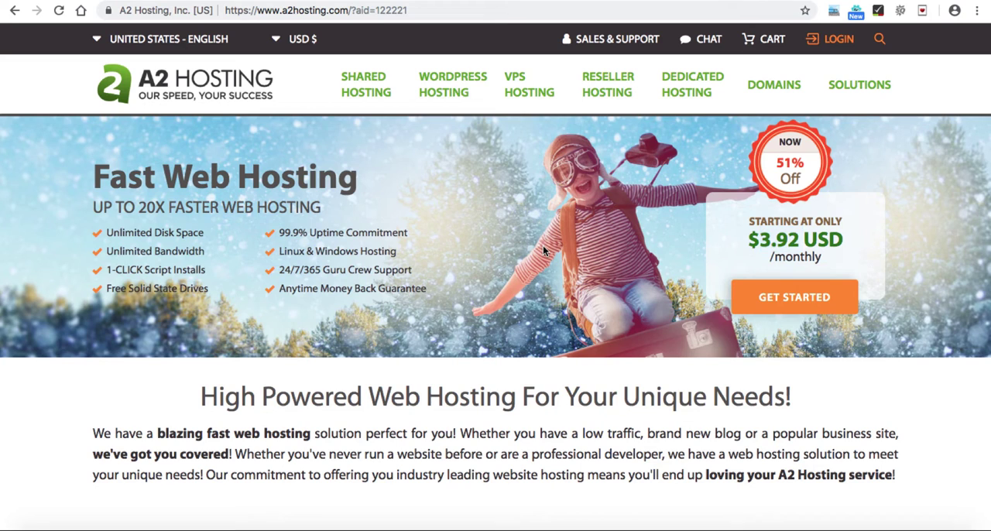
Step: Open the shared hosting plans and order the Linux Lite plan with promo code SOFAST!
{"action": "left_click", "coordinate": [363, 91]}
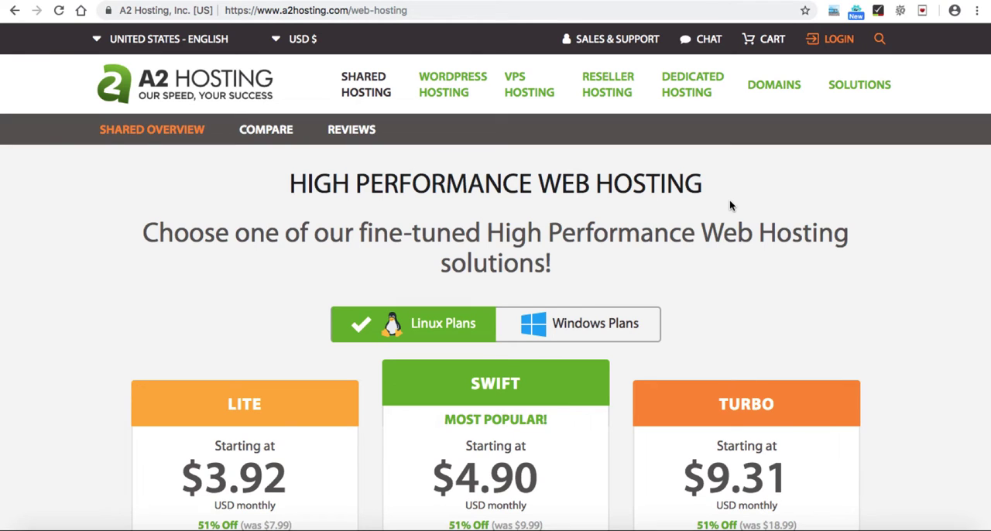
{"action": "scroll", "coordinate": [670, 232], "scroll_direction": "down", "scroll_amount": 3}
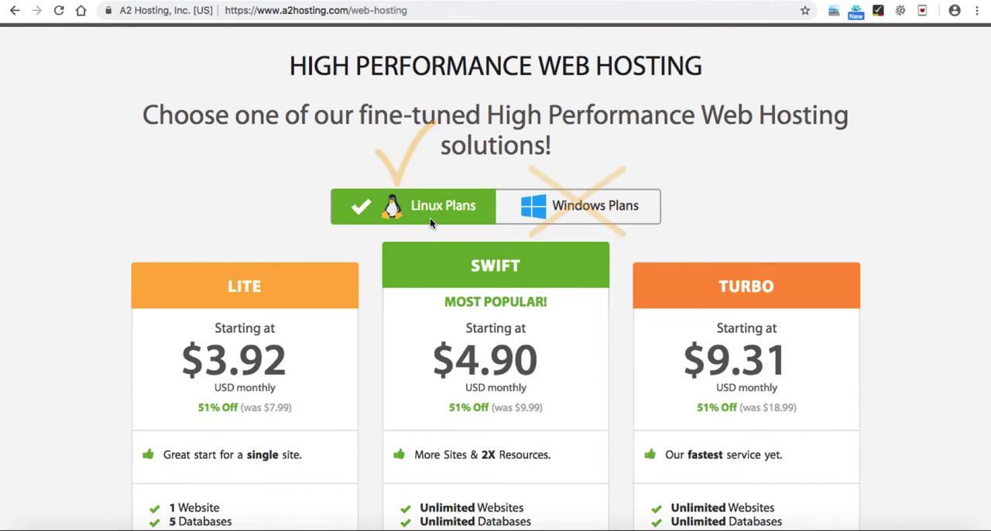
{"action": "scroll", "coordinate": [430, 220], "scroll_direction": "down", "scroll_amount": 5}
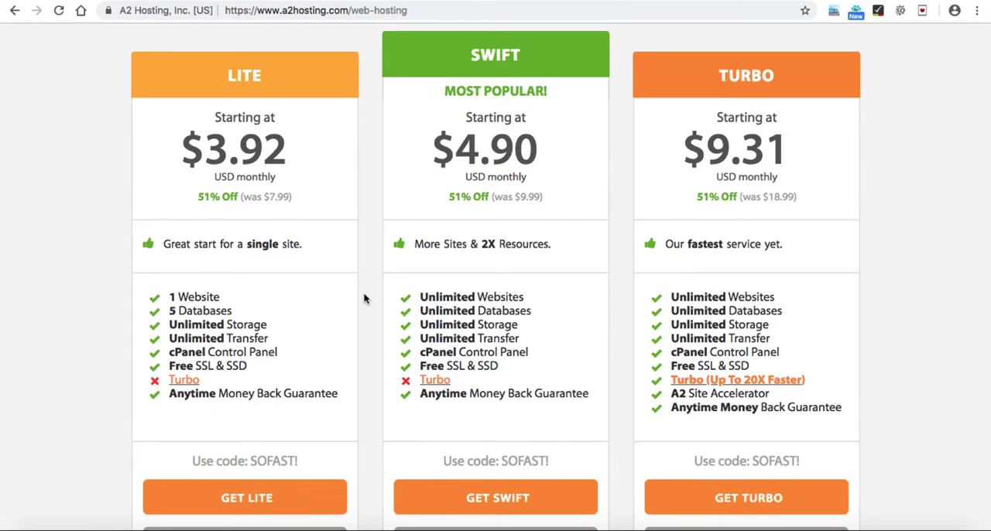
{"action": "scroll", "coordinate": [364, 294], "scroll_direction": "down", "scroll_amount": 1}
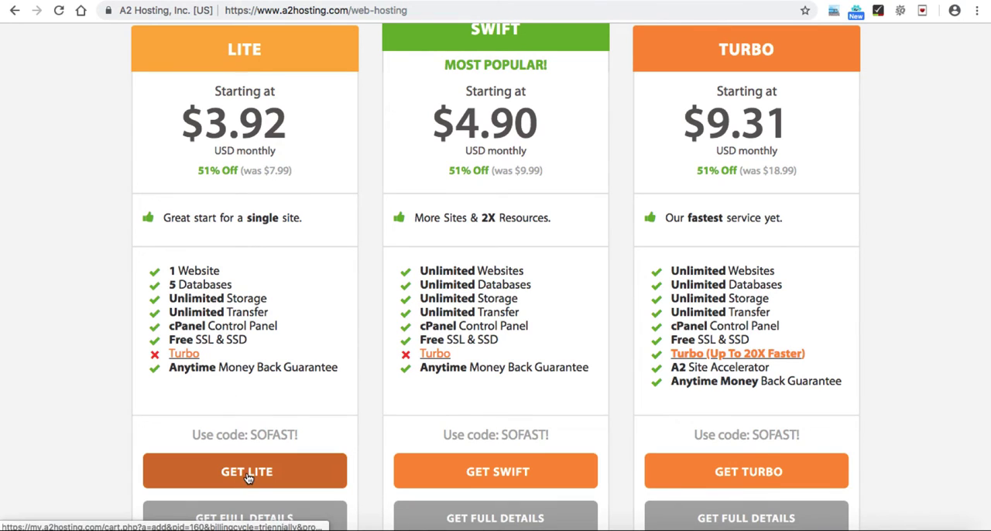
{"action": "left_click_drag", "start_coordinate": [251, 435], "coordinate": [298, 435]}
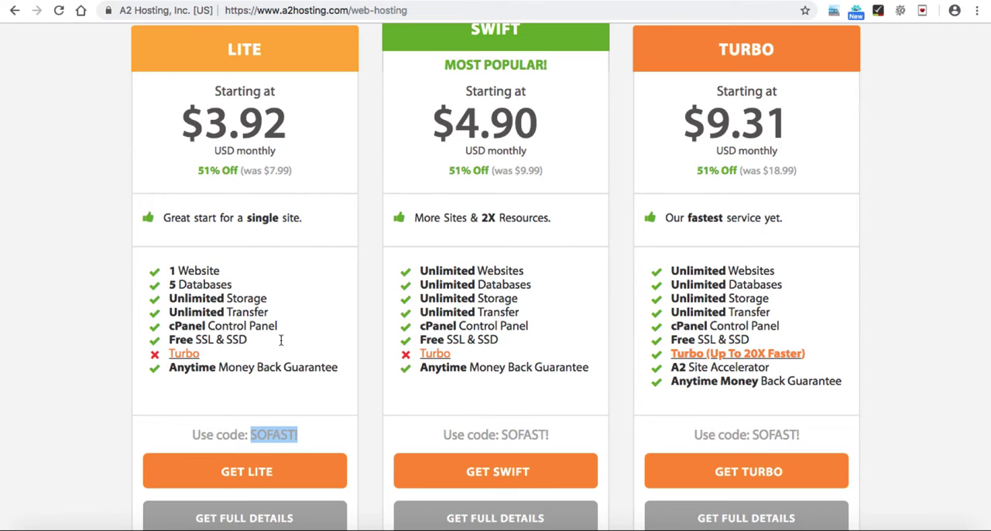
{"action": "left_click", "coordinate": [241, 473]}
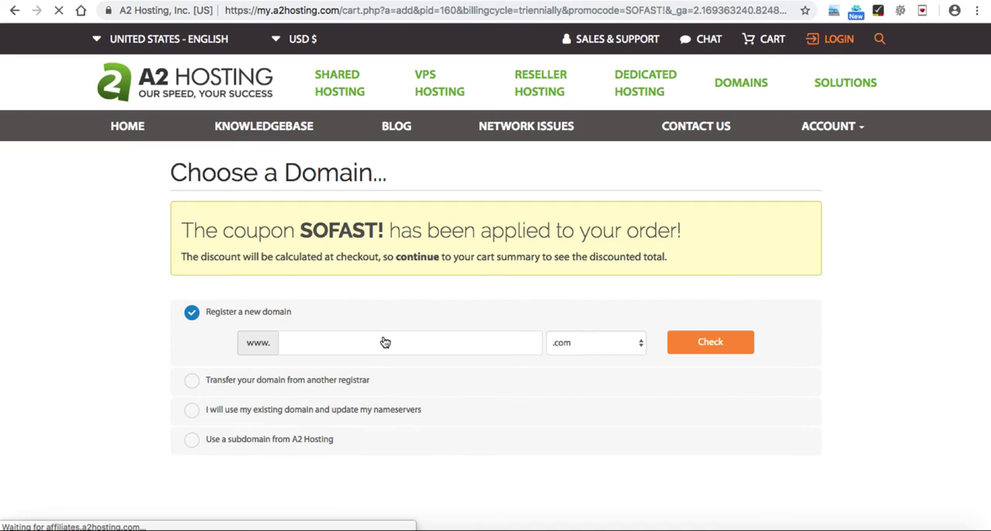
Step: Check the availability of mywooshop.com as a new domain registration
{"action": "scroll", "coordinate": [387, 311], "scroll_direction": "down", "scroll_amount": 2}
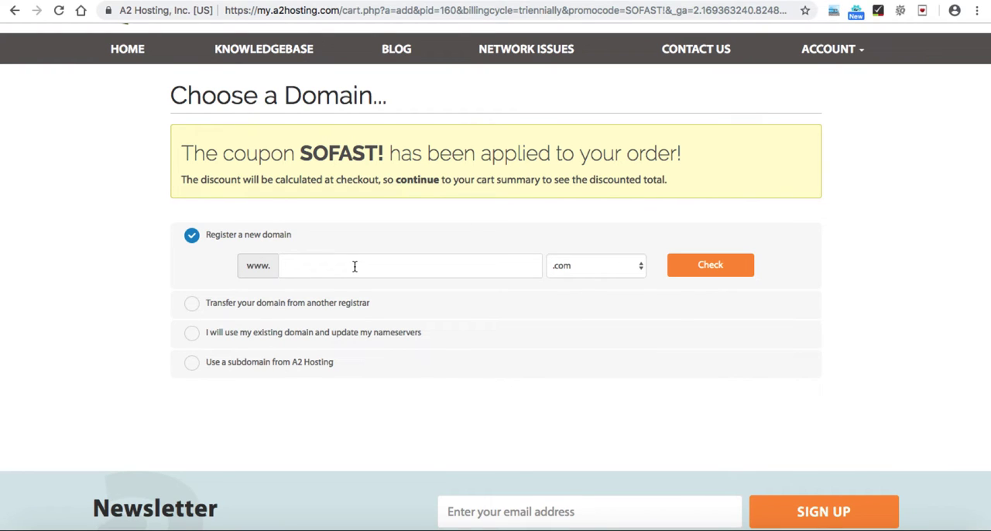
{"action": "type", "text": "mywooshop"}
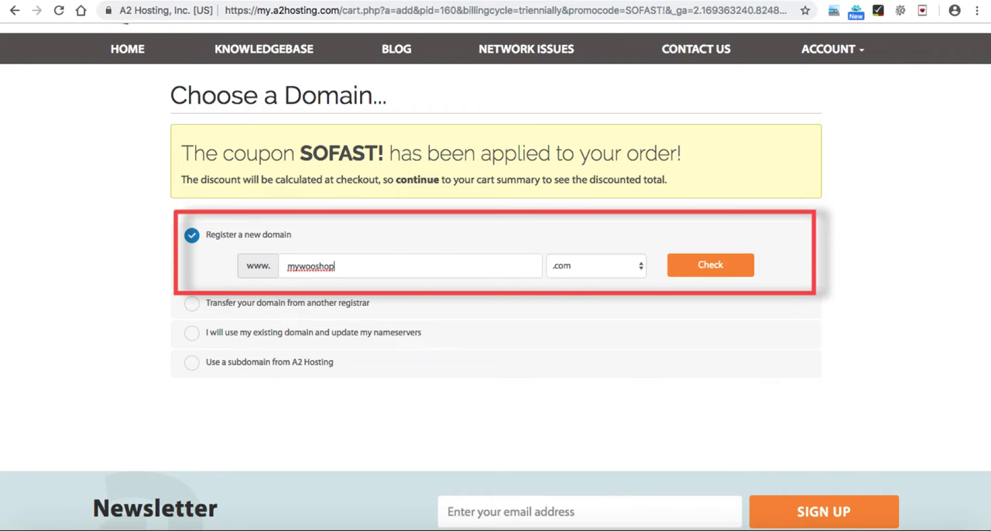
{"action": "left_click", "coordinate": [703, 266]}
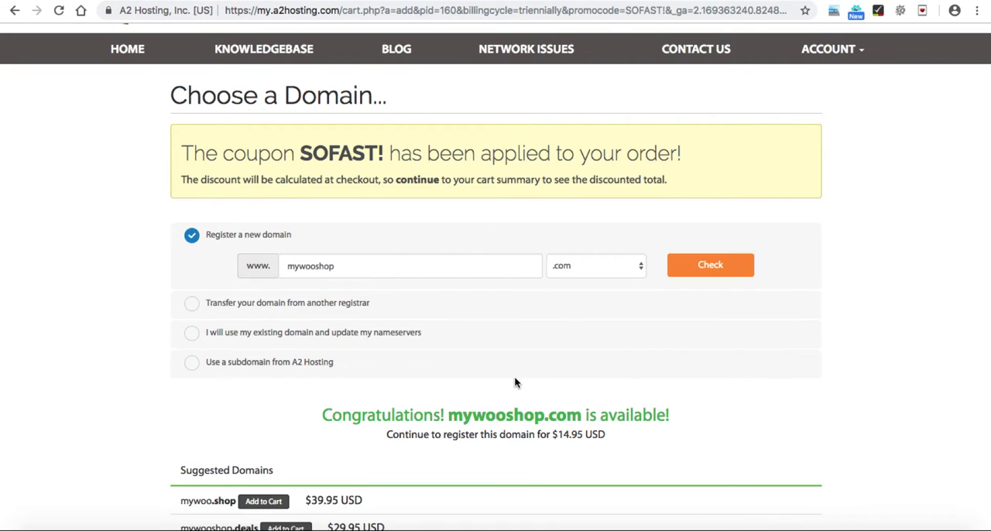
Step: Accept mywooshop.com as the domain to register, without any suggested domains, and continue to the hosting configuration
{"action": "scroll", "coordinate": [514, 378], "scroll_direction": "down", "scroll_amount": 1}
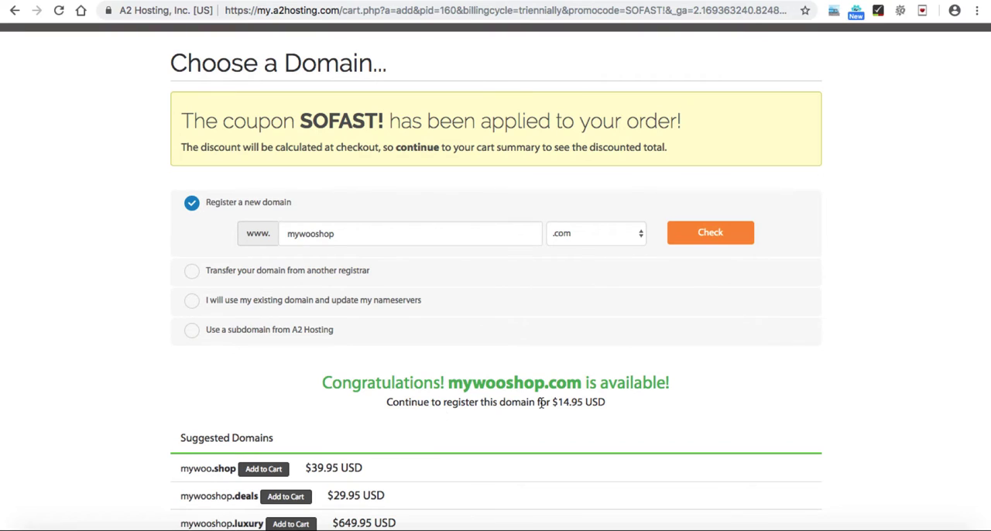
{"action": "left_click_drag", "start_coordinate": [559, 401], "coordinate": [569, 404]}
{"action": "left_click", "coordinate": [569, 403]}
{"action": "scroll", "coordinate": [577, 333], "scroll_direction": "down", "scroll_amount": 1}
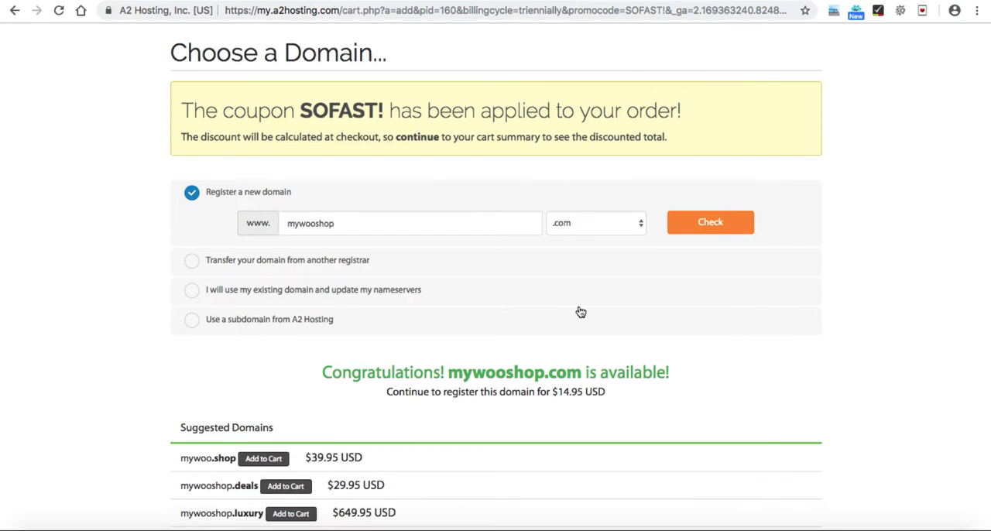
{"action": "scroll", "coordinate": [580, 312], "scroll_direction": "down", "scroll_amount": 5}
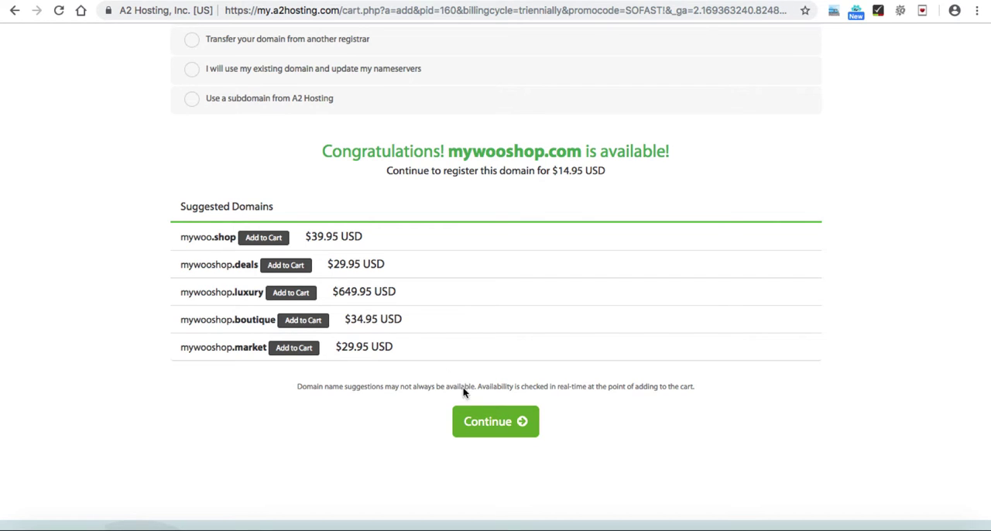
{"action": "left_click", "coordinate": [497, 429]}
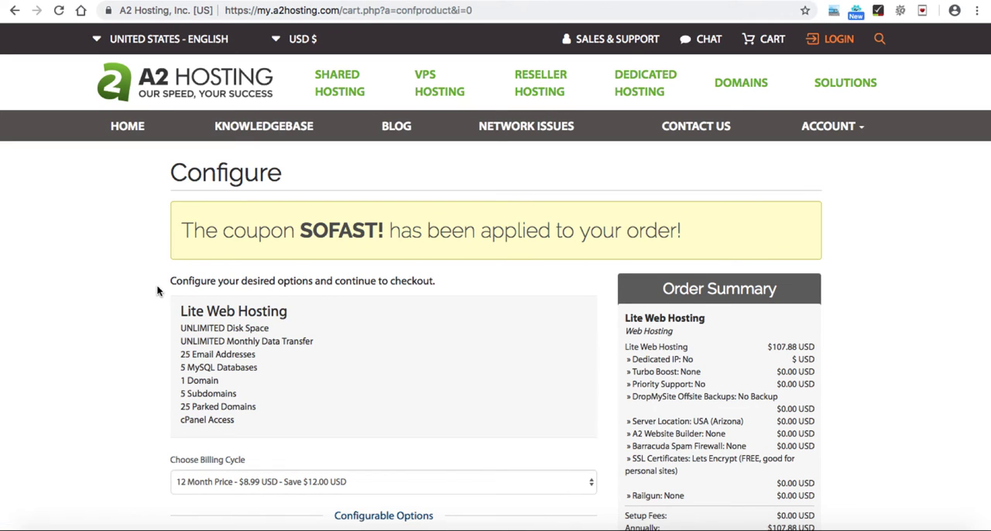
Step: Choose the 12 Month Price billing cycle for the Lite Web Hosting plan
{"action": "scroll", "coordinate": [156, 290], "scroll_direction": "down", "scroll_amount": 3}
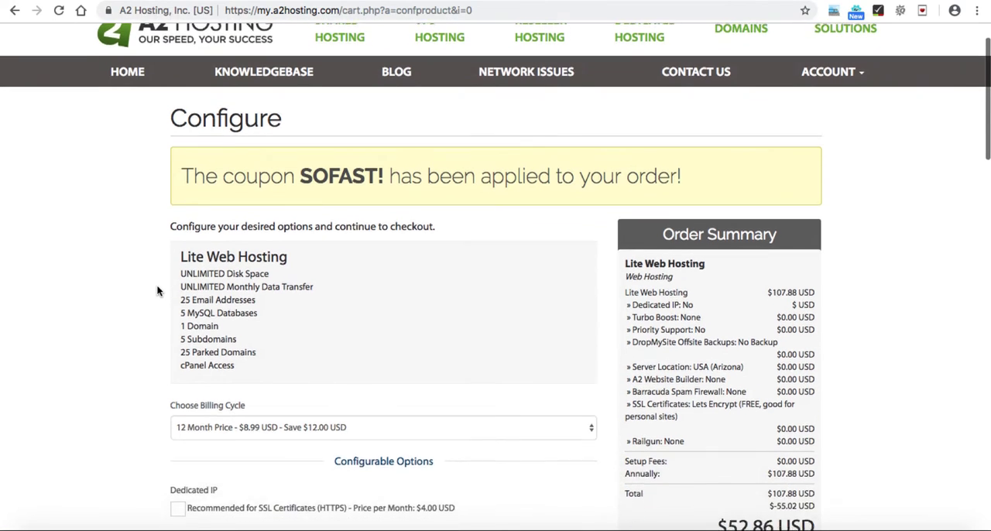
{"action": "scroll", "coordinate": [156, 290], "scroll_direction": "down", "scroll_amount": 1}
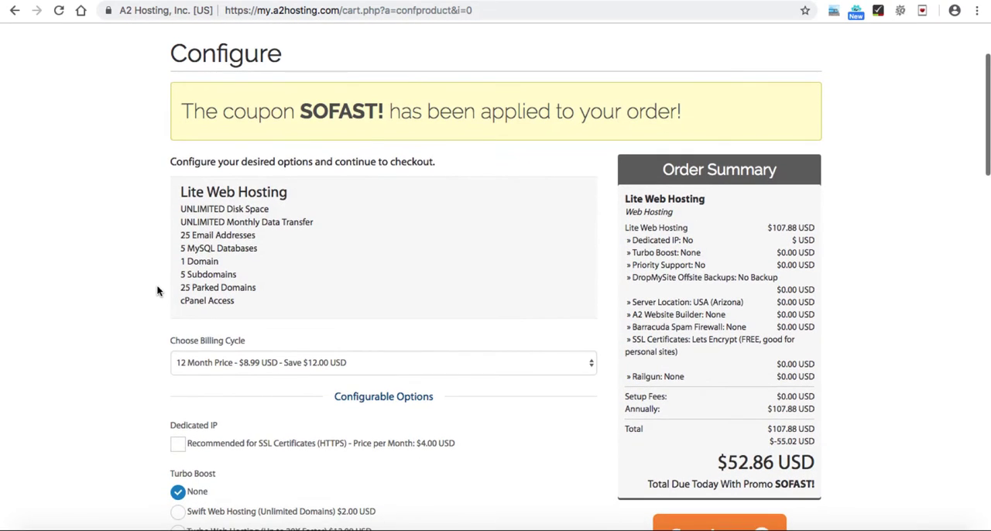
{"action": "scroll", "coordinate": [157, 290], "scroll_direction": "down", "scroll_amount": 2}
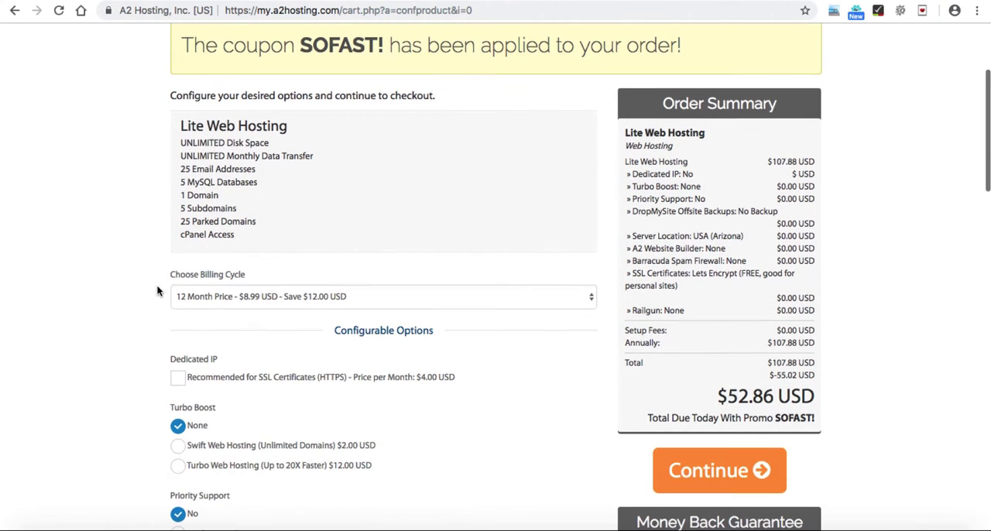
{"action": "left_click", "coordinate": [205, 301]}
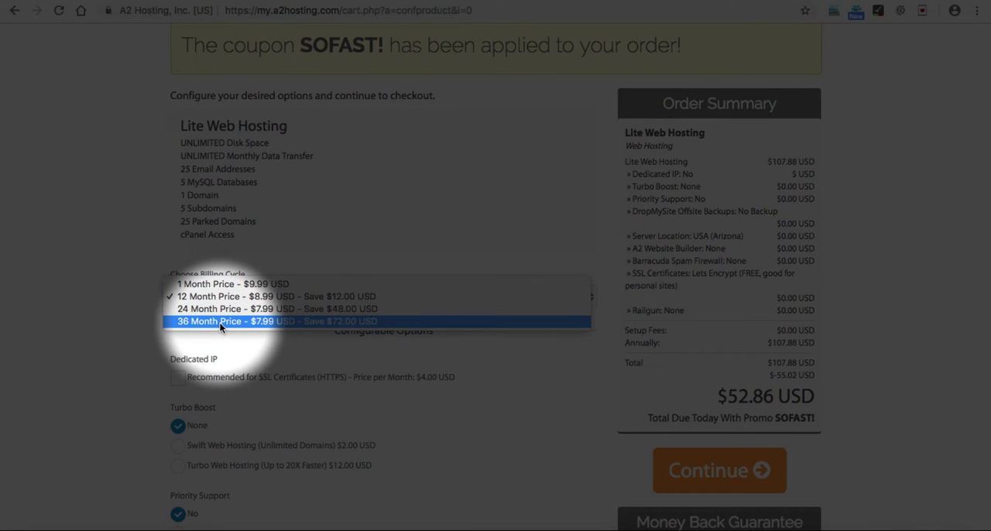
{"action": "left_click", "coordinate": [218, 298]}
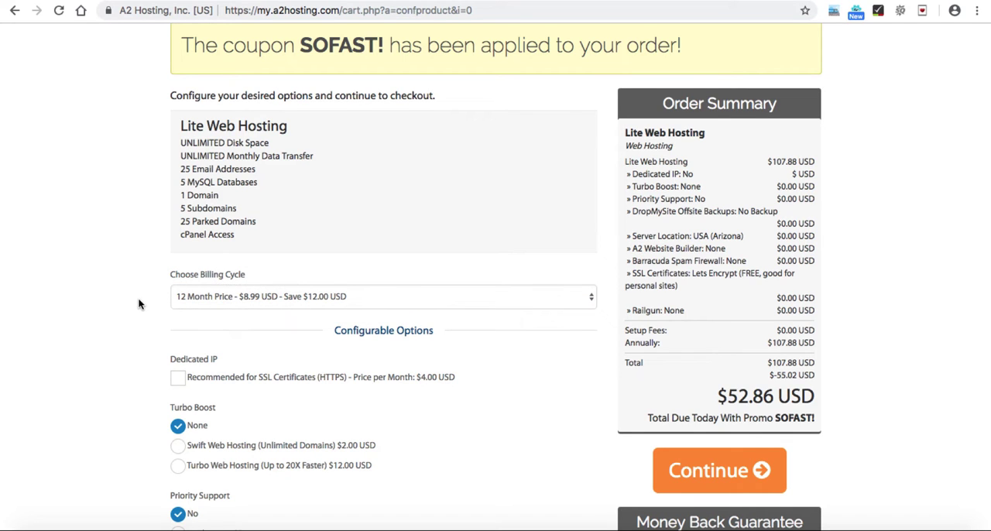
Step: Set the hosting plan's server location to Asia (Singapore), leaving the dedicated IP, Turbo Boost, priority support and backup options off
{"action": "scroll", "coordinate": [138, 303], "scroll_direction": "down", "scroll_amount": 3}
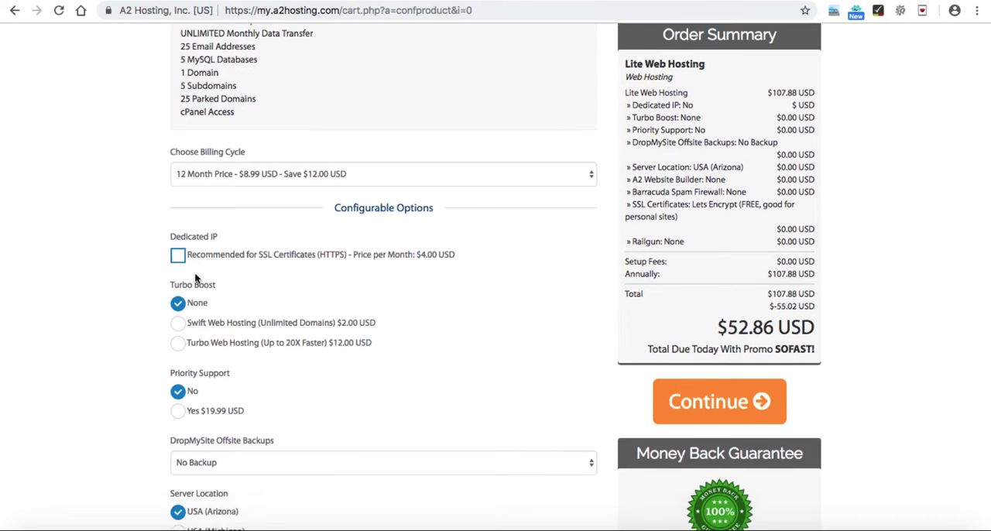
{"action": "scroll", "coordinate": [195, 267], "scroll_direction": "down", "scroll_amount": 2}
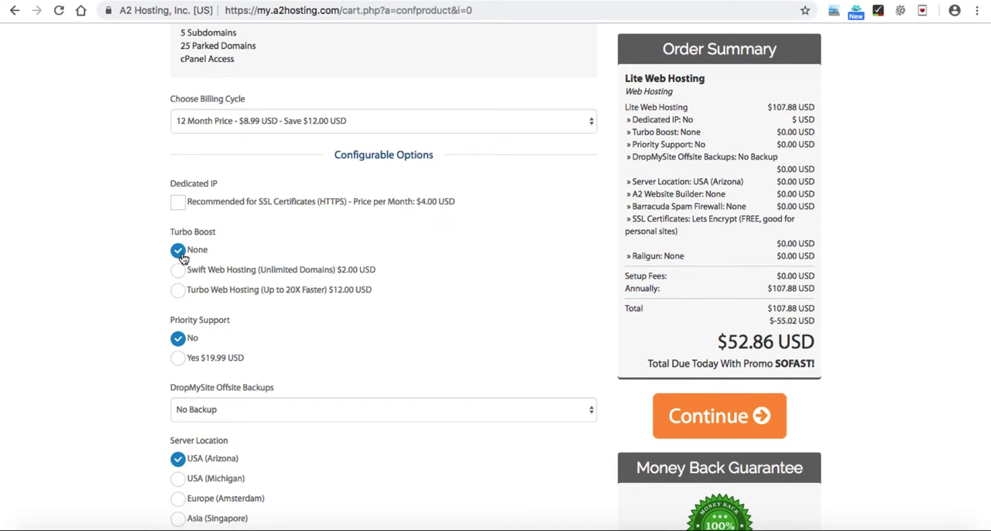
{"action": "scroll", "coordinate": [115, 311], "scroll_direction": "down", "scroll_amount": 2}
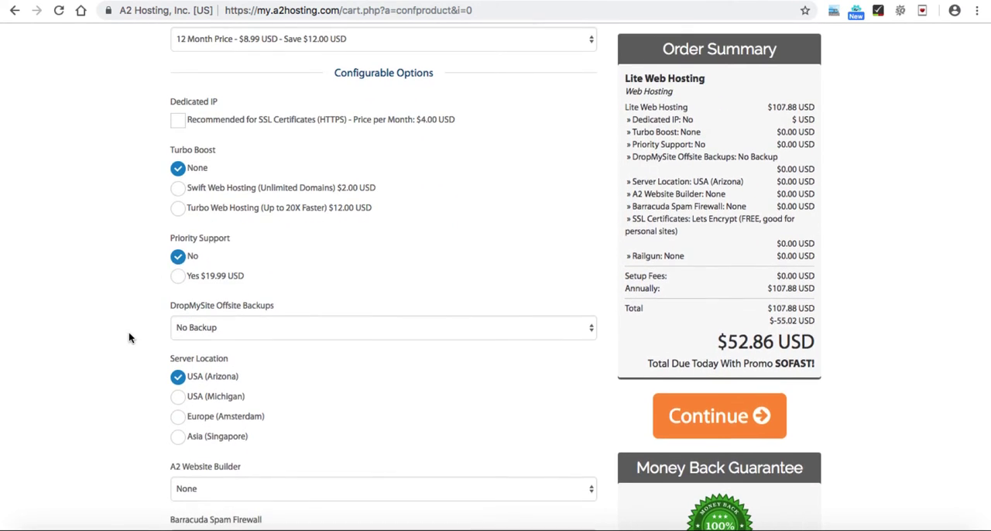
{"action": "scroll", "coordinate": [129, 332], "scroll_direction": "down", "scroll_amount": 2}
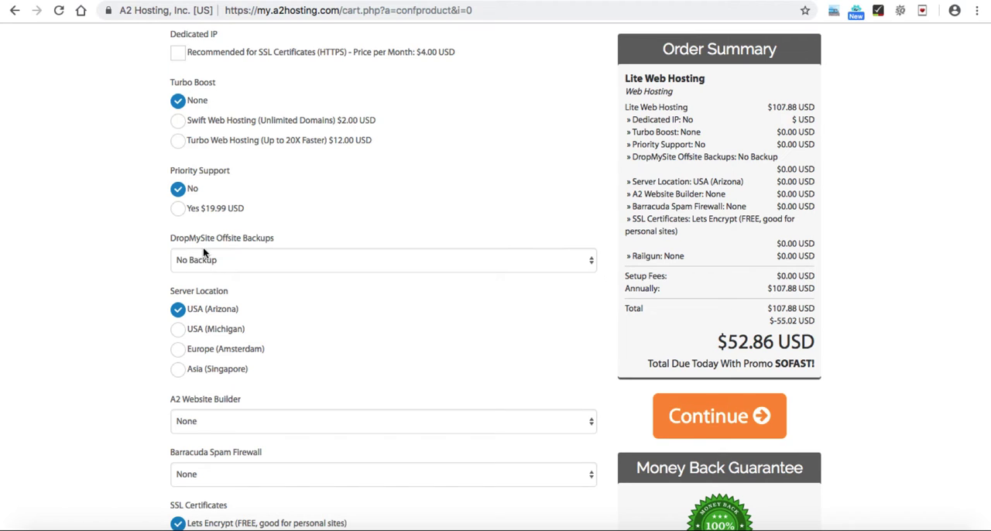
{"action": "scroll", "coordinate": [134, 263], "scroll_direction": "down", "scroll_amount": 2}
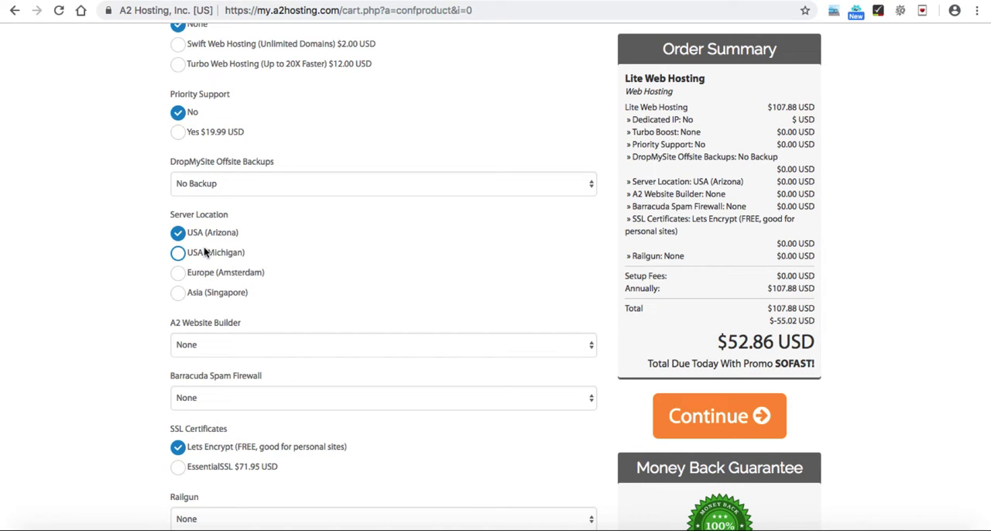
{"action": "left_click", "coordinate": [180, 295]}
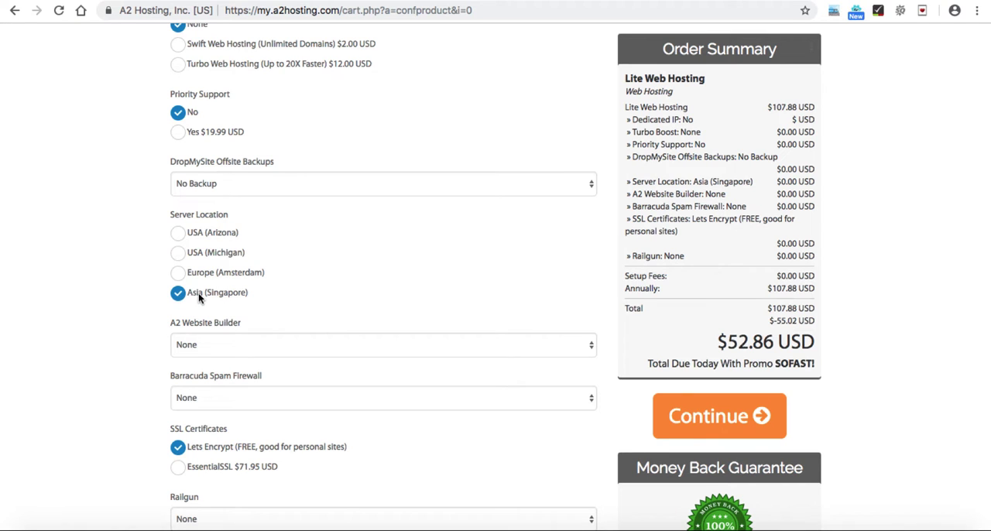
Step: Keep the free Lets Encrypt SSL certificate with no paid extras, check the order total, and continue to the domain configuration
{"action": "scroll", "coordinate": [140, 310], "scroll_direction": "down", "scroll_amount": 3}
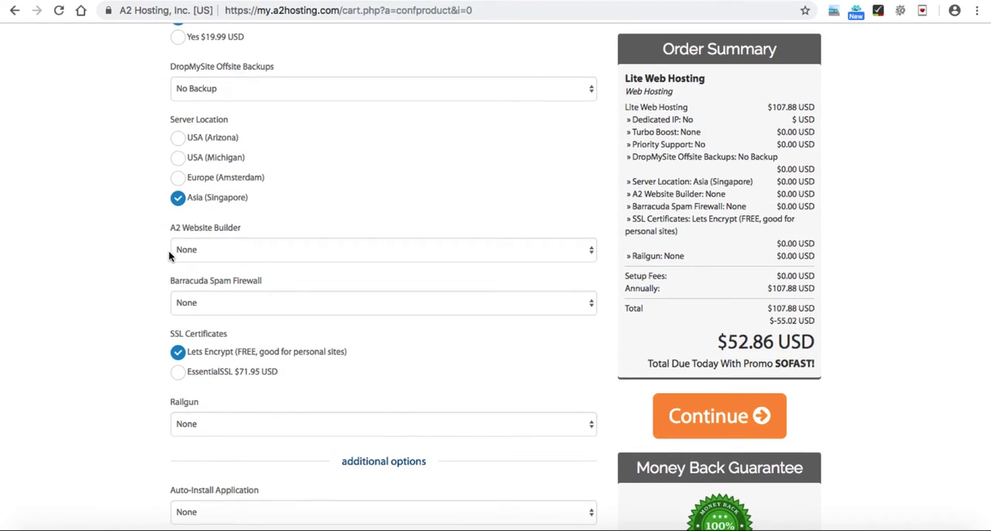
{"action": "scroll", "coordinate": [168, 250], "scroll_direction": "down", "scroll_amount": 2}
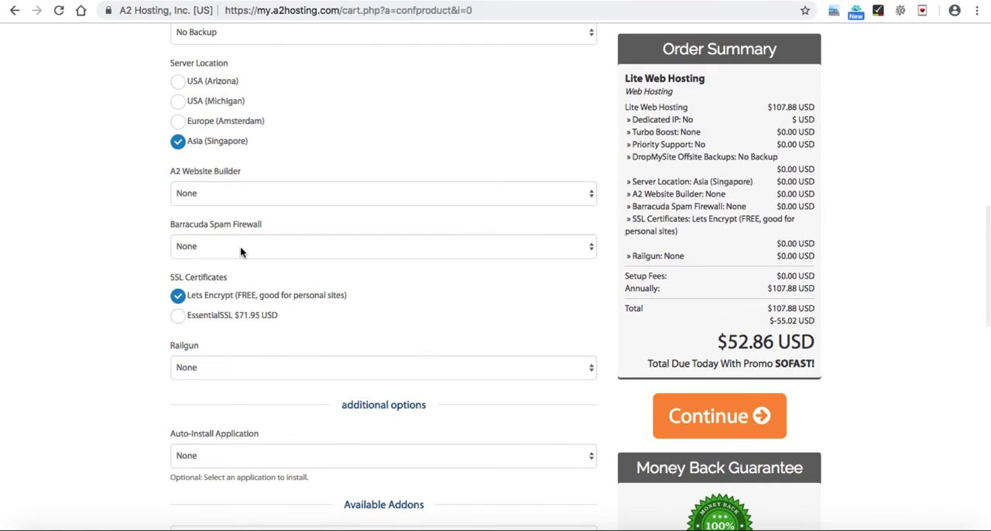
{"action": "scroll", "coordinate": [233, 246], "scroll_direction": "down", "scroll_amount": 2}
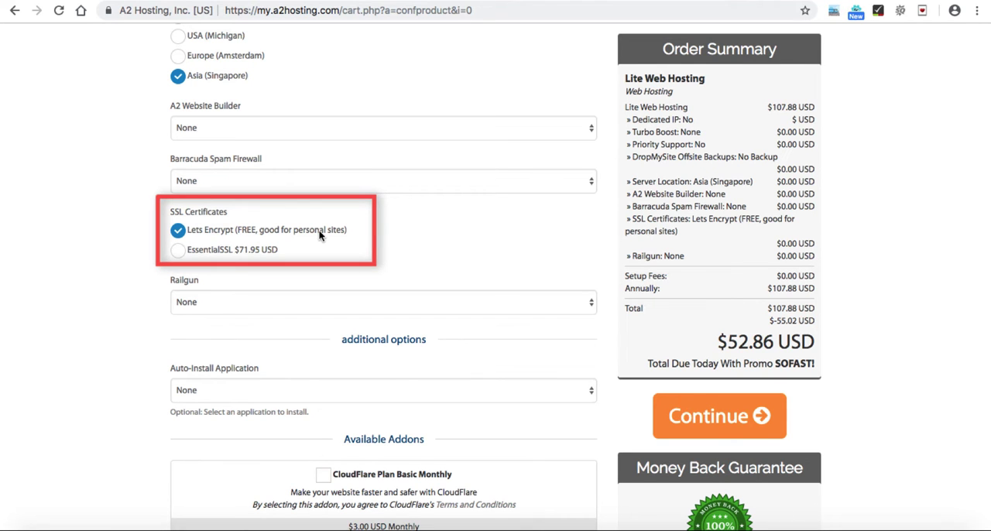
{"action": "scroll", "coordinate": [318, 230], "scroll_direction": "down", "scroll_amount": 3}
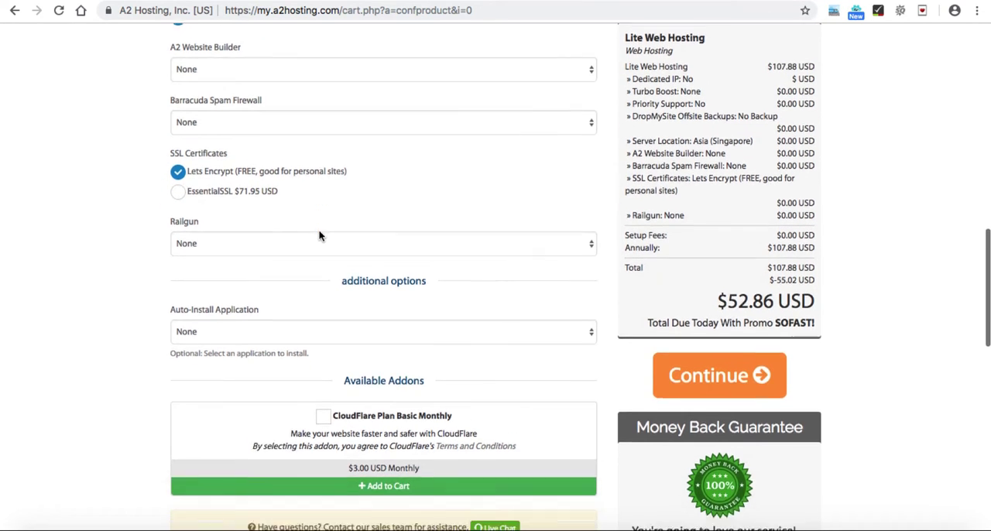
{"action": "scroll", "coordinate": [358, 217], "scroll_direction": "down", "scroll_amount": 2}
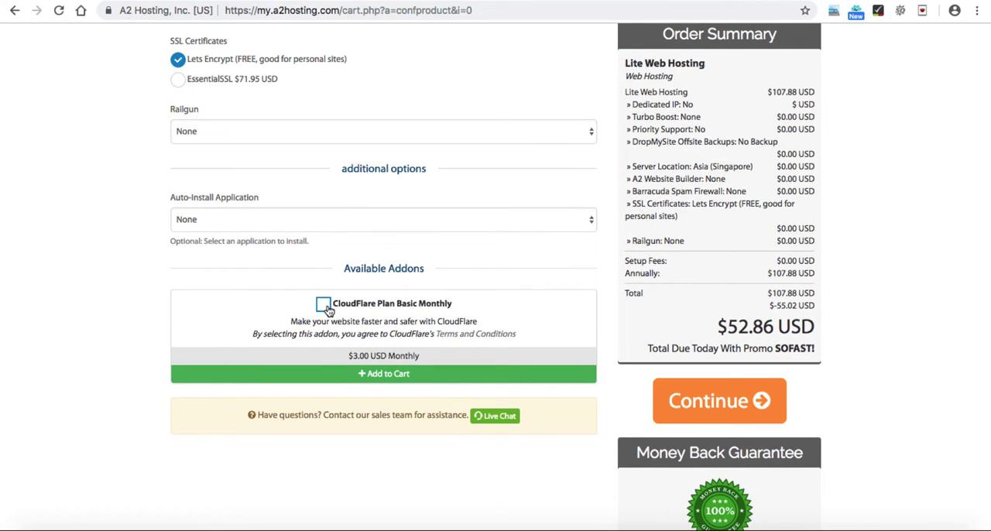
{"action": "scroll", "coordinate": [500, 285], "scroll_direction": "down", "scroll_amount": 1}
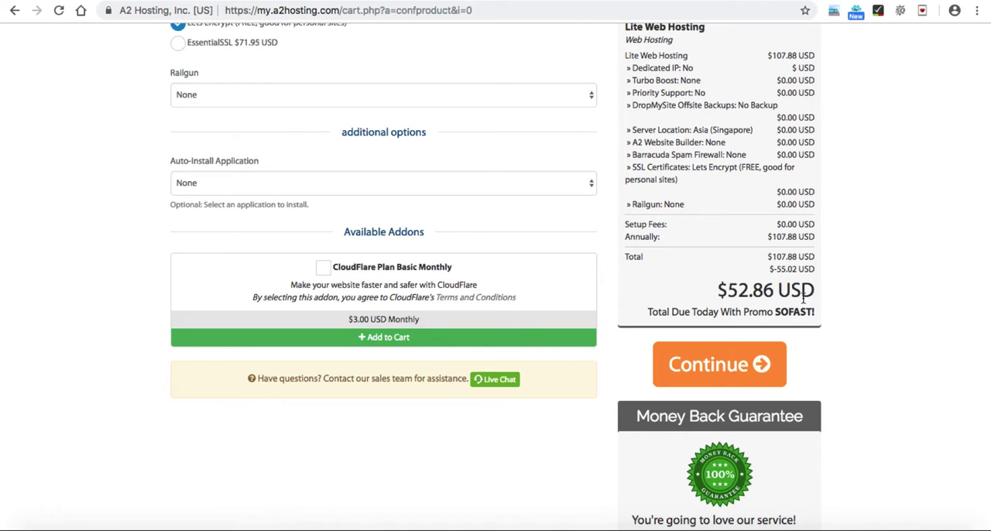
{"action": "mouse_move", "coordinate": [789, 256]}
{"action": "left_mouse_down"}
{"action": "mouse_move", "coordinate": [805, 257]}
{"action": "mouse_move", "coordinate": [796, 257]}
{"action": "left_mouse_up"}
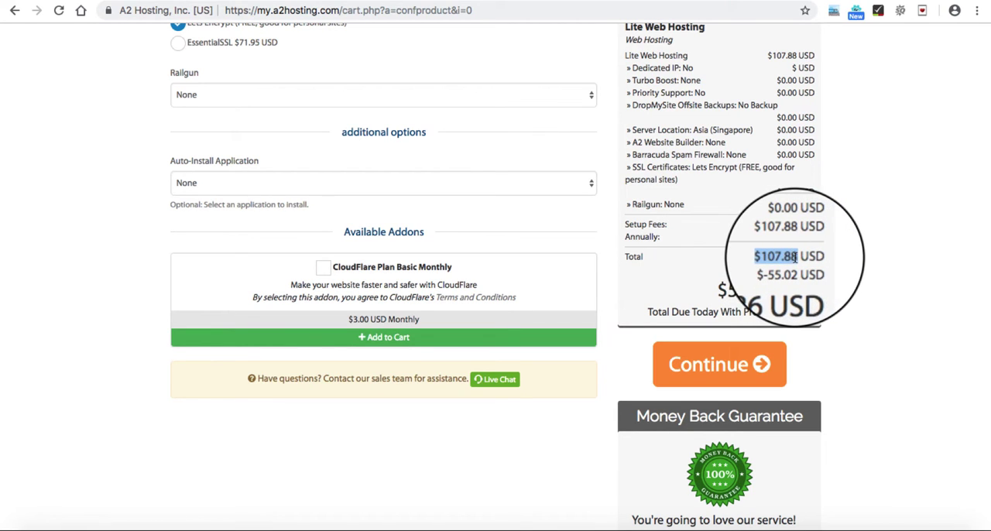
{"action": "left_click", "coordinate": [850, 265]}
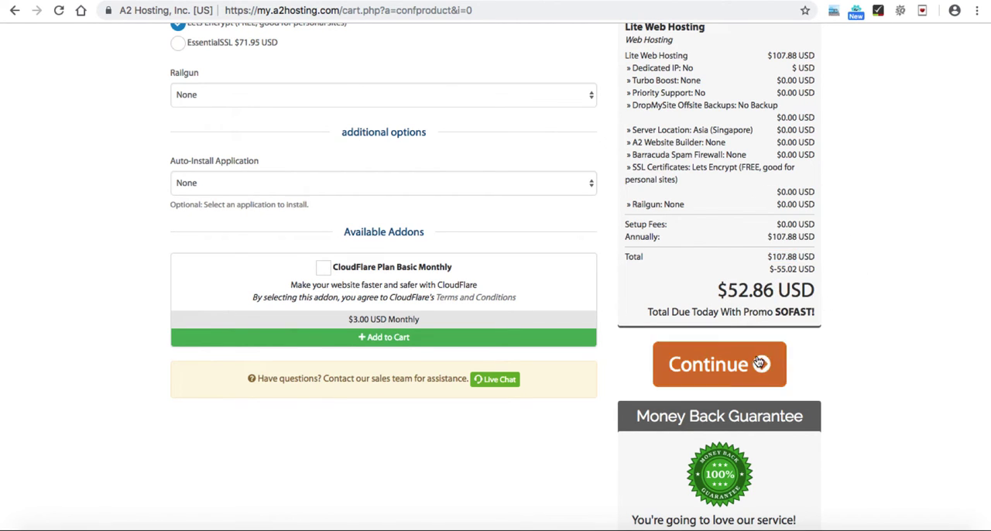
{"action": "left_click", "coordinate": [725, 370]}
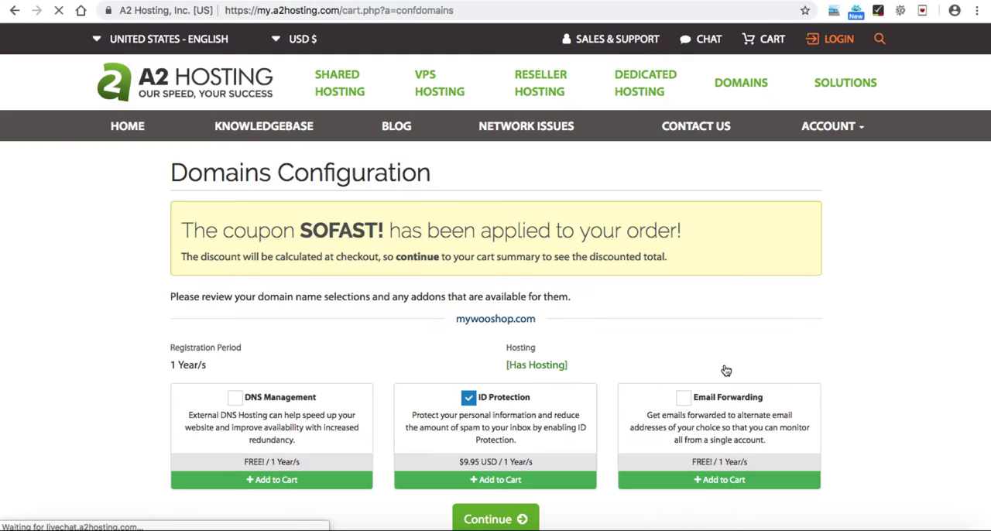
Step: Remove the ID Protection addon from mywooshop.com, leave DNS Management and Email Forwarding off, and continue to the order review
{"action": "scroll", "coordinate": [706, 267], "scroll_direction": "down", "scroll_amount": 2}
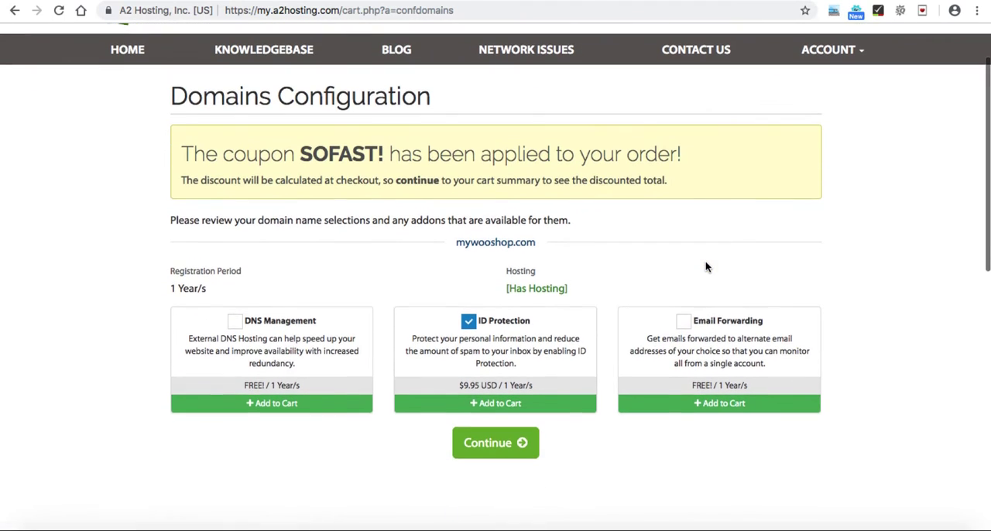
{"action": "scroll", "coordinate": [705, 267], "scroll_direction": "down", "scroll_amount": 1}
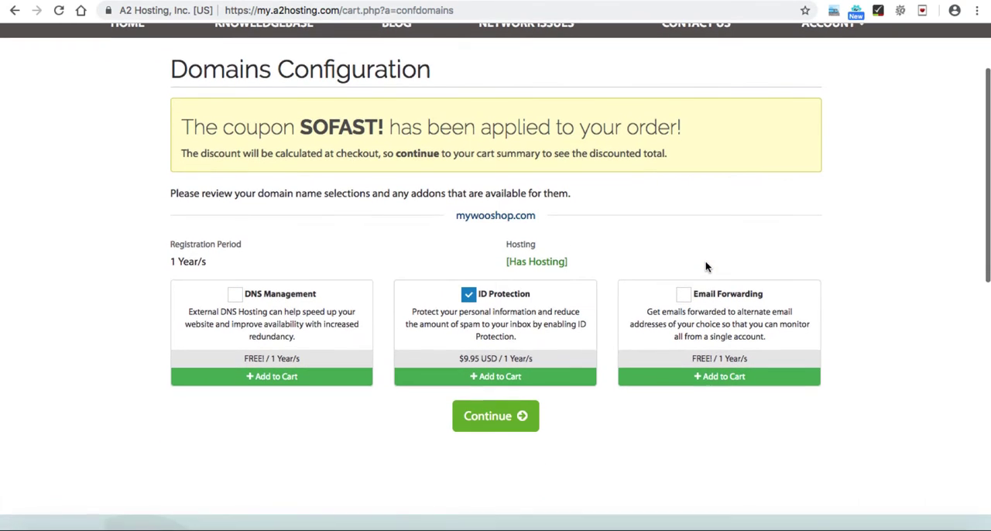
{"action": "left_click", "coordinate": [469, 295]}
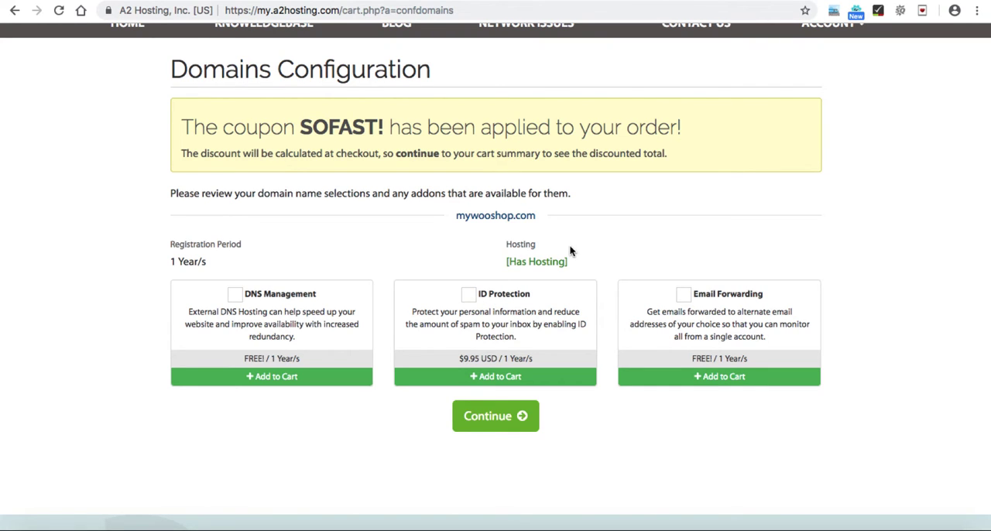
{"action": "scroll", "coordinate": [570, 251], "scroll_direction": "down", "scroll_amount": 2}
{"action": "scroll", "coordinate": [571, 252], "scroll_direction": "down", "scroll_amount": 1}
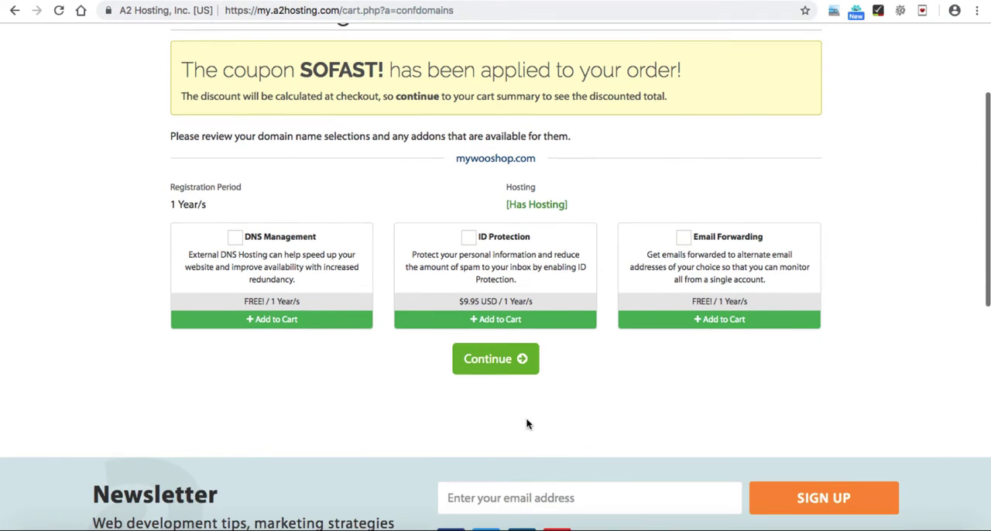
{"action": "left_click", "coordinate": [506, 369]}
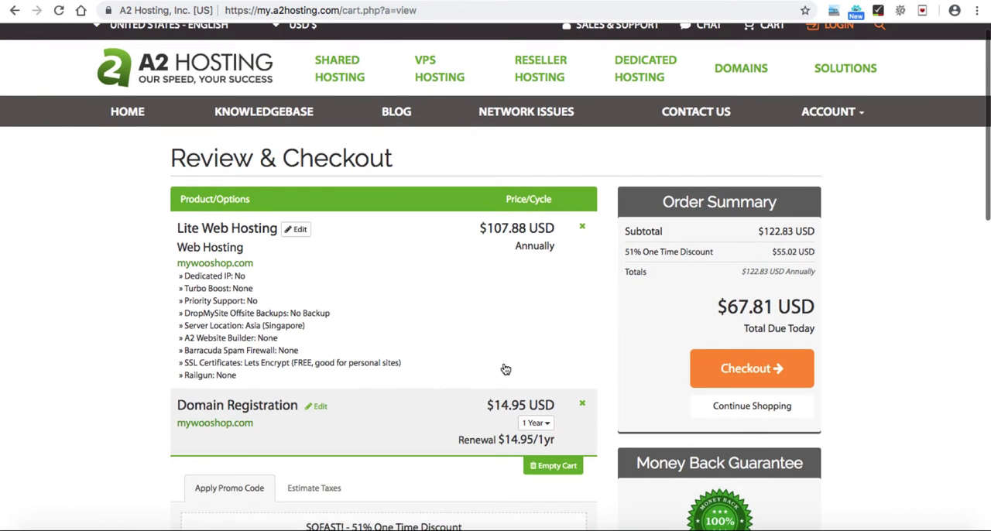
Step: Review the Lite Web Hosting and domain registration items in the cart and proceed to checkout
{"action": "scroll", "coordinate": [505, 369], "scroll_direction": "down", "scroll_amount": 2}
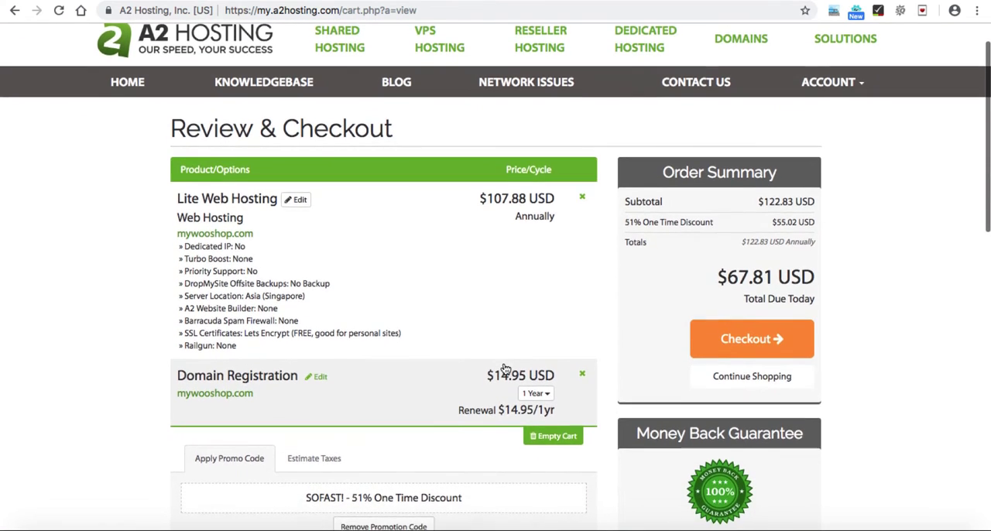
{"action": "scroll", "coordinate": [504, 369], "scroll_direction": "down", "scroll_amount": 2}
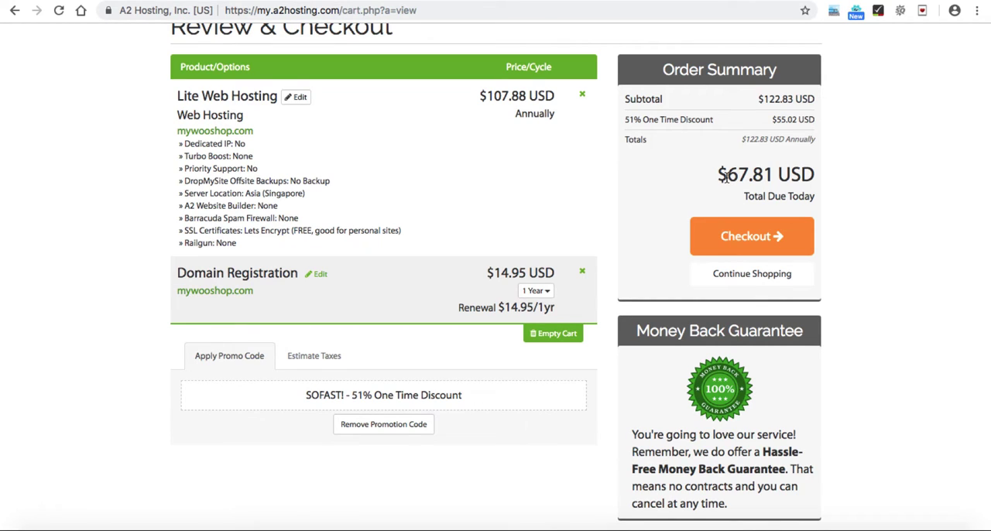
{"action": "left_click", "coordinate": [762, 237]}
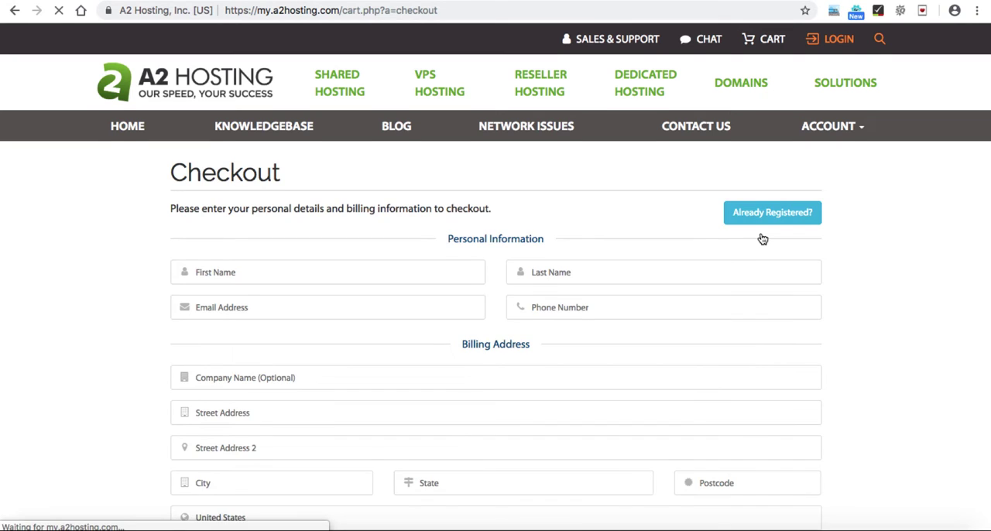
Step: Look through the checkout form's personal information, billing address, account security and payment method sections
{"action": "scroll", "coordinate": [763, 238], "scroll_direction": "down", "scroll_amount": 3}
{"action": "scroll", "coordinate": [762, 239], "scroll_direction": "down", "scroll_amount": 15}
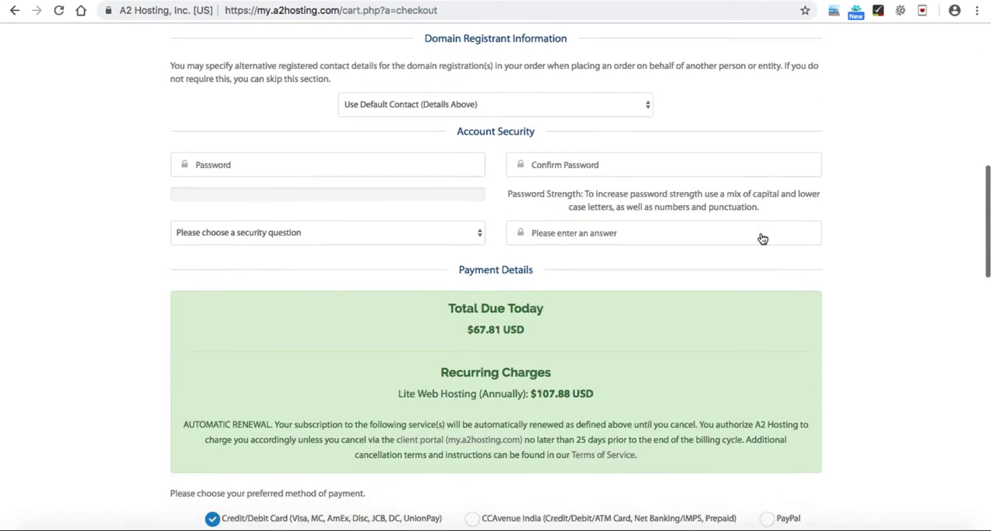
{"action": "scroll", "coordinate": [763, 239], "scroll_direction": "down", "scroll_amount": 8}
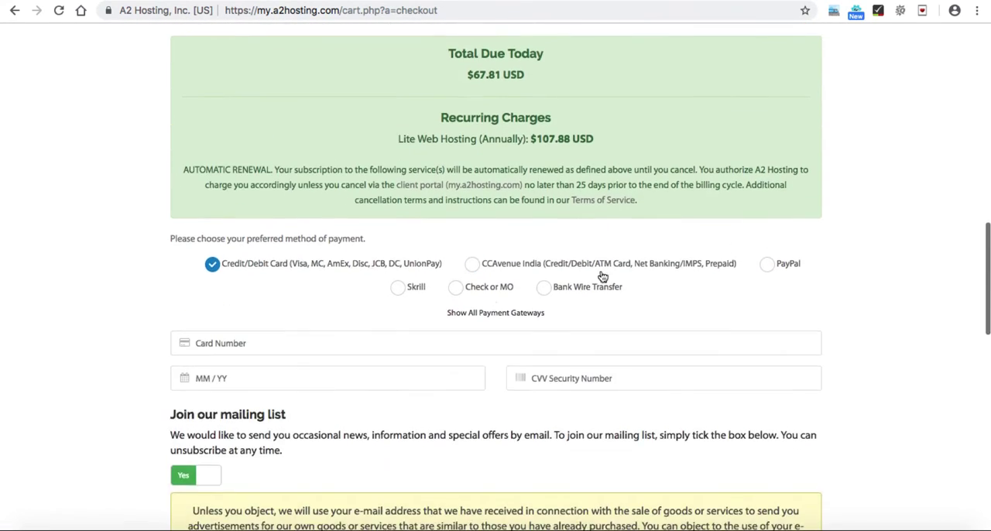
{"action": "scroll", "coordinate": [542, 324], "scroll_direction": "up", "scroll_amount": 11}
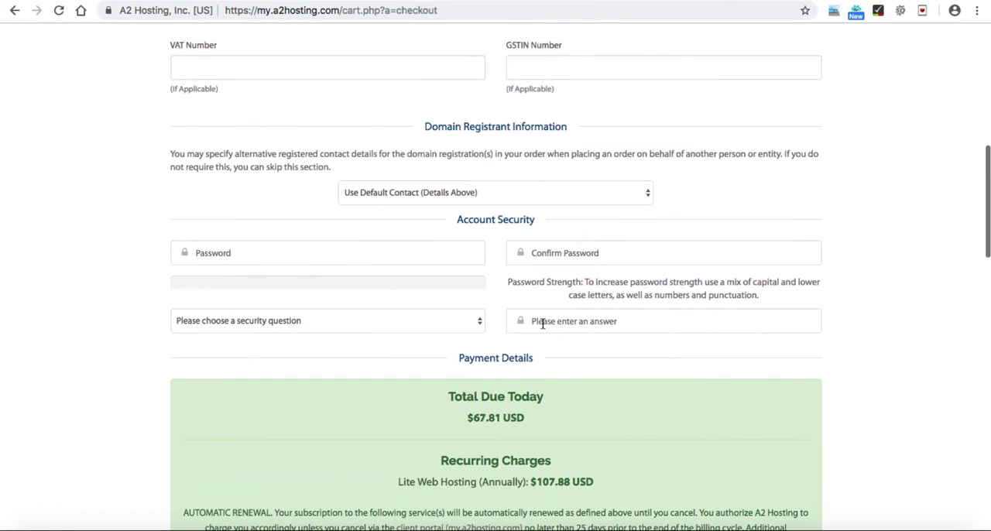
{"action": "scroll", "coordinate": [542, 323], "scroll_direction": "up", "scroll_amount": 15}
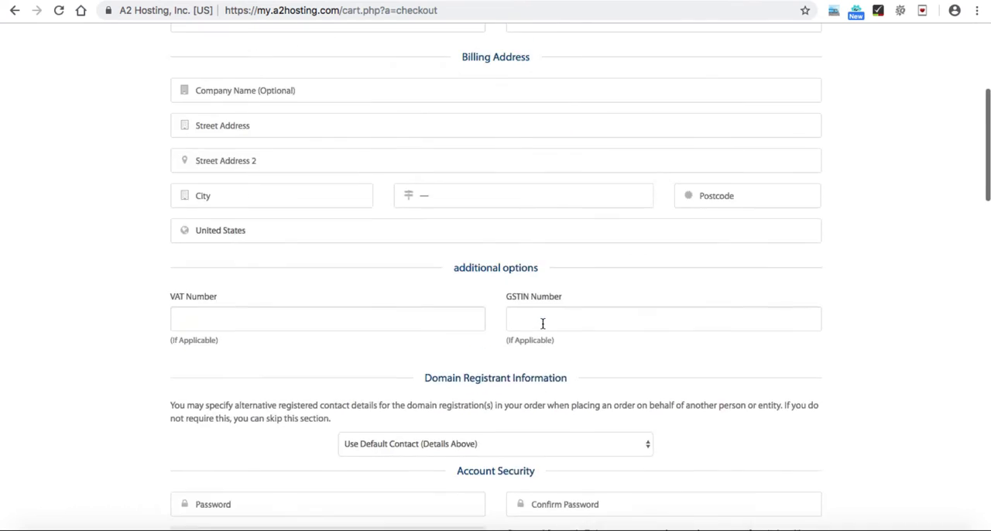
{"action": "scroll", "coordinate": [542, 328], "scroll_direction": "up", "scroll_amount": 1}
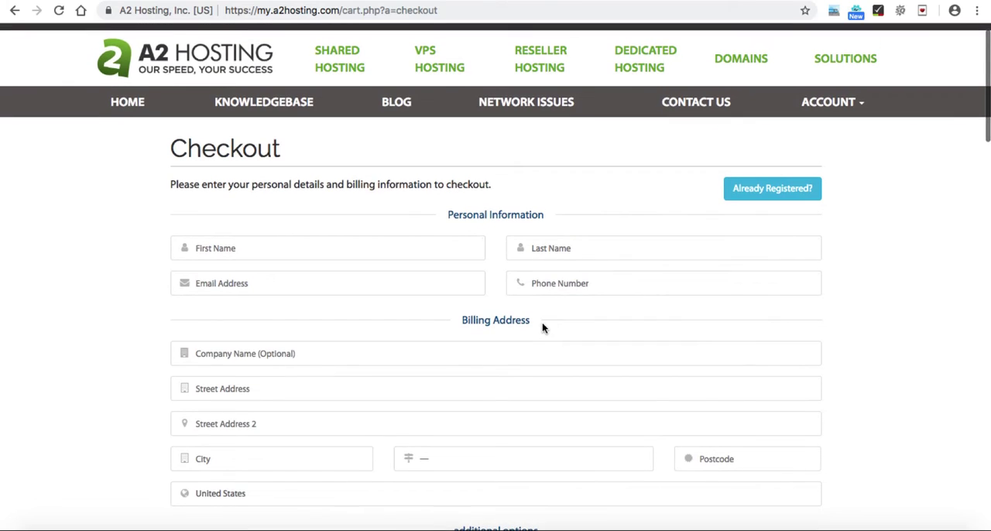
{"action": "scroll", "coordinate": [542, 328], "scroll_direction": "down", "scroll_amount": 15}
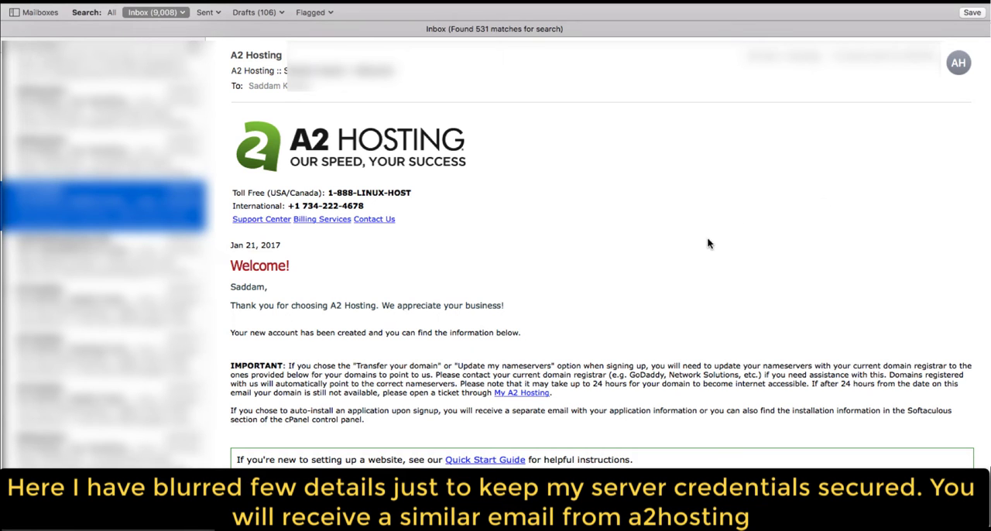
Step: Read the A2 Hosting welcome email in the mail app, including its package, account, site administration and FTP details
{"action": "scroll", "coordinate": [557, 232], "scroll_direction": "down", "scroll_amount": 10}
{"action": "scroll", "coordinate": [559, 238], "scroll_direction": "down", "scroll_amount": 1}
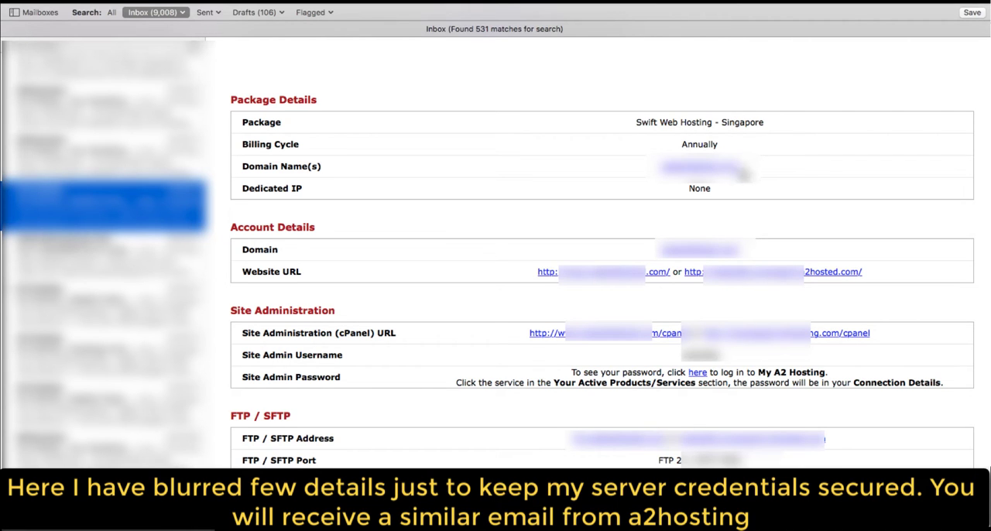
{"action": "scroll", "coordinate": [752, 174], "scroll_direction": "down", "scroll_amount": 2}
{"action": "scroll", "coordinate": [752, 175], "scroll_direction": "down", "scroll_amount": 2}
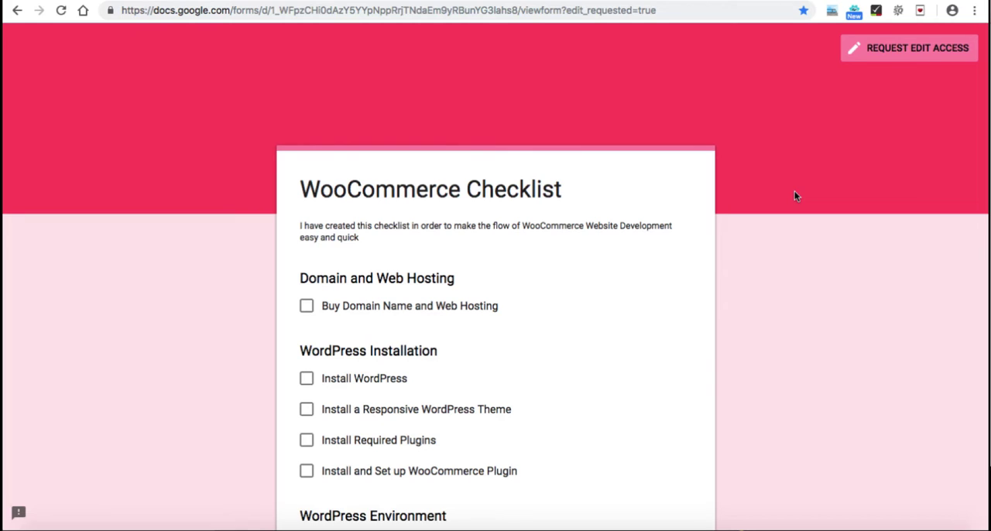
Step: Tick Buy Domain Name and Web Hosting in the WooCommerce Checklist in the browser, and open the a2hosting.cloud website
{"action": "left_click", "coordinate": [307, 308]}
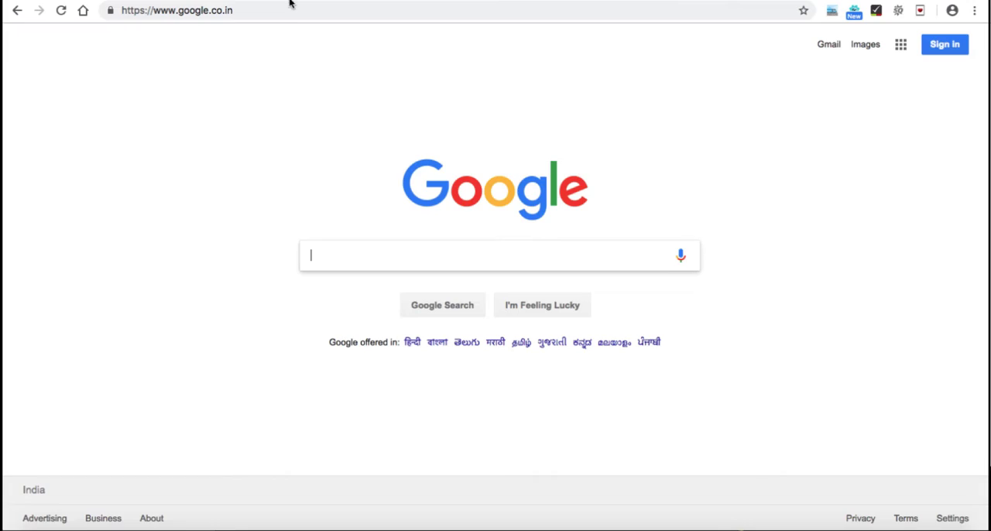
{"action": "left_click", "coordinate": [289, 10]}
{"action": "type", "text": "a2hosting.cloud"}
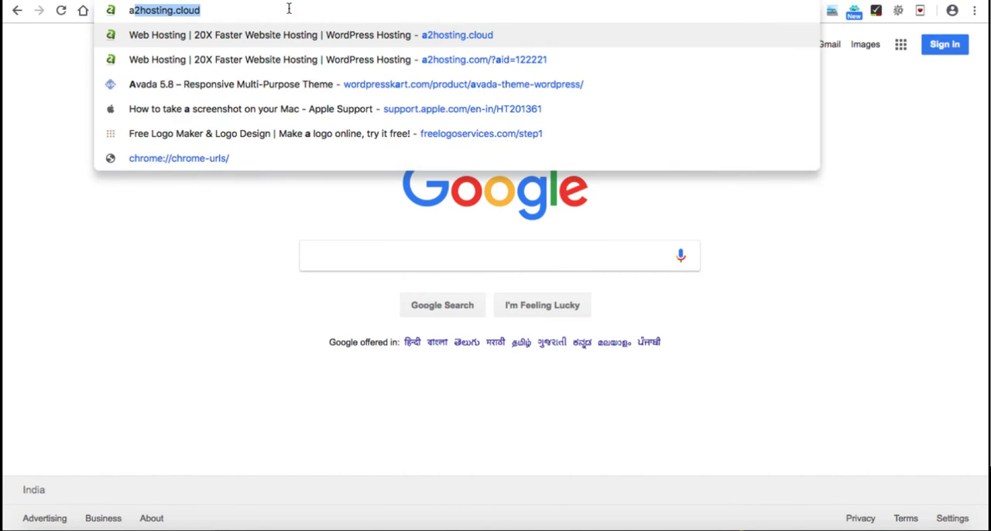
{"action": "key", "text": "Right"}
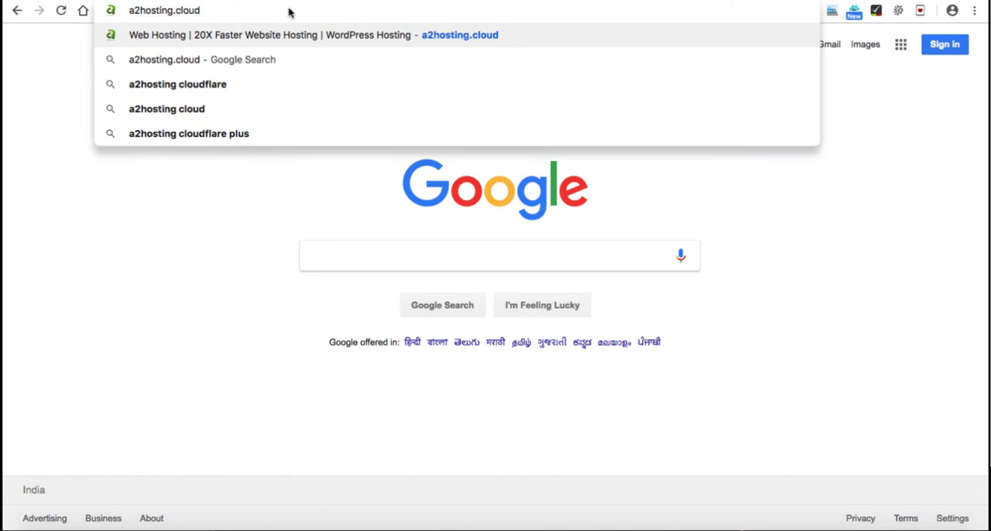
{"action": "key", "text": "Return"}
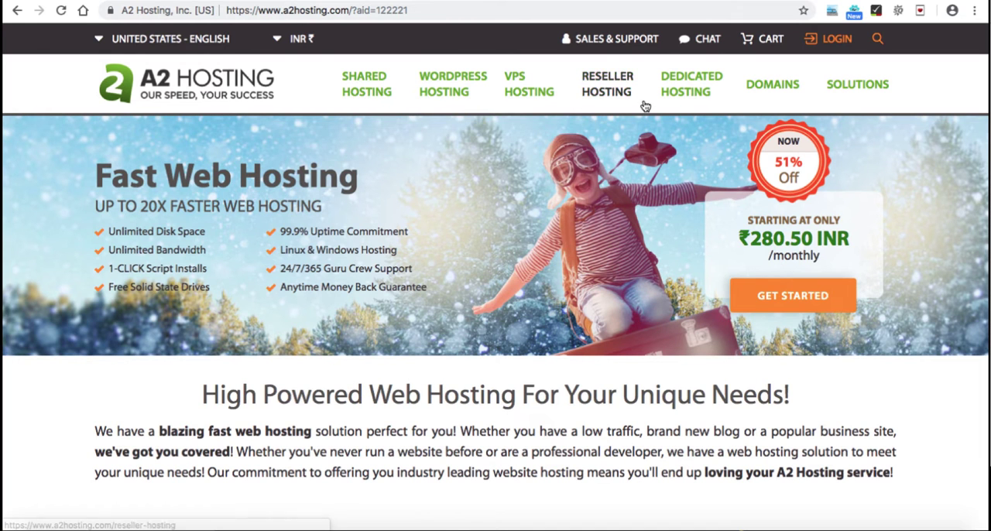
Step: Log in to the A2 Hosting client area with the account's email address and password
{"action": "left_click", "coordinate": [840, 43]}
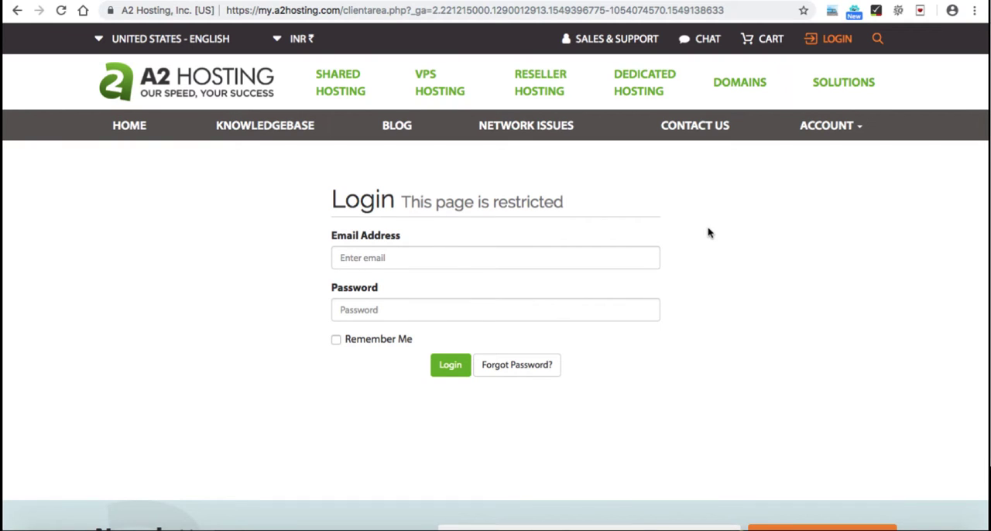
{"action": "left_click", "coordinate": [639, 253]}
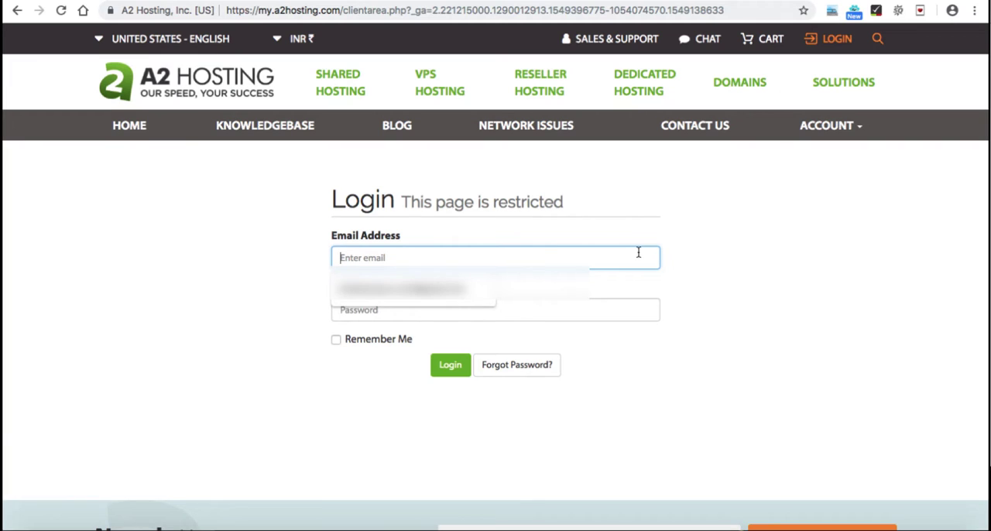
{"action": "left_click", "coordinate": [463, 289]}
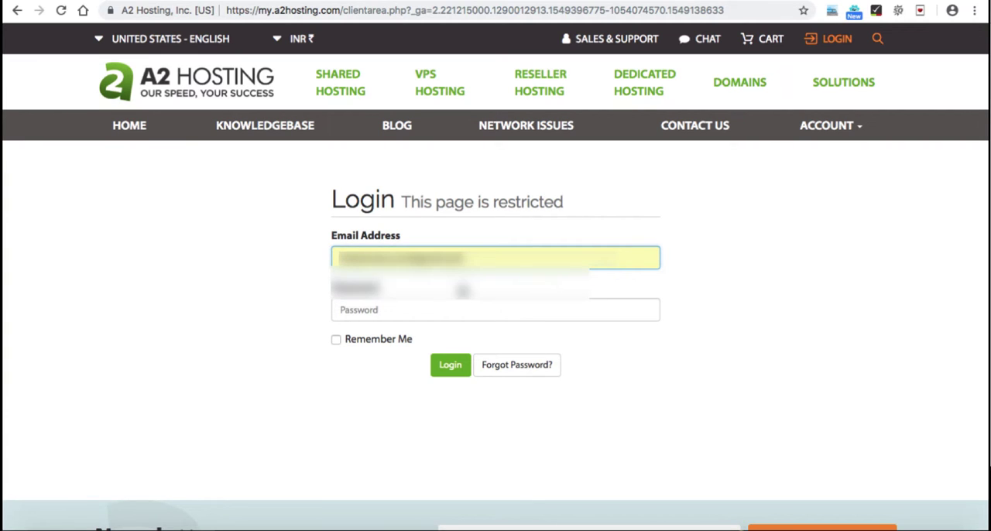
{"action": "left_click", "coordinate": [456, 309]}
{"action": "type", "text": "••••••••••"}
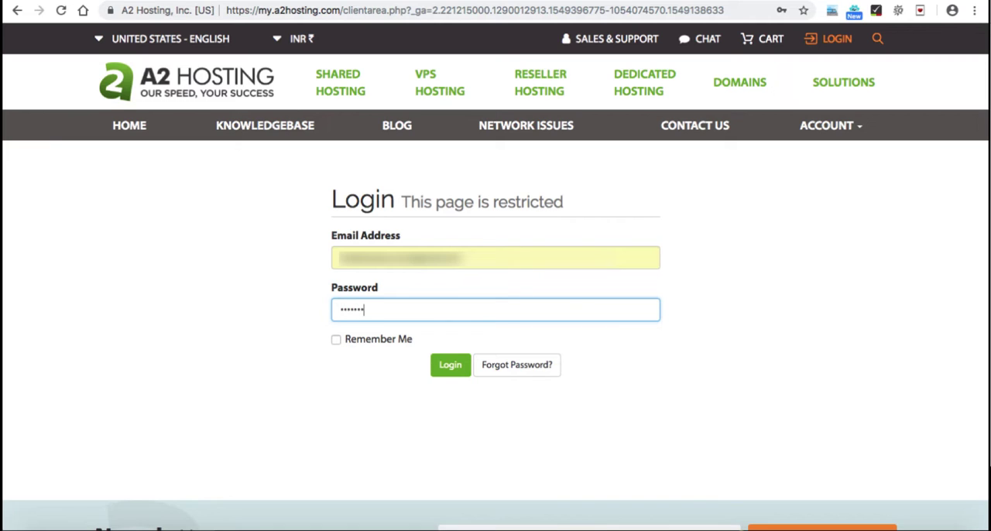
{"action": "left_click", "coordinate": [450, 365]}
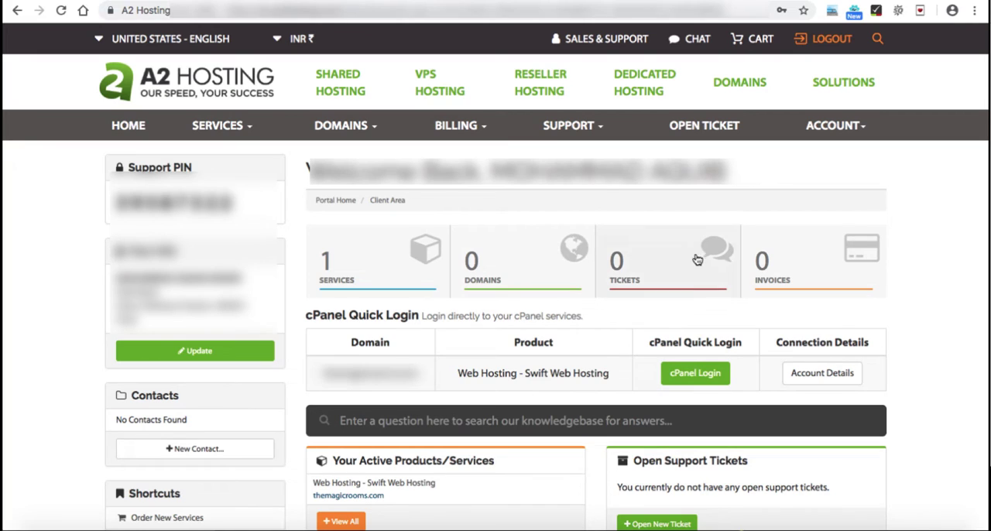
Step: Enter the Swift Web Hosting service's cPanel and open the install form for WordPress - A2 Optimized in Softaculous
{"action": "left_click", "coordinate": [694, 374]}
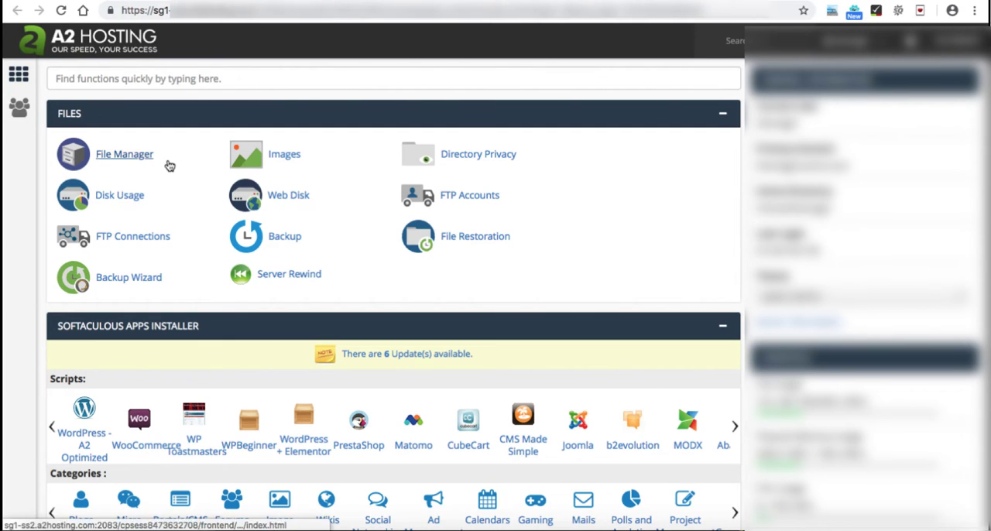
{"action": "scroll", "coordinate": [281, 313], "scroll_direction": "down", "scroll_amount": 1}
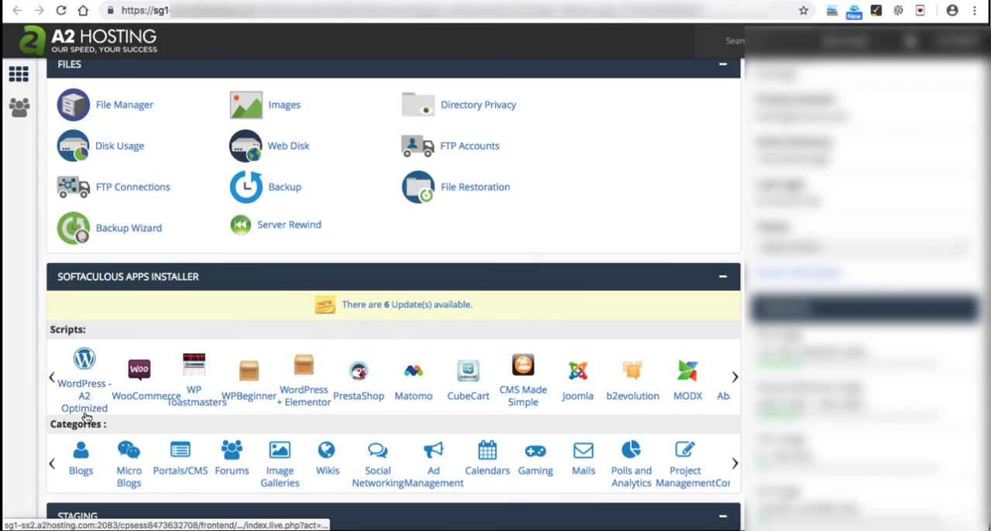
{"action": "left_click", "coordinate": [84, 389]}
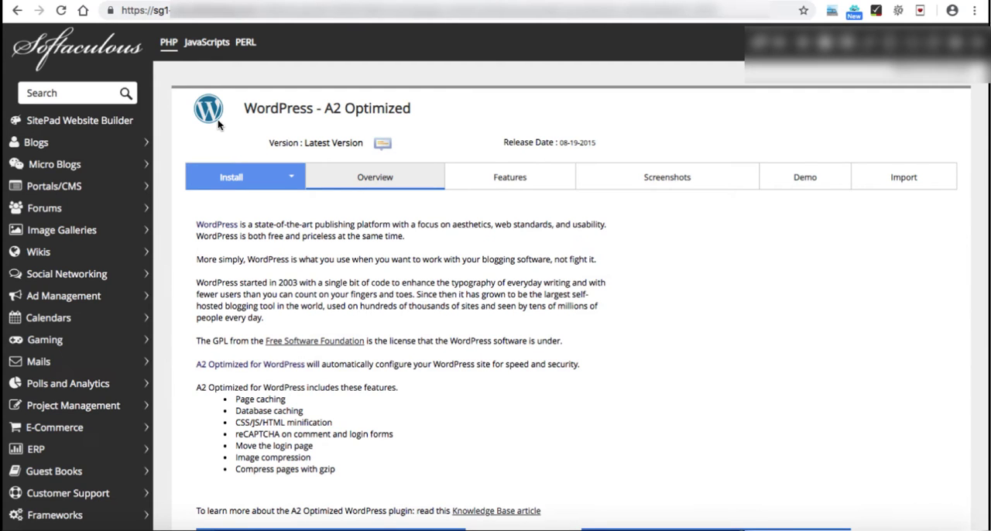
{"action": "left_click", "coordinate": [236, 178]}
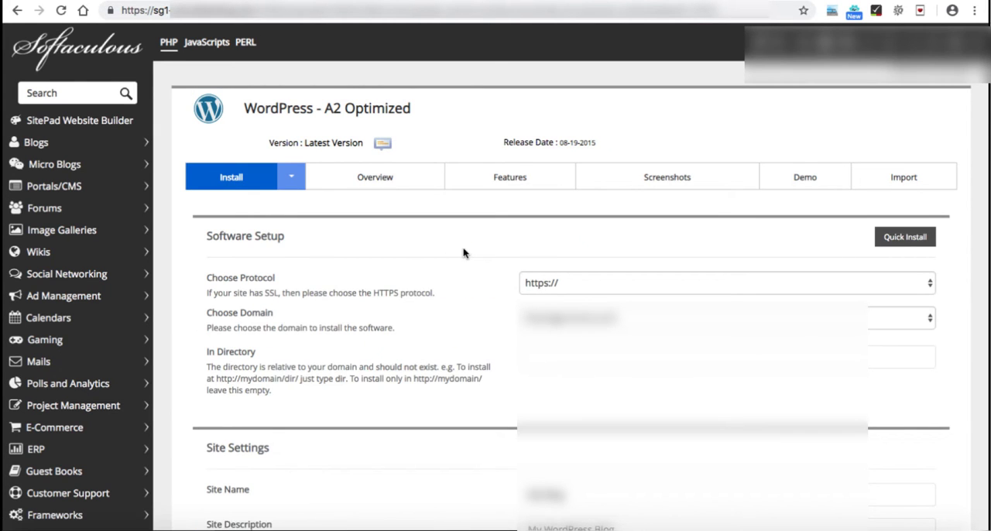
{"action": "scroll", "coordinate": [456, 250], "scroll_direction": "down", "scroll_amount": 3}
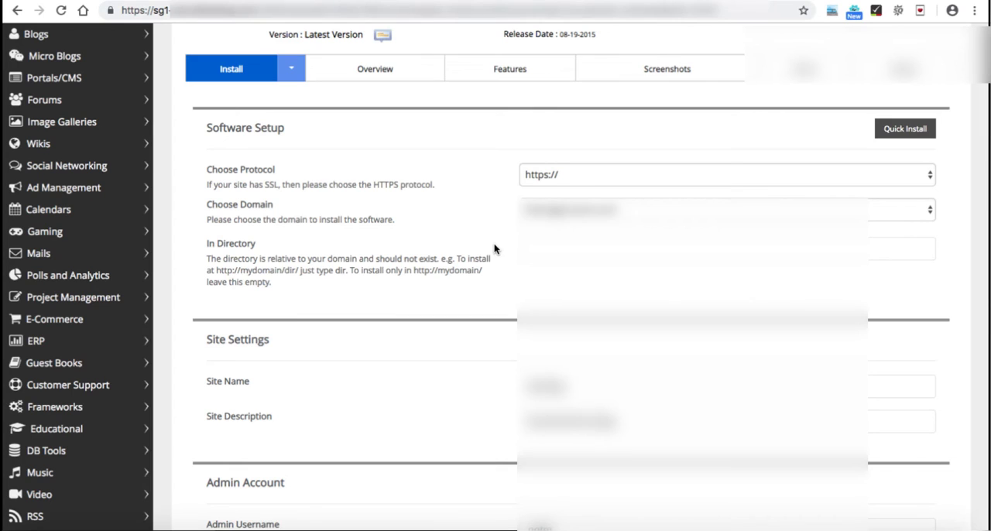
{"action": "left_click", "coordinate": [223, 177]}
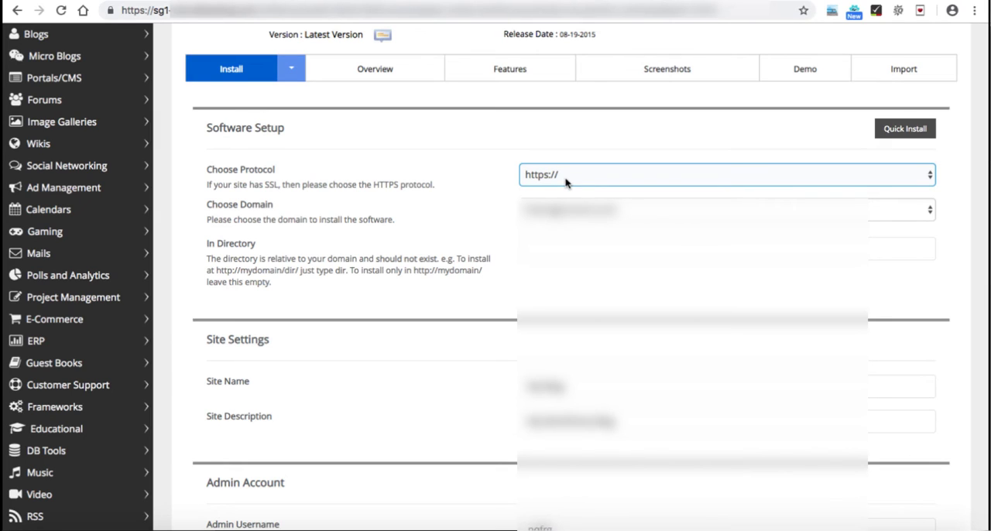
{"action": "left_click", "coordinate": [566, 177]}
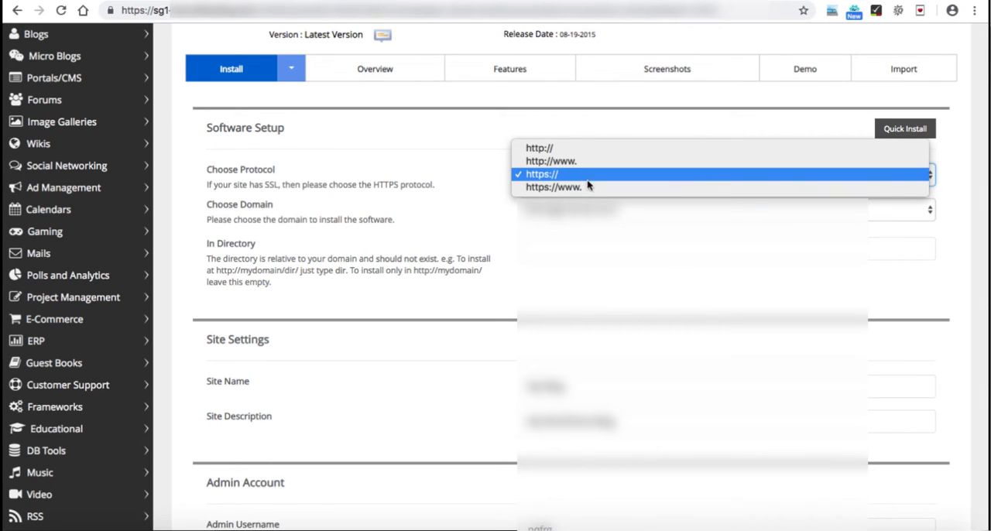
{"action": "left_click", "coordinate": [556, 188]}
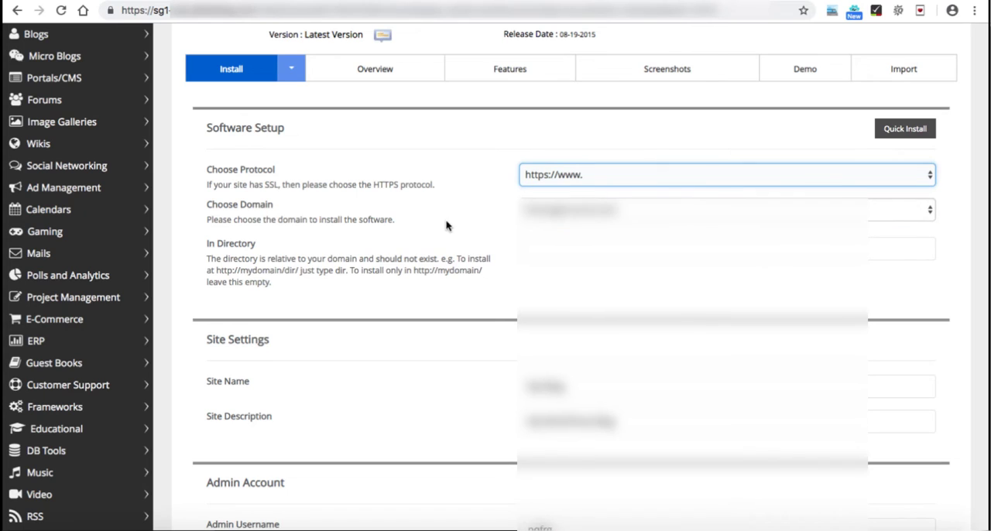
Step: Choose fitnessnotout.com as the domain for the WordPress installation
{"action": "left_click", "coordinate": [244, 207]}
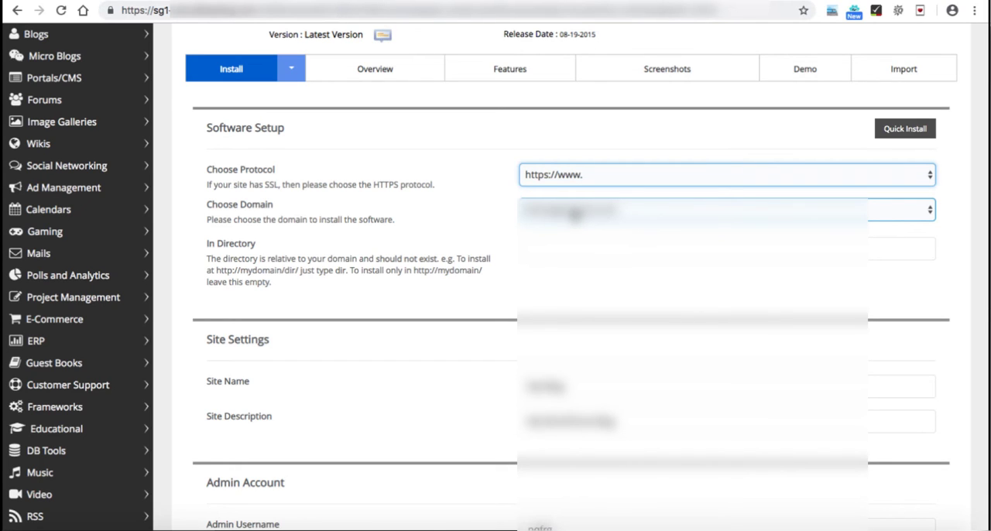
{"action": "left_click", "coordinate": [573, 214]}
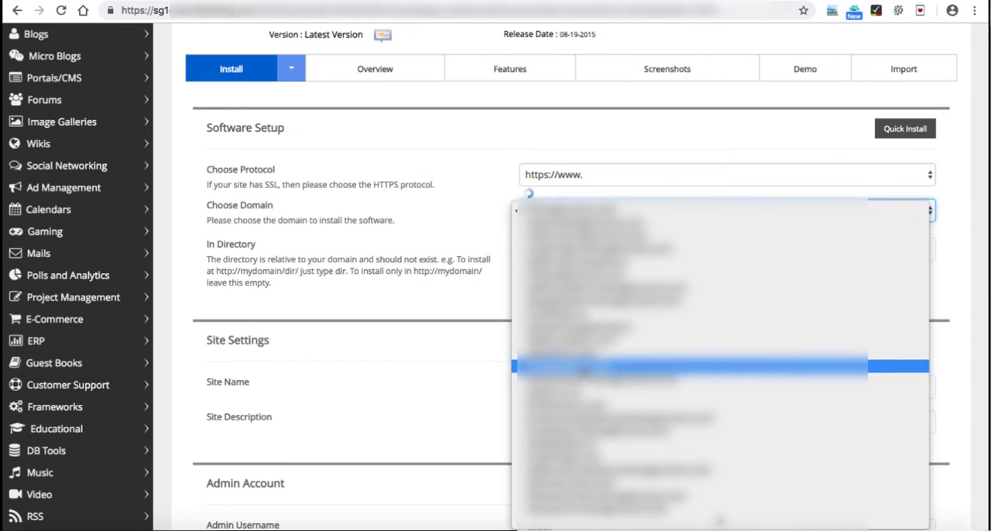
{"action": "left_click", "coordinate": [580, 406]}
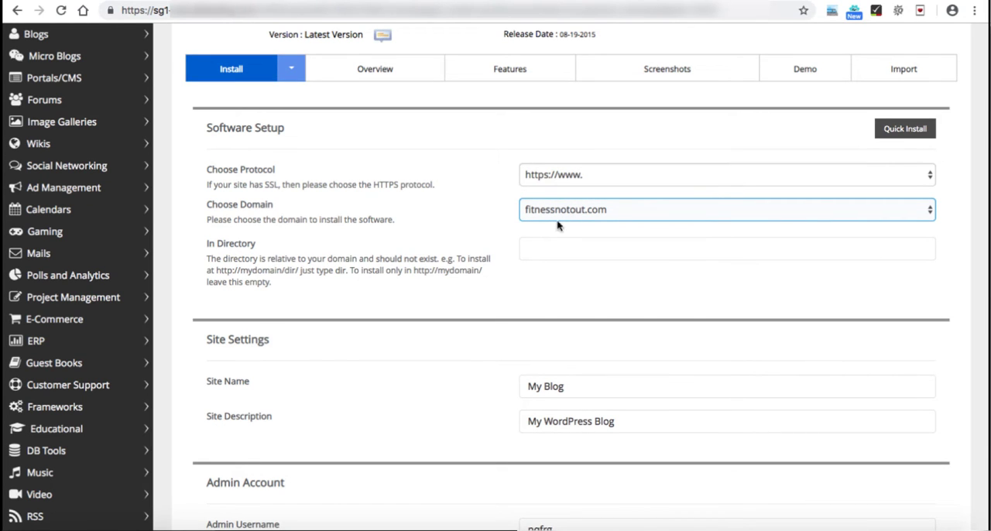
Step: Examine the installation directory, site name and site description fields of the install form
{"action": "scroll", "coordinate": [496, 224], "scroll_direction": "down", "scroll_amount": 3}
{"action": "scroll", "coordinate": [496, 225], "scroll_direction": "down", "scroll_amount": 1}
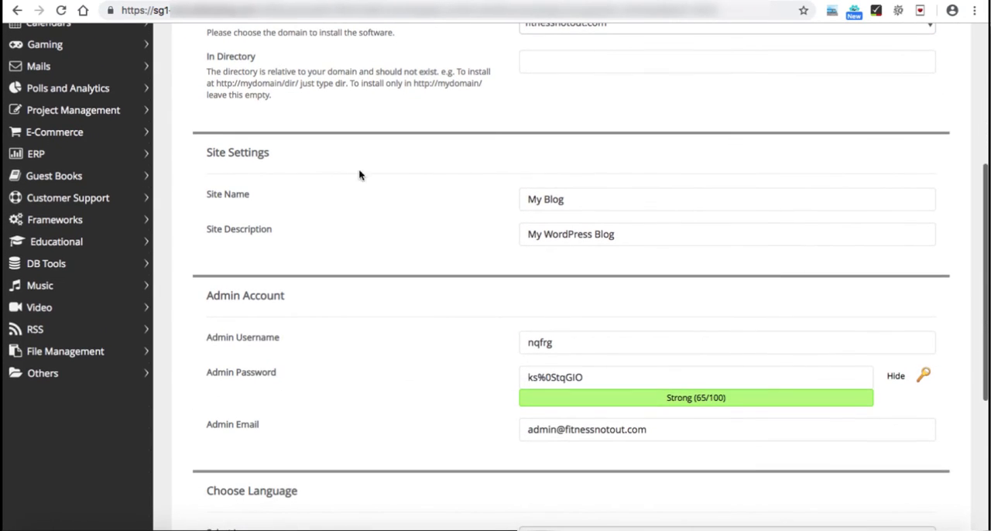
{"action": "scroll", "coordinate": [322, 160], "scroll_direction": "up", "scroll_amount": 3}
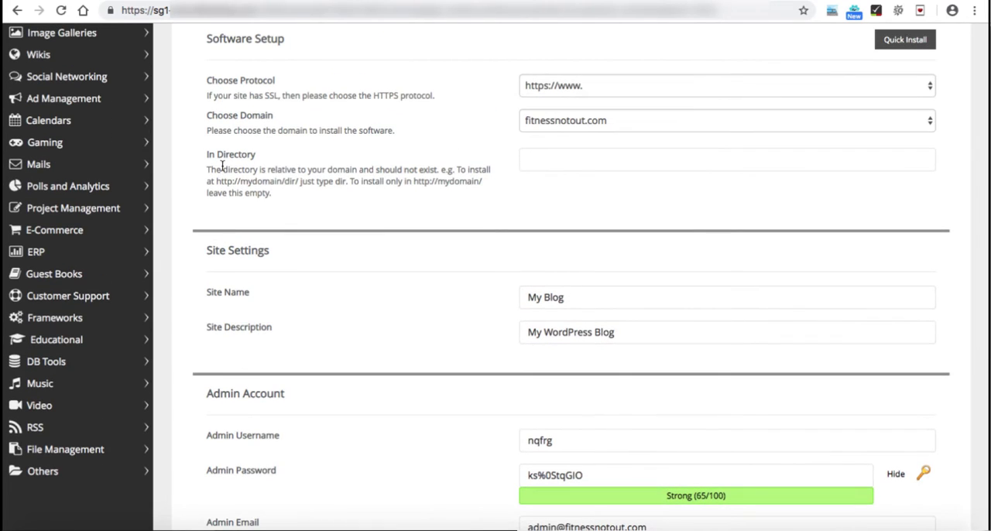
{"action": "left_click", "coordinate": [561, 159]}
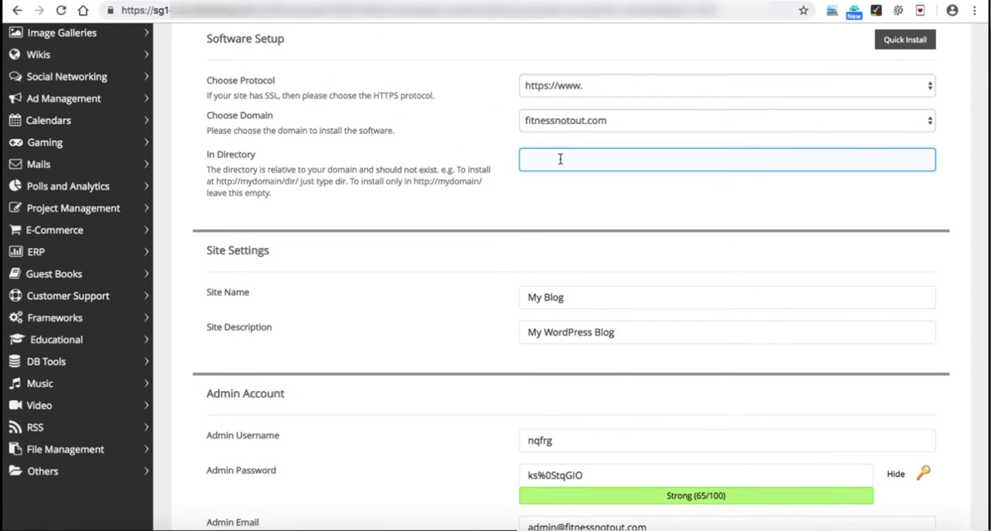
{"action": "left_click", "coordinate": [509, 198]}
{"action": "scroll", "coordinate": [509, 197], "scroll_direction": "down", "scroll_amount": 2}
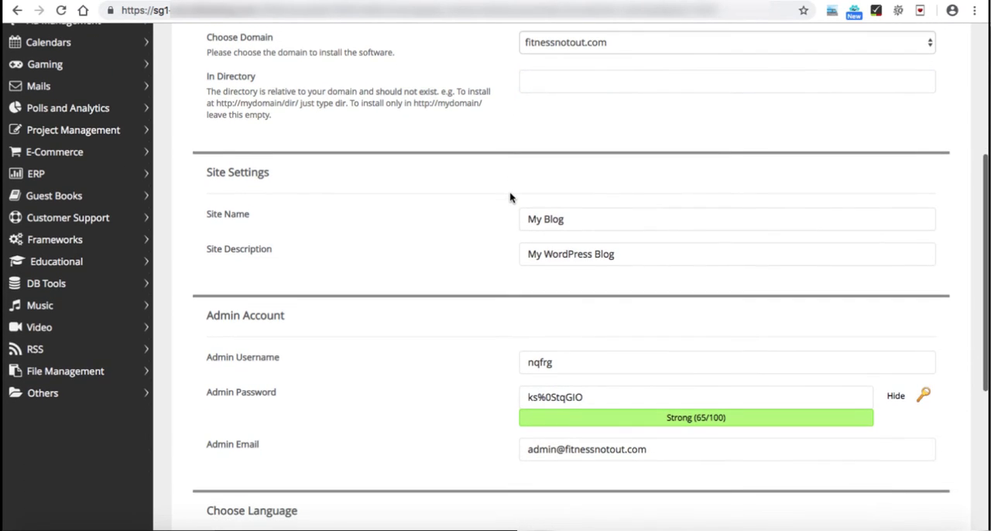
{"action": "left_click", "coordinate": [577, 218]}
{"action": "left_click", "coordinate": [338, 240]}
{"action": "left_click", "coordinate": [580, 255]}
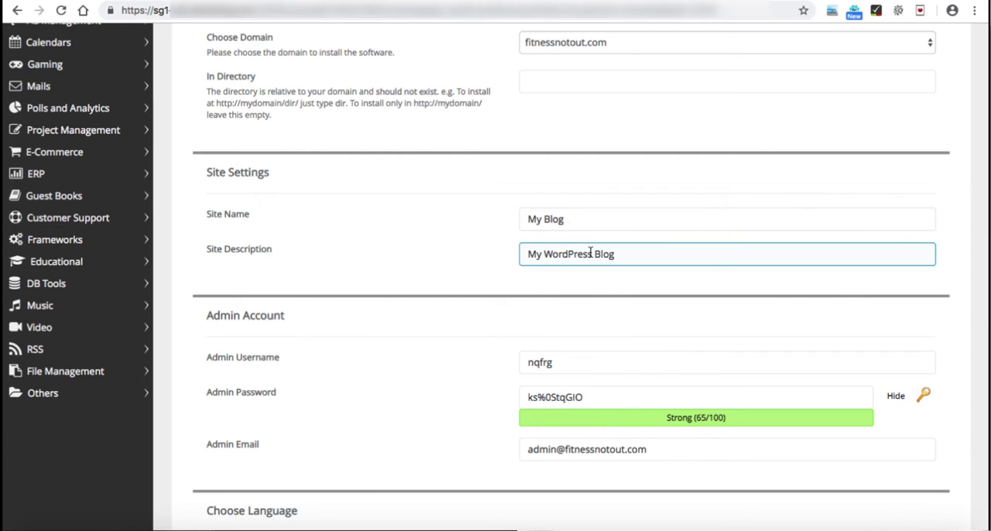
{"action": "left_click", "coordinate": [538, 222]}
{"action": "left_click", "coordinate": [553, 253]}
{"action": "left_click", "coordinate": [493, 246]}
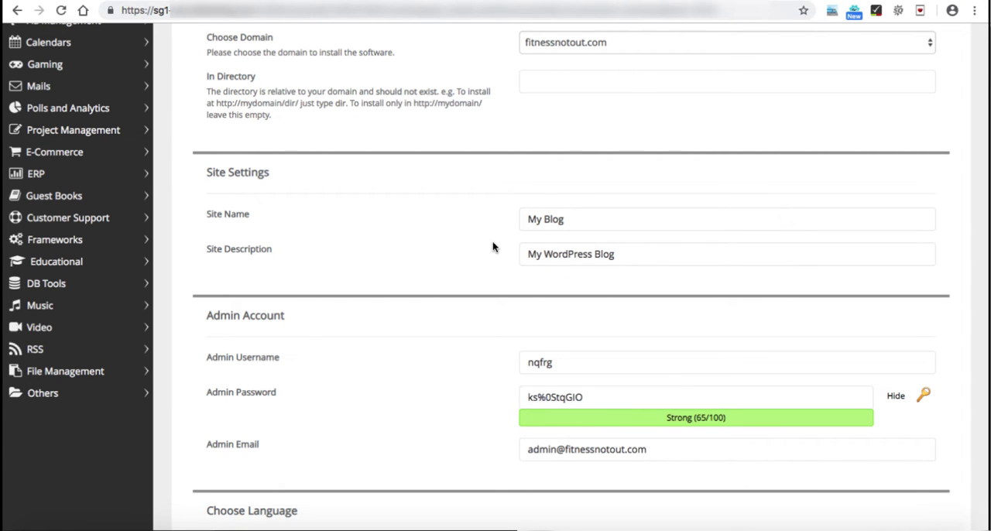
Step: Set the admin username to admin and enter a strong admin password for the WordPress account
{"action": "scroll", "coordinate": [493, 248], "scroll_direction": "down", "scroll_amount": 3}
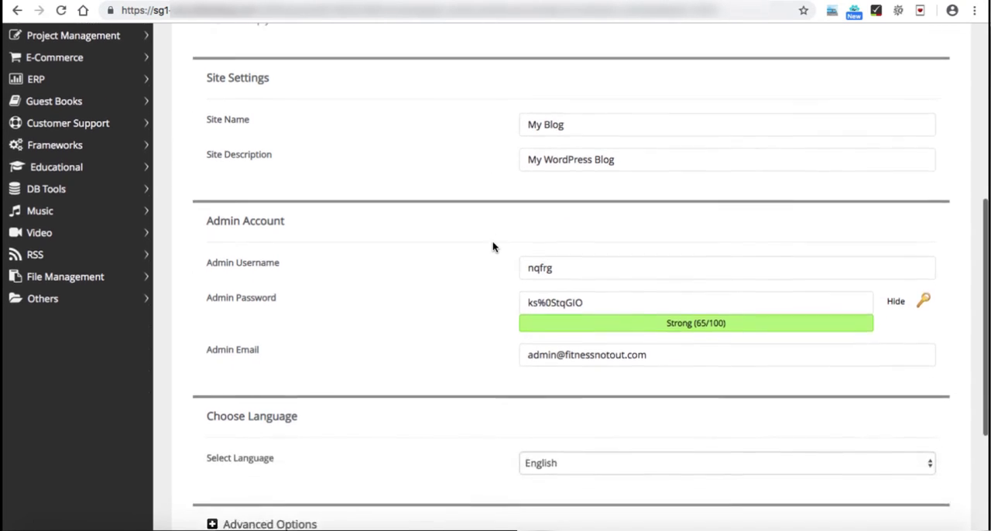
{"action": "left_click", "coordinate": [222, 246]}
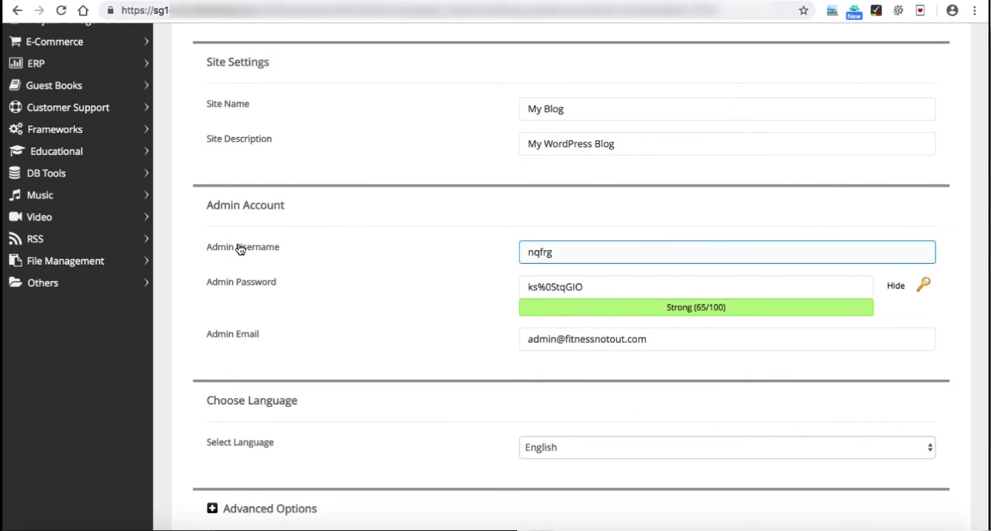
{"action": "double_click", "coordinate": [566, 254]}
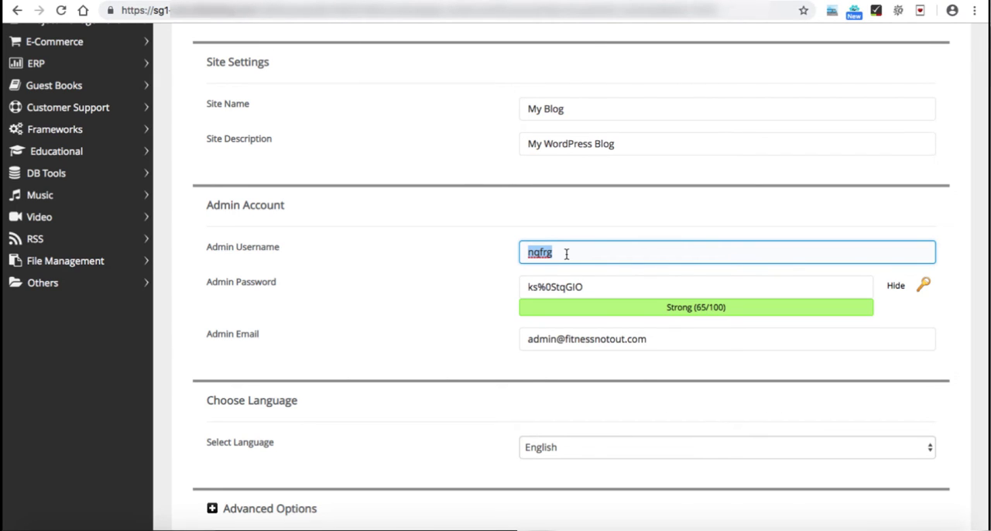
{"action": "type", "text": "admin"}
{"action": "left_click_drag", "start_coordinate": [593, 286], "coordinate": [516, 288]}
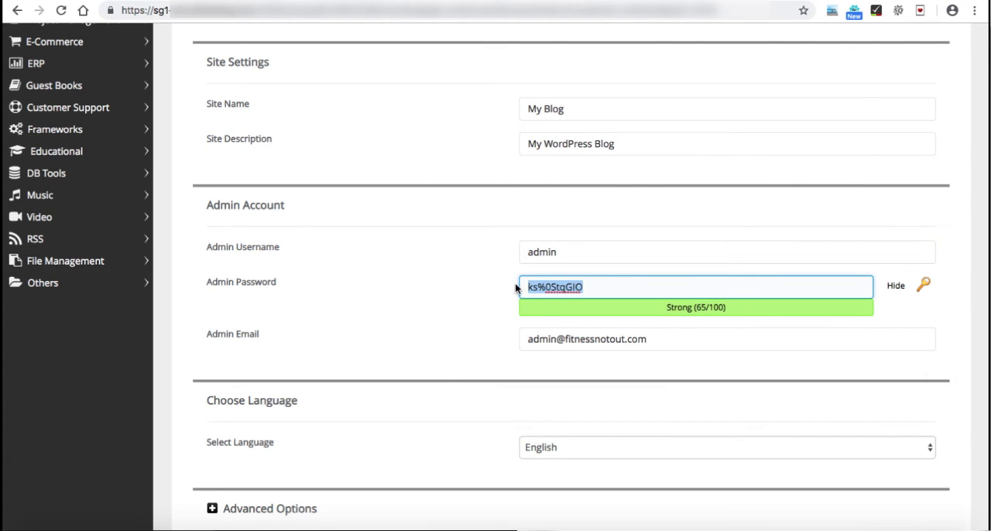
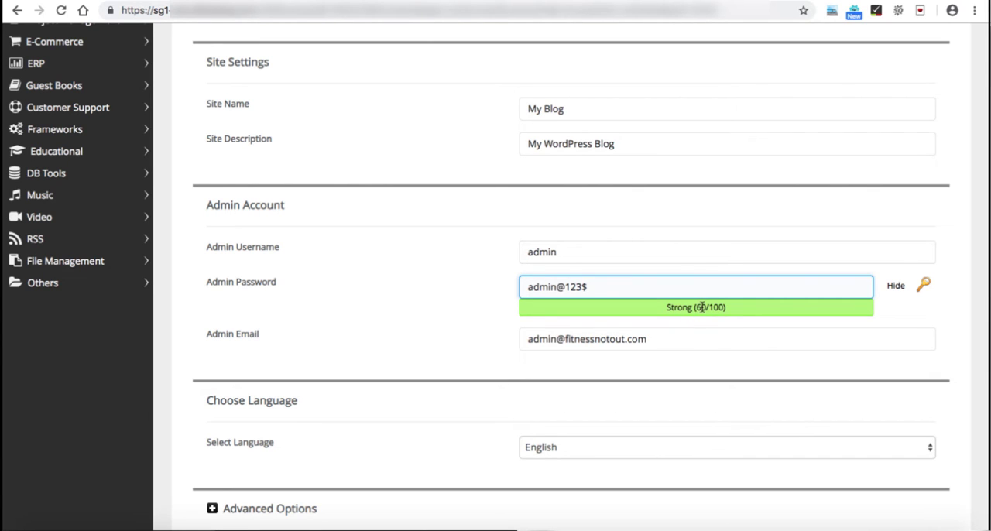
Step: Examine the admin email, the language choice and the database and backup settings under Advanced Options
{"action": "scroll", "coordinate": [446, 311], "scroll_direction": "down", "scroll_amount": 2}
{"action": "left_click", "coordinate": [619, 284]}
{"action": "left_click_drag", "start_coordinate": [646, 283], "coordinate": [526, 282]}
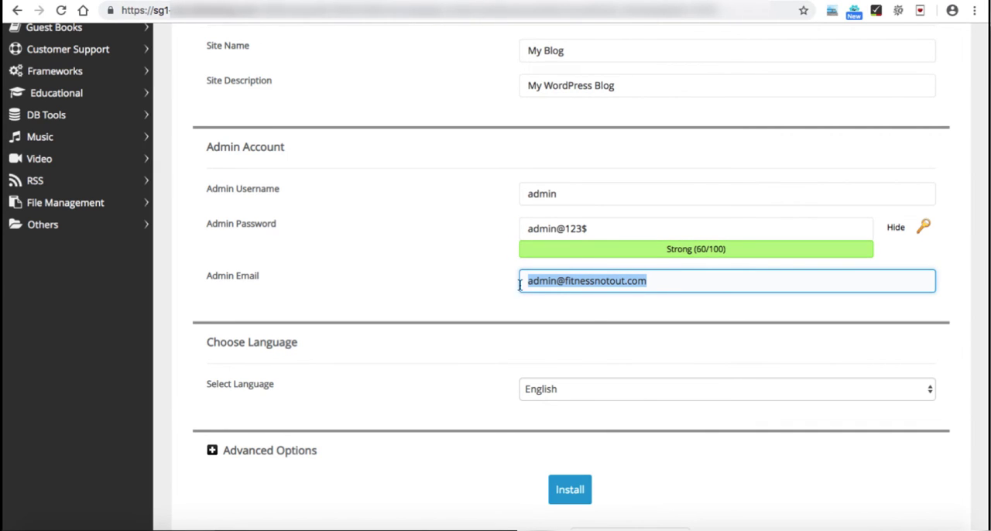
{"action": "scroll", "coordinate": [478, 292], "scroll_direction": "down", "scroll_amount": 3}
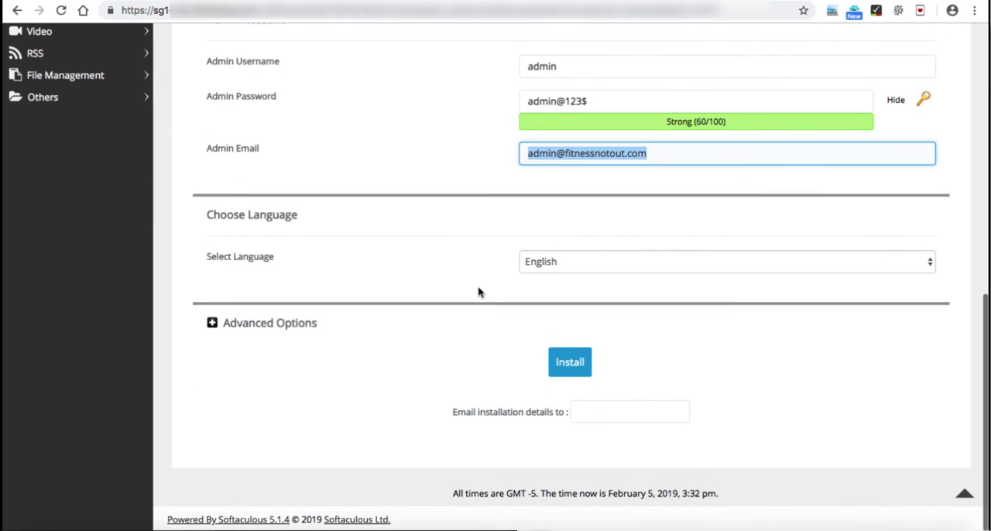
{"action": "left_click", "coordinate": [479, 292]}
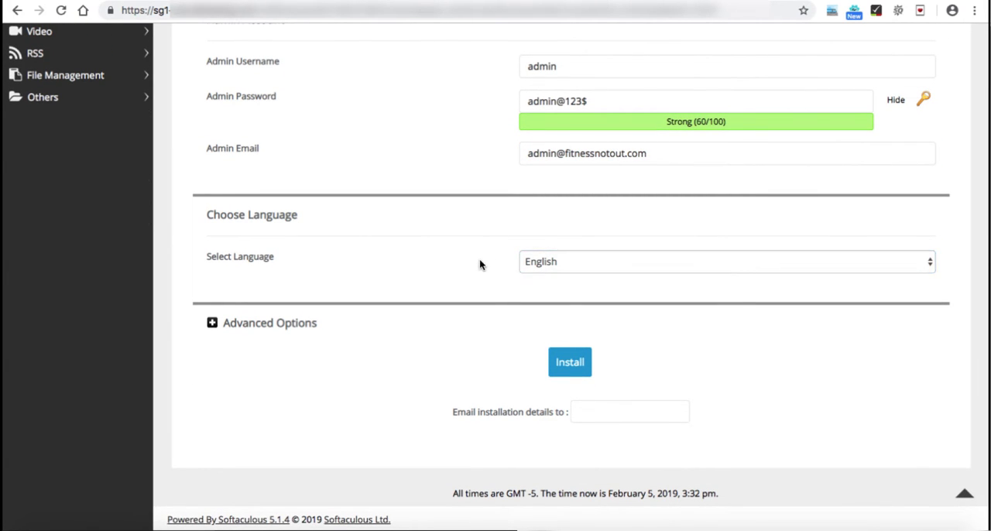
{"action": "left_click", "coordinate": [242, 329]}
{"action": "scroll", "coordinate": [382, 334], "scroll_direction": "down", "scroll_amount": 3}
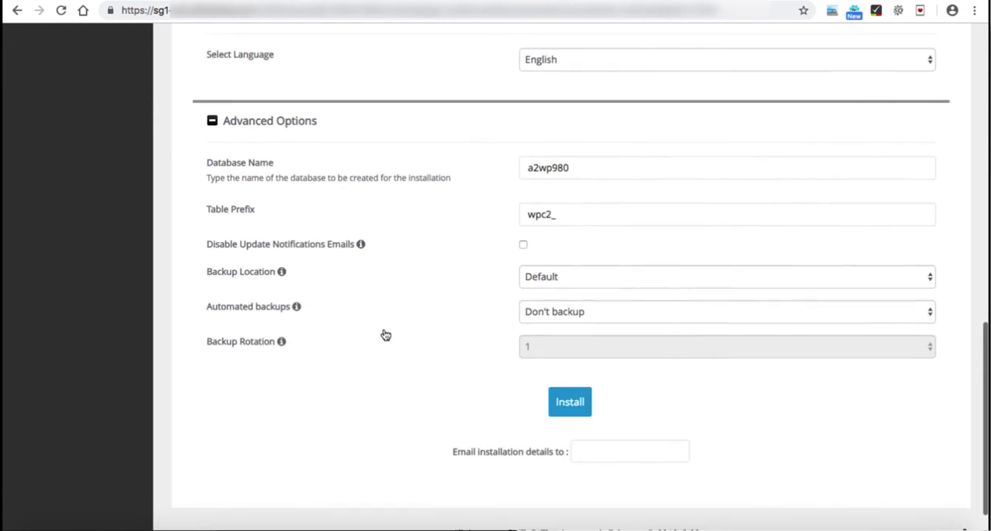
{"action": "scroll", "coordinate": [379, 255], "scroll_direction": "up", "scroll_amount": 3}
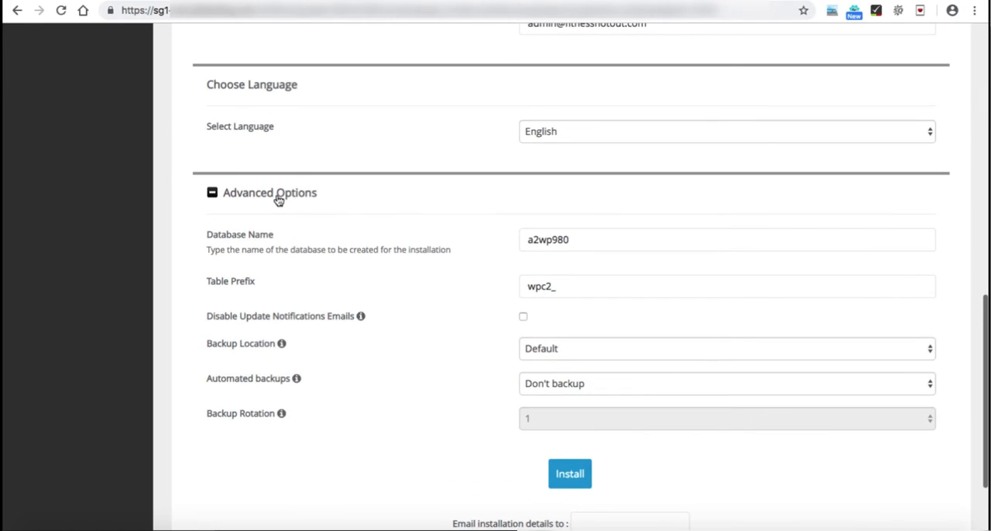
{"action": "left_click", "coordinate": [279, 197]}
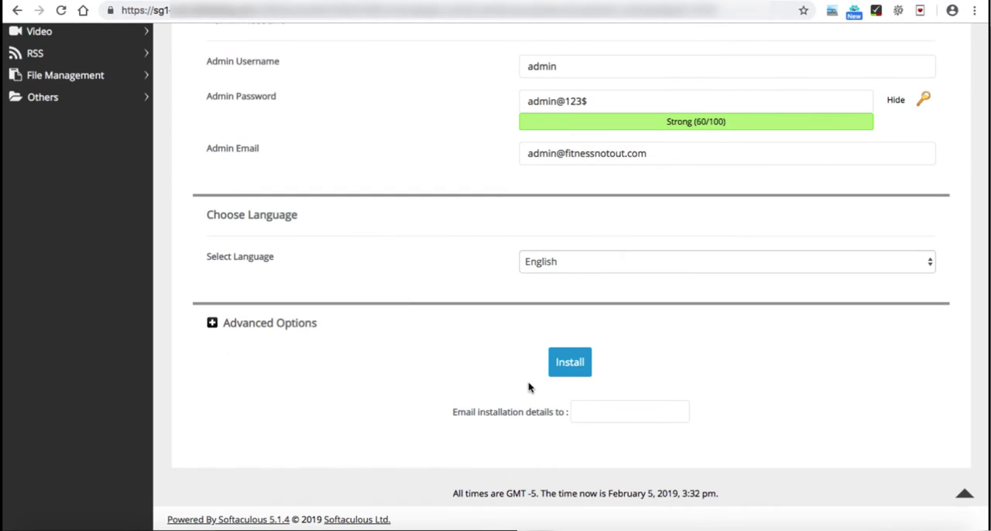
Step: Enter the recipient's email address for sending the installation details
{"action": "left_click", "coordinate": [590, 417]}
{"action": "scroll", "coordinate": [484, 144], "scroll_direction": "up", "scroll_amount": 3}
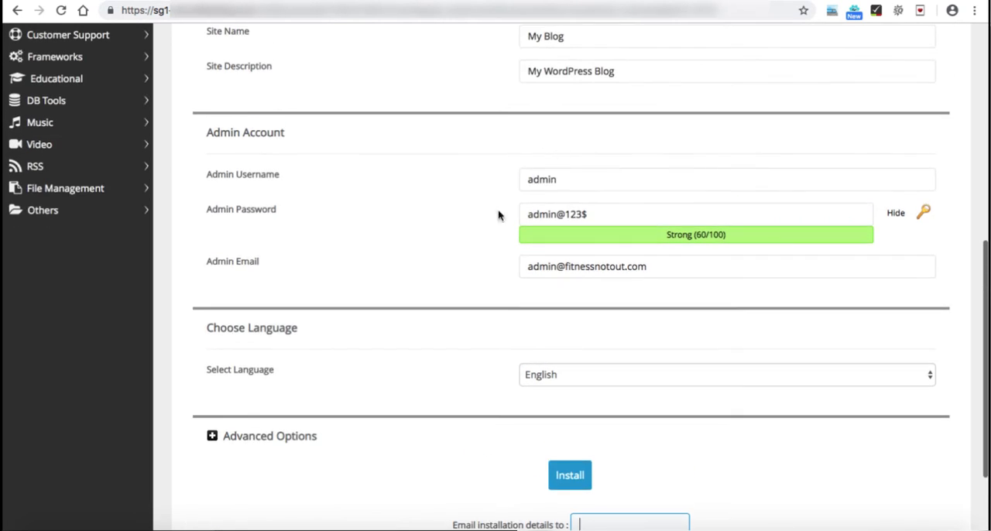
{"action": "scroll", "coordinate": [496, 225], "scroll_direction": "down", "scroll_amount": 3}
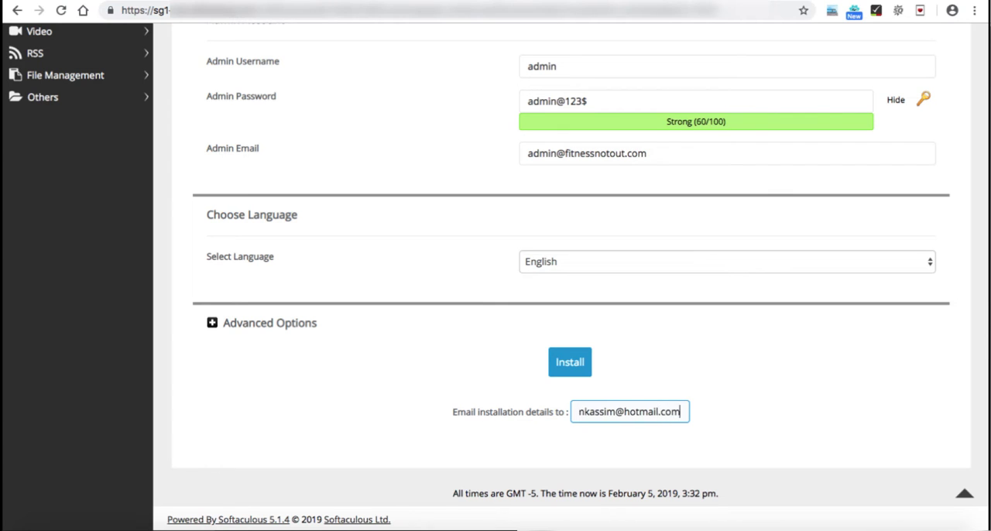
{"action": "left_click", "coordinate": [677, 387]}
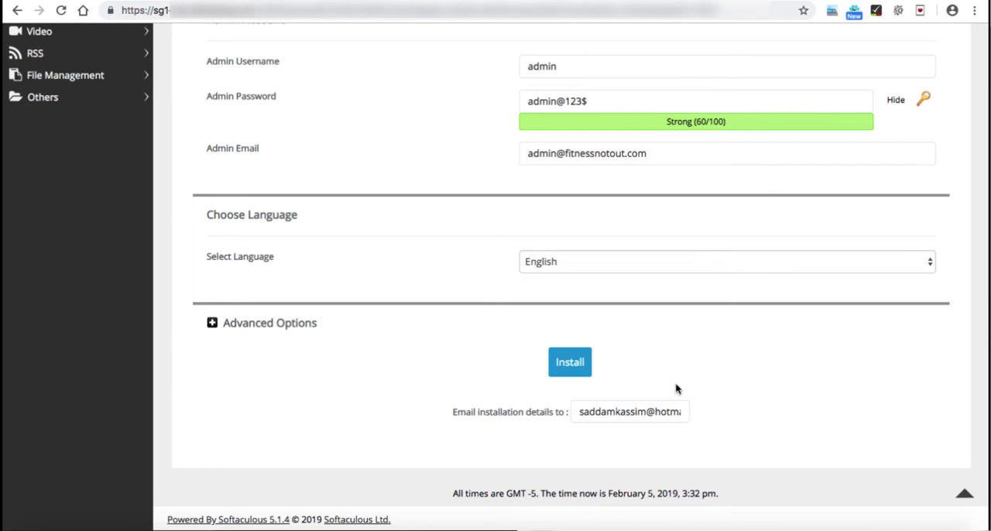
{"action": "left_click", "coordinate": [570, 363]}
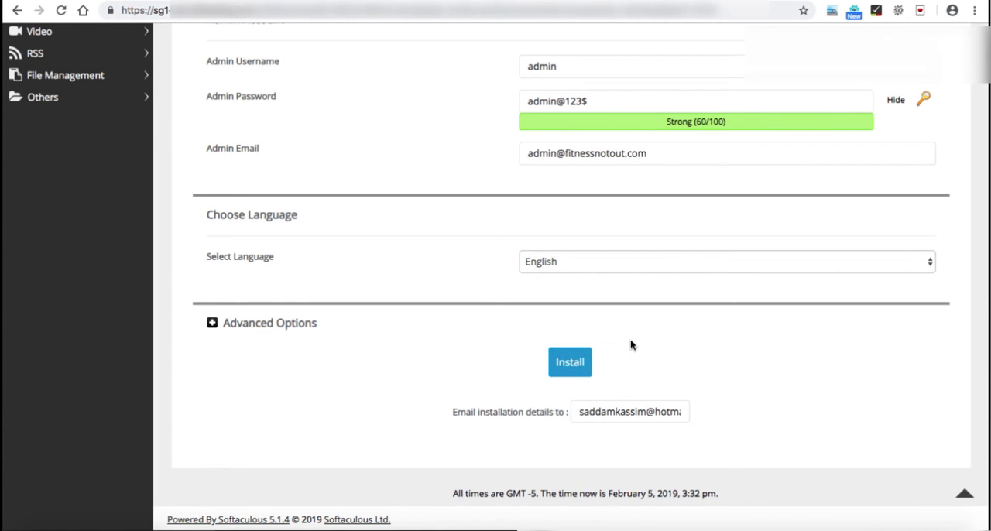
Step: Review the form's protocol, domain, directory, site name, description and admin account entries before installing
{"action": "scroll", "coordinate": [631, 344], "scroll_direction": "down", "scroll_amount": 1}
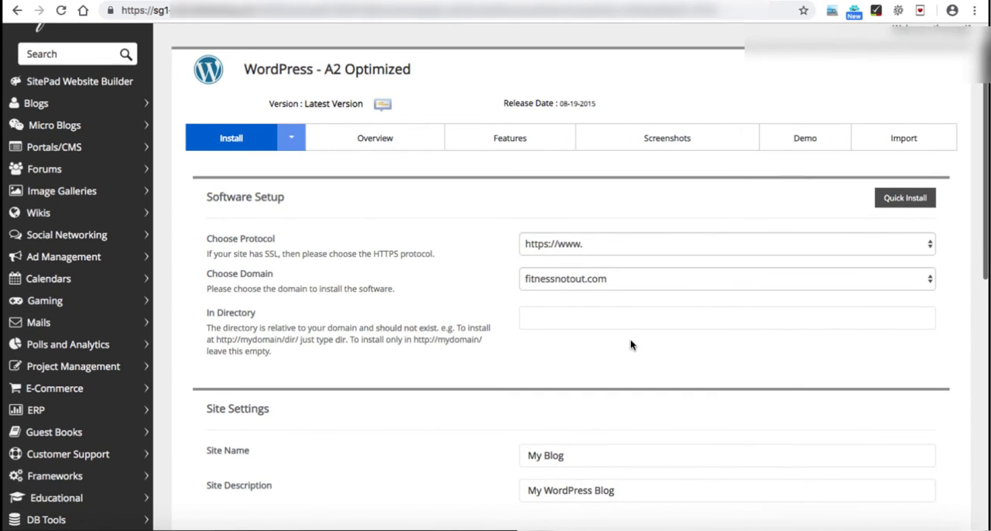
{"action": "left_click", "coordinate": [538, 253]}
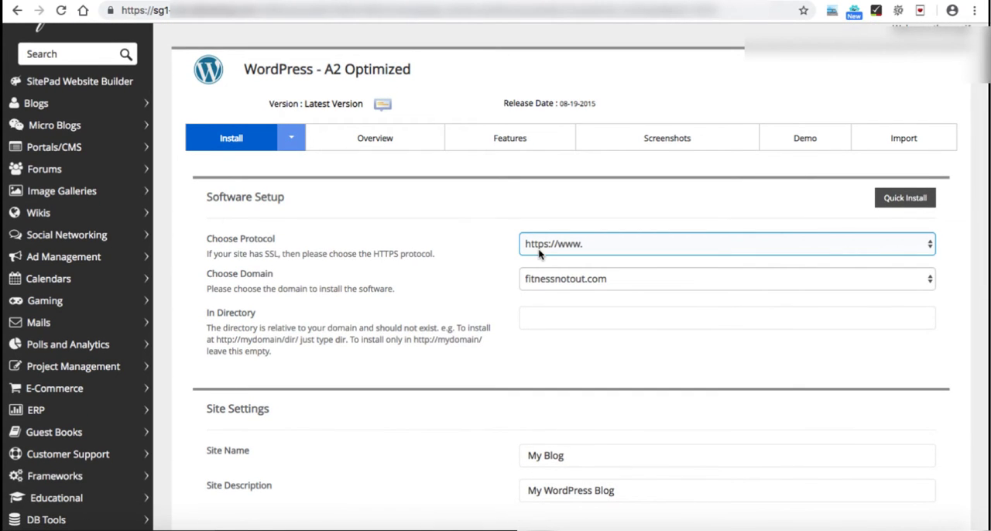
{"action": "left_click", "coordinate": [550, 287]}
{"action": "left_click", "coordinate": [500, 320]}
{"action": "scroll", "coordinate": [498, 318], "scroll_direction": "down", "scroll_amount": 3}
{"action": "left_click", "coordinate": [555, 272]}
{"action": "left_click", "coordinate": [540, 311]}
{"action": "left_click", "coordinate": [481, 315]}
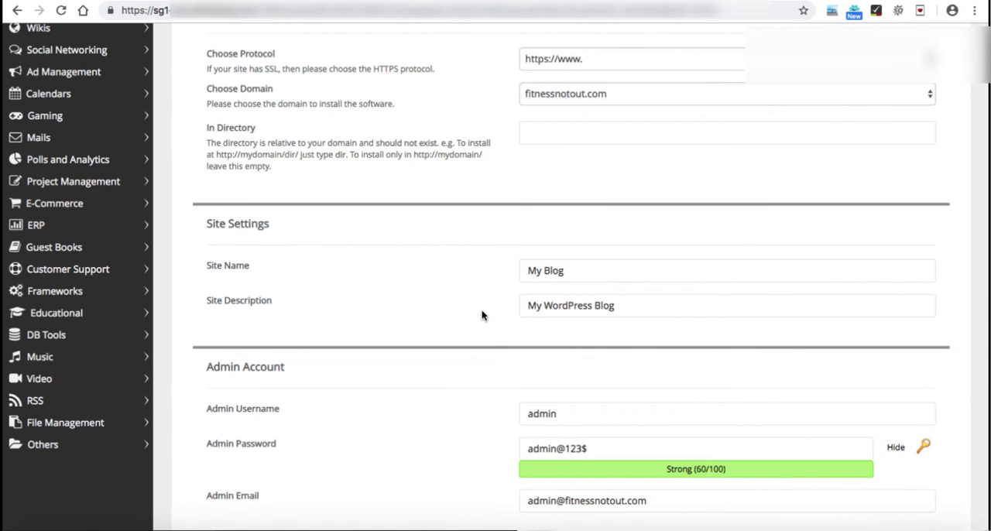
{"action": "scroll", "coordinate": [481, 315], "scroll_direction": "down", "scroll_amount": 2}
{"action": "left_click", "coordinate": [539, 296]}
{"action": "left_click", "coordinate": [470, 332]}
{"action": "scroll", "coordinate": [470, 332], "scroll_direction": "down", "scroll_amount": 1}
{"action": "left_click", "coordinate": [531, 282]}
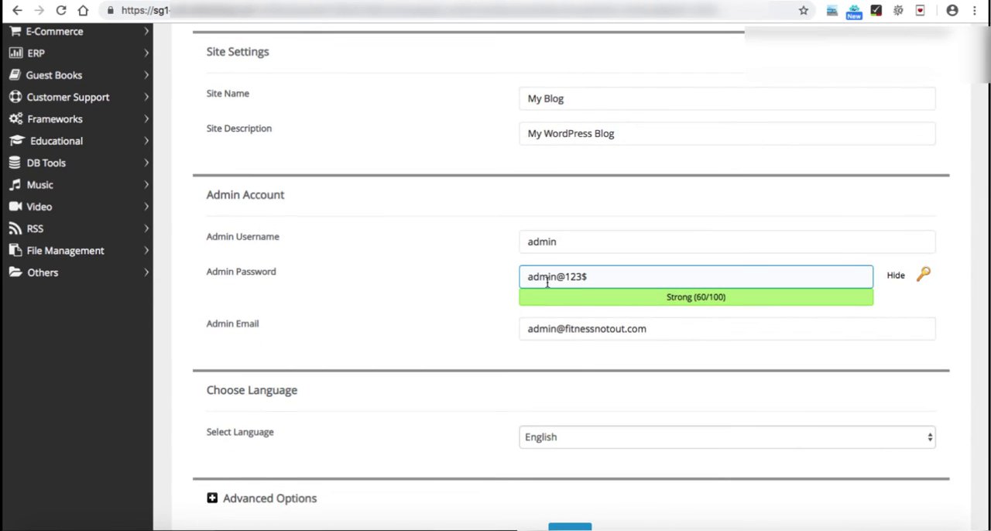
{"action": "left_click", "coordinate": [494, 298]}
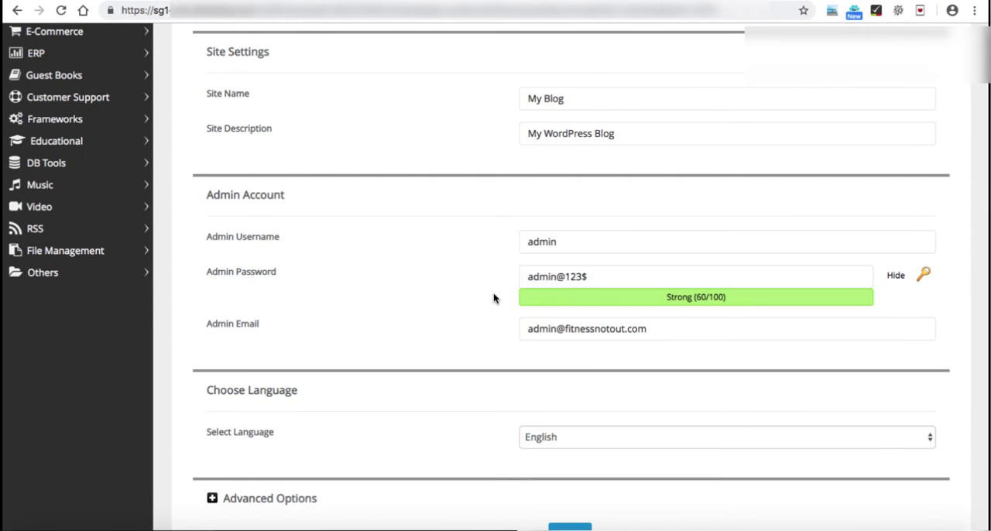
{"action": "scroll", "coordinate": [494, 298], "scroll_direction": "down", "scroll_amount": 1}
{"action": "left_click", "coordinate": [237, 265]}
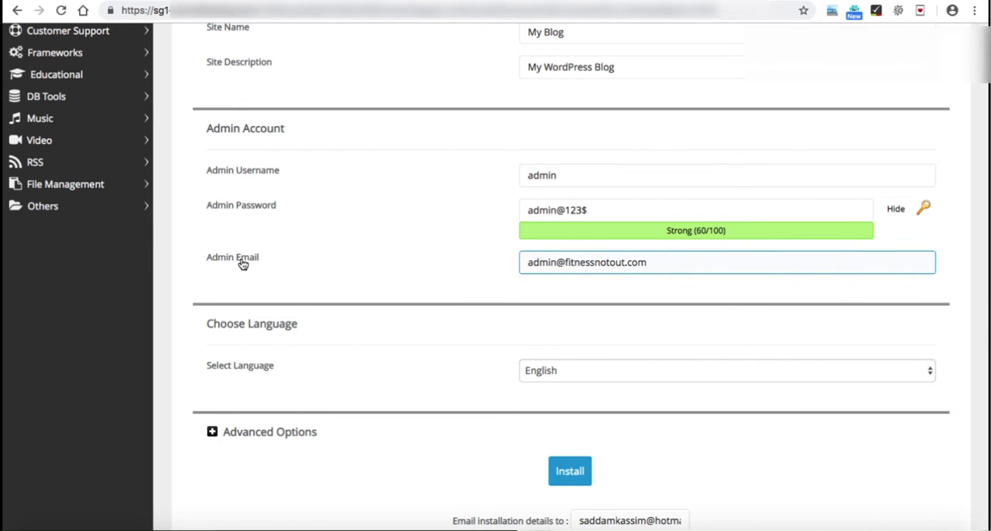
{"action": "left_click", "coordinate": [453, 297]}
Step: Check the email recipient for the installation details and install WordPress - A2 Optimized on the chosen domain
{"action": "scroll", "coordinate": [452, 297], "scroll_direction": "down", "scroll_amount": 2}
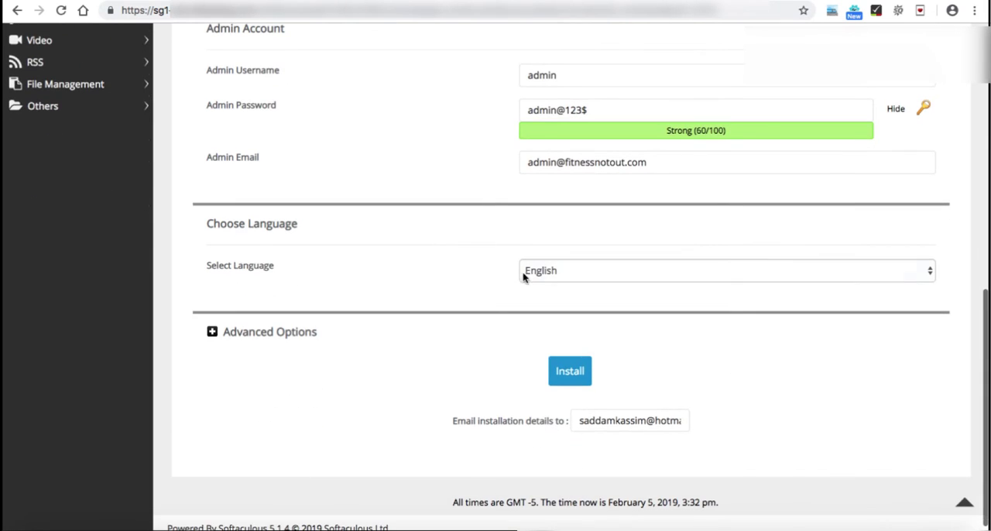
{"action": "scroll", "coordinate": [490, 303], "scroll_direction": "down", "scroll_amount": 1}
{"action": "left_click", "coordinate": [649, 412]}
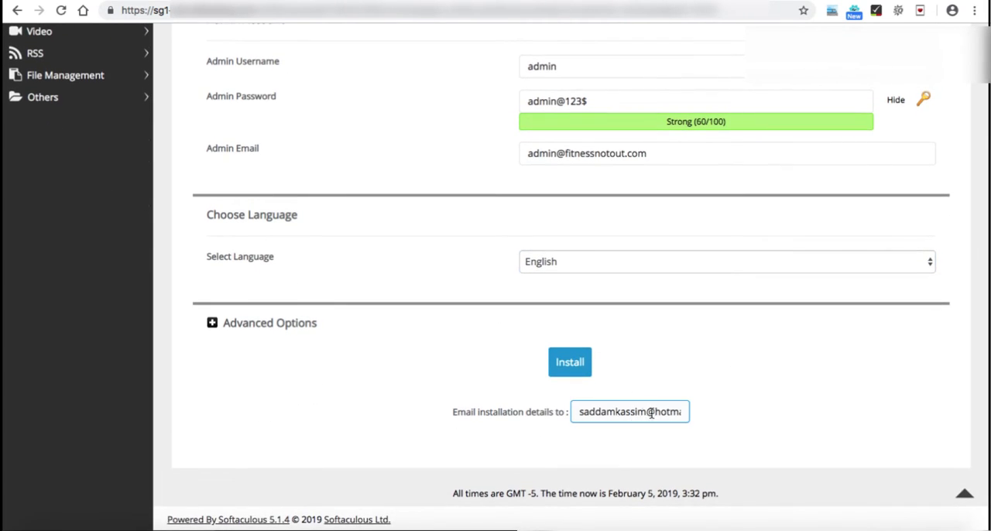
{"action": "left_click", "coordinate": [569, 364]}
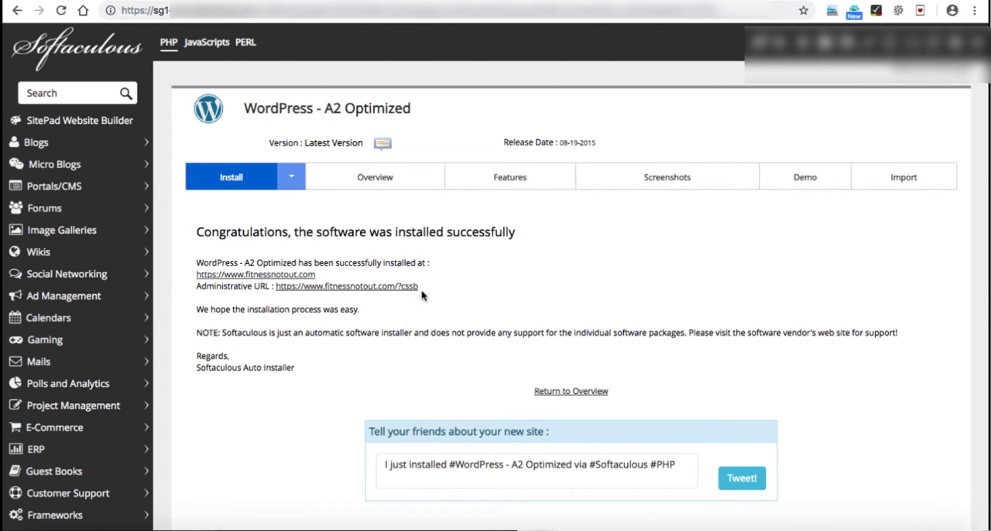
{"action": "left_click_drag", "start_coordinate": [421, 289], "coordinate": [277, 287]}
{"action": "key", "text": "super+c"}
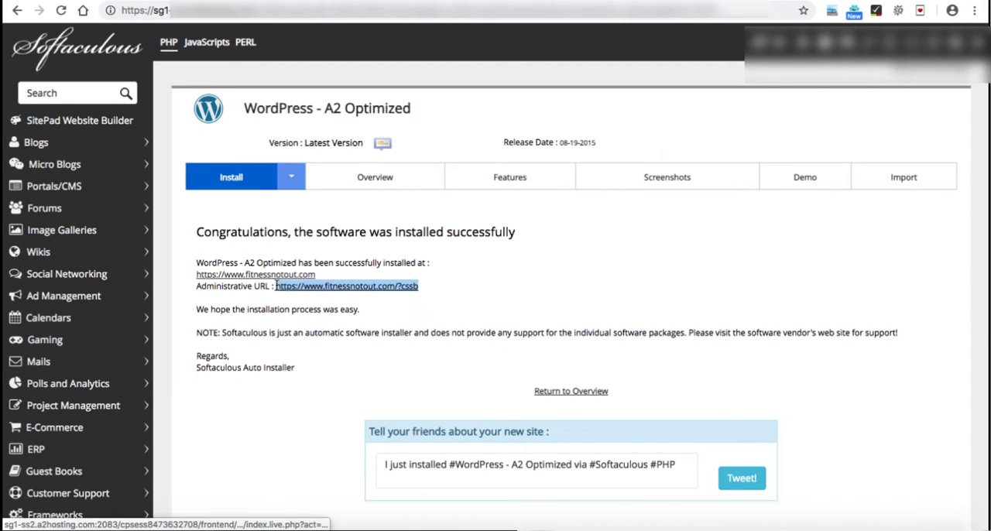
{"action": "right_click", "coordinate": [277, 286]}
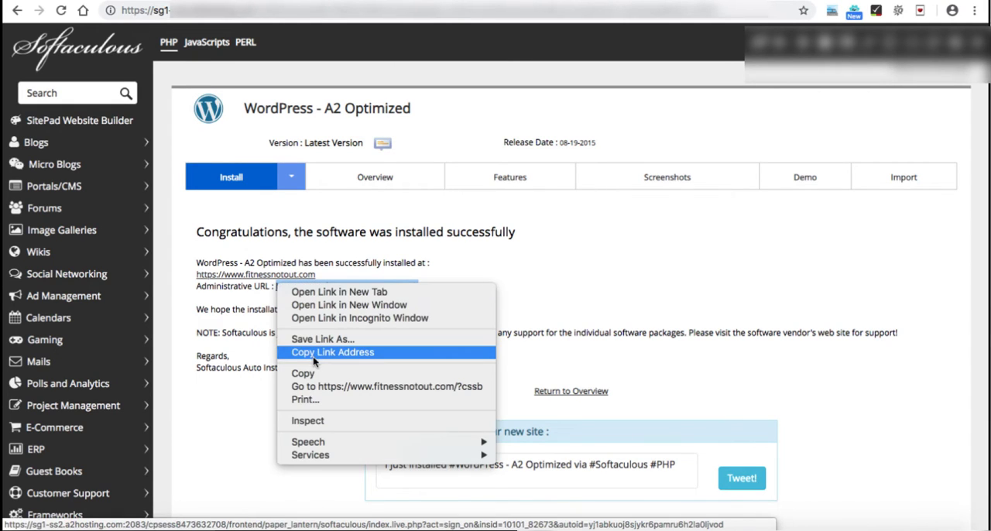
{"action": "left_click", "coordinate": [316, 353]}
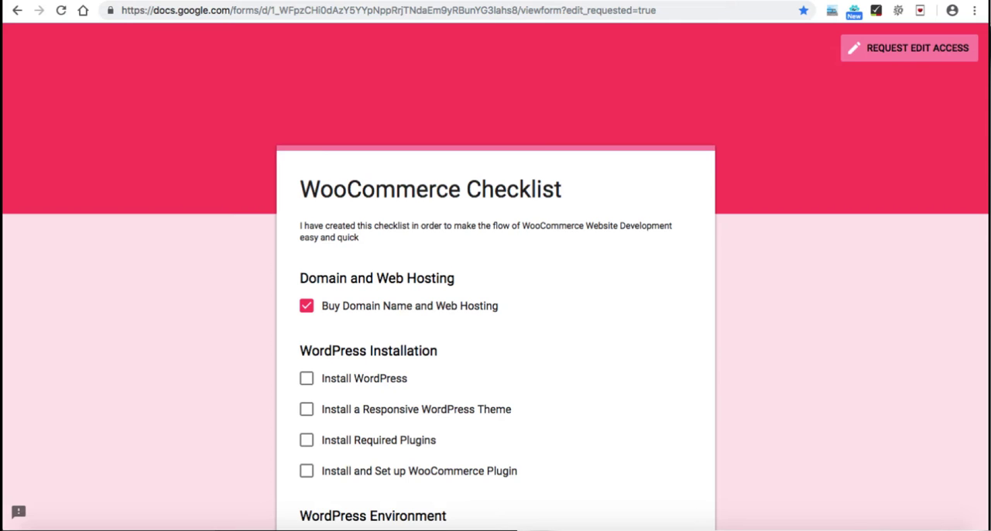
{"action": "key", "text": "super+t"}
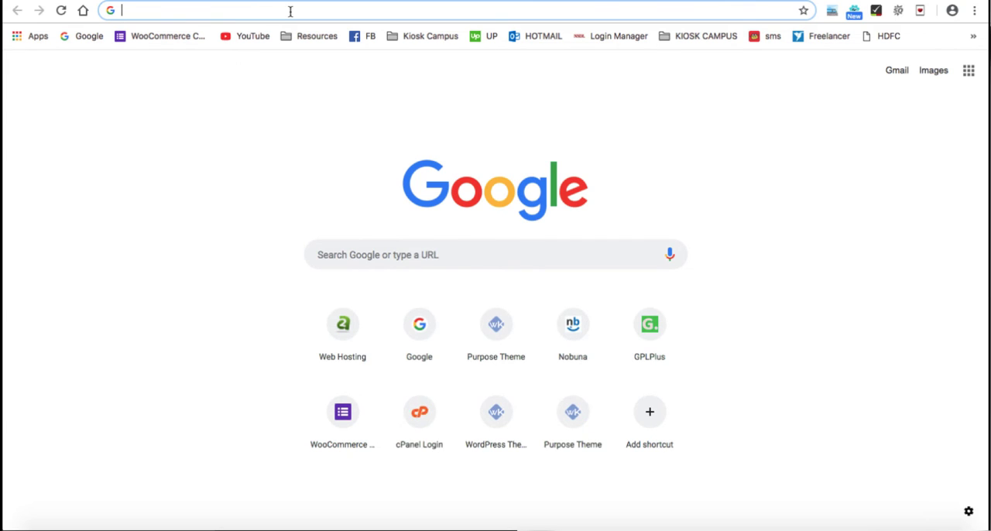
{"action": "key", "text": "super+v"}
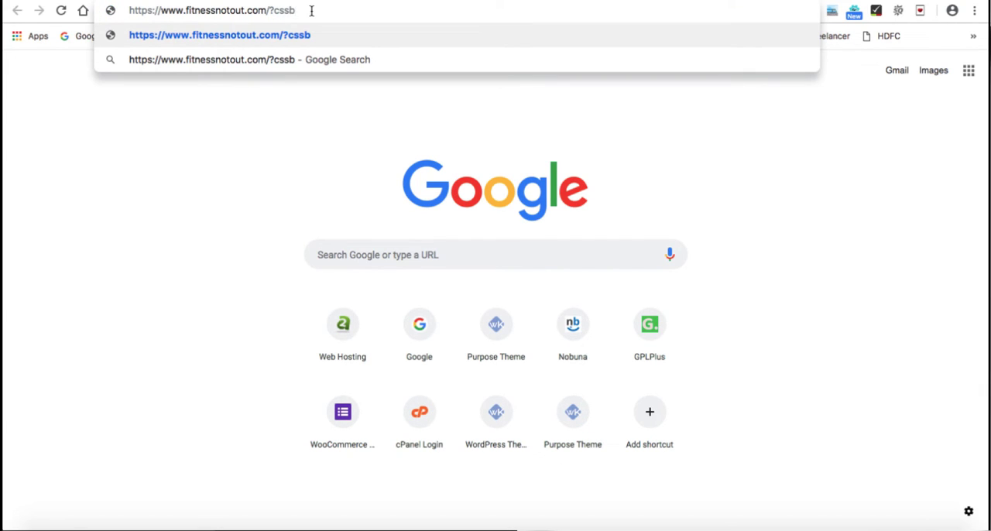
{"action": "key", "text": "Return"}
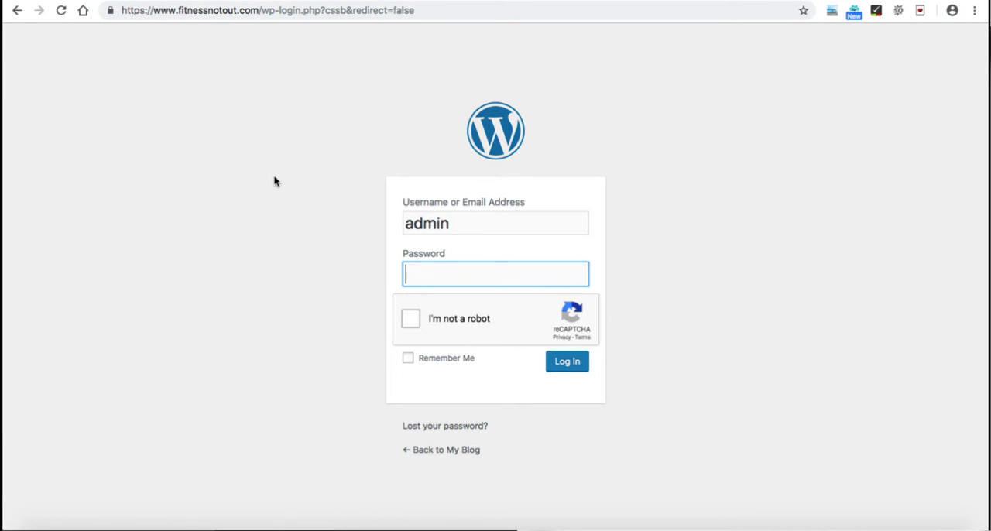
Step: Enter the account password for the admin user in the WordPress login form
{"action": "left_click", "coordinate": [466, 222]}
{"action": "left_click", "coordinate": [472, 277]}
{"action": "type", "text": "••••••••••"}
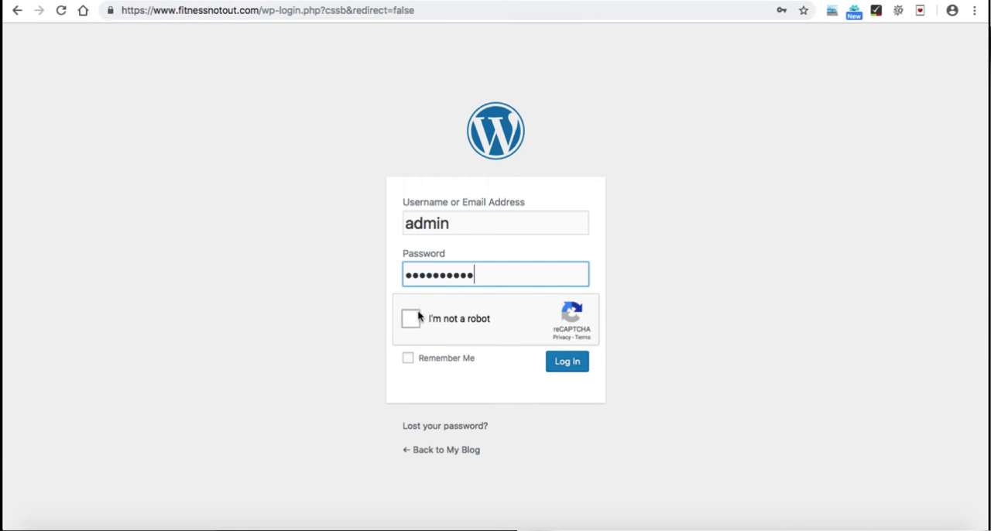
Step: Complete the reCAPTCHA bicycle image check and log in to the WordPress dashboard
{"action": "left_click", "coordinate": [412, 318]}
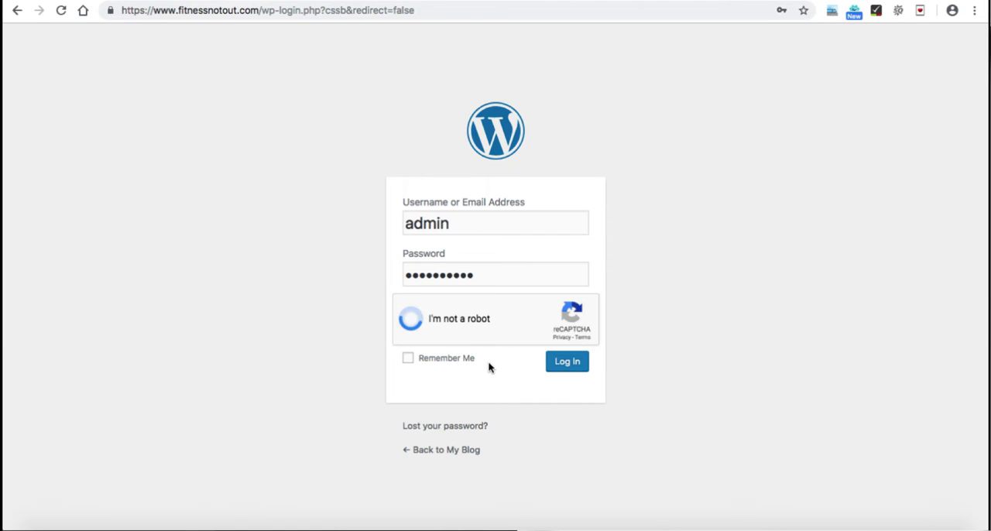
{"action": "left_click", "coordinate": [565, 250]}
{"action": "left_click", "coordinate": [565, 340]}
{"action": "left_click", "coordinate": [654, 429]}
{"action": "left_click", "coordinate": [565, 340]}
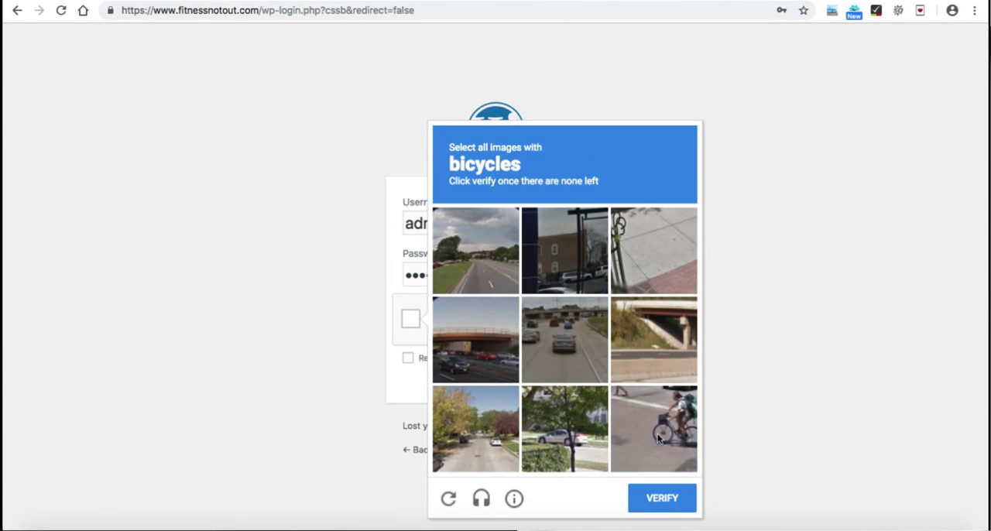
{"action": "left_click", "coordinate": [661, 498]}
{"action": "left_click", "coordinate": [568, 365]}
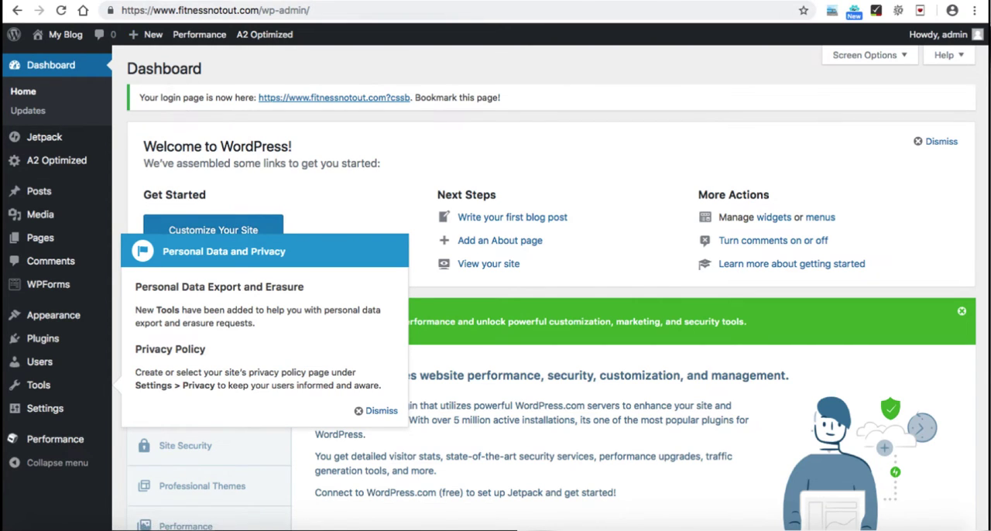
Step: Mark Install WordPress as done in the WooCommerce Checklist
{"action": "left_click", "coordinate": [329, 0]}
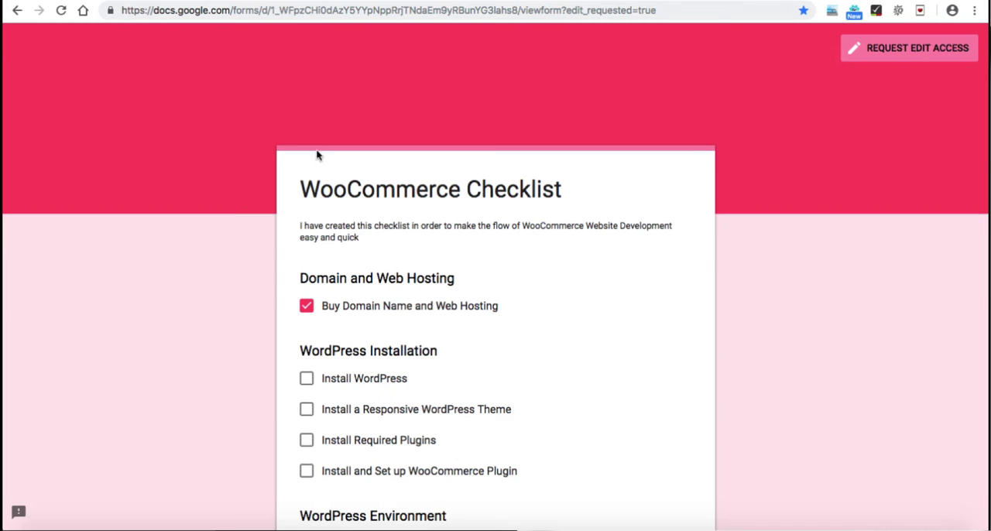
{"action": "left_click", "coordinate": [307, 380]}
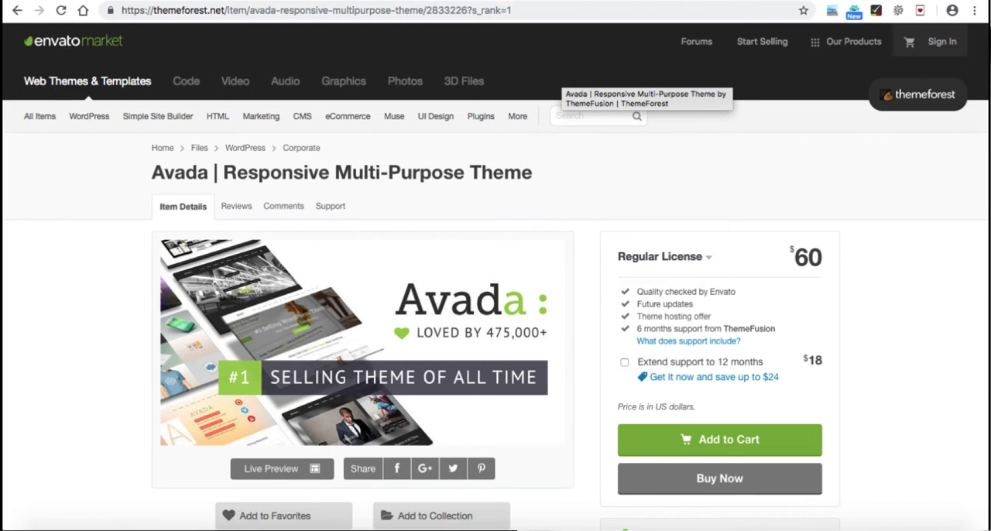
Step: Check Avada's regular license price on ThemeForest and open the Avada 5.8 theme's product page on wordpresskart.com
{"action": "left_click_drag", "start_coordinate": [795, 258], "coordinate": [826, 258]}
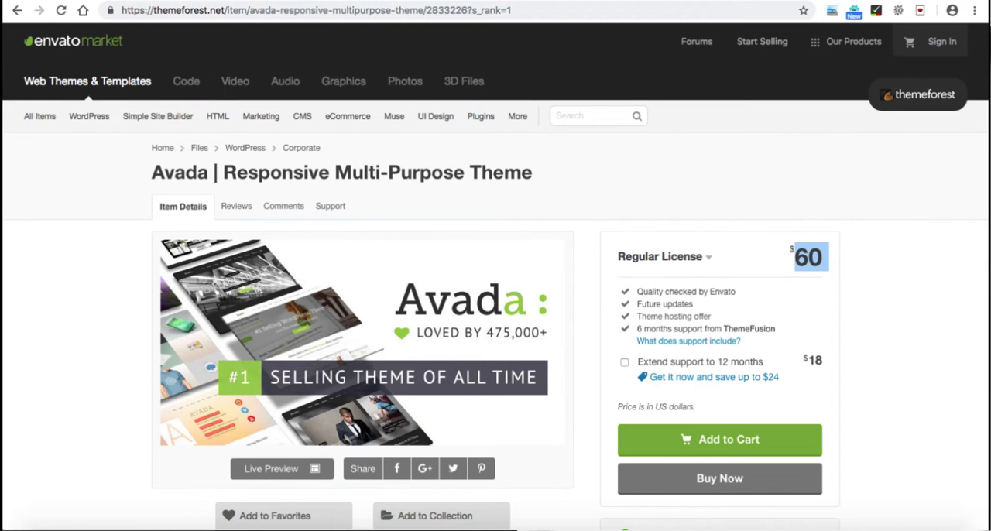
{"action": "left_click", "coordinate": [827, 258]}
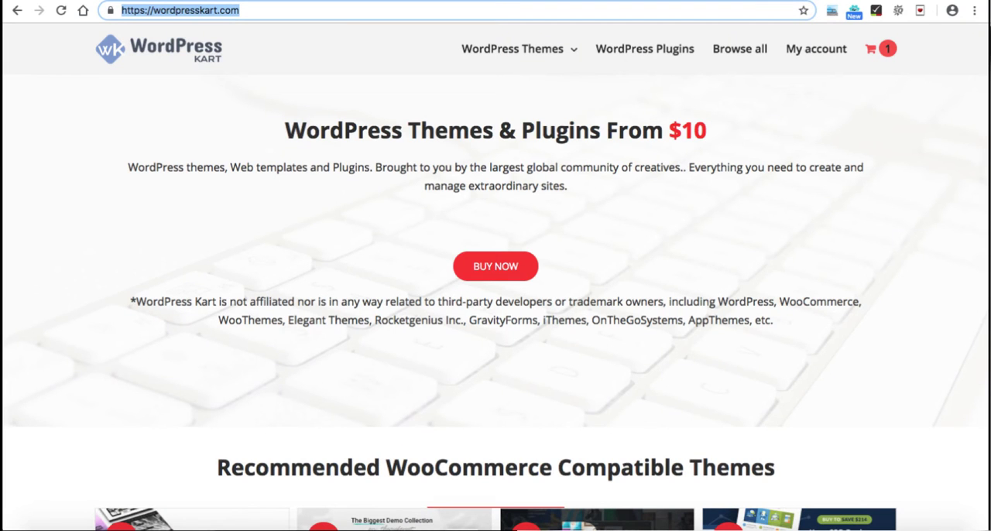
{"action": "left_click", "coordinate": [240, 10]}
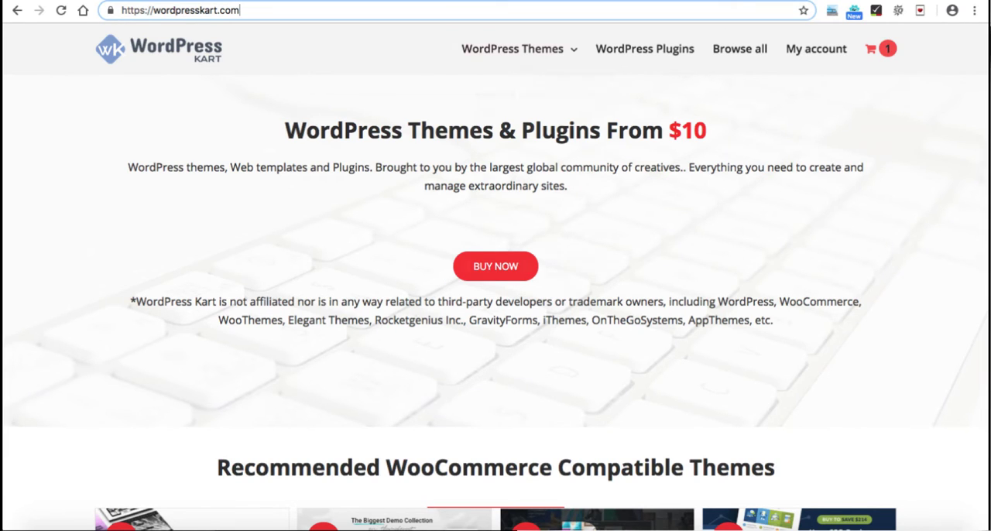
{"action": "mouse_move", "coordinate": [512, 48]}
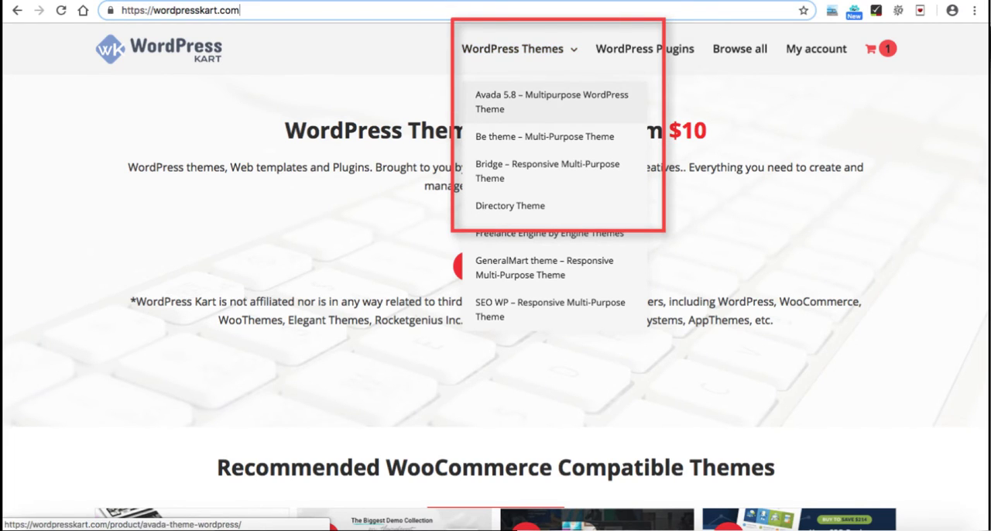
{"action": "left_click", "coordinate": [551, 101]}
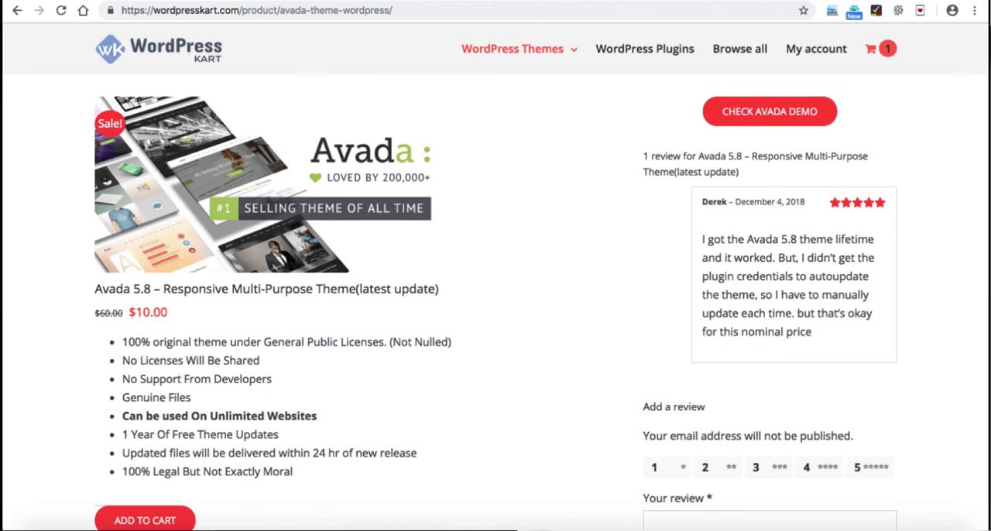
Step: Review the Avada 5.8 theme's listing details and try to add the theme to the cart
{"action": "scroll", "coordinate": [495, 279], "scroll_direction": "down", "scroll_amount": 2}
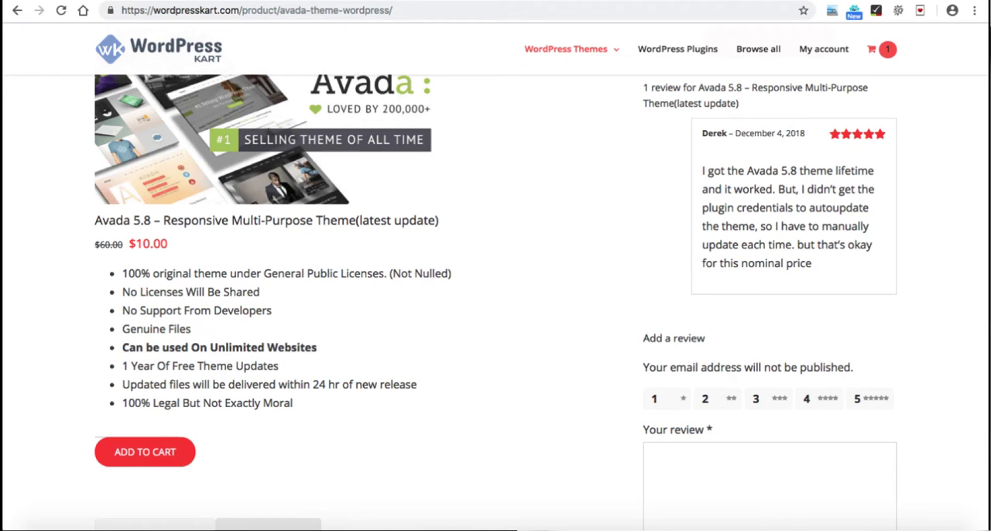
{"action": "left_click", "coordinate": [145, 451]}
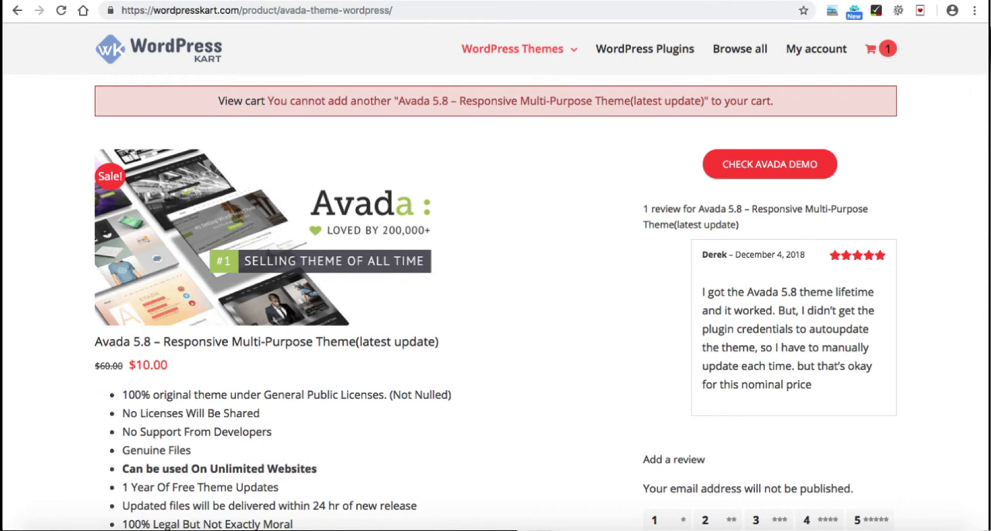
{"action": "scroll", "coordinate": [496, 302], "scroll_direction": "down", "scroll_amount": 5}
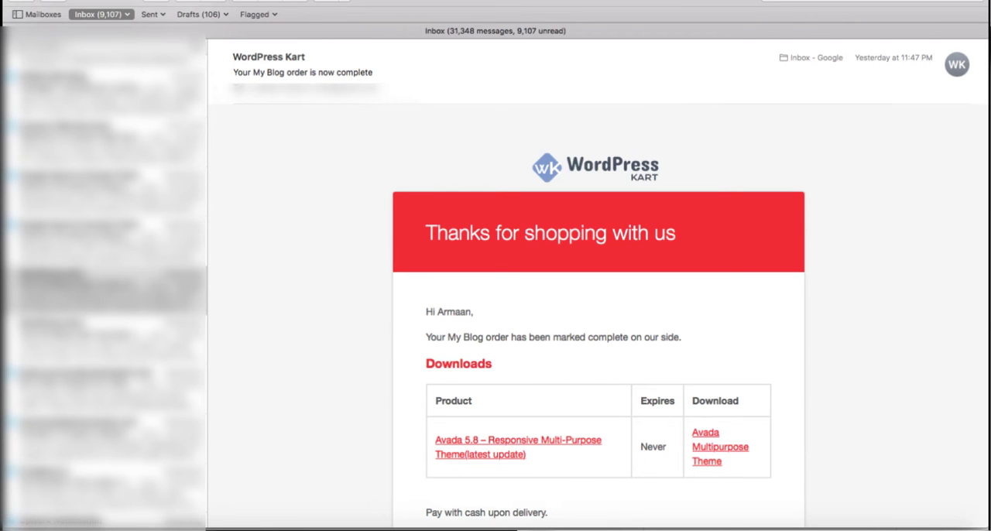
Step: Download the Avada Multipurpose Theme ZIP from the WordPress Kart order email and save it in the coupontape folder on the Desktop
{"action": "scroll", "coordinate": [599, 281], "scroll_direction": "down", "scroll_amount": 5}
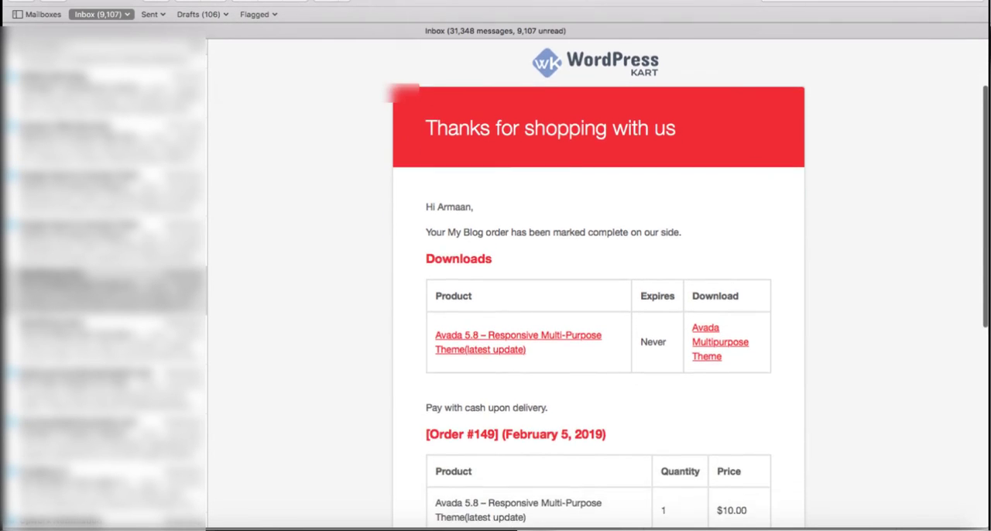
{"action": "scroll", "coordinate": [599, 281], "scroll_direction": "down", "scroll_amount": 2}
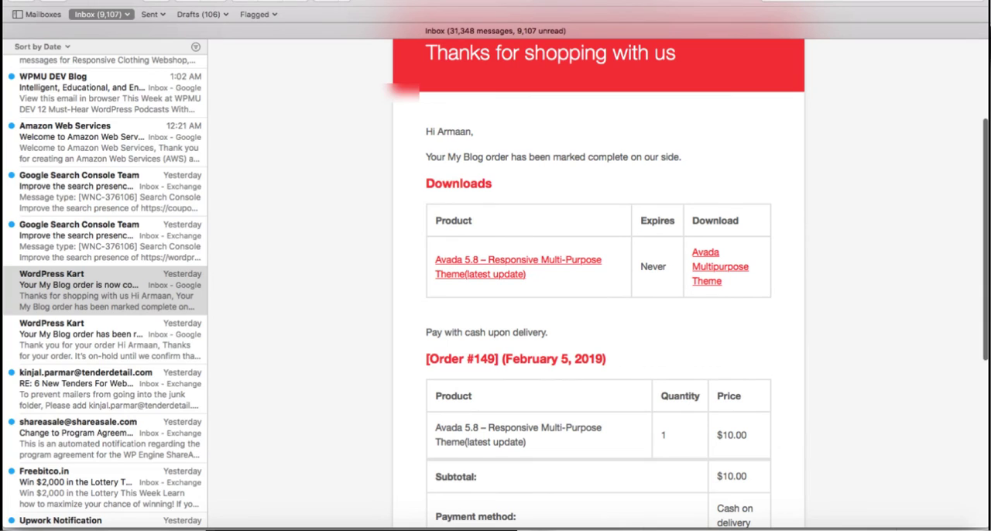
{"action": "scroll", "coordinate": [598, 281], "scroll_direction": "down", "scroll_amount": 2}
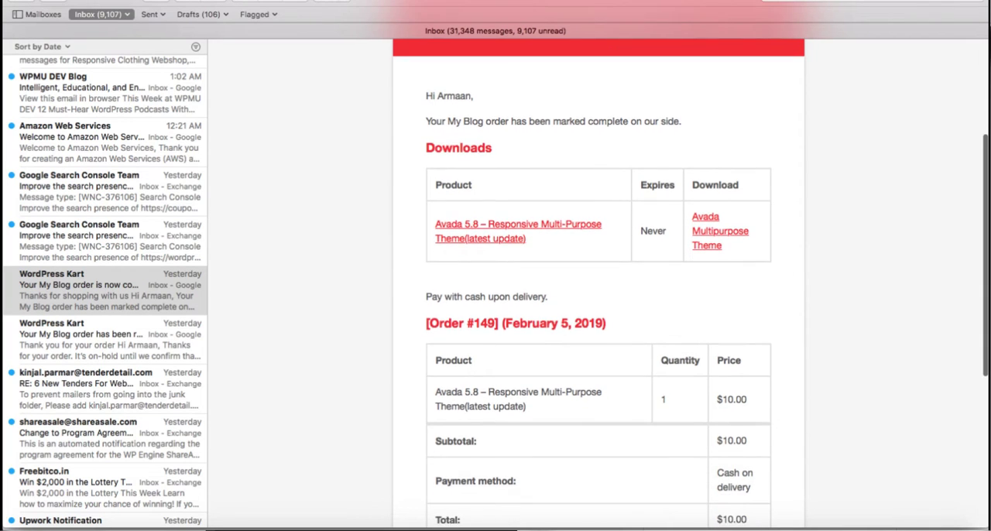
{"action": "scroll", "coordinate": [598, 281], "scroll_direction": "up", "scroll_amount": 1}
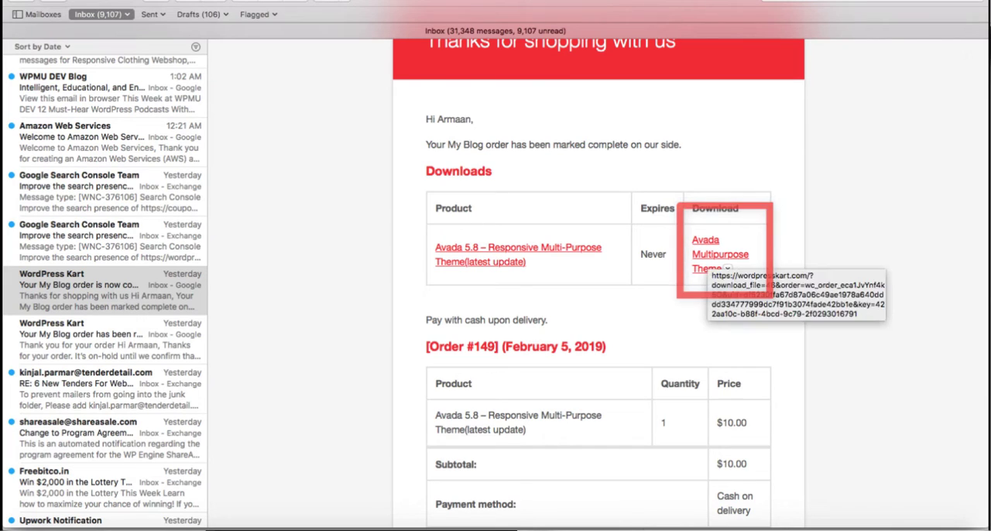
{"action": "left_click", "coordinate": [705, 253]}
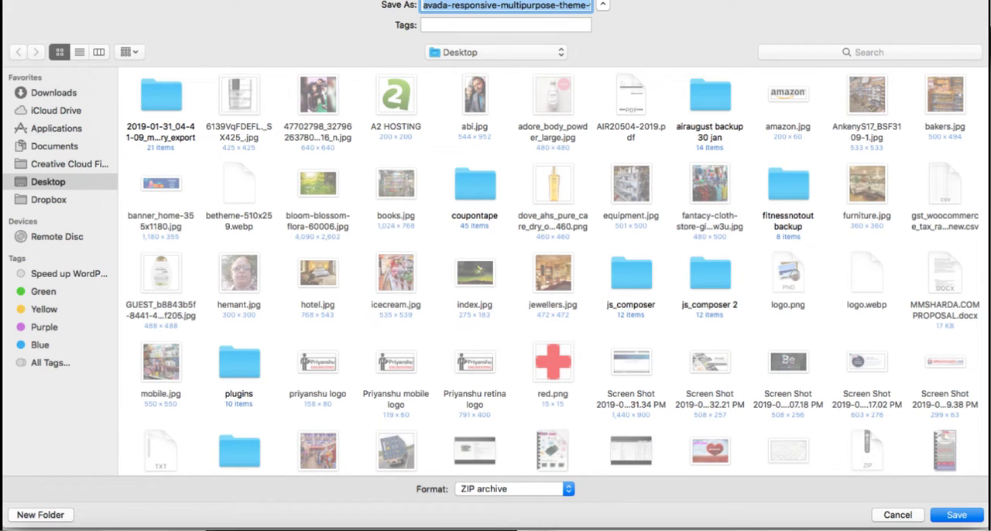
{"action": "double_click", "coordinate": [475, 186]}
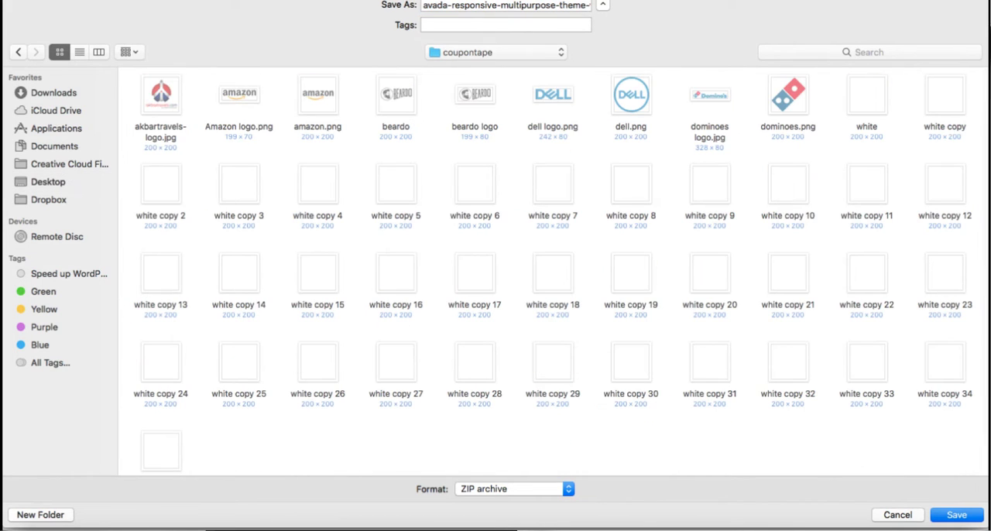
{"action": "key", "text": "Return"}
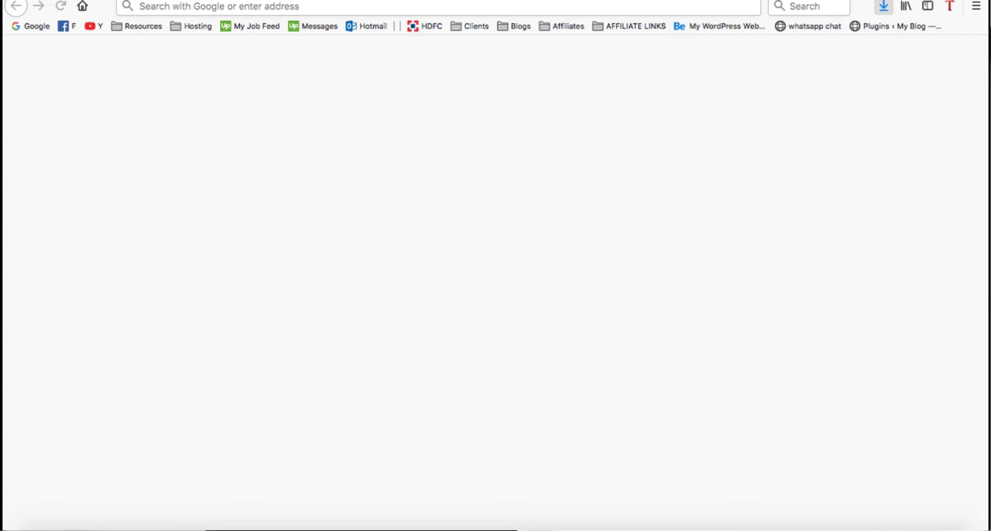
Step: Show the downloaded Avada theme ZIP in its folder and check the file
{"action": "left_click", "coordinate": [881, 40]}
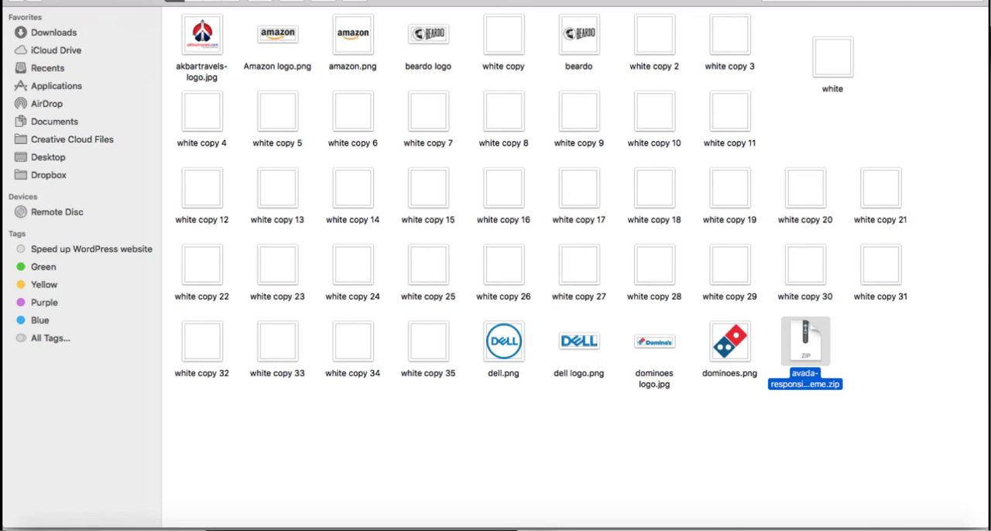
{"action": "left_click", "coordinate": [890, 387]}
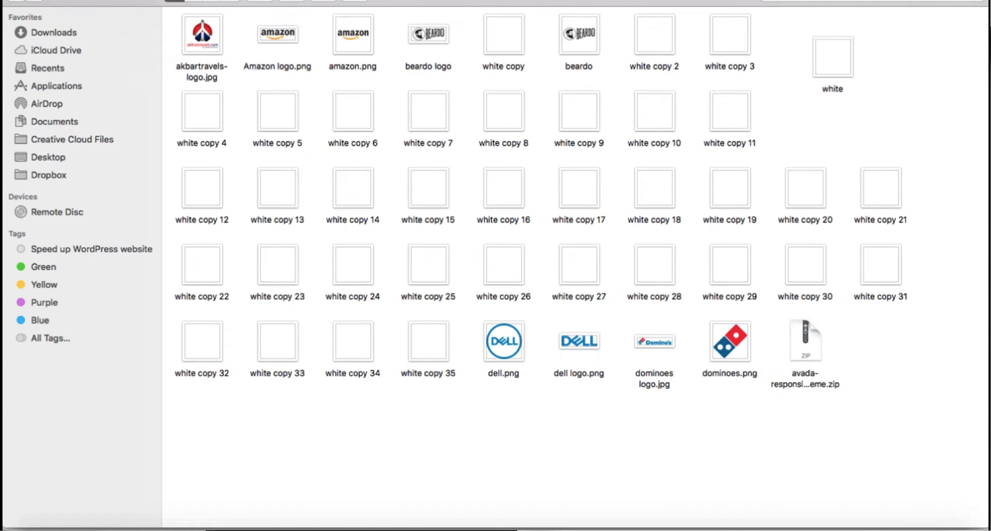
{"action": "left_click", "coordinate": [805, 343]}
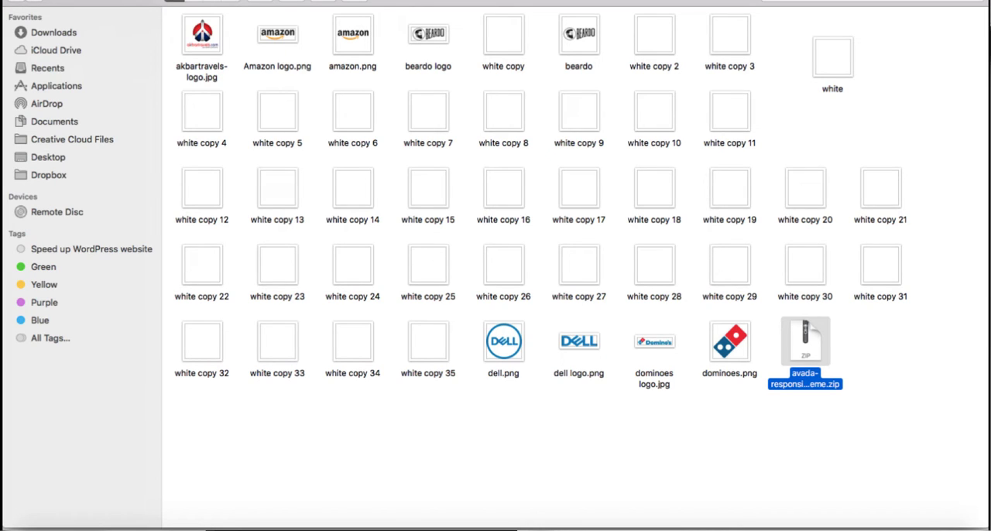
{"action": "left_click", "coordinate": [886, 388]}
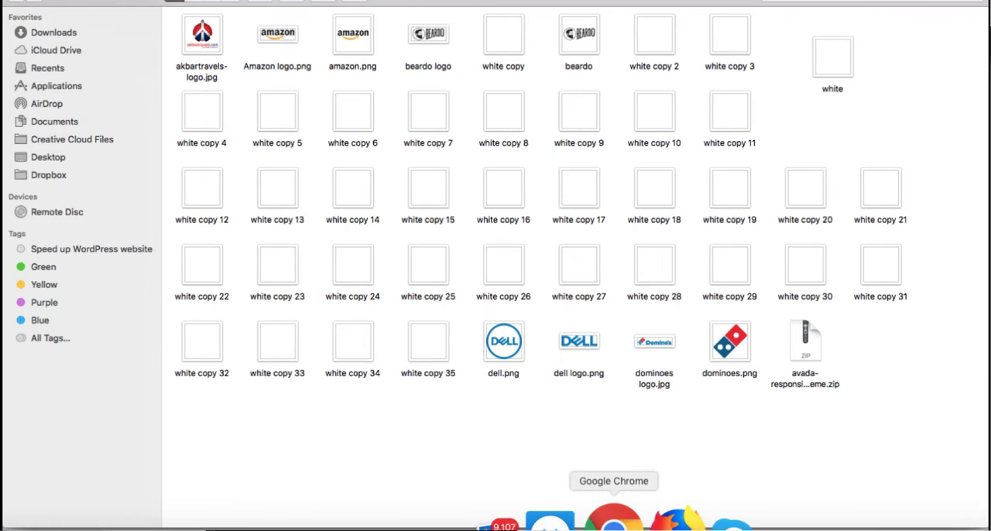
Step: Switch to Google Chrome and view the fitnessnotout.com front page with its default theme down to the Meta section
{"action": "left_click", "coordinate": [624, 520]}
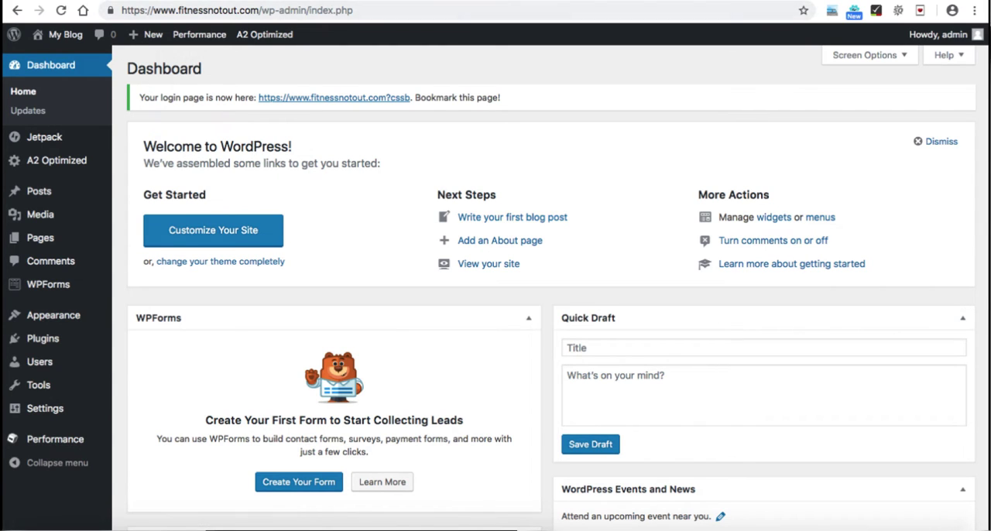
{"action": "key", "text": "ctrl+Tab"}
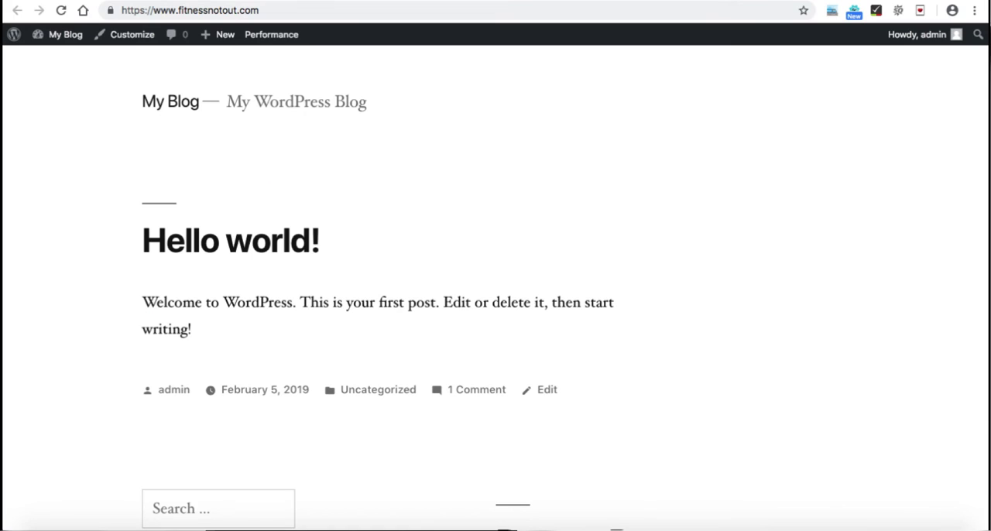
{"action": "scroll", "coordinate": [496, 282], "scroll_direction": "down", "scroll_amount": 5}
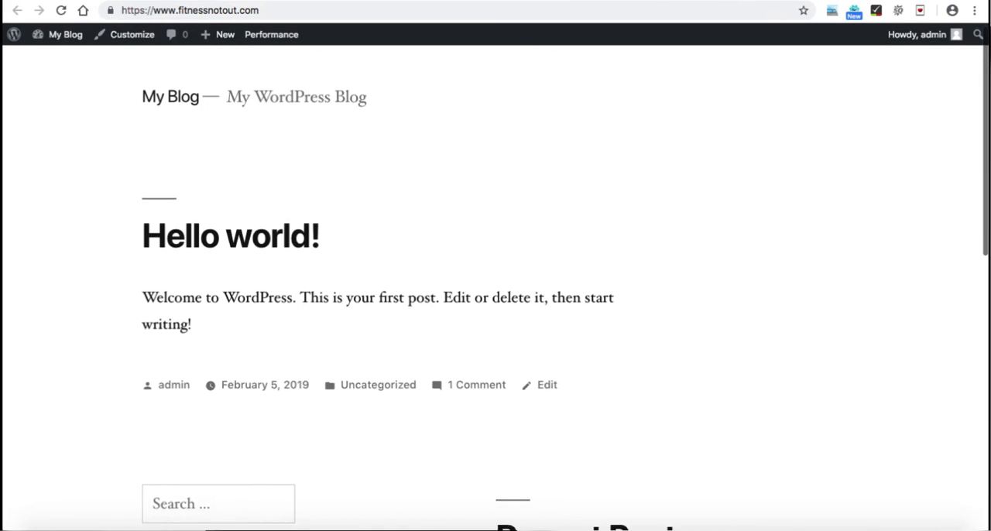
{"action": "scroll", "coordinate": [495, 282], "scroll_direction": "down", "scroll_amount": 1}
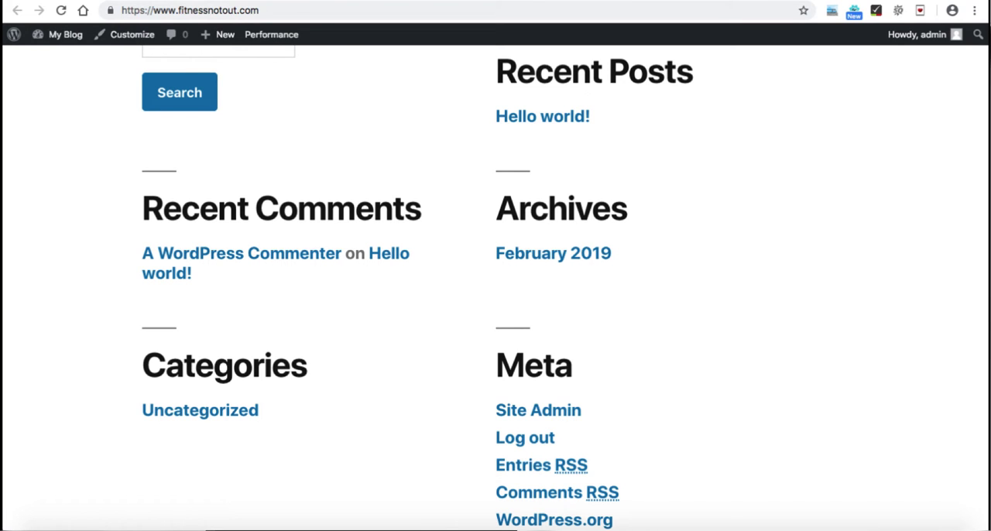
Step: Look over the front page's default post and widgets from the Meta section back up to the site title
{"action": "scroll", "coordinate": [496, 282], "scroll_direction": "down", "scroll_amount": 2}
{"action": "scroll", "coordinate": [496, 281], "scroll_direction": "up", "scroll_amount": 5}
{"action": "scroll", "coordinate": [495, 282], "scroll_direction": "up", "scroll_amount": 3}
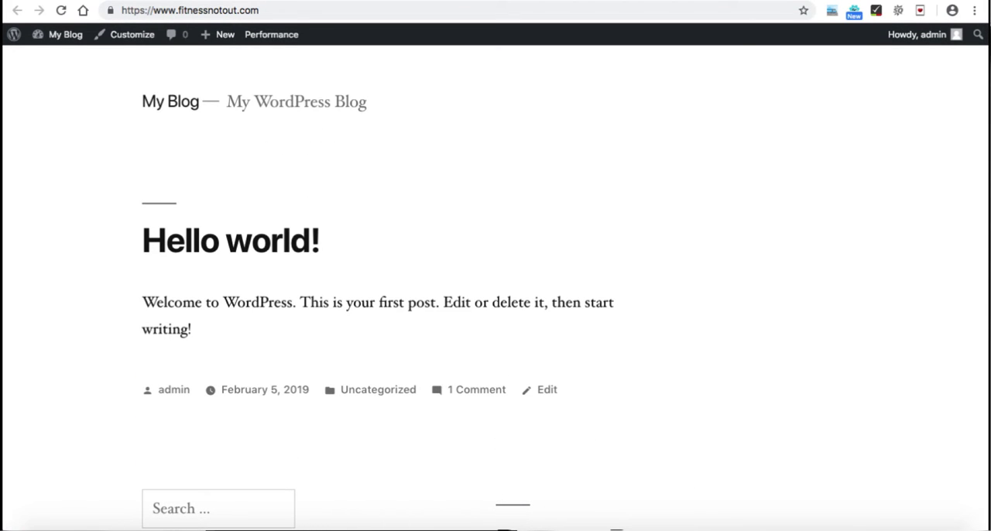
{"action": "scroll", "coordinate": [495, 282], "scroll_direction": "down", "scroll_amount": 4}
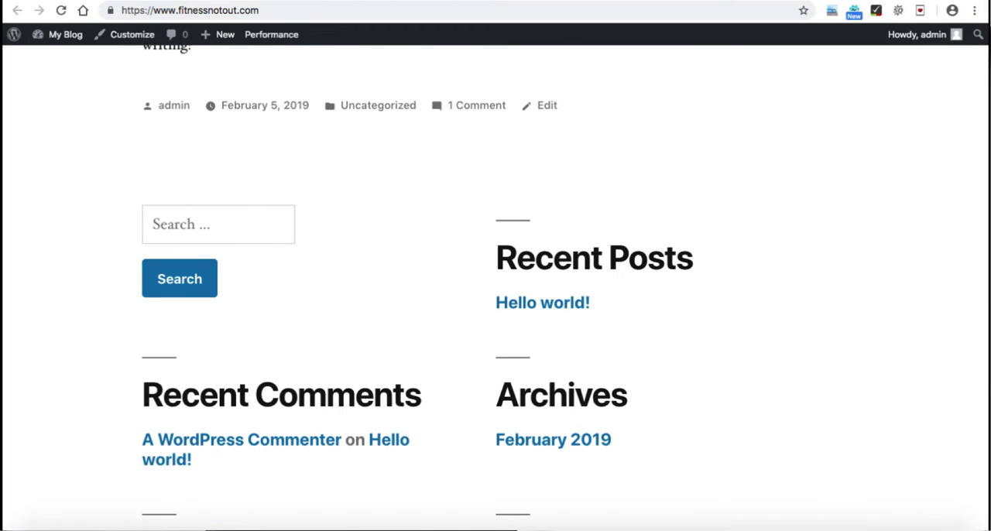
{"action": "scroll", "coordinate": [495, 282], "scroll_direction": "up", "scroll_amount": 3}
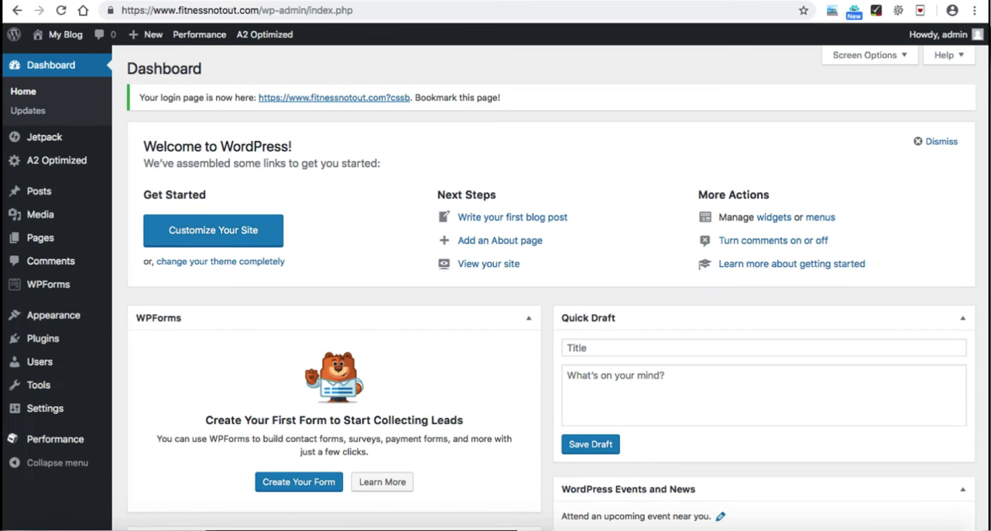
Step: Upload avada-responsive-multipurpose-theme-wordpress-theme.zip from the coupontape folder as a new WordPress theme and install it
{"action": "scroll", "coordinate": [558, 282], "scroll_direction": "down", "scroll_amount": 1}
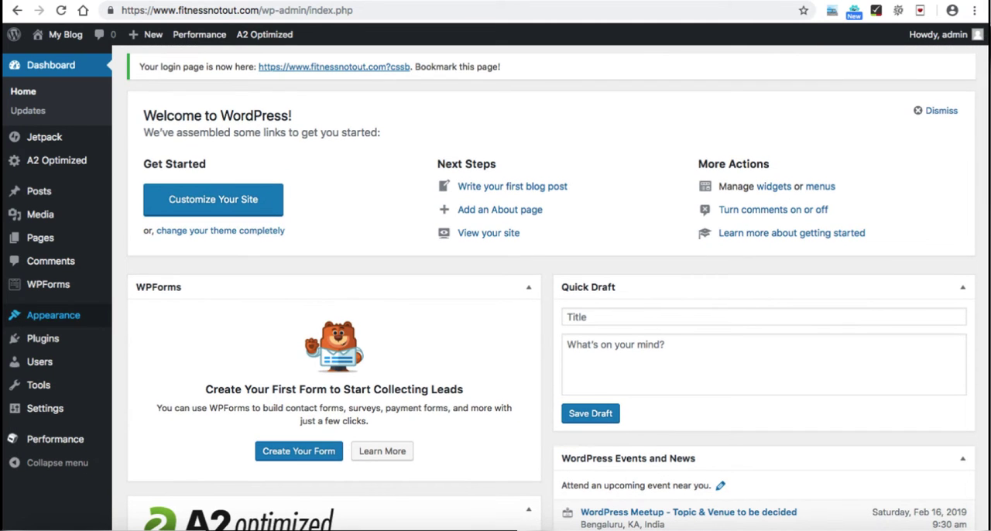
{"action": "mouse_move", "coordinate": [54, 315]}
{"action": "left_click", "coordinate": [138, 317]}
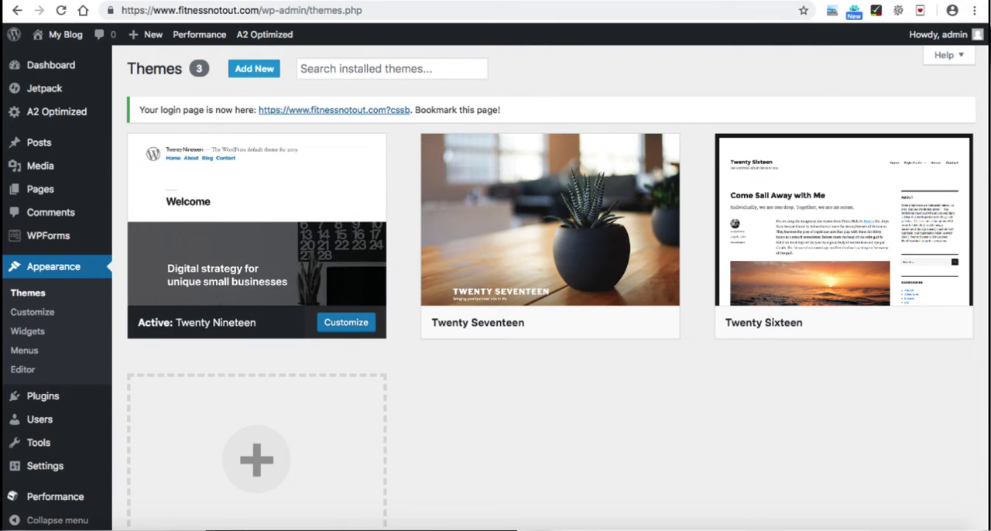
{"action": "left_click", "coordinate": [254, 68]}
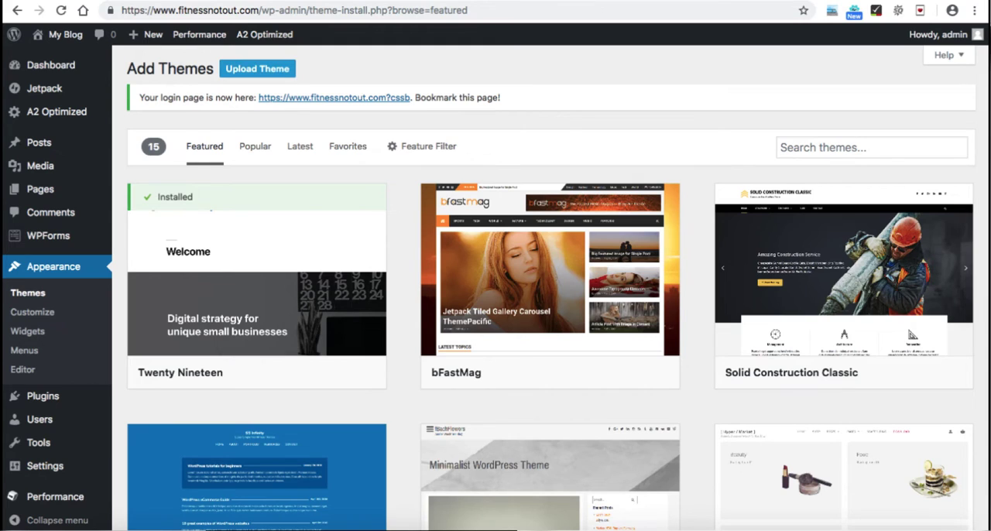
{"action": "left_click", "coordinate": [257, 68]}
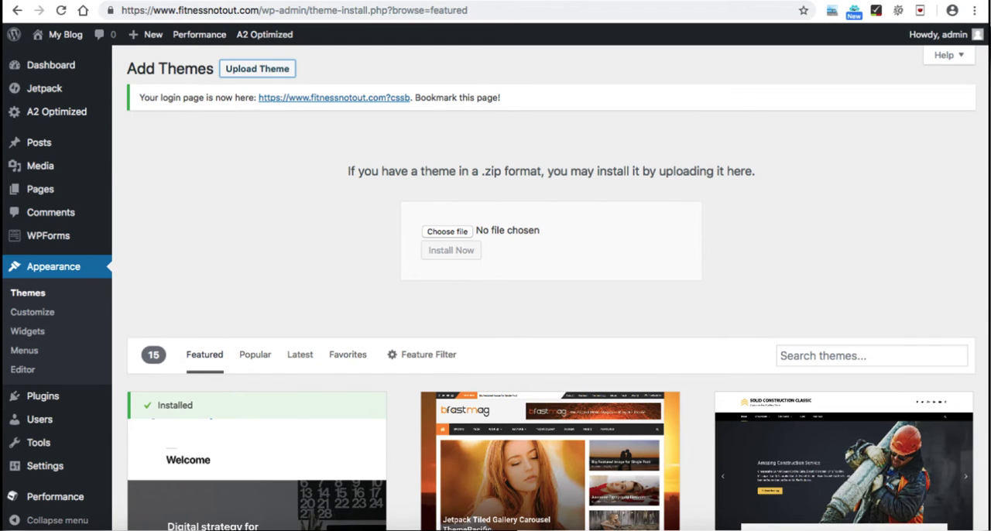
{"action": "left_click", "coordinate": [447, 232]}
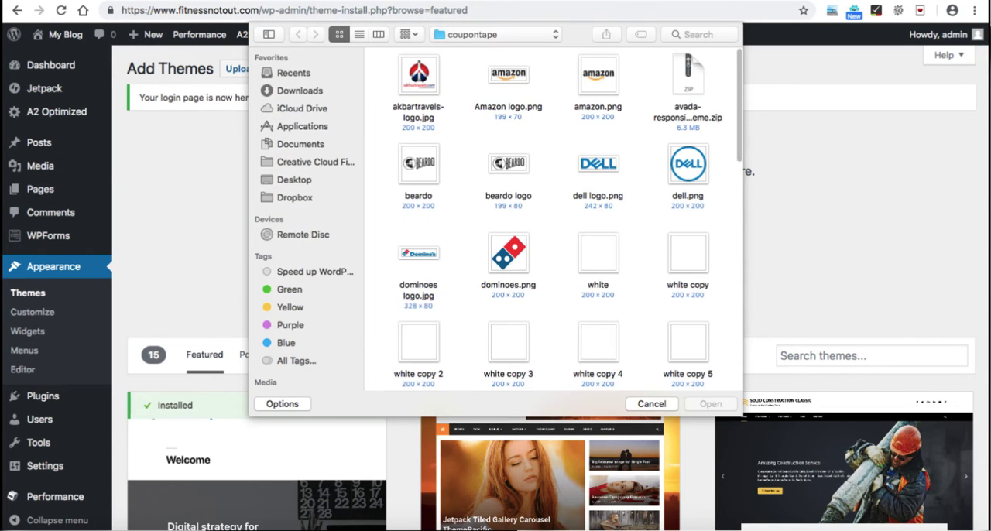
{"action": "left_click", "coordinate": [688, 76]}
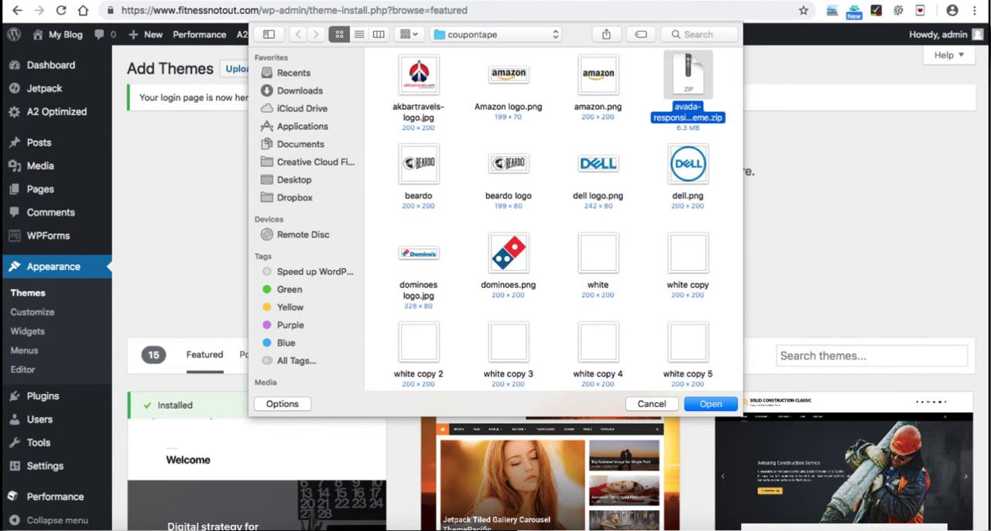
{"action": "key", "text": "Return"}
{"action": "left_click", "coordinate": [451, 251]}
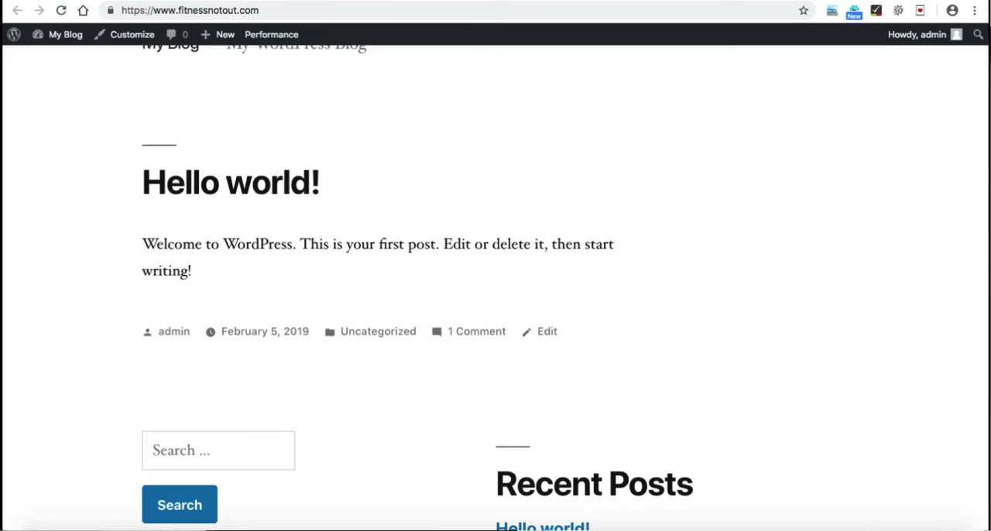
Step: Reload the fitnessnotout.com front page and check its appearance before activating the new theme
{"action": "left_click", "coordinate": [62, 11]}
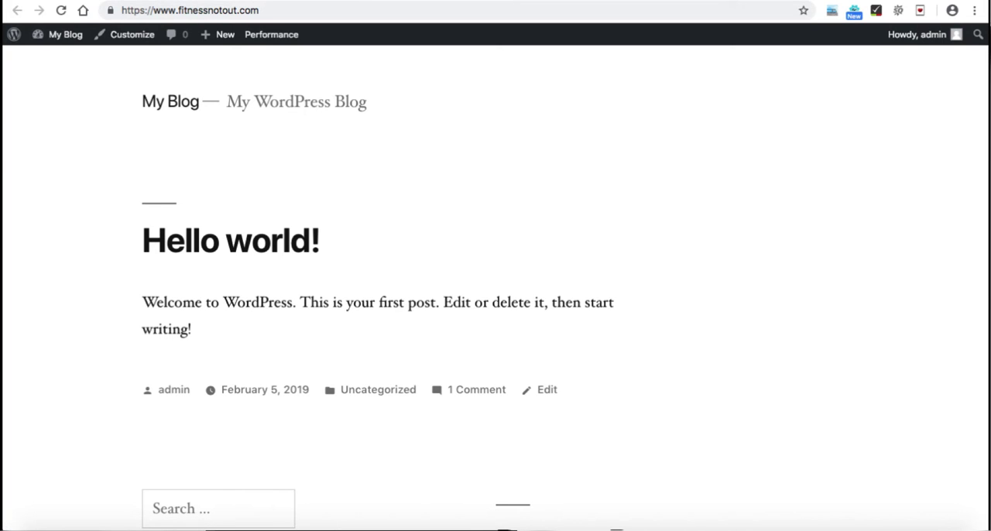
{"action": "scroll", "coordinate": [495, 288], "scroll_direction": "down", "scroll_amount": 4}
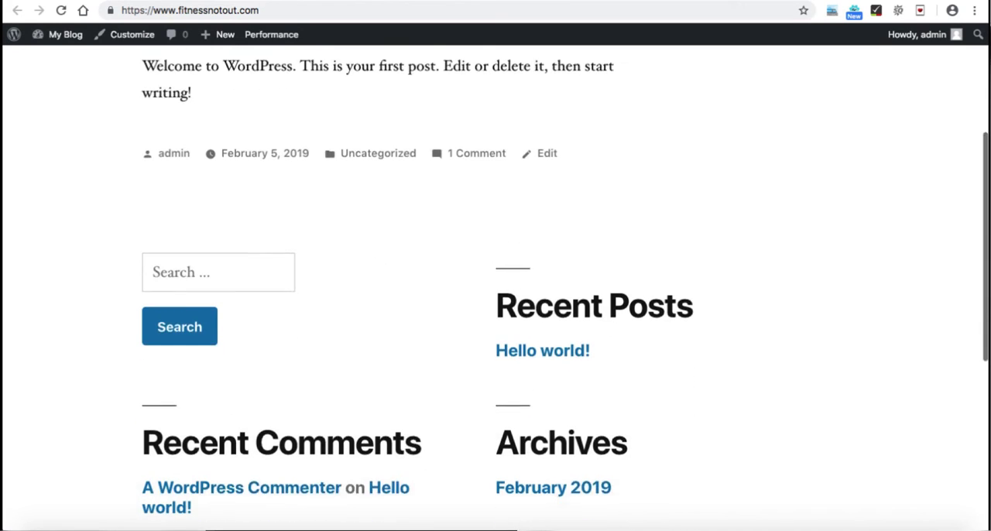
{"action": "scroll", "coordinate": [496, 288], "scroll_direction": "up", "scroll_amount": 5}
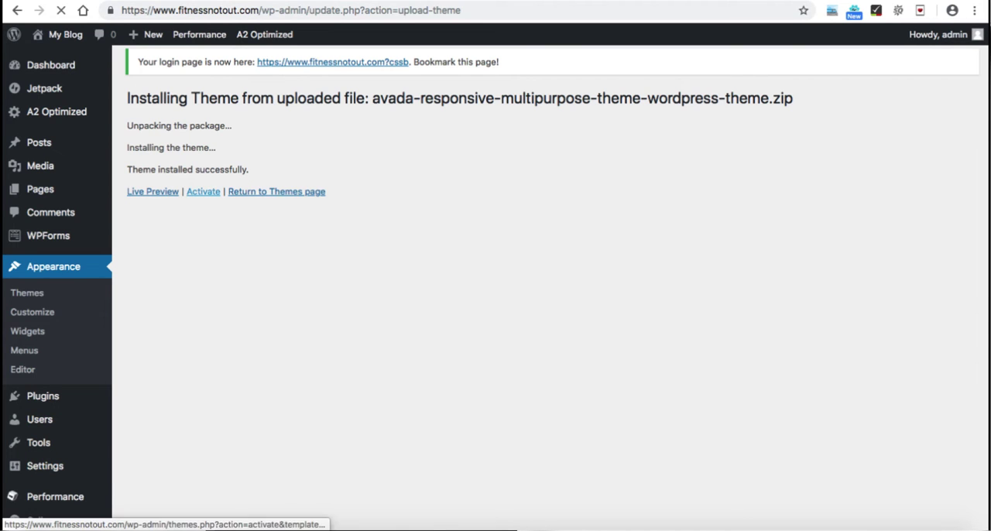
Step: Activate the Avada theme, look over its welcome page and reload the site's front page to check the new design
{"action": "left_click", "coordinate": [203, 191]}
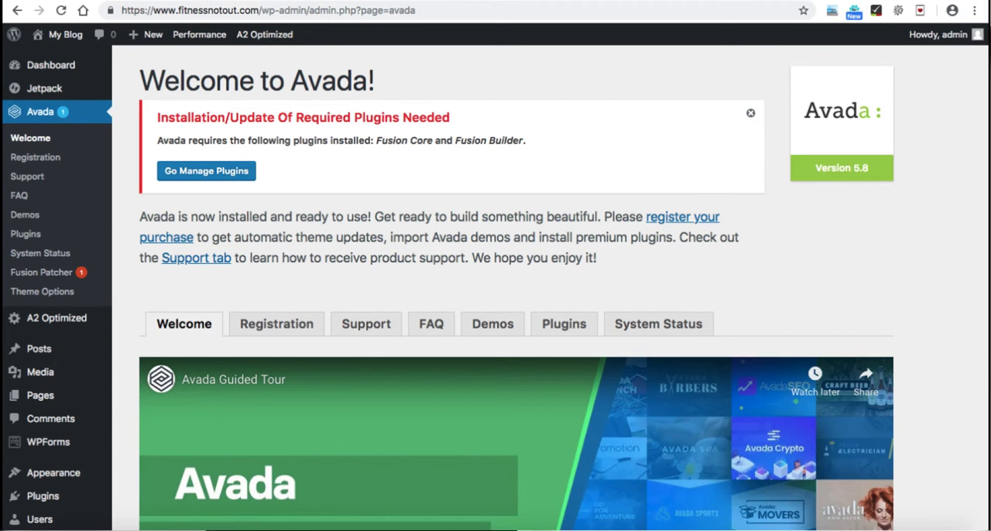
{"action": "scroll", "coordinate": [495, 310], "scroll_direction": "down", "scroll_amount": 5}
{"action": "scroll", "coordinate": [496, 309], "scroll_direction": "down", "scroll_amount": 7}
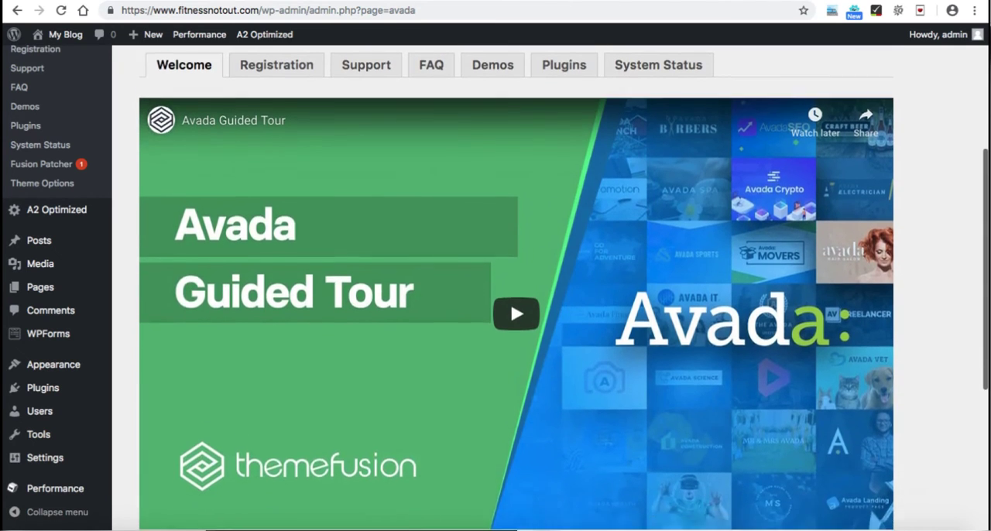
{"action": "scroll", "coordinate": [495, 310], "scroll_direction": "up", "scroll_amount": 4}
{"action": "scroll", "coordinate": [496, 310], "scroll_direction": "up", "scroll_amount": 8}
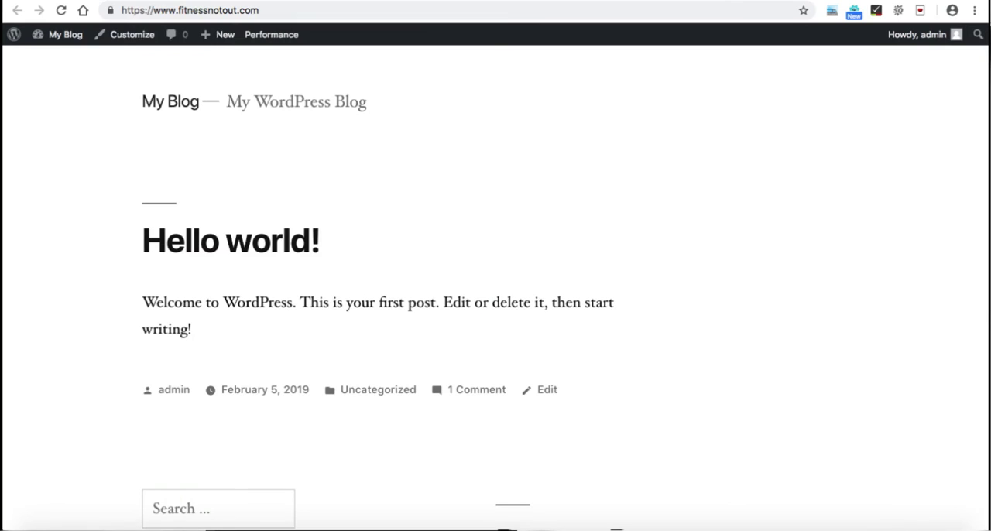
{"action": "left_click", "coordinate": [61, 11]}
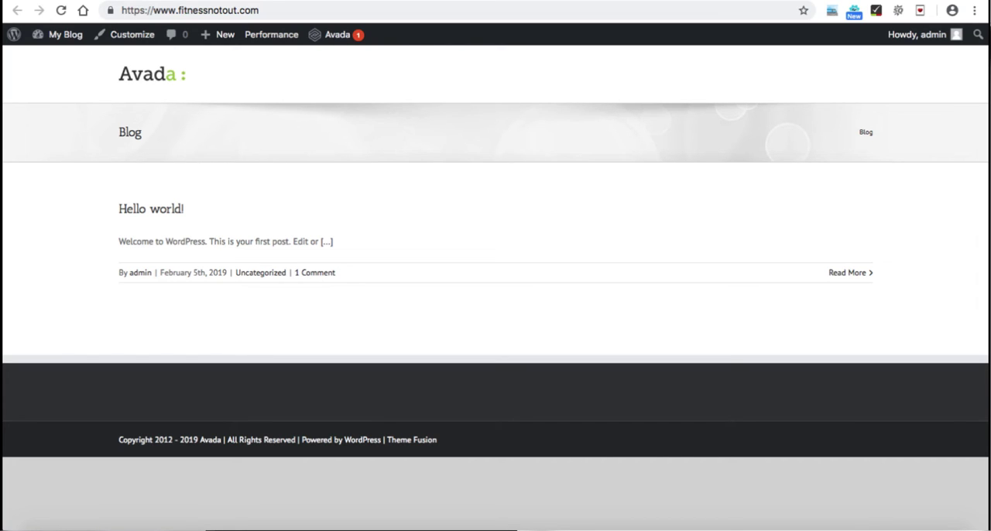
Step: Open Avada's required plugins from its welcome page and install the Fusion Core plugin
{"action": "left_click", "coordinate": [333, 34]}
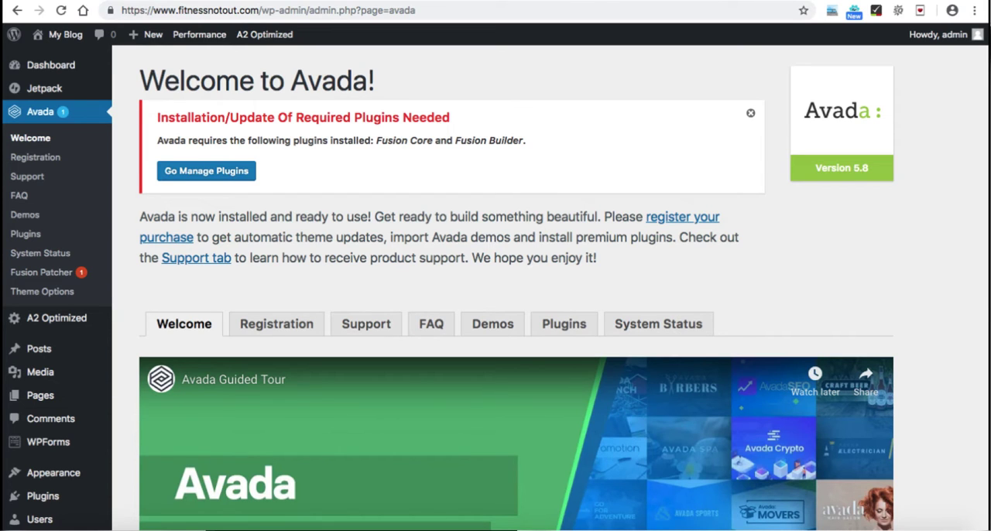
{"action": "left_click", "coordinate": [206, 170]}
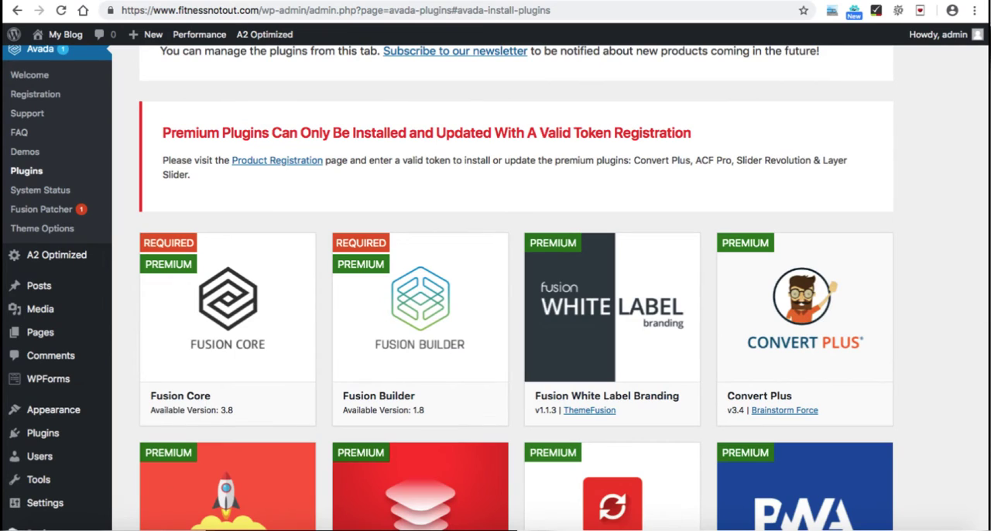
{"action": "mouse_move", "coordinate": [228, 306]}
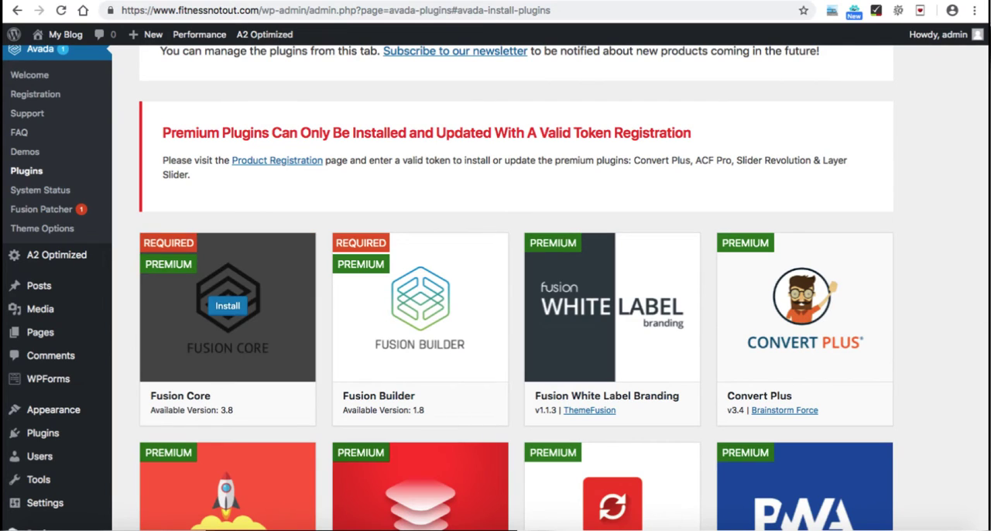
{"action": "mouse_move", "coordinate": [420, 307]}
{"action": "left_click", "coordinate": [228, 306]}
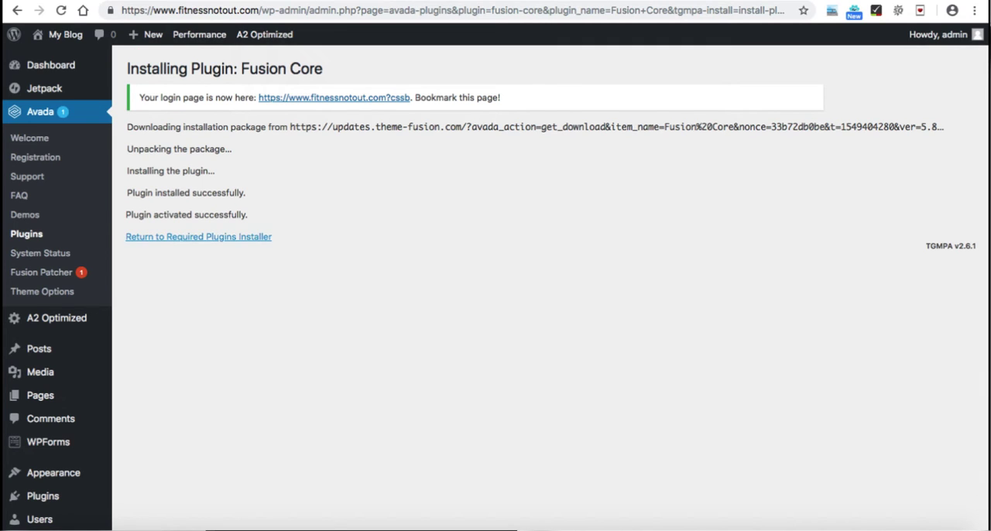
Step: Return to the required plugins installer and install the Fusion Builder plugin
{"action": "left_click", "coordinate": [199, 237]}
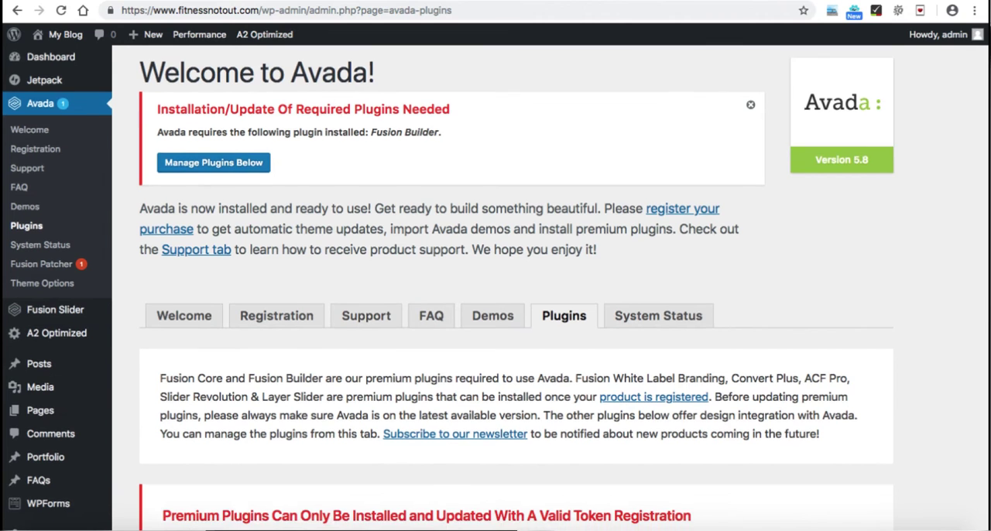
{"action": "scroll", "coordinate": [496, 291], "scroll_direction": "down", "scroll_amount": 5}
{"action": "scroll", "coordinate": [419, 325], "scroll_direction": "down", "scroll_amount": 2}
{"action": "left_click", "coordinate": [420, 315]}
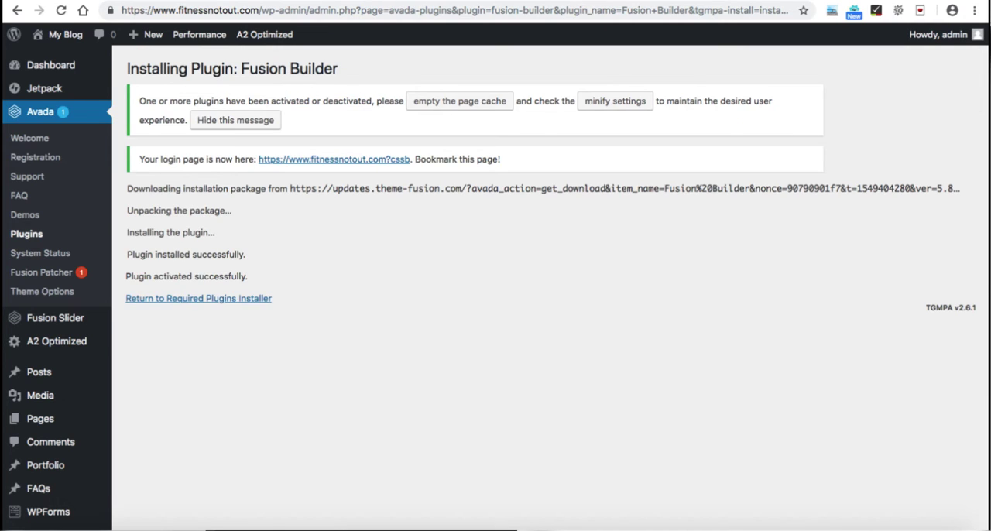
Step: Return to the Avada plugins list and examine the required, premium and other plugins offered, down to Contact Form 7
{"action": "left_click", "coordinate": [198, 298]}
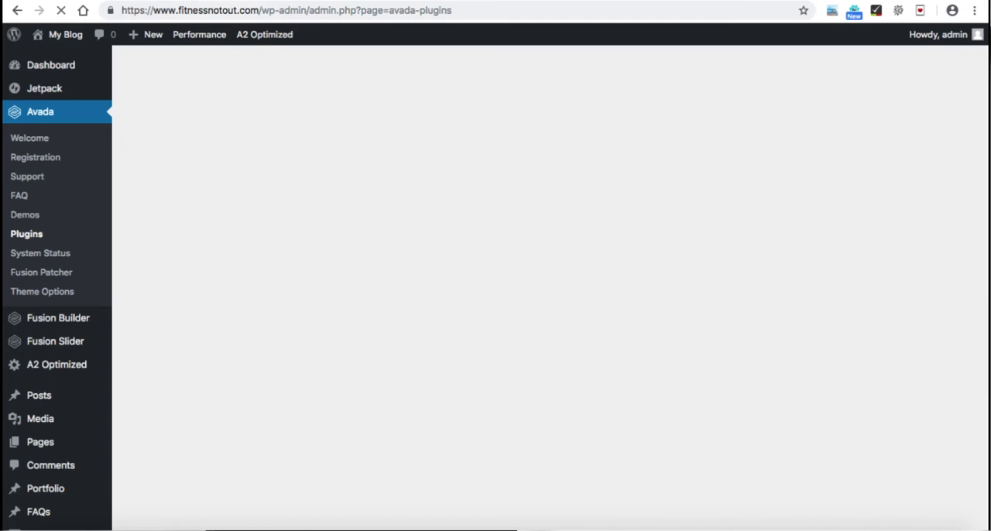
{"action": "scroll", "coordinate": [516, 288], "scroll_direction": "down", "scroll_amount": 1}
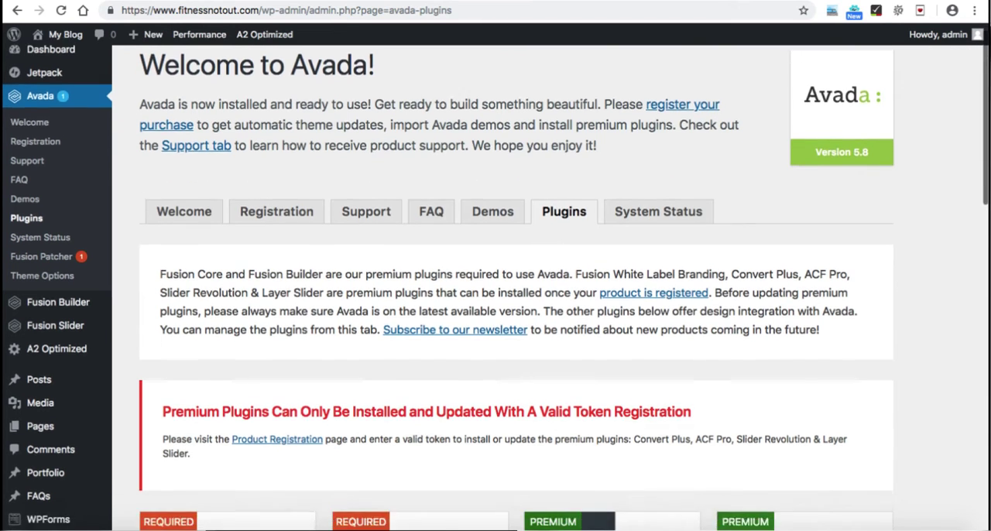
{"action": "scroll", "coordinate": [516, 288], "scroll_direction": "down", "scroll_amount": 5}
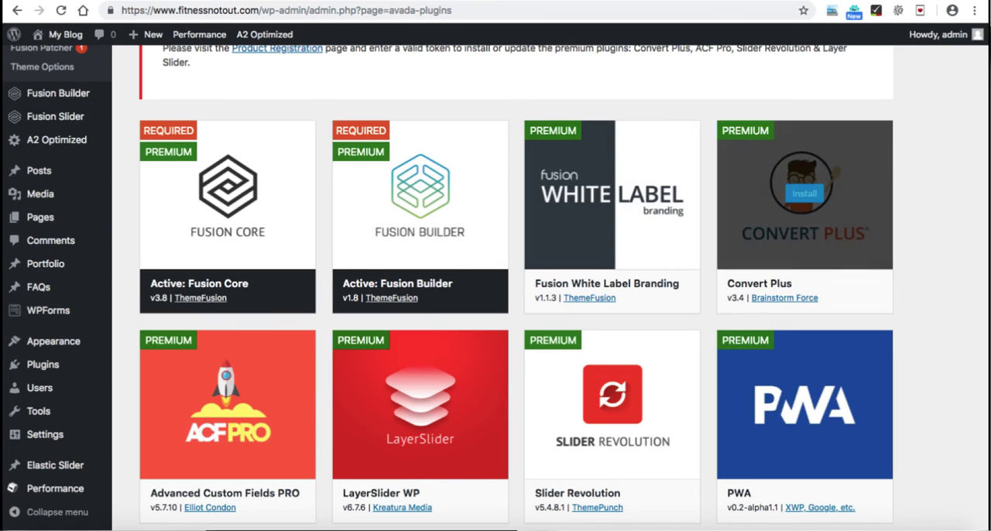
{"action": "scroll", "coordinate": [563, 288], "scroll_direction": "down", "scroll_amount": 1}
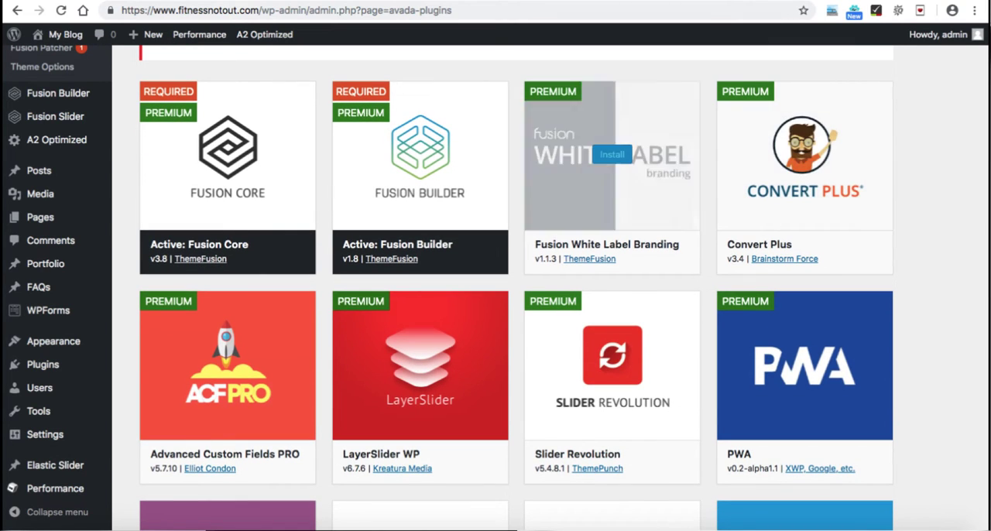
{"action": "scroll", "coordinate": [805, 232], "scroll_direction": "down", "scroll_amount": 2}
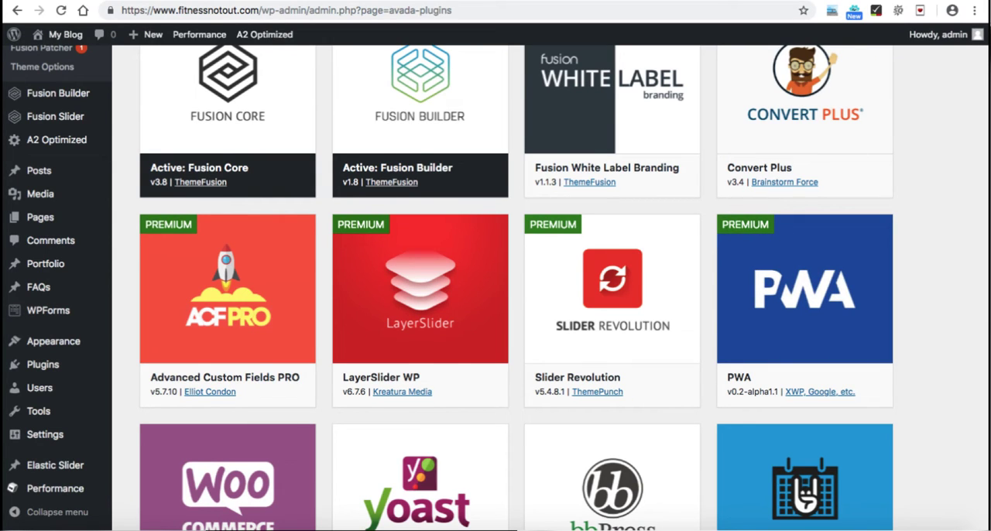
{"action": "scroll", "coordinate": [805, 278], "scroll_direction": "down", "scroll_amount": 1}
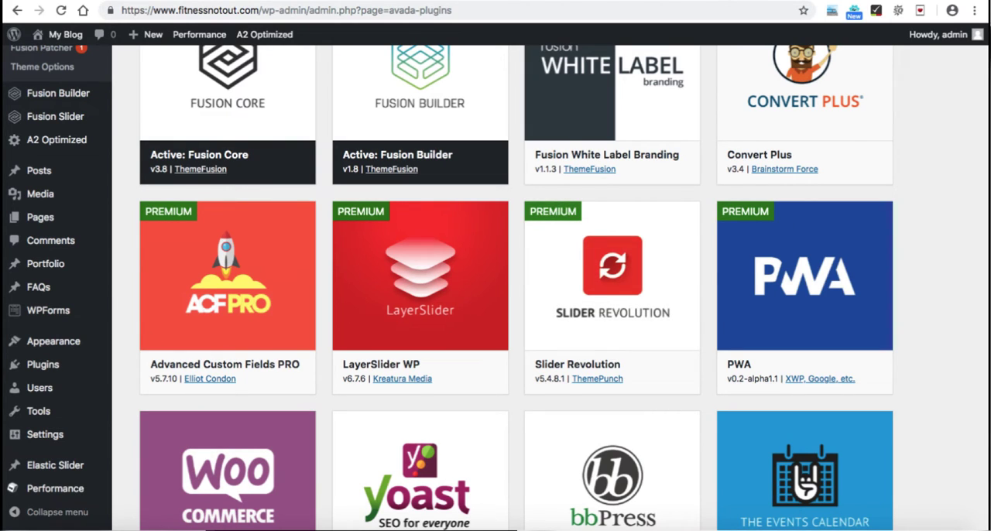
{"action": "mouse_move", "coordinate": [55, 117]}
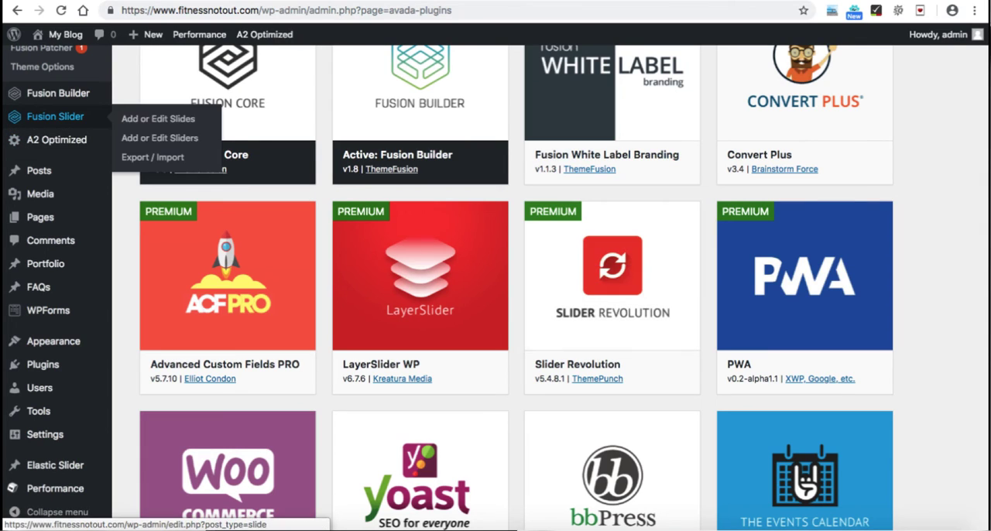
{"action": "mouse_move", "coordinate": [612, 276]}
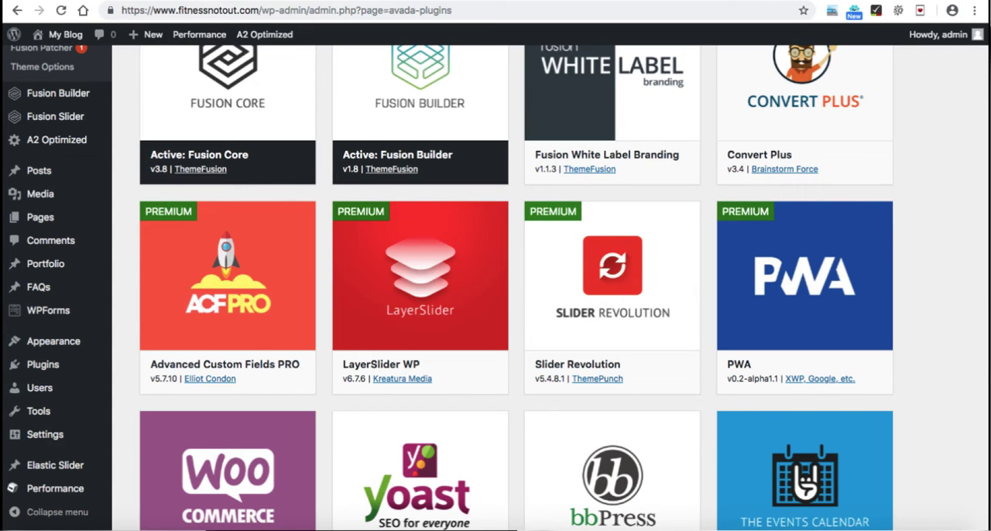
{"action": "mouse_move", "coordinate": [420, 276]}
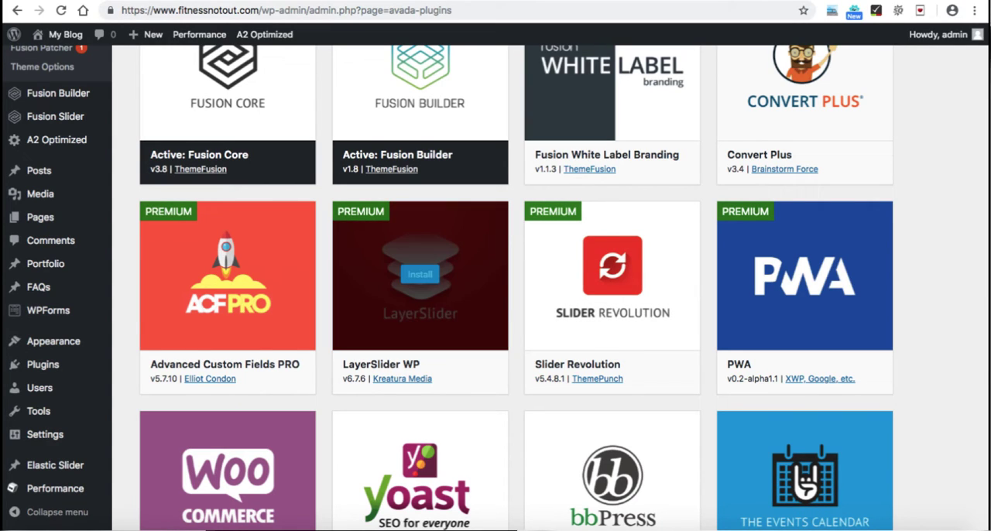
{"action": "mouse_move", "coordinate": [227, 275]}
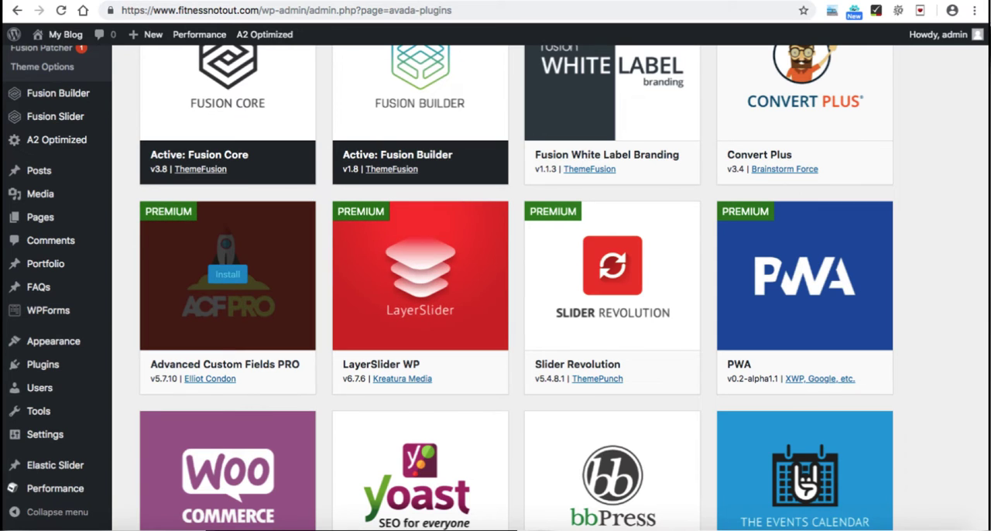
{"action": "scroll", "coordinate": [228, 310], "scroll_direction": "down", "scroll_amount": 4}
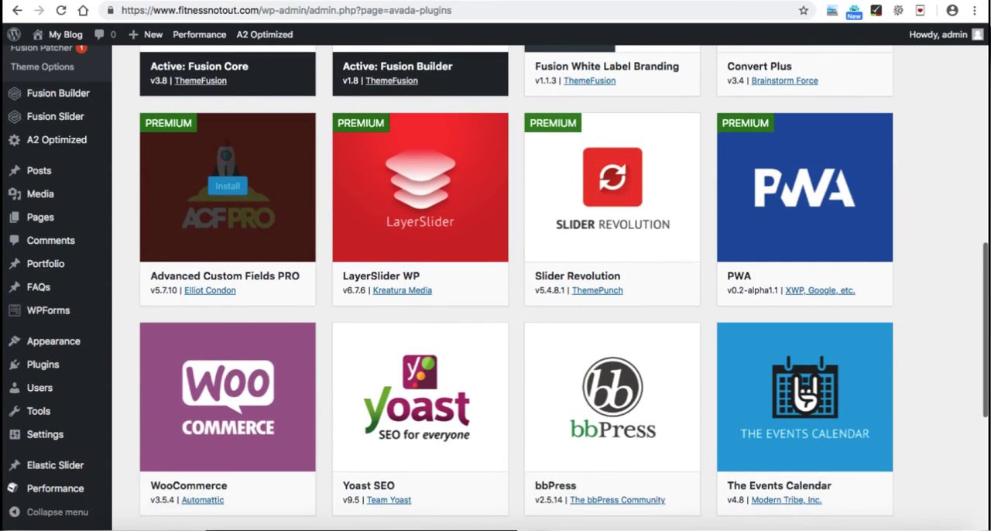
{"action": "scroll", "coordinate": [228, 325], "scroll_direction": "down", "scroll_amount": 1}
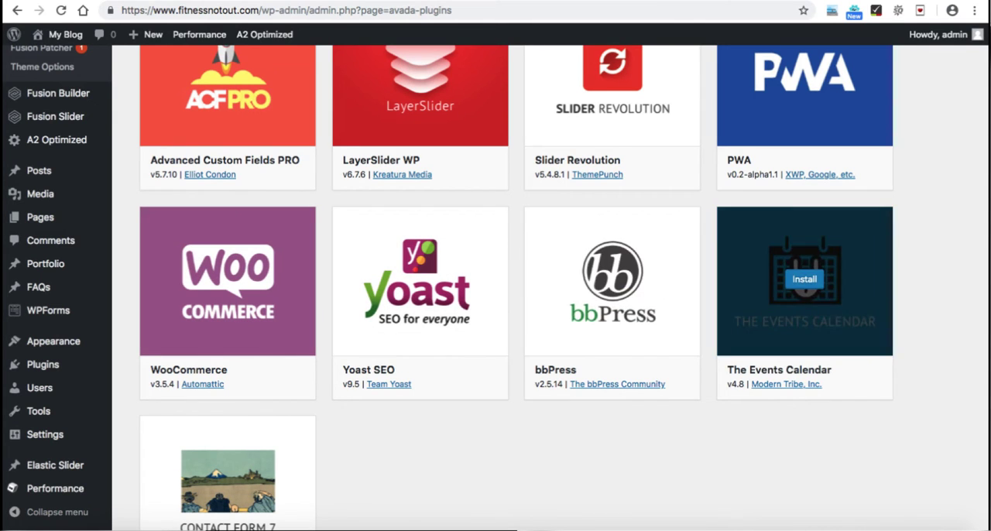
Step: Install the WooCommerce plugin from Avada's plugins list and return to the required plugins installer
{"action": "scroll", "coordinate": [929, 279], "scroll_direction": "down", "scroll_amount": 1}
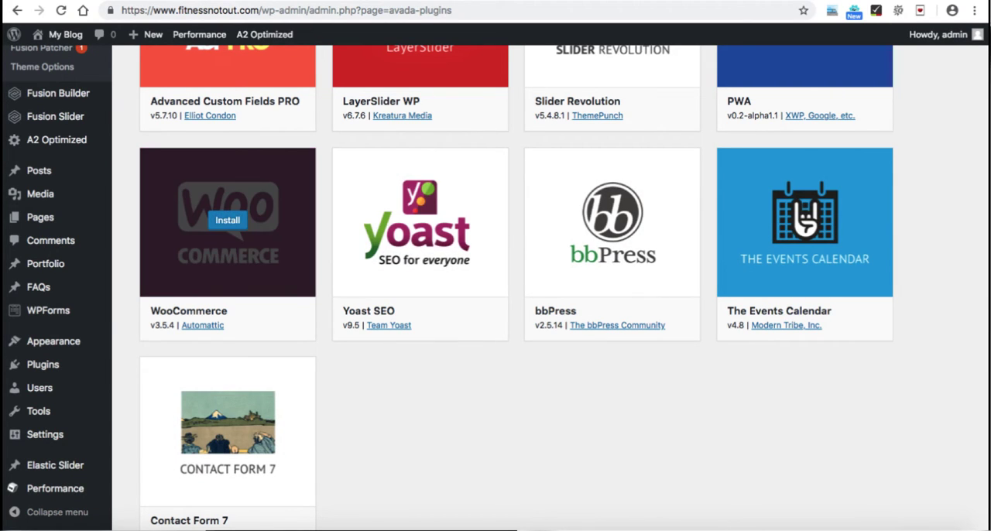
{"action": "left_click", "coordinate": [227, 220]}
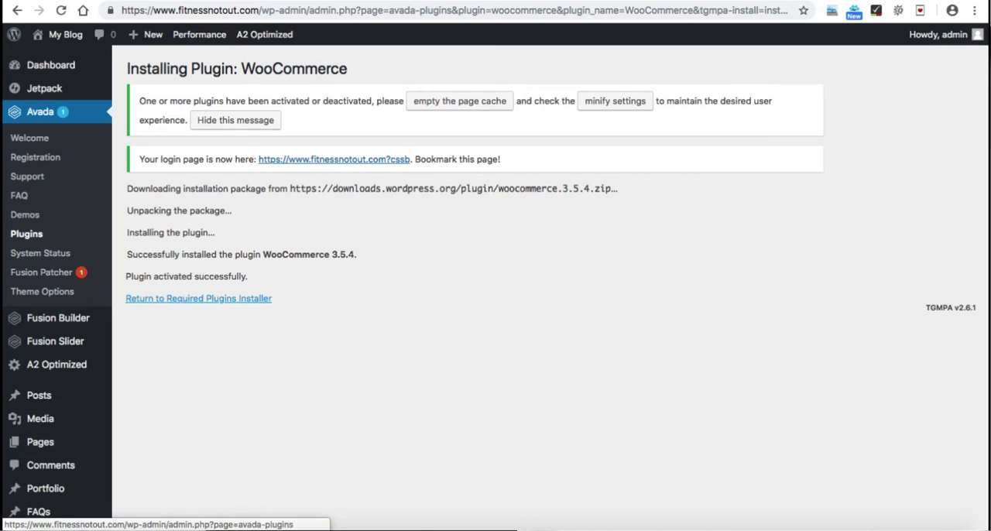
{"action": "left_click", "coordinate": [199, 298]}
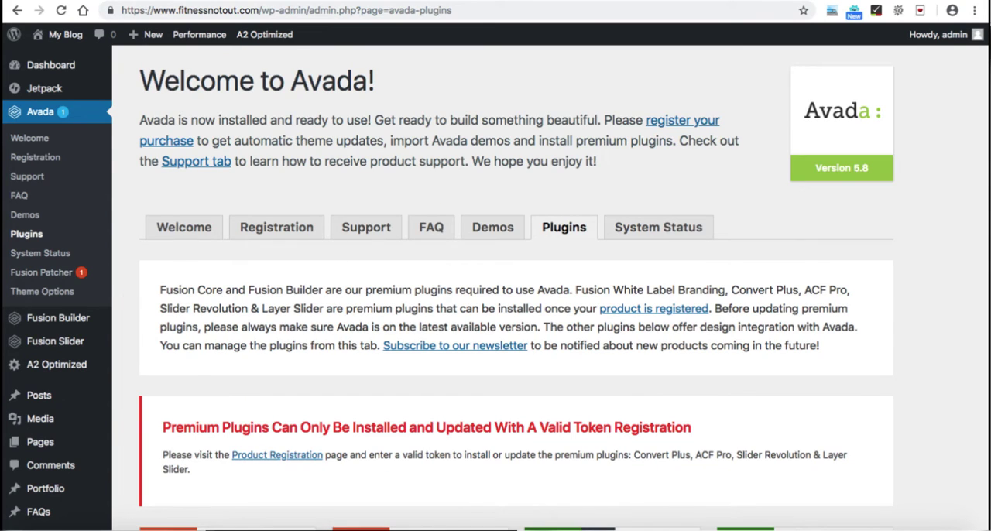
Step: Open WooCommerce in the site's admin area and run its setup wizard
{"action": "scroll", "coordinate": [511, 310], "scroll_direction": "down", "scroll_amount": 5}
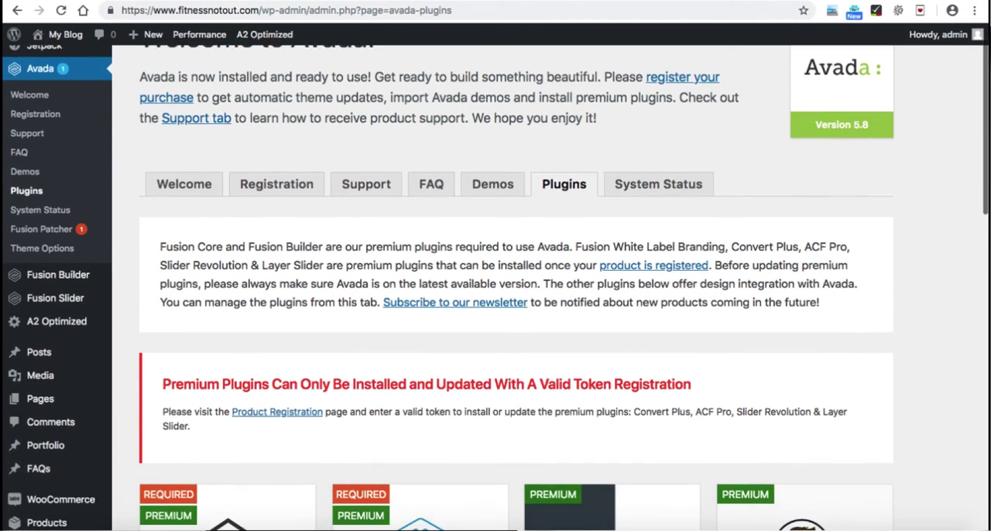
{"action": "scroll", "coordinate": [510, 309], "scroll_direction": "down", "scroll_amount": 6}
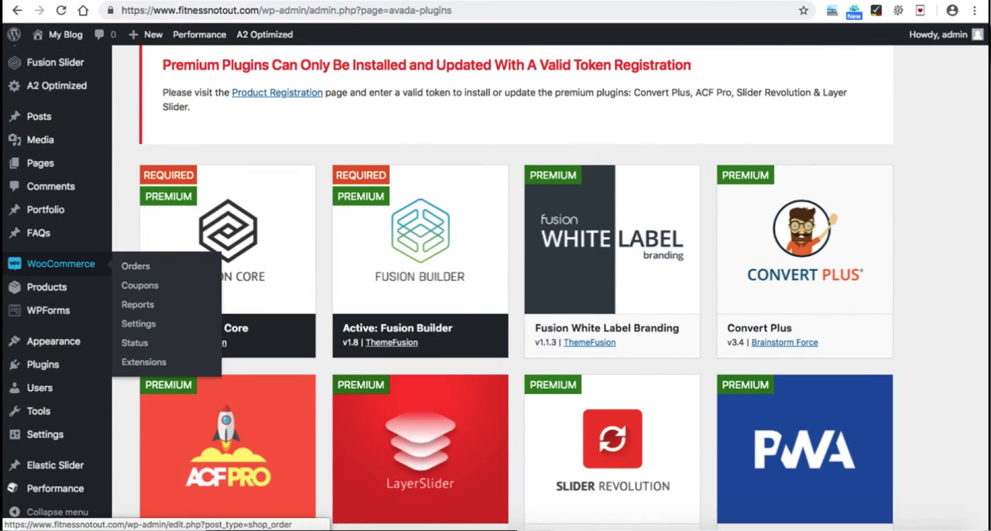
{"action": "left_click", "coordinate": [60, 264]}
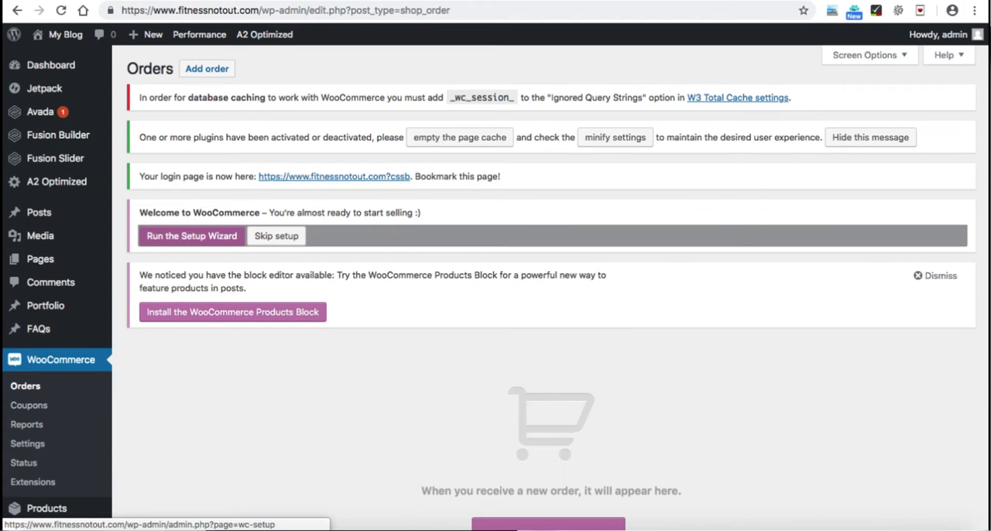
{"action": "left_click", "coordinate": [191, 235]}
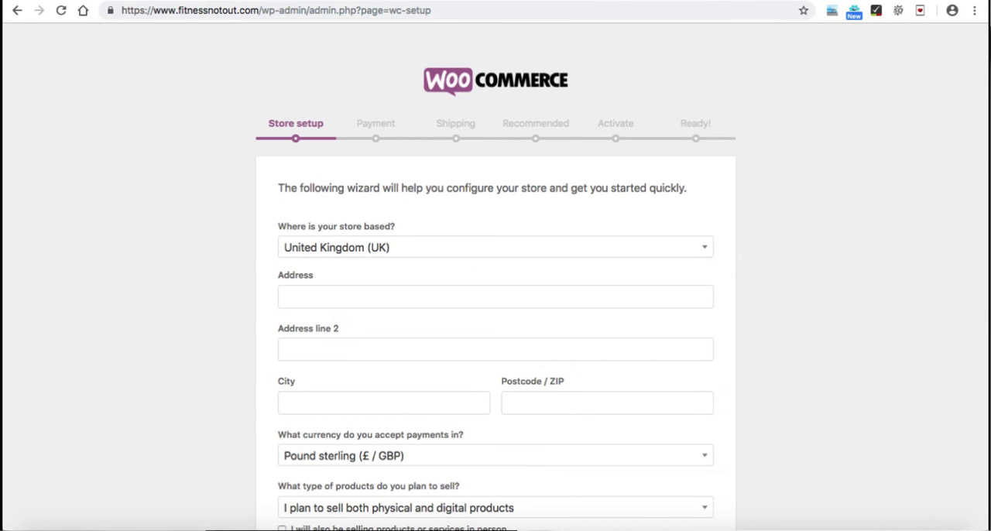
Step: Look through the store country options and keep United Kingdom (UK)
{"action": "scroll", "coordinate": [496, 310], "scroll_direction": "down", "scroll_amount": 2}
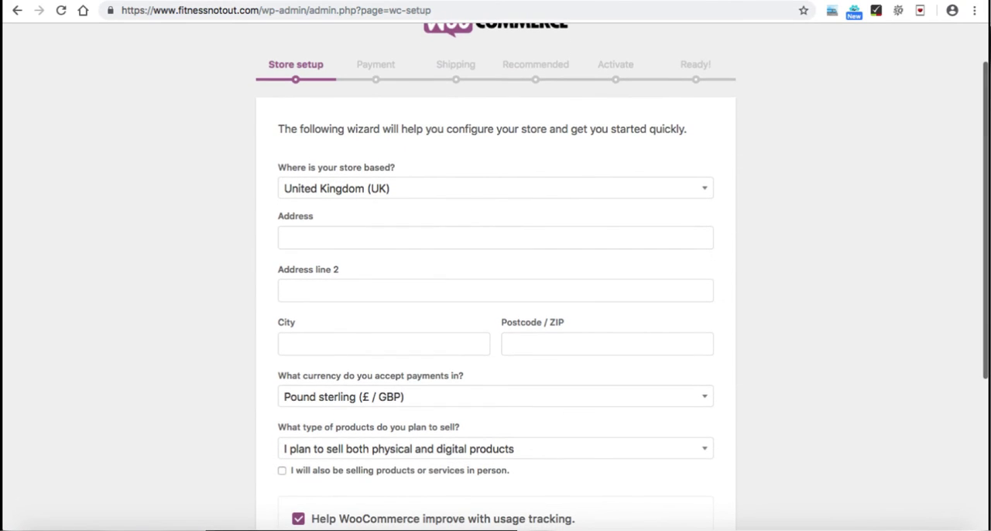
{"action": "left_click", "coordinate": [495, 188]}
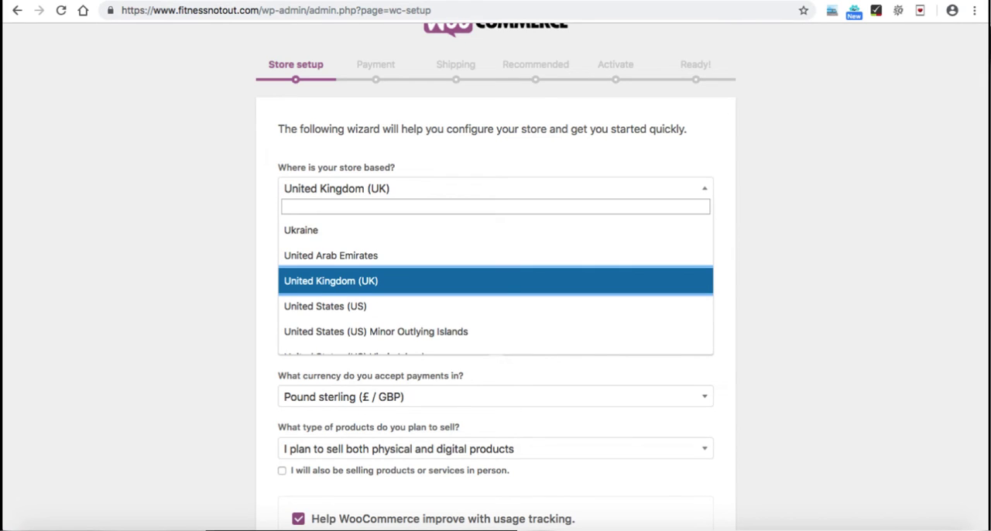
{"action": "key", "text": "Up"}
{"action": "key", "text": "Up"}
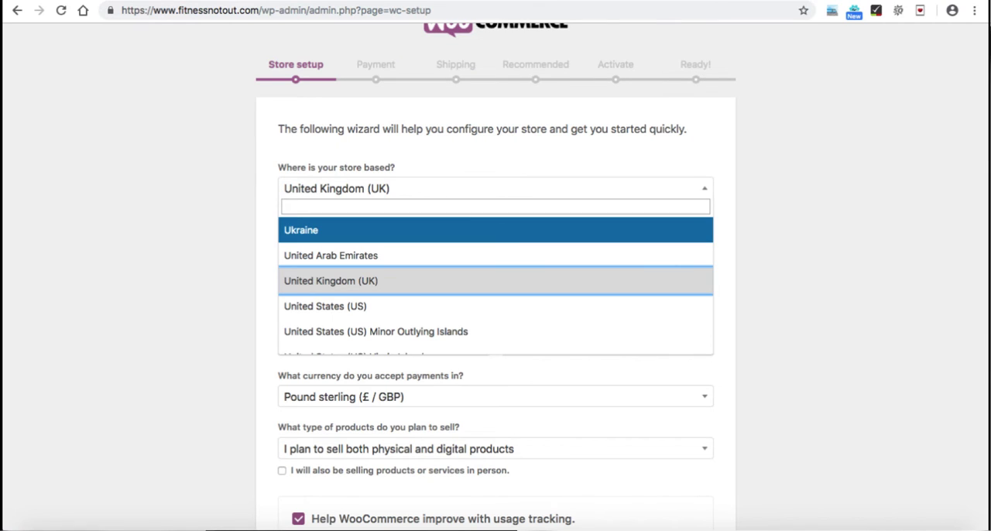
{"action": "key", "text": "Escape"}
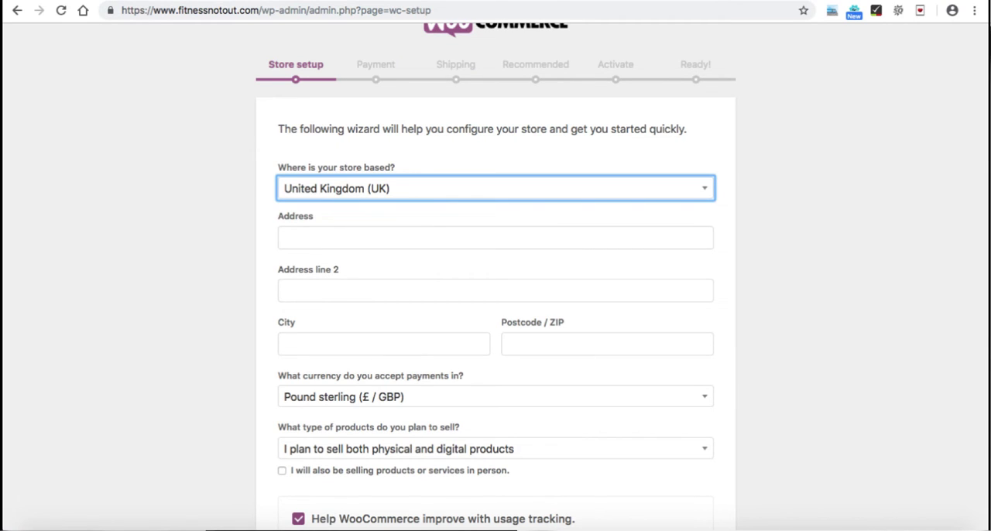
{"action": "left_click", "coordinate": [495, 237]}
{"action": "type", "text": "o"}
{"action": "key", "text": "BackSpace"}
{"action": "type", "text": "London"}
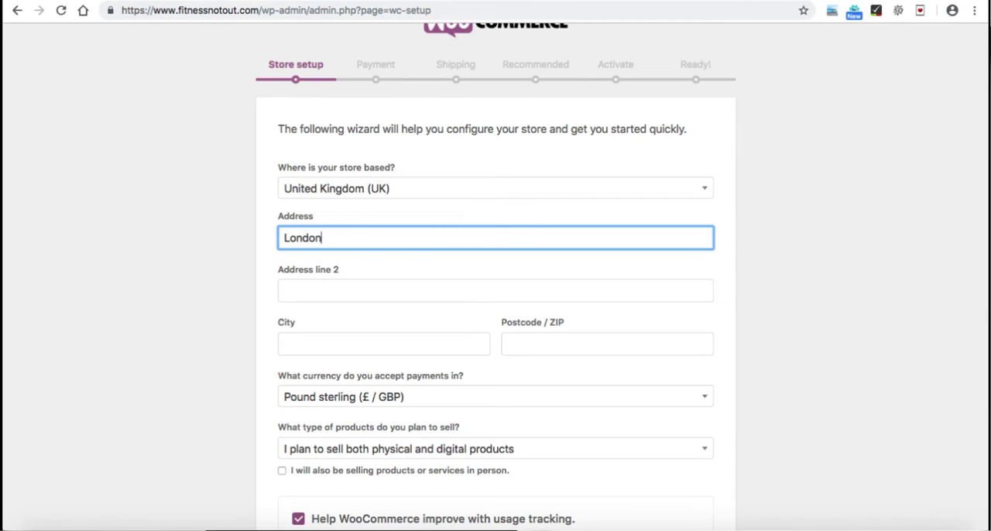
Step: Fill in the store's city and postcode, and replace the first address line with the street name
{"action": "left_click", "coordinate": [383, 344]}
{"action": "type", "text": "London"}
{"action": "key", "text": "Tab"}
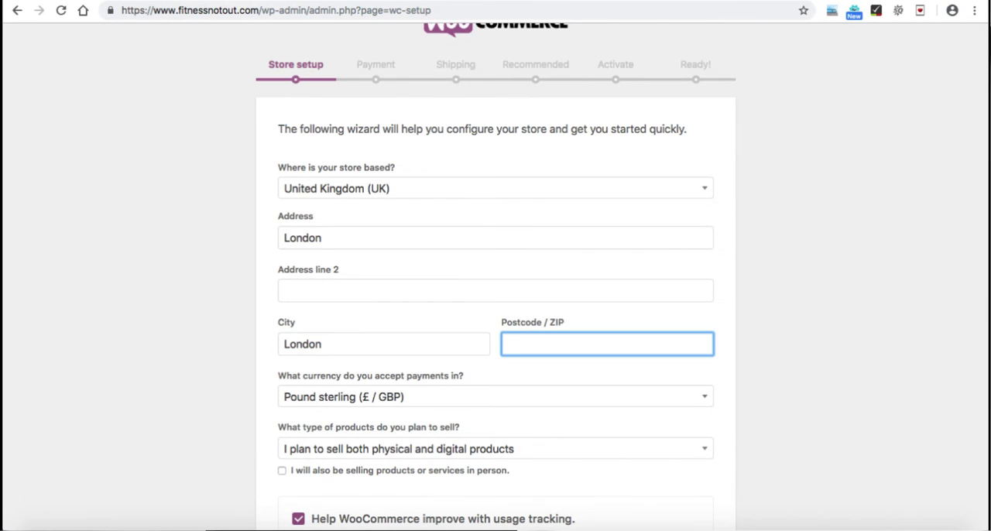
{"action": "type", "text": "SE64TB"}
{"action": "double_click", "coordinate": [303, 238]}
{"action": "type", "text": "Nelgarde Road"}
Step: Choose Pound sterling (£ / GBP) as the currency the store accepts payments in
{"action": "scroll", "coordinate": [496, 279], "scroll_direction": "down", "scroll_amount": 3}
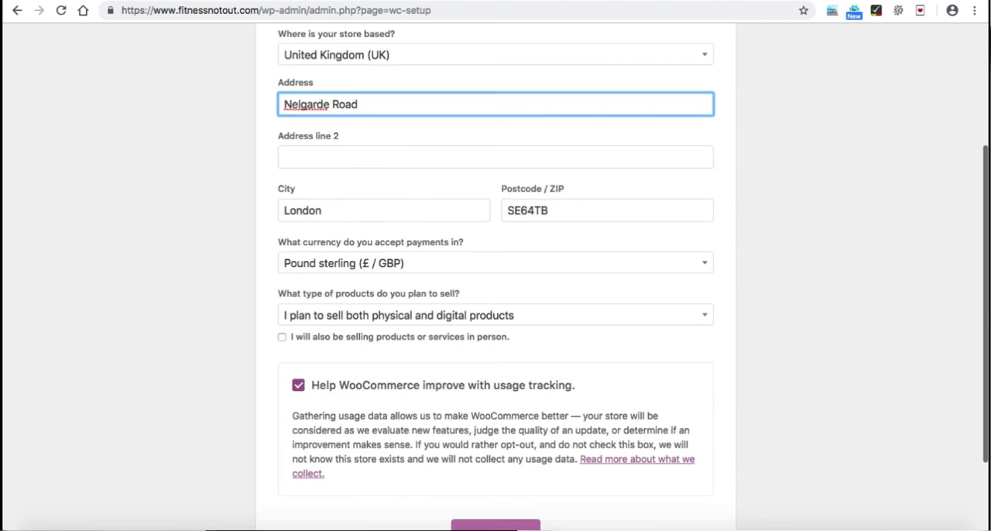
{"action": "left_click", "coordinate": [495, 264]}
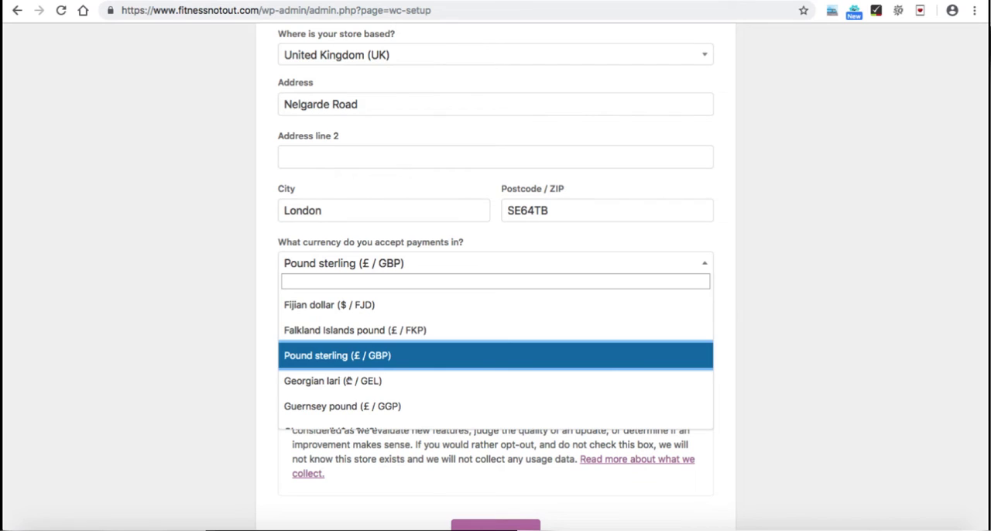
{"action": "left_click", "coordinate": [496, 355]}
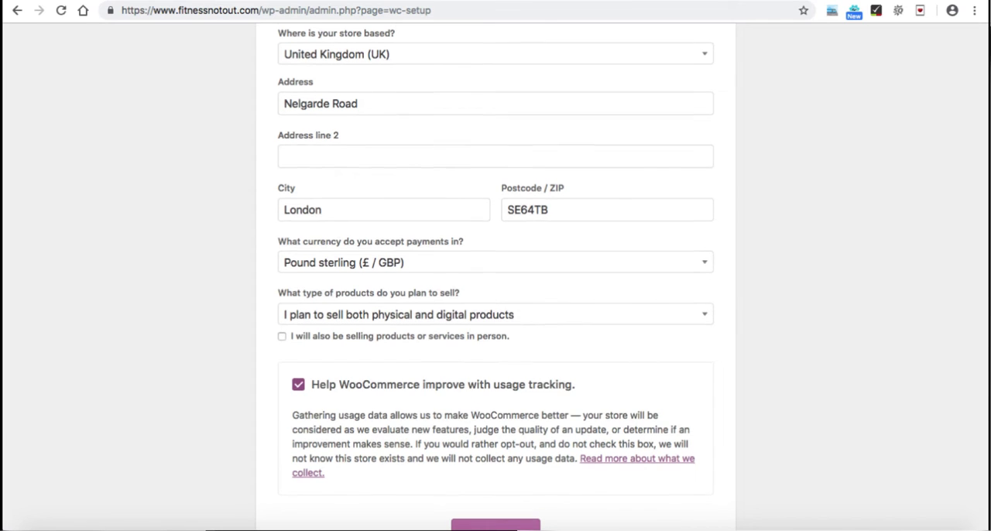
Step: Set the store to sell physical products, also in person, and submit the store setup page
{"action": "scroll", "coordinate": [496, 278], "scroll_direction": "down", "scroll_amount": 2}
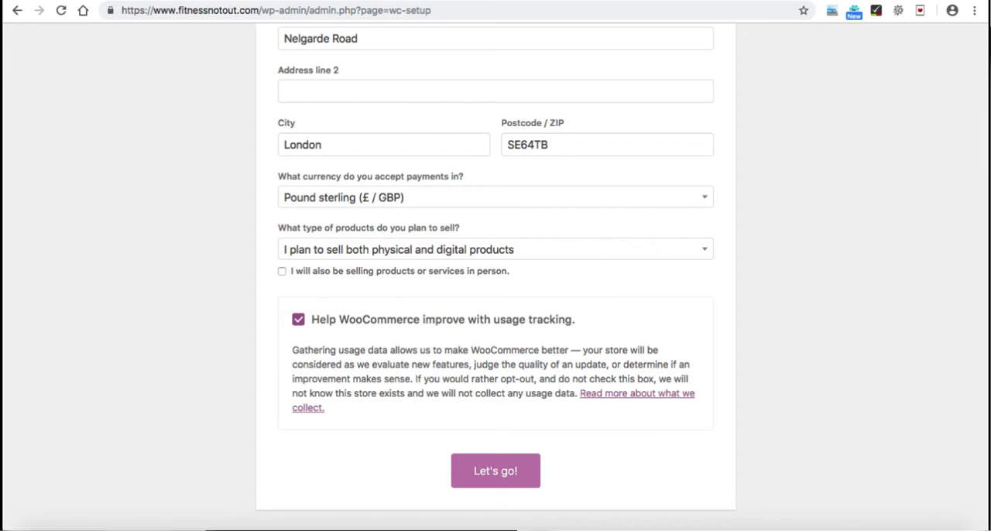
{"action": "left_click", "coordinate": [495, 249]}
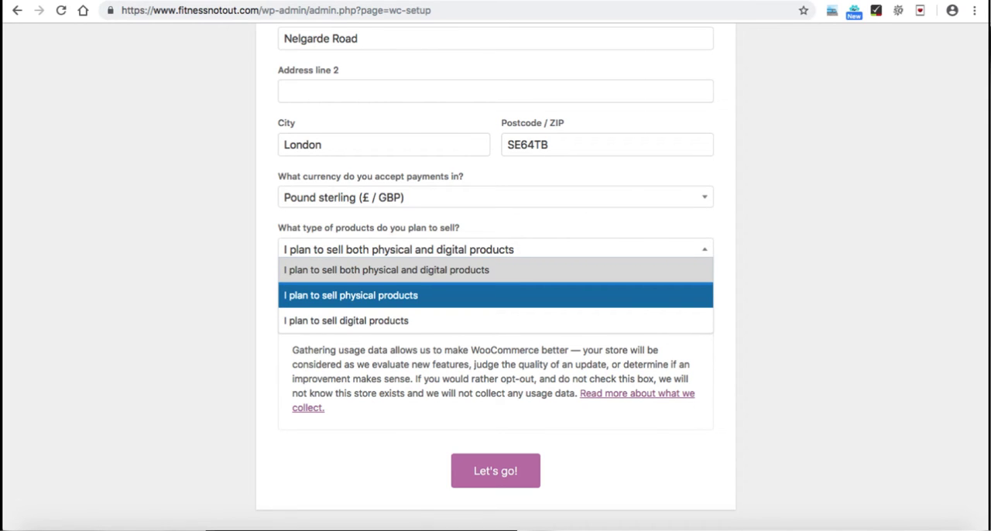
{"action": "key", "text": "Return"}
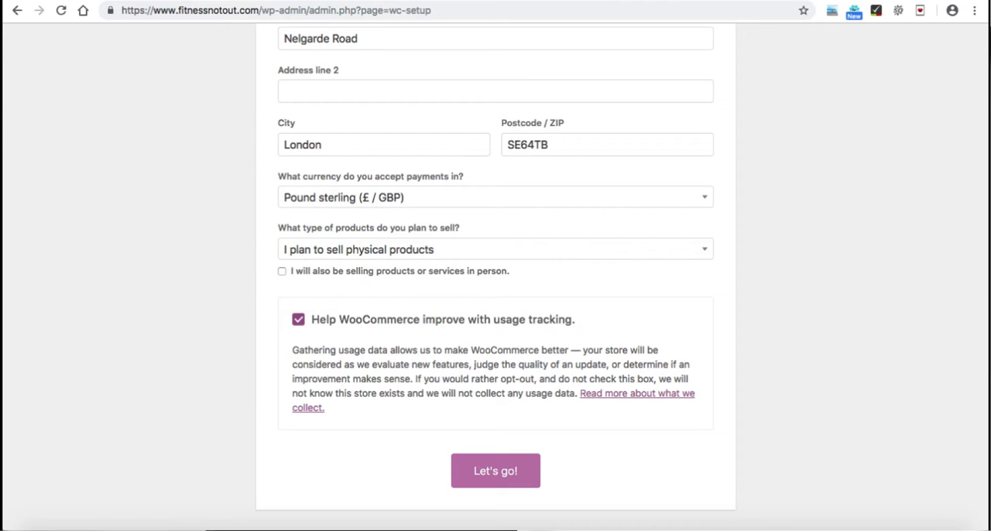
{"action": "left_click", "coordinate": [282, 271]}
{"action": "left_click", "coordinate": [496, 470]}
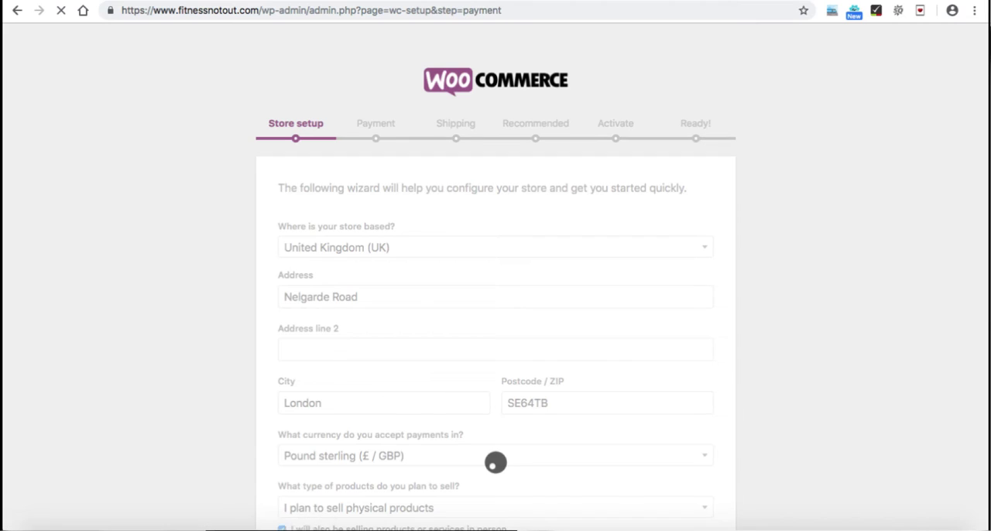
Step: Disable the Square and PayPal payment methods in the setup wizard's payment options
{"action": "scroll", "coordinate": [496, 309], "scroll_direction": "down", "scroll_amount": 3}
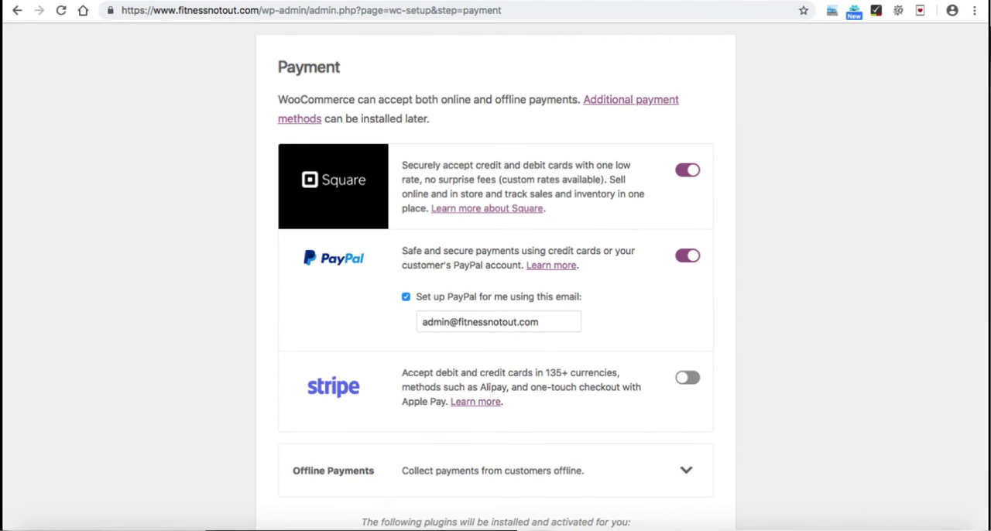
{"action": "left_click", "coordinate": [687, 170]}
{"action": "left_click", "coordinate": [688, 255]}
{"action": "scroll", "coordinate": [688, 255], "scroll_direction": "down", "scroll_amount": 1}
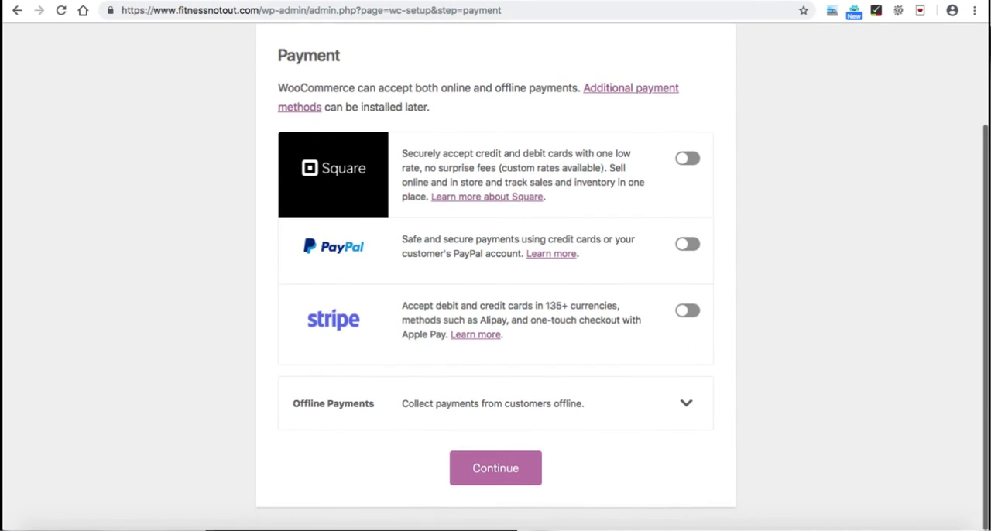
Step: Enable Cash on delivery among the offline payments and continue to the shipping setup
{"action": "left_click", "coordinate": [686, 412]}
{"action": "scroll", "coordinate": [686, 411], "scroll_direction": "down", "scroll_amount": 3}
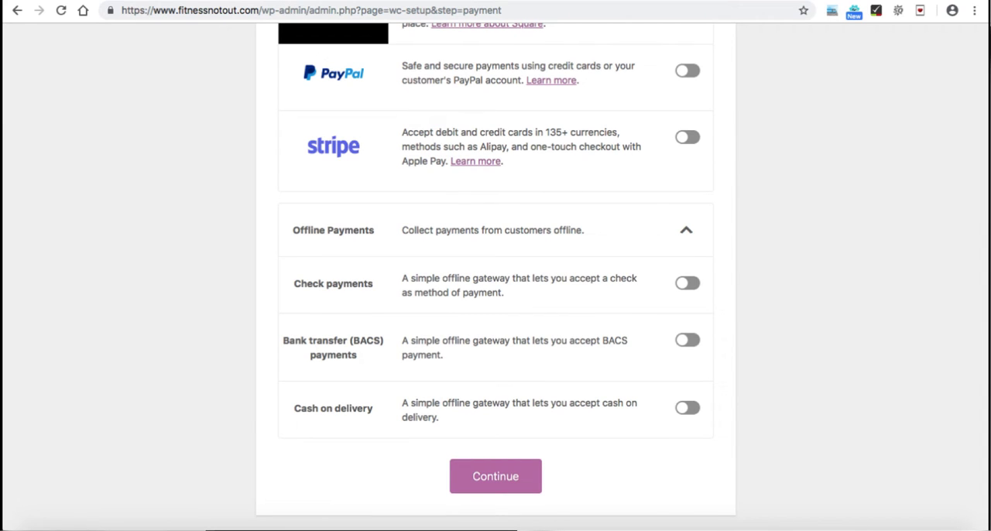
{"action": "left_click", "coordinate": [688, 408]}
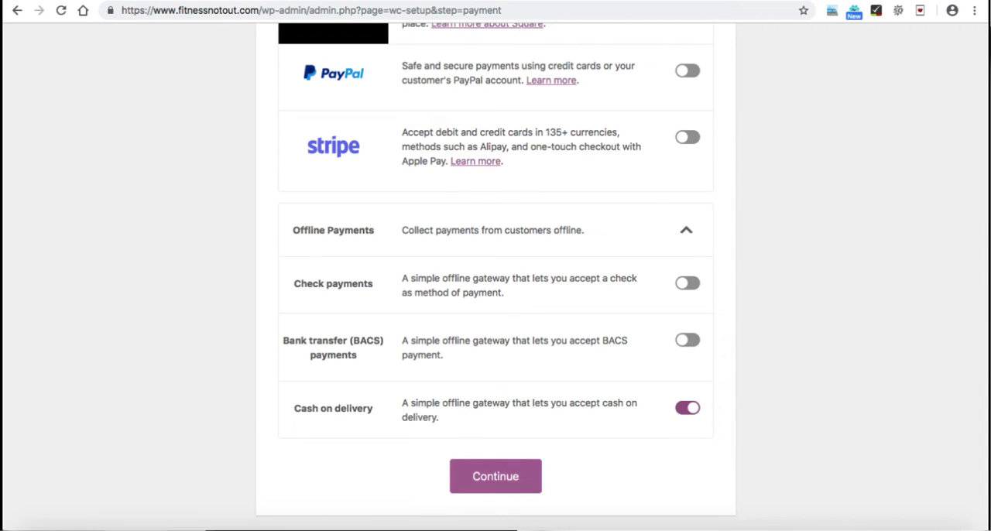
{"action": "left_click", "coordinate": [496, 479]}
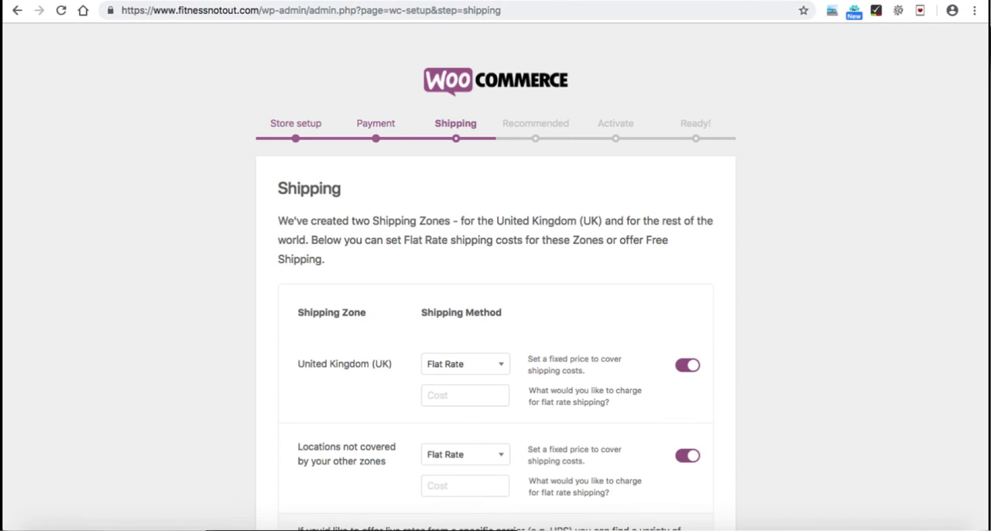
Step: Set the flat rate shipping cost for the United Kingdom (UK) zone to 50
{"action": "scroll", "coordinate": [495, 310], "scroll_direction": "down", "scroll_amount": 3}
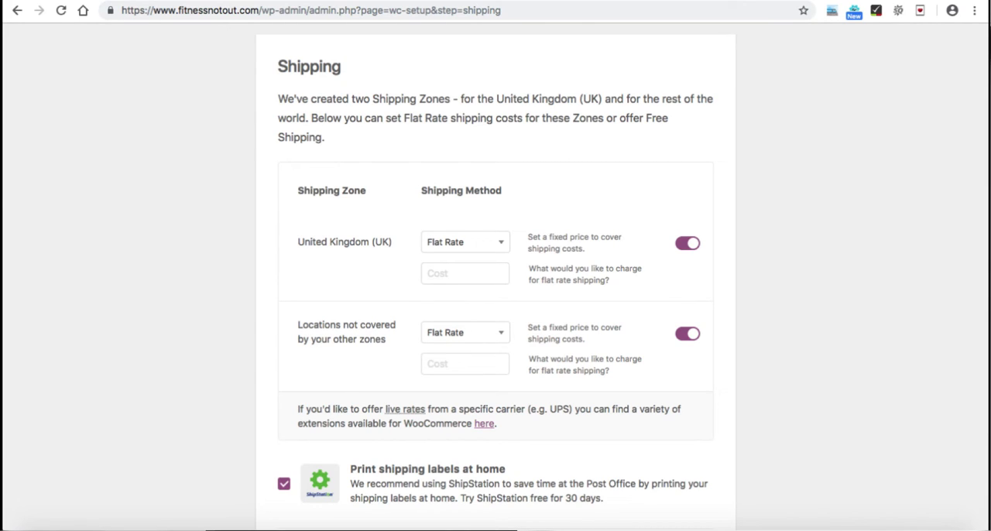
{"action": "left_click", "coordinate": [464, 273]}
{"action": "type", "text": "50"}
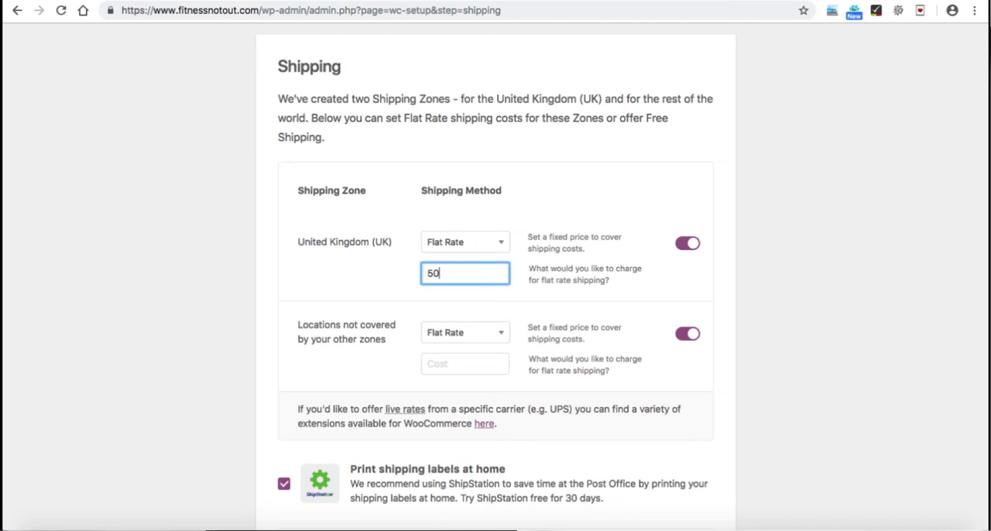
Step: Disable shipping for locations not covered by the other zones and look over the shipping zone settings
{"action": "scroll", "coordinate": [496, 310], "scroll_direction": "down", "scroll_amount": 2}
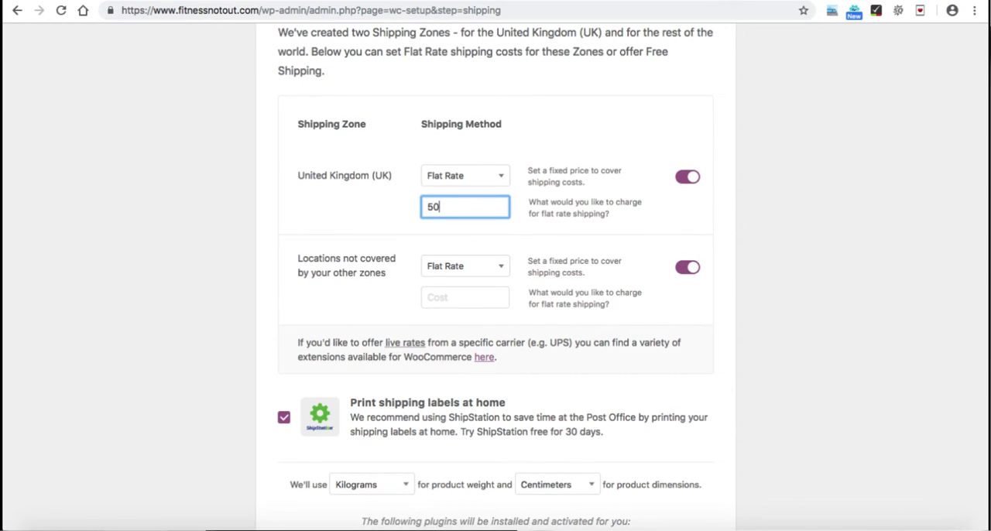
{"action": "left_click", "coordinate": [465, 298]}
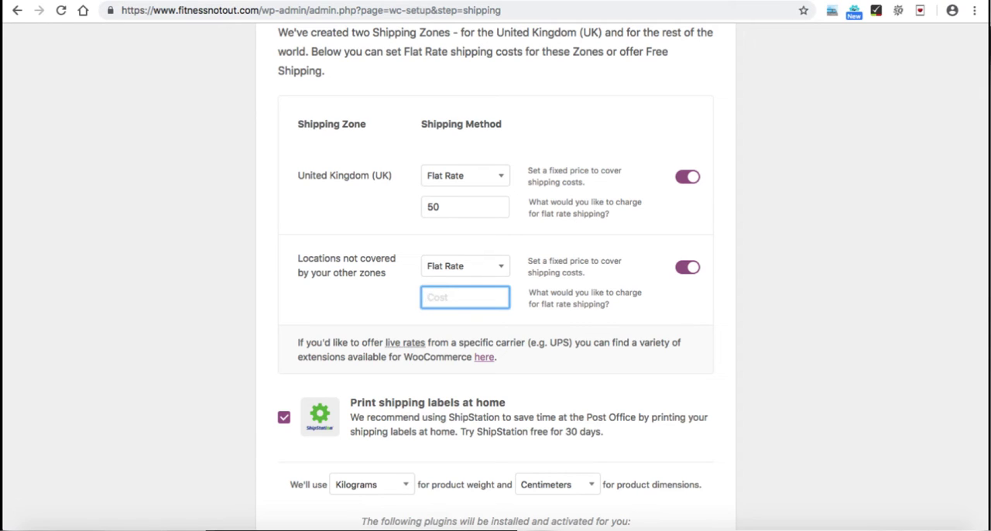
{"action": "left_click", "coordinate": [687, 267]}
{"action": "scroll", "coordinate": [495, 279], "scroll_direction": "up", "scroll_amount": 1}
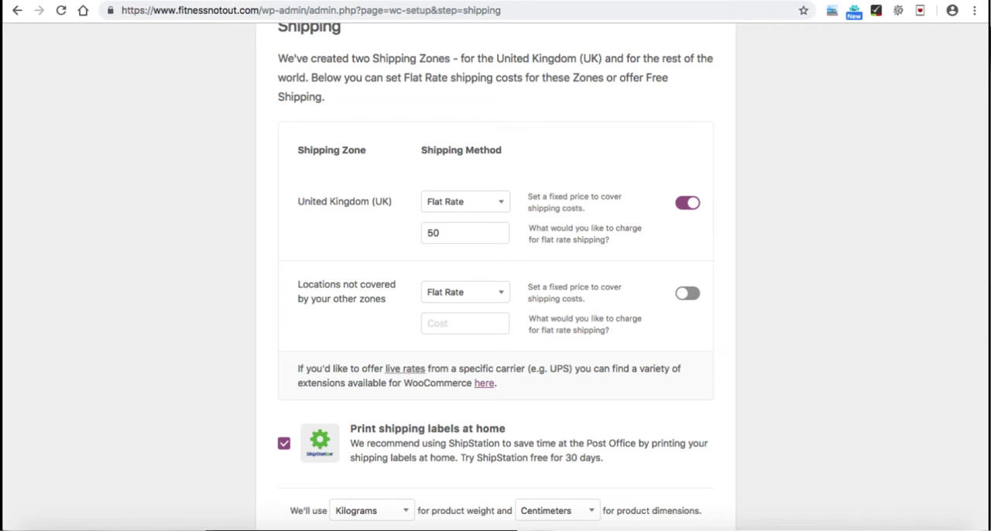
{"action": "scroll", "coordinate": [496, 279], "scroll_direction": "up", "scroll_amount": 3}
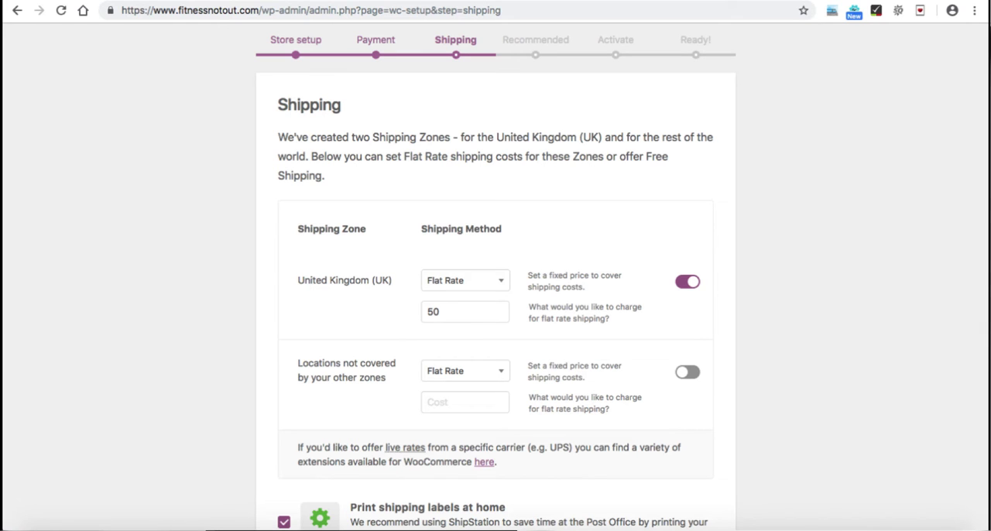
Step: Opt out of printing shipping labels at home with ShipStation and continue past the shipping setup
{"action": "scroll", "coordinate": [495, 279], "scroll_direction": "down", "scroll_amount": 5}
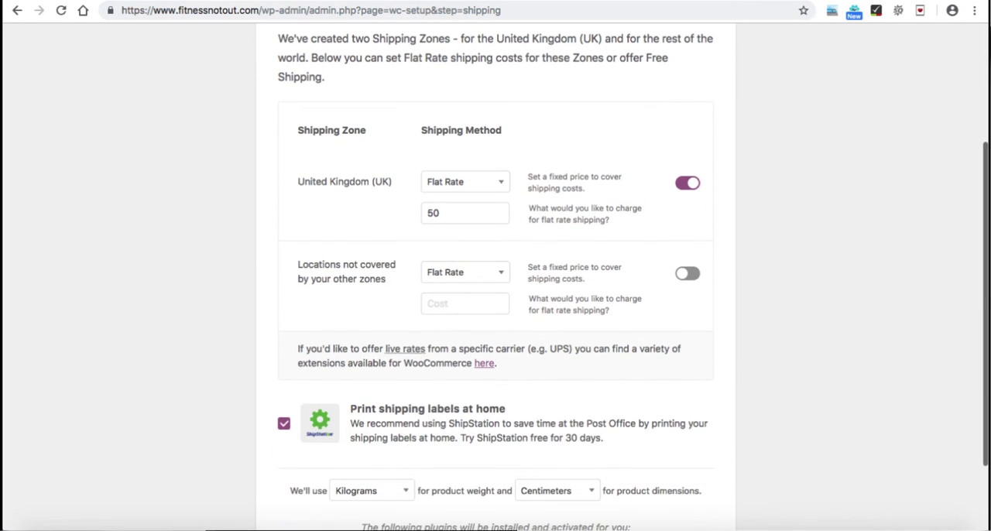
{"action": "scroll", "coordinate": [495, 279], "scroll_direction": "down", "scroll_amount": 1}
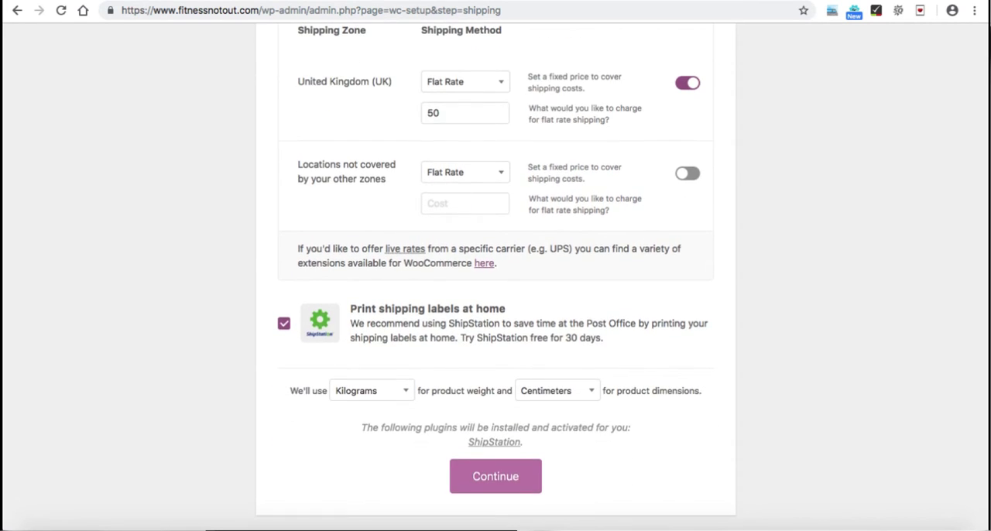
{"action": "left_click", "coordinate": [284, 323]}
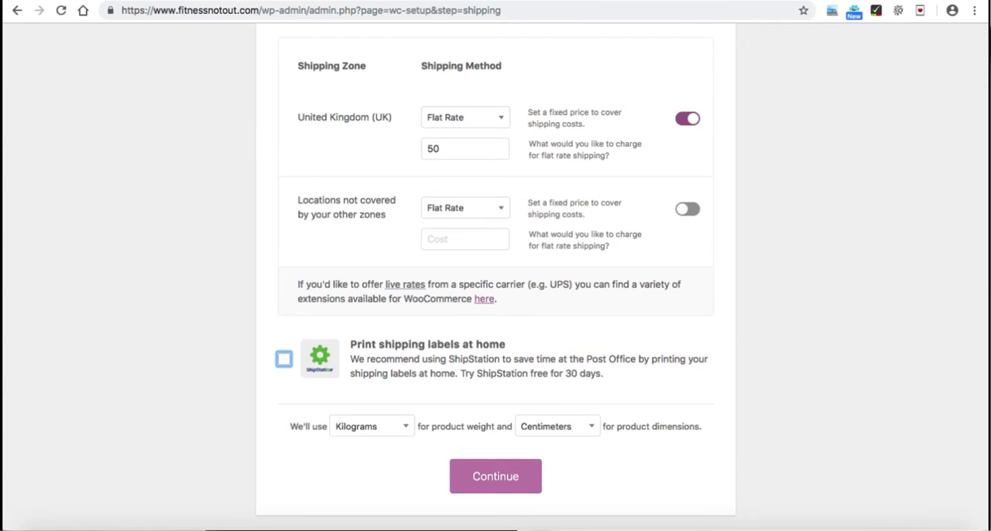
{"action": "left_click", "coordinate": [495, 476]}
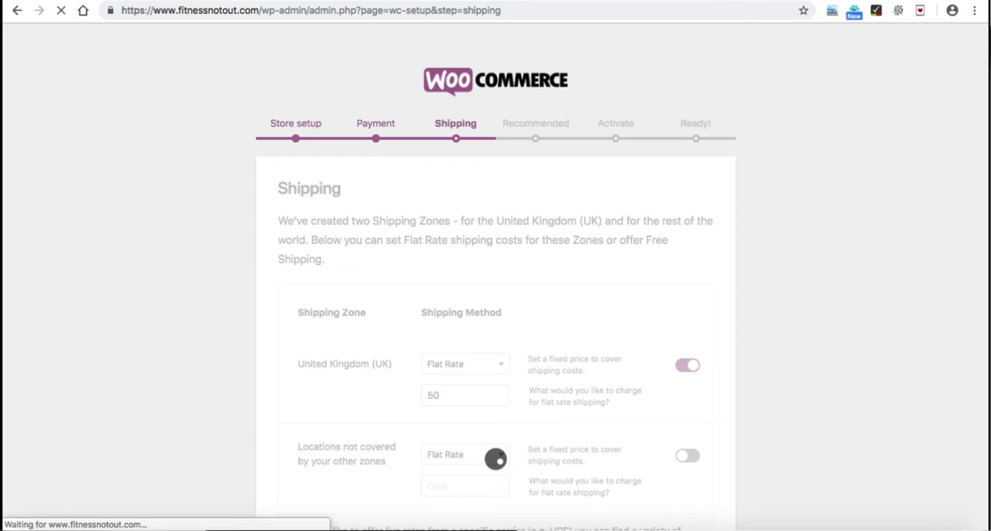
Step: Opt out of Automated Taxes and MailChimp among the recommended features and continue the store setup
{"action": "scroll", "coordinate": [496, 459], "scroll_direction": "down", "scroll_amount": 1}
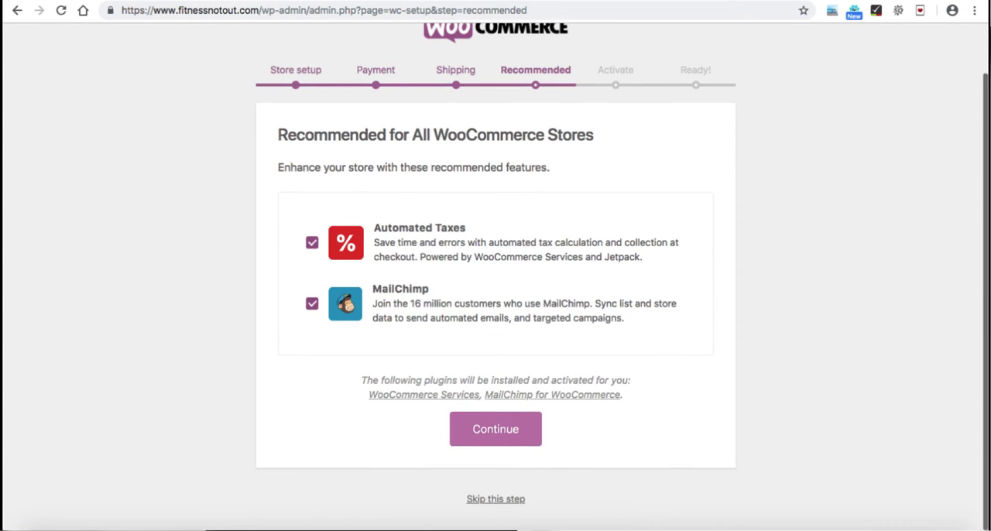
{"action": "left_click", "coordinate": [312, 243]}
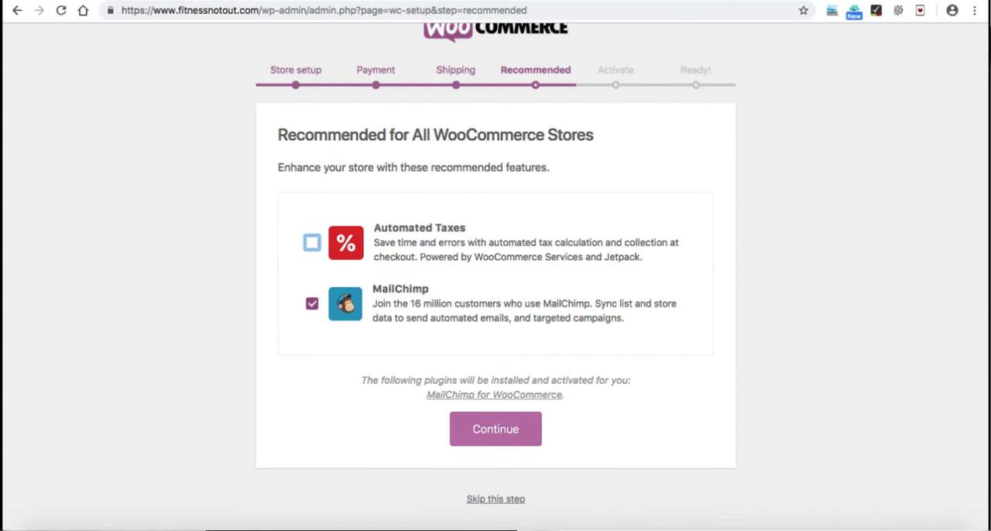
{"action": "left_click", "coordinate": [312, 303]}
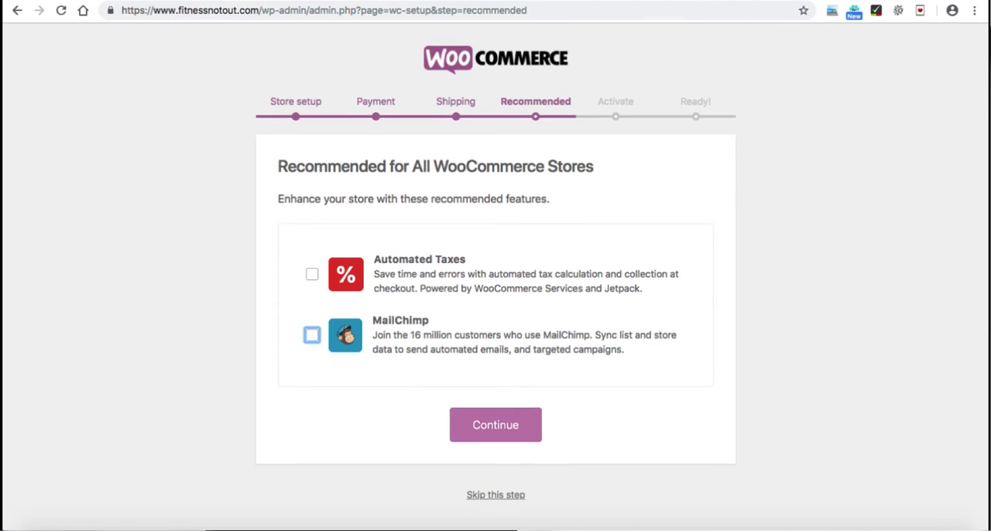
{"action": "left_click", "coordinate": [503, 435]}
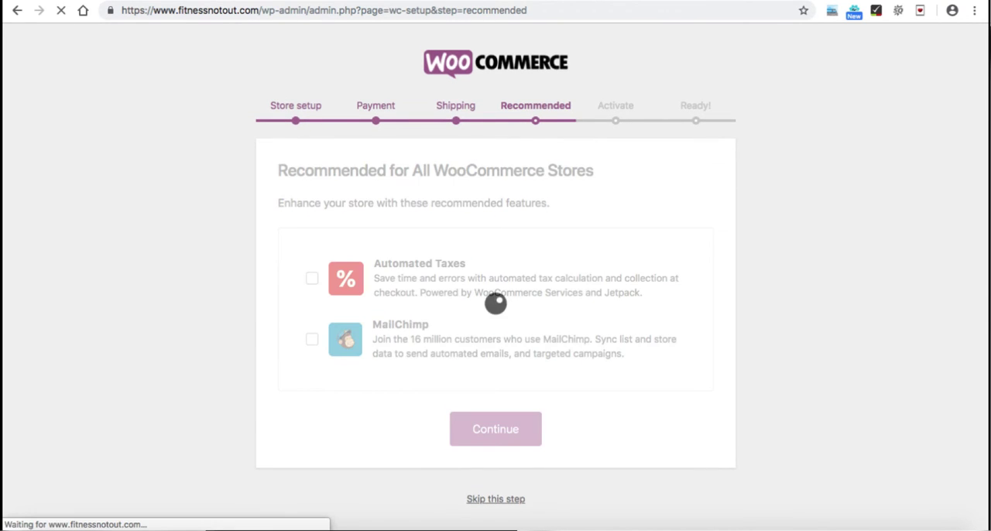
Step: Skip connecting the site to Jetpack in the activation stage of the setup wizard
{"action": "scroll", "coordinate": [509, 455], "scroll_direction": "down", "scroll_amount": 5}
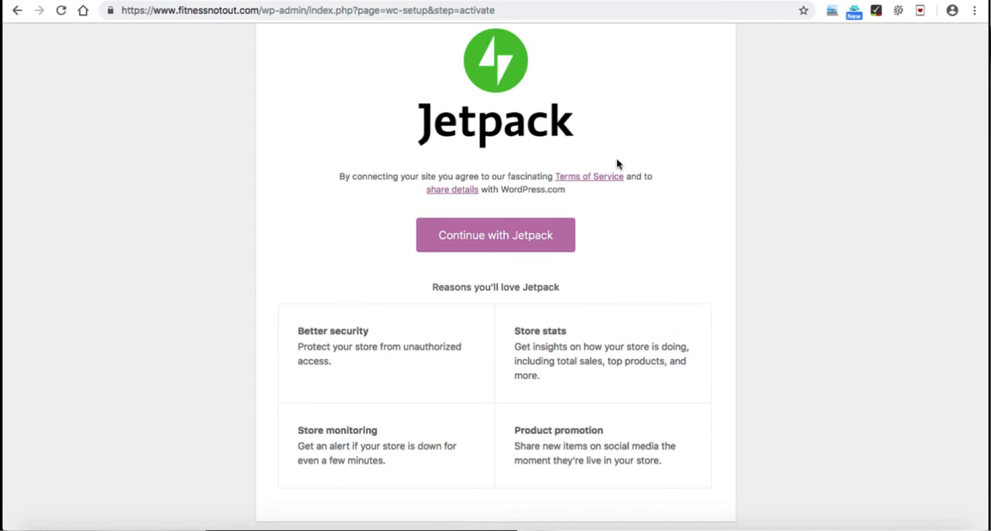
{"action": "scroll", "coordinate": [617, 162], "scroll_direction": "down", "scroll_amount": 2}
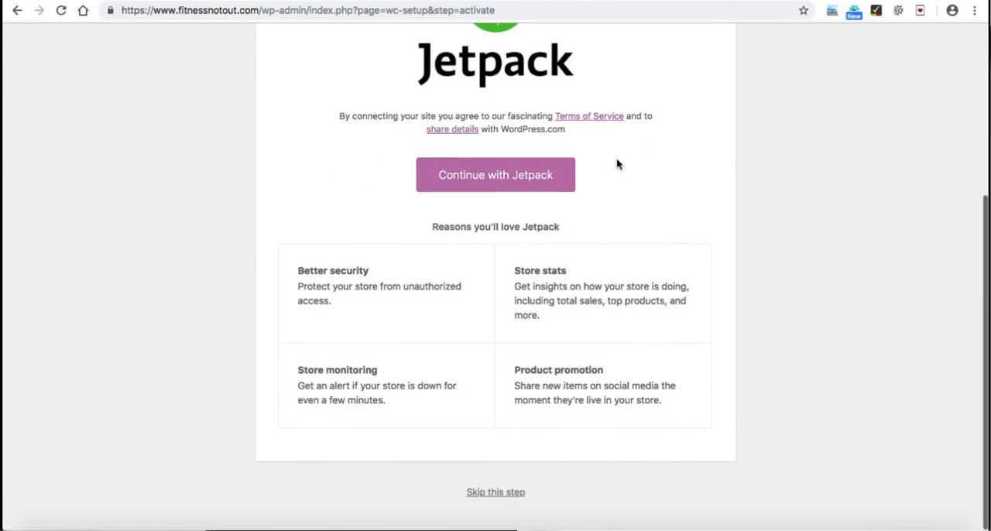
{"action": "left_click", "coordinate": [495, 499]}
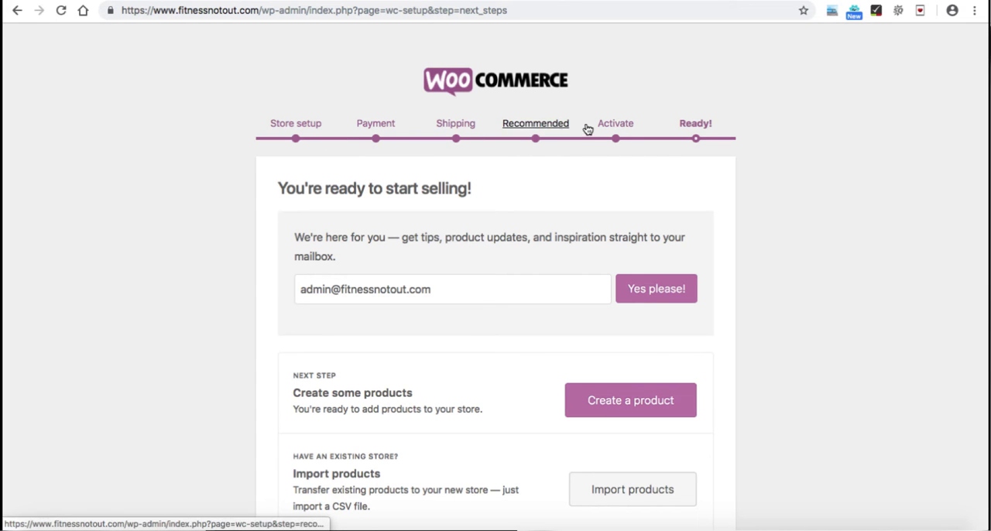
Step: Leave the completed WooCommerce setup wizard for the WordPress dashboard
{"action": "scroll", "coordinate": [754, 137], "scroll_direction": "down", "scroll_amount": 4}
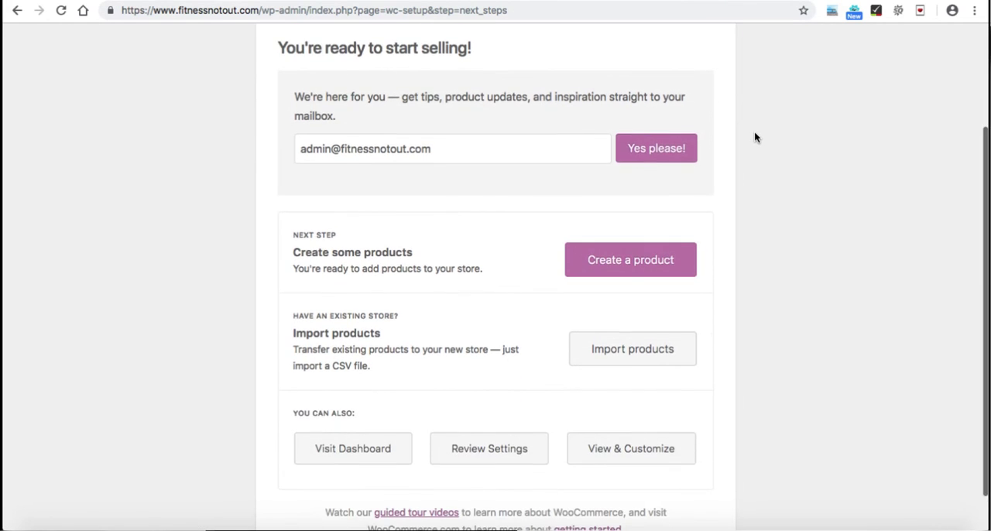
{"action": "scroll", "coordinate": [542, 202], "scroll_direction": "down", "scroll_amount": 2}
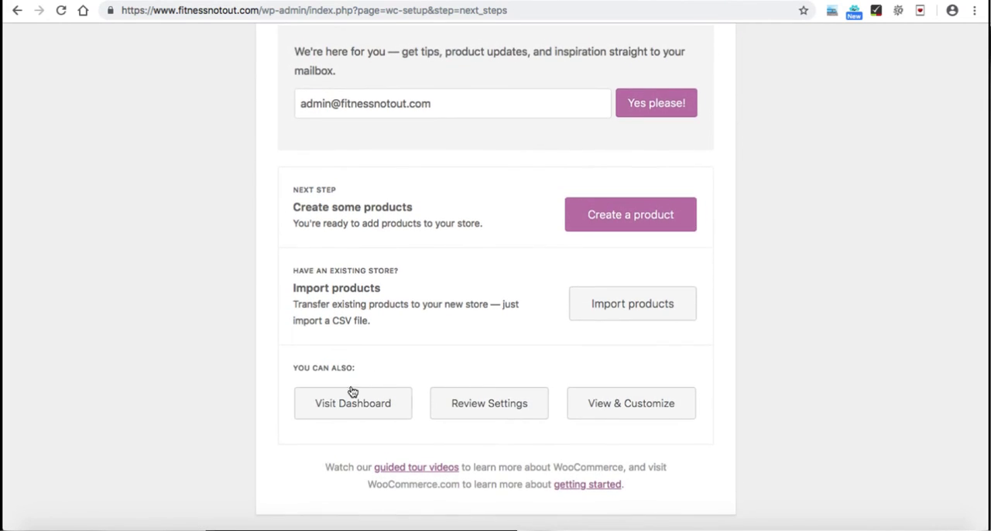
{"action": "left_click", "coordinate": [360, 405]}
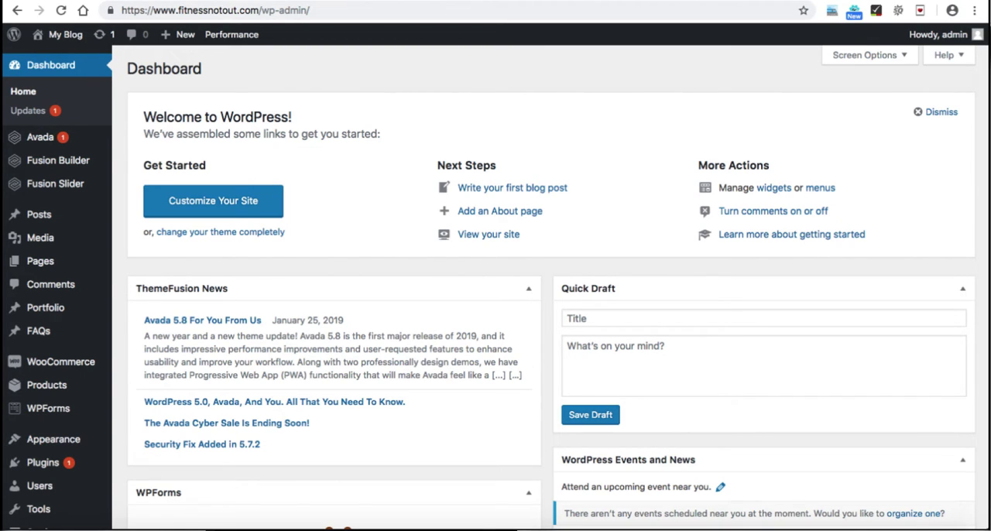
Step: Switch to the WooCommerce checklist in Google Forms and review the WordPress Installation and WordPress Environment tasks
{"action": "left_click", "coordinate": [225, 1]}
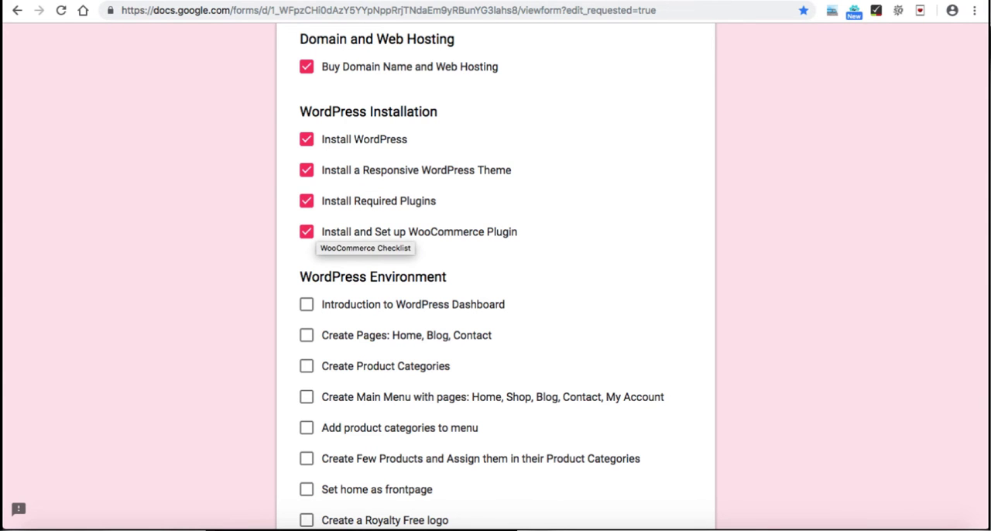
{"action": "scroll", "coordinate": [495, 278], "scroll_direction": "up", "scroll_amount": 2}
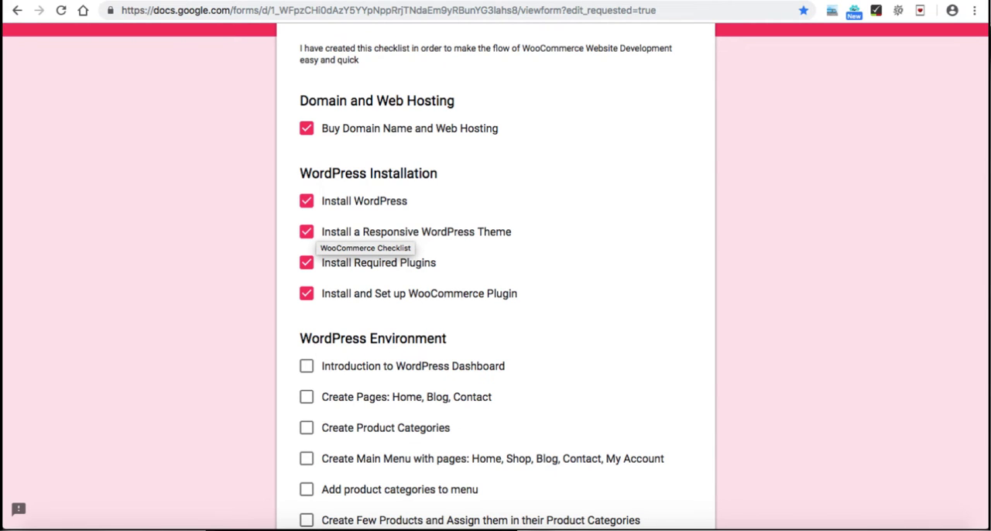
{"action": "scroll", "coordinate": [496, 277], "scroll_direction": "down", "scroll_amount": 3}
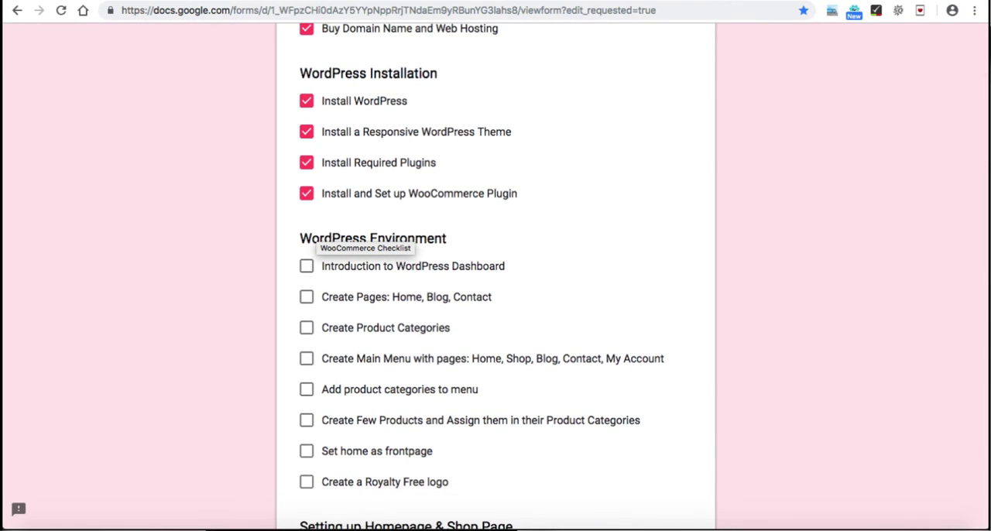
{"action": "scroll", "coordinate": [496, 277], "scroll_direction": "down", "scroll_amount": 2}
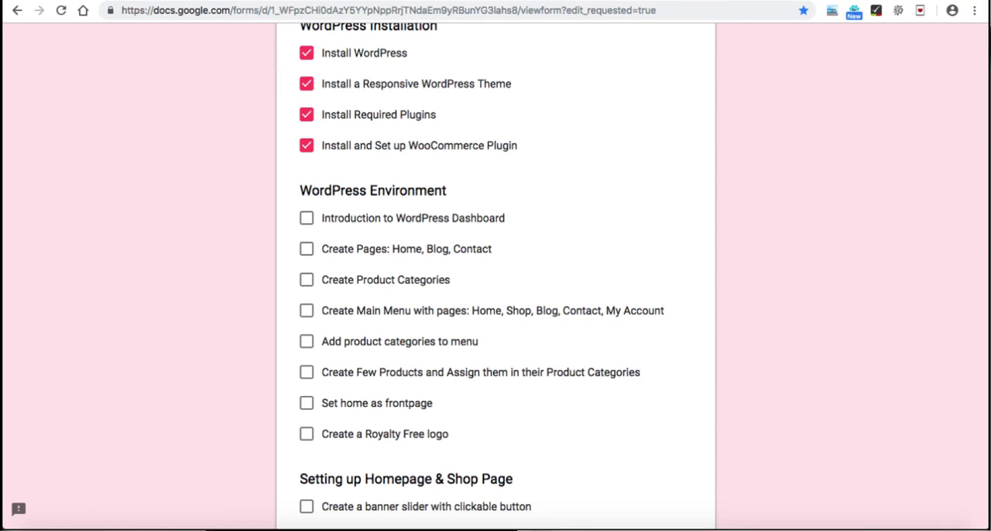
Step: Return to the WordPress dashboard and open Avada's Theme Options
{"action": "key", "text": "ctrl+Tab"}
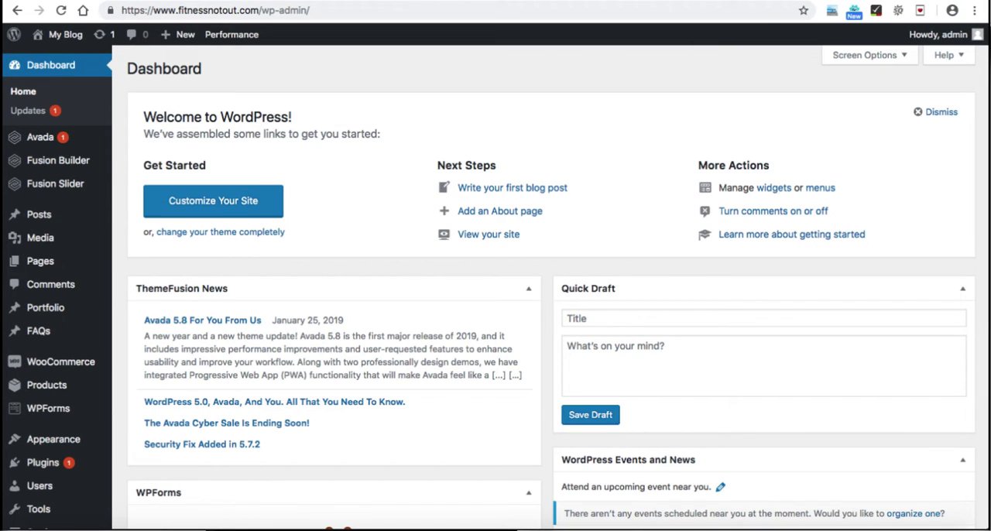
{"action": "mouse_move", "coordinate": [38, 137]}
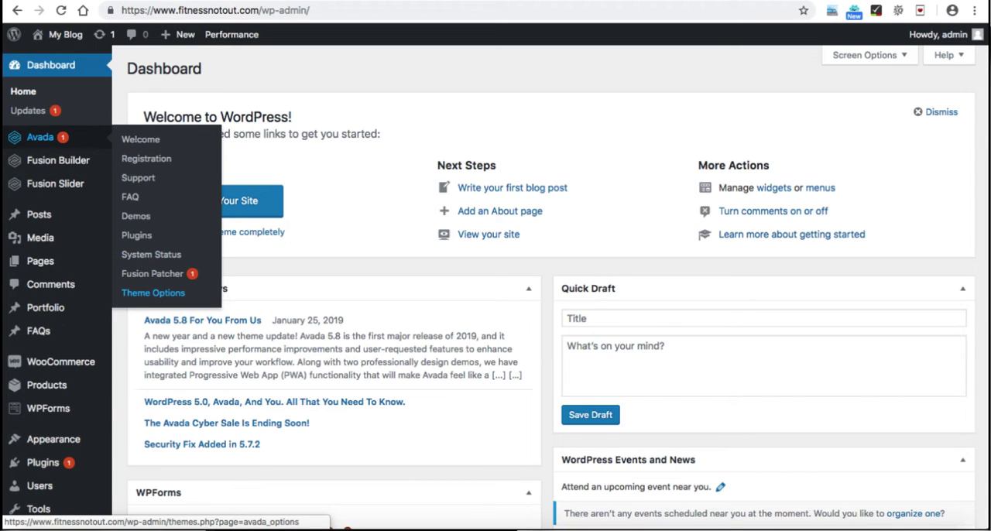
{"action": "left_click", "coordinate": [153, 293]}
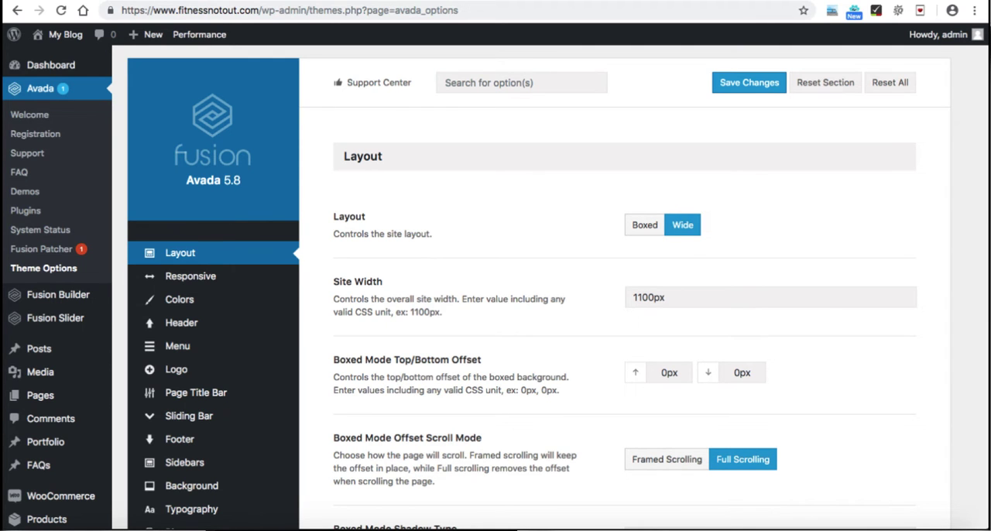
Step: Examine the Layout options and try the Boxed site layout before restoring Wide
{"action": "scroll", "coordinate": [542, 309], "scroll_direction": "down", "scroll_amount": 5}
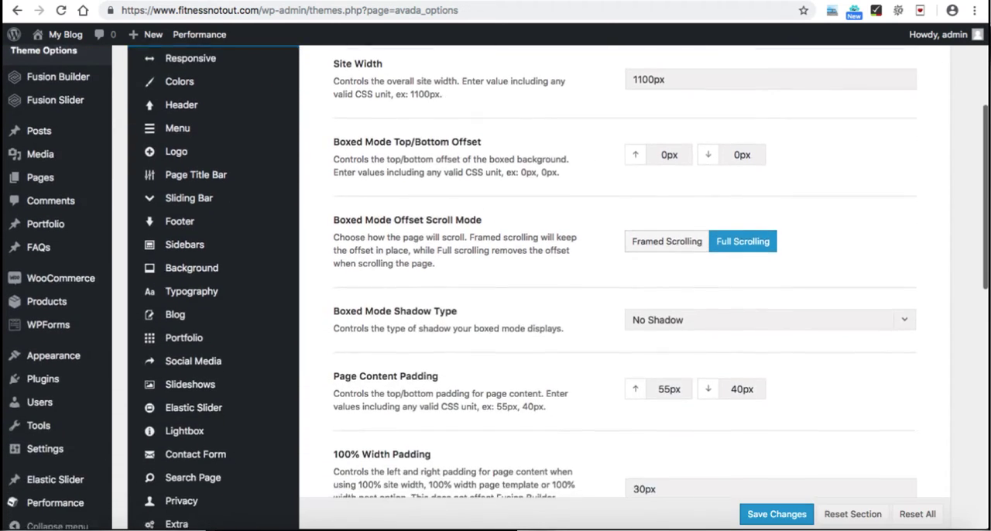
{"action": "scroll", "coordinate": [542, 310], "scroll_direction": "down", "scroll_amount": 4}
{"action": "scroll", "coordinate": [542, 310], "scroll_direction": "down", "scroll_amount": 2}
{"action": "scroll", "coordinate": [542, 309], "scroll_direction": "up", "scroll_amount": 3}
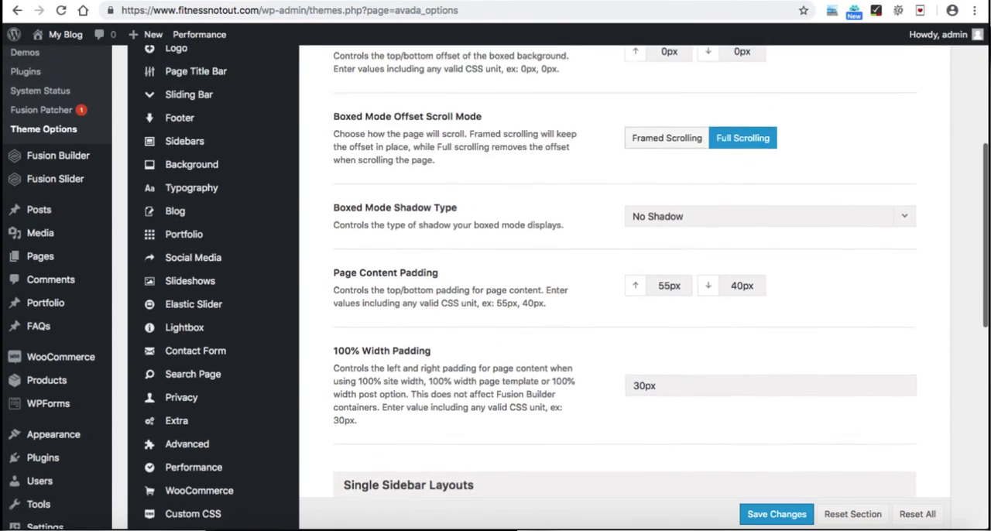
{"action": "scroll", "coordinate": [542, 310], "scroll_direction": "up", "scroll_amount": 6}
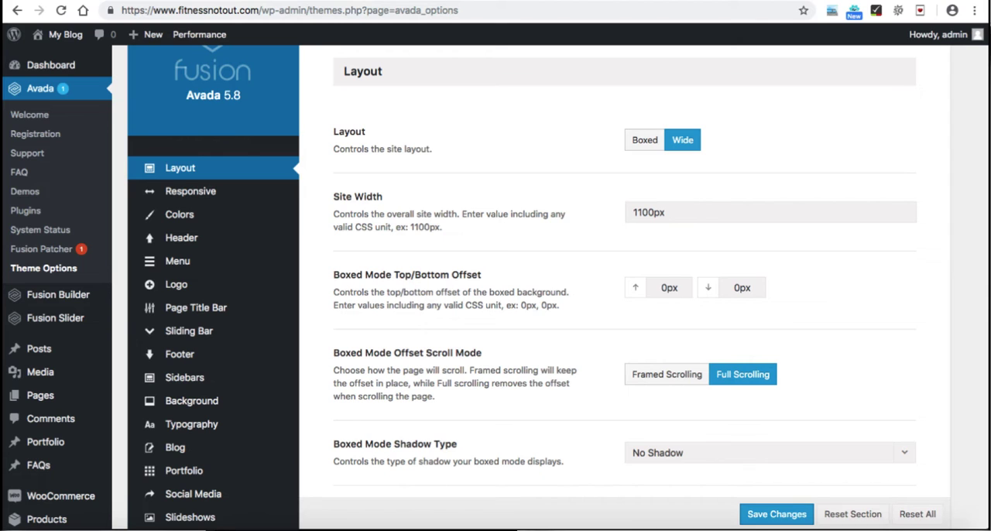
{"action": "left_click", "coordinate": [644, 140]}
{"action": "left_click", "coordinate": [682, 140]}
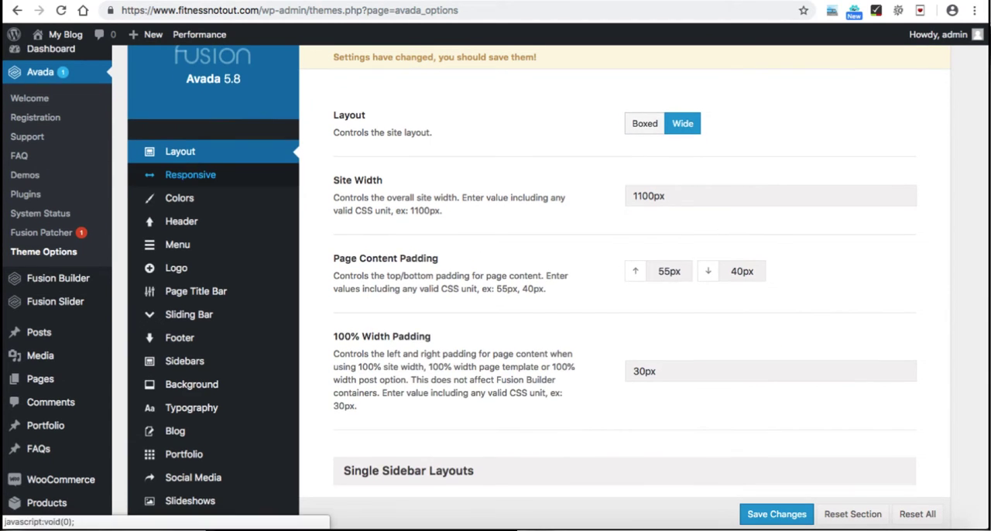
Step: Look over the Responsive options, the header layout choices and the Header Styling options
{"action": "left_click", "coordinate": [191, 174]}
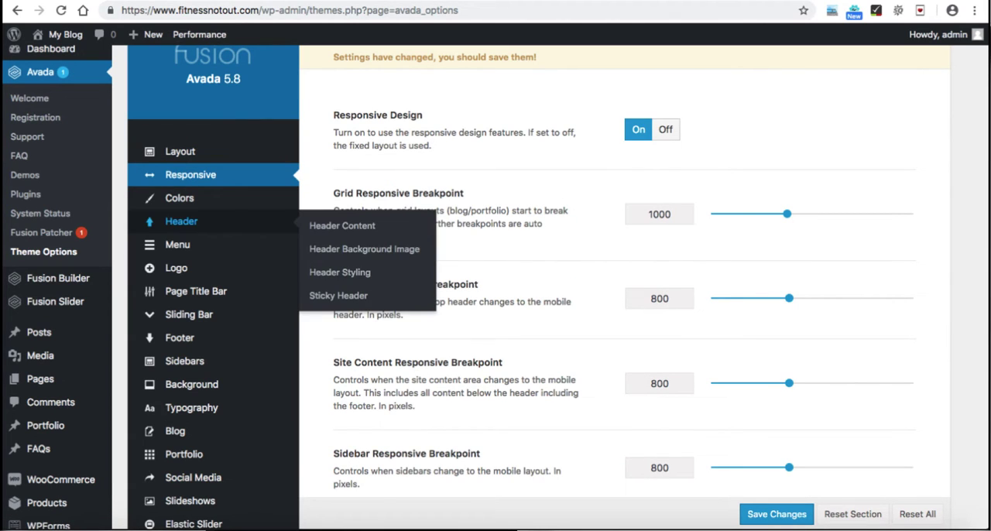
{"action": "left_click", "coordinate": [181, 221]}
{"action": "scroll", "coordinate": [495, 287], "scroll_direction": "down", "scroll_amount": 5}
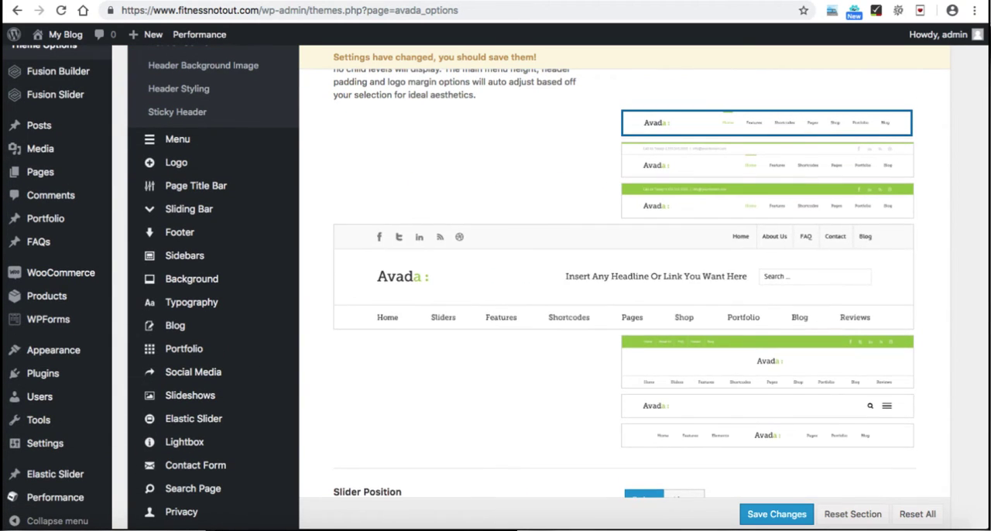
{"action": "scroll", "coordinate": [496, 287], "scroll_direction": "up", "scroll_amount": 1}
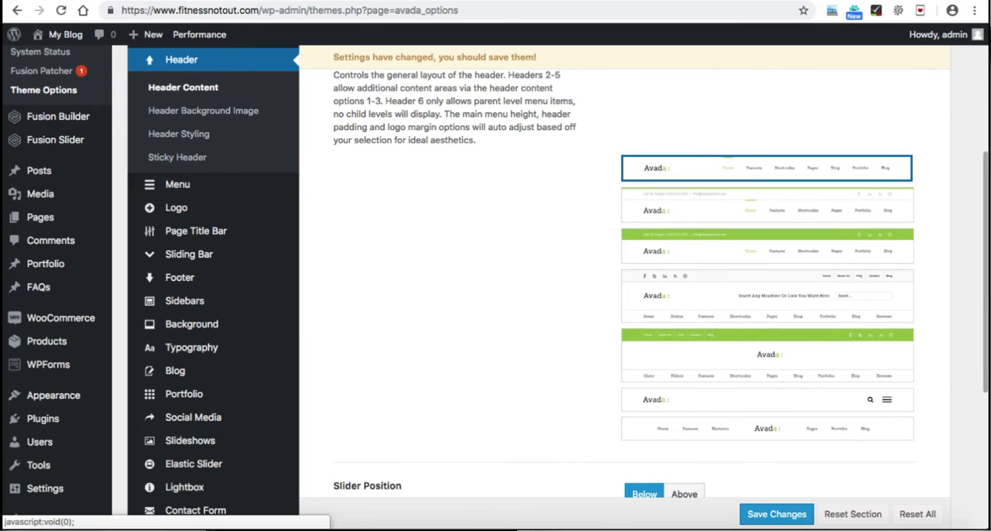
{"action": "left_click", "coordinate": [180, 133]}
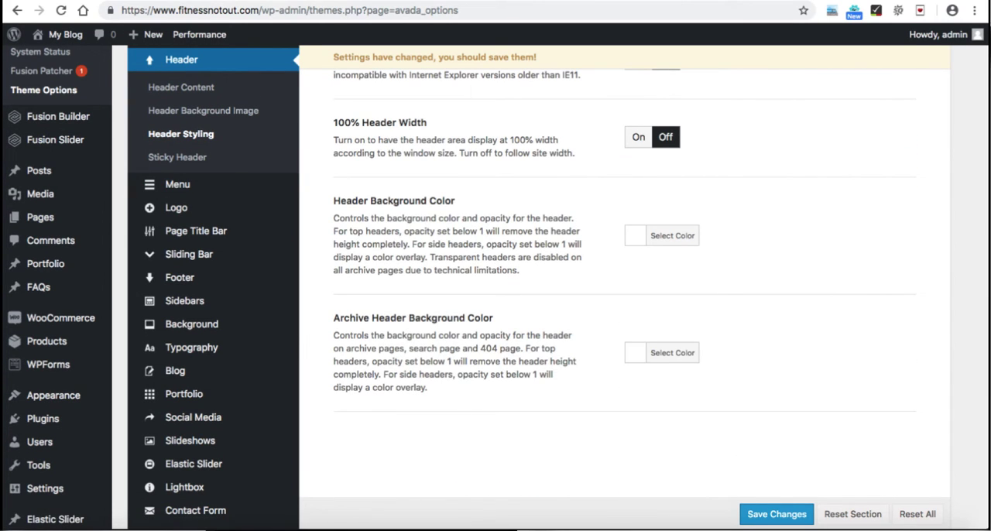
{"action": "scroll", "coordinate": [495, 286], "scroll_direction": "up", "scroll_amount": 2}
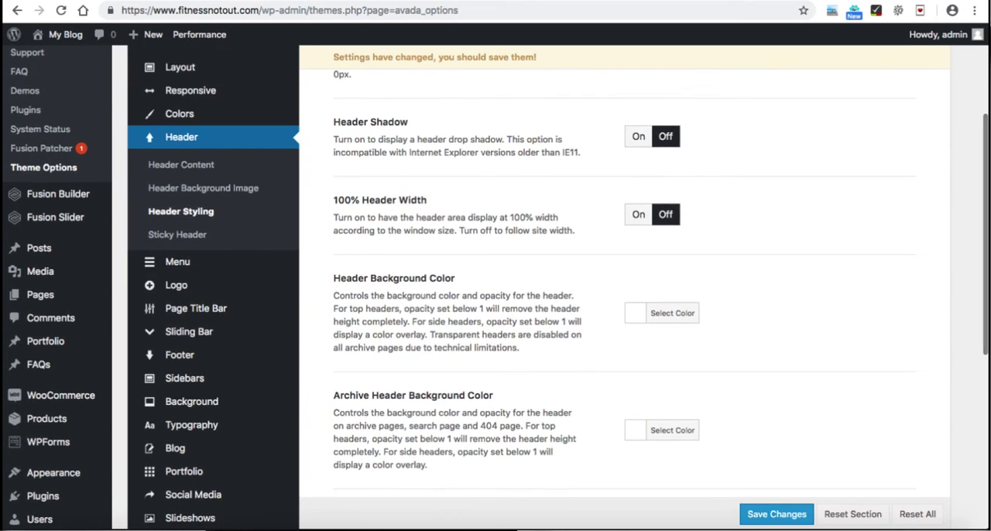
{"action": "scroll", "coordinate": [177, 217], "scroll_direction": "down", "scroll_amount": 2}
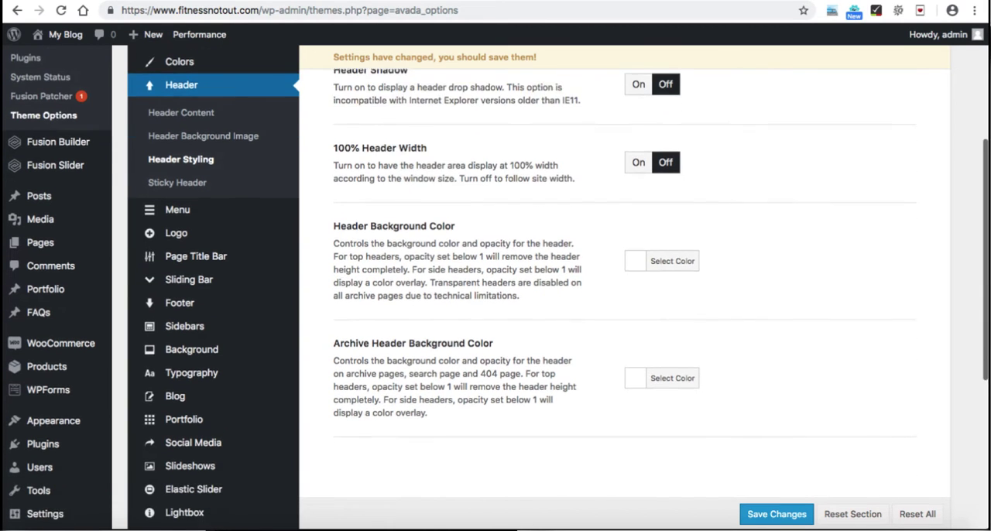
Step: Look over the theme's Logo and Page Title Bar options
{"action": "left_click", "coordinate": [177, 217]}
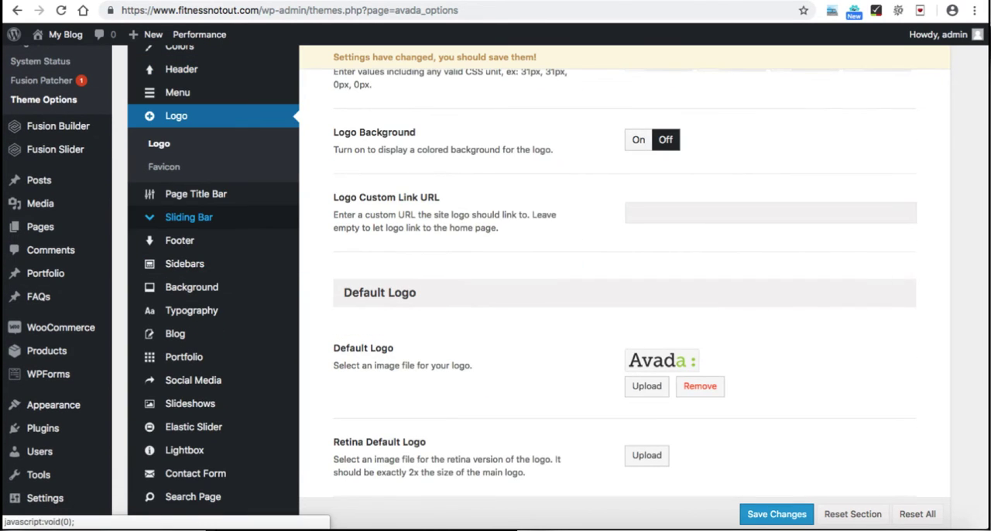
{"action": "left_click", "coordinate": [196, 193]}
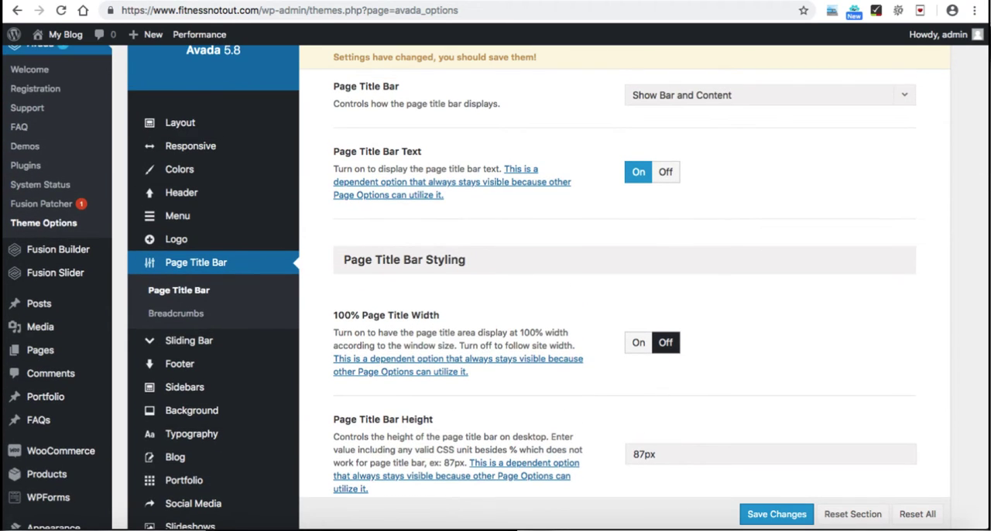
{"action": "scroll", "coordinate": [619, 286], "scroll_direction": "down", "scroll_amount": 3}
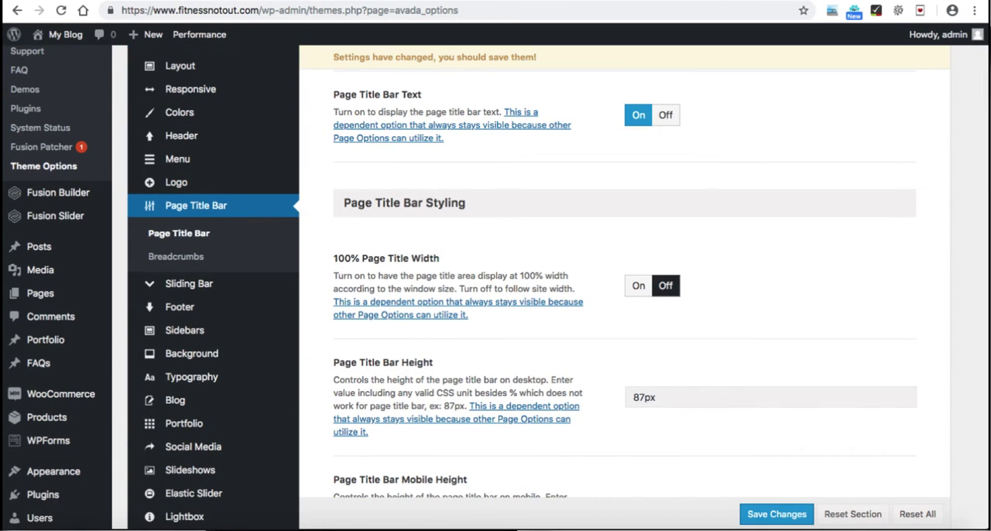
Step: Set the number of footer columns to 6 and look over the footer special effects
{"action": "left_click", "coordinate": [178, 252]}
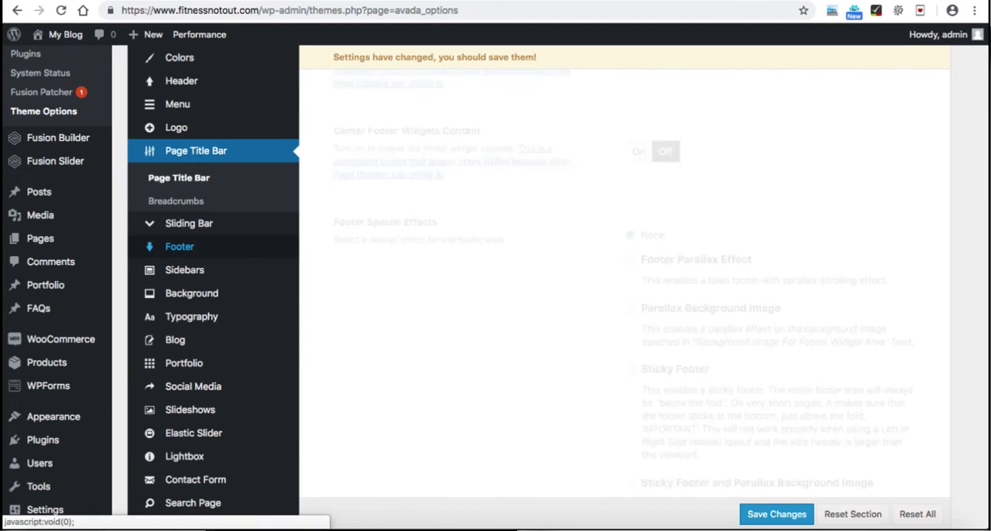
{"action": "scroll", "coordinate": [209, 250], "scroll_direction": "up", "scroll_amount": 3}
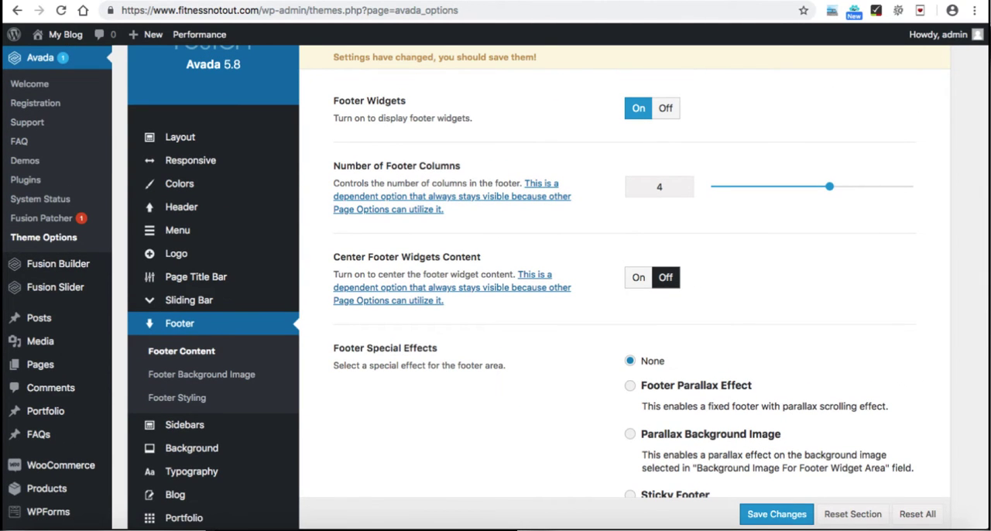
{"action": "left_click_drag", "start_coordinate": [829, 187], "coordinate": [910, 187]}
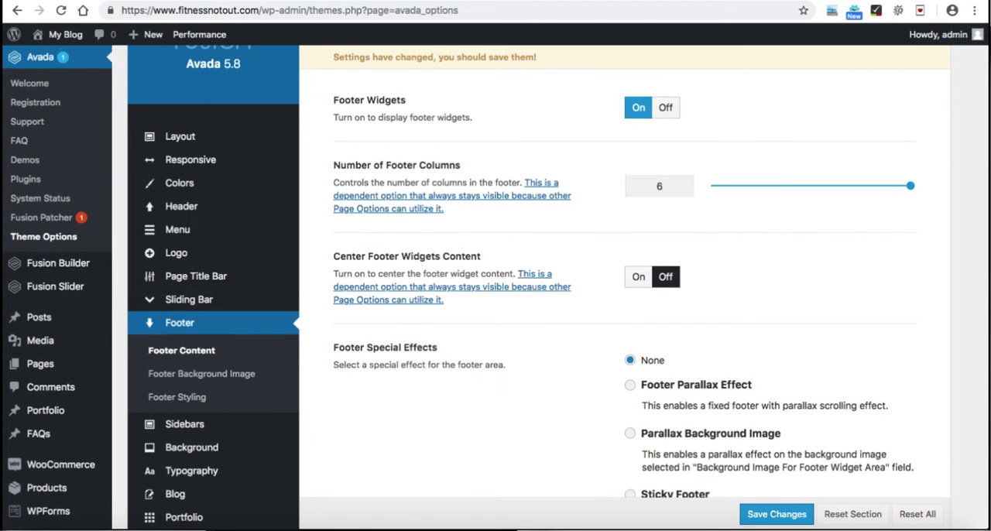
{"action": "scroll", "coordinate": [496, 287], "scroll_direction": "down", "scroll_amount": 1}
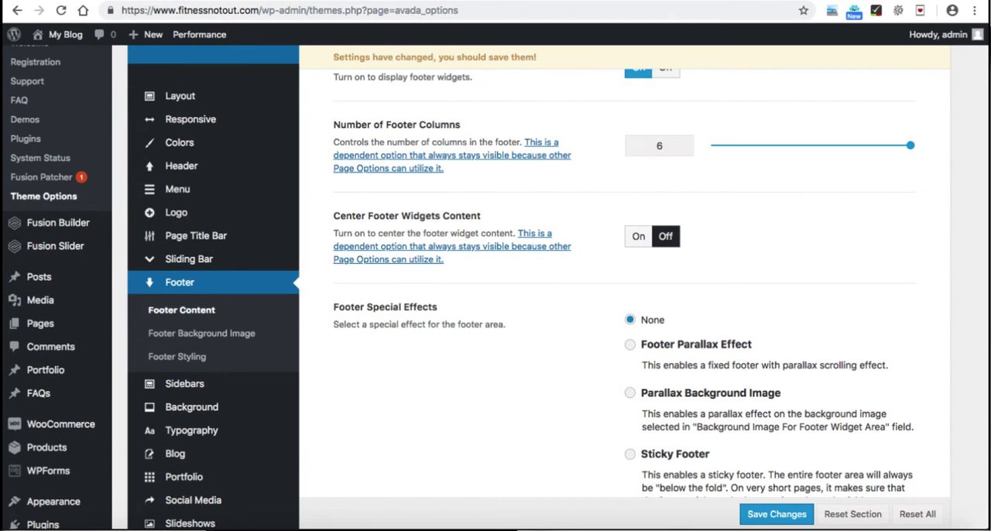
{"action": "scroll", "coordinate": [496, 287], "scroll_direction": "down", "scroll_amount": 2}
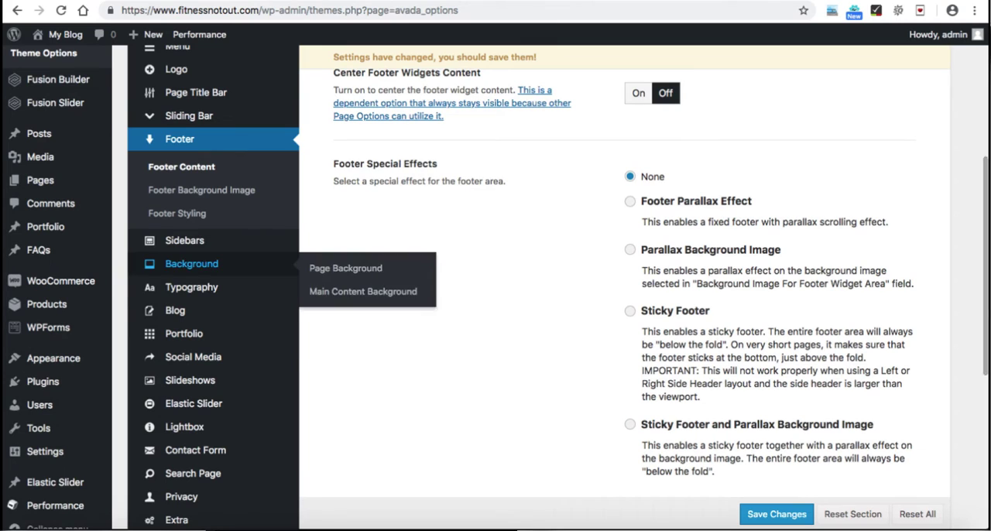
Step: Look over the theme's Body Typography options and browse the available body font families, keeping the current font
{"action": "left_click", "coordinate": [191, 287]}
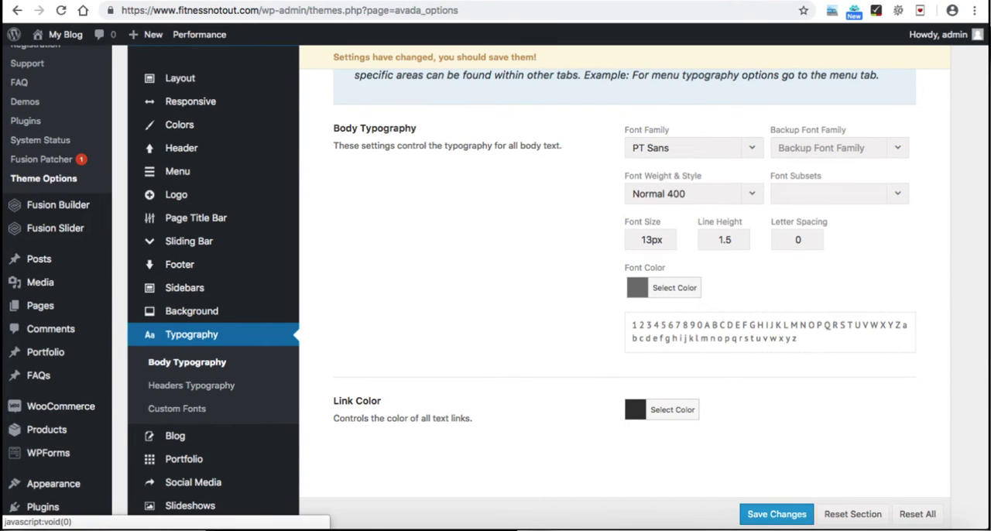
{"action": "left_click", "coordinate": [689, 147]}
{"action": "scroll", "coordinate": [693, 294], "scroll_direction": "up", "scroll_amount": 3}
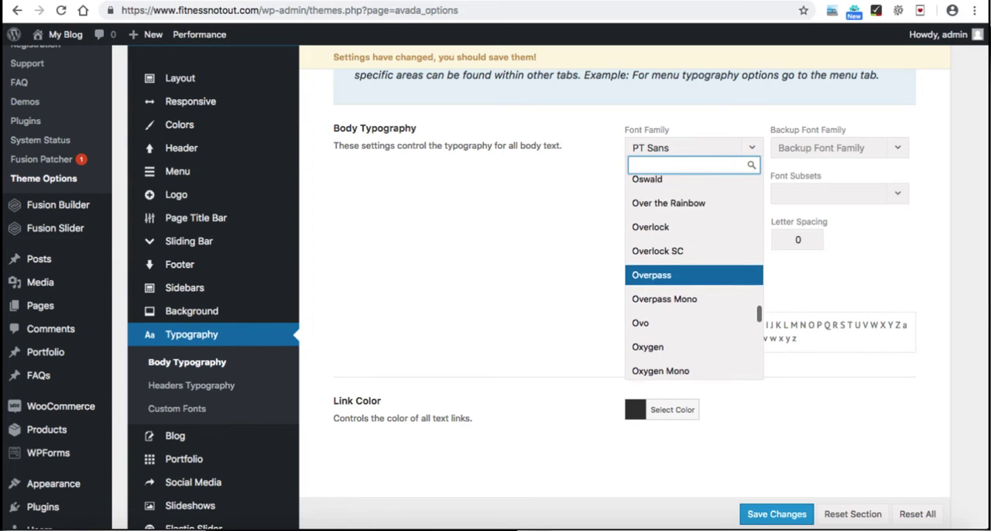
{"action": "scroll", "coordinate": [693, 294], "scroll_direction": "up", "scroll_amount": 4}
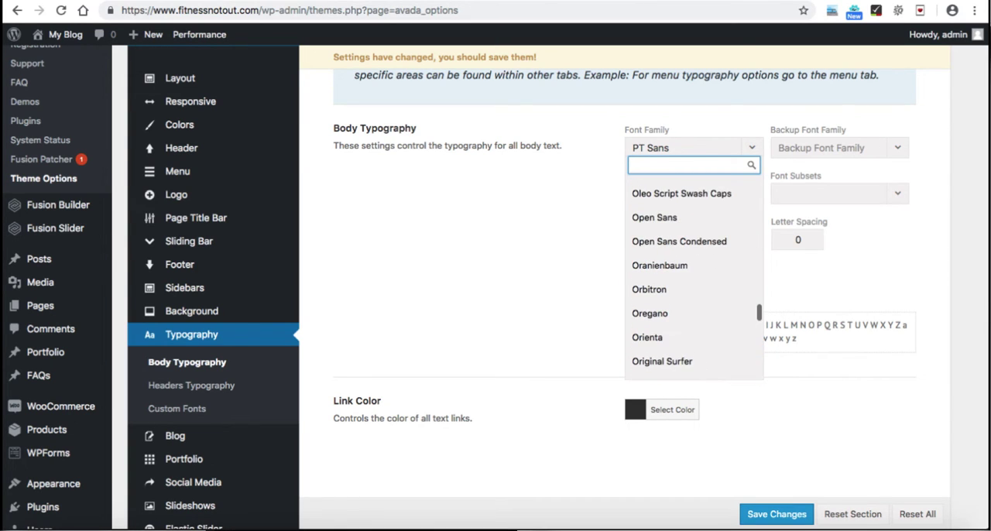
{"action": "key", "text": "Escape"}
Step: Open the theme's Custom CSS options and look over the CSS Code editor
{"action": "scroll", "coordinate": [625, 286], "scroll_direction": "down", "scroll_amount": 2}
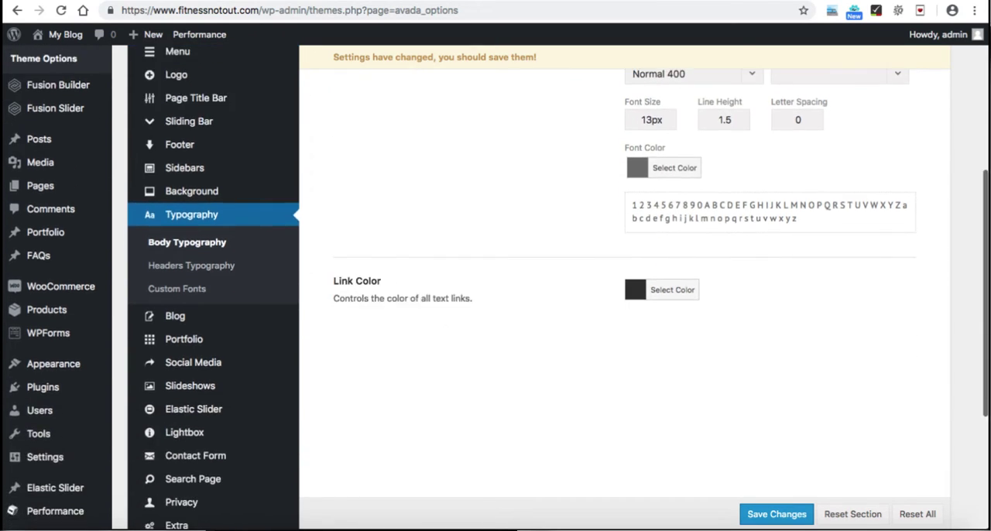
{"action": "scroll", "coordinate": [624, 287], "scroll_direction": "down", "scroll_amount": 1}
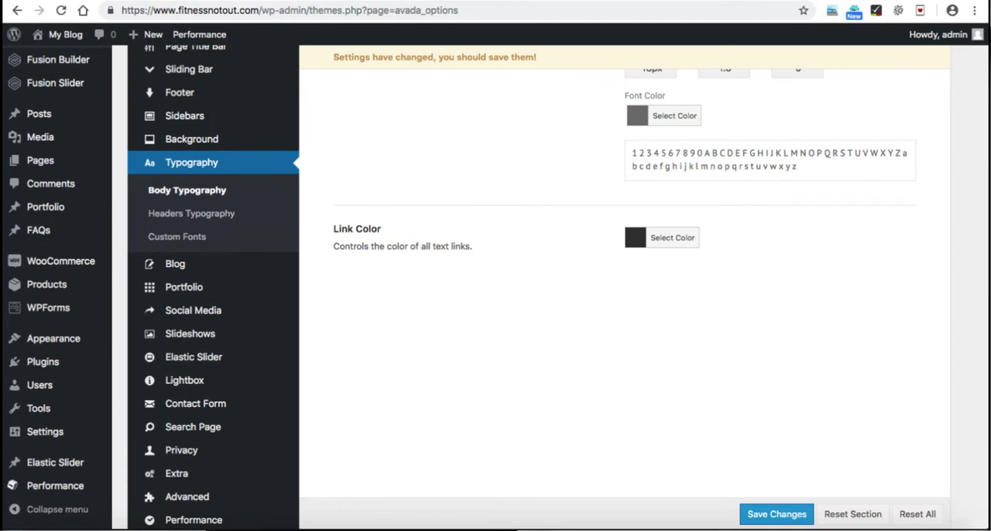
{"action": "scroll", "coordinate": [213, 418], "scroll_direction": "down", "scroll_amount": 2}
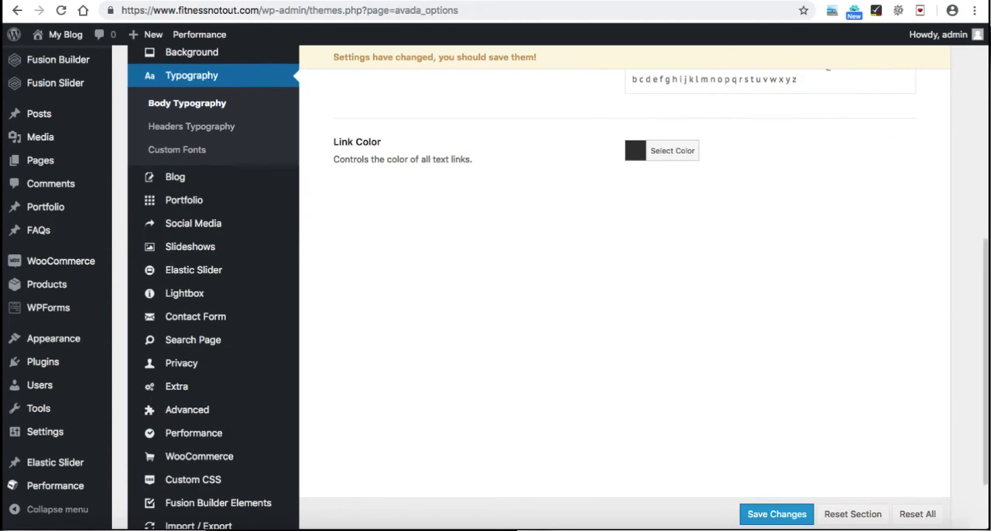
{"action": "scroll", "coordinate": [213, 418], "scroll_direction": "down", "scroll_amount": 2}
{"action": "left_click", "coordinate": [193, 426]}
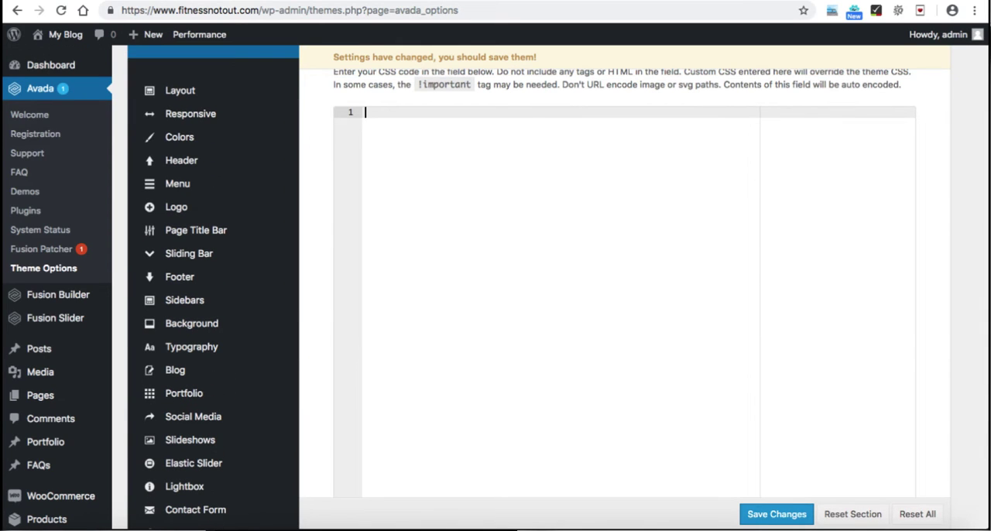
{"action": "scroll", "coordinate": [624, 294], "scroll_direction": "down", "scroll_amount": 3}
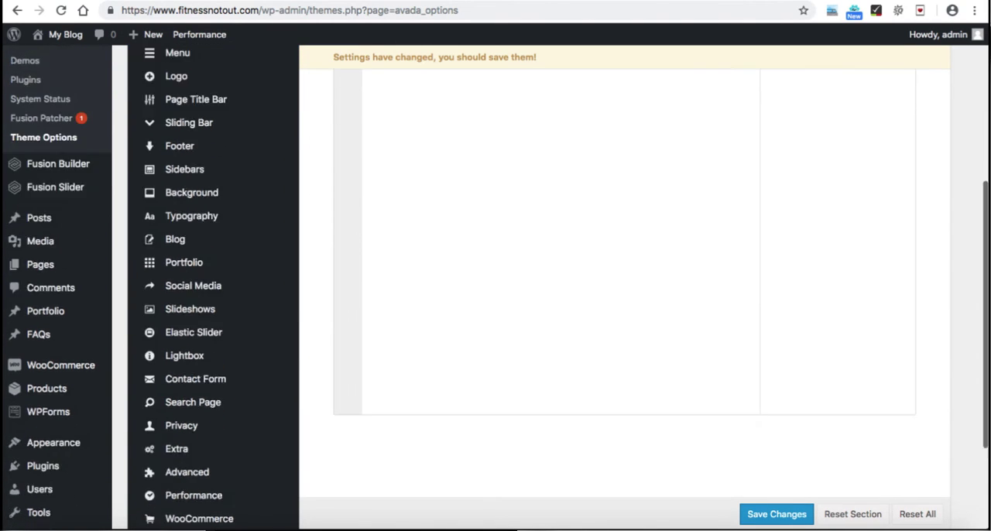
{"action": "scroll", "coordinate": [624, 294], "scroll_direction": "up", "scroll_amount": 4}
{"action": "scroll", "coordinate": [624, 294], "scroll_direction": "up", "scroll_amount": 1}
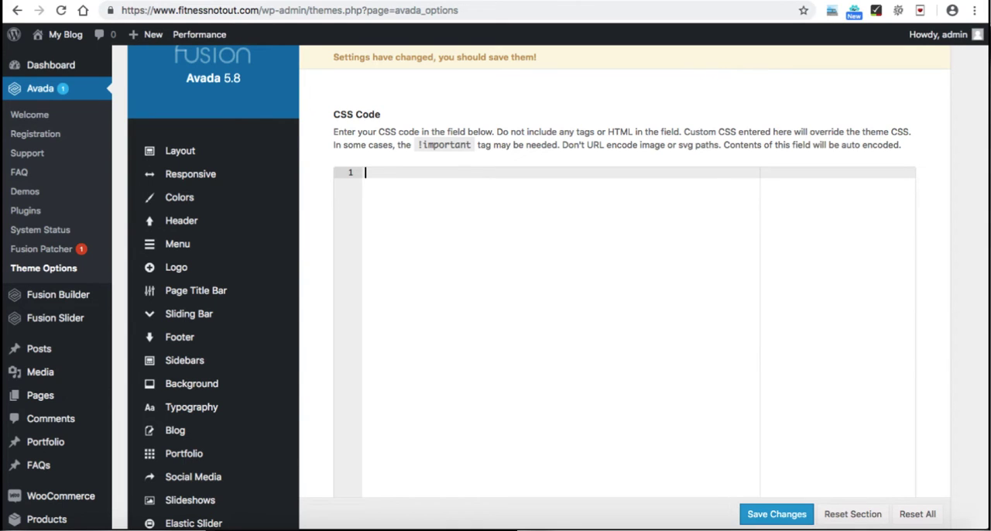
{"action": "scroll", "coordinate": [624, 310], "scroll_direction": "down", "scroll_amount": 1}
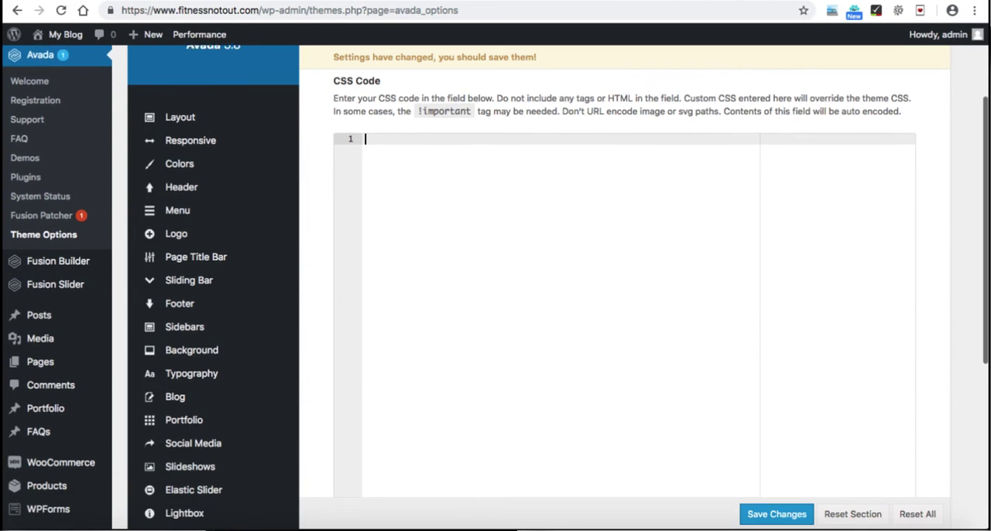
Step: Leave the theme options and look over the site's Posts list and the Media Library
{"action": "mouse_move", "coordinate": [58, 242]}
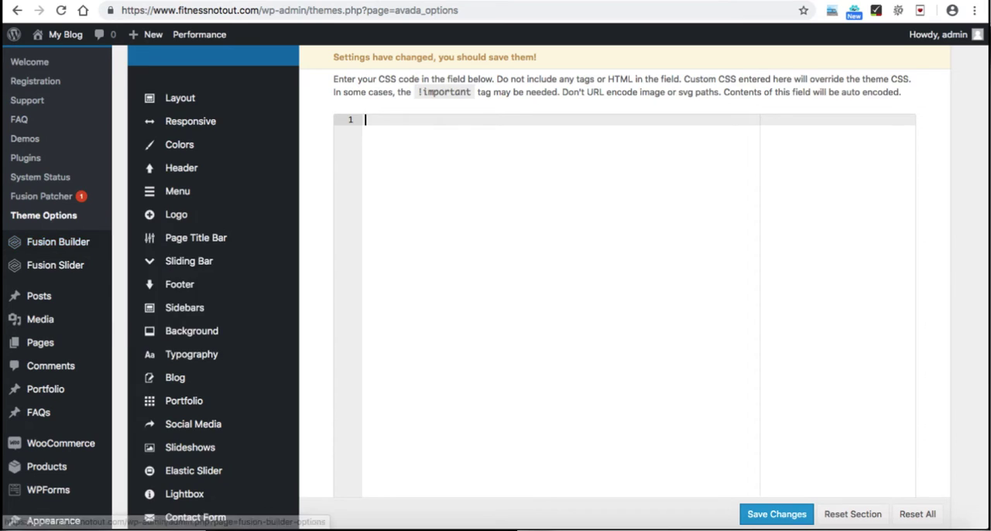
{"action": "scroll", "coordinate": [46, 240], "scroll_direction": "down", "scroll_amount": 1}
{"action": "left_click", "coordinate": [39, 239]}
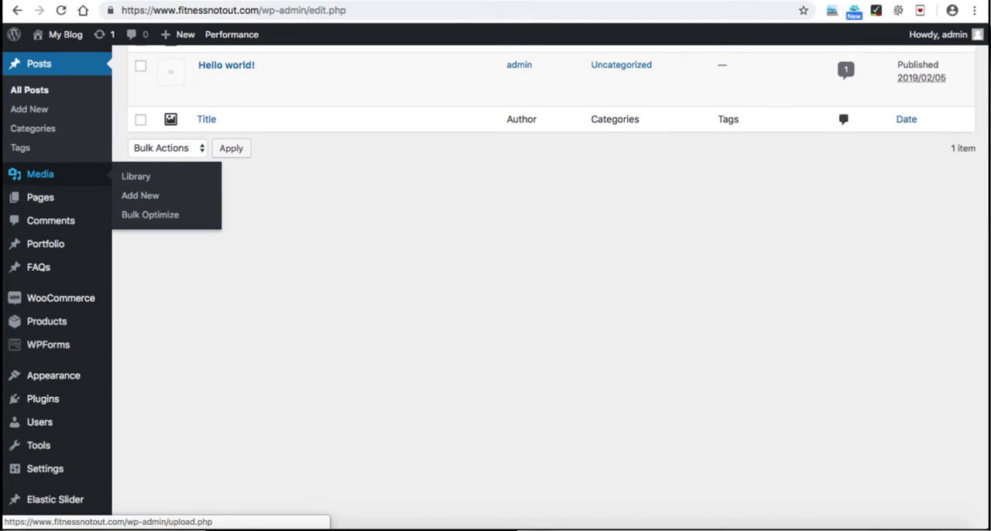
{"action": "left_click", "coordinate": [41, 173]}
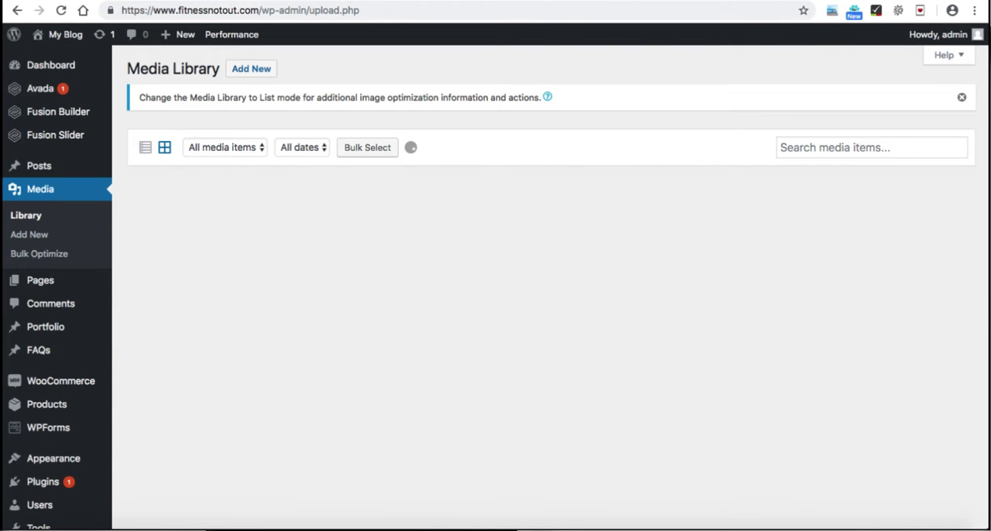
Step: Open the list of all the site's pages
{"action": "scroll", "coordinate": [495, 286], "scroll_direction": "down", "scroll_amount": 1}
{"action": "mouse_move", "coordinate": [40, 229]}
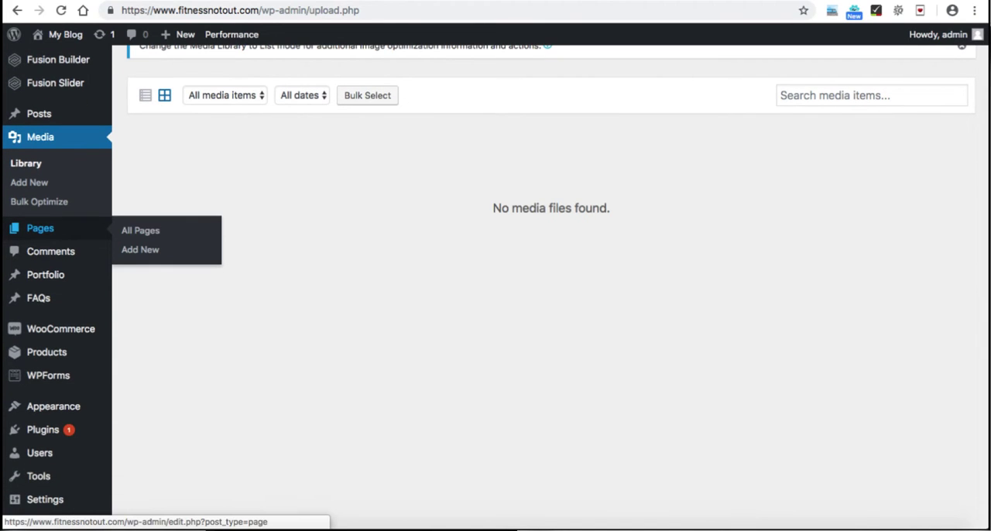
{"action": "left_click", "coordinate": [40, 228]}
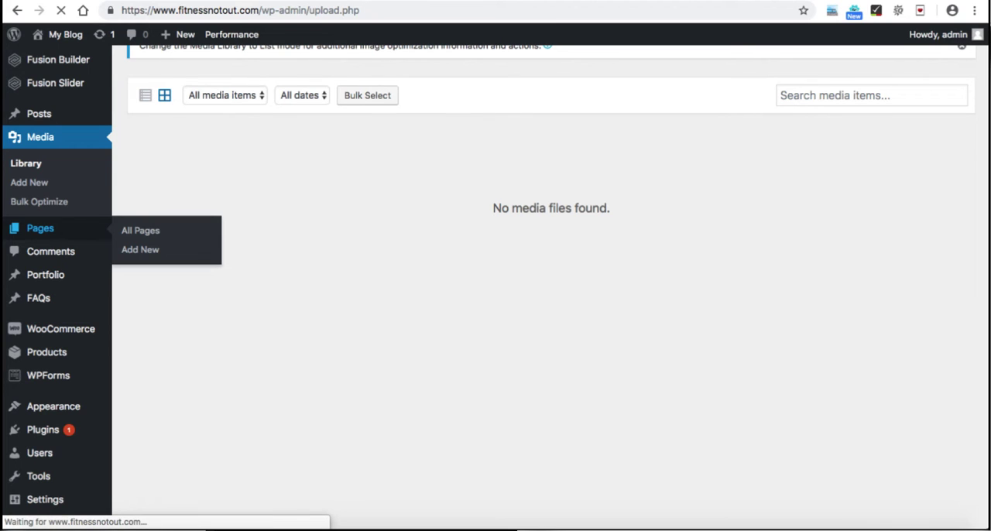
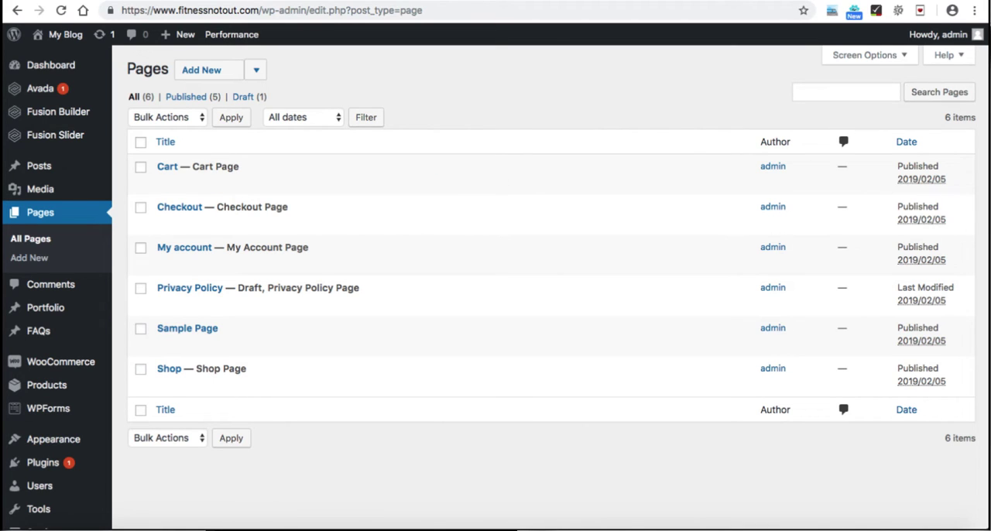
Step: Look over the dashboard's FAQs, WooCommerce and Products sections and open the form for adding a new product
{"action": "scroll", "coordinate": [496, 280], "scroll_direction": "down", "scroll_amount": 2}
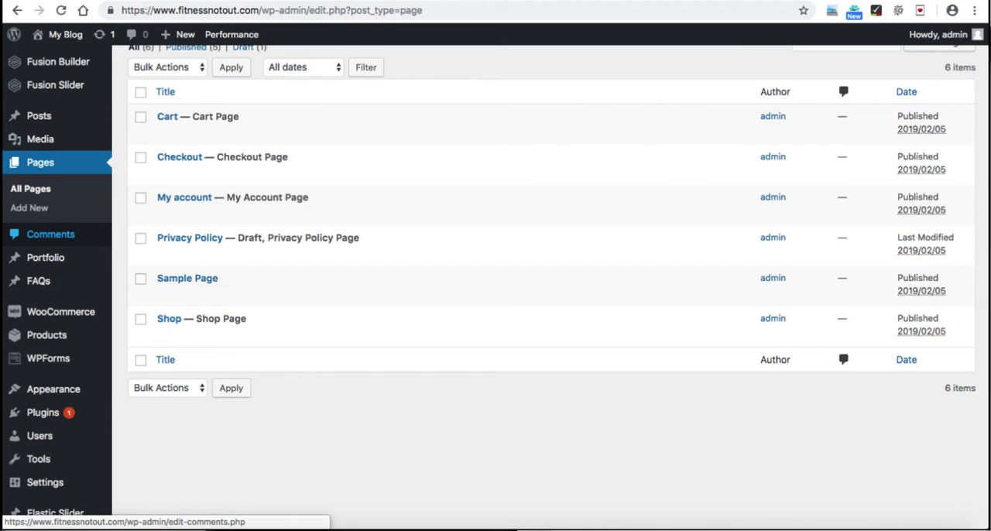
{"action": "scroll", "coordinate": [47, 232], "scroll_direction": "down", "scroll_amount": 2}
{"action": "mouse_move", "coordinate": [39, 230]}
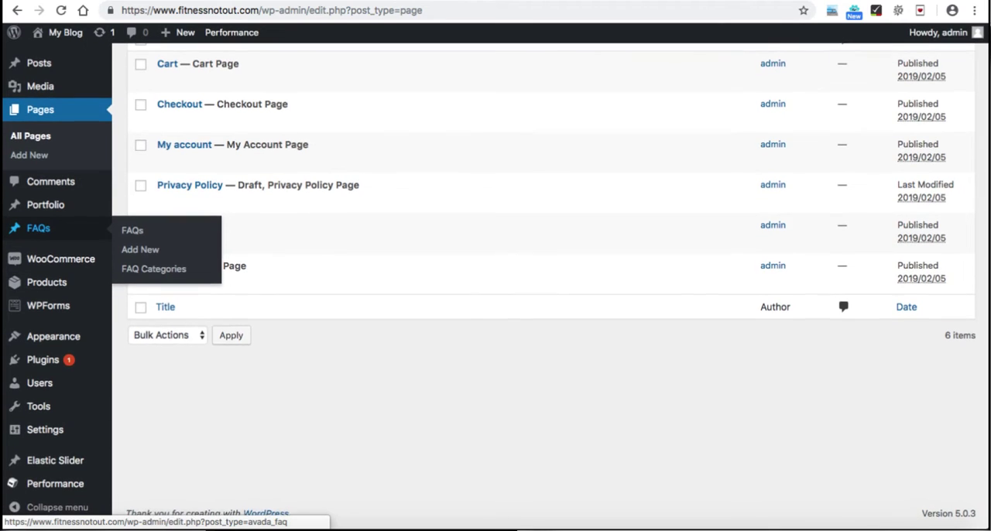
{"action": "mouse_move", "coordinate": [61, 261]}
{"action": "mouse_move", "coordinate": [47, 284]}
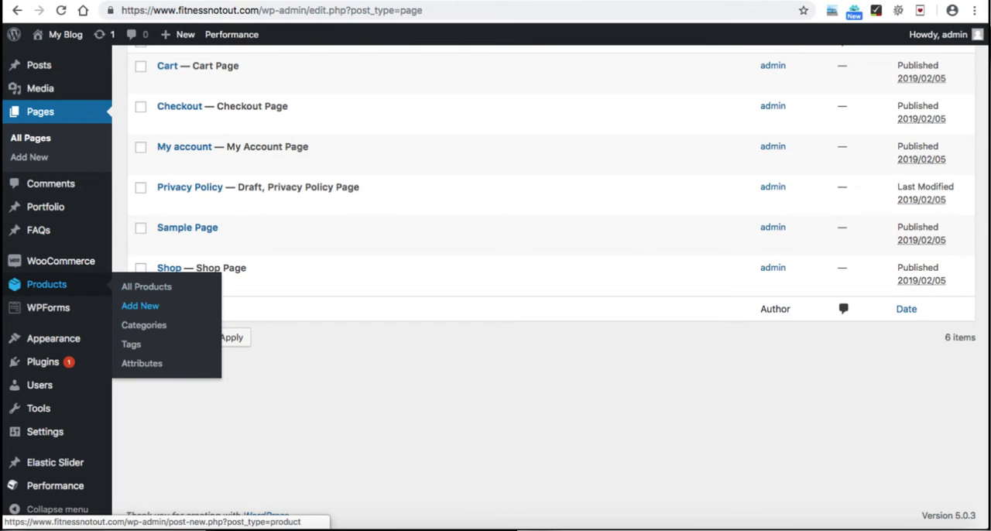
{"action": "left_click", "coordinate": [140, 306]}
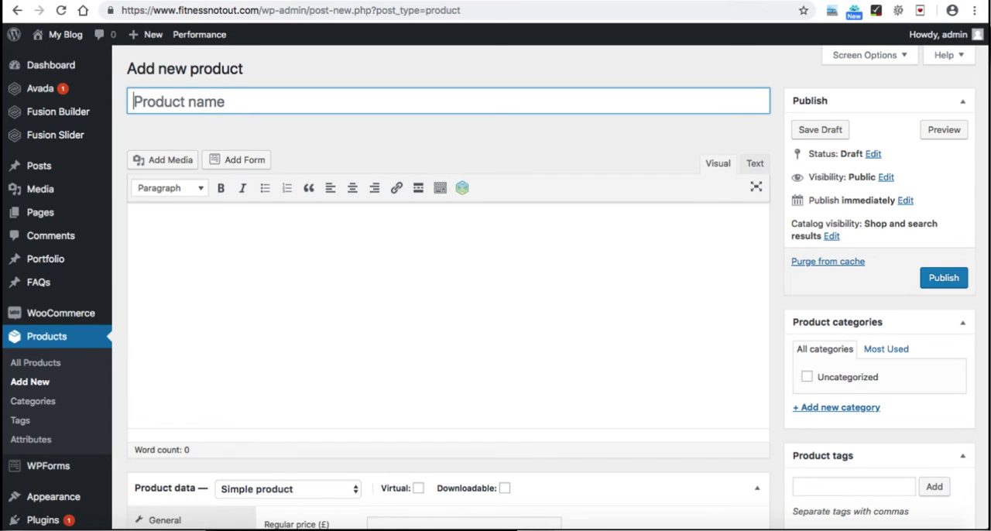
Step: Enter the sample text "lsdifajF" in the product description's Visual editor and show the additional formatting tools
{"action": "left_click", "coordinate": [755, 163]}
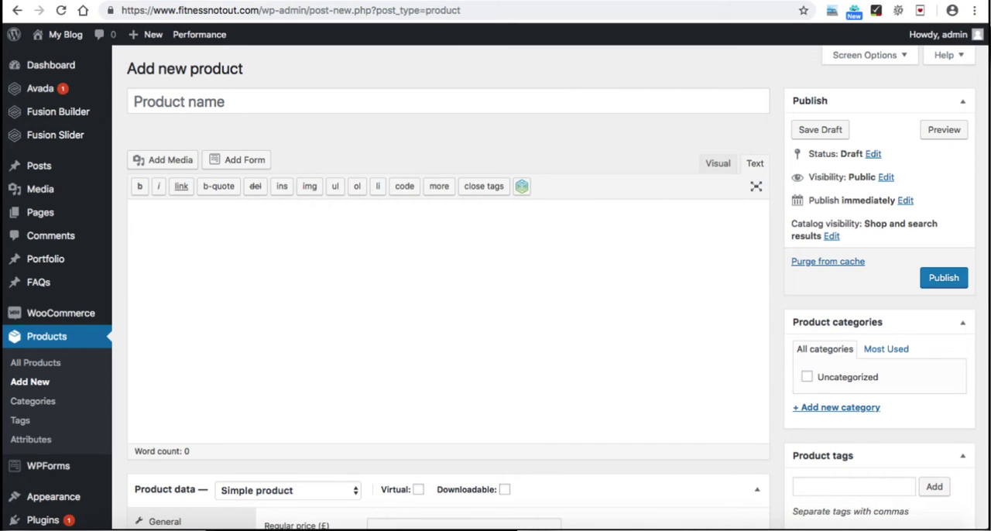
{"action": "left_click", "coordinate": [718, 163]}
{"action": "type", "text": "lsdifajF"}
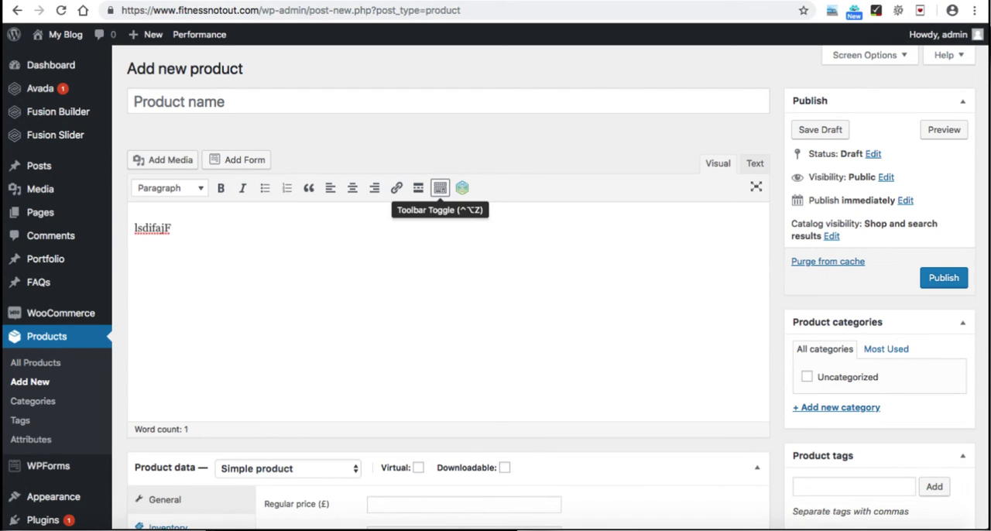
{"action": "left_click", "coordinate": [440, 189]}
Step: Look at the text color tool for the sample description text, and clear that text from the editor
{"action": "double_click", "coordinate": [152, 251]}
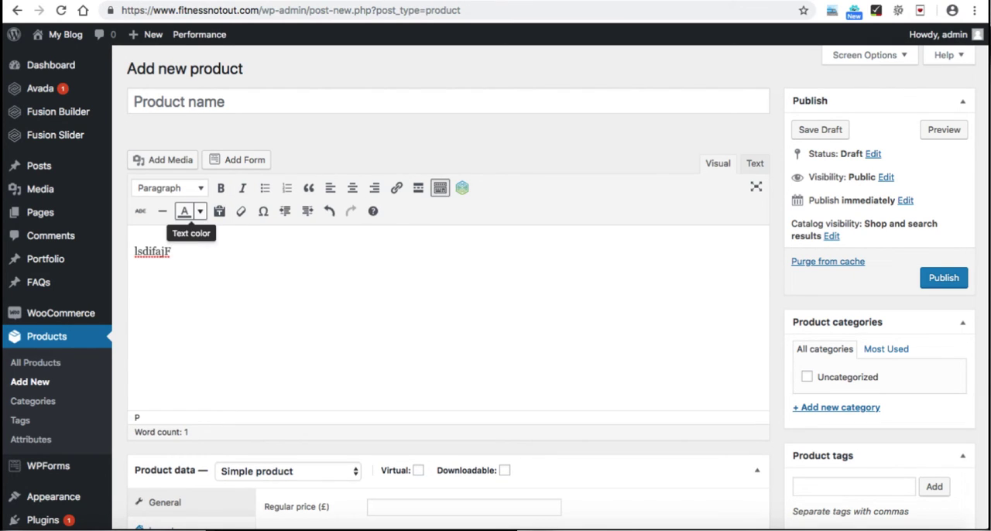
{"action": "left_click", "coordinate": [199, 211]}
{"action": "left_click", "coordinate": [199, 211]}
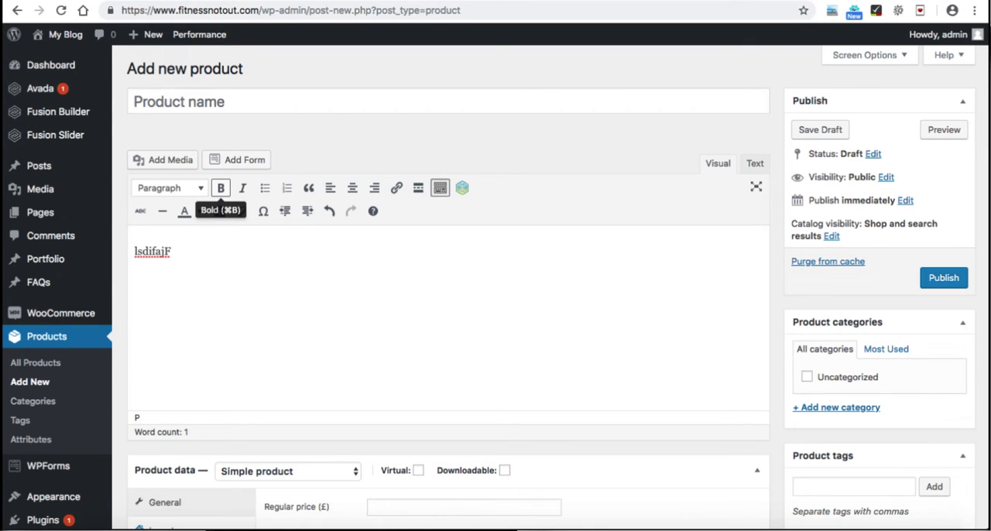
{"action": "left_click", "coordinate": [172, 251]}
{"action": "key", "text": "ctrl+a"}
{"action": "key", "text": "BackSpace"}
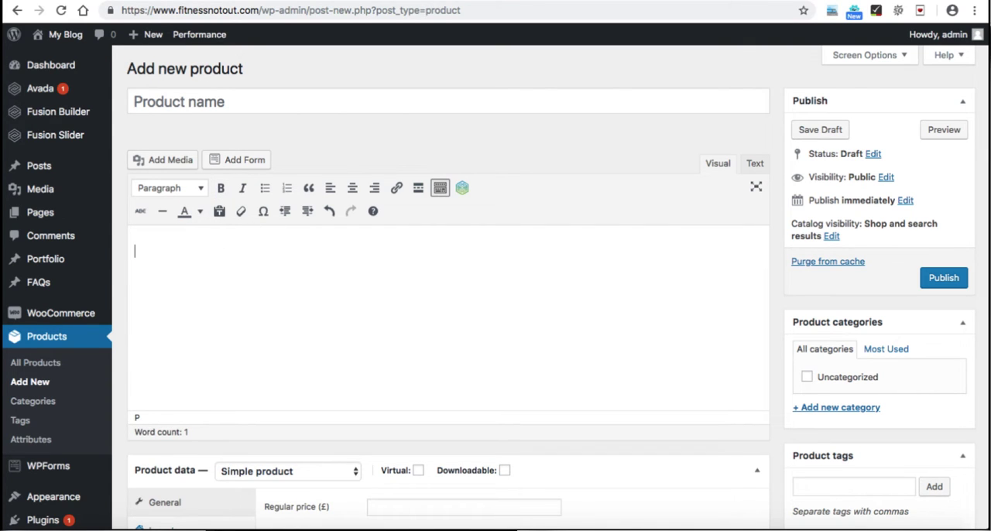
Step: Look over the product form's regular and sale price fields, short description editor and Fusion Page Options
{"action": "scroll", "coordinate": [496, 287], "scroll_direction": "down", "scroll_amount": 2}
{"action": "scroll", "coordinate": [449, 287], "scroll_direction": "down", "scroll_amount": 3}
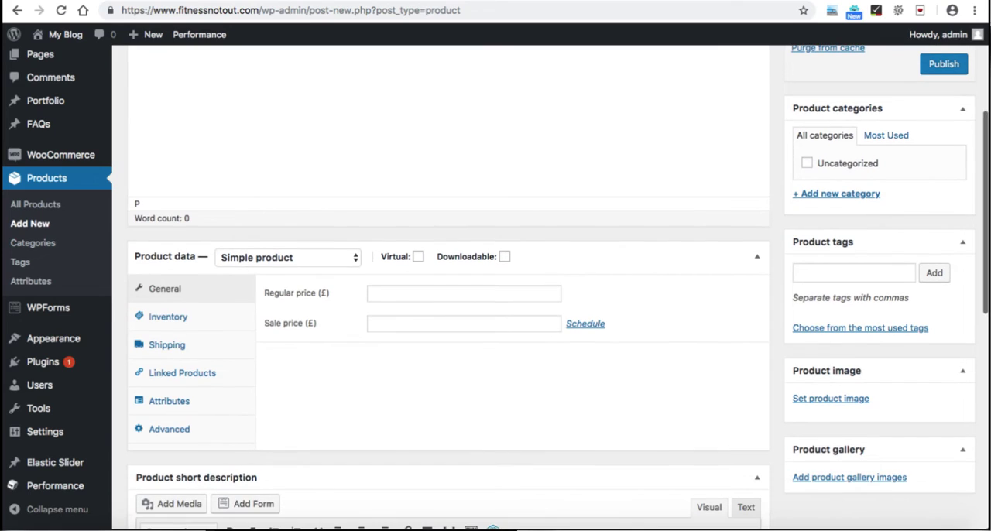
{"action": "left_click", "coordinate": [464, 294]}
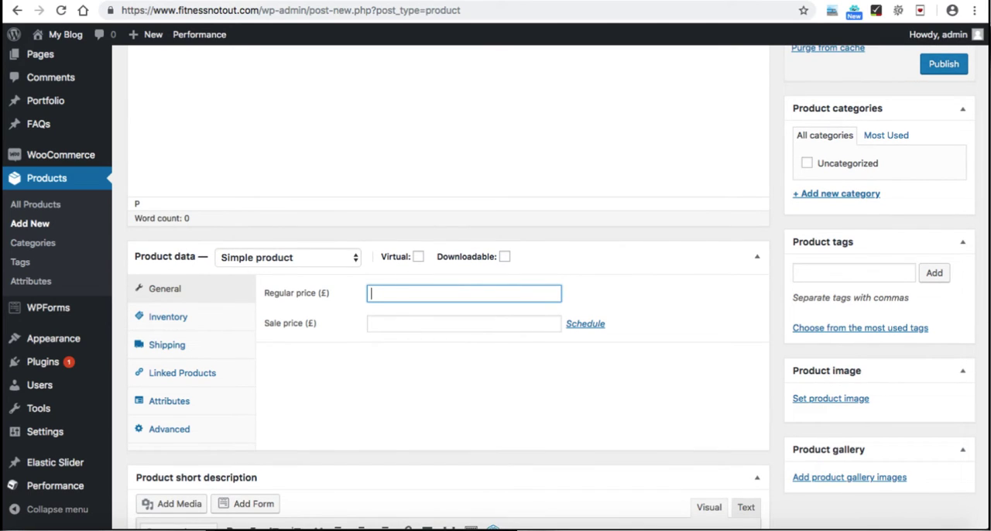
{"action": "left_click", "coordinate": [464, 324]}
{"action": "left_click", "coordinate": [464, 294]}
{"action": "scroll", "coordinate": [449, 286], "scroll_direction": "down", "scroll_amount": 3}
{"action": "scroll", "coordinate": [449, 287], "scroll_direction": "down", "scroll_amount": 2}
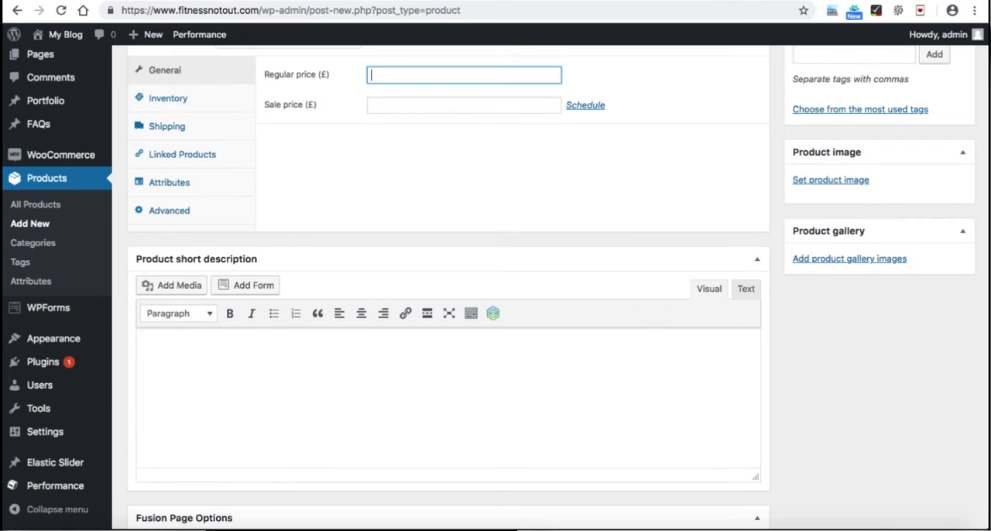
{"action": "scroll", "coordinate": [449, 287], "scroll_direction": "down", "scroll_amount": 3}
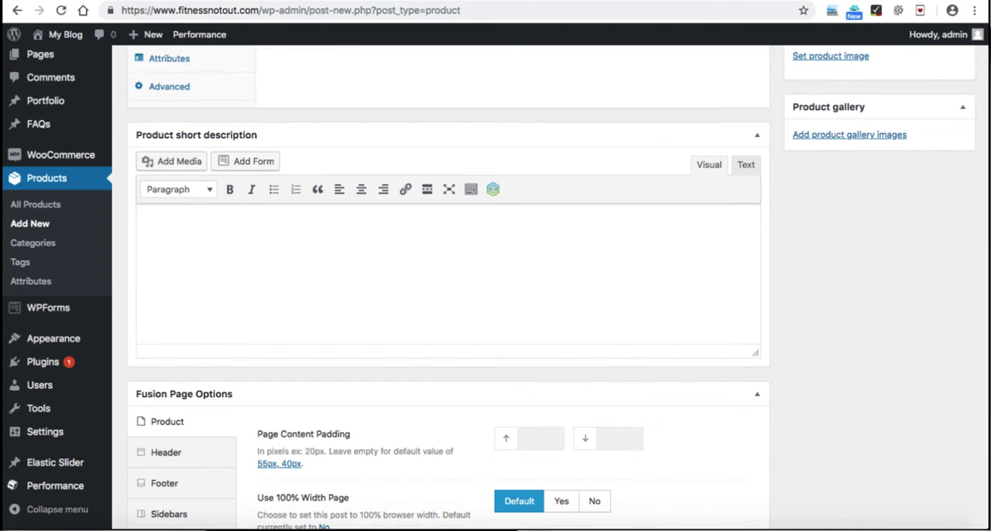
Step: Look over the new product's image, gallery, tags, categories and publishing settings
{"action": "scroll", "coordinate": [449, 286], "scroll_direction": "up", "scroll_amount": 5}
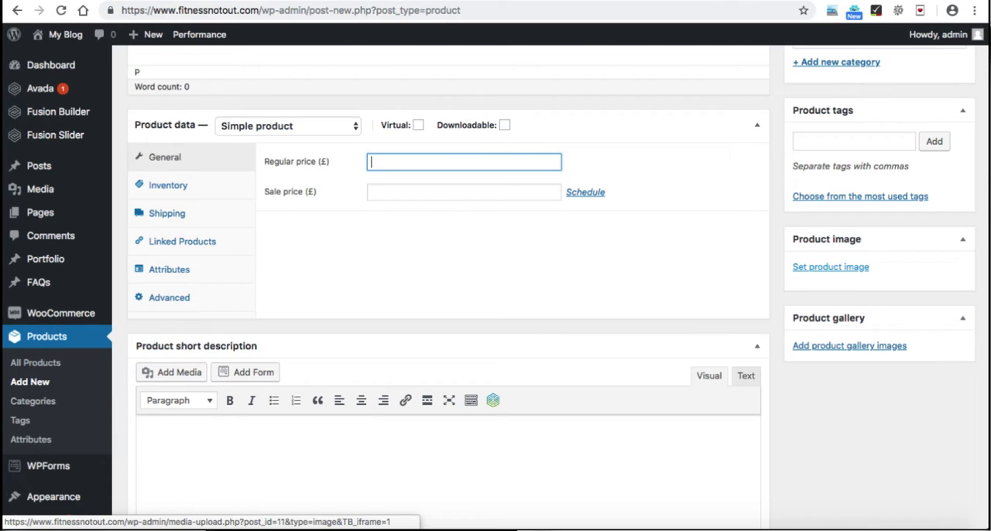
{"action": "scroll", "coordinate": [558, 271], "scroll_direction": "up", "scroll_amount": 2}
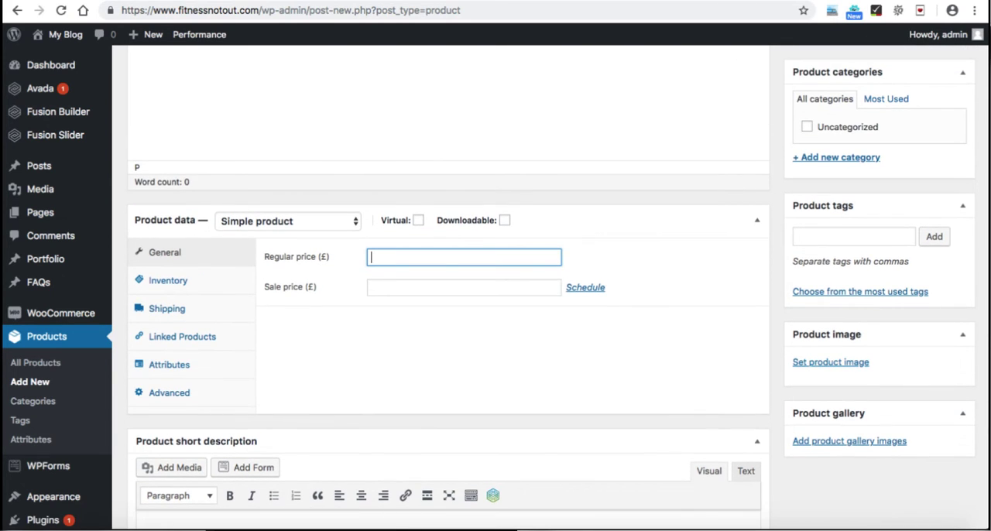
{"action": "left_click", "coordinate": [854, 236]}
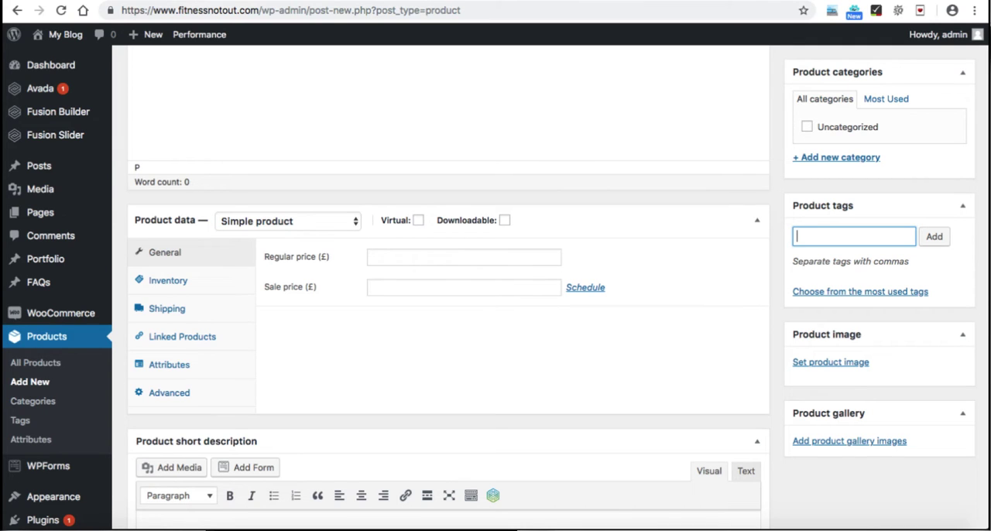
{"action": "scroll", "coordinate": [449, 287], "scroll_direction": "up", "scroll_amount": 3}
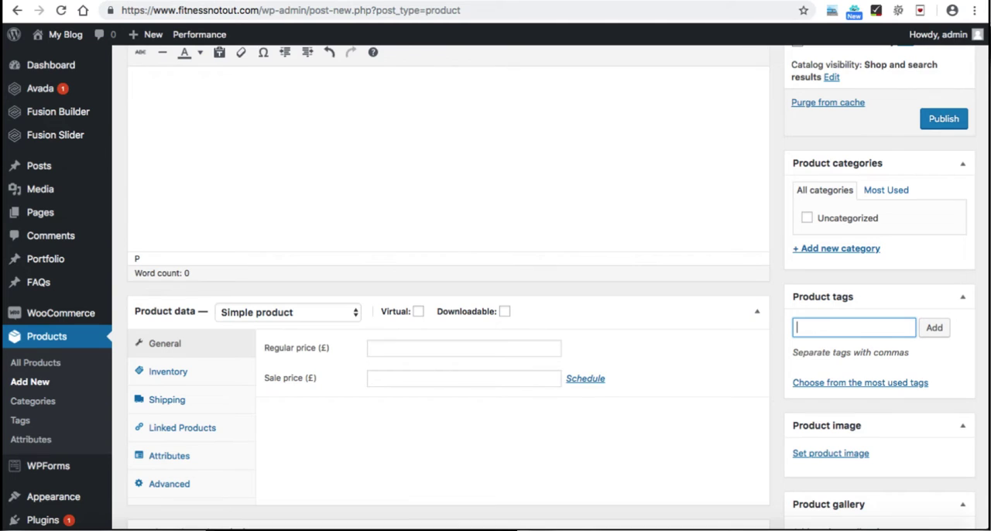
{"action": "scroll", "coordinate": [496, 286], "scroll_direction": "up", "scroll_amount": 3}
{"action": "scroll", "coordinate": [496, 286], "scroll_direction": "up", "scroll_amount": 1}
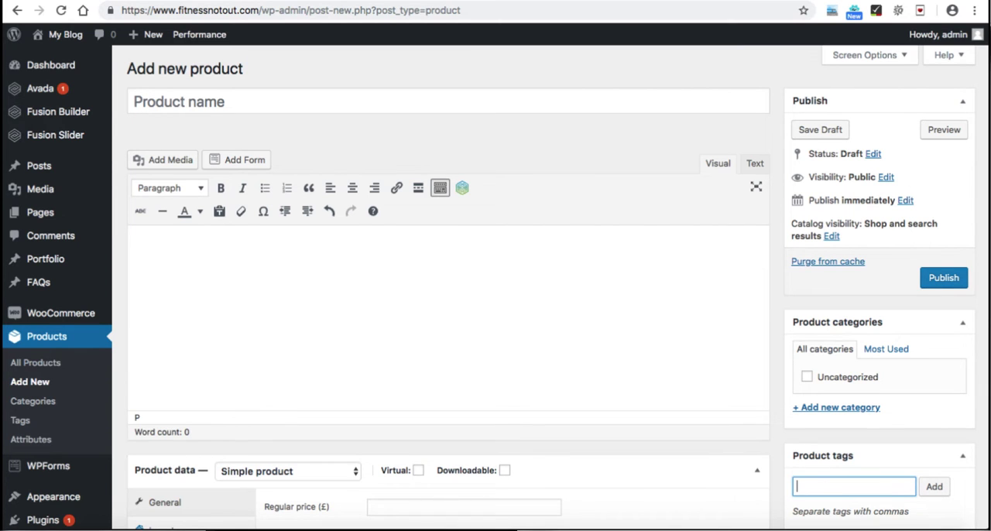
Step: Look over what the dashboard's WPForms, Appearance, Plugins, Users and Settings sections offer
{"action": "scroll", "coordinate": [495, 279], "scroll_direction": "down", "scroll_amount": 4}
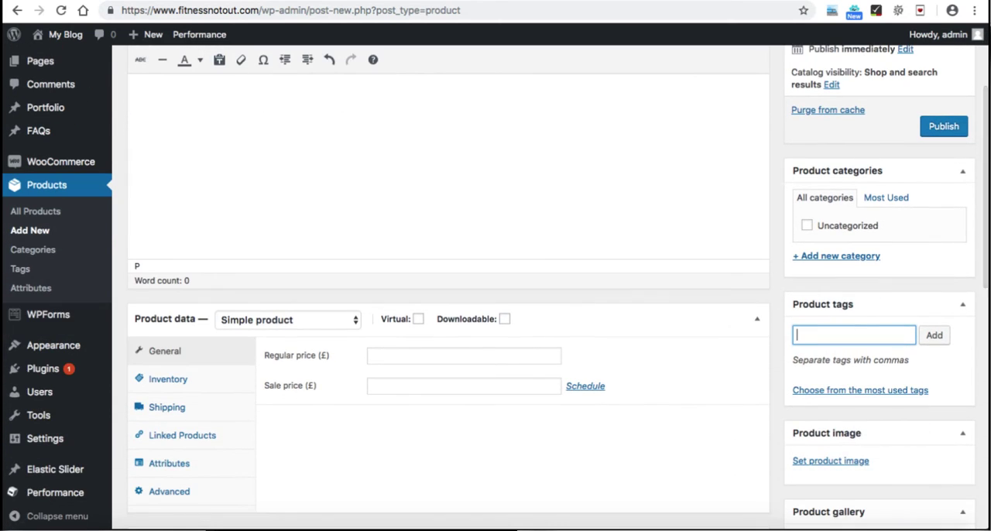
{"action": "mouse_move", "coordinate": [48, 314]}
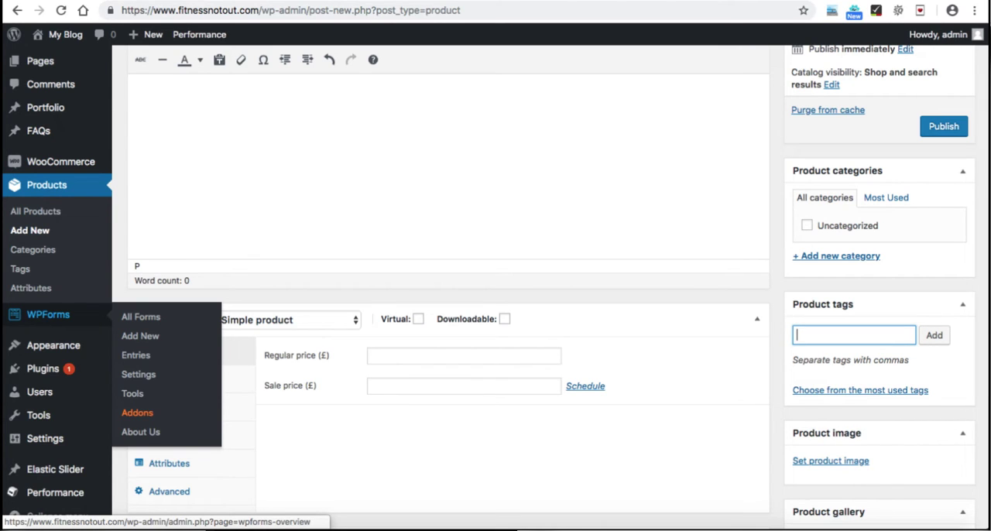
{"action": "scroll", "coordinate": [48, 314], "scroll_direction": "down", "scroll_amount": 2}
{"action": "mouse_move", "coordinate": [54, 338]}
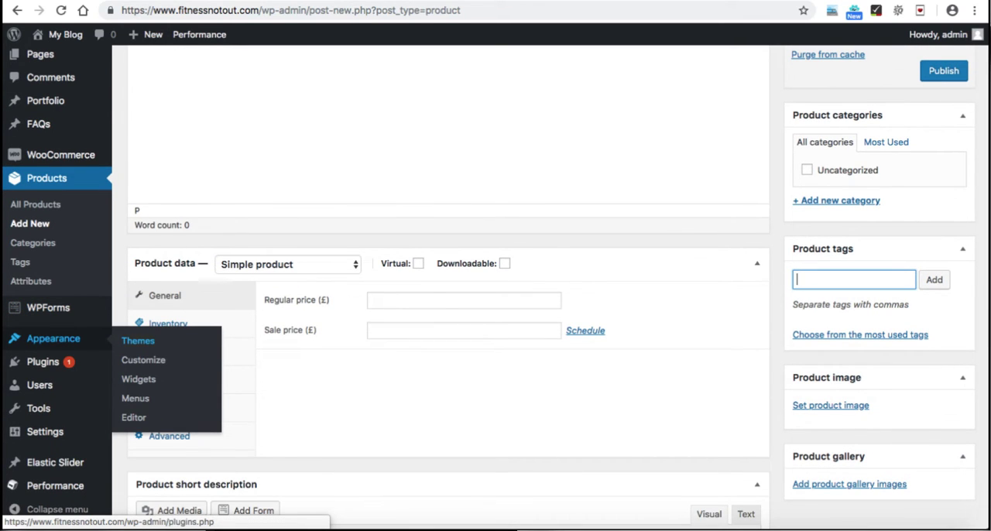
{"action": "mouse_move", "coordinate": [42, 362]}
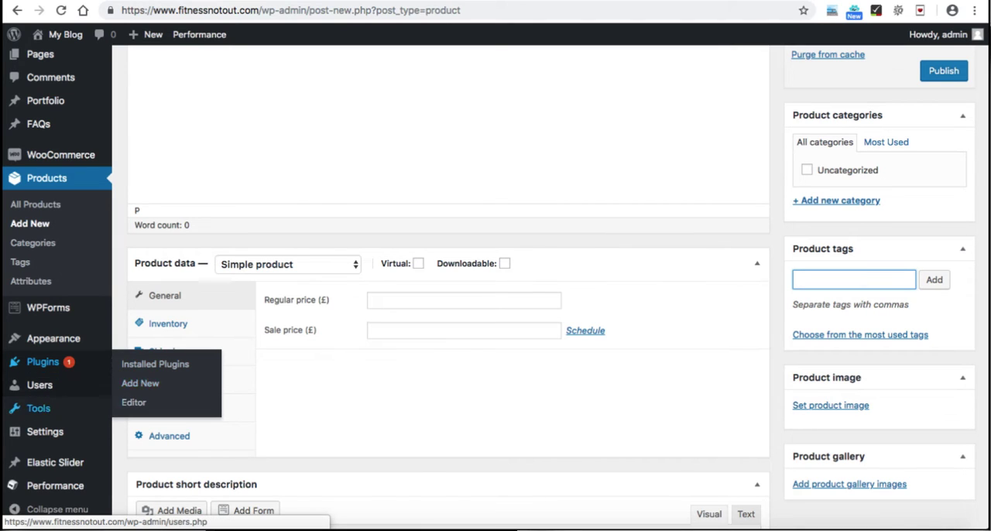
{"action": "mouse_move", "coordinate": [39, 385]}
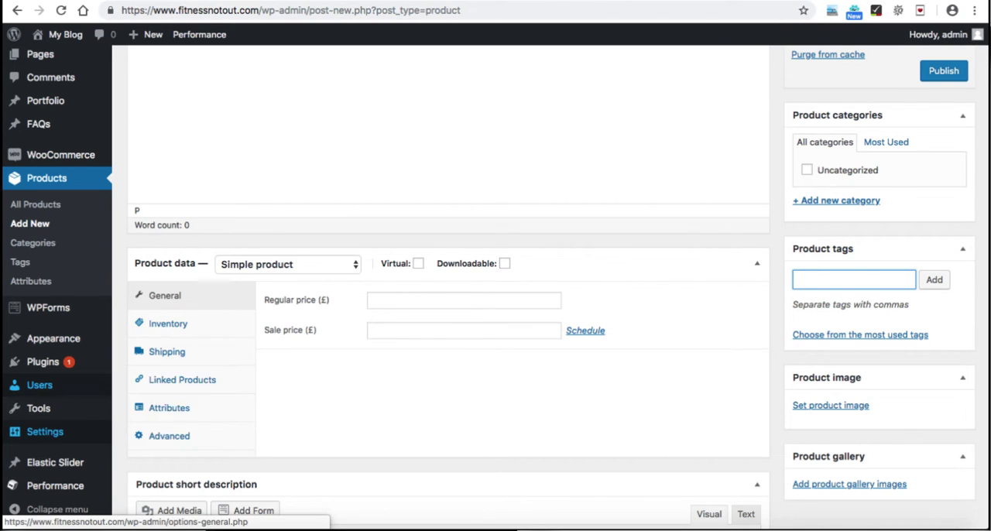
{"action": "mouse_move", "coordinate": [45, 431]}
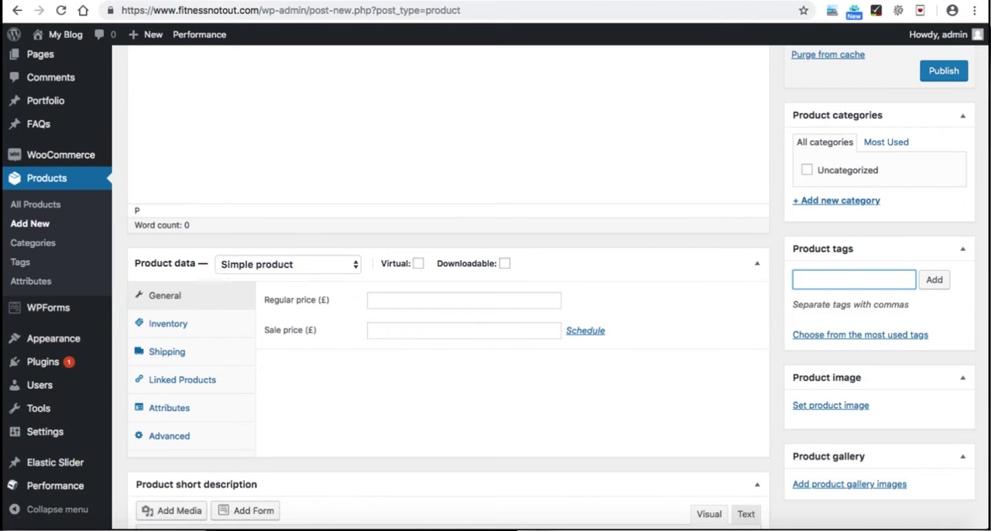
Step: Switch to the Google Forms checklist and mark "Introduction to WordPress Dashboard" as done
{"action": "scroll", "coordinate": [449, 286], "scroll_direction": "up", "scroll_amount": 5}
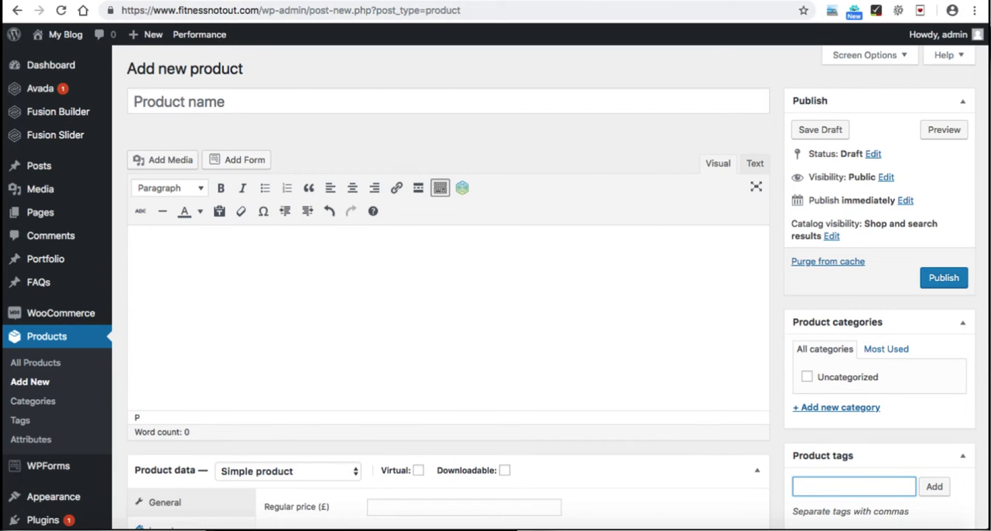
{"action": "key", "text": "ctrl+Tab"}
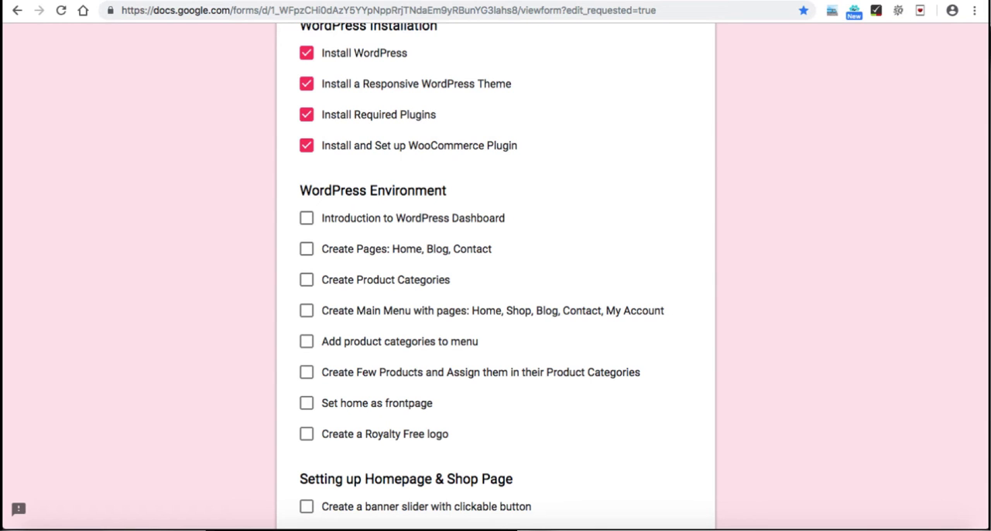
{"action": "left_click", "coordinate": [307, 219]}
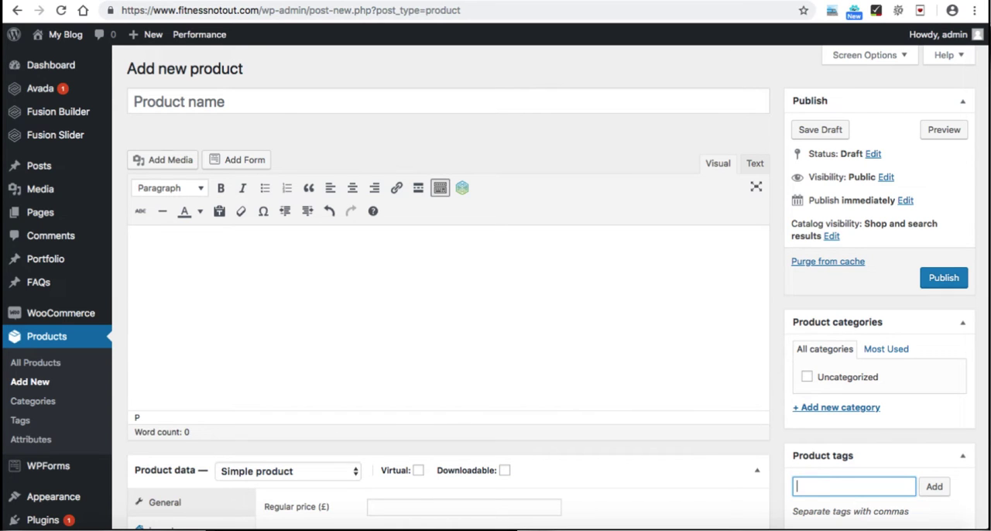
Step: Back in WordPress, create and publish new pages titled Home, Blog and Contact
{"action": "mouse_move", "coordinate": [40, 212]}
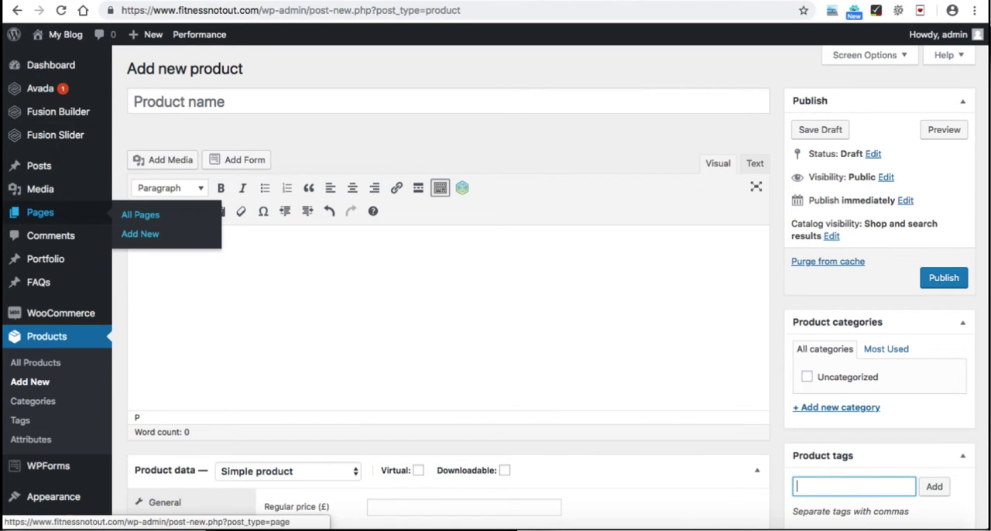
{"action": "left_click", "coordinate": [140, 234]}
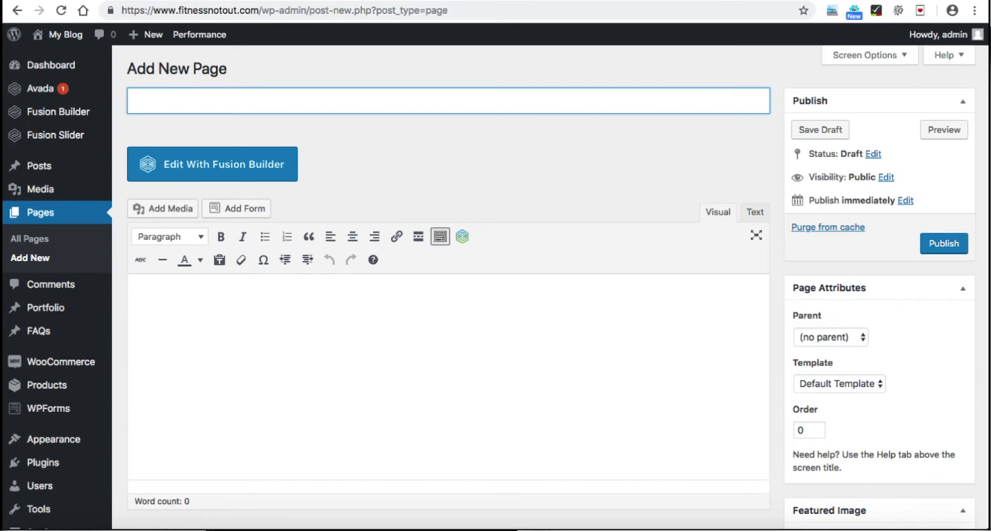
{"action": "type", "text": "Home"}
{"action": "key", "text": "Tab"}
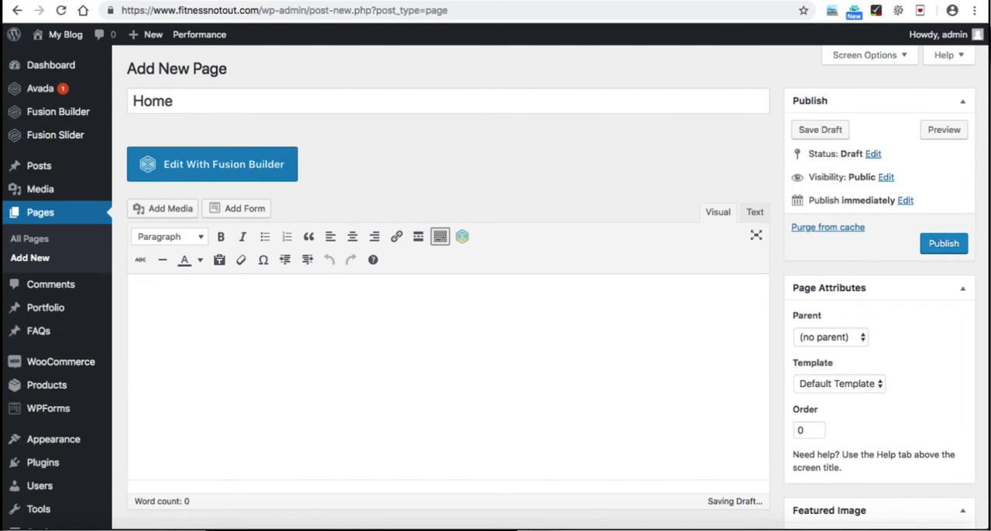
{"action": "left_click", "coordinate": [944, 244]}
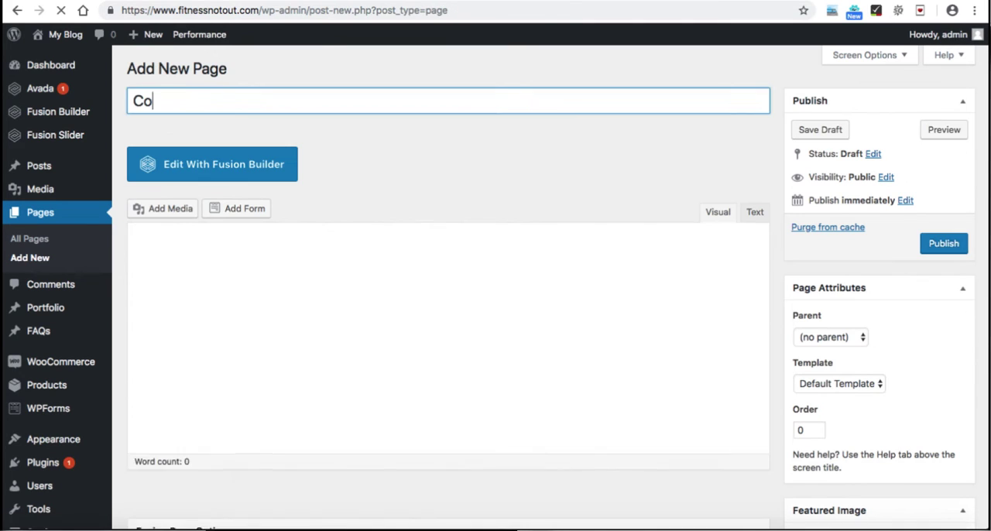
{"action": "type", "text": "ntact"}
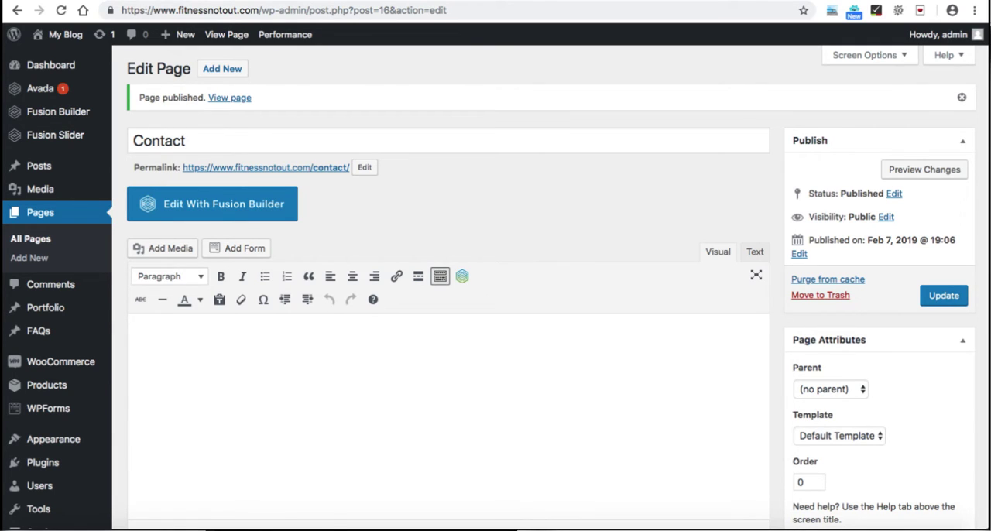
Step: Open the list of all pages and look over its entries
{"action": "left_click", "coordinate": [30, 240]}
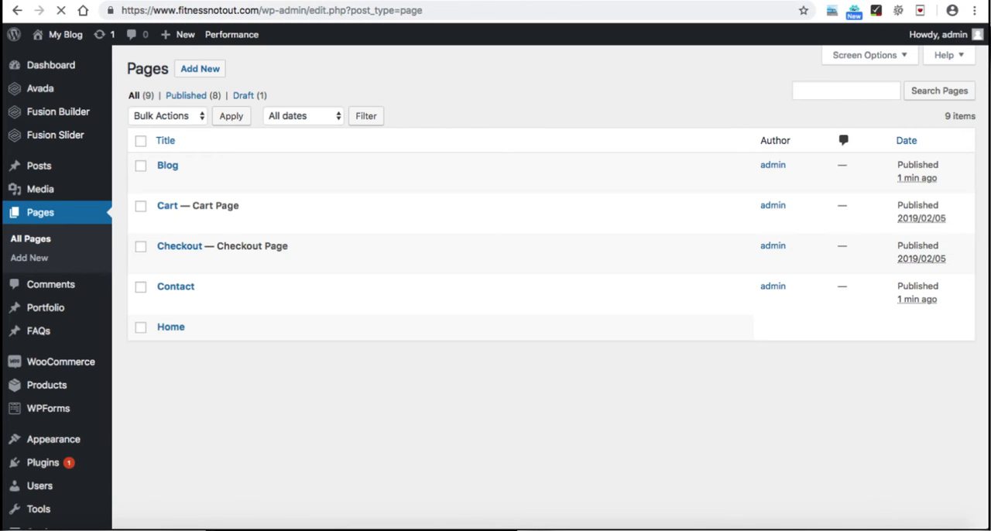
{"action": "scroll", "coordinate": [288, 224], "scroll_direction": "down", "scroll_amount": 1}
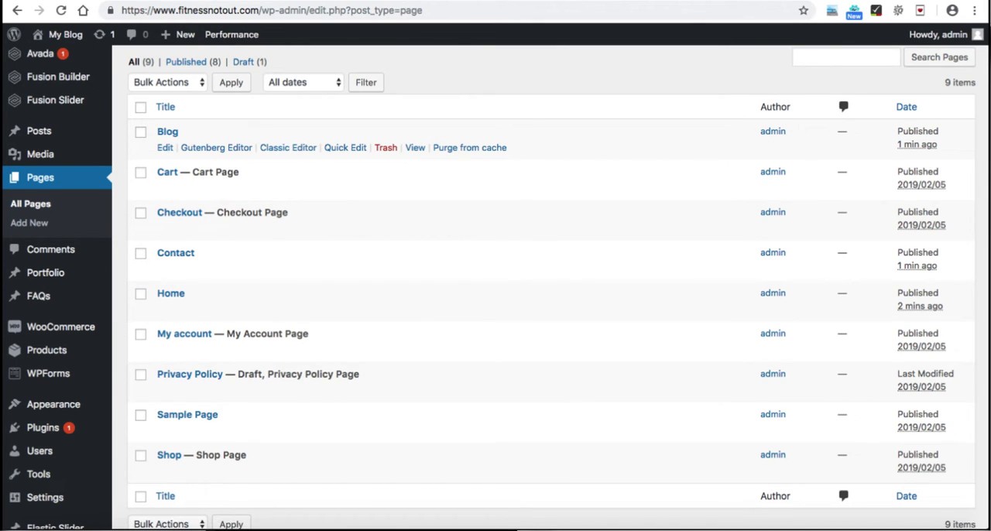
{"action": "mouse_move", "coordinate": [62, 34]}
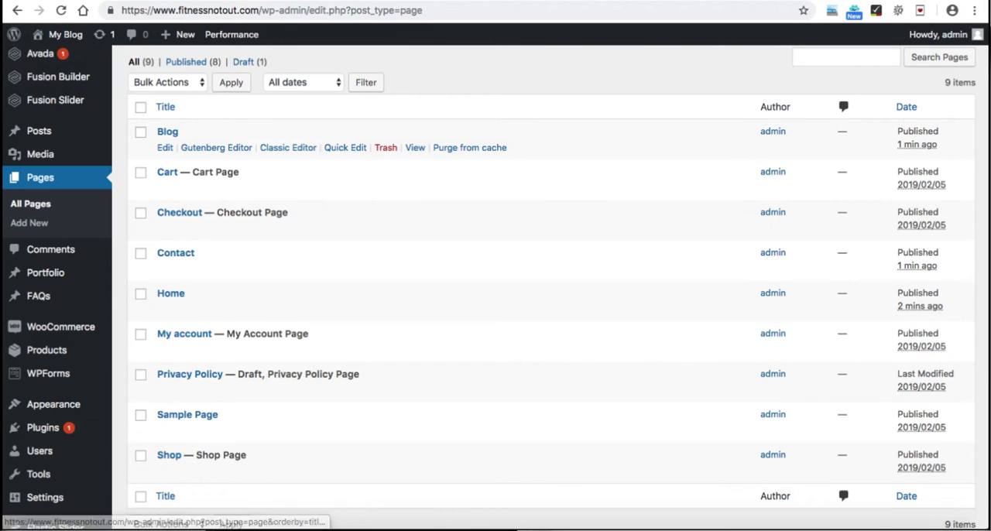
Step: Look at the site's current front page and return to the list of pages
{"action": "scroll", "coordinate": [542, 286], "scroll_direction": "up", "scroll_amount": 1}
{"action": "scroll", "coordinate": [542, 286], "scroll_direction": "up", "scroll_amount": 2}
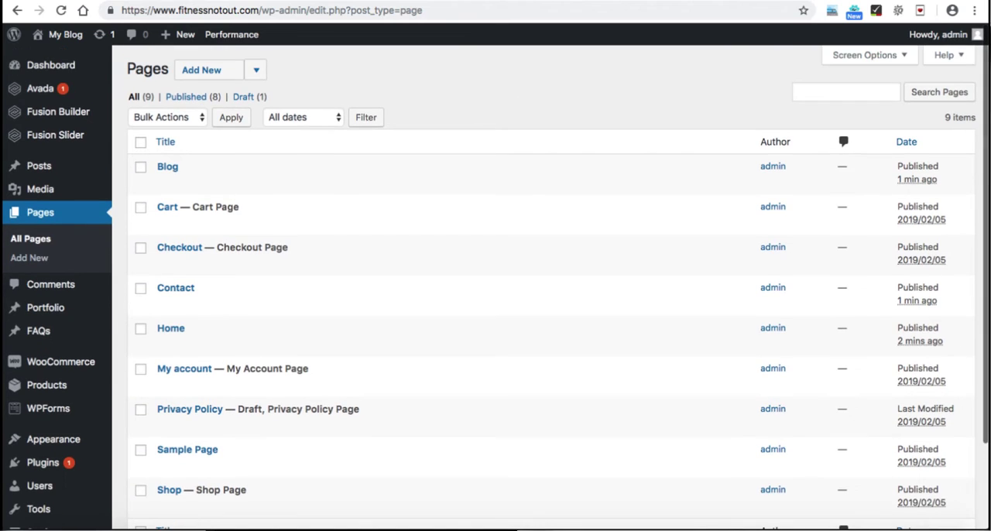
{"action": "key", "text": "ctrl+Tab"}
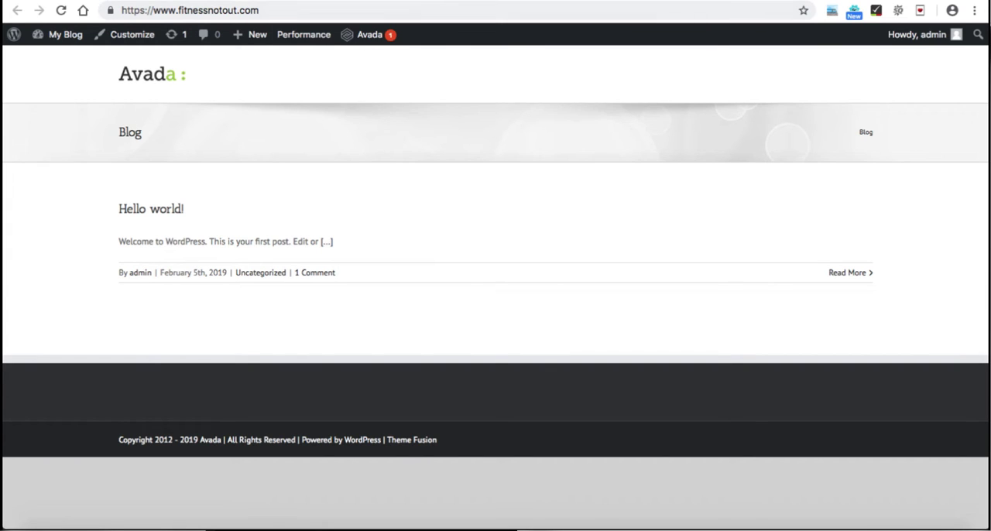
{"action": "key", "text": "ctrl+shift+Tab"}
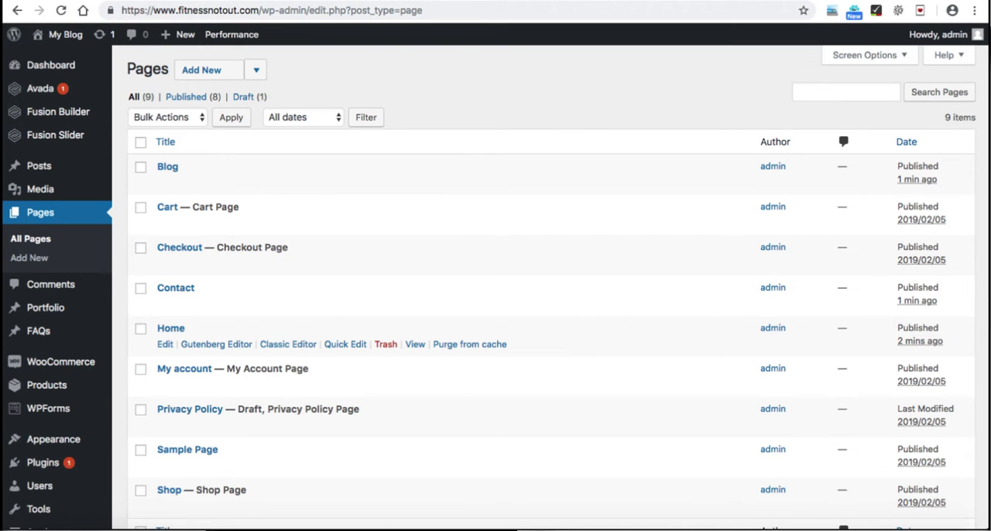
Step: In the reading settings, make the static page Home the homepage, save, and reload the site's front page
{"action": "scroll", "coordinate": [495, 333], "scroll_direction": "down", "scroll_amount": 3}
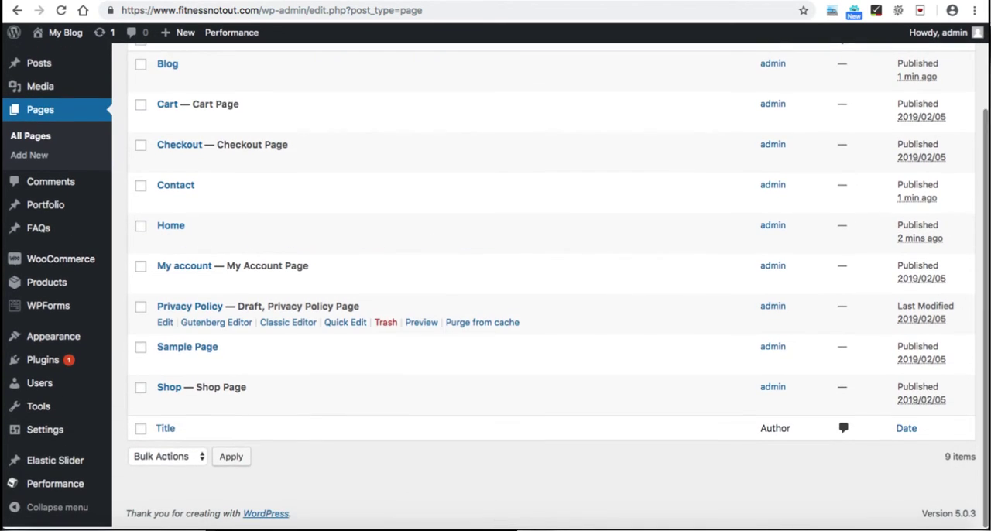
{"action": "mouse_move", "coordinate": [45, 432]}
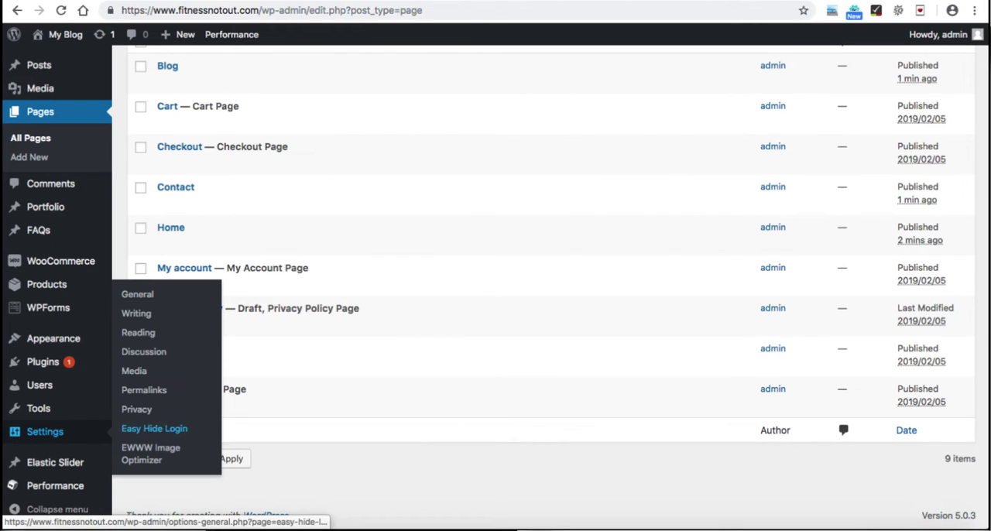
{"action": "left_click", "coordinate": [138, 332]}
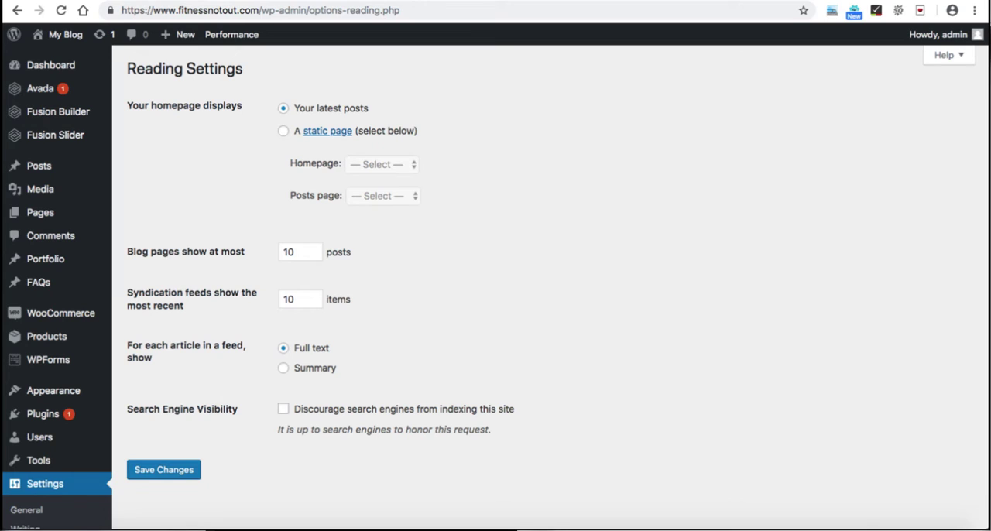
{"action": "left_click", "coordinate": [283, 131]}
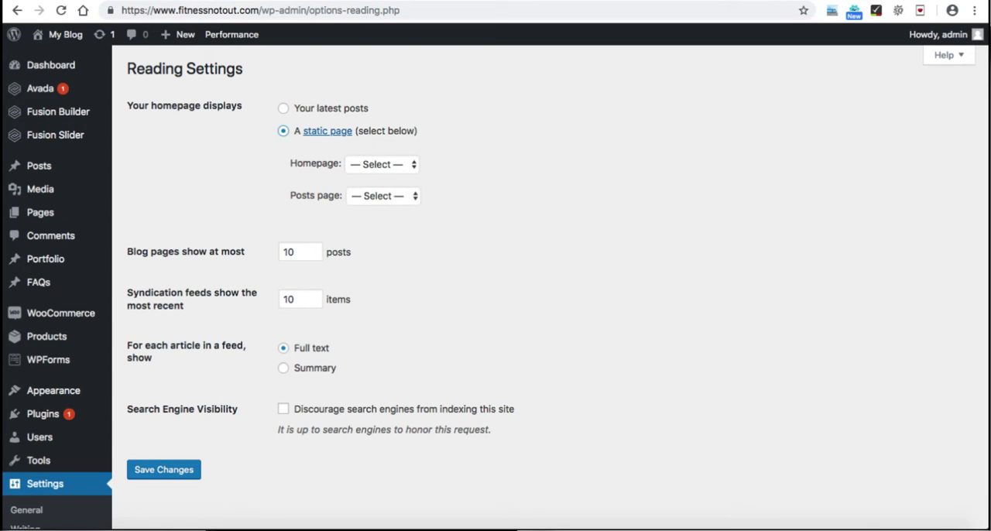
{"action": "left_click", "coordinate": [382, 164]}
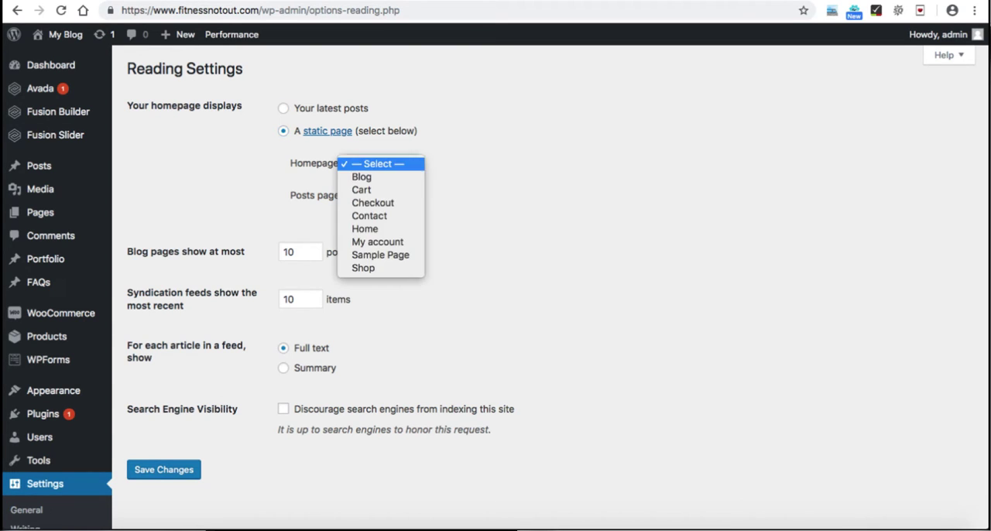
{"action": "left_click", "coordinate": [364, 228]}
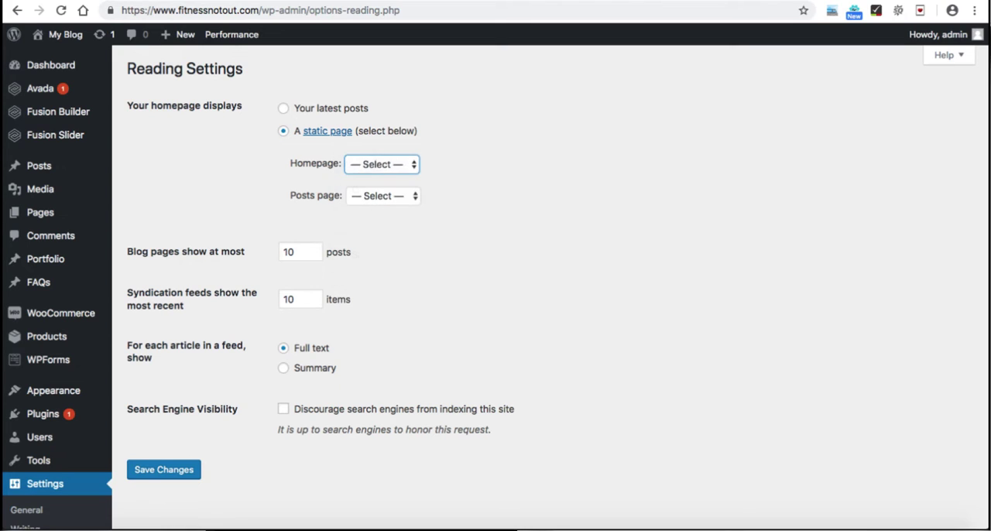
{"action": "left_click", "coordinate": [164, 469]}
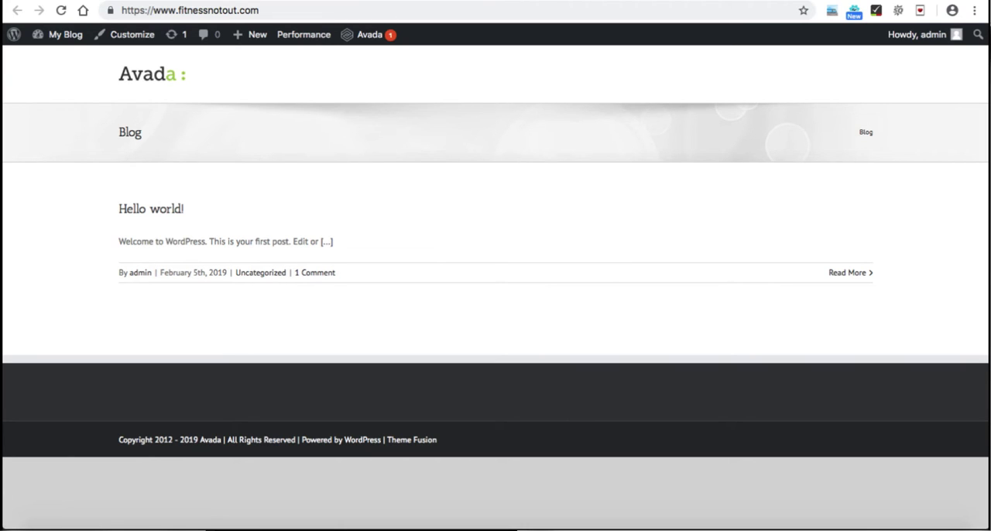
{"action": "left_click", "coordinate": [151, 74]}
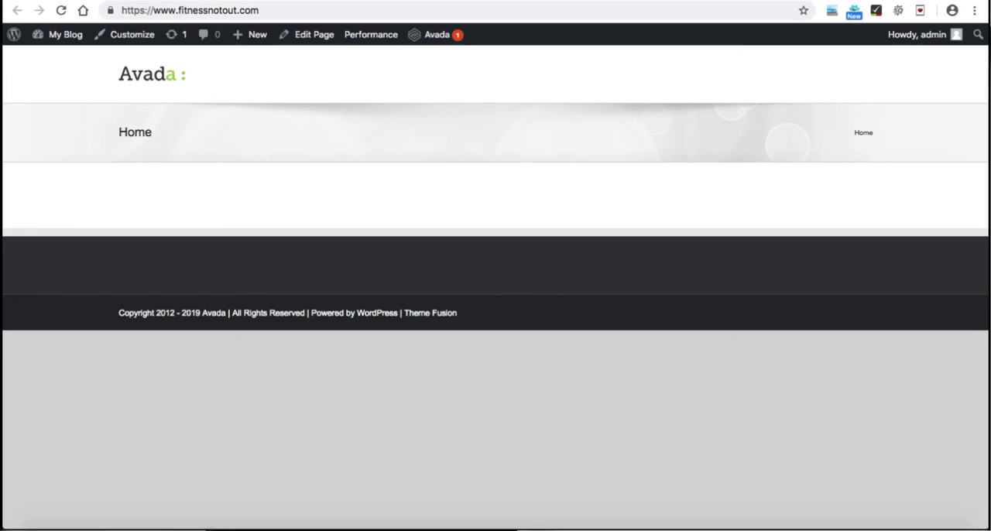
Step: Switch to the Google Forms checklist and mark "Create Pages: Home, Blog, Contact" as done
{"action": "key", "text": "ctrl+Tab"}
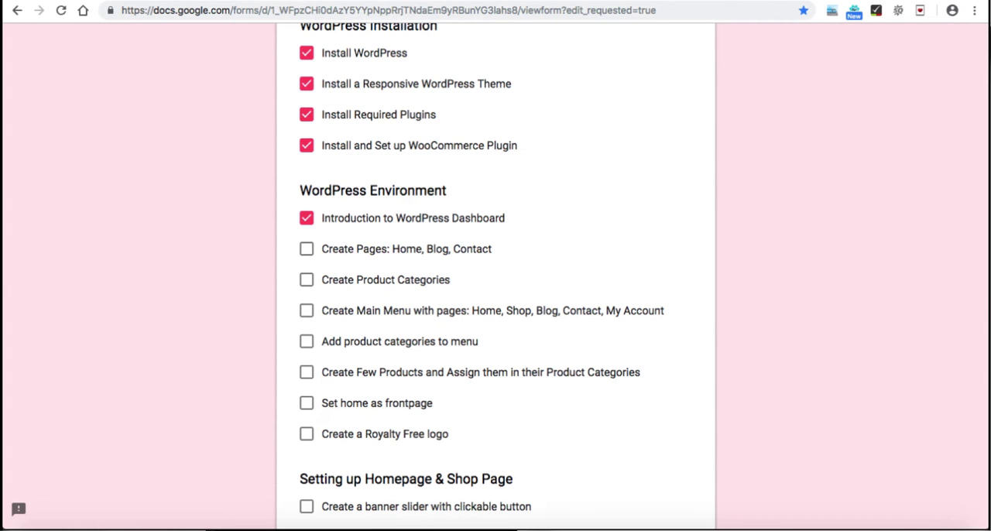
{"action": "left_click", "coordinate": [306, 248]}
{"action": "scroll", "coordinate": [496, 278], "scroll_direction": "down", "scroll_amount": 1}
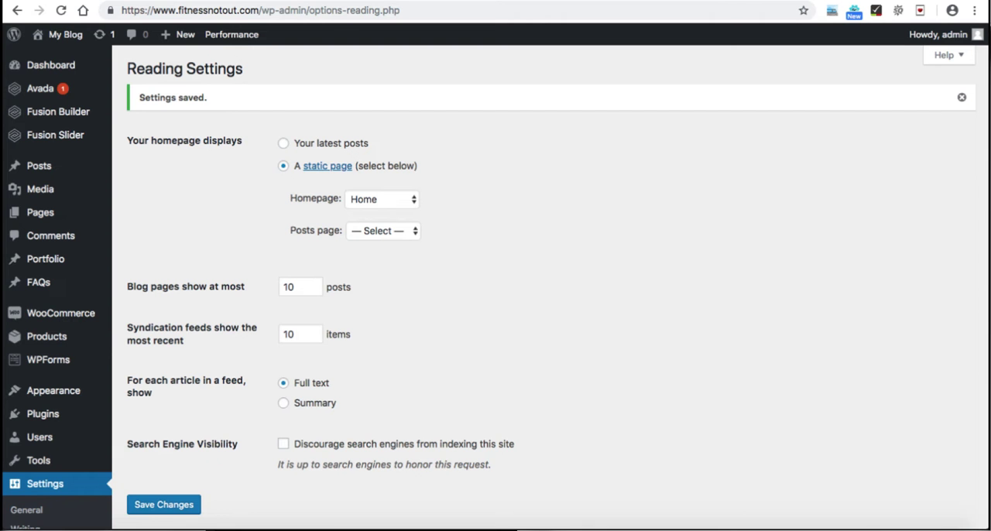
Step: Back in WordPress, open the product categories and add a category named Clothes
{"action": "scroll", "coordinate": [314, 233], "scroll_direction": "down", "scroll_amount": 2}
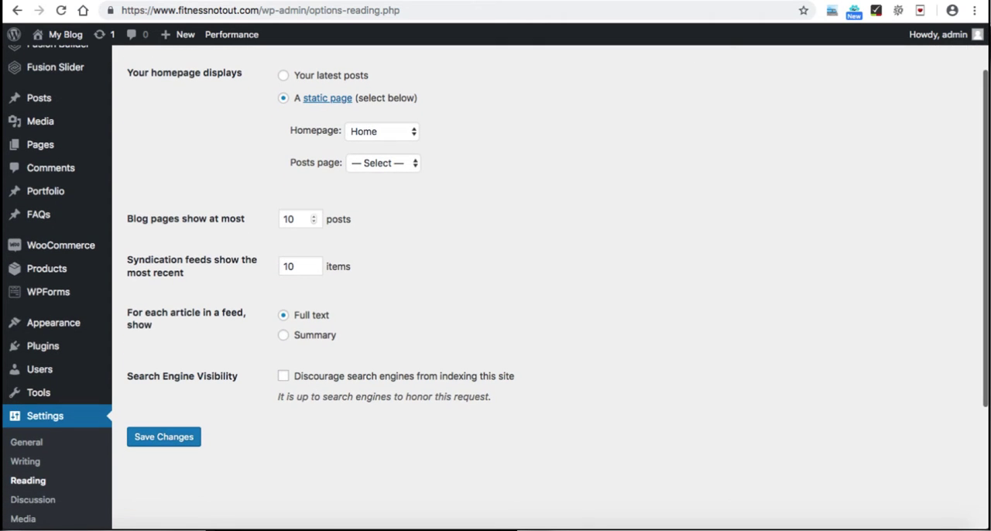
{"action": "mouse_move", "coordinate": [46, 269]}
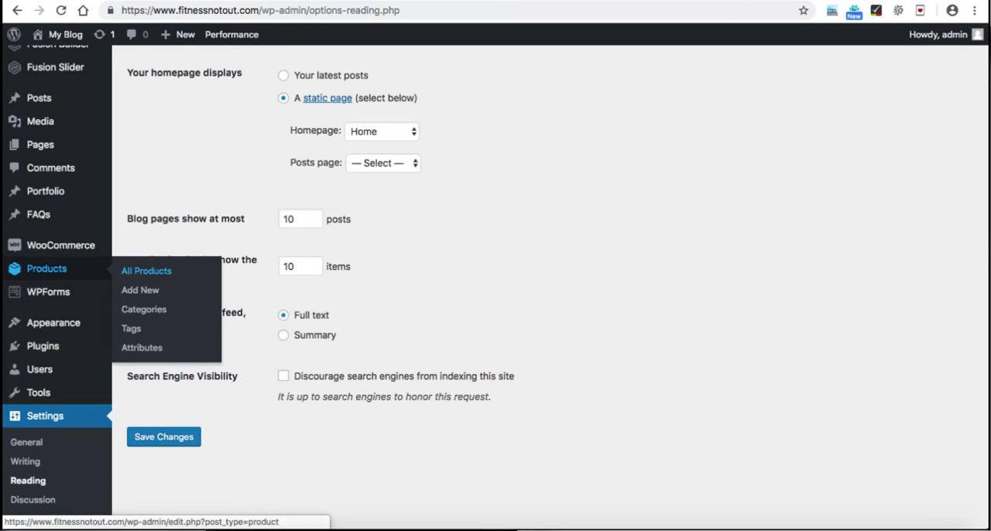
{"action": "left_click", "coordinate": [143, 308]}
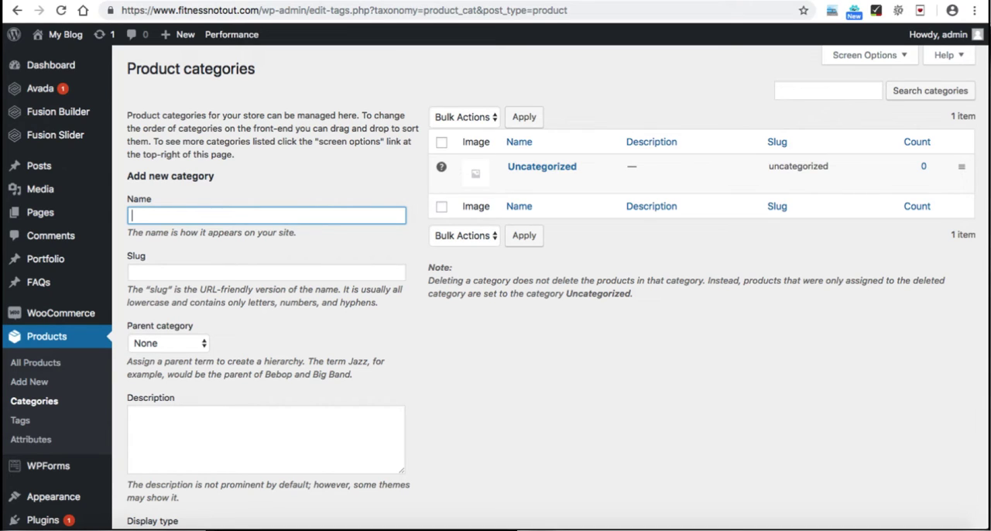
{"action": "type", "text": "Clothes"}
{"action": "key", "text": "Return"}
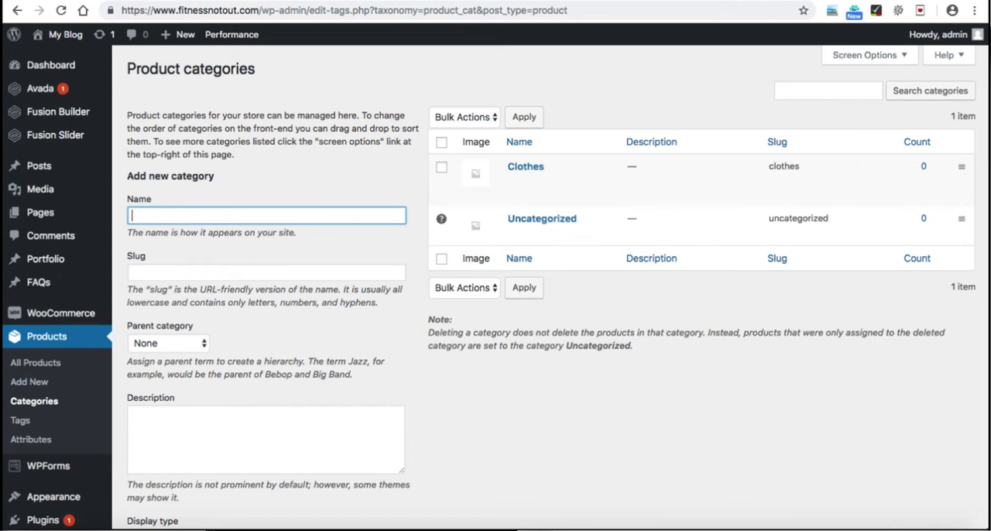
Step: Add a product category named Shoes, leaving the other category options at their defaults
{"action": "type", "text": "Shoes"}
{"action": "scroll", "coordinate": [542, 279], "scroll_direction": "down", "scroll_amount": 15}
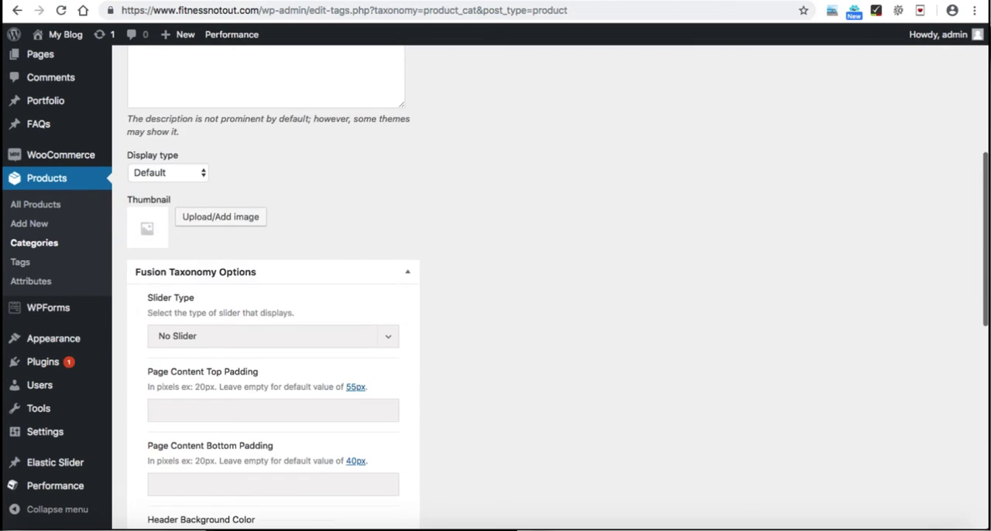
{"action": "left_click", "coordinate": [172, 457]}
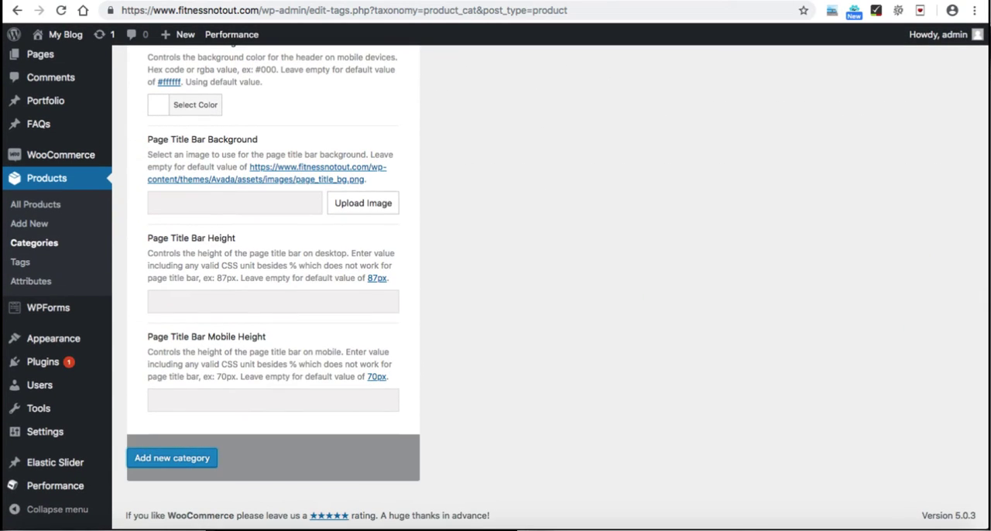
{"action": "scroll", "coordinate": [542, 278], "scroll_direction": "up", "scroll_amount": 15}
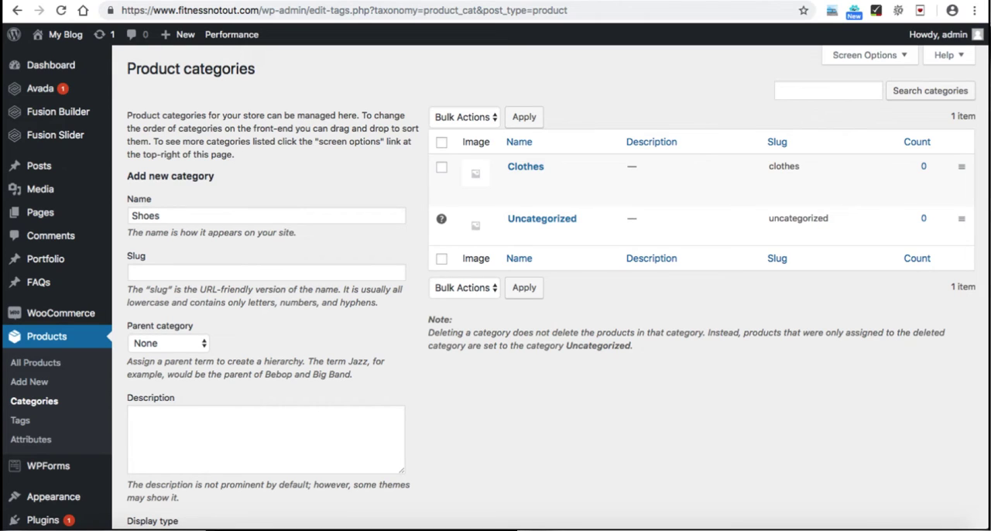
Step: Add a product category named Smartphones without a parent category
{"action": "left_click", "coordinate": [266, 216]}
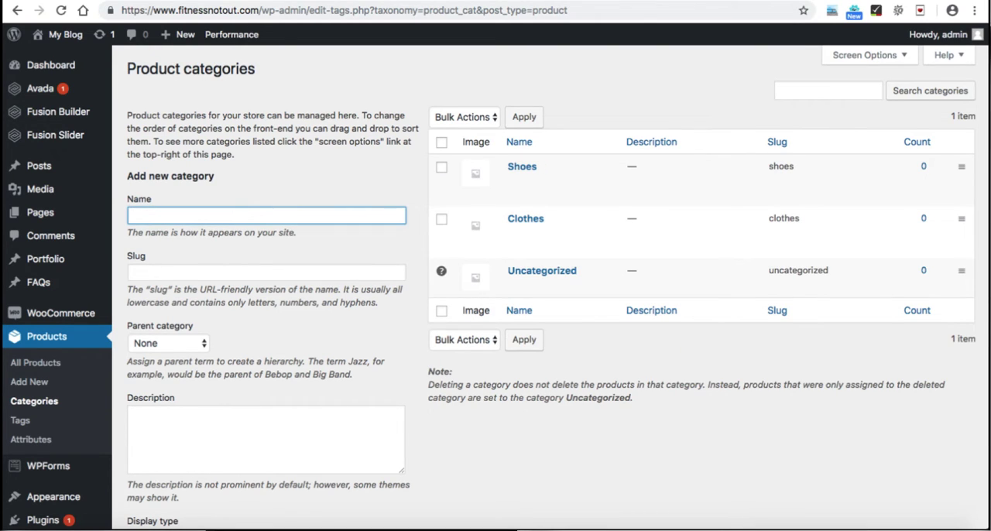
{"action": "type", "text": "Mobiles"}
{"action": "key", "text": "ctrl+a"}
{"action": "type", "text": "Smartphones"}
{"action": "key", "text": "Return"}
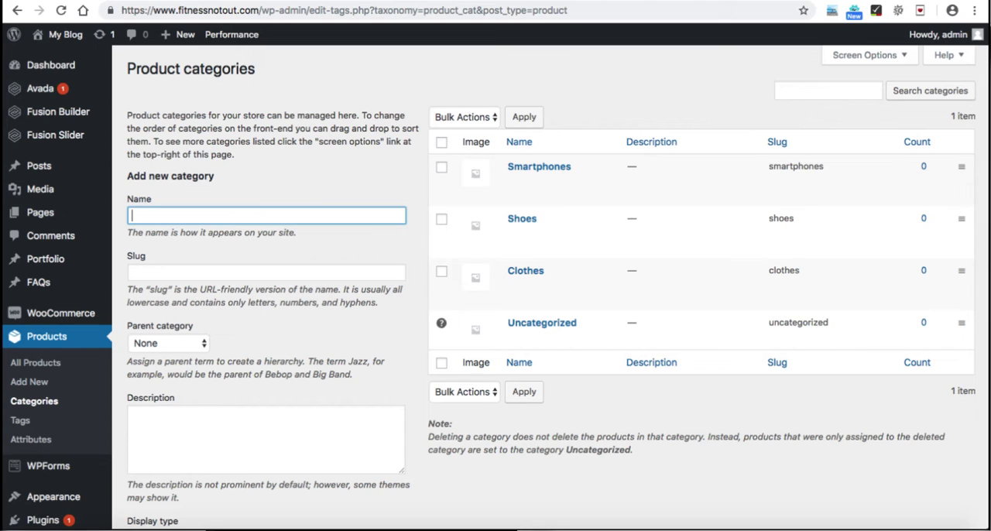
Step: Add a product category named Computers and check the parent category choices
{"action": "type", "text": "omputers"}
{"action": "key", "text": "Return"}
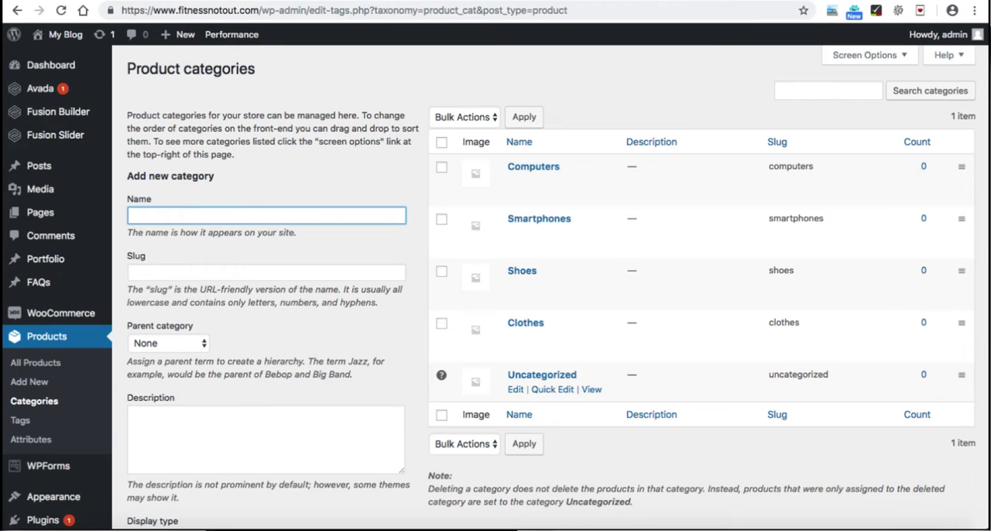
{"action": "left_click", "coordinate": [169, 343]}
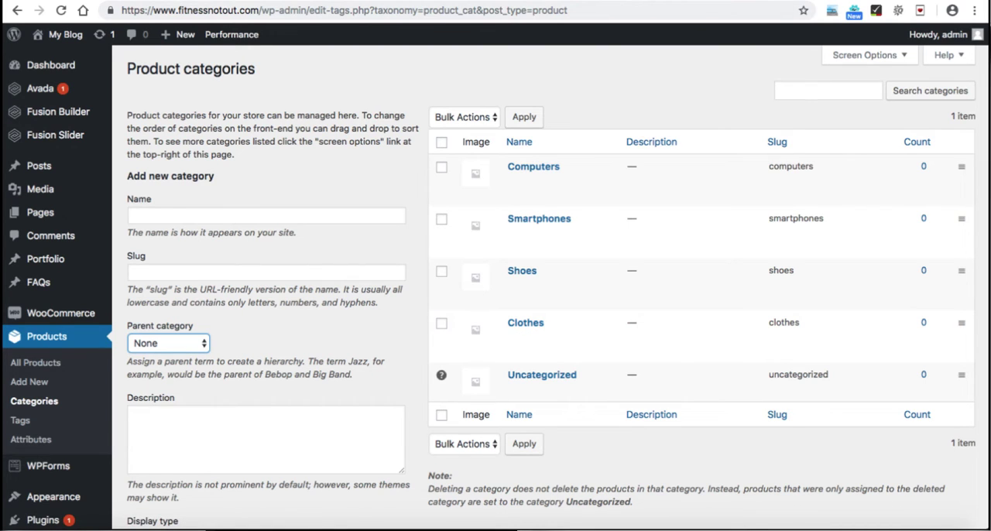
Step: Switch to the Google Forms checklist and mark "Create Product Categories" as done
{"action": "key", "text": "ctrl+Tab"}
{"action": "scroll", "coordinate": [496, 279], "scroll_direction": "down", "scroll_amount": 1}
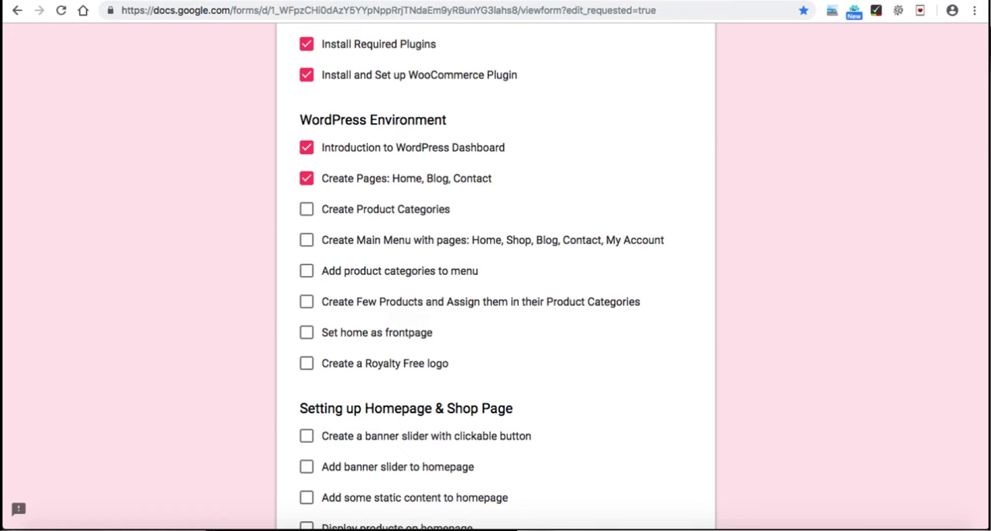
{"action": "left_click", "coordinate": [307, 209]}
Step: Look at the site's front page header where the menu belongs and return to the product categories in WordPress
{"action": "key", "text": "ctrl+Tab"}
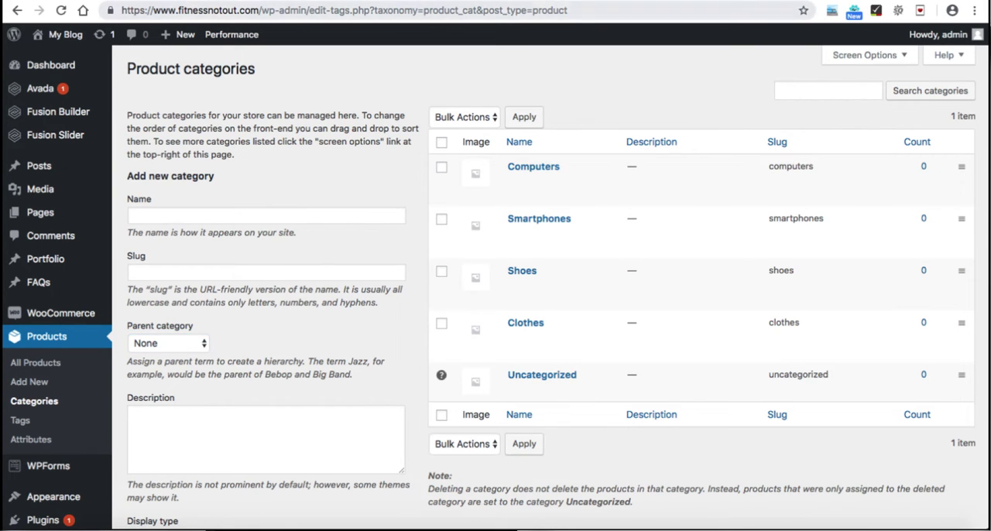
{"action": "key", "text": "ctrl+Tab"}
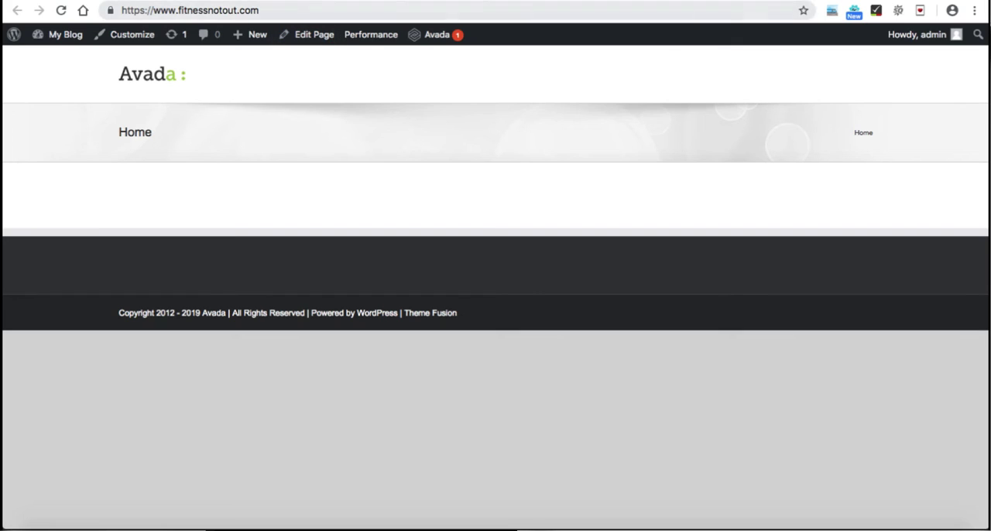
{"action": "left_click", "coordinate": [313, 1]}
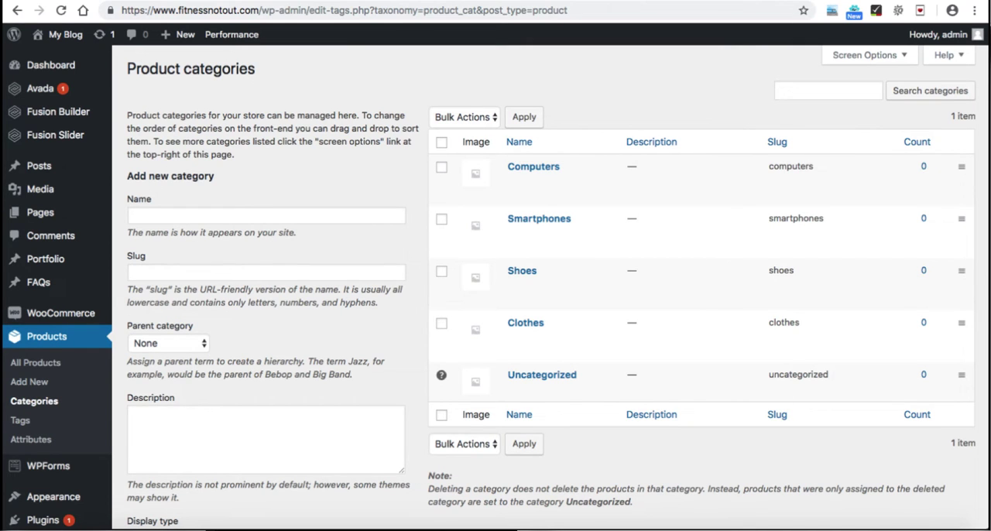
Step: Open the site's menu editor and create a new menu named "Main menu"
{"action": "scroll", "coordinate": [496, 279], "scroll_direction": "down", "scroll_amount": 2}
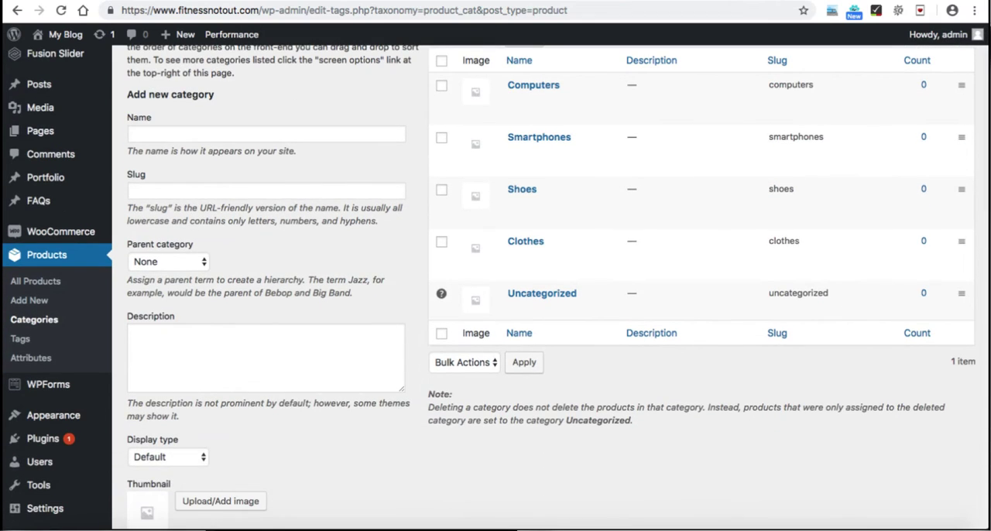
{"action": "mouse_move", "coordinate": [52, 415]}
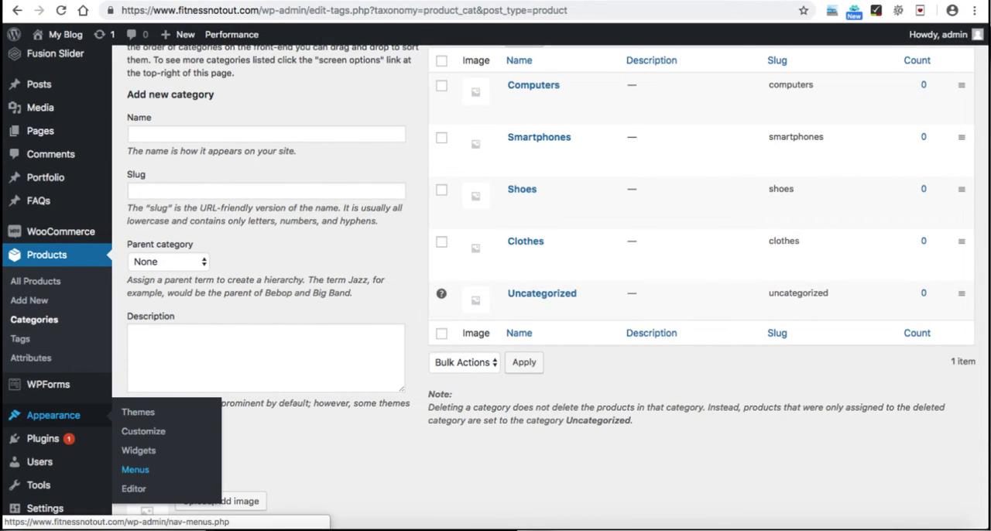
{"action": "left_click", "coordinate": [136, 469]}
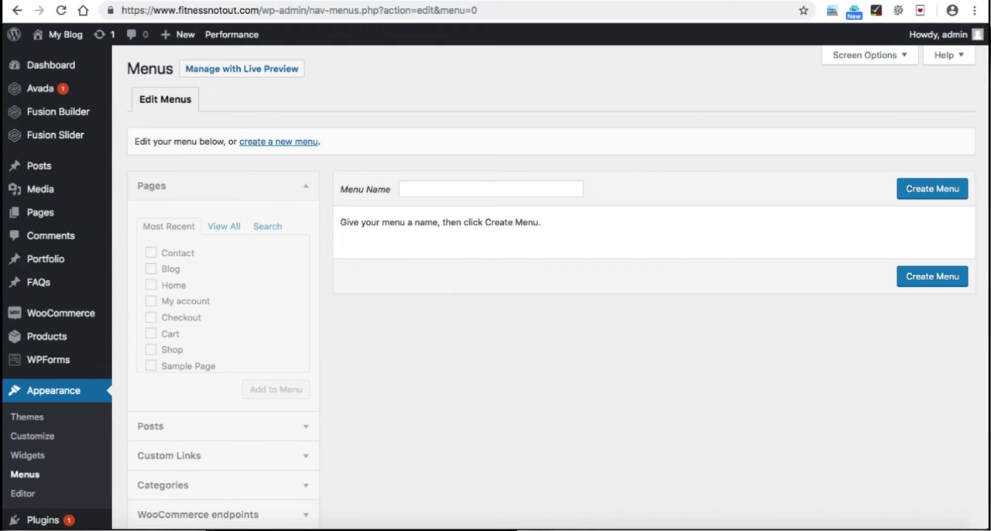
{"action": "left_click", "coordinate": [490, 189]}
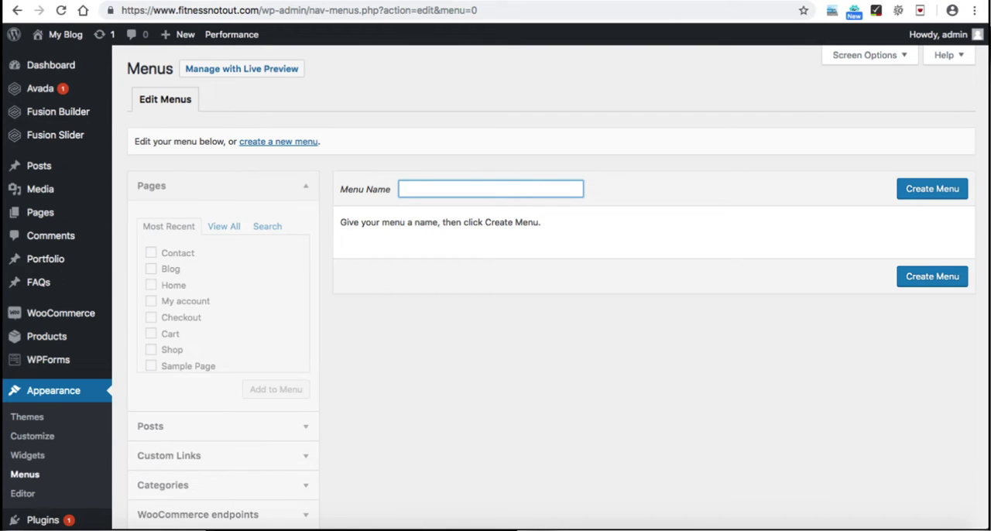
{"action": "type", "text": "Main menu"}
{"action": "key", "text": "Return"}
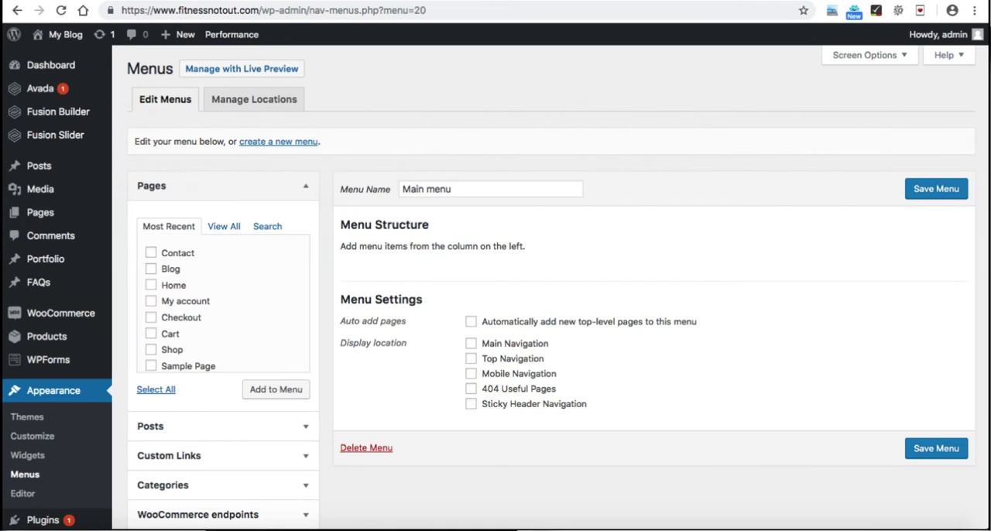
Step: Add the pages Home, Blog, Contact, Shop and My account to the main menu
{"action": "left_click", "coordinate": [151, 285]}
{"action": "left_click", "coordinate": [151, 269]}
{"action": "left_click", "coordinate": [151, 252]}
{"action": "left_click", "coordinate": [151, 350]}
{"action": "left_click", "coordinate": [151, 301]}
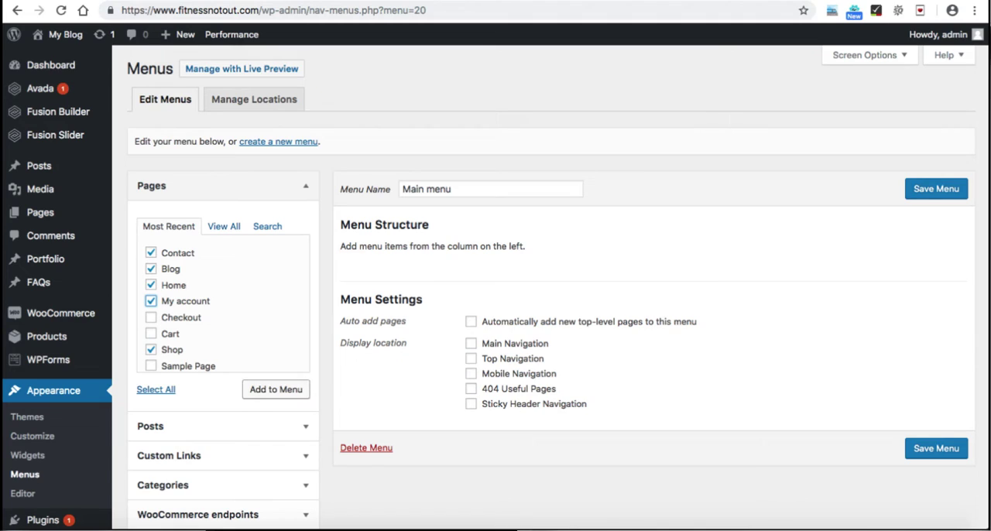
{"action": "left_click", "coordinate": [276, 389]}
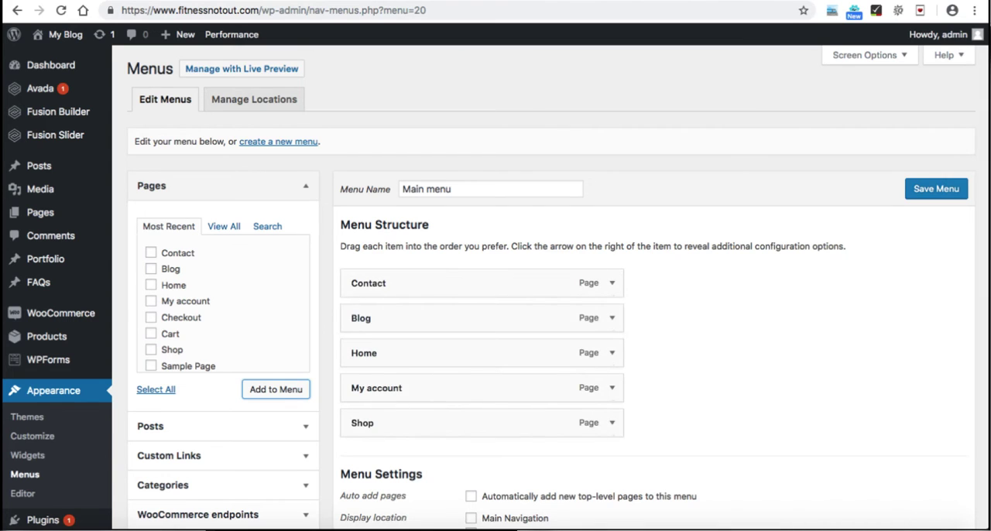
Step: Save the main menu with its newly added pages
{"action": "scroll", "coordinate": [542, 310], "scroll_direction": "down", "scroll_amount": 1}
{"action": "scroll", "coordinate": [480, 256], "scroll_direction": "down", "scroll_amount": 1}
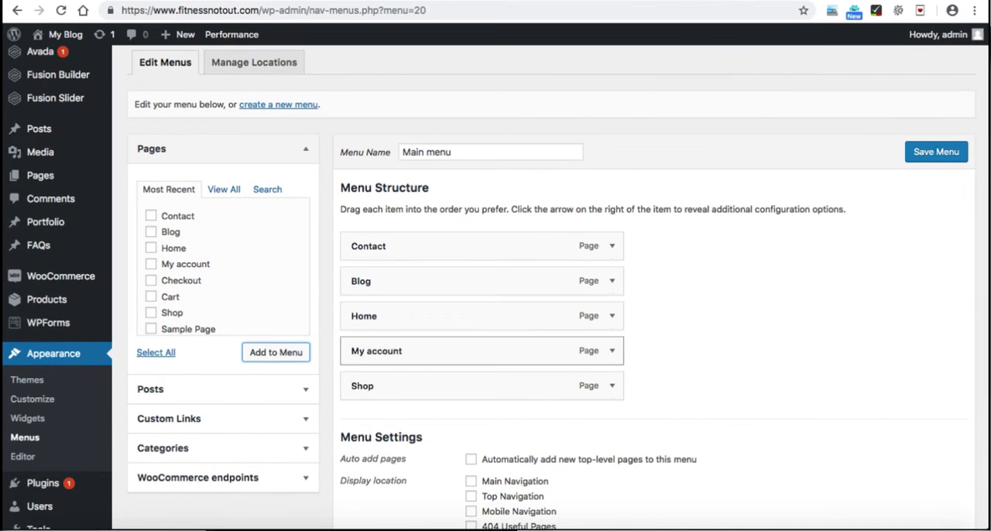
{"action": "left_click", "coordinate": [936, 152]}
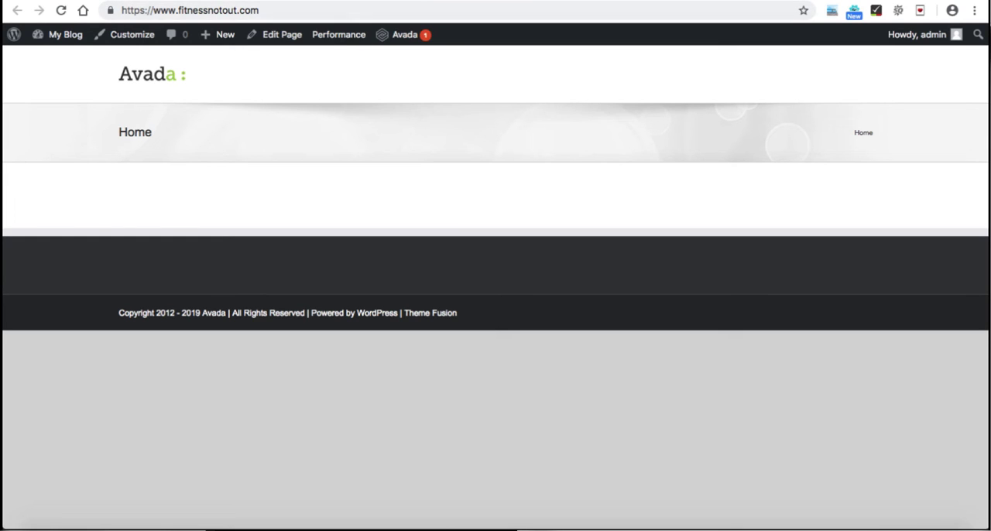
Step: Assign the main menu to the Main Navigation and Mobile Navigation display locations, save it and reload the site's front page
{"action": "key", "text": "ctrl+shift+Tab"}
{"action": "scroll", "coordinate": [496, 283], "scroll_direction": "down", "scroll_amount": 2}
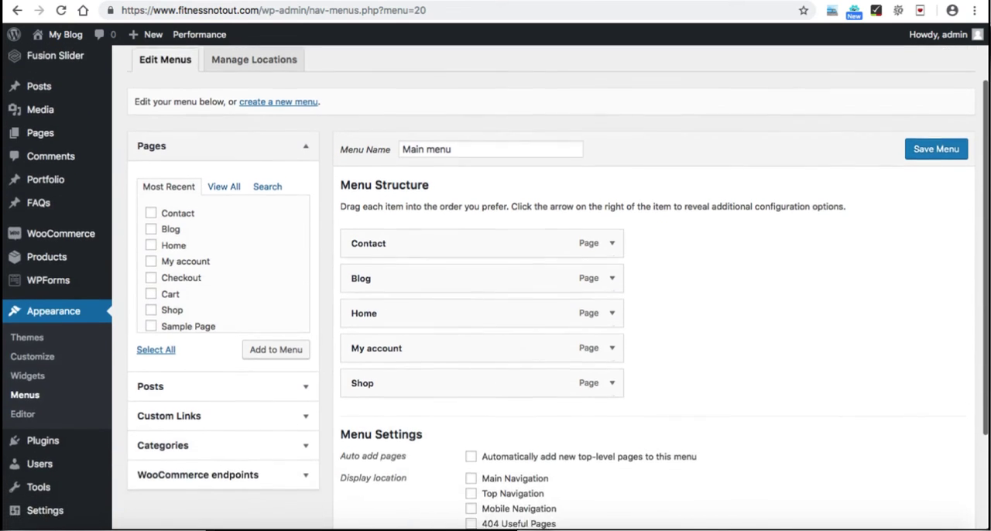
{"action": "scroll", "coordinate": [542, 310], "scroll_direction": "down", "scroll_amount": 2}
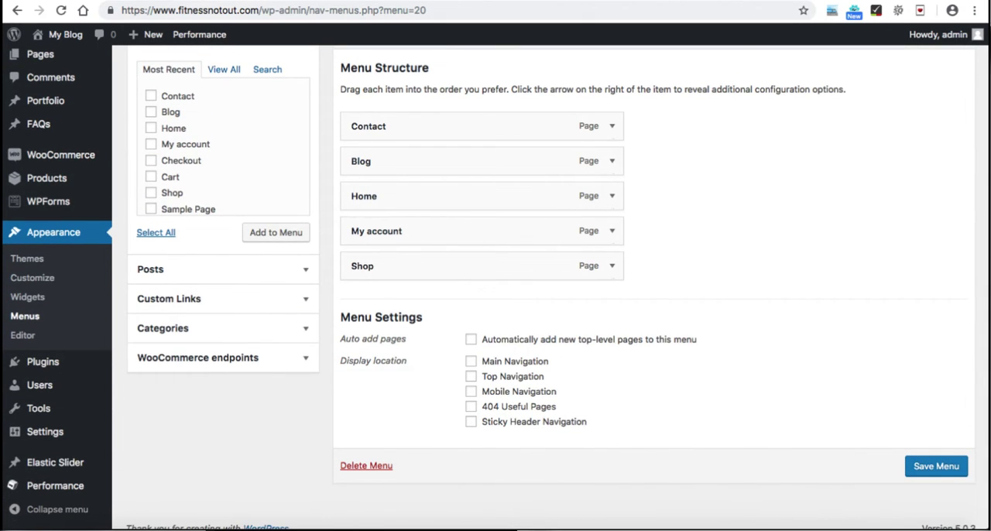
{"action": "left_click_drag", "start_coordinate": [340, 360], "coordinate": [407, 361]}
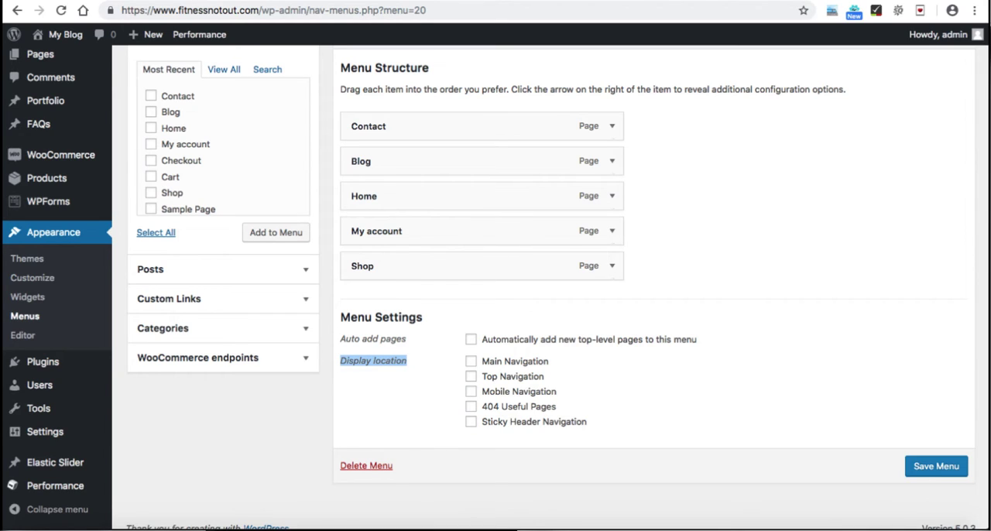
{"action": "left_click", "coordinate": [409, 367]}
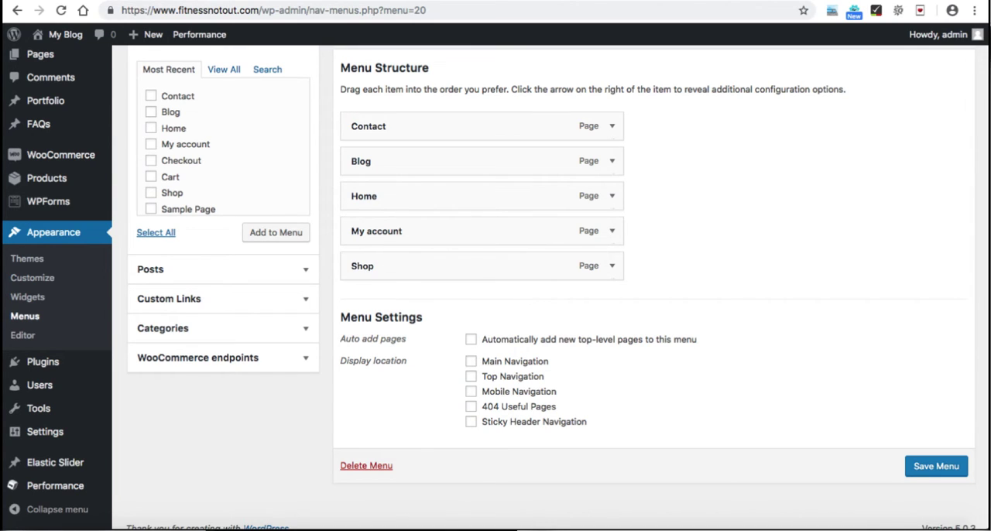
{"action": "left_click", "coordinate": [470, 361]}
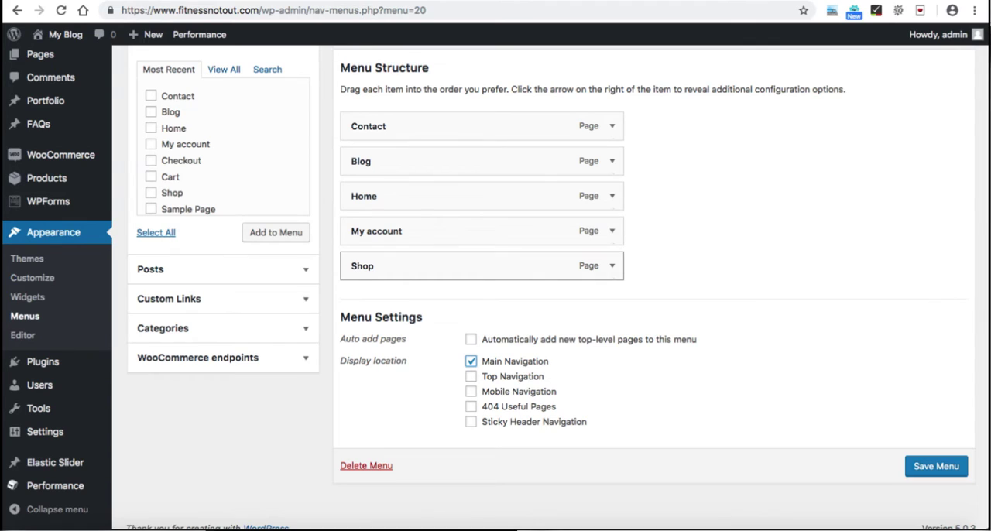
{"action": "left_click", "coordinate": [470, 391]}
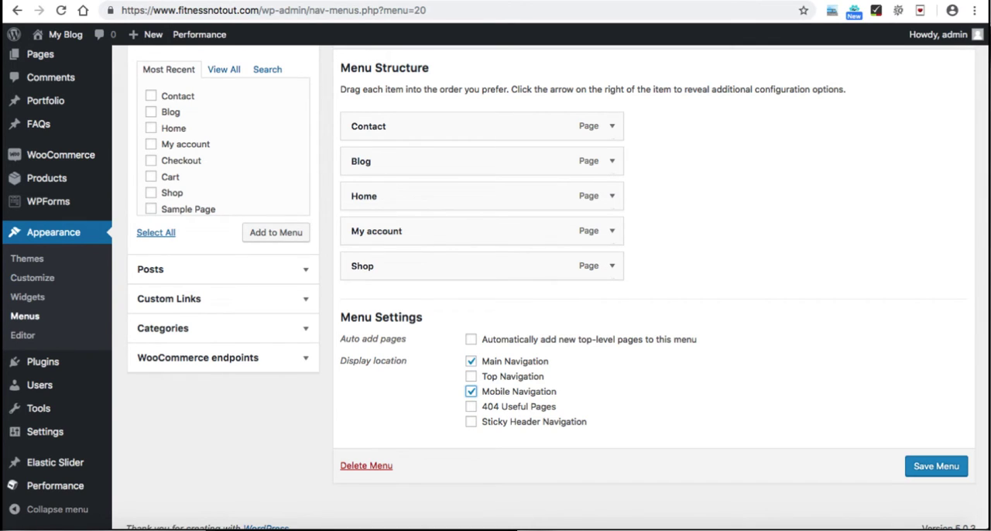
{"action": "left_click", "coordinate": [936, 465]}
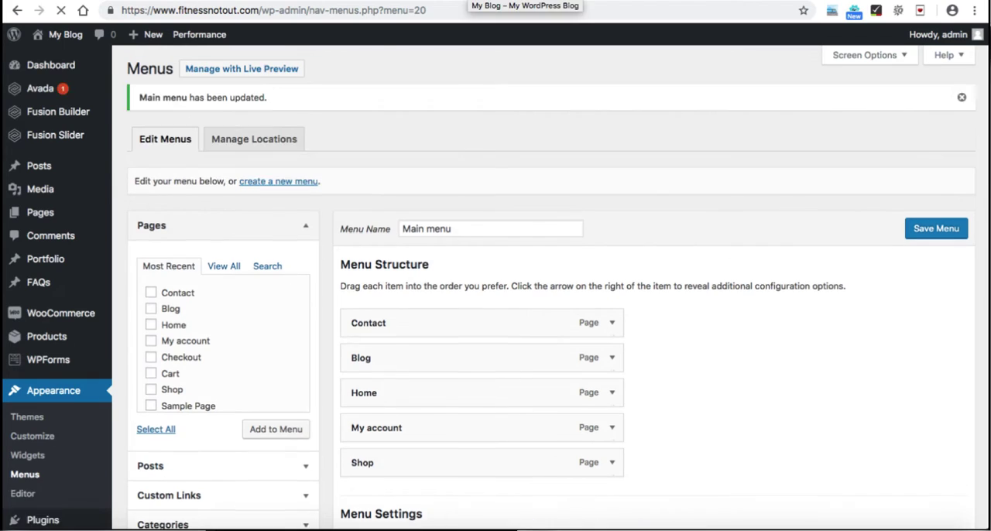
{"action": "left_click", "coordinate": [466, 1]}
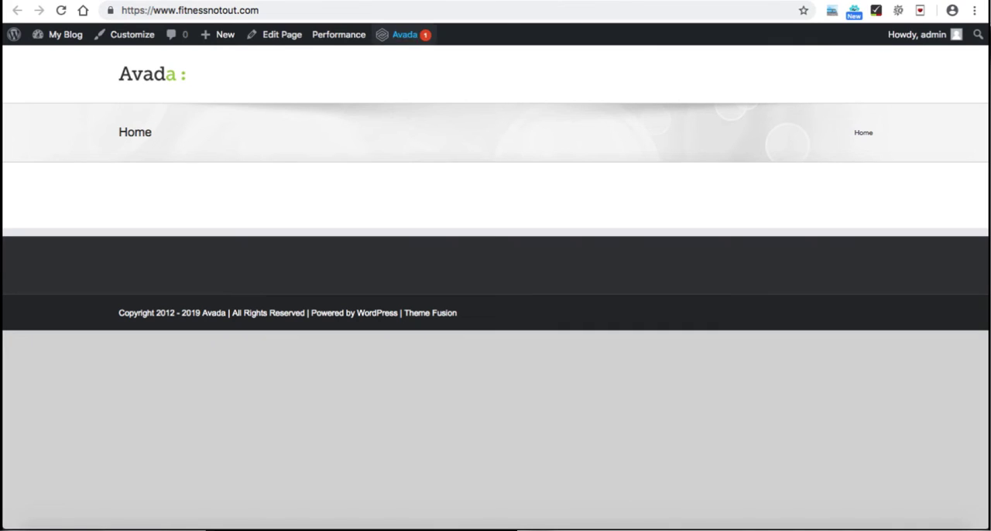
{"action": "left_click", "coordinate": [61, 10]}
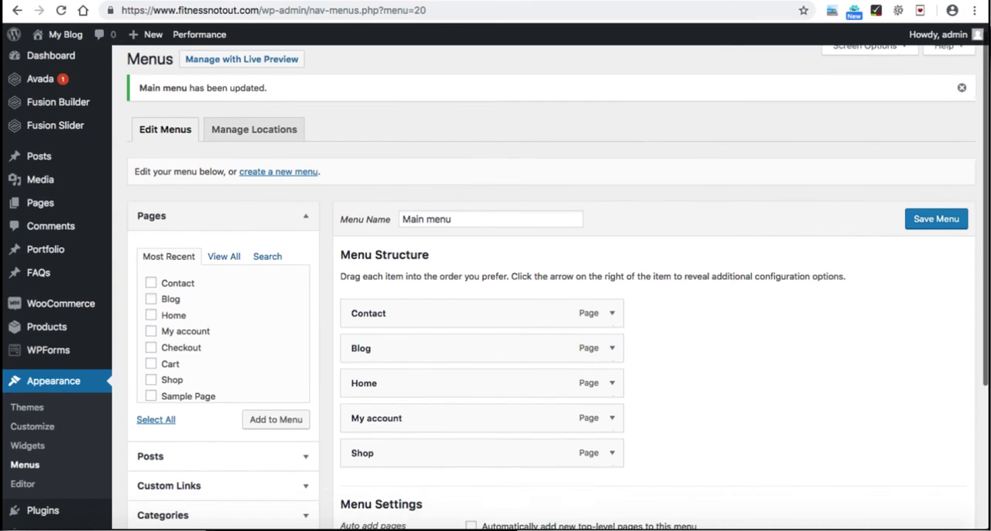
Step: Reorder the main menu as Home, Blog, Contact, Shop, My account, save it and reload the site's front page
{"action": "scroll", "coordinate": [496, 287], "scroll_direction": "down", "scroll_amount": 3}
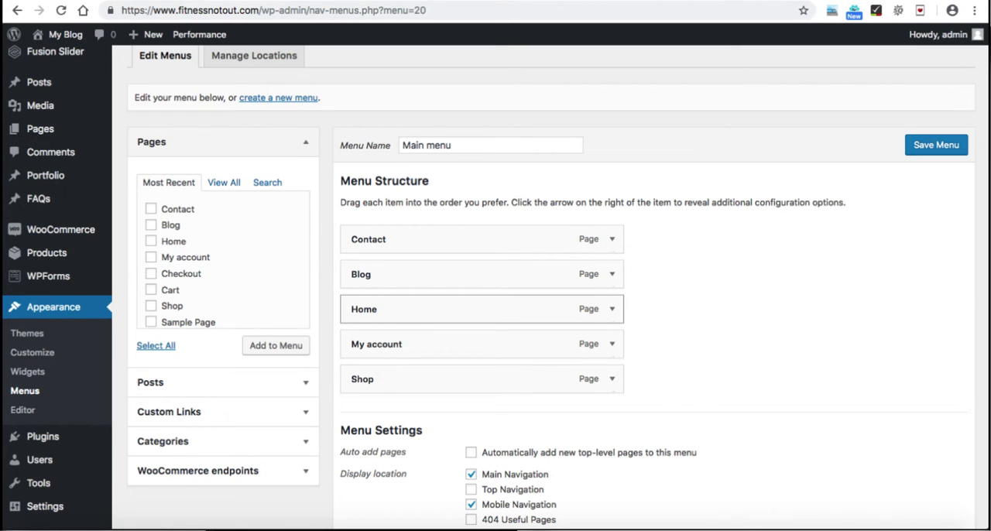
{"action": "left_click_drag", "start_coordinate": [480, 309], "coordinate": [477, 236]}
{"action": "left_click_drag", "start_coordinate": [477, 309], "coordinate": [477, 274]}
{"action": "left_click_drag", "start_coordinate": [477, 379], "coordinate": [477, 343]}
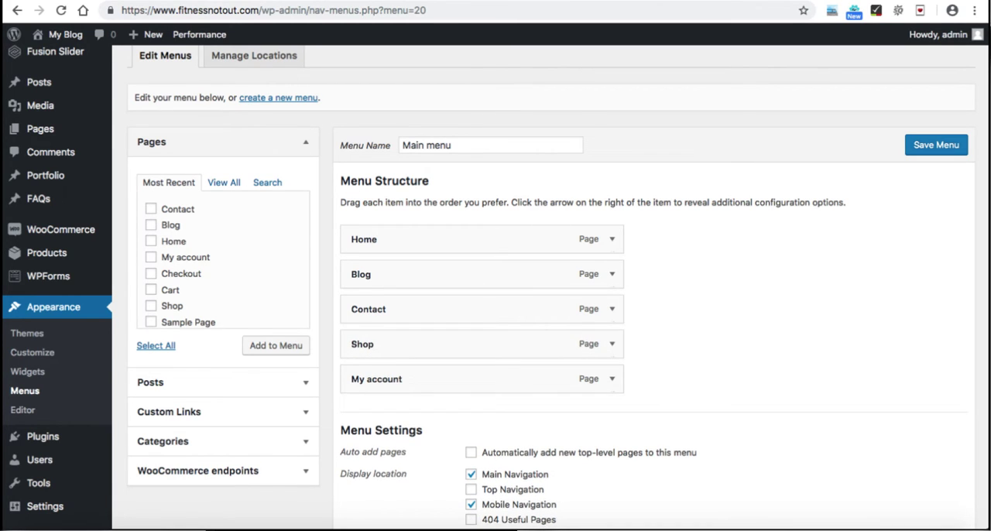
{"action": "left_click", "coordinate": [936, 144]}
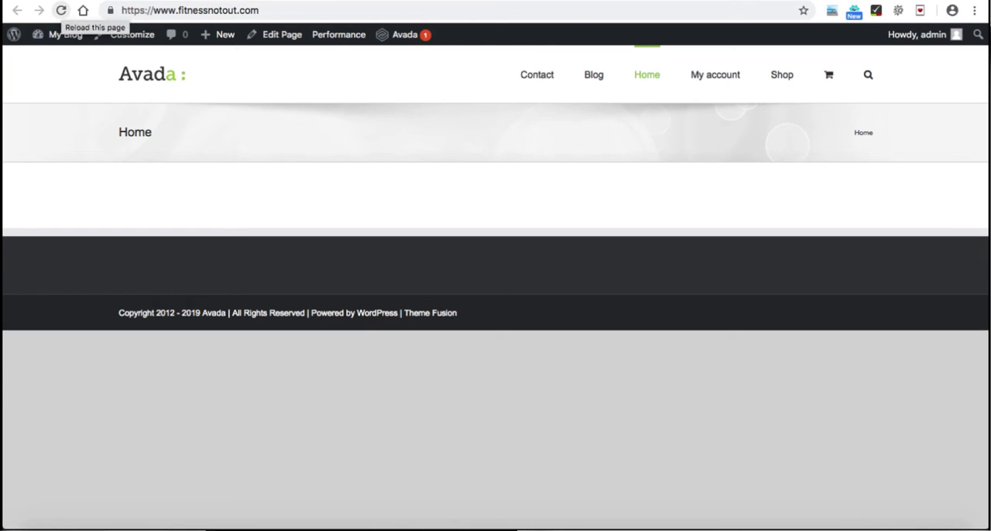
{"action": "left_click", "coordinate": [60, 10]}
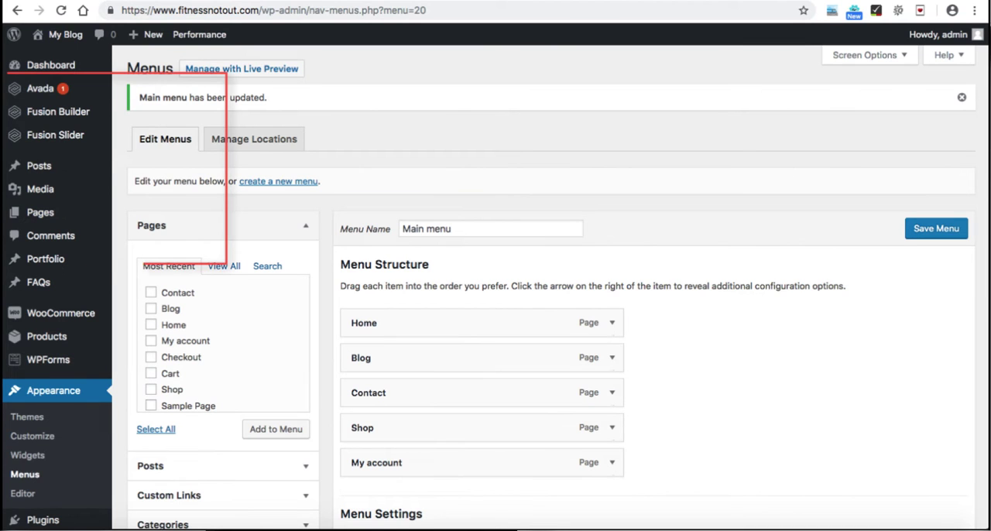
Step: Turn off the Main Menu Search Icon in Avada's theme options, save the changes and reload the site's front page
{"action": "mouse_move", "coordinate": [40, 89]}
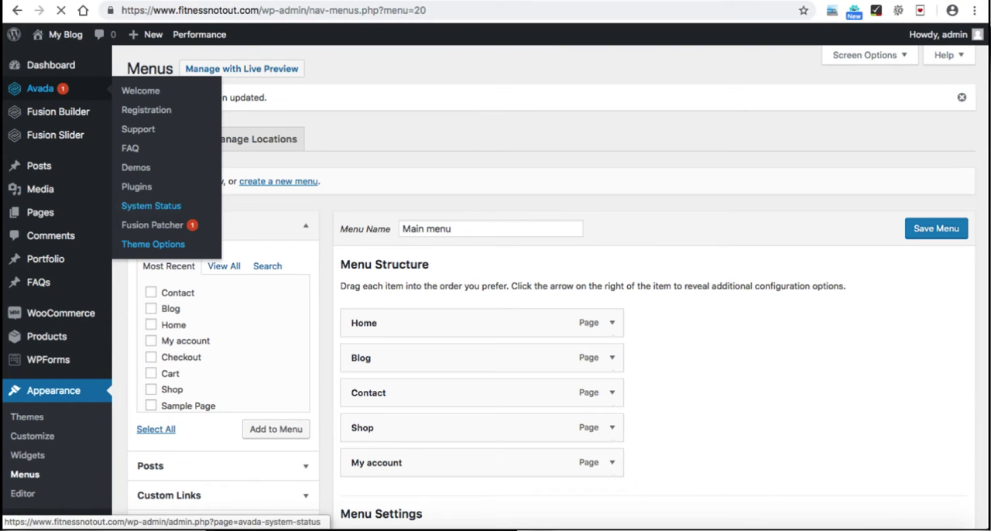
{"action": "left_click", "coordinate": [152, 243]}
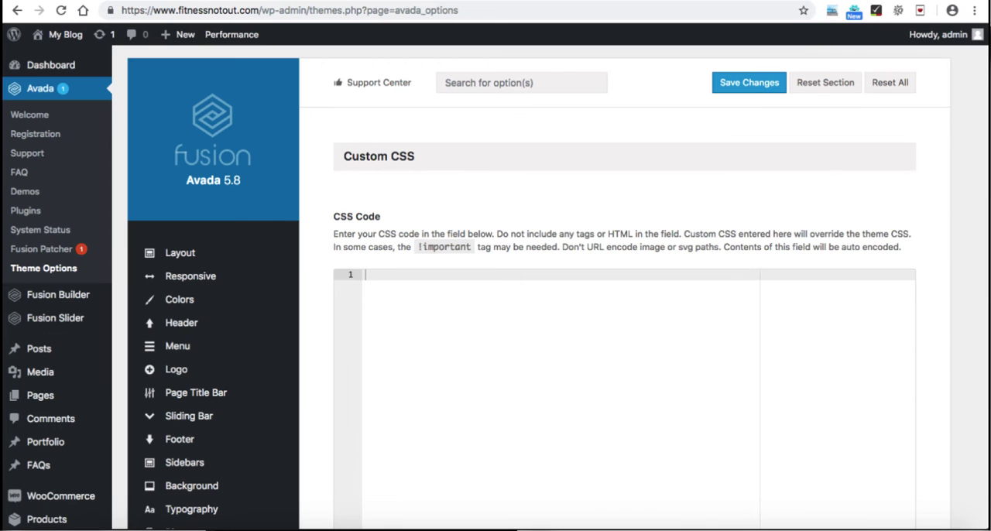
{"action": "scroll", "coordinate": [201, 310], "scroll_direction": "down", "scroll_amount": 2}
{"action": "mouse_move", "coordinate": [178, 299]}
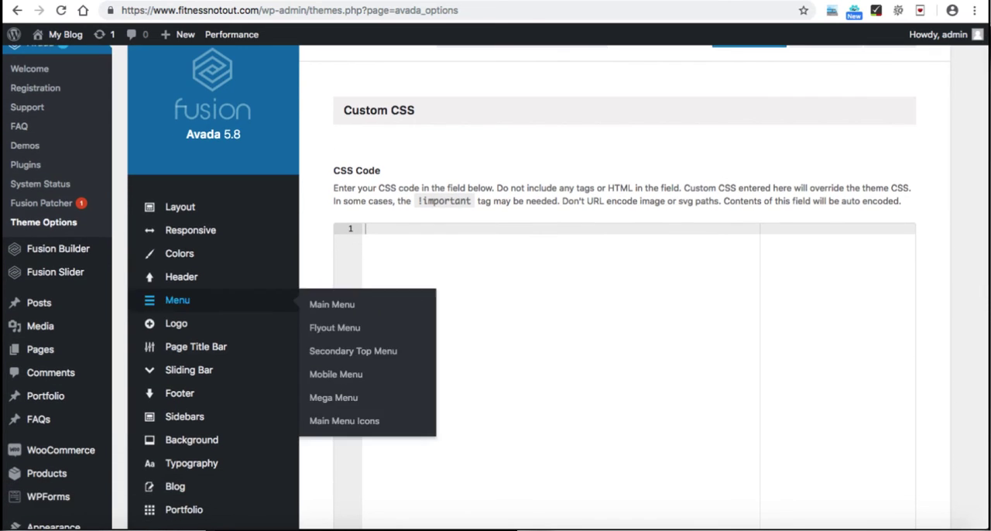
{"action": "left_click", "coordinate": [178, 300]}
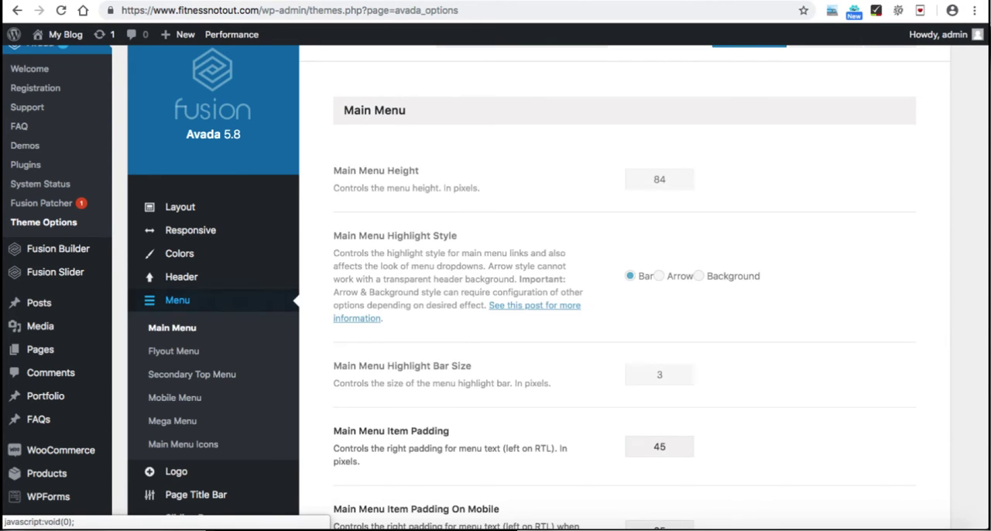
{"action": "scroll", "coordinate": [201, 279], "scroll_direction": "down", "scroll_amount": 1}
{"action": "scroll", "coordinate": [620, 309], "scroll_direction": "down", "scroll_amount": 8}
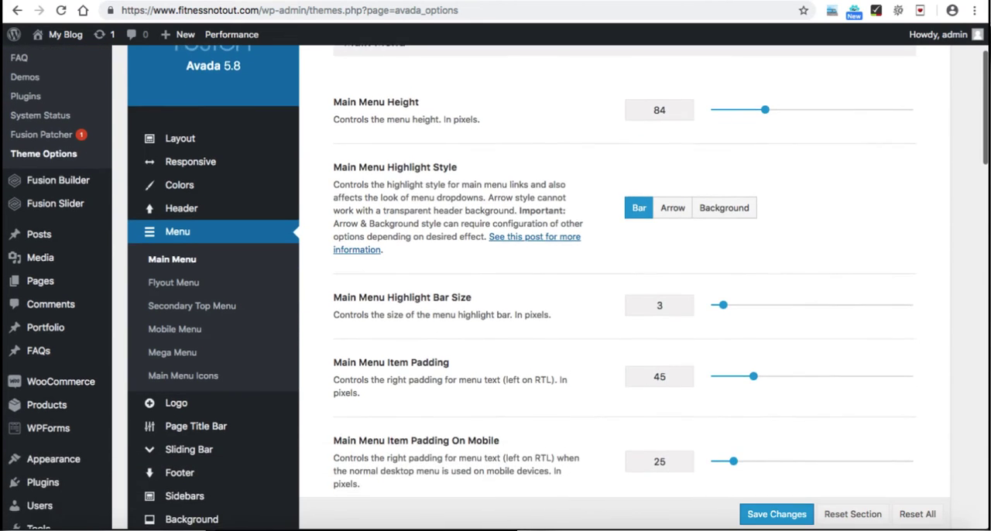
{"action": "scroll", "coordinate": [619, 287], "scroll_direction": "down", "scroll_amount": 7}
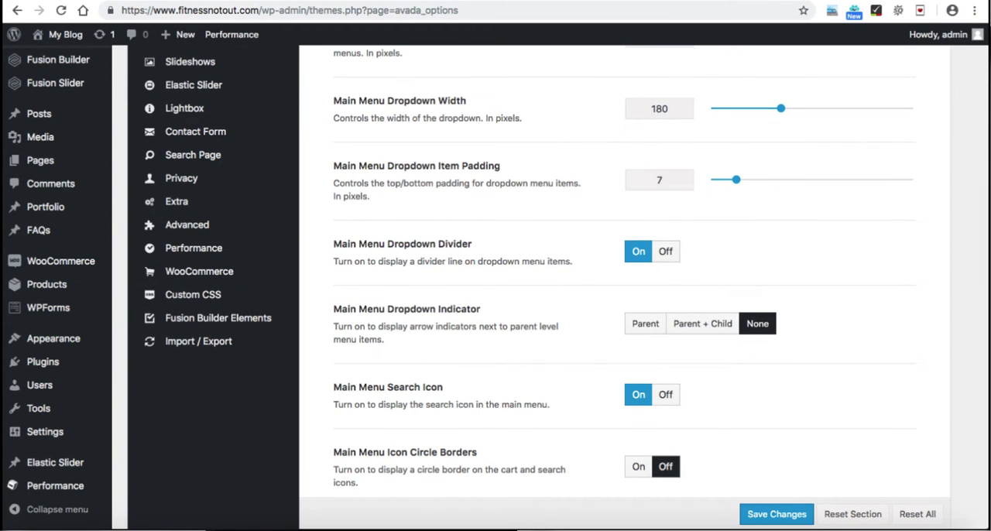
{"action": "left_click", "coordinate": [666, 395]}
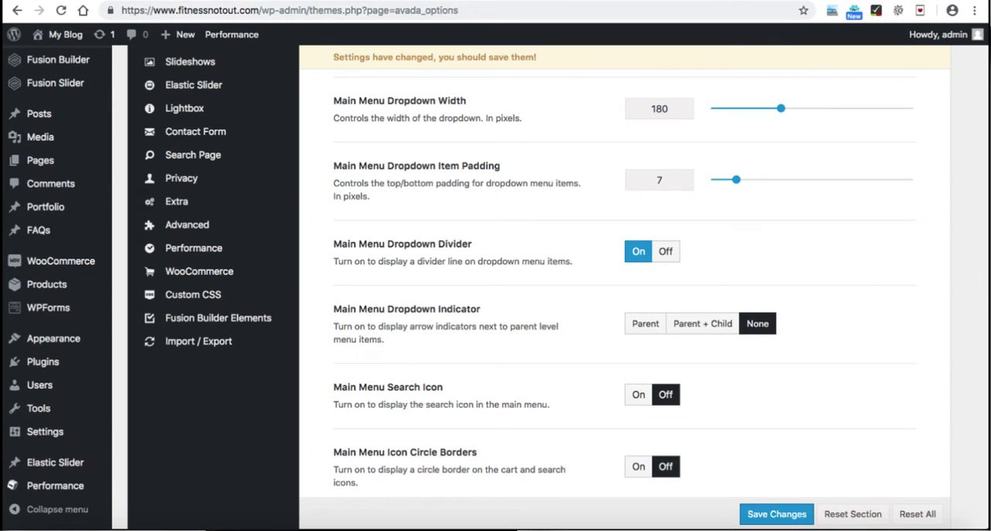
{"action": "left_click", "coordinate": [777, 514]}
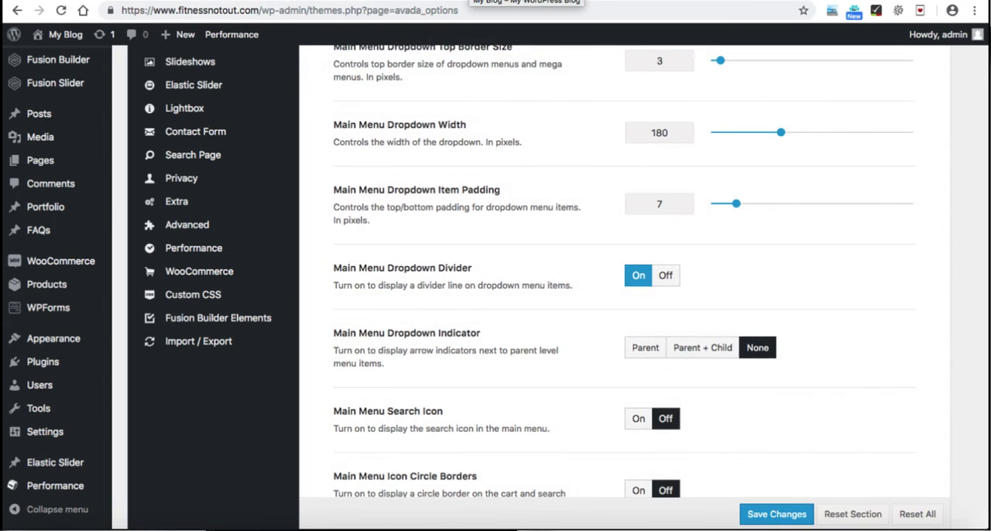
{"action": "left_click", "coordinate": [480, 0]}
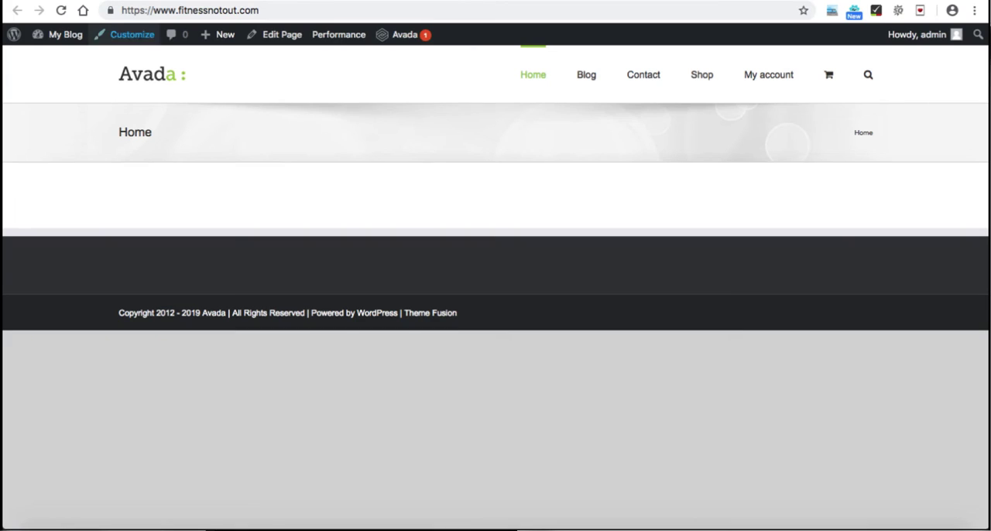
{"action": "left_click", "coordinate": [61, 10]}
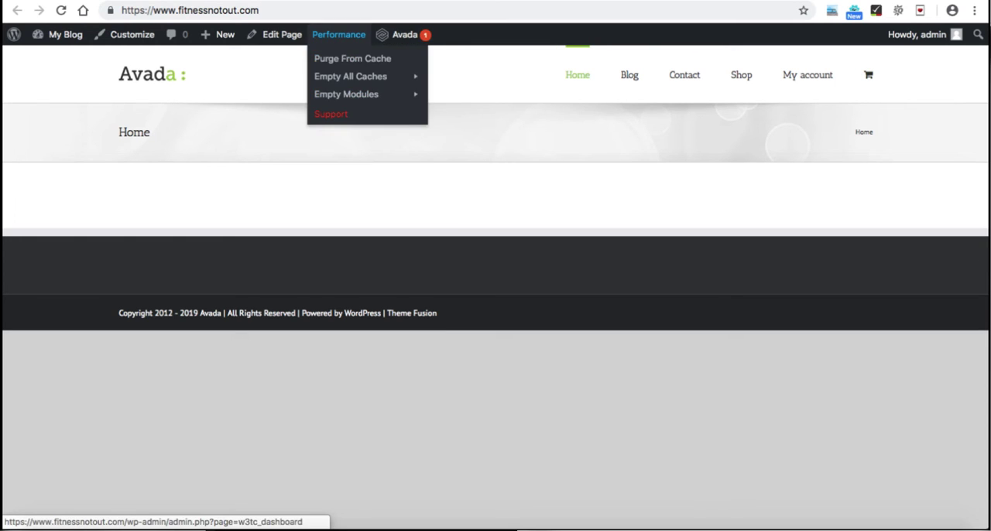
Step: Turn off WooCommerce Cart Icon in Main Menu in the theme's general WooCommerce options, save the changes and return to the site's front page
{"action": "key", "text": "ctrl+shift+Tab"}
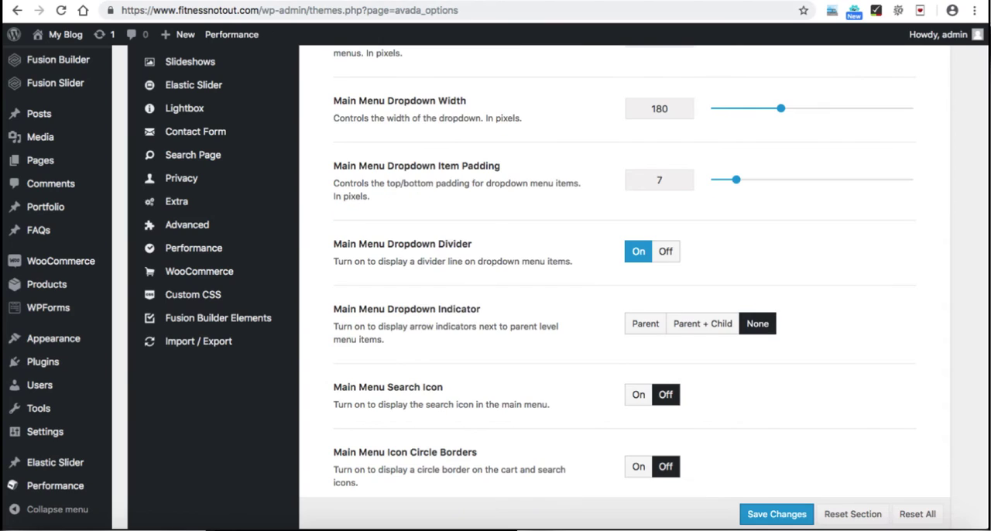
{"action": "mouse_move", "coordinate": [199, 271]}
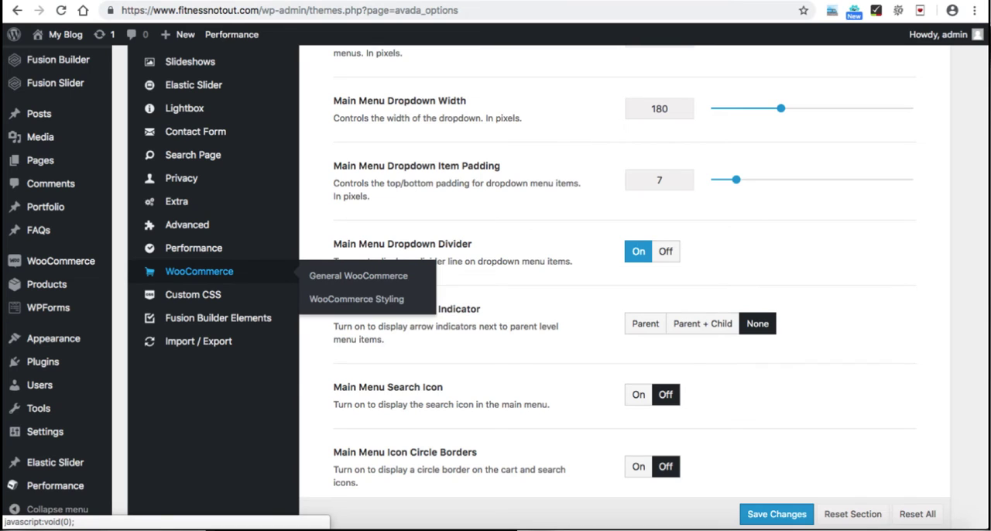
{"action": "left_click", "coordinate": [199, 271]}
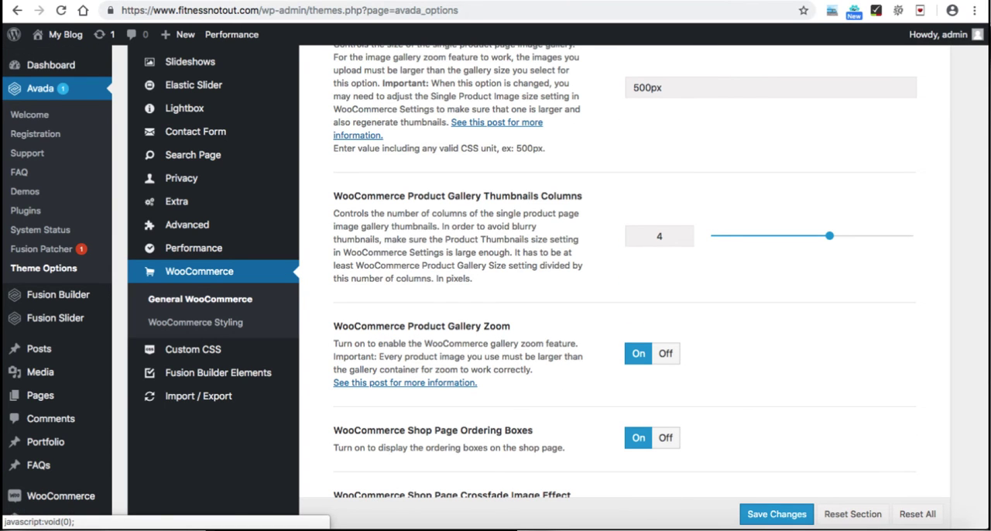
{"action": "scroll", "coordinate": [619, 286], "scroll_direction": "down", "scroll_amount": 1}
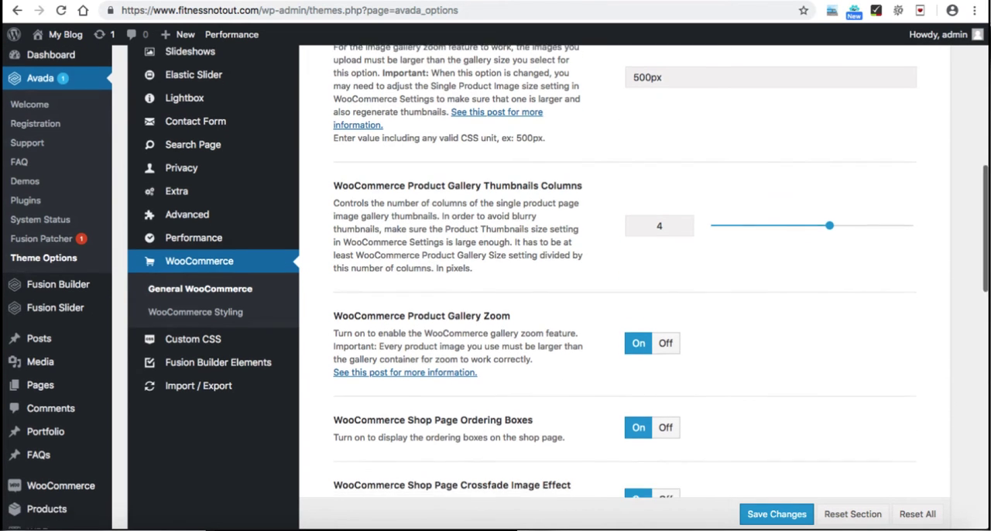
{"action": "scroll", "coordinate": [620, 287], "scroll_direction": "up", "scroll_amount": 5}
{"action": "scroll", "coordinate": [620, 287], "scroll_direction": "up", "scroll_amount": 3}
{"action": "scroll", "coordinate": [619, 287], "scroll_direction": "down", "scroll_amount": 8}
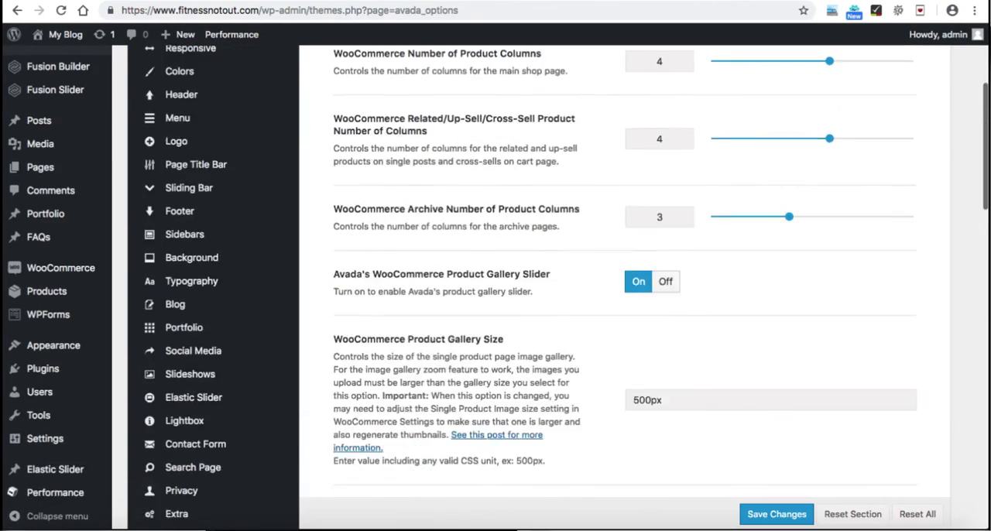
{"action": "scroll", "coordinate": [620, 287], "scroll_direction": "down", "scroll_amount": 5}
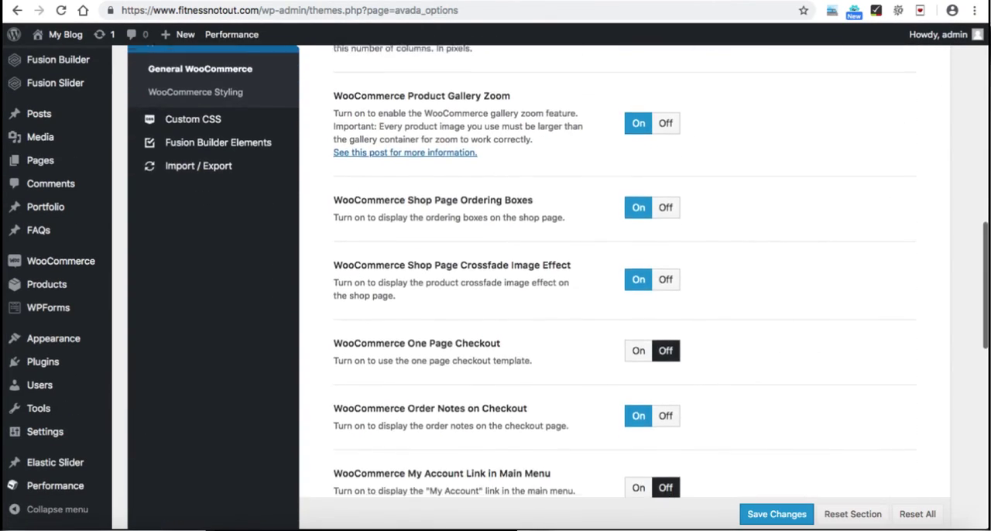
{"action": "scroll", "coordinate": [619, 286], "scroll_direction": "down", "scroll_amount": 2}
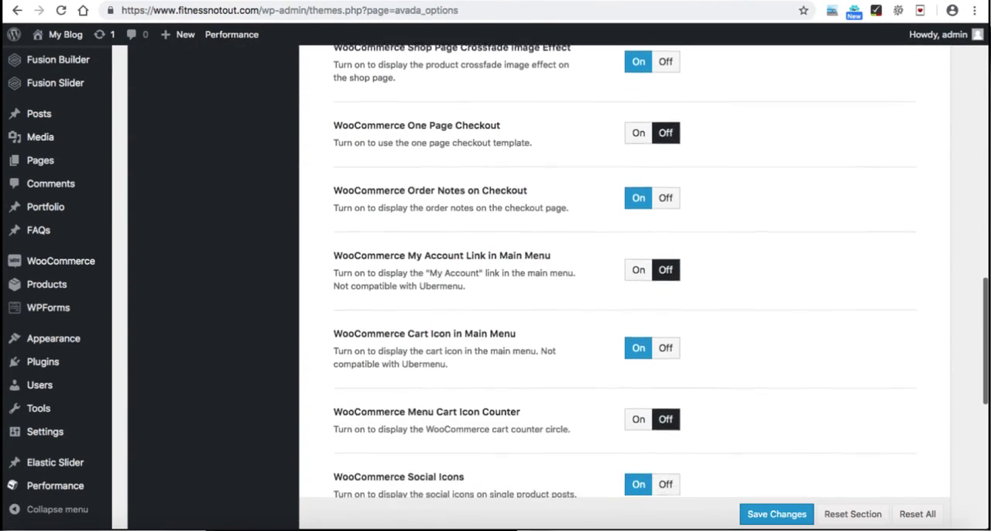
{"action": "left_click_drag", "start_coordinate": [332, 301], "coordinate": [505, 300]}
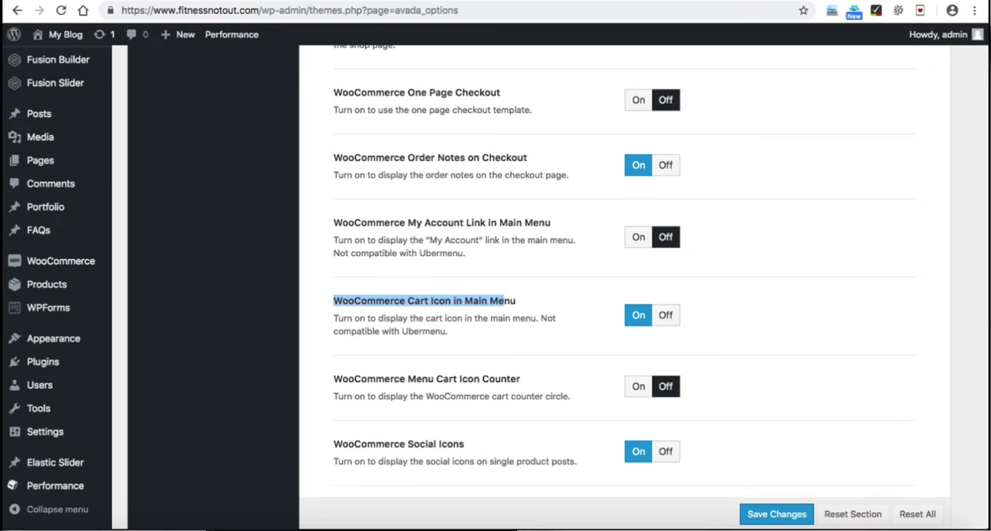
{"action": "left_click", "coordinate": [666, 315]}
{"action": "left_click", "coordinate": [777, 514]}
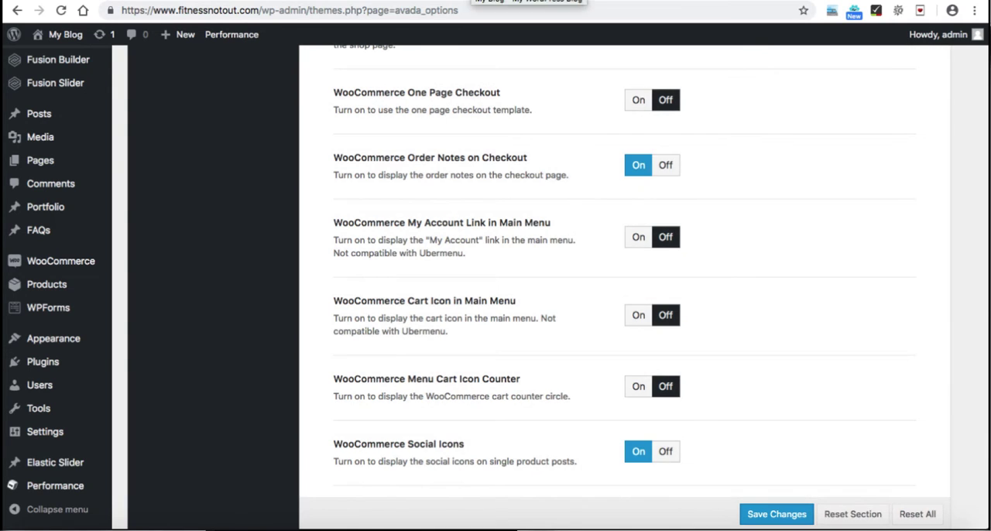
{"action": "left_click", "coordinate": [481, 1]}
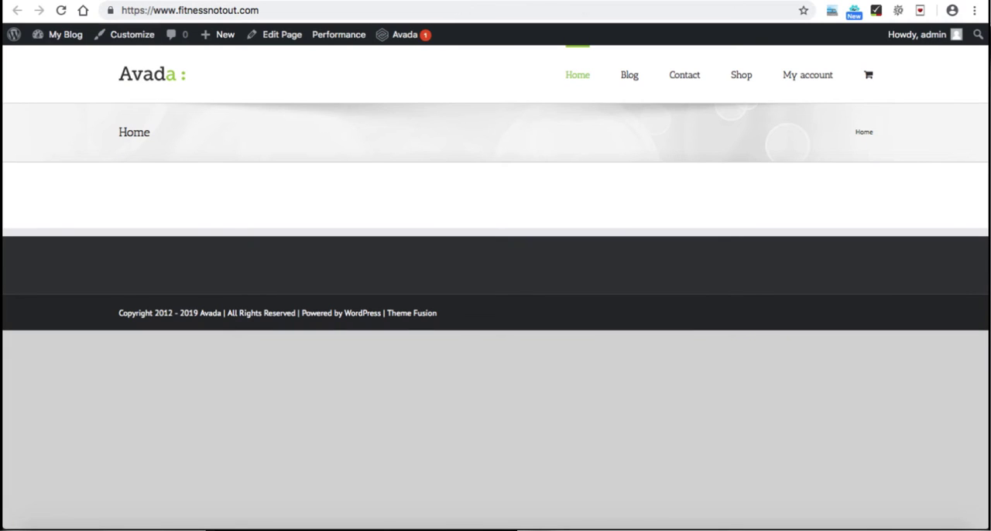
Step: Reload the site's front page, and set the Menus Typography font family to Open Sans in Avada's Main Menu options
{"action": "left_click", "coordinate": [61, 10]}
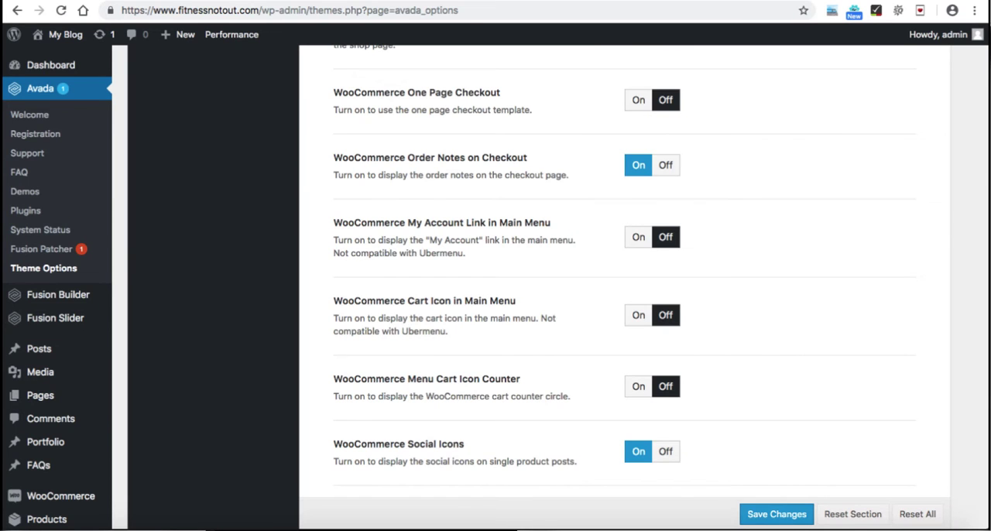
{"action": "scroll", "coordinate": [624, 286], "scroll_direction": "up", "scroll_amount": 15}
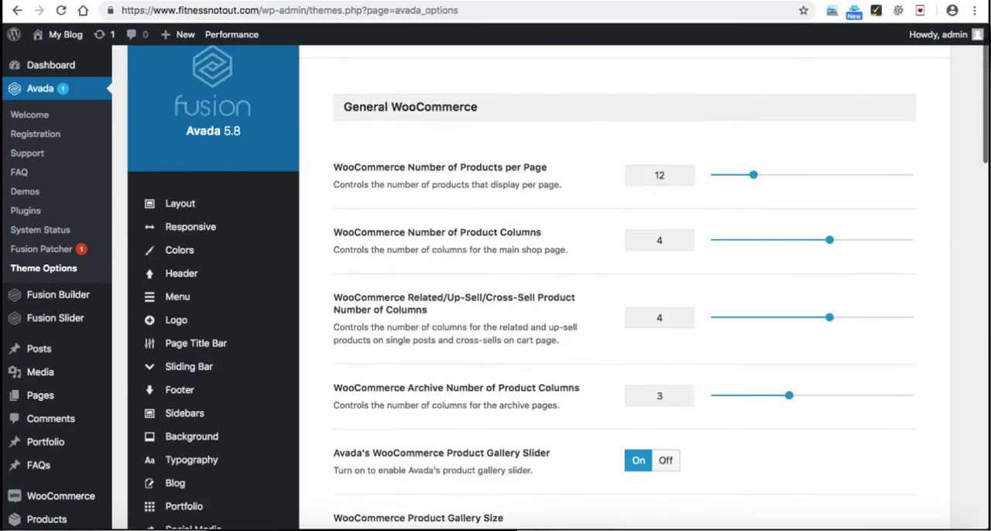
{"action": "scroll", "coordinate": [624, 286], "scroll_direction": "down", "scroll_amount": 1}
{"action": "scroll", "coordinate": [178, 263], "scroll_direction": "down", "scroll_amount": 1}
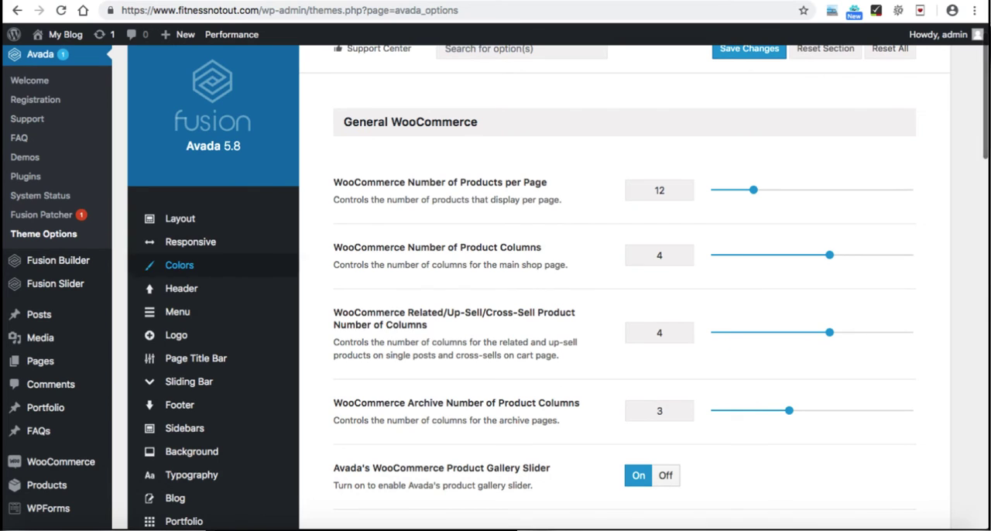
{"action": "mouse_move", "coordinate": [177, 311]}
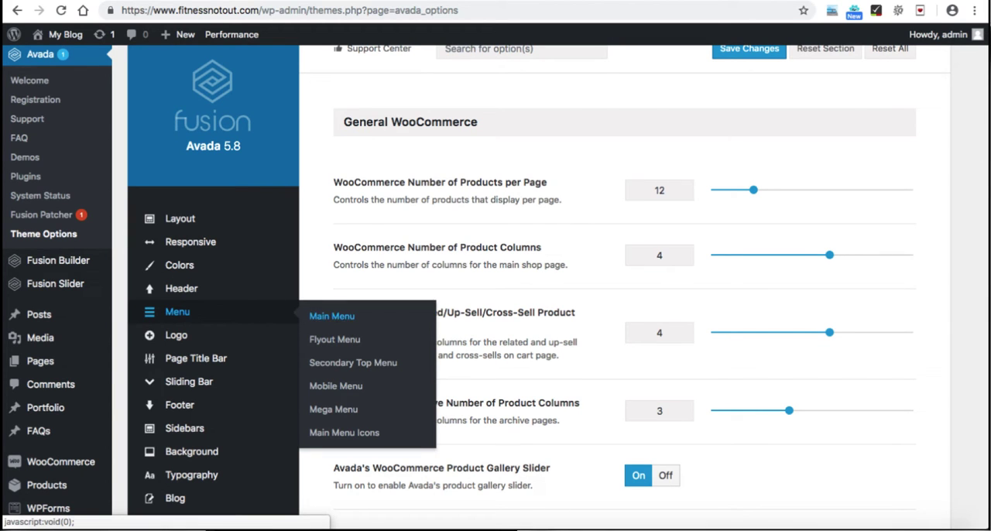
{"action": "left_click", "coordinate": [331, 316]}
{"action": "scroll", "coordinate": [496, 283], "scroll_direction": "down", "scroll_amount": 3}
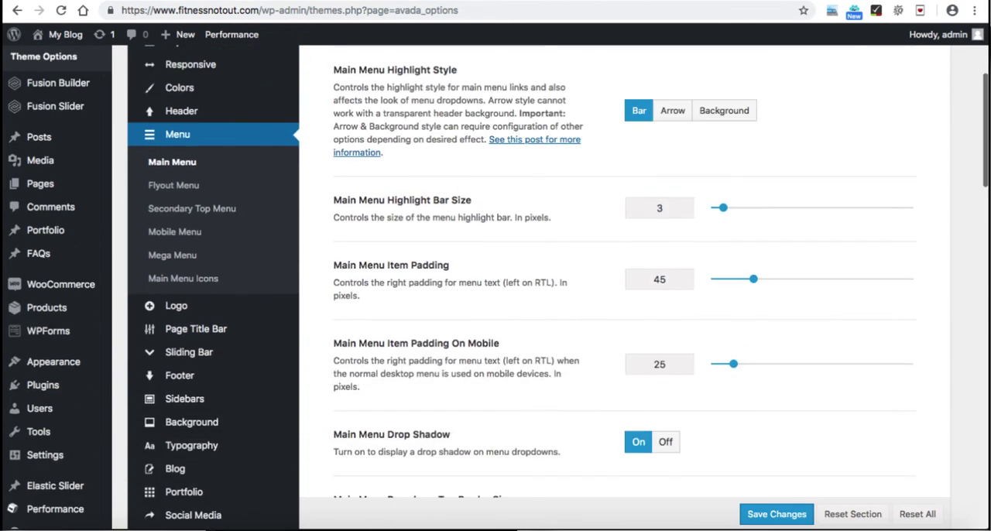
{"action": "scroll", "coordinate": [496, 283], "scroll_direction": "down", "scroll_amount": 12}
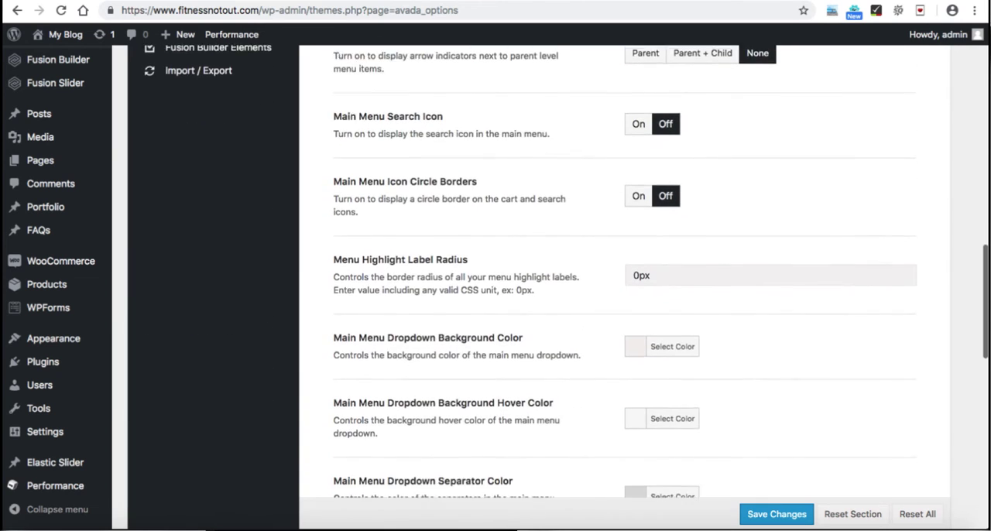
{"action": "scroll", "coordinate": [495, 284], "scroll_direction": "down", "scroll_amount": 7}
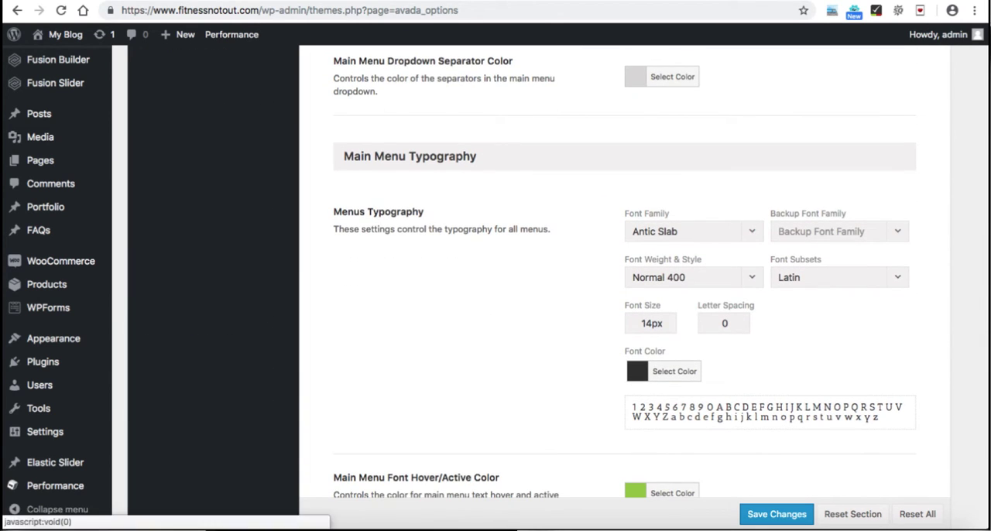
{"action": "left_click", "coordinate": [681, 231]}
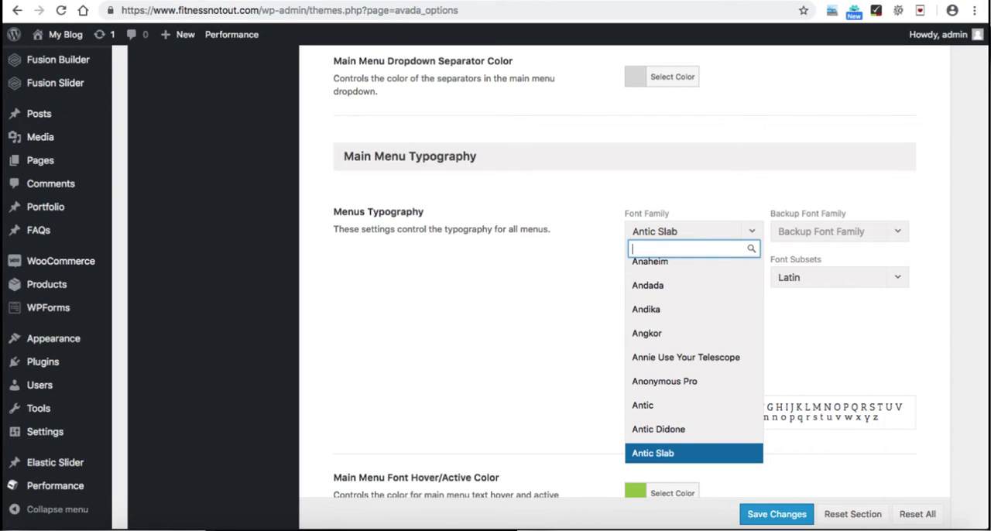
{"action": "type", "text": "open"}
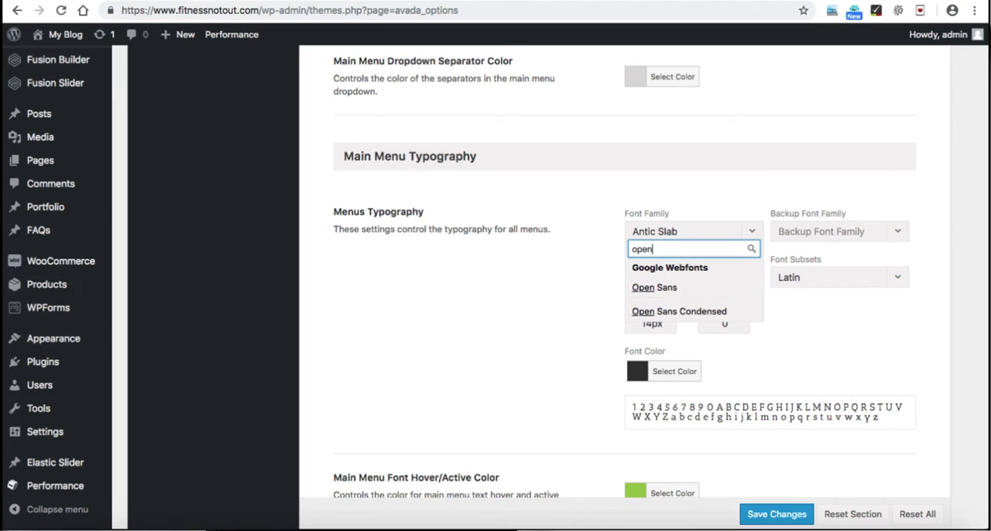
{"action": "key", "text": "Return"}
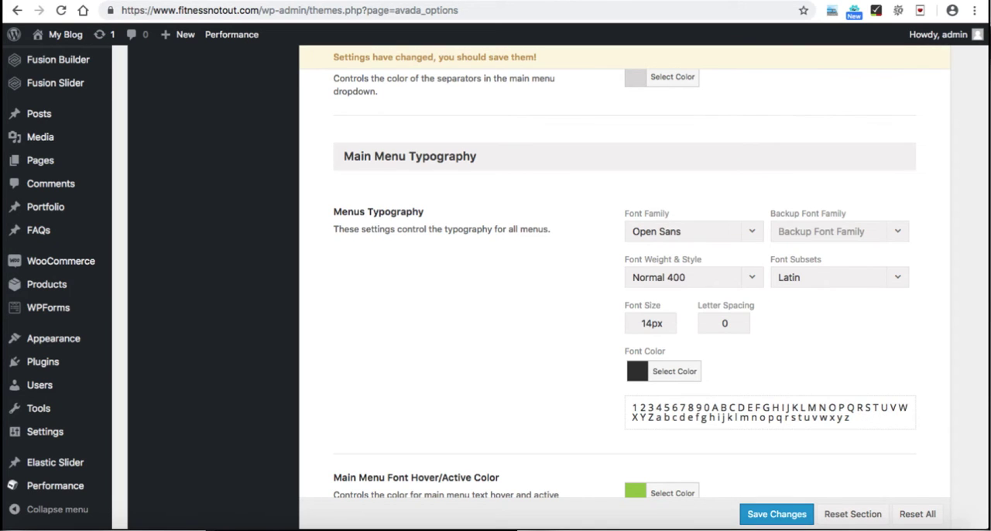
Step: Set the Menus Typography font size to 16px, save the theme options and reload the site's front page
{"action": "scroll", "coordinate": [624, 283], "scroll_direction": "down", "scroll_amount": 2}
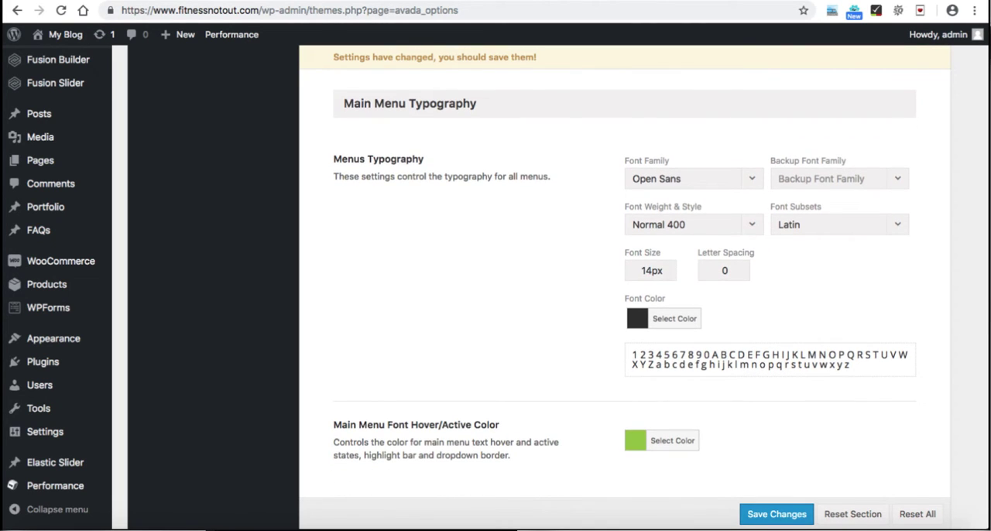
{"action": "key", "text": "BackSpace"}
{"action": "type", "text": "6"}
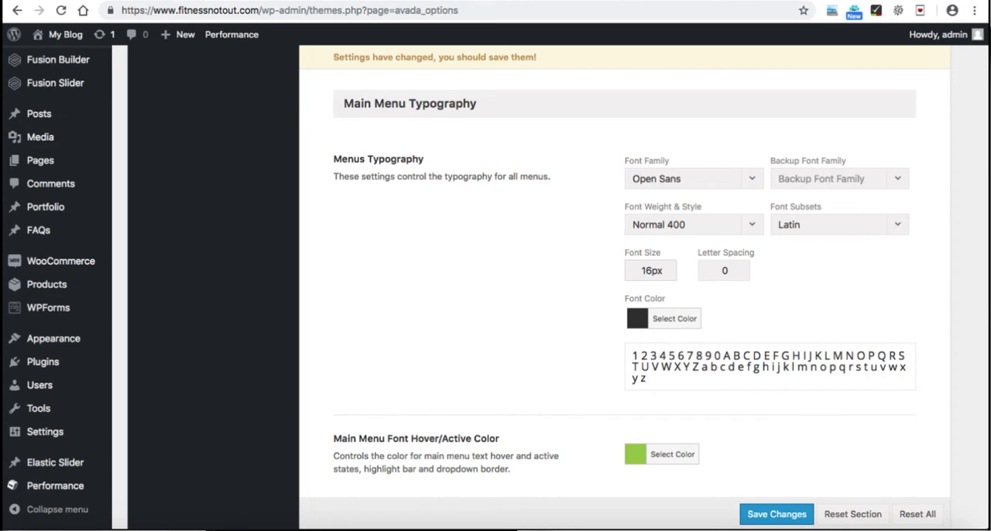
{"action": "key", "text": "Return"}
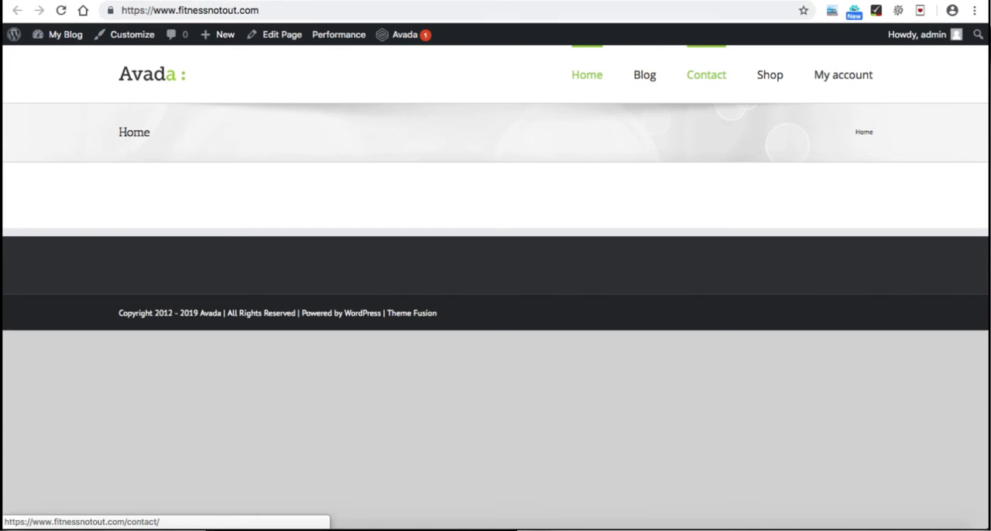
Step: Consult the WooCommerce Checklist, and add a new product named Blue T-shirt with the copied Lorem Ipsum paragraph as its description
{"action": "key", "text": "ctrl+Tab"}
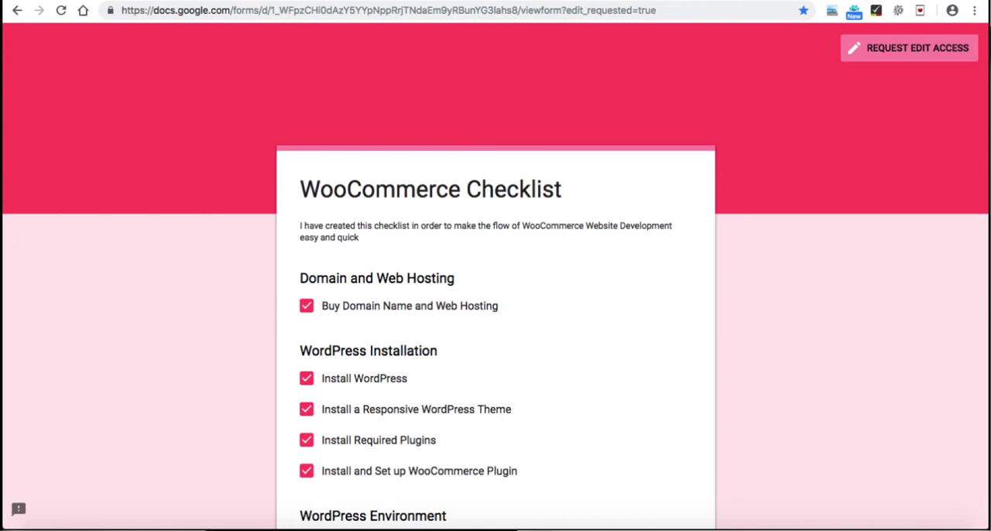
{"action": "scroll", "coordinate": [496, 271], "scroll_direction": "down", "scroll_amount": 5}
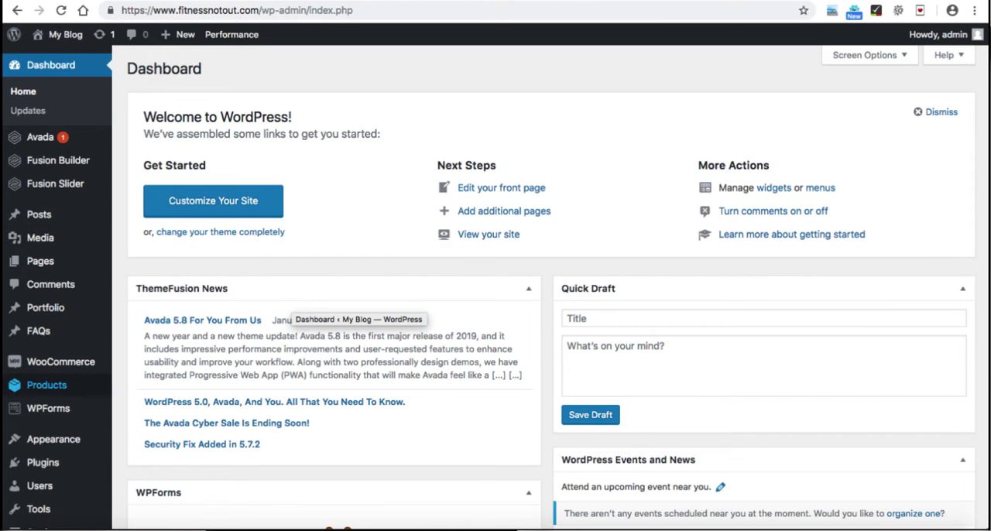
{"action": "mouse_move", "coordinate": [47, 384]}
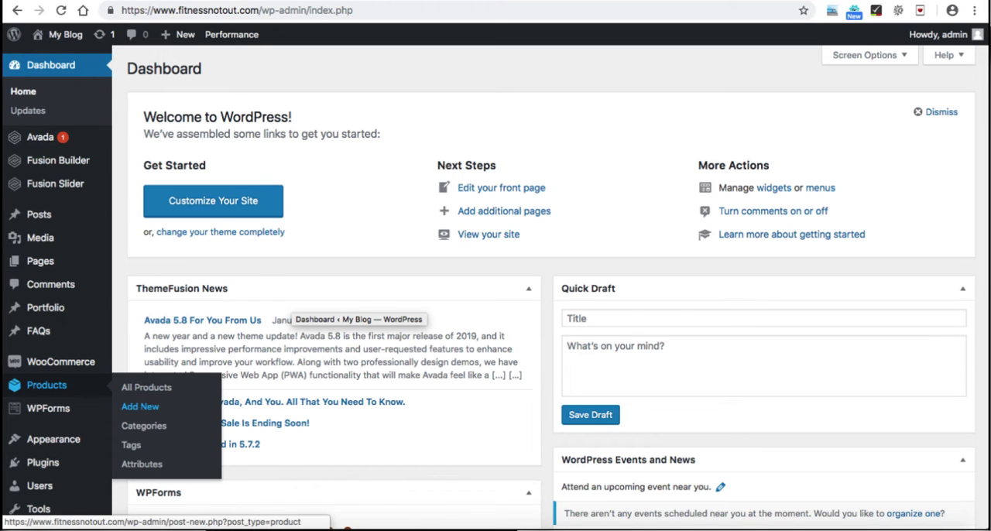
{"action": "left_click", "coordinate": [140, 407]}
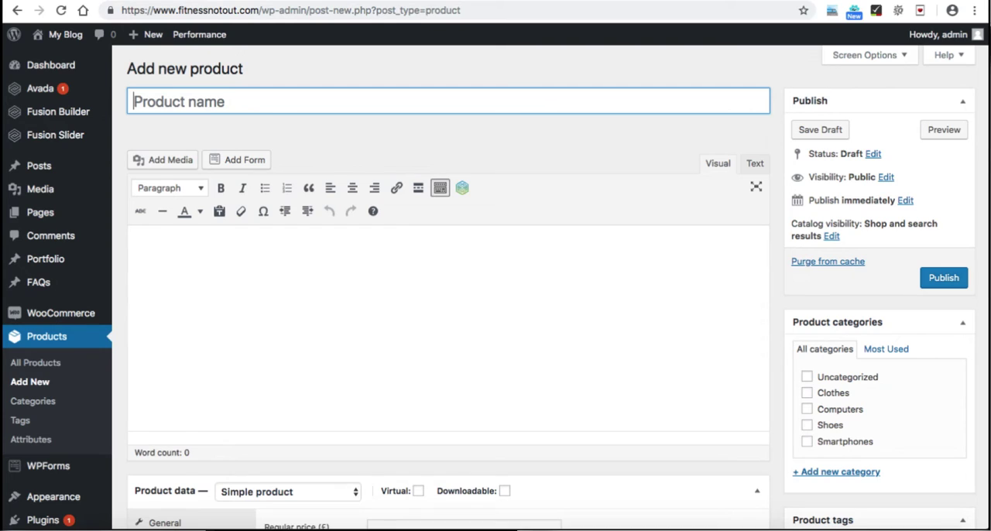
{"action": "key", "text": "shift"}
{"action": "type", "text": "Blue T-shirt"}
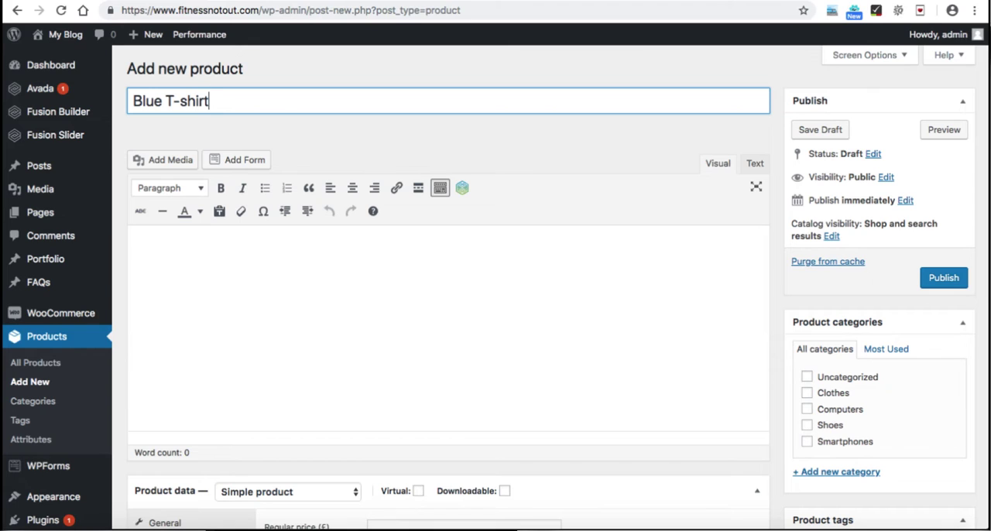
{"action": "left_click", "coordinate": [135, 251]}
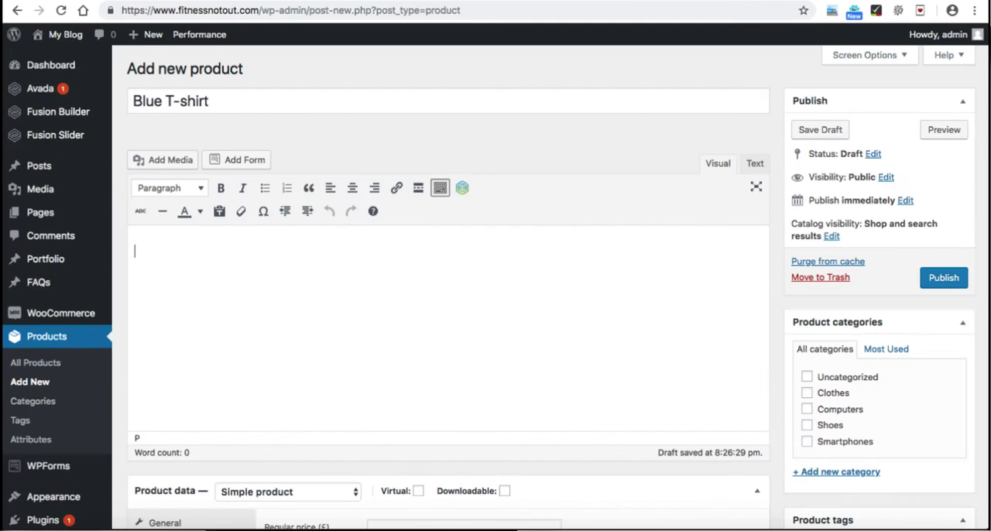
{"action": "type", "text": "Lorem Ipsum is simply dummy text of the printing and typesetting industry. Lorem Ipsum has been the industry's standard dummy text ever since the 1500s, when an unknown printer took a galley of type and scrambled it to make a type specimen book. It has survived not only five centuries, but also the leap into electronic typesetting, remaining essentially unchanged. It was popularised in the 1960s with the release of Letraset sheets containing Lorem Ipsum passages, and more recently with desktop publishing software like Aldus PageMaker including versions of Lorem Ipsum."}
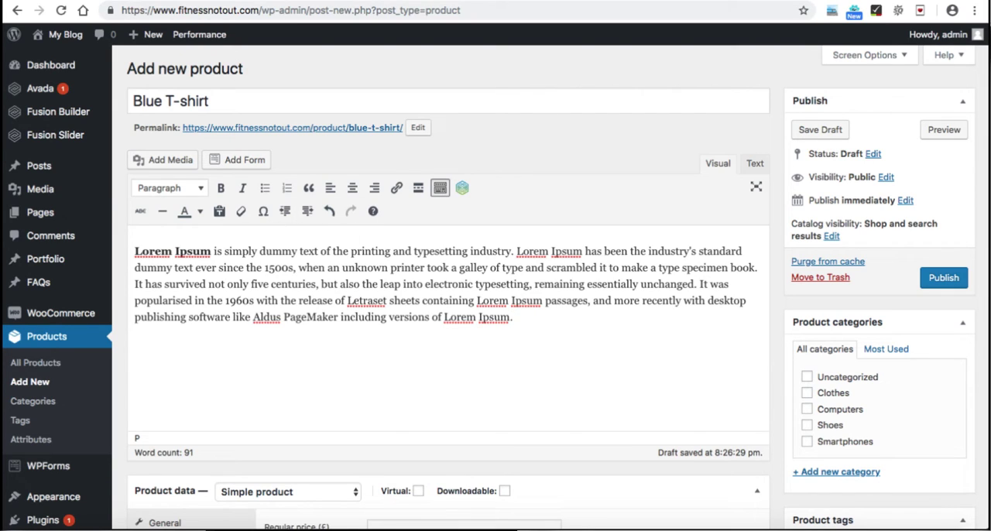
Step: Set the Blue T-shirt's regular price to £200
{"action": "scroll", "coordinate": [495, 310], "scroll_direction": "down", "scroll_amount": 5}
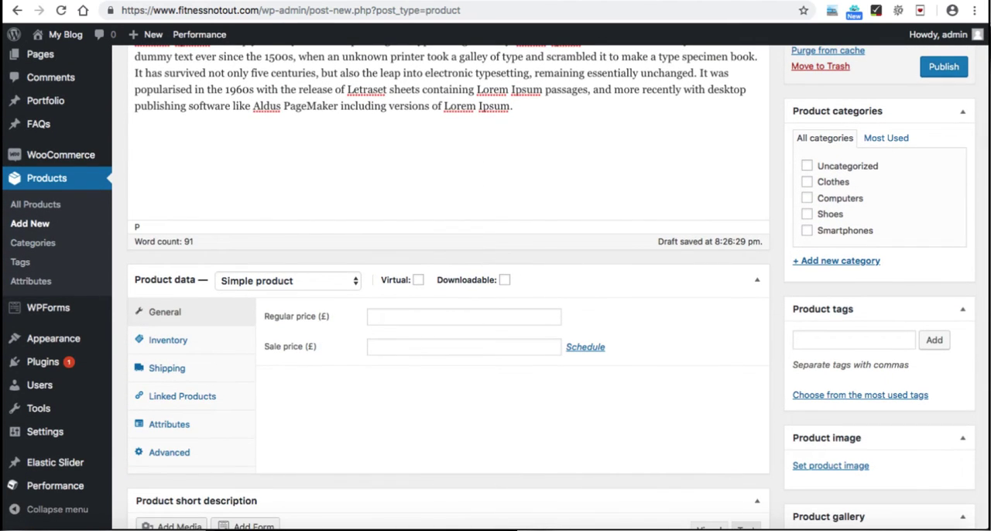
{"action": "scroll", "coordinate": [449, 310], "scroll_direction": "down", "scroll_amount": 1}
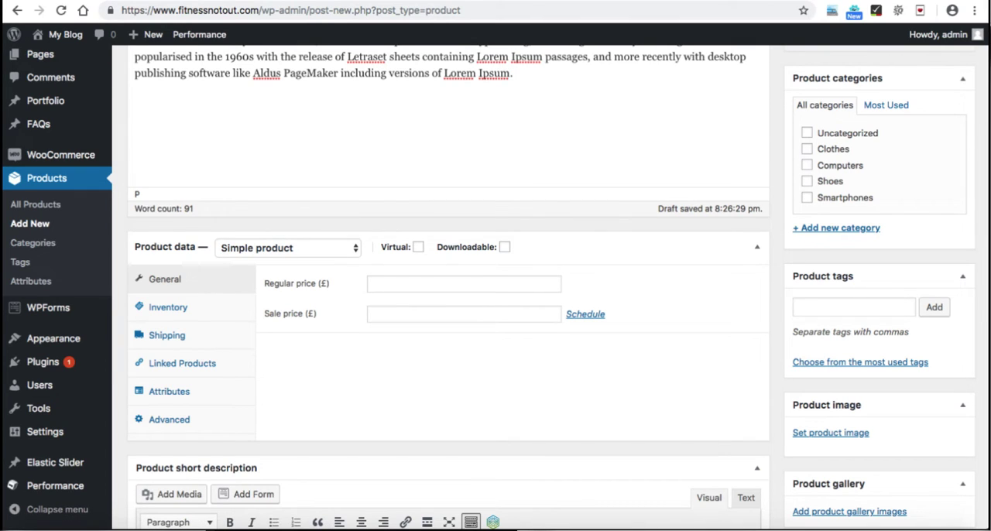
{"action": "left_click", "coordinate": [464, 285]}
{"action": "type", "text": "200"}
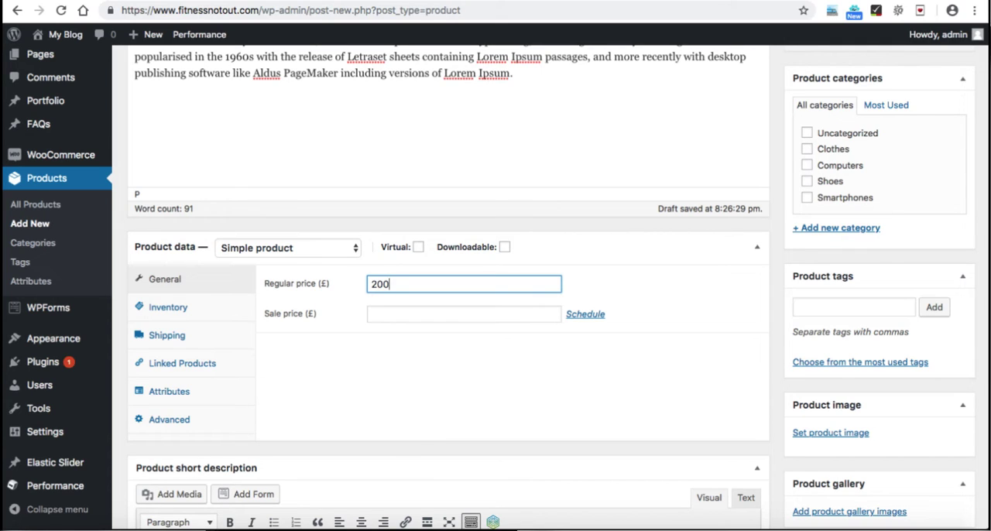
Step: Try a sale price of £180 for the Blue T-shirt and clear it again
{"action": "left_click", "coordinate": [463, 314]}
{"action": "type", "text": "180"}
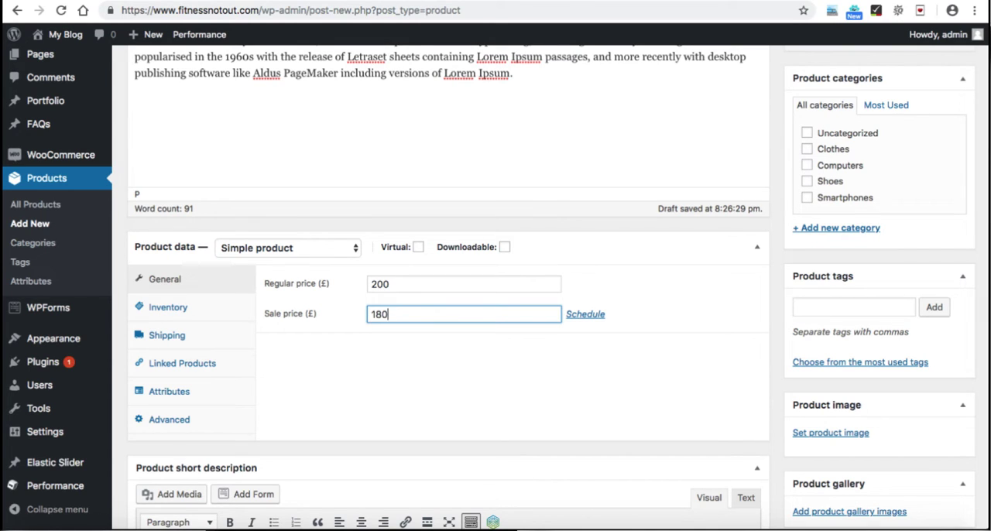
{"action": "key", "text": "BackSpace"}
{"action": "key", "text": "BackSpace"}
{"action": "key", "text": "BackSpace"}
{"action": "left_click", "coordinate": [403, 375]}
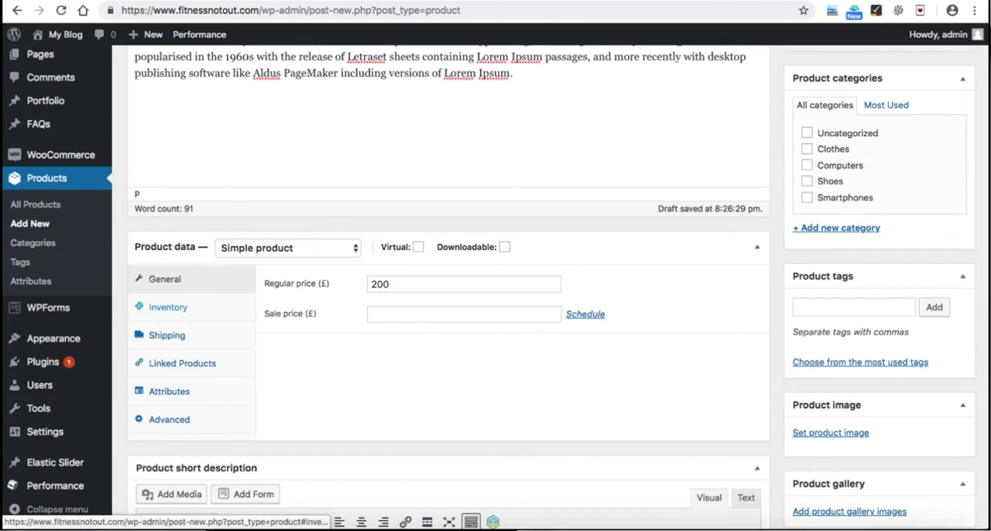
Step: Set the product's SKU to FIT001 in its inventory data
{"action": "left_click", "coordinate": [168, 308]}
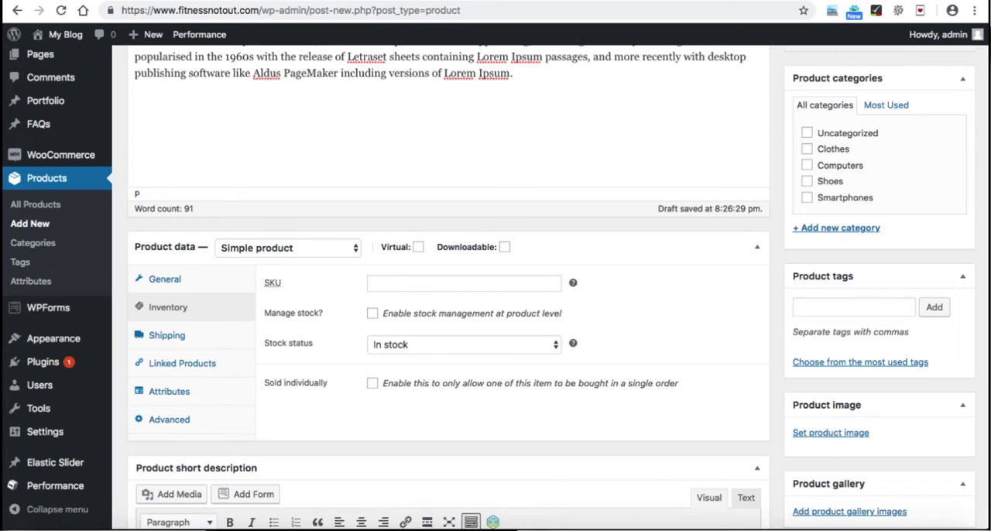
{"action": "left_click", "coordinate": [464, 283]}
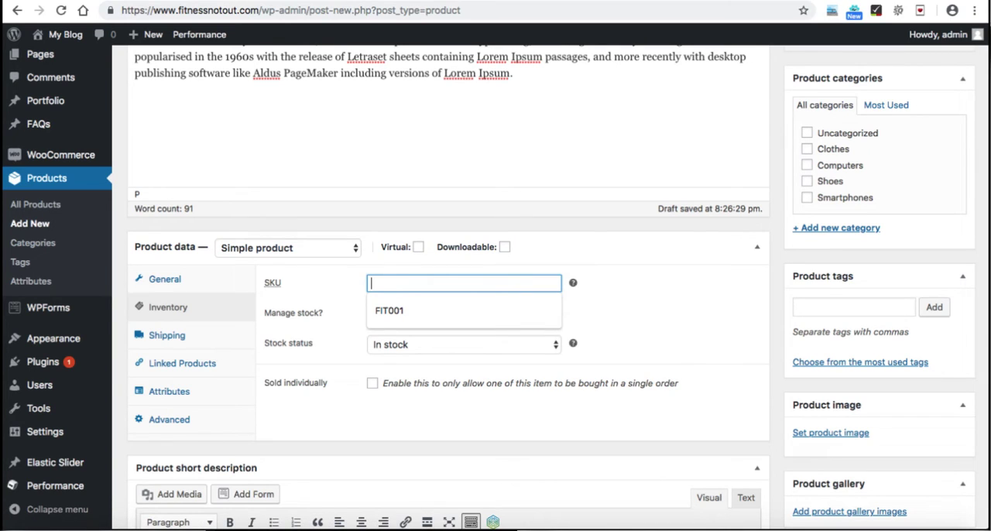
{"action": "key", "text": "Down"}
{"action": "key", "text": "Return"}
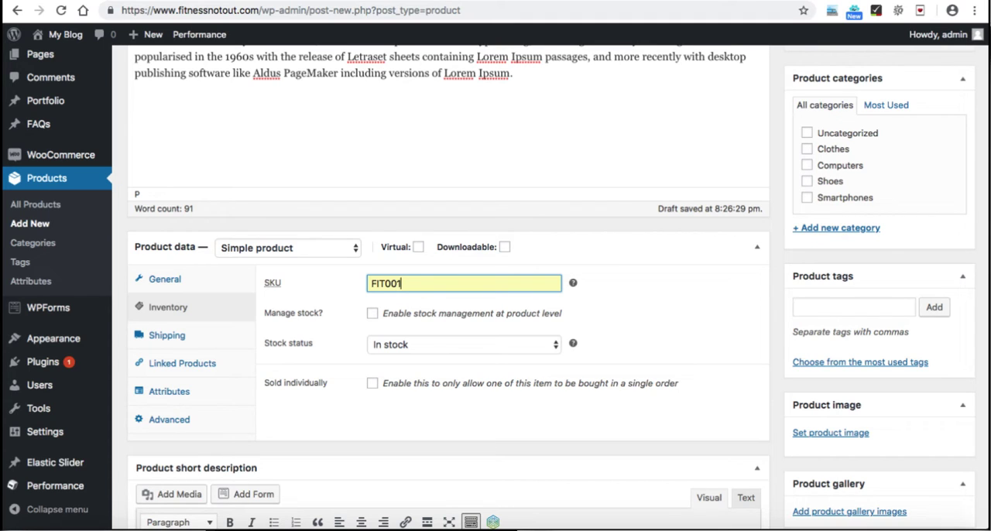
{"action": "left_click_drag", "start_coordinate": [403, 283], "coordinate": [371, 283]}
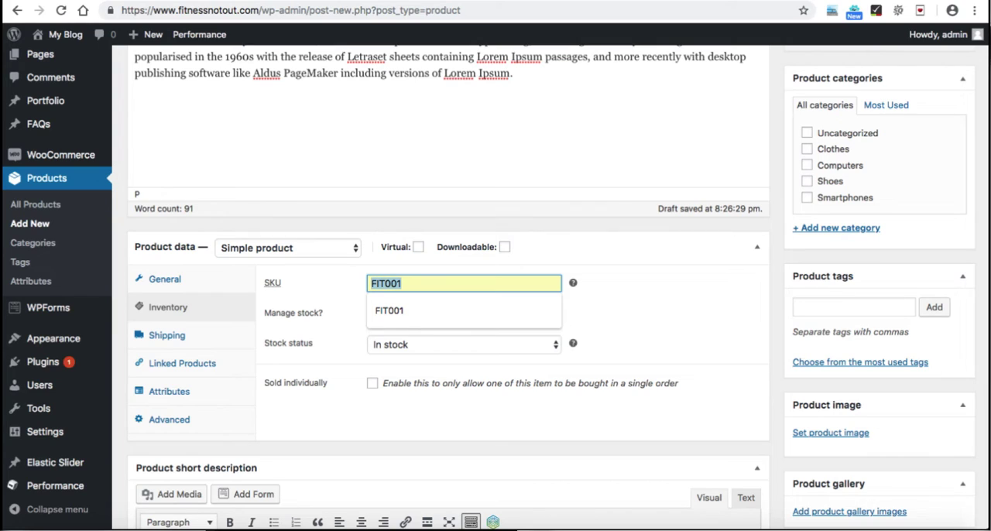
{"action": "left_click", "coordinate": [335, 298]}
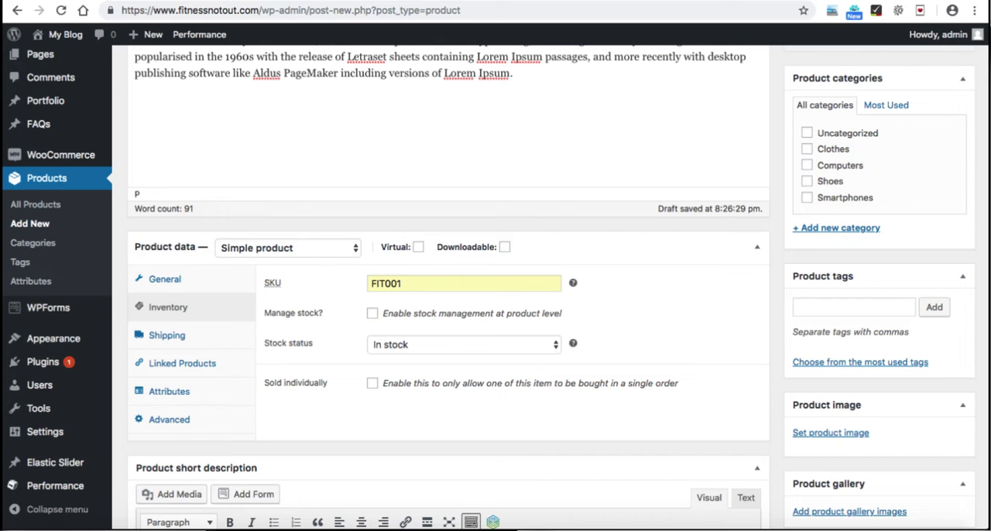
Step: Turn on stock management at product level and turn it off again
{"action": "left_click", "coordinate": [372, 313]}
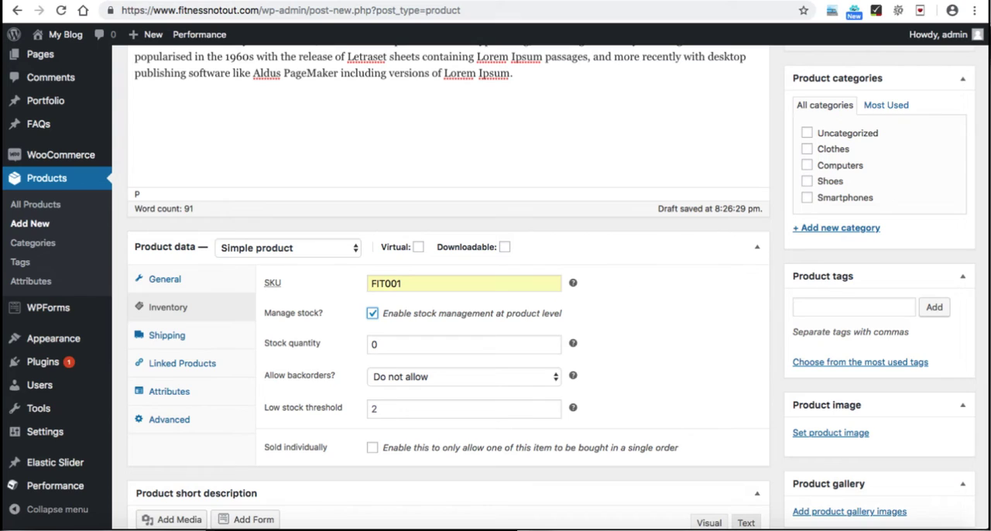
{"action": "left_click", "coordinate": [372, 314]}
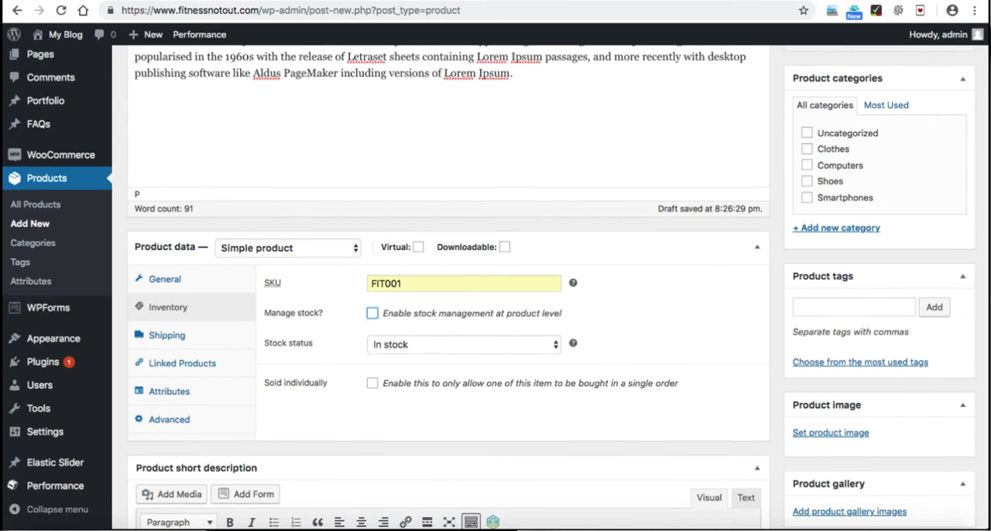
Step: Paste the Lorem Ipsum text into the product short description and keep only its first sentence
{"action": "scroll", "coordinate": [558, 287], "scroll_direction": "down", "scroll_amount": 1}
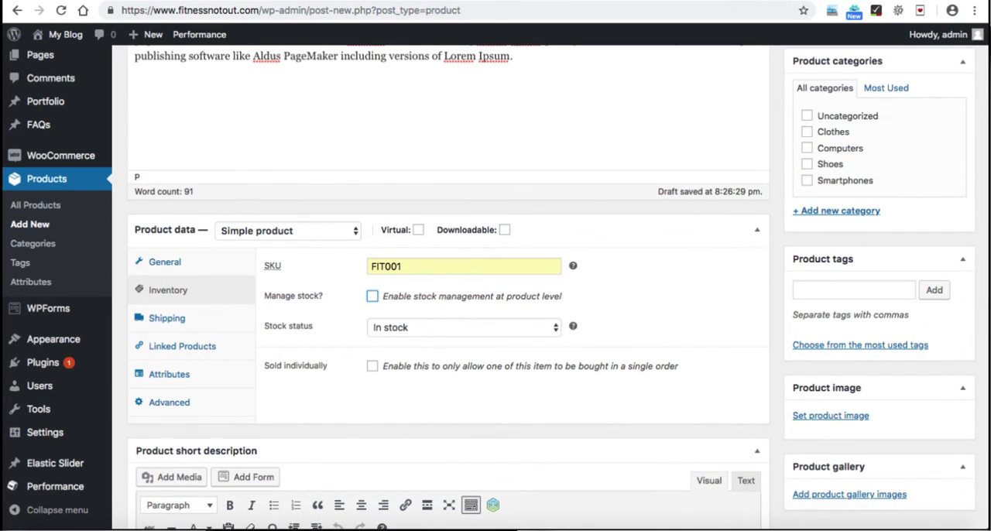
{"action": "scroll", "coordinate": [447, 310], "scroll_direction": "down", "scroll_amount": 5}
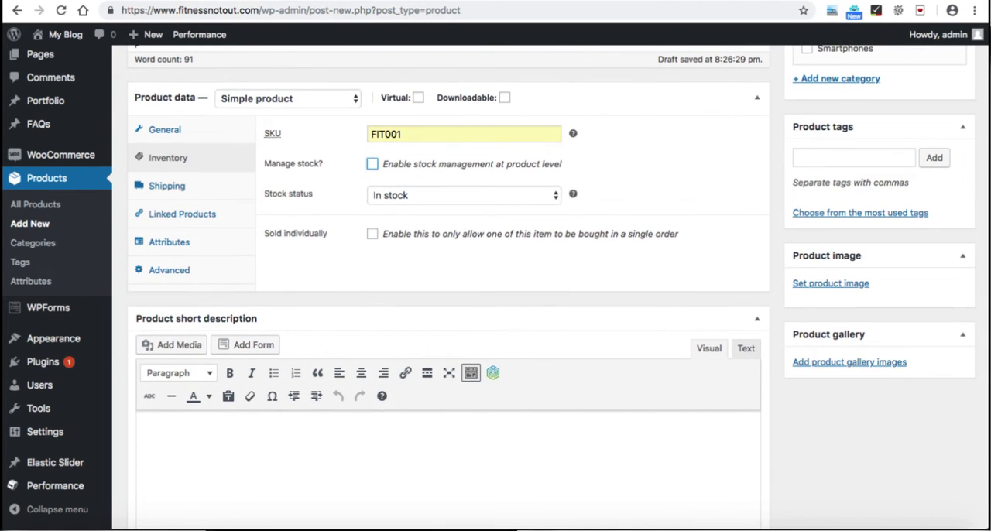
{"action": "scroll", "coordinate": [447, 286], "scroll_direction": "down", "scroll_amount": 5}
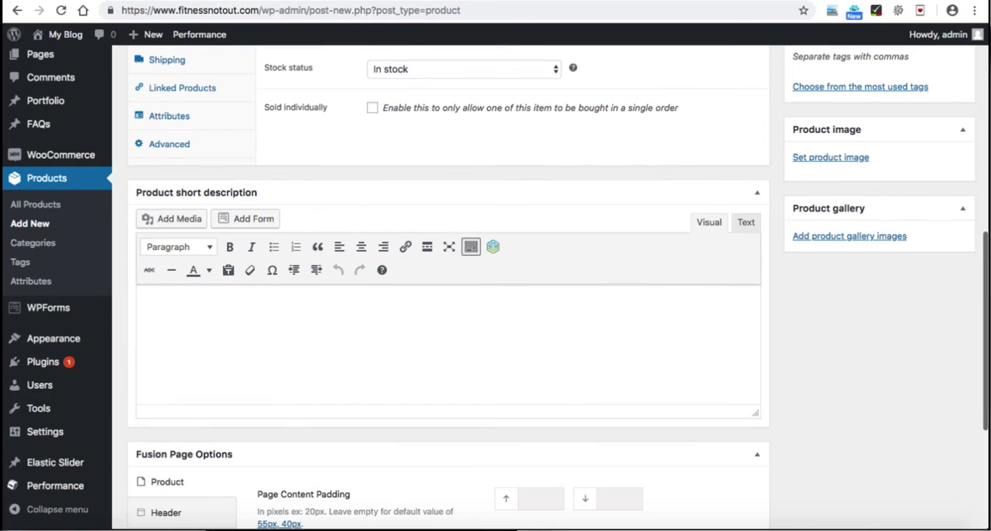
{"action": "left_click", "coordinate": [144, 303]}
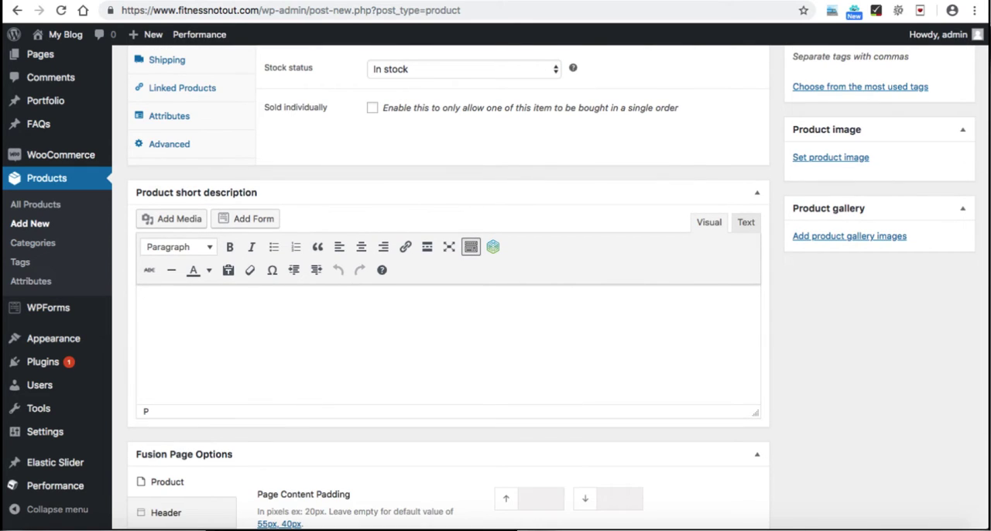
{"action": "type", "text": "Lorem Ipsum is simply dummy text of the printing and typesetting industry. Lorem Ipsum has been the industry's standard dummy text ever since the 1500s, when an unknown printer took a galley of type and scrambled it to make a type specimen book. It has survived not only five centuries, but also the leap into electronic typesetting, remaining essentially unchanged. It was popularised in the 1960s with the release of Letraset sheets containing Lorem Ipsum passages, and more recently with desktop publishing software like Aldus PageMaker including versions of Lorem Ipsum."}
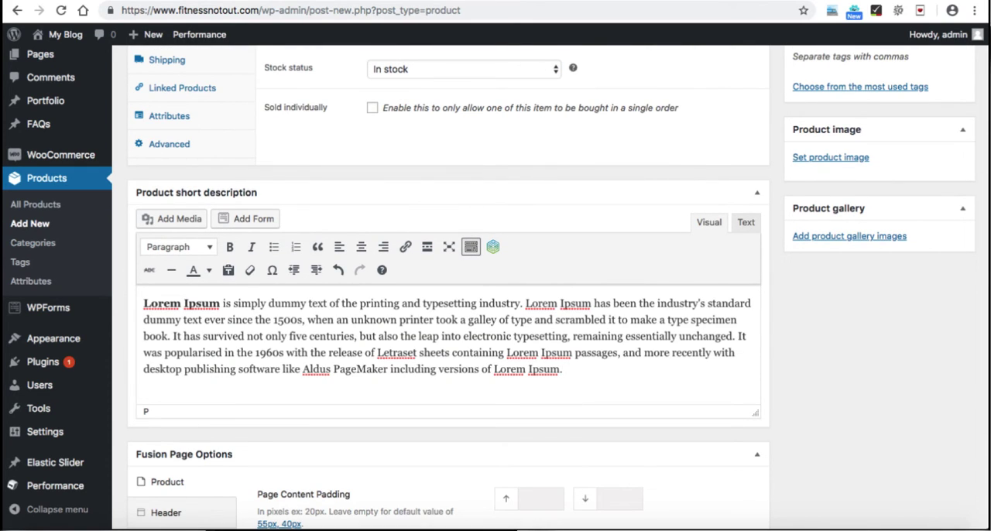
{"action": "left_click_drag", "start_coordinate": [526, 303], "coordinate": [563, 369]}
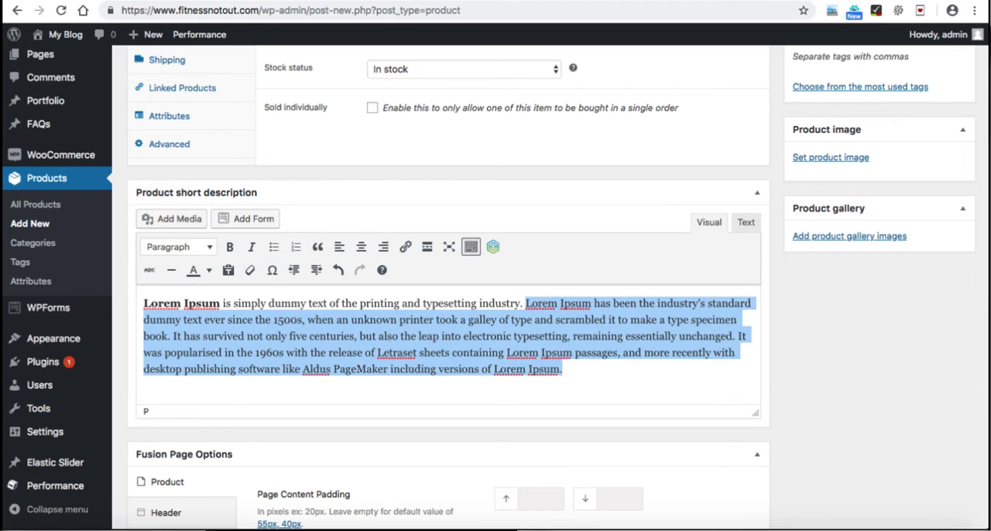
{"action": "key", "text": "BackSpace"}
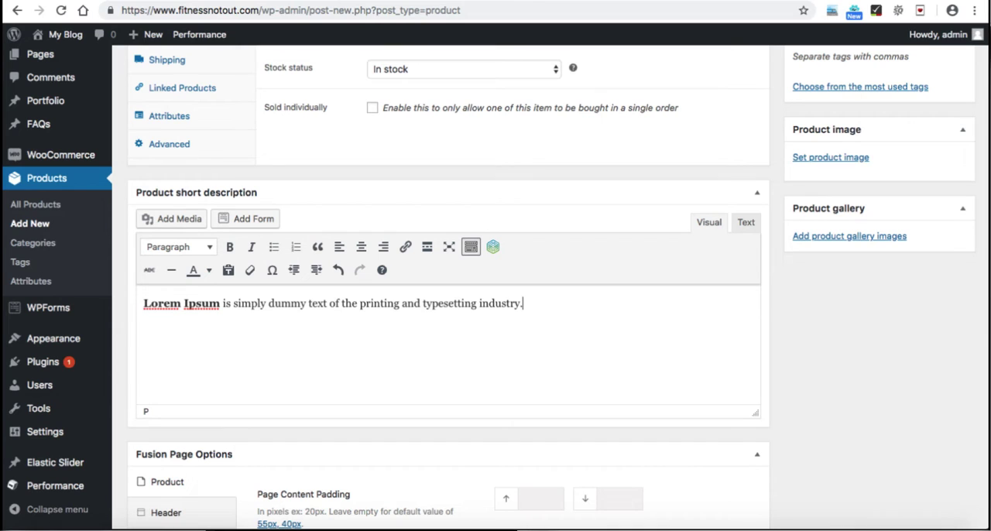
Step: Upload T_6_front.jpg from the products folder and set it as the Blue T-shirt's product image
{"action": "scroll", "coordinate": [496, 287], "scroll_direction": "up", "scroll_amount": 3}
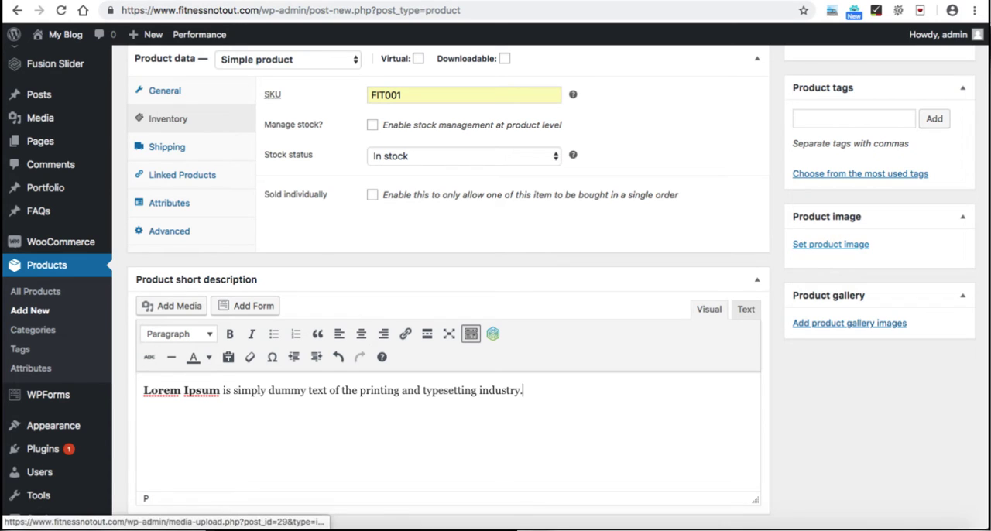
{"action": "left_click", "coordinate": [831, 244]}
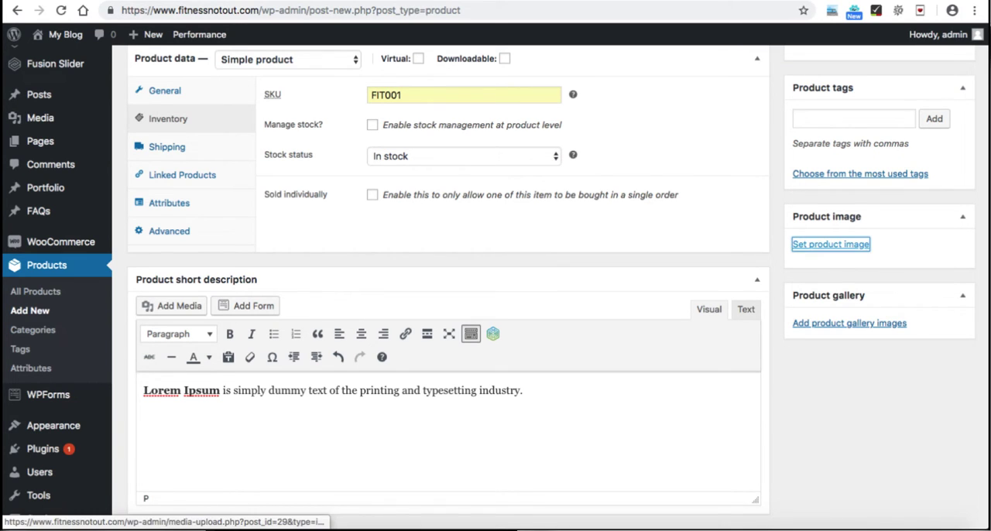
{"action": "left_click", "coordinate": [62, 89]}
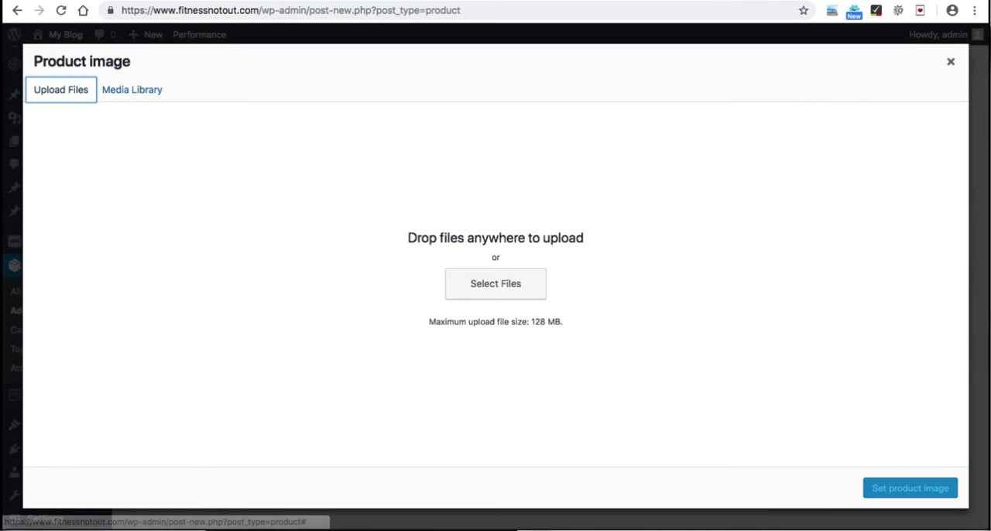
{"action": "left_click", "coordinate": [495, 284]}
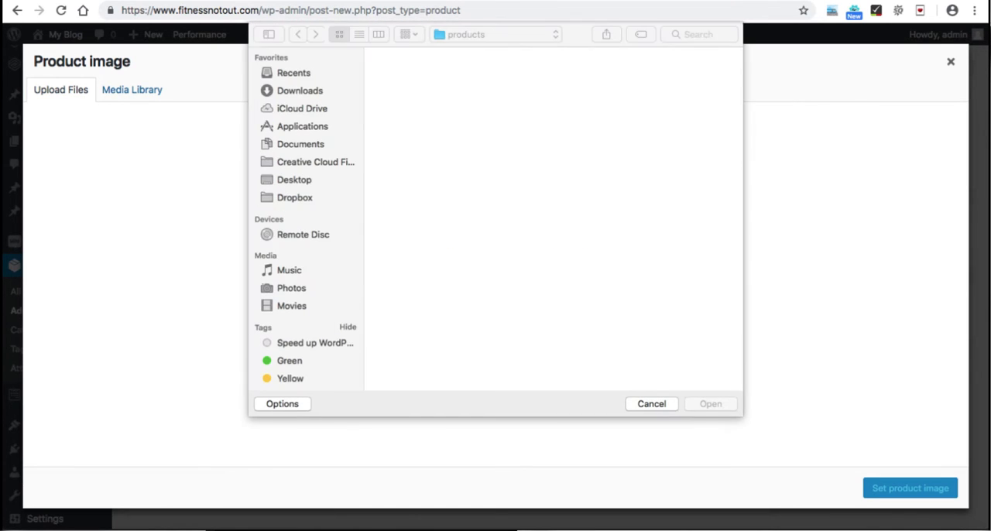
{"action": "scroll", "coordinate": [552, 219], "scroll_direction": "down", "scroll_amount": 2}
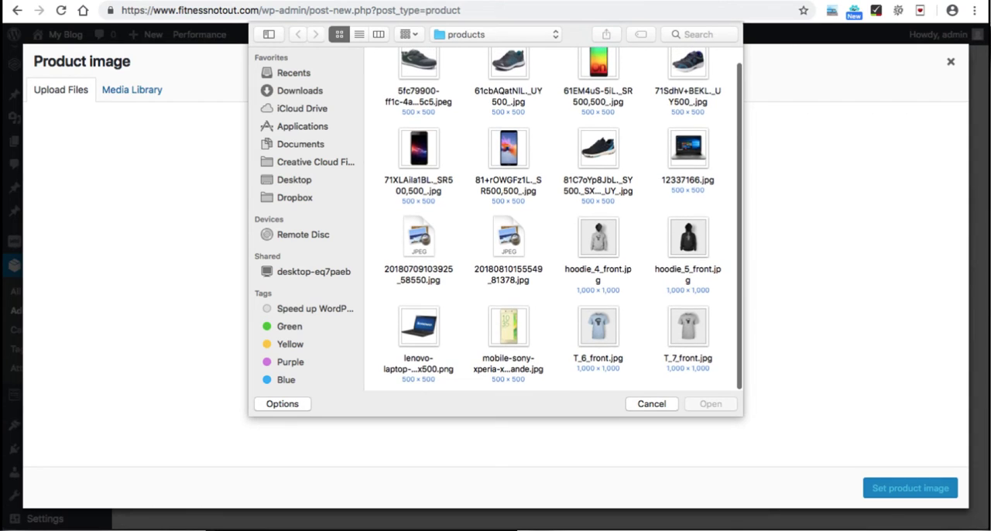
{"action": "left_click", "coordinate": [599, 326]}
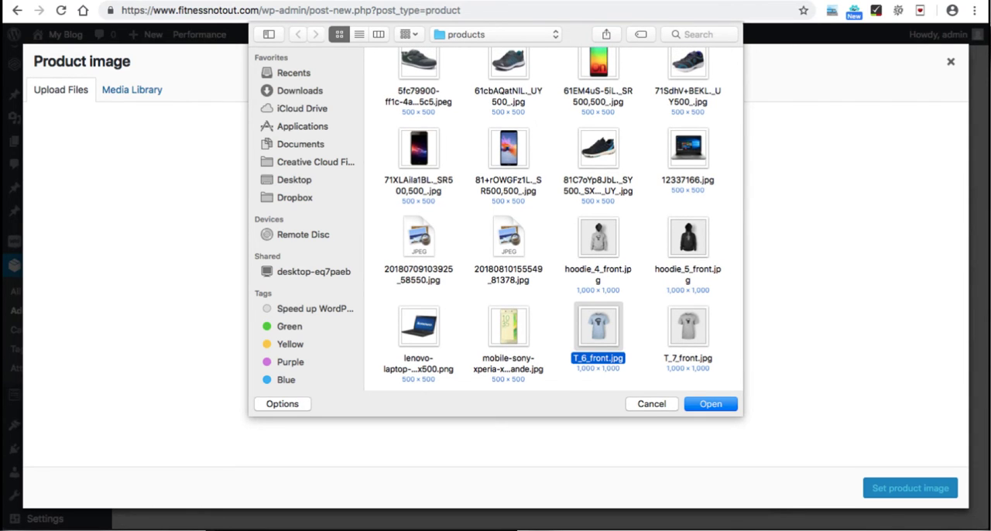
{"action": "key", "text": "Return"}
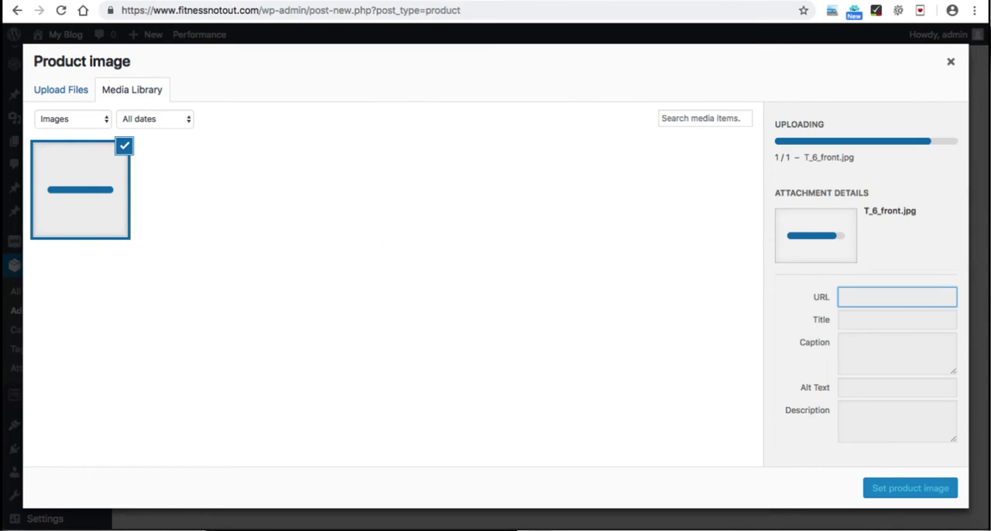
{"action": "scroll", "coordinate": [865, 290], "scroll_direction": "down", "scroll_amount": 3}
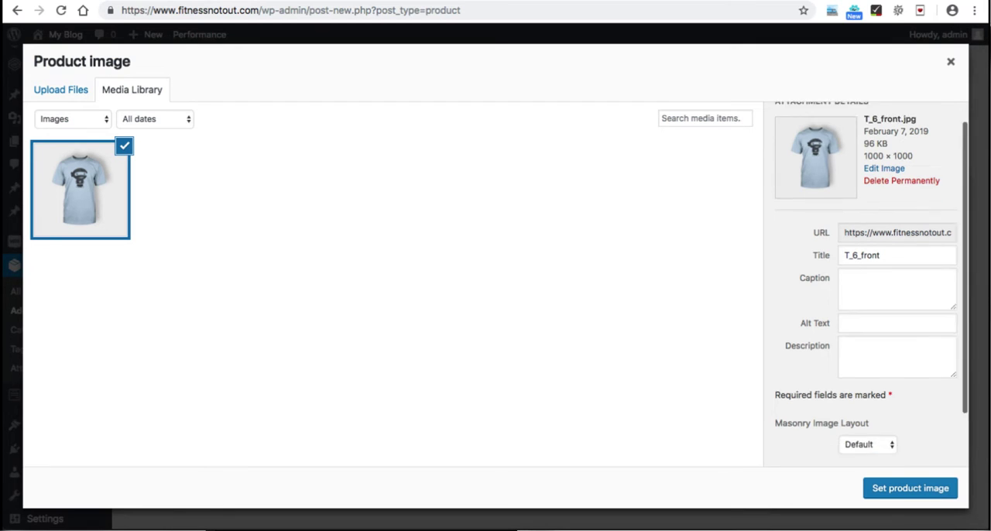
{"action": "scroll", "coordinate": [865, 290], "scroll_direction": "up", "scroll_amount": 3}
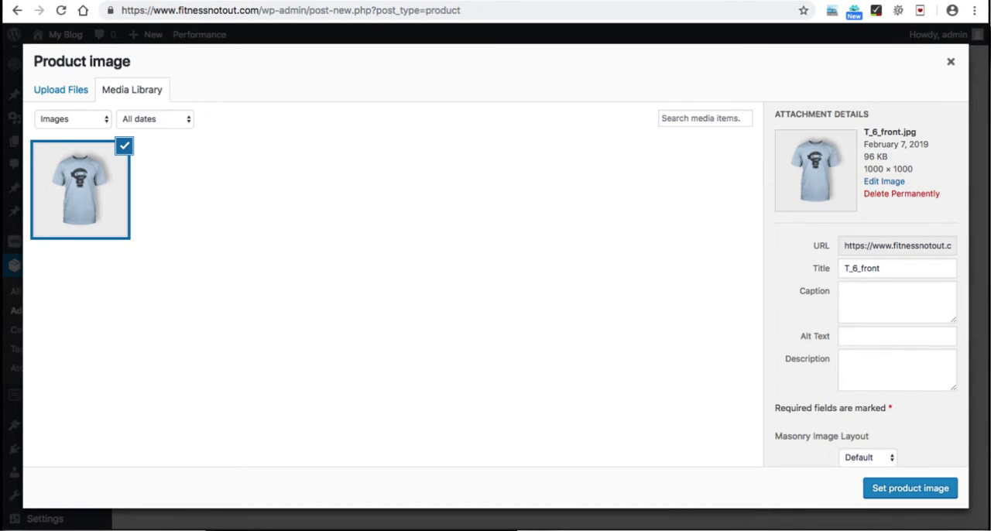
{"action": "key", "text": "Escape"}
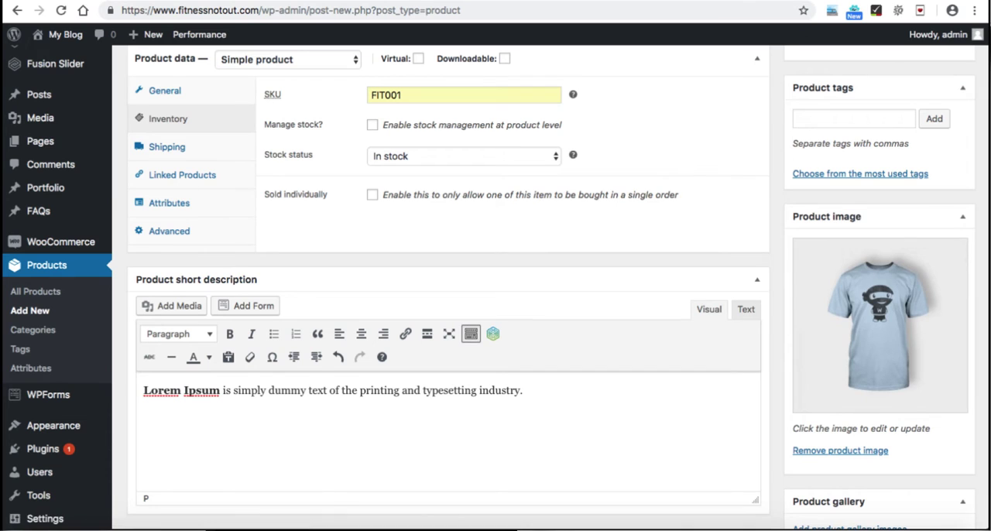
Step: Add the product tags tshirts and clothes to the Blue T-shirt
{"action": "scroll", "coordinate": [495, 287], "scroll_direction": "up", "scroll_amount": 2}
{"action": "scroll", "coordinate": [496, 286], "scroll_direction": "up", "scroll_amount": 1}
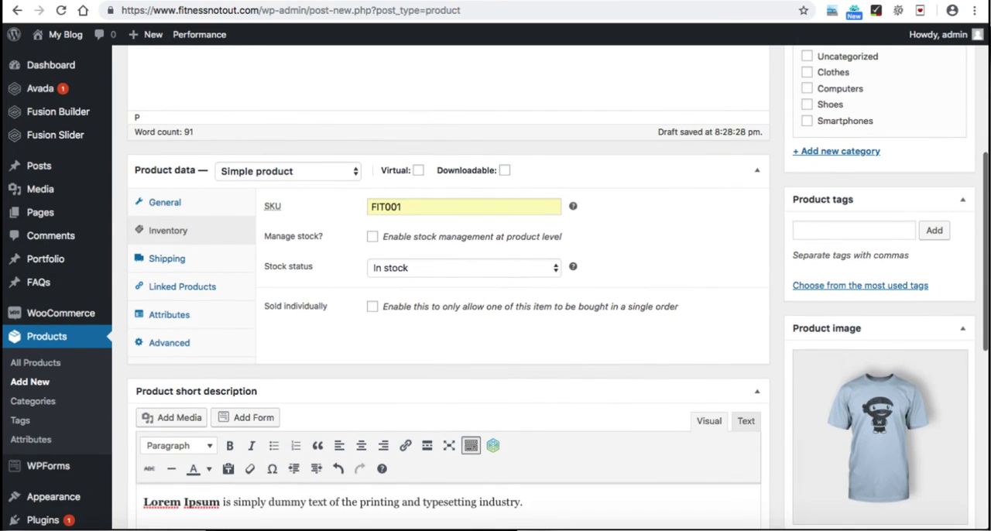
{"action": "left_click", "coordinate": [854, 231]}
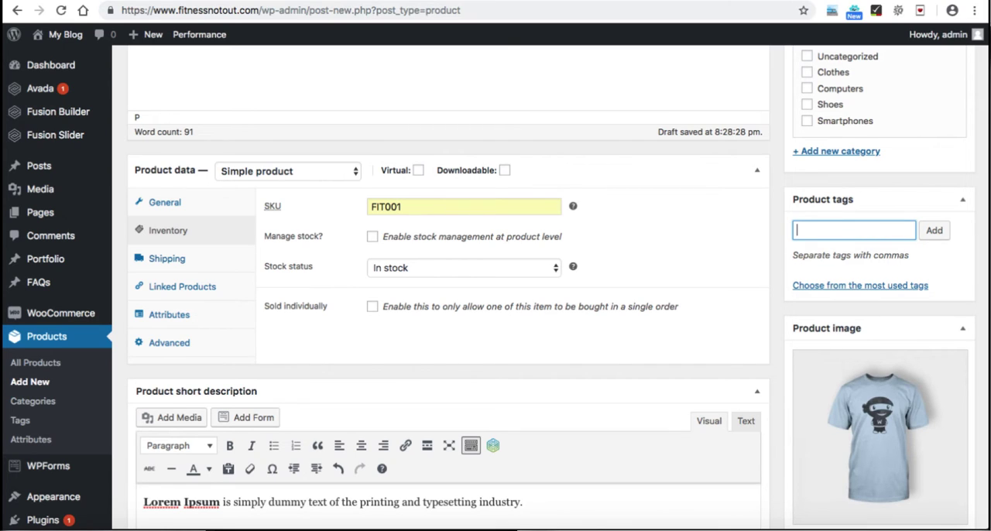
{"action": "type", "text": "tshirts"}
{"action": "key", "text": "Return"}
{"action": "type", "text": "clothes"}
{"action": "key", "text": "Return"}
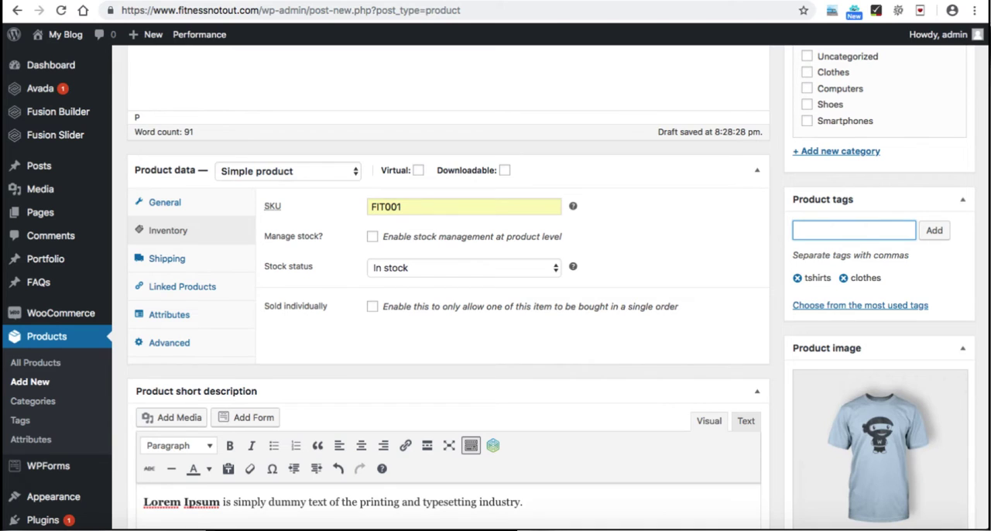
Step: Assign the Blue T-shirt to the Clothes product category
{"action": "scroll", "coordinate": [495, 286], "scroll_direction": "up", "scroll_amount": 3}
{"action": "scroll", "coordinate": [496, 287], "scroll_direction": "up", "scroll_amount": 1}
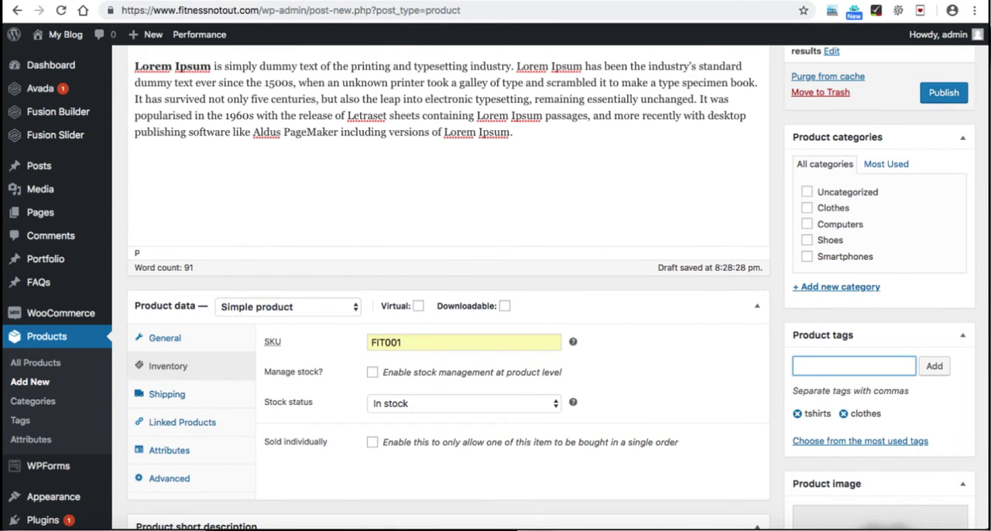
{"action": "left_click", "coordinate": [806, 208]}
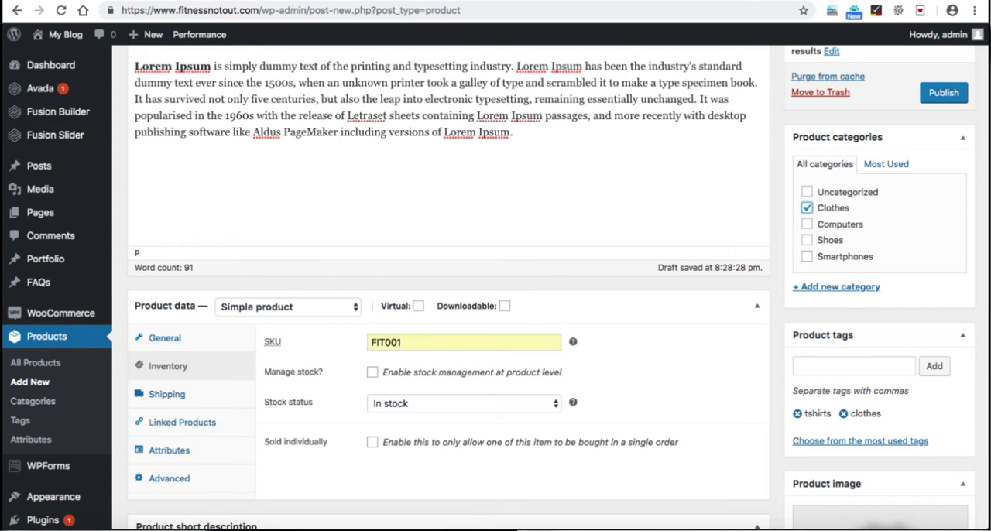
{"action": "scroll", "coordinate": [495, 286], "scroll_direction": "down", "scroll_amount": 4}
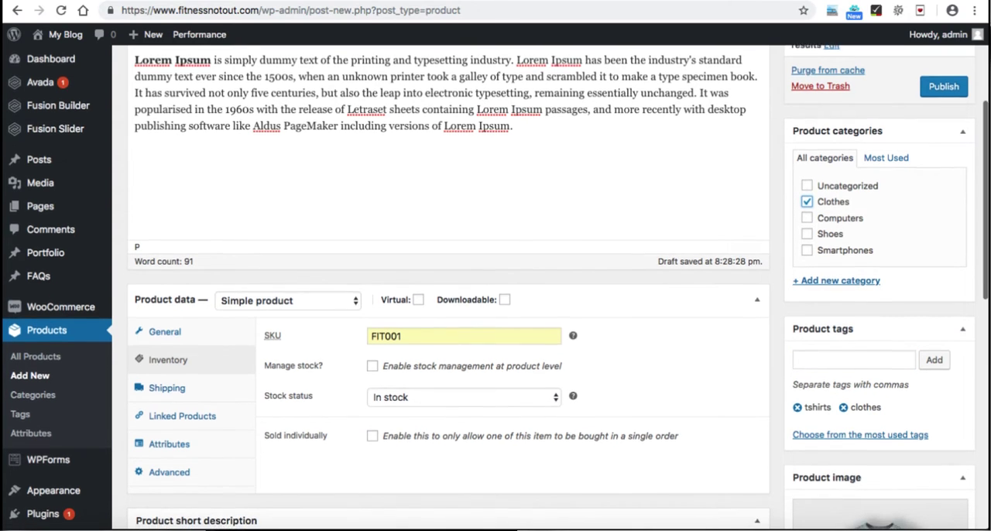
{"action": "scroll", "coordinate": [496, 287], "scroll_direction": "down", "scroll_amount": 2}
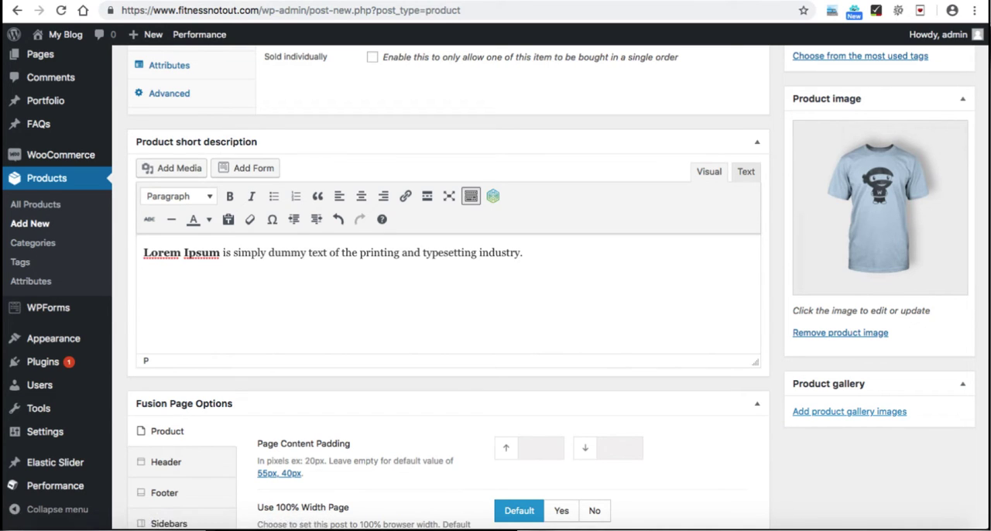
{"action": "left_click", "coordinate": [849, 412]}
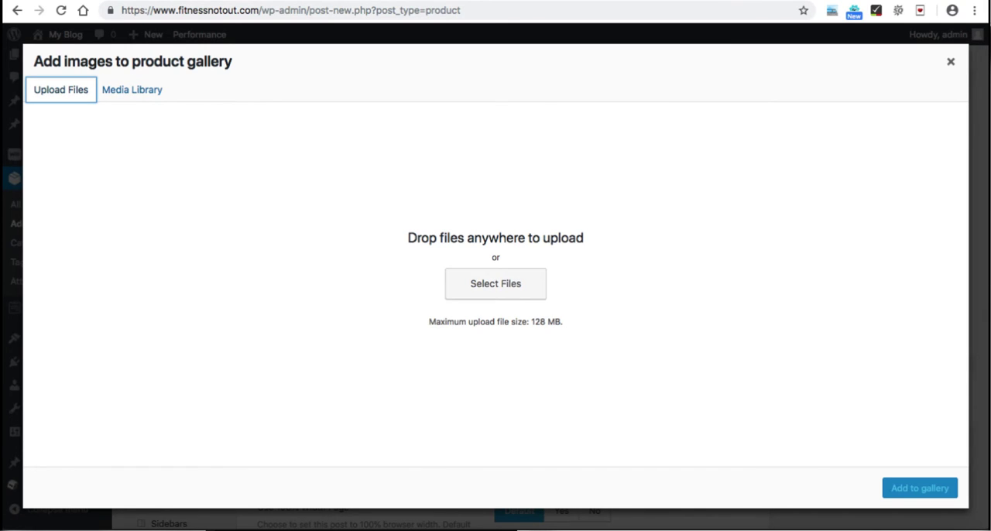
{"action": "left_click", "coordinate": [951, 62]}
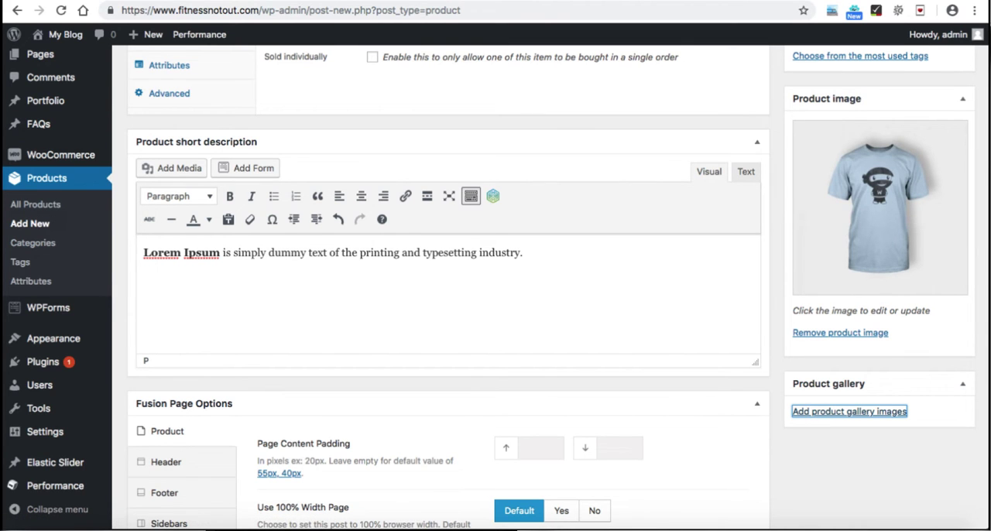
Step: Publish the Blue T-shirt product
{"action": "scroll", "coordinate": [496, 286], "scroll_direction": "up", "scroll_amount": 2}
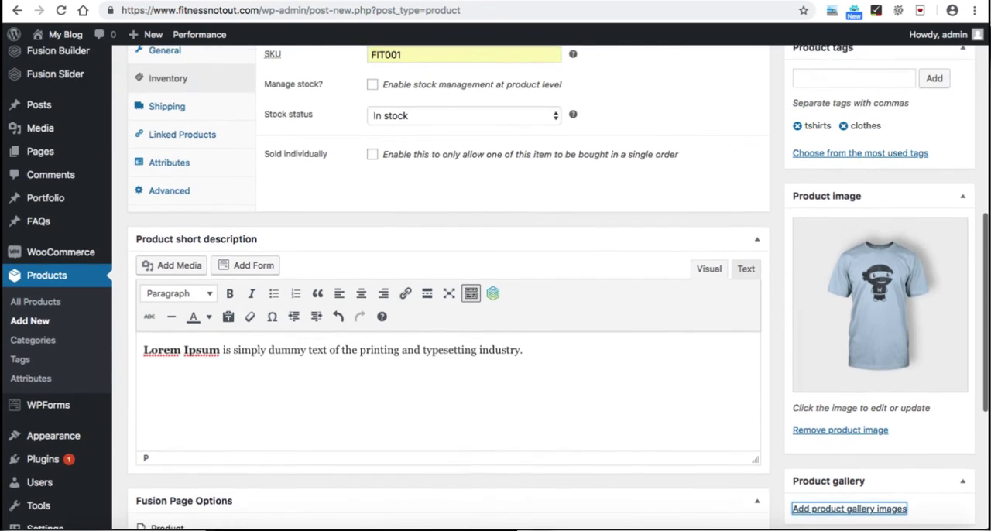
{"action": "scroll", "coordinate": [495, 287], "scroll_direction": "up", "scroll_amount": 5}
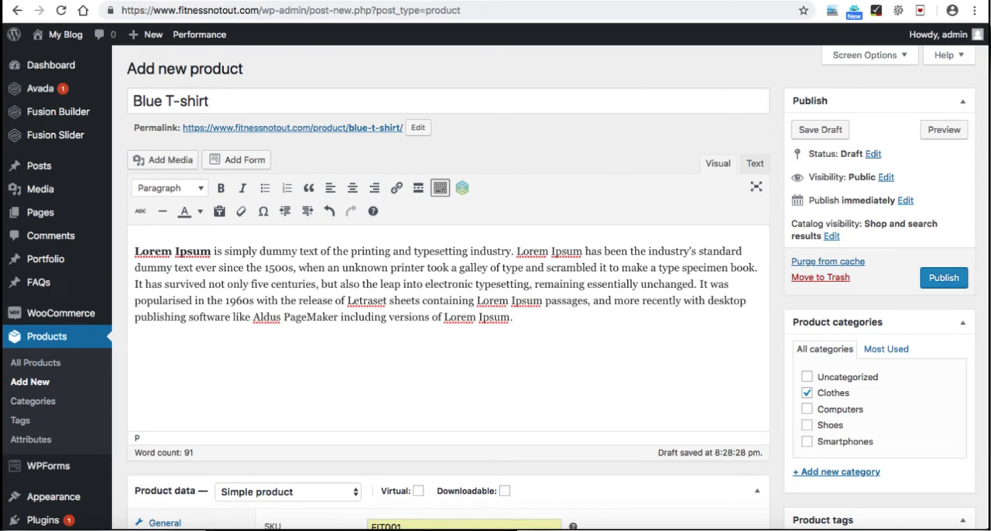
{"action": "left_click", "coordinate": [944, 278]}
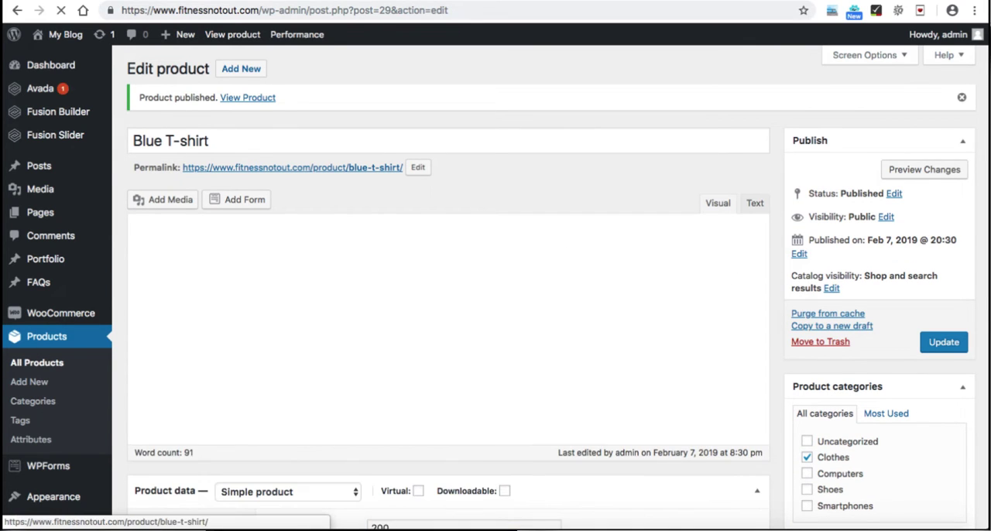
Step: View the published Blue T-shirt page and check its title, price and short description
{"action": "left_click", "coordinate": [248, 98]}
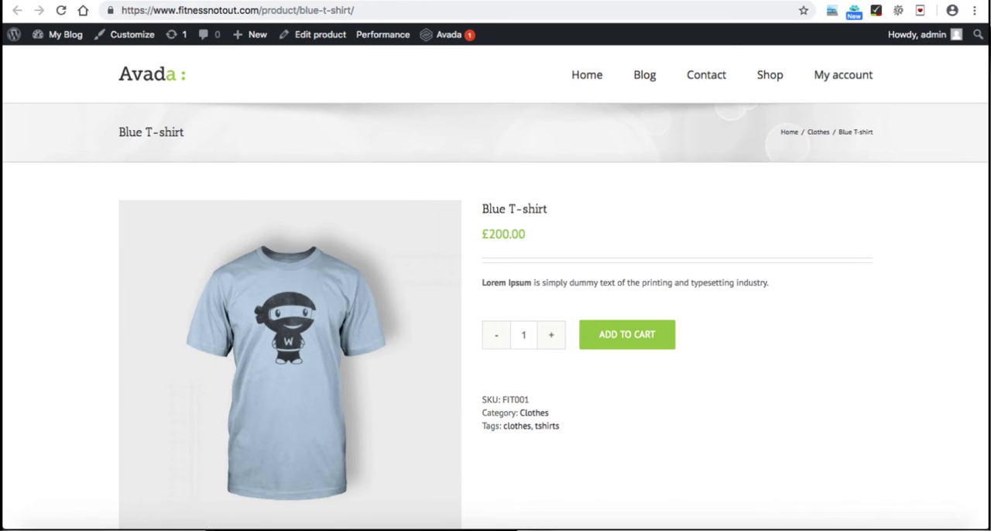
{"action": "scroll", "coordinate": [496, 310], "scroll_direction": "down", "scroll_amount": 1}
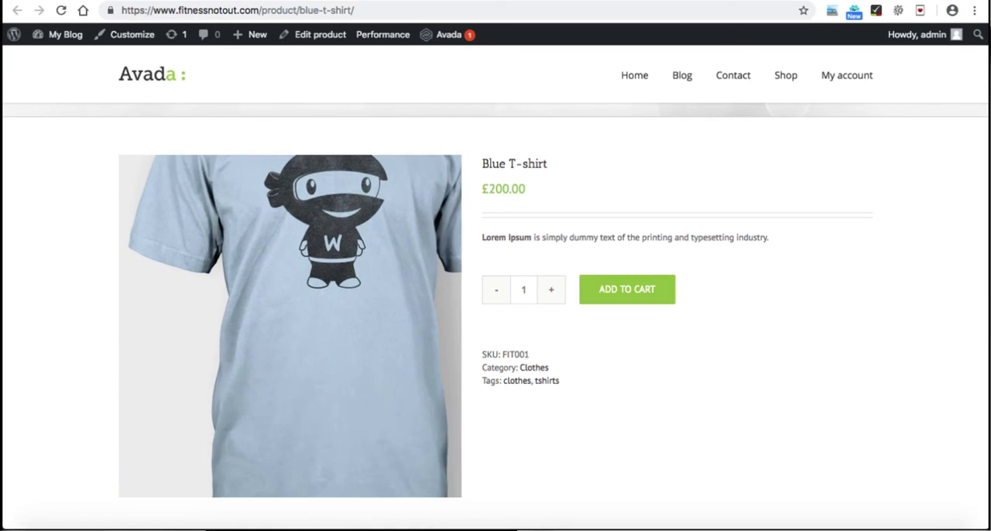
{"action": "left_click_drag", "start_coordinate": [482, 164], "coordinate": [548, 164]}
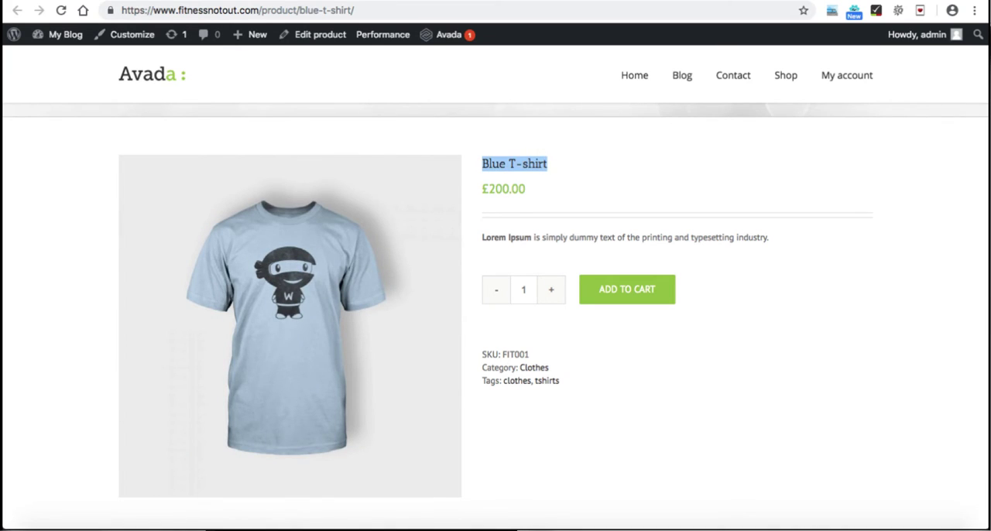
{"action": "left_click_drag", "start_coordinate": [482, 189], "coordinate": [526, 189]}
{"action": "left_click_drag", "start_coordinate": [479, 237], "coordinate": [623, 238]}
{"action": "left_click", "coordinate": [623, 241]}
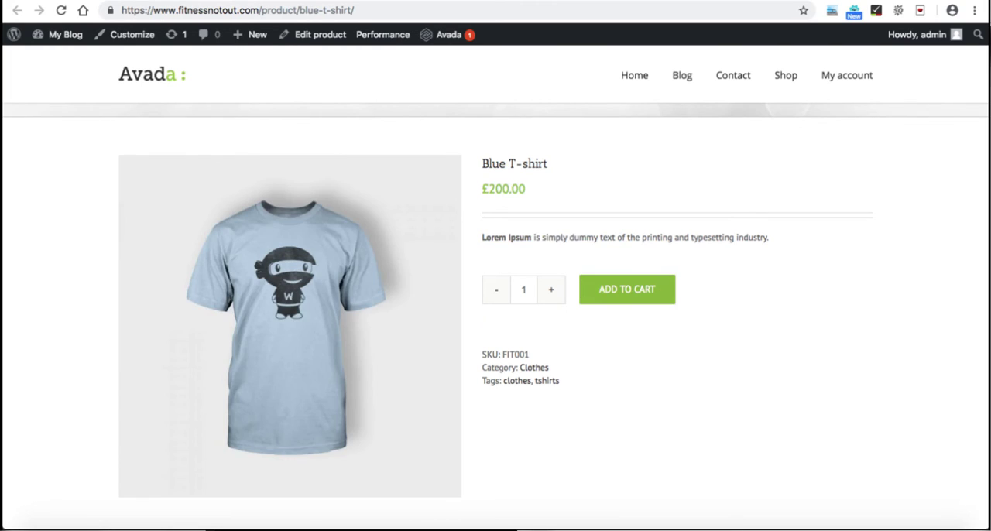
Step: Try raising and lowering the order quantity on the product page, and check the full description further down
{"action": "left_click", "coordinate": [551, 290]}
{"action": "left_click", "coordinate": [551, 290]}
{"action": "left_click", "coordinate": [552, 289]}
{"action": "left_click", "coordinate": [551, 289]}
{"action": "left_click", "coordinate": [551, 289]}
{"action": "left_click", "coordinate": [496, 290]}
{"action": "left_click", "coordinate": [496, 289]}
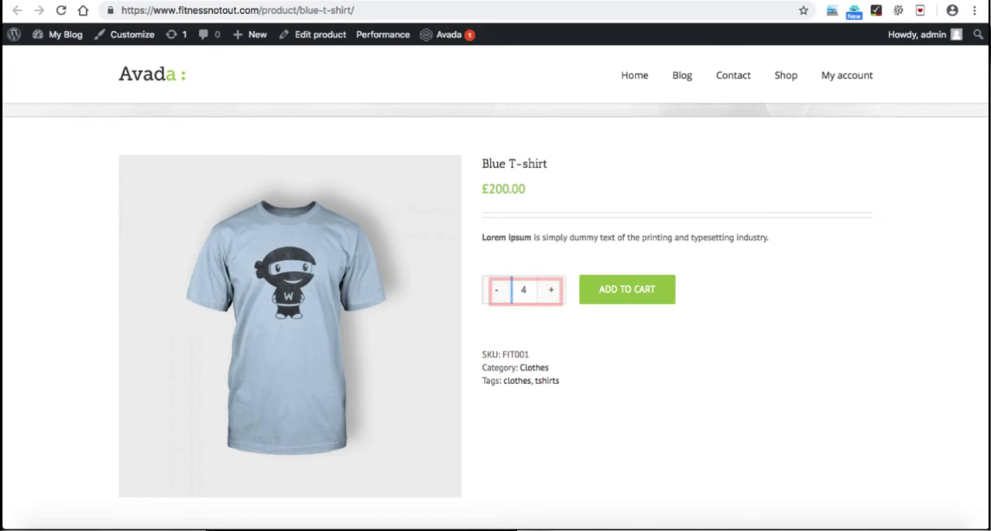
{"action": "scroll", "coordinate": [496, 292], "scroll_direction": "down", "scroll_amount": 1}
{"action": "scroll", "coordinate": [496, 310], "scroll_direction": "down", "scroll_amount": 5}
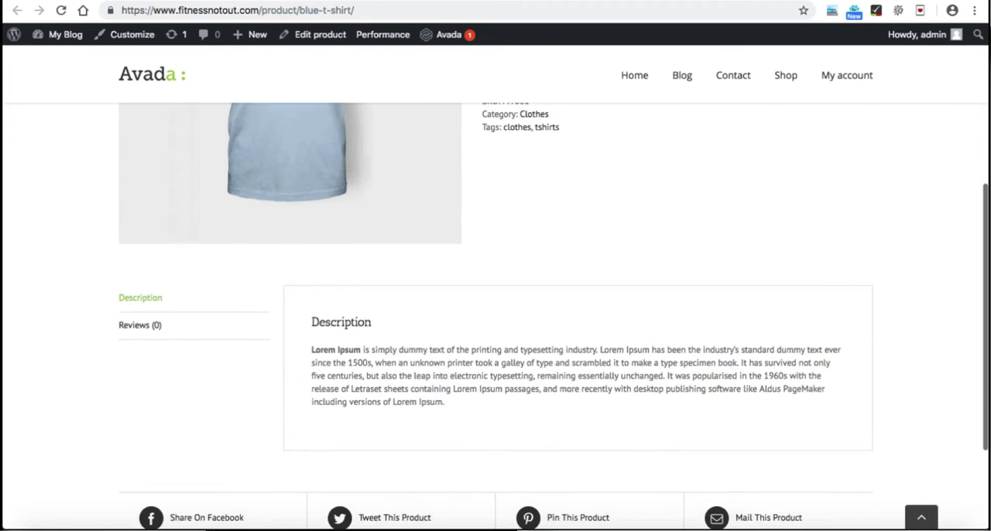
Step: Look over the share links and footer at the bottom of the Blue T-shirt page, and return to its top
{"action": "scroll", "coordinate": [495, 310], "scroll_direction": "down", "scroll_amount": 3}
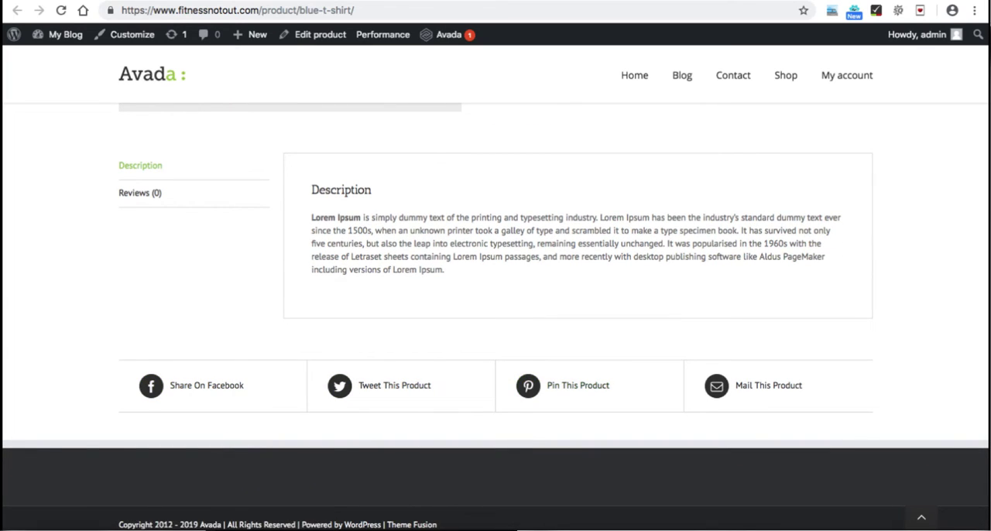
{"action": "scroll", "coordinate": [495, 309], "scroll_direction": "up", "scroll_amount": 5}
{"action": "scroll", "coordinate": [495, 310], "scroll_direction": "up", "scroll_amount": 1}
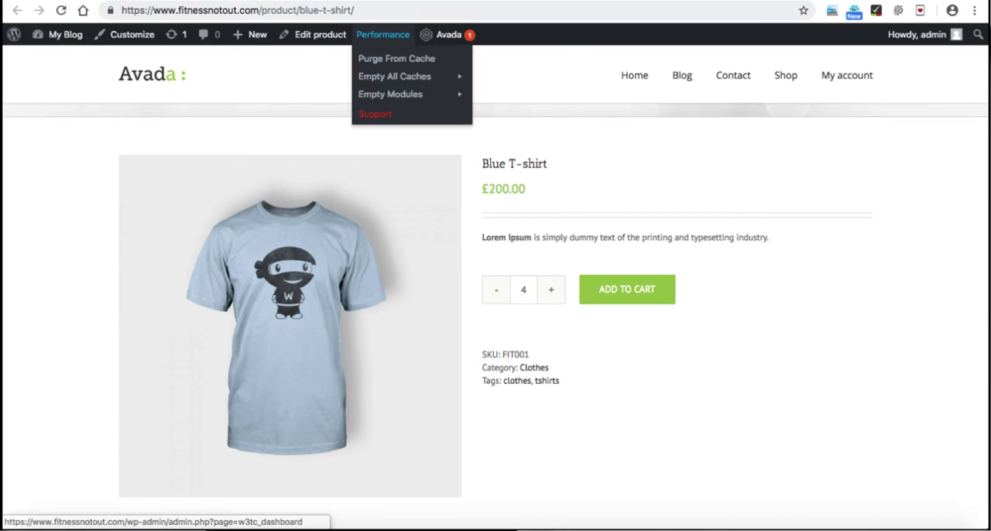
Step: Open the list of all products in the WordPress admin and review the products with their categories and tags
{"action": "left_click", "coordinate": [325, 2]}
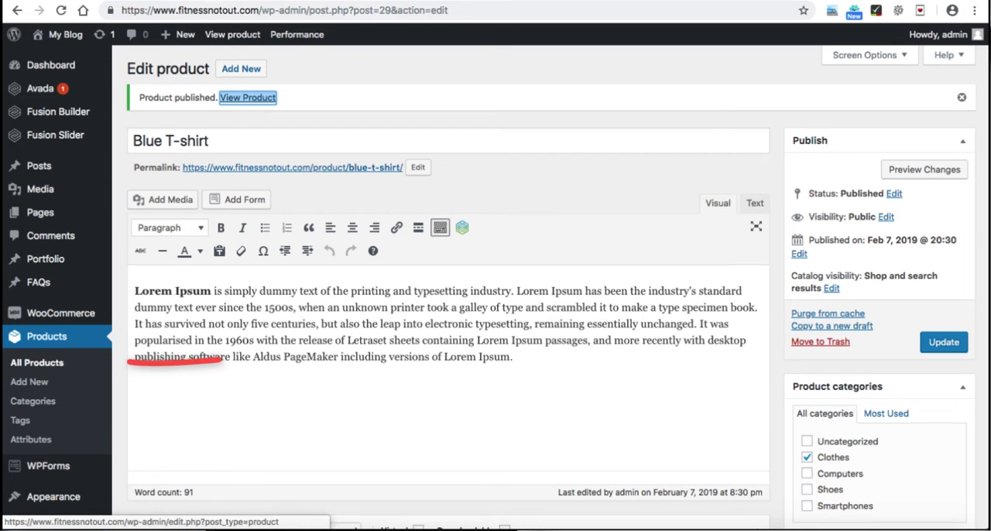
{"action": "left_click", "coordinate": [37, 362]}
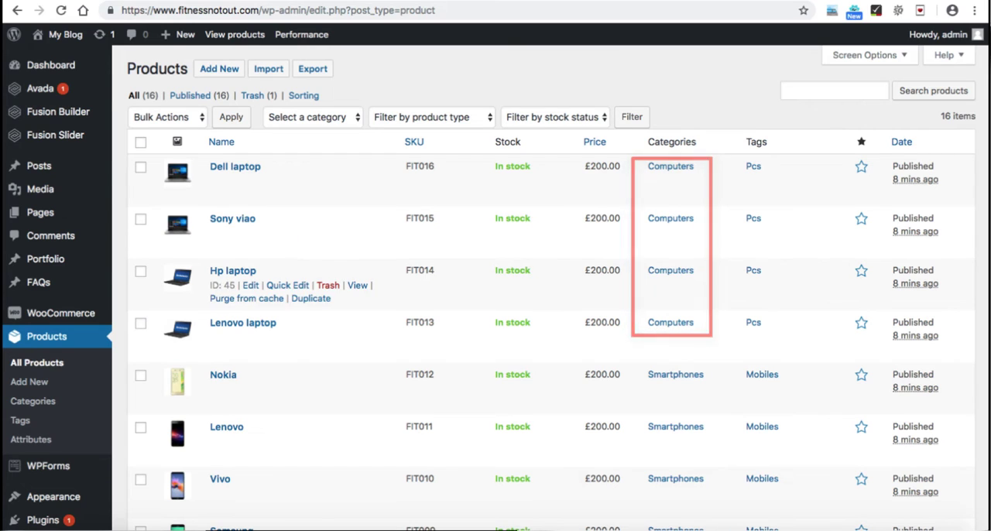
{"action": "scroll", "coordinate": [495, 294], "scroll_direction": "down", "scroll_amount": 3}
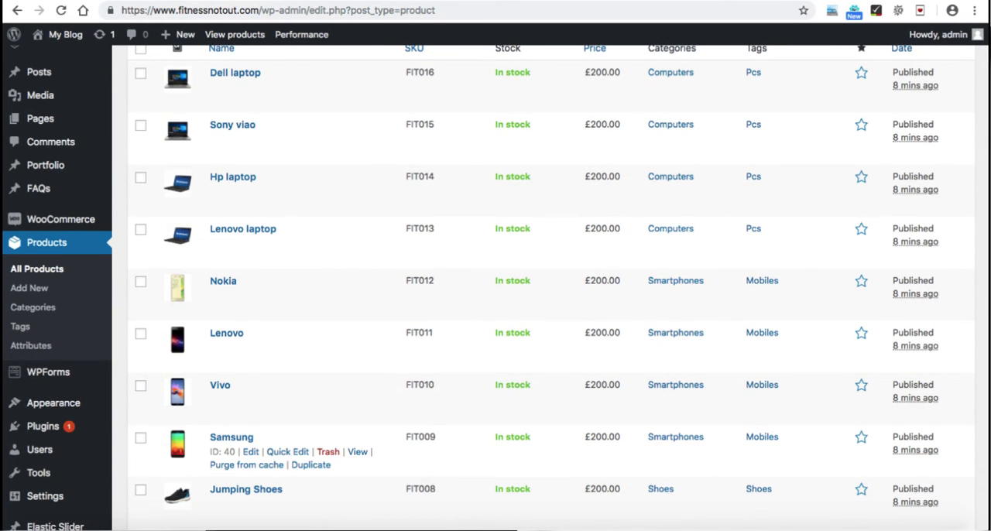
{"action": "scroll", "coordinate": [309, 449], "scroll_direction": "down", "scroll_amount": 5}
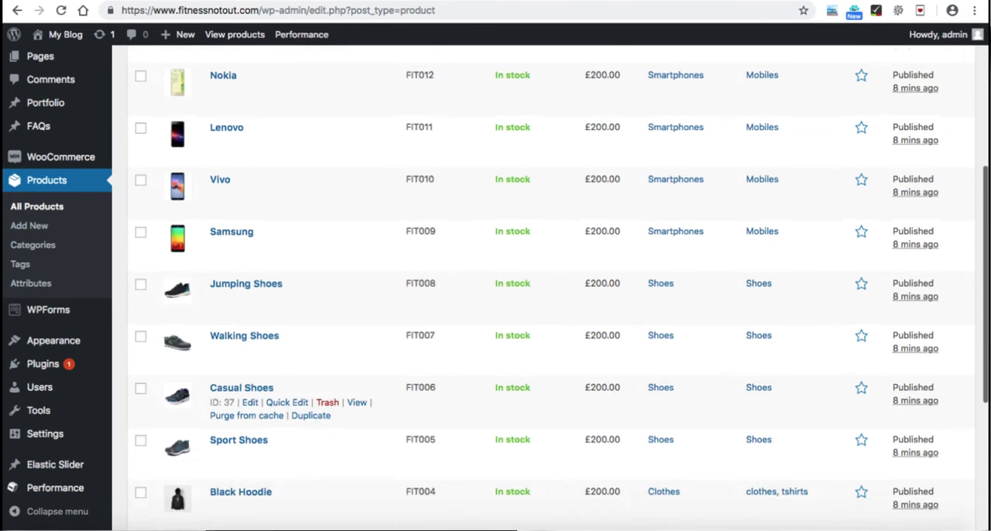
{"action": "scroll", "coordinate": [310, 418], "scroll_direction": "down", "scroll_amount": 4}
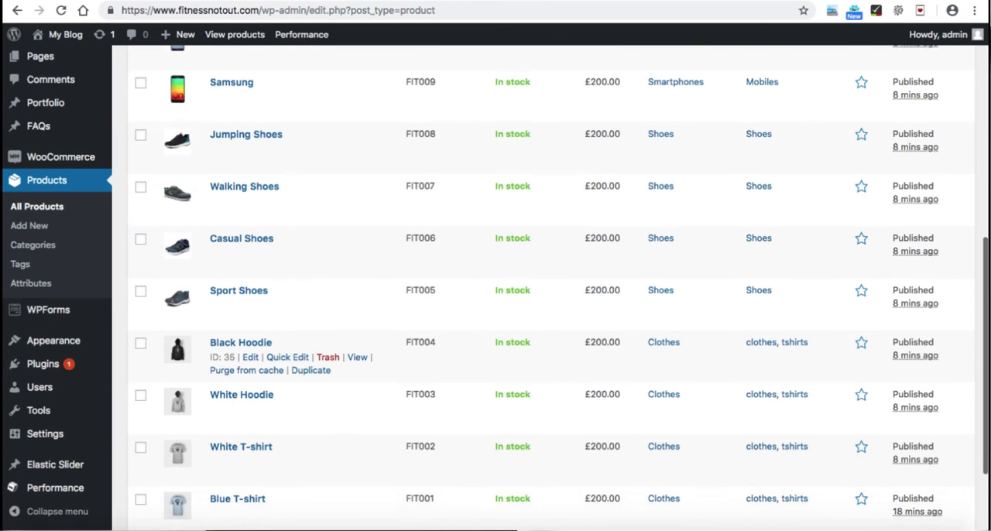
{"action": "scroll", "coordinate": [310, 348], "scroll_direction": "up", "scroll_amount": 11}
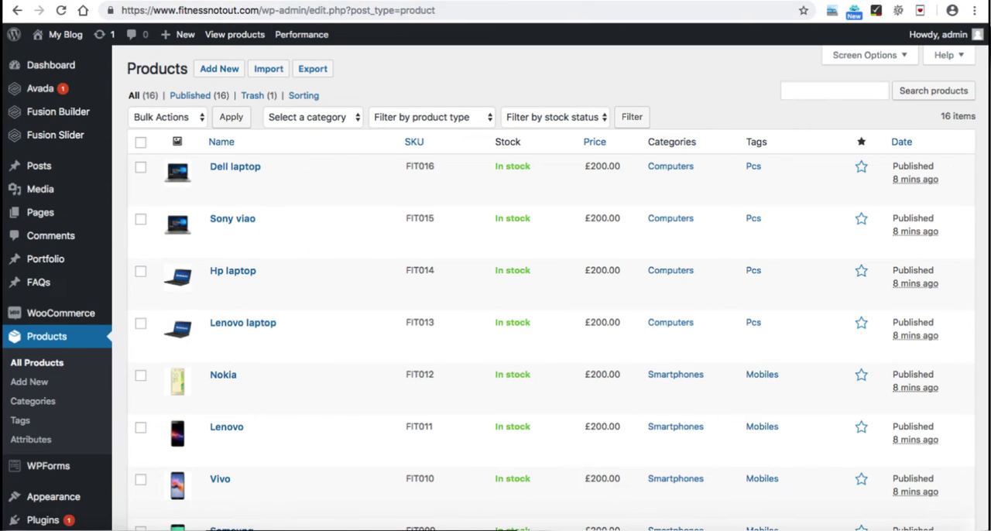
Step: In the Google Forms checklist, tick "Create Few Products and Assign them in their Product Categories" and "Set home as frontpage"
{"action": "key", "text": "ctrl+Tab"}
{"action": "left_click", "coordinate": [306, 301]}
{"action": "scroll", "coordinate": [496, 276], "scroll_direction": "down", "scroll_amount": 2}
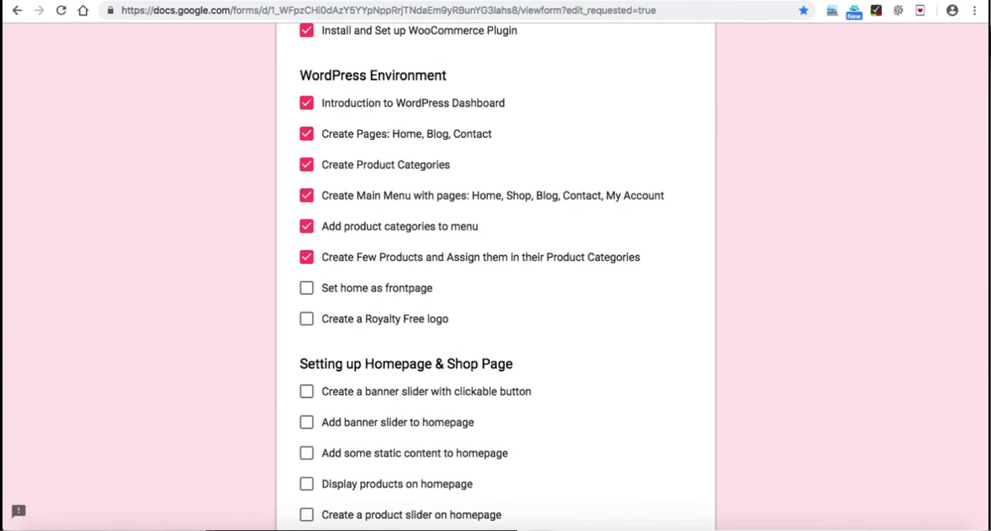
{"action": "left_click", "coordinate": [306, 288]}
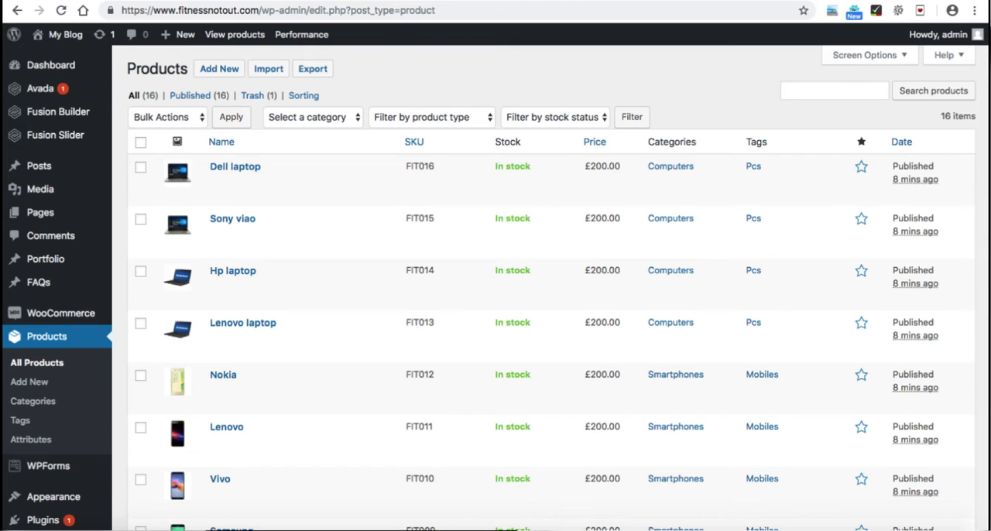
Step: Open the WordPress Reading settings, and look through the remaining tasks in the checklist
{"action": "scroll", "coordinate": [495, 287], "scroll_direction": "down", "scroll_amount": 5}
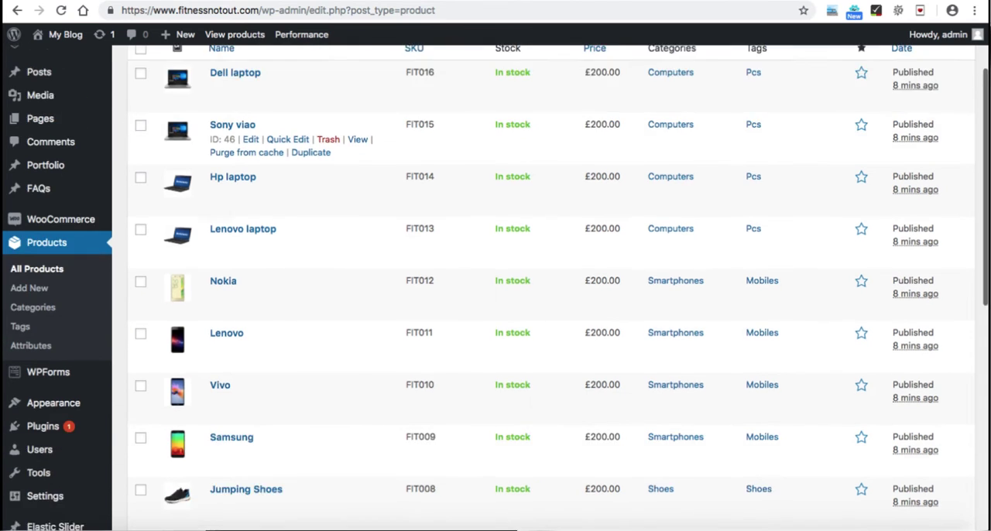
{"action": "mouse_move", "coordinate": [39, 411]}
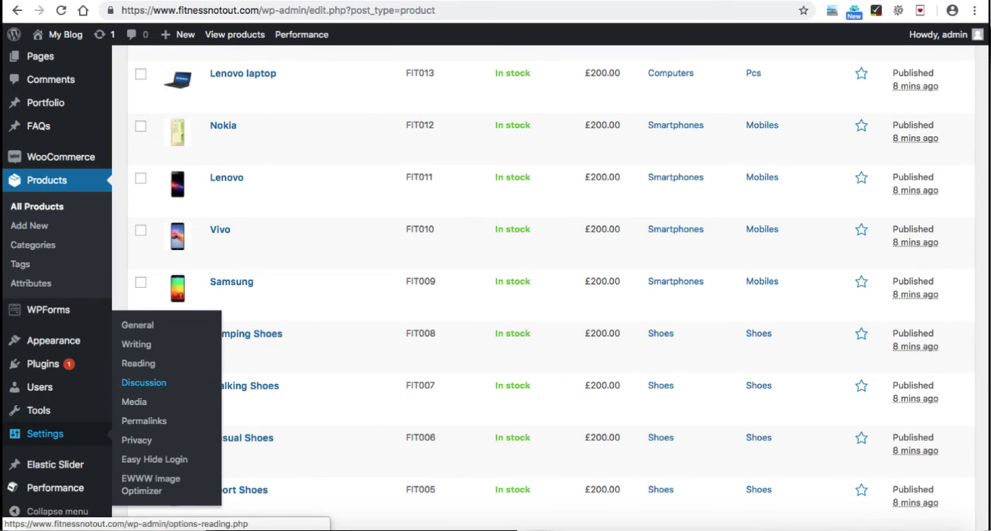
{"action": "left_click", "coordinate": [138, 363]}
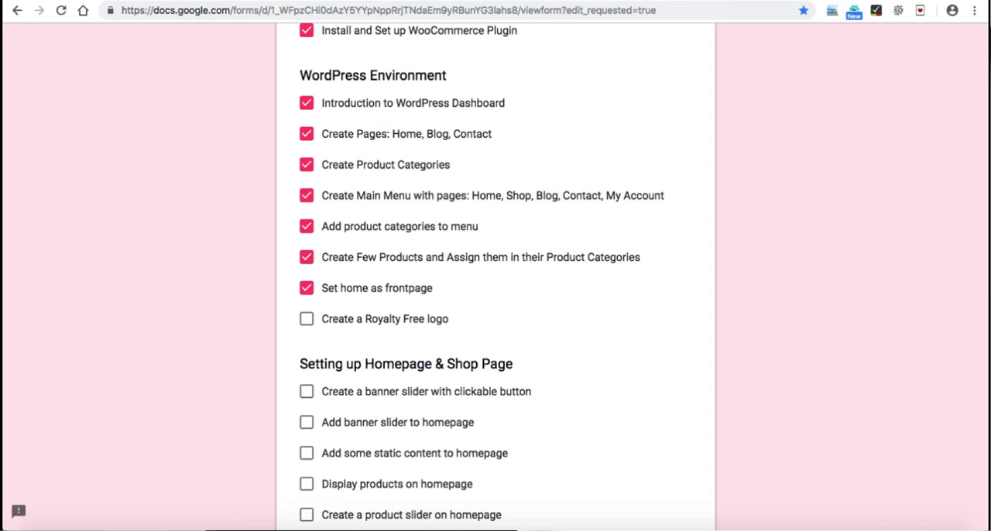
{"action": "scroll", "coordinate": [495, 278], "scroll_direction": "down", "scroll_amount": 1}
{"action": "scroll", "coordinate": [495, 278], "scroll_direction": "down", "scroll_amount": 3}
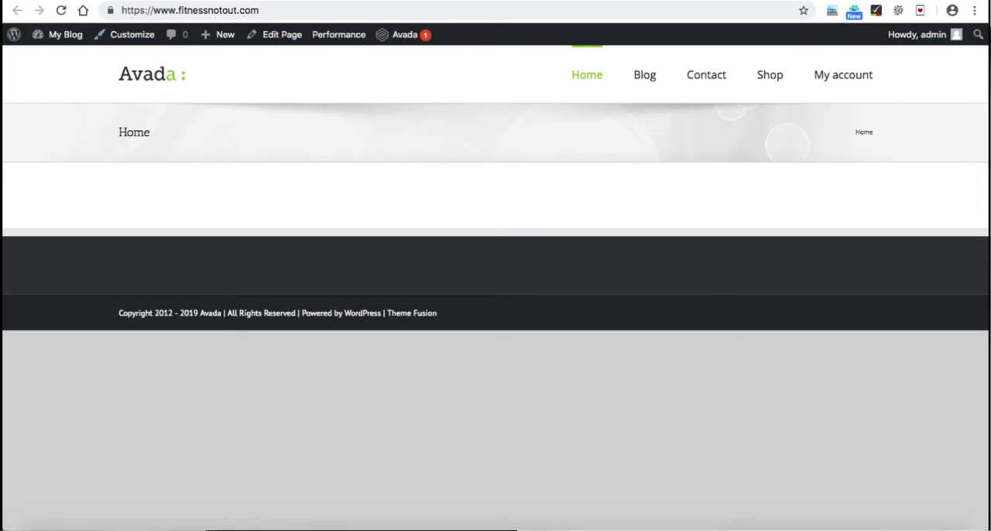
Step: Open logomakr.com in a new browser tab and dismiss its intro video and guided tour
{"action": "key", "text": "ctrl+t"}
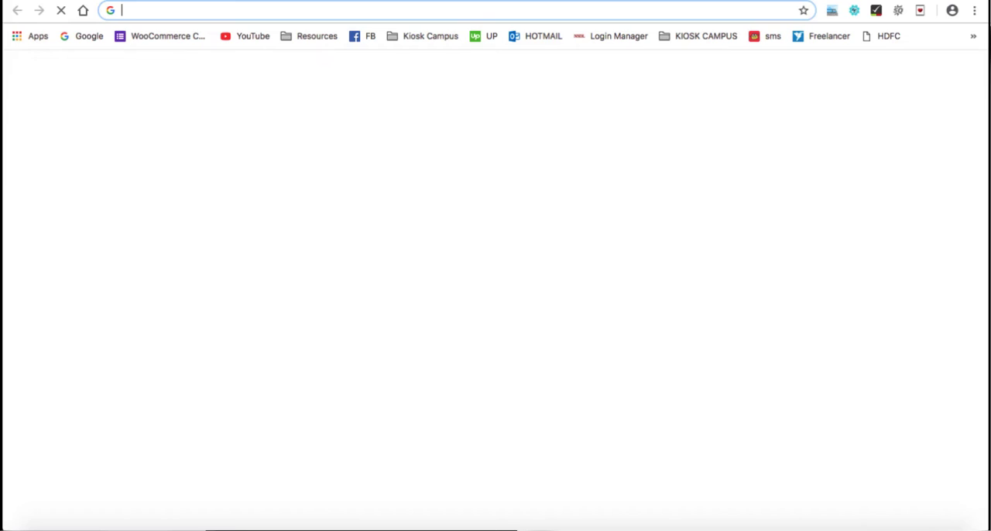
{"action": "type", "text": "logomakr."}
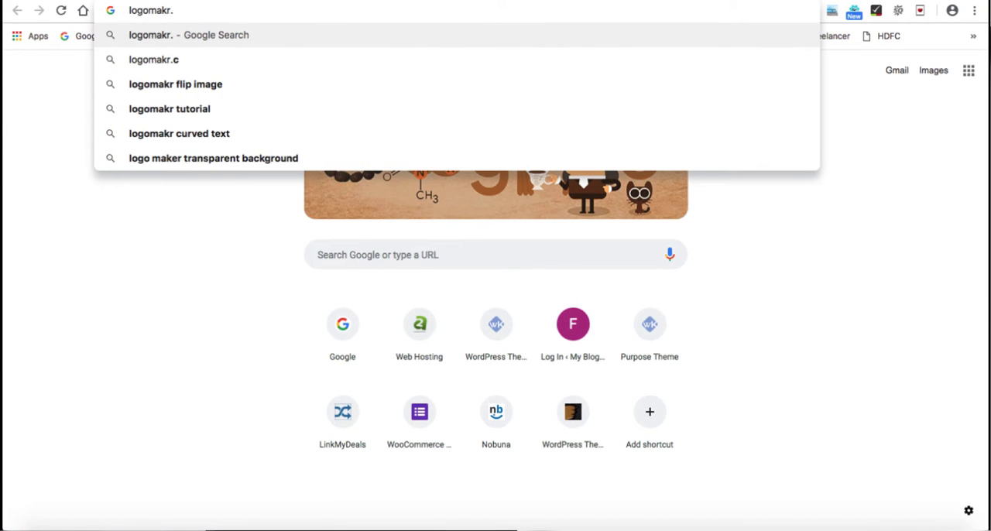
{"action": "type", "text": "com"}
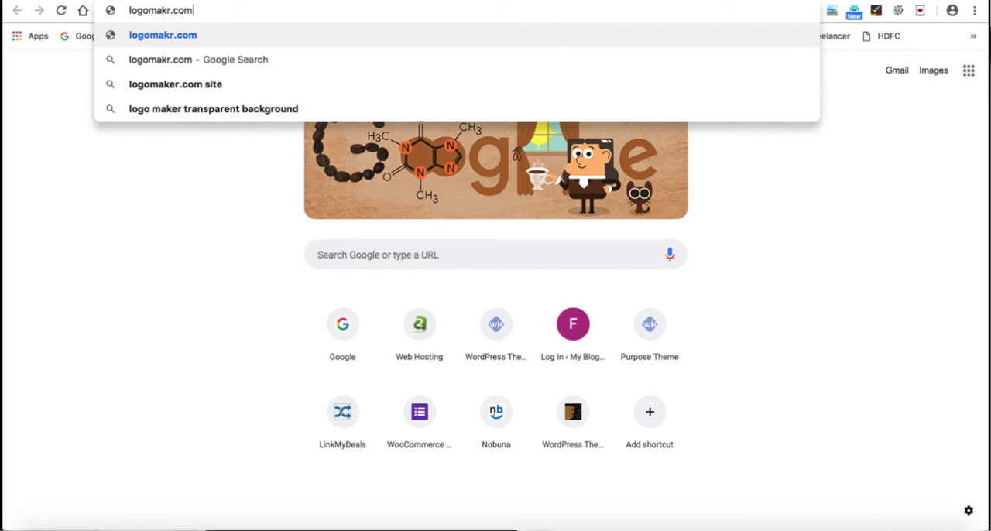
{"action": "key", "text": "Return"}
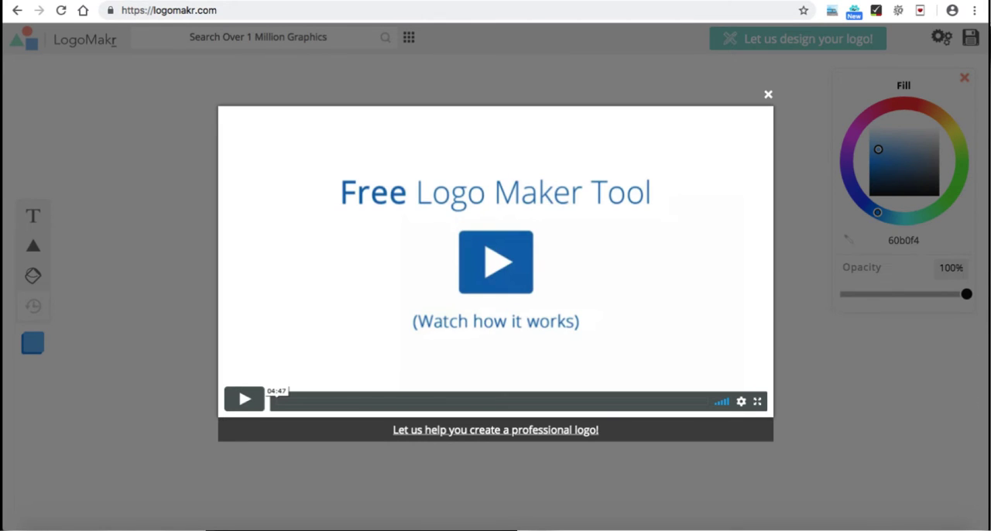
{"action": "key", "text": "Escape"}
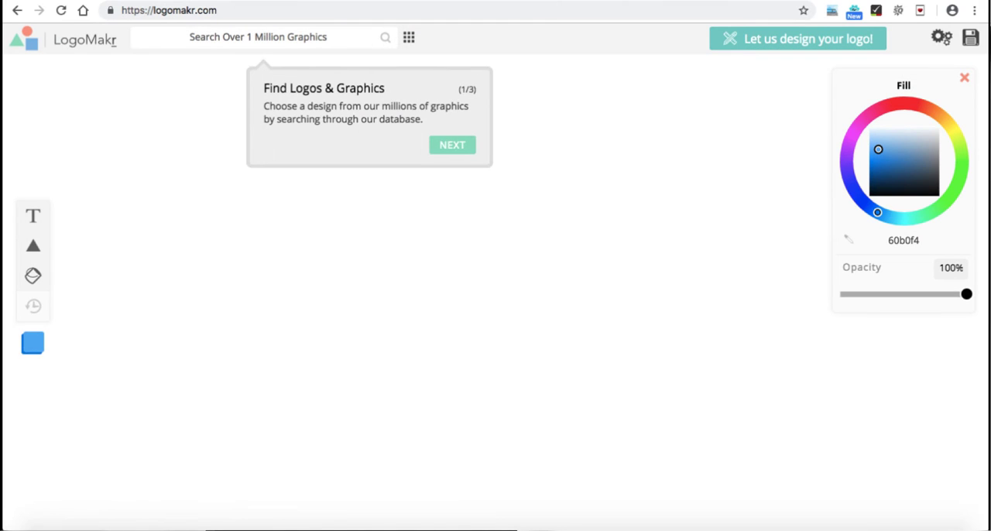
{"action": "key", "text": "Escape"}
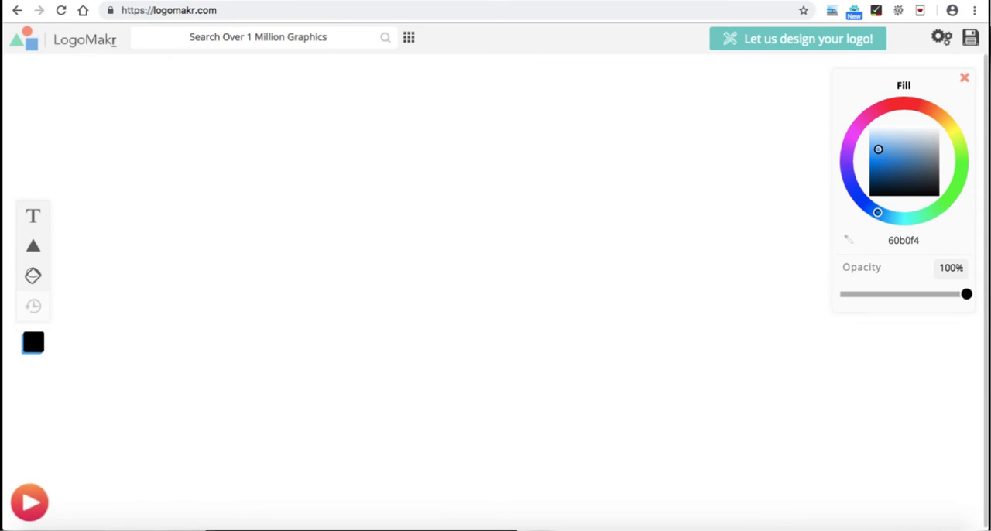
Step: Search the graphics for "shopping cart" and place a cart with vertical bars on the canvas at about X 216, Y 225 px
{"action": "left_click", "coordinate": [258, 37]}
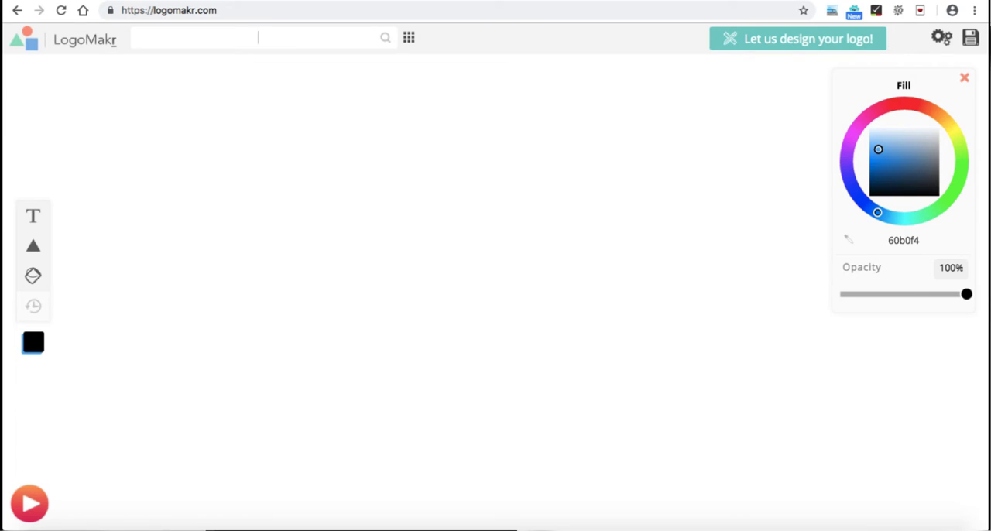
{"action": "type", "text": "shopping cart"}
{"action": "key", "text": "Return"}
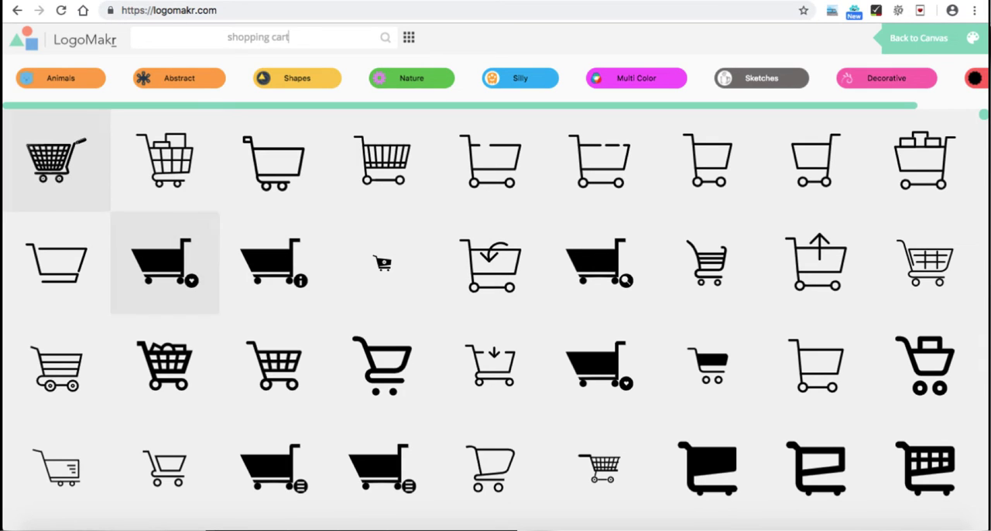
{"action": "scroll", "coordinate": [274, 263], "scroll_direction": "down", "scroll_amount": 4}
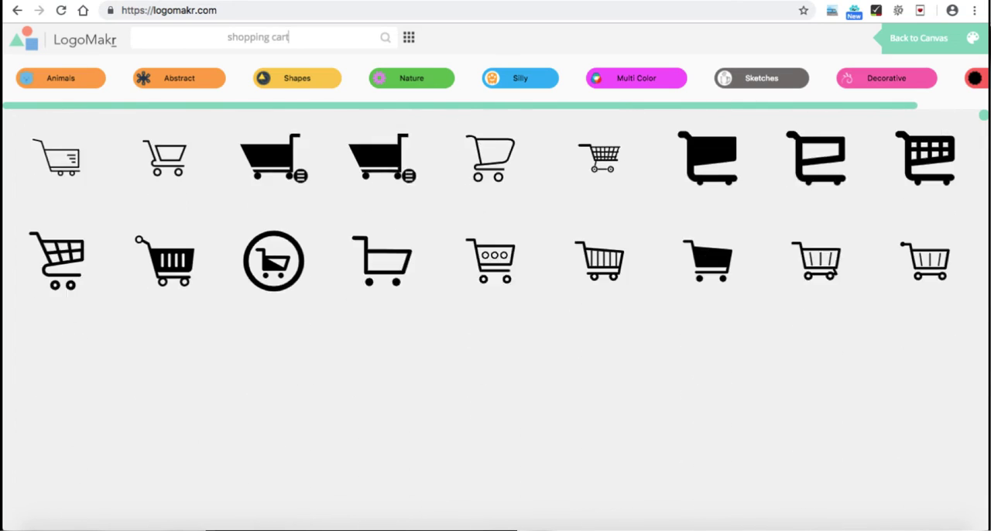
{"action": "left_click", "coordinate": [599, 297]}
{"action": "left_click_drag", "start_coordinate": [501, 271], "coordinate": [225, 242]}
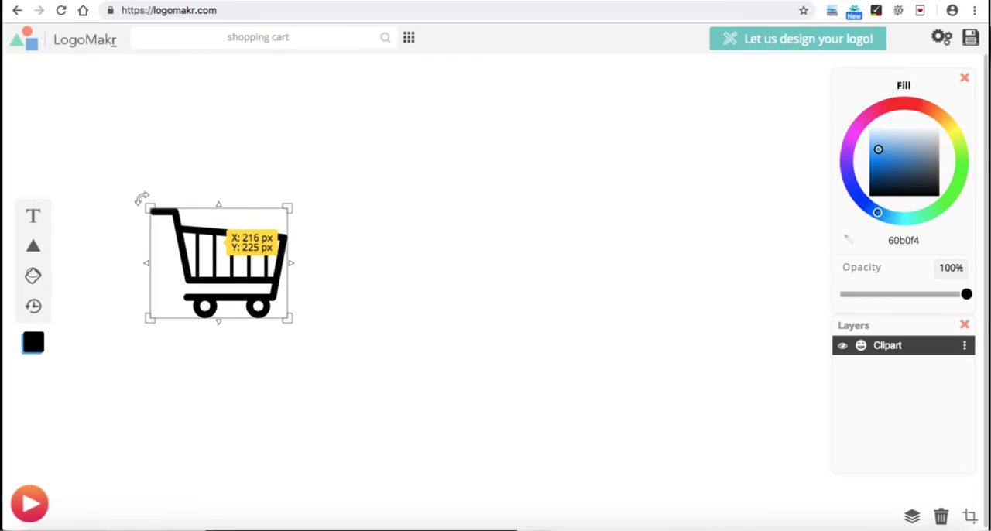
Step: Set the cart's fill colour to ff0061 and move it further left on the canvas
{"action": "left_click_drag", "start_coordinate": [864, 119], "coordinate": [881, 108]}
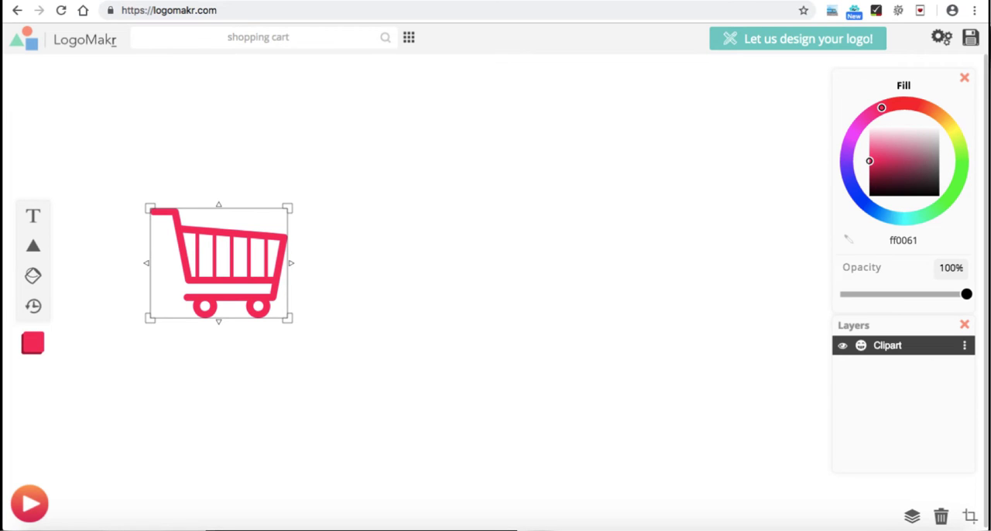
{"action": "left_click", "coordinate": [403, 259]}
{"action": "left_click_drag", "start_coordinate": [237, 255], "coordinate": [165, 262]}
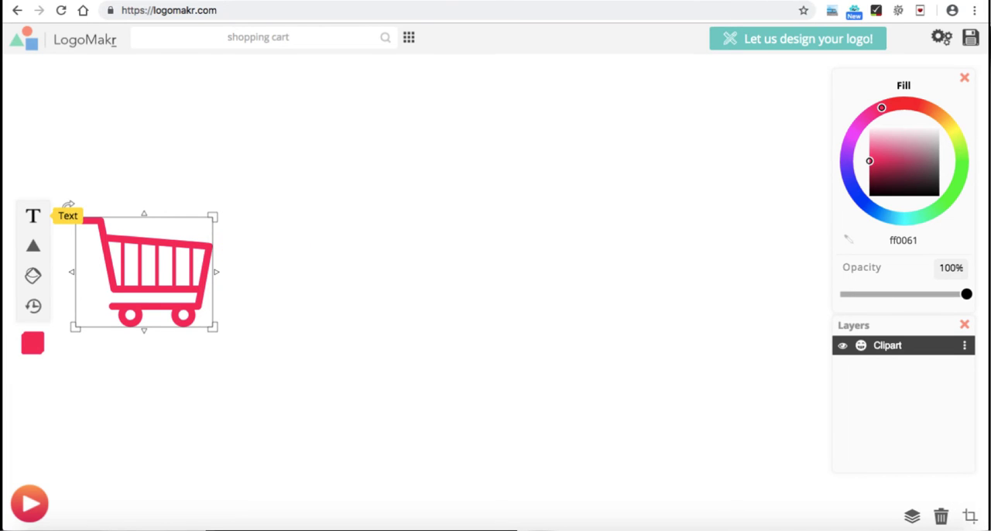
Step: Add a text object to the logo reading "Fitness" on the first line and "Not Out" on the second
{"action": "left_click", "coordinate": [32, 216]}
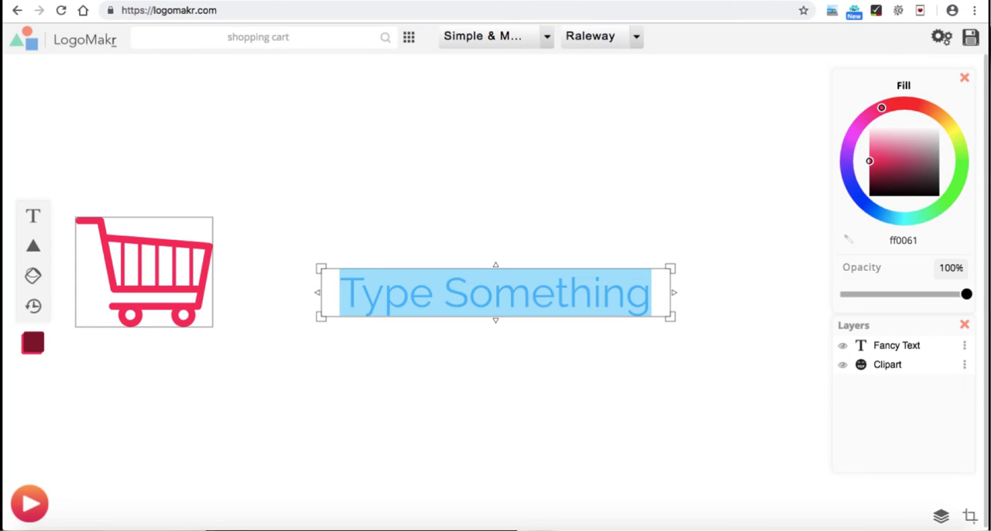
{"action": "type", "text": "Fitness"}
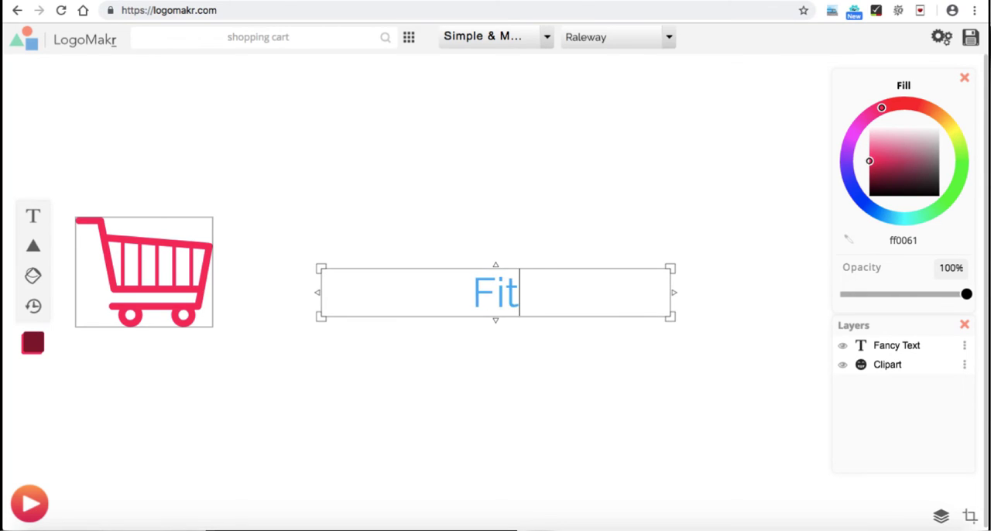
{"action": "key", "text": "BackSpace"}
{"action": "key", "text": "BackSpace"}
{"action": "type", "text": "ss Not O"}
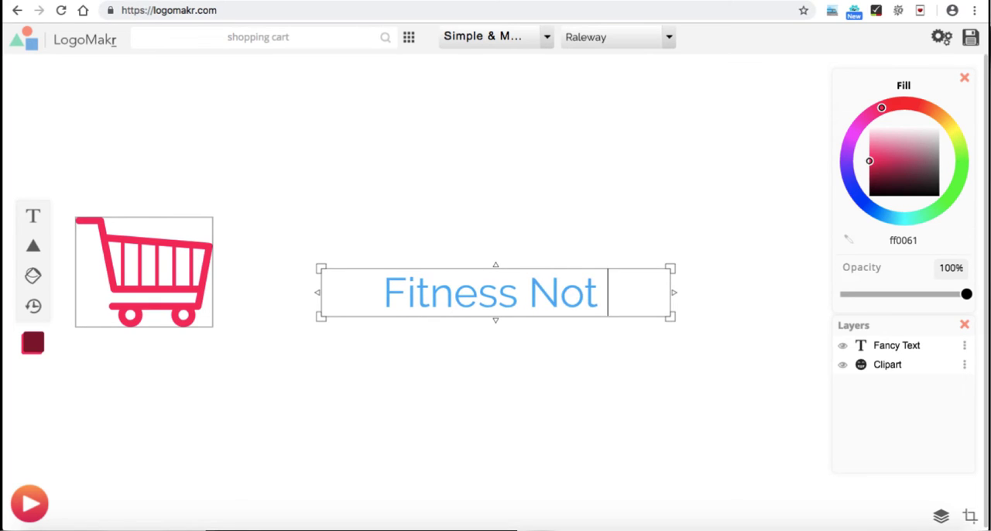
{"action": "key", "text": "BackSpace"}
{"action": "key", "text": "BackSpace"}
{"action": "key", "text": "BackSpace"}
{"action": "key", "text": "BackSpace"}
{"action": "key", "text": "BackSpace"}
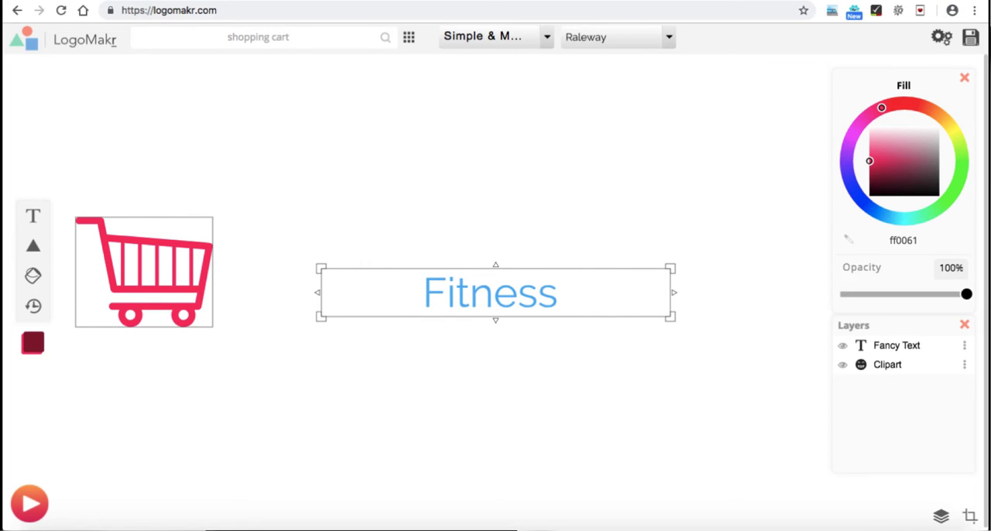
{"action": "key", "text": "Return"}
{"action": "type", "text": "Not Out"}
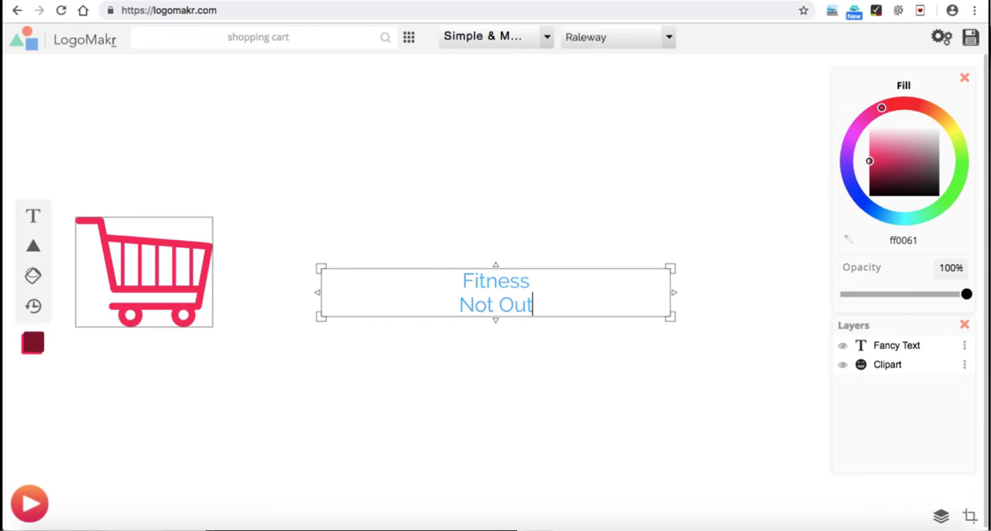
Step: Enlarge the "Fitness Not Out" text and move it up and right, level with the cart
{"action": "left_click_drag", "start_coordinate": [674, 293], "coordinate": [598, 418]}
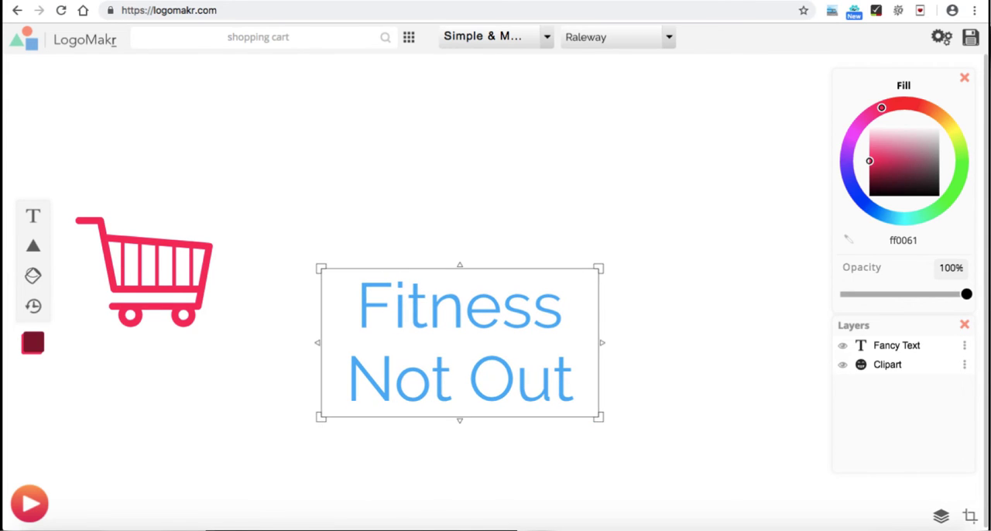
{"action": "left_click", "coordinate": [613, 443]}
{"action": "left_click_drag", "start_coordinate": [489, 345], "coordinate": [566, 282]}
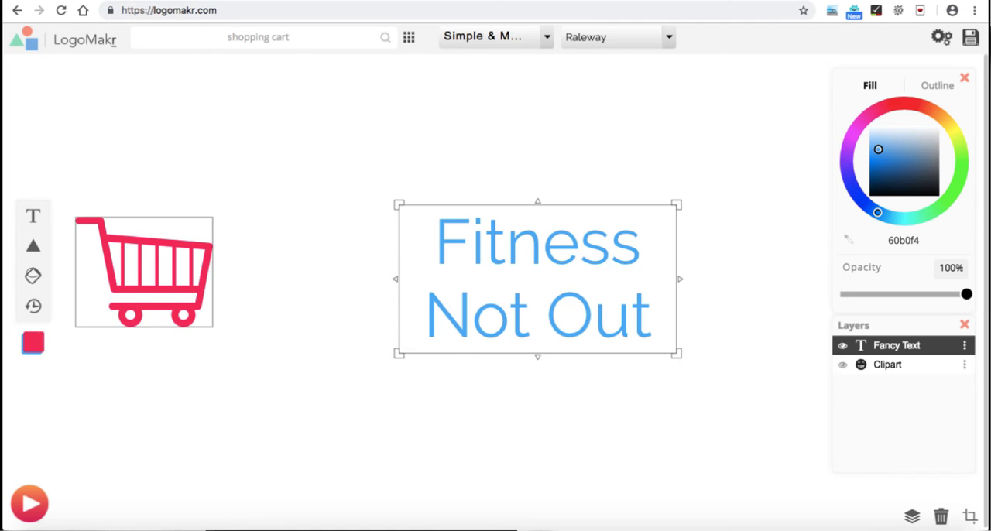
Step: Enlarge the cart to nearly the text's height and move it directly beside the text, at about X 329, Y 220 px
{"action": "left_click_drag", "start_coordinate": [177, 253], "coordinate": [281, 241]}
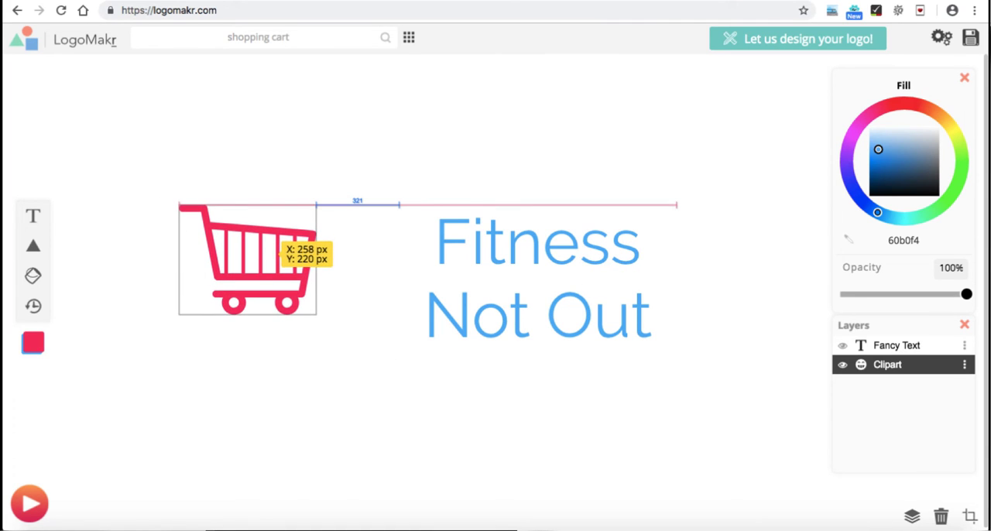
{"action": "left_click_drag", "start_coordinate": [316, 314], "coordinate": [355, 345]}
{"action": "left_click_drag", "start_coordinate": [303, 281], "coordinate": [353, 279]}
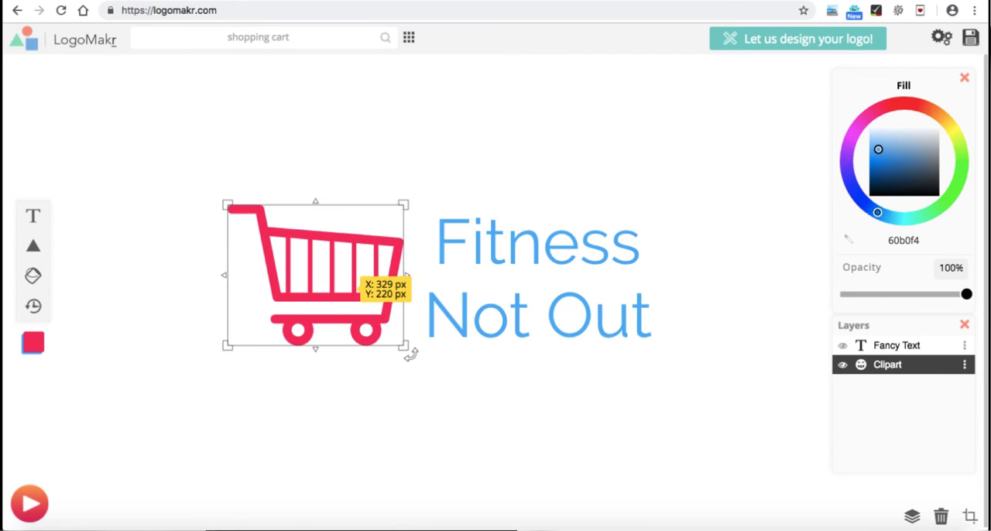
Step: Try the Decorative font Diplomata on the "Fitness Not Out" text
{"action": "left_click", "coordinate": [495, 280]}
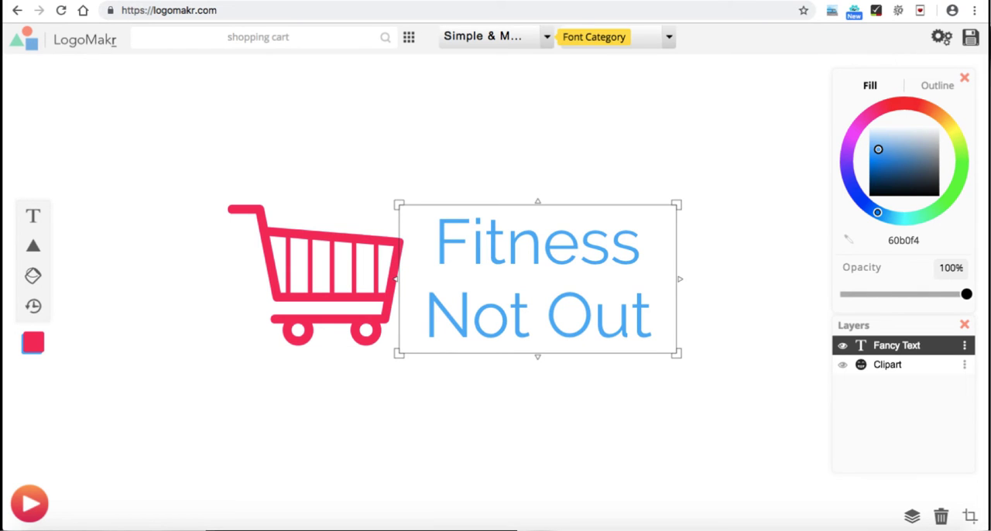
{"action": "left_click", "coordinate": [542, 37]}
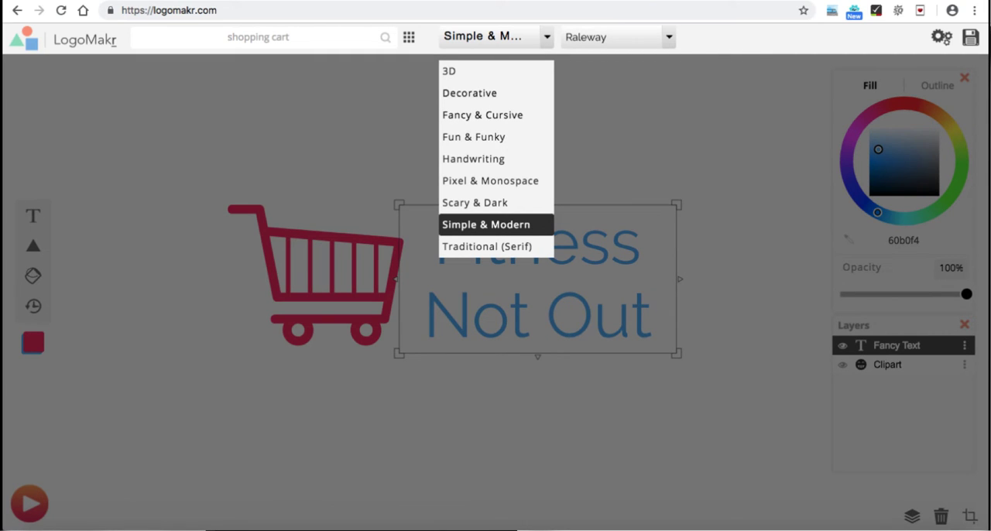
{"action": "left_click", "coordinate": [470, 93]}
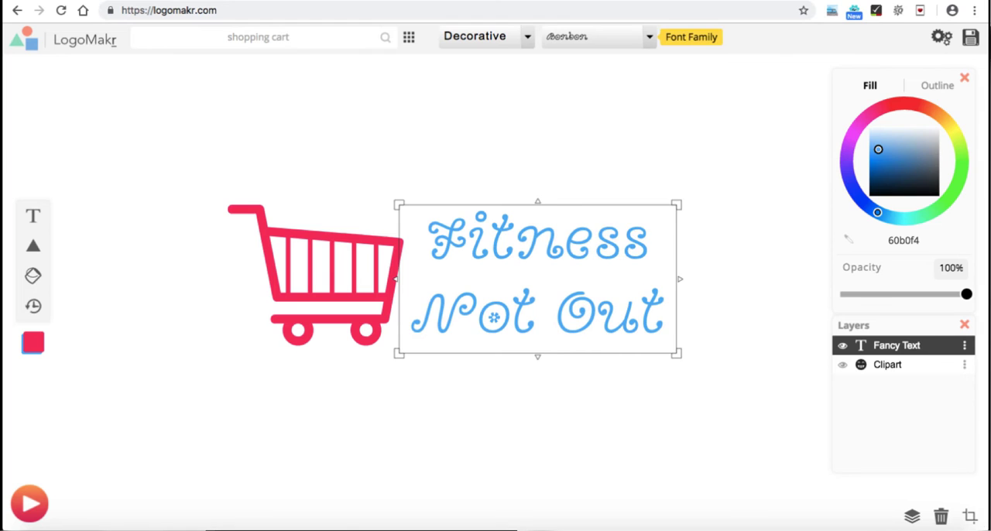
{"action": "left_click", "coordinate": [648, 37]}
{"action": "left_click", "coordinate": [593, 137]}
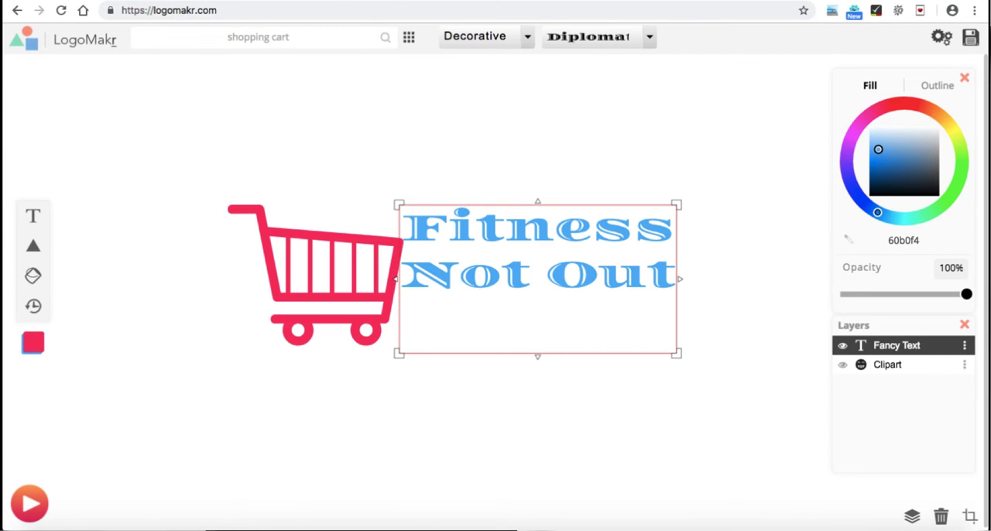
Step: Set the text's font to Amaranth from the Simple & Modern category and nudge the cart slightly closer to the text
{"action": "left_click", "coordinate": [475, 36]}
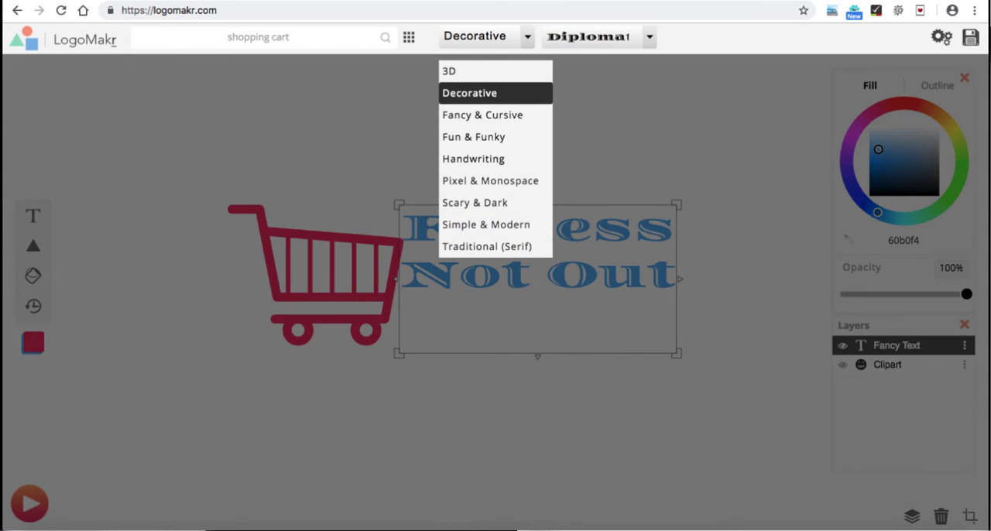
{"action": "left_click", "coordinate": [485, 225]}
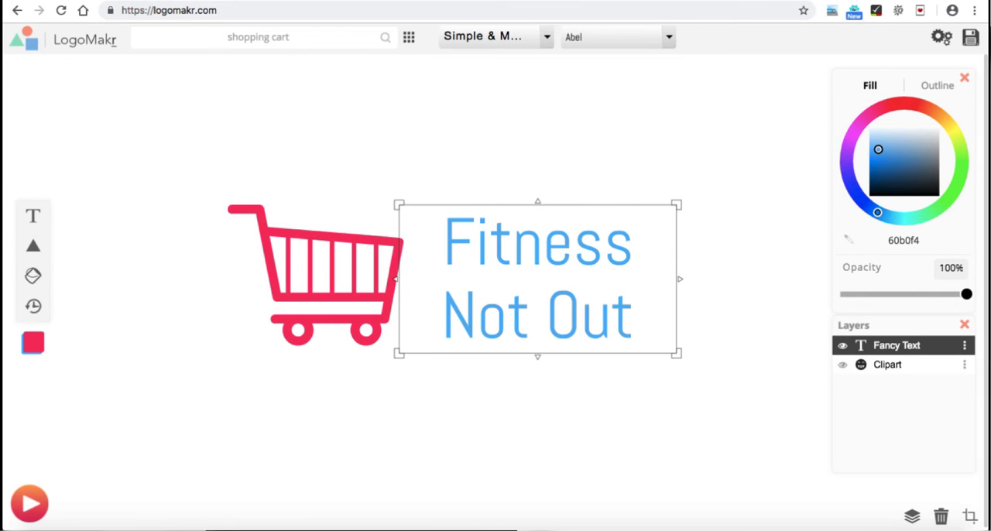
{"action": "left_click", "coordinate": [658, 37]}
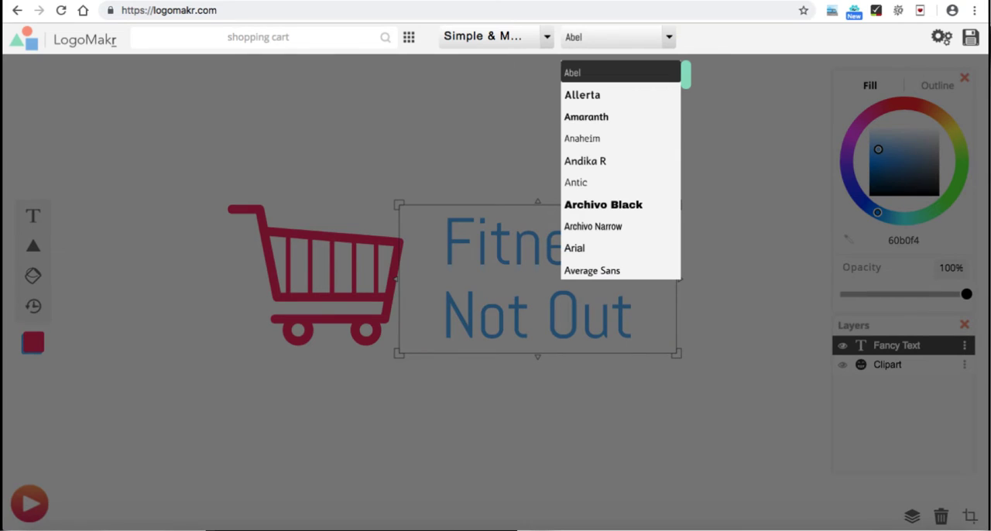
{"action": "left_click", "coordinate": [586, 116]}
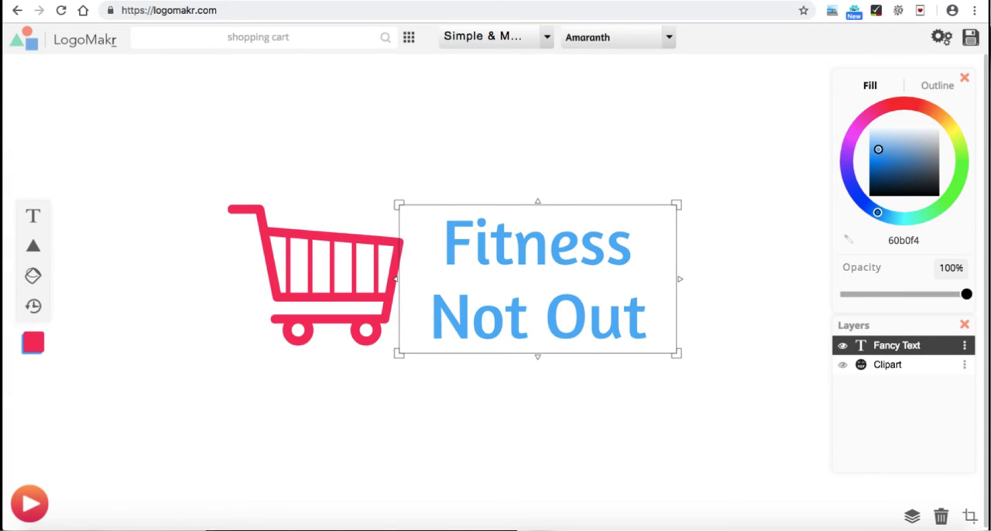
{"action": "left_click", "coordinate": [586, 116]}
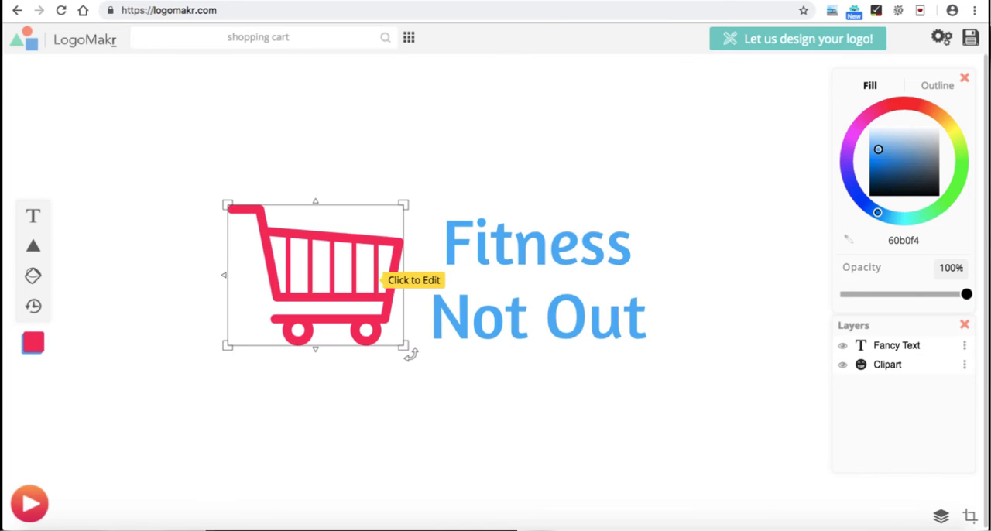
{"action": "left_click_drag", "start_coordinate": [365, 279], "coordinate": [376, 279]}
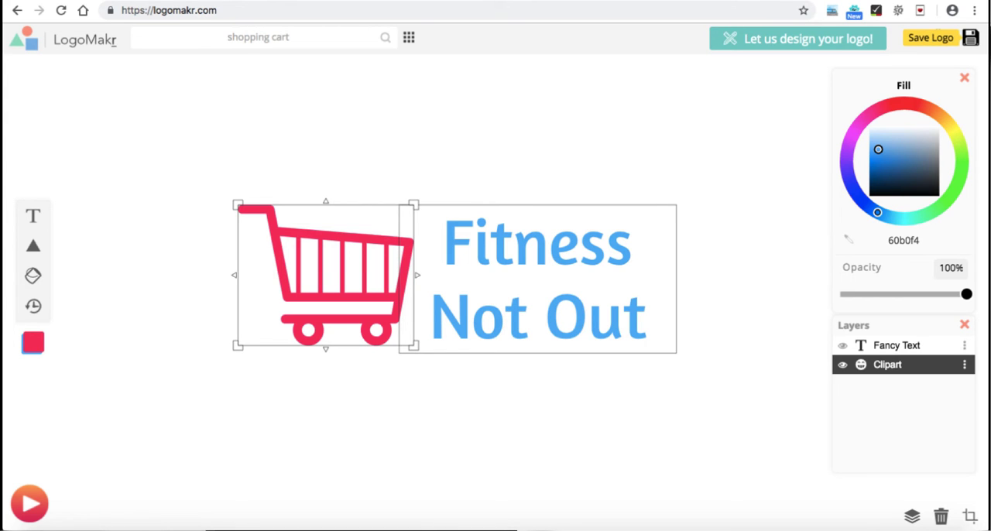
Step: Download the free low-resolution version of the logo as a PNG image named "logo" in the products folder
{"action": "left_click", "coordinate": [971, 37]}
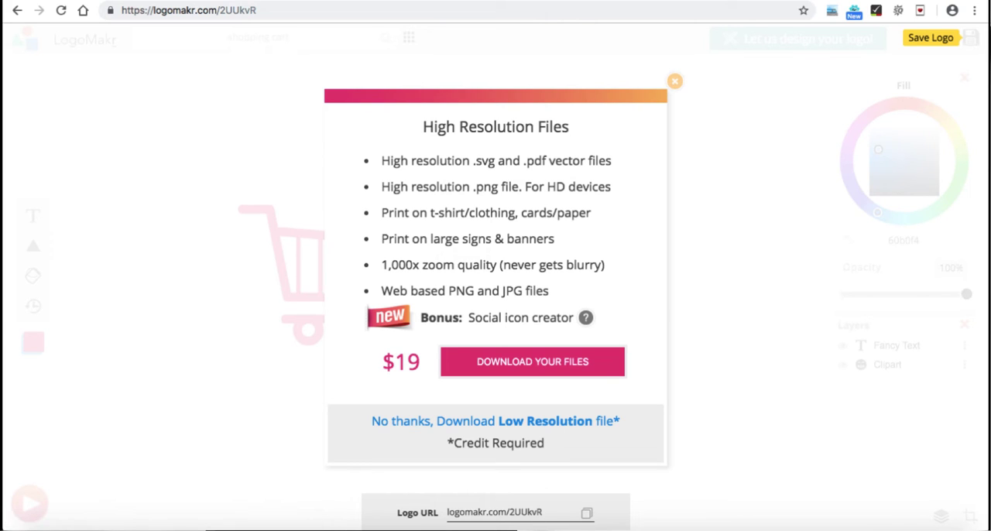
{"action": "left_click", "coordinate": [496, 421]}
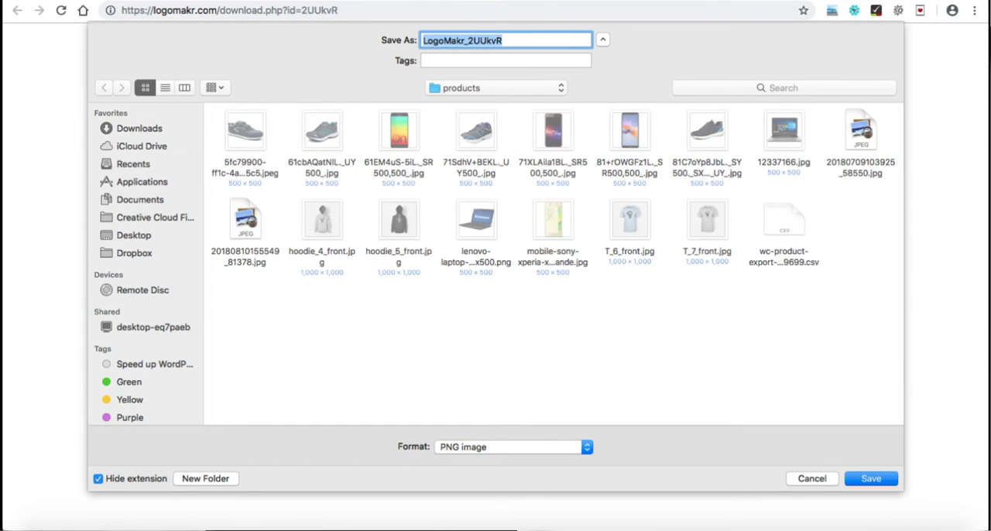
{"action": "type", "text": "logo"}
{"action": "key", "text": "Return"}
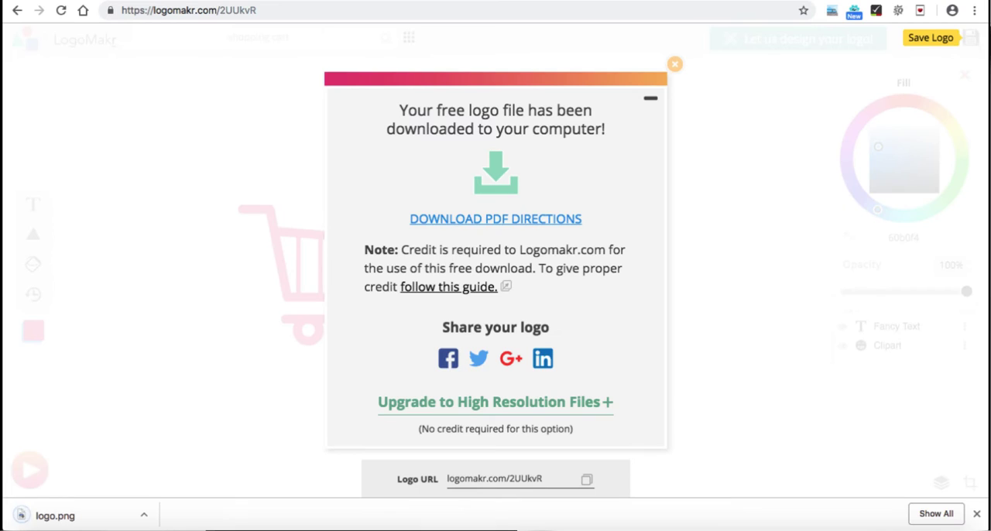
{"action": "key", "text": "Escape"}
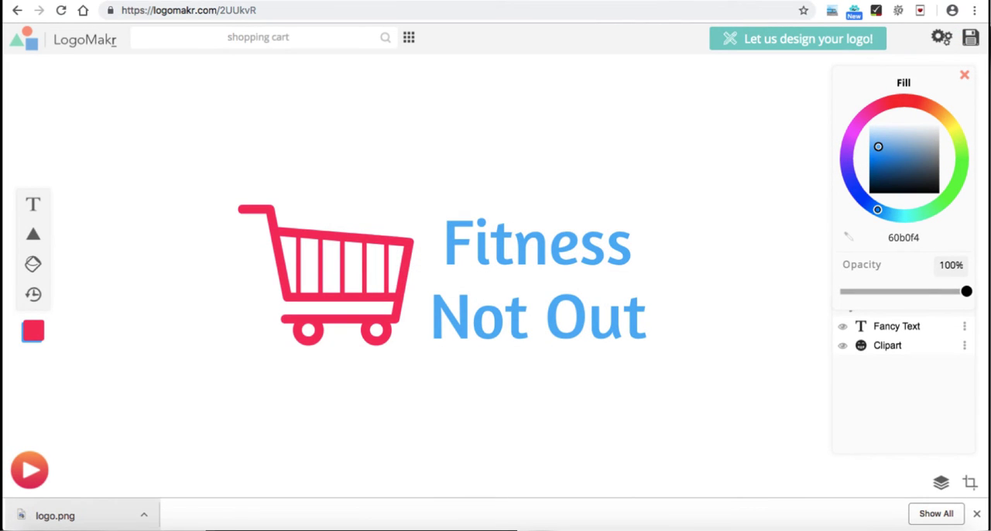
Step: Open the downloaded logo.png in Preview, resize it proportionally to a height of 70 pixels, and save it
{"action": "left_click", "coordinate": [70, 515]}
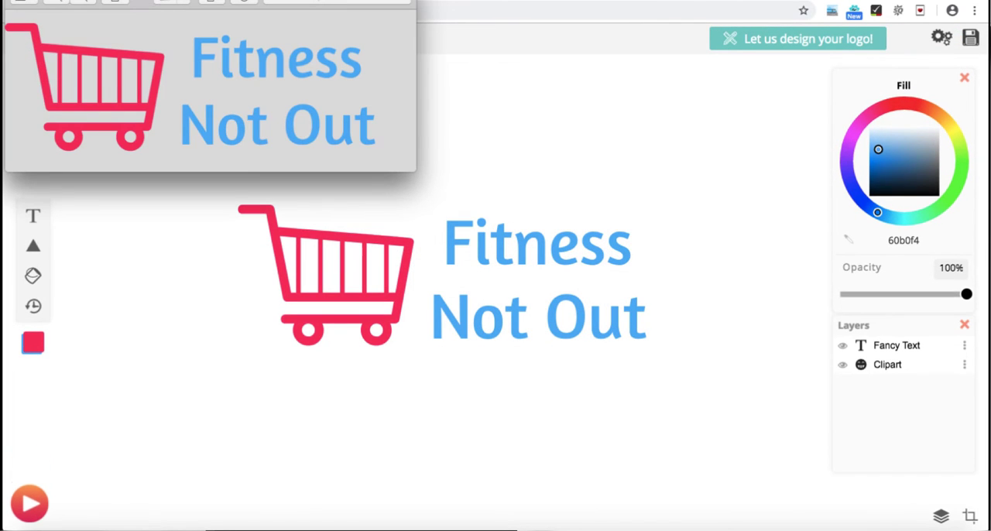
{"action": "left_click_drag", "start_coordinate": [141, 3], "coordinate": [212, 71]}
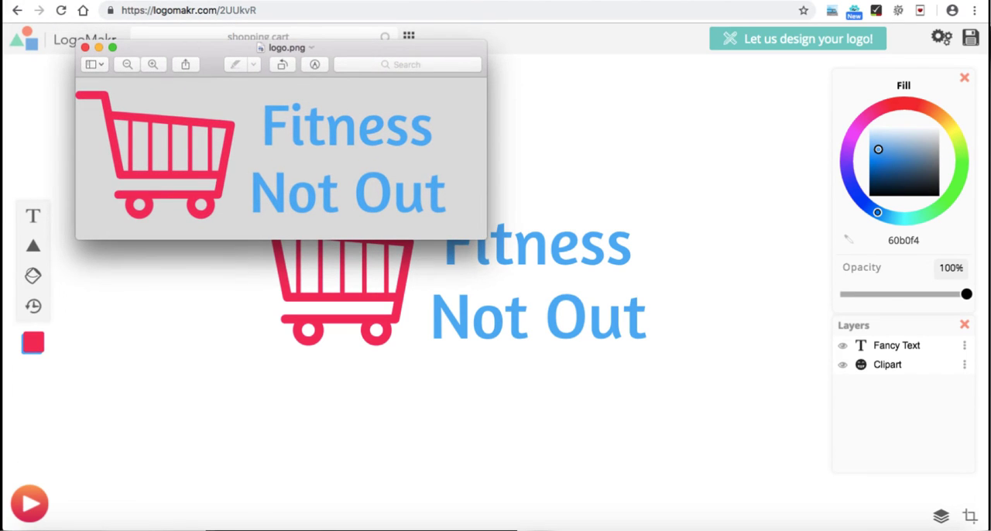
{"action": "left_click", "coordinate": [216, 1]}
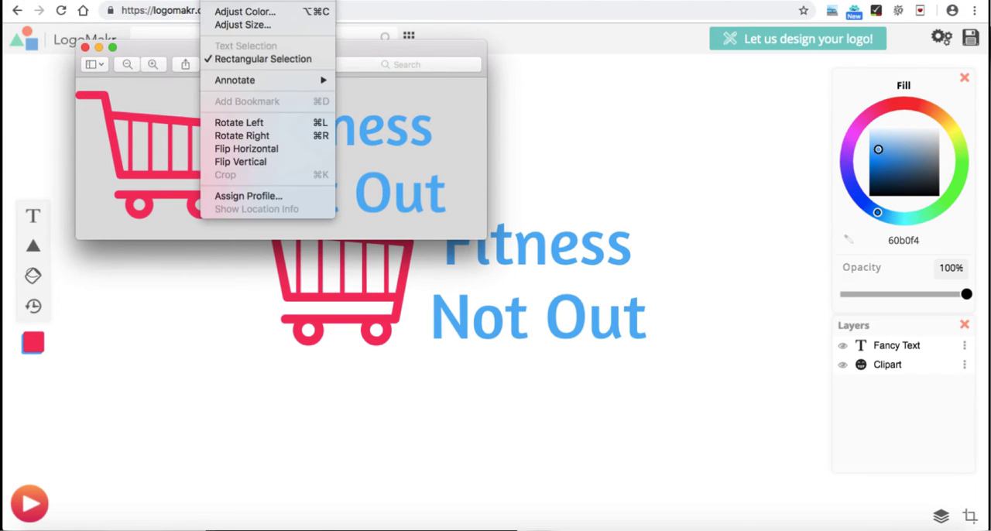
{"action": "left_click", "coordinate": [221, 1]}
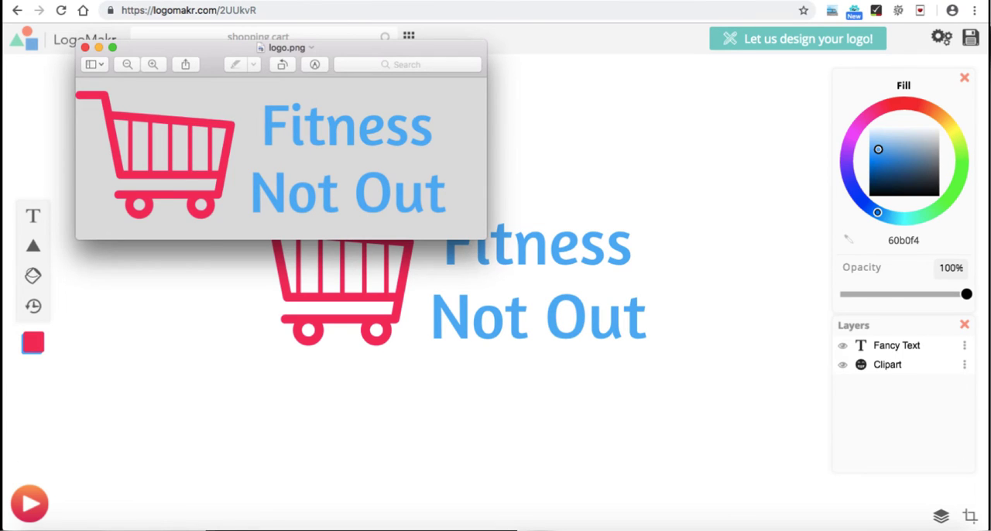
{"action": "left_click", "coordinate": [220, 0]}
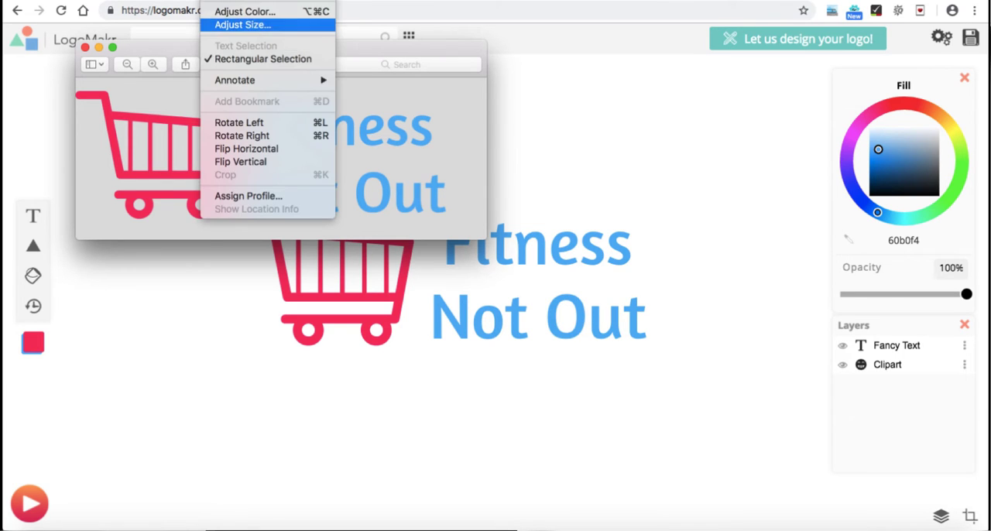
{"action": "left_click", "coordinate": [242, 25]}
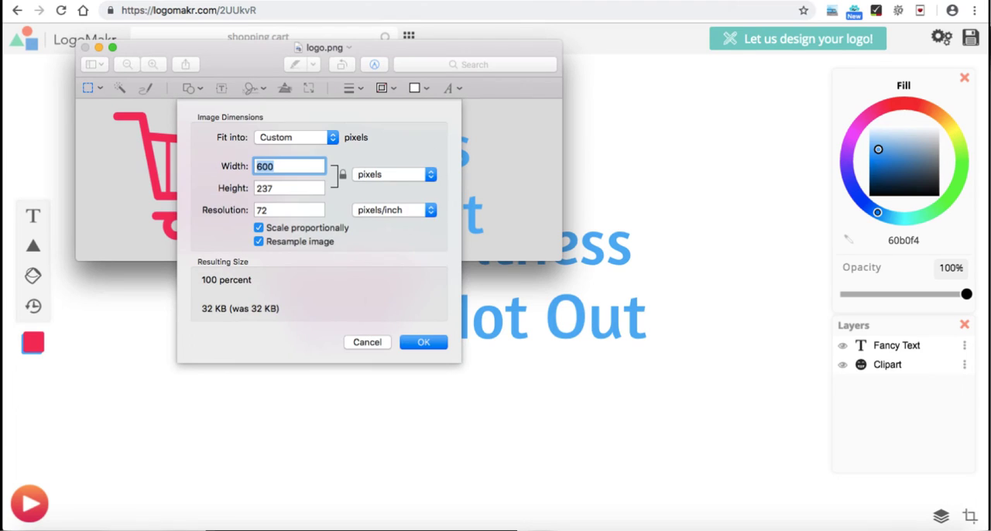
{"action": "key", "text": "Tab"}
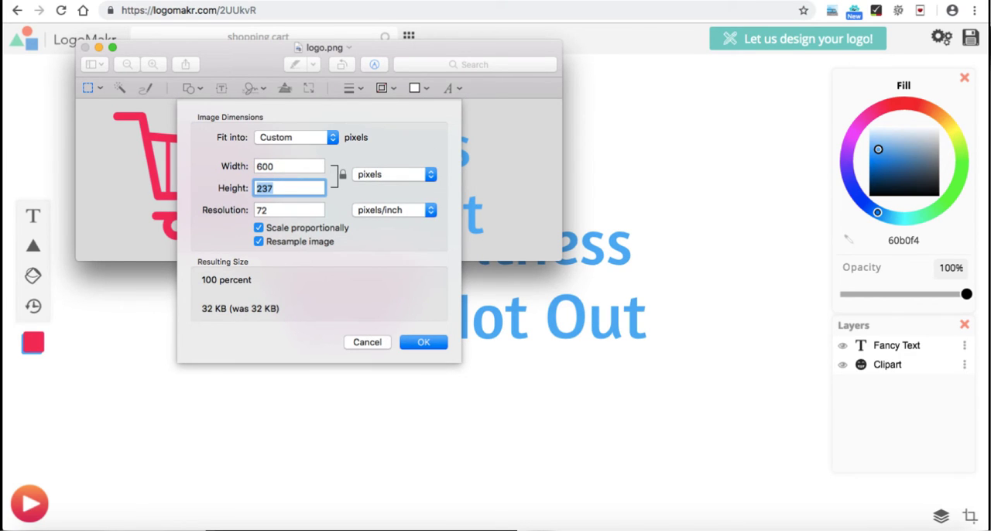
{"action": "type", "text": "70"}
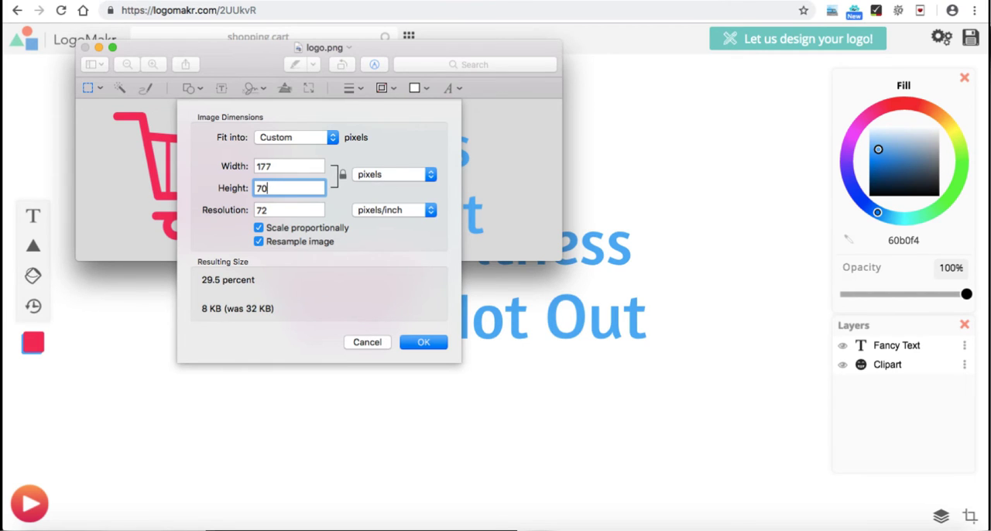
{"action": "key", "text": "Return"}
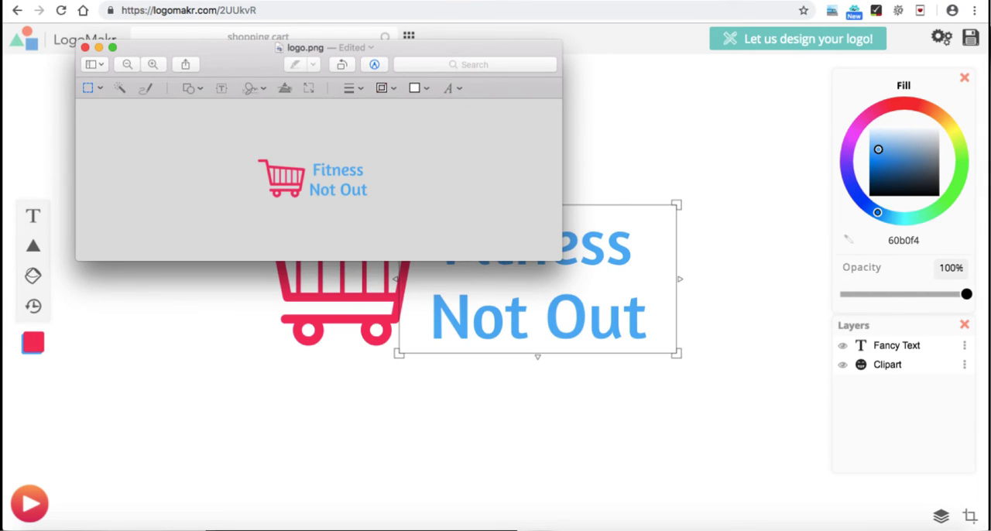
{"action": "key", "text": "super+s"}
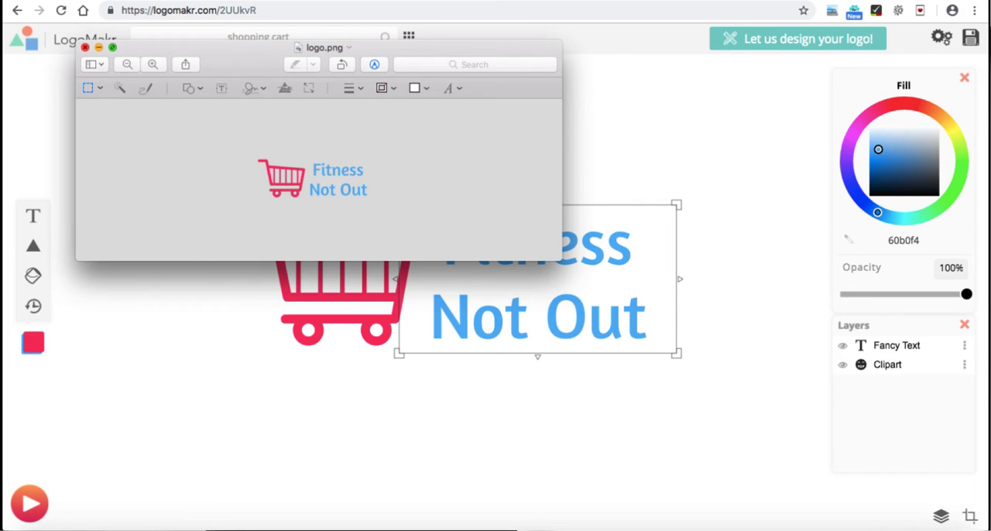
Step: Crop the empty margins below and beside the logo in logo.png, then save and close the image
{"action": "left_click_drag", "start_coordinate": [243, 156], "coordinate": [393, 214]}
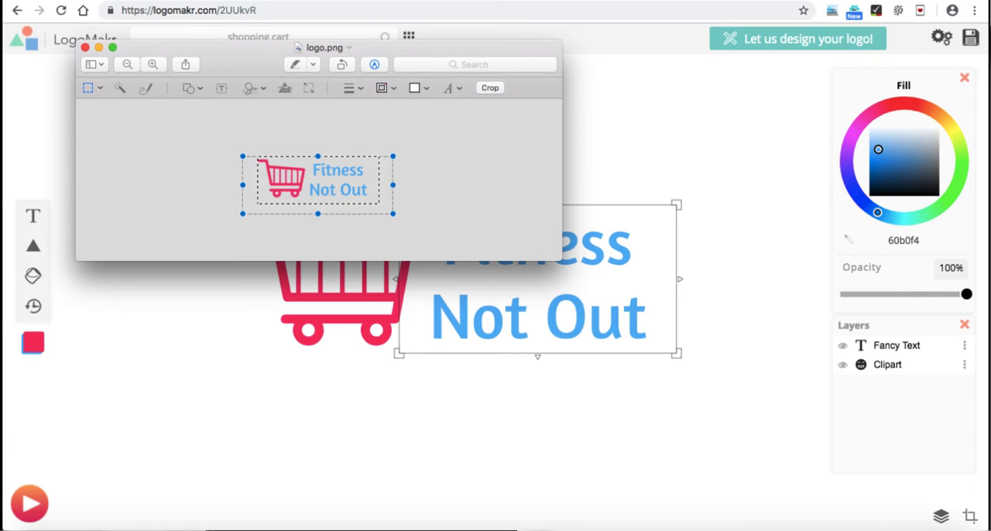
{"action": "left_click_drag", "start_coordinate": [318, 214], "coordinate": [317, 199]}
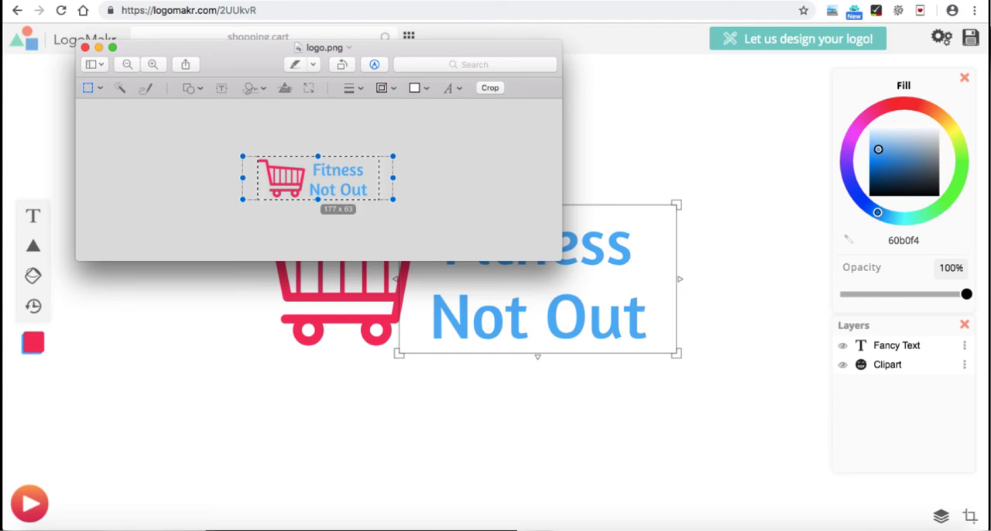
{"action": "left_click_drag", "start_coordinate": [393, 178], "coordinate": [370, 178]}
{"action": "key", "text": "super+k"}
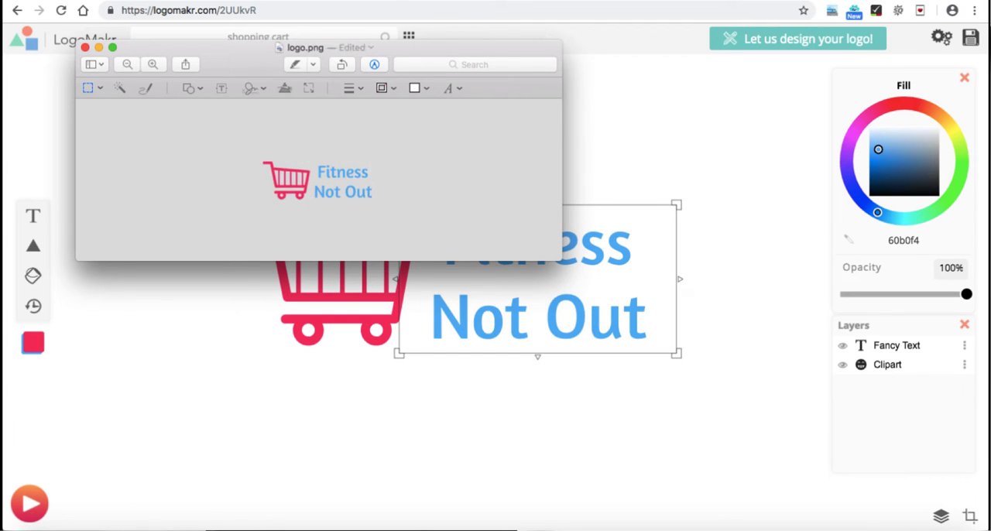
{"action": "key", "text": "super+s"}
{"action": "key", "text": "super+w"}
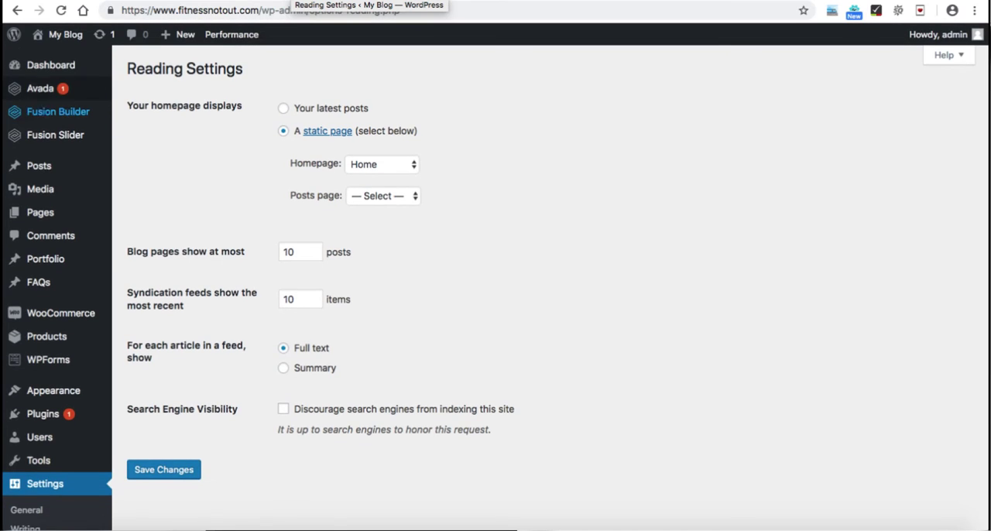
Step: Return to the WordPress admin in the browser and open the Logo section of Avada's Theme Options
{"action": "mouse_move", "coordinate": [40, 88]}
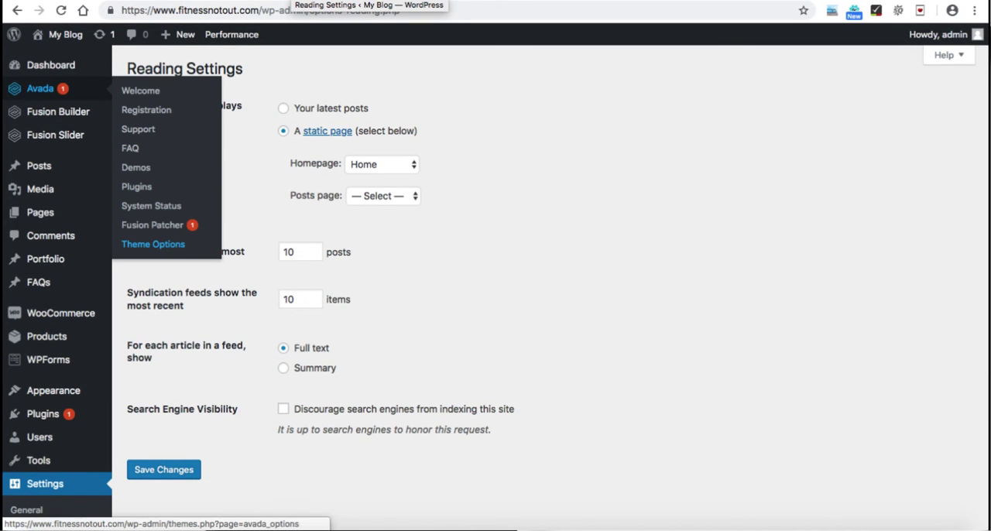
{"action": "left_click", "coordinate": [153, 244]}
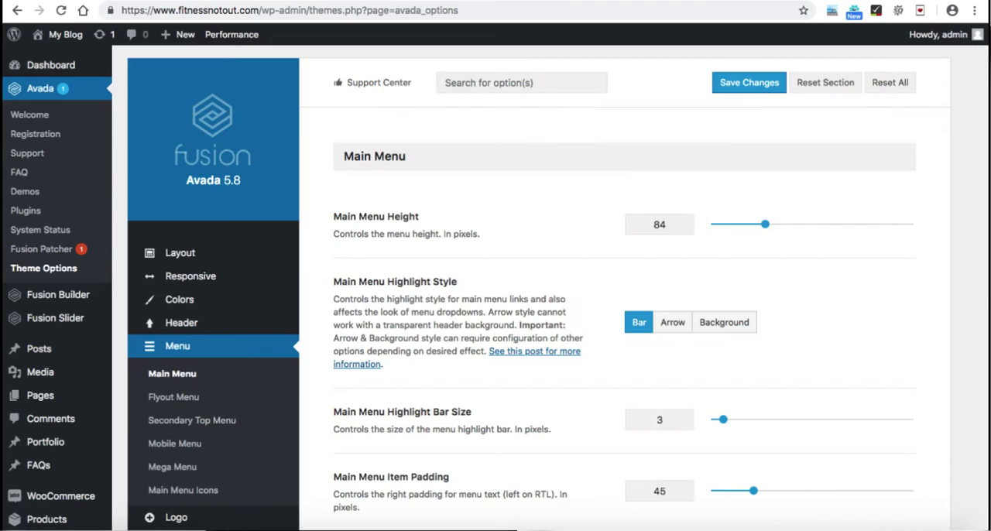
{"action": "scroll", "coordinate": [194, 348], "scroll_direction": "down", "scroll_amount": 4}
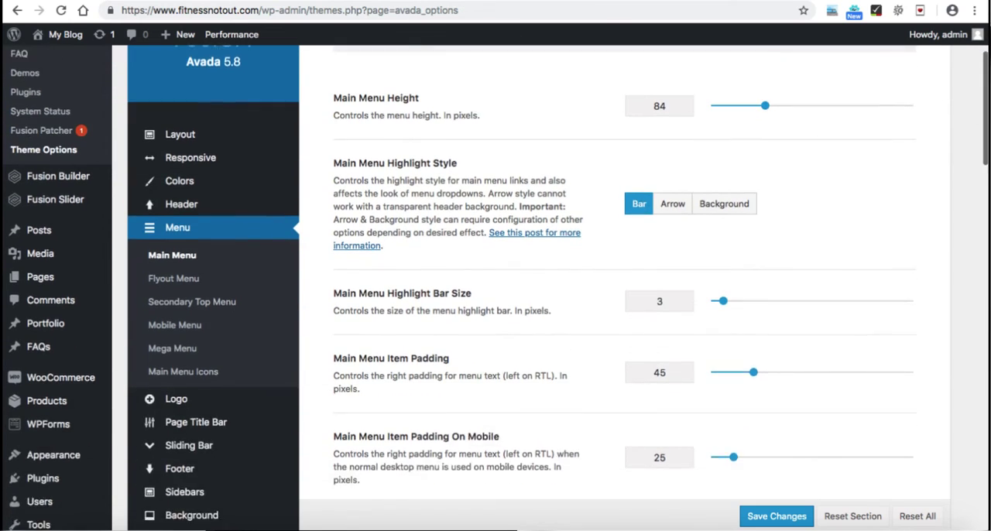
{"action": "mouse_move", "coordinate": [174, 359]}
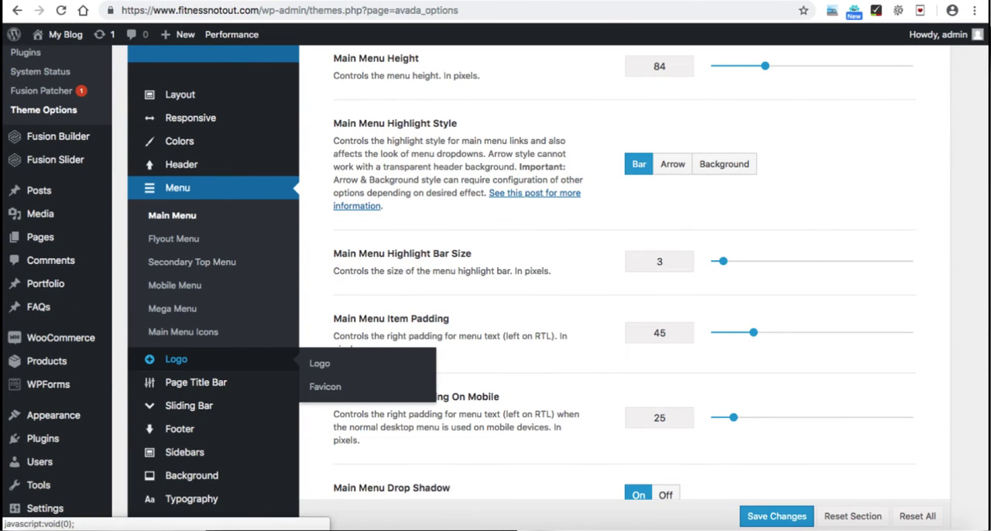
{"action": "scroll", "coordinate": [624, 271], "scroll_direction": "up", "scroll_amount": 1}
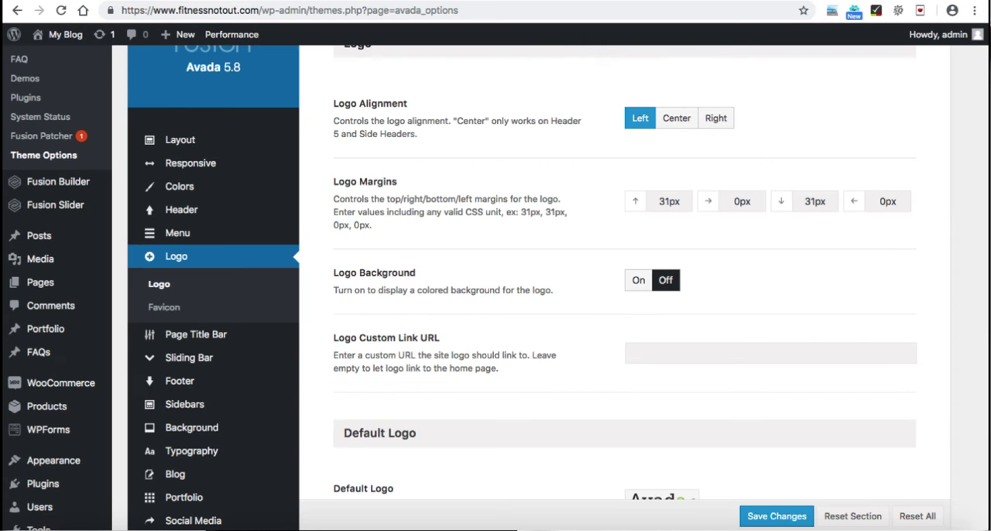
Step: Upload logo.png from the products folder and select it as the Default Logo
{"action": "scroll", "coordinate": [624, 286], "scroll_direction": "down", "scroll_amount": 5}
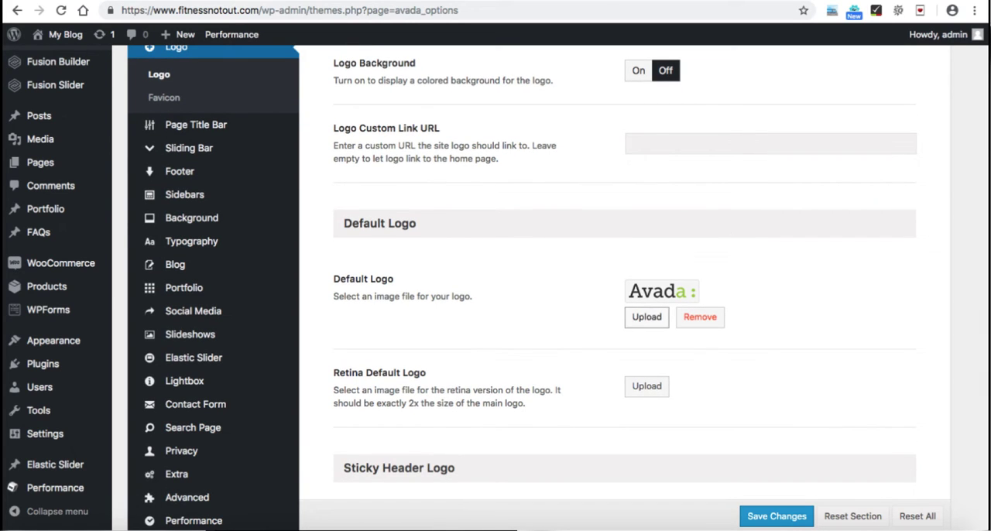
{"action": "left_click", "coordinate": [647, 317]}
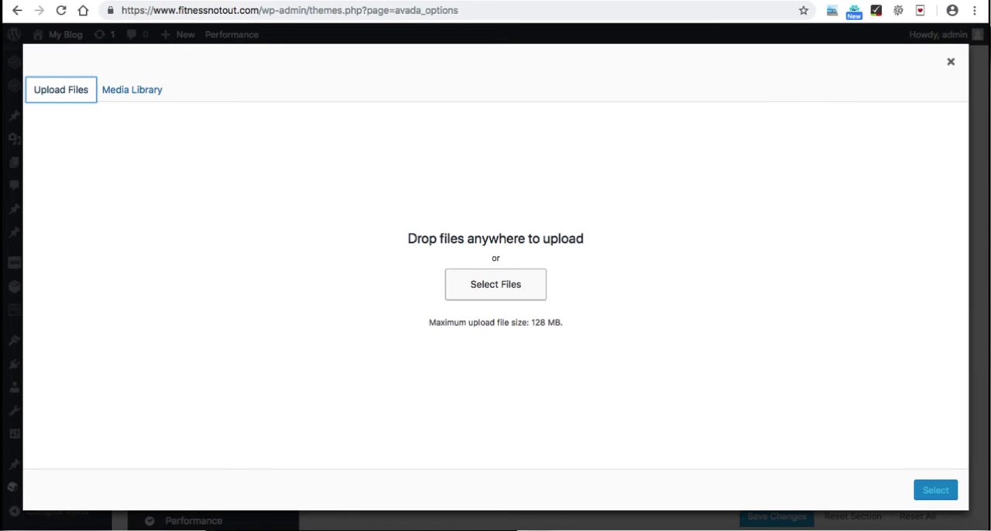
{"action": "left_click", "coordinate": [496, 284]}
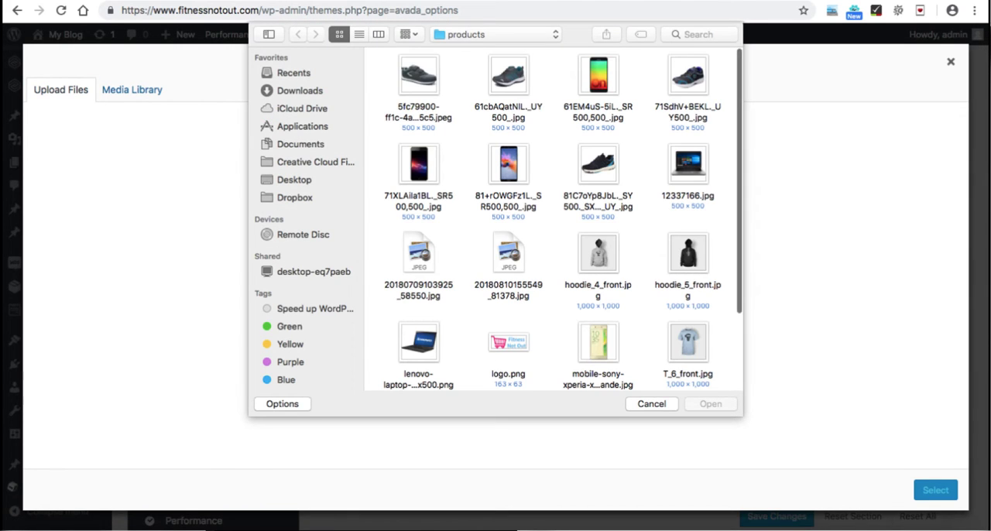
{"action": "scroll", "coordinate": [553, 218], "scroll_direction": "down", "scroll_amount": 2}
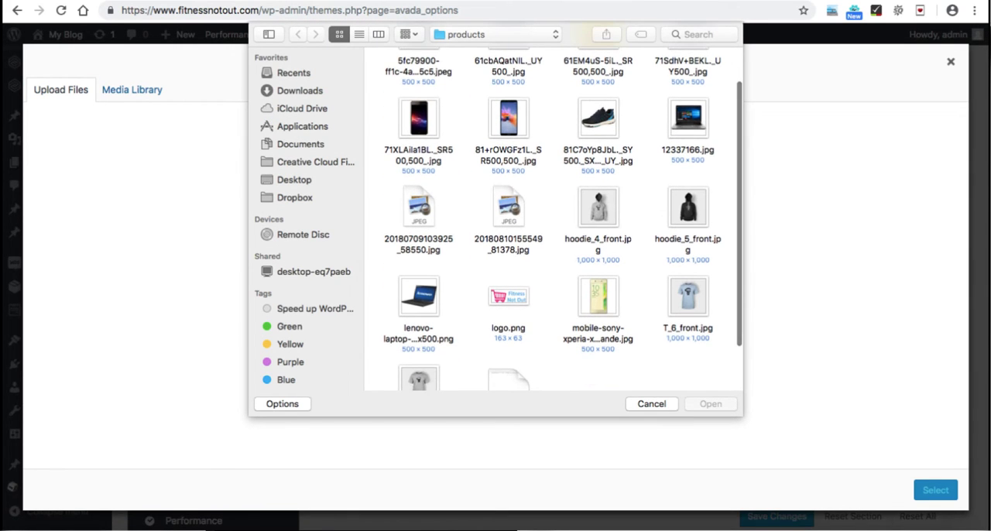
{"action": "double_click", "coordinate": [509, 297]}
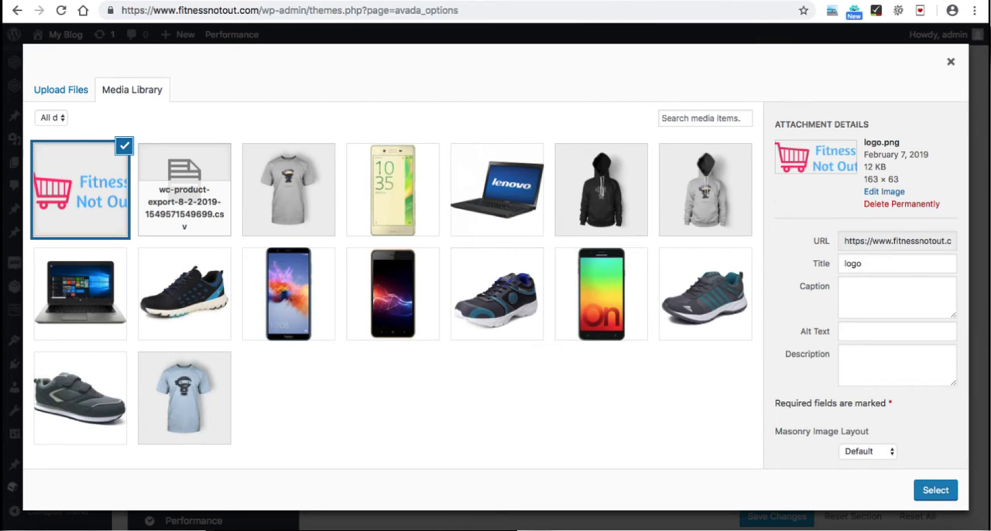
{"action": "left_click", "coordinate": [935, 490]}
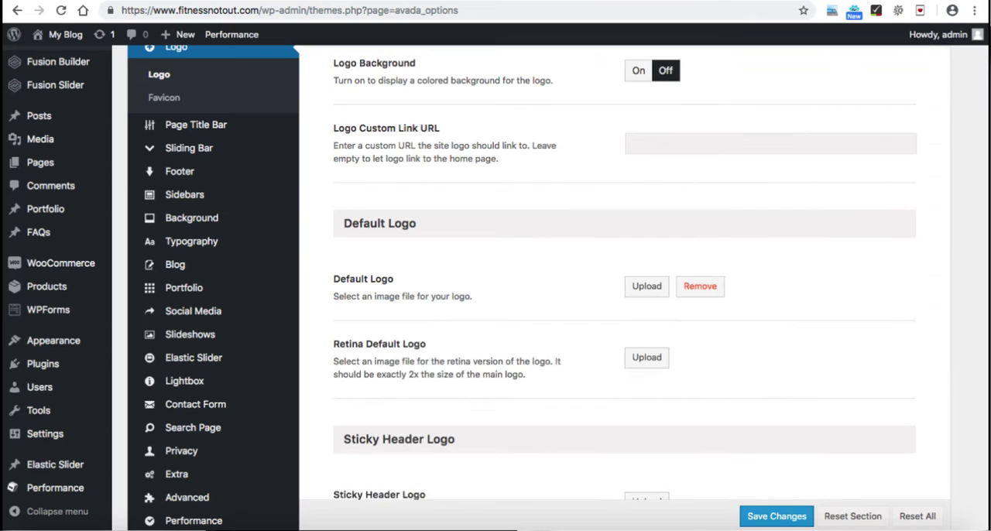
Step: Set the existing logo.png from the Media Library as the Mobile Logo and save the theme options
{"action": "scroll", "coordinate": [557, 286], "scroll_direction": "down", "scroll_amount": 3}
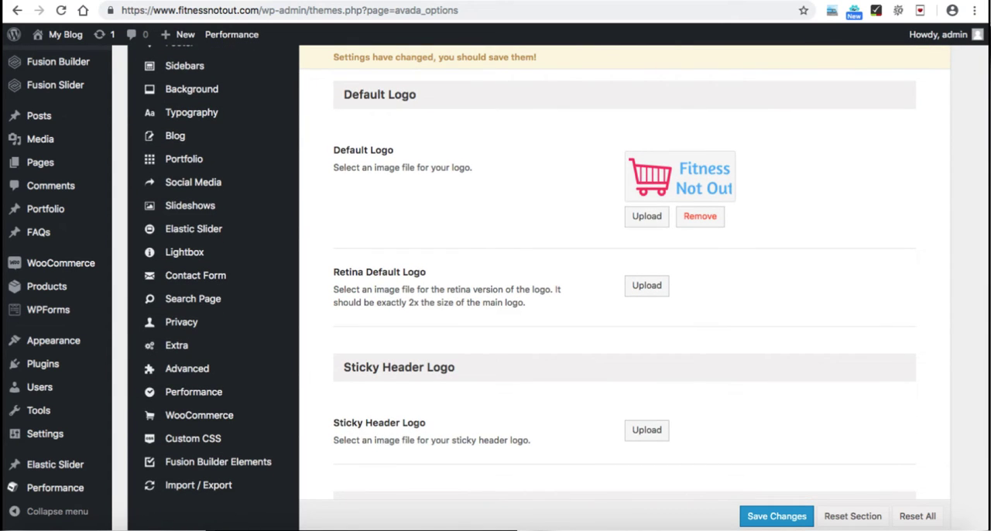
{"action": "scroll", "coordinate": [646, 272], "scroll_direction": "down", "scroll_amount": 4}
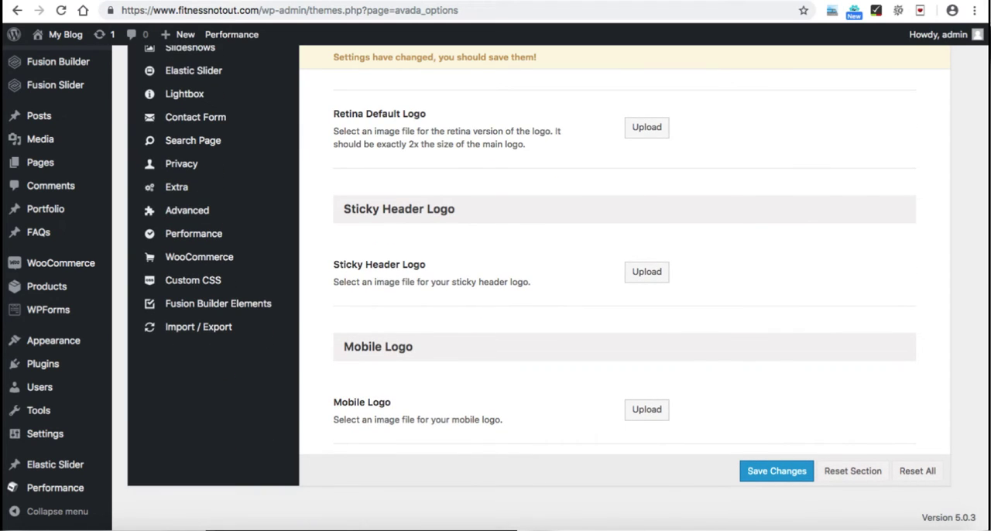
{"action": "left_click", "coordinate": [647, 410]}
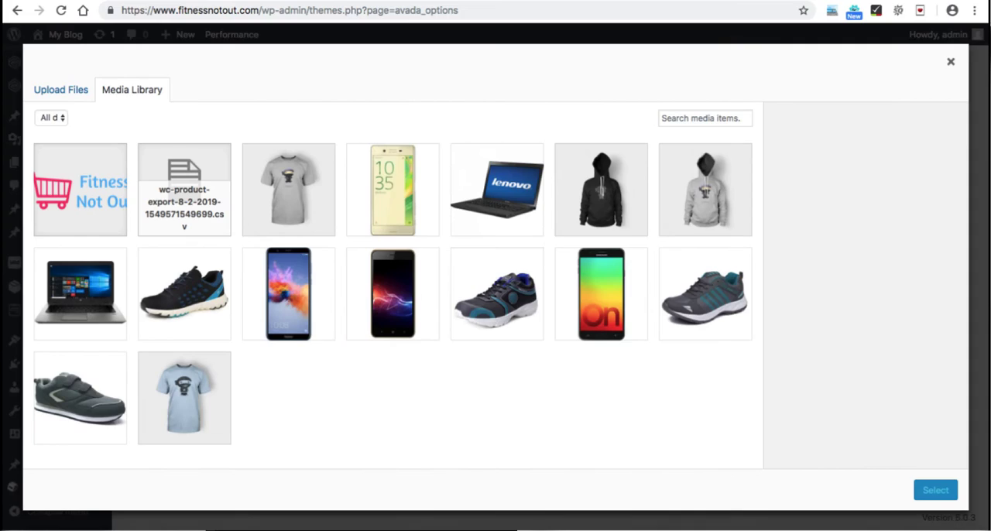
{"action": "left_click", "coordinate": [81, 189]}
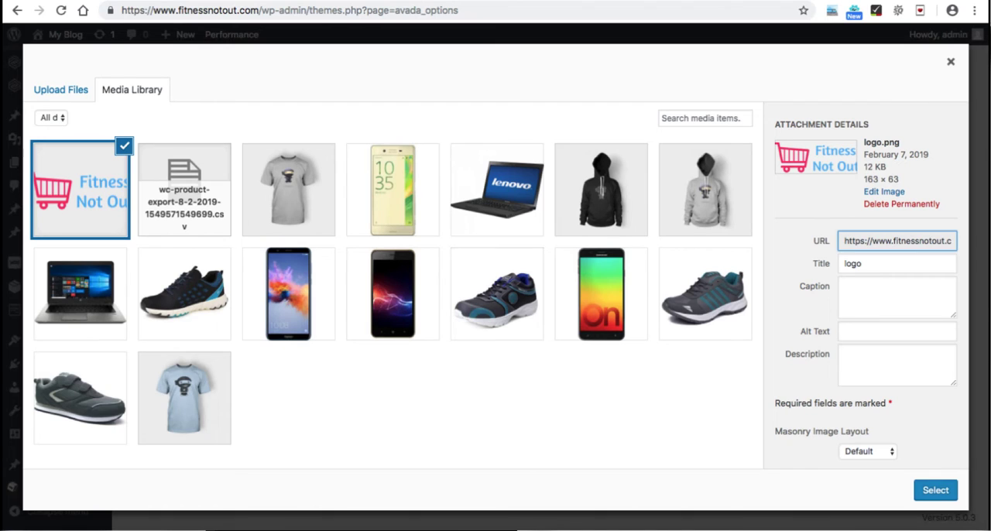
{"action": "left_click", "coordinate": [936, 490]}
{"action": "scroll", "coordinate": [624, 288], "scroll_direction": "down", "scroll_amount": 2}
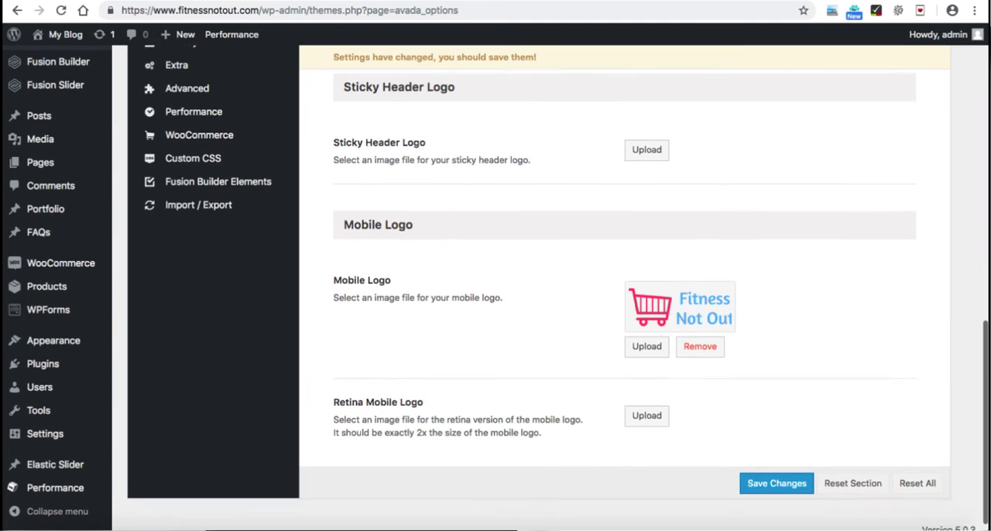
{"action": "left_click", "coordinate": [777, 476]}
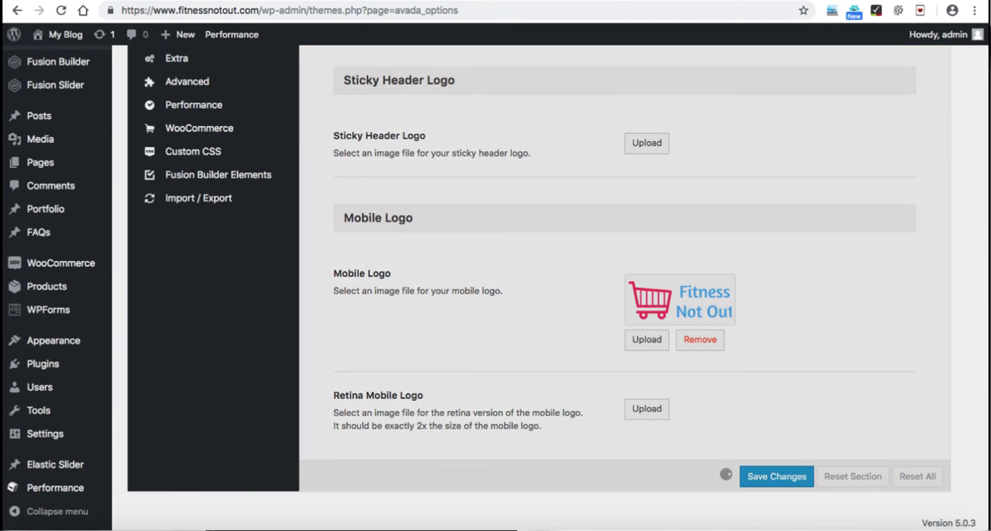
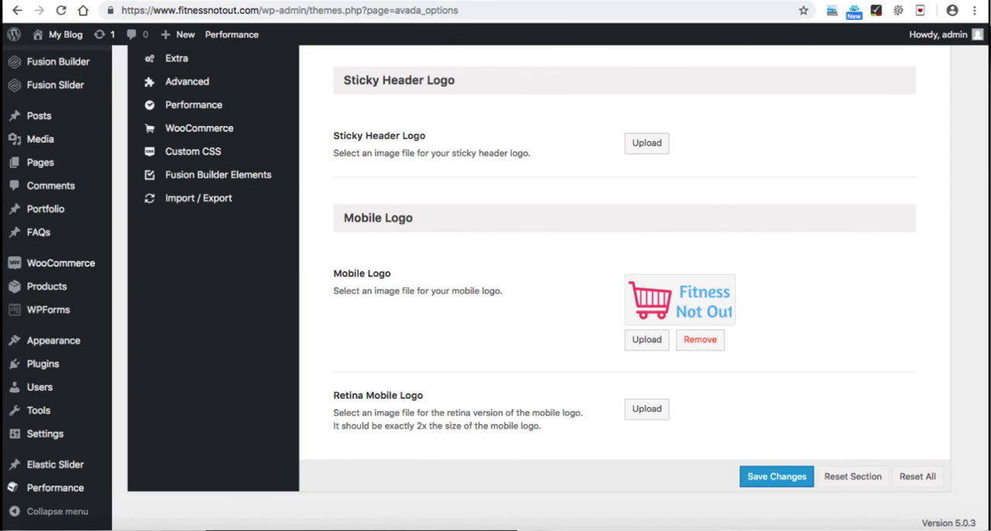
Step: Set the top and bottom logo margins to 5px in Avada's Logo options
{"action": "scroll", "coordinate": [542, 286], "scroll_direction": "up", "scroll_amount": 15}
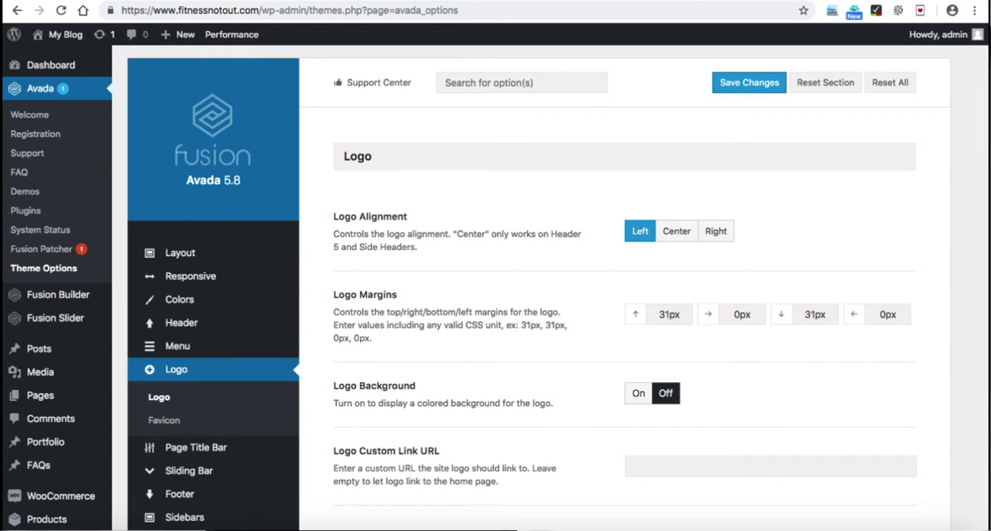
{"action": "left_click_drag", "start_coordinate": [669, 314], "coordinate": [659, 314]}
{"action": "type", "text": "5"}
{"action": "left_click", "coordinate": [815, 314]}
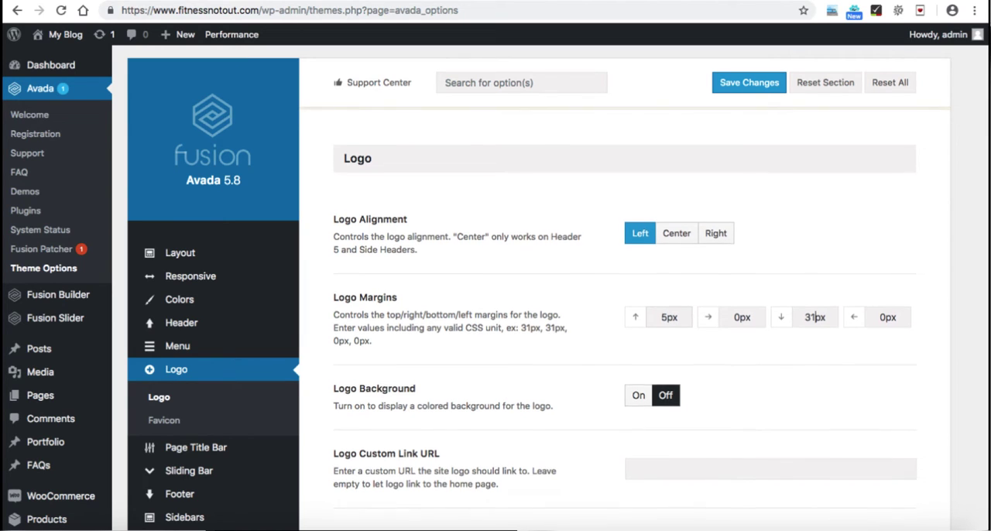
{"action": "left_click_drag", "start_coordinate": [820, 338], "coordinate": [804, 338]}
{"action": "type", "text": "5"}
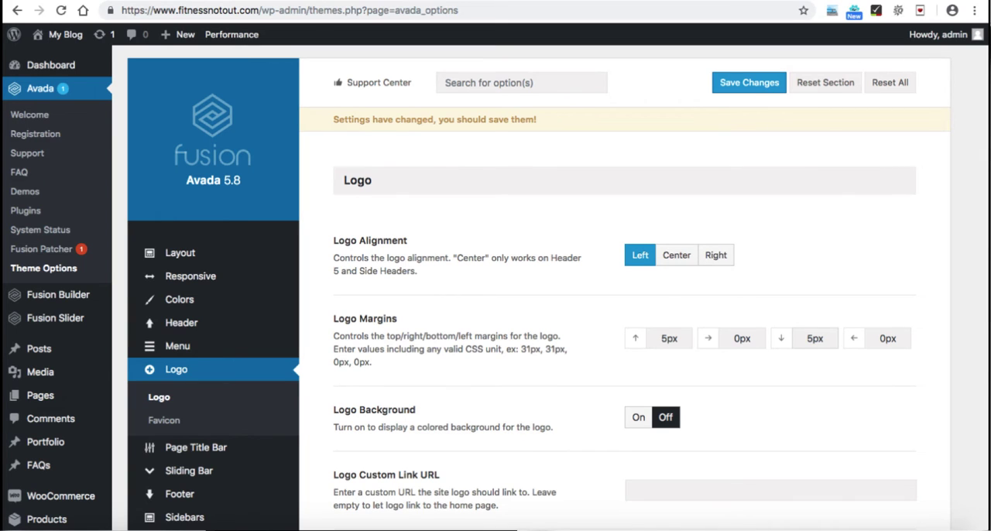
Step: Open the Main Menu options and set the Main Menu Height to 73 pixels to match the logo height
{"action": "scroll", "coordinate": [624, 310], "scroll_direction": "down", "scroll_amount": 1}
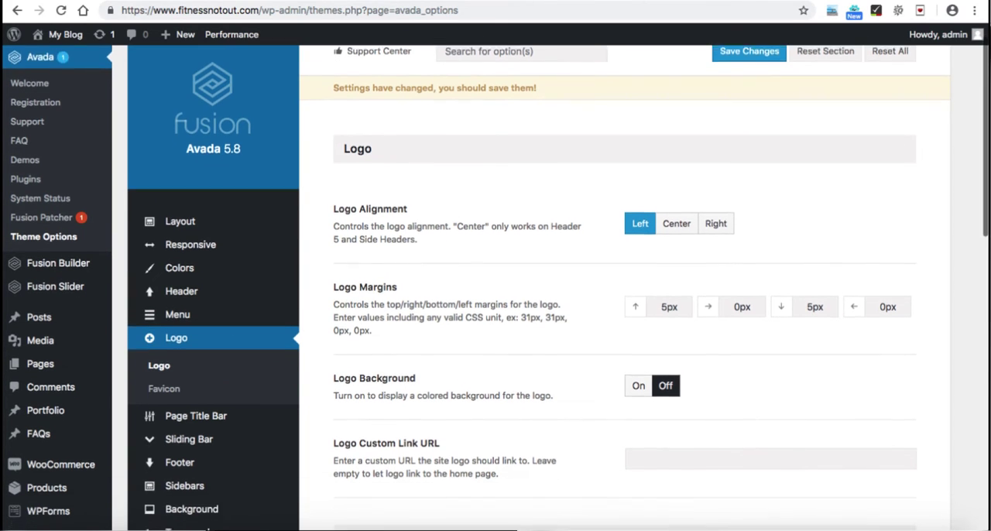
{"action": "mouse_move", "coordinate": [178, 291]}
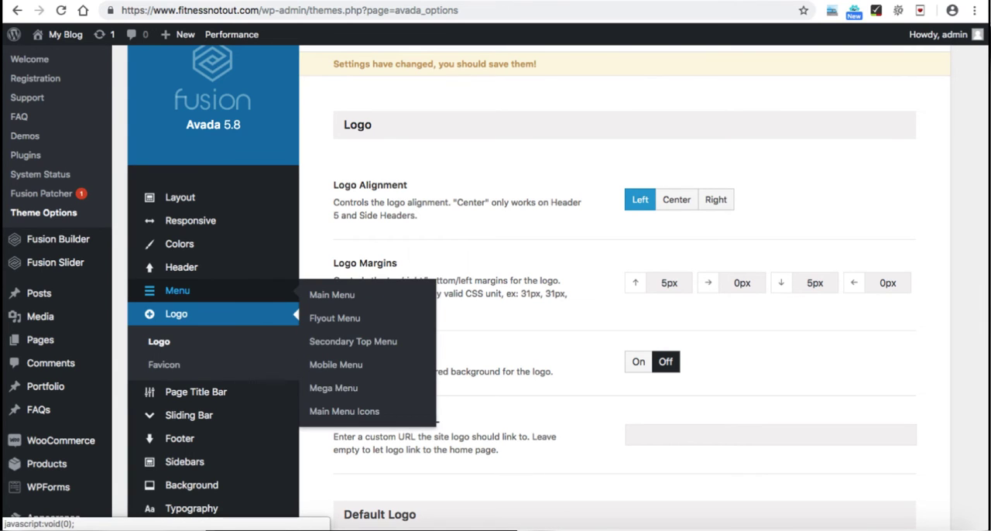
{"action": "left_click", "coordinate": [177, 290]}
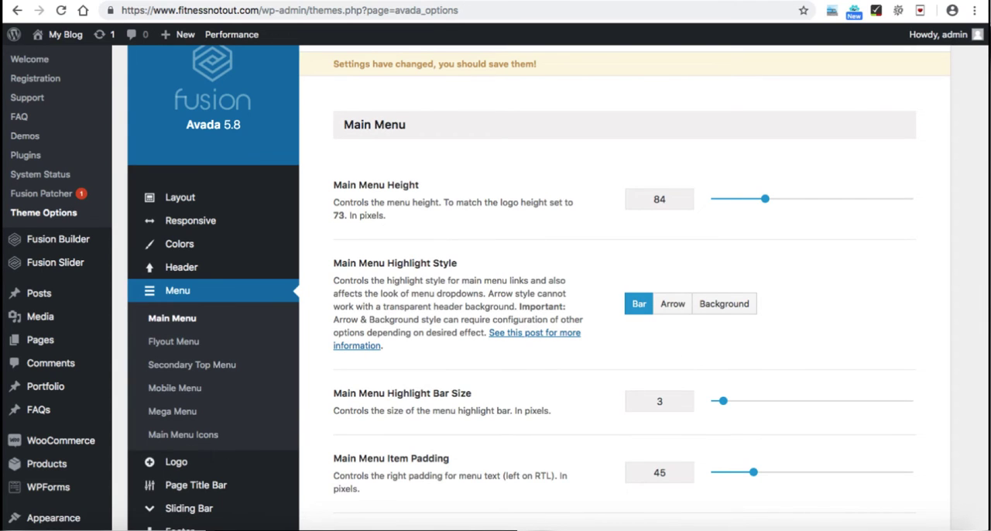
{"action": "mouse_move", "coordinate": [176, 462]}
{"action": "double_click", "coordinate": [665, 199]}
{"action": "left_click_drag", "start_coordinate": [444, 202], "coordinate": [385, 215]}
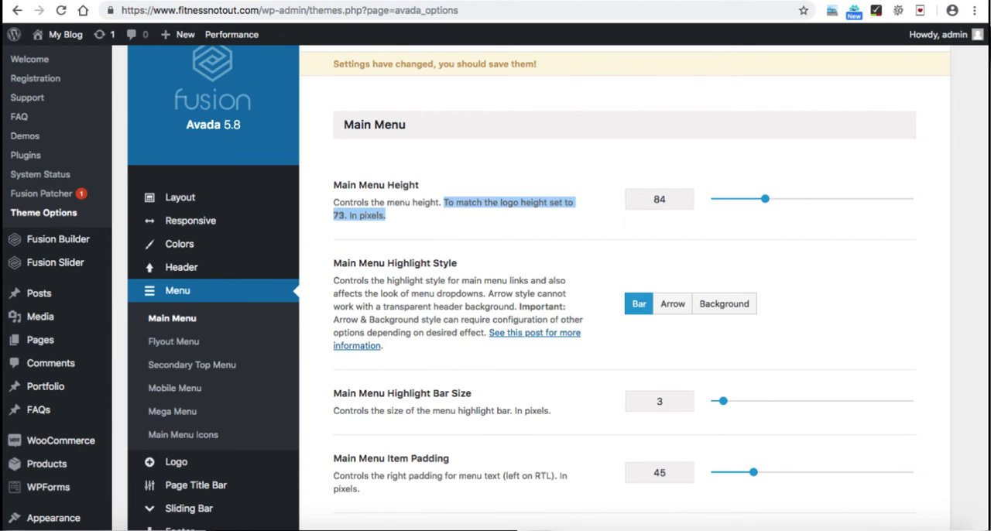
{"action": "left_click", "coordinate": [398, 217]}
{"action": "double_click", "coordinate": [665, 200]}
{"action": "type", "text": "73"}
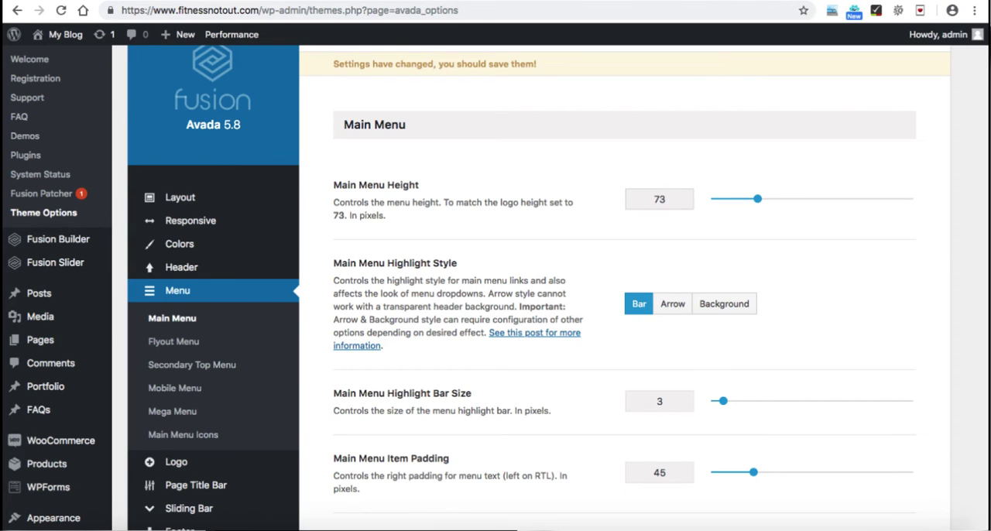
Step: Save the theme options and reload the site's front page to check the logo and header
{"action": "scroll", "coordinate": [624, 294], "scroll_direction": "up", "scroll_amount": 2}
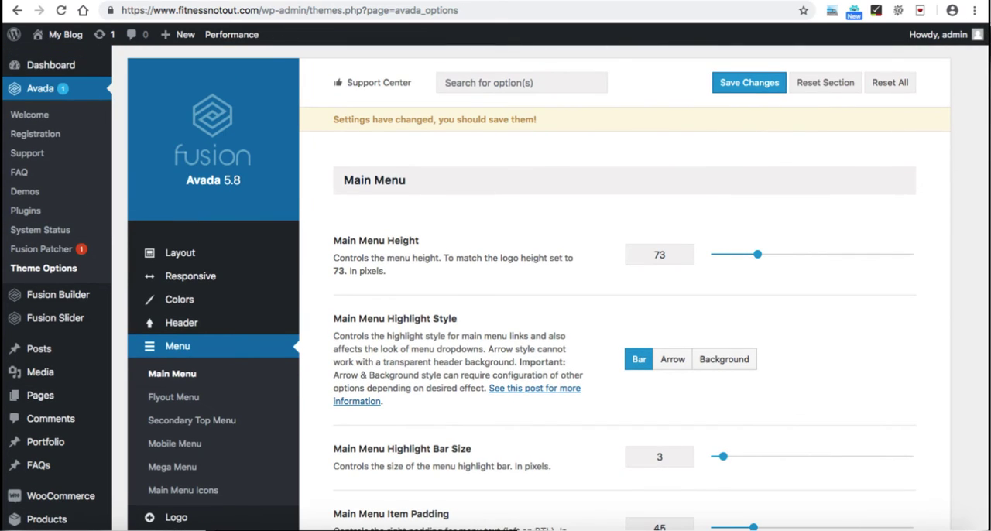
{"action": "key", "text": "ctrl+s"}
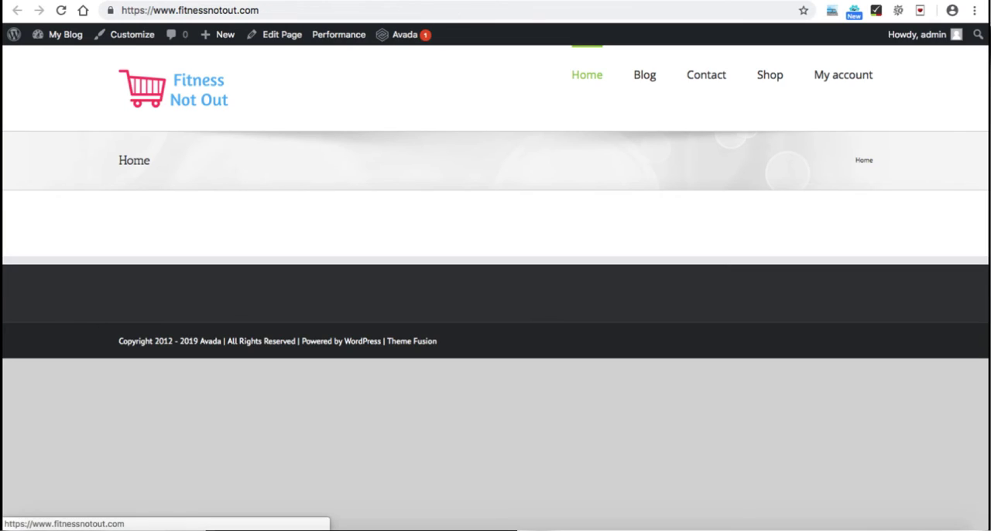
{"action": "key", "text": "ctrl+r"}
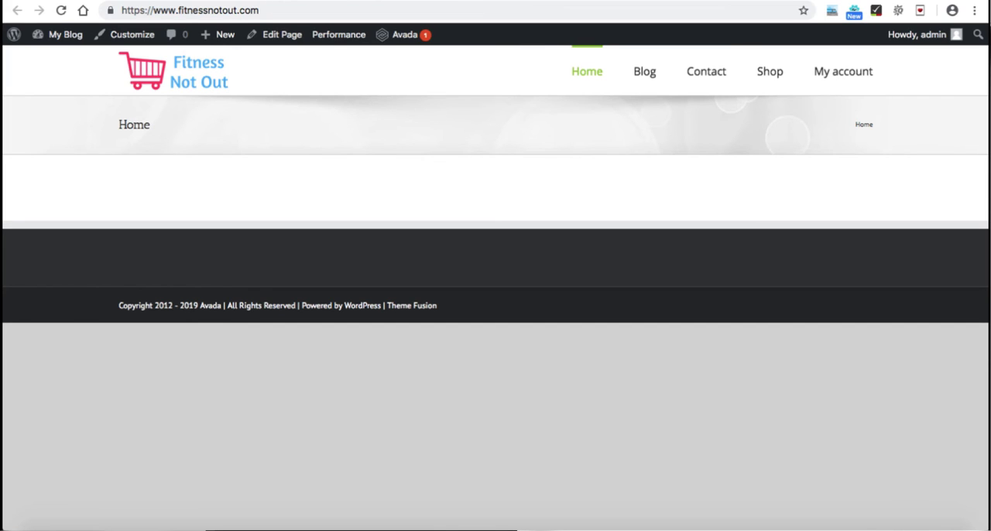
Step: Mark "Create a Royalty Free logo" as done in the Google Forms checklist and review the homepage and shop page tasks
{"action": "key", "text": "ctrl+Tab"}
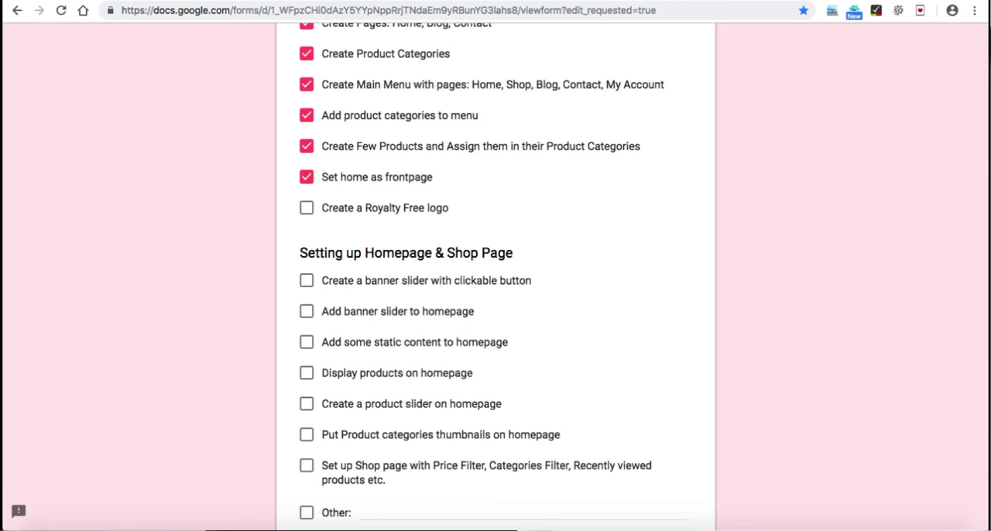
{"action": "left_click", "coordinate": [306, 208]}
{"action": "scroll", "coordinate": [496, 275], "scroll_direction": "up", "scroll_amount": 5}
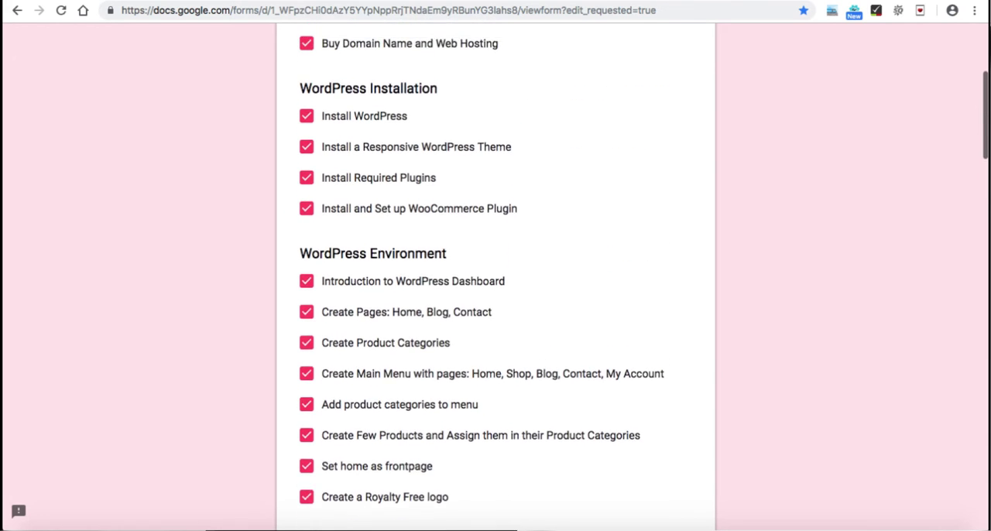
{"action": "scroll", "coordinate": [495, 275], "scroll_direction": "down", "scroll_amount": 5}
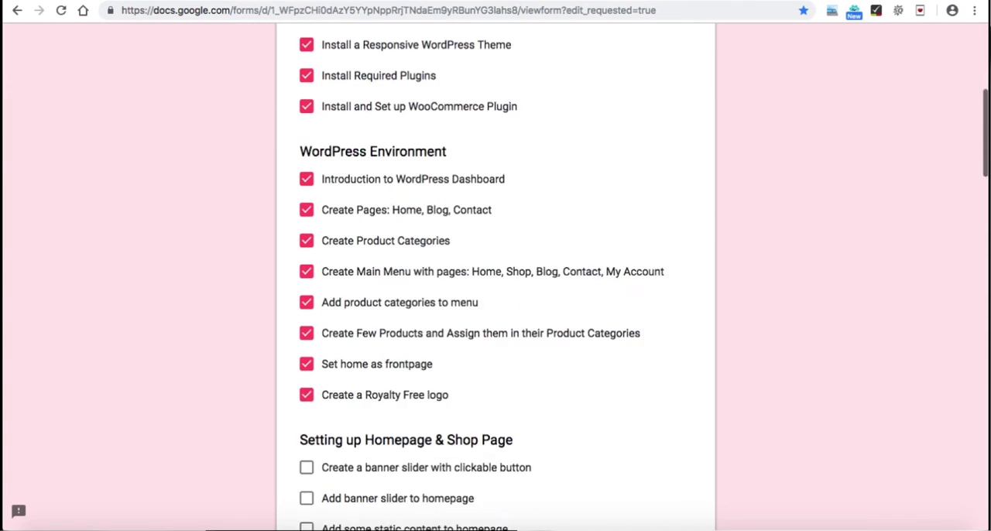
{"action": "scroll", "coordinate": [496, 275], "scroll_direction": "down", "scroll_amount": 3}
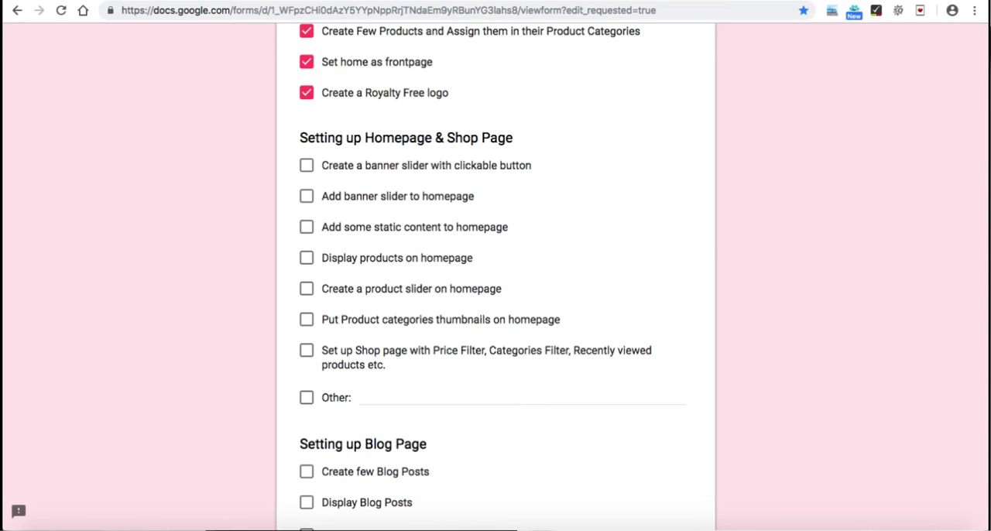
Step: Return to the WordPress admin and open Fusion Slider's page for adding or editing sliders
{"action": "key", "text": "ctrl+Tab"}
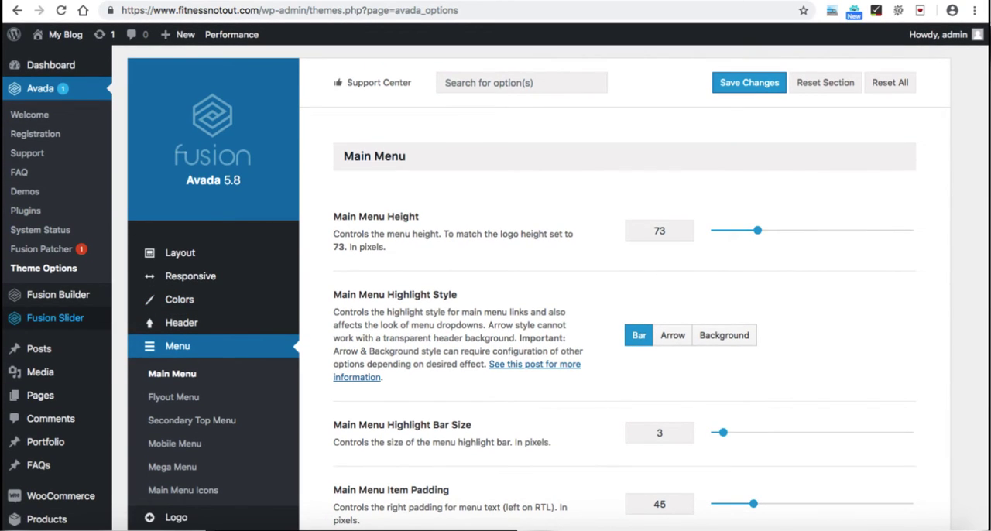
{"action": "mouse_move", "coordinate": [54, 317]}
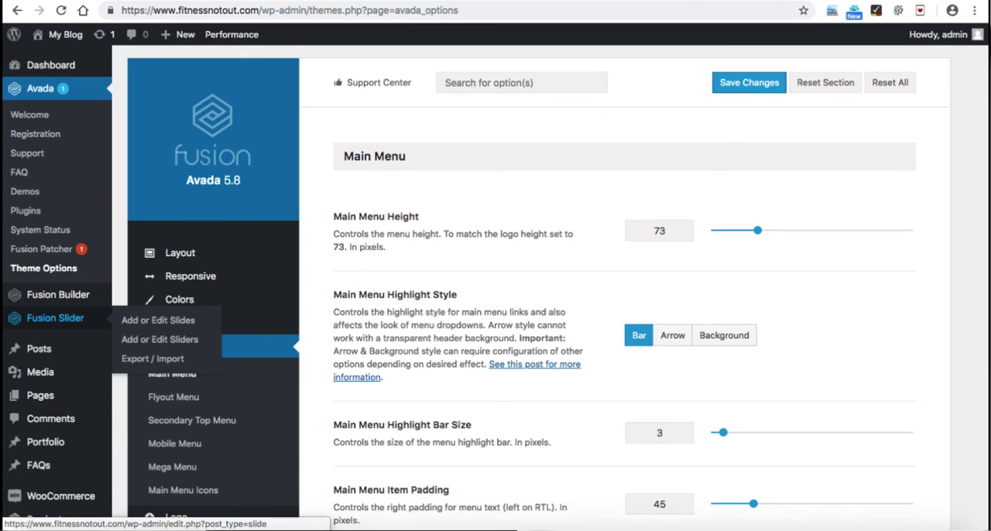
{"action": "scroll", "coordinate": [495, 310], "scroll_direction": "down", "scroll_amount": 2}
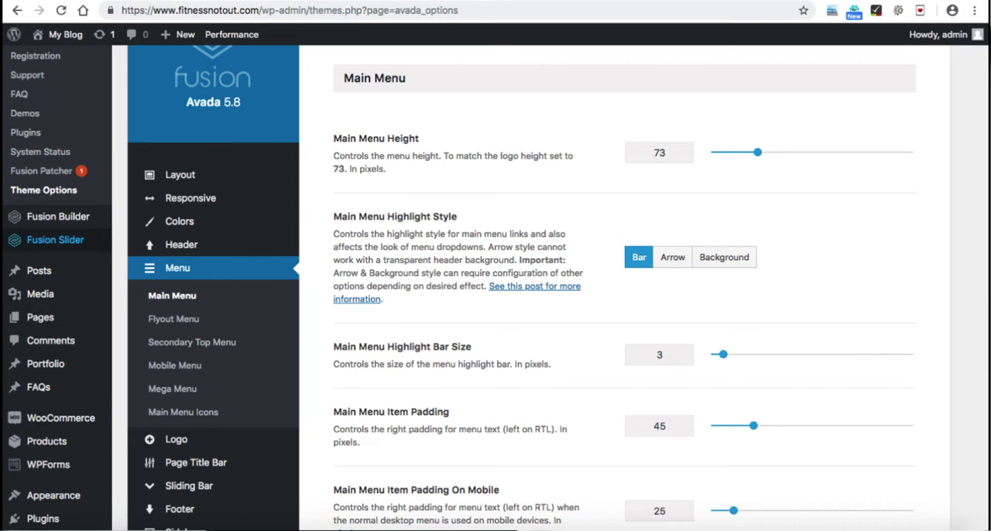
{"action": "mouse_move", "coordinate": [54, 240]}
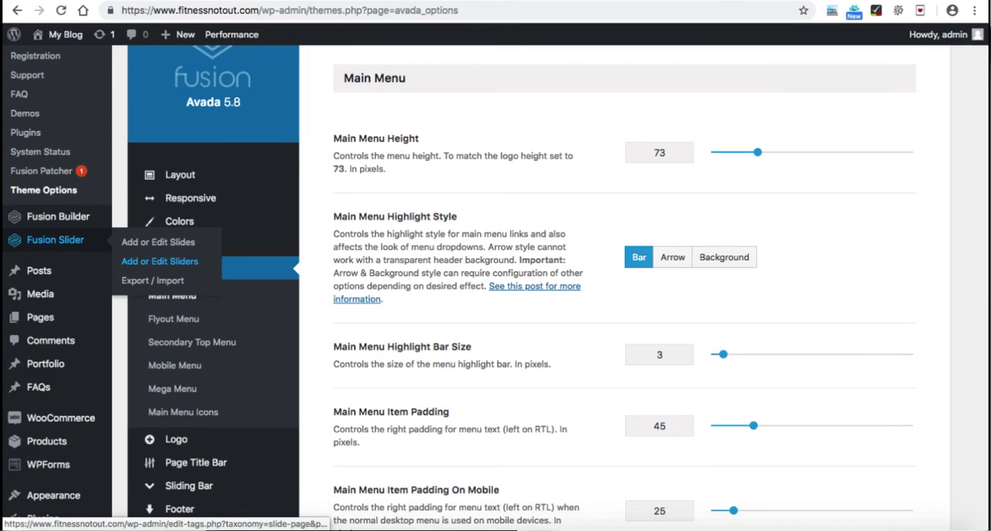
{"action": "left_click", "coordinate": [159, 261]}
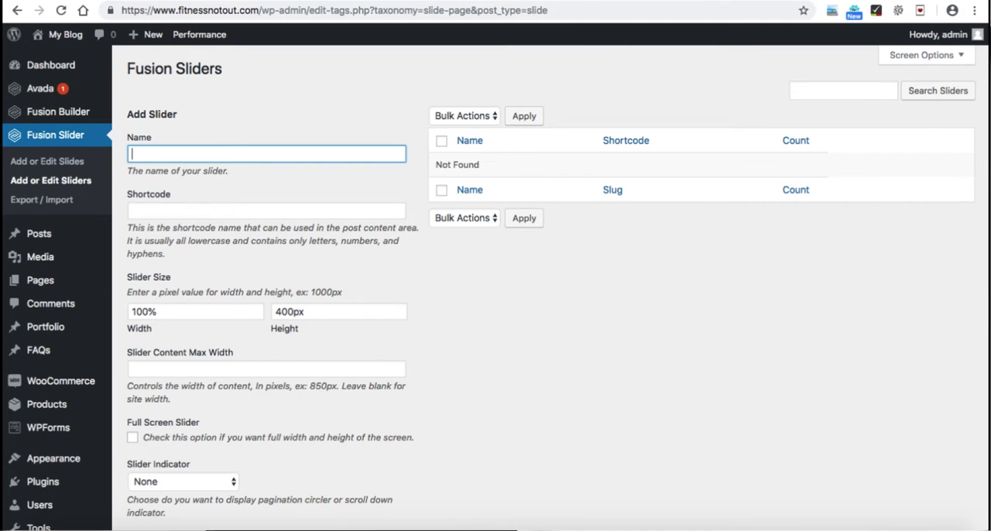
Step: Name the new slider "Homepage" and set its size to 1600px wide and 860px high
{"action": "type", "text": "Homepage"}
{"action": "scroll", "coordinate": [495, 283], "scroll_direction": "down", "scroll_amount": 1}
{"action": "scroll", "coordinate": [496, 283], "scroll_direction": "down", "scroll_amount": 1}
{"action": "left_click", "coordinate": [152, 264]}
{"action": "left_click_drag", "start_coordinate": [148, 264], "coordinate": [131, 264]}
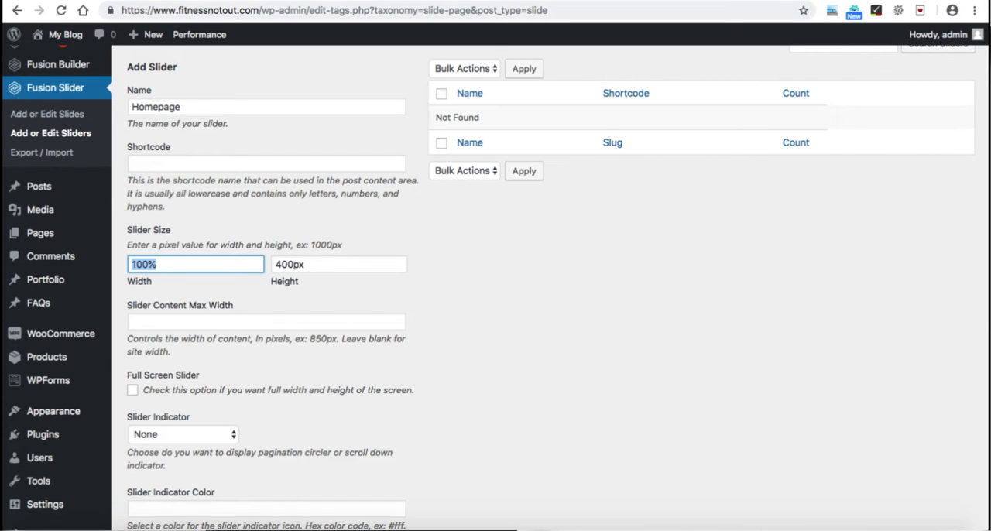
{"action": "type", "text": "1600px"}
{"action": "left_click_drag", "start_coordinate": [307, 265], "coordinate": [274, 265]}
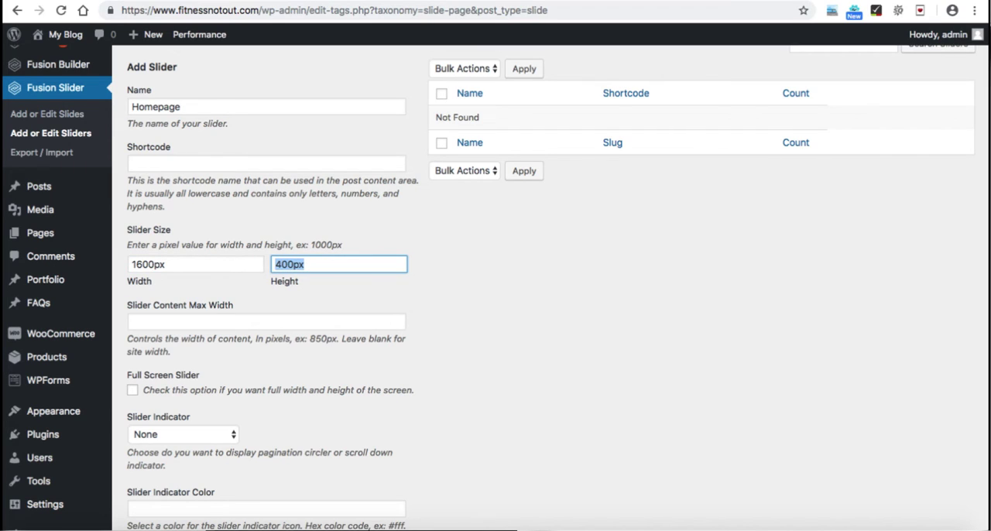
{"action": "type", "text": "860px"}
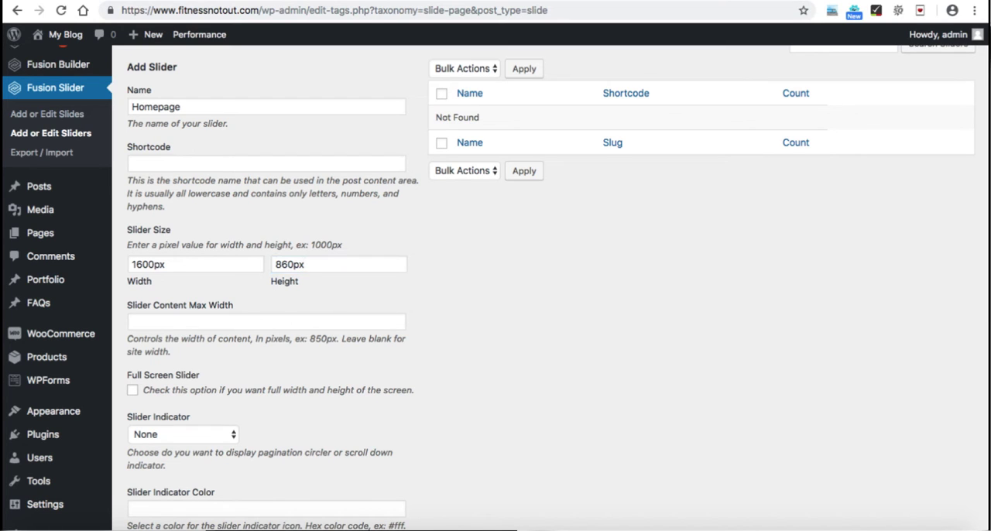
Step: Examine the new slider's indicator, parallax, navigation arrow and autoplay options
{"action": "scroll", "coordinate": [496, 286], "scroll_direction": "down", "scroll_amount": 3}
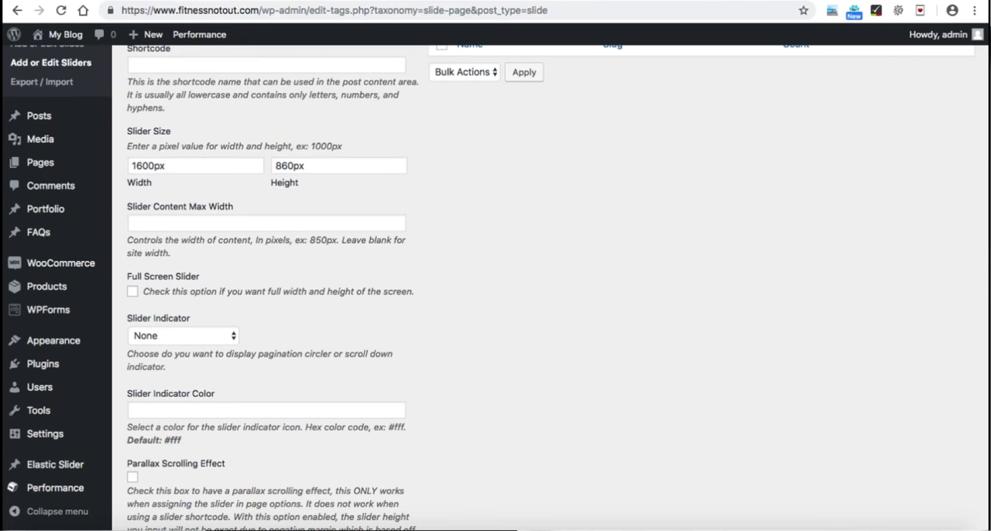
{"action": "scroll", "coordinate": [495, 287], "scroll_direction": "down", "scroll_amount": 2}
{"action": "left_click", "coordinate": [183, 280]}
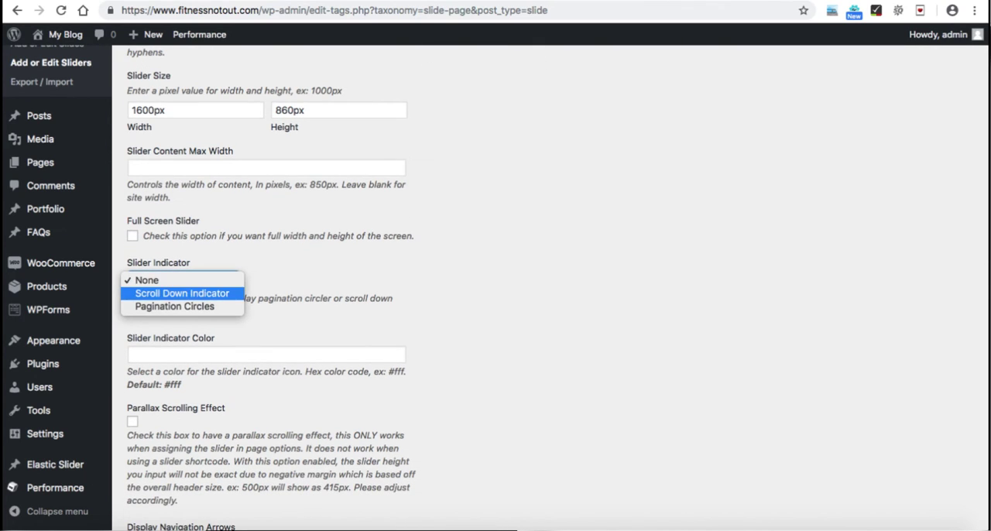
{"action": "key", "text": "Escape"}
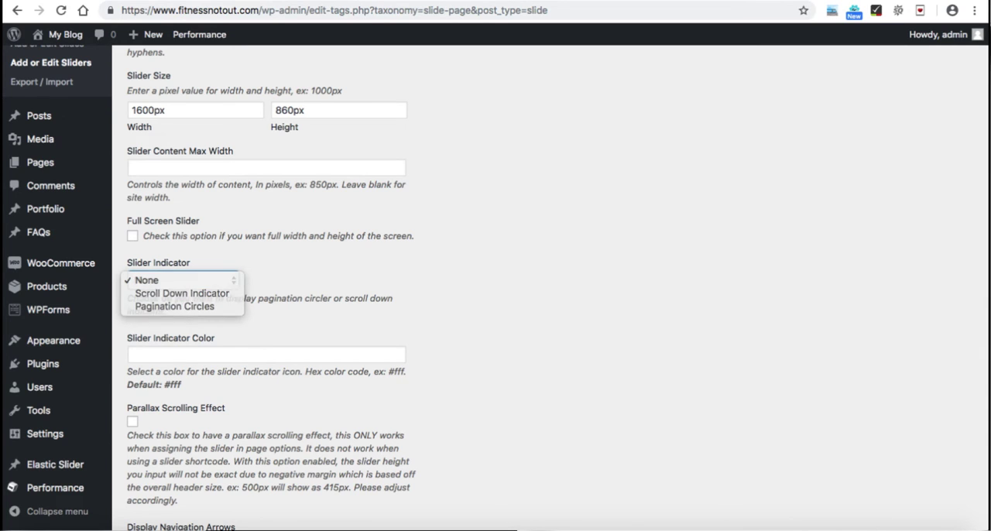
{"action": "scroll", "coordinate": [496, 287], "scroll_direction": "down", "scroll_amount": 3}
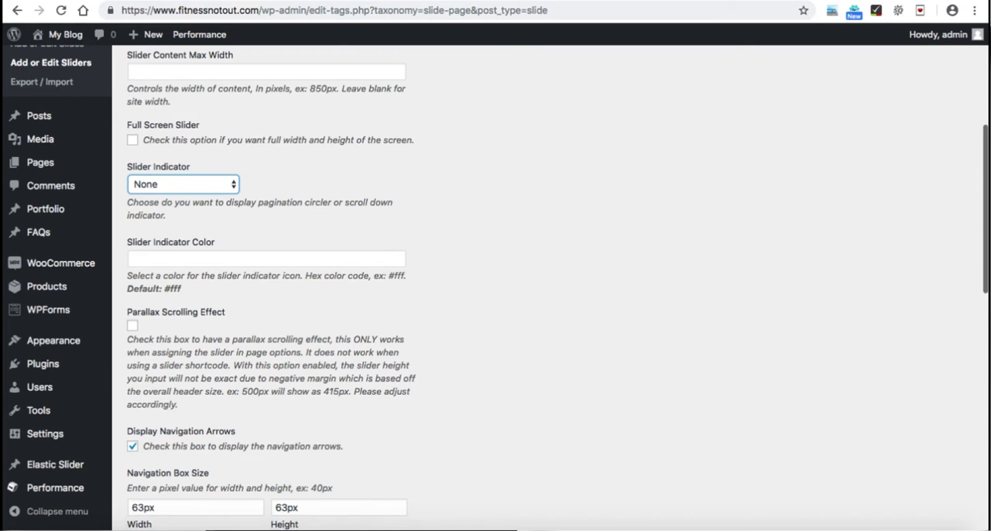
{"action": "scroll", "coordinate": [495, 287], "scroll_direction": "down", "scroll_amount": 2}
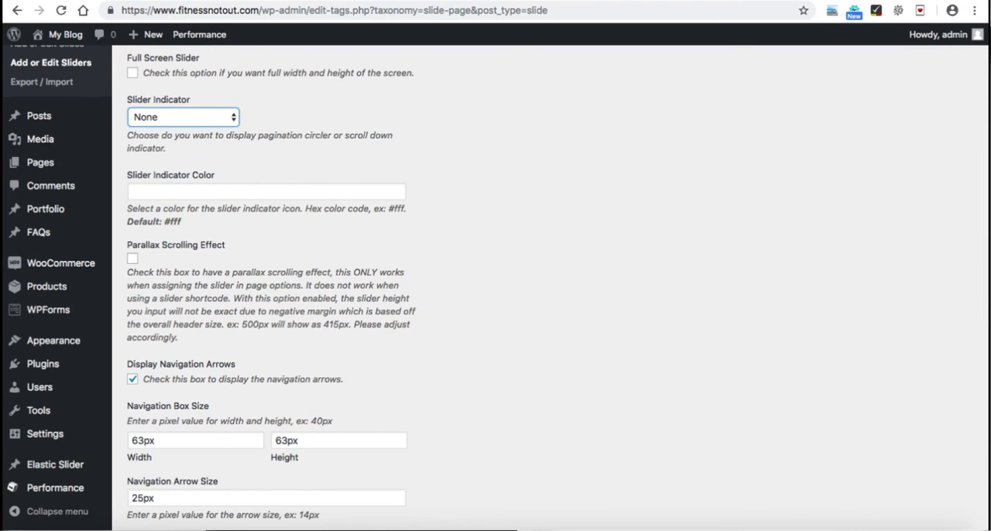
{"action": "scroll", "coordinate": [495, 286], "scroll_direction": "down", "scroll_amount": 4}
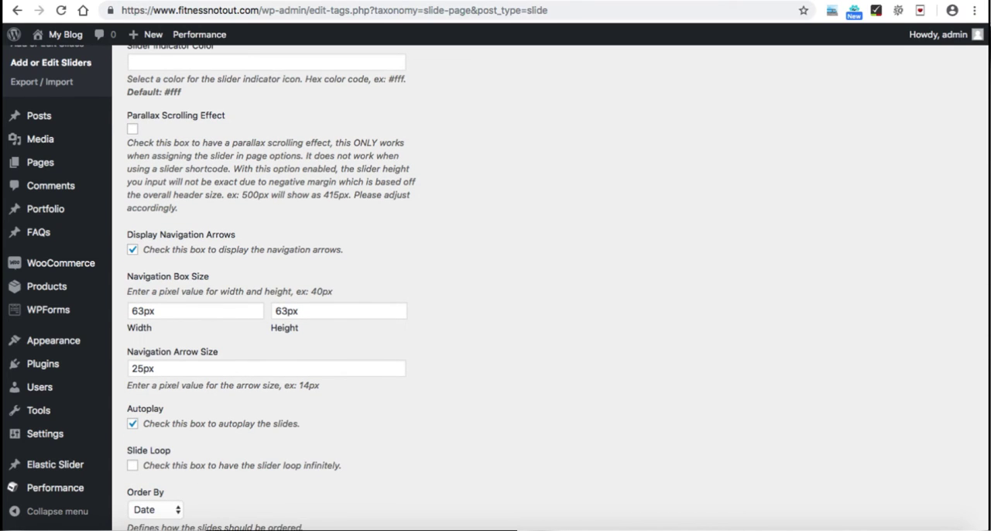
{"action": "left_click", "coordinate": [132, 249]}
{"action": "left_click", "coordinate": [132, 250]}
{"action": "scroll", "coordinate": [496, 287], "scroll_direction": "down", "scroll_amount": 3}
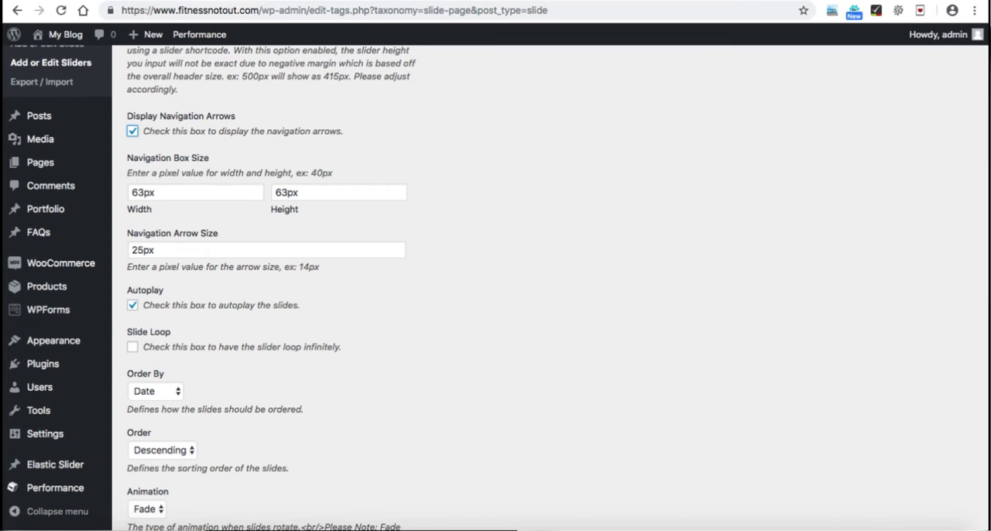
{"action": "left_click", "coordinate": [132, 305]}
{"action": "left_click", "coordinate": [133, 305]}
{"action": "scroll", "coordinate": [496, 286], "scroll_direction": "down", "scroll_amount": 3}
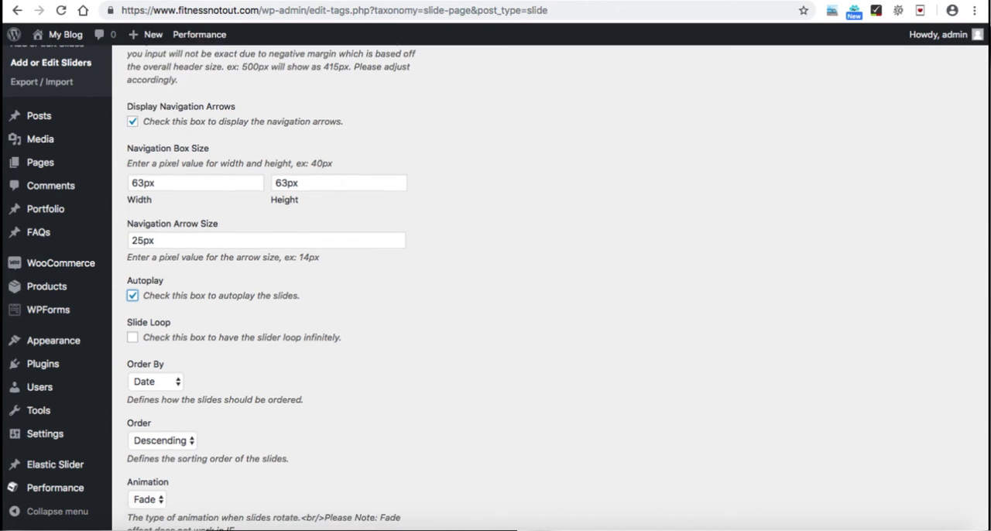
Step: Add the Homepage slider, keeping the default order, animation and speed settings
{"action": "scroll", "coordinate": [495, 287], "scroll_direction": "down", "scroll_amount": 5}
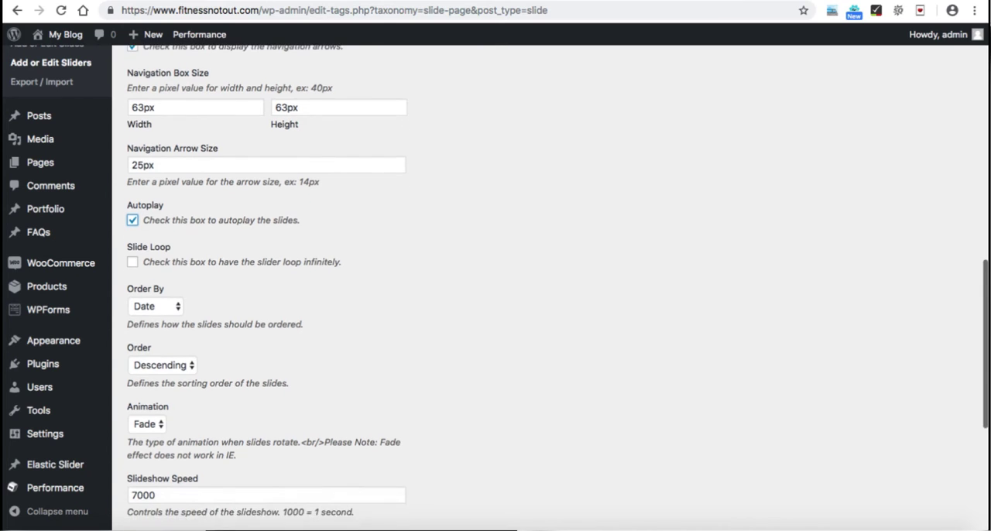
{"action": "scroll", "coordinate": [496, 286], "scroll_direction": "down", "scroll_amount": 3}
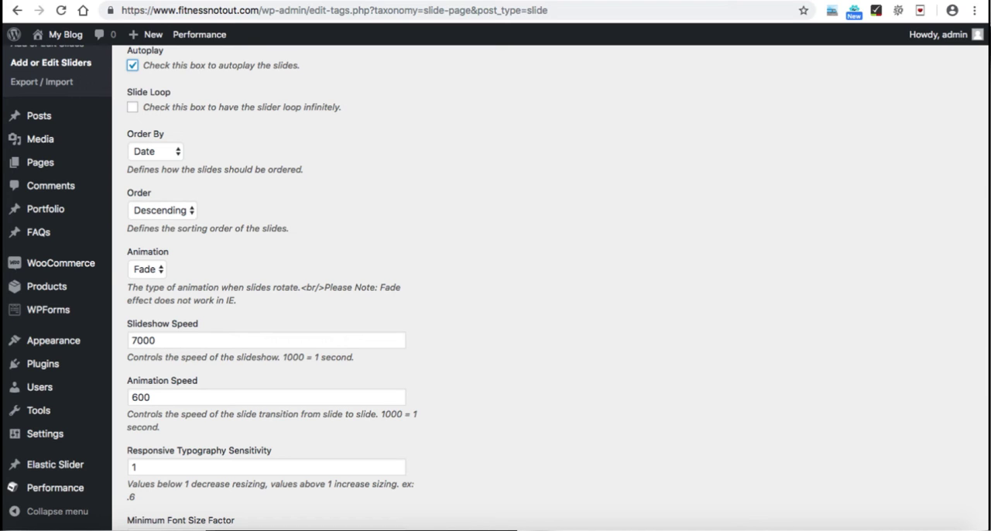
{"action": "scroll", "coordinate": [495, 286], "scroll_direction": "down", "scroll_amount": 7}
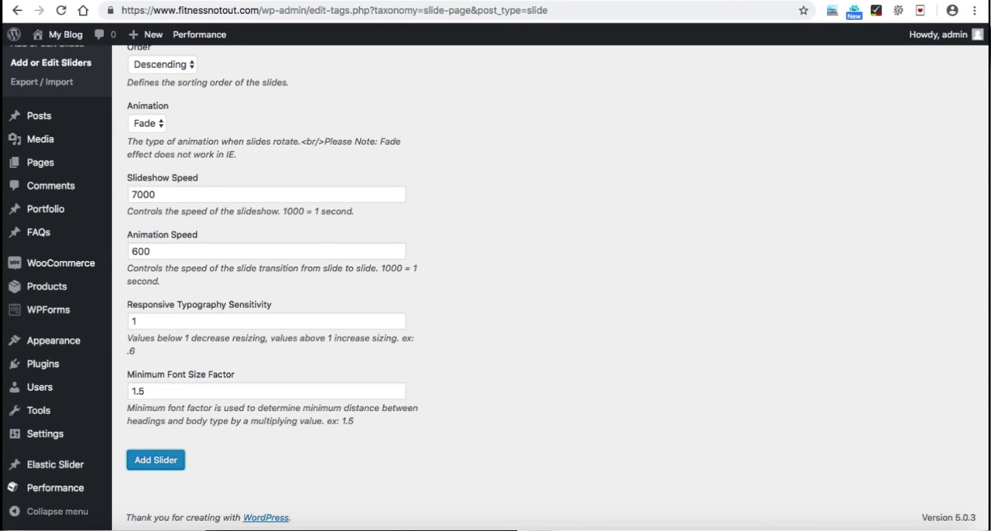
{"action": "scroll", "coordinate": [496, 287], "scroll_direction": "up", "scroll_amount": 15}
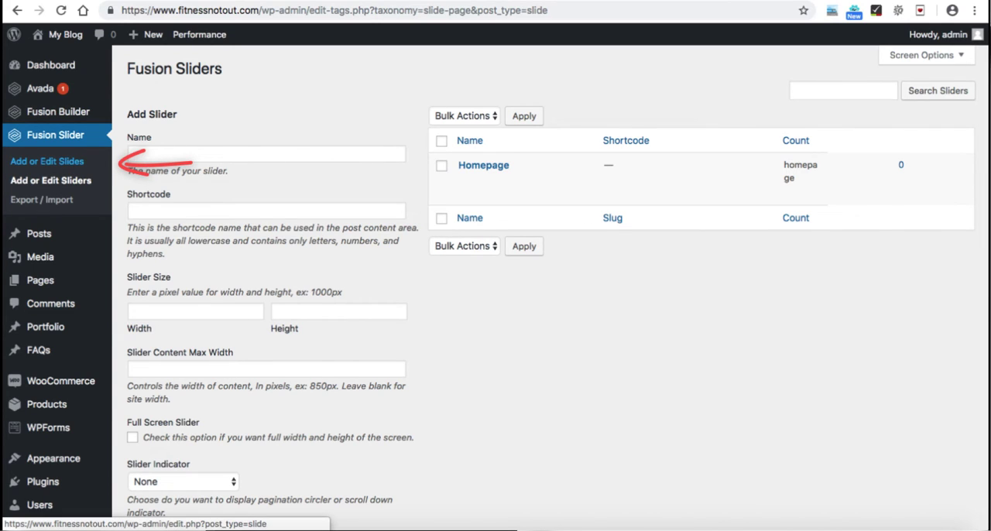
Step: Start a new Fusion Slider slide and title it "Slide 1"
{"action": "left_click", "coordinate": [46, 161]}
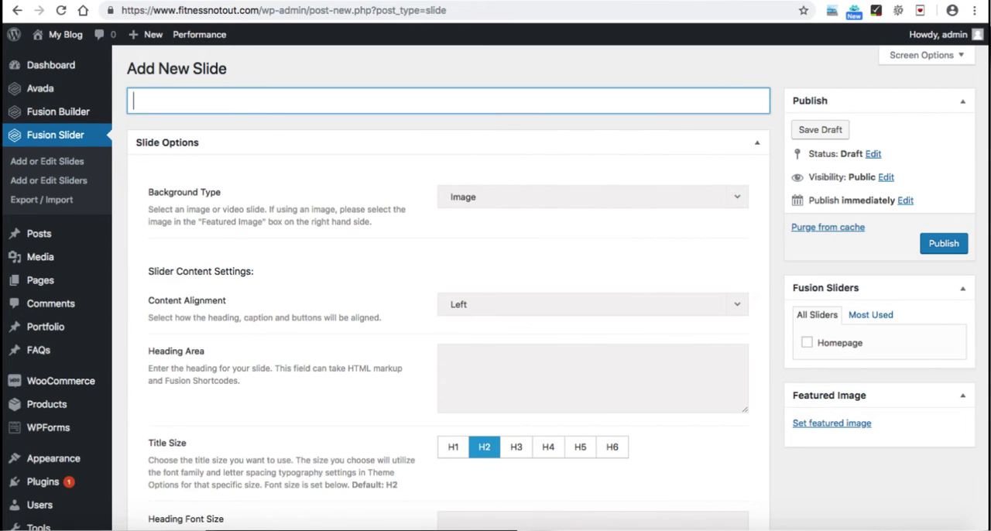
{"action": "type", "text": "Slide 1"}
Step: Set the slide's content alignment to Center and enter "Clothes" as its heading
{"action": "scroll", "coordinate": [441, 294], "scroll_direction": "down", "scroll_amount": 2}
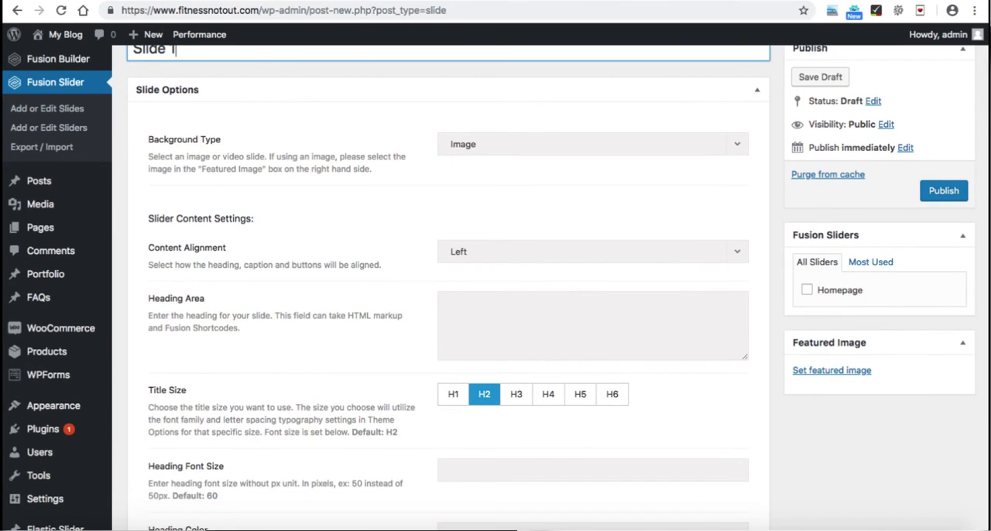
{"action": "left_click", "coordinate": [593, 252]}
{"action": "left_click", "coordinate": [592, 299]}
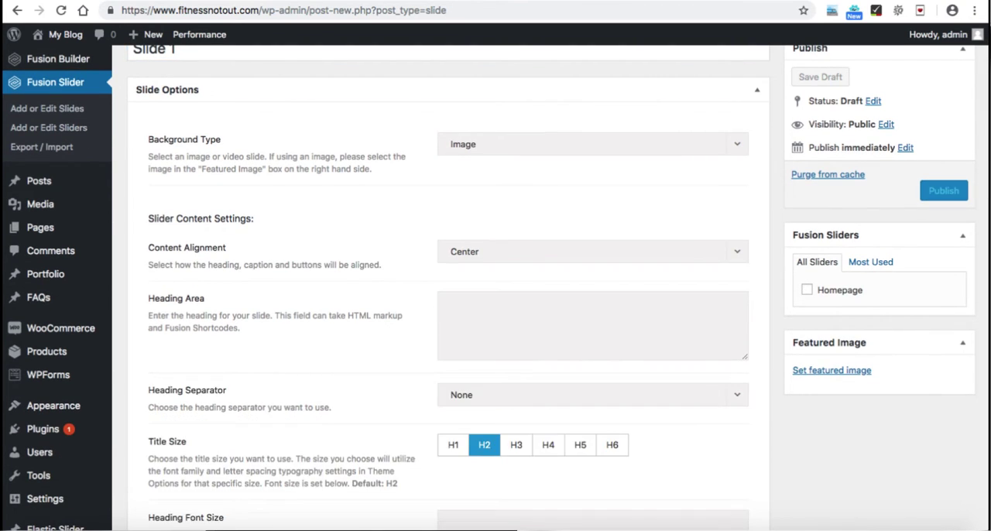
{"action": "scroll", "coordinate": [443, 247], "scroll_direction": "down", "scroll_amount": 2}
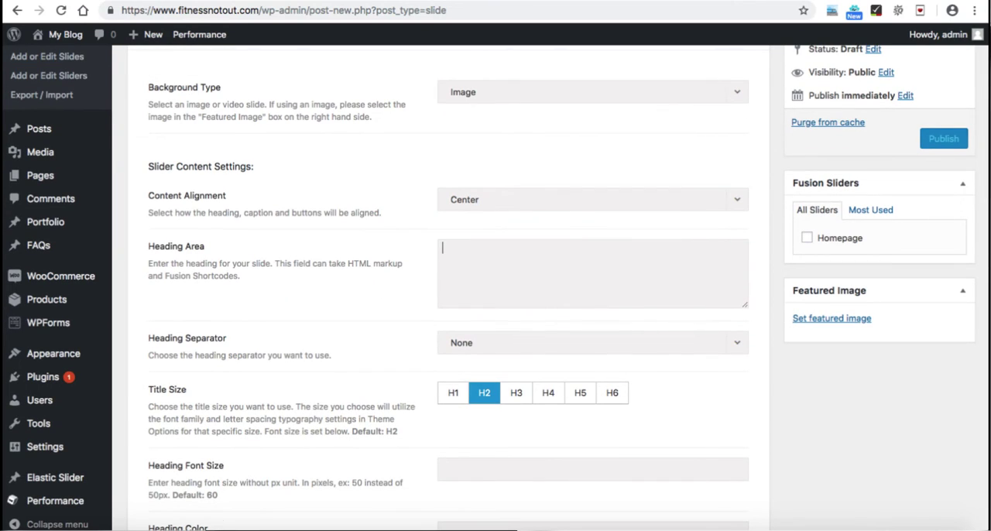
{"action": "left_click", "coordinate": [444, 248]}
{"action": "type", "text": "Clothes"}
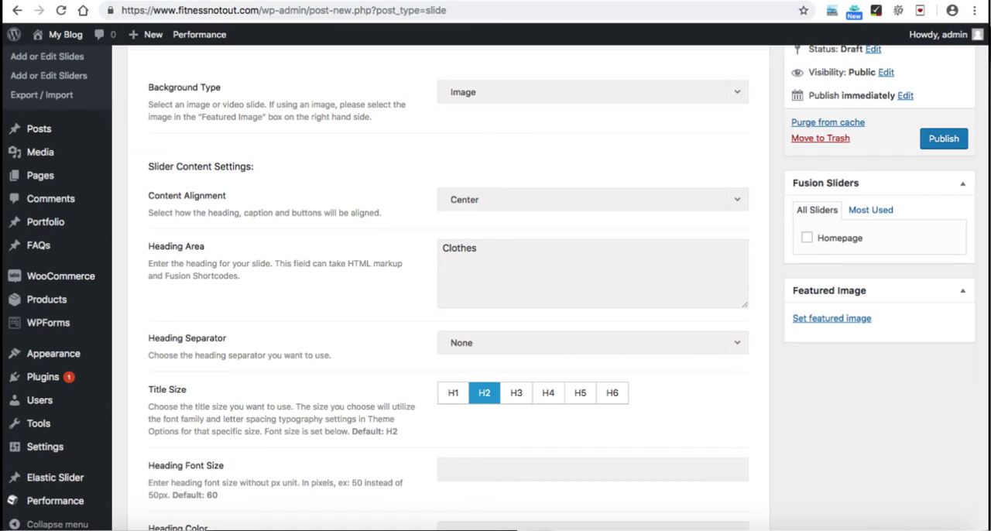
Step: Set the slide heading's font size to 45px and its color to #ffffff
{"action": "scroll", "coordinate": [495, 286], "scroll_direction": "down", "scroll_amount": 3}
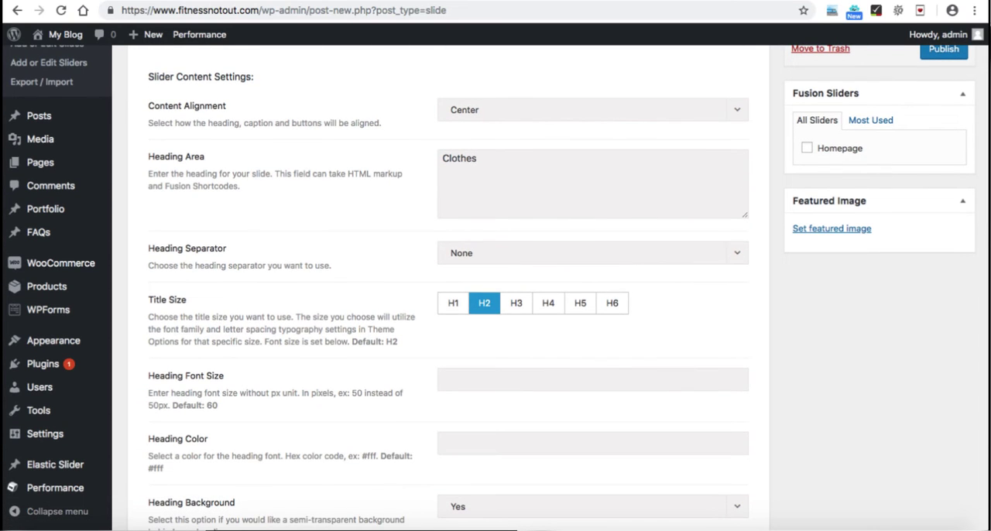
{"action": "scroll", "coordinate": [533, 303], "scroll_direction": "down", "scroll_amount": 3}
{"action": "left_click", "coordinate": [446, 284]}
{"action": "type", "text": "45px"}
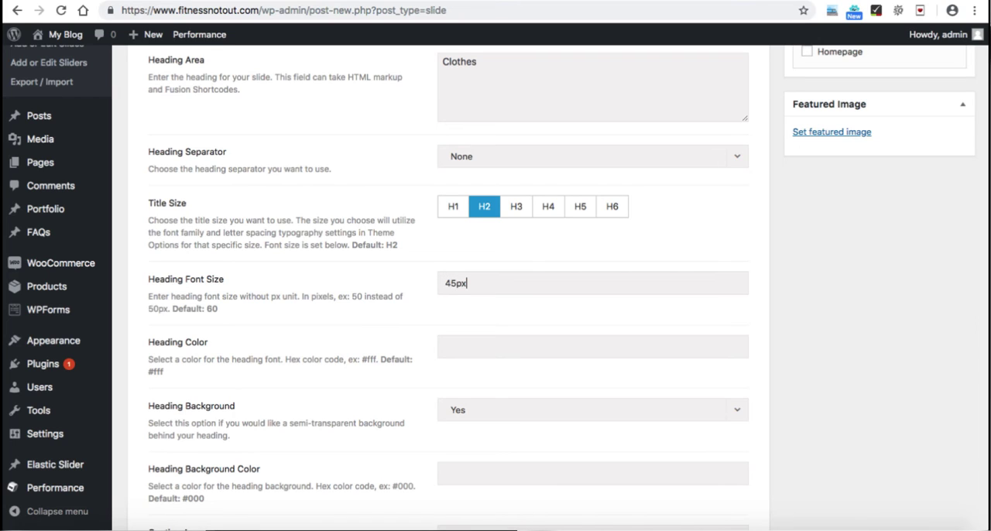
{"action": "scroll", "coordinate": [496, 287], "scroll_direction": "down", "scroll_amount": 2}
{"action": "left_click", "coordinate": [446, 280]}
{"action": "type", "text": "#"}
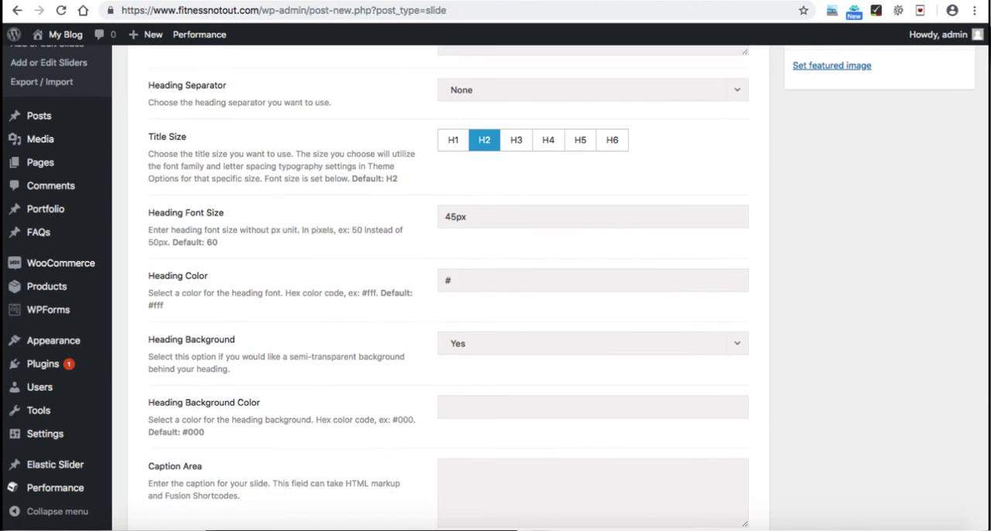
{"action": "type", "text": "ffffff"}
Step: Turn off the semi-transparent background behind the slide's heading
{"action": "scroll", "coordinate": [495, 287], "scroll_direction": "down", "scroll_amount": 3}
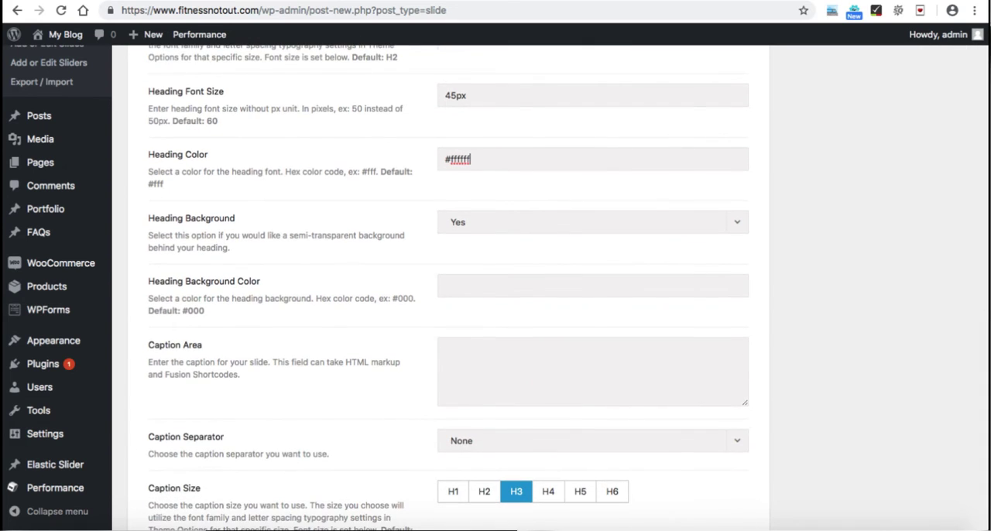
{"action": "left_click", "coordinate": [592, 222]}
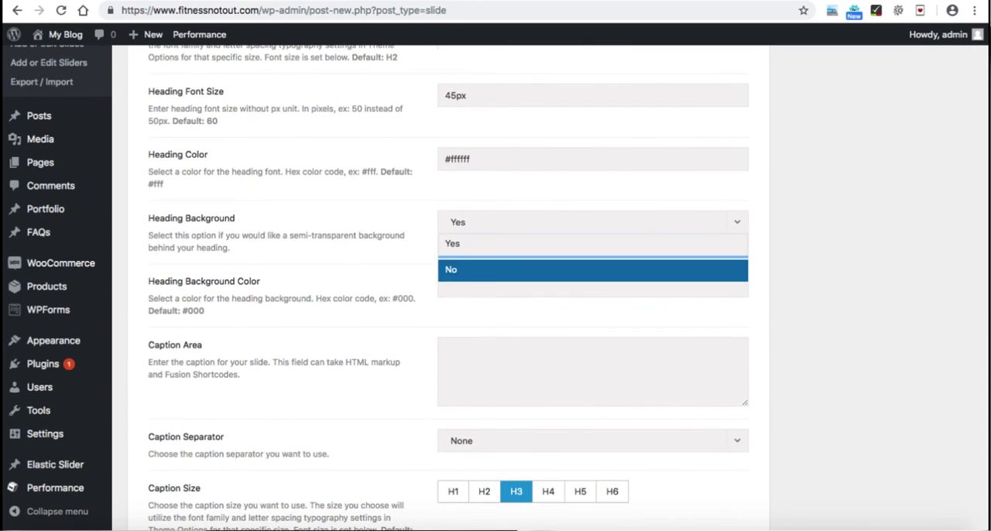
{"action": "key", "text": "Return"}
Step: Examine the slide's caption settings, the Button #1 shortcode and the available slide link types
{"action": "scroll", "coordinate": [496, 286], "scroll_direction": "down", "scroll_amount": 1}
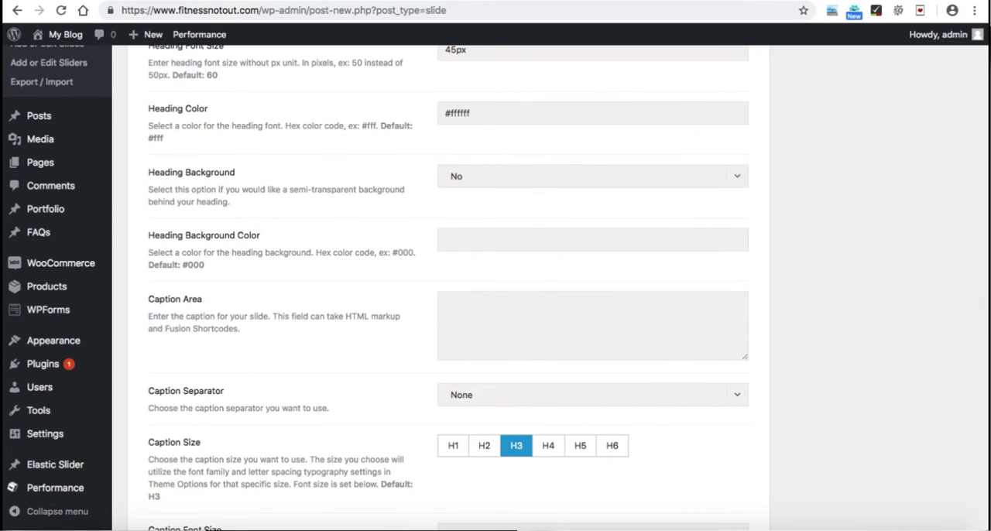
{"action": "scroll", "coordinate": [495, 287], "scroll_direction": "down", "scroll_amount": 2}
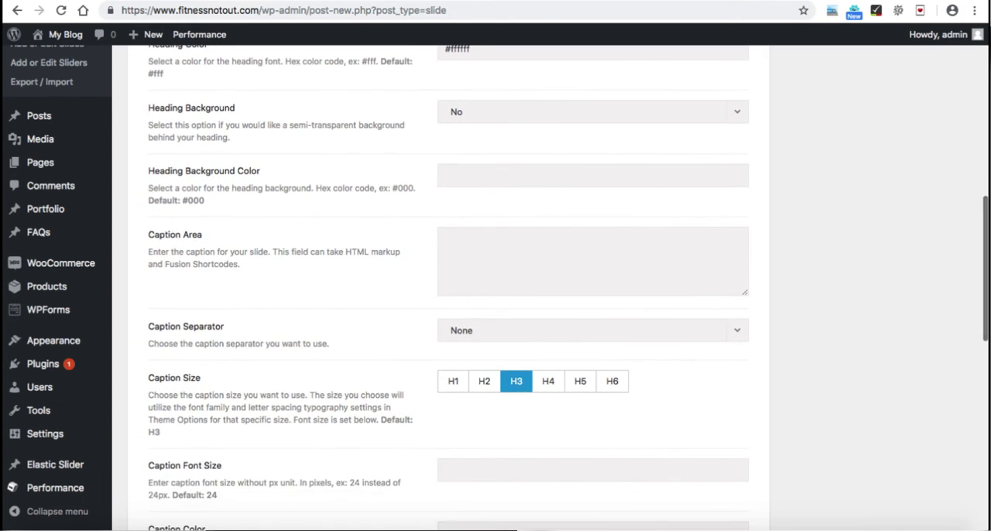
{"action": "scroll", "coordinate": [496, 287], "scroll_direction": "down", "scroll_amount": 4}
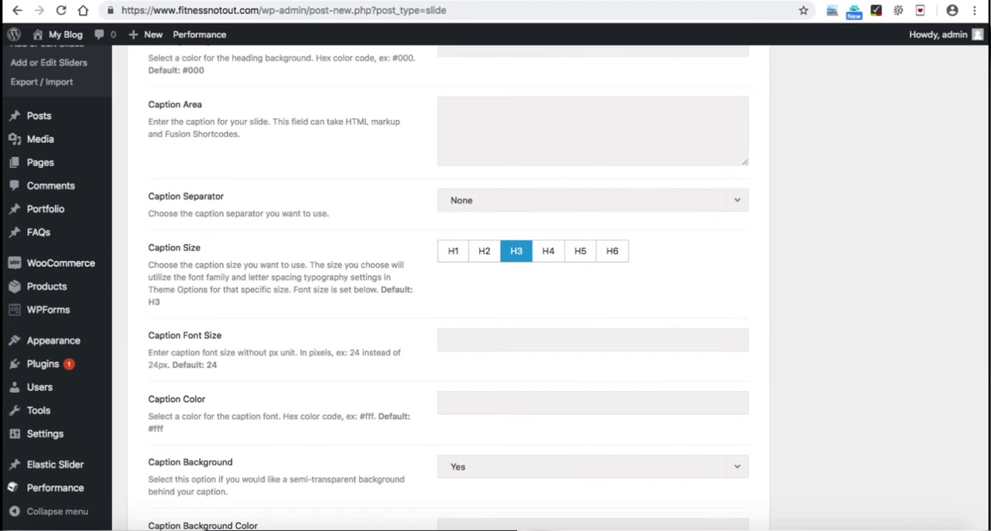
{"action": "scroll", "coordinate": [495, 286], "scroll_direction": "down", "scroll_amount": 7}
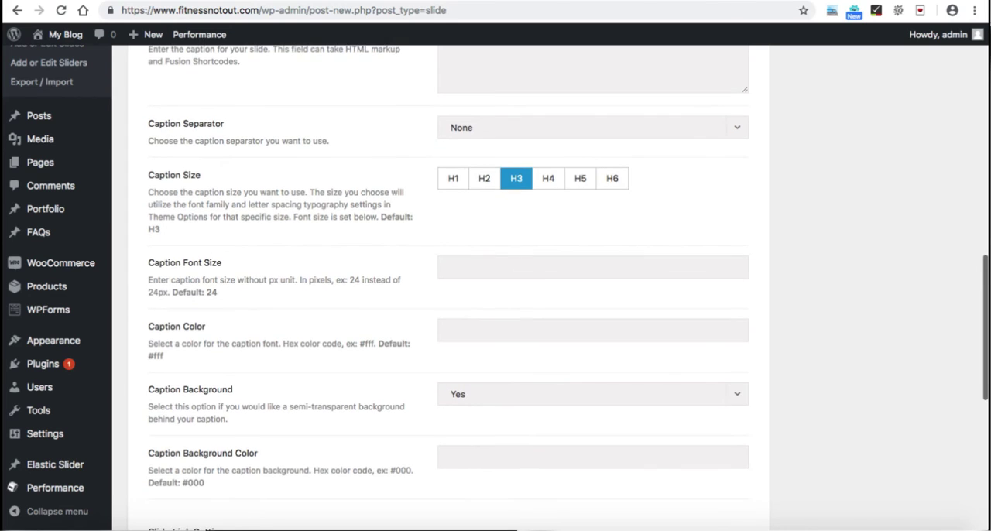
{"action": "scroll", "coordinate": [496, 286], "scroll_direction": "down", "scroll_amount": 7}
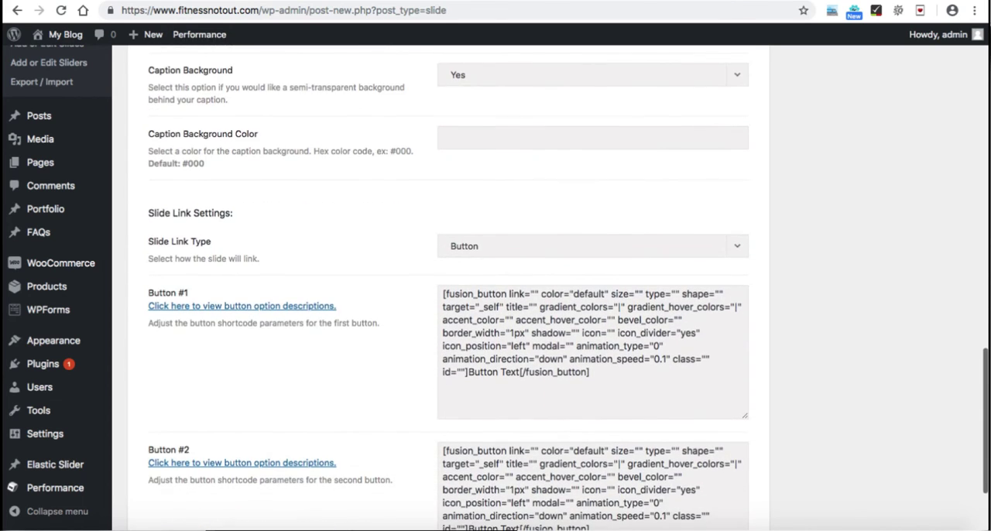
{"action": "scroll", "coordinate": [495, 287], "scroll_direction": "down", "scroll_amount": 1}
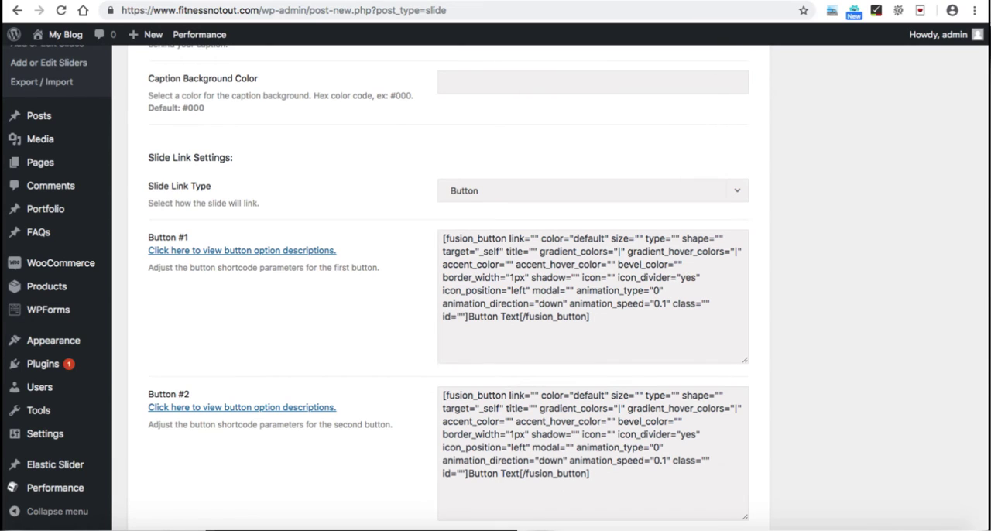
{"action": "left_click", "coordinate": [531, 278]}
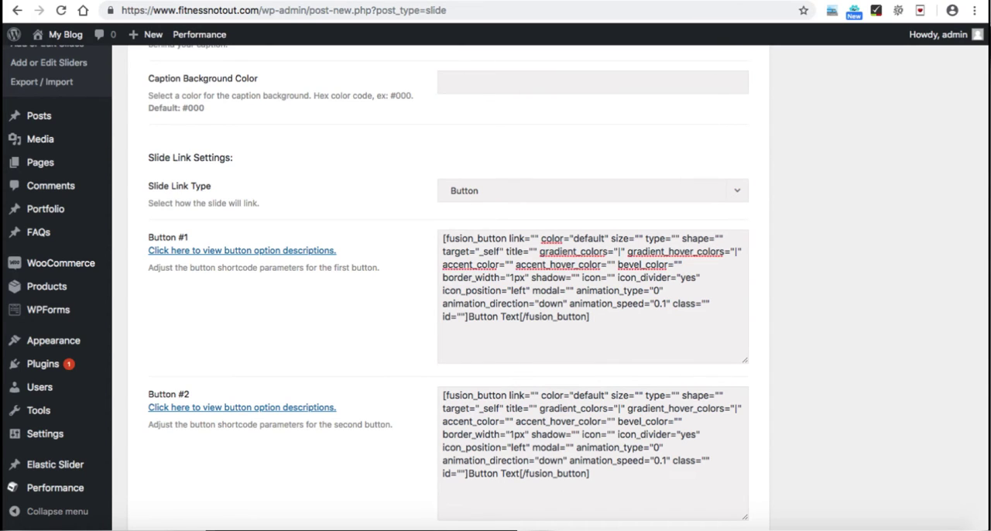
{"action": "left_click_drag", "start_coordinate": [590, 316], "coordinate": [442, 238]}
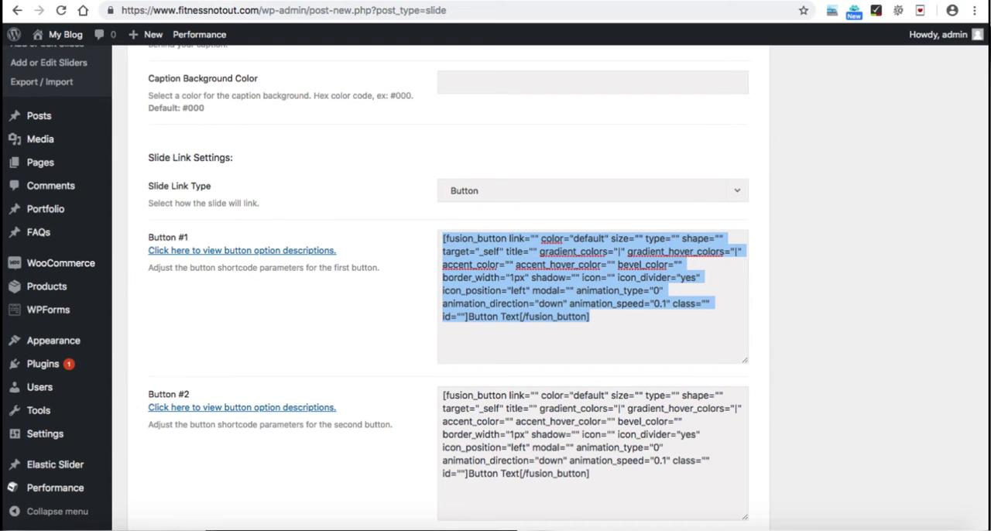
{"action": "scroll", "coordinate": [496, 287], "scroll_direction": "down", "scroll_amount": 1}
{"action": "left_click", "coordinate": [558, 291]}
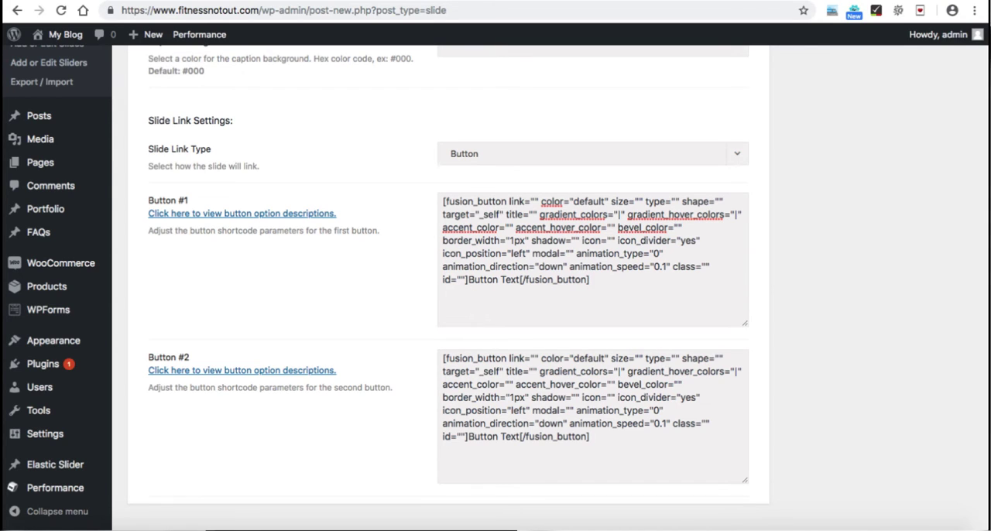
{"action": "left_click", "coordinate": [592, 153]}
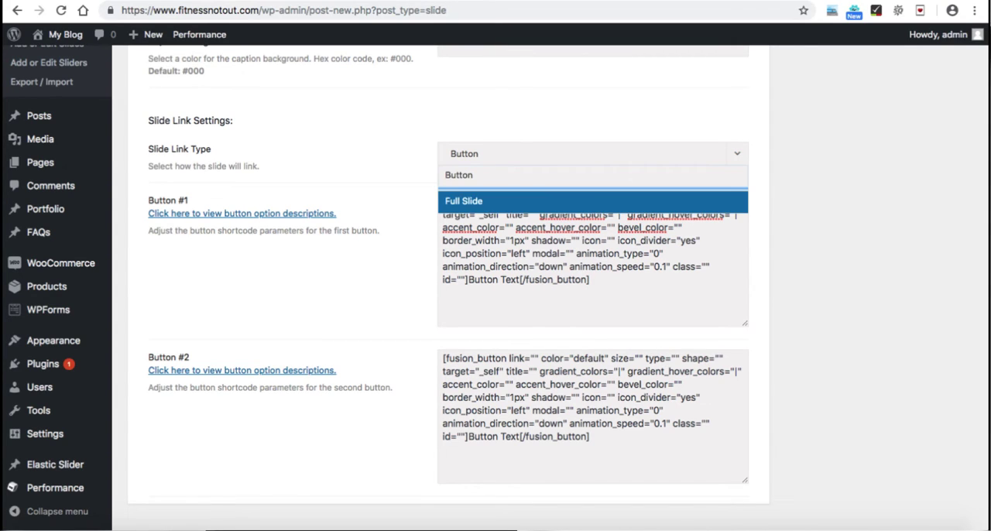
{"action": "left_click", "coordinate": [592, 201]}
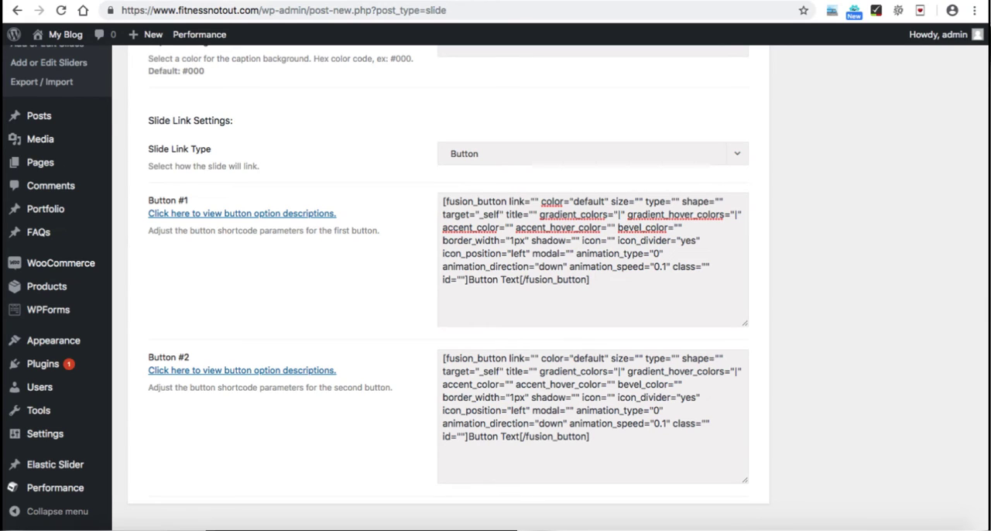
{"action": "key", "text": "super+a"}
{"action": "left_click", "coordinate": [529, 279]}
{"action": "left_click", "coordinate": [534, 202]}
{"action": "type", "text": "#"}
{"action": "key", "text": "BackSpace"}
{"action": "type", "text": "http:"}
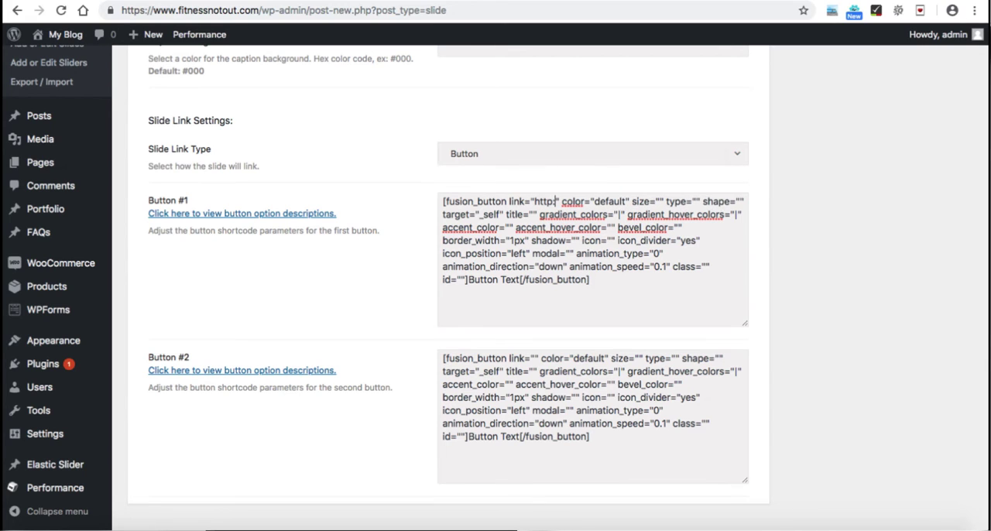
{"action": "type", "text": "//"}
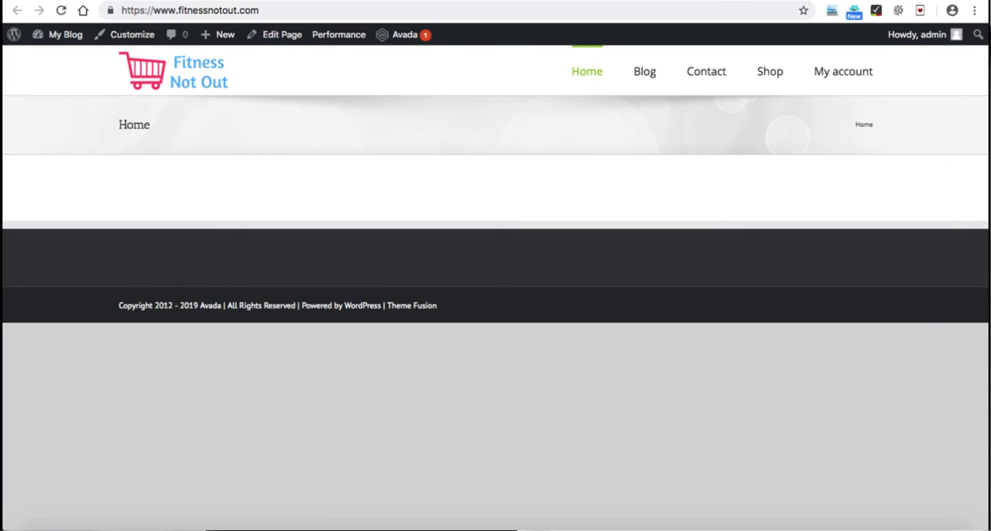
Step: Copy the Clothes category's link address from the store's homepage and use it as the link in Button #1's shortcode
{"action": "mouse_move", "coordinate": [770, 71]}
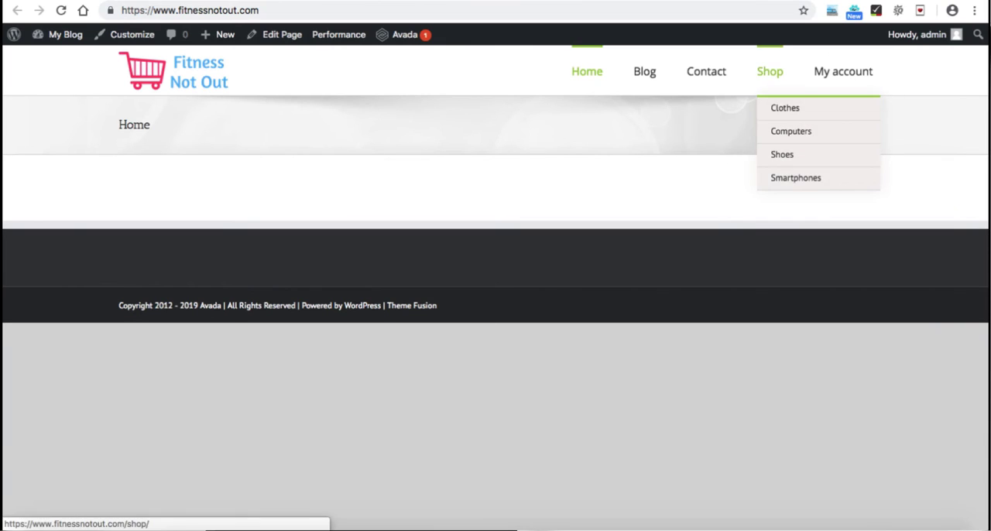
{"action": "right_click", "coordinate": [784, 107]}
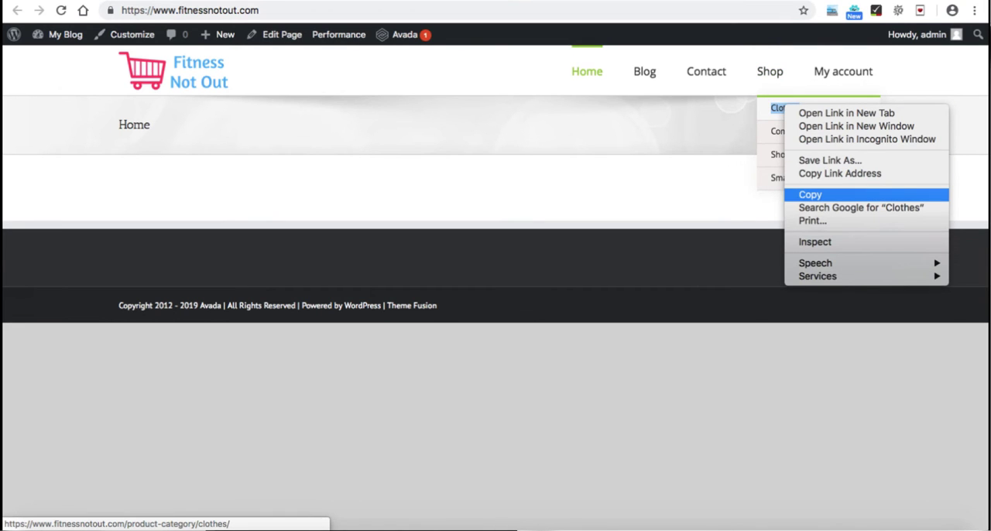
{"action": "left_click", "coordinate": [840, 174]}
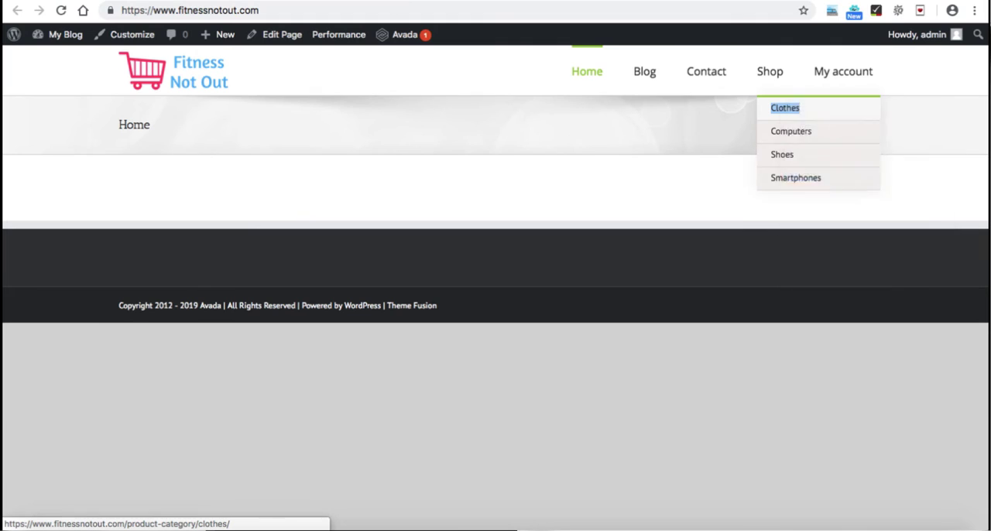
{"action": "left_click", "coordinate": [233, 1]}
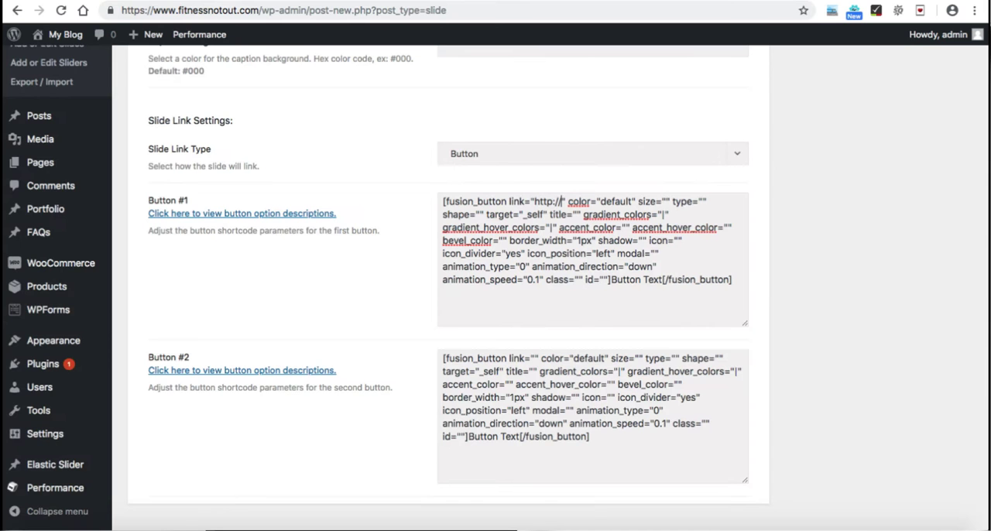
{"action": "key", "text": "shift+Left"}
{"action": "key", "text": "shift+Left"}
{"action": "key", "text": "shift+Left"}
{"action": "key", "text": "shift+Left"}
{"action": "key", "text": "shift+Left"}
{"action": "key", "text": "shift+Left"}
{"action": "key", "text": "shift+Left"}
{"action": "key", "text": "ctrl+v"}
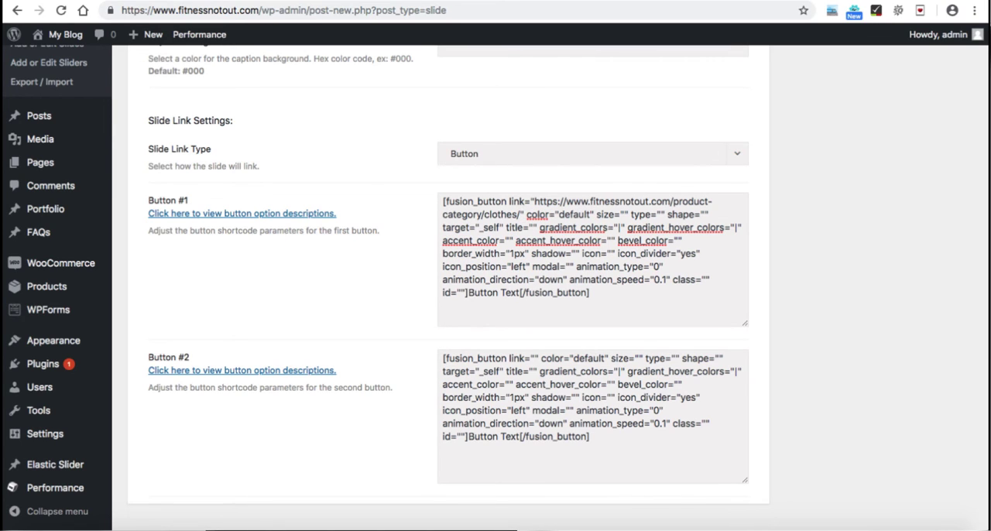
Step: Change Button #1's text to "Shop Now" and clear the whole Button #2 shortcode
{"action": "left_click_drag", "start_coordinate": [520, 293], "coordinate": [467, 292]}
{"action": "type", "text": "Shop Now"}
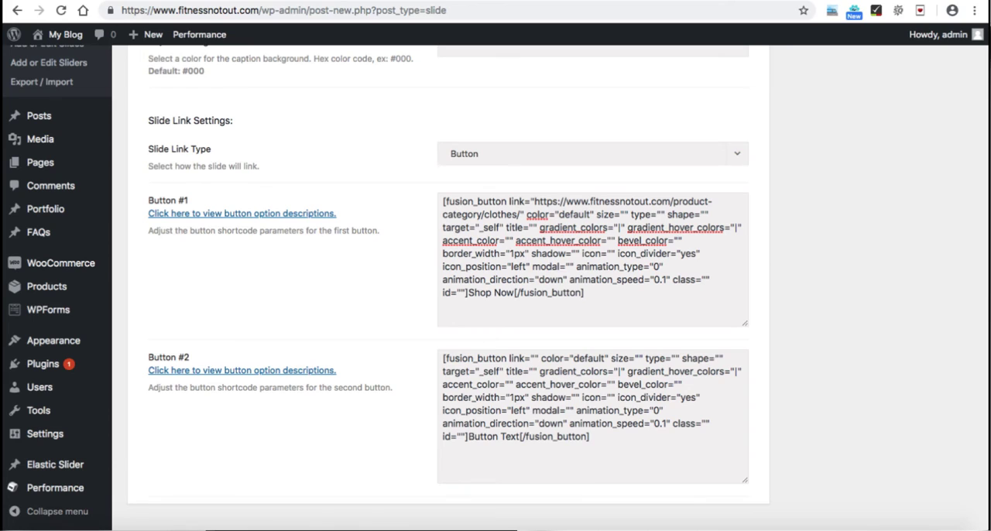
{"action": "left_click", "coordinate": [499, 437]}
{"action": "key", "text": "ctrl+a"}
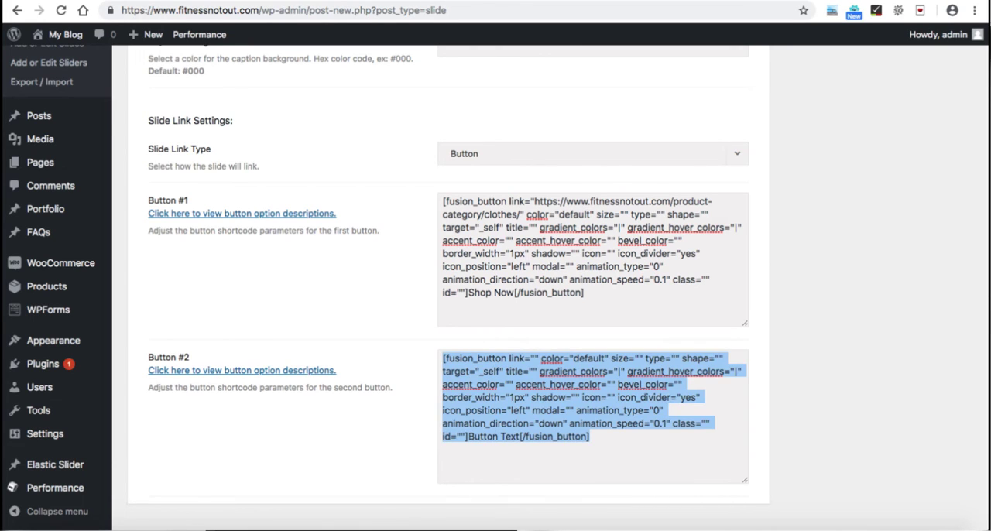
{"action": "key", "text": "BackSpace"}
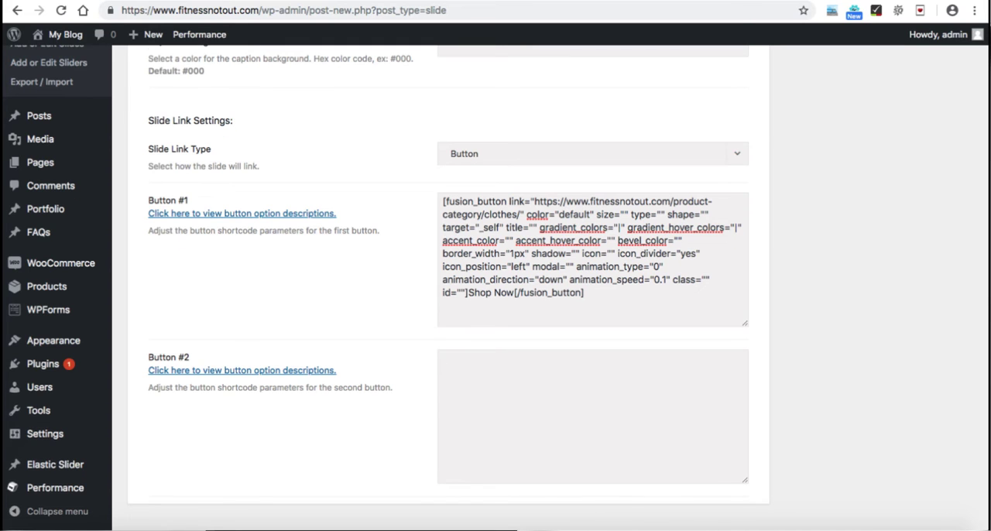
Step: Upload banner 1.jpg from the products folder and set it as the Clothes slide's featured image
{"action": "scroll", "coordinate": [495, 286], "scroll_direction": "up", "scroll_amount": 3}
{"action": "scroll", "coordinate": [496, 286], "scroll_direction": "up", "scroll_amount": 10}
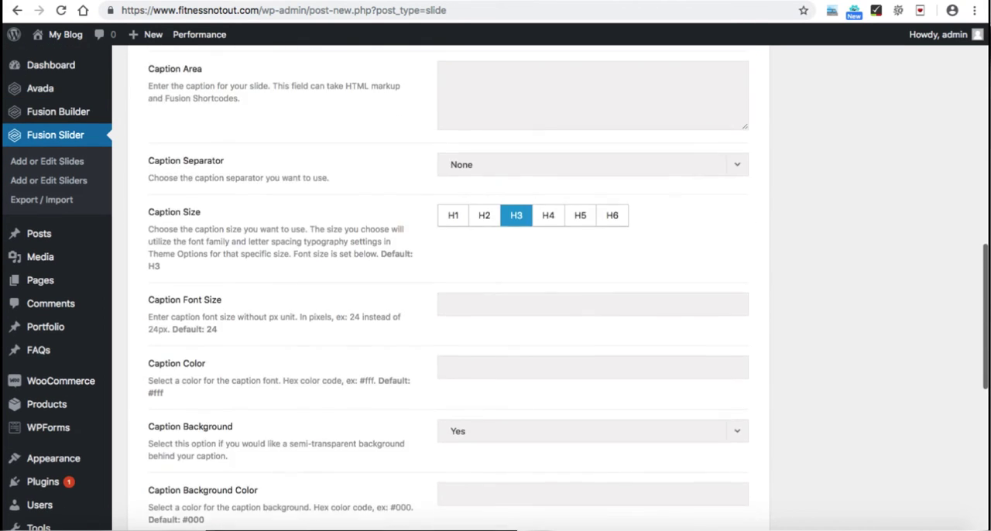
{"action": "scroll", "coordinate": [496, 286], "scroll_direction": "up", "scroll_amount": 7}
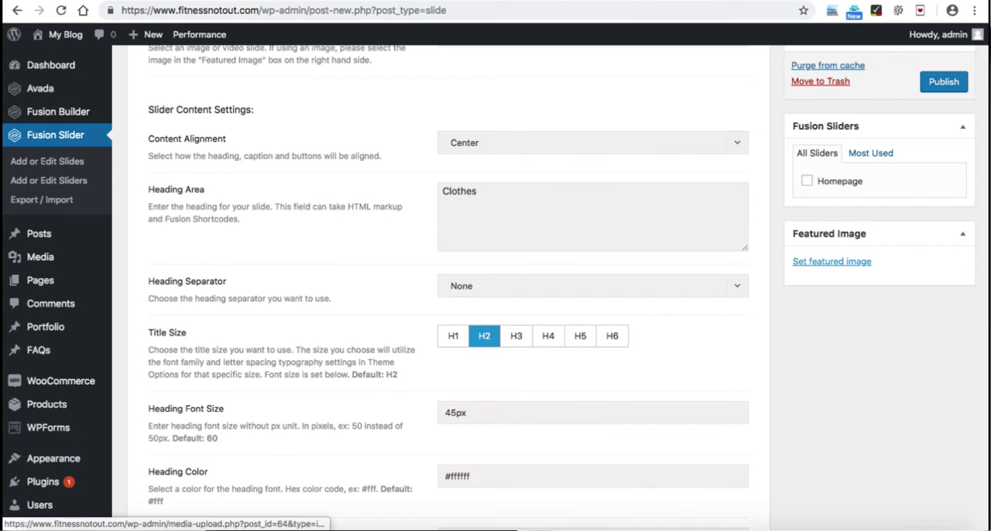
{"action": "left_click", "coordinate": [831, 260]}
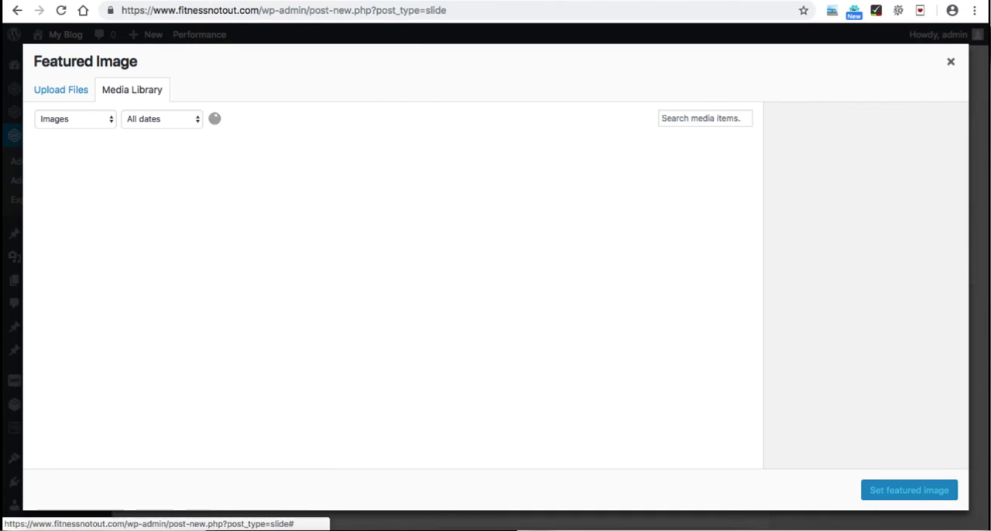
{"action": "left_click", "coordinate": [61, 89]}
{"action": "left_click", "coordinate": [495, 284]}
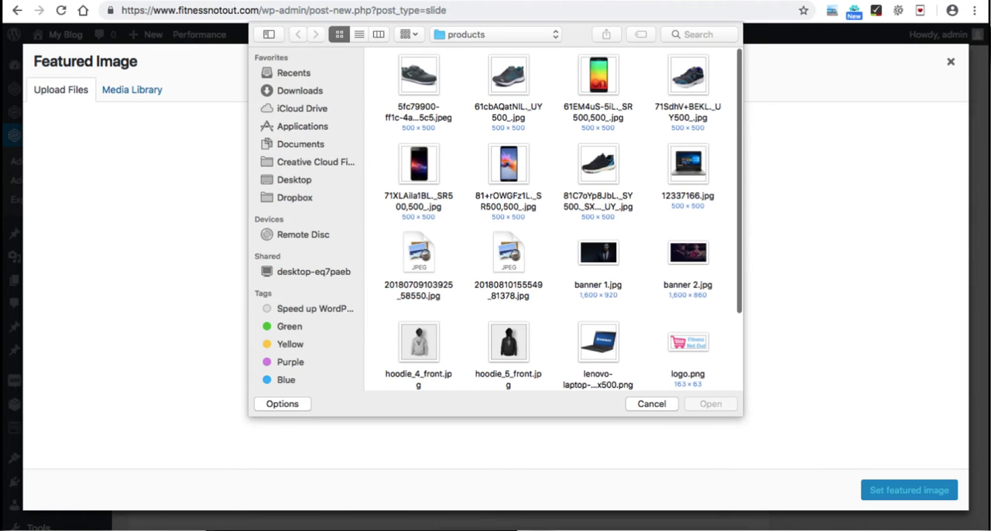
{"action": "double_click", "coordinate": [598, 253]}
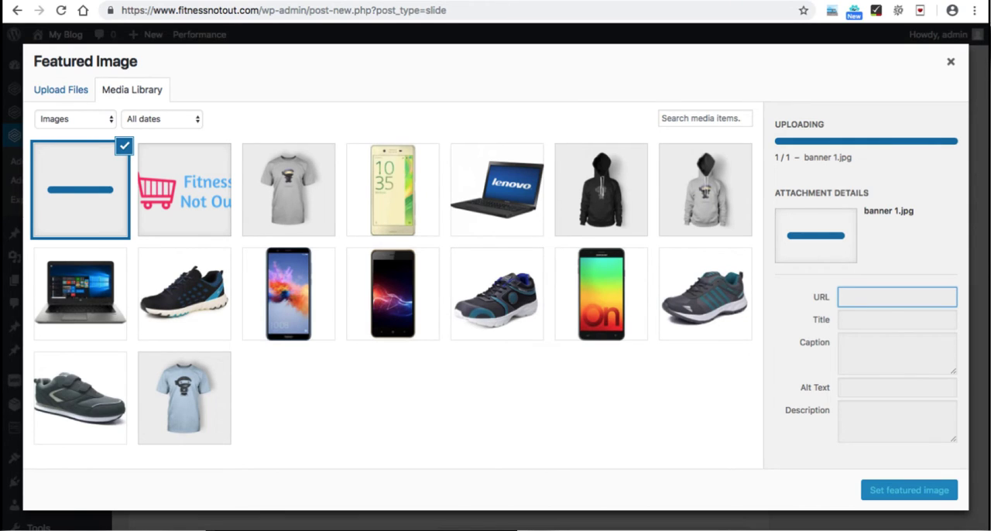
{"action": "left_click", "coordinate": [909, 490]}
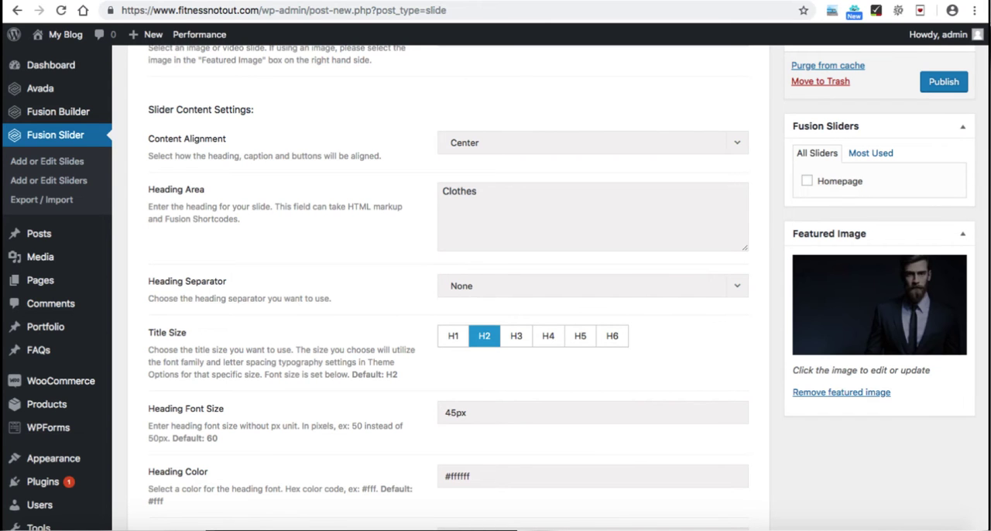
Step: Assign the Clothes slide to the Homepage slider and publish it
{"action": "left_click", "coordinate": [807, 181]}
{"action": "left_click", "coordinate": [943, 82]}
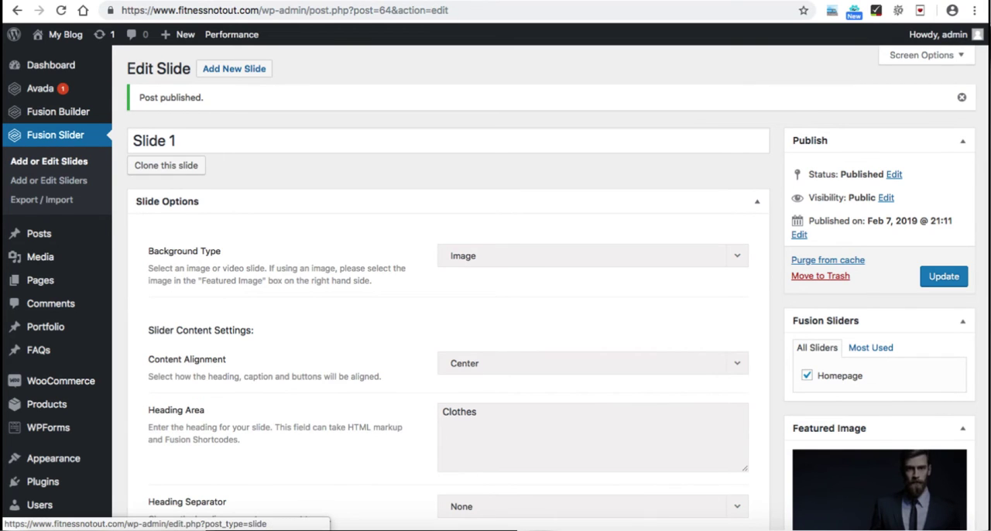
Step: Clone Slide 1 from the Fusion Slides list and rename the copy "Slide 2"
{"action": "left_click", "coordinate": [55, 135]}
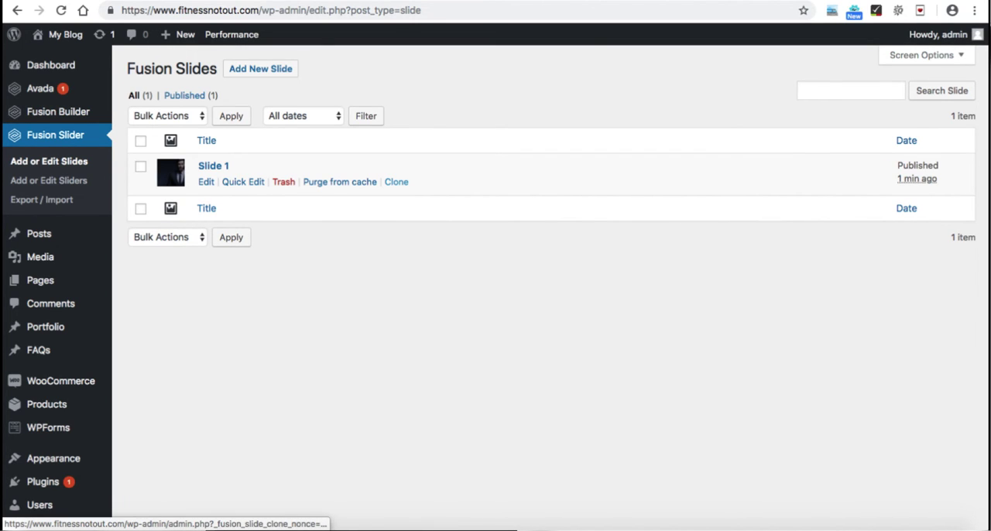
{"action": "left_click", "coordinate": [395, 182]}
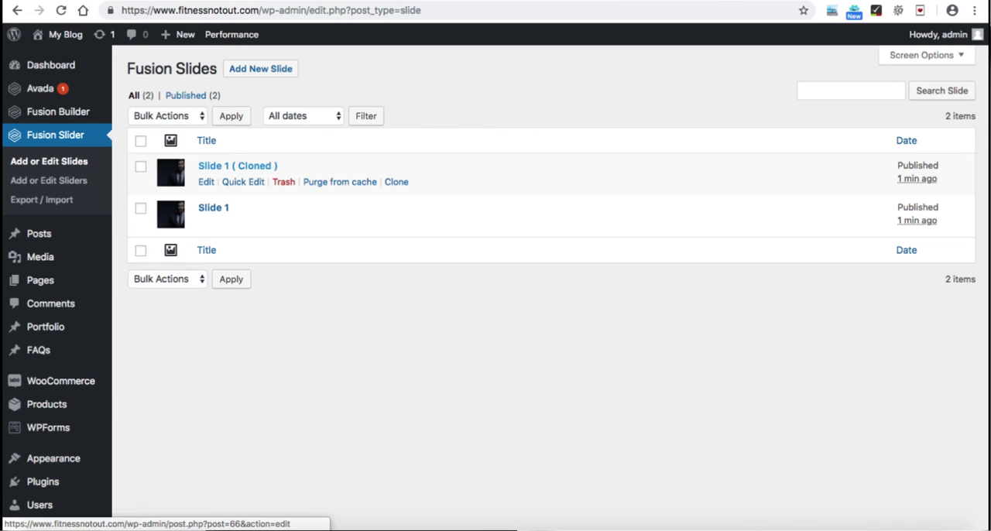
{"action": "left_click", "coordinate": [237, 165]}
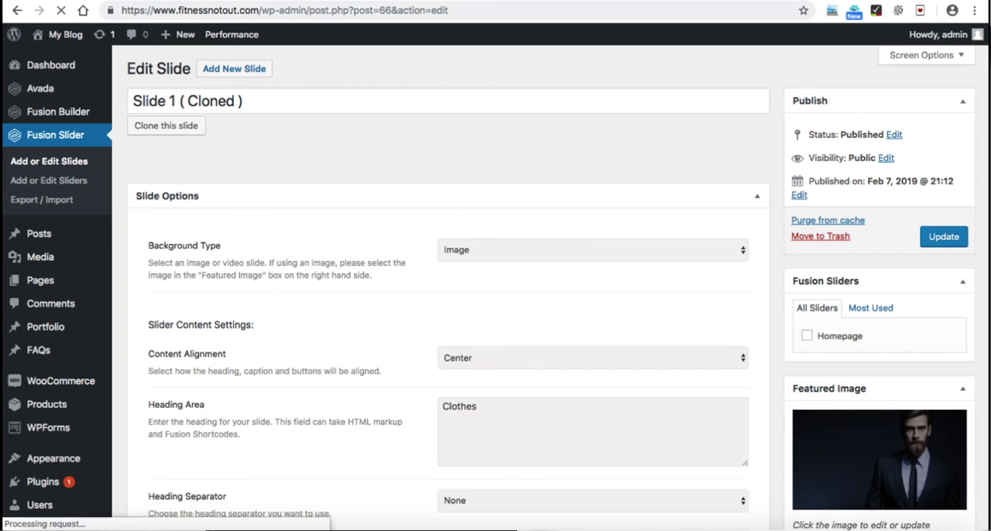
{"action": "left_click_drag", "start_coordinate": [243, 101], "coordinate": [170, 101]}
{"action": "type", "text": "2"}
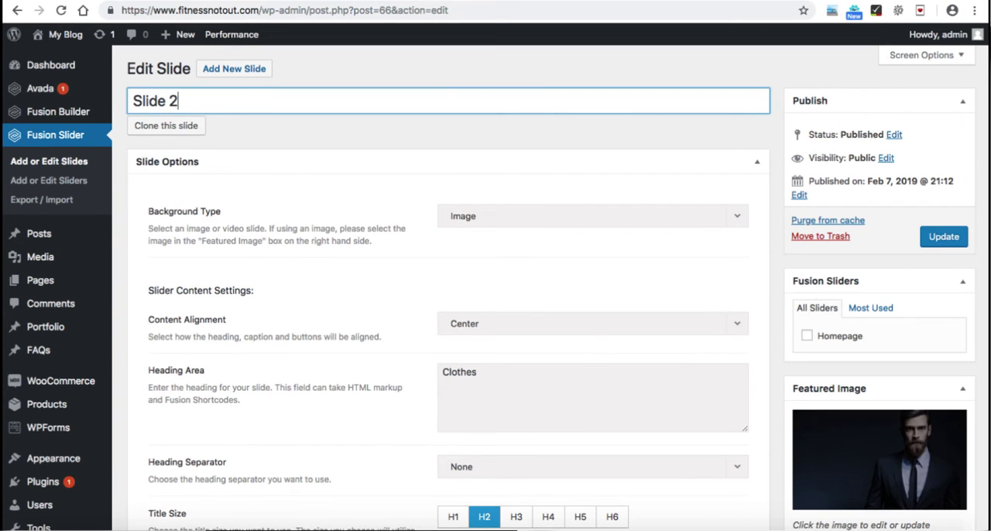
Step: Change the heading text of Slide 2 to "Shoes"
{"action": "scroll", "coordinate": [495, 279], "scroll_direction": "down", "scroll_amount": 2}
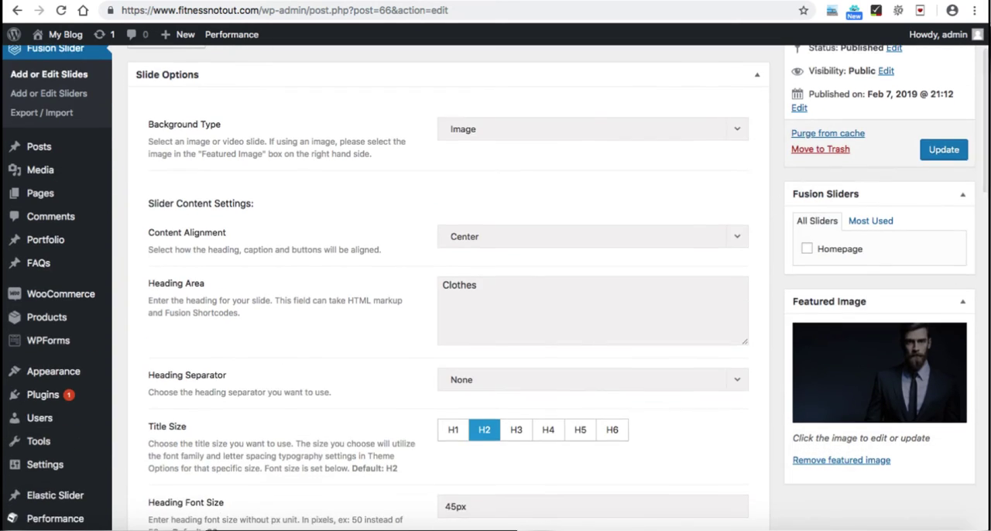
{"action": "double_click", "coordinate": [460, 286]}
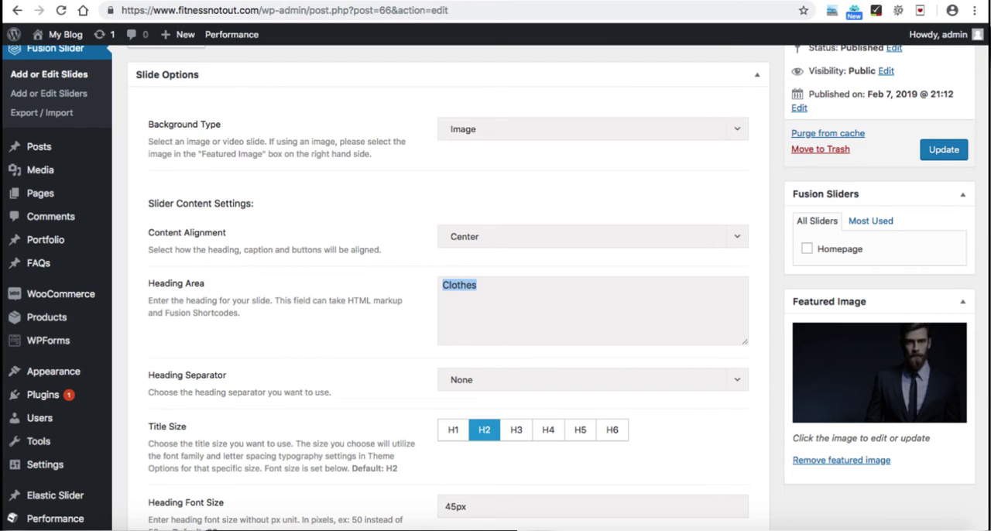
{"action": "type", "text": "Shoes"}
Step: Copy the Shoes category's link address from the store's homepage and replace the link in Slide 2's Button #1 shortcode with it
{"action": "scroll", "coordinate": [495, 287], "scroll_direction": "down", "scroll_amount": 15}
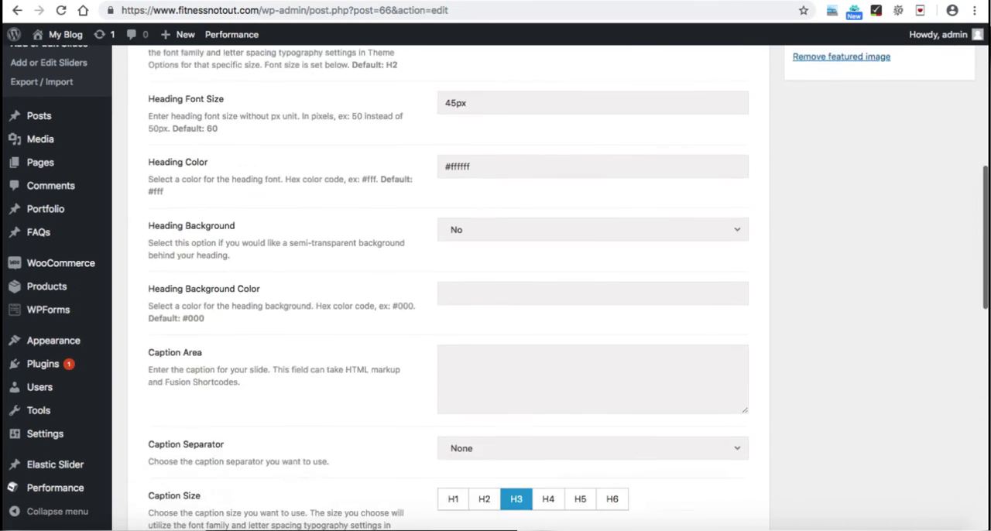
{"action": "scroll", "coordinate": [495, 287], "scroll_direction": "down", "scroll_amount": 5}
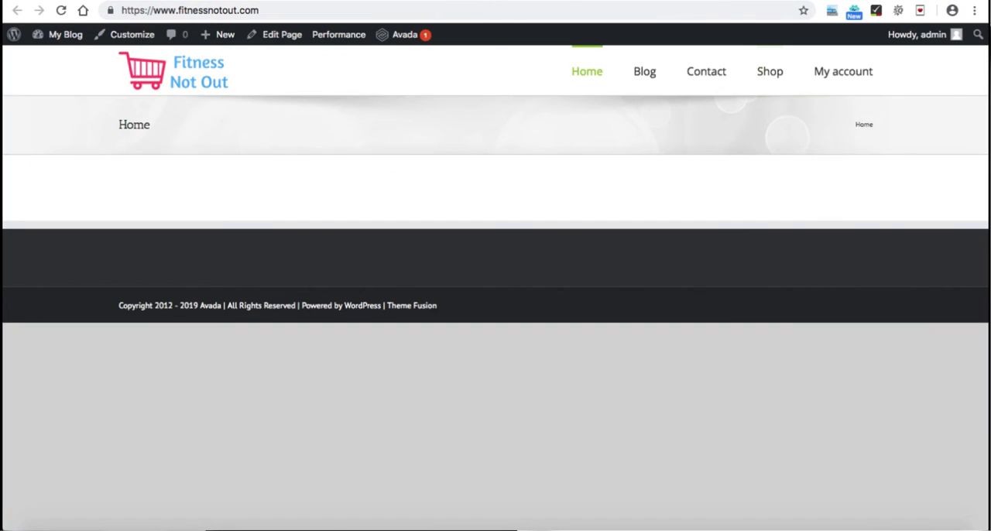
{"action": "mouse_move", "coordinate": [770, 71]}
{"action": "right_click", "coordinate": [781, 154]}
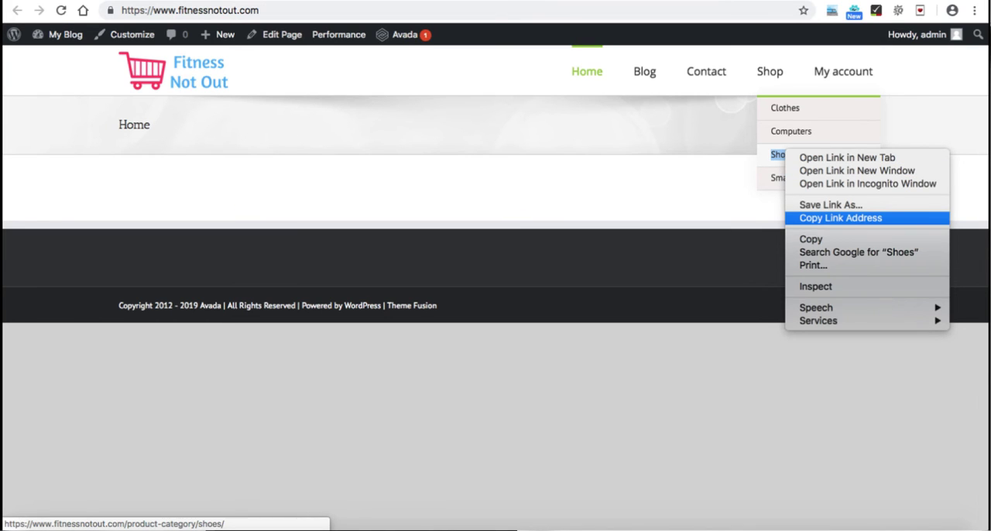
{"action": "left_click", "coordinate": [840, 218]}
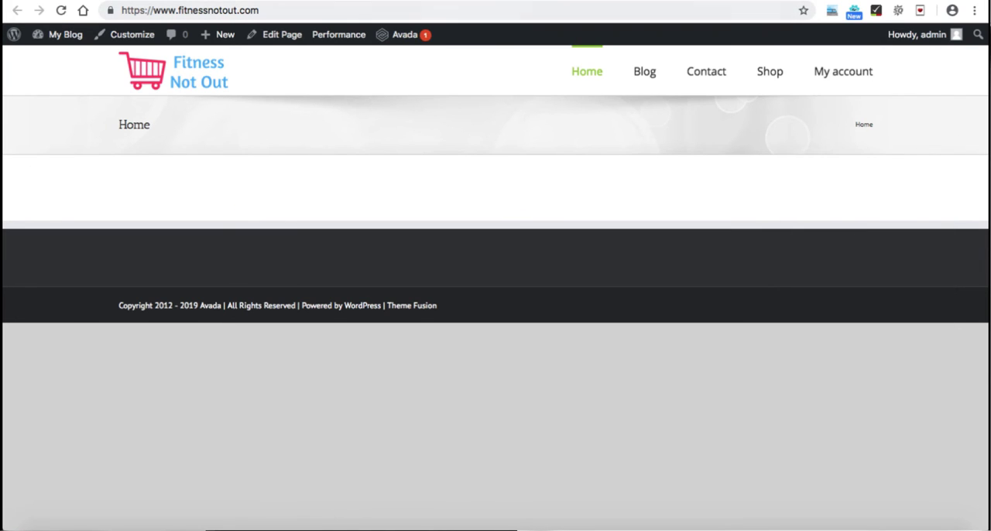
{"action": "key", "text": "ctrl+shift+Tab"}
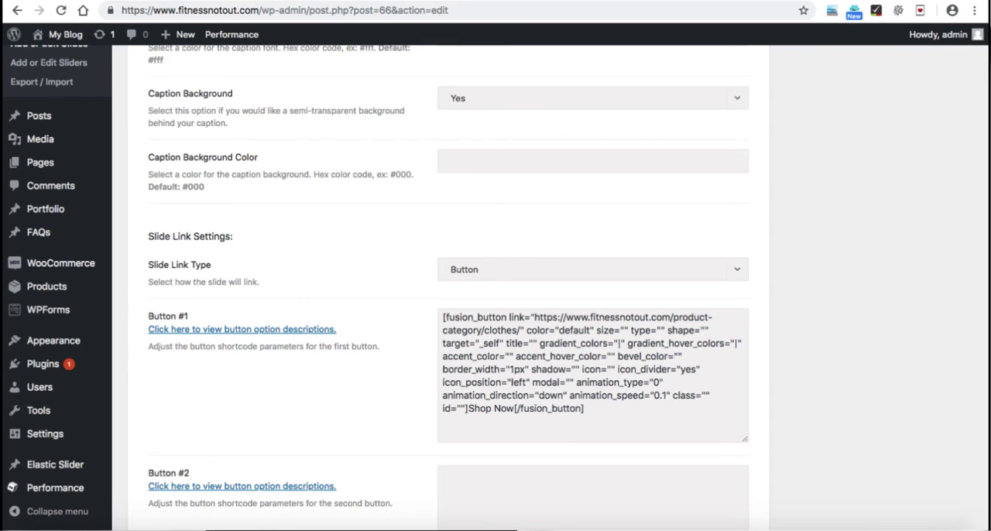
{"action": "left_click_drag", "start_coordinate": [534, 318], "coordinate": [521, 331]}
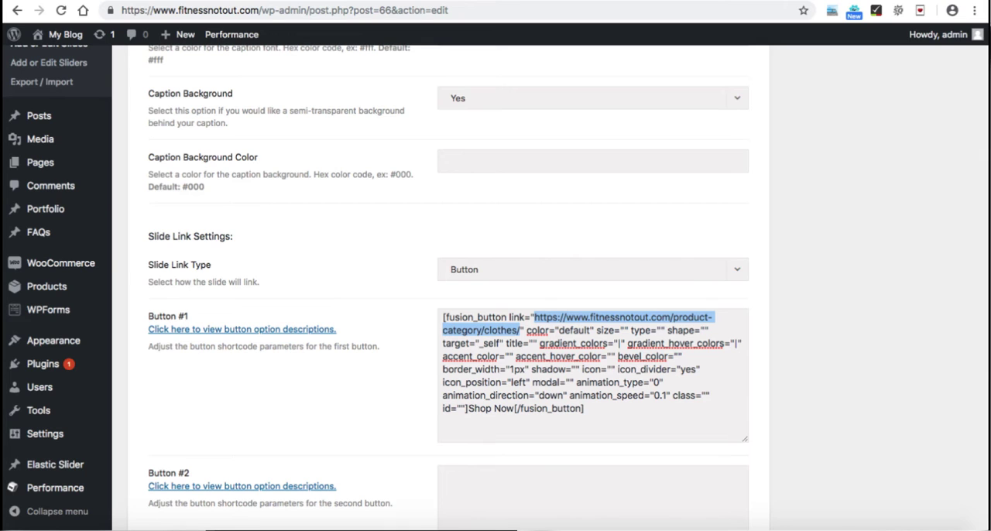
{"action": "right_click", "coordinate": [508, 329]}
{"action": "left_click", "coordinate": [534, 369]}
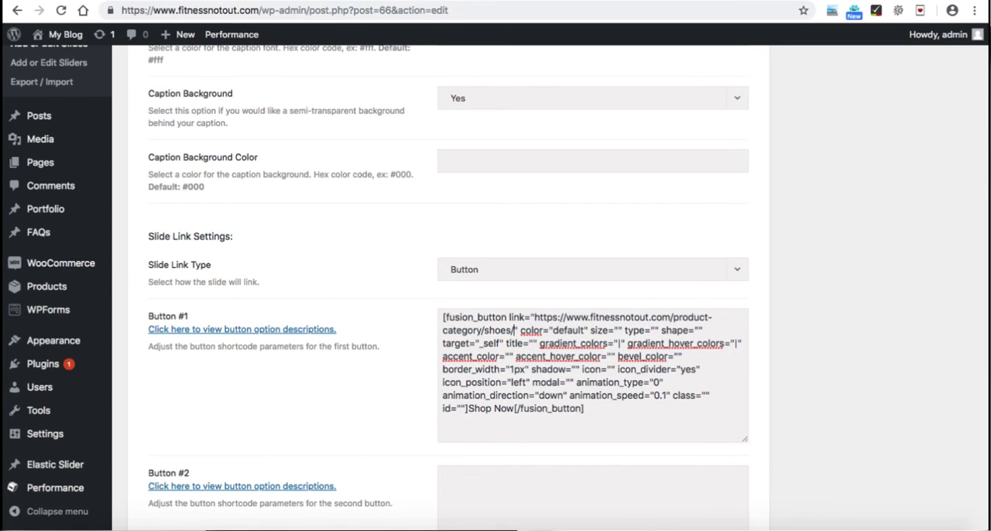
{"action": "scroll", "coordinate": [495, 279], "scroll_direction": "down", "scroll_amount": 1}
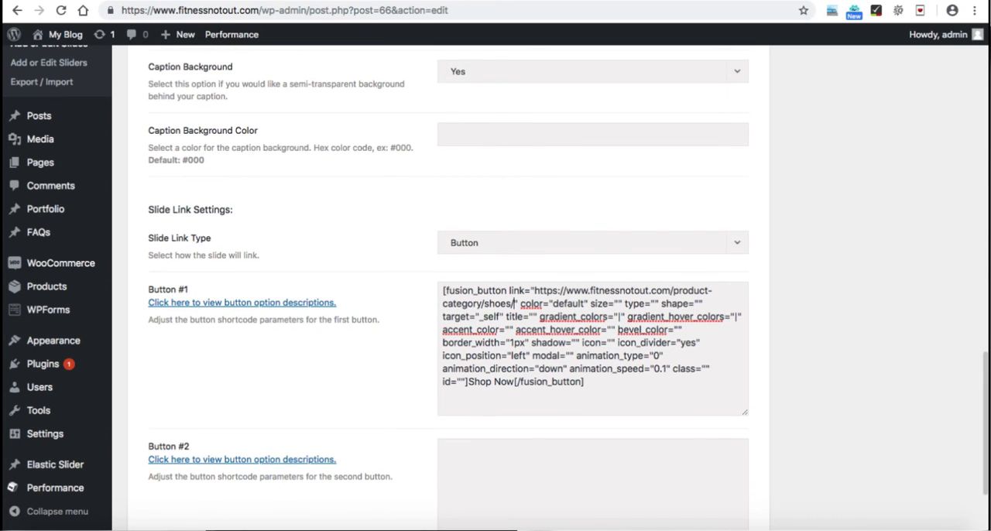
{"action": "left_click_drag", "start_coordinate": [467, 381], "coordinate": [514, 381]}
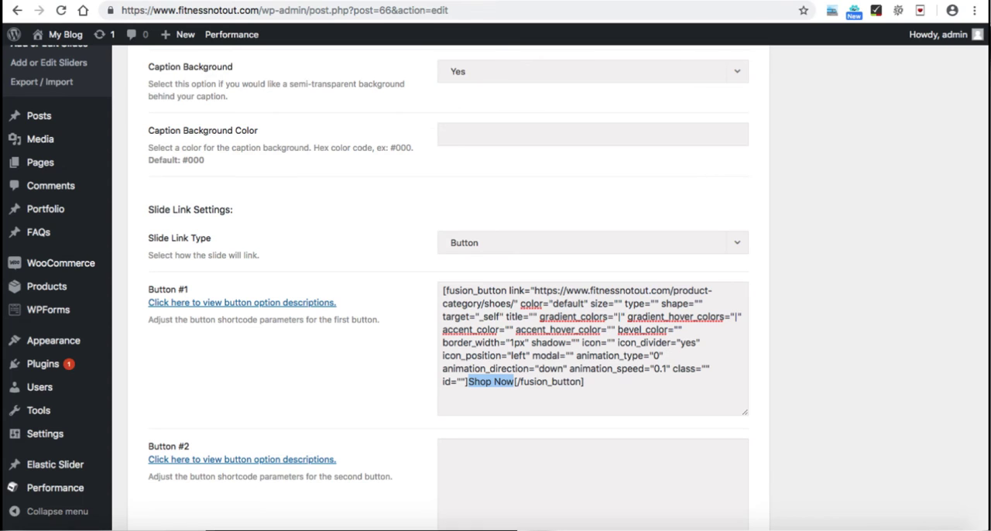
Step: Replace Slide 2's featured image with banner 2.jpg uploaded from the products folder
{"action": "scroll", "coordinate": [496, 287], "scroll_direction": "up", "scroll_amount": 10}
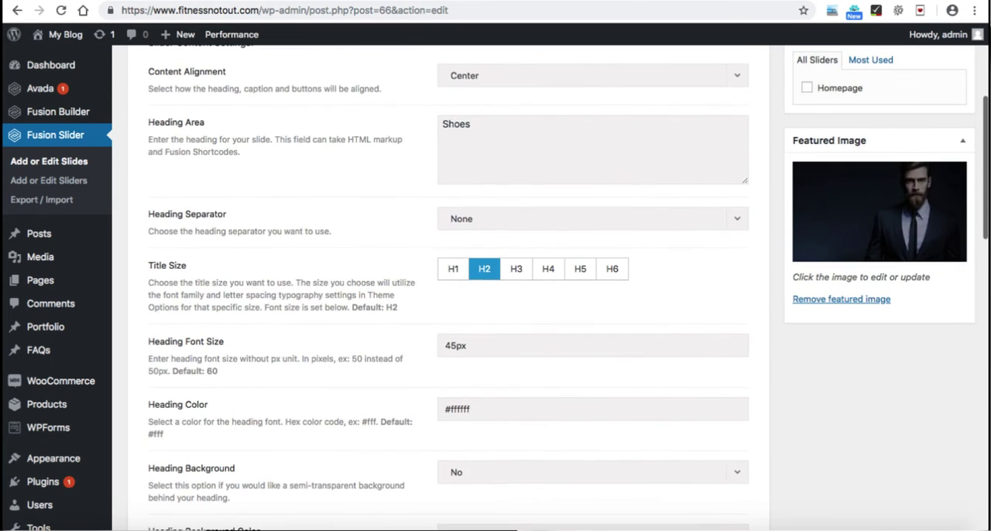
{"action": "left_click", "coordinate": [841, 298]}
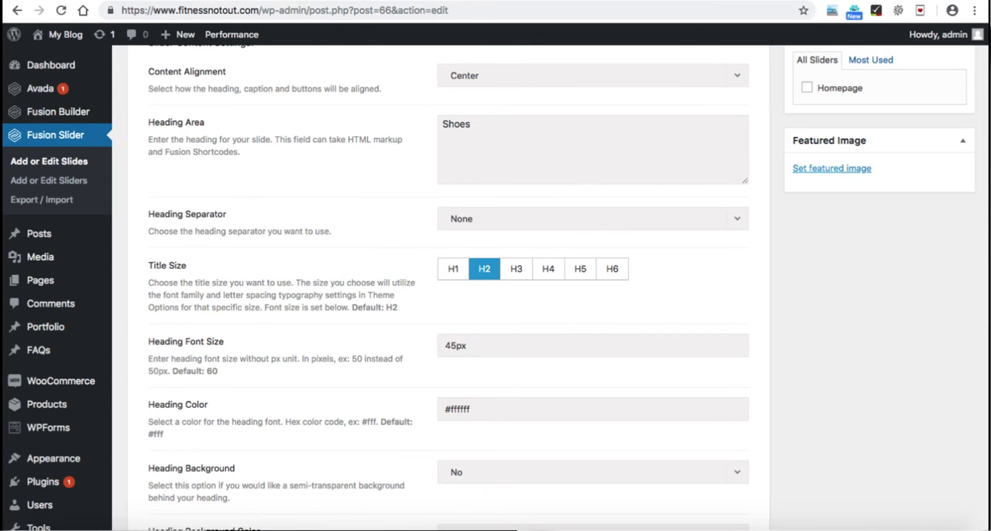
{"action": "left_click", "coordinate": [832, 168]}
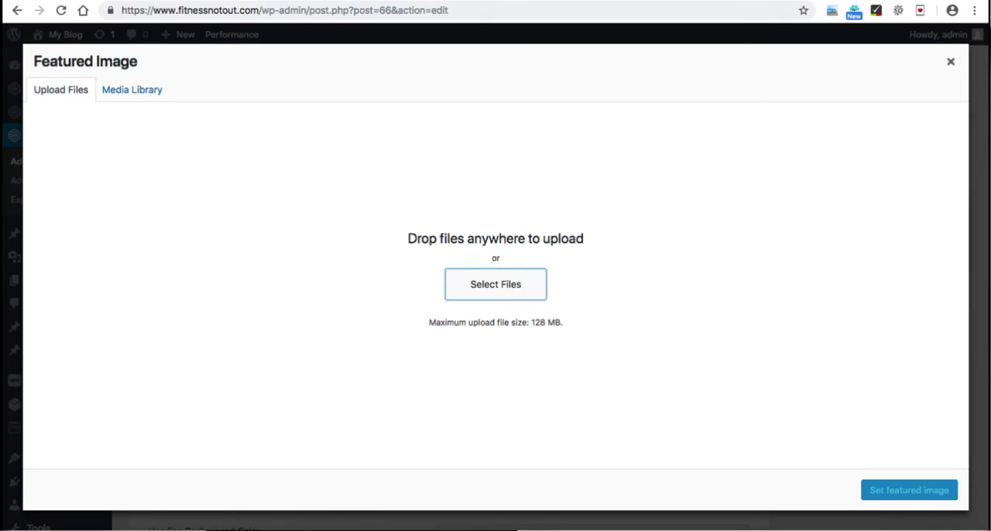
{"action": "left_click", "coordinate": [496, 284]}
{"action": "scroll", "coordinate": [553, 216], "scroll_direction": "down", "scroll_amount": 3}
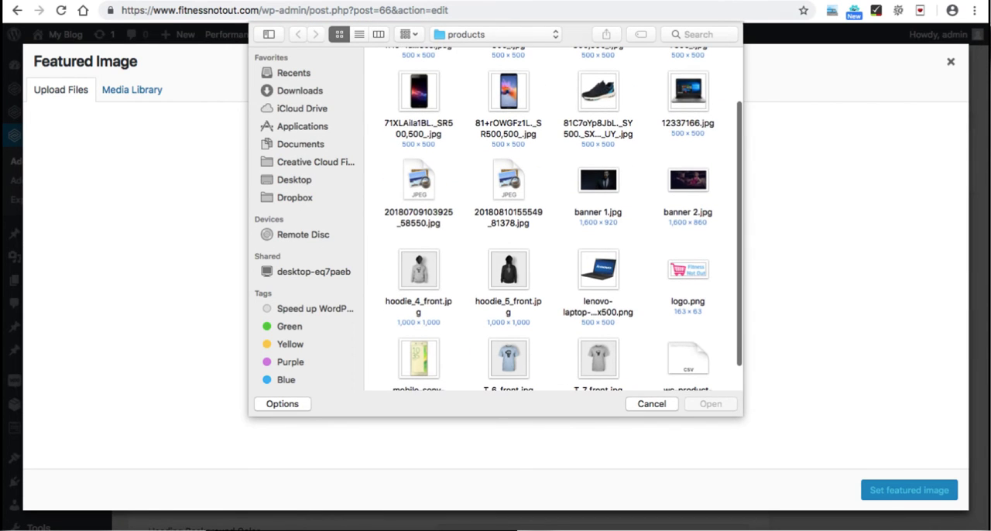
{"action": "double_click", "coordinate": [688, 186]}
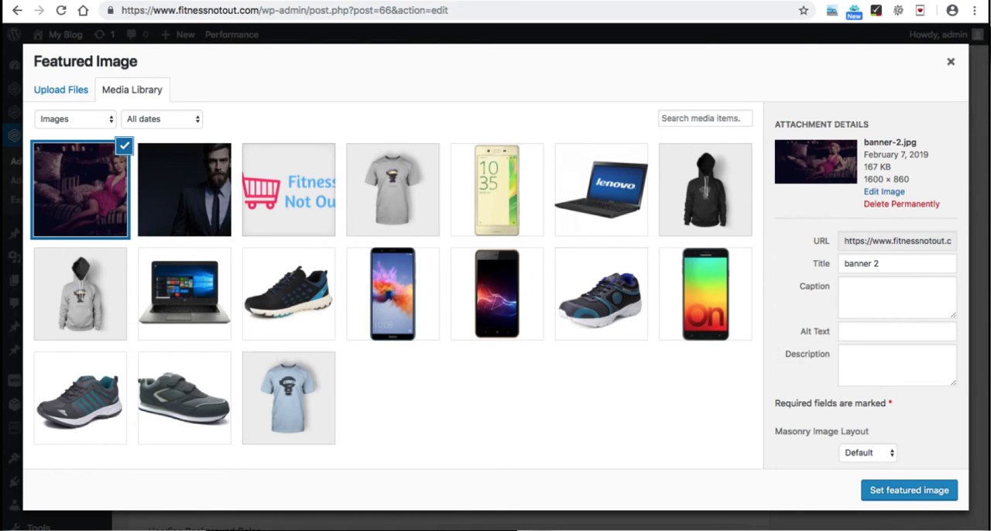
{"action": "left_click", "coordinate": [909, 490]}
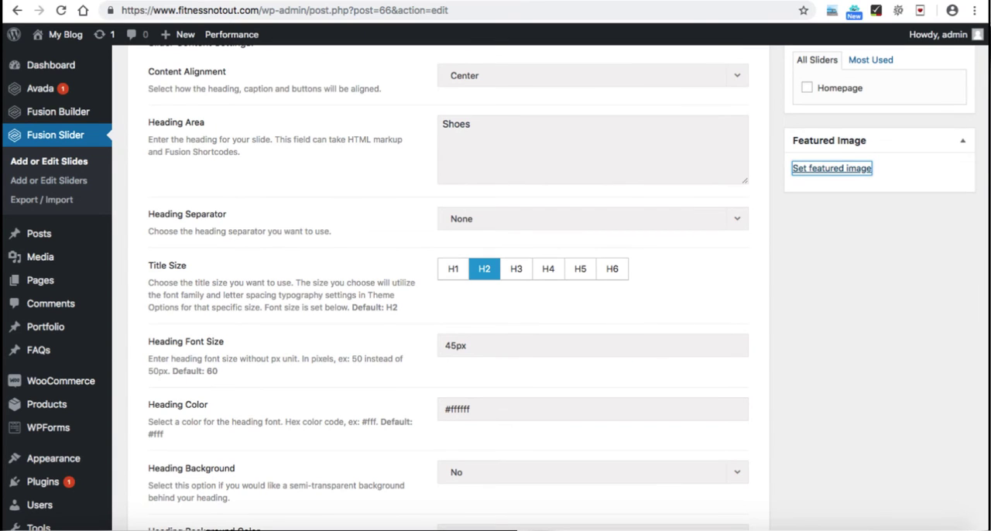
Step: Assign Slide 2 to the Homepage slider and update the slide
{"action": "left_click", "coordinate": [806, 88]}
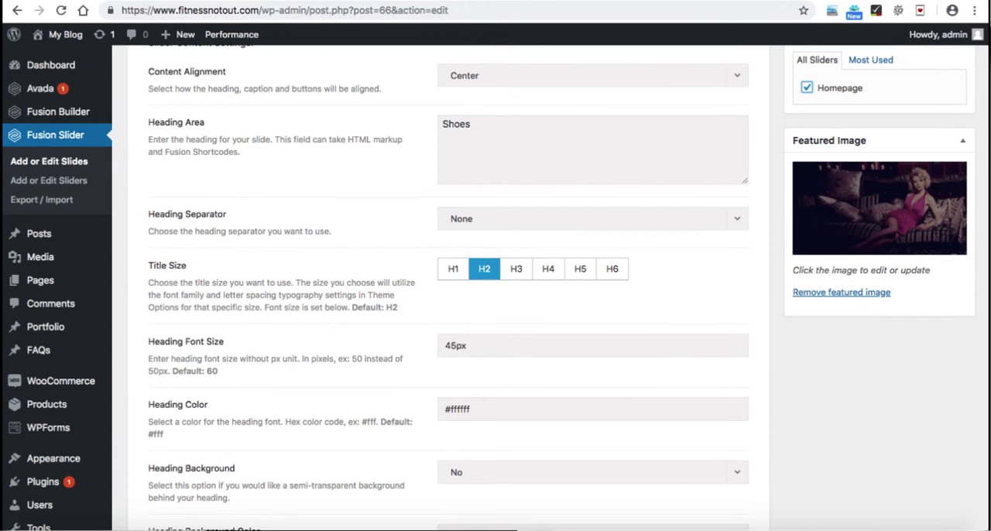
{"action": "scroll", "coordinate": [496, 287], "scroll_direction": "up", "scroll_amount": 5}
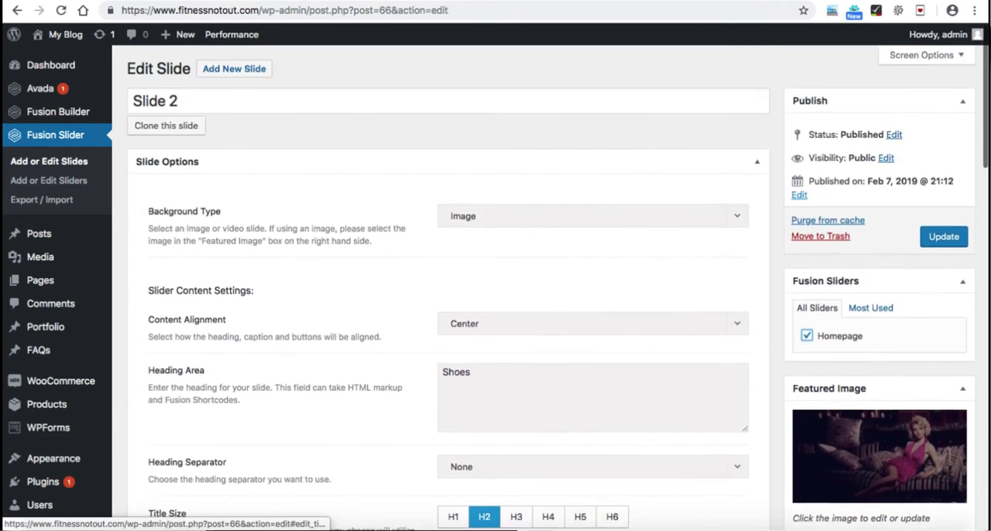
{"action": "left_click", "coordinate": [944, 236]}
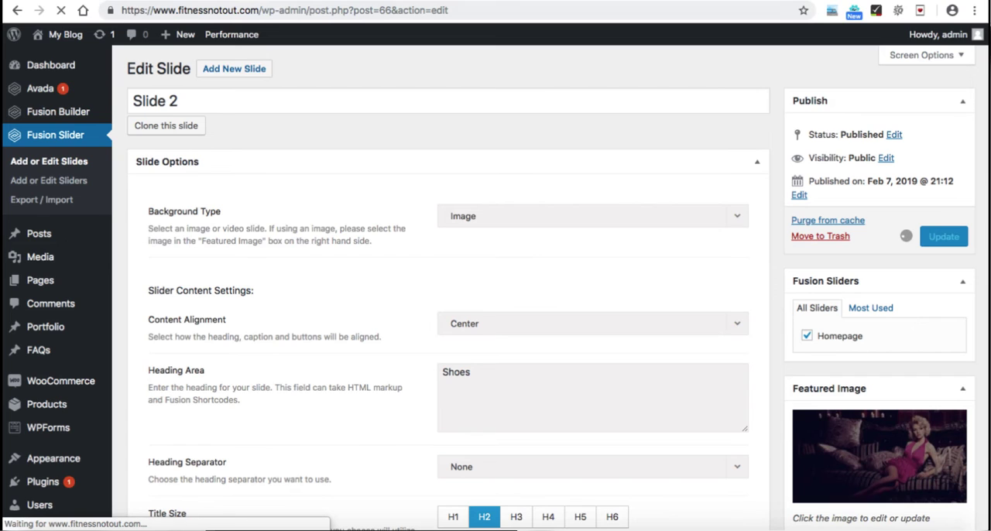
Step: Reload the store's homepage to check whether the slider is displayed
{"action": "key", "text": "ctrl+Tab"}
{"action": "key", "text": "super+r"}
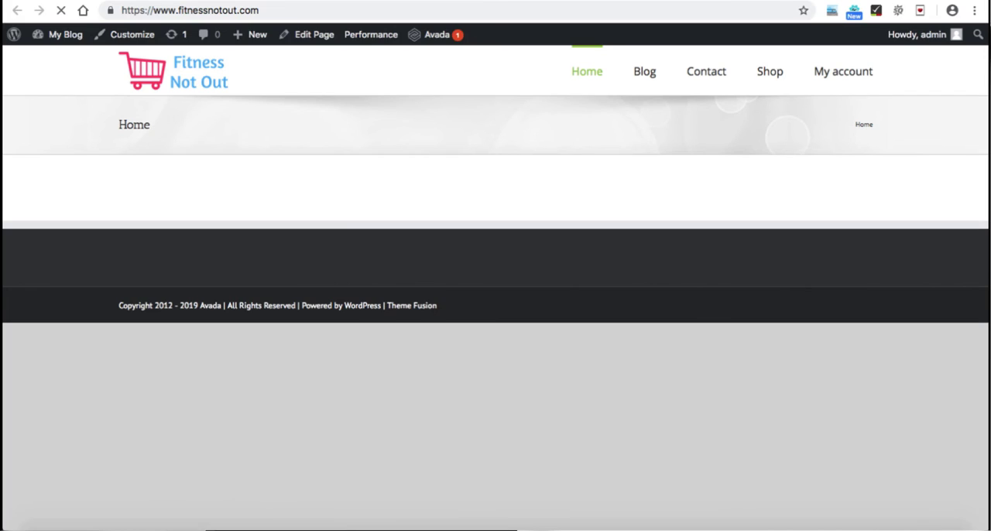
Step: Open the Home front page for editing from the site's list of pages
{"action": "key", "text": "ctrl+shift+Tab"}
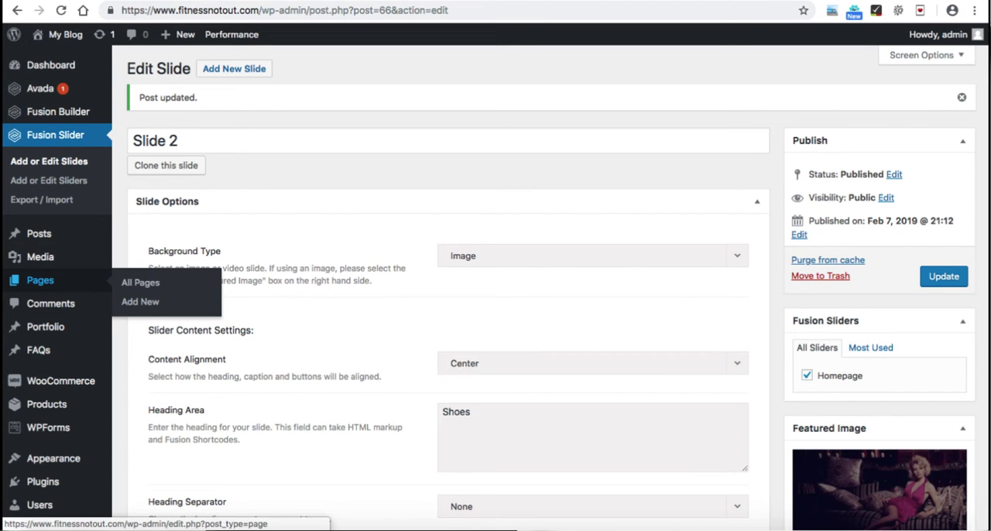
{"action": "left_click", "coordinate": [40, 281]}
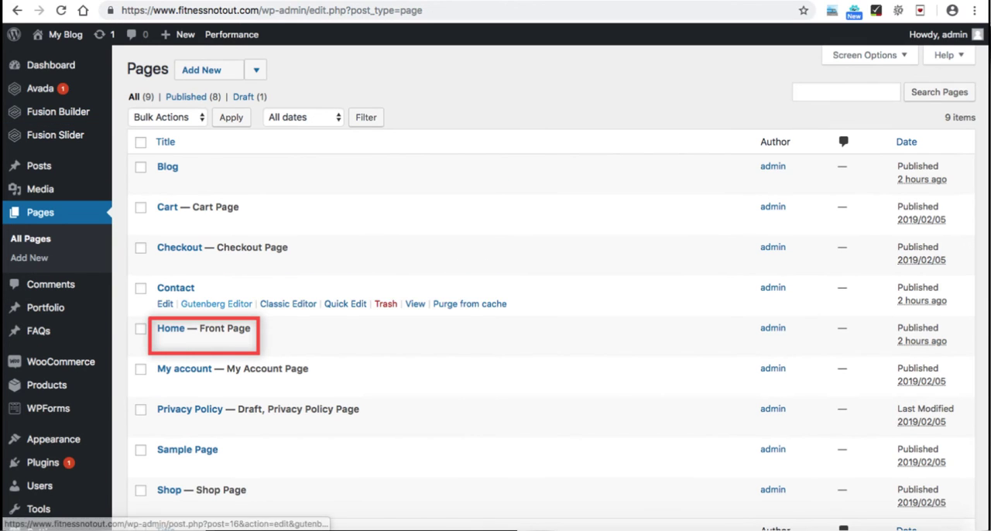
{"action": "mouse_move", "coordinate": [165, 344]}
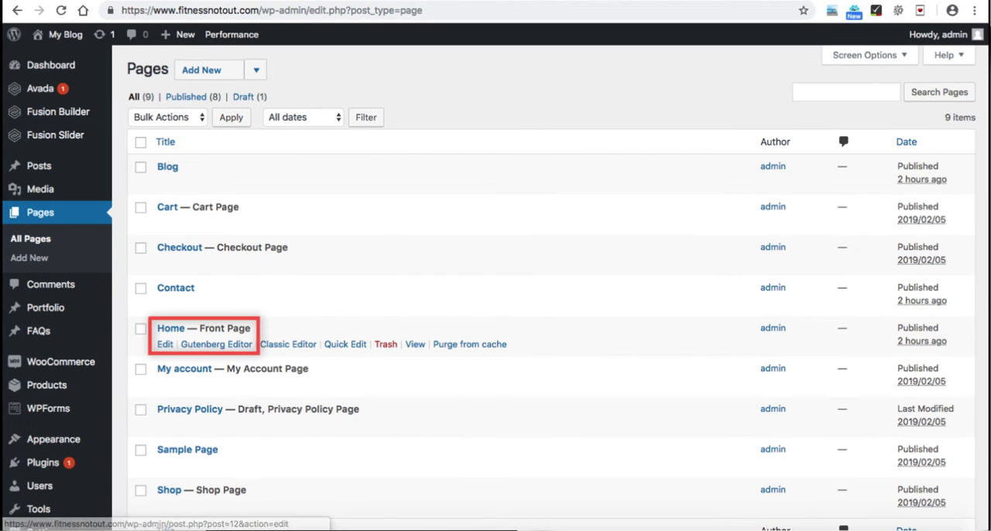
{"action": "left_click", "coordinate": [165, 344]}
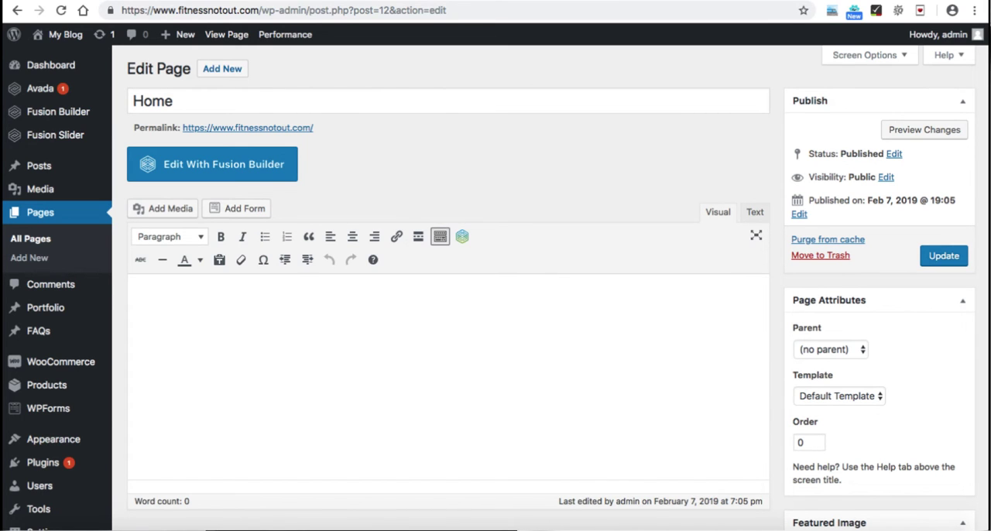
Step: Set the Home page's slider type to Fusion Slider, select the Homepage (#26) slider, and update the page
{"action": "scroll", "coordinate": [495, 278], "scroll_direction": "down", "scroll_amount": 5}
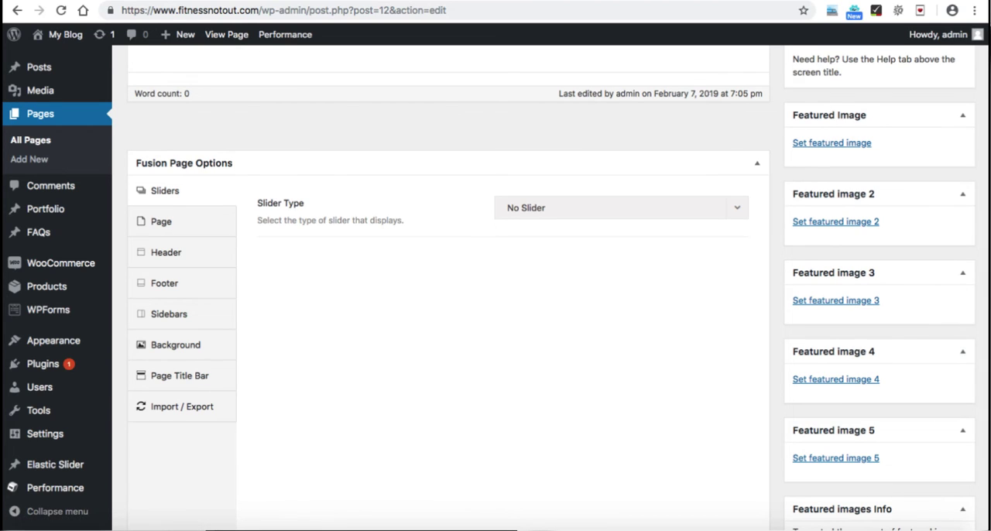
{"action": "left_click", "coordinate": [621, 208]}
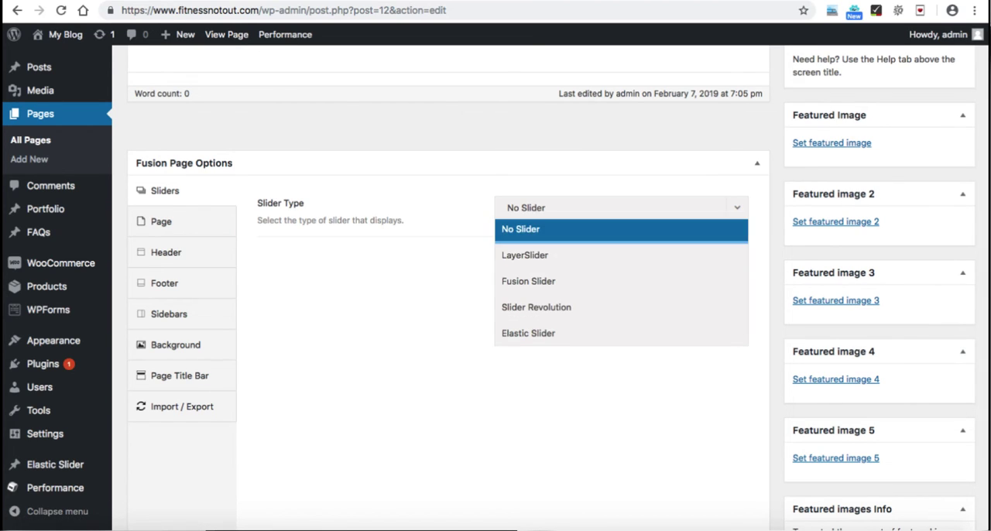
{"action": "left_click", "coordinate": [621, 282]}
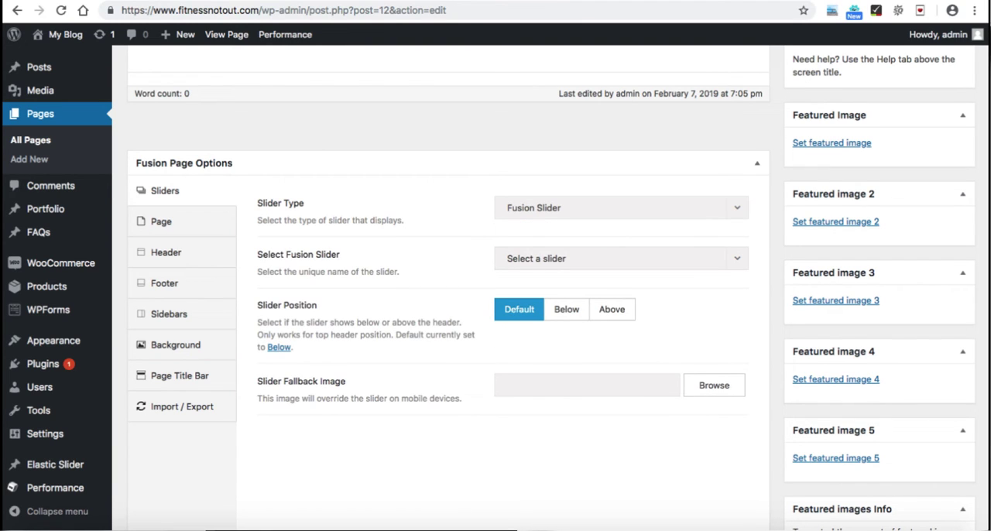
{"action": "left_click", "coordinate": [620, 259]}
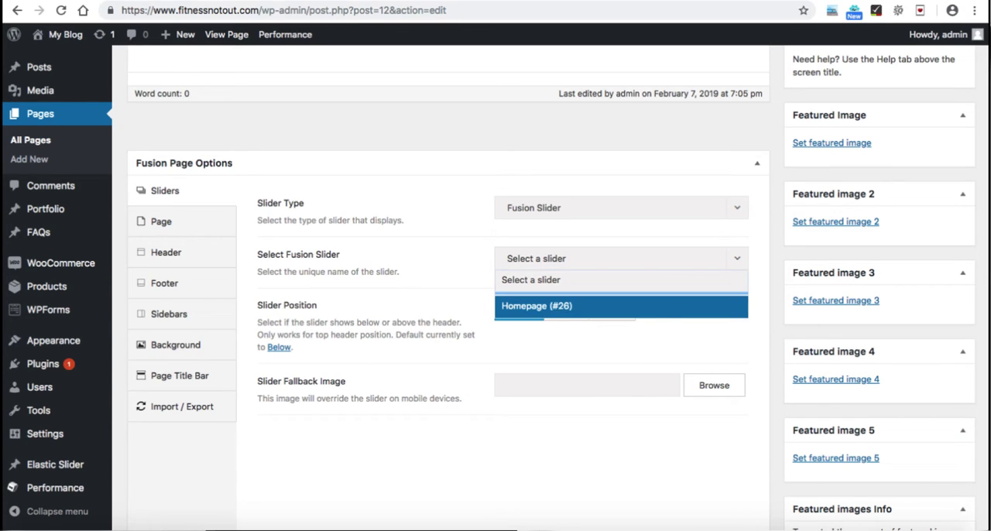
{"action": "left_click", "coordinate": [621, 305]}
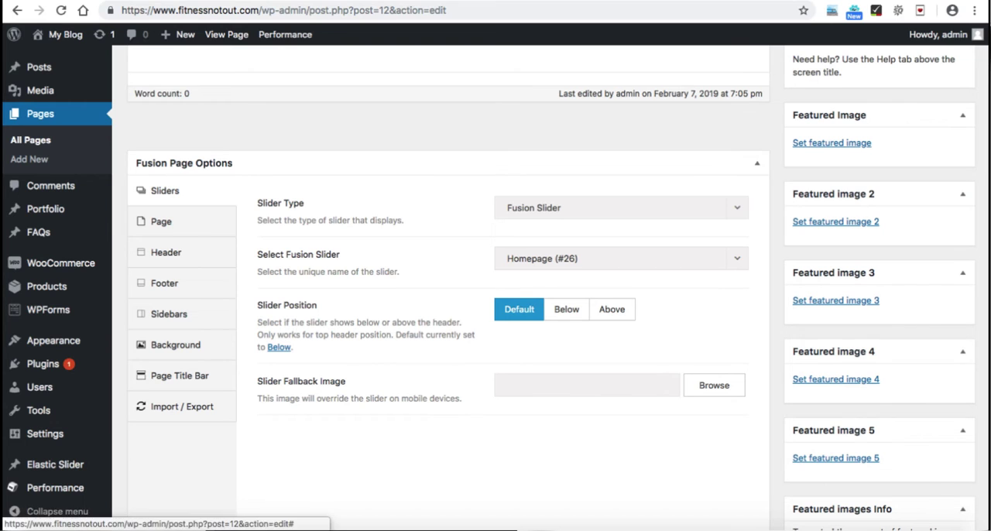
{"action": "scroll", "coordinate": [496, 286], "scroll_direction": "up", "scroll_amount": 3}
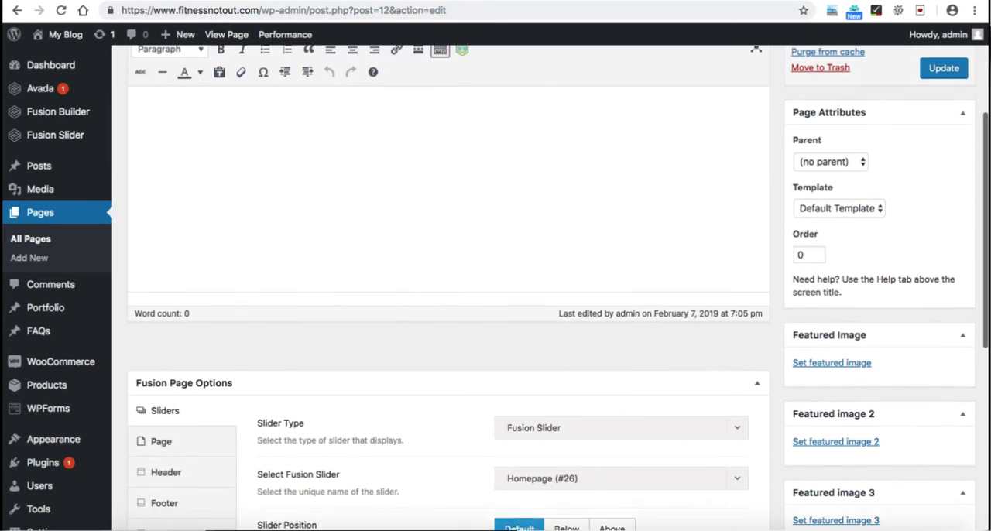
{"action": "scroll", "coordinate": [495, 287], "scroll_direction": "up", "scroll_amount": 1}
{"action": "left_click", "coordinate": [944, 145]}
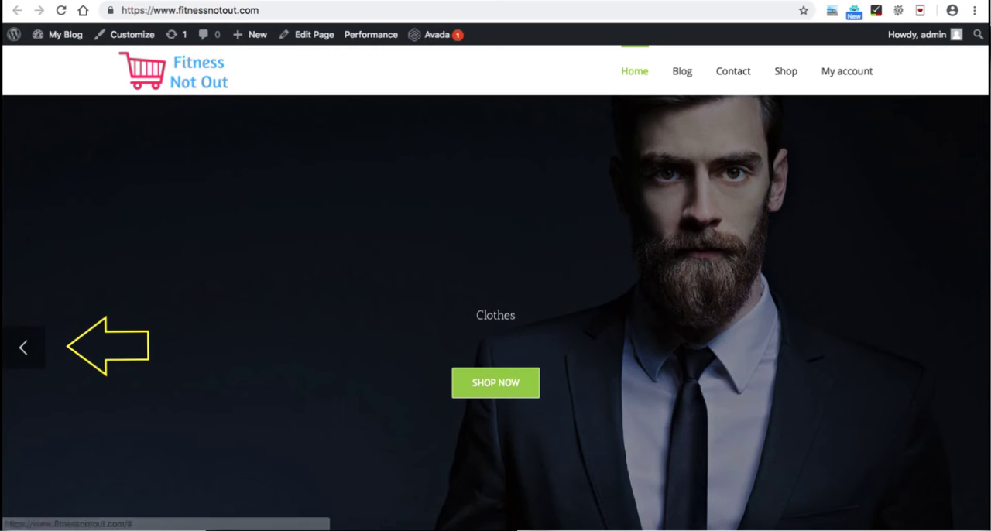
Step: Check the Clothes and Shoes slides in the live homepage slider and look at the area below it
{"action": "left_click", "coordinate": [23, 348]}
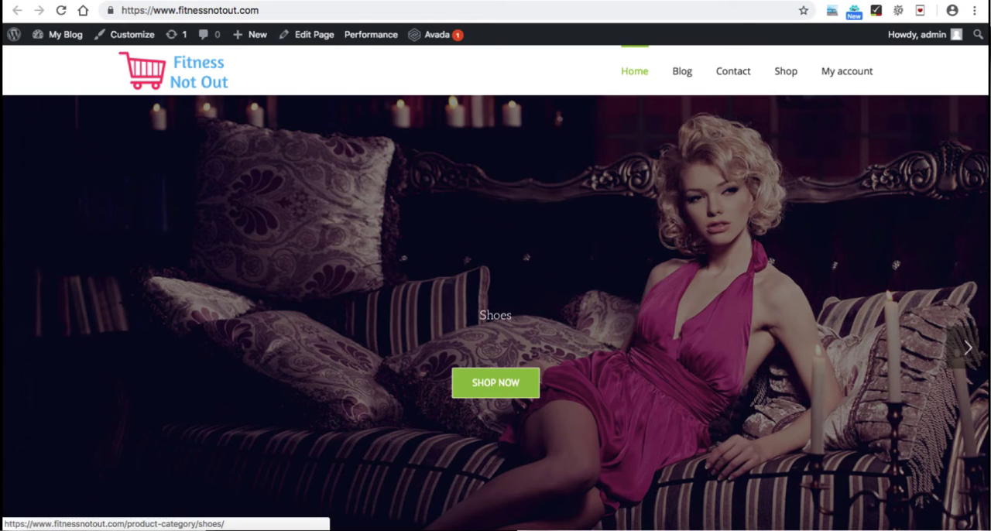
{"action": "left_click_drag", "start_coordinate": [479, 316], "coordinate": [511, 316]}
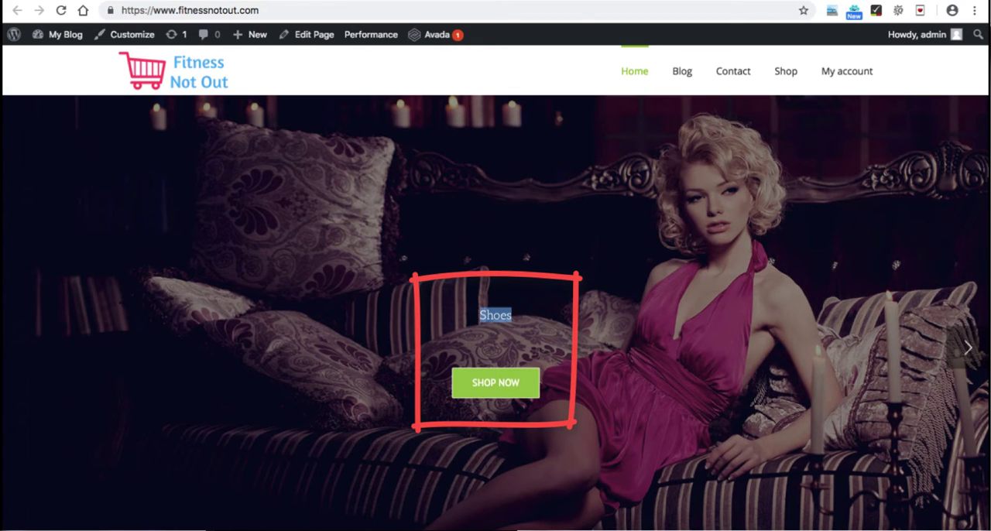
{"action": "scroll", "coordinate": [496, 310], "scroll_direction": "down", "scroll_amount": 2}
{"action": "scroll", "coordinate": [496, 302], "scroll_direction": "down", "scroll_amount": 3}
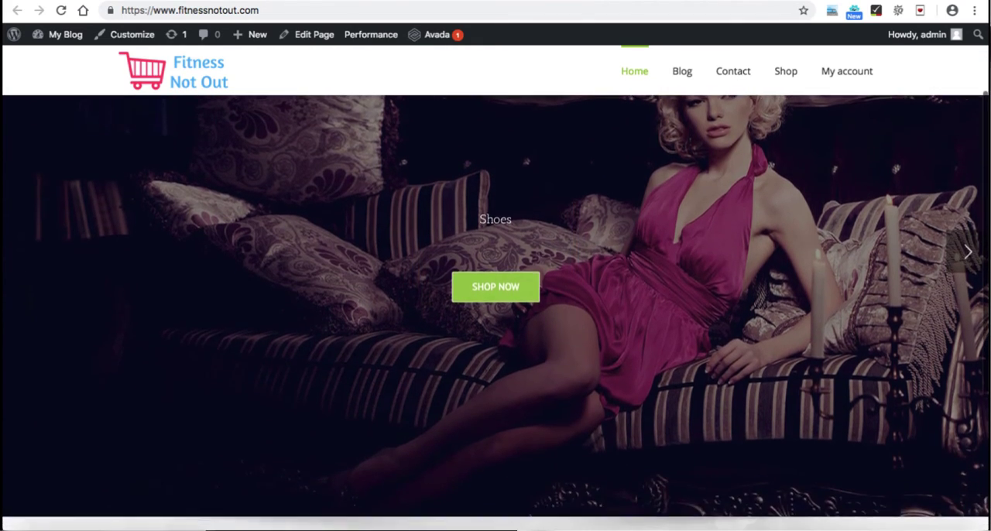
{"action": "scroll", "coordinate": [495, 301], "scroll_direction": "up", "scroll_amount": 2}
{"action": "scroll", "coordinate": [496, 322], "scroll_direction": "up", "scroll_amount": 3}
{"action": "left_click", "coordinate": [966, 361]}
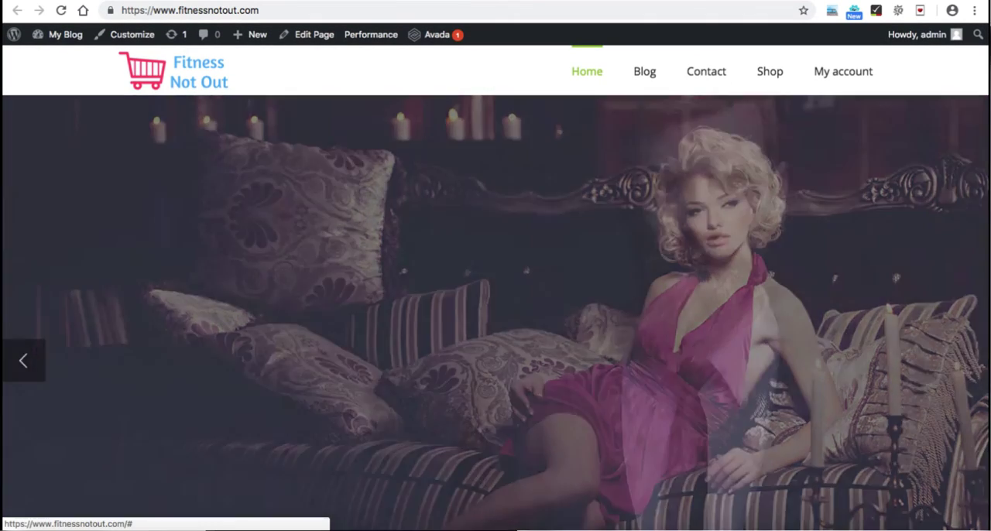
{"action": "scroll", "coordinate": [495, 310], "scroll_direction": "down", "scroll_amount": 4}
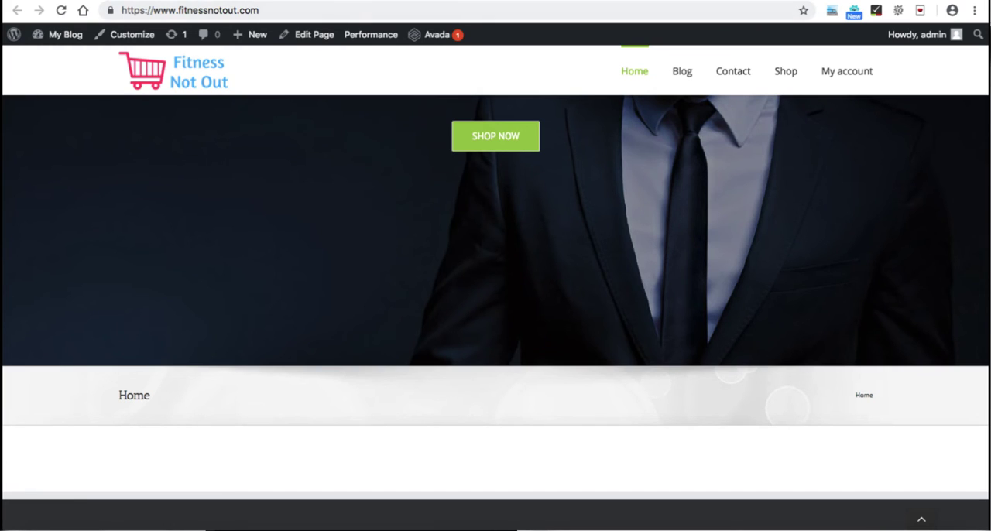
Step: Set the Home page's Page Title Bar option to Hide and update the page
{"action": "key", "text": "ctrl+shift+Tab"}
{"action": "scroll", "coordinate": [496, 310], "scroll_direction": "down", "scroll_amount": 8}
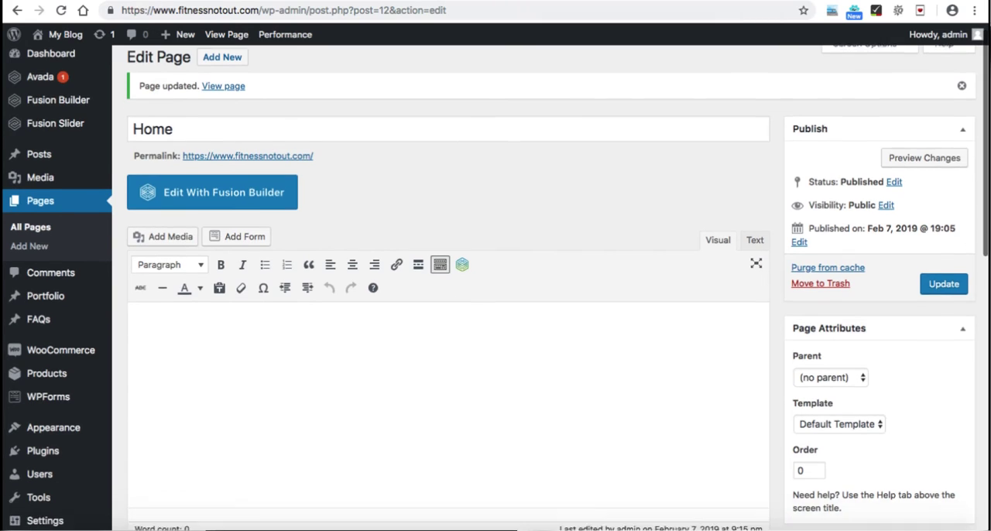
{"action": "scroll", "coordinate": [495, 309], "scroll_direction": "down", "scroll_amount": 2}
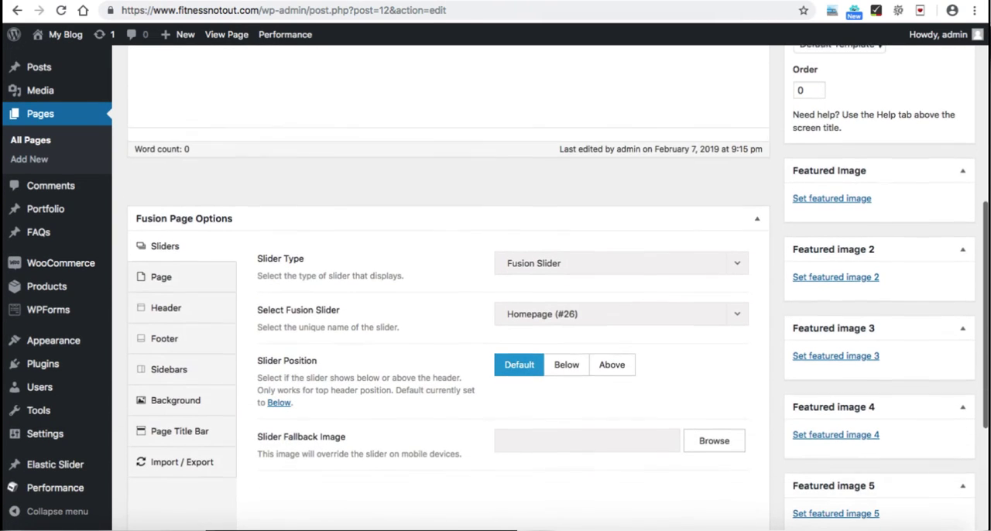
{"action": "key", "text": "ctrl+Tab"}
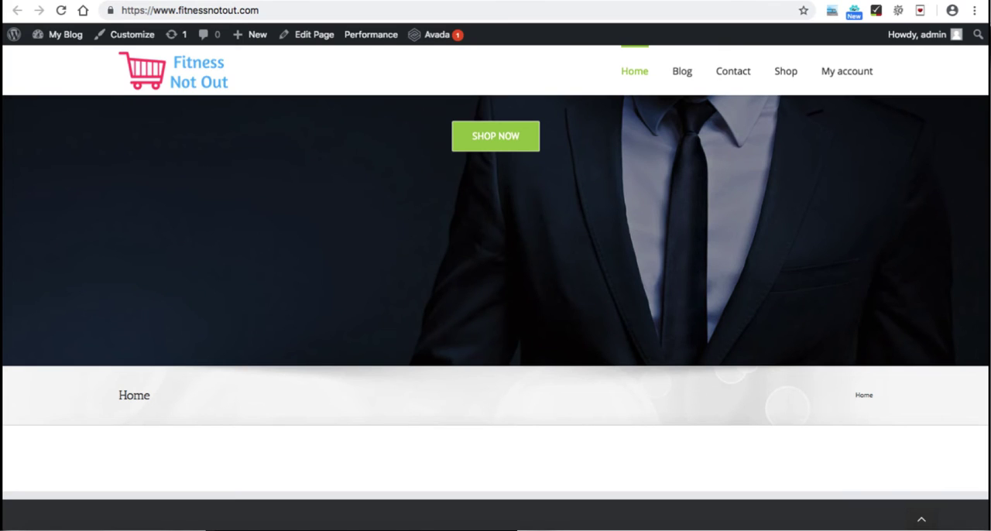
{"action": "key", "text": "ctrl+shift+Tab"}
{"action": "scroll", "coordinate": [558, 282], "scroll_direction": "down", "scroll_amount": 2}
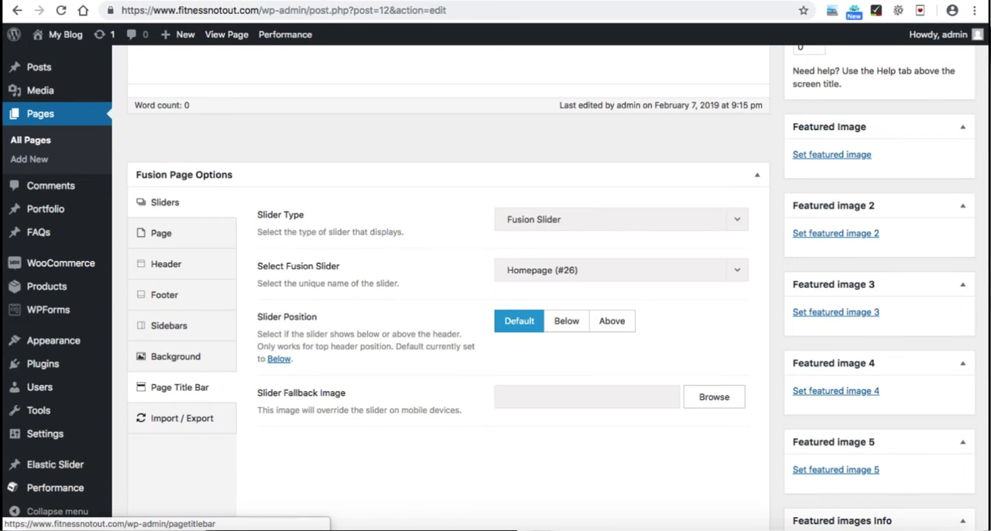
{"action": "left_click", "coordinate": [180, 387]}
{"action": "left_click", "coordinate": [619, 219]}
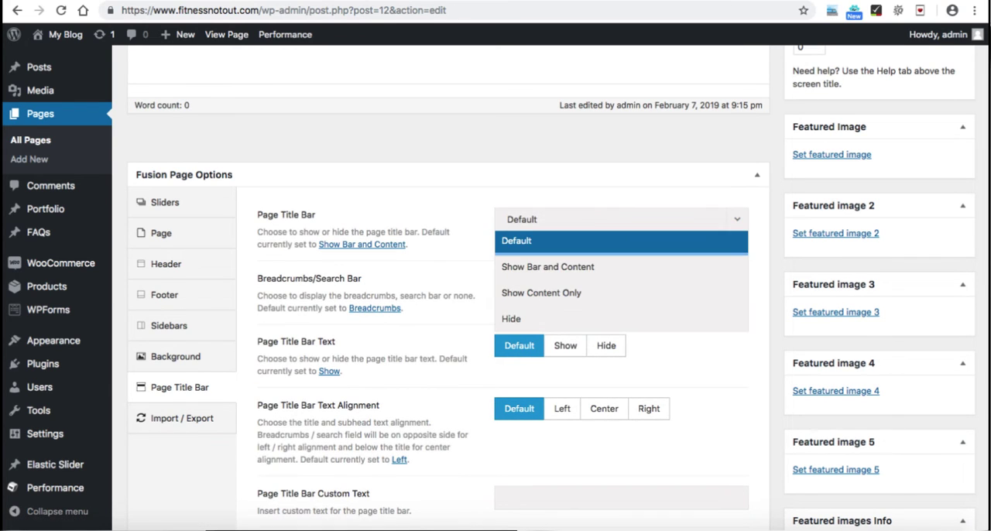
{"action": "left_click", "coordinate": [542, 319]}
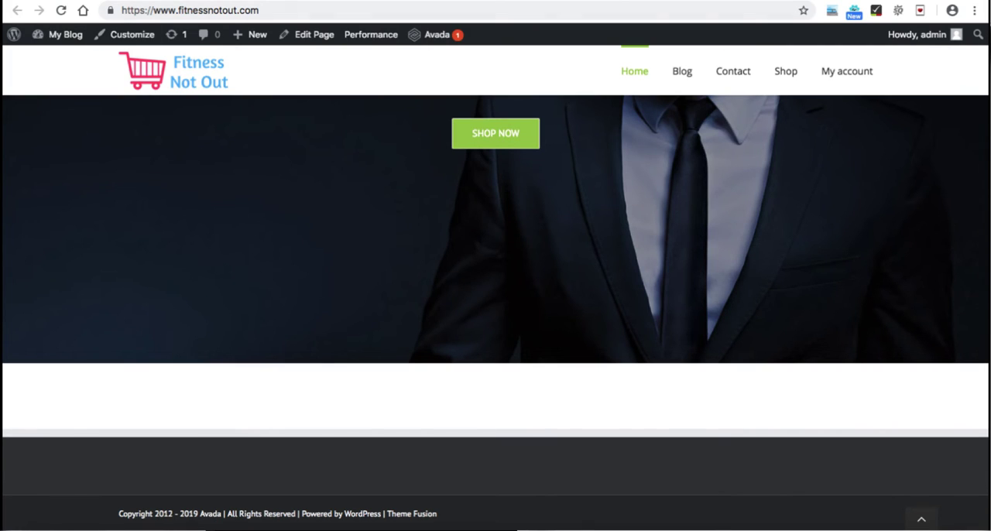
Step: Tick "Create a banner slider with clickable button" and "Add banner slider to homepage" in the Google Forms checklist
{"action": "key", "text": "ctrl+Tab"}
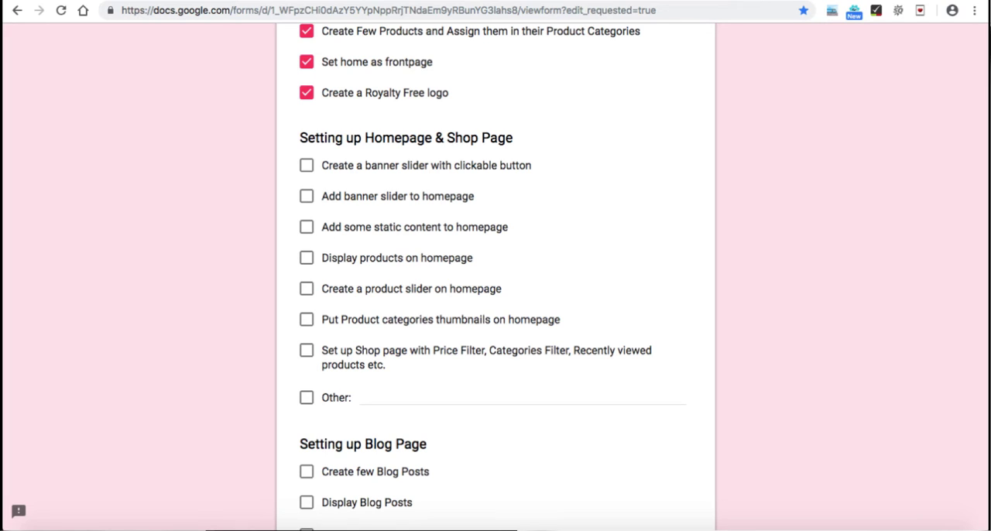
{"action": "left_click", "coordinate": [306, 165]}
{"action": "left_click", "coordinate": [306, 197]}
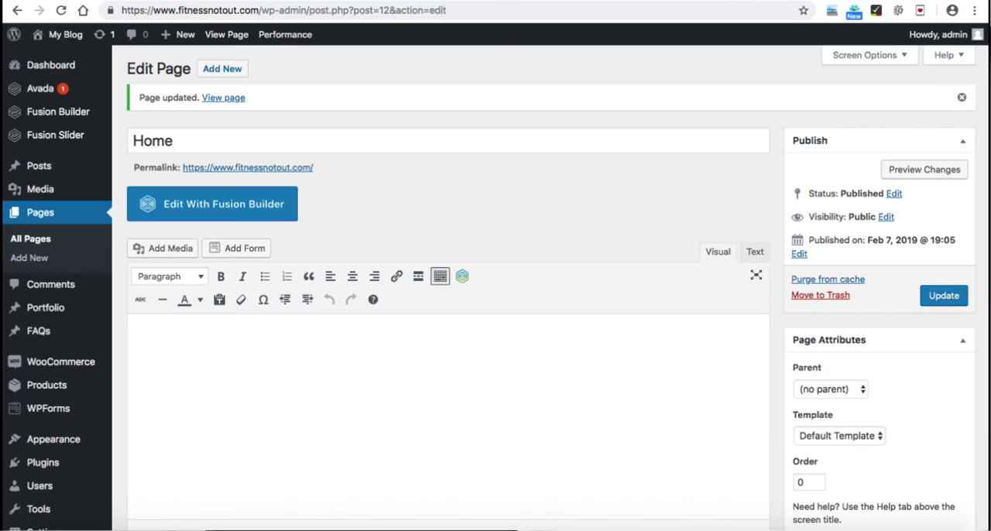
Step: Return to editing the Home page and switch its content editor to Fusion Builder
{"action": "scroll", "coordinate": [495, 288], "scroll_direction": "down", "scroll_amount": 1}
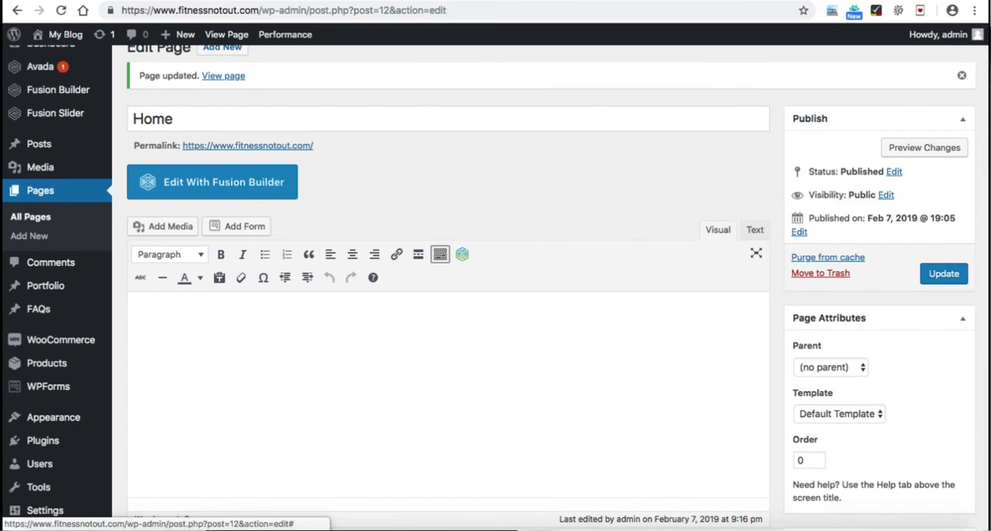
{"action": "left_click", "coordinate": [212, 182]}
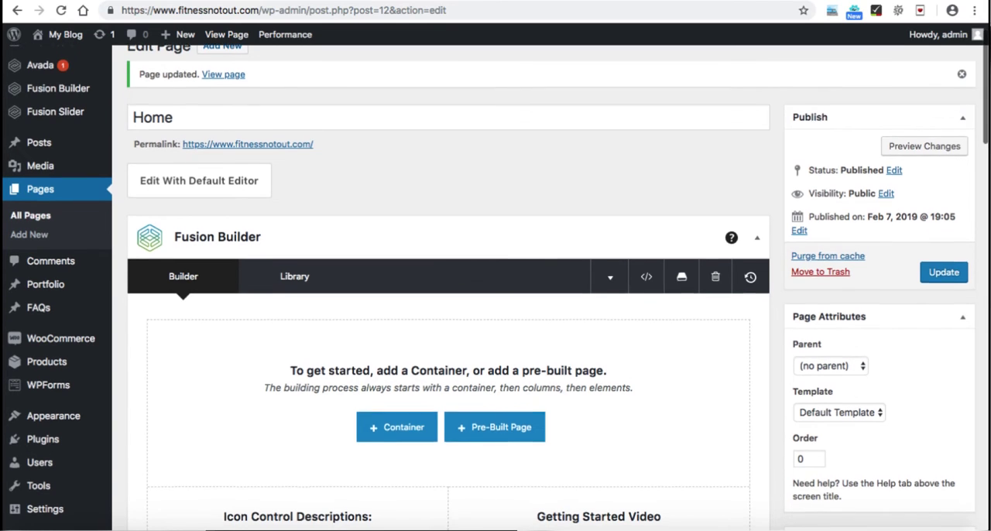
{"action": "scroll", "coordinate": [496, 286], "scroll_direction": "down", "scroll_amount": 2}
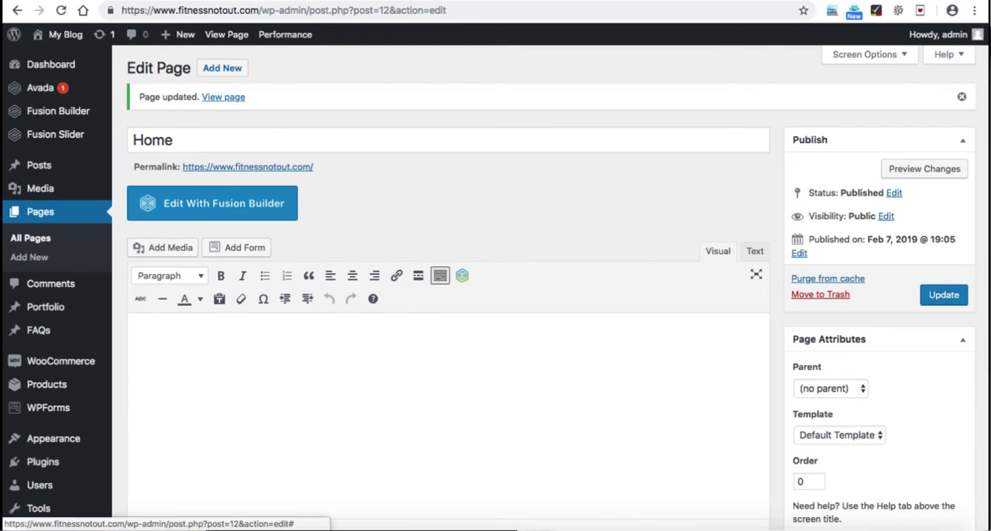
{"action": "left_click", "coordinate": [212, 203]}
{"action": "scroll", "coordinate": [448, 325], "scroll_direction": "down", "scroll_amount": 1}
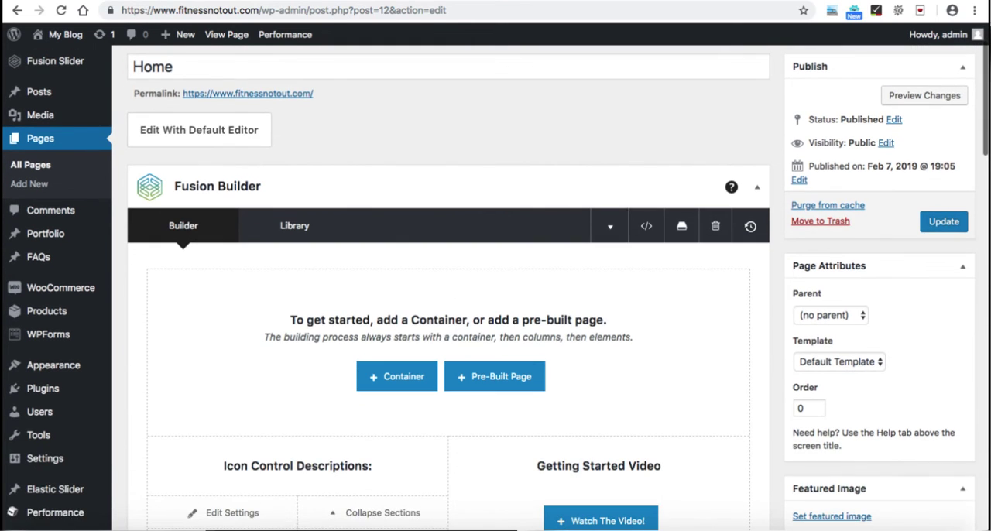
{"action": "scroll", "coordinate": [448, 325], "scroll_direction": "down", "scroll_amount": 1}
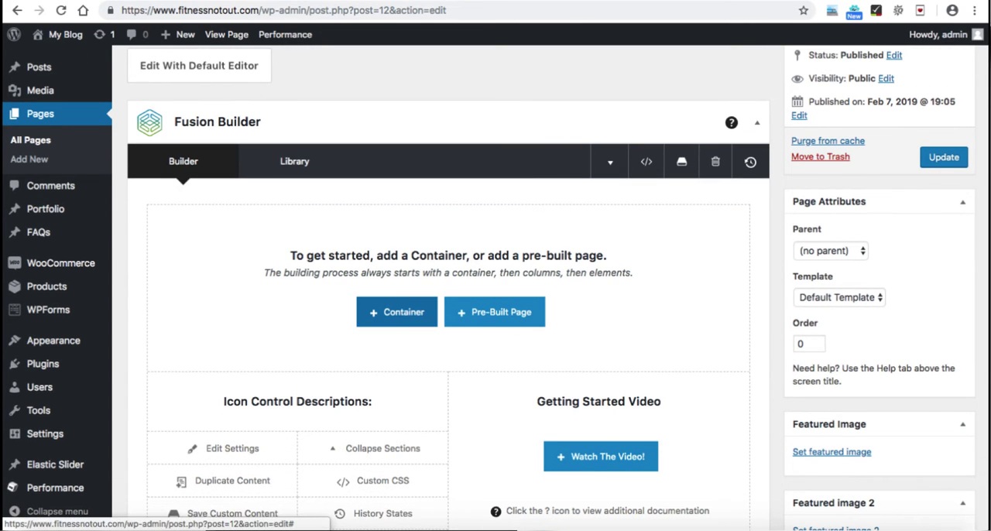
Step: Insert a container with two 1/2 columns into the Home page
{"action": "left_click", "coordinate": [397, 312]}
{"action": "scroll", "coordinate": [495, 294], "scroll_direction": "down", "scroll_amount": 1}
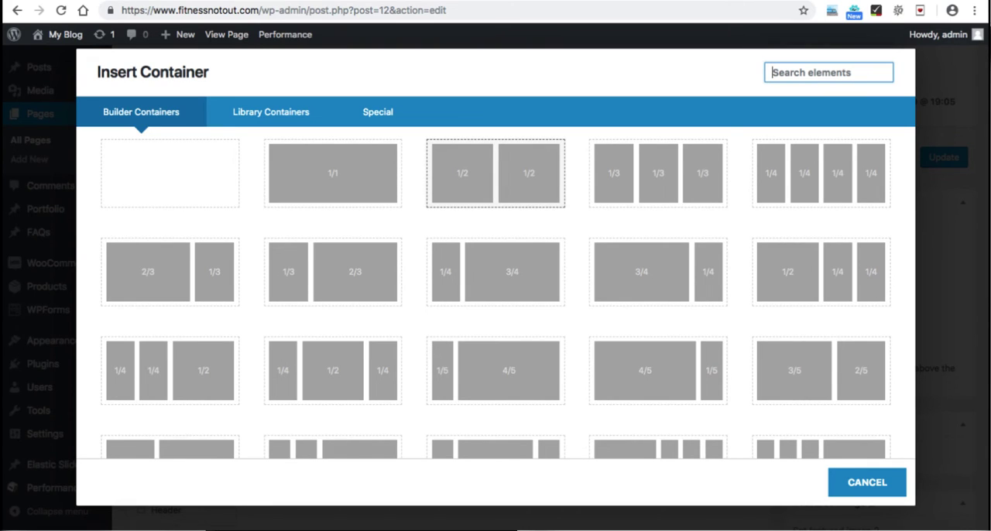
{"action": "left_click", "coordinate": [495, 173]}
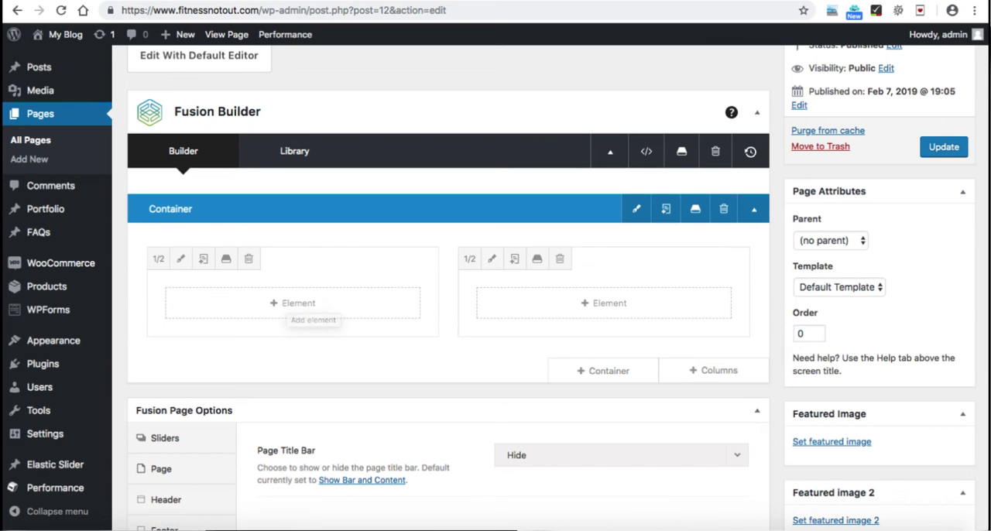
Step: Add a Text Block element to the container's first 1/2 column
{"action": "left_click", "coordinate": [296, 302]}
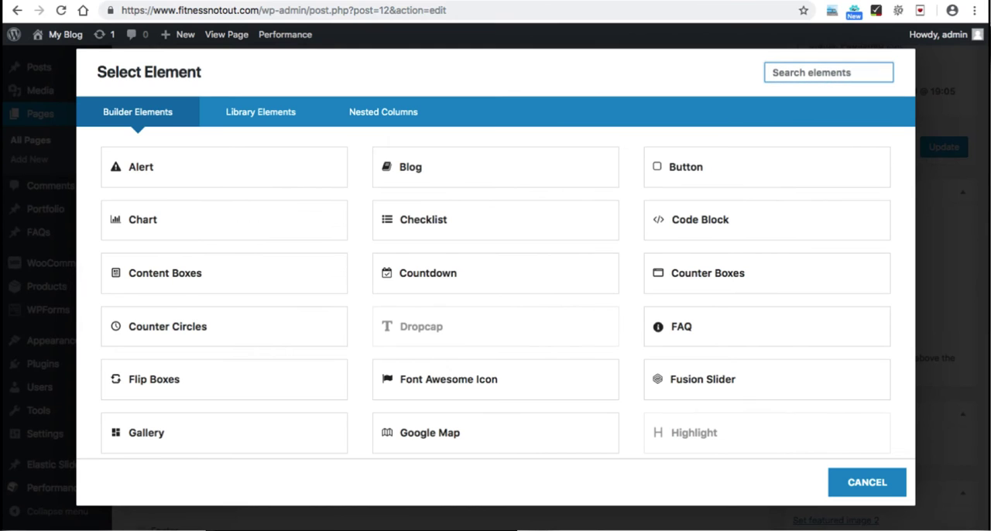
{"action": "scroll", "coordinate": [495, 292], "scroll_direction": "down", "scroll_amount": 1}
{"action": "scroll", "coordinate": [766, 271], "scroll_direction": "down", "scroll_amount": 10}
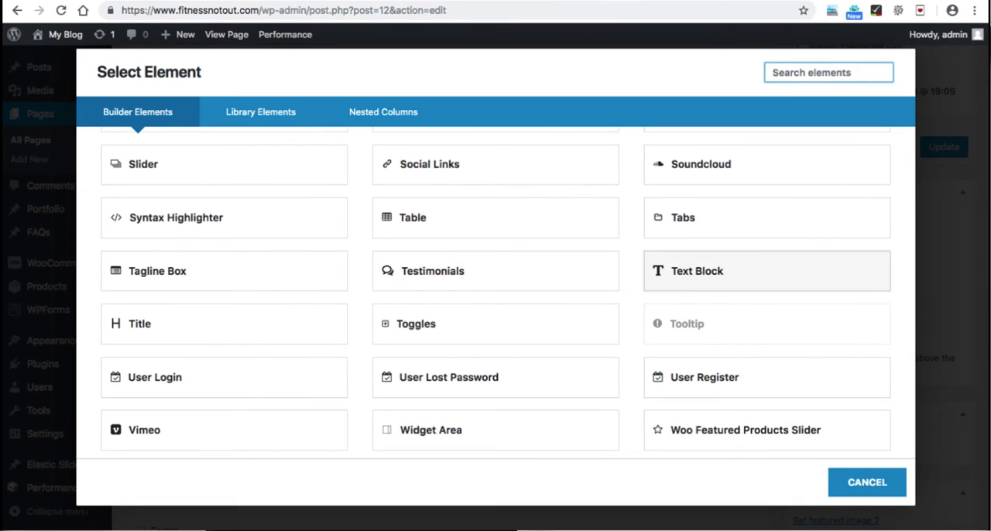
{"action": "left_click", "coordinate": [766, 270]}
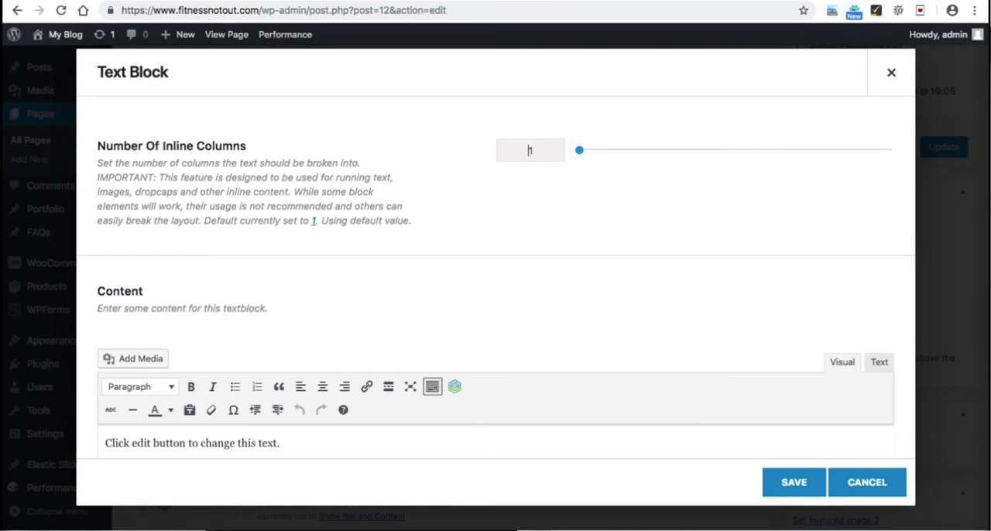
Step: Replace the Text Block's placeholder with the "What is Lorem Ipsum?" paragraph from lipsum.com and save the element
{"action": "key", "text": "ctrl+Tab"}
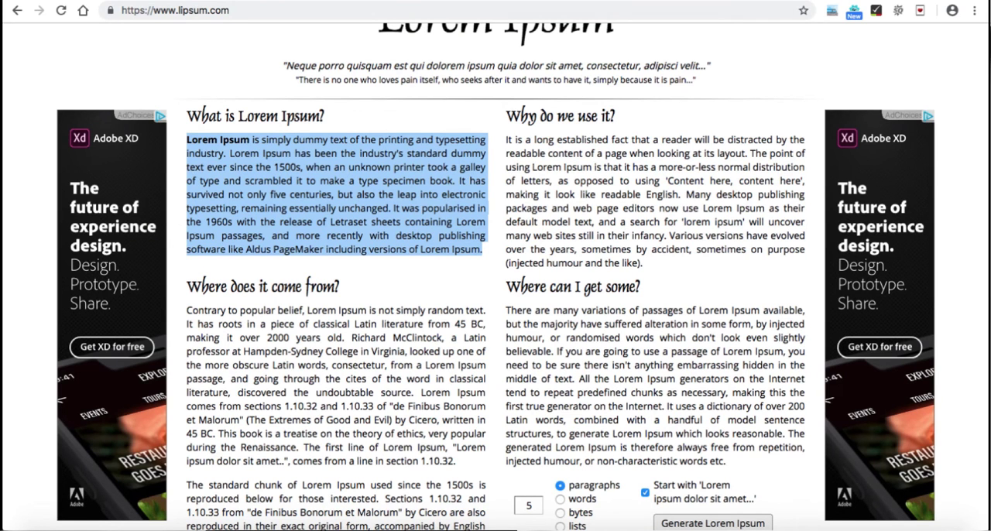
{"action": "key", "text": "ctrl+shift+Tab"}
{"action": "scroll", "coordinate": [495, 276], "scroll_direction": "down", "scroll_amount": 2}
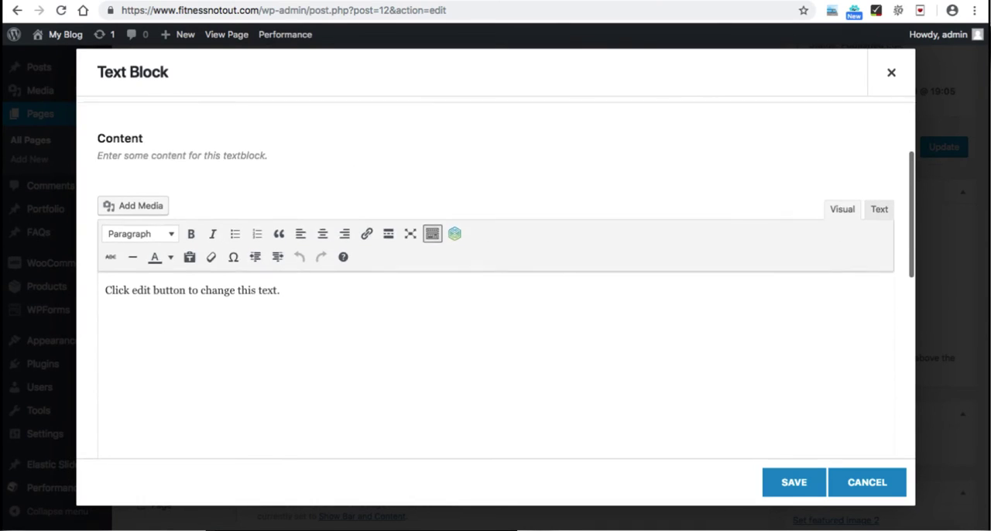
{"action": "key", "text": "ctrl+a"}
{"action": "key", "text": "BackSpace"}
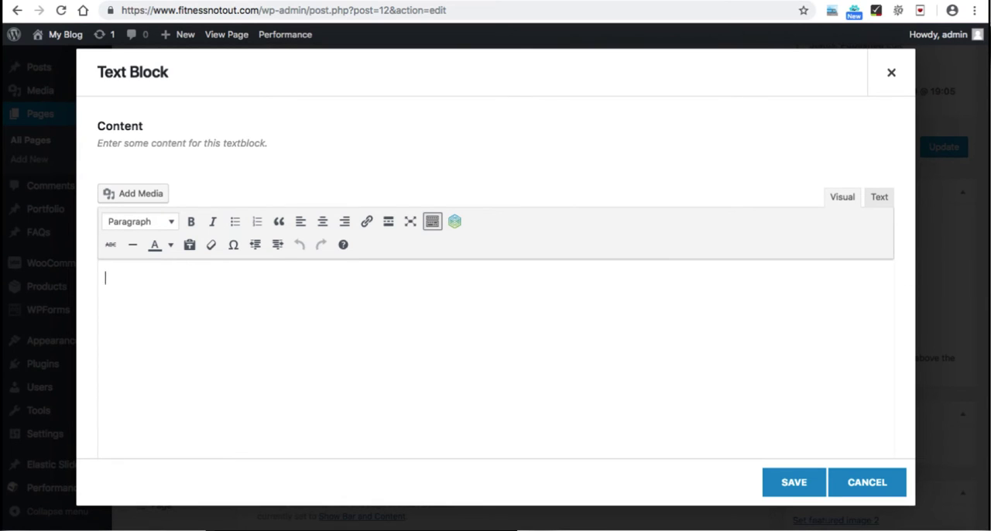
{"action": "type", "text": "Lorem Ipsum is simply dummy text of the printing and typesetting industry. Lorem Ipsum has been the industry's standard dummy text ever since the 1500s, when an unknown printer took a galley of type and scrambled it to make a type specimen book. It has survived not only five centuries, but also the leap into electronic typesetting, remaining essentially unchanged. It was popularised in the 1960s with the release of Letraset sheets containing Lorem Ipsum passages, and more recently with desktop publishing software like Aldus PageMaker including versions of Lorem Ipsum."}
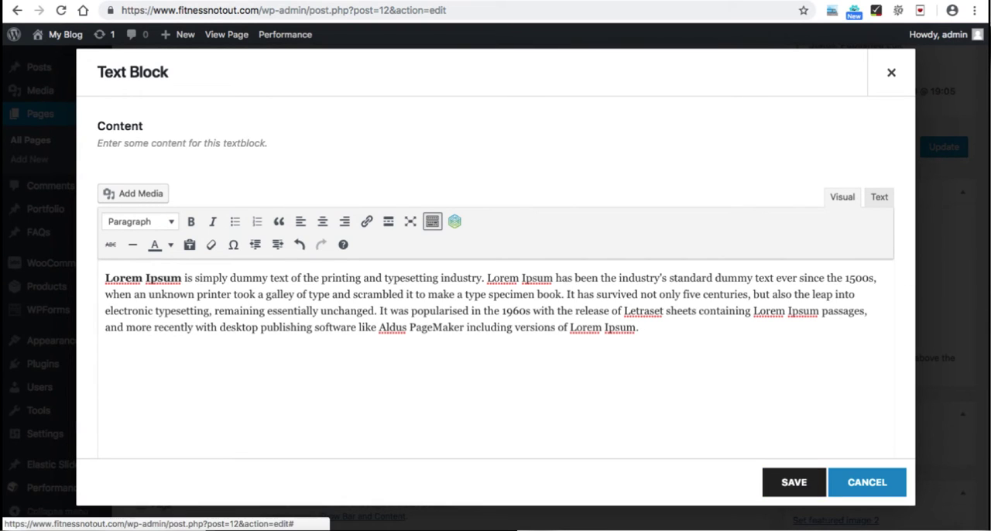
{"action": "left_click", "coordinate": [794, 482]}
Step: Add a Woo Shortcodes element to the container's second 1/2 column and set its shortcode to Products by category slug
{"action": "scroll", "coordinate": [449, 286], "scroll_direction": "down", "scroll_amount": 2}
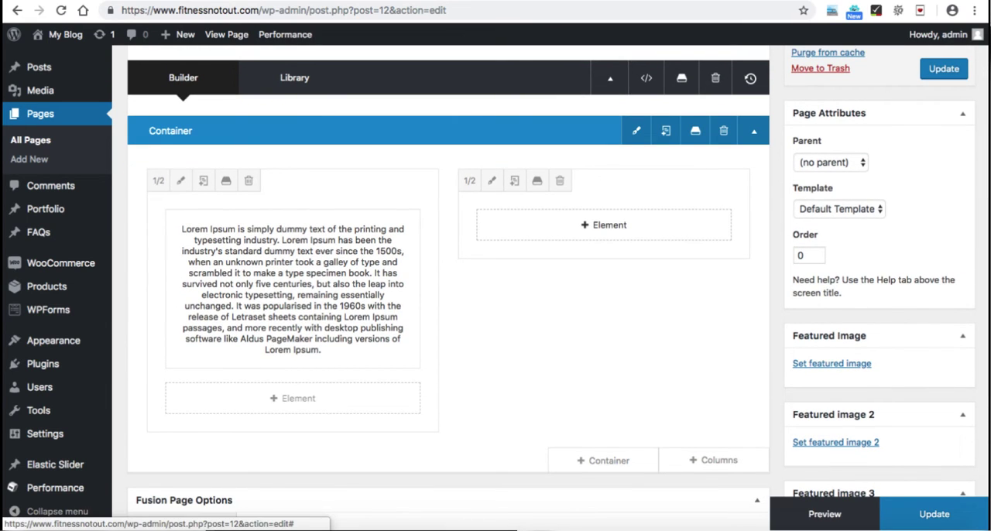
{"action": "left_click", "coordinate": [604, 225]}
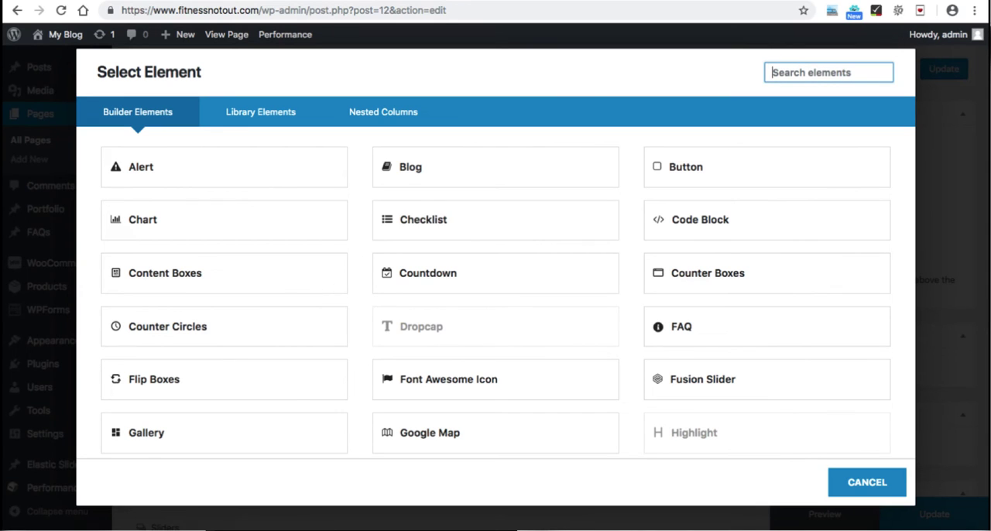
{"action": "type", "text": "woo"}
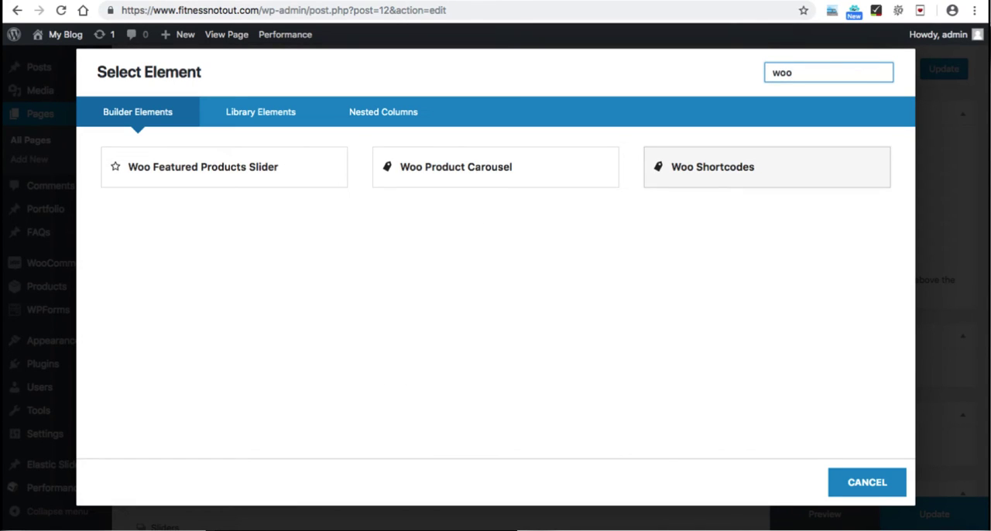
{"action": "left_click", "coordinate": [713, 166]}
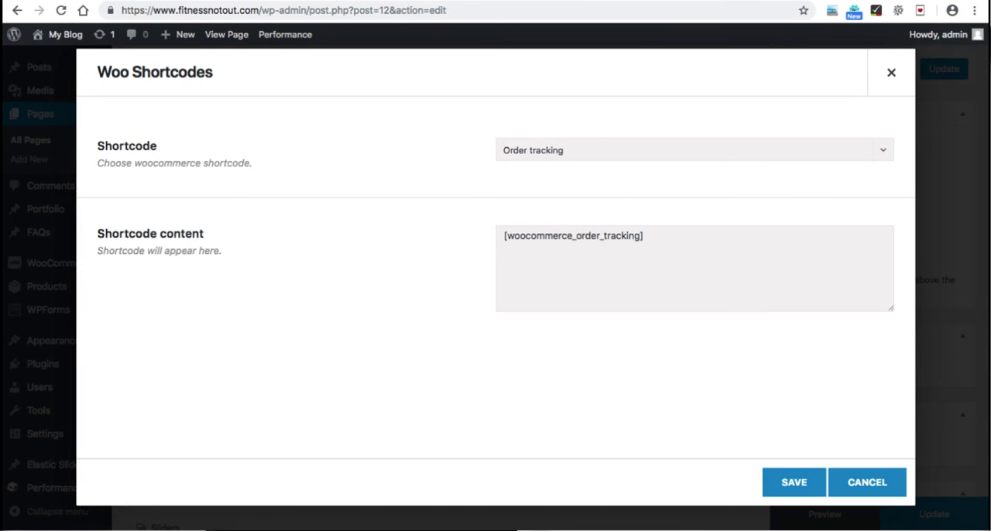
{"action": "left_click", "coordinate": [695, 150]}
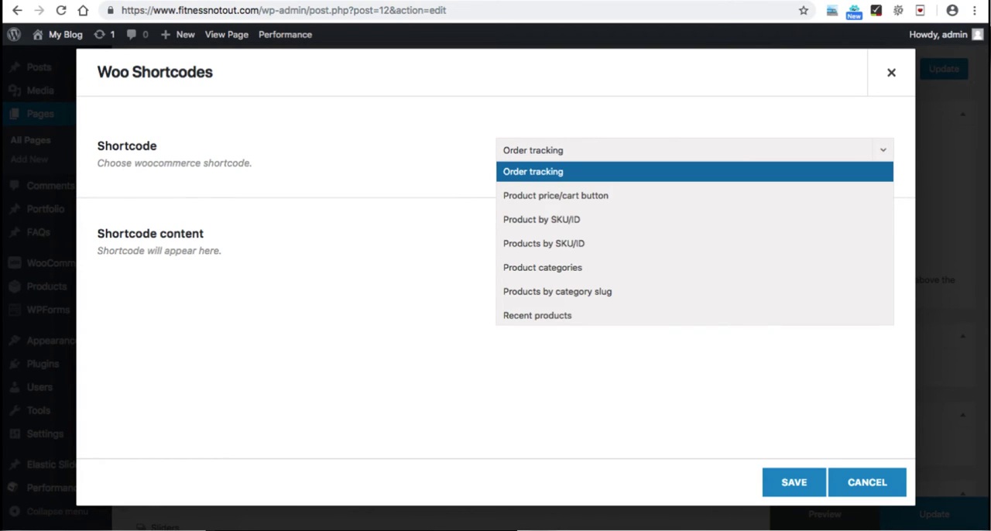
{"action": "scroll", "coordinate": [695, 240], "scroll_direction": "down", "scroll_amount": 2}
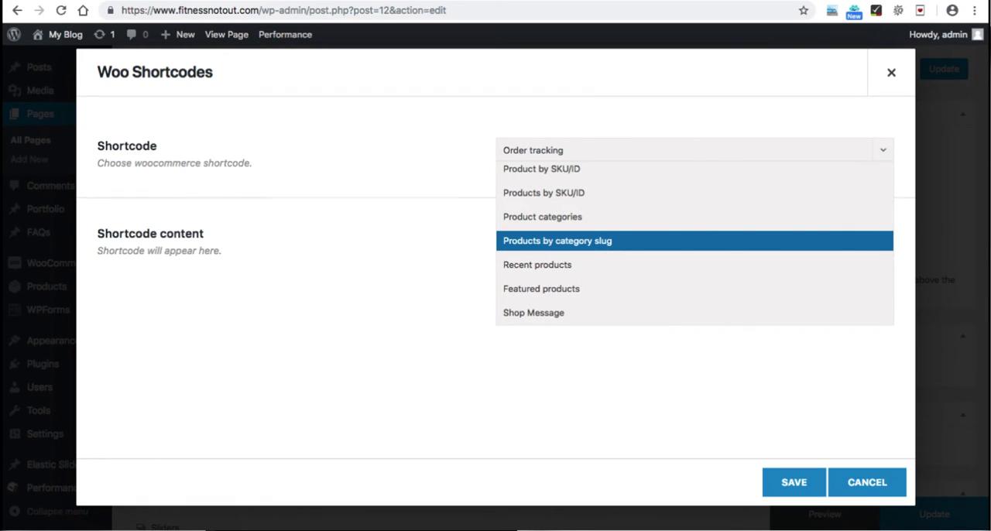
{"action": "left_click", "coordinate": [695, 240]}
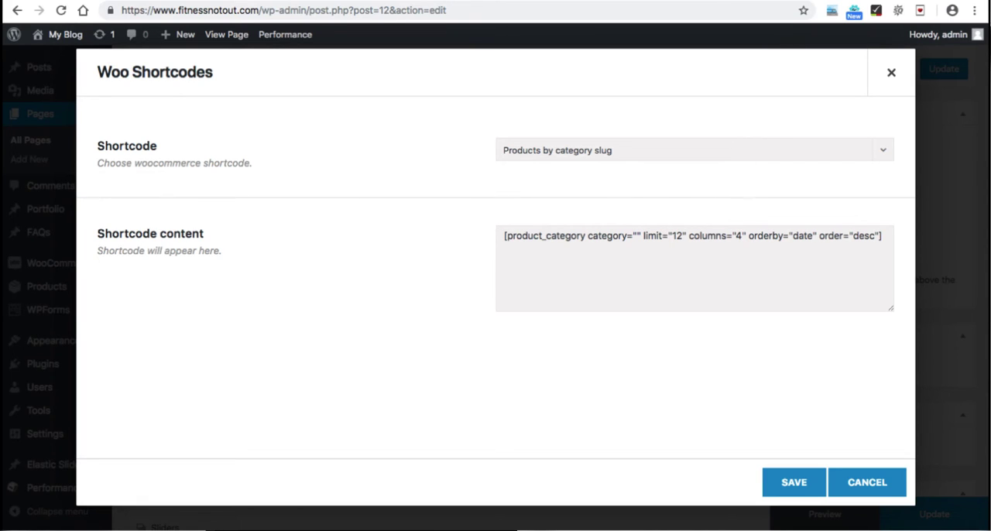
{"action": "left_click", "coordinate": [636, 235]}
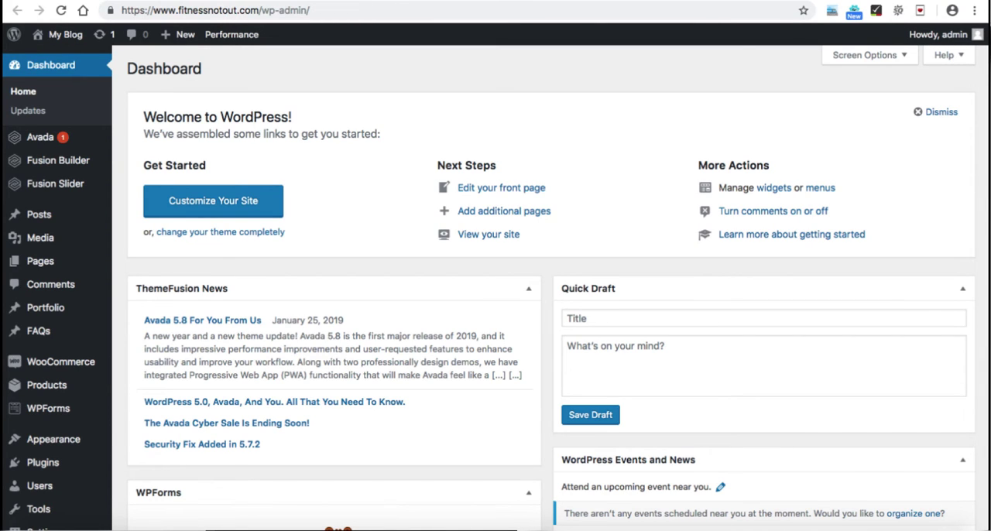
Step: Open the store's product categories in the WordPress admin and copy the slug of the Clothes category
{"action": "scroll", "coordinate": [496, 280], "scroll_direction": "down", "scroll_amount": 1}
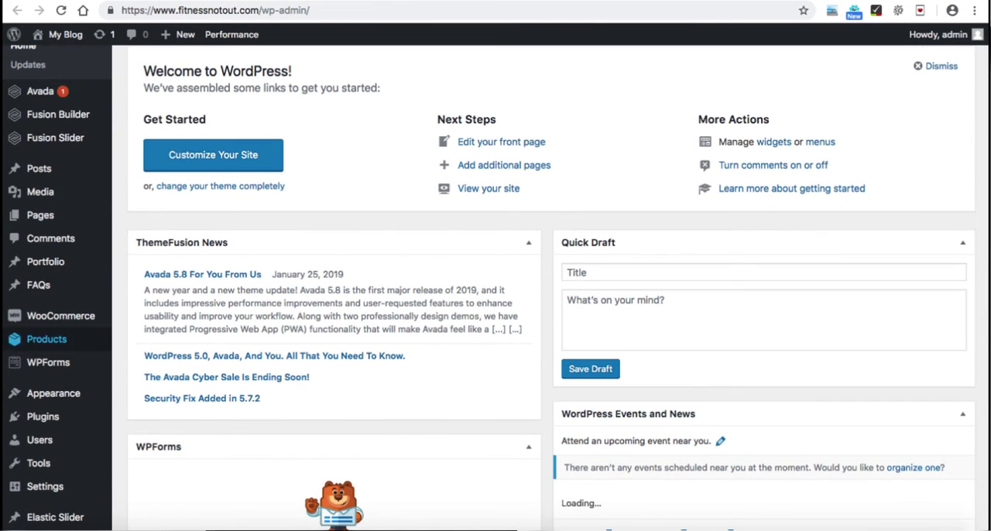
{"action": "mouse_move", "coordinate": [47, 339]}
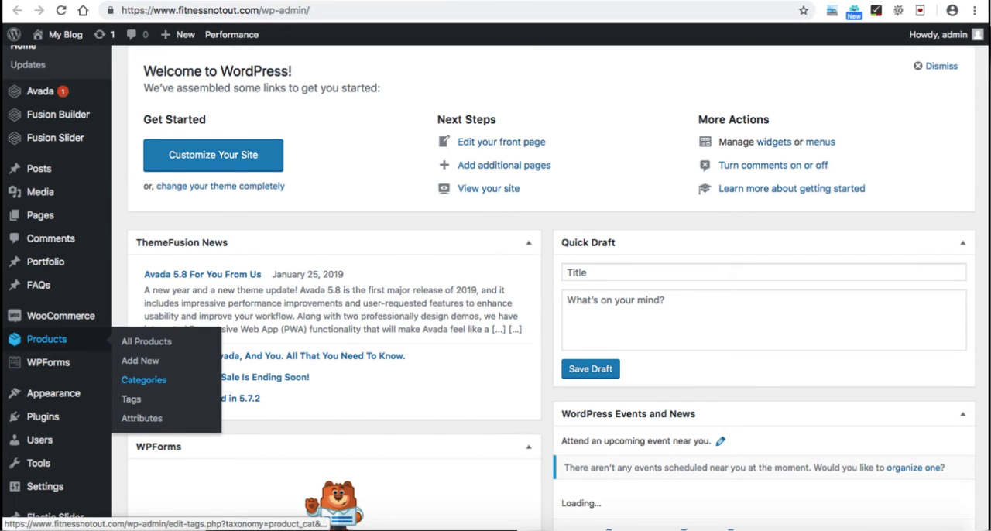
{"action": "left_click", "coordinate": [143, 379]}
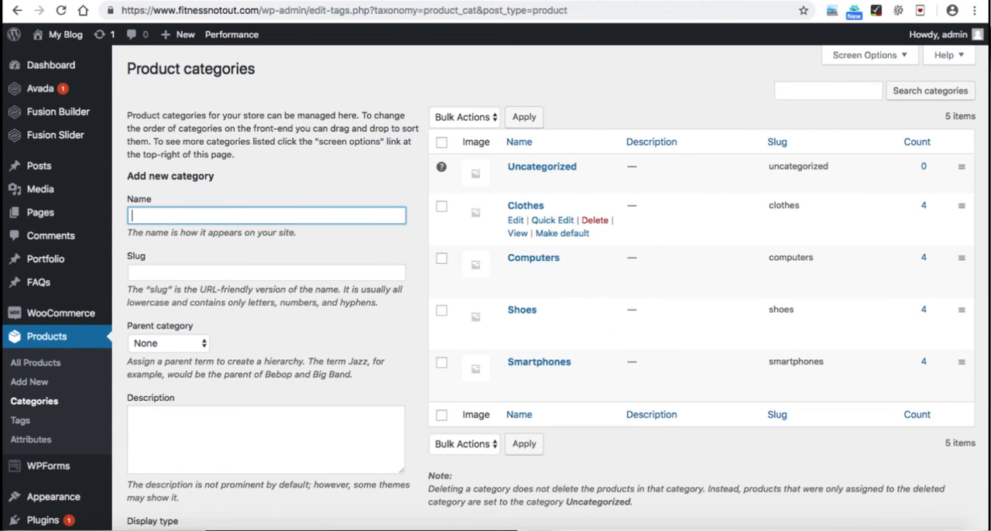
{"action": "double_click", "coordinate": [783, 205]}
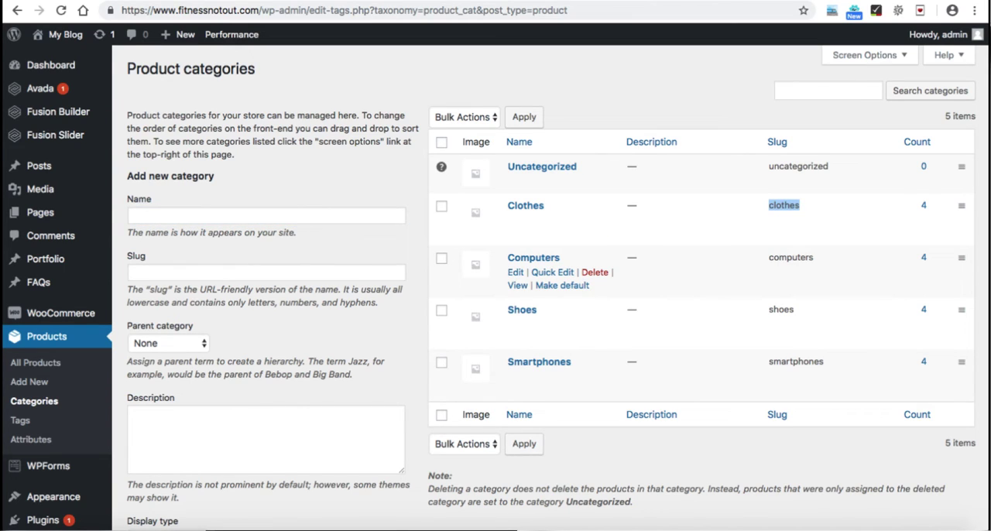
{"action": "double_click", "coordinate": [791, 257]}
{"action": "double_click", "coordinate": [781, 309]}
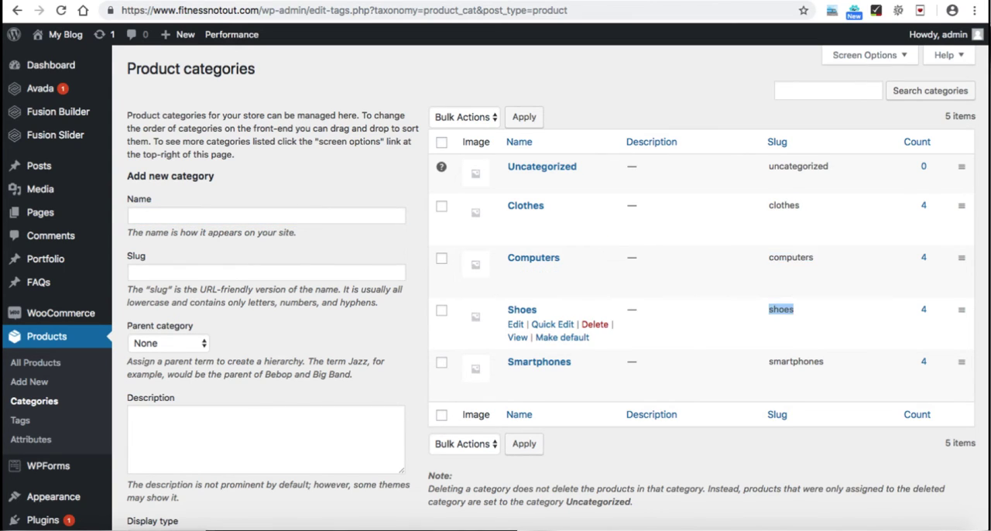
{"action": "double_click", "coordinate": [796, 361]}
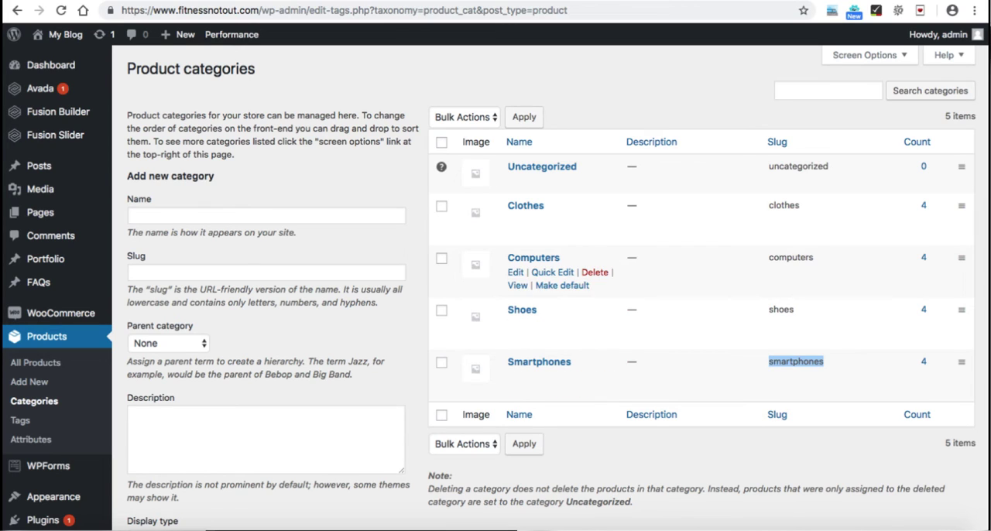
{"action": "double_click", "coordinate": [784, 205]}
{"action": "key", "text": "super+c"}
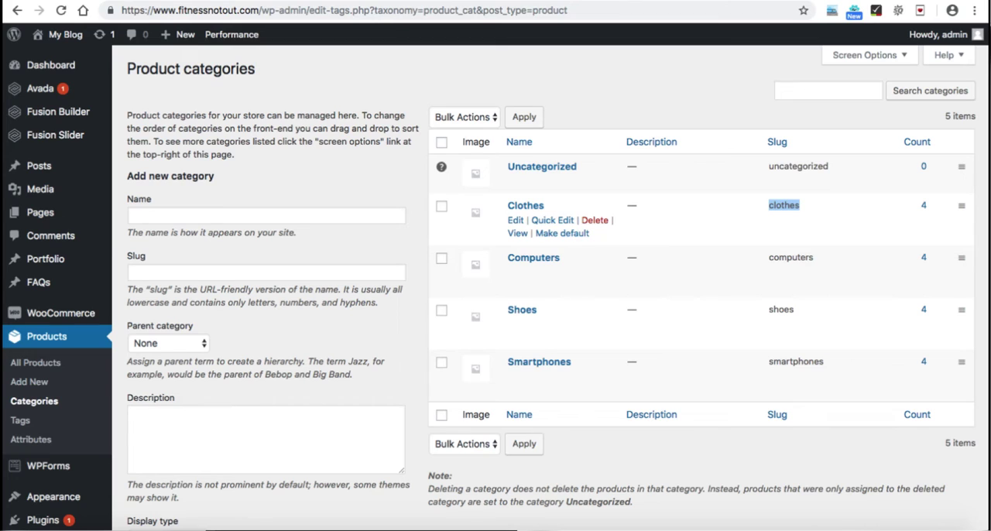
Step: Return to the Woo Shortcodes settings and enter "clothes" as the category in the shortcode content
{"action": "key", "text": "ctrl+Tab"}
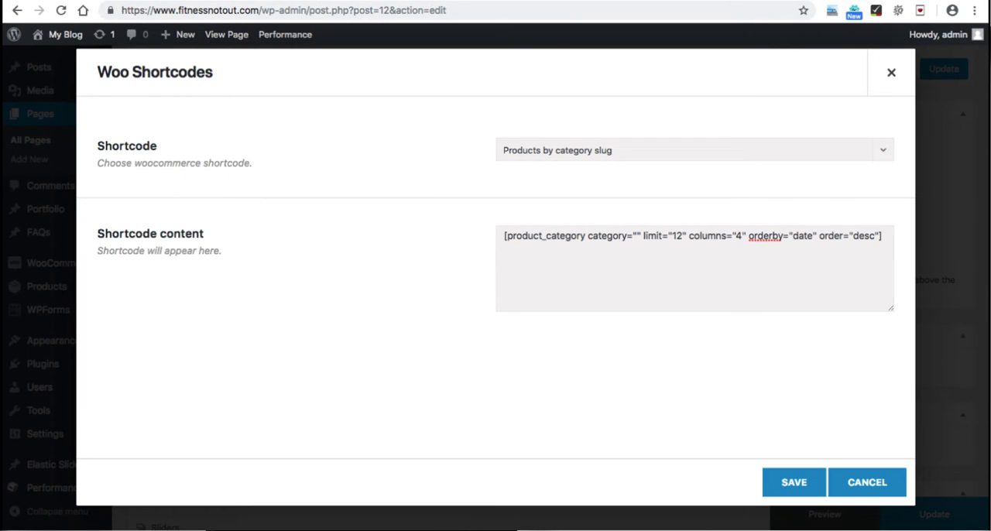
{"action": "right_click", "coordinate": [637, 235]}
{"action": "left_click", "coordinate": [636, 235]}
{"action": "key", "text": "super+v"}
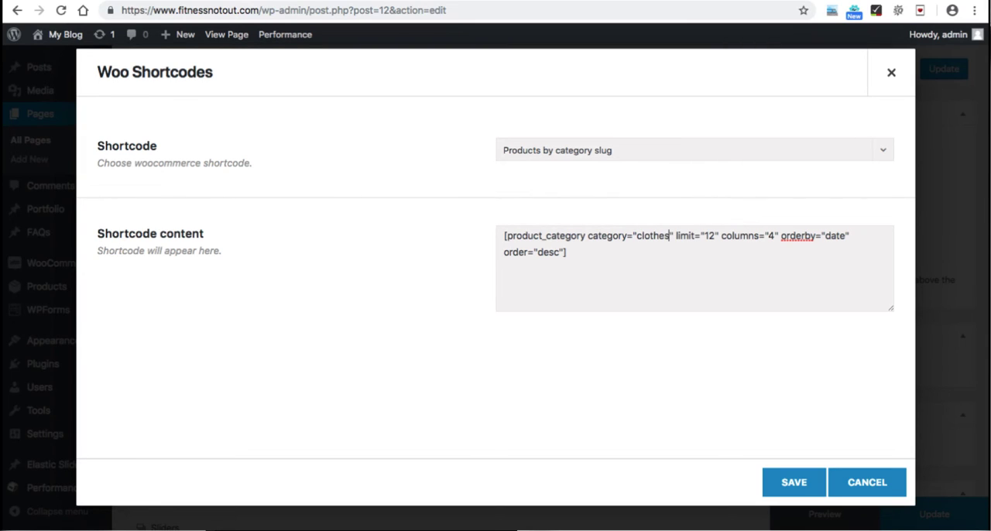
Step: Set the shortcode's limit and columns to 1, save the element and update the Home page
{"action": "left_click_drag", "start_coordinate": [715, 236], "coordinate": [703, 236]}
{"action": "type", "text": "1"}
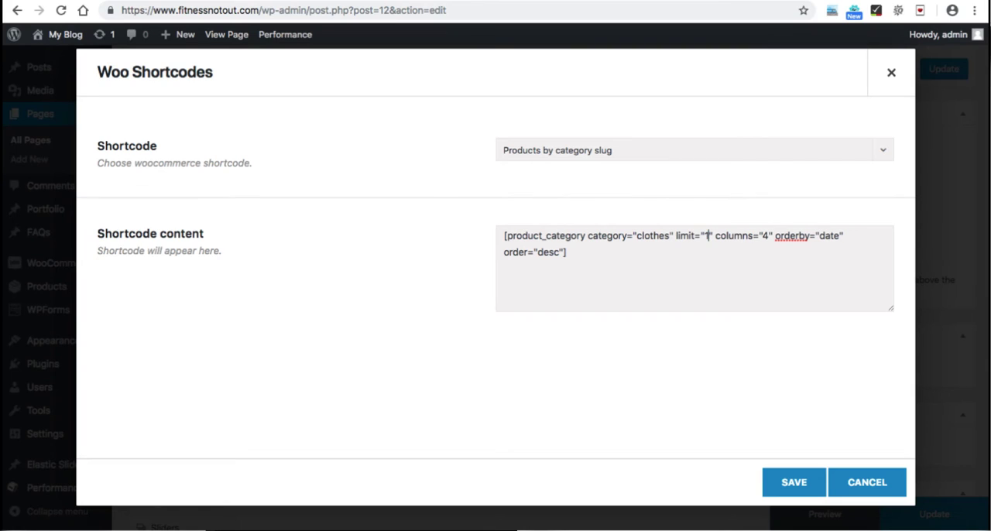
{"action": "left_click", "coordinate": [768, 236]}
{"action": "key", "text": "BackSpace"}
{"action": "type", "text": "1"}
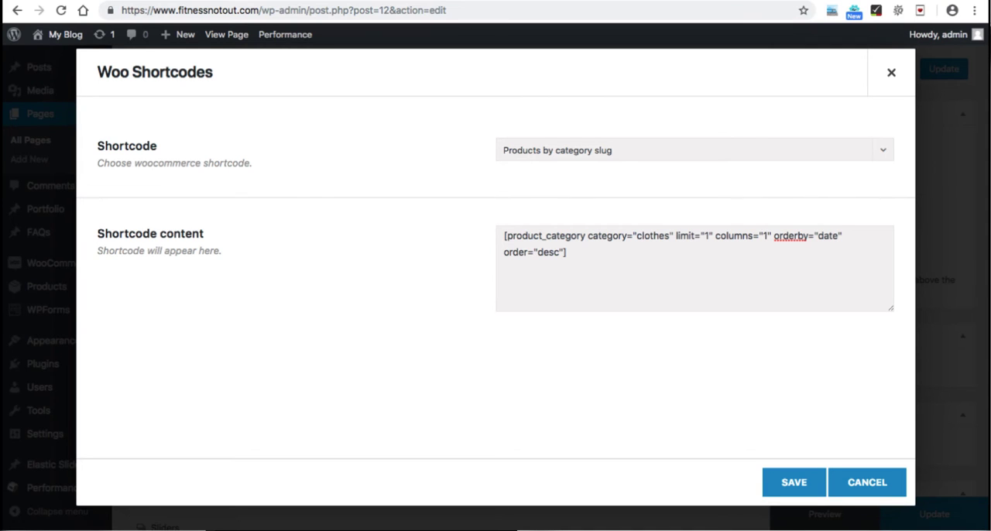
{"action": "left_click", "coordinate": [793, 482]}
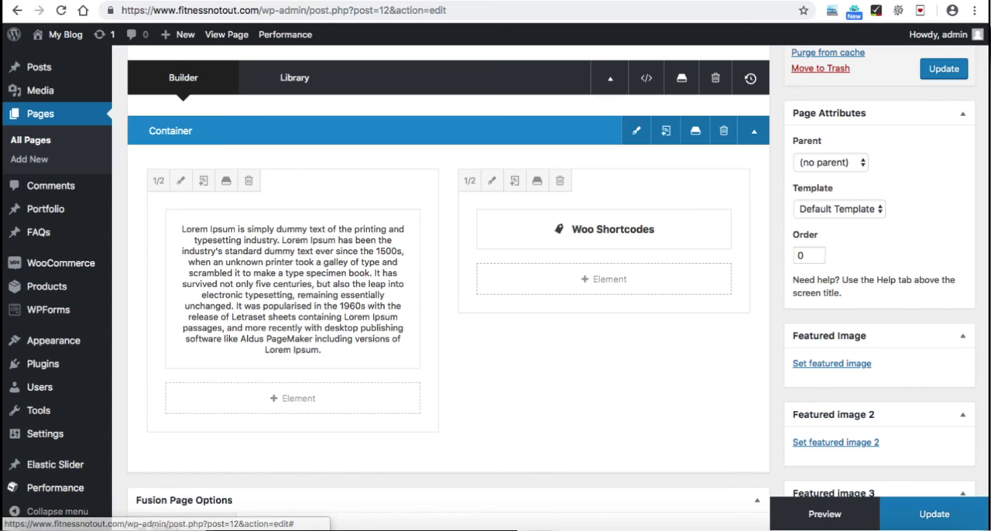
{"action": "left_click", "coordinate": [933, 515]}
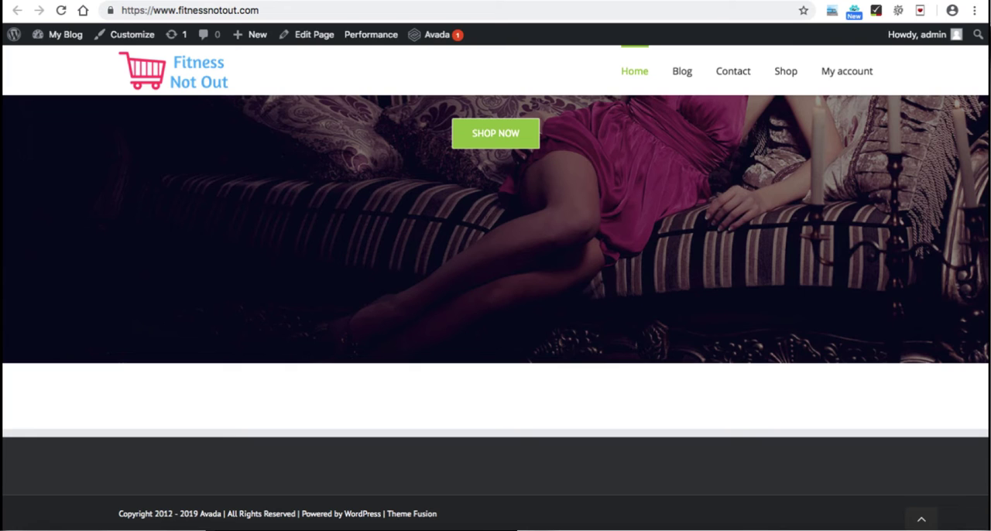
Step: Reload the live home page and examine the new text column and the clothes product column below the slider
{"action": "key", "text": "super+r"}
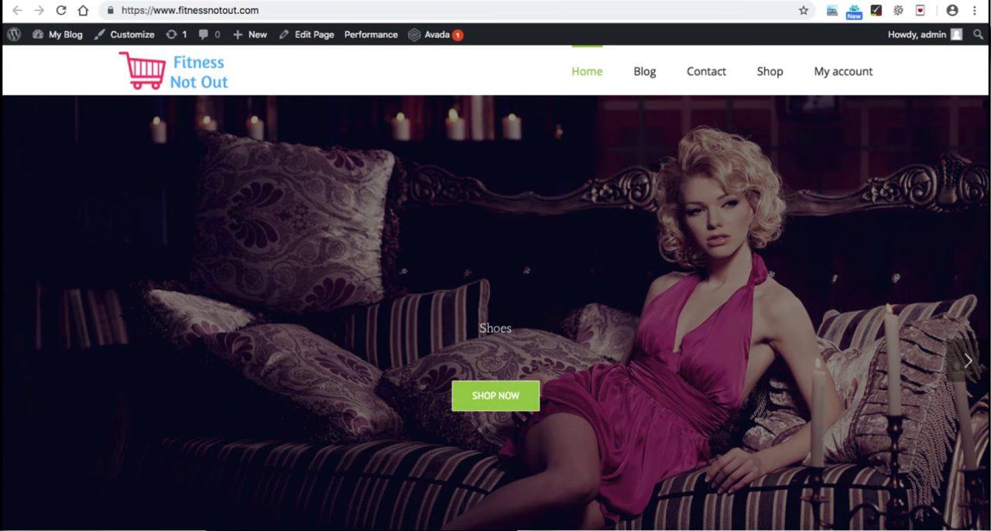
{"action": "scroll", "coordinate": [495, 310], "scroll_direction": "down", "scroll_amount": 5}
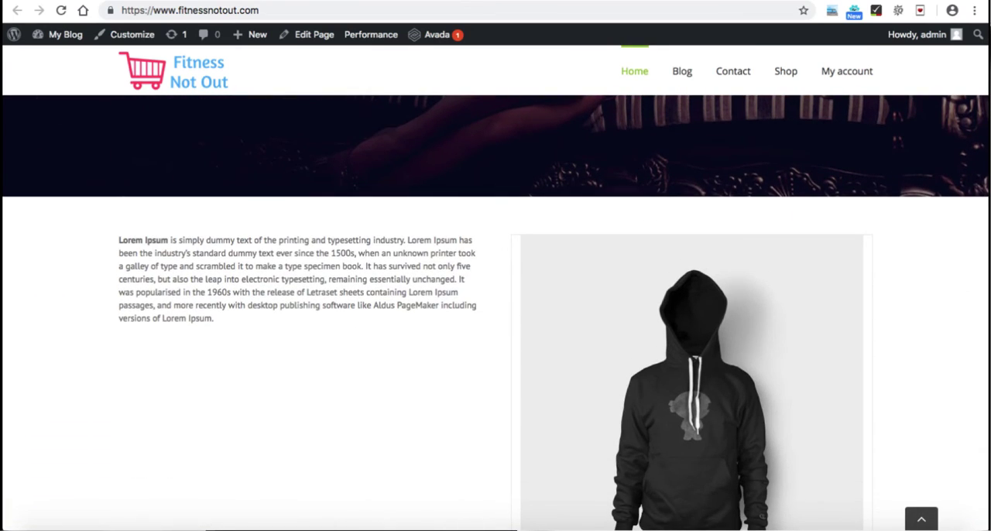
{"action": "scroll", "coordinate": [689, 310], "scroll_direction": "down", "scroll_amount": 4}
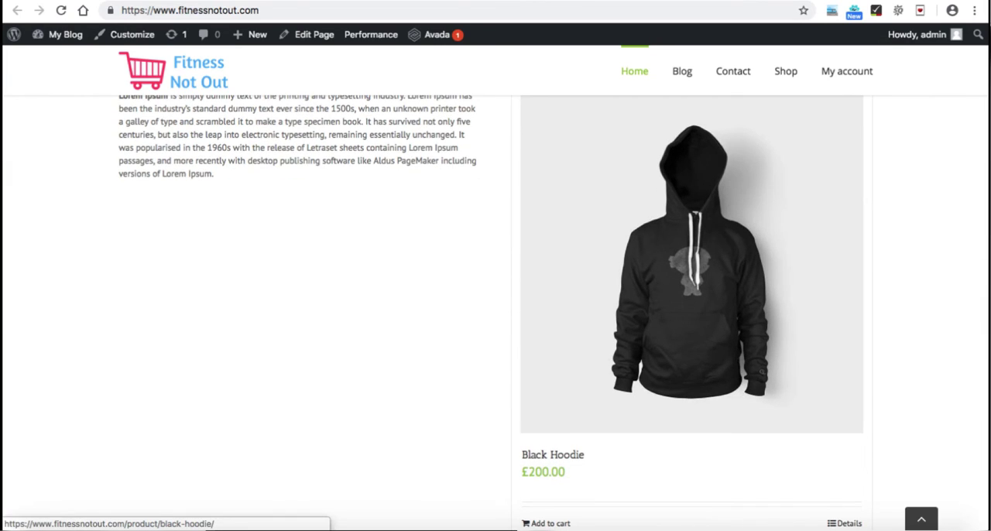
{"action": "scroll", "coordinate": [692, 263], "scroll_direction": "down", "scroll_amount": 1}
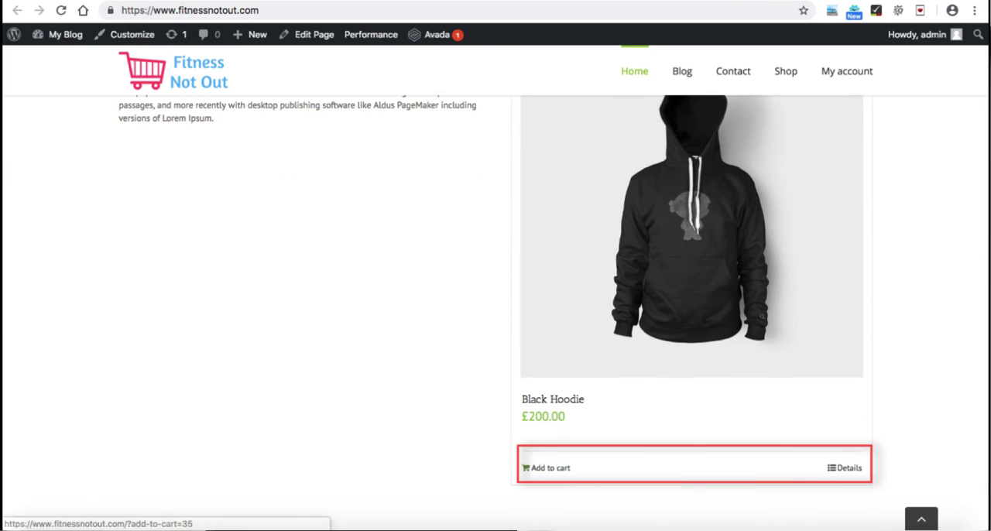
{"action": "scroll", "coordinate": [495, 310], "scroll_direction": "up", "scroll_amount": 3}
{"action": "scroll", "coordinate": [496, 310], "scroll_direction": "up", "scroll_amount": 1}
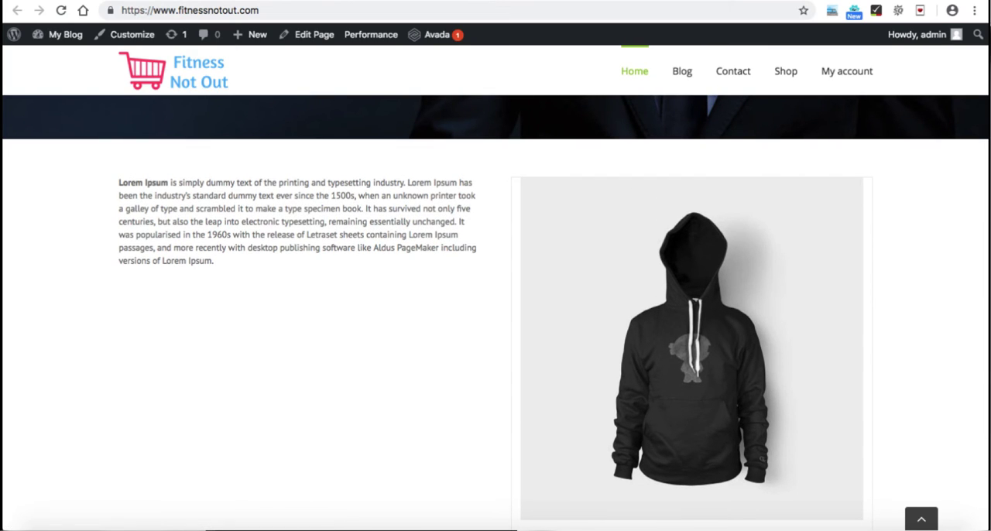
{"action": "left_click_drag", "start_coordinate": [216, 182], "coordinate": [292, 209]}
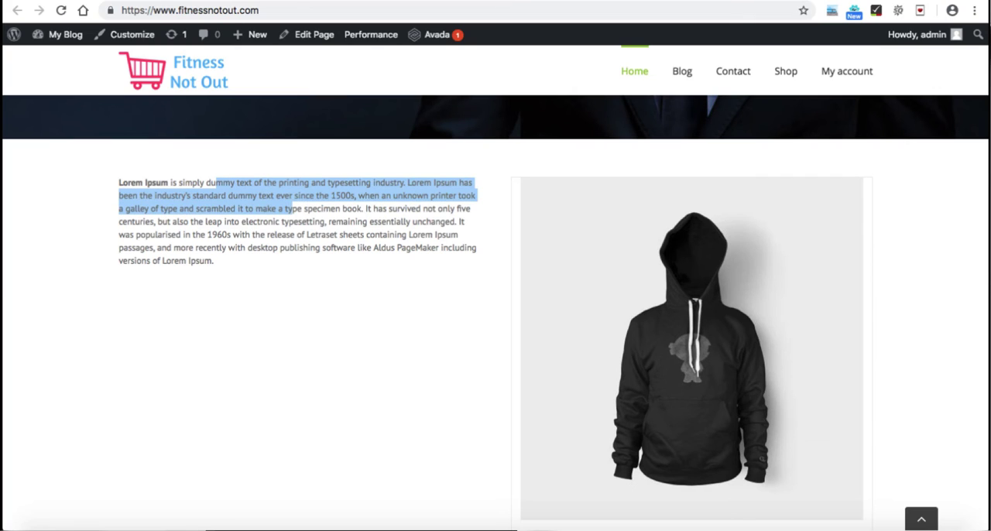
{"action": "left_click", "coordinate": [293, 210]}
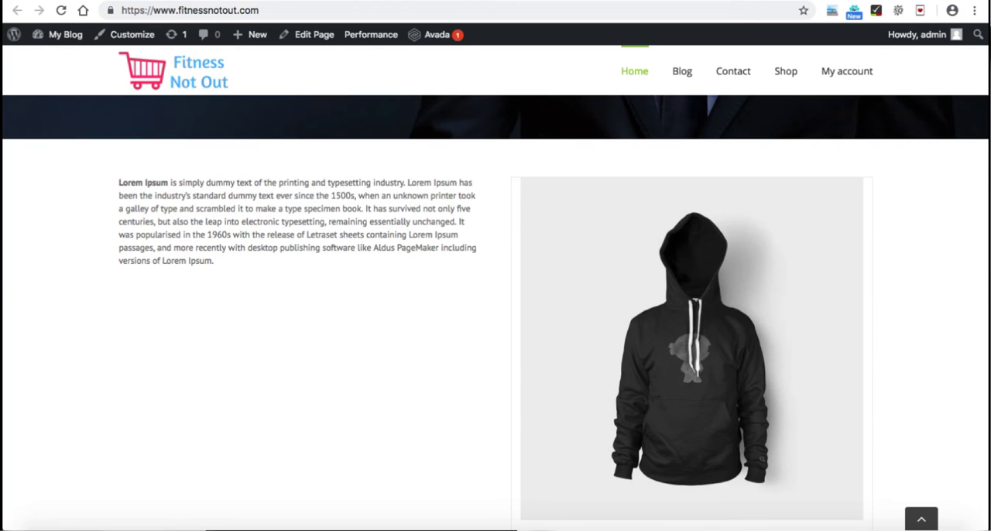
{"action": "scroll", "coordinate": [495, 310], "scroll_direction": "down", "scroll_amount": 5}
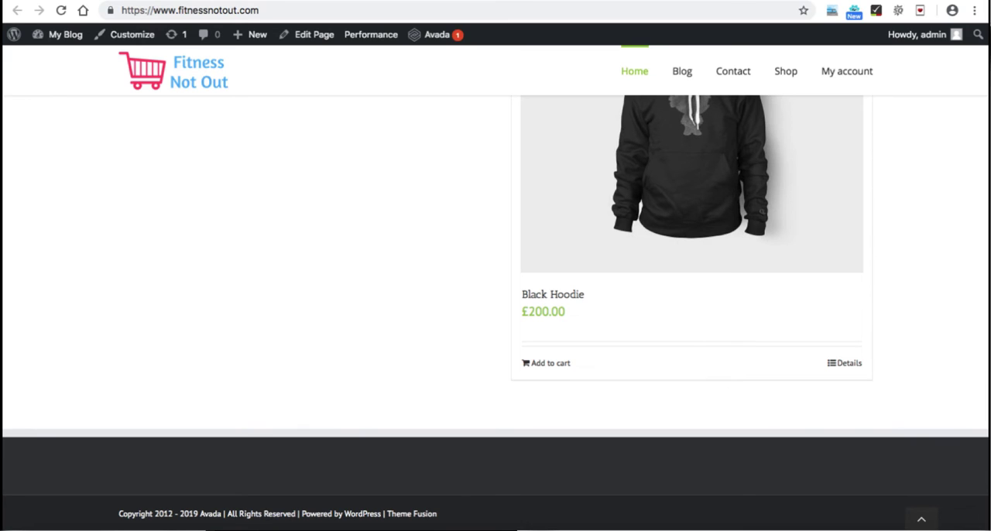
Step: Return to the Home page editor and insert a new container with a single 1/1 column below the two-column container
{"action": "key", "text": "ctrl+shift+Tab"}
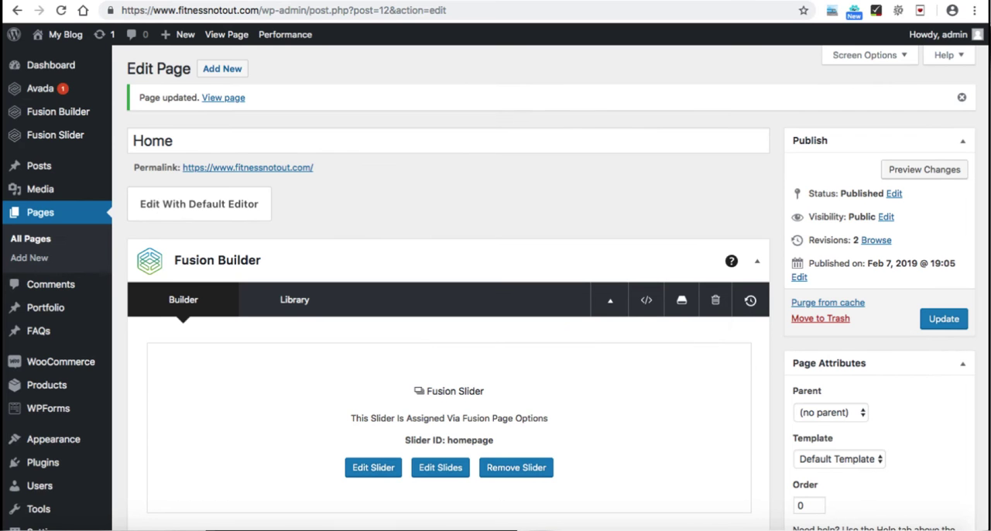
{"action": "scroll", "coordinate": [449, 294], "scroll_direction": "down", "scroll_amount": 3}
{"action": "scroll", "coordinate": [449, 294], "scroll_direction": "down", "scroll_amount": 2}
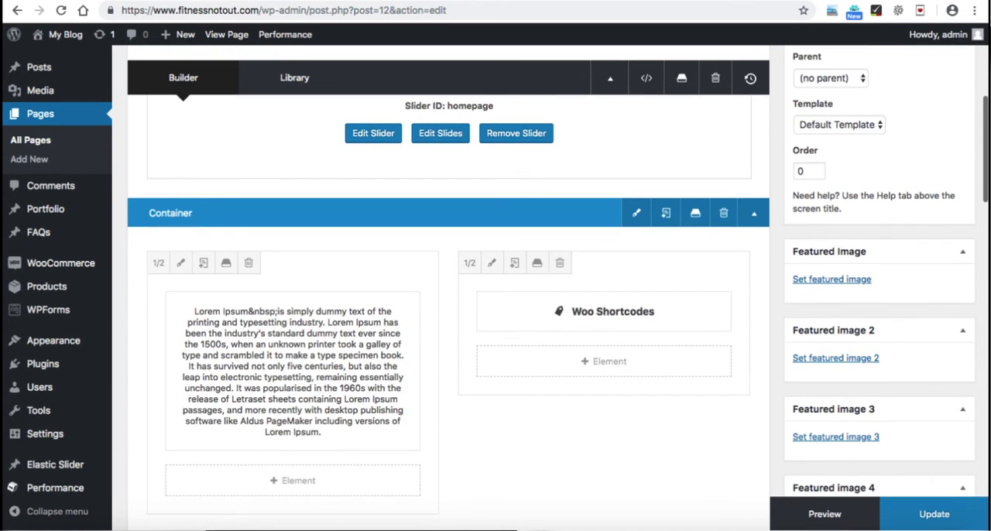
{"action": "scroll", "coordinate": [449, 294], "scroll_direction": "down", "scroll_amount": 1}
{"action": "scroll", "coordinate": [449, 294], "scroll_direction": "down", "scroll_amount": 3}
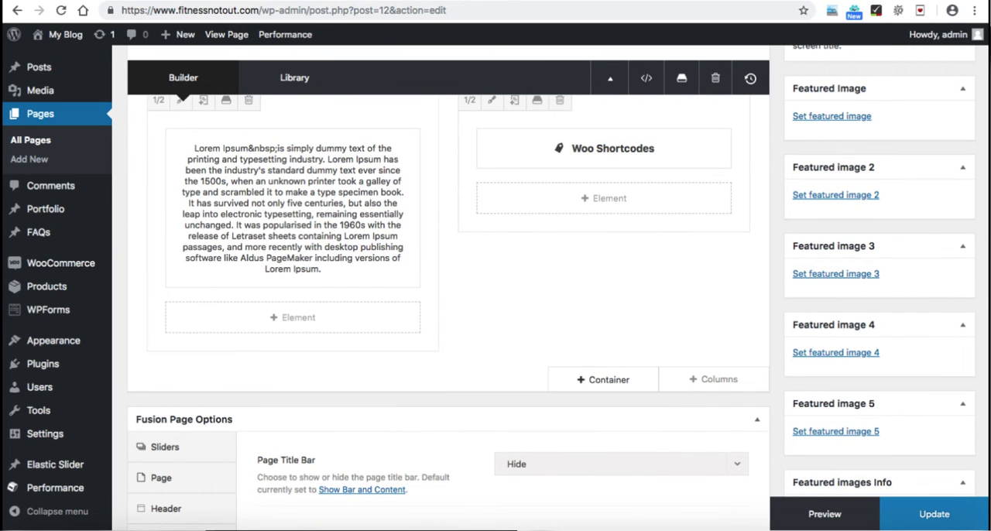
{"action": "left_click", "coordinate": [603, 380]}
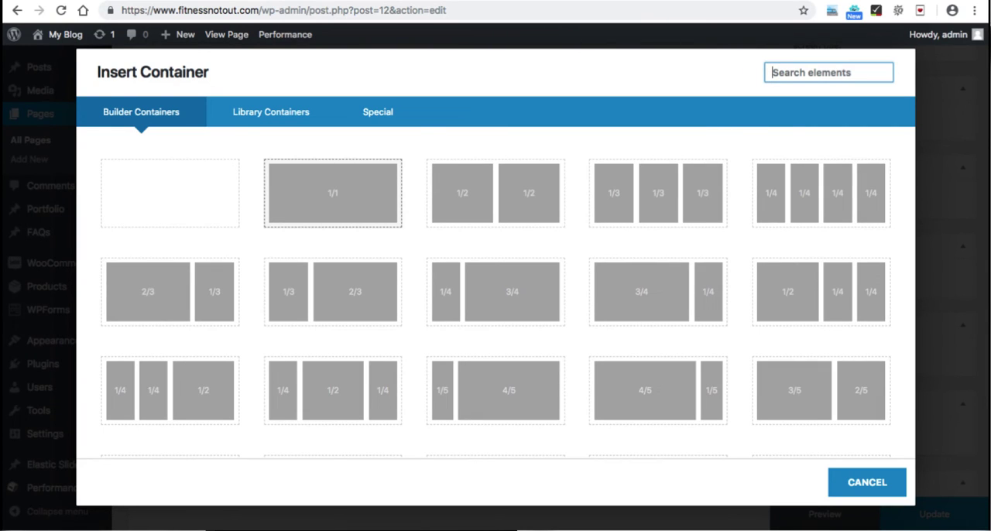
{"action": "left_click", "coordinate": [333, 192]}
Step: Add a Text Block element to the new full-width column and clear its placeholder content
{"action": "scroll", "coordinate": [464, 302], "scroll_direction": "down", "scroll_amount": 2}
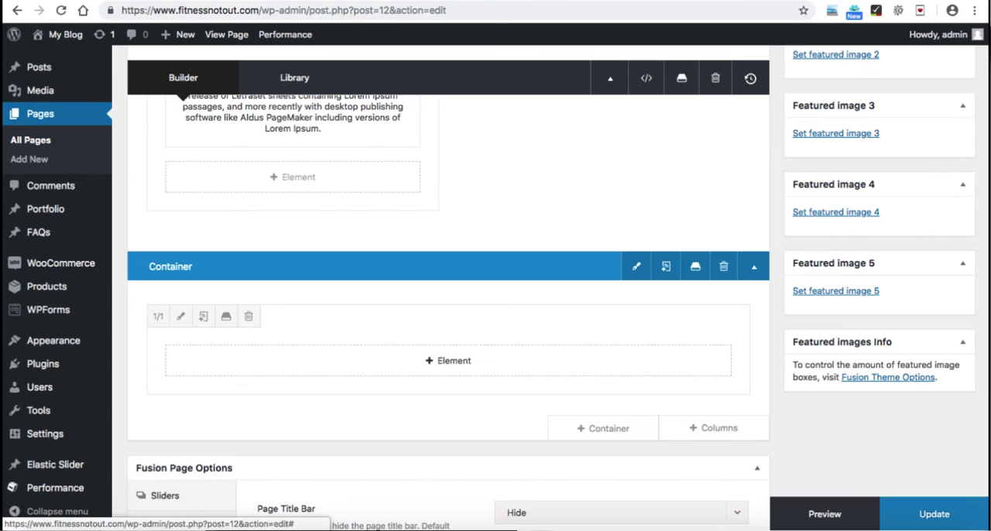
{"action": "left_click", "coordinate": [448, 360]}
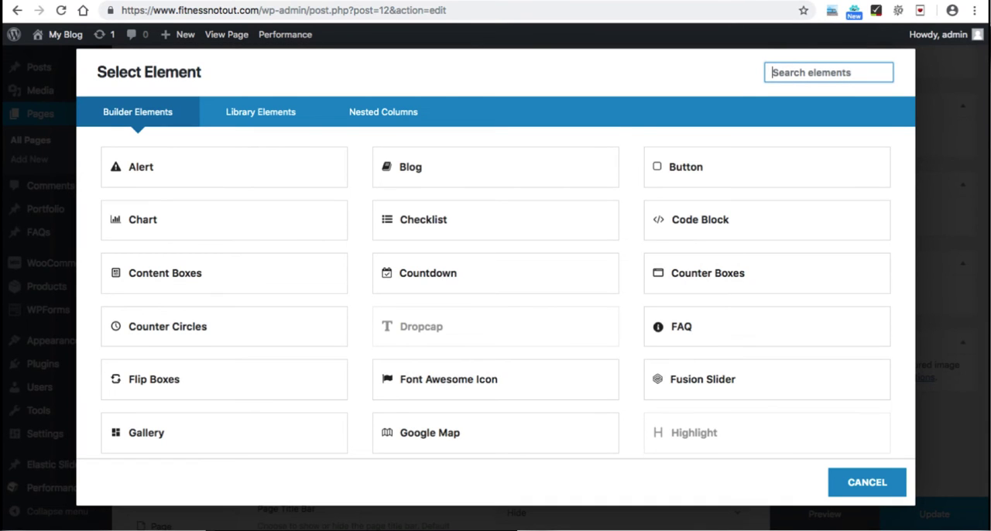
{"action": "scroll", "coordinate": [495, 310], "scroll_direction": "down", "scroll_amount": 5}
{"action": "scroll", "coordinate": [496, 309], "scroll_direction": "down", "scroll_amount": 5}
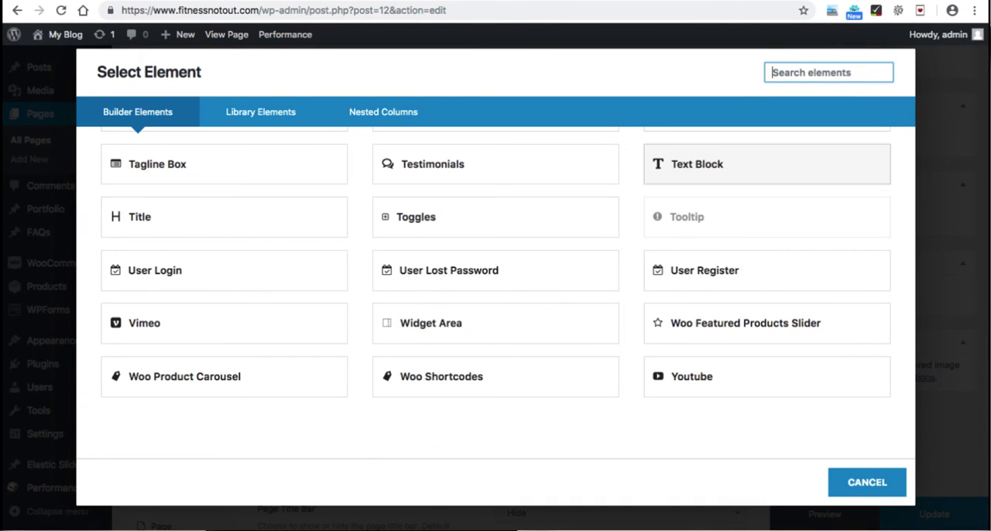
{"action": "left_click", "coordinate": [696, 164]}
{"action": "scroll", "coordinate": [496, 309], "scroll_direction": "down", "scroll_amount": 3}
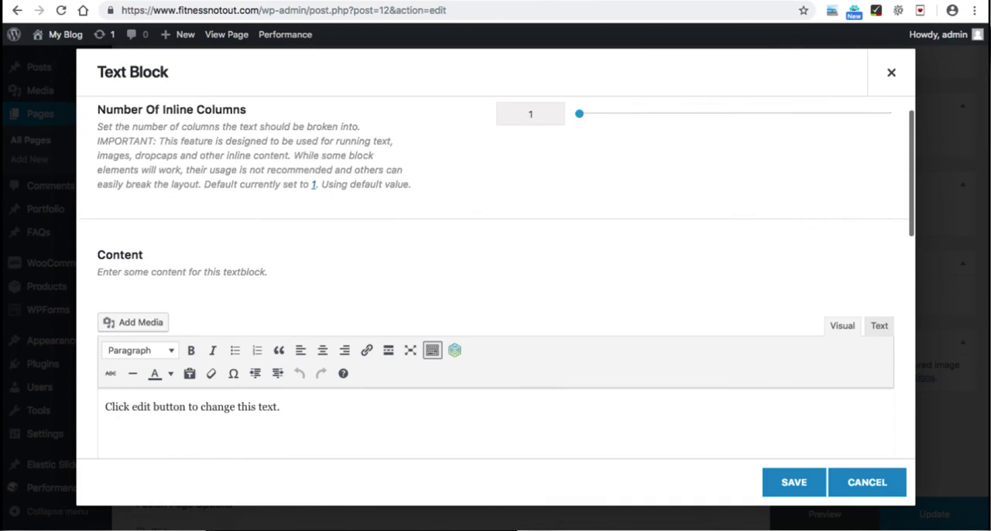
{"action": "key", "text": "ctrl+a"}
{"action": "key", "text": "BackSpace"}
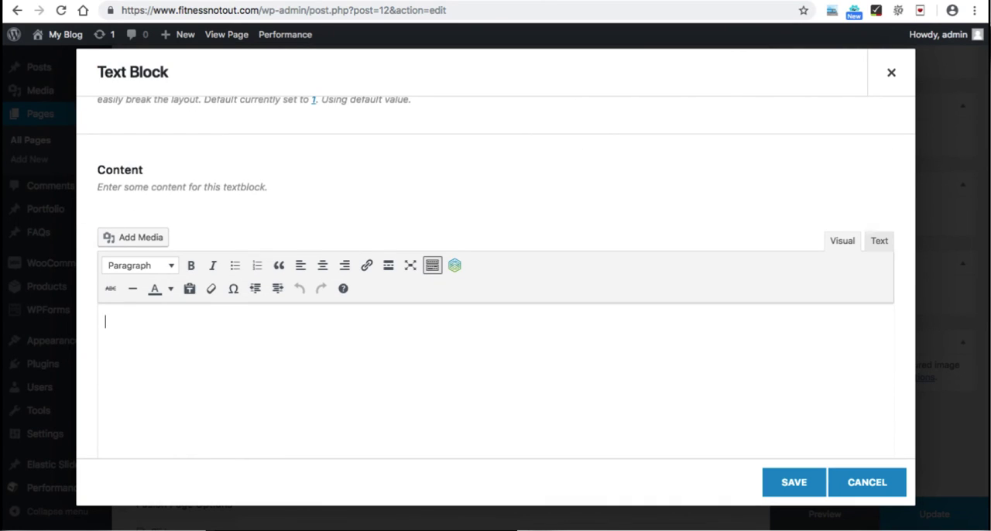
Step: Enter the shortcode [products] as the text block's content, save the element and update the Home page
{"action": "type", "text": "[]"}
{"action": "type", "text": "products"}
{"action": "left_click", "coordinate": [793, 482]}
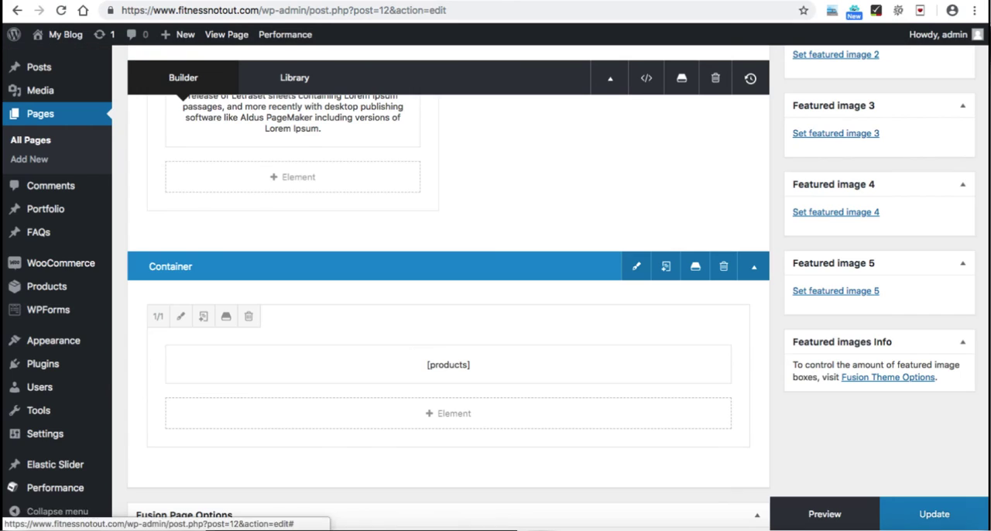
{"action": "left_click", "coordinate": [933, 514]}
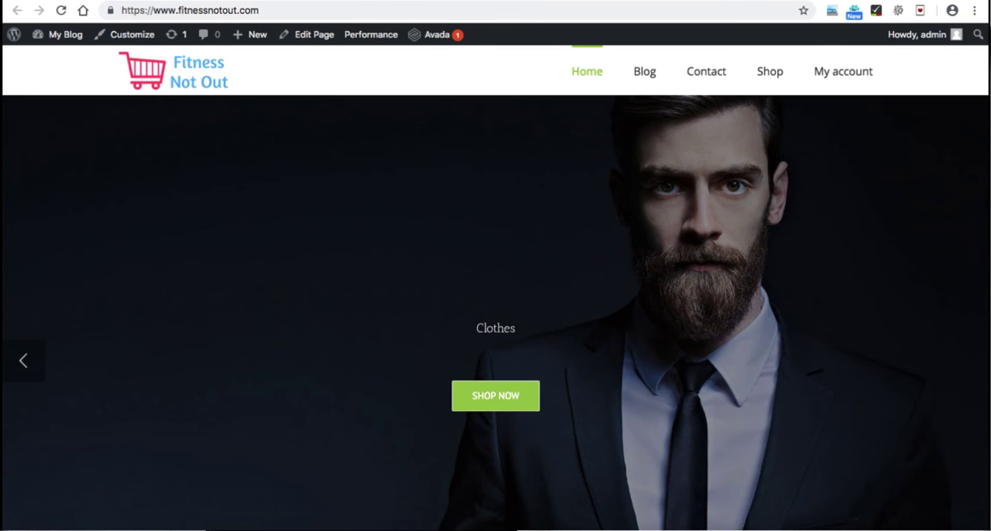
Step: Reload the live home page and examine the product grid below the two-column section
{"action": "left_click", "coordinate": [61, 11]}
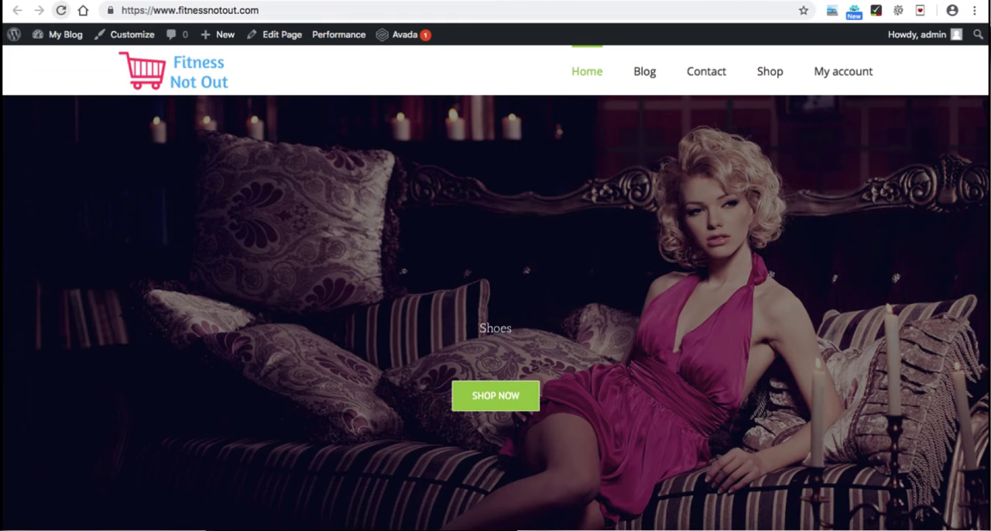
{"action": "scroll", "coordinate": [495, 310], "scroll_direction": "down", "scroll_amount": 5}
{"action": "scroll", "coordinate": [495, 309], "scroll_direction": "down", "scroll_amount": 8}
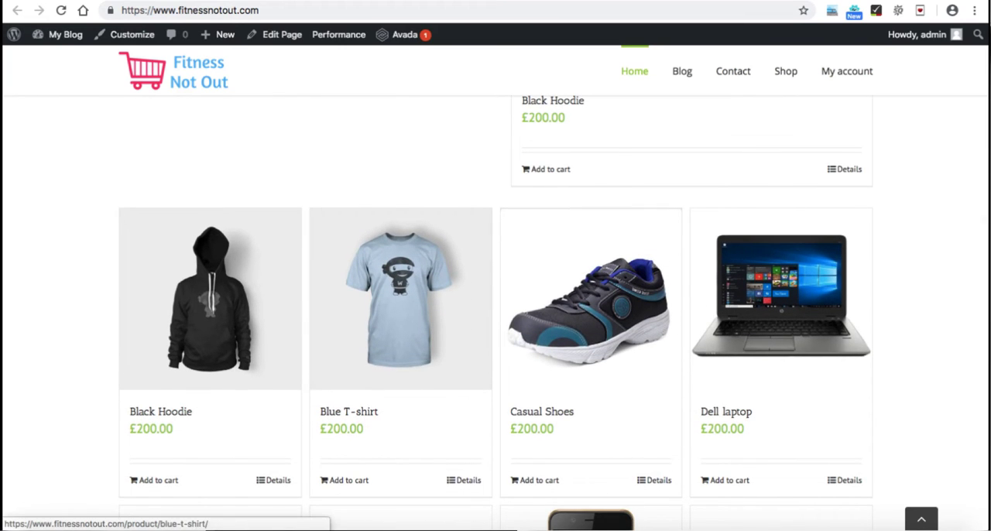
{"action": "scroll", "coordinate": [780, 295], "scroll_direction": "down", "scroll_amount": 2}
{"action": "scroll", "coordinate": [495, 309], "scroll_direction": "down", "scroll_amount": 9}
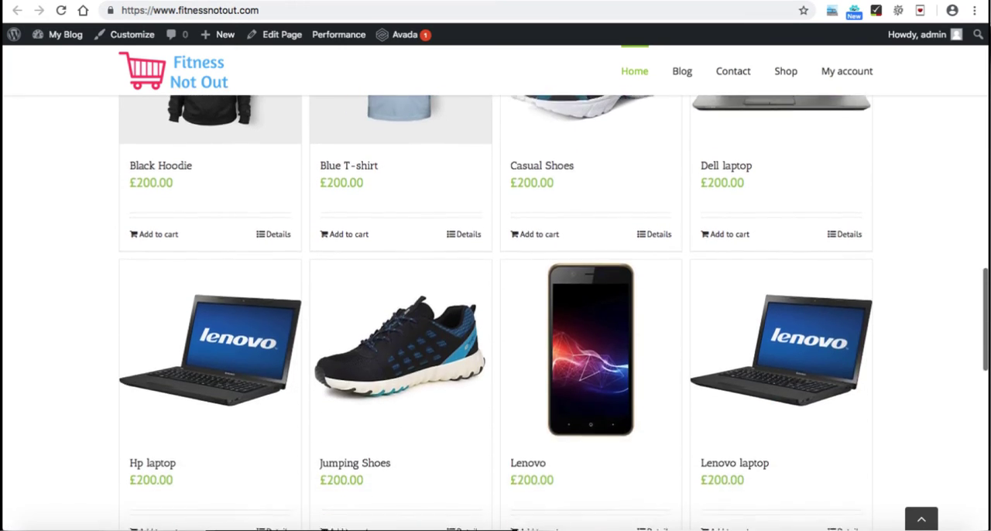
{"action": "scroll", "coordinate": [495, 309], "scroll_direction": "down", "scroll_amount": 6}
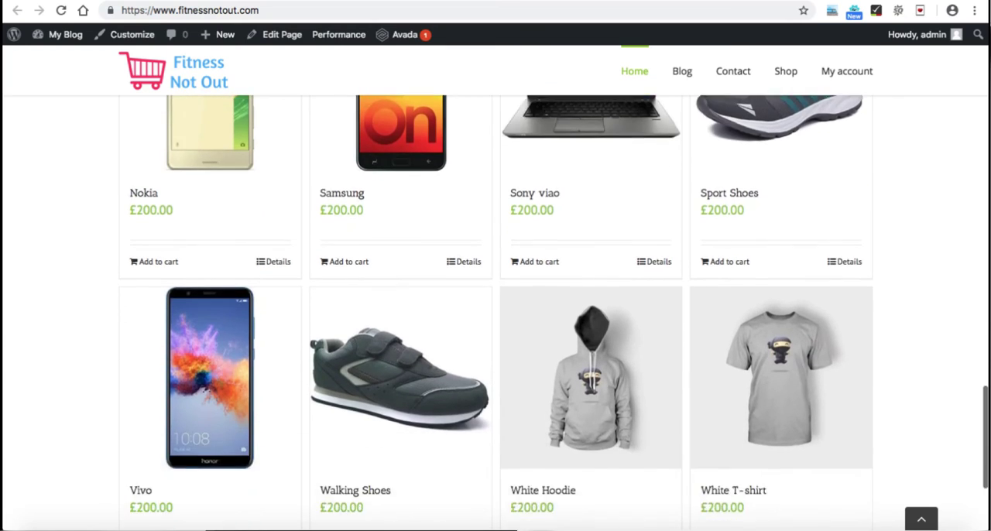
{"action": "scroll", "coordinate": [495, 310], "scroll_direction": "up", "scroll_amount": 12}
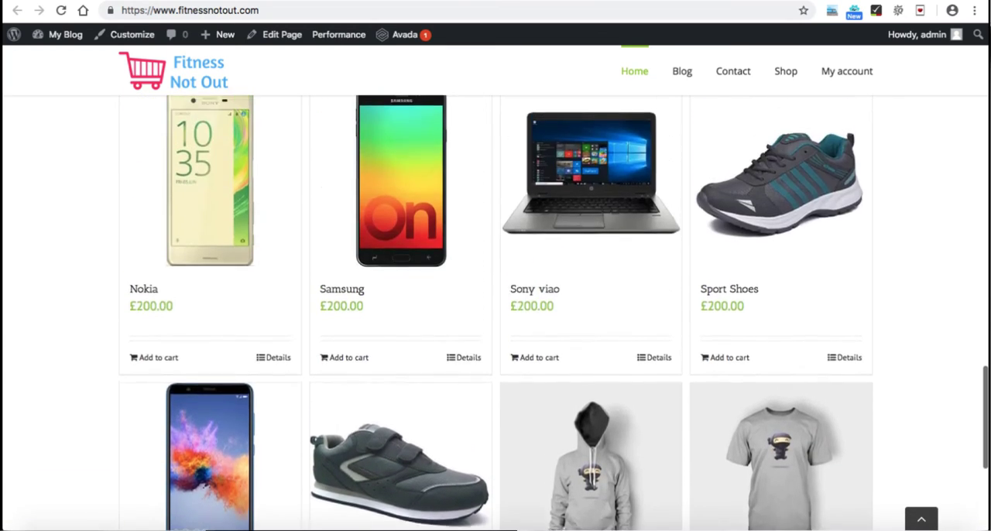
{"action": "scroll", "coordinate": [496, 309], "scroll_direction": "up", "scroll_amount": 1}
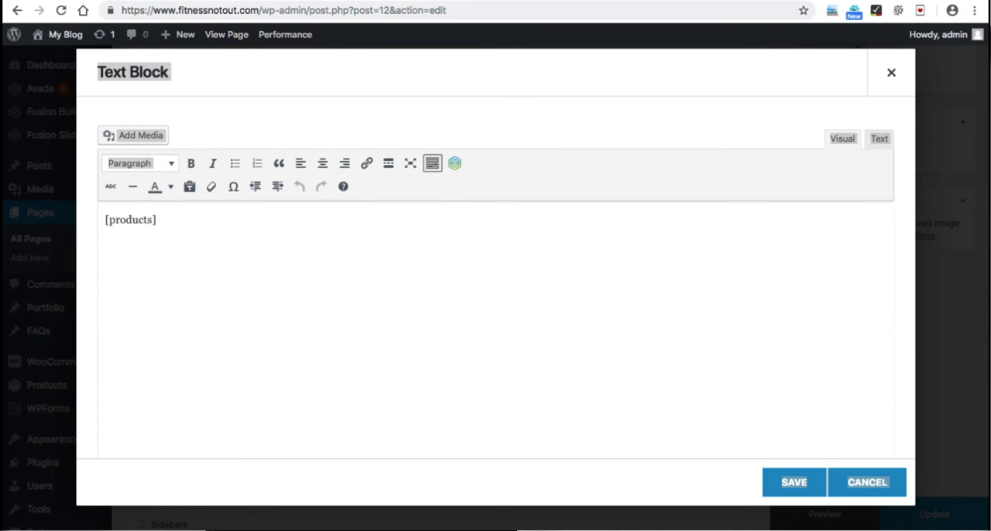
Step: Review the [products] shortcode in the text block's settings and close them without saving
{"action": "left_click_drag", "start_coordinate": [157, 220], "coordinate": [105, 220]}
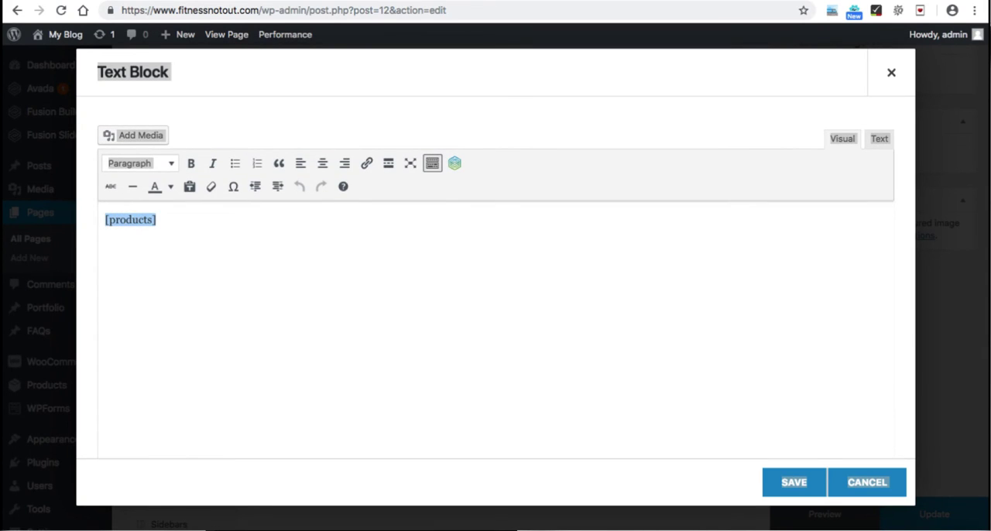
{"action": "left_click", "coordinate": [158, 220]}
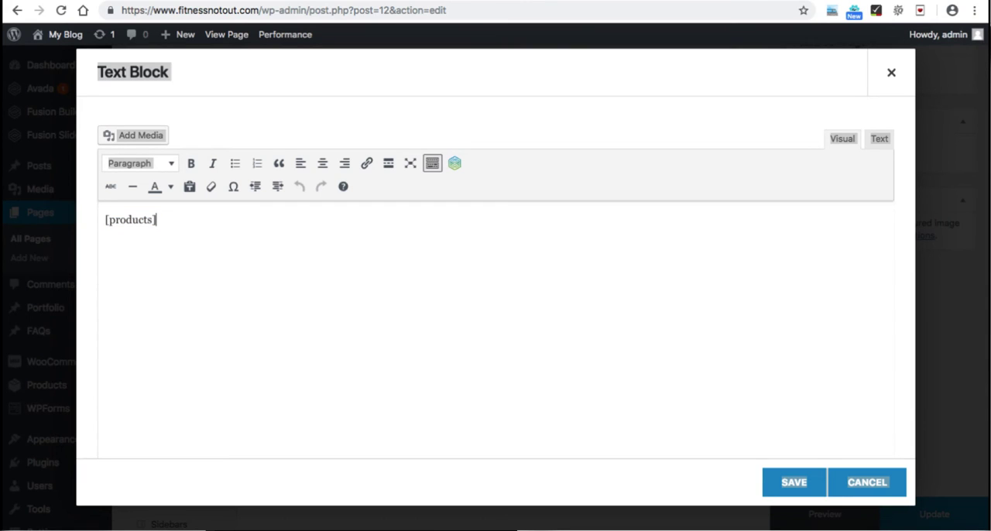
{"action": "left_click_drag", "start_coordinate": [111, 220], "coordinate": [105, 220]}
{"action": "left_click", "coordinate": [157, 220]}
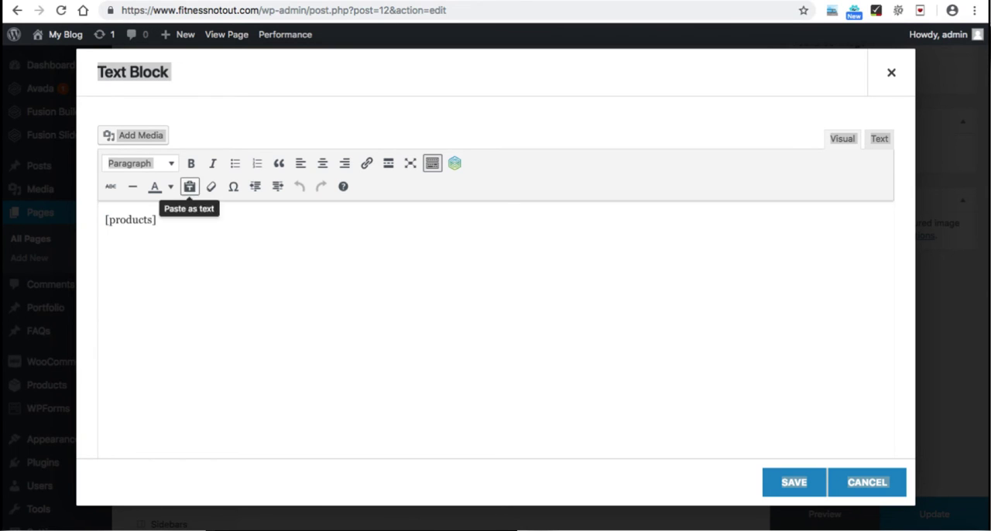
{"action": "left_click", "coordinate": [294, 120]}
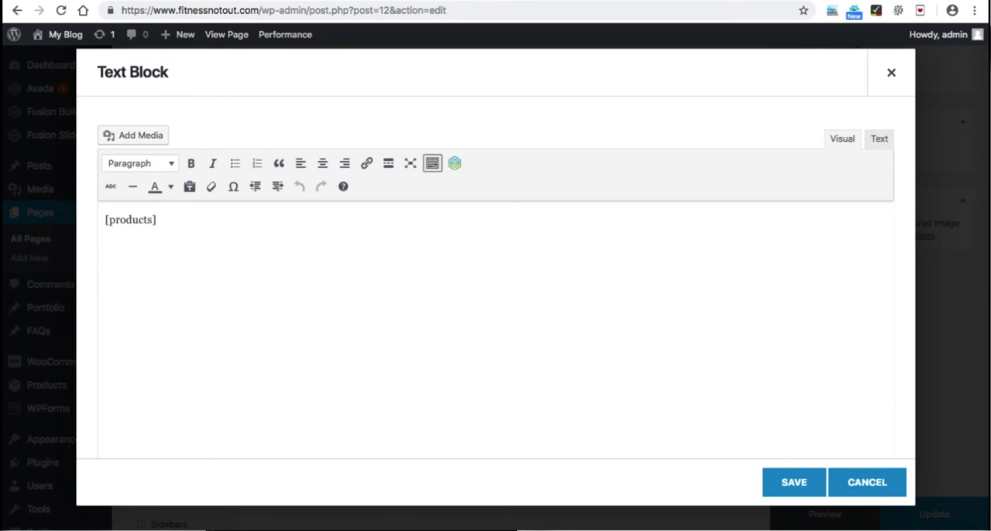
{"action": "left_click_drag", "start_coordinate": [157, 219], "coordinate": [105, 220]}
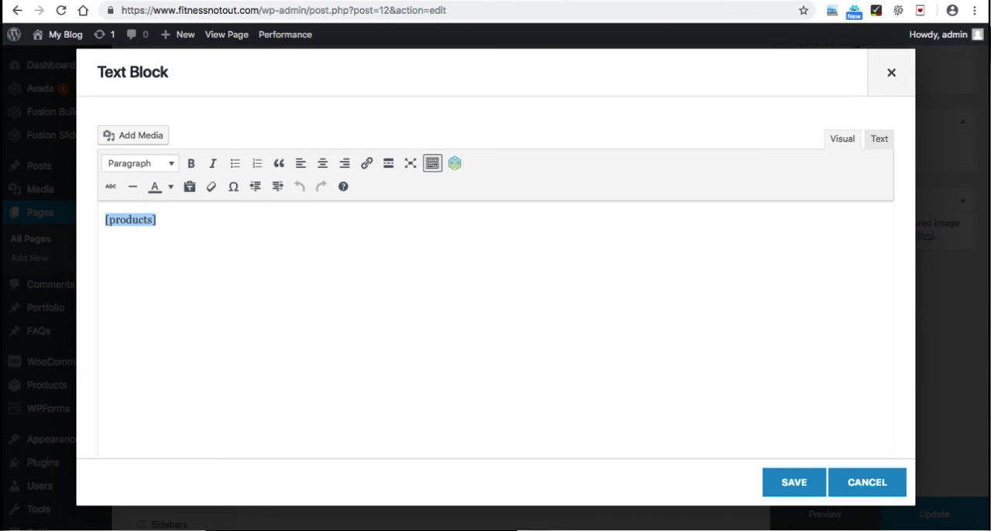
{"action": "left_click", "coordinate": [891, 72]}
Step: Review the products on the live home page against the Homepage & Shop Page section of the setup checklist
{"action": "scroll", "coordinate": [449, 310], "scroll_direction": "up", "scroll_amount": 5}
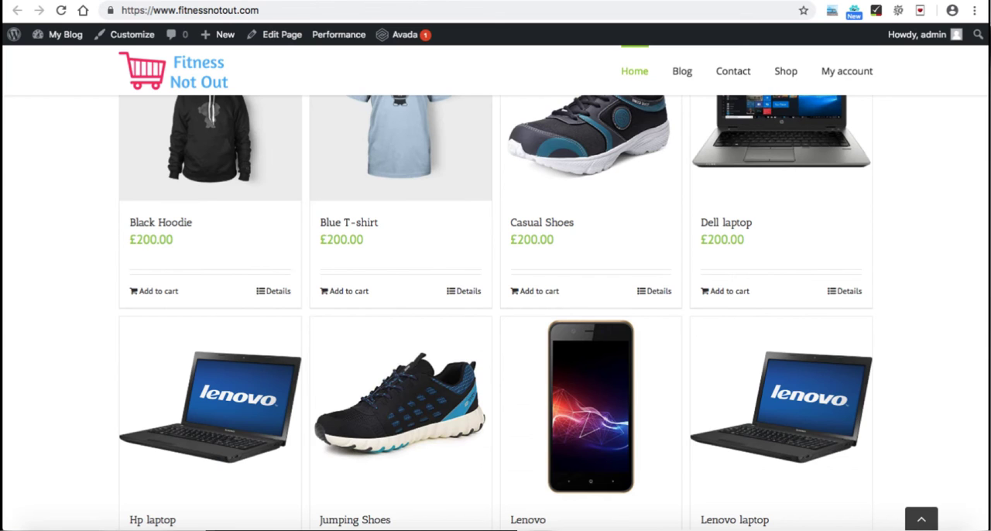
{"action": "scroll", "coordinate": [495, 309], "scroll_direction": "up", "scroll_amount": 10}
{"action": "scroll", "coordinate": [495, 310], "scroll_direction": "down", "scroll_amount": 3}
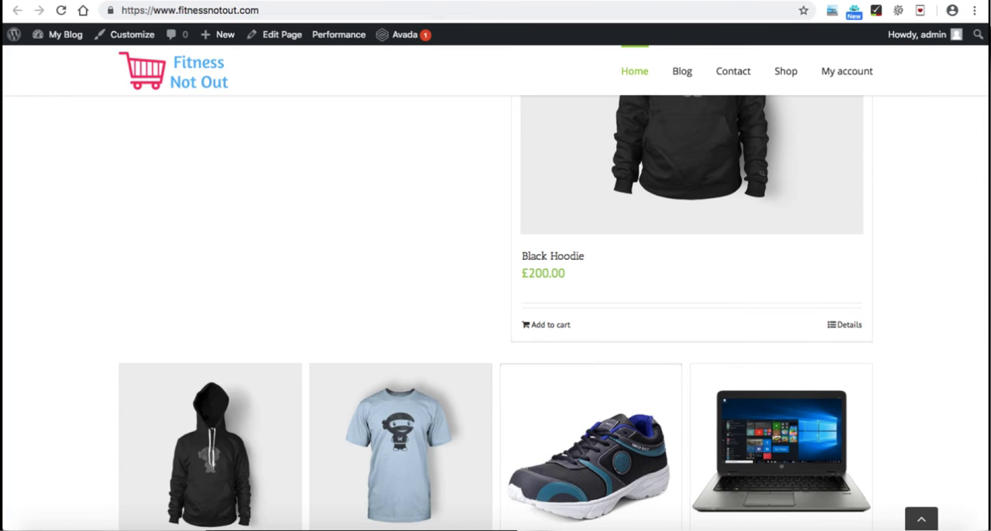
{"action": "left_click", "coordinate": [187, 1]}
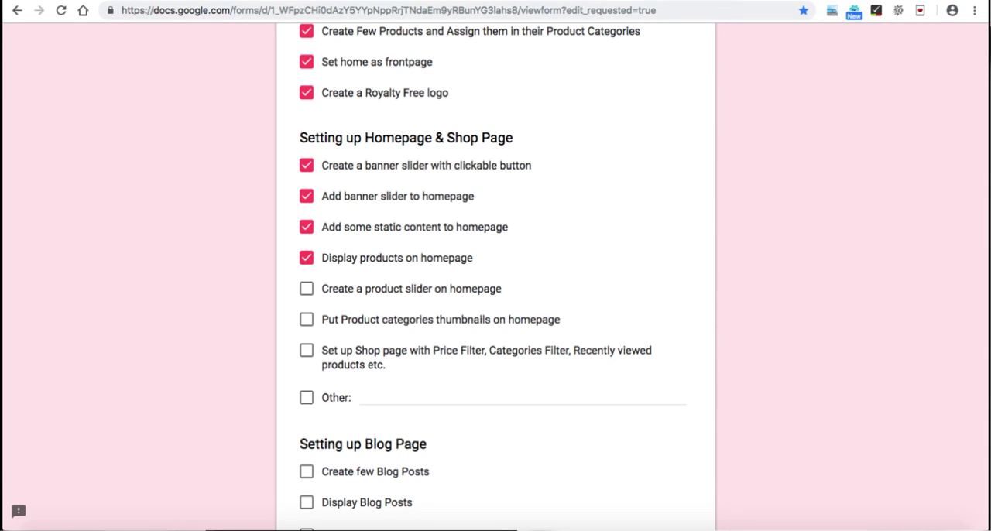
{"action": "scroll", "coordinate": [495, 278], "scroll_direction": "down", "scroll_amount": 2}
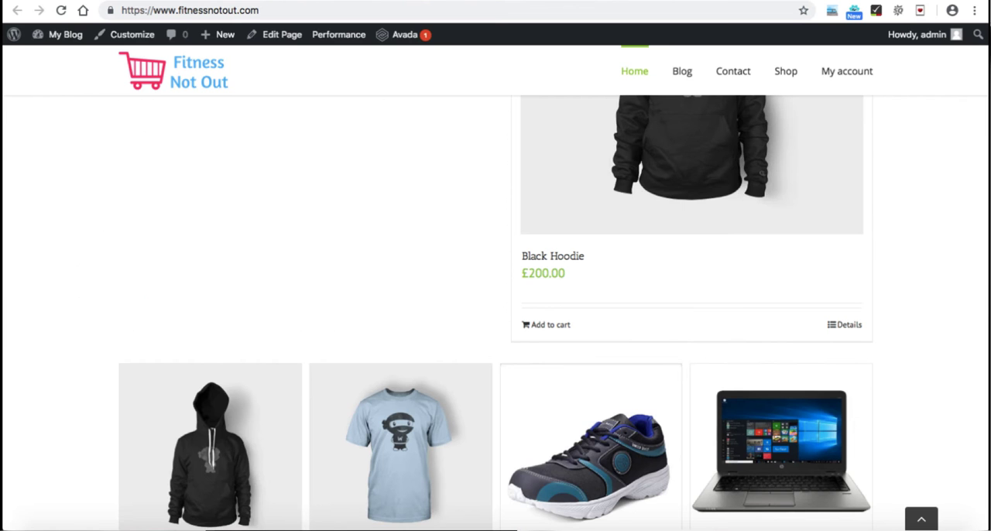
{"action": "scroll", "coordinate": [495, 310], "scroll_direction": "up", "scroll_amount": 10}
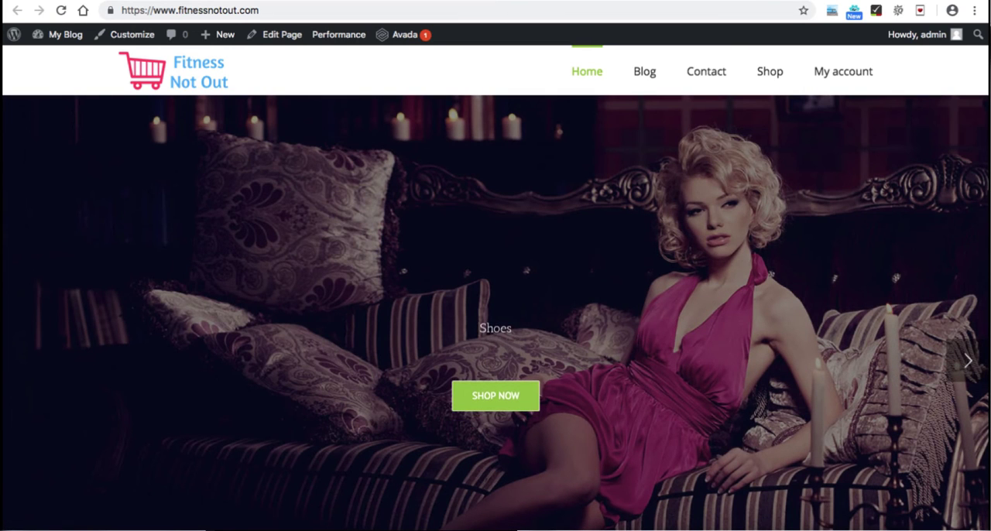
{"action": "scroll", "coordinate": [496, 310], "scroll_direction": "down", "scroll_amount": 15}
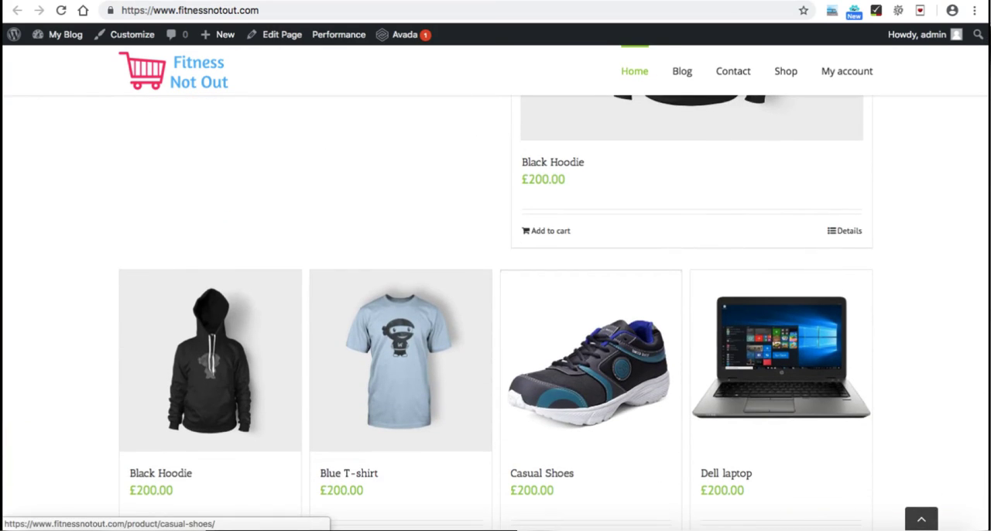
{"action": "scroll", "coordinate": [588, 349], "scroll_direction": "down", "scroll_amount": 3}
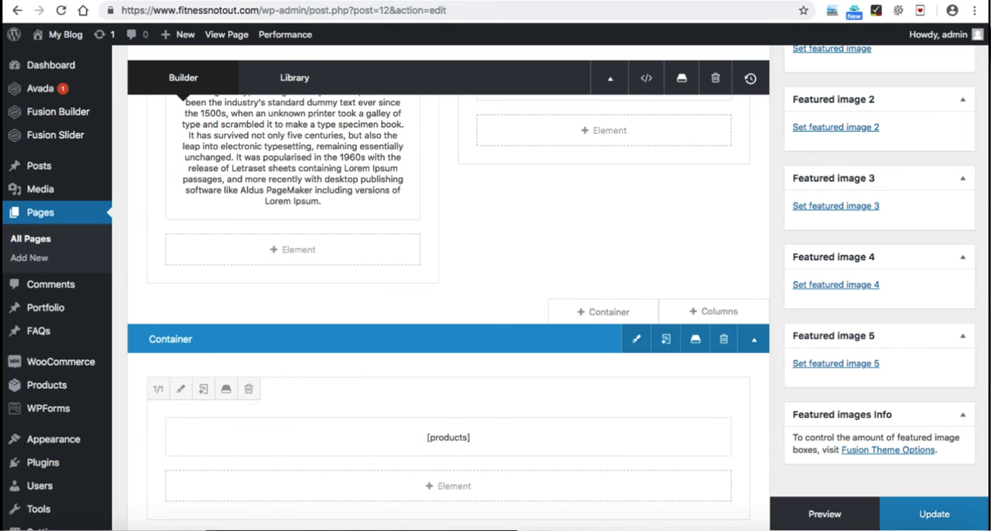
Step: Replace the [products] text block in the full-width column with a Woo Product Carousel element
{"action": "scroll", "coordinate": [448, 310], "scroll_direction": "down", "scroll_amount": 4}
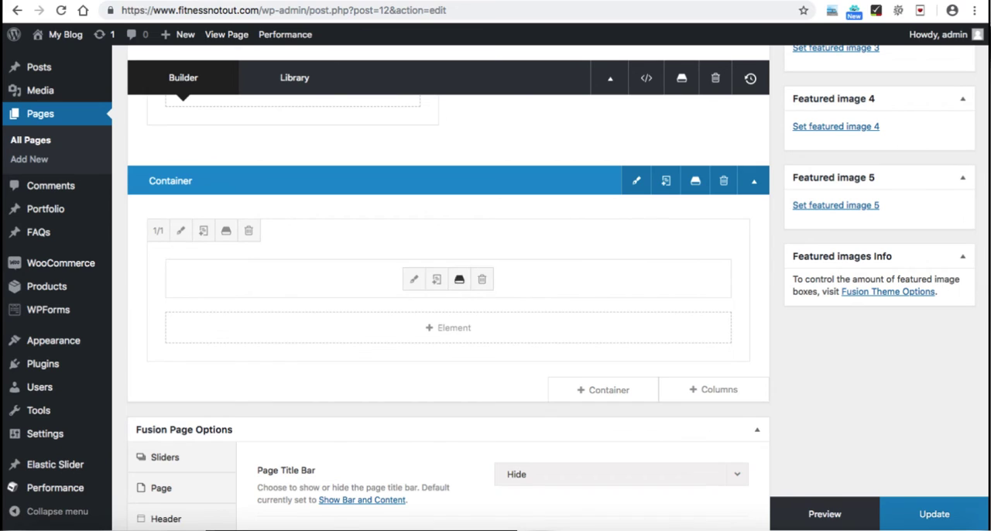
{"action": "left_click", "coordinate": [481, 278]}
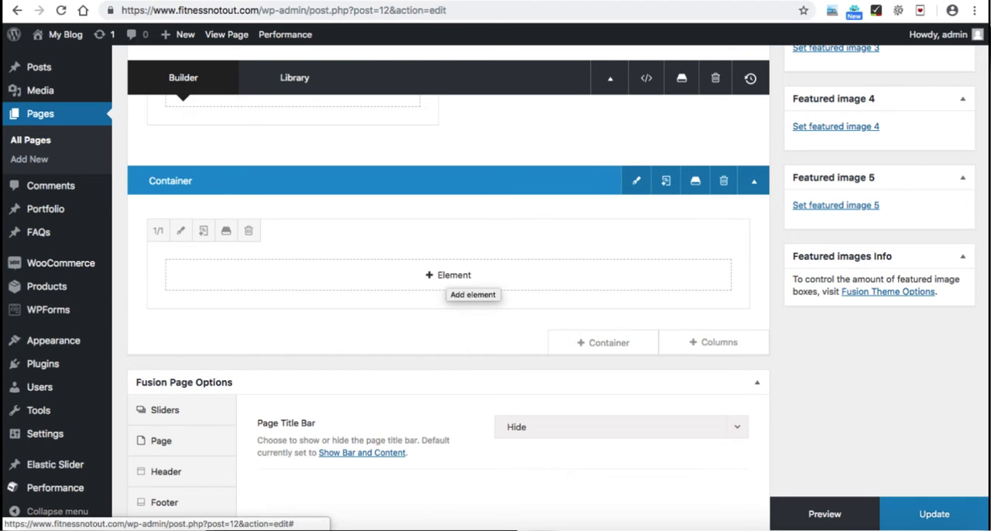
{"action": "left_click", "coordinate": [449, 275]}
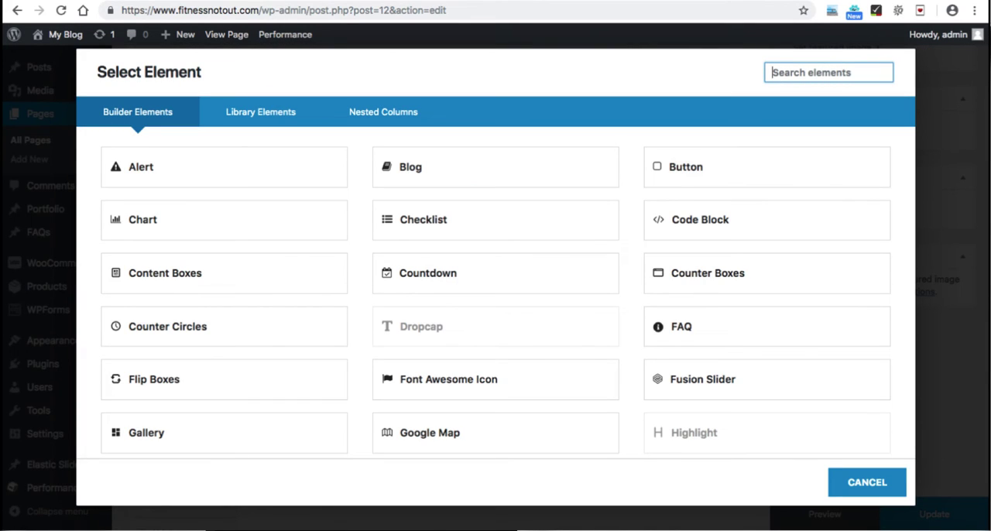
{"action": "type", "text": "woo"}
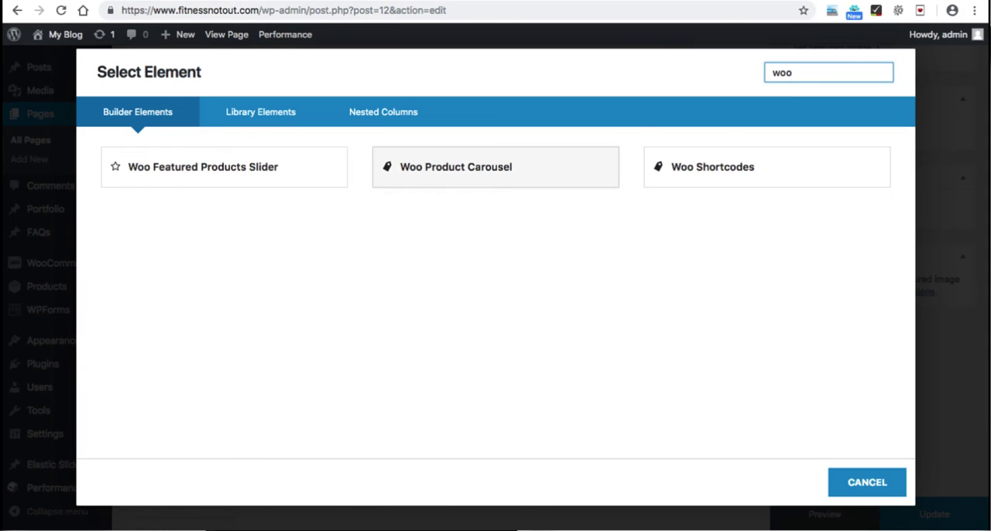
{"action": "left_click", "coordinate": [456, 166]}
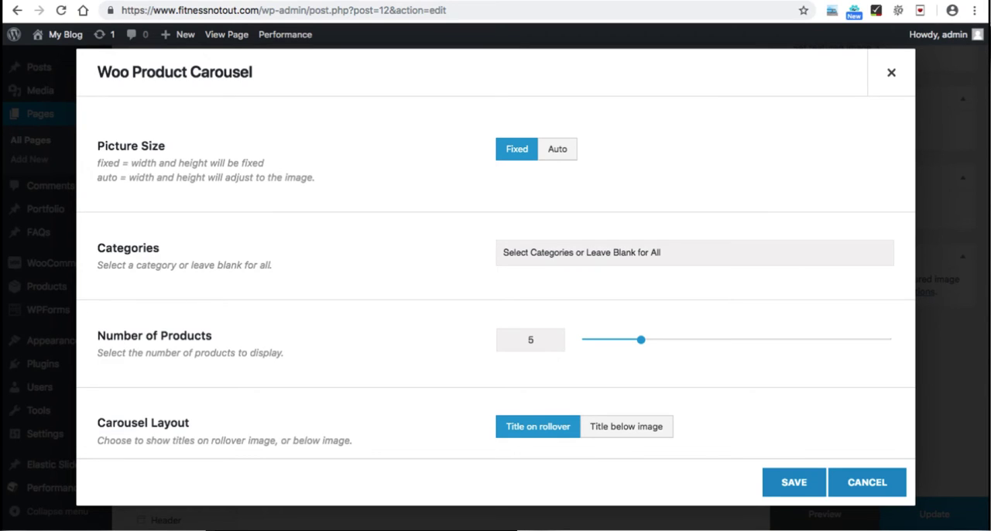
Step: Set the carousel's number of products to 16 and its layout to Title below image, leaving the categories blank
{"action": "left_click", "coordinate": [695, 253]}
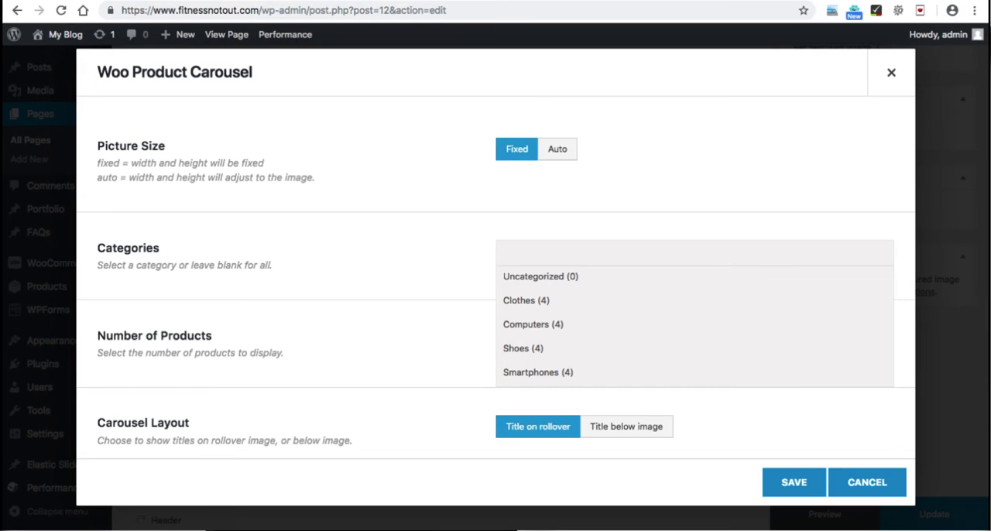
{"action": "key", "text": "Escape"}
{"action": "scroll", "coordinate": [496, 271], "scroll_direction": "down", "scroll_amount": 2}
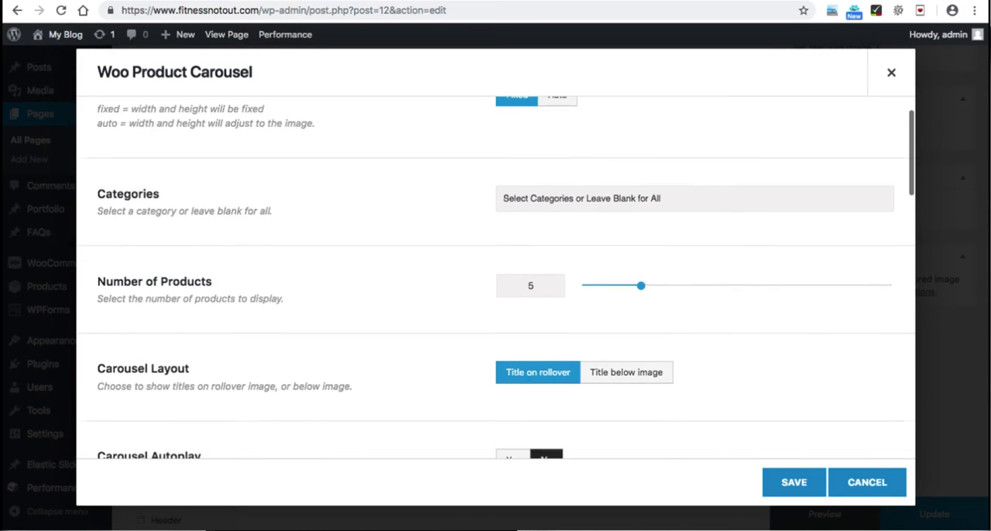
{"action": "left_click_drag", "start_coordinate": [641, 259], "coordinate": [777, 260]}
{"action": "scroll", "coordinate": [496, 275], "scroll_direction": "down", "scroll_amount": 3}
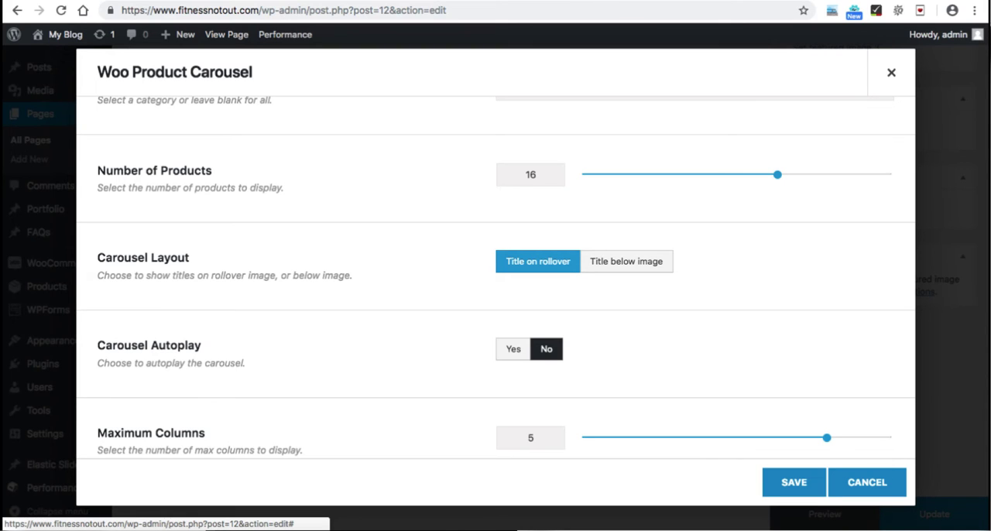
{"action": "left_click", "coordinate": [626, 262]}
{"action": "scroll", "coordinate": [495, 276], "scroll_direction": "down", "scroll_amount": 2}
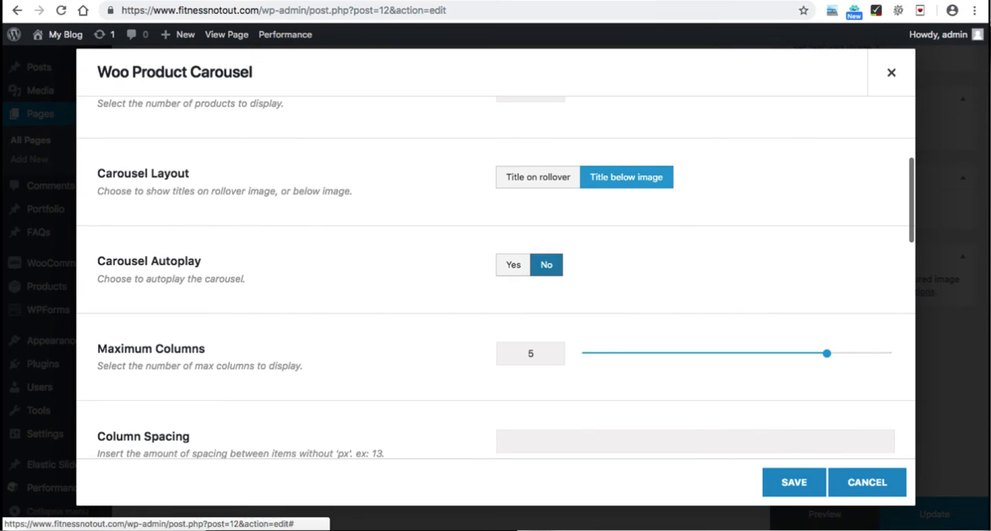
Step: Set the product carousel's maximum columns to 4
{"action": "scroll", "coordinate": [496, 310], "scroll_direction": "down", "scroll_amount": 1}
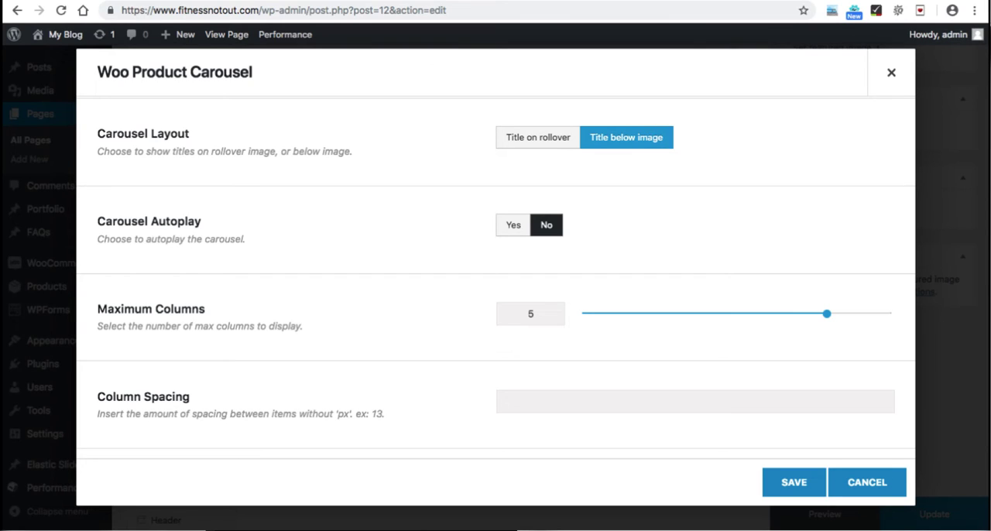
{"action": "double_click", "coordinate": [530, 314]}
{"action": "scroll", "coordinate": [496, 273], "scroll_direction": "down", "scroll_amount": 3}
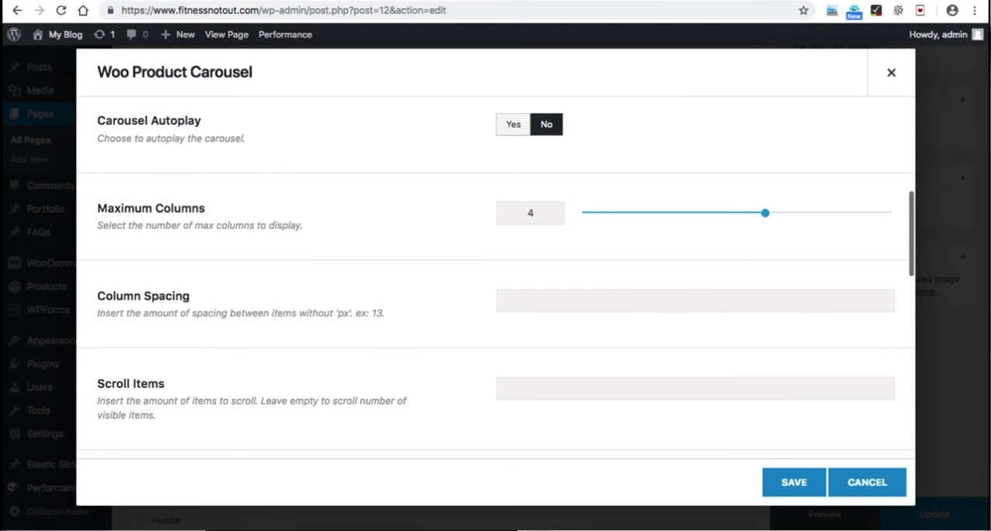
Step: Turn off Show Categories and Show Buttons for the product carousel
{"action": "scroll", "coordinate": [495, 274], "scroll_direction": "down", "scroll_amount": 2}
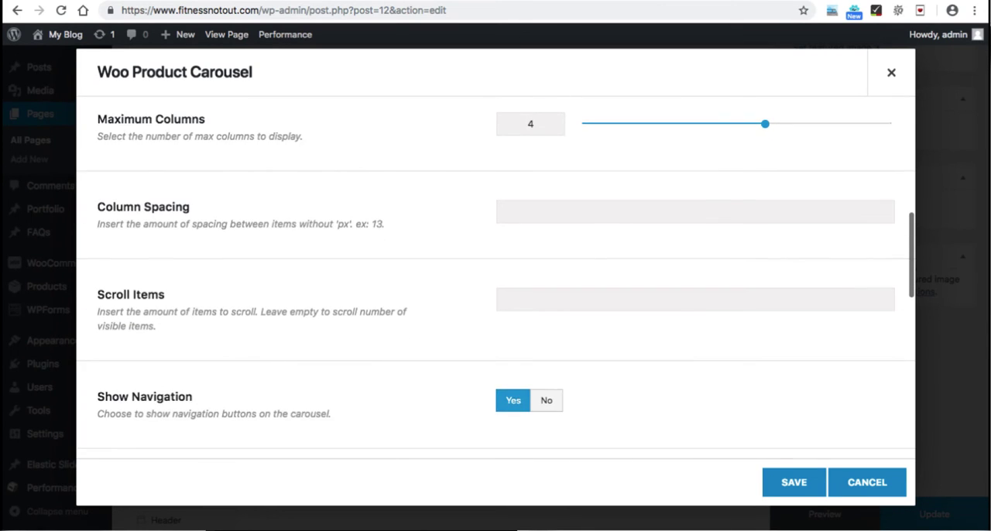
{"action": "scroll", "coordinate": [496, 273], "scroll_direction": "down", "scroll_amount": 4}
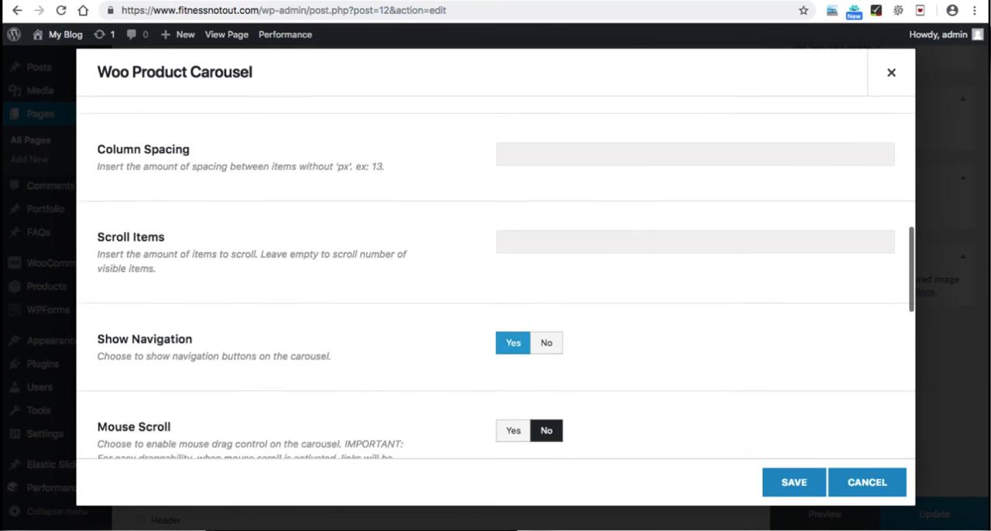
{"action": "scroll", "coordinate": [496, 273], "scroll_direction": "down", "scroll_amount": 2}
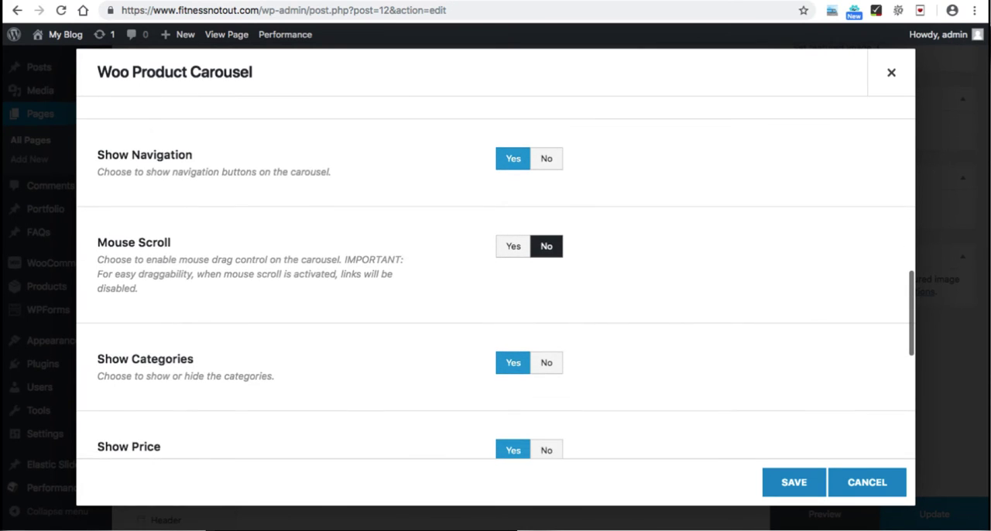
{"action": "scroll", "coordinate": [546, 275], "scroll_direction": "down", "scroll_amount": 2}
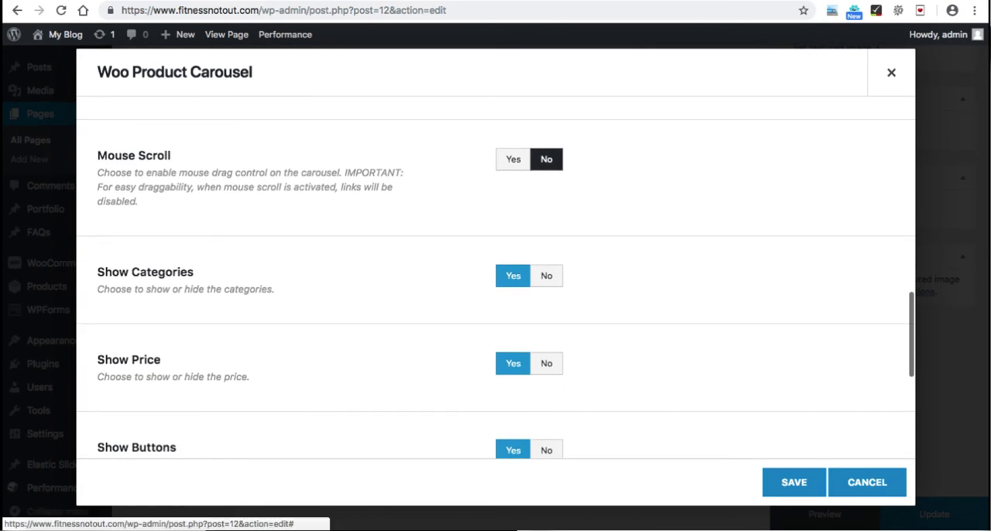
{"action": "left_click", "coordinate": [546, 275]}
{"action": "scroll", "coordinate": [546, 275], "scroll_direction": "down", "scroll_amount": 2}
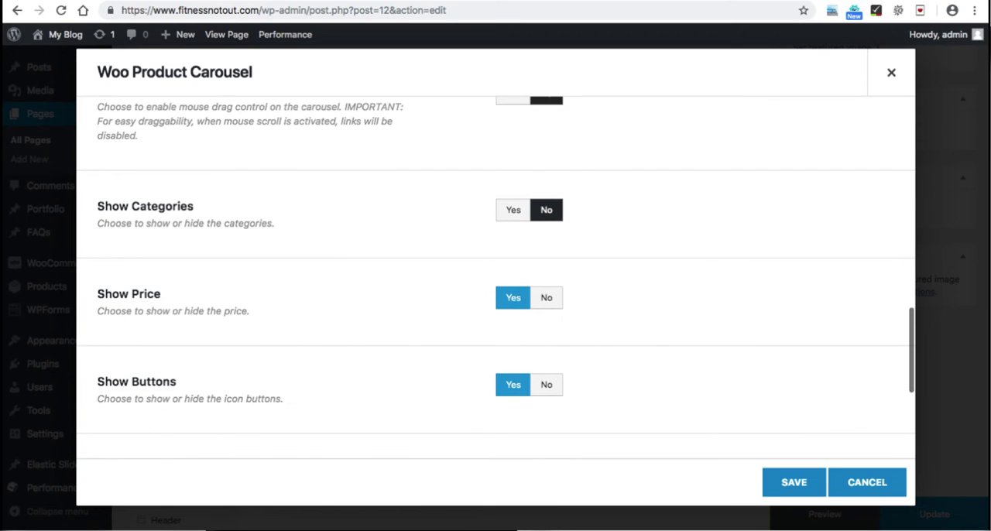
{"action": "scroll", "coordinate": [495, 278], "scroll_direction": "down", "scroll_amount": 2}
{"action": "left_click", "coordinate": [546, 307]}
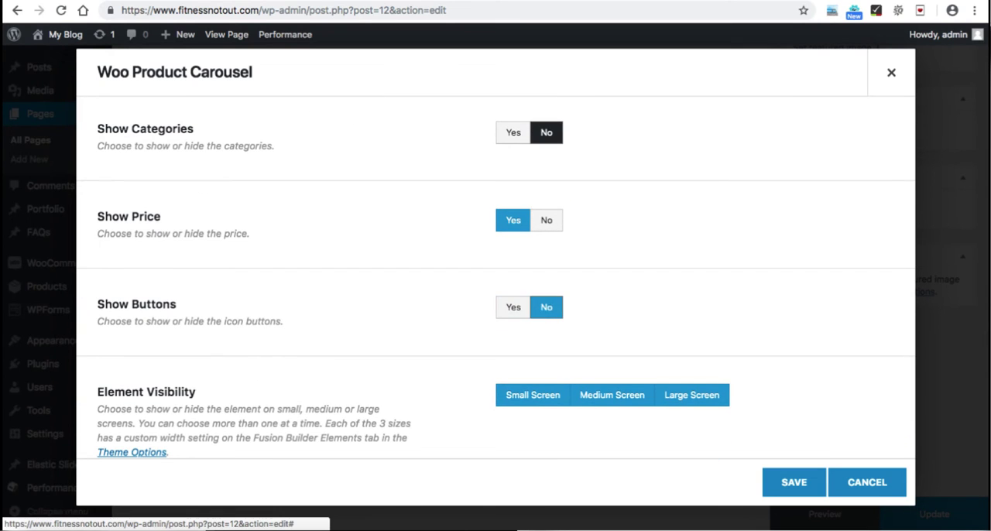
Step: Save the product carousel element and update the Home page
{"action": "scroll", "coordinate": [546, 306], "scroll_direction": "down", "scroll_amount": 5}
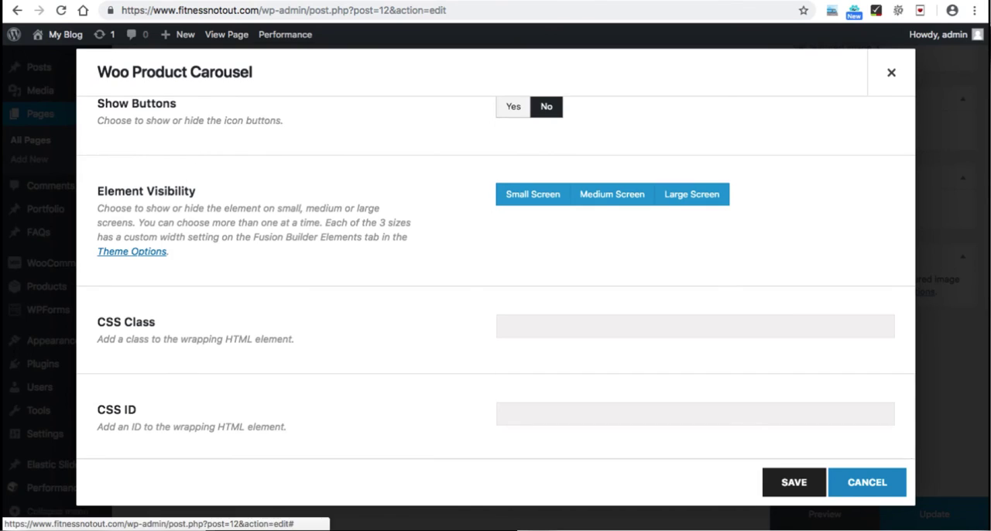
{"action": "left_click", "coordinate": [793, 483]}
{"action": "left_click", "coordinate": [934, 514]}
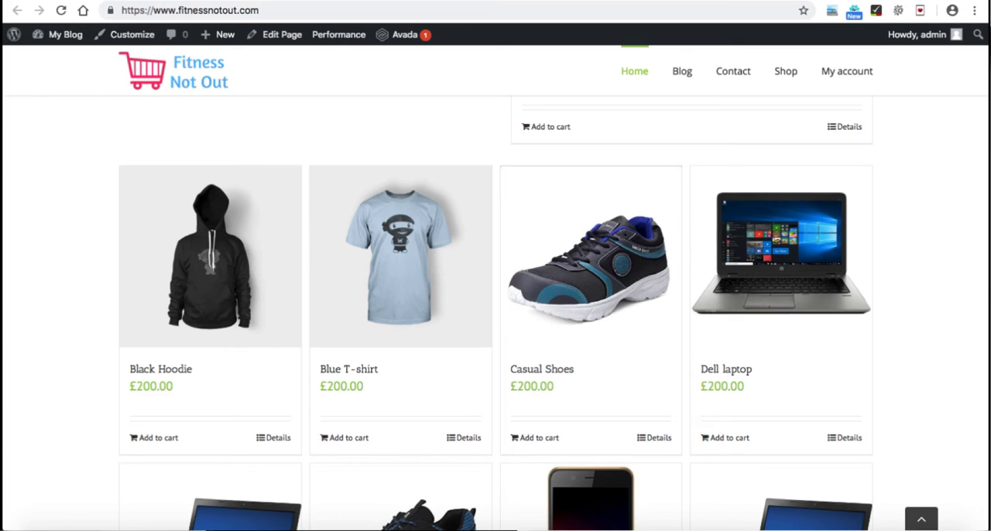
Step: Reload the live home page and examine the product carousel below the two-column section
{"action": "left_click", "coordinate": [61, 10]}
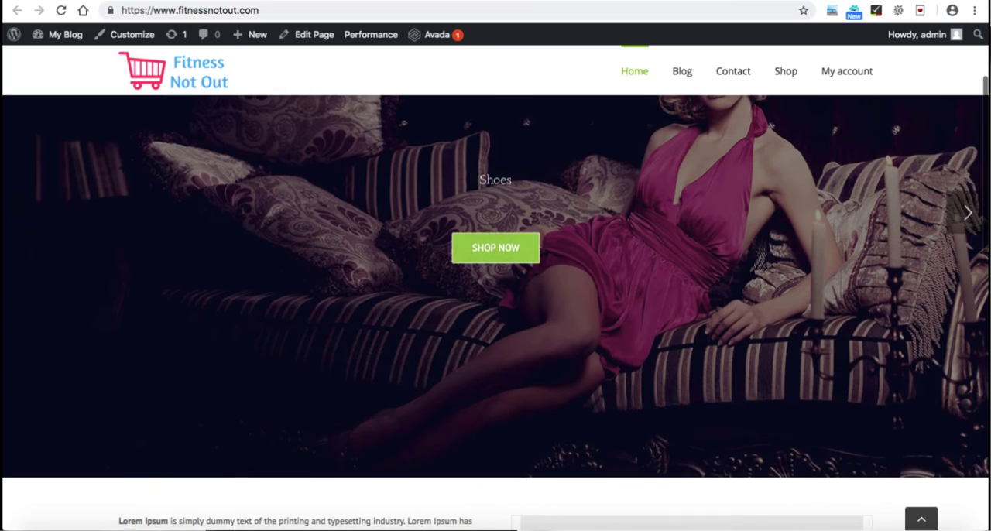
{"action": "scroll", "coordinate": [495, 310], "scroll_direction": "down", "scroll_amount": 10}
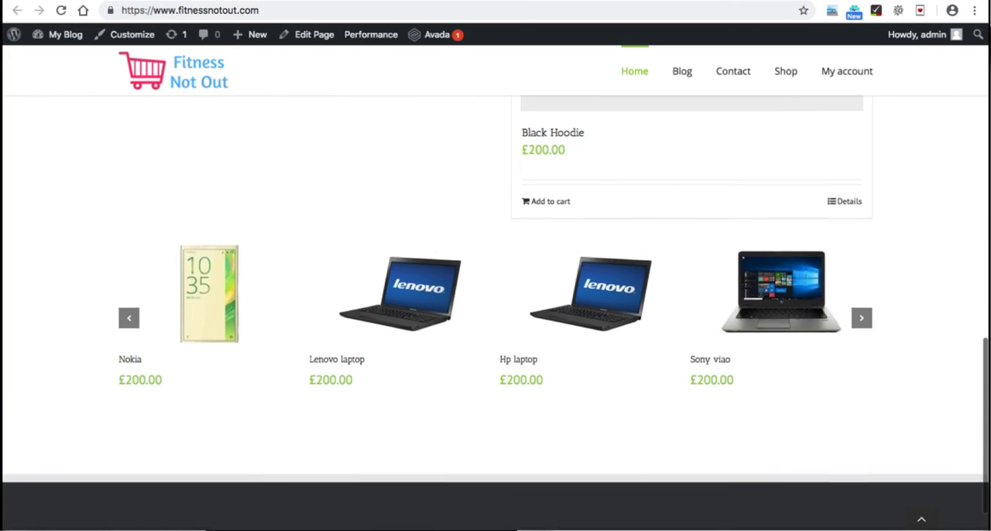
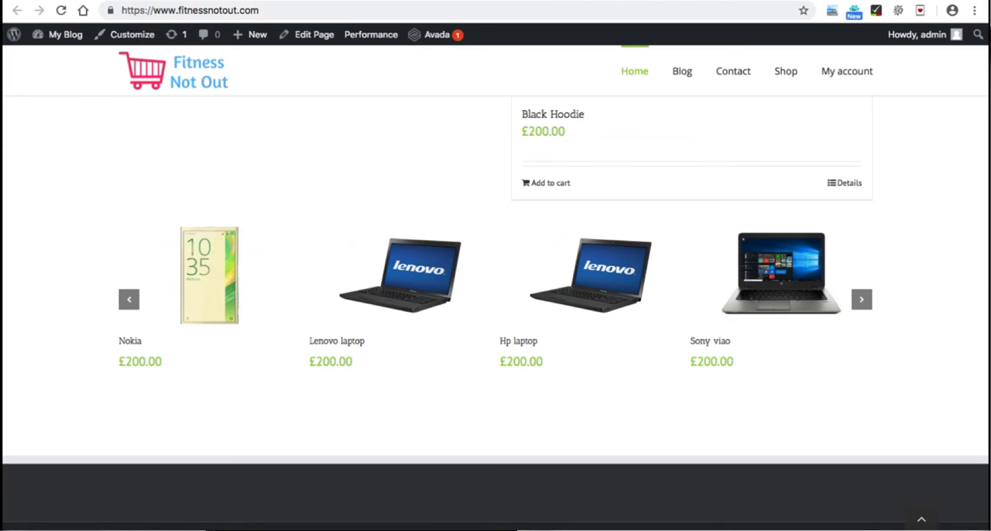
Step: Mark "Create a product slider on homepage" as done in the Google Forms setup checklist
{"action": "left_click", "coordinate": [110, 1]}
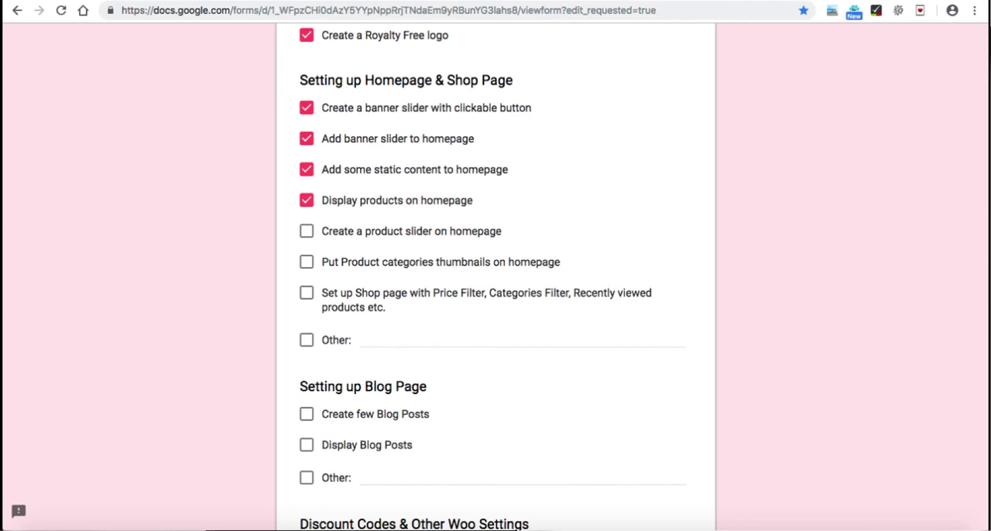
{"action": "left_click", "coordinate": [306, 232]}
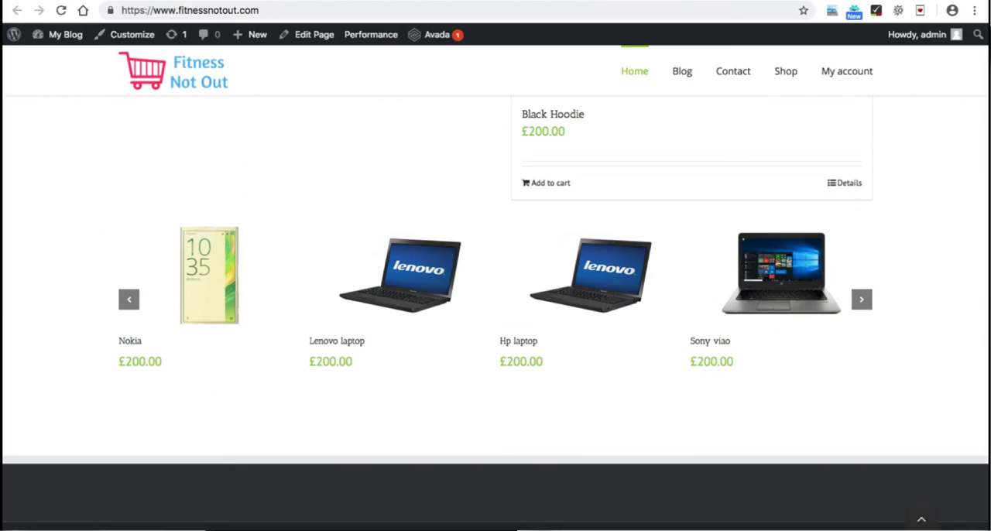
Step: Add an Image element below the Lorem Ipsum text in the Home page's first half-width column
{"action": "scroll", "coordinate": [496, 310], "scroll_direction": "up", "scroll_amount": 5}
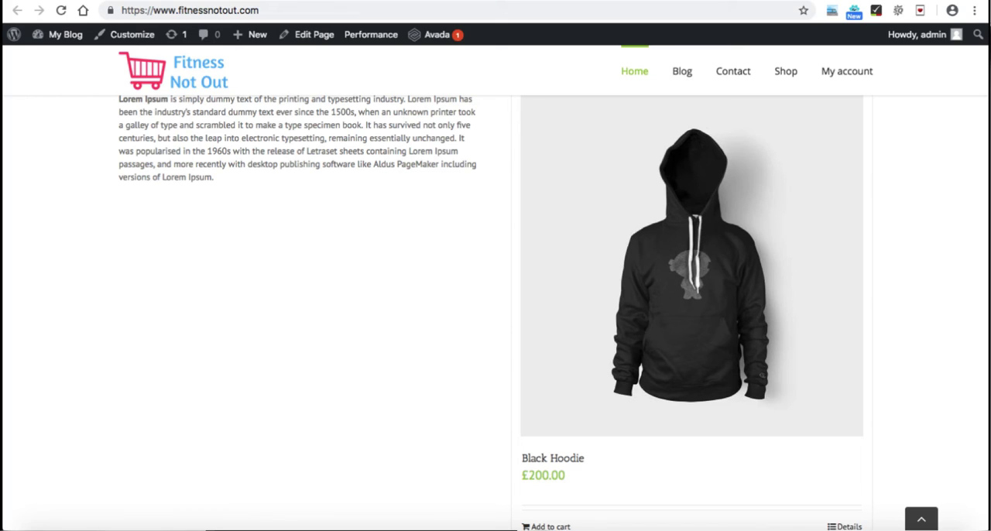
{"action": "mouse_move", "coordinate": [786, 71]}
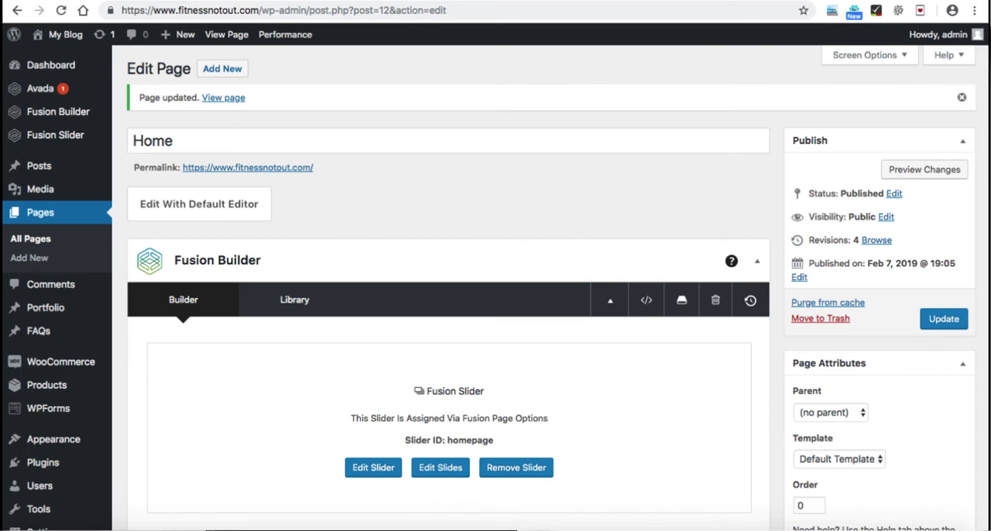
{"action": "scroll", "coordinate": [449, 310], "scroll_direction": "down", "scroll_amount": 6}
{"action": "scroll", "coordinate": [293, 283], "scroll_direction": "down", "scroll_amount": 1}
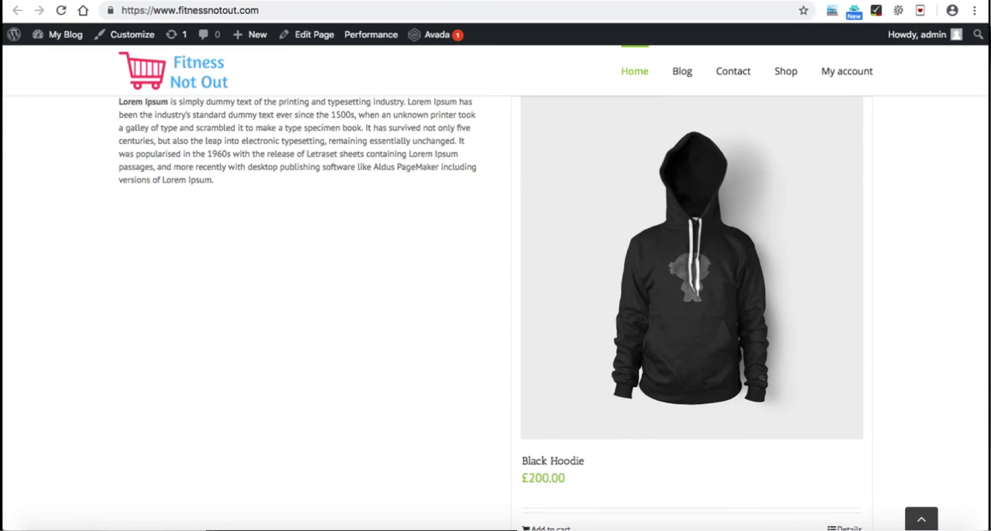
{"action": "scroll", "coordinate": [496, 310], "scroll_direction": "up", "scroll_amount": 3}
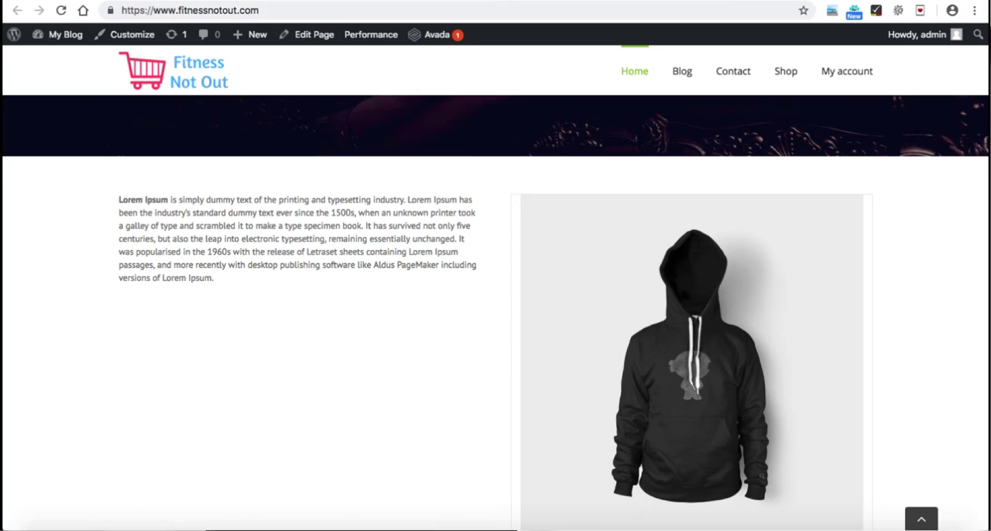
{"action": "scroll", "coordinate": [495, 310], "scroll_direction": "down", "scroll_amount": 3}
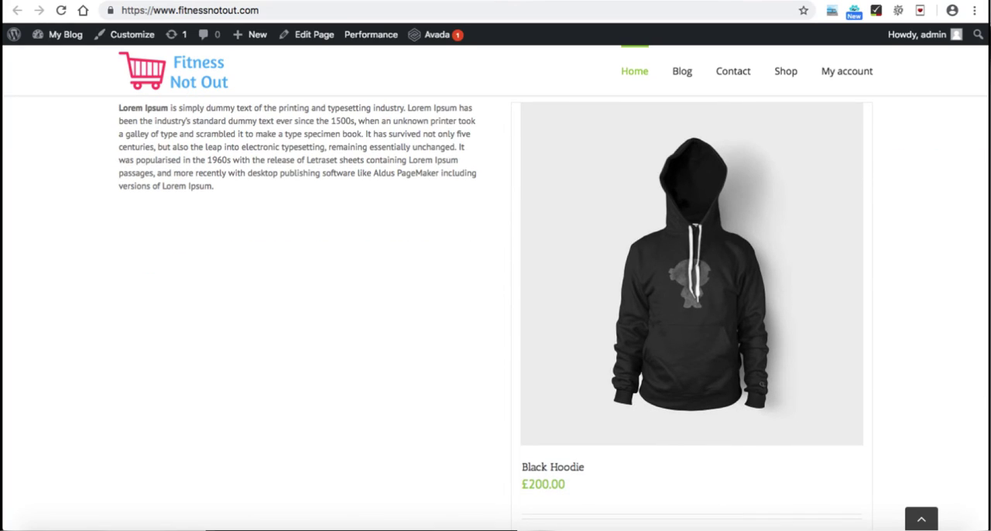
{"action": "mouse_move", "coordinate": [786, 70]}
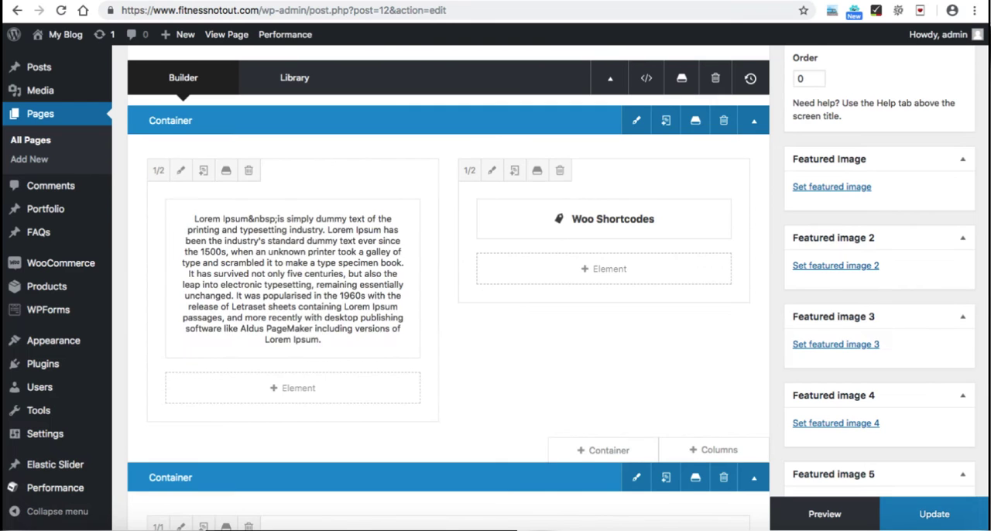
{"action": "scroll", "coordinate": [449, 294], "scroll_direction": "down", "scroll_amount": 1}
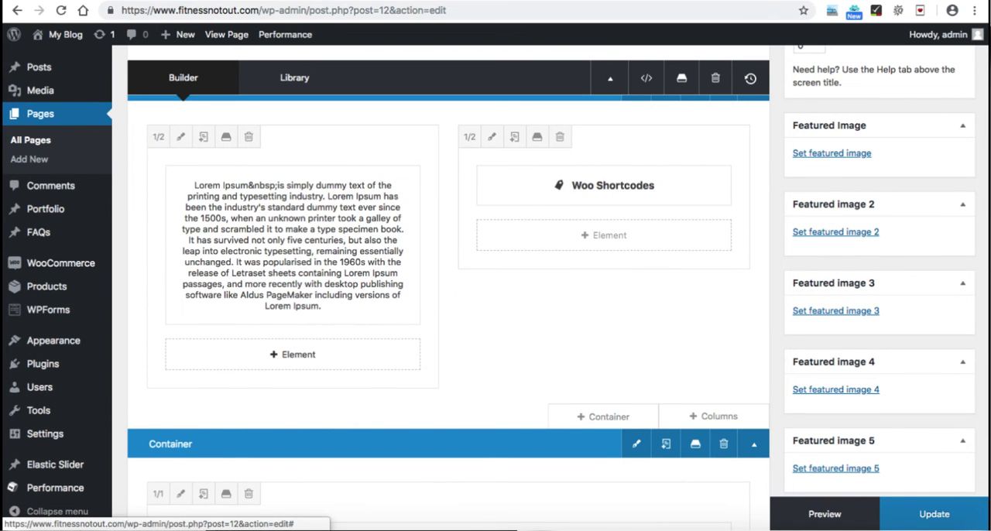
{"action": "left_click", "coordinate": [294, 354]}
{"action": "scroll", "coordinate": [225, 372], "scroll_direction": "down", "scroll_amount": 3}
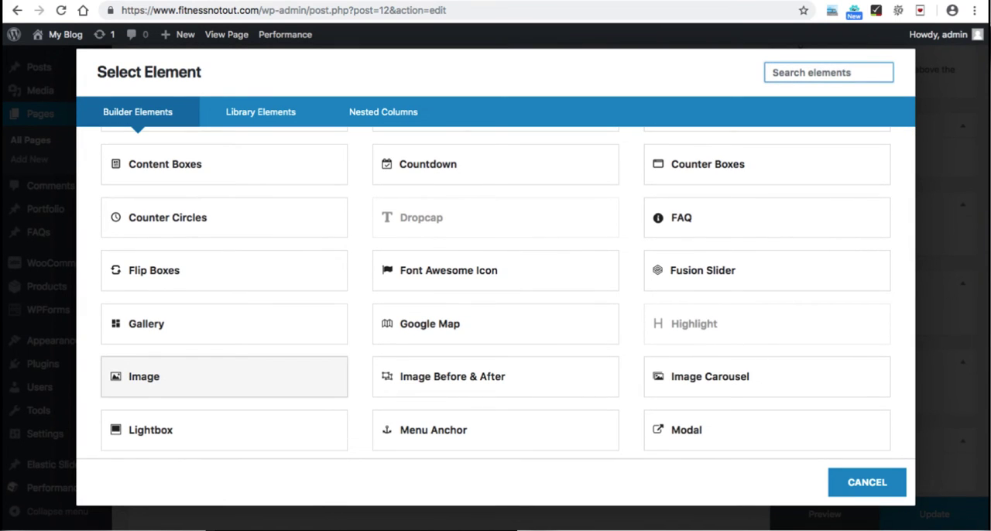
{"action": "left_click", "coordinate": [224, 376]}
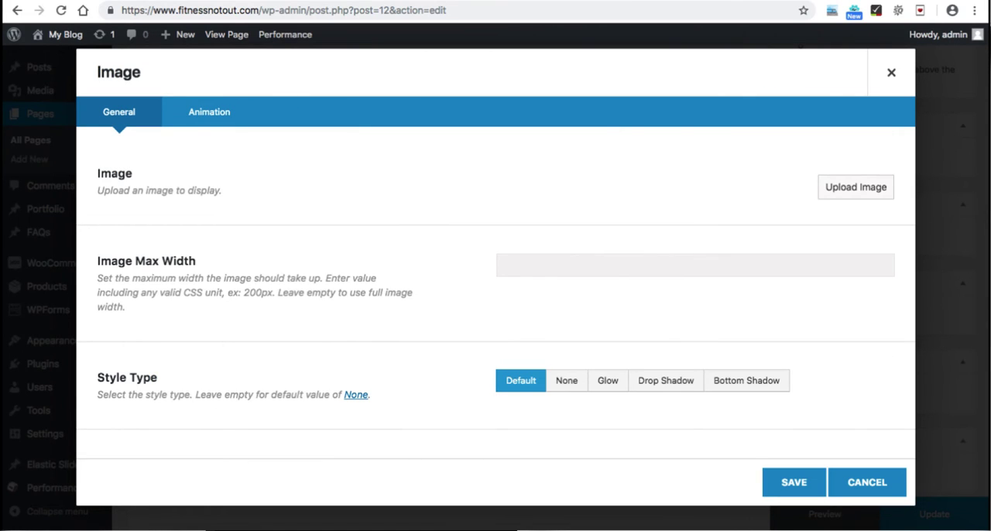
Step: Insert T_7_front.jpg from the media library into the Image element at Full Size – 1000 × 1000
{"action": "left_click", "coordinate": [855, 187]}
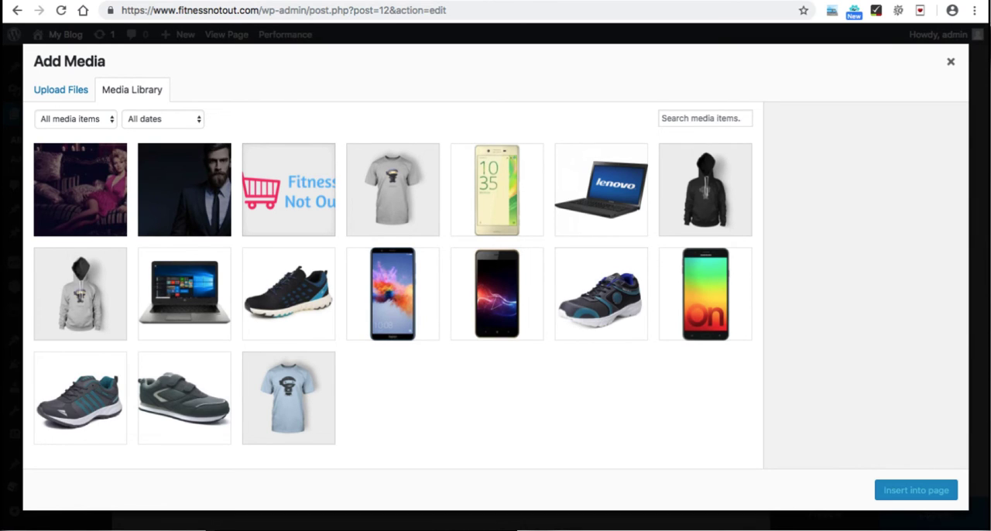
{"action": "left_click", "coordinate": [394, 190]}
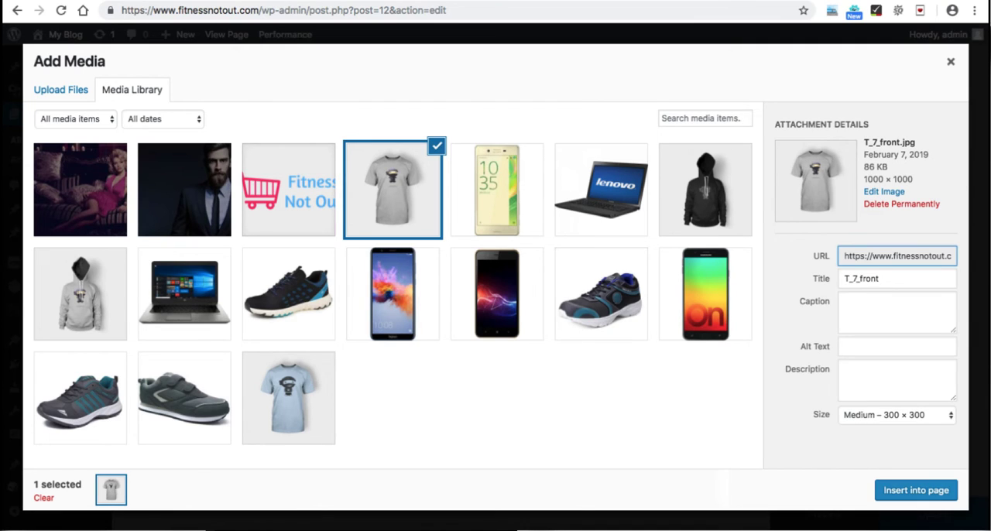
{"action": "left_click", "coordinate": [897, 416]}
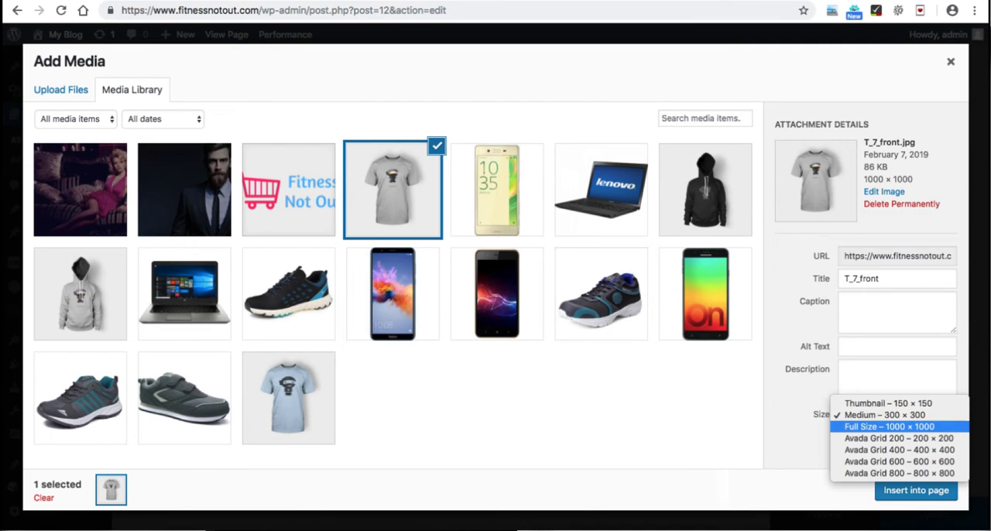
{"action": "left_click", "coordinate": [890, 427]}
{"action": "left_click", "coordinate": [916, 490]}
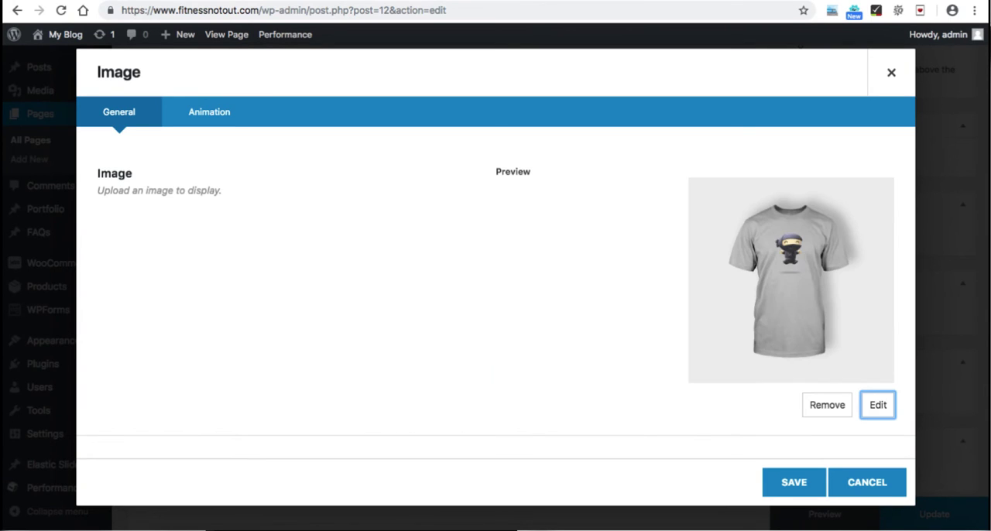
Step: Examine the Image element's max width, style, hover, border, alignment, lightbox and link options
{"action": "scroll", "coordinate": [495, 294], "scroll_direction": "down", "scroll_amount": 3}
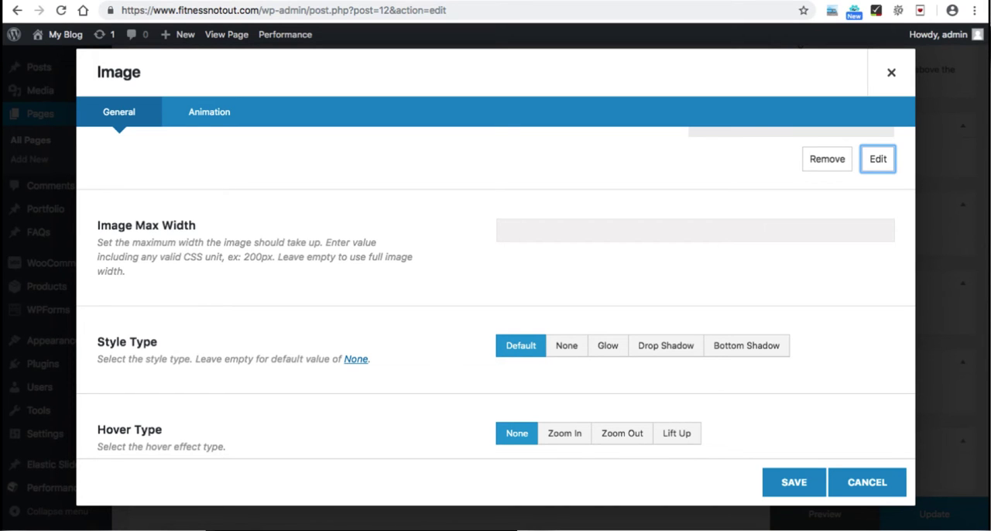
{"action": "scroll", "coordinate": [496, 291], "scroll_direction": "down", "scroll_amount": 3}
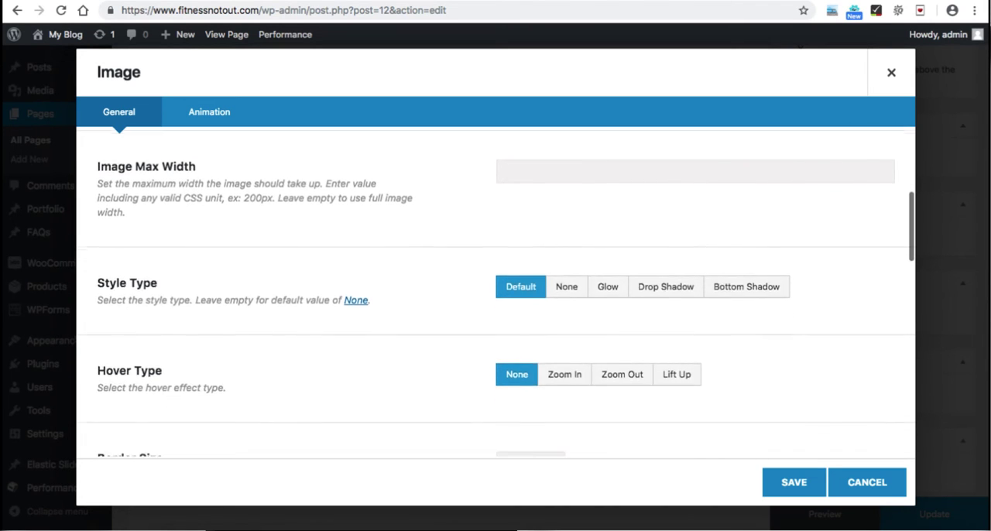
{"action": "scroll", "coordinate": [495, 290], "scroll_direction": "down", "scroll_amount": 5}
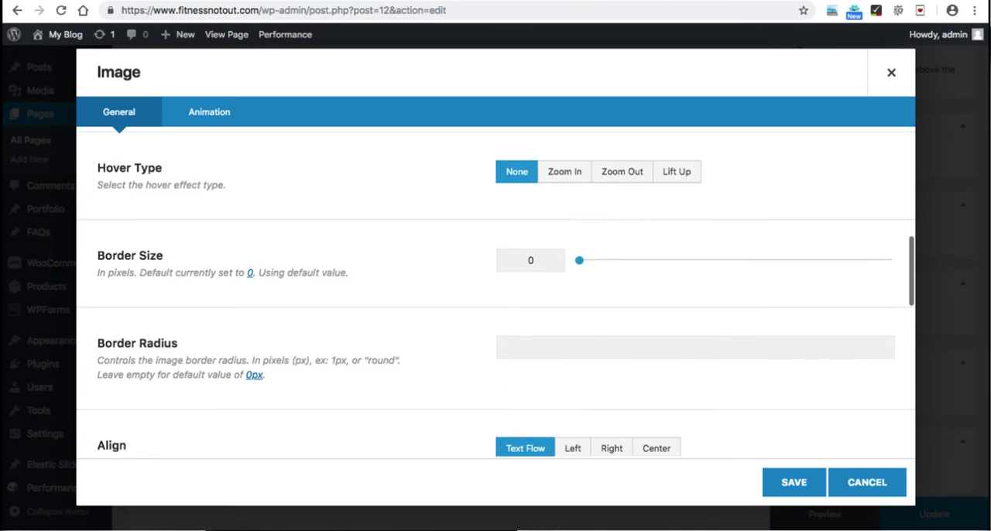
{"action": "scroll", "coordinate": [495, 291], "scroll_direction": "down", "scroll_amount": 2}
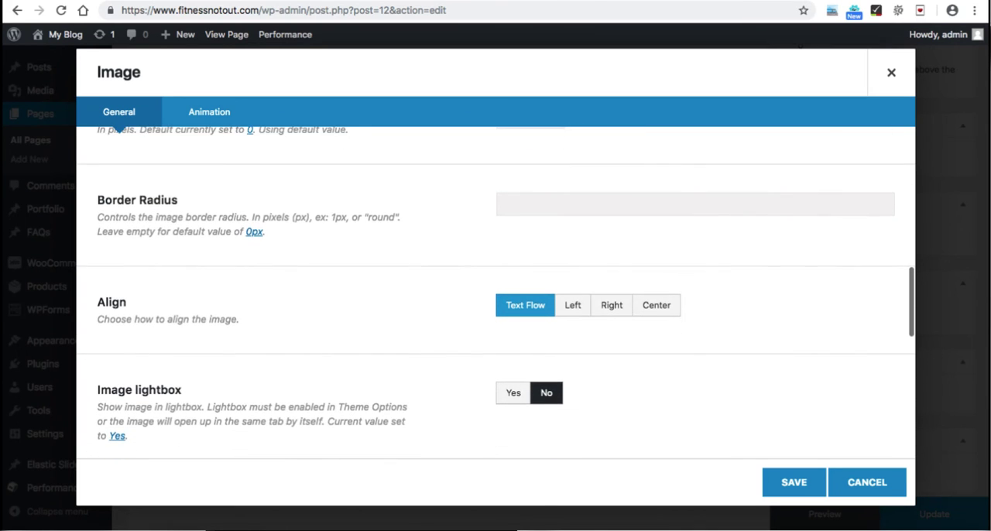
{"action": "scroll", "coordinate": [495, 292], "scroll_direction": "up", "scroll_amount": 8}
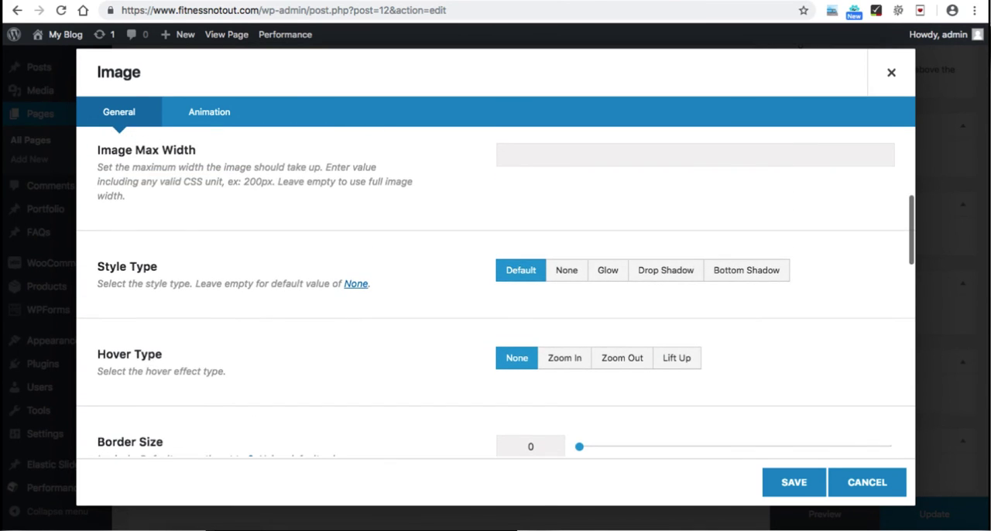
{"action": "scroll", "coordinate": [495, 290], "scroll_direction": "down", "scroll_amount": 6}
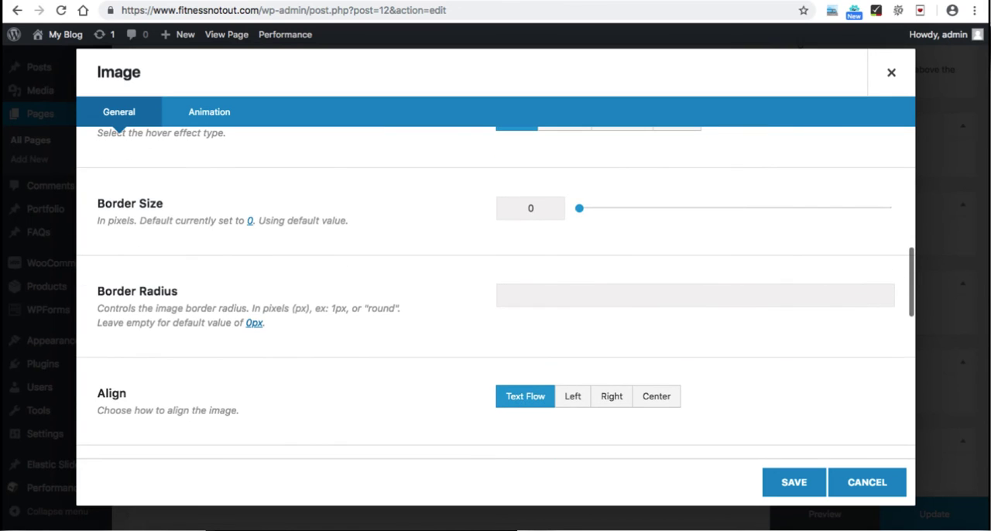
{"action": "scroll", "coordinate": [495, 290], "scroll_direction": "down", "scroll_amount": 2}
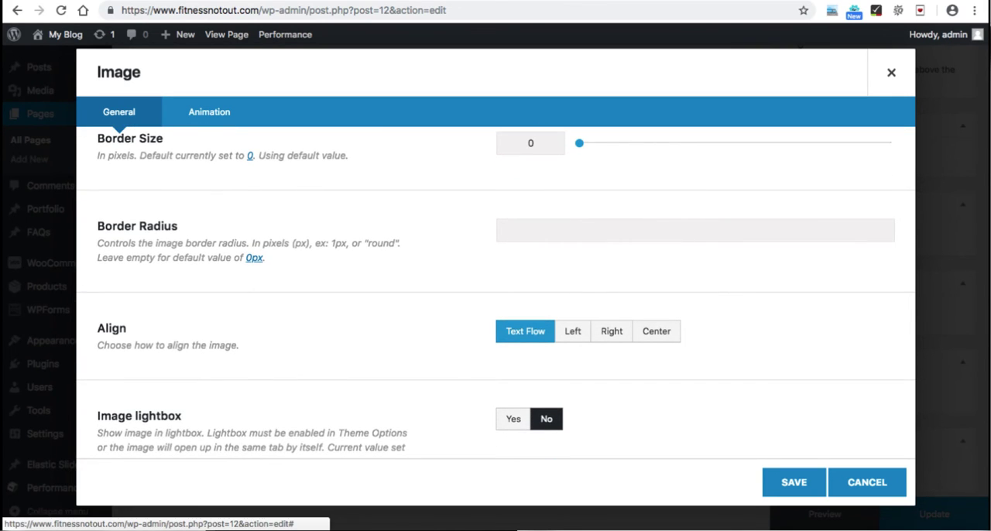
{"action": "scroll", "coordinate": [496, 290], "scroll_direction": "down", "scroll_amount": 6}
{"action": "scroll", "coordinate": [495, 290], "scroll_direction": "down", "scroll_amount": 2}
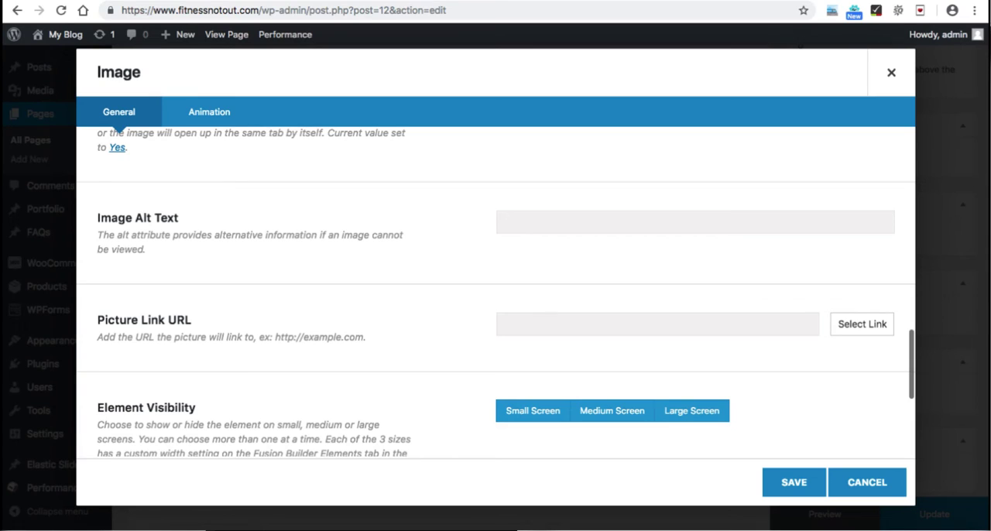
{"action": "left_click", "coordinate": [504, 325]}
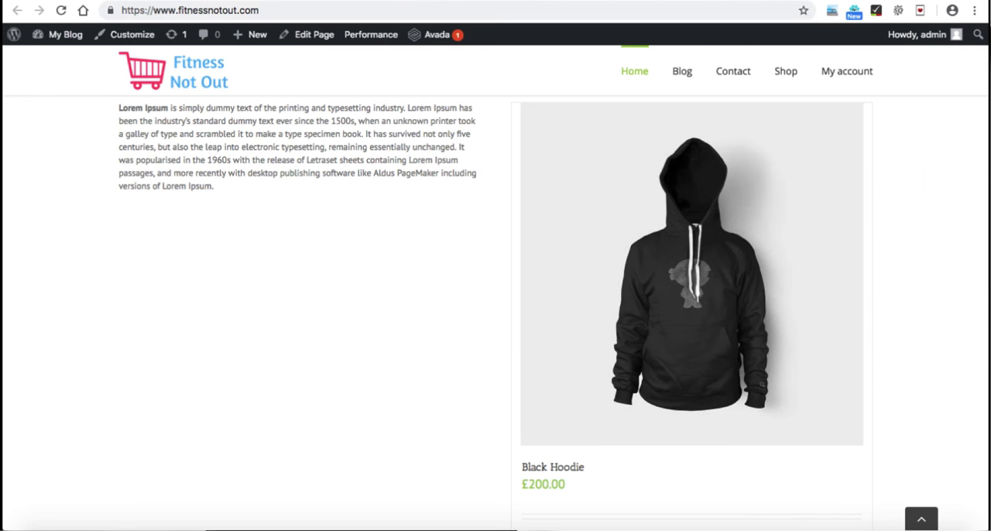
{"action": "mouse_move", "coordinate": [786, 70]}
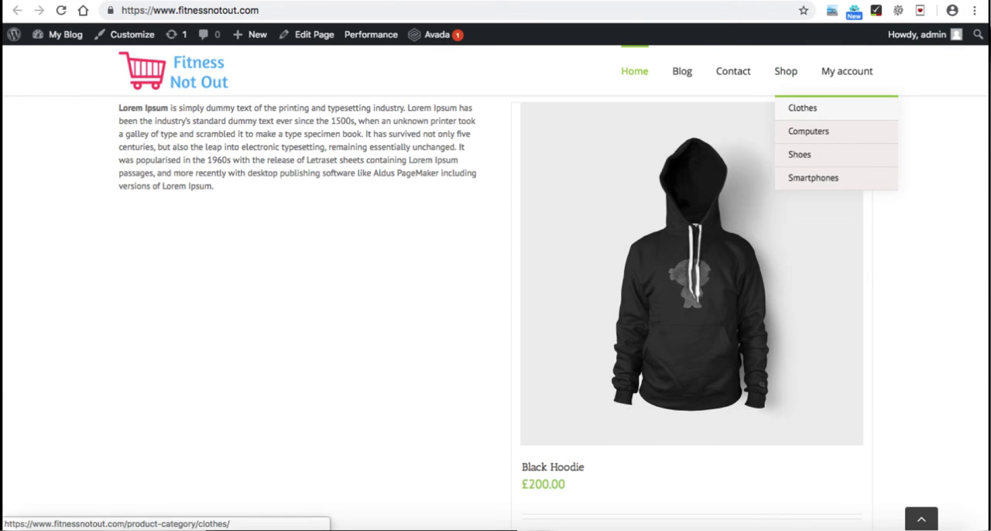
{"action": "right_click", "coordinate": [802, 107]}
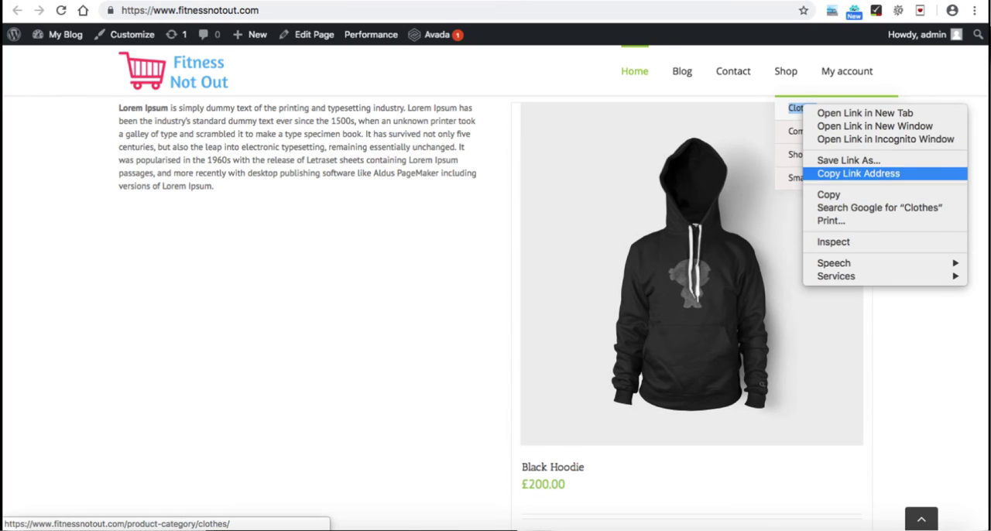
{"action": "left_click", "coordinate": [858, 173]}
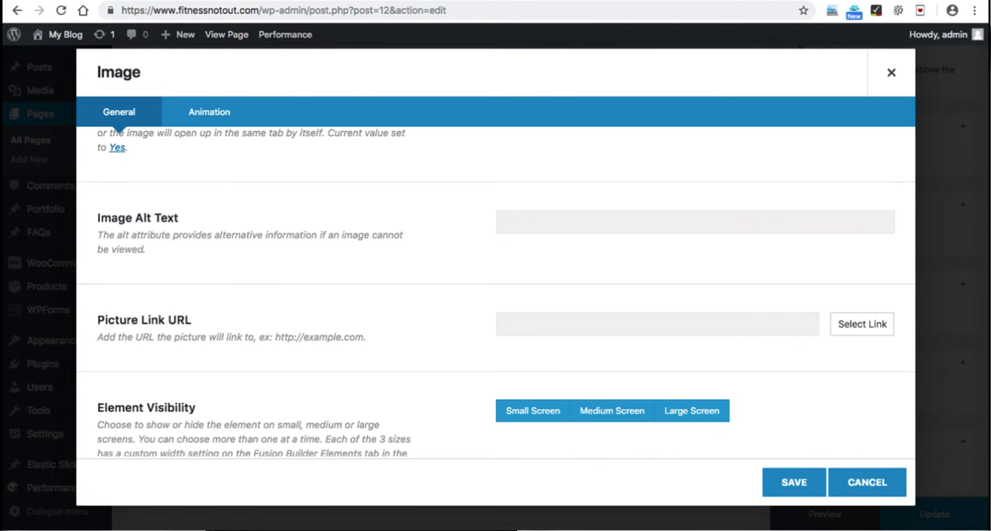
{"action": "right_click", "coordinate": [531, 326]}
{"action": "left_click", "coordinate": [556, 415]}
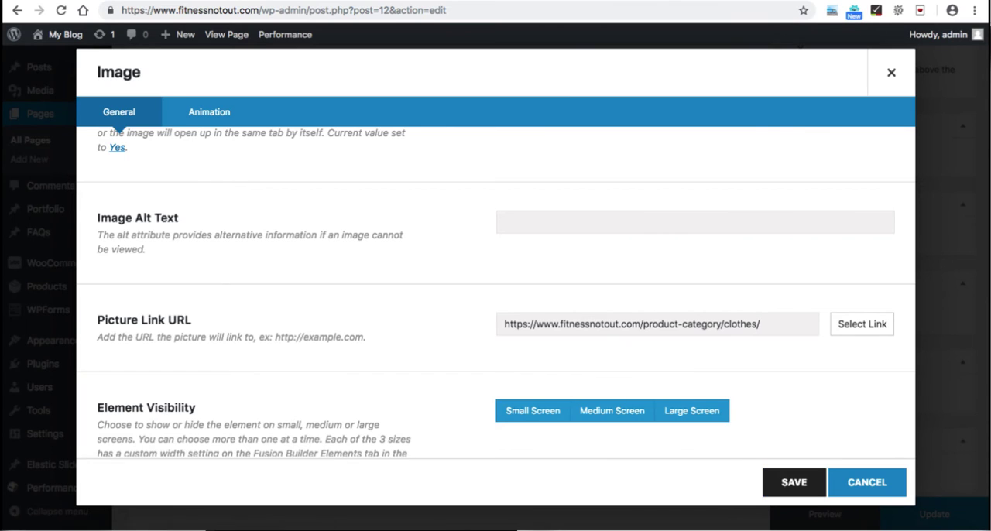
Step: Save the Image element and update the Home page
{"action": "left_click", "coordinate": [793, 482]}
{"action": "left_click", "coordinate": [934, 514]}
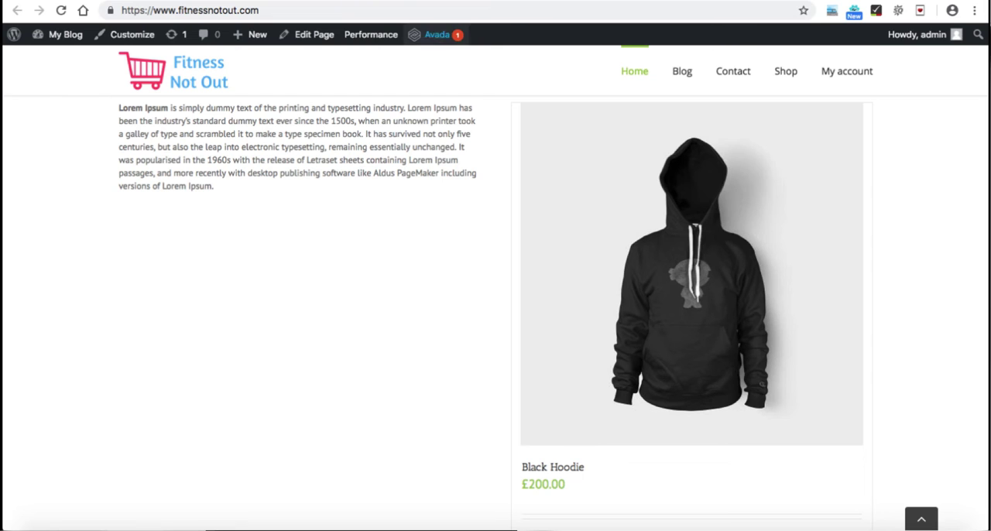
Step: Test the grey T-shirt image's link on the live Home page, review the Clothes category products and return to the Home page
{"action": "left_click", "coordinate": [634, 71]}
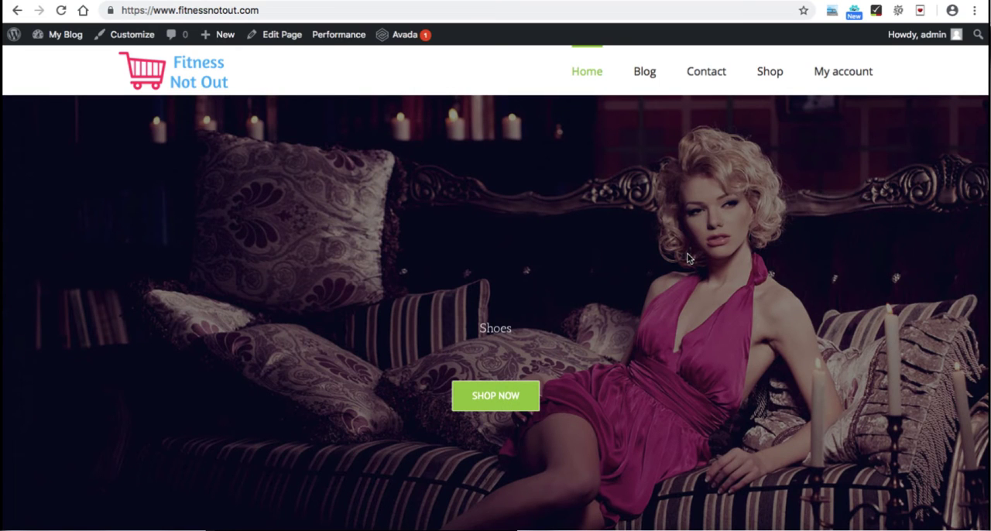
{"action": "scroll", "coordinate": [688, 258], "scroll_direction": "down", "scroll_amount": 6}
{"action": "scroll", "coordinate": [688, 258], "scroll_direction": "down", "scroll_amount": 1}
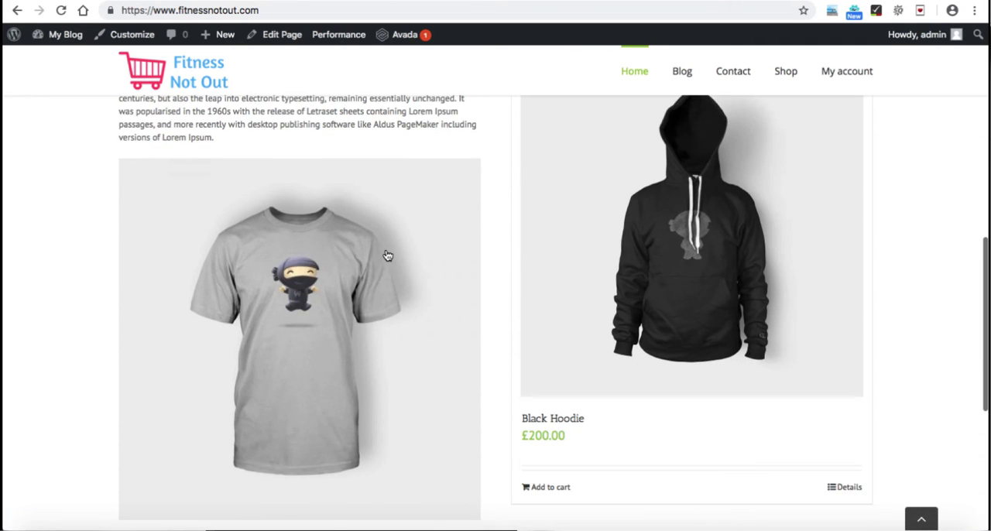
{"action": "left_click", "coordinate": [340, 290]}
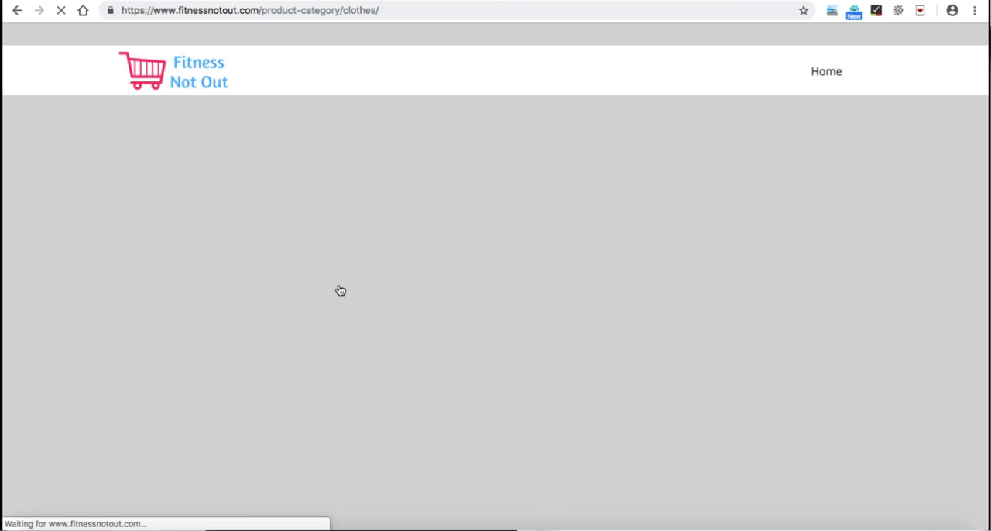
{"action": "scroll", "coordinate": [517, 247], "scroll_direction": "down", "scroll_amount": 5}
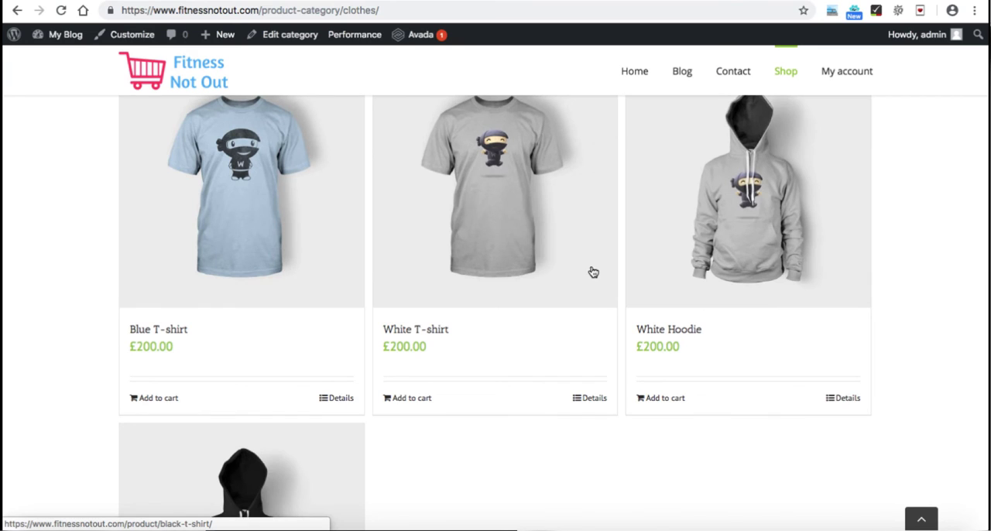
{"action": "scroll", "coordinate": [595, 272], "scroll_direction": "up", "scroll_amount": 3}
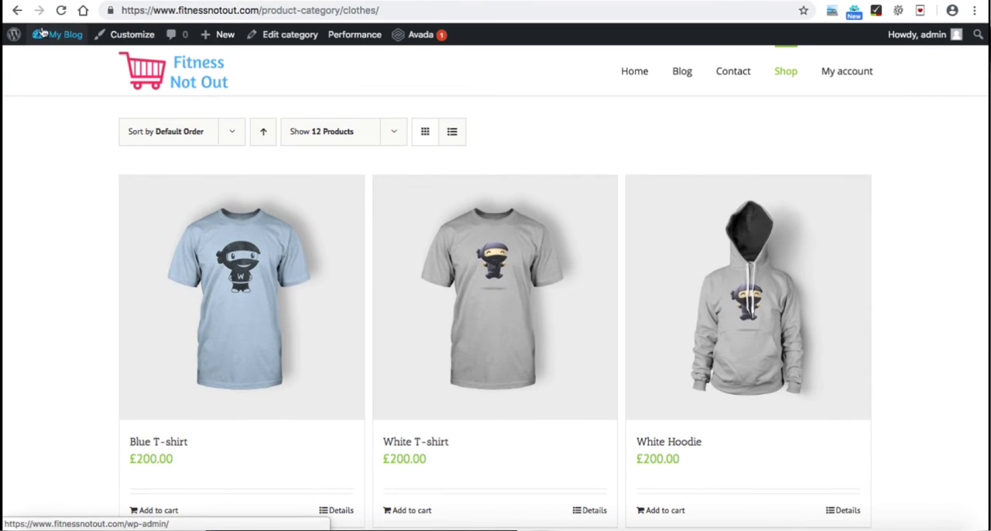
{"action": "left_click", "coordinate": [17, 10]}
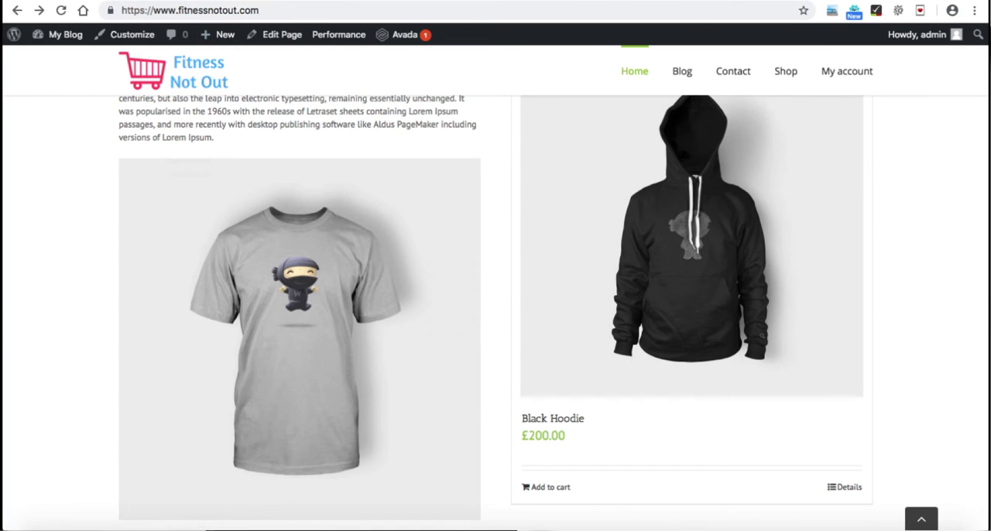
Step: Open the admin Widgets page, collapse the Blog Sidebar area and expand Sliding Bar Widget 2
{"action": "left_click", "coordinate": [203, 1]}
{"action": "left_click", "coordinate": [306, 265]}
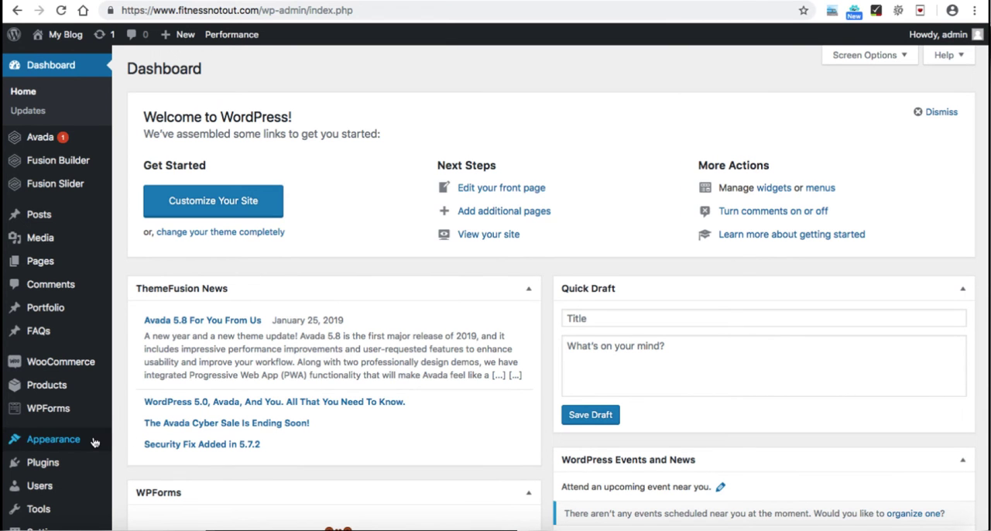
{"action": "mouse_move", "coordinate": [95, 441]}
{"action": "left_click", "coordinate": [139, 453]}
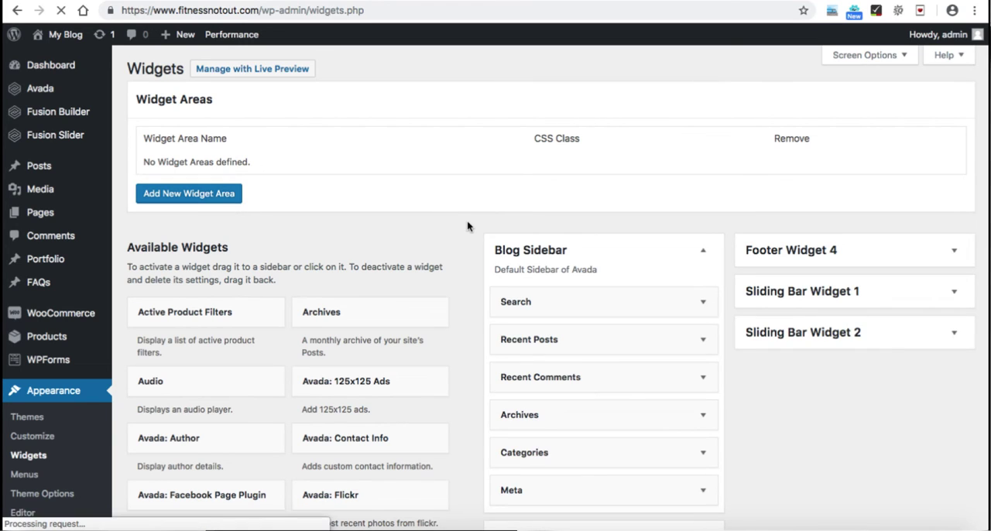
{"action": "scroll", "coordinate": [720, 189], "scroll_direction": "down", "scroll_amount": 1}
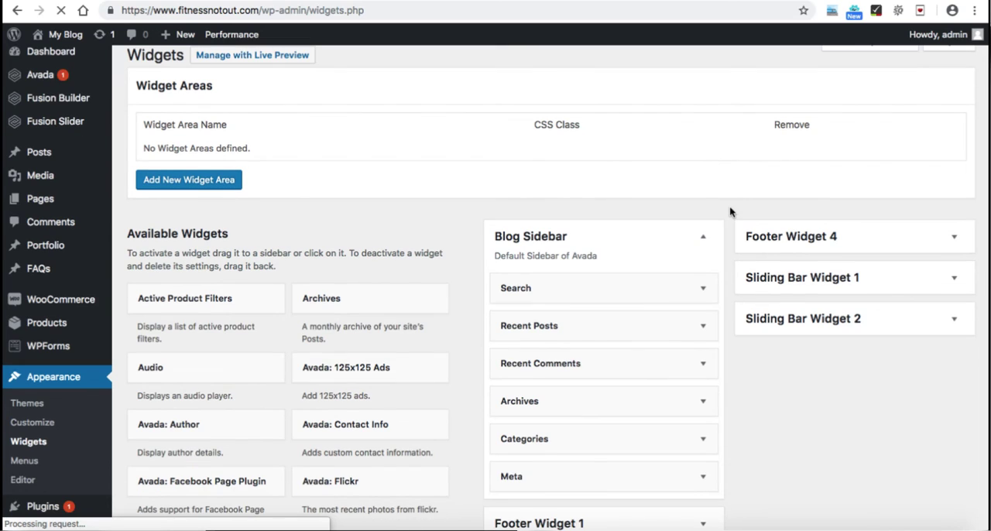
{"action": "left_click", "coordinate": [704, 240]}
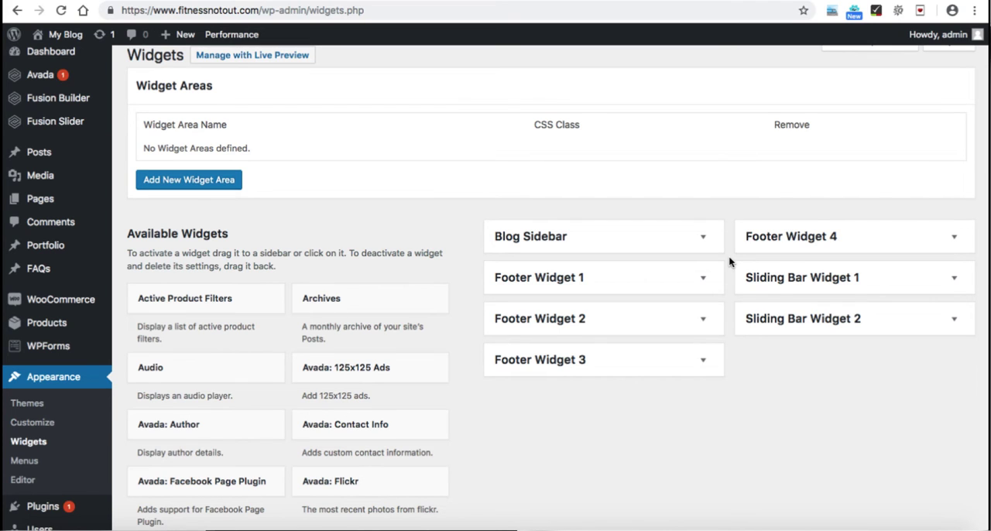
{"action": "scroll", "coordinate": [728, 255], "scroll_direction": "down", "scroll_amount": 1}
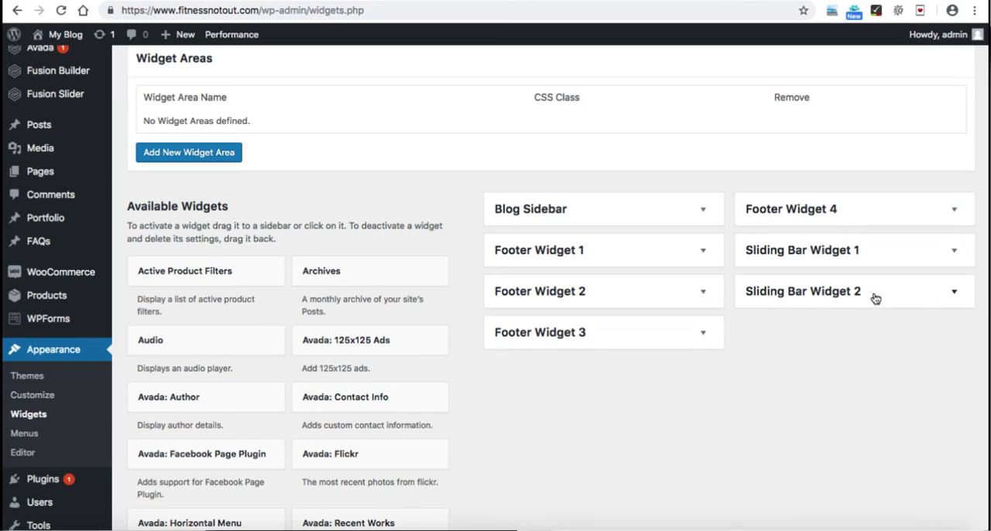
{"action": "left_click", "coordinate": [950, 293]}
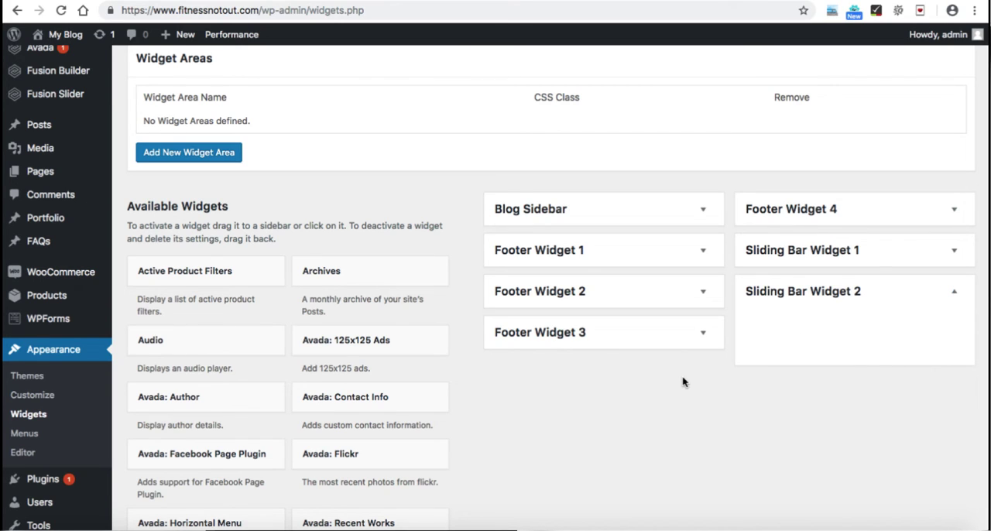
Step: Add the Filter Products by Price widget to Sliding Bar Widget 2, keeping its default title
{"action": "scroll", "coordinate": [460, 399], "scroll_direction": "down", "scroll_amount": 3}
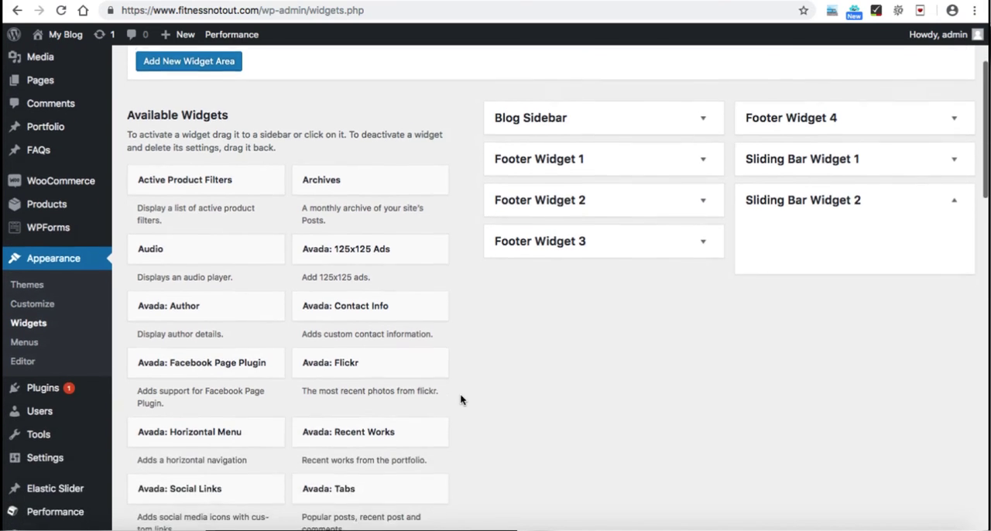
{"action": "scroll", "coordinate": [460, 399], "scroll_direction": "down", "scroll_amount": 8}
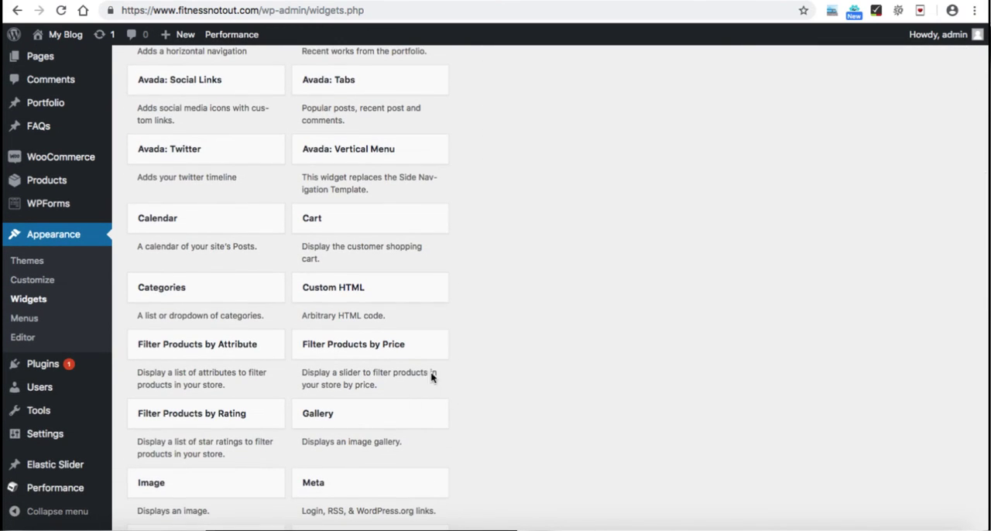
{"action": "scroll", "coordinate": [496, 371], "scroll_direction": "down", "scroll_amount": 1}
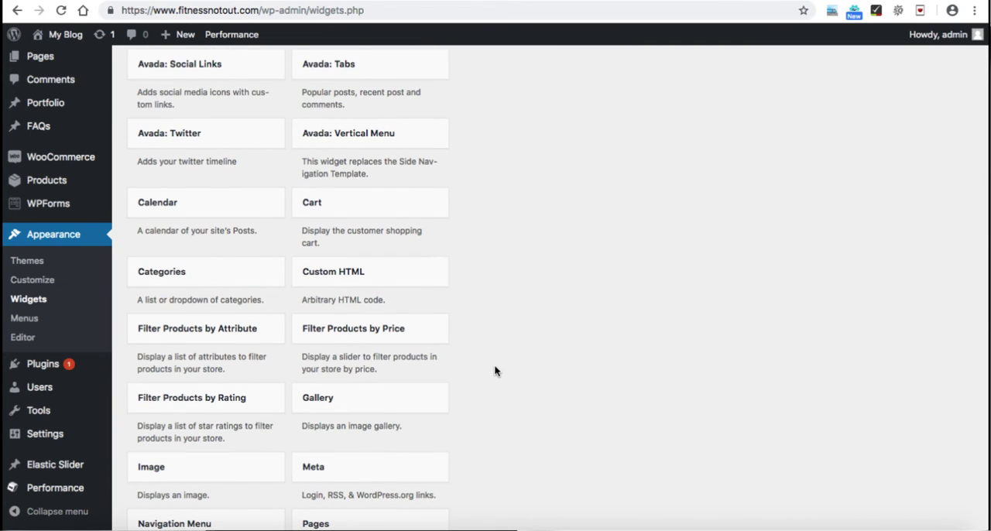
{"action": "left_click", "coordinate": [356, 338]}
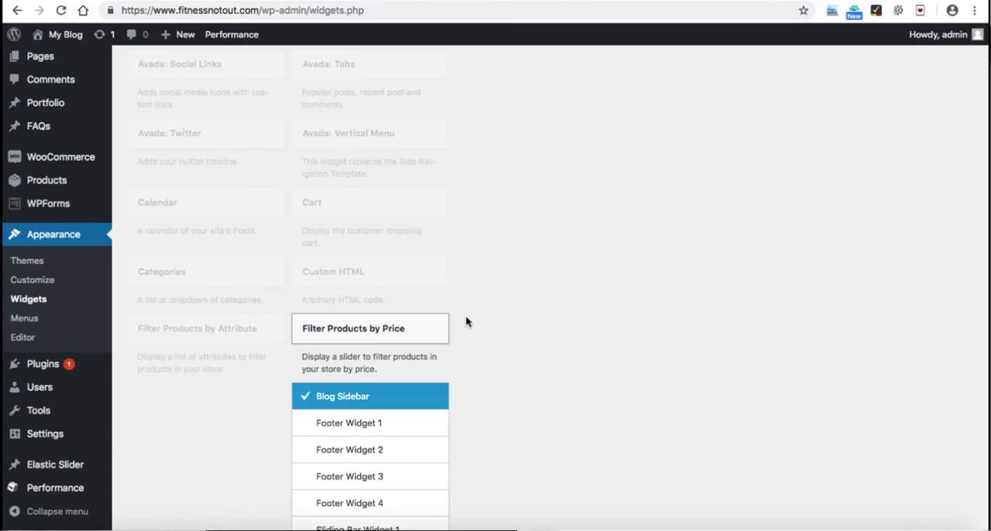
{"action": "scroll", "coordinate": [465, 321], "scroll_direction": "down", "scroll_amount": 3}
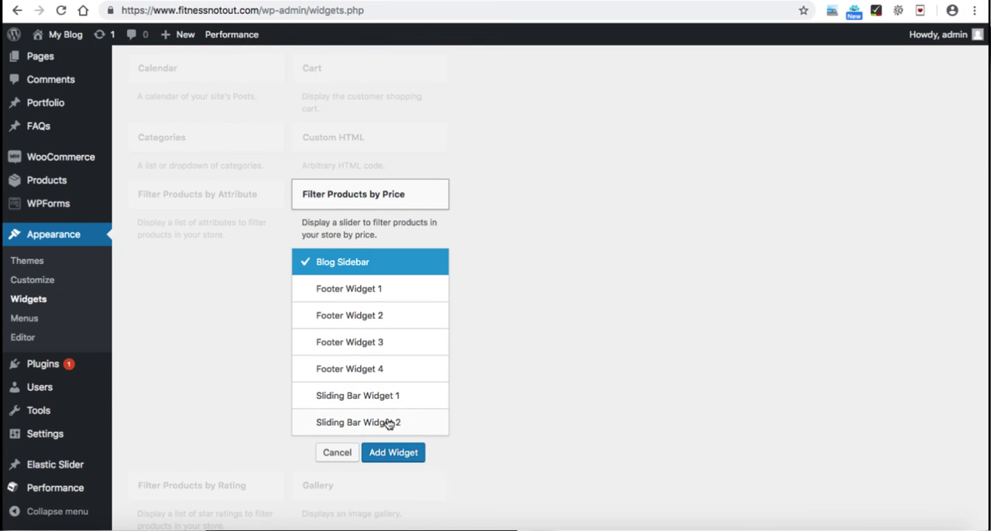
{"action": "left_click", "coordinate": [388, 423]}
{"action": "left_click", "coordinate": [393, 454]}
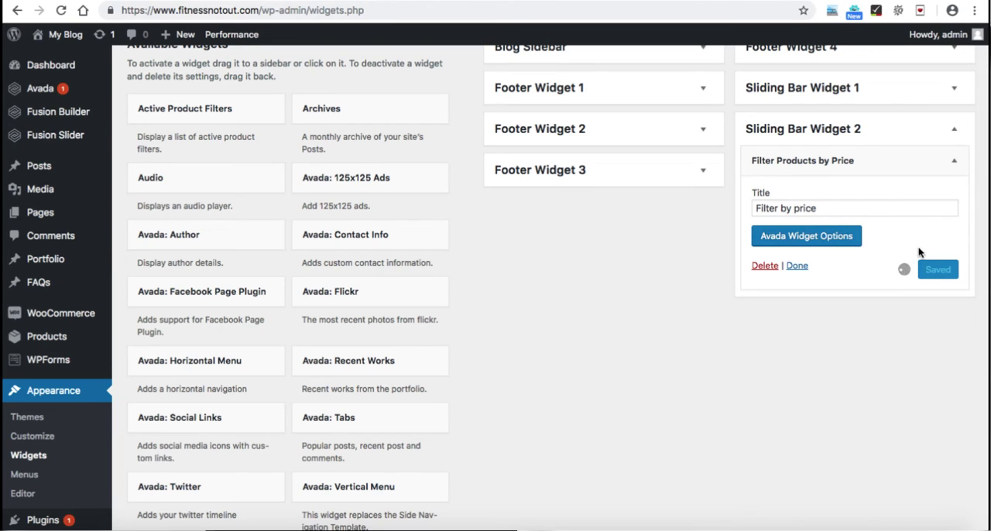
{"action": "left_click", "coordinate": [797, 266]}
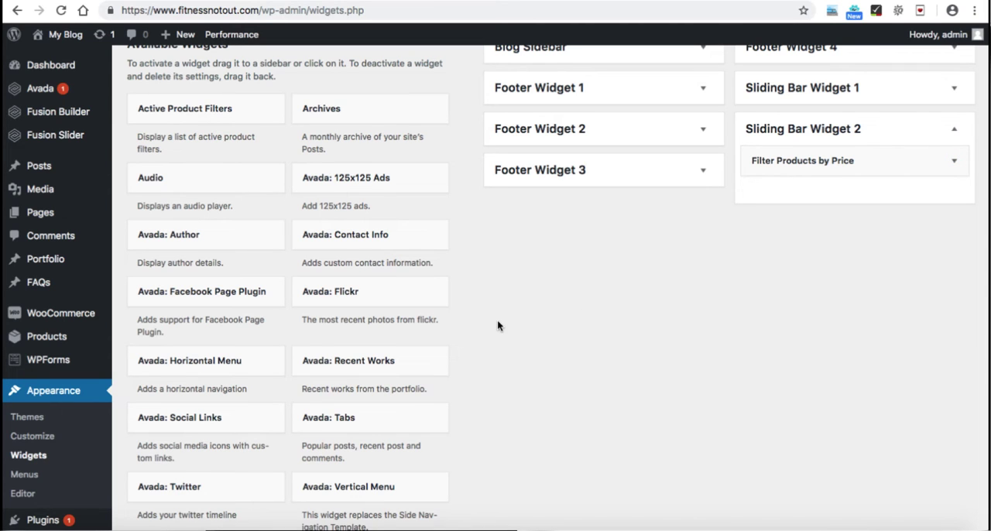
Step: Add the Product Categories widget to Sliding Bar Widget 2 with its default options
{"action": "scroll", "coordinate": [466, 339], "scroll_direction": "down", "scroll_amount": 5}
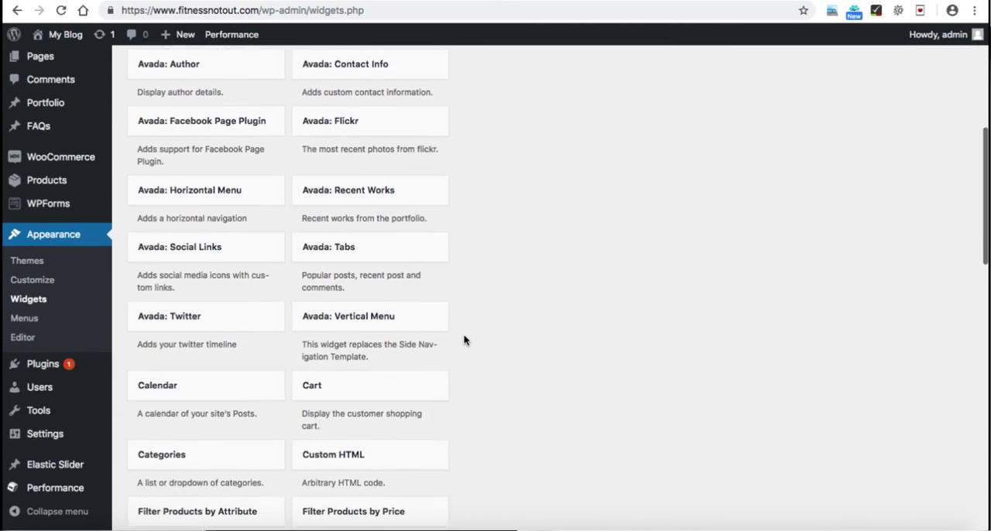
{"action": "scroll", "coordinate": [465, 341], "scroll_direction": "down", "scroll_amount": 5}
{"action": "scroll", "coordinate": [465, 341], "scroll_direction": "down", "scroll_amount": 5}
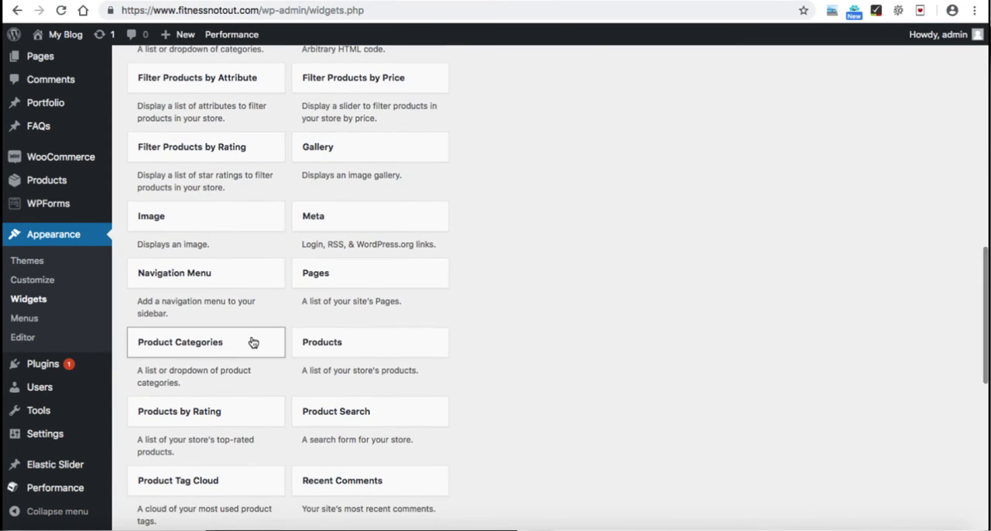
{"action": "left_click", "coordinate": [250, 340]}
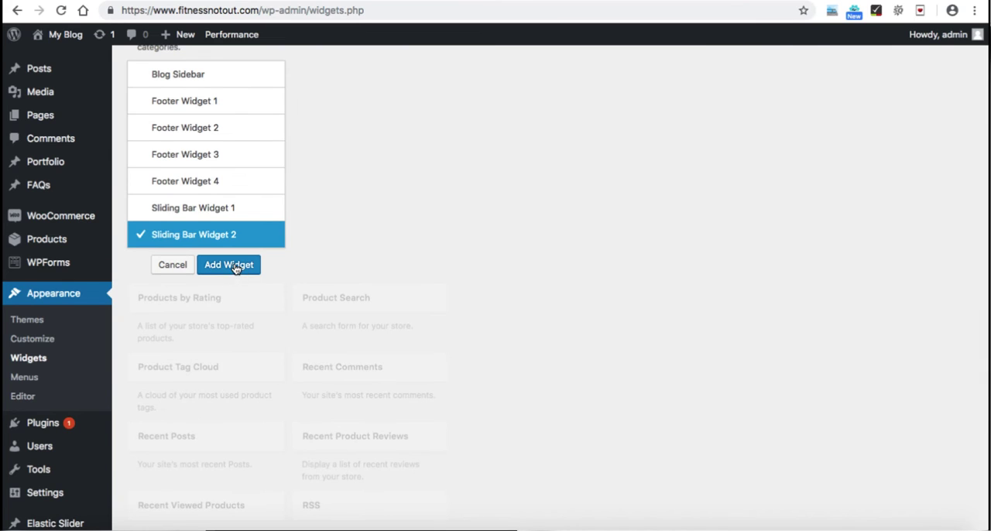
{"action": "left_click", "coordinate": [233, 264]}
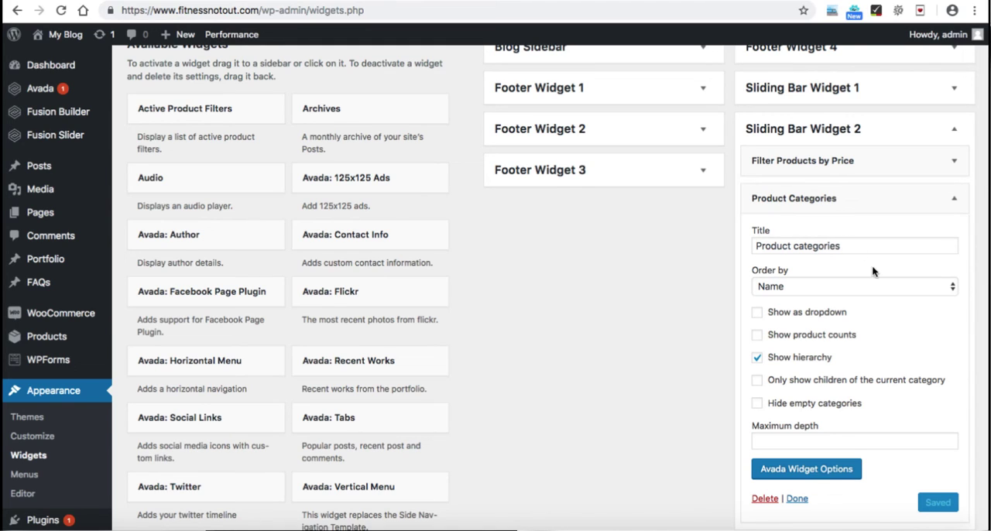
{"action": "left_click", "coordinate": [795, 500]}
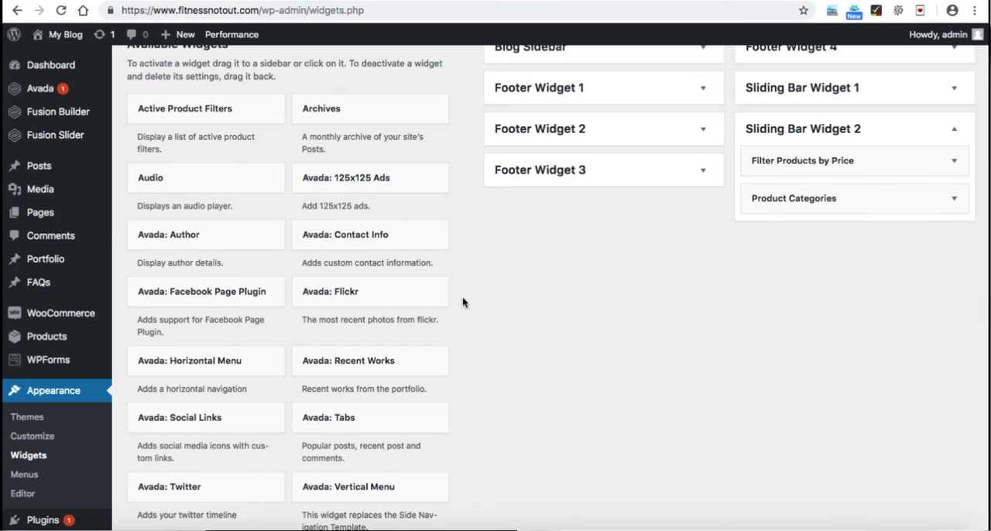
Step: Add the Recent Viewed Products widget to Sliding Bar Widget 2 with its default title and product count
{"action": "scroll", "coordinate": [462, 298], "scroll_direction": "down", "scroll_amount": 3}
{"action": "scroll", "coordinate": [463, 302], "scroll_direction": "down", "scroll_amount": 10}
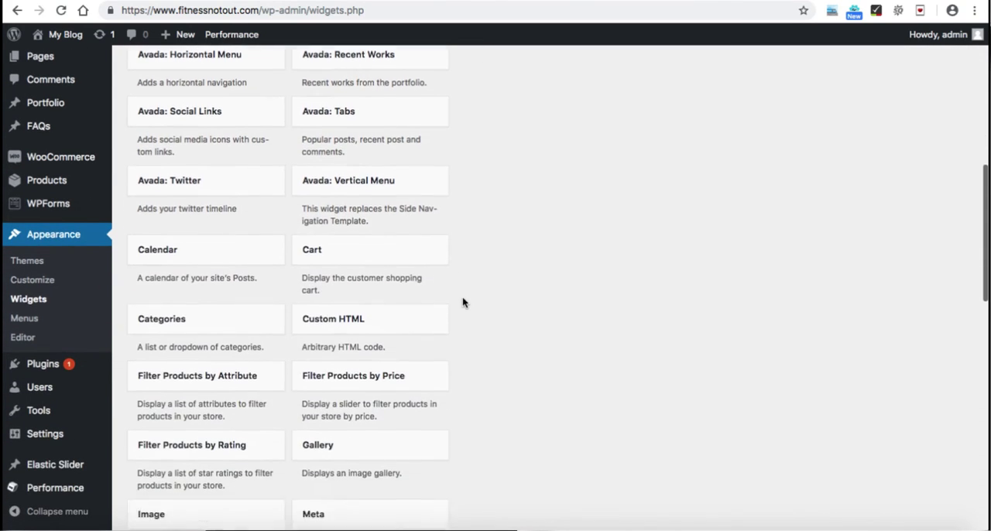
{"action": "scroll", "coordinate": [462, 302], "scroll_direction": "down", "scroll_amount": 7}
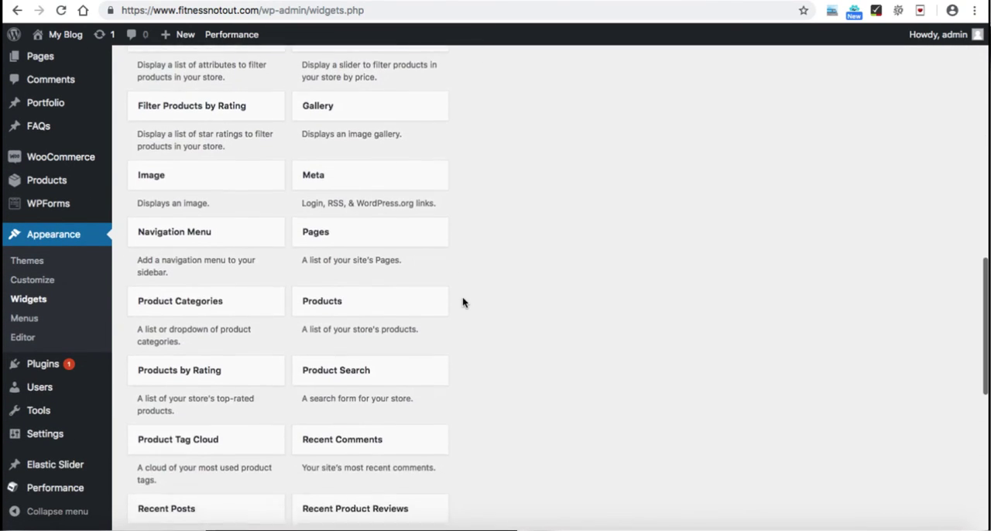
{"action": "scroll", "coordinate": [462, 302], "scroll_direction": "down", "scroll_amount": 3}
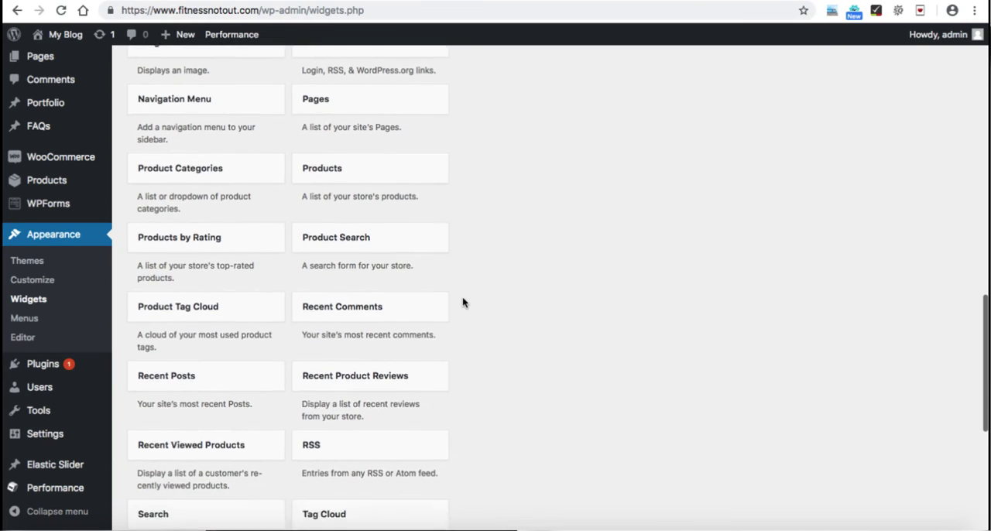
{"action": "scroll", "coordinate": [462, 302], "scroll_direction": "down", "scroll_amount": 2}
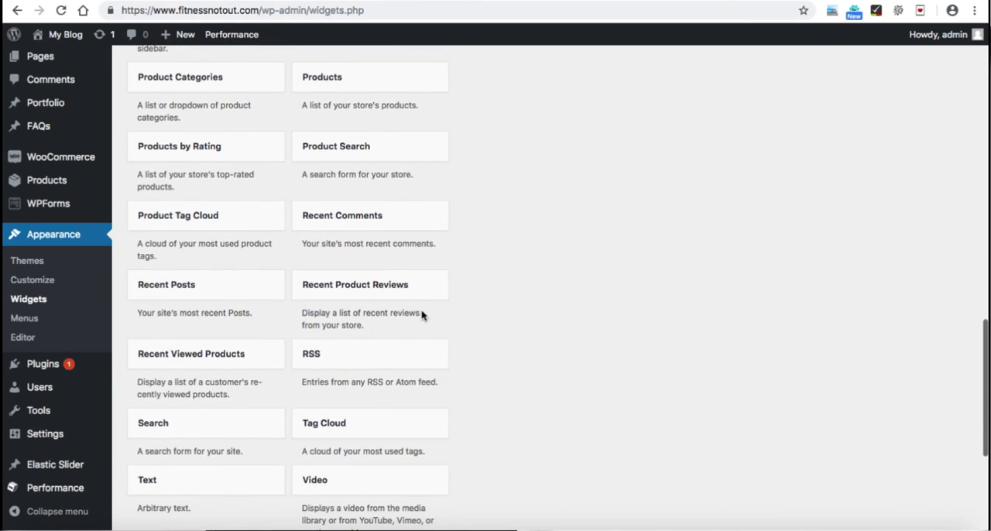
{"action": "left_click", "coordinate": [194, 355]}
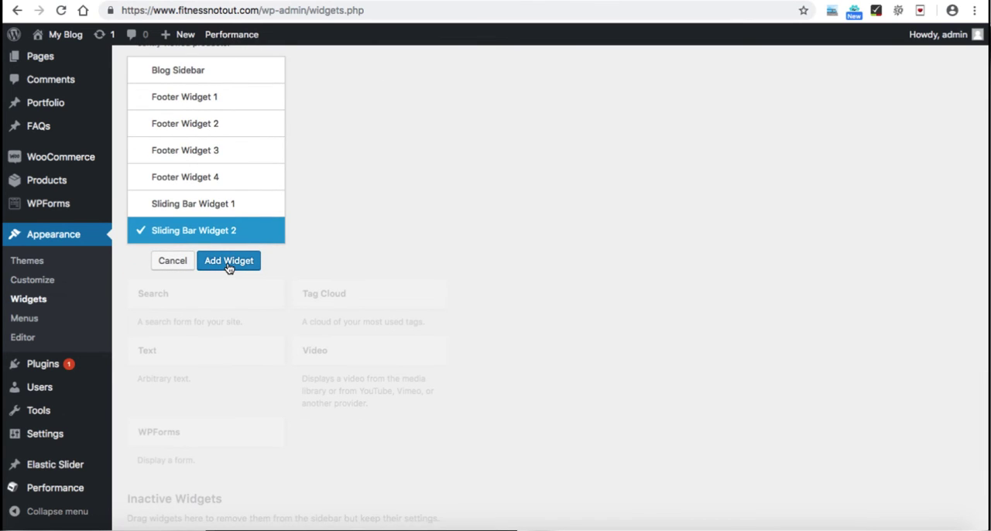
{"action": "left_click", "coordinate": [228, 270]}
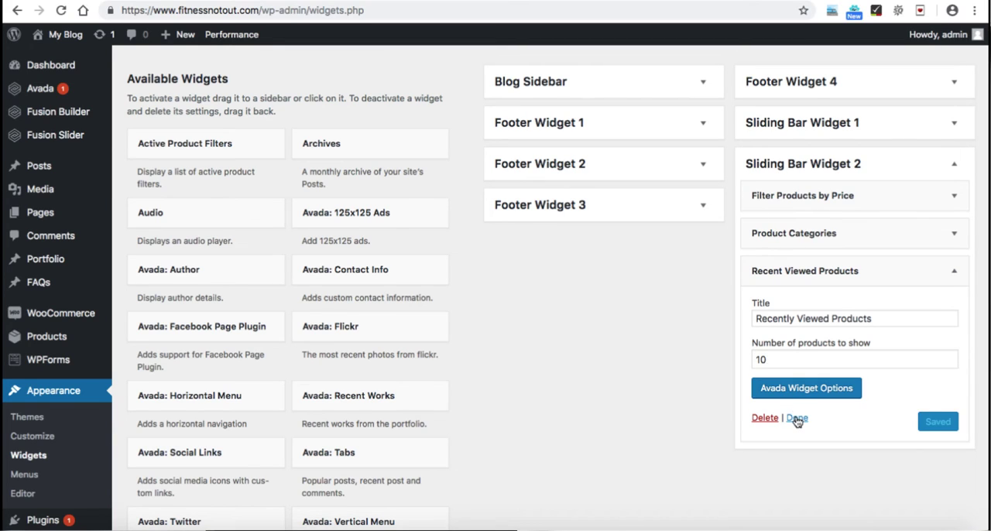
{"action": "left_click", "coordinate": [797, 418]}
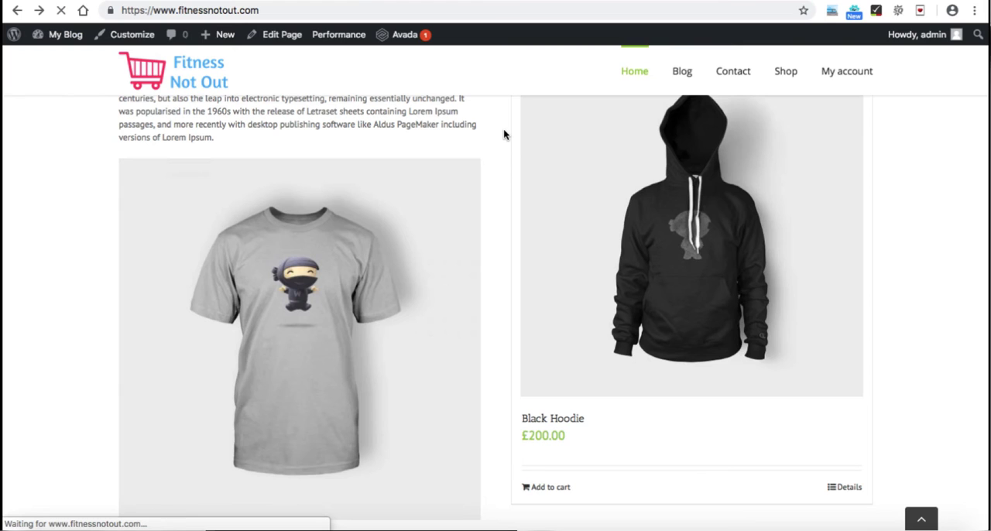
Step: Open the live Shop page and review its product grid and layout
{"action": "mouse_move", "coordinate": [785, 85]}
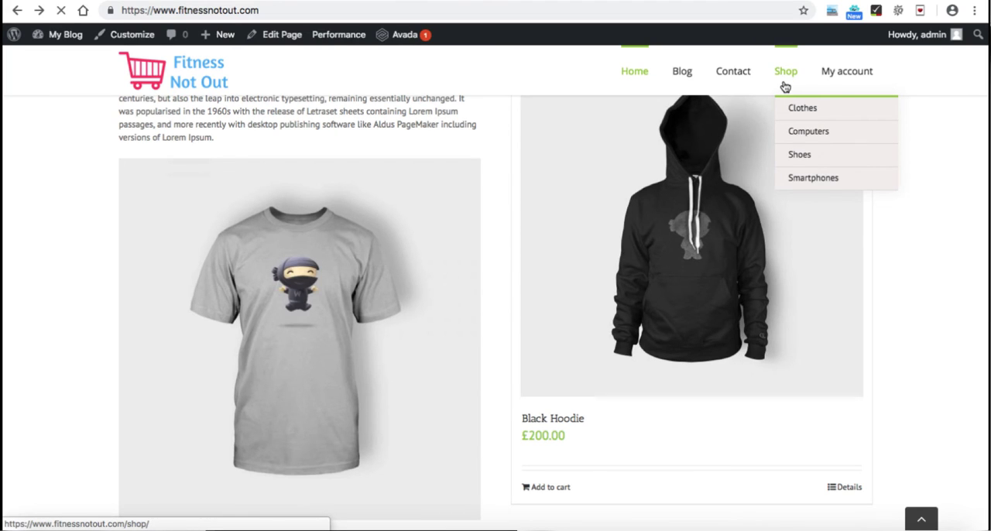
{"action": "left_click", "coordinate": [785, 85]}
{"action": "scroll", "coordinate": [657, 160], "scroll_direction": "down", "scroll_amount": 1}
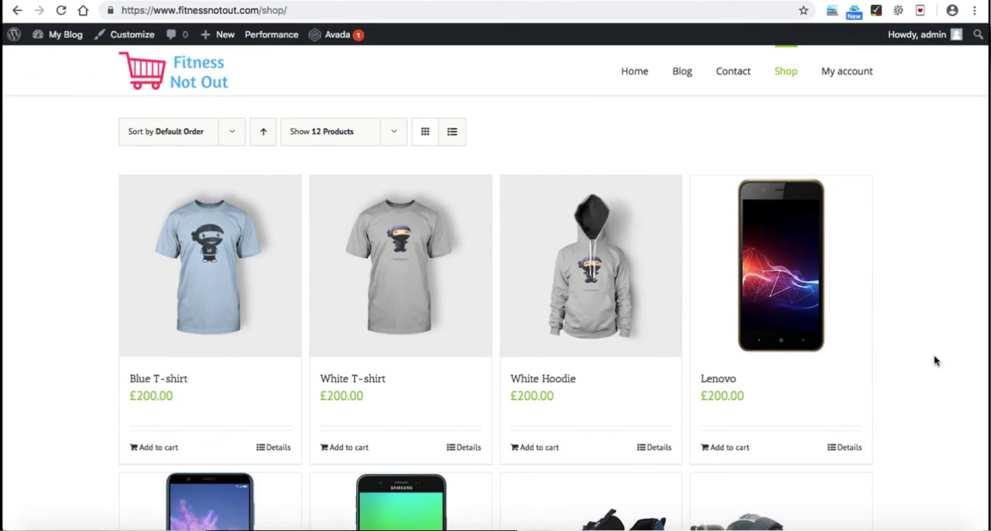
{"action": "scroll", "coordinate": [889, 280], "scroll_direction": "down", "scroll_amount": 3}
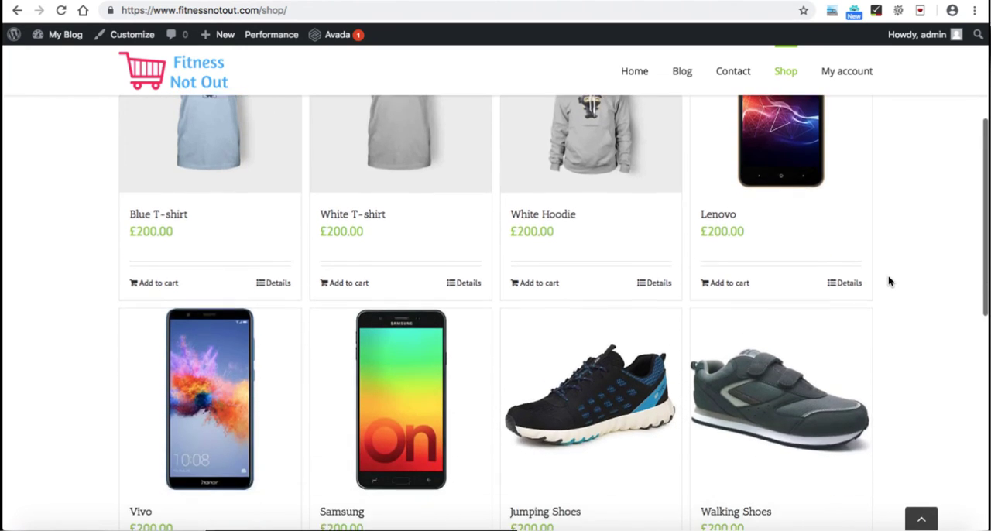
{"action": "scroll", "coordinate": [890, 281], "scroll_direction": "down", "scroll_amount": 4}
{"action": "scroll", "coordinate": [889, 281], "scroll_direction": "up", "scroll_amount": 8}
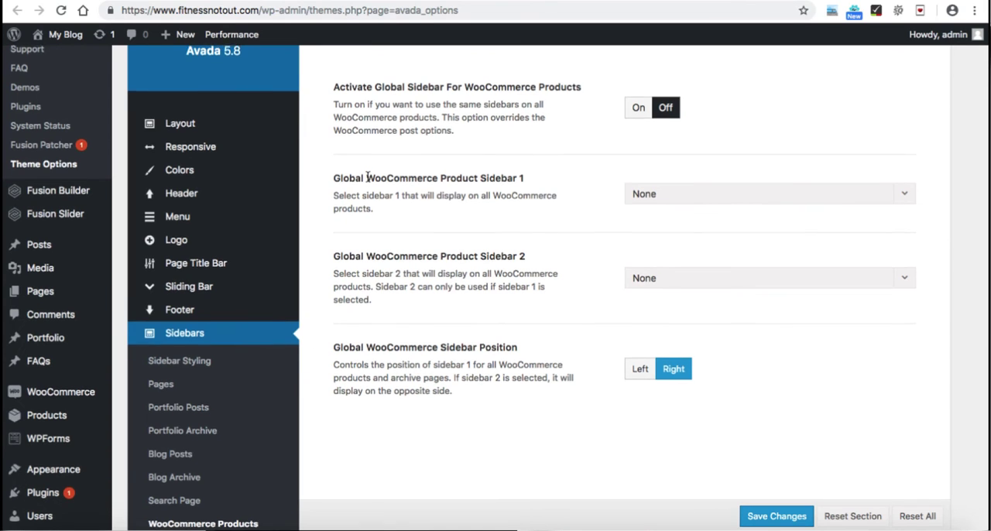
Step: In Avada's WooCommerce Products sidebar options, activate the global sidebar and set Global WooCommerce Product Sidebar 1 to Sliding Bar Widget 2
{"action": "scroll", "coordinate": [366, 175], "scroll_direction": "up", "scroll_amount": 4}
{"action": "scroll", "coordinate": [328, 311], "scroll_direction": "down", "scroll_amount": 3}
{"action": "scroll", "coordinate": [328, 317], "scroll_direction": "down", "scroll_amount": 2}
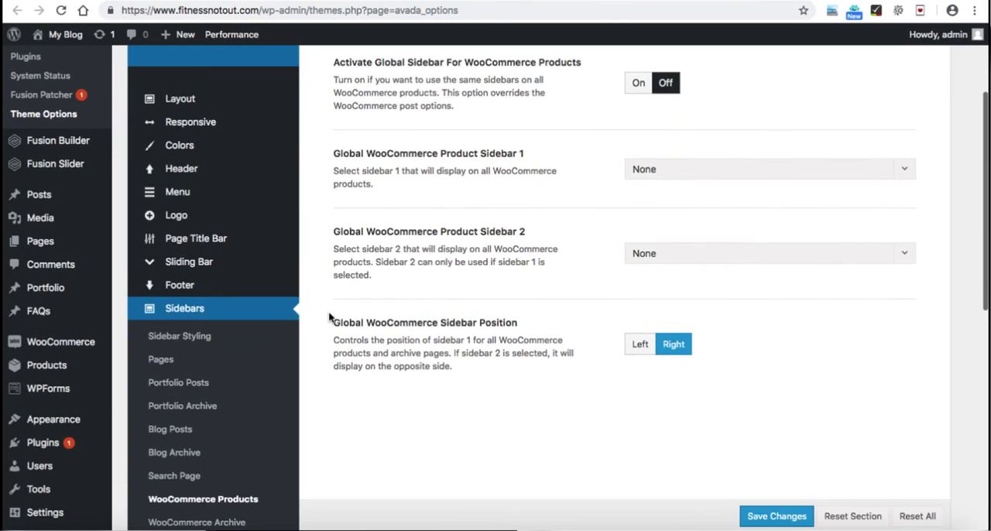
{"action": "scroll", "coordinate": [364, 319], "scroll_direction": "down", "scroll_amount": 2}
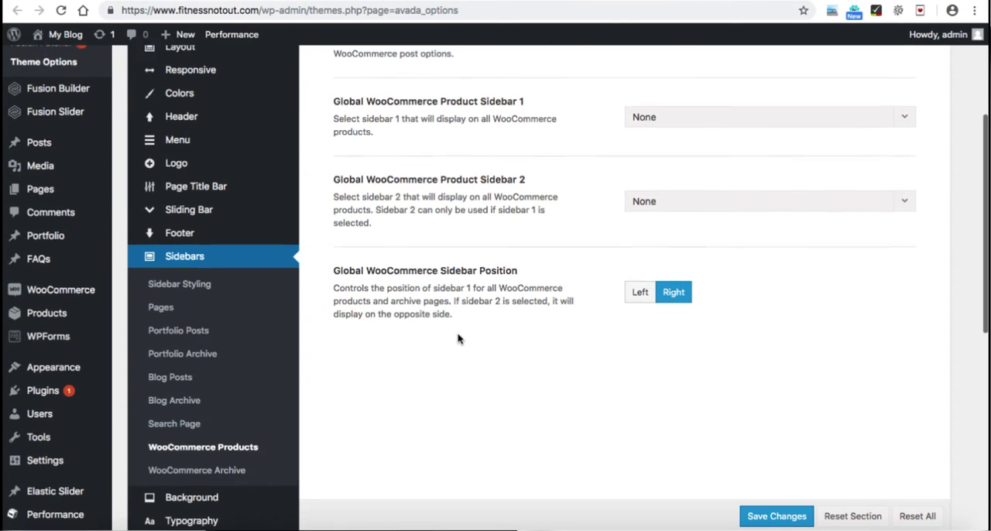
{"action": "scroll", "coordinate": [457, 336], "scroll_direction": "up", "scroll_amount": 3}
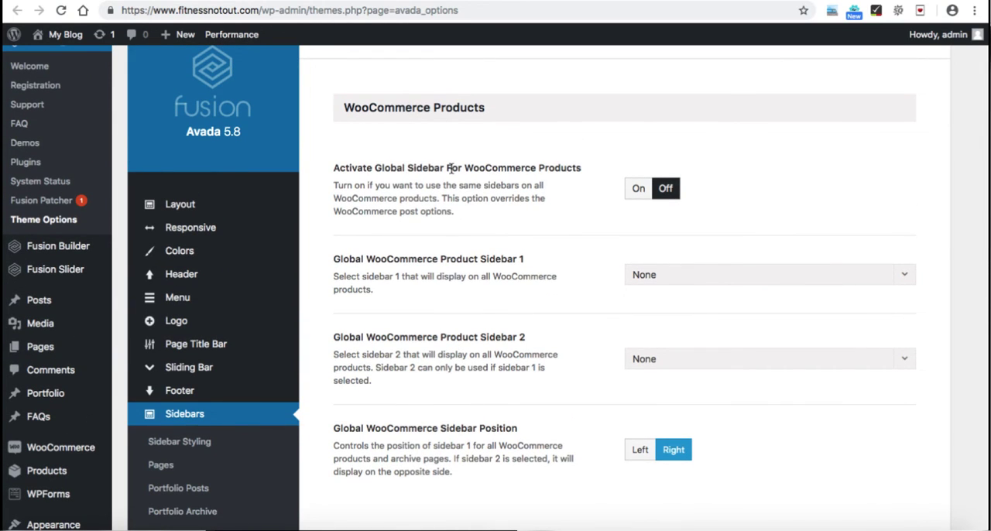
{"action": "left_click", "coordinate": [638, 190]}
{"action": "scroll", "coordinate": [586, 278], "scroll_direction": "down", "scroll_amount": 1}
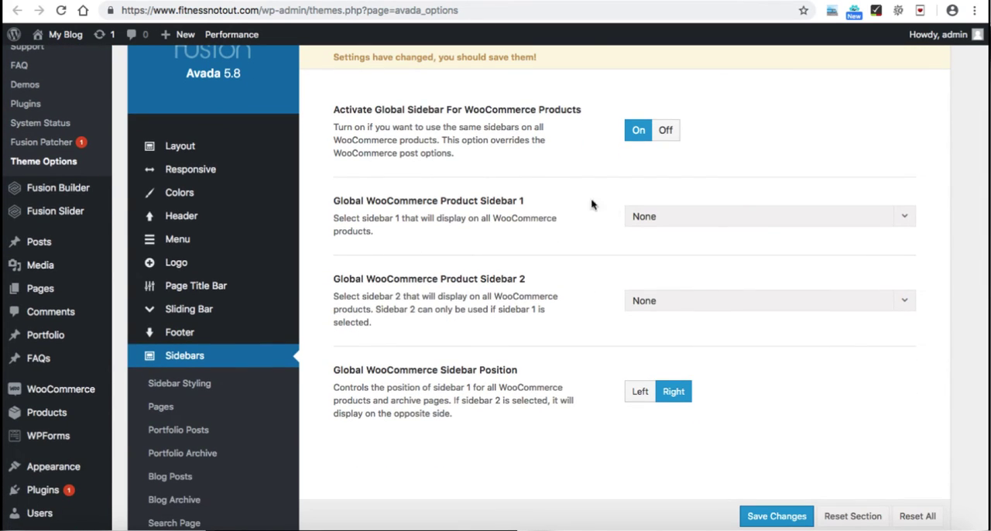
{"action": "left_click", "coordinate": [669, 217]}
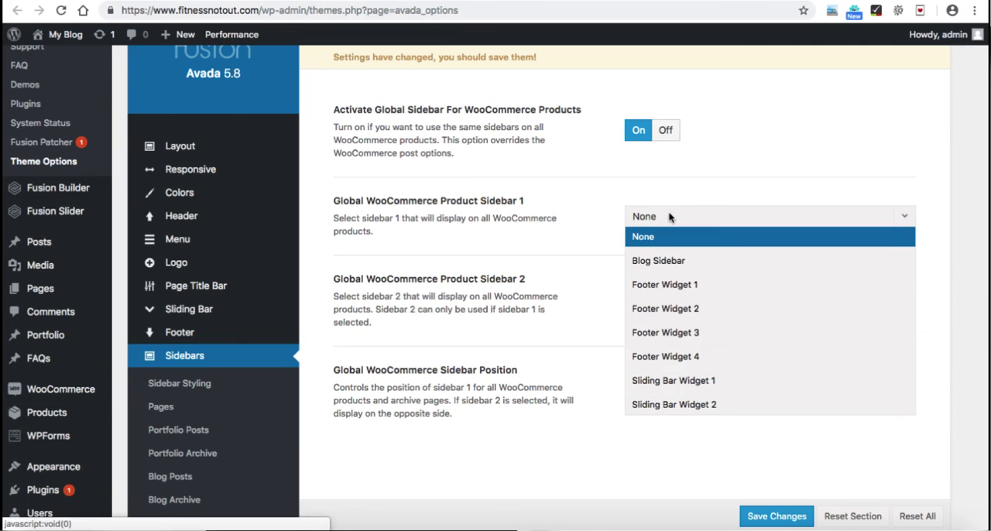
{"action": "left_click", "coordinate": [698, 406]}
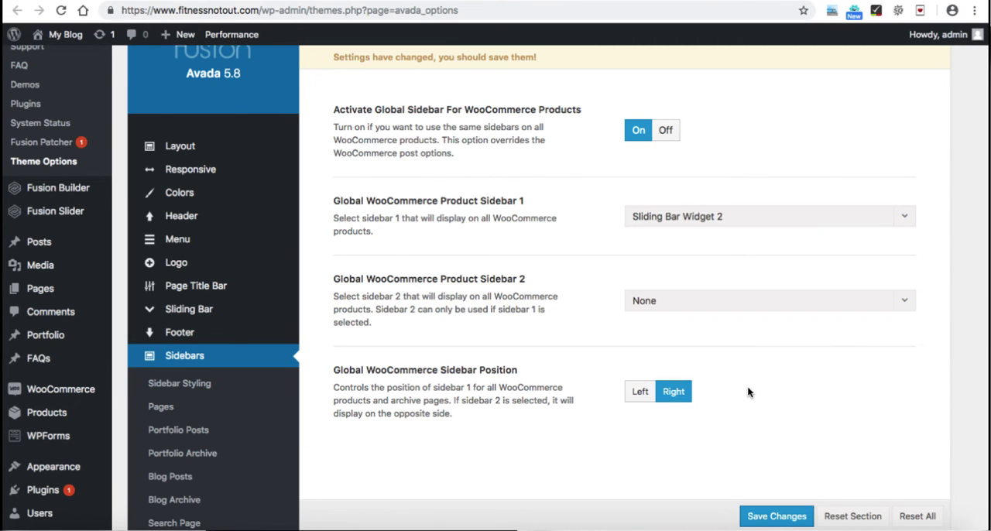
Step: Save the WooCommerce Products sidebar settings in the theme options
{"action": "scroll", "coordinate": [612, 431], "scroll_direction": "down", "scroll_amount": 2}
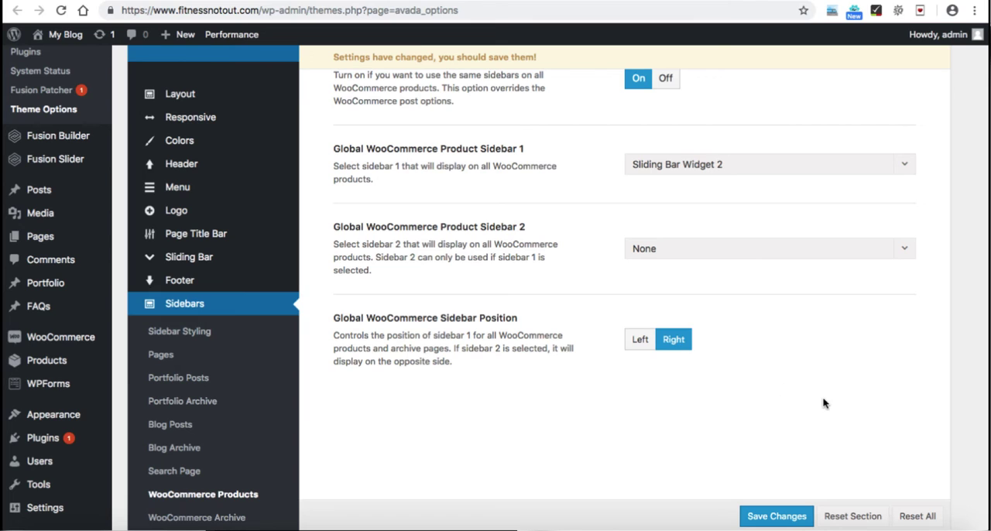
{"action": "left_click", "coordinate": [779, 519]}
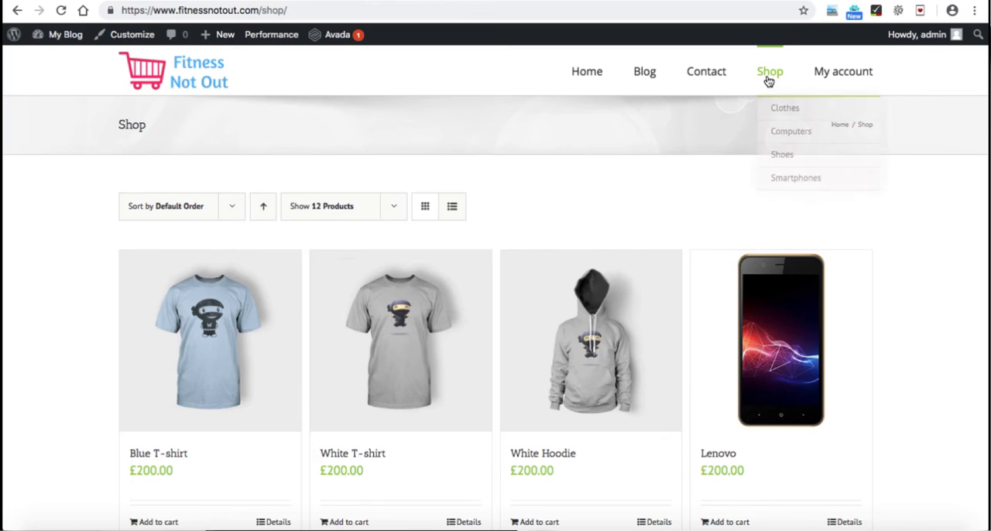
Step: Open the live Shop page, filter products to the £100–£519 price range and review the filtered grid and sidebar
{"action": "left_click", "coordinate": [769, 77]}
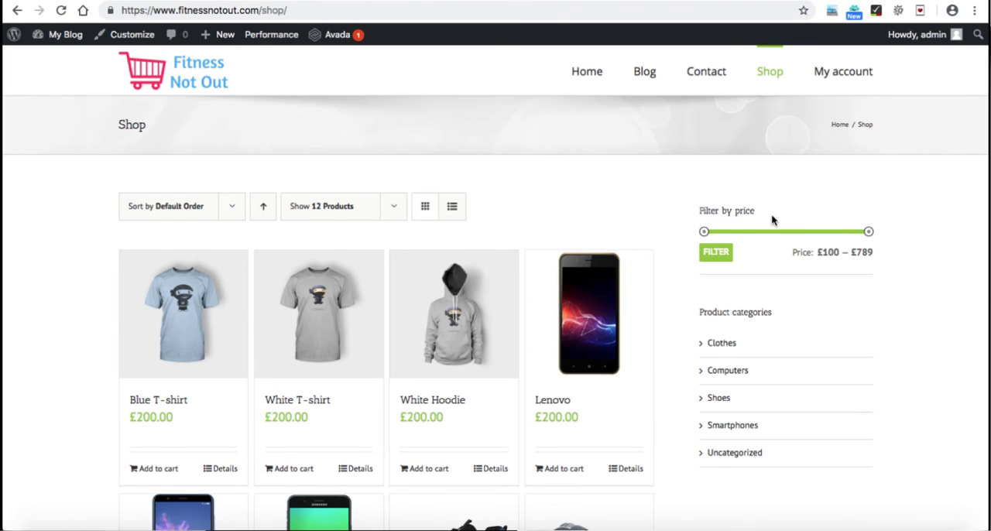
{"action": "left_click_drag", "start_coordinate": [870, 231], "coordinate": [804, 232]}
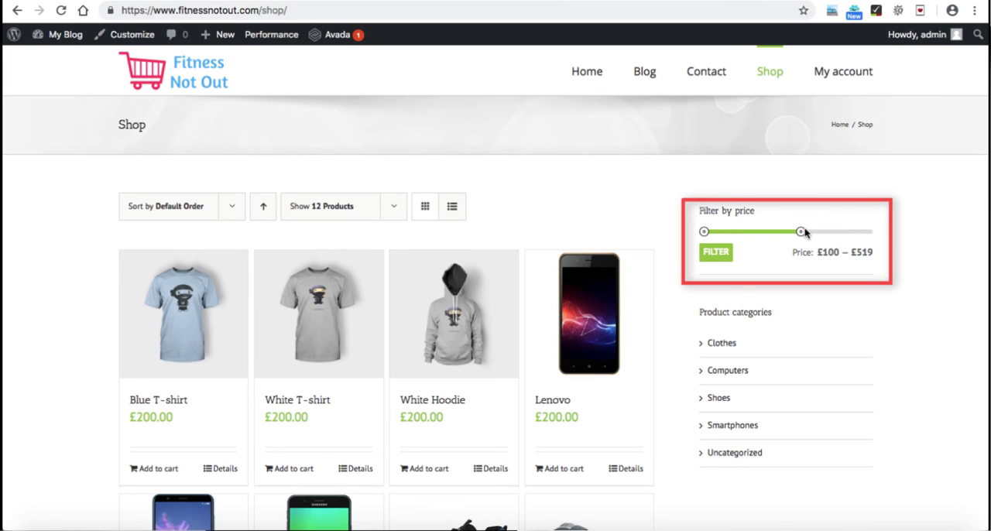
{"action": "left_click", "coordinate": [716, 254]}
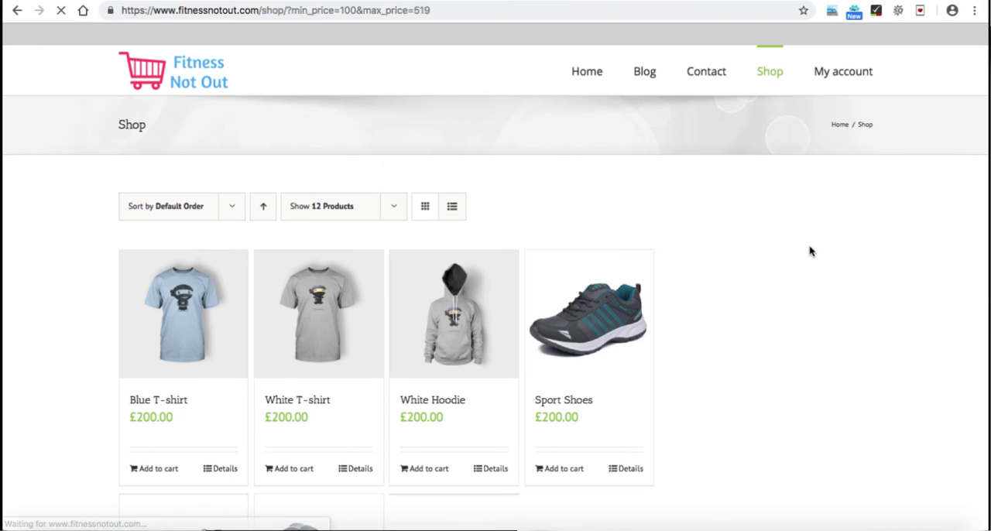
{"action": "scroll", "coordinate": [670, 285], "scroll_direction": "down", "scroll_amount": 4}
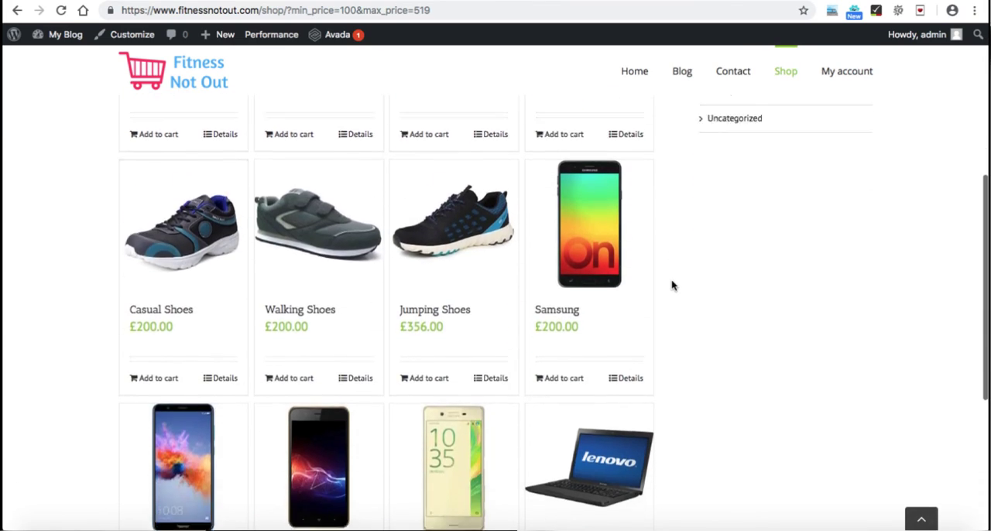
{"action": "scroll", "coordinate": [658, 232], "scroll_direction": "up", "scroll_amount": 4}
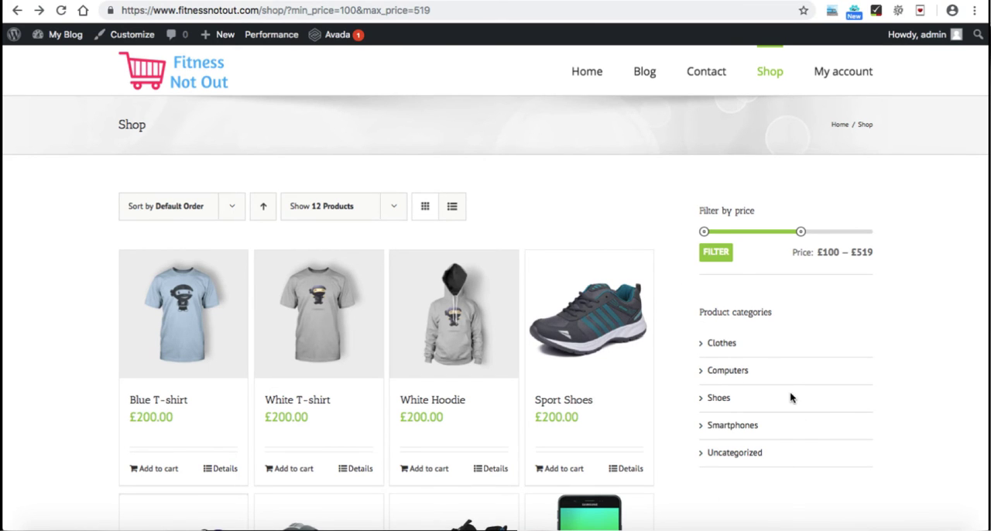
{"action": "scroll", "coordinate": [640, 310], "scroll_direction": "down", "scroll_amount": 2}
{"action": "scroll", "coordinate": [638, 310], "scroll_direction": "up", "scroll_amount": 1}
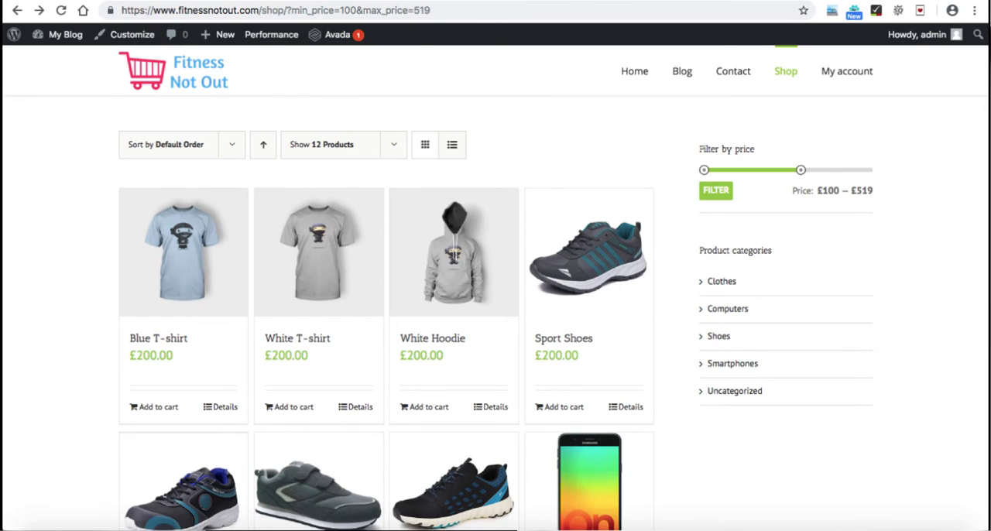
Step: Switch to the Google Forms checklist and tick the Shop page item covering Price Filter, Categories Filter and Recently viewed products
{"action": "key", "text": "ctrl+Tab"}
{"action": "left_click", "coordinate": [307, 267]}
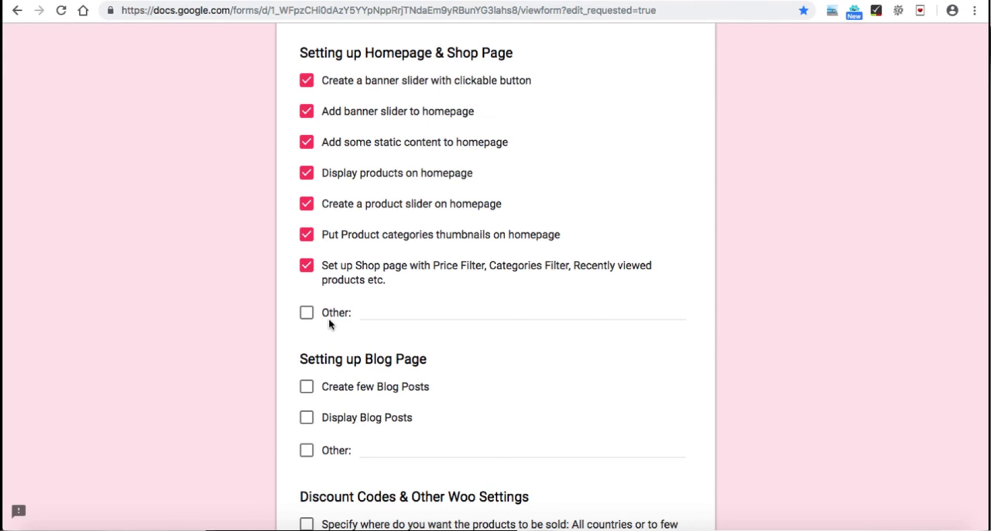
{"action": "scroll", "coordinate": [328, 318], "scroll_direction": "down", "scroll_amount": 1}
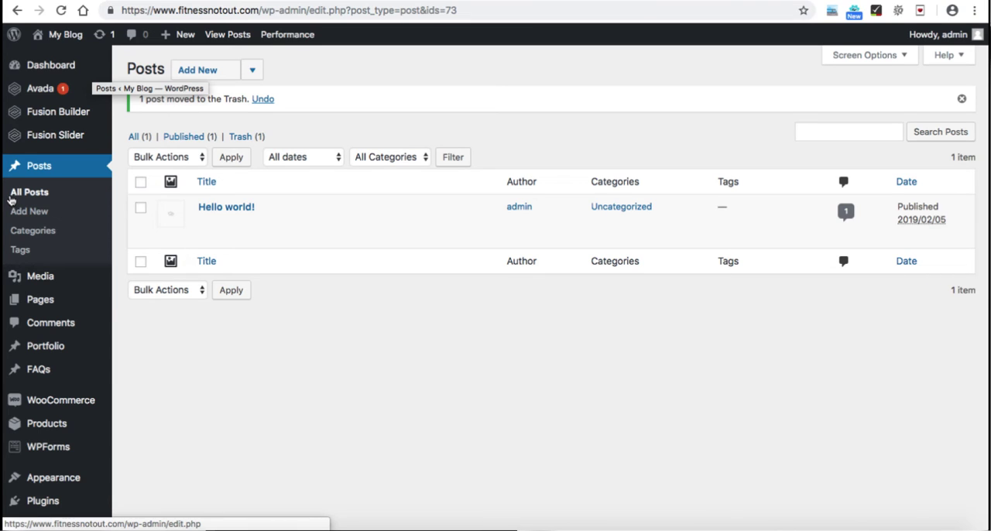
Step: Move the "Hello world!" post to the trash in the WordPress posts list
{"action": "mouse_move", "coordinate": [220, 221]}
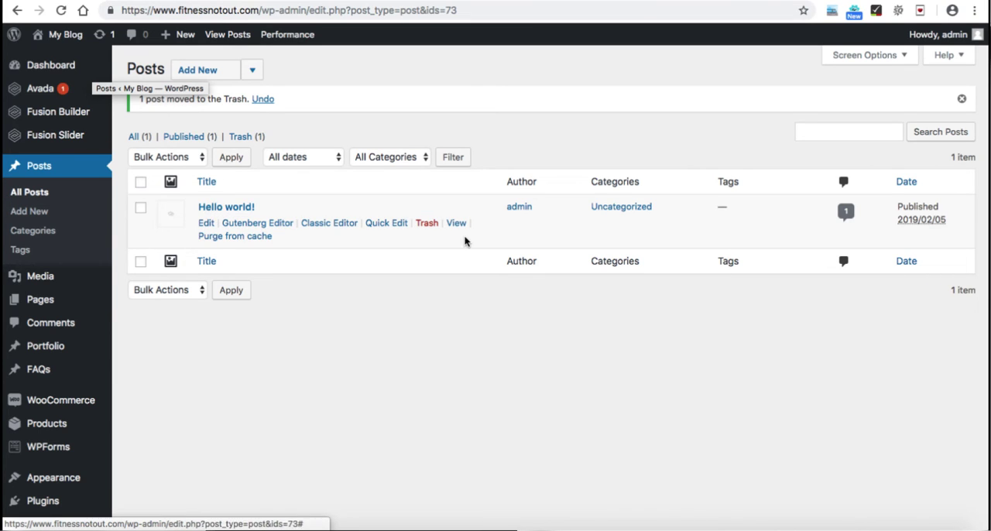
{"action": "left_click", "coordinate": [427, 224]}
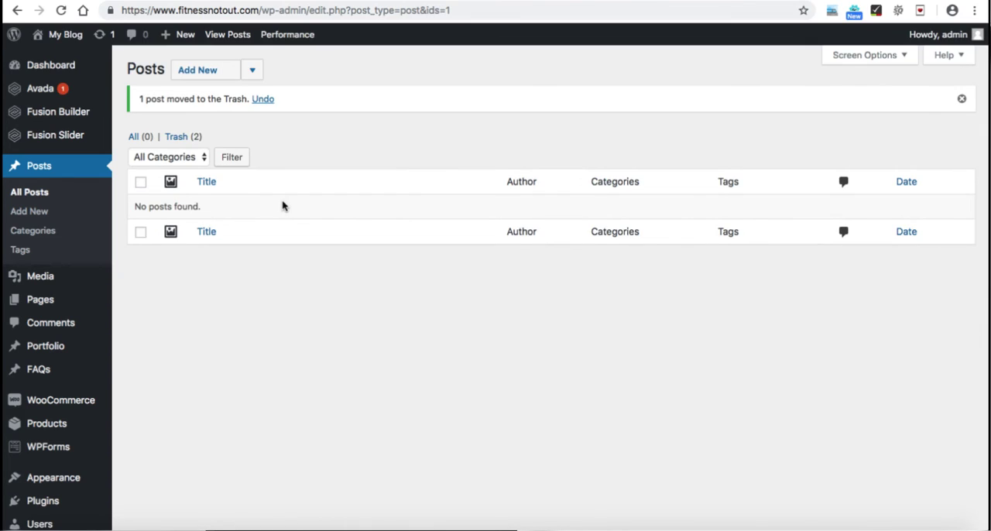
Step: Create a new post titled "My first blog post" and fill its body with the "What is Lorem Ipsum?" paragraph from lipsum.com
{"action": "left_click", "coordinate": [37, 216]}
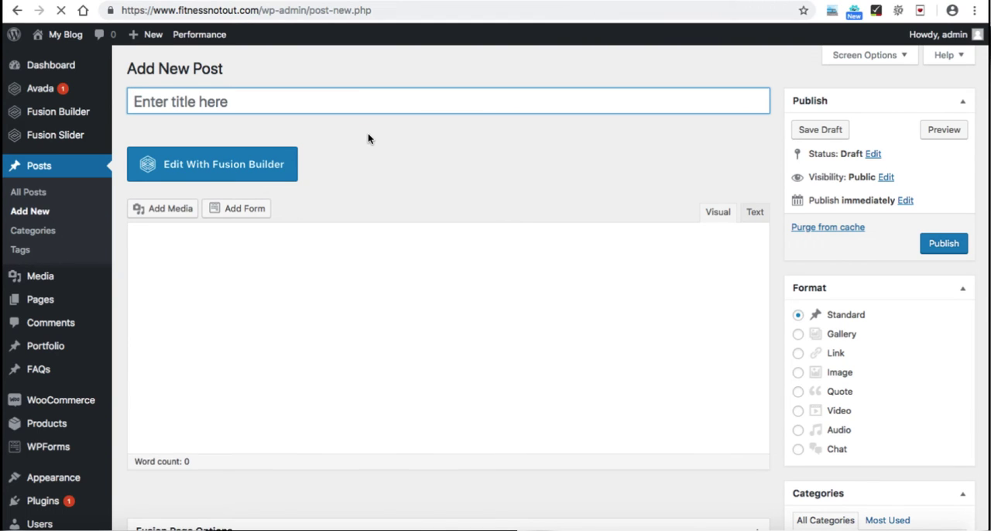
{"action": "type", "text": "My first blog post"}
{"action": "scroll", "coordinate": [526, 205], "scroll_direction": "down", "scroll_amount": 1}
{"action": "left_click", "coordinate": [428, 232]}
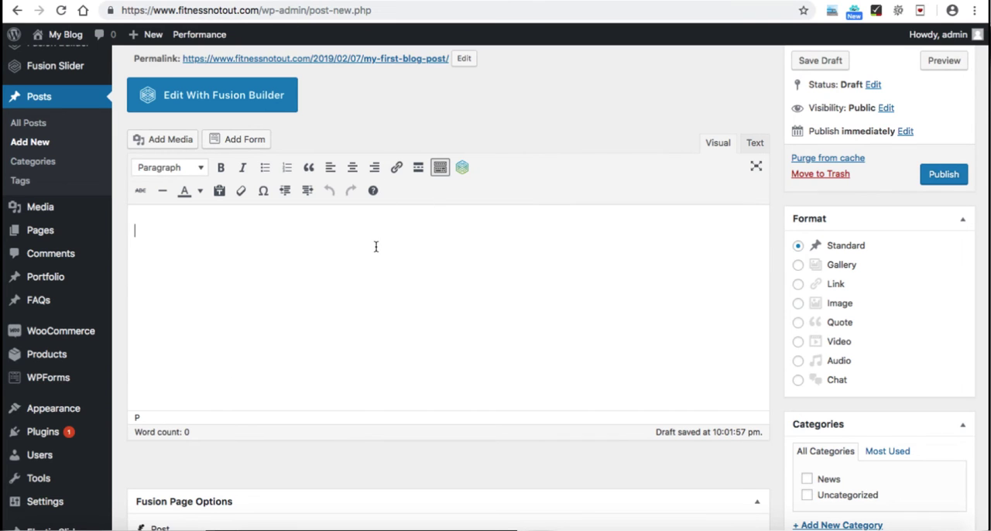
{"action": "type", "text": "Lorem Ipsum is simply dummy text of the printing and typesetting industry. Lorem Ipsum has been the industry's standard dummy text ever since the 1500s, when an unknown printer took a galley of type and scrambled it to make a type specimen book. It has survived not only five centuries, but also the leap into electronic typesetting, remaining essentially unchanged. It was popularised in the 1960s with the release of Letraset sheets containing Lorem Ipsum passages, and more recently with desktop publishing software like Aldus PageMaker including versions of Lorem Ipsum."}
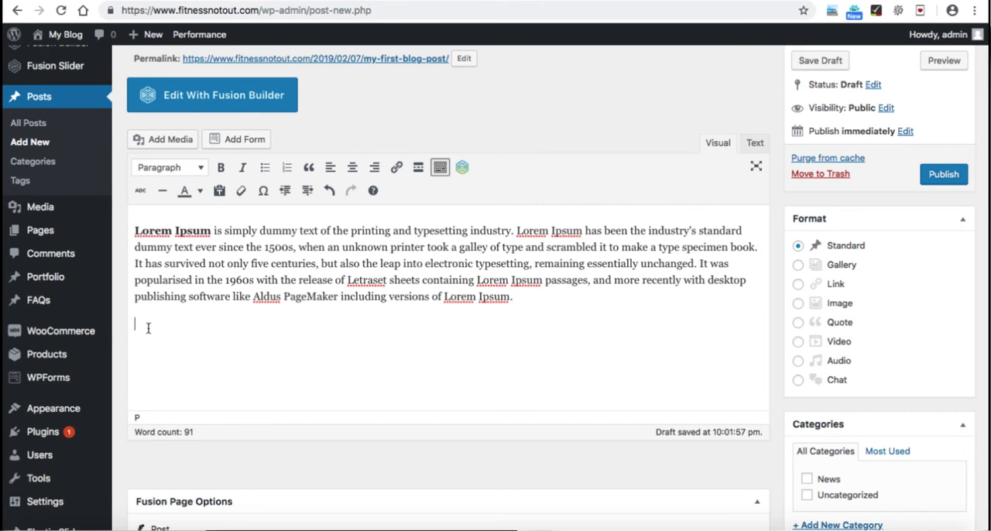
Step: Insert the laptop image 12337166.jpg from the media library below the post's paragraph
{"action": "left_click", "coordinate": [172, 144]}
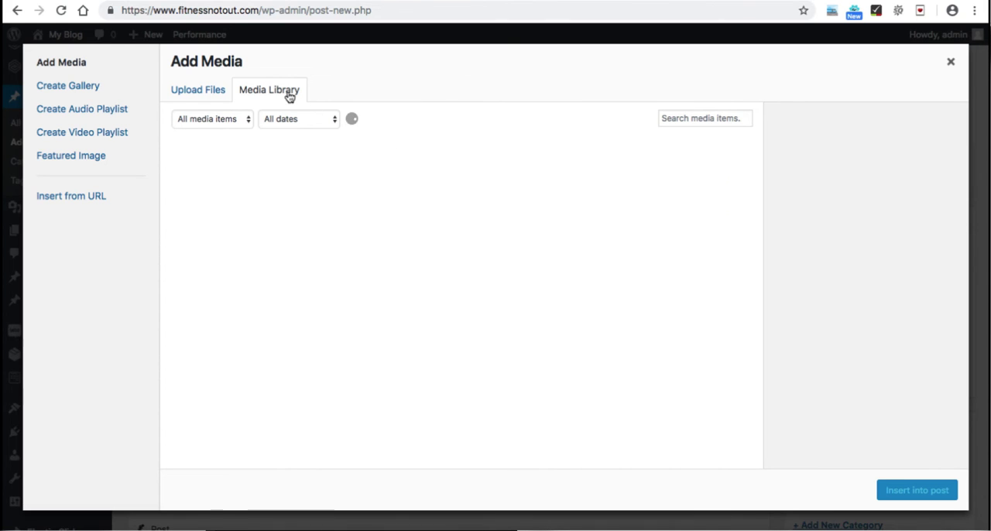
{"action": "left_click", "coordinate": [201, 90]}
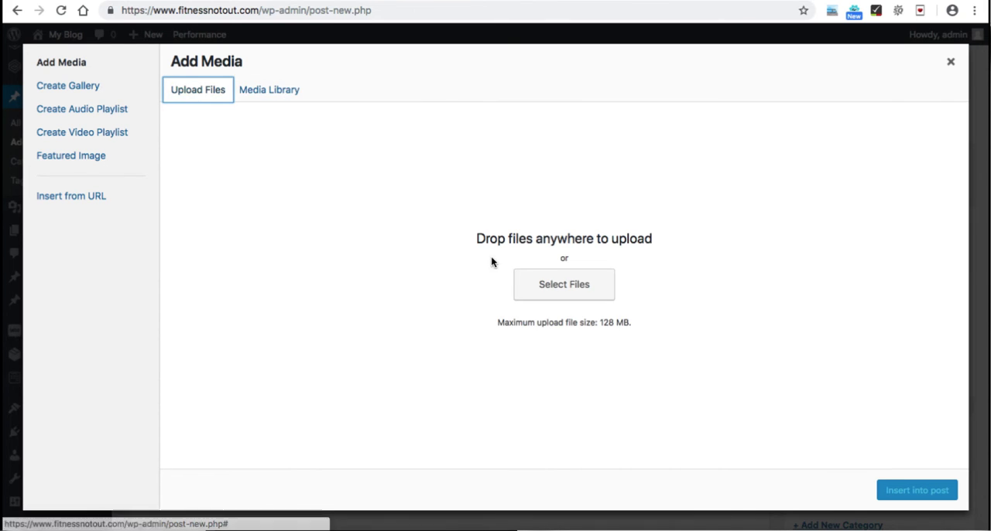
{"action": "left_click", "coordinate": [273, 94]}
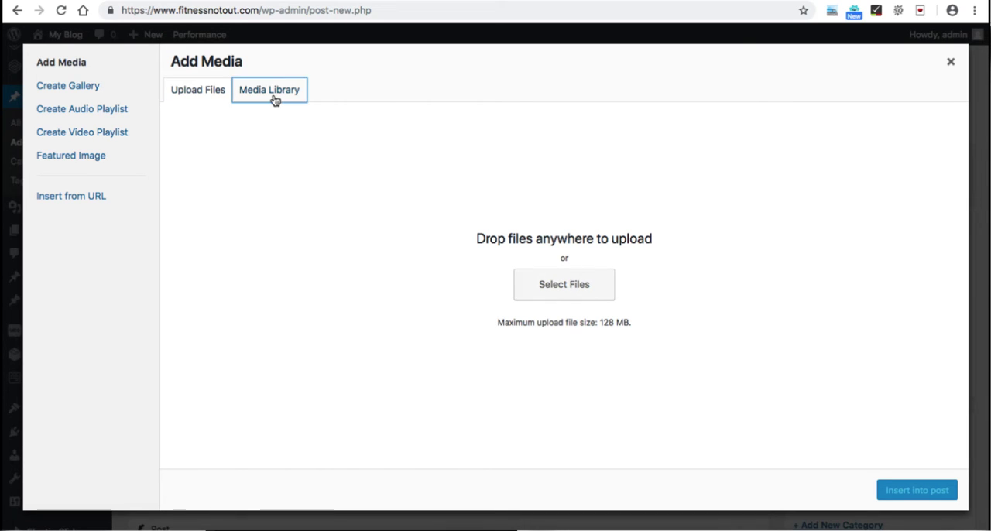
{"action": "left_click", "coordinate": [502, 288]}
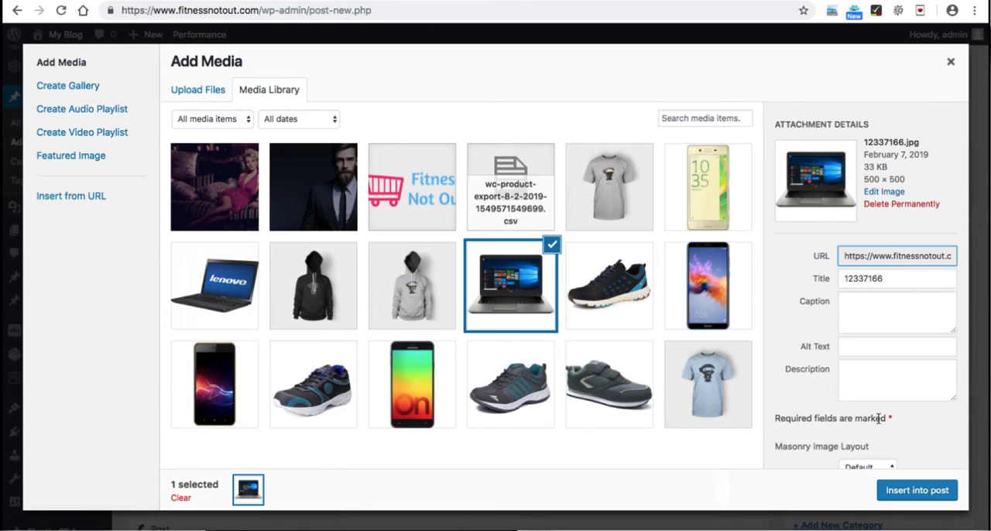
{"action": "left_click", "coordinate": [914, 490]}
Step: Set the grey ninja T-shirt image from the media library as the post's featured image
{"action": "scroll", "coordinate": [629, 341], "scroll_direction": "down", "scroll_amount": 2}
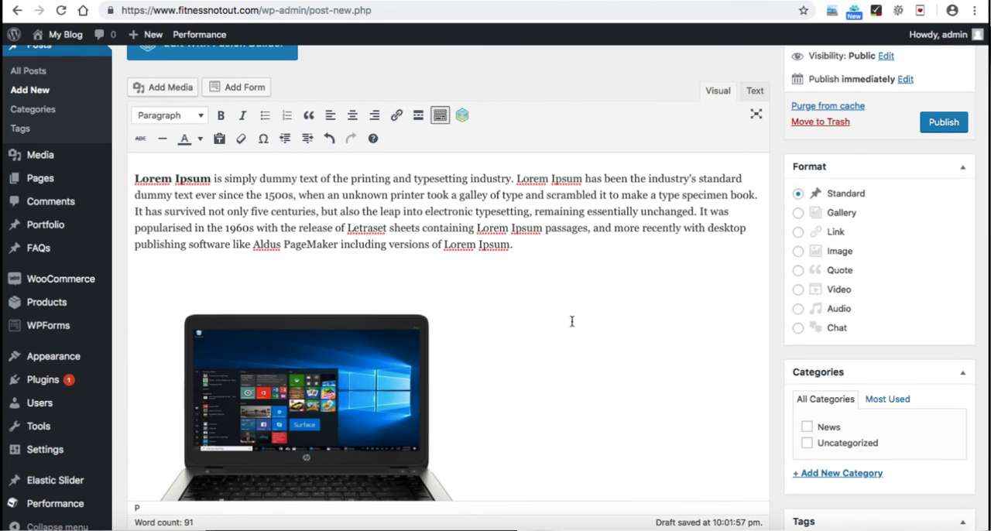
{"action": "scroll", "coordinate": [570, 322], "scroll_direction": "down", "scroll_amount": 5}
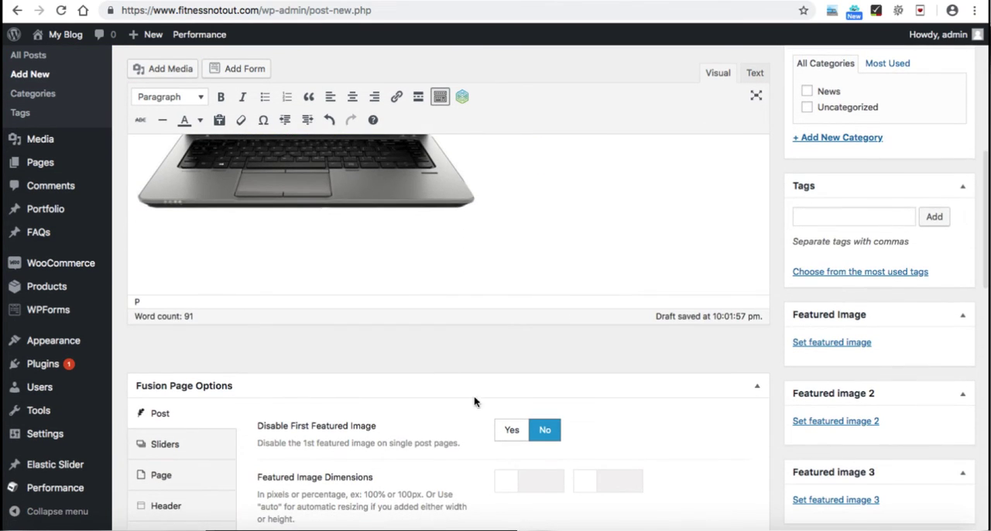
{"action": "left_click", "coordinate": [830, 342]}
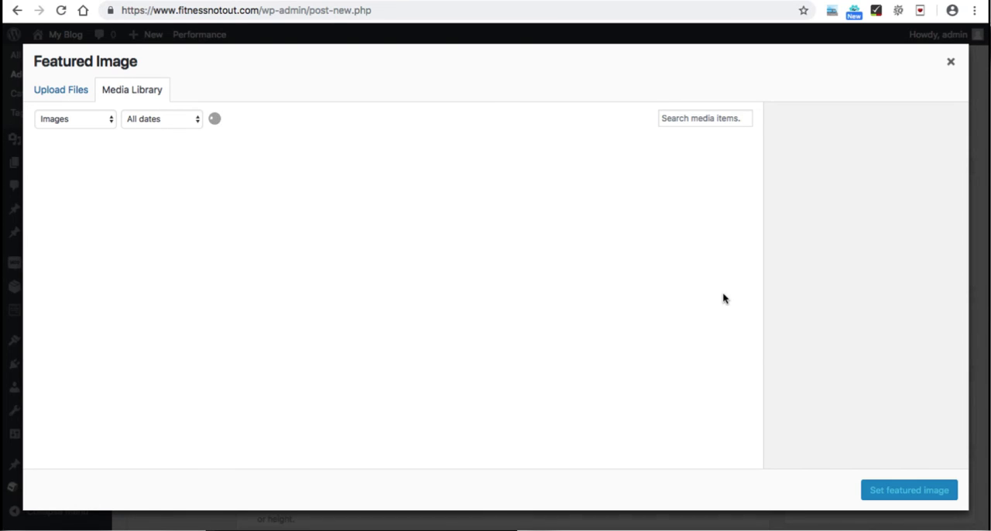
{"action": "left_click", "coordinate": [380, 225]}
{"action": "left_click", "coordinate": [894, 487]}
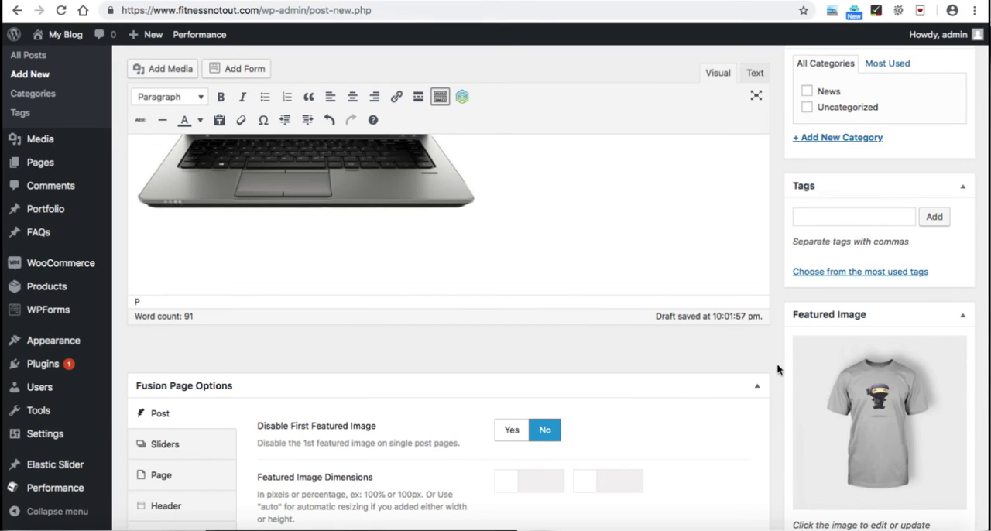
Step: Add a new category "Blog news" and assign the post to it alone, leaving News unticked
{"action": "scroll", "coordinate": [777, 363], "scroll_direction": "up", "scroll_amount": 3}
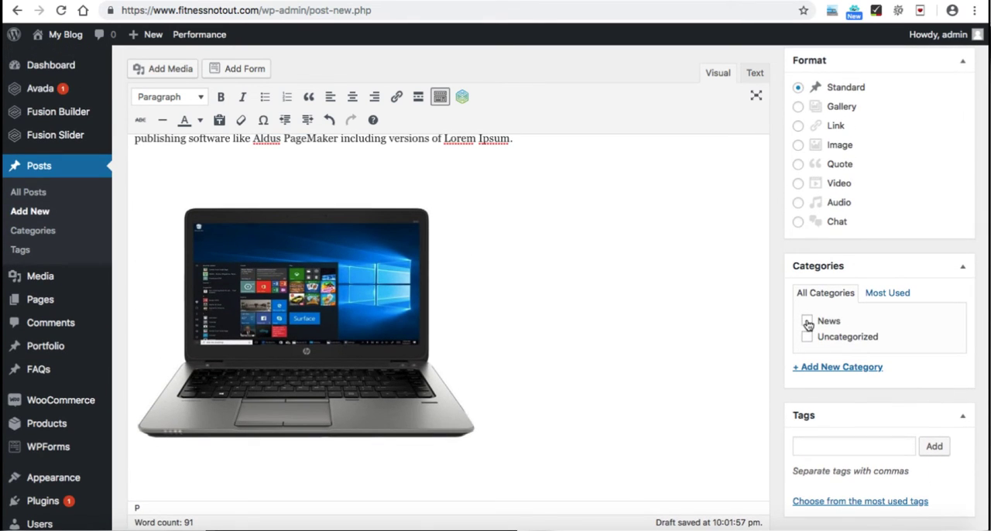
{"action": "left_click", "coordinate": [807, 323]}
{"action": "left_click", "coordinate": [828, 368]}
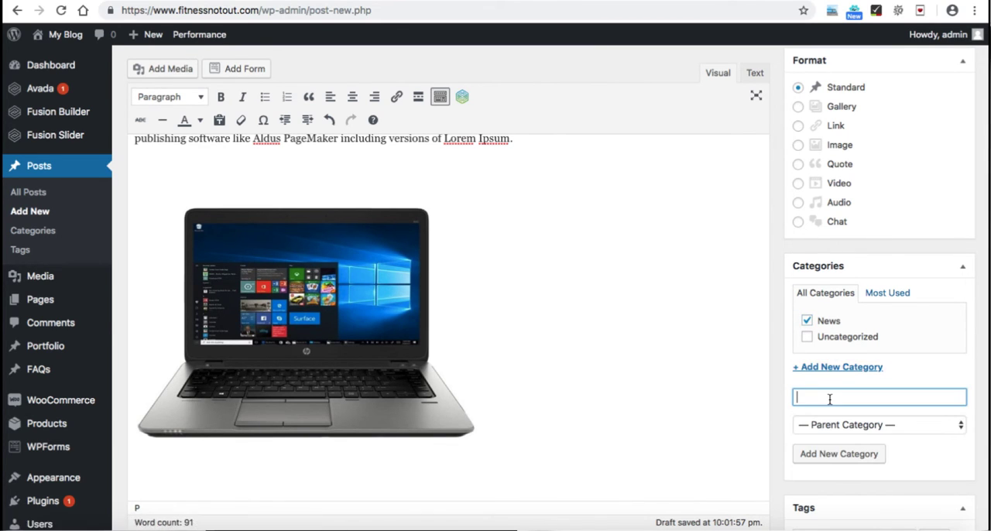
{"action": "type", "text": "Blog news"}
{"action": "left_click", "coordinate": [847, 457]}
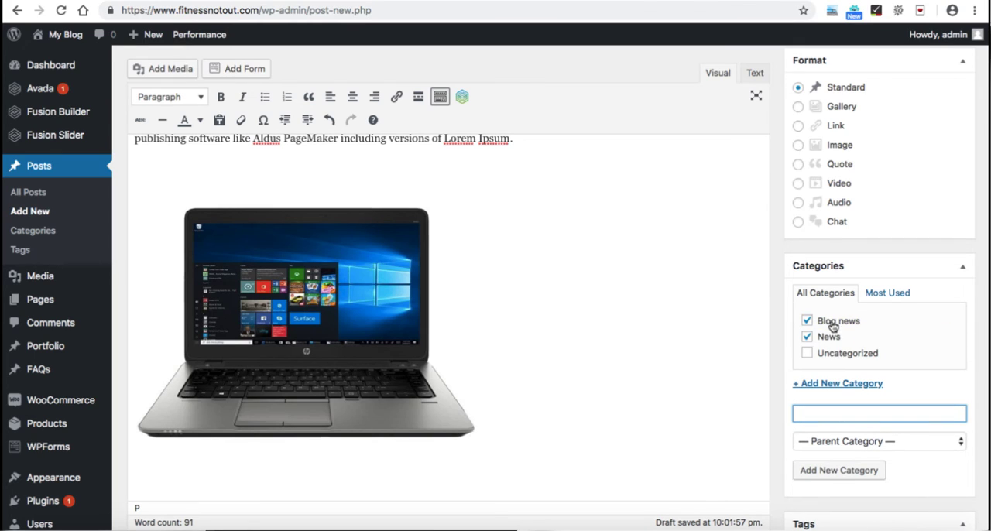
{"action": "left_click", "coordinate": [807, 337]}
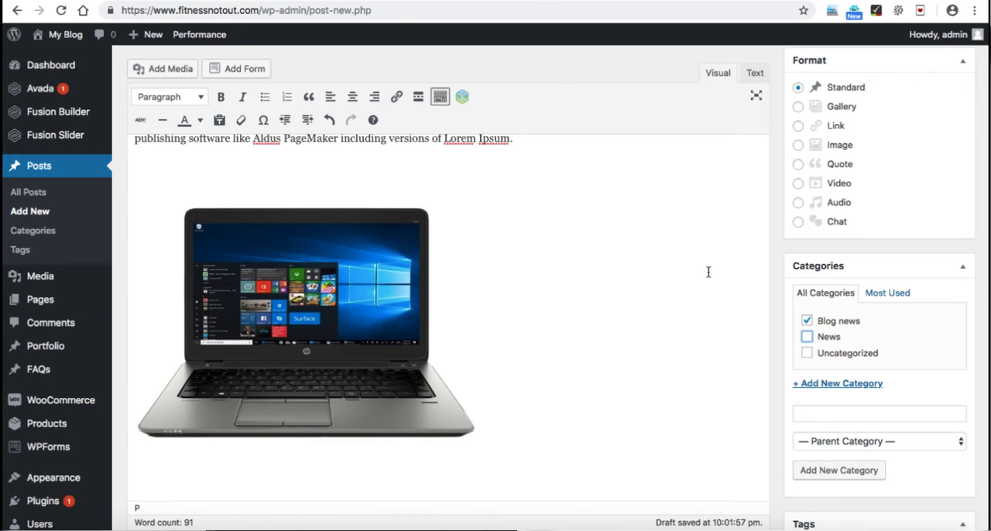
Step: Publish the post and open the Blog page on the live site
{"action": "scroll", "coordinate": [778, 265], "scroll_direction": "up", "scroll_amount": 4}
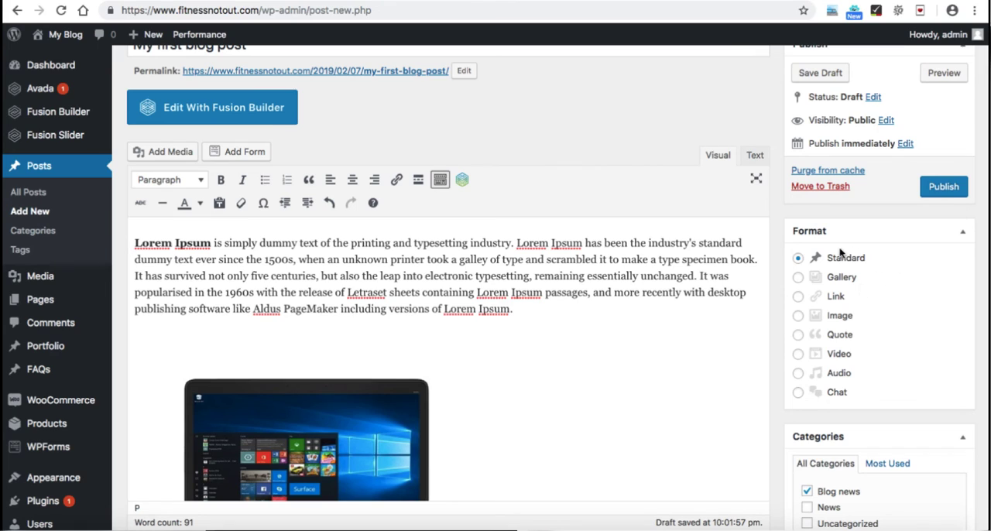
{"action": "left_click", "coordinate": [943, 187]}
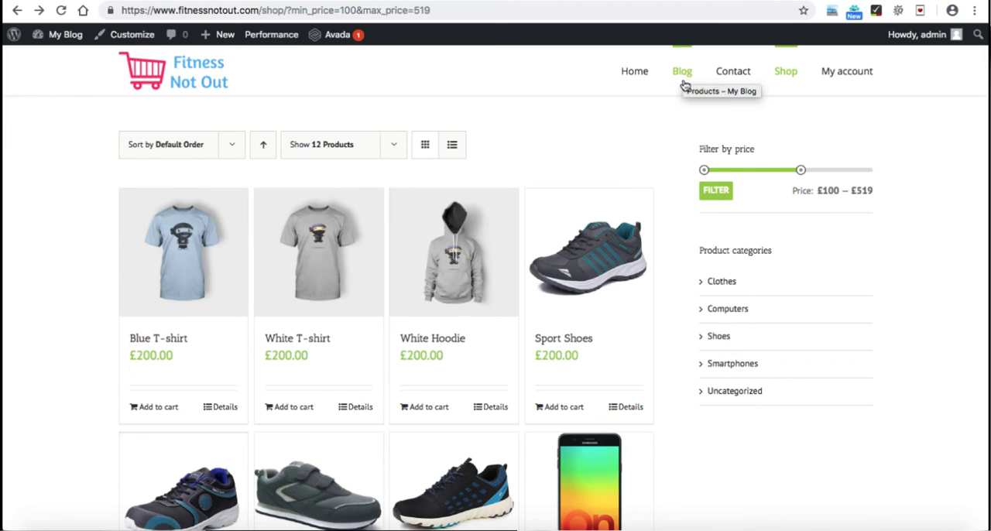
{"action": "left_click", "coordinate": [683, 74]}
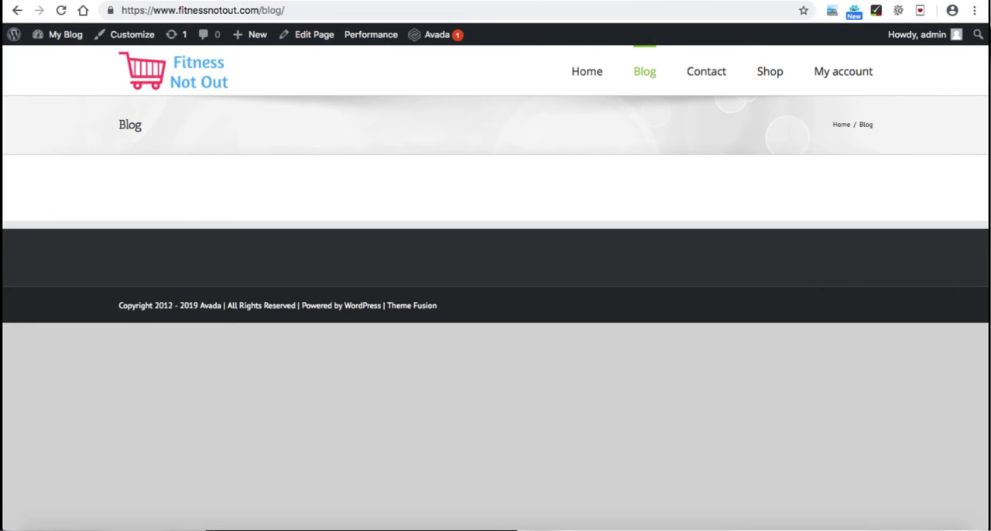
Step: Open the Blog page for editing from the WordPress pages list
{"action": "left_click", "coordinate": [251, 2]}
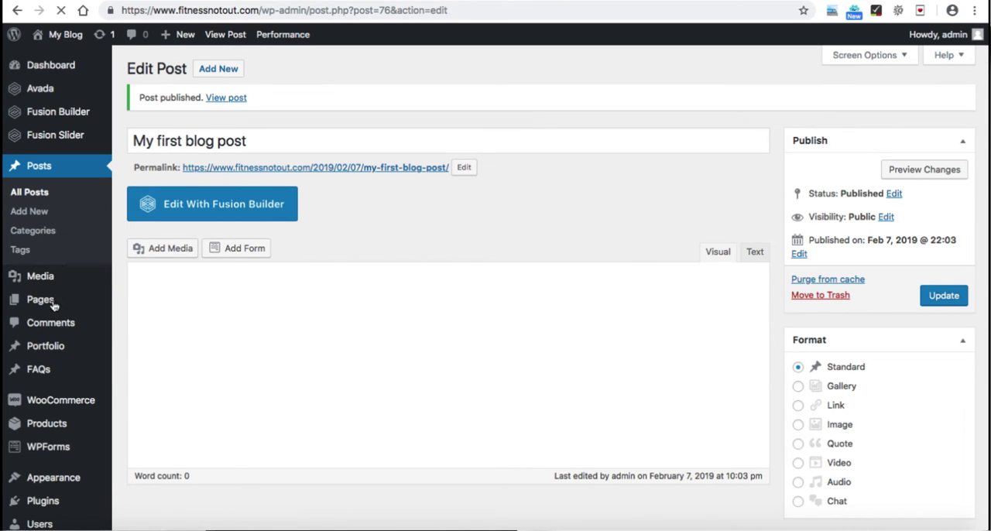
{"action": "mouse_move", "coordinate": [46, 305]}
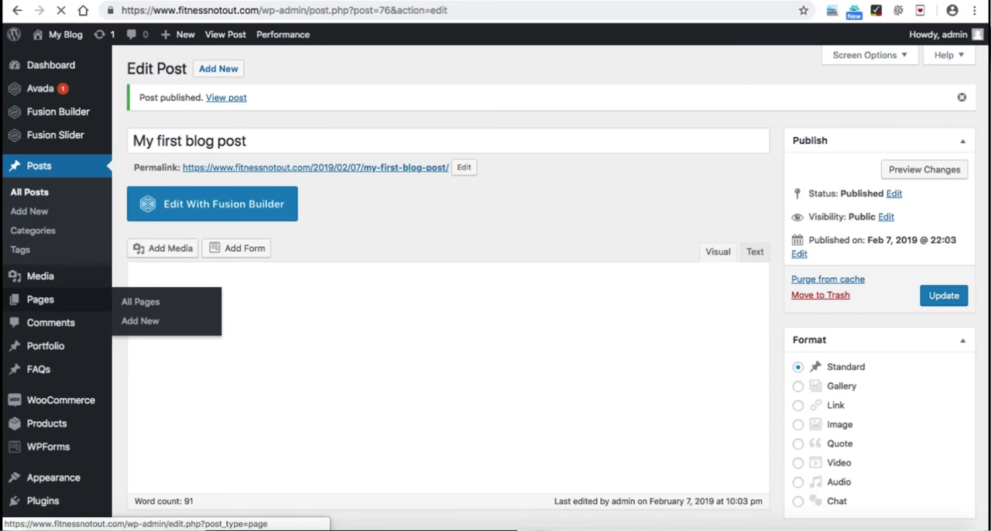
{"action": "left_click", "coordinate": [349, 1]}
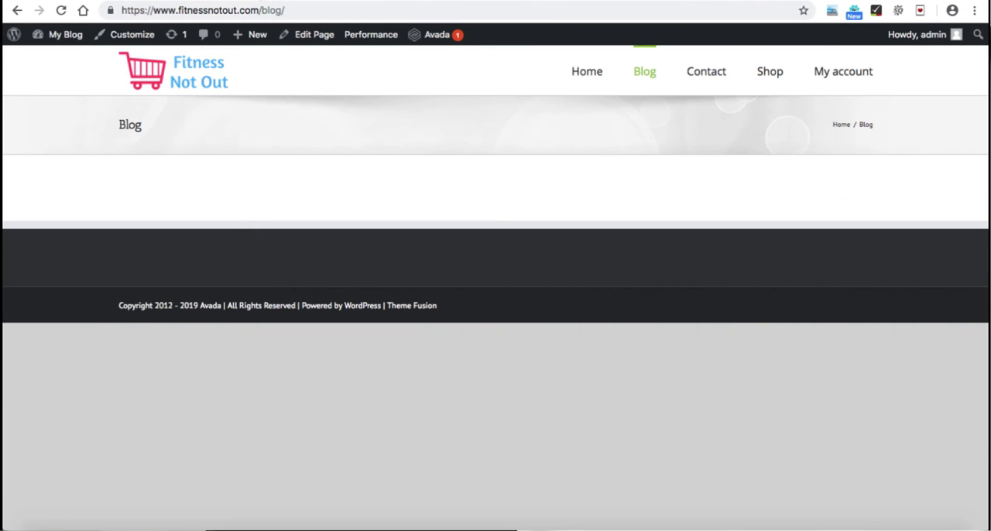
{"action": "left_click", "coordinate": [274, 3]}
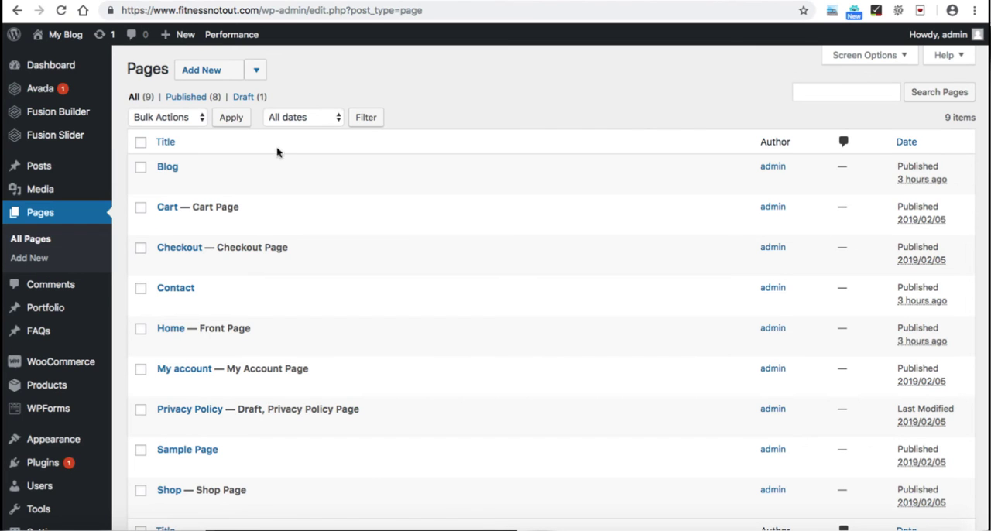
{"action": "left_click", "coordinate": [168, 168]}
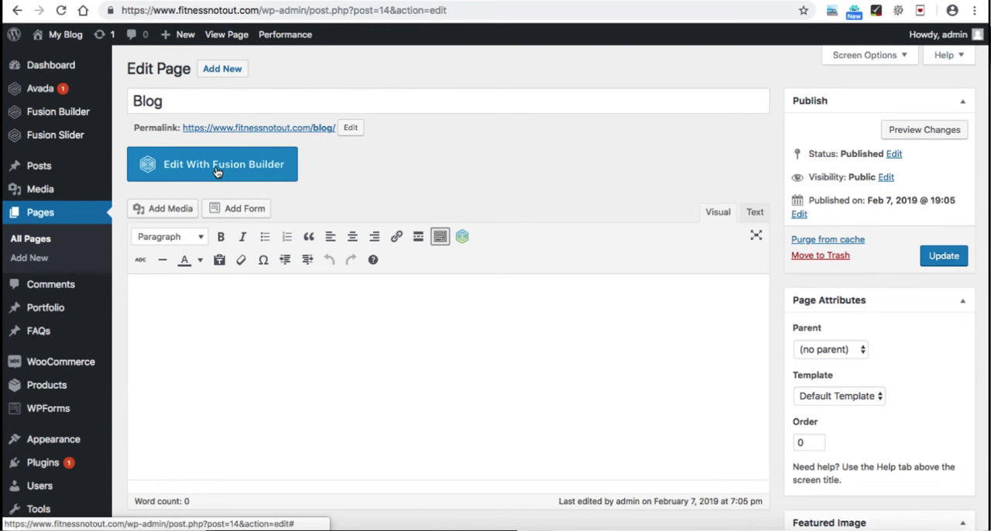
Step: Switch the Blog page to Fusion Builder and insert a full-width 1/1 container
{"action": "left_click", "coordinate": [217, 172]}
{"action": "scroll", "coordinate": [387, 209], "scroll_direction": "down", "scroll_amount": 3}
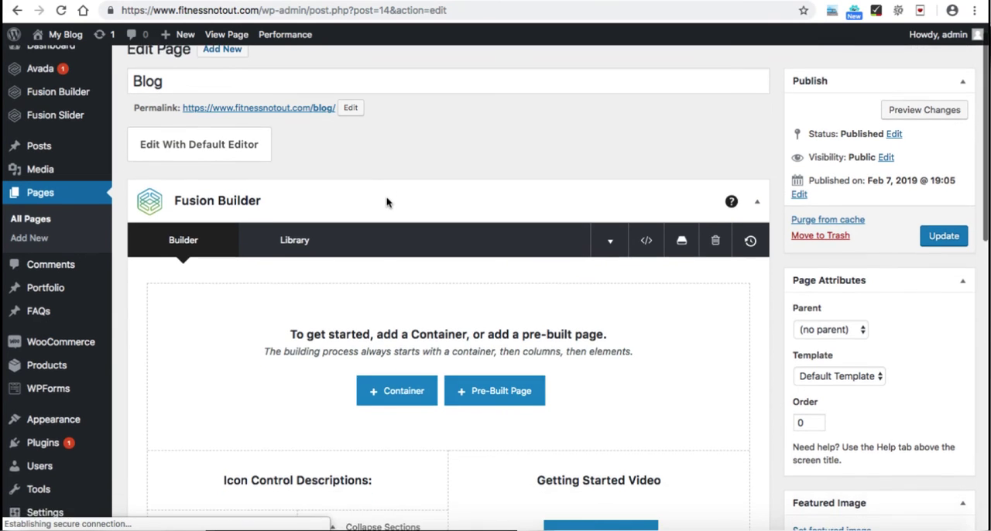
{"action": "left_click", "coordinate": [403, 305]}
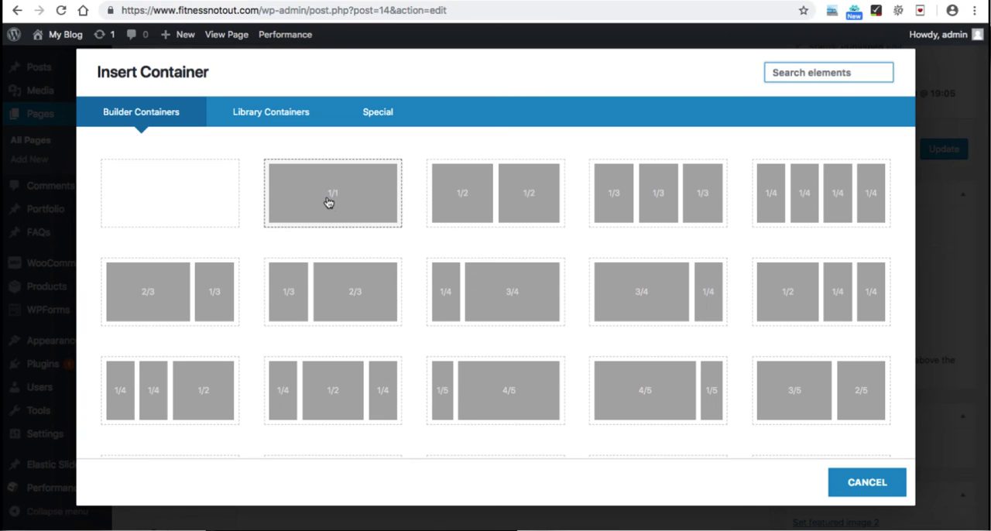
{"action": "left_click", "coordinate": [336, 192]}
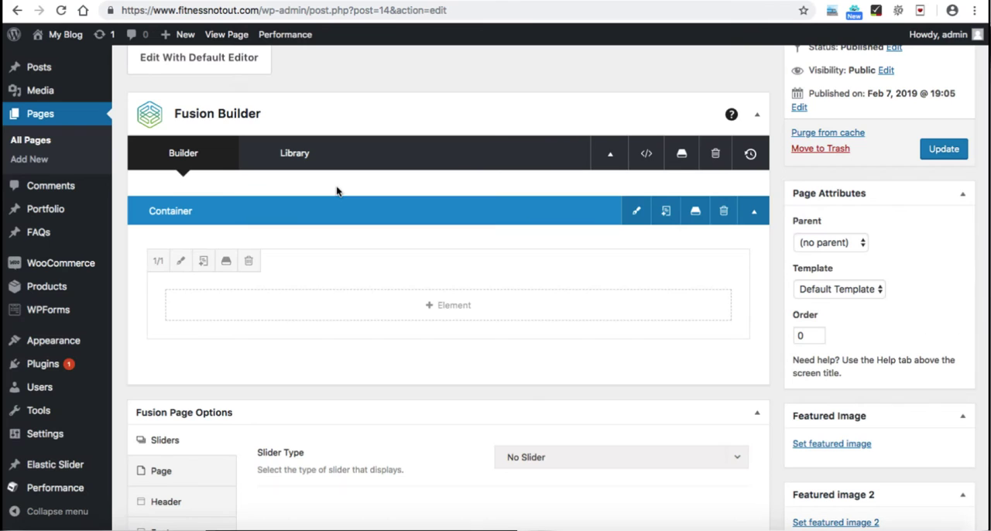
Step: Add a Blog element to the container's column and set its layout to Medium Alternate
{"action": "left_click", "coordinate": [451, 309]}
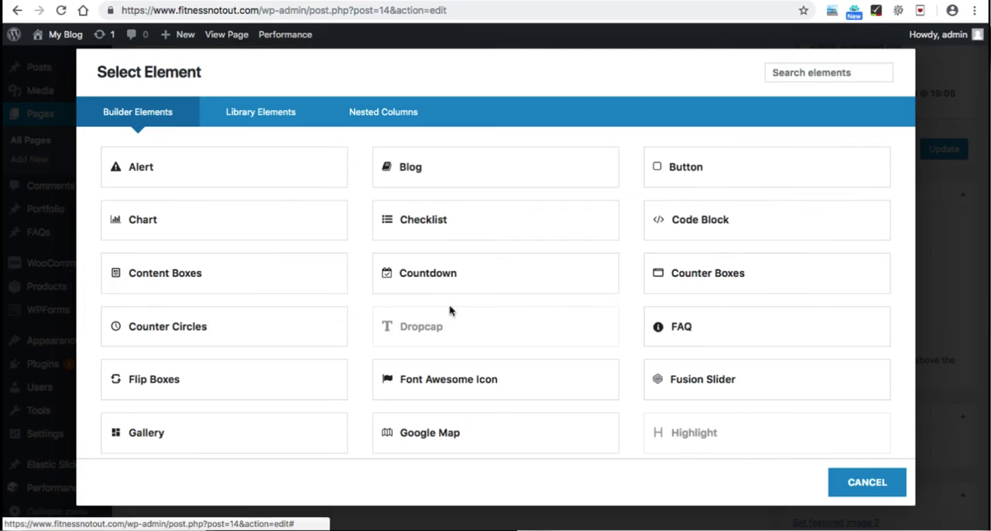
{"action": "left_click", "coordinate": [453, 171]}
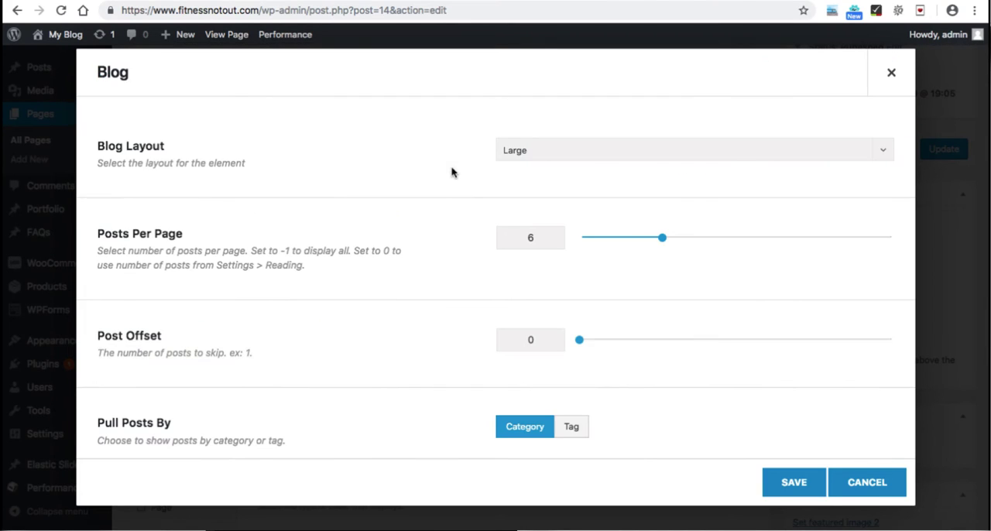
{"action": "left_click", "coordinate": [544, 155]}
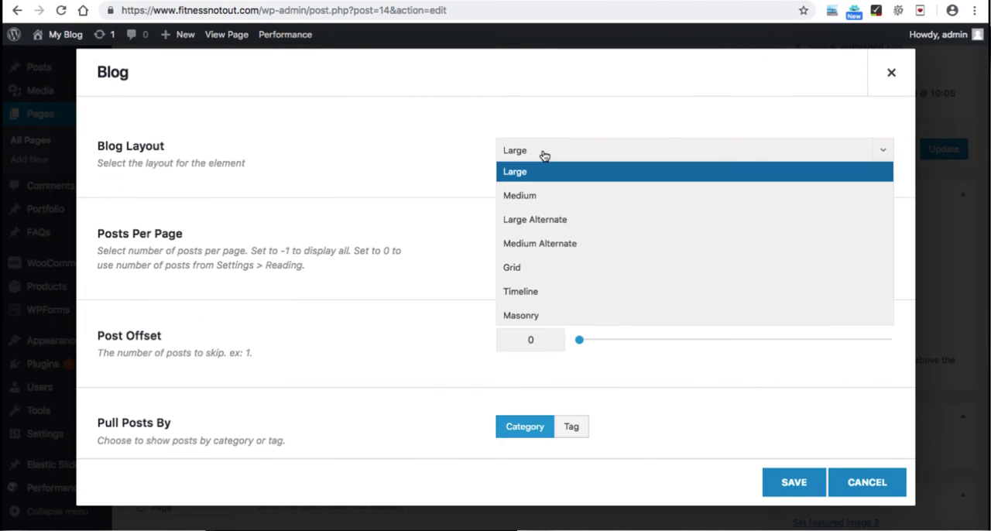
{"action": "left_click", "coordinate": [583, 247]}
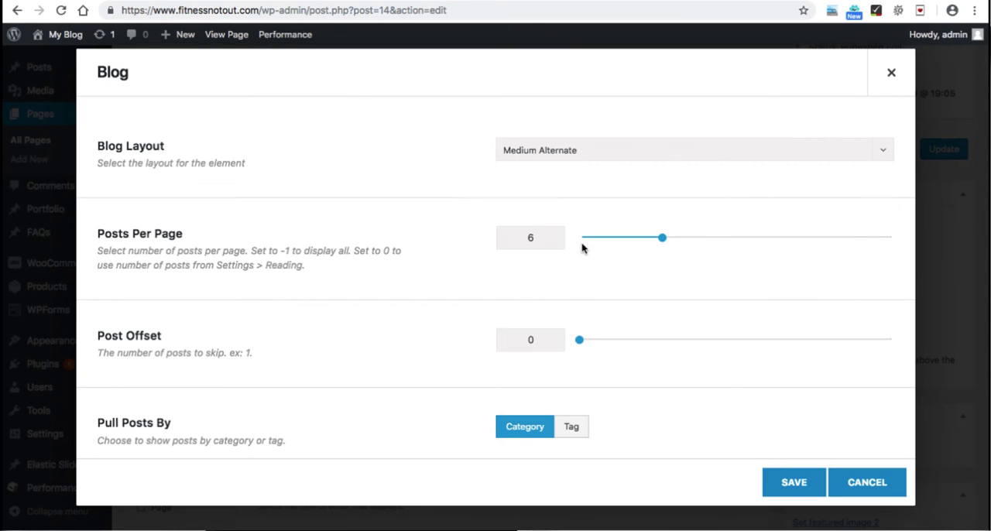
{"action": "left_click", "coordinate": [559, 158]}
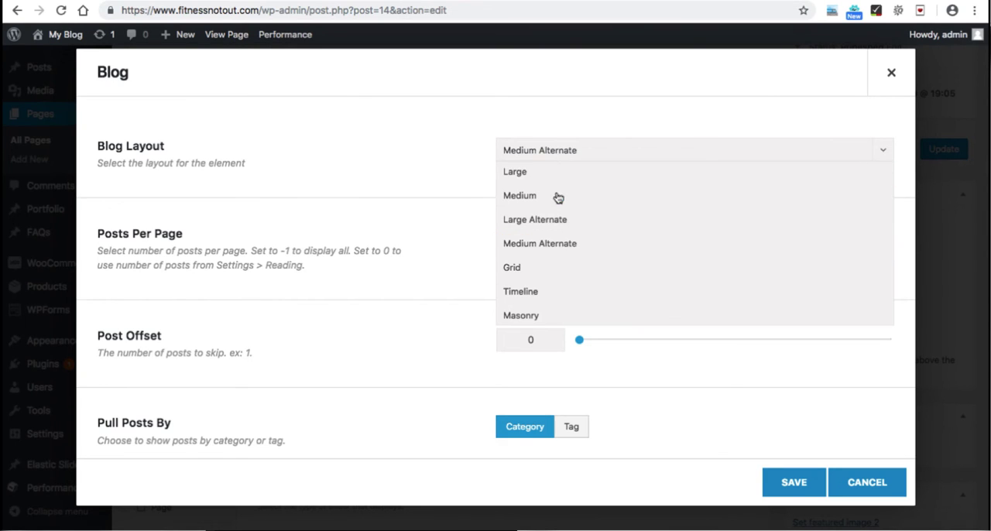
{"action": "left_click", "coordinate": [433, 189]}
Step: Examine the Blog element's posts-per-page, category and post ordering options
{"action": "scroll", "coordinate": [435, 188], "scroll_direction": "down", "scroll_amount": 2}
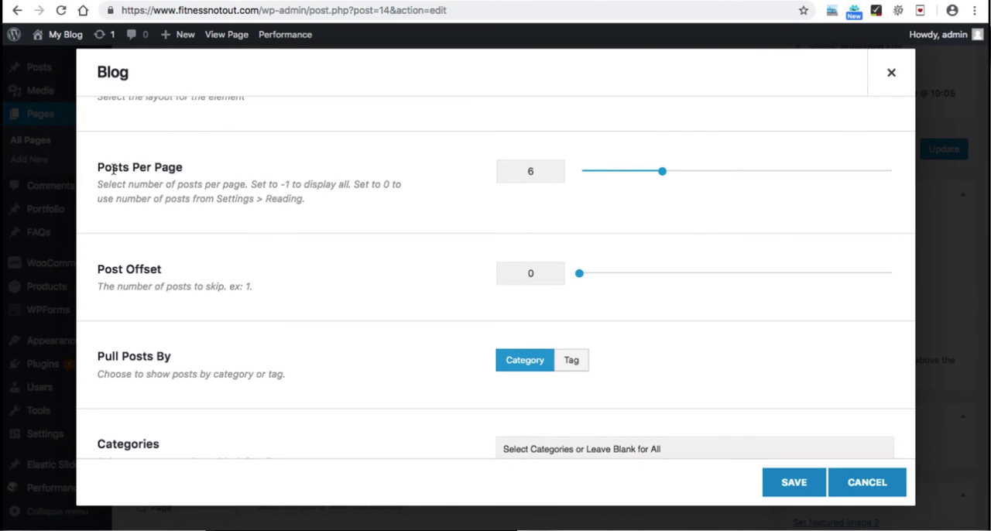
{"action": "left_click_drag", "start_coordinate": [657, 171], "coordinate": [638, 172]}
{"action": "scroll", "coordinate": [465, 308], "scroll_direction": "down", "scroll_amount": 3}
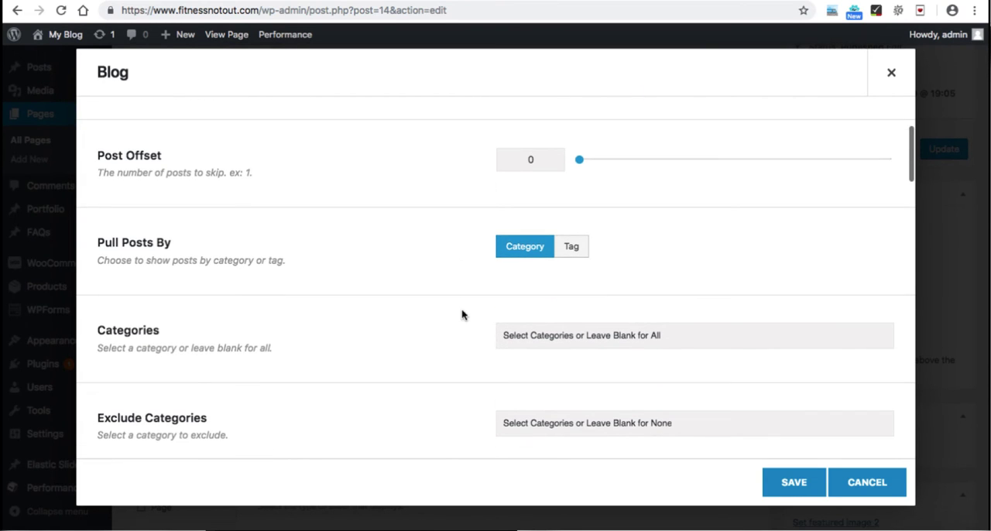
{"action": "scroll", "coordinate": [447, 339], "scroll_direction": "down", "scroll_amount": 2}
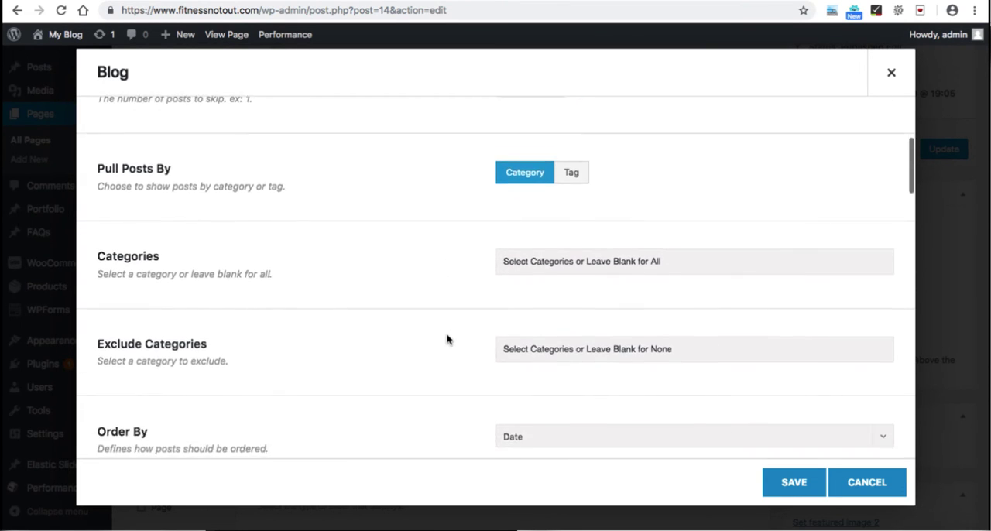
{"action": "left_click", "coordinate": [580, 264]}
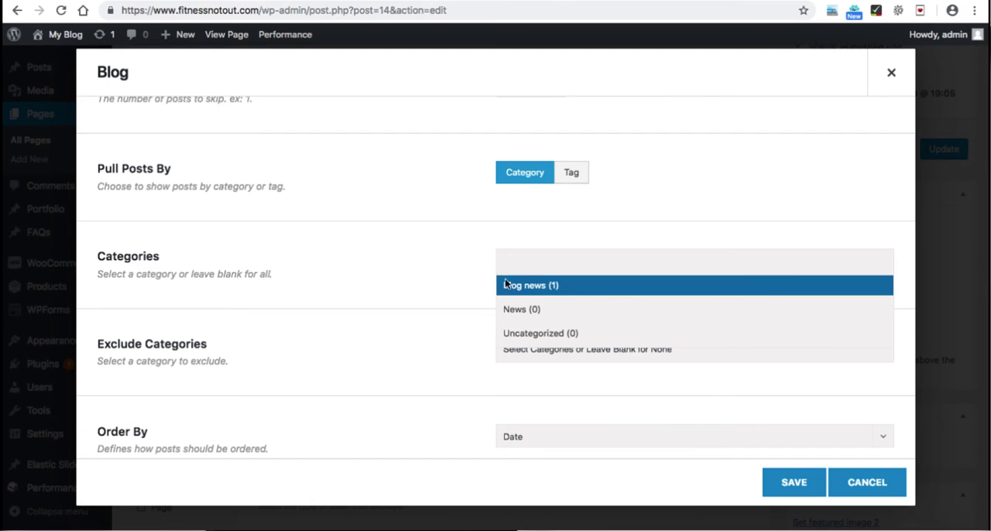
{"action": "left_click", "coordinate": [478, 273]}
{"action": "scroll", "coordinate": [411, 307], "scroll_direction": "down", "scroll_amount": 3}
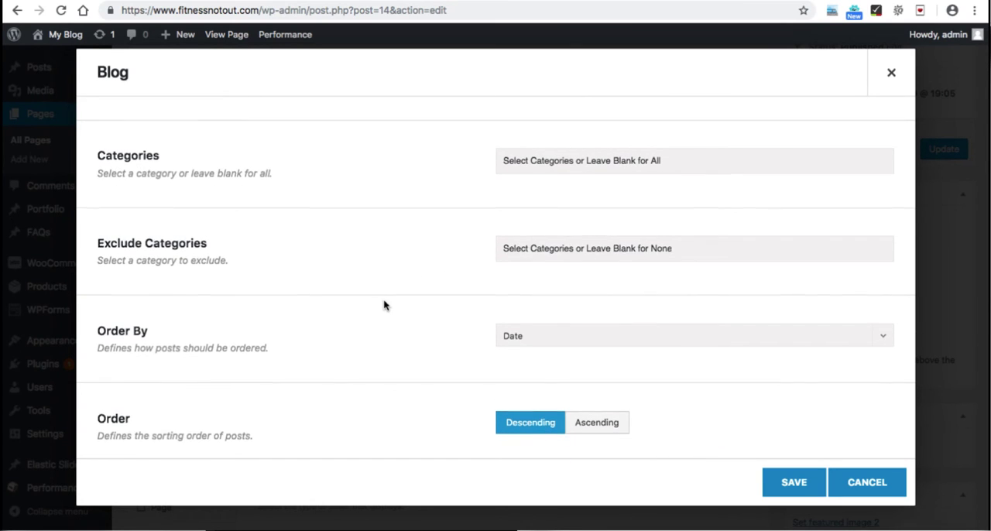
{"action": "scroll", "coordinate": [510, 274], "scroll_direction": "down", "scroll_amount": 2}
{"action": "left_click", "coordinate": [509, 274]}
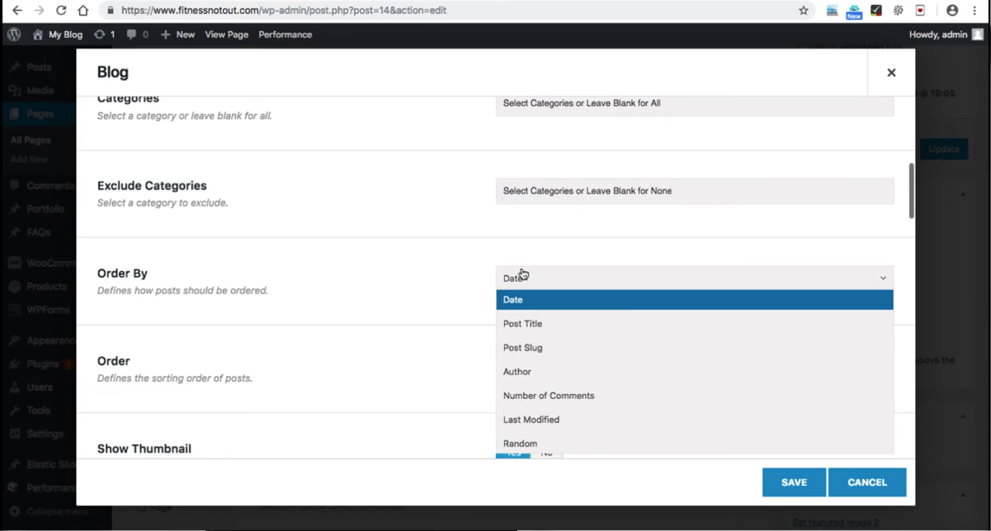
{"action": "left_click", "coordinate": [432, 330]}
{"action": "scroll", "coordinate": [432, 330], "scroll_direction": "down", "scroll_amount": 2}
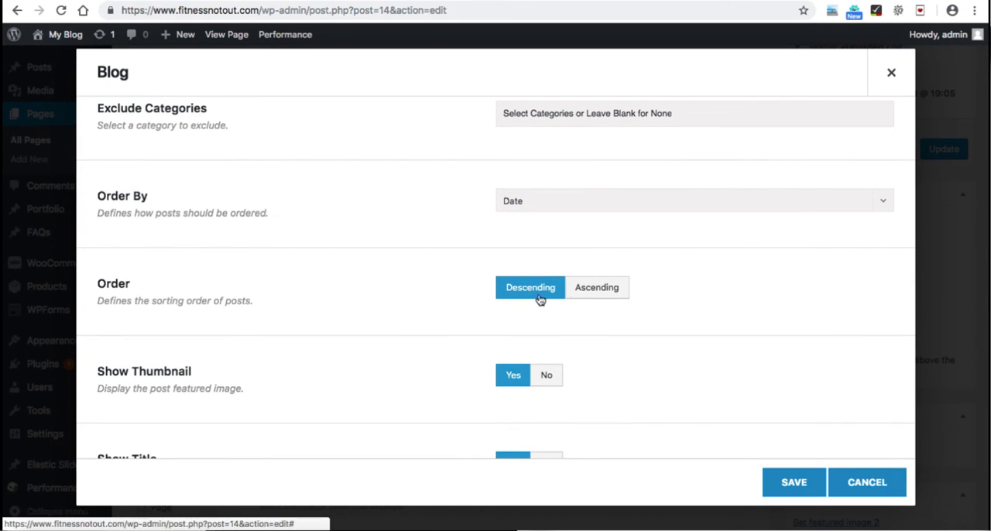
Step: Review the Blog element's thumbnail, title, text display, excerpt, meta info and pagination options
{"action": "scroll", "coordinate": [587, 302], "scroll_direction": "down", "scroll_amount": 2}
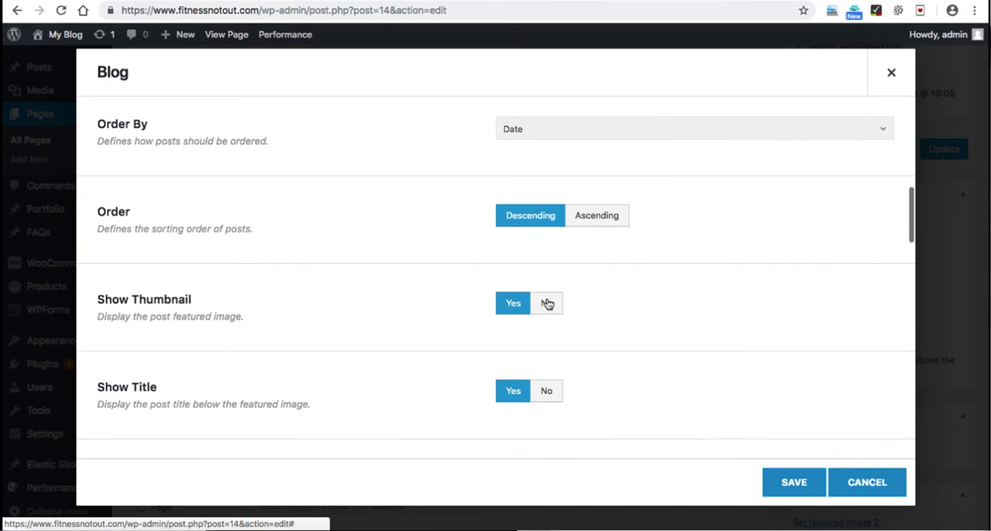
{"action": "scroll", "coordinate": [576, 316], "scroll_direction": "down", "scroll_amount": 2}
{"action": "scroll", "coordinate": [584, 343], "scroll_direction": "down", "scroll_amount": 2}
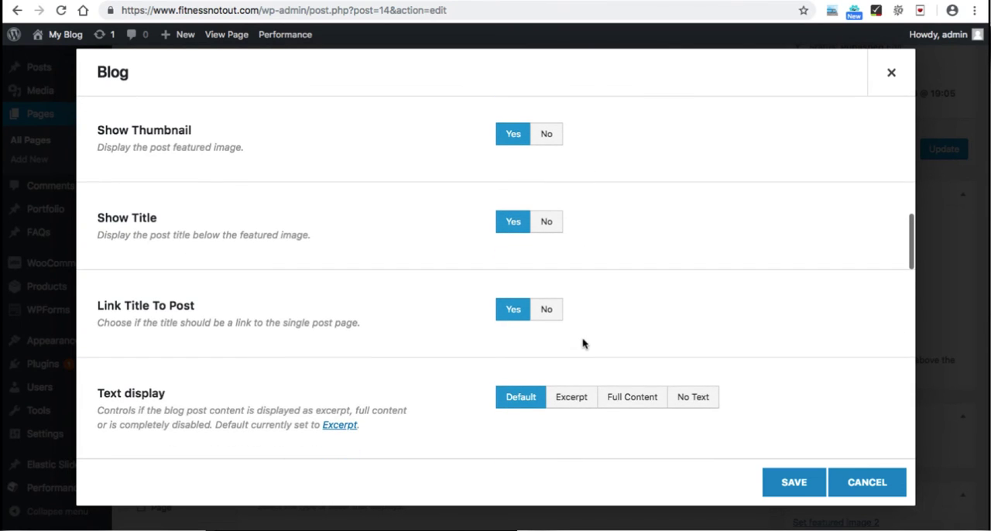
{"action": "scroll", "coordinate": [575, 314], "scroll_direction": "down", "scroll_amount": 2}
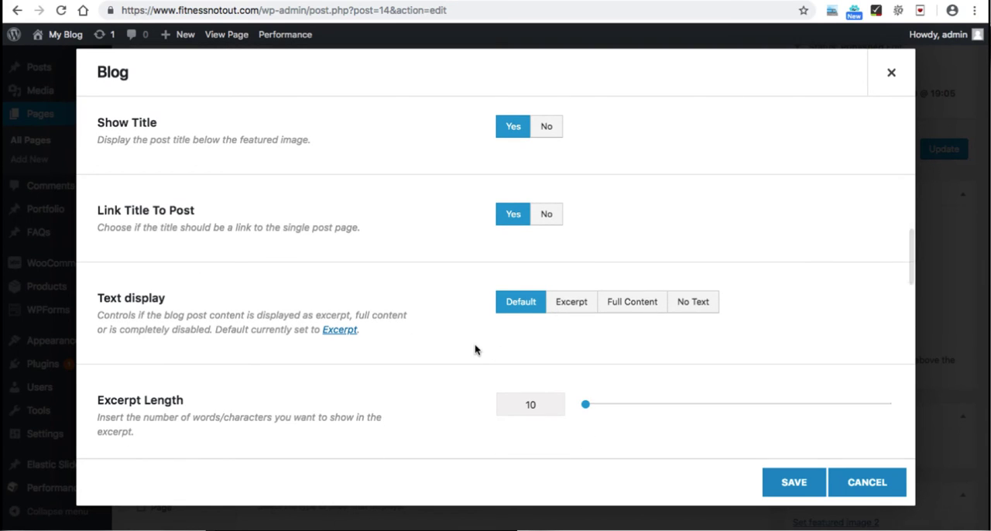
{"action": "scroll", "coordinate": [476, 350], "scroll_direction": "down", "scroll_amount": 1}
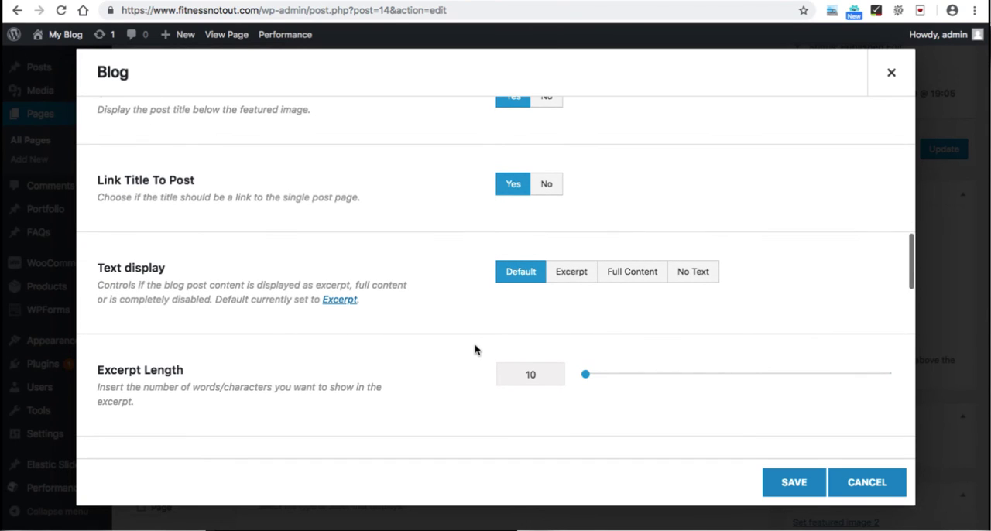
{"action": "scroll", "coordinate": [442, 325], "scroll_direction": "down", "scroll_amount": 5}
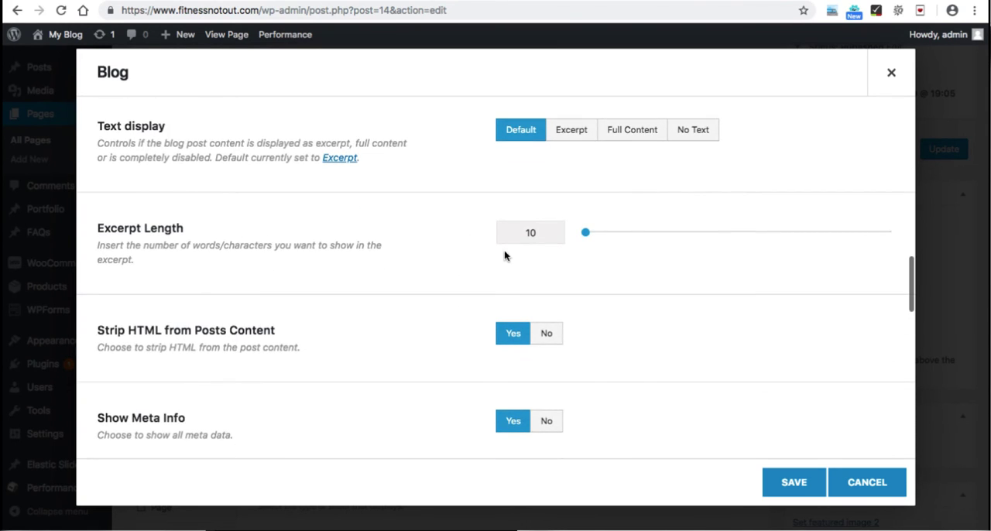
{"action": "scroll", "coordinate": [431, 299], "scroll_direction": "down", "scroll_amount": 2}
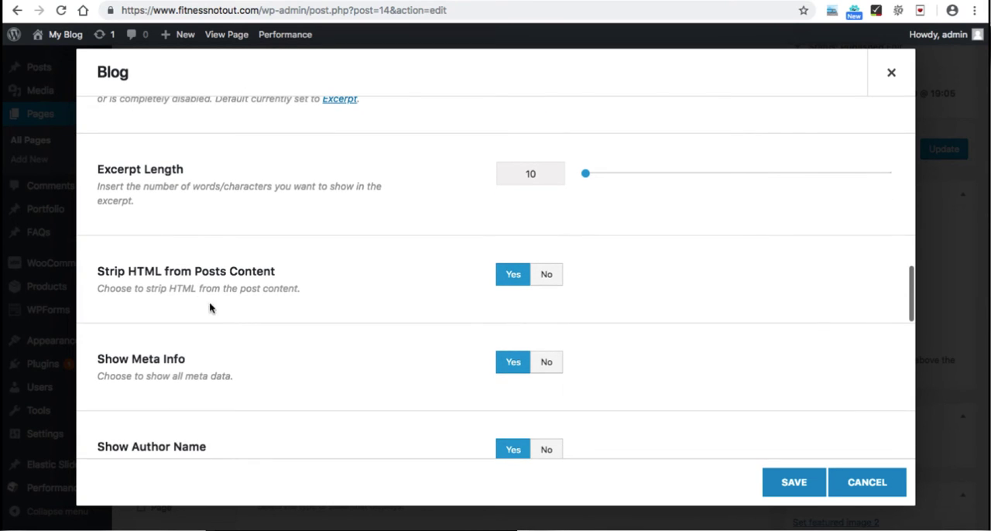
{"action": "scroll", "coordinate": [279, 346], "scroll_direction": "down", "scroll_amount": 3}
{"action": "scroll", "coordinate": [279, 346], "scroll_direction": "down", "scroll_amount": 7}
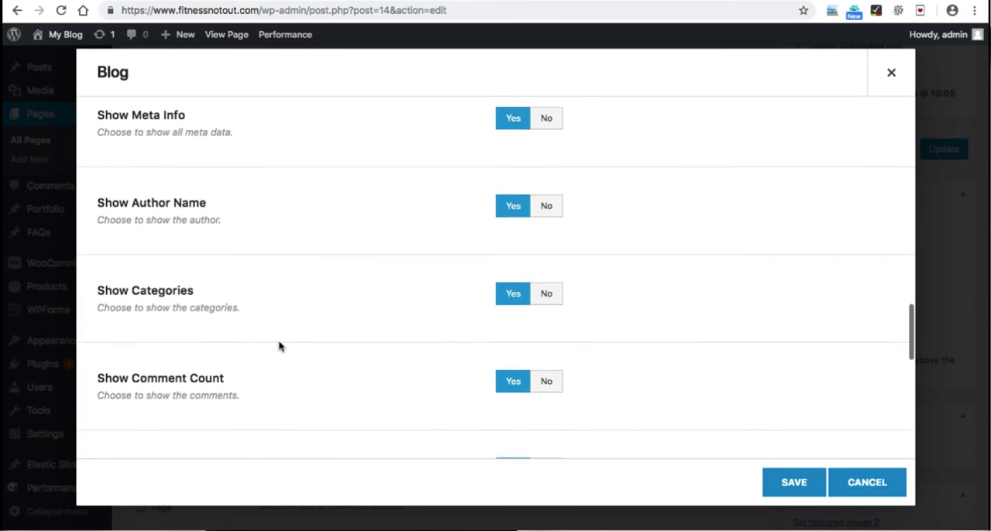
{"action": "scroll", "coordinate": [346, 312], "scroll_direction": "down", "scroll_amount": 6}
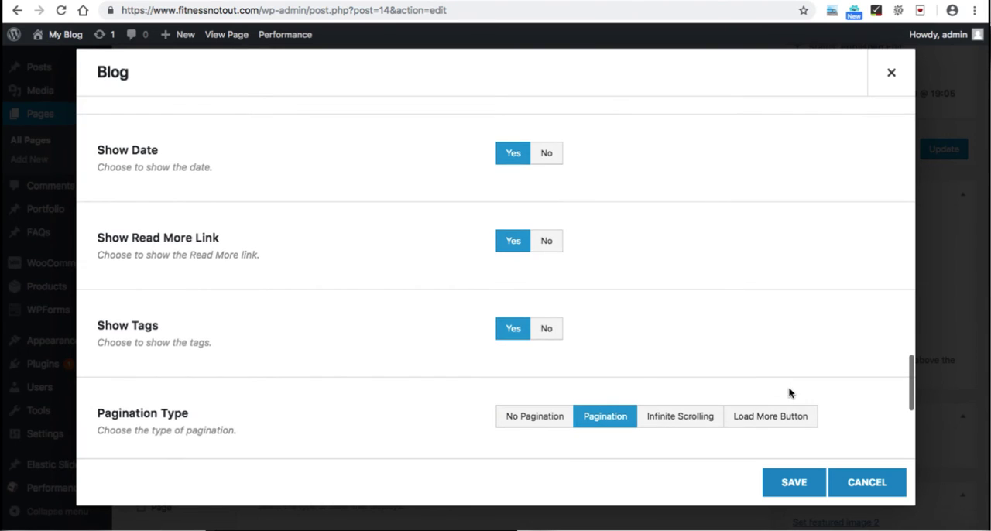
Step: Save the Blog element's settings and update the Blog page
{"action": "left_click", "coordinate": [788, 484]}
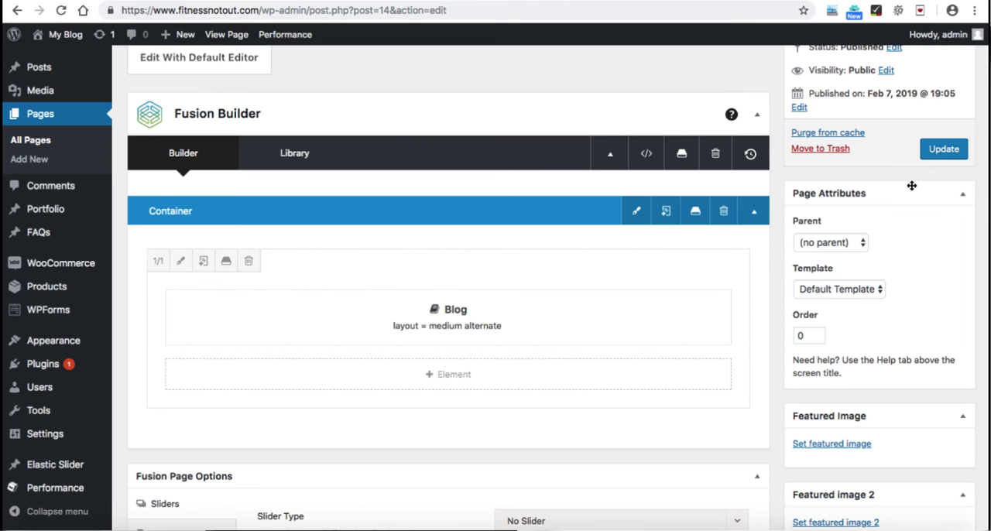
{"action": "left_click", "coordinate": [942, 150]}
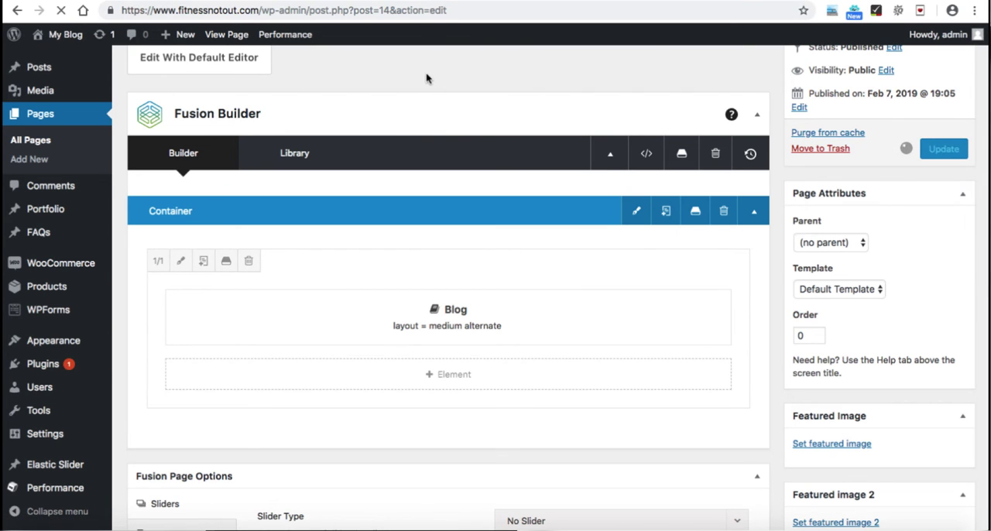
Step: Reload the live Blog page and check how the blog post is displayed
{"action": "left_click", "coordinate": [375, 1]}
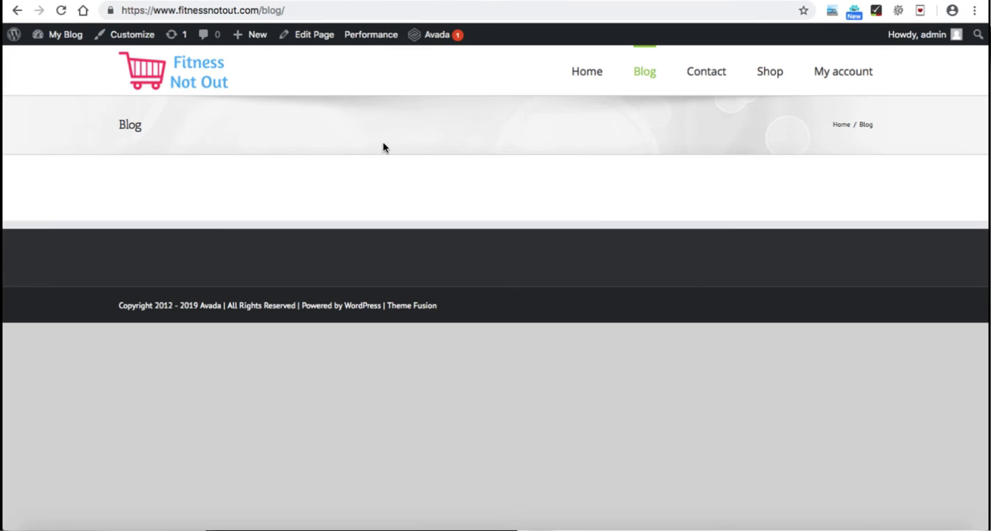
{"action": "left_click", "coordinate": [62, 12]}
{"action": "left_click", "coordinate": [62, 12]}
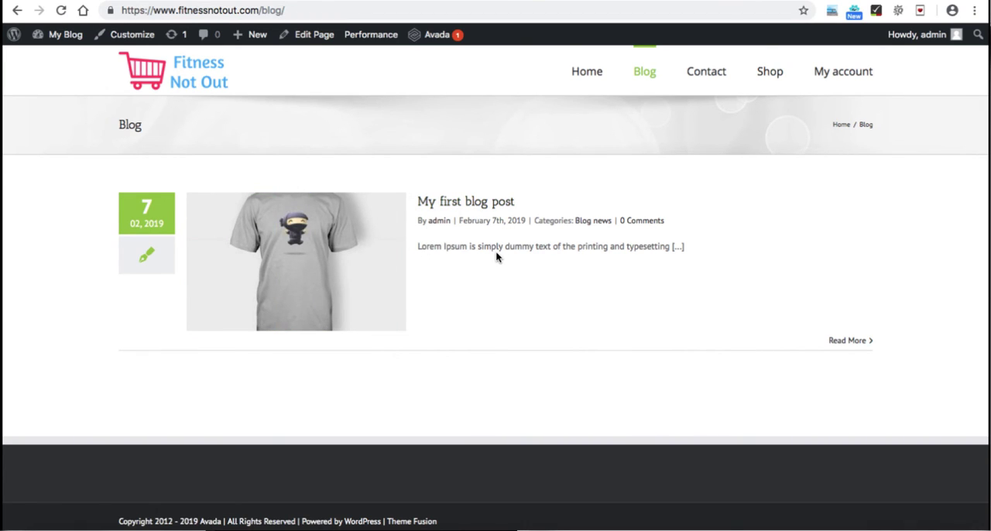
{"action": "mouse_move", "coordinate": [333, 230]}
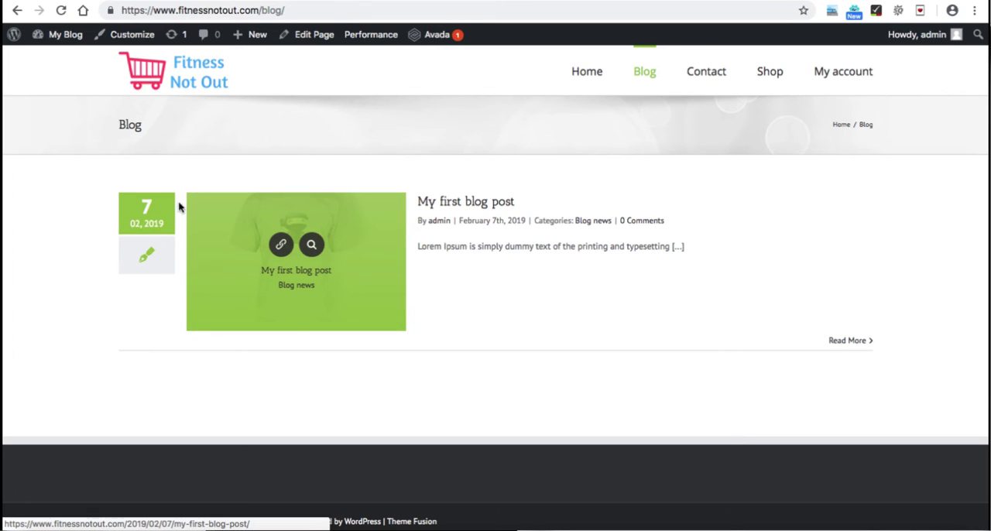
Step: Open "My first blog post" on the live site, look through it down to the comment form, and go back
{"action": "left_click", "coordinate": [468, 203]}
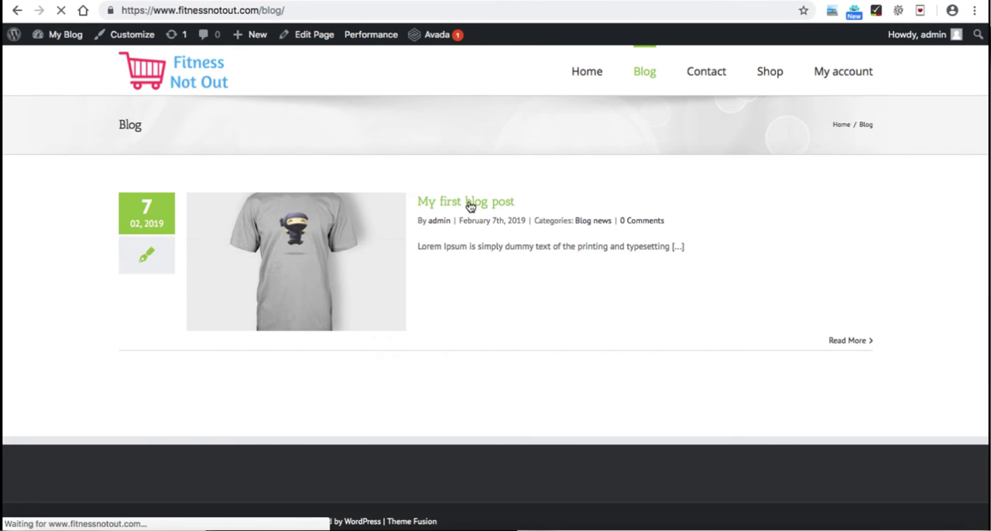
{"action": "scroll", "coordinate": [582, 234], "scroll_direction": "down", "scroll_amount": 4}
{"action": "scroll", "coordinate": [581, 234], "scroll_direction": "down", "scroll_amount": 10}
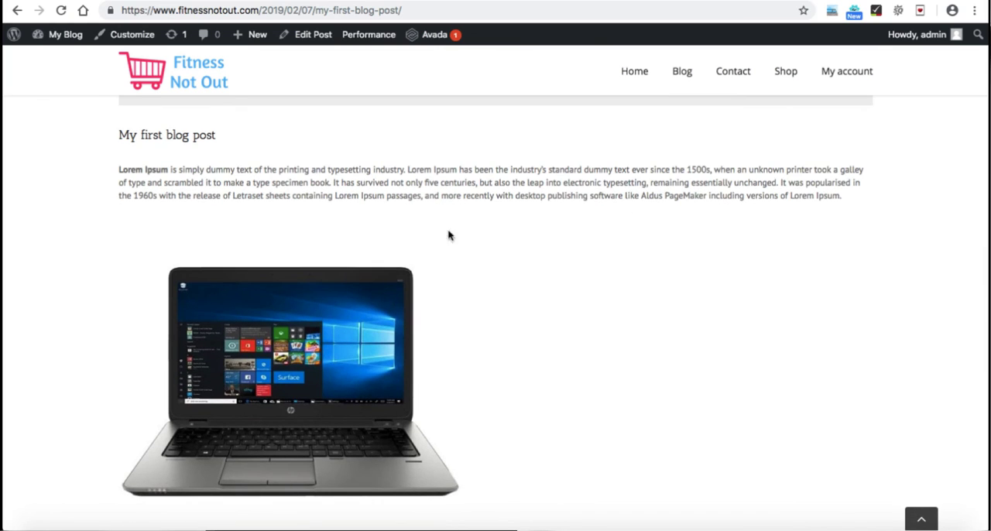
{"action": "scroll", "coordinate": [491, 271], "scroll_direction": "down", "scroll_amount": 10}
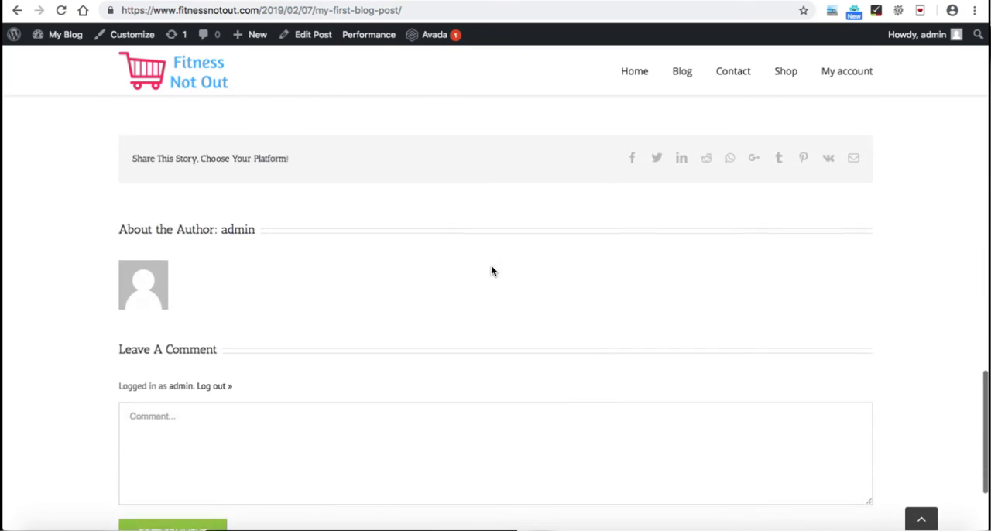
{"action": "left_click", "coordinate": [386, 292]}
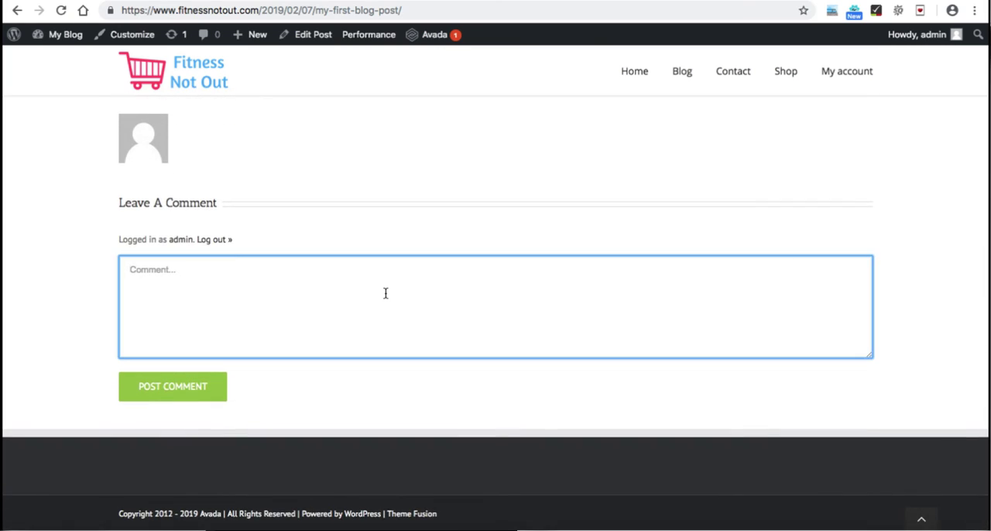
{"action": "scroll", "coordinate": [386, 293], "scroll_direction": "up", "scroll_amount": 5}
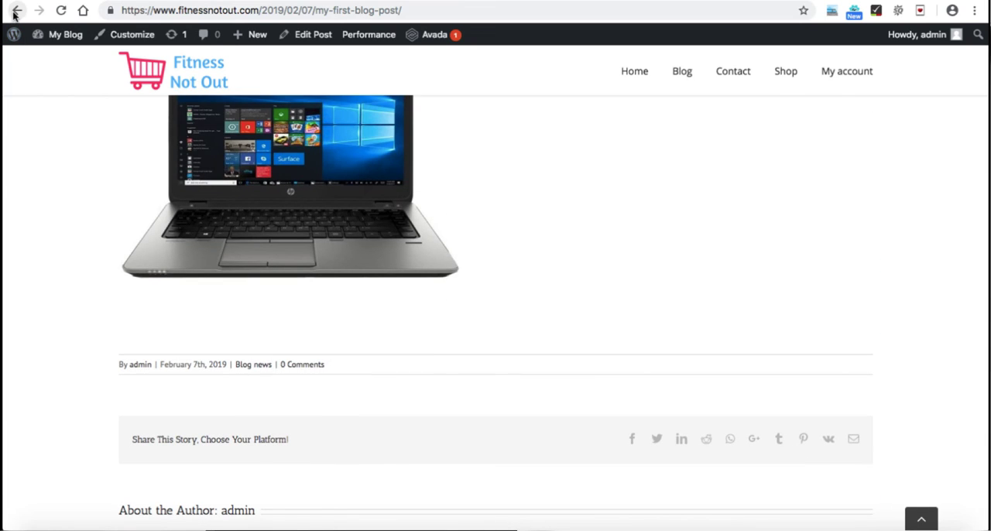
{"action": "left_click", "coordinate": [15, 12]}
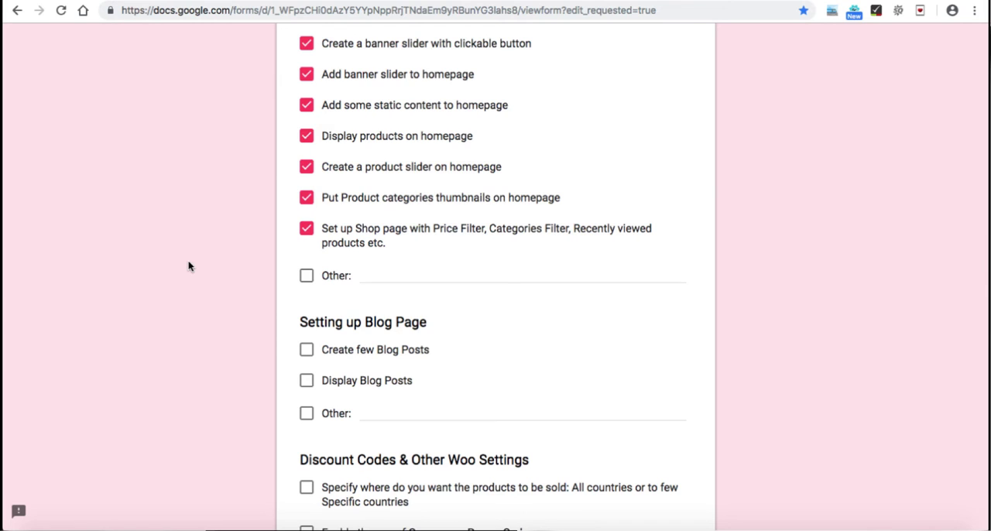
Step: Tick "Create few Blog Posts" and "Display Blog Posts" in the checklist's Setting up Blog Page section
{"action": "scroll", "coordinate": [188, 266], "scroll_direction": "down", "scroll_amount": 1}
{"action": "left_click", "coordinate": [307, 299]}
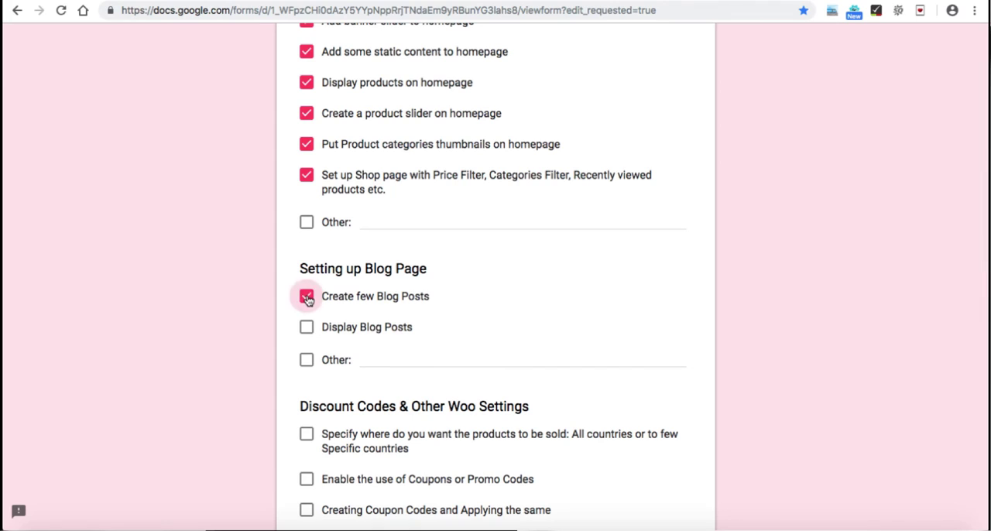
{"action": "left_click", "coordinate": [308, 333]}
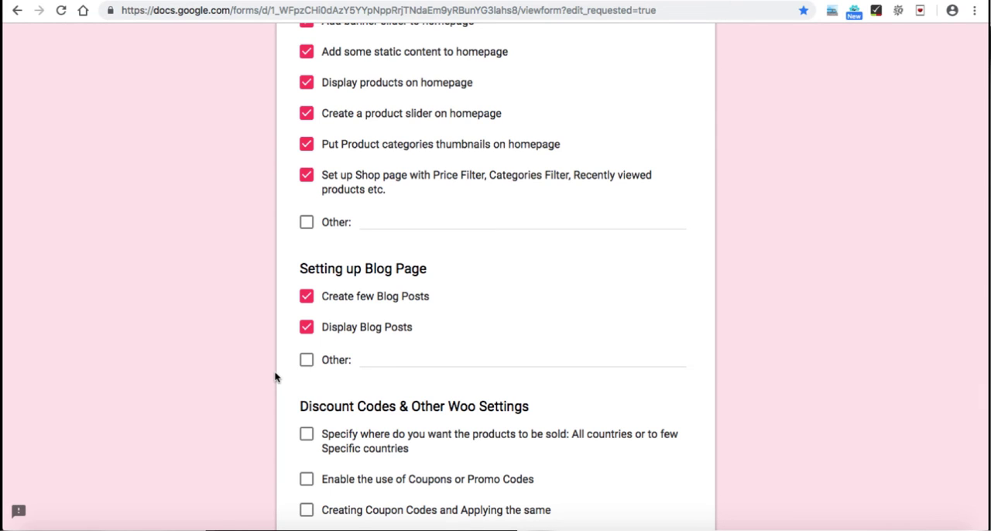
{"action": "scroll", "coordinate": [275, 377], "scroll_direction": "down", "scroll_amount": 5}
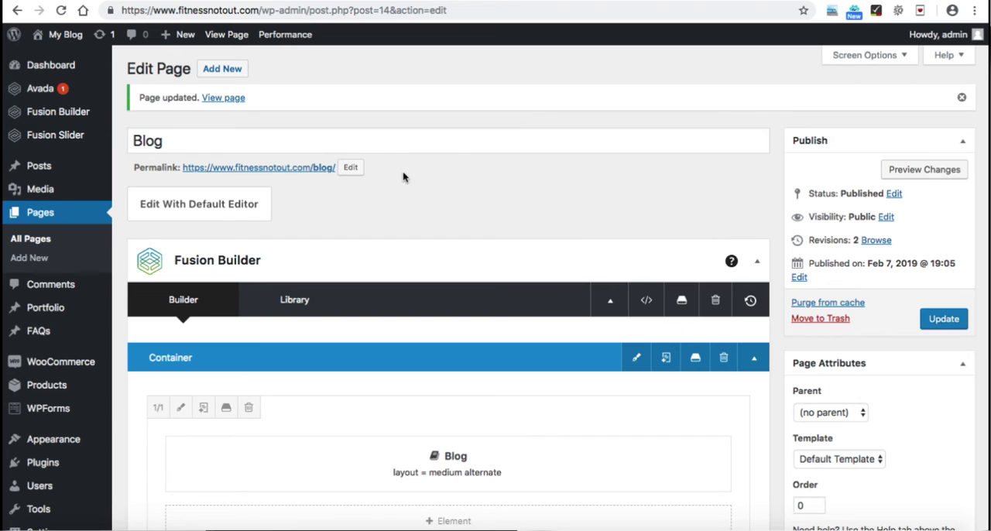
Step: Switch to the WordPress admin and open the WooCommerce general settings at the General options section
{"action": "scroll", "coordinate": [402, 177], "scroll_direction": "down", "scroll_amount": 4}
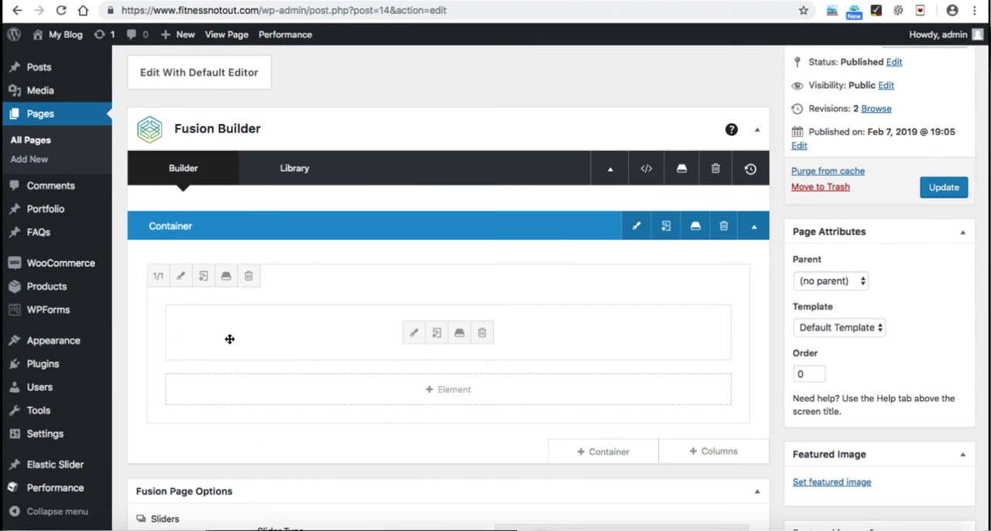
{"action": "mouse_move", "coordinate": [96, 267]}
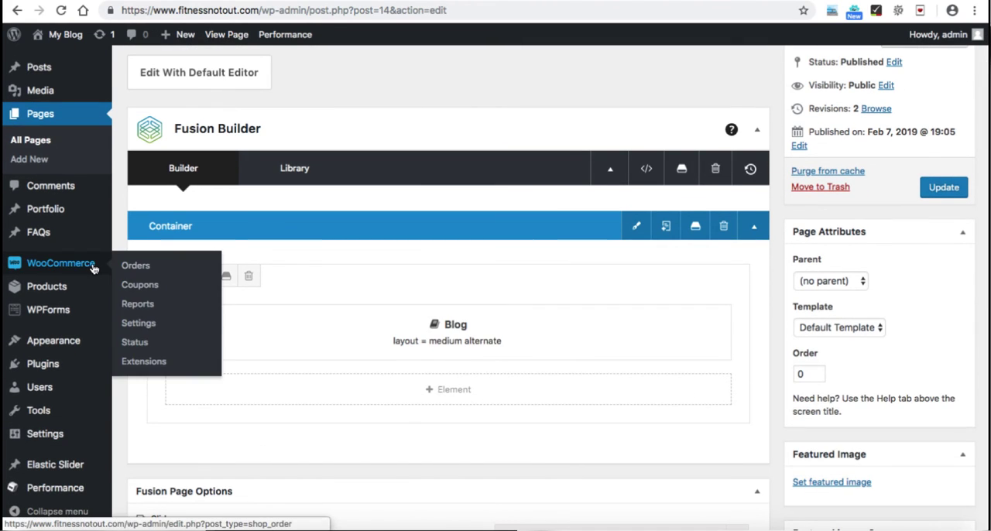
{"action": "left_click", "coordinate": [154, 331]}
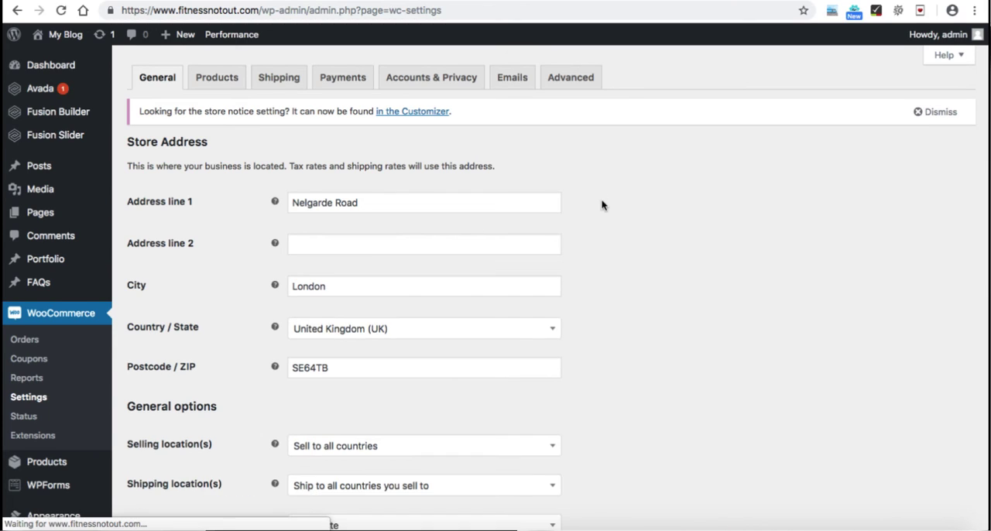
{"action": "scroll", "coordinate": [601, 203], "scroll_direction": "down", "scroll_amount": 2}
{"action": "scroll", "coordinate": [602, 204], "scroll_direction": "down", "scroll_amount": 4}
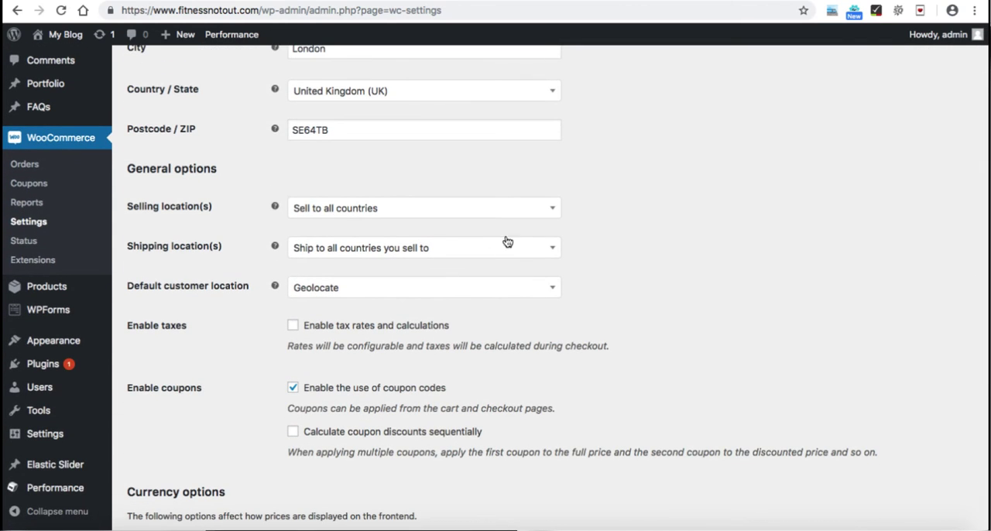
Step: Set the selling locations to "Sell to specific countries" and add United States (US) as the country
{"action": "left_click", "coordinate": [342, 217]}
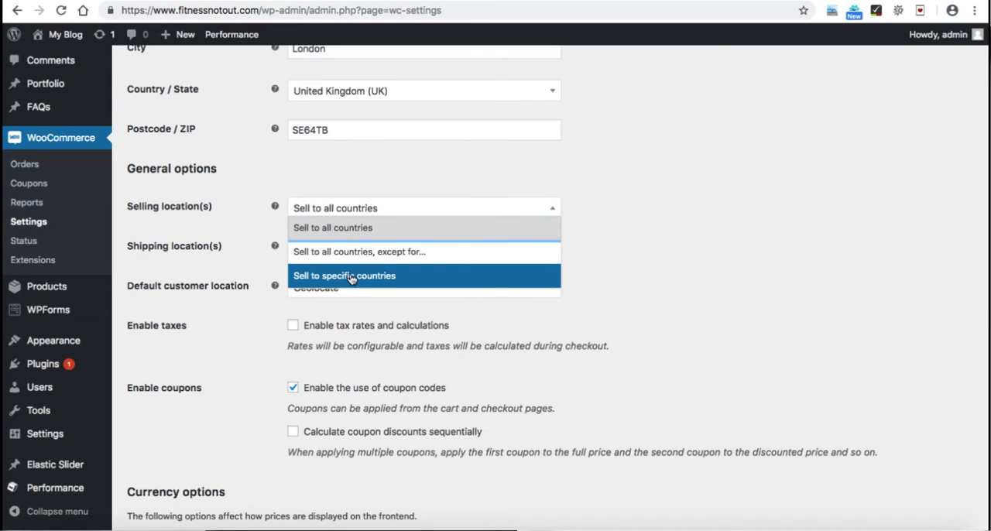
{"action": "left_click", "coordinate": [394, 277]}
{"action": "left_click", "coordinate": [362, 251]}
{"action": "type", "text": "u"}
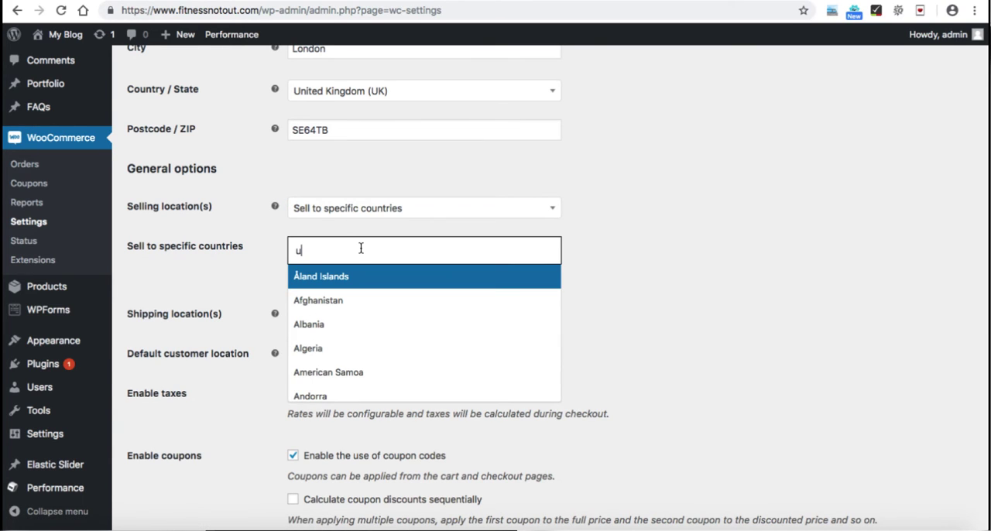
{"action": "type", "text": "nited stat"}
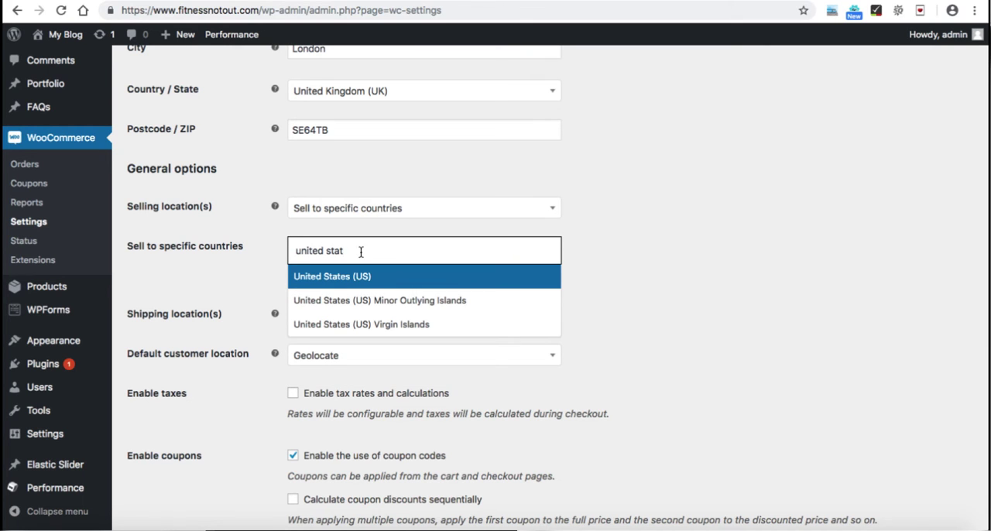
{"action": "left_click", "coordinate": [359, 276]}
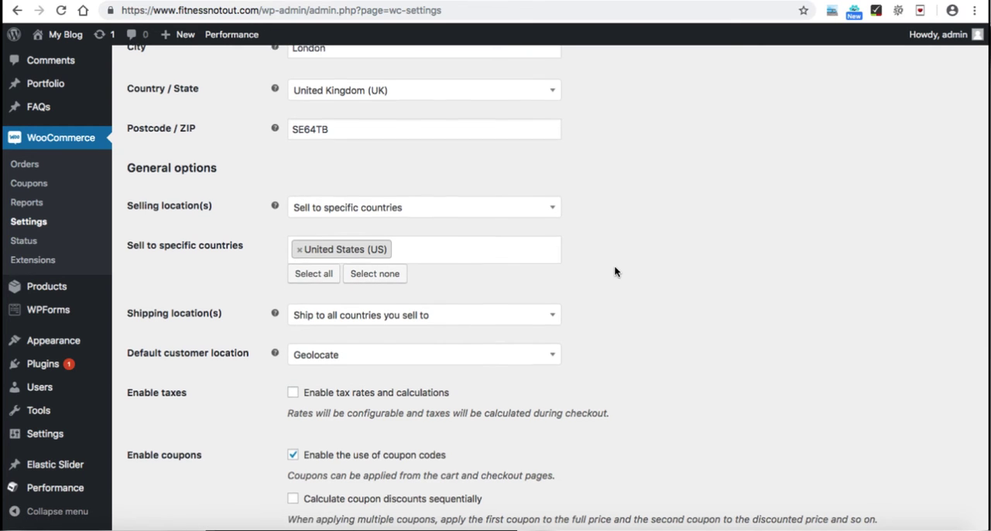
Step: Review the available shipping location options and consult the checklist's Discount Codes & Other Woo Settings section
{"action": "scroll", "coordinate": [614, 272], "scroll_direction": "down", "scroll_amount": 2}
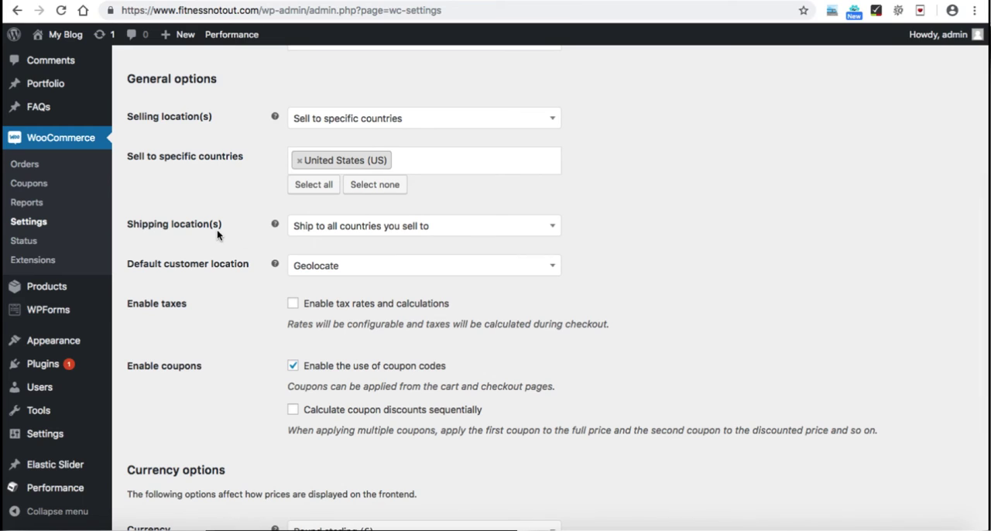
{"action": "left_click", "coordinate": [354, 232]}
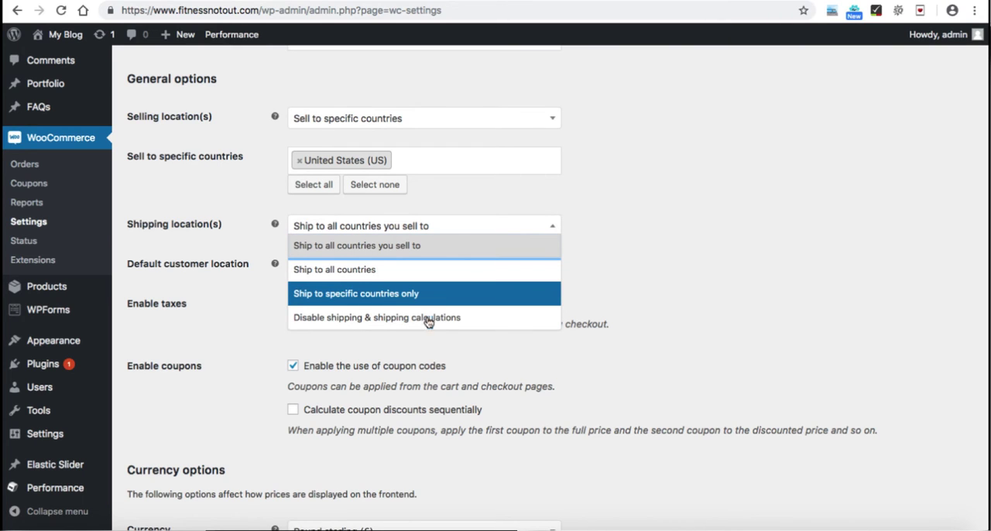
{"action": "left_click", "coordinate": [615, 268]}
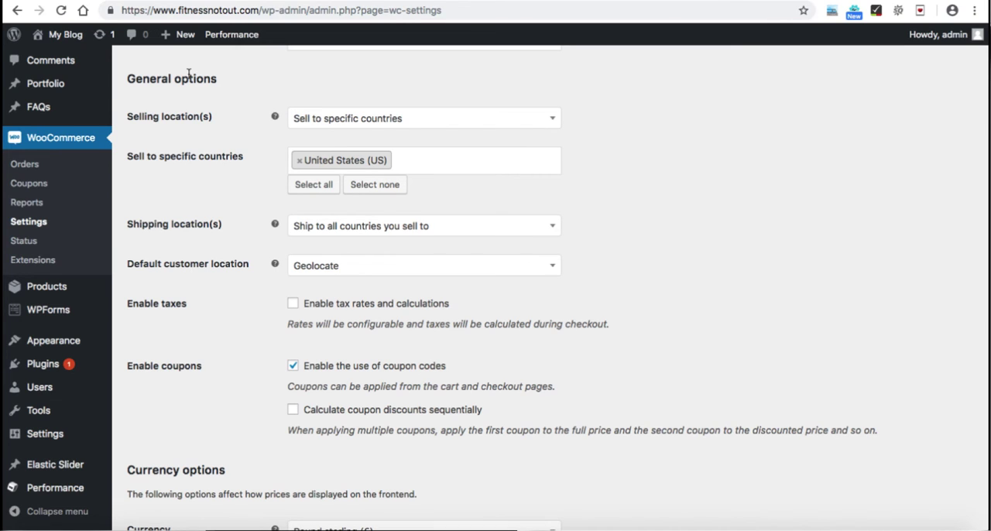
{"action": "left_click", "coordinate": [108, 0]}
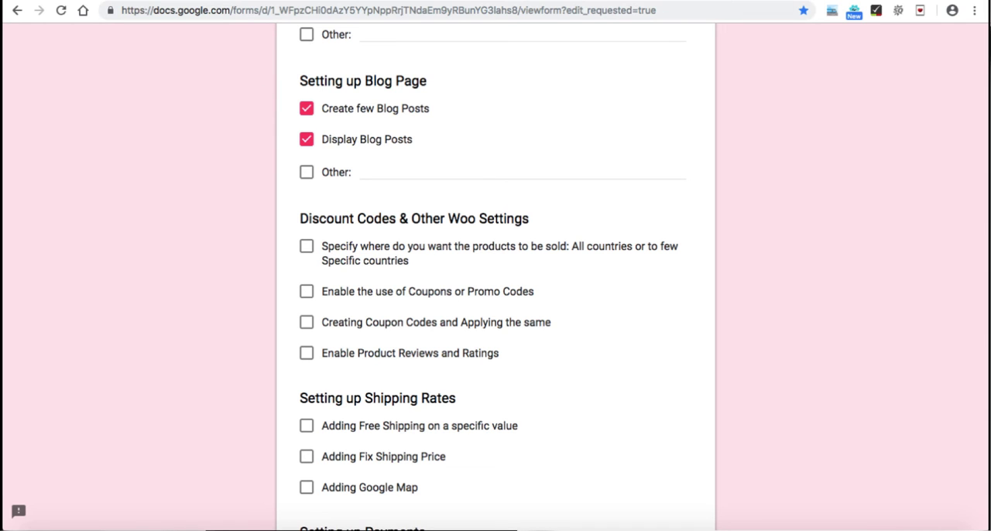
{"action": "left_click", "coordinate": [232, 1]}
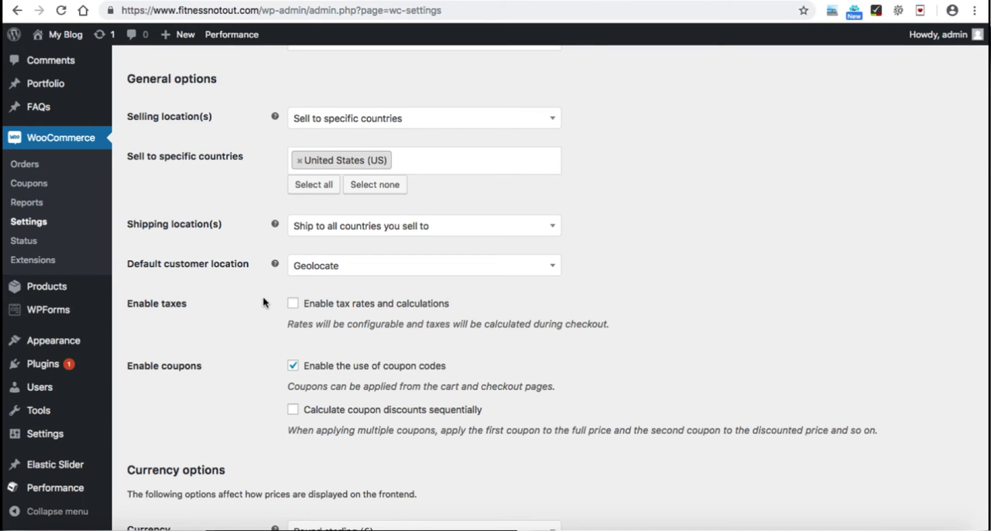
Step: Make sure the use of coupon codes is enabled and save the WooCommerce general settings
{"action": "scroll", "coordinate": [262, 303], "scroll_direction": "down", "scroll_amount": 2}
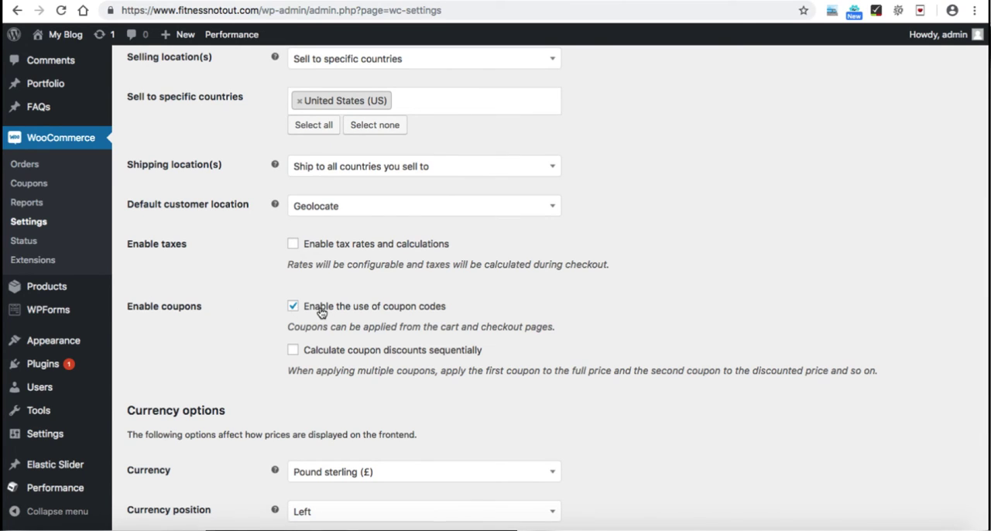
{"action": "left_click", "coordinate": [294, 308]}
{"action": "left_click", "coordinate": [299, 309]}
{"action": "left_click", "coordinate": [124, 1]}
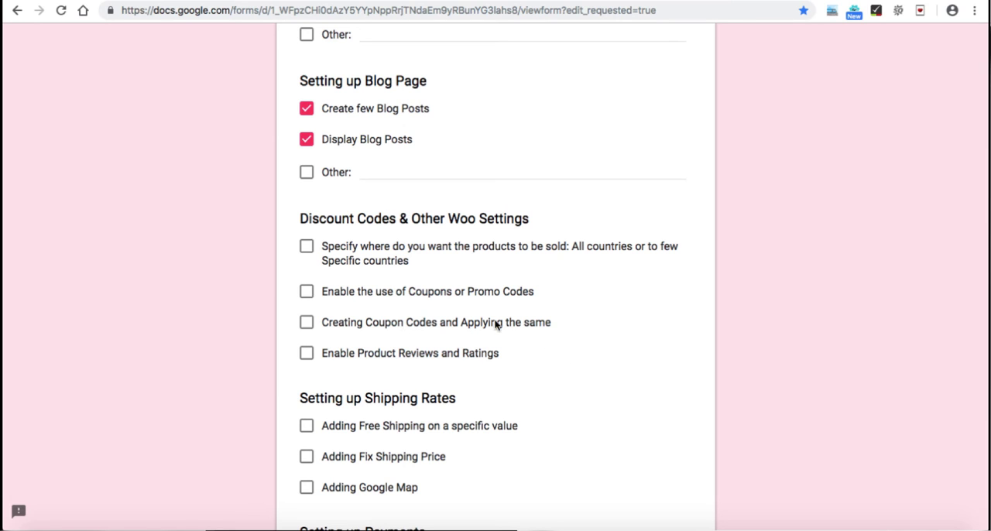
{"action": "left_click", "coordinate": [232, 2]}
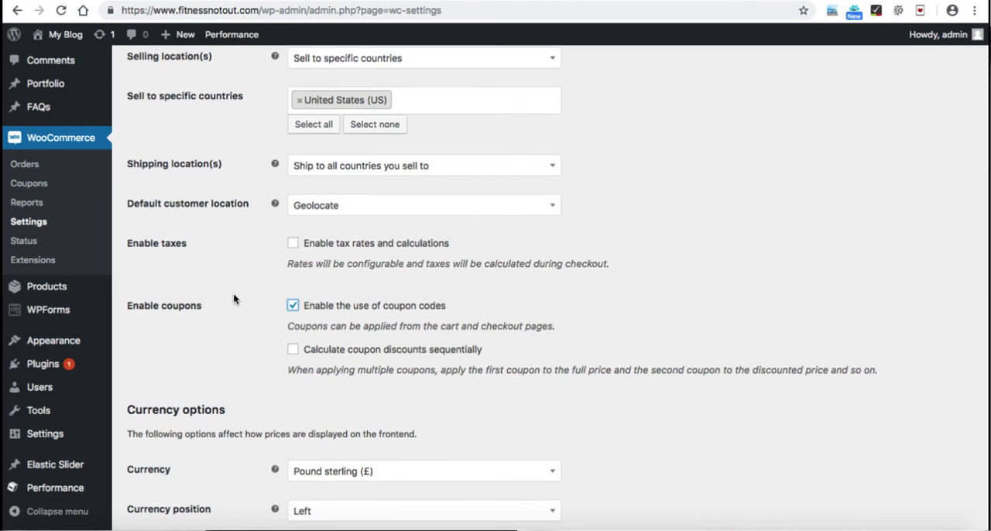
{"action": "scroll", "coordinate": [233, 292], "scroll_direction": "down", "scroll_amount": 4}
{"action": "left_click", "coordinate": [162, 463]}
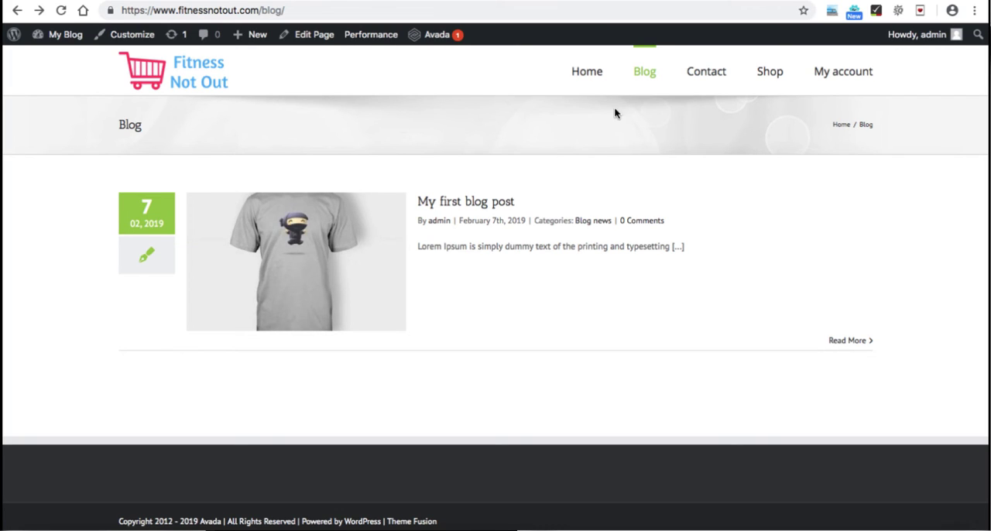
Step: On the live site, add one Lenovo phone from the Shop page to the cart and view the cart
{"action": "left_click", "coordinate": [764, 74]}
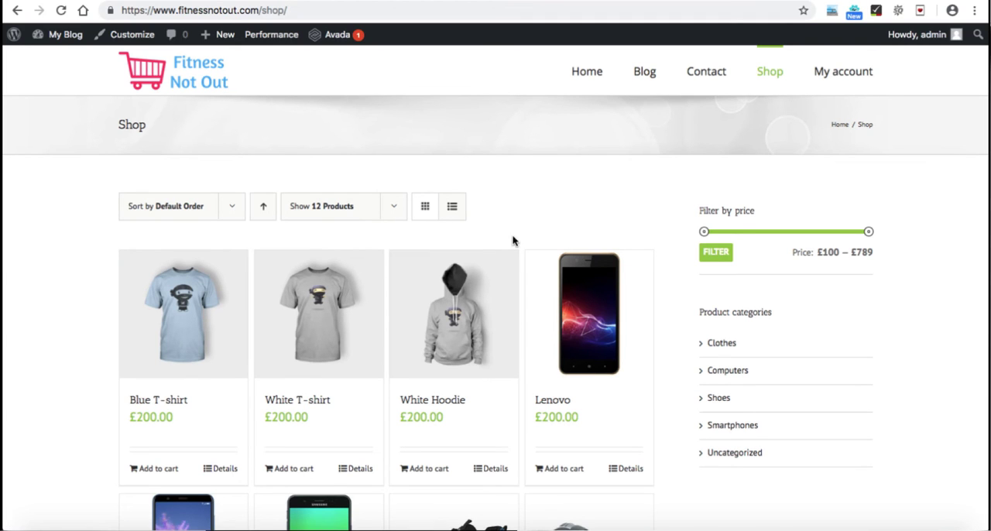
{"action": "left_click", "coordinate": [590, 325]}
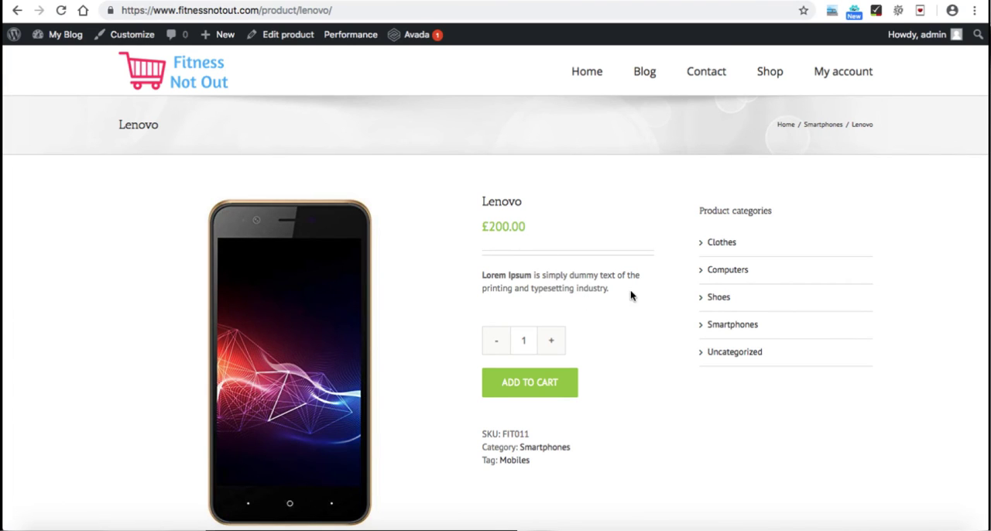
{"action": "left_click", "coordinate": [533, 384]}
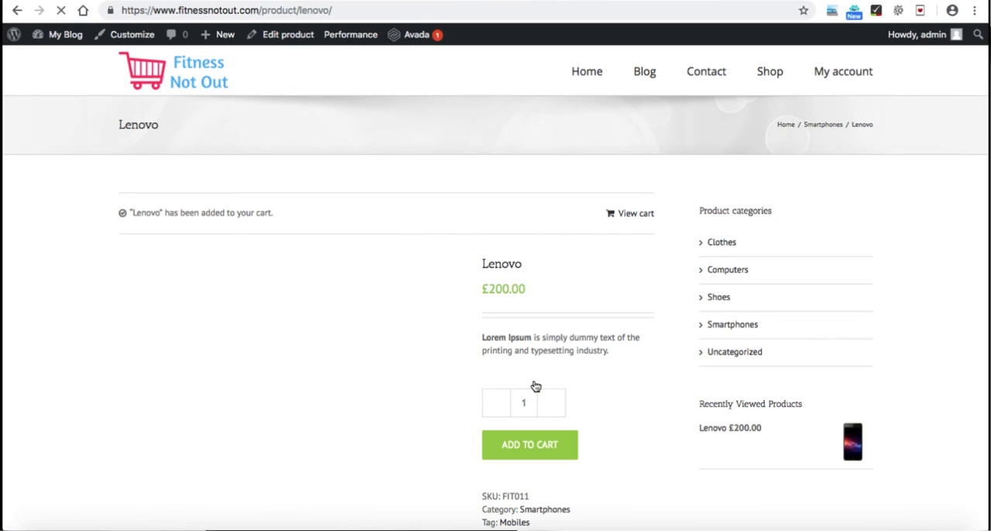
{"action": "left_click", "coordinate": [636, 216]}
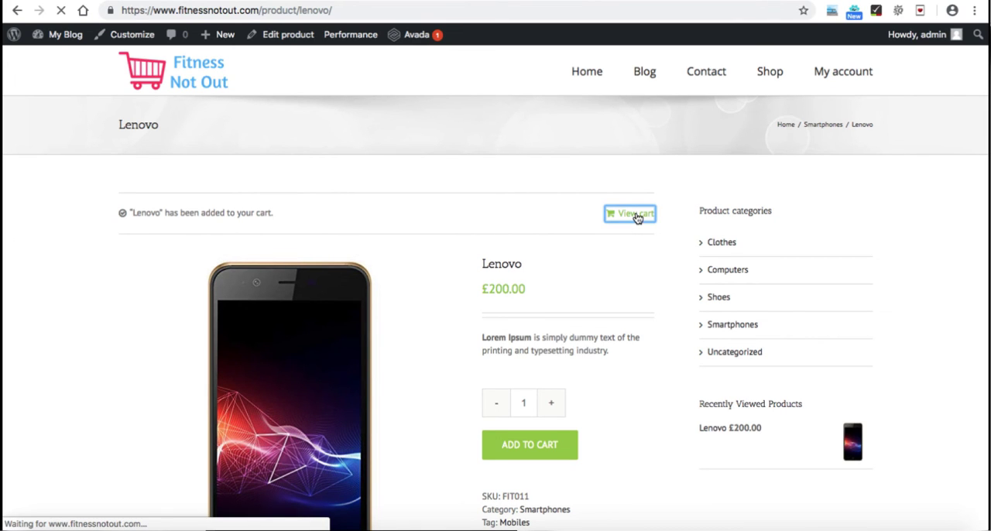
Step: Examine the cart page's totals and the promotional code field where a coupon can be applied
{"action": "scroll", "coordinate": [637, 219], "scroll_direction": "down", "scroll_amount": 2}
{"action": "scroll", "coordinate": [637, 219], "scroll_direction": "down", "scroll_amount": 3}
{"action": "scroll", "coordinate": [636, 220], "scroll_direction": "down", "scroll_amount": 4}
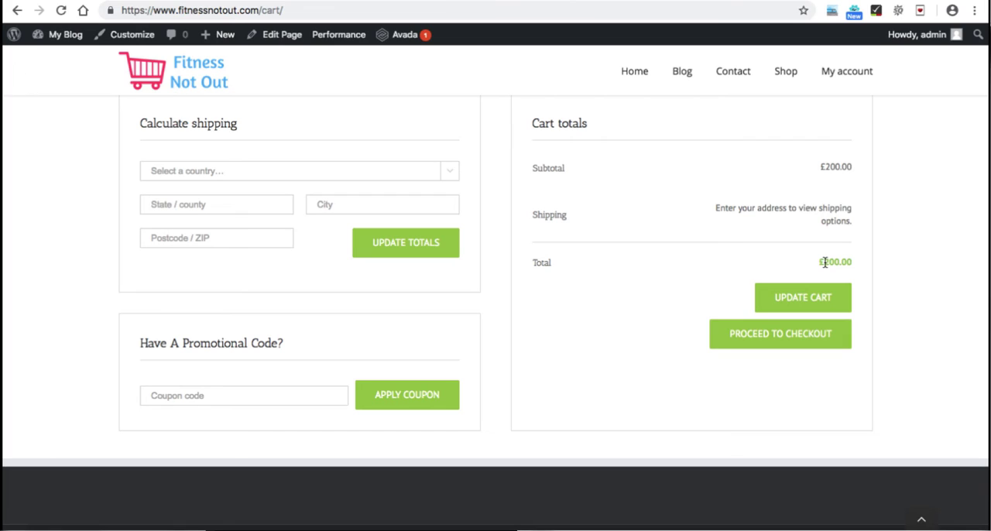
{"action": "left_click", "coordinate": [229, 398]}
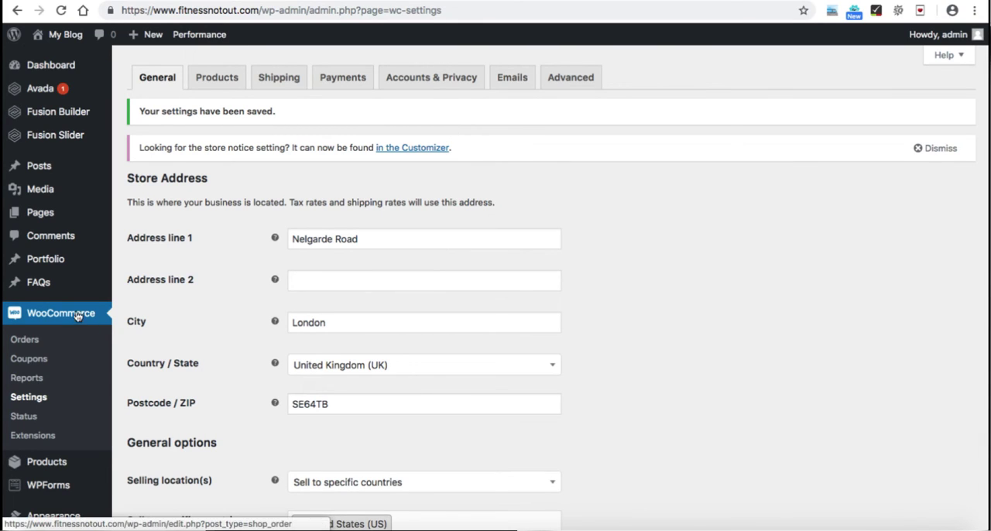
Step: Create the store's first WooCommerce coupon with the code FIRST50
{"action": "left_click", "coordinate": [46, 362]}
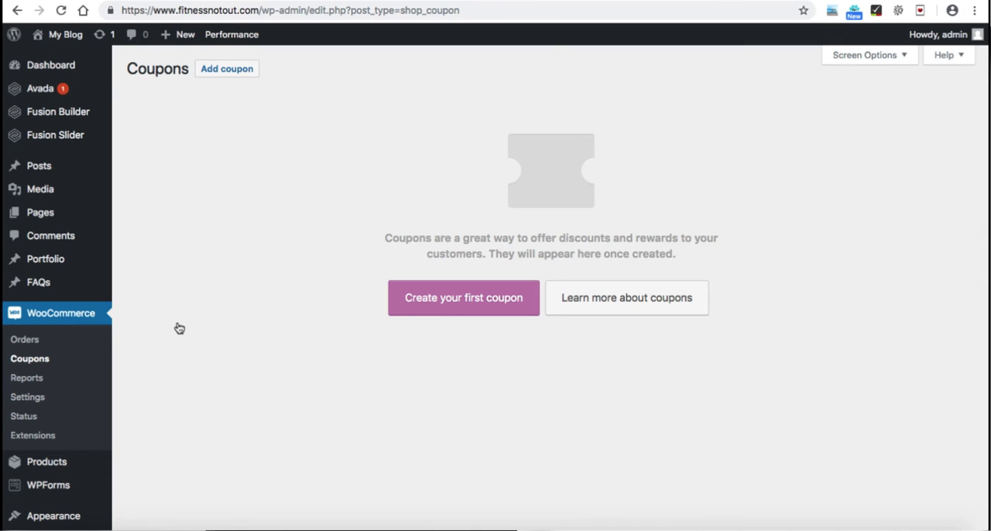
{"action": "left_click", "coordinate": [468, 302]}
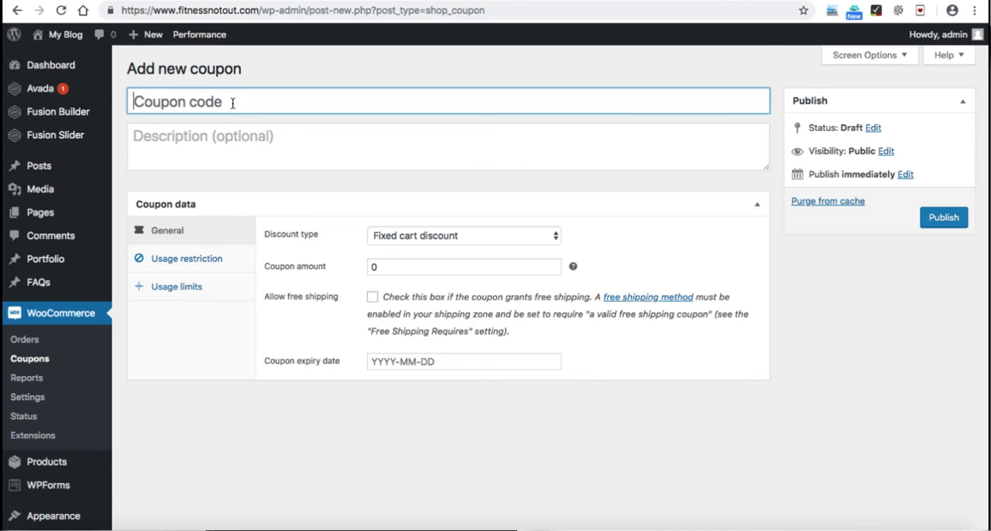
{"action": "type", "text": "FIRST50"}
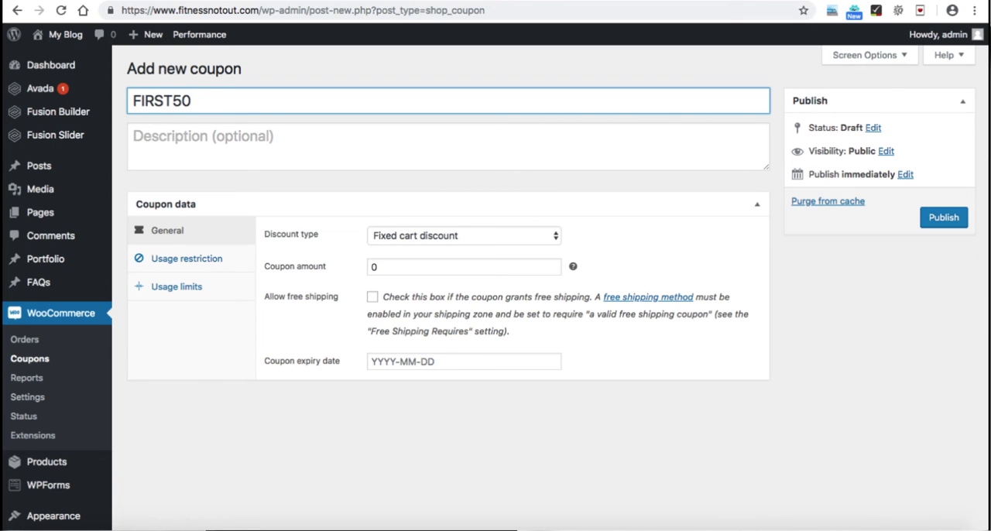
Step: Enter "Get Discount of 20% for first 50 customers" as the coupon's description
{"action": "left_click", "coordinate": [230, 136]}
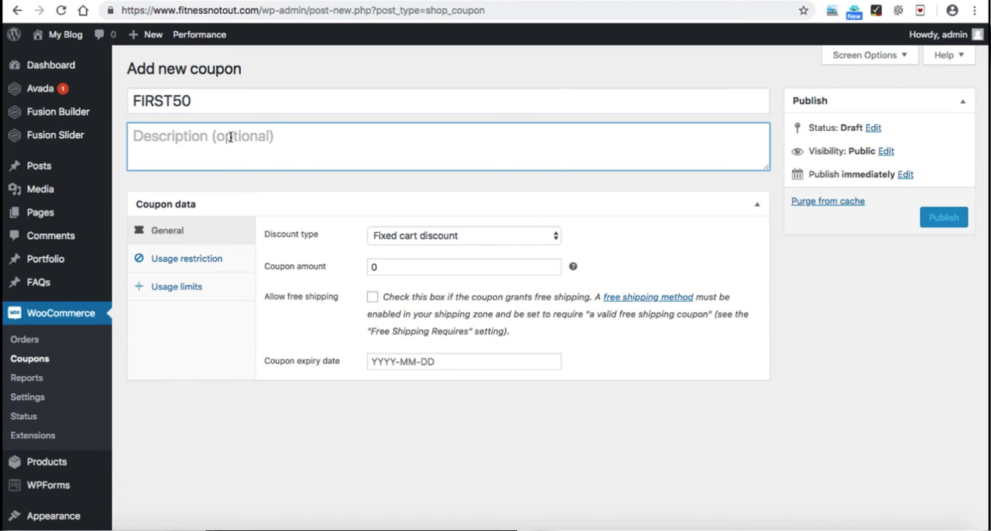
{"action": "type", "text": "F"}
{"action": "key", "text": "BackSpace"}
{"action": "type", "text": "Get "}
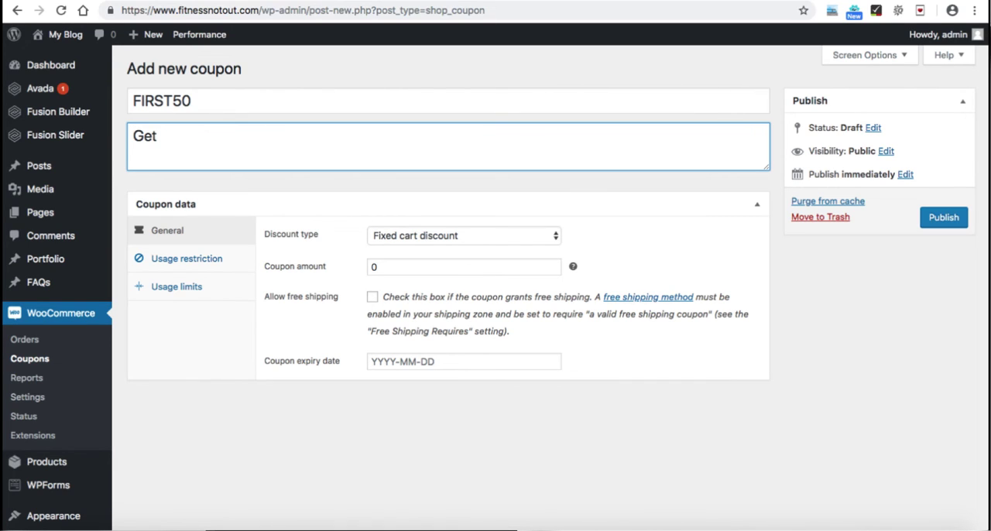
{"action": "type", "text": "Discount of"}
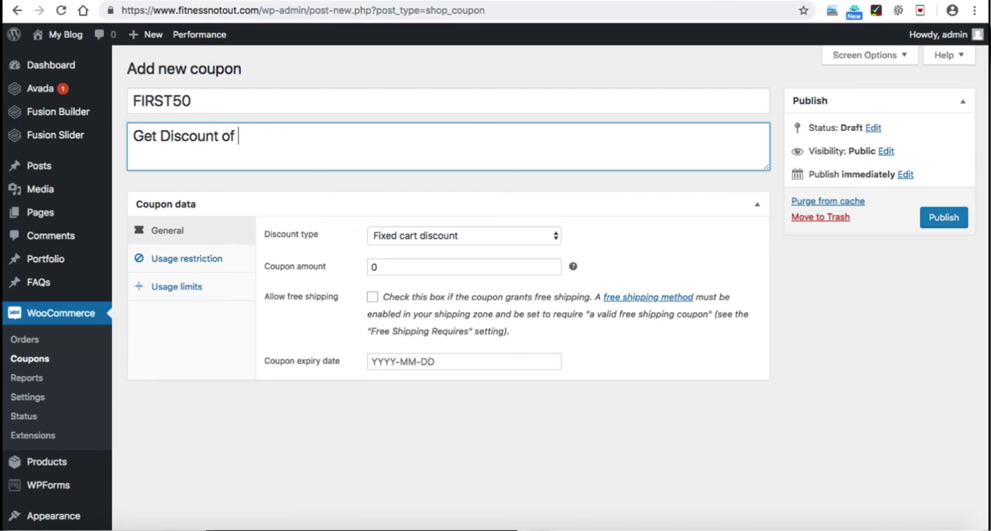
{"action": "type", "text": "20% for first"}
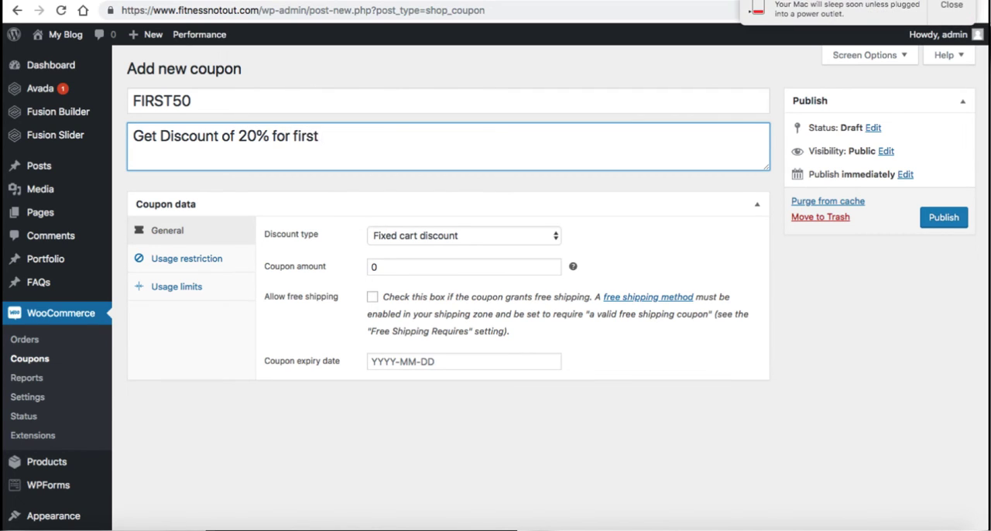
{"action": "type", "text": " 50 customers"}
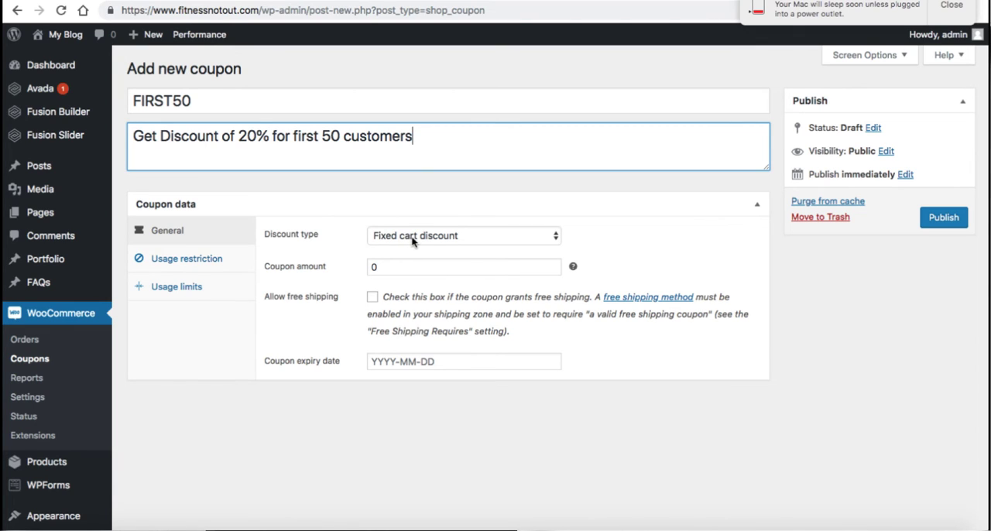
Step: Set the coupon's discount type to Percentage discount and its amount to 20
{"action": "double_click", "coordinate": [425, 266]}
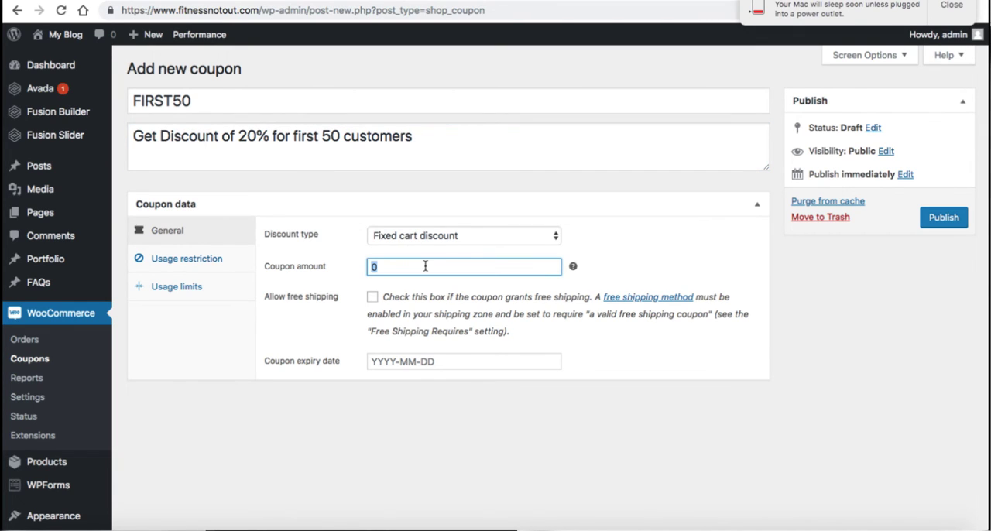
{"action": "left_click", "coordinate": [466, 236]}
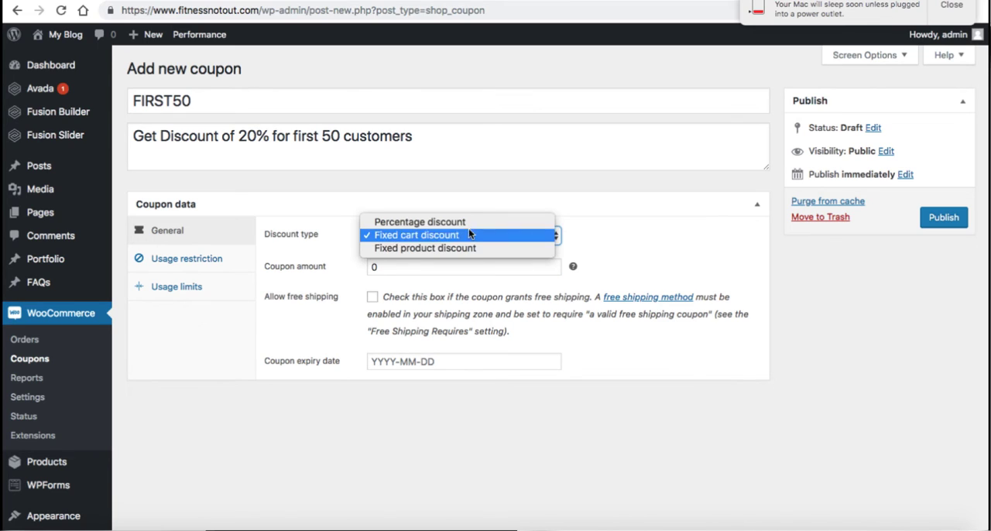
{"action": "left_click", "coordinate": [468, 223]}
{"action": "double_click", "coordinate": [454, 265]}
{"action": "type", "text": "20"}
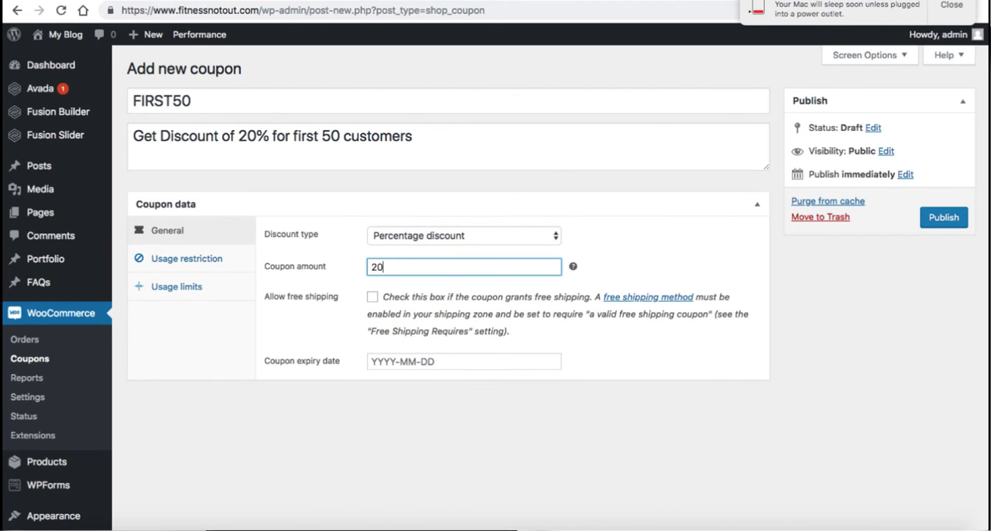
{"action": "left_click", "coordinate": [310, 326]}
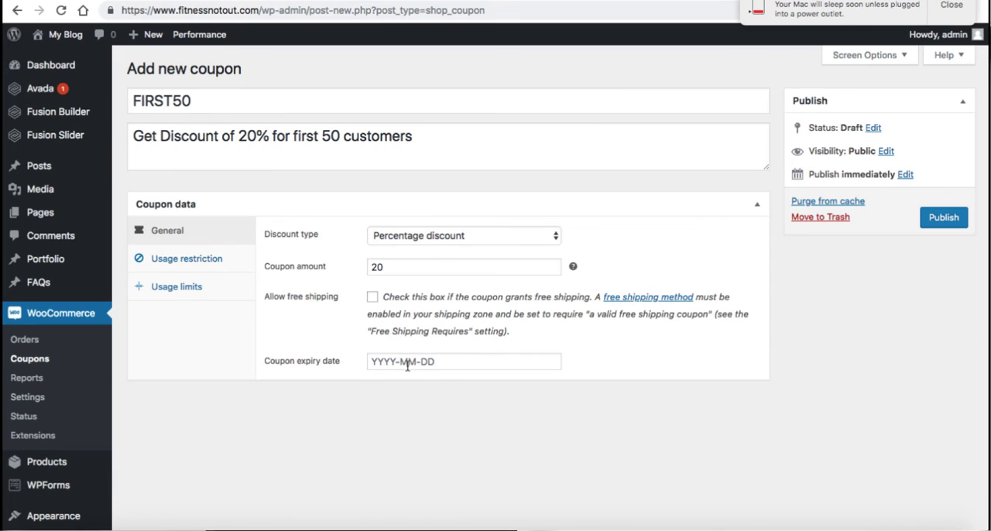
Step: Check the coupon's expiry date calendar, leave the date empty, and publish the FIRST50 coupon
{"action": "left_click", "coordinate": [444, 363]}
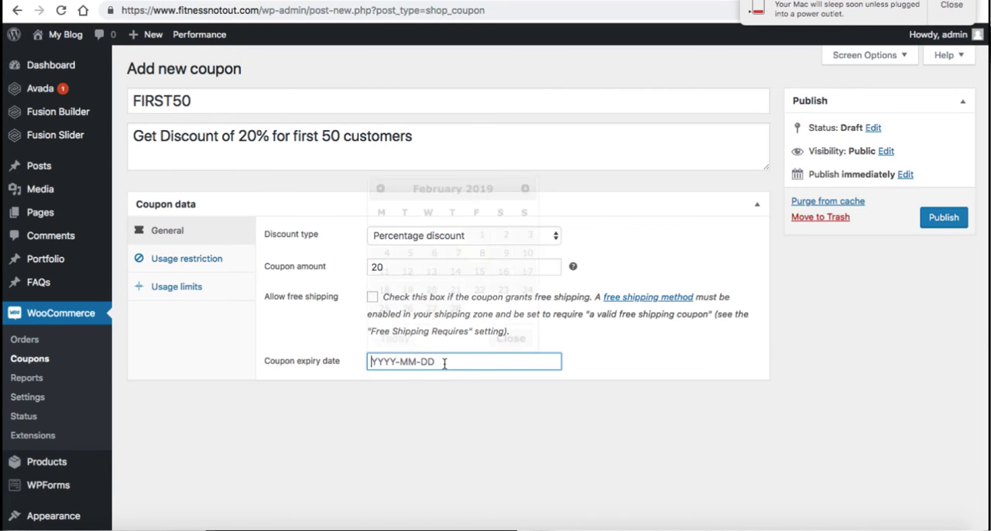
{"action": "left_click", "coordinate": [590, 336]}
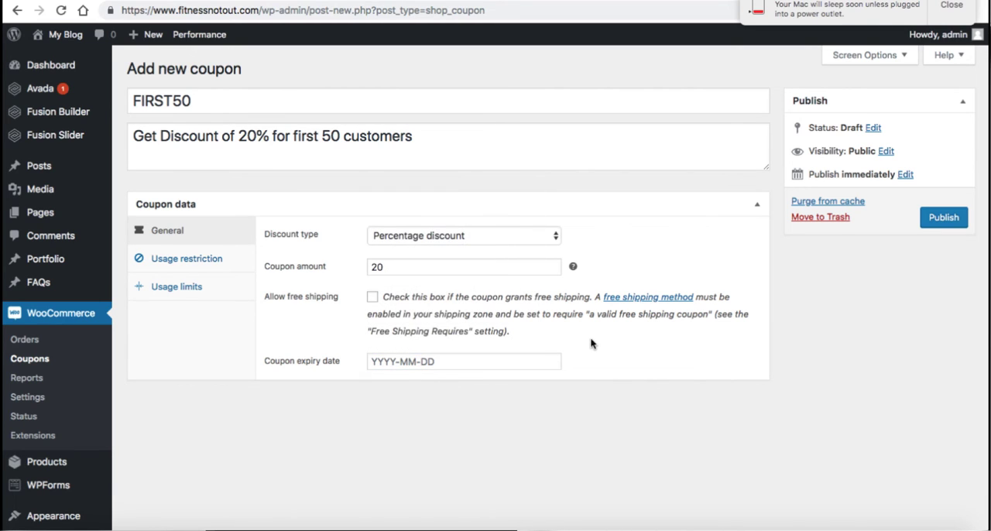
{"action": "left_click", "coordinate": [942, 221]}
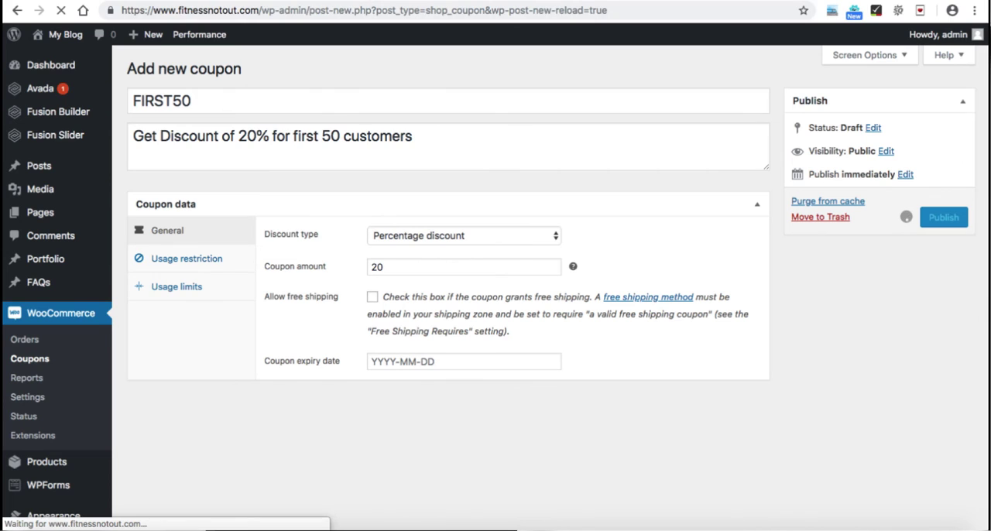
Step: Reload the live site's cart page, apply the coupon code FIRST50, and check the discounted cart total
{"action": "left_click", "coordinate": [365, 1]}
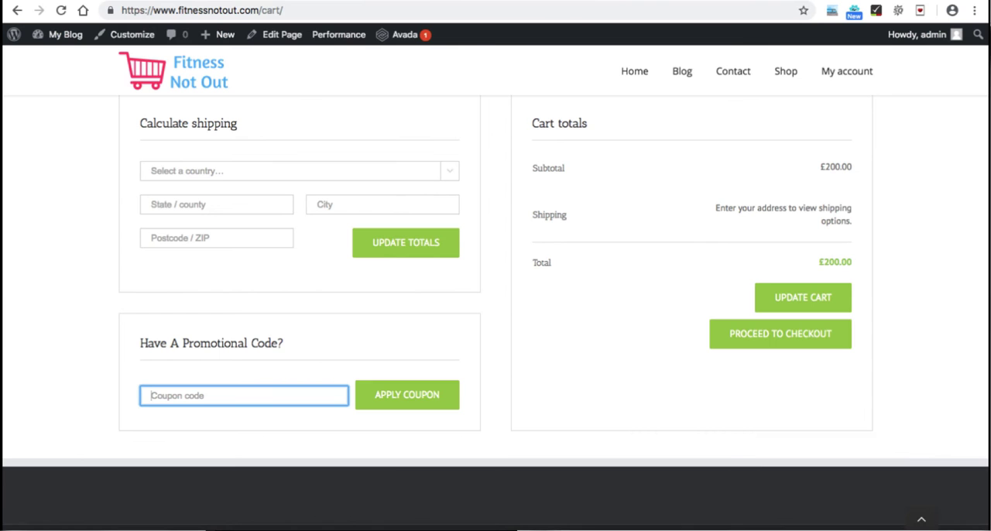
{"action": "left_click", "coordinate": [60, 11]}
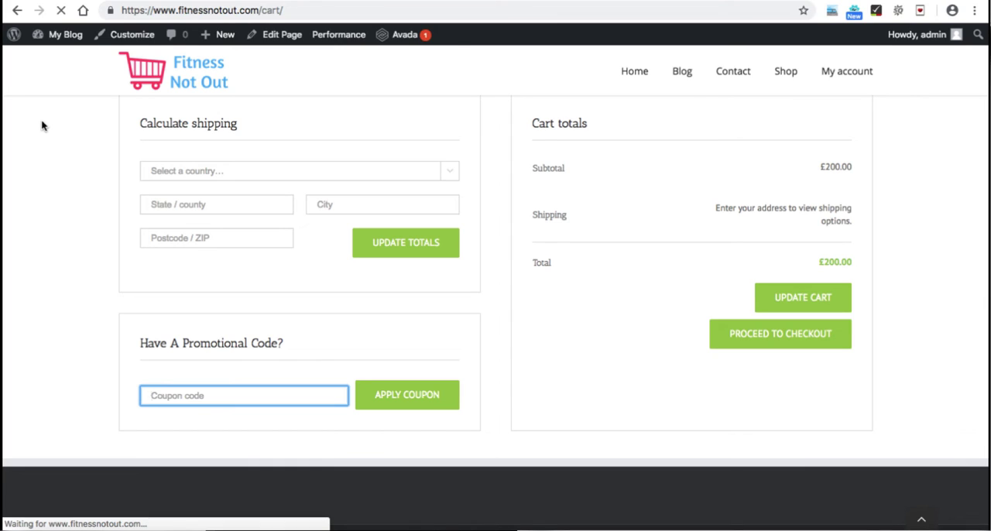
{"action": "left_click", "coordinate": [178, 390]}
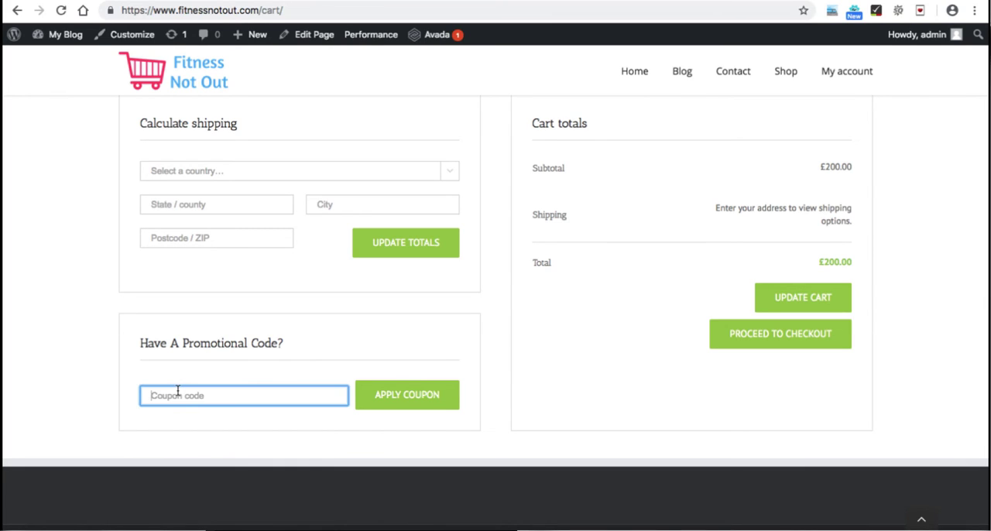
{"action": "type", "text": "FIRST50"}
{"action": "left_click", "coordinate": [377, 396]}
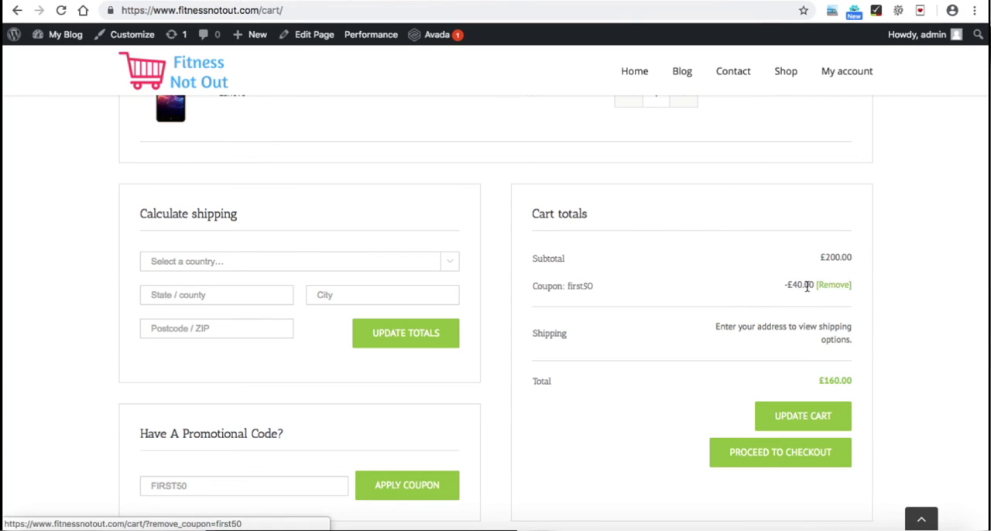
{"action": "scroll", "coordinate": [808, 348], "scroll_direction": "down", "scroll_amount": 1}
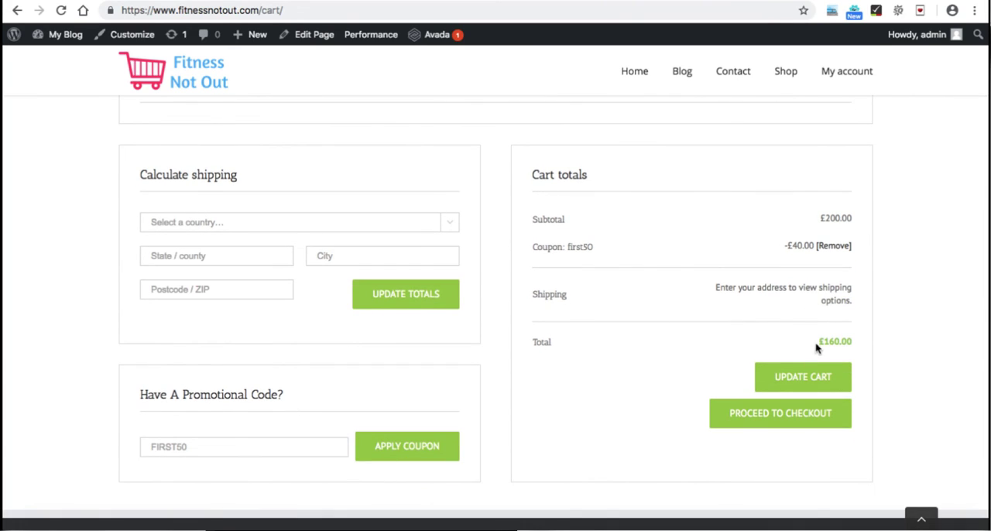
{"action": "left_click_drag", "start_coordinate": [817, 341], "coordinate": [851, 340]}
{"action": "left_click", "coordinate": [850, 341]}
Step: In the Google Forms checklist, tick the selling locations, coupon enabling, and coupon creation items under Discount Codes & Other Woo Settings
{"action": "left_click", "coordinate": [179, 0]}
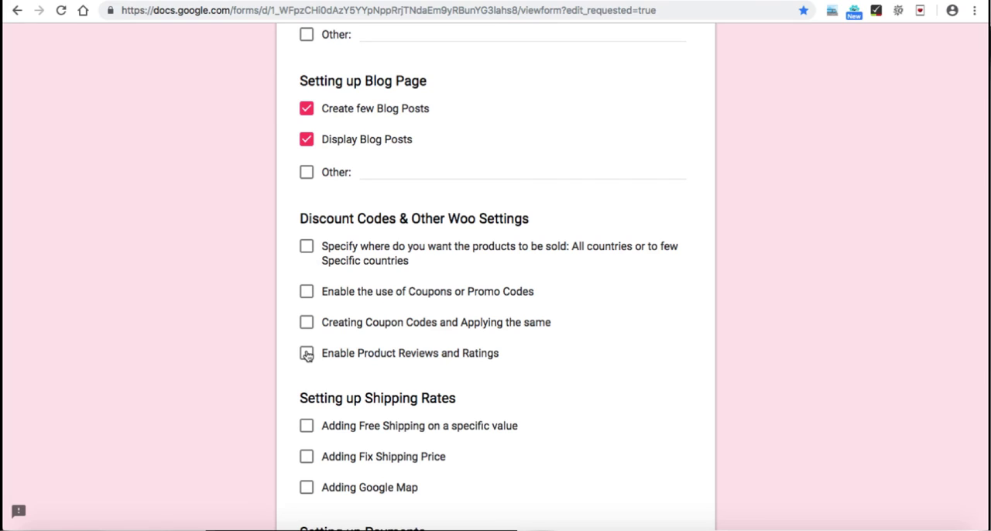
{"action": "left_click", "coordinate": [307, 248]}
{"action": "left_click", "coordinate": [306, 292]}
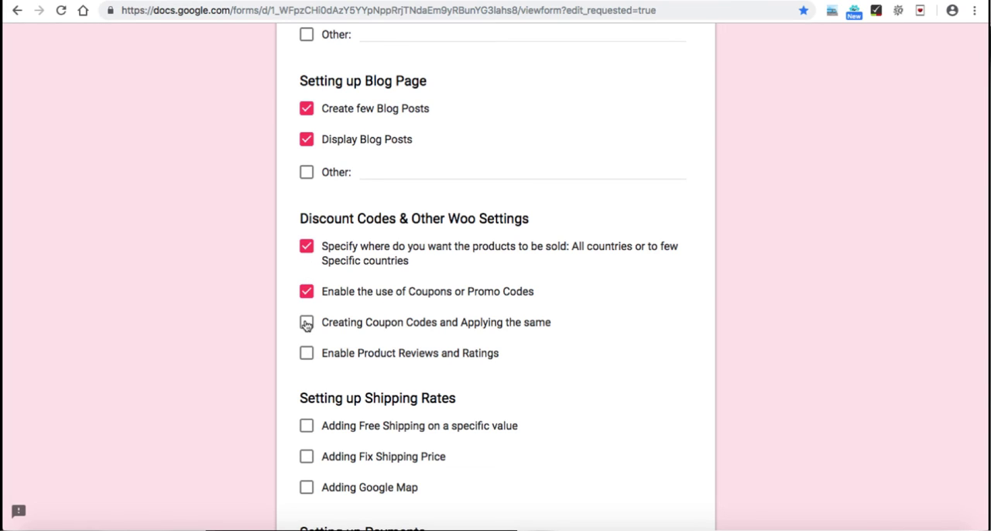
{"action": "left_click", "coordinate": [306, 324]}
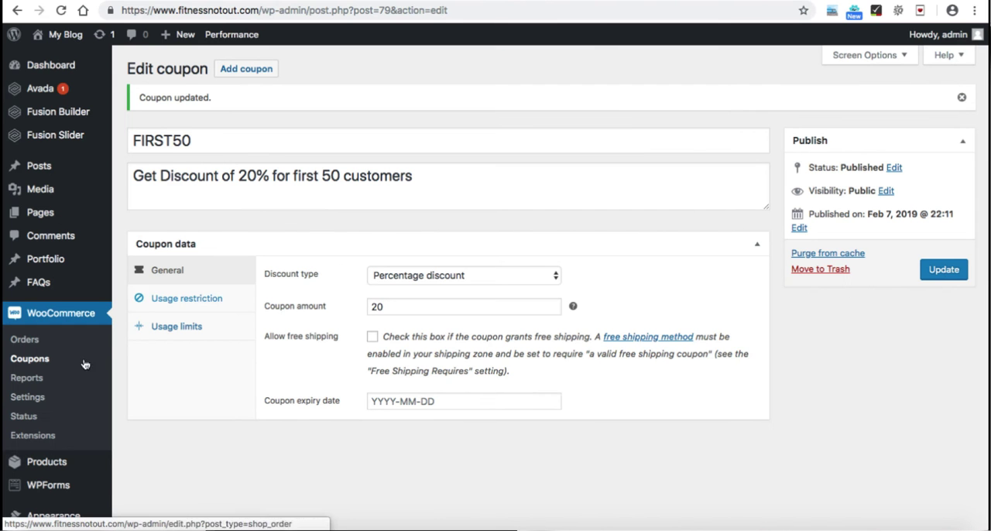
Step: Inspect the review and rating options in WooCommerce's product settings, switching product reviews off and back on
{"action": "left_click", "coordinate": [28, 397]}
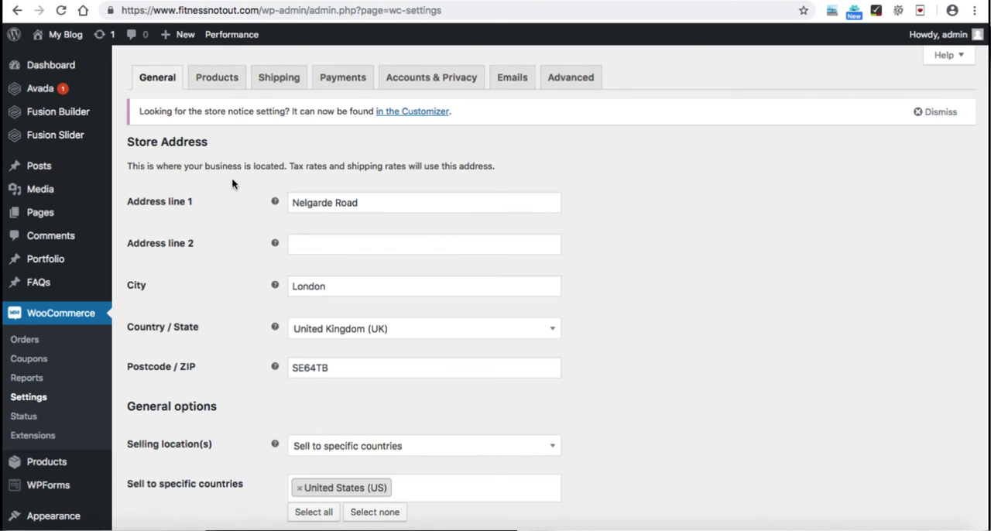
{"action": "left_click", "coordinate": [219, 82]}
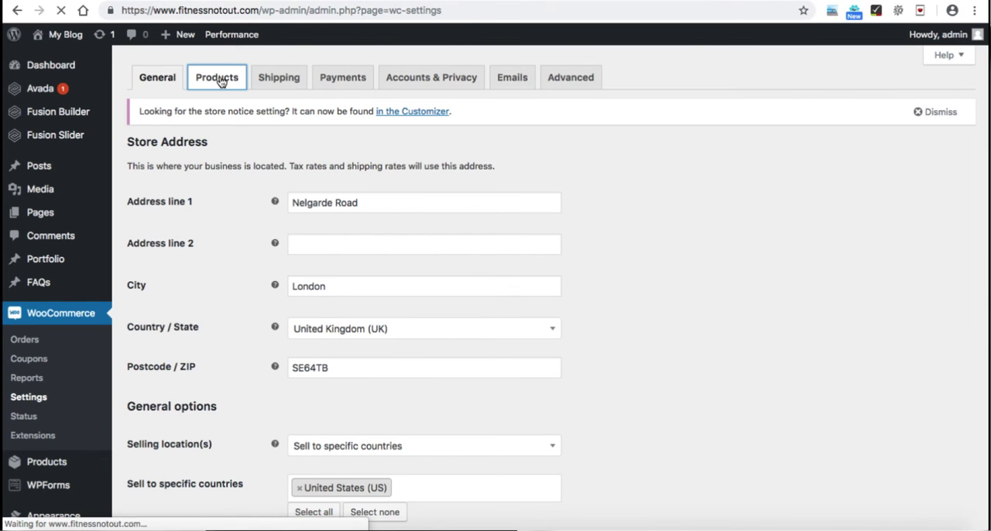
{"action": "scroll", "coordinate": [251, 252], "scroll_direction": "down", "scroll_amount": 5}
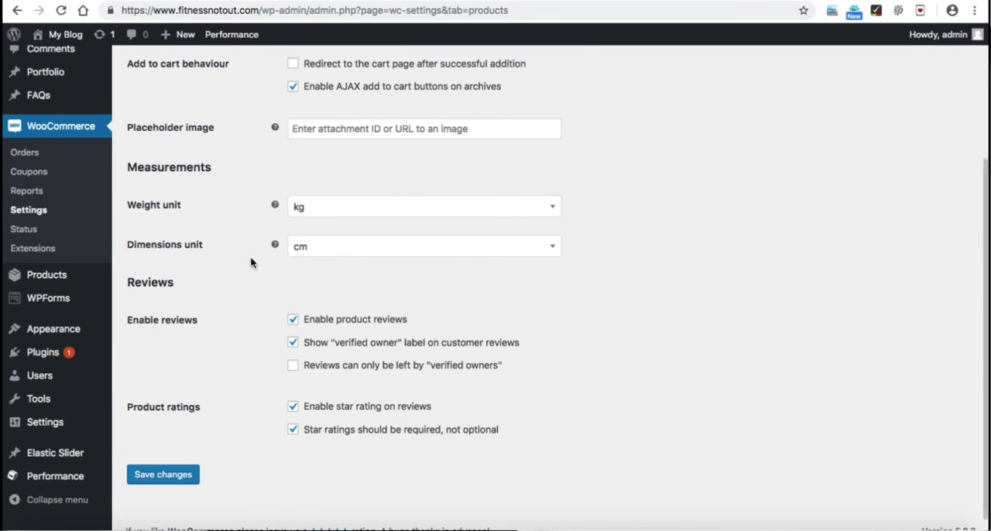
{"action": "left_click", "coordinate": [293, 320]}
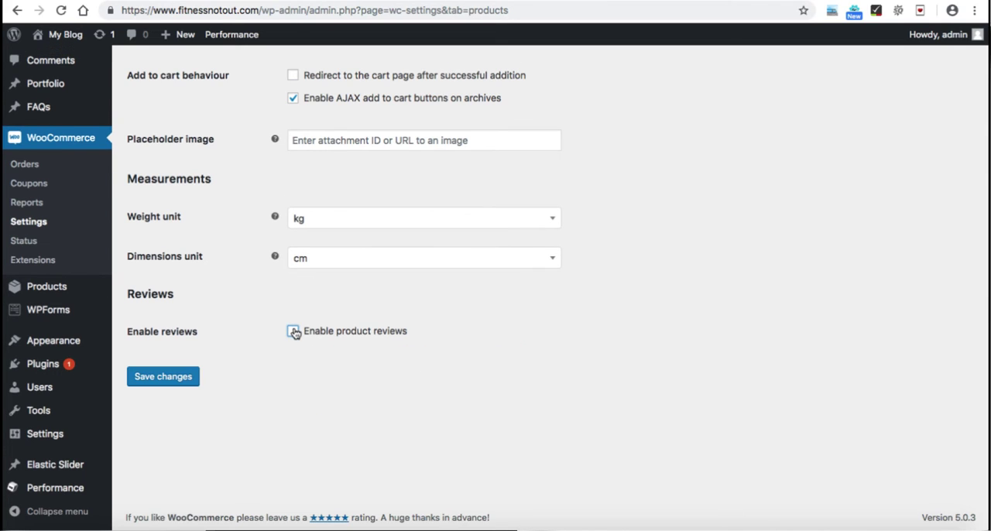
{"action": "left_click", "coordinate": [293, 331]}
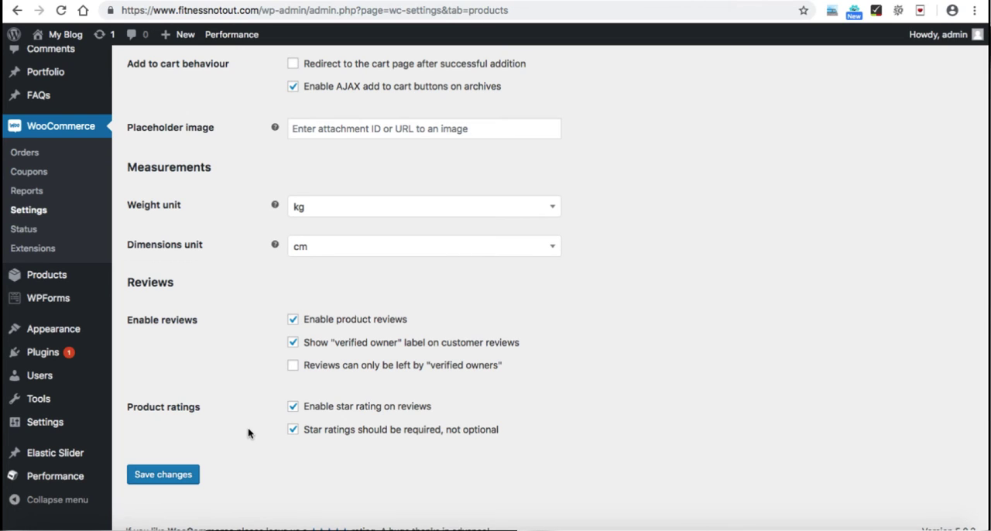
Step: Tick Enable Product Reviews and Ratings in the Google Forms checklist
{"action": "left_click", "coordinate": [133, 1]}
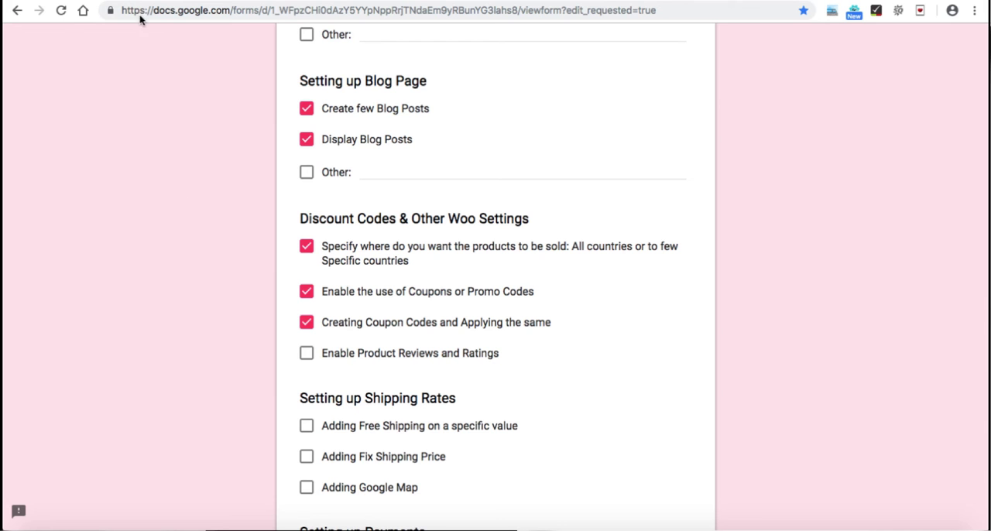
{"action": "left_click", "coordinate": [306, 358]}
Step: Look through the checklist's remaining sections, from shipping rates and payments to the contact page, footer and advanced techniques
{"action": "scroll", "coordinate": [277, 356], "scroll_direction": "down", "scroll_amount": 4}
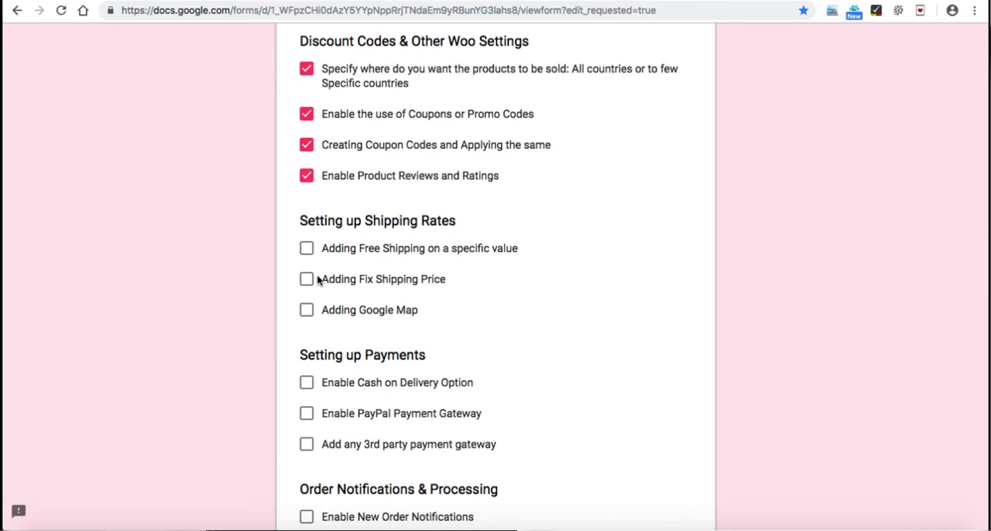
{"action": "scroll", "coordinate": [318, 278], "scroll_direction": "down", "scroll_amount": 3}
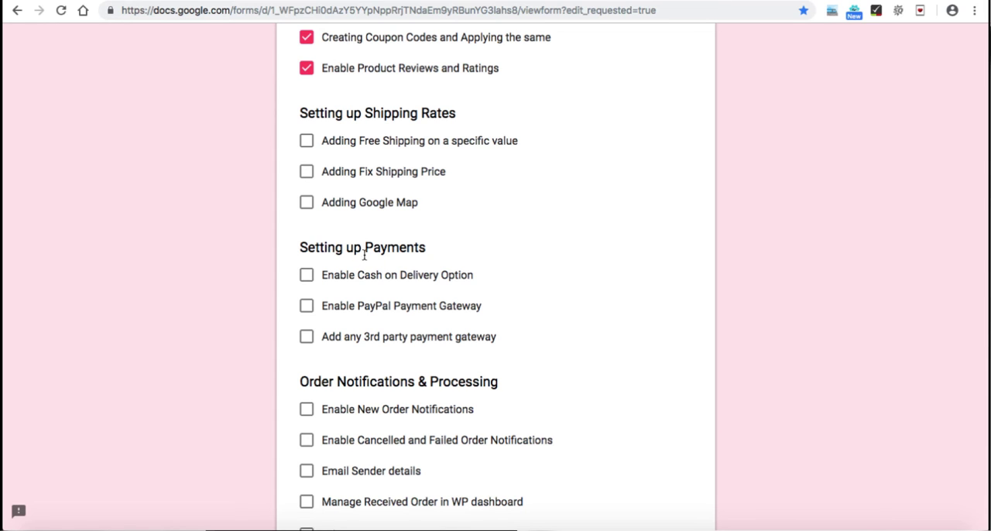
{"action": "scroll", "coordinate": [360, 255], "scroll_direction": "down", "scroll_amount": 3}
{"action": "scroll", "coordinate": [403, 359], "scroll_direction": "down", "scroll_amount": 6}
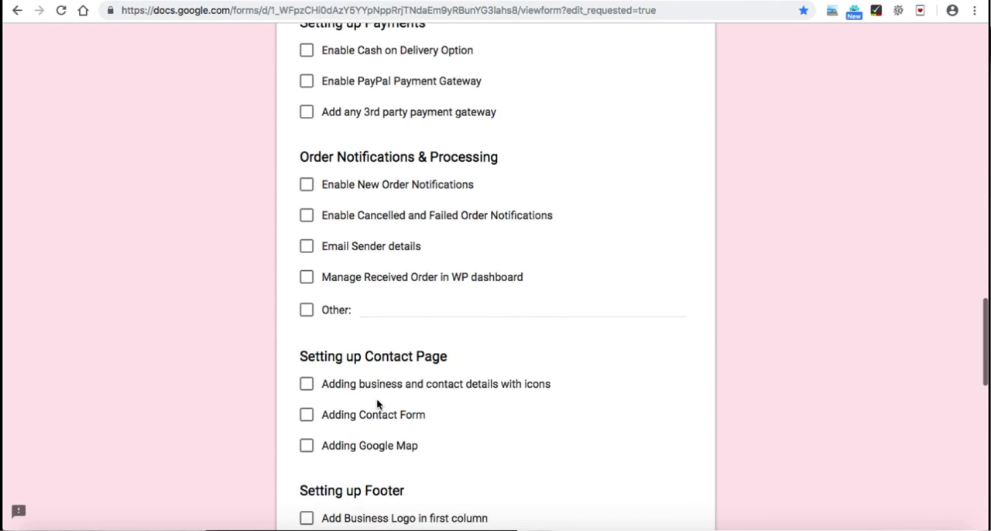
{"action": "scroll", "coordinate": [374, 396], "scroll_direction": "down", "scroll_amount": 4}
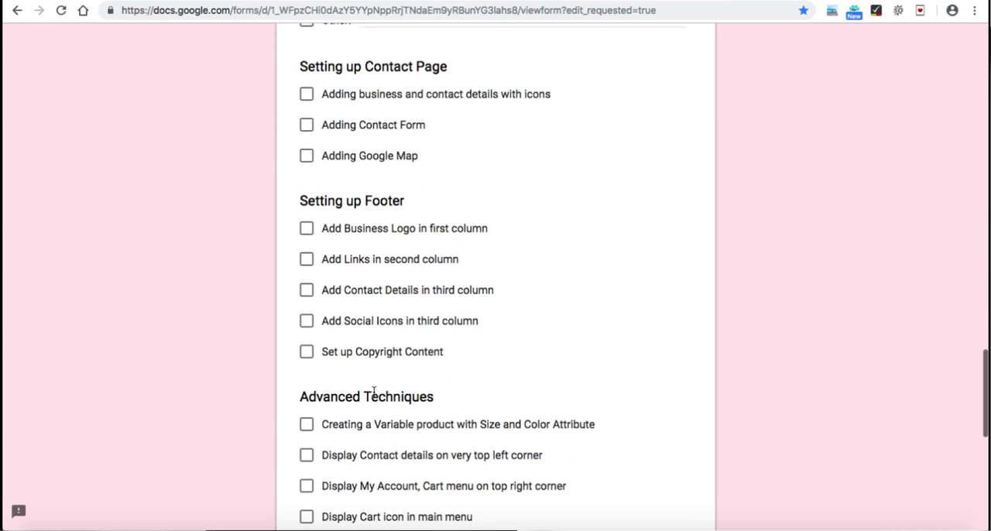
{"action": "scroll", "coordinate": [374, 396], "scroll_direction": "down", "scroll_amount": 1}
{"action": "scroll", "coordinate": [374, 396], "scroll_direction": "up", "scroll_amount": 4}
{"action": "scroll", "coordinate": [374, 397], "scroll_direction": "up", "scroll_amount": 12}
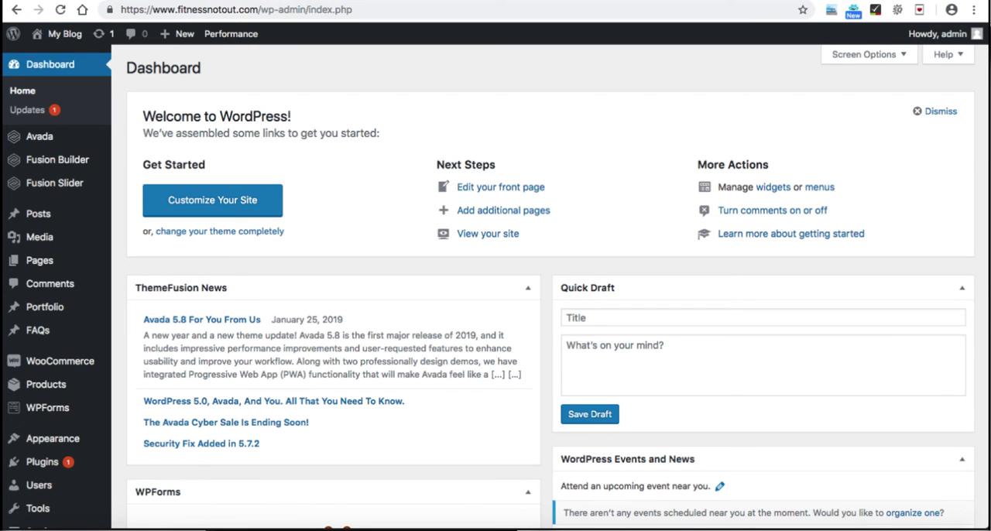
Step: In the WordPress admin's WooCommerce shipping settings, add a new shipping zone named USA
{"action": "mouse_move", "coordinate": [62, 361]}
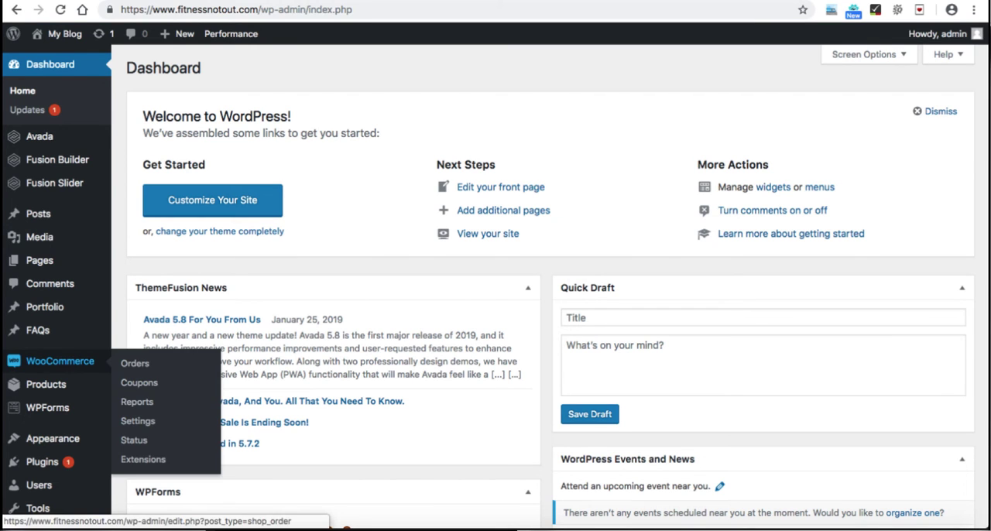
{"action": "left_click", "coordinate": [138, 421]}
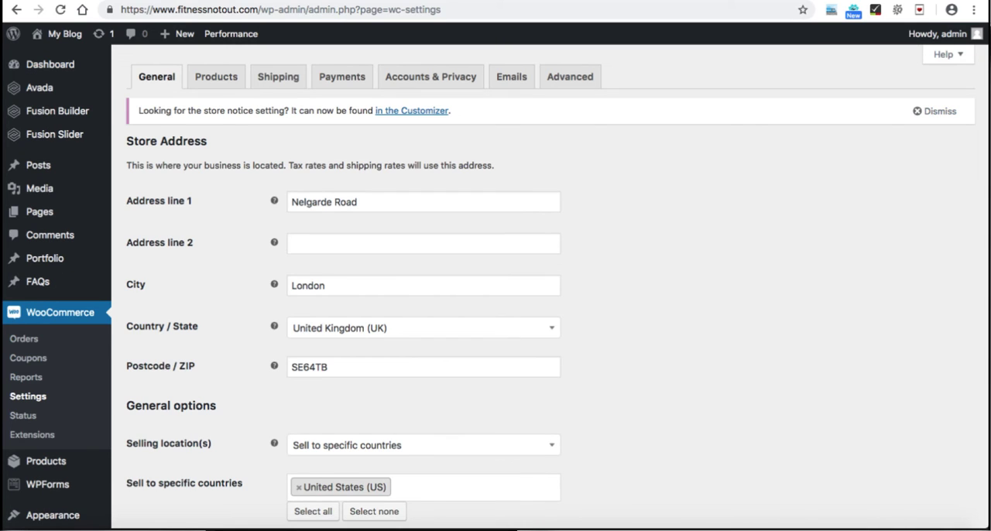
{"action": "left_click", "coordinate": [278, 77]}
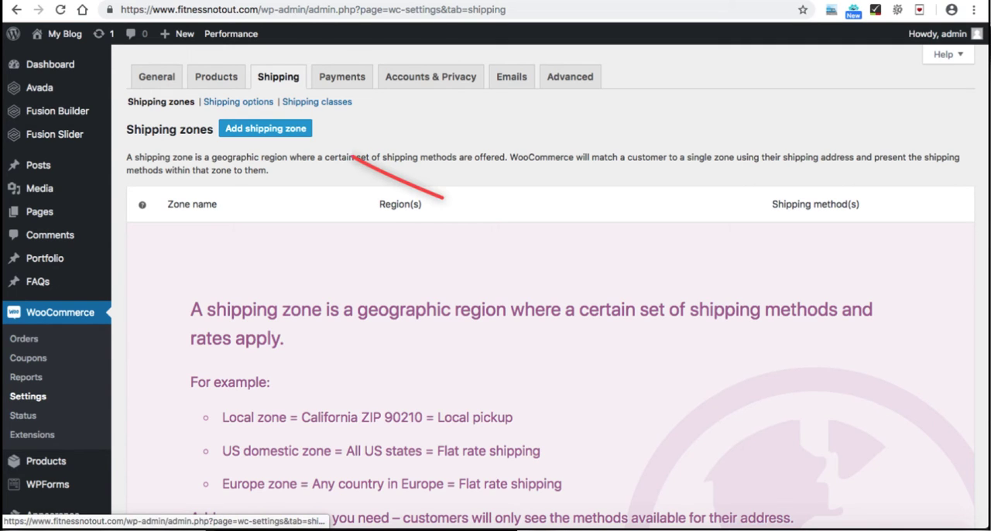
{"action": "left_click", "coordinate": [266, 128]}
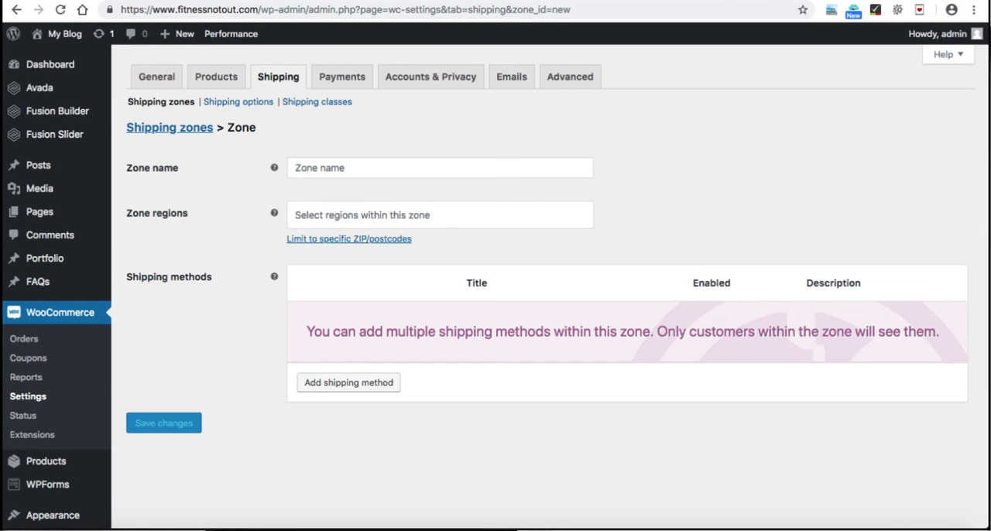
{"action": "left_click", "coordinate": [340, 168]}
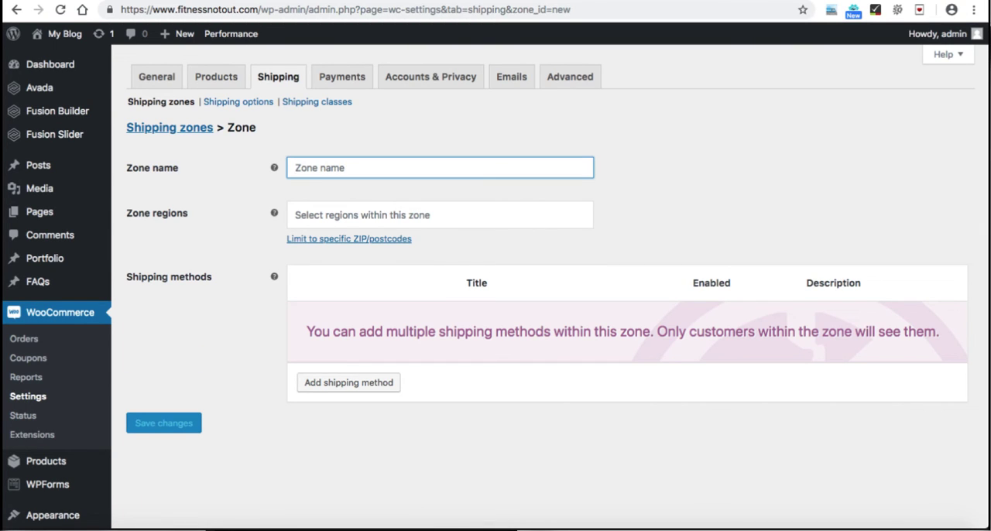
{"action": "type", "text": "USA"}
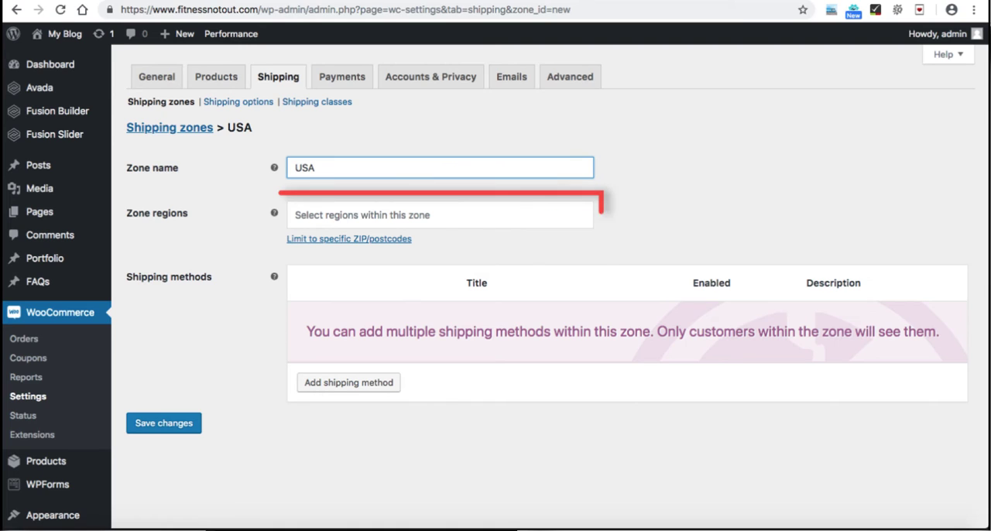
Step: Add United States (US) as the region of the USA shipping zone
{"action": "left_click", "coordinate": [440, 215]}
{"action": "type", "text": "un"}
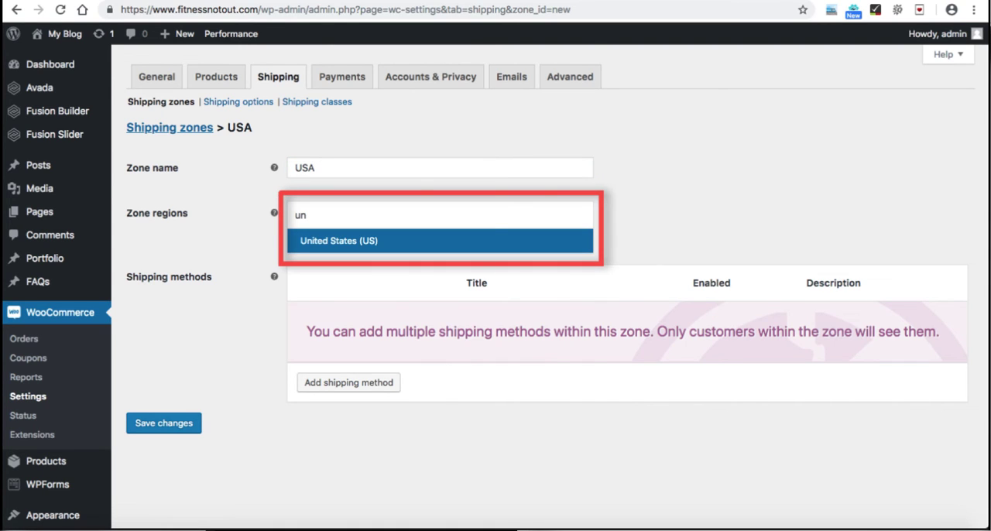
{"action": "key", "text": "Return"}
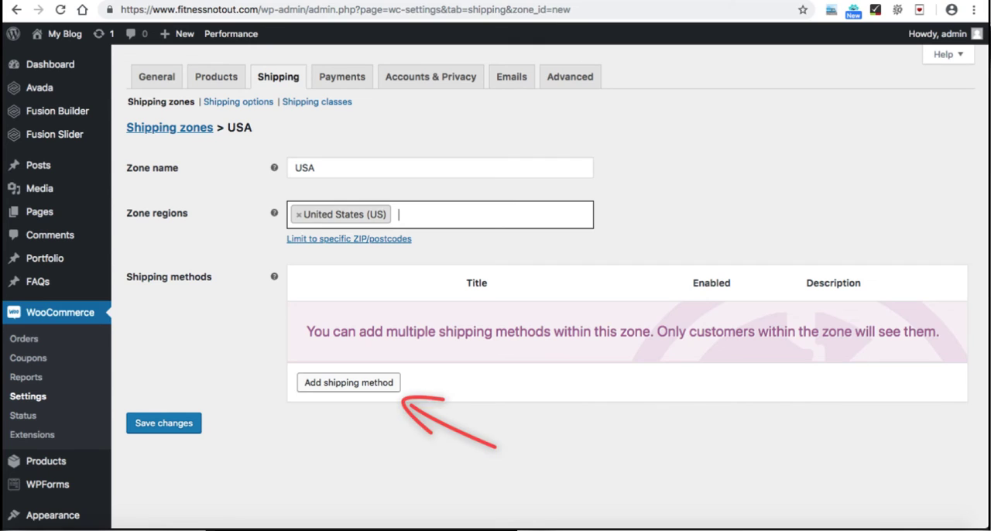
Step: Add a Free shipping method to the USA shipping zone
{"action": "left_click", "coordinate": [349, 383]}
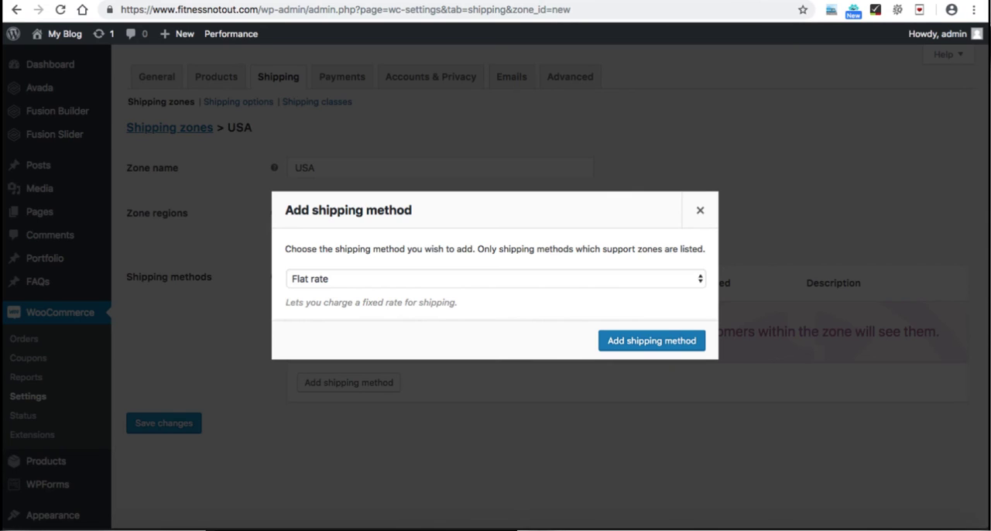
{"action": "left_click", "coordinate": [496, 279]}
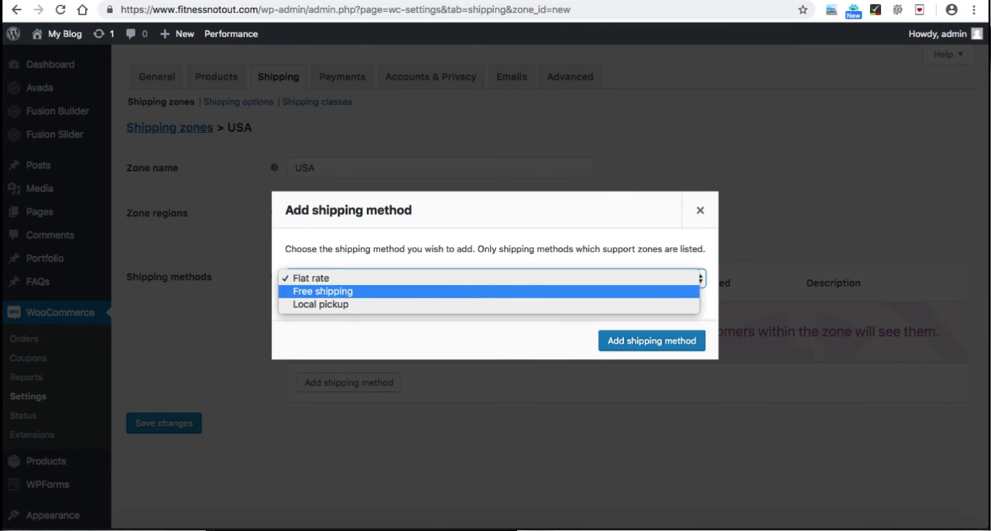
{"action": "left_click", "coordinate": [322, 291]}
{"action": "left_click", "coordinate": [651, 341]}
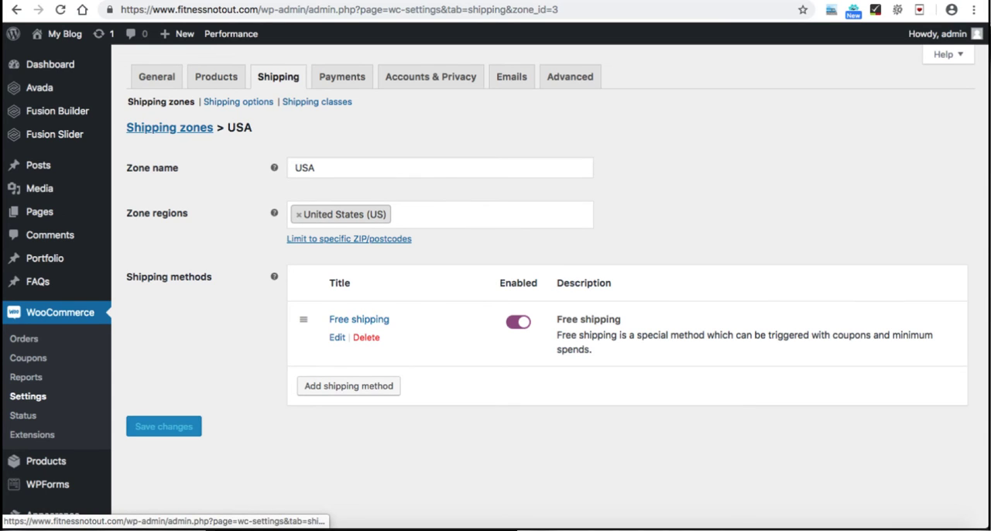
Step: Make free shipping require a minimum order amount of 50 and save the method's settings
{"action": "left_click", "coordinate": [337, 338]}
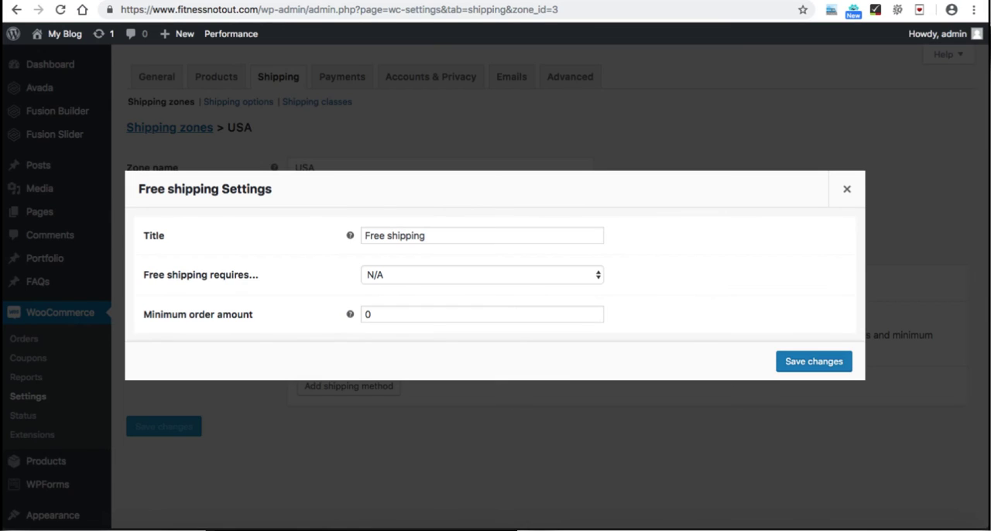
{"action": "left_click", "coordinate": [481, 274]}
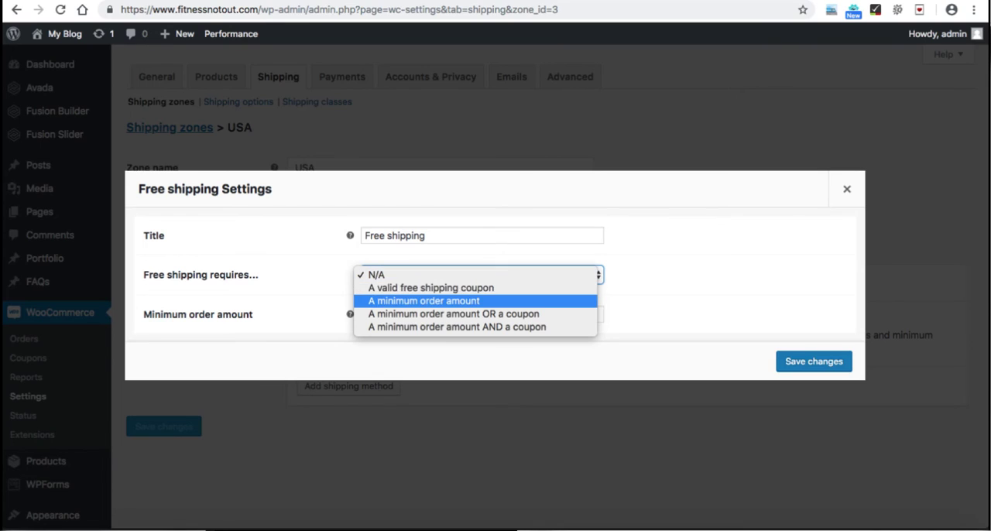
{"action": "key", "text": "Return"}
{"action": "left_click", "coordinate": [482, 276]}
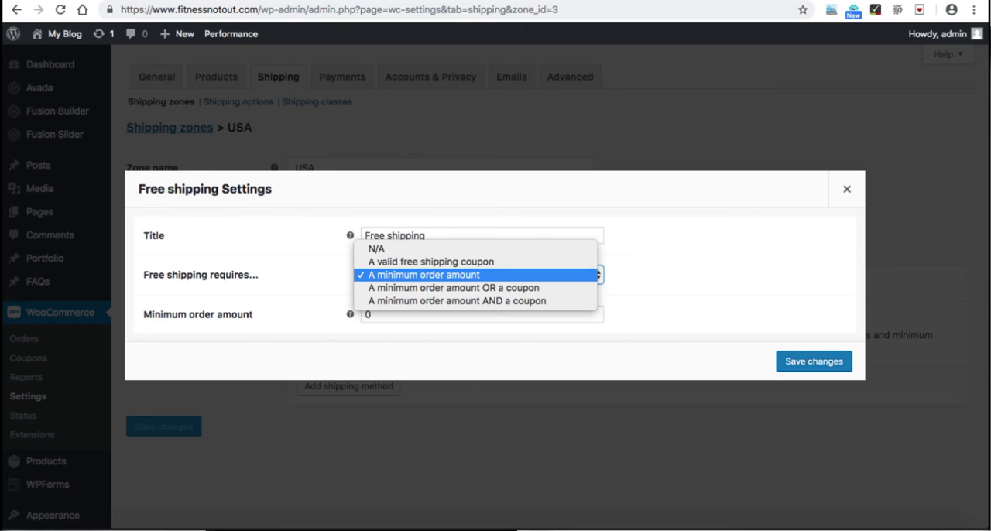
{"action": "left_click", "coordinate": [425, 275]}
{"action": "left_click", "coordinate": [373, 314]}
{"action": "left_click", "coordinate": [365, 315]}
{"action": "type", "text": "5"}
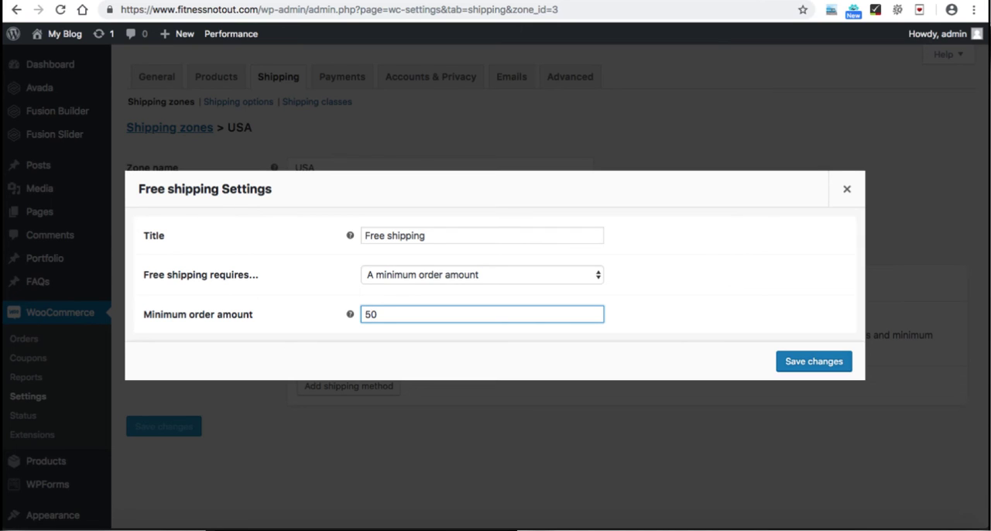
{"action": "key", "text": "Return"}
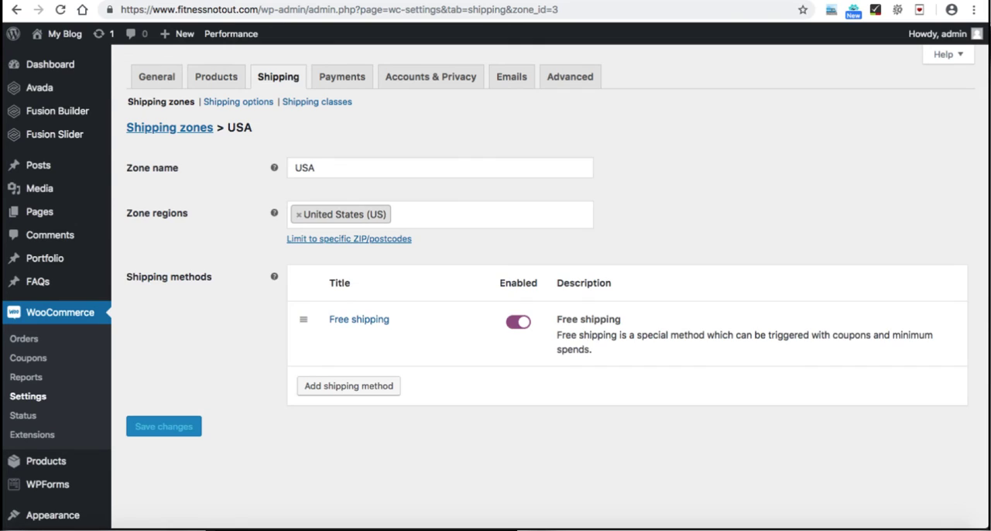
Step: Add a Flat rate shipping method to the USA zone and enter its cost
{"action": "left_click", "coordinate": [348, 386]}
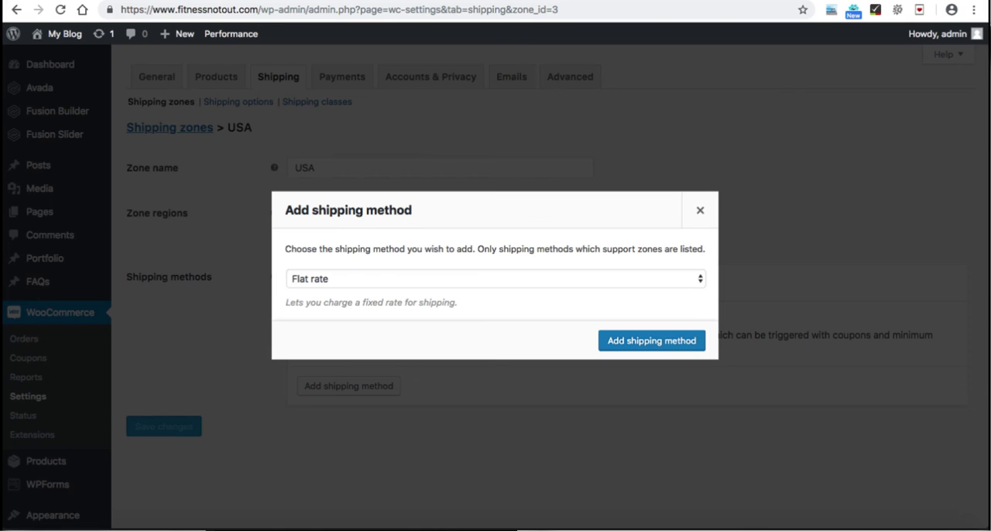
{"action": "left_click", "coordinate": [651, 341]}
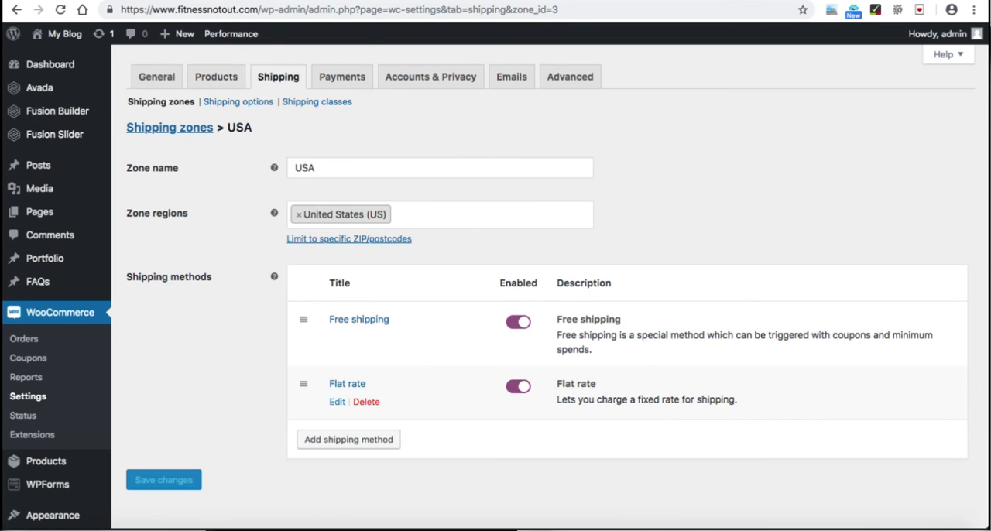
{"action": "left_click", "coordinate": [337, 402]}
{"action": "left_click", "coordinate": [373, 315]}
{"action": "left_click", "coordinate": [366, 315]}
{"action": "type", "text": "1"}
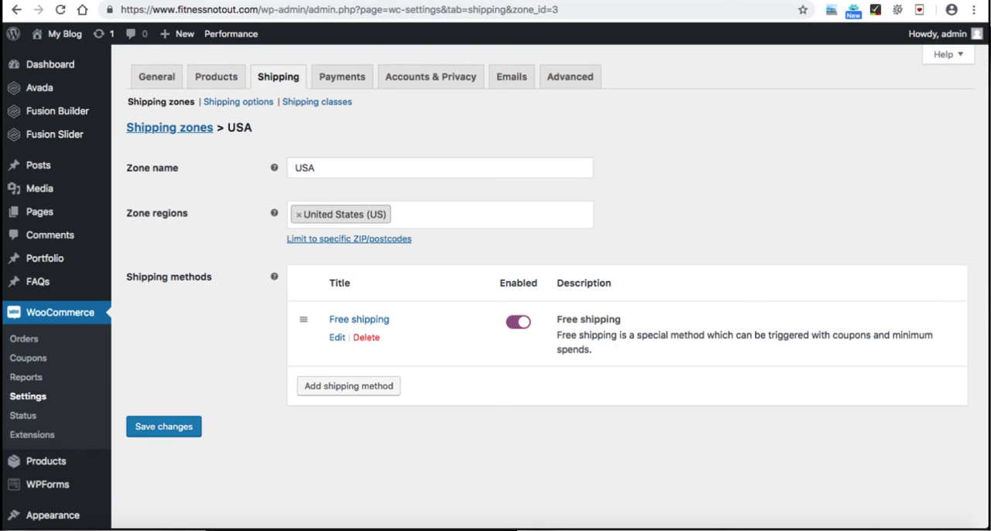
{"action": "left_click", "coordinate": [163, 427]}
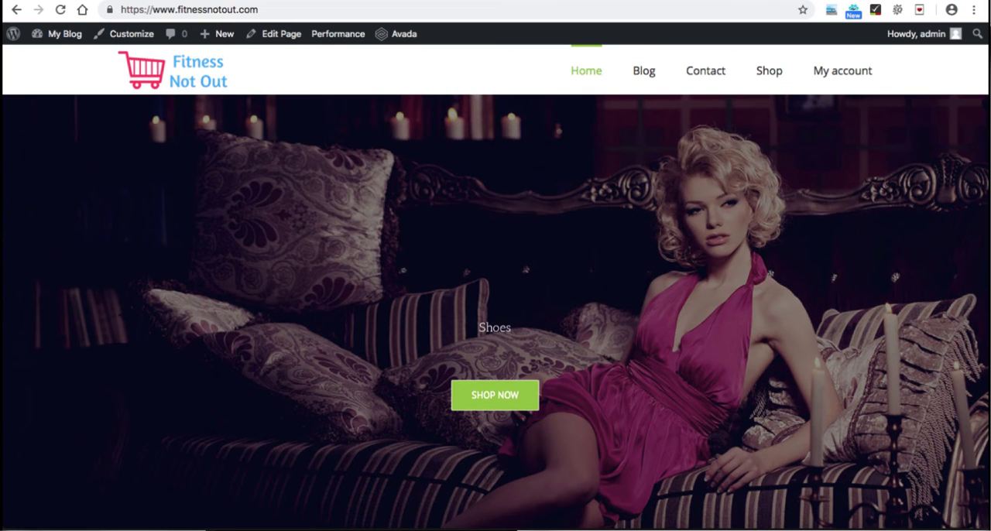
Step: On the store's home page, open the Sony viao product and add one to the cart
{"action": "scroll", "coordinate": [496, 310], "scroll_direction": "down", "scroll_amount": 7}
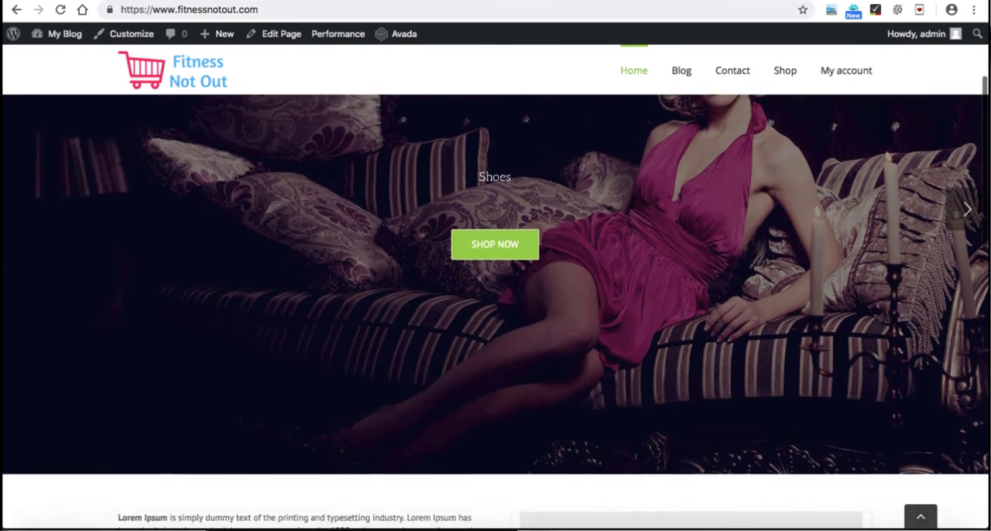
{"action": "scroll", "coordinate": [495, 310], "scroll_direction": "down", "scroll_amount": 5}
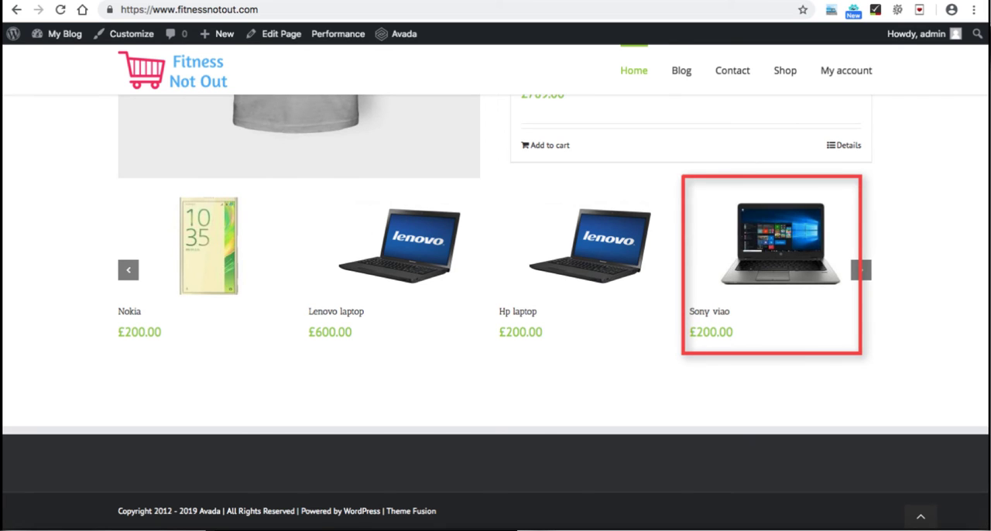
{"action": "left_click", "coordinate": [781, 244]}
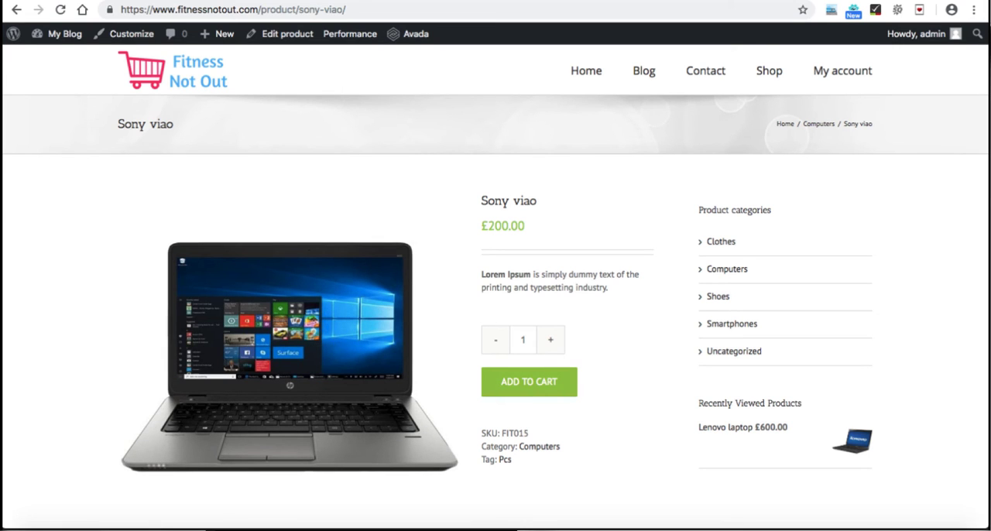
{"action": "left_click", "coordinate": [529, 381]}
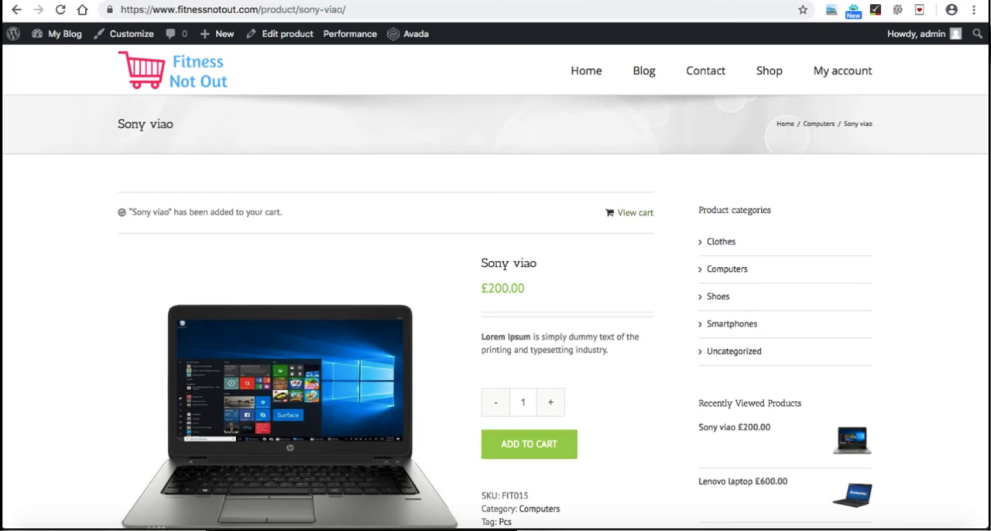
Step: View the cart and check its shipping calculator and shipping line against the WooCommerce shipping options
{"action": "left_click", "coordinate": [629, 212]}
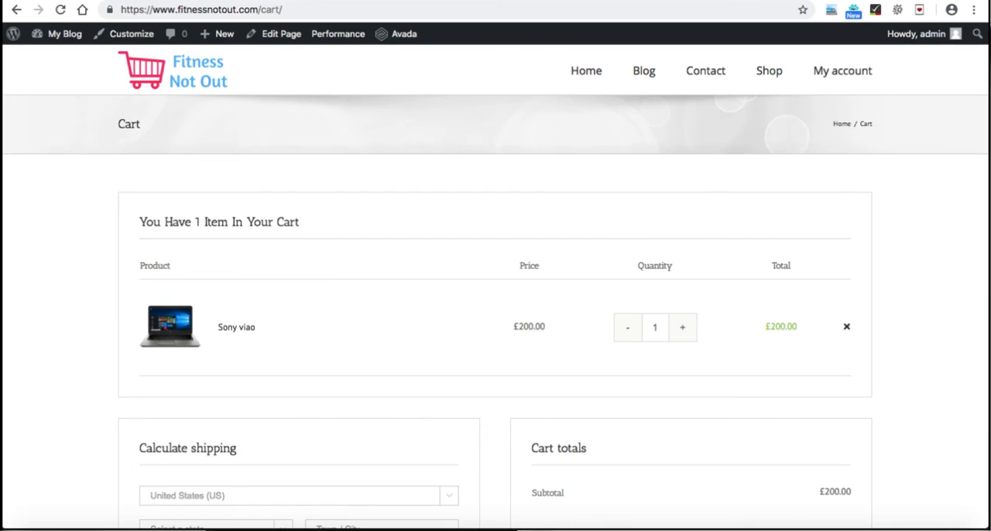
{"action": "scroll", "coordinate": [496, 310], "scroll_direction": "down", "scroll_amount": 1}
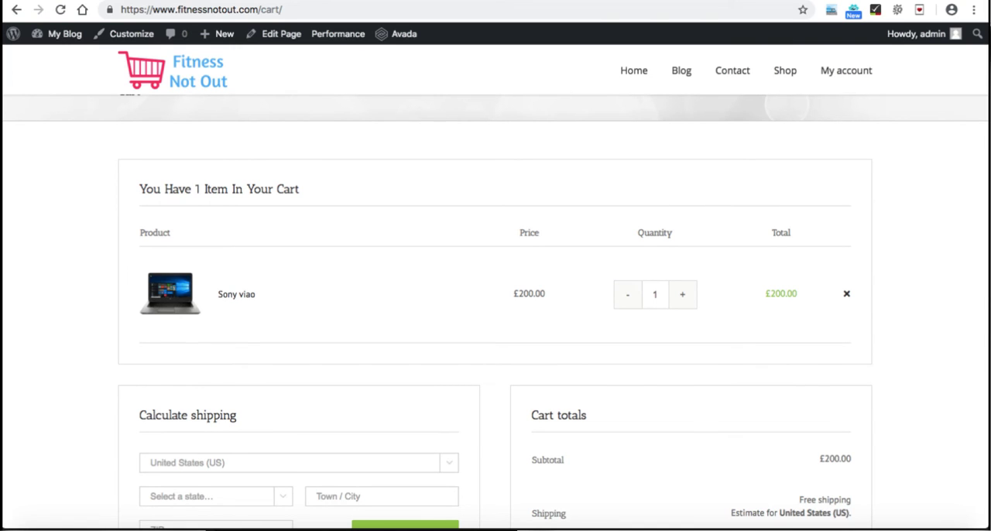
{"action": "scroll", "coordinate": [496, 309], "scroll_direction": "down", "scroll_amount": 4}
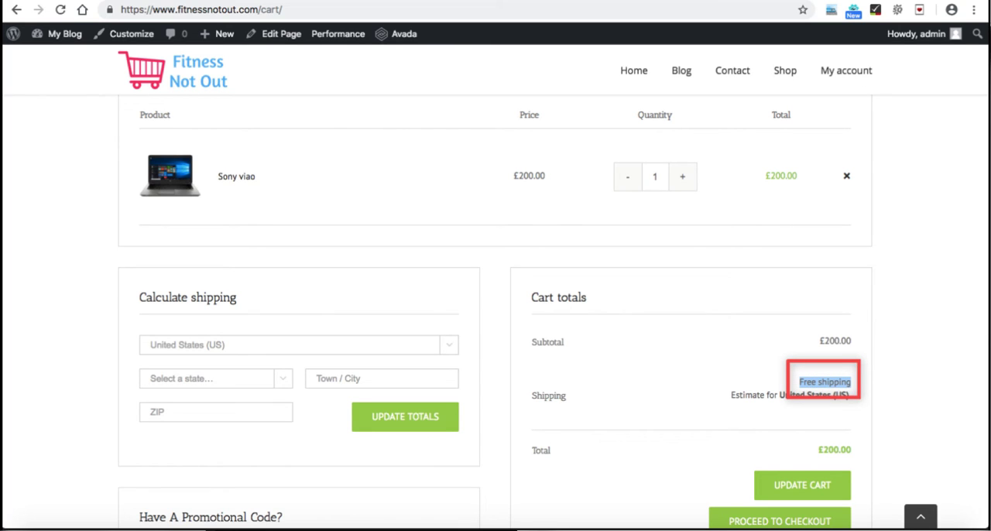
{"action": "scroll", "coordinate": [496, 310], "scroll_direction": "down", "scroll_amount": 2}
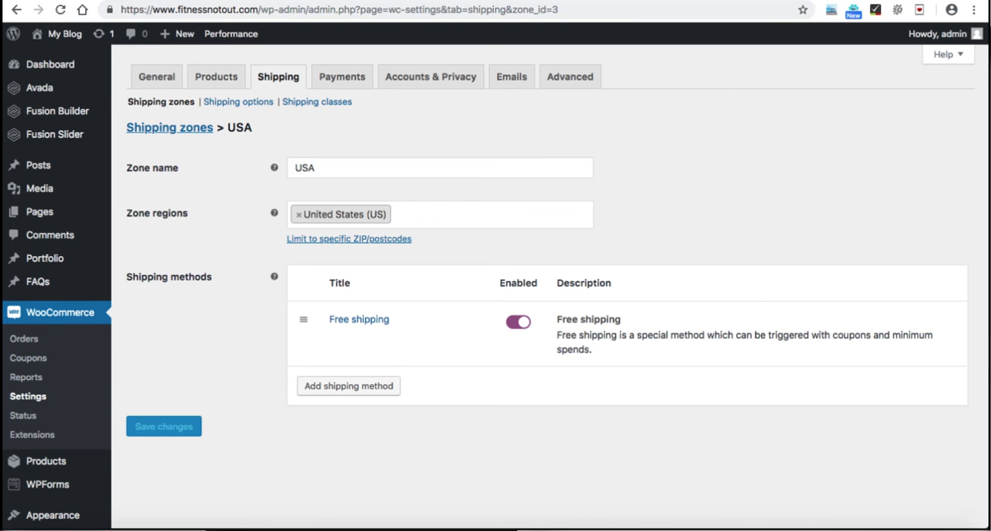
{"action": "left_click", "coordinate": [238, 102]}
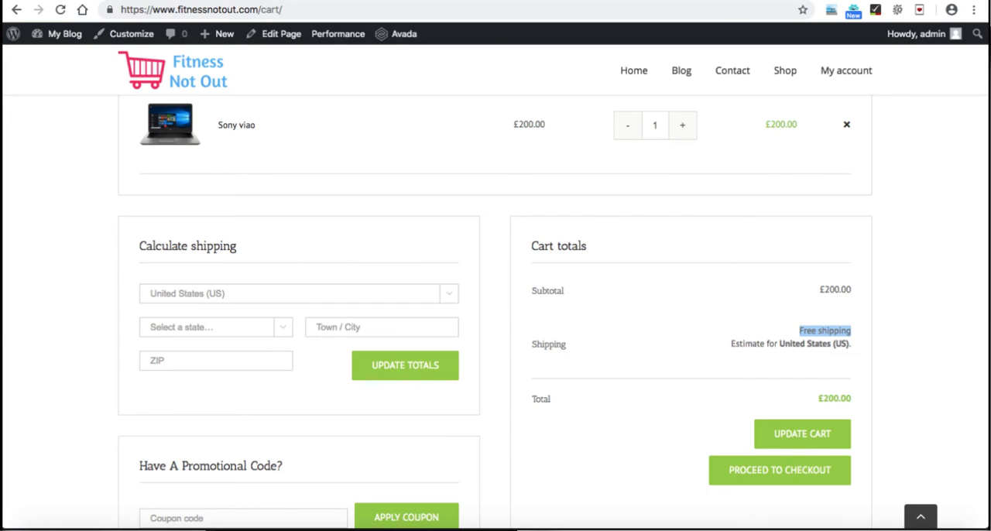
{"action": "left_click", "coordinate": [601, 309]}
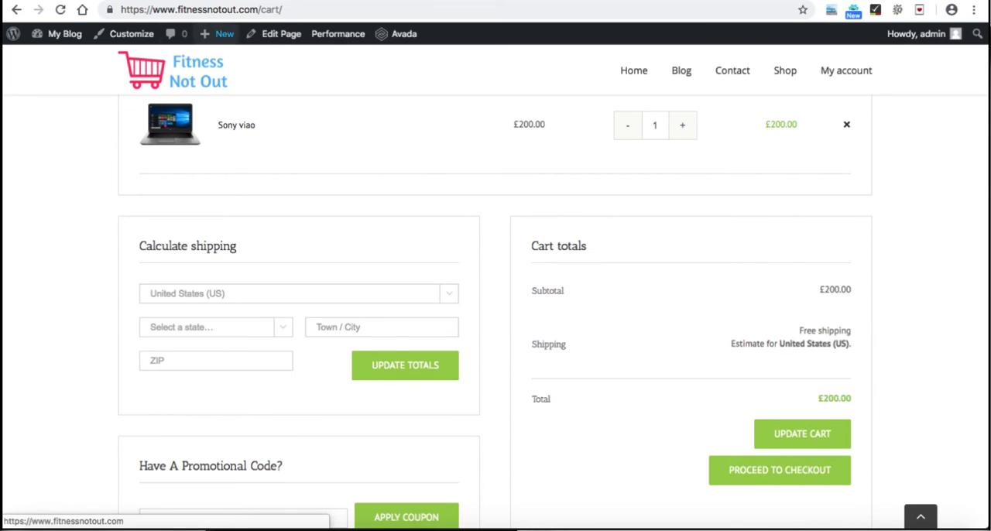
Step: In the Google Forms checklist, look over the sections on shipping rates, payments, order notifications and the contact page
{"action": "key", "text": "ctrl+Tab"}
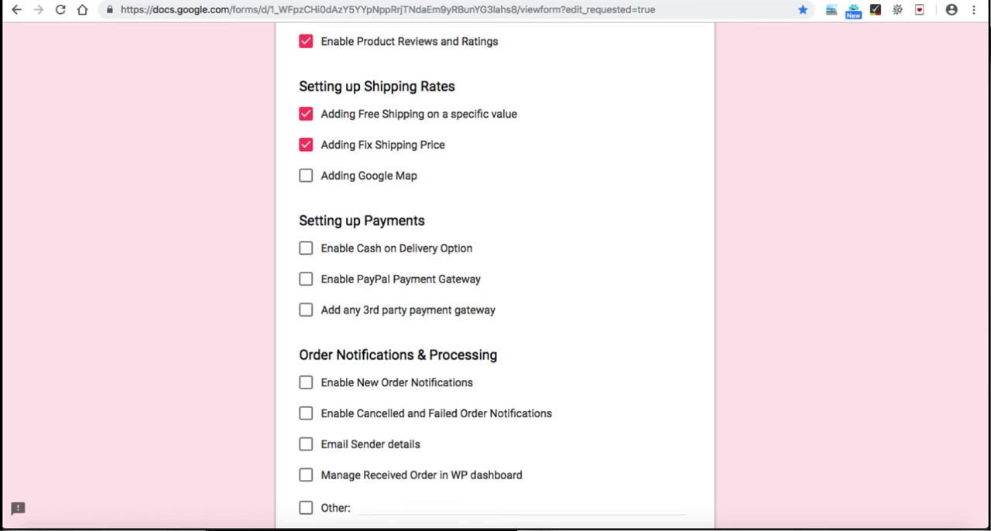
{"action": "scroll", "coordinate": [496, 278], "scroll_direction": "up", "scroll_amount": 3}
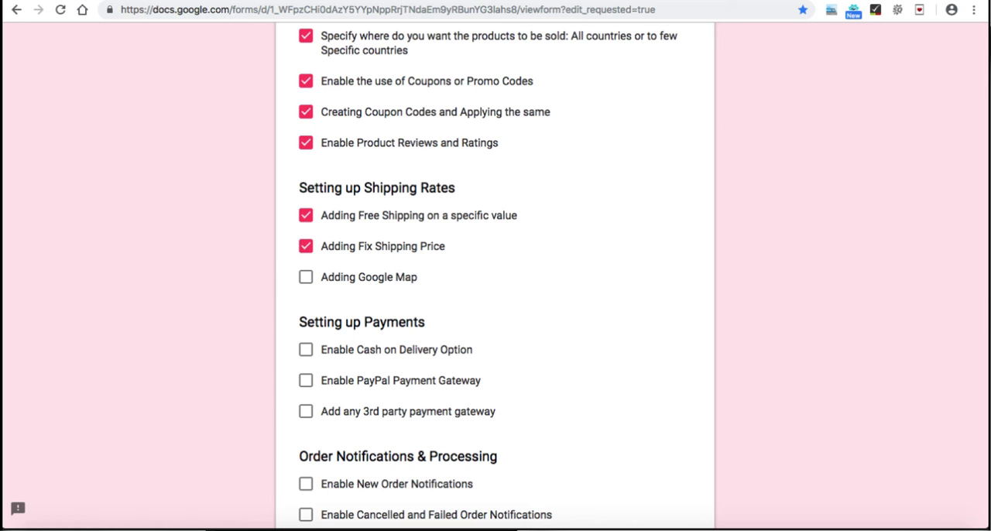
{"action": "scroll", "coordinate": [496, 279], "scroll_direction": "down", "scroll_amount": 5}
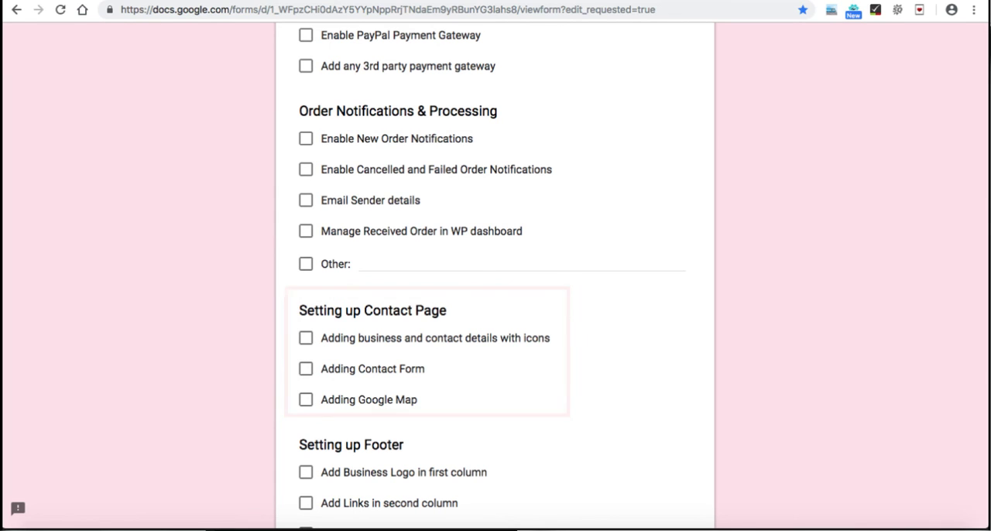
{"action": "scroll", "coordinate": [495, 279], "scroll_direction": "up", "scroll_amount": 4}
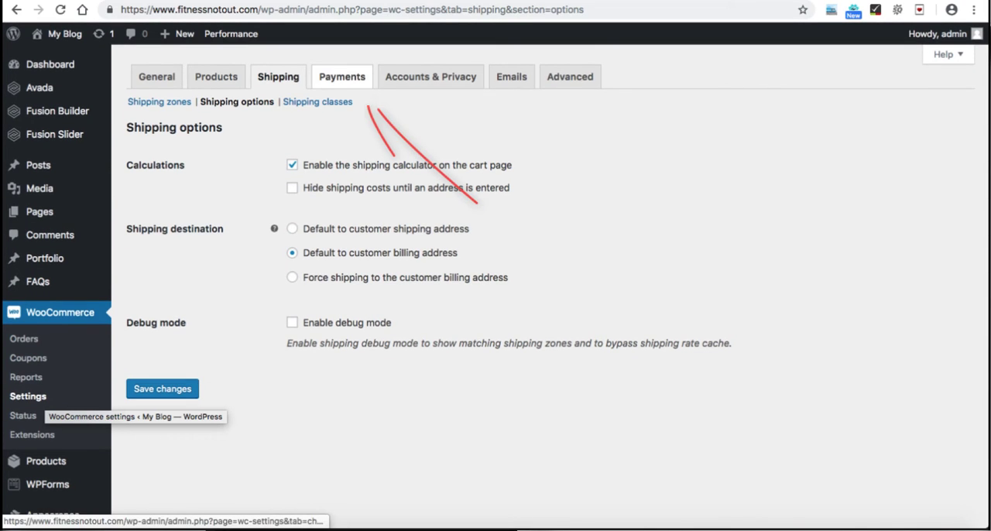
Step: In the WooCommerce payment settings, enable cash on delivery, save the changes and return to the payment methods list
{"action": "left_click", "coordinate": [342, 76]}
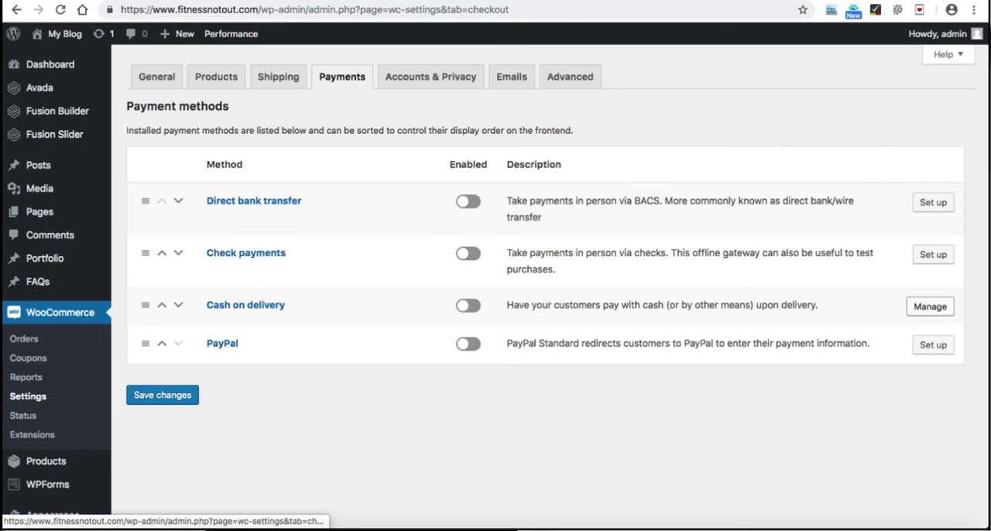
{"action": "left_click", "coordinate": [930, 306]}
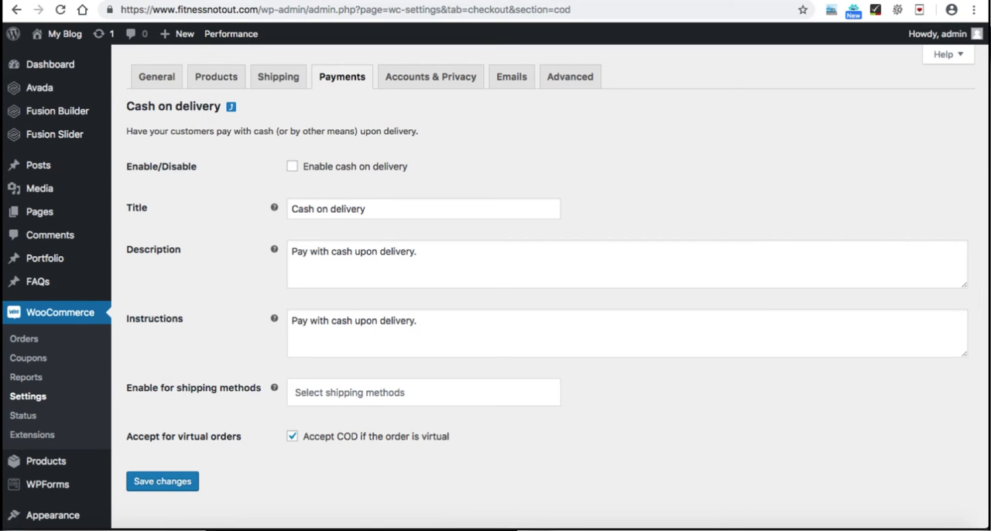
{"action": "left_click", "coordinate": [291, 167]}
{"action": "left_click_drag", "start_coordinate": [368, 209], "coordinate": [290, 209]}
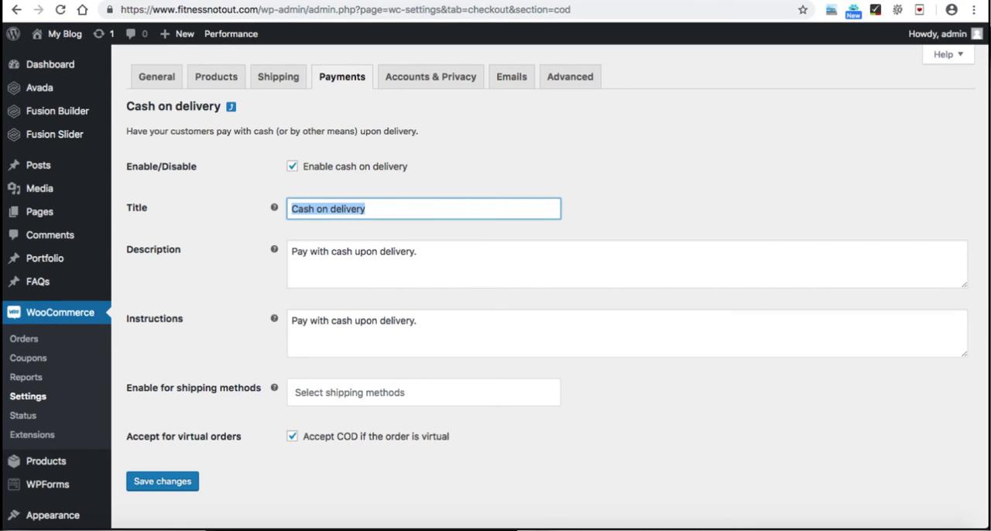
{"action": "scroll", "coordinate": [495, 286], "scroll_direction": "down", "scroll_amount": 1}
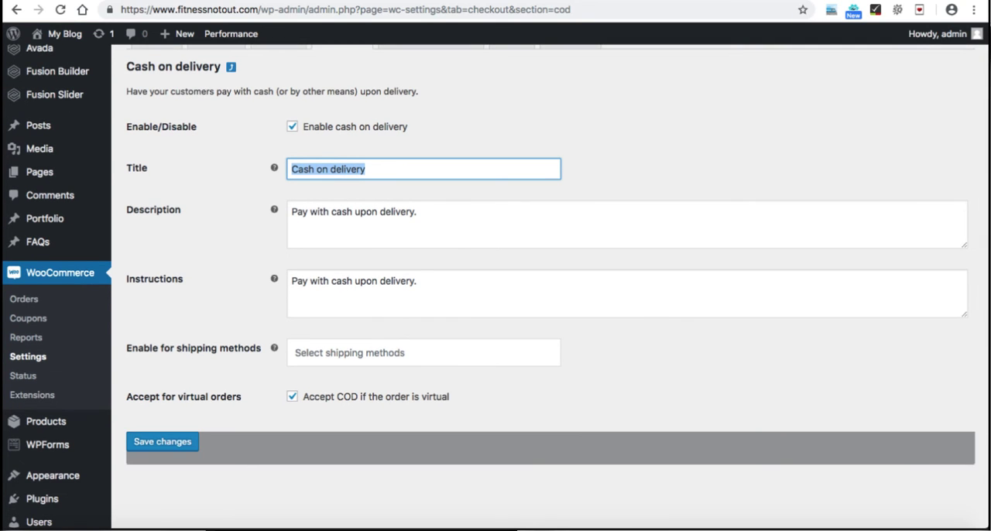
{"action": "left_click", "coordinate": [162, 442]}
{"action": "scroll", "coordinate": [496, 286], "scroll_direction": "up", "scroll_amount": 1}
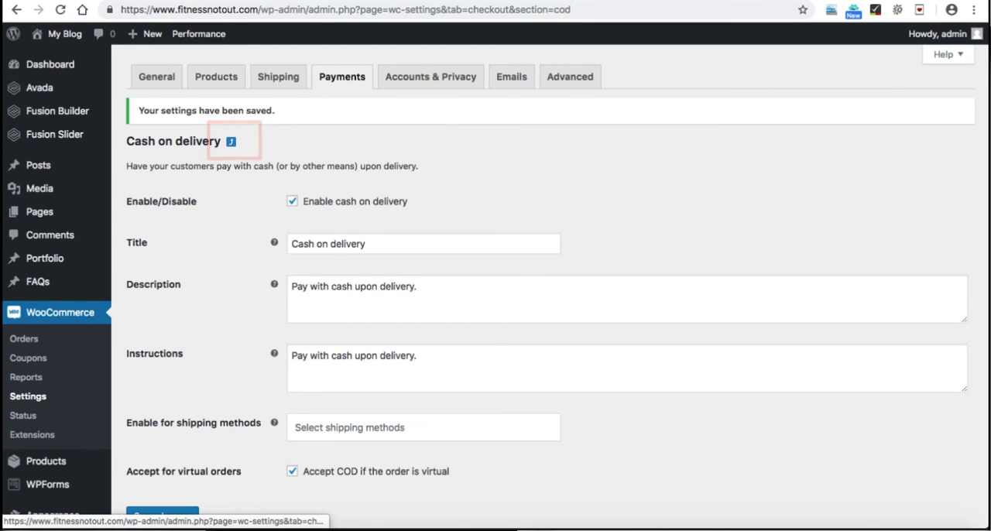
{"action": "left_click", "coordinate": [231, 142]}
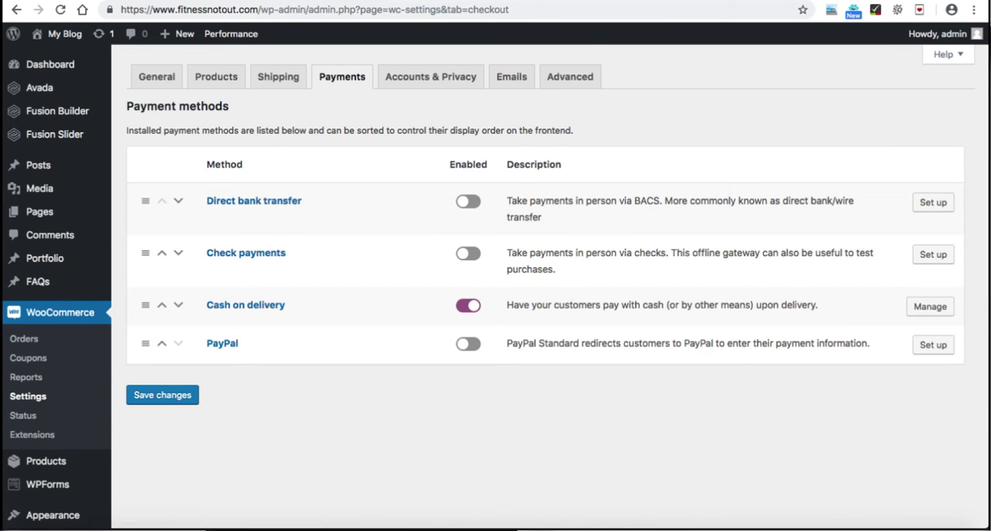
Step: Open the setup of the PayPal payment method and enable PayPal Standard
{"action": "left_click", "coordinate": [933, 344]}
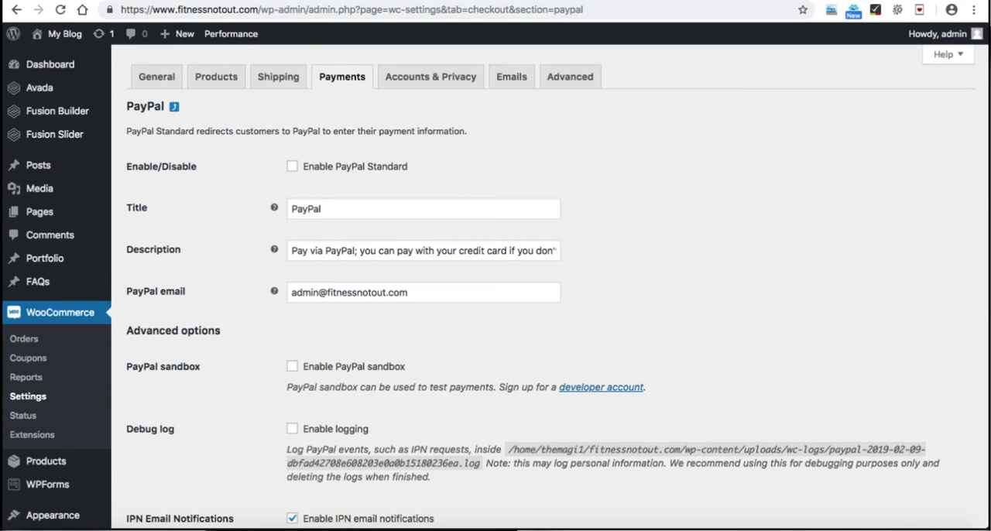
{"action": "left_click", "coordinate": [292, 166]}
{"action": "left_click", "coordinate": [323, 209]}
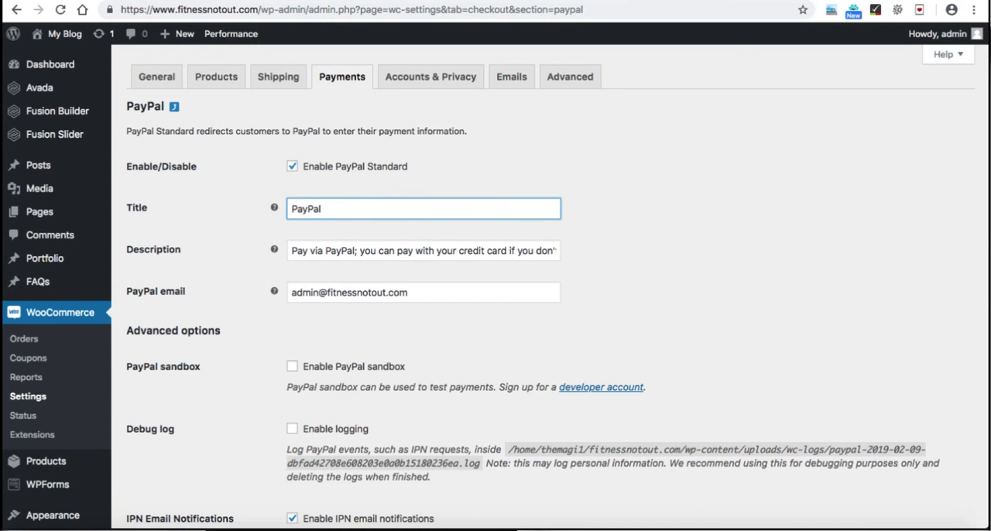
Step: Look over the PayPal email, sandbox, debug log, IPN notification, receiver email, identity token and shipping details options
{"action": "scroll", "coordinate": [496, 287], "scroll_direction": "down", "scroll_amount": 2}
{"action": "left_click_drag", "start_coordinate": [408, 228], "coordinate": [290, 228]}
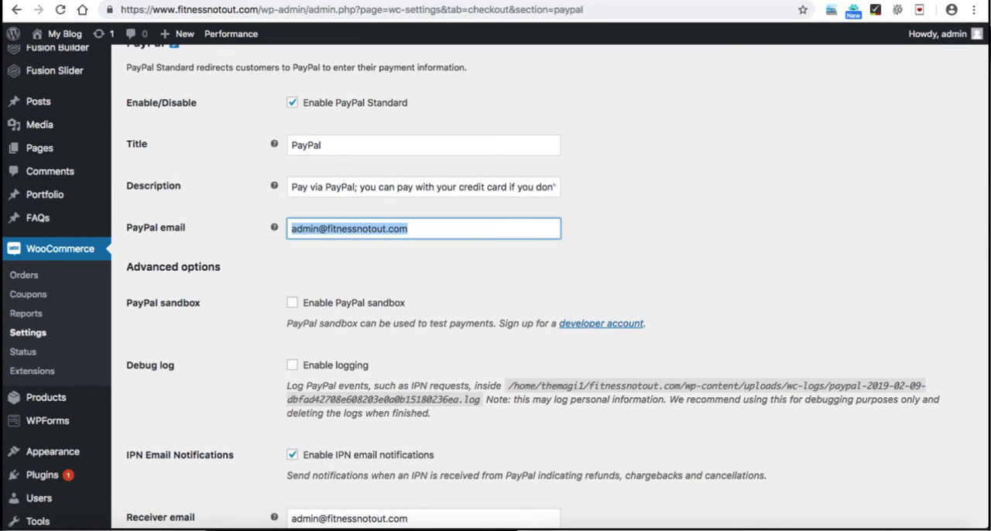
{"action": "scroll", "coordinate": [495, 287], "scroll_direction": "down", "scroll_amount": 2}
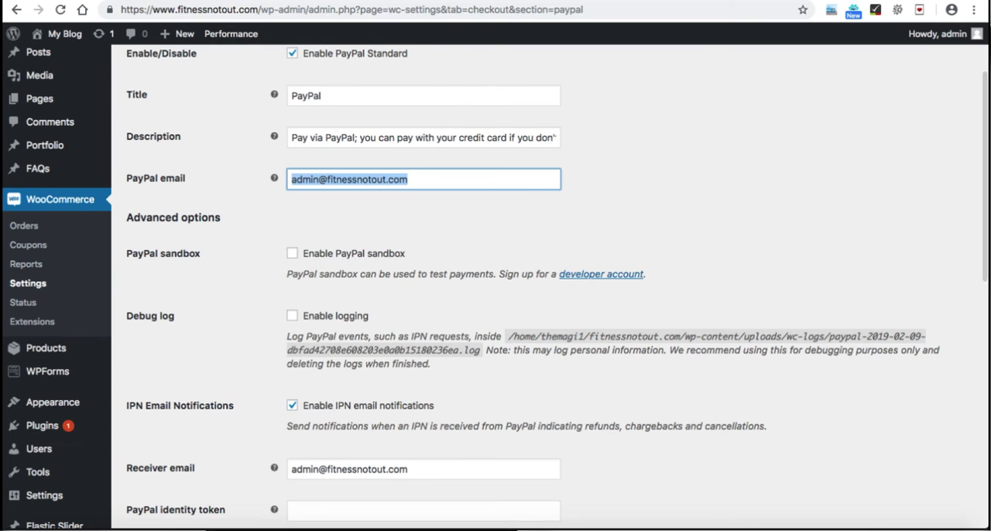
{"action": "scroll", "coordinate": [495, 286], "scroll_direction": "down", "scroll_amount": 2}
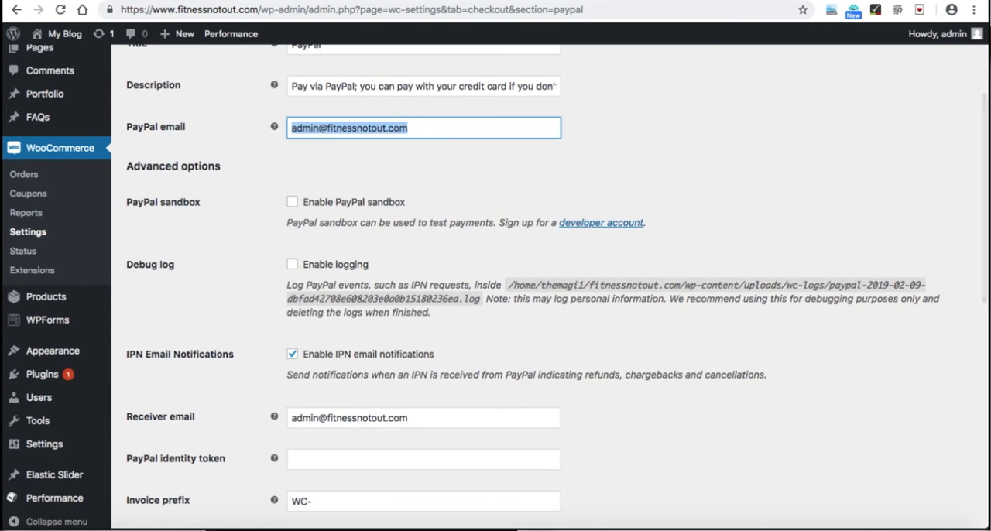
{"action": "scroll", "coordinate": [495, 286], "scroll_direction": "down", "scroll_amount": 3}
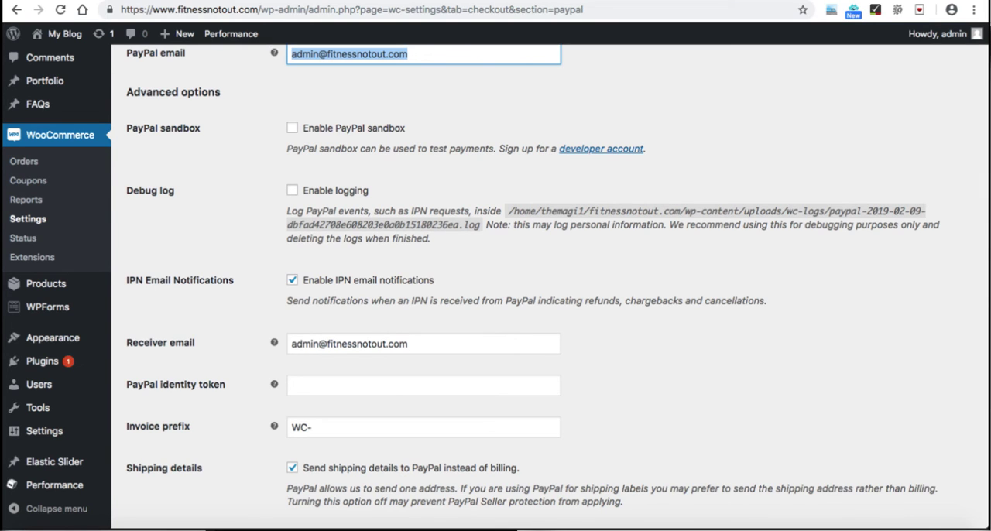
{"action": "scroll", "coordinate": [533, 276], "scroll_direction": "down", "scroll_amount": 2}
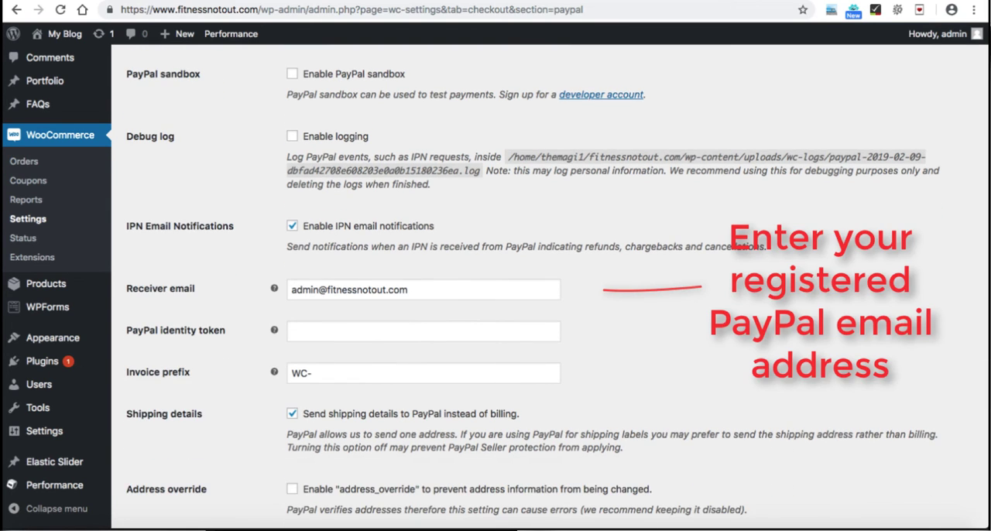
{"action": "left_click_drag", "start_coordinate": [412, 291], "coordinate": [289, 290]}
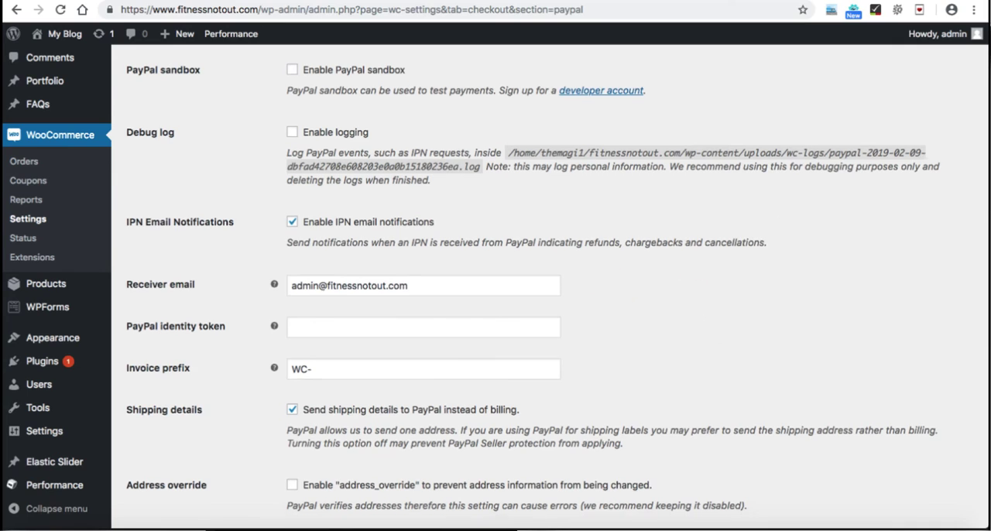
{"action": "scroll", "coordinate": [557, 290], "scroll_direction": "down", "scroll_amount": 1}
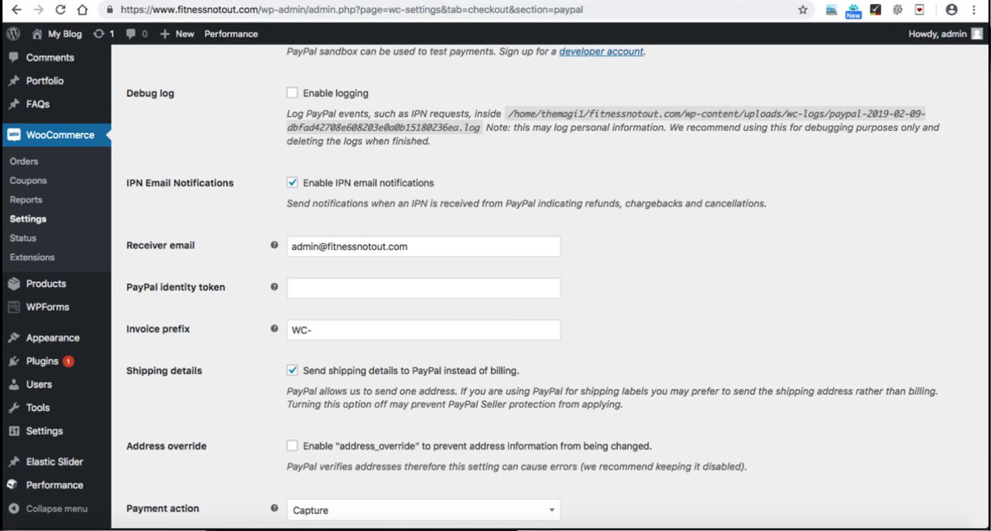
{"action": "left_click", "coordinate": [424, 288]}
{"action": "scroll", "coordinate": [556, 282], "scroll_direction": "down", "scroll_amount": 2}
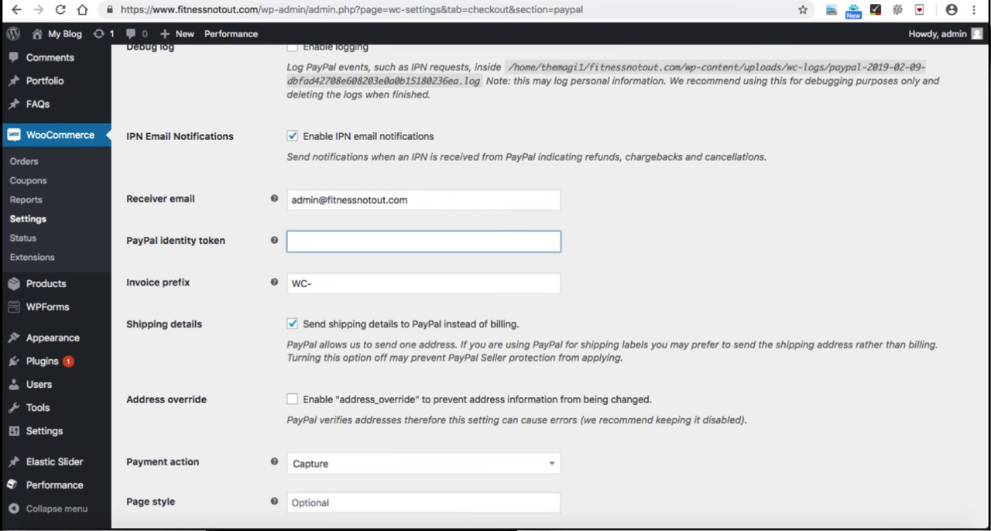
{"action": "scroll", "coordinate": [557, 281], "scroll_direction": "down", "scroll_amount": 5}
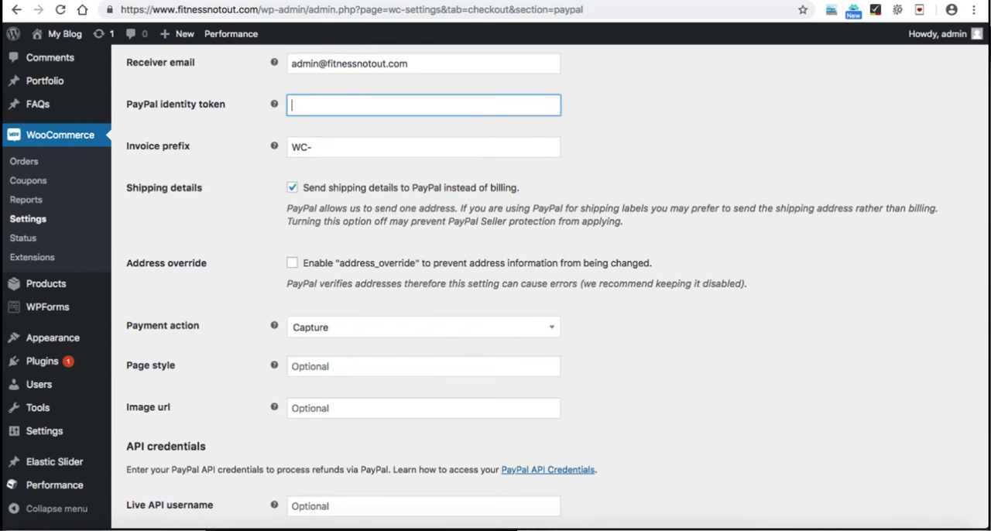
Step: Choose Capture as the PayPal payment action, save the changes and return to the payment methods list
{"action": "left_click", "coordinate": [423, 327]}
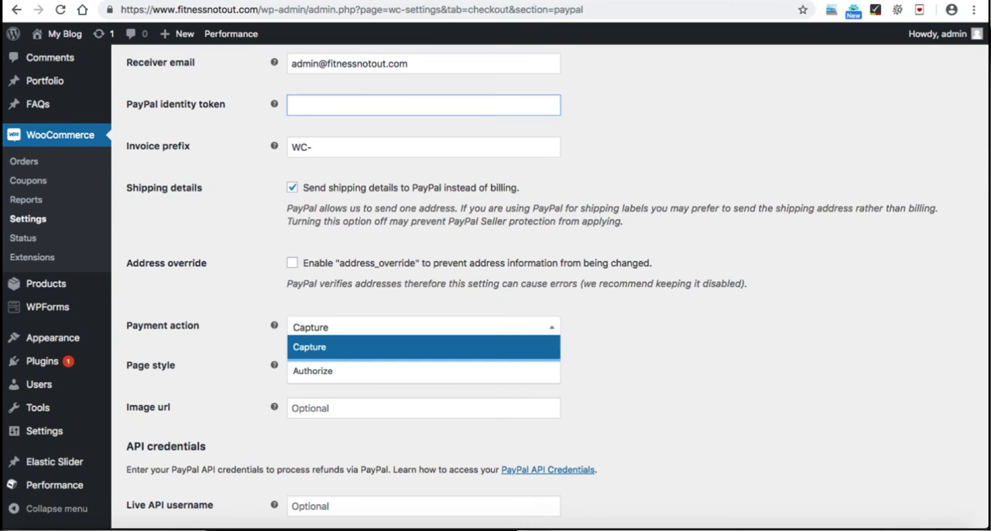
{"action": "left_click", "coordinate": [423, 347]}
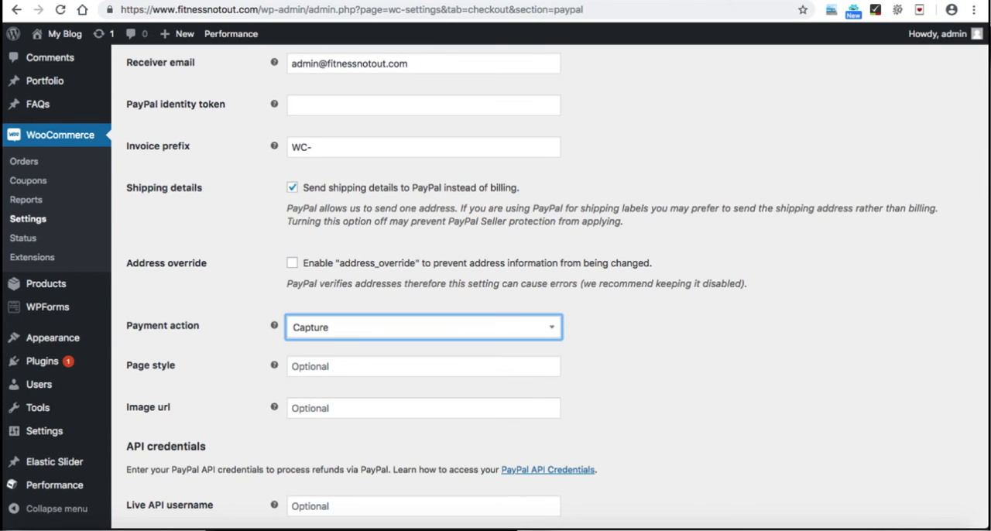
{"action": "scroll", "coordinate": [557, 286], "scroll_direction": "down", "scroll_amount": 2}
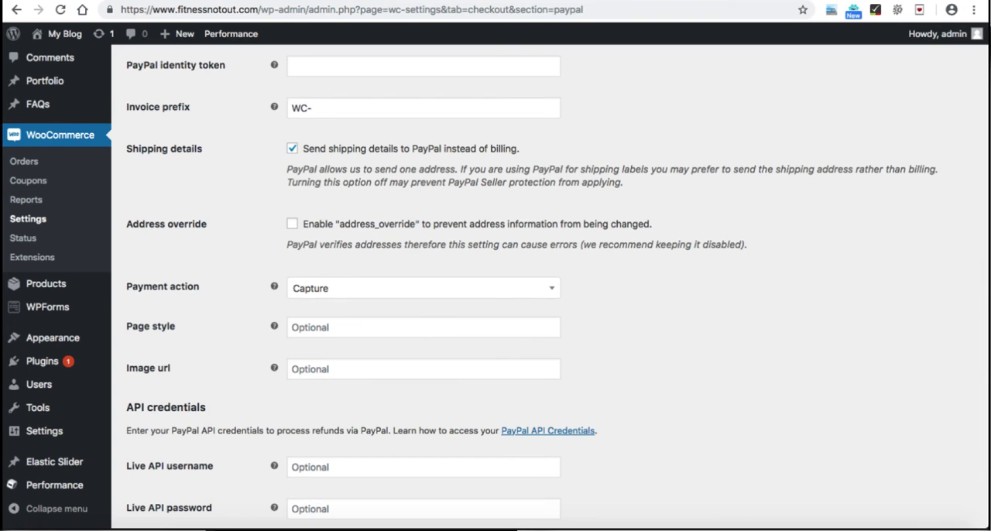
{"action": "scroll", "coordinate": [557, 286], "scroll_direction": "down", "scroll_amount": 3}
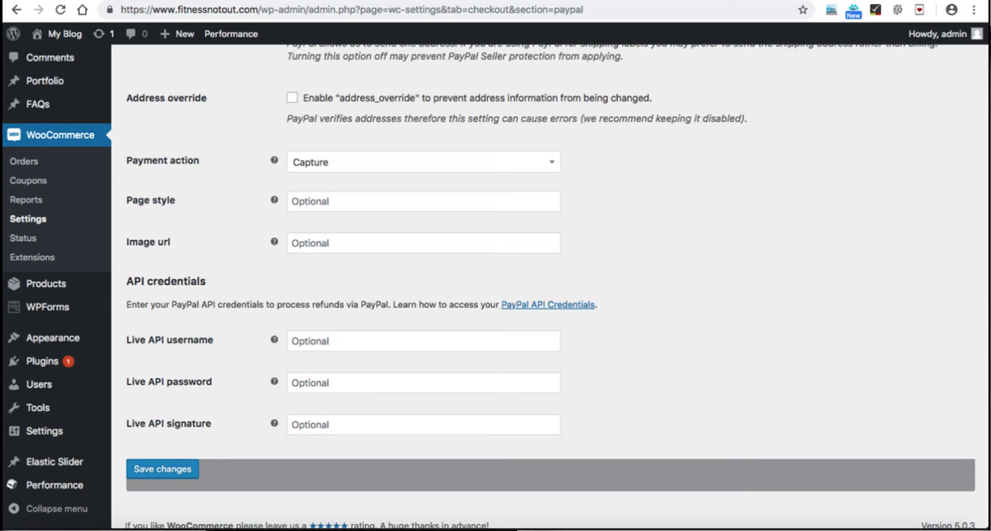
{"action": "left_click", "coordinate": [162, 469]}
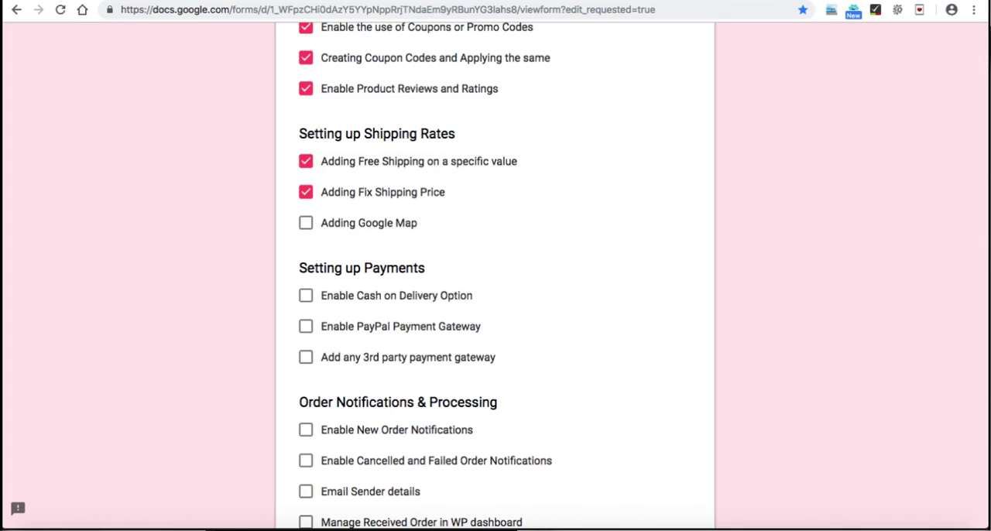
Step: In the Google Forms checklist, mark Enable Cash on Delivery Option and Enable PayPal Payment Gateway as done
{"action": "scroll", "coordinate": [220, 217], "scroll_direction": "down", "scroll_amount": 2}
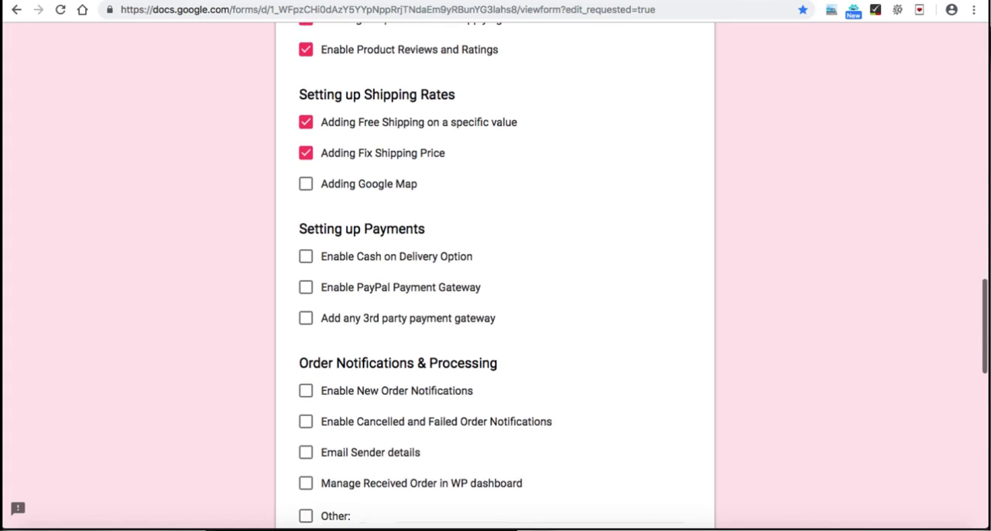
{"action": "left_click", "coordinate": [306, 218]}
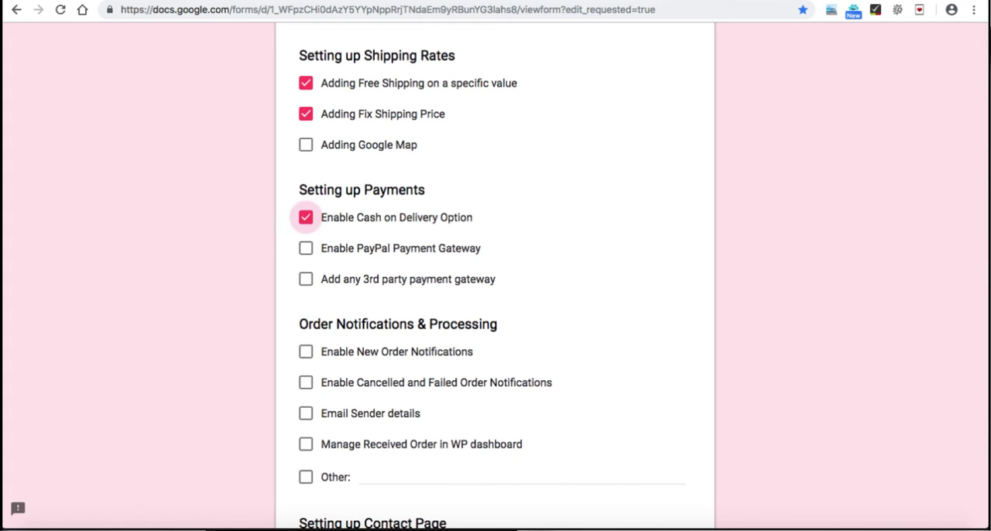
{"action": "left_click", "coordinate": [305, 248]}
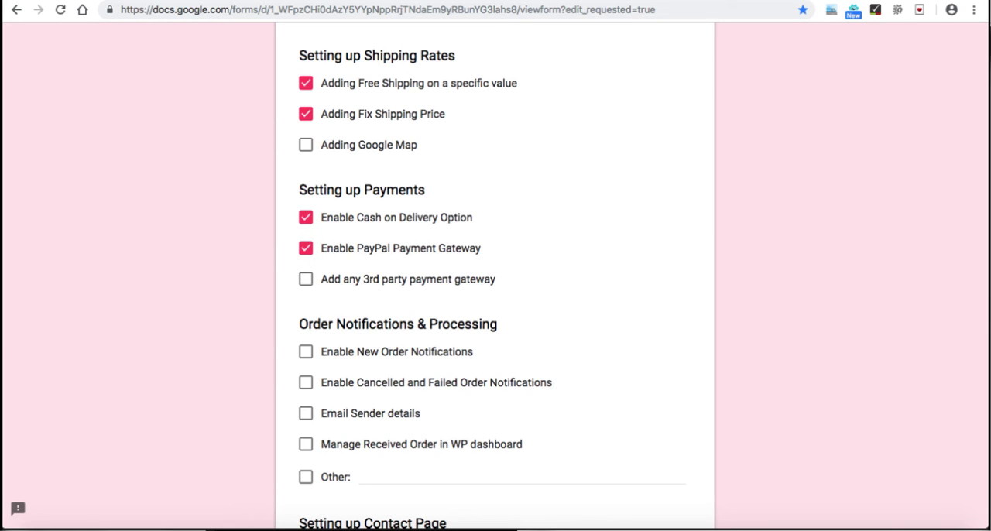
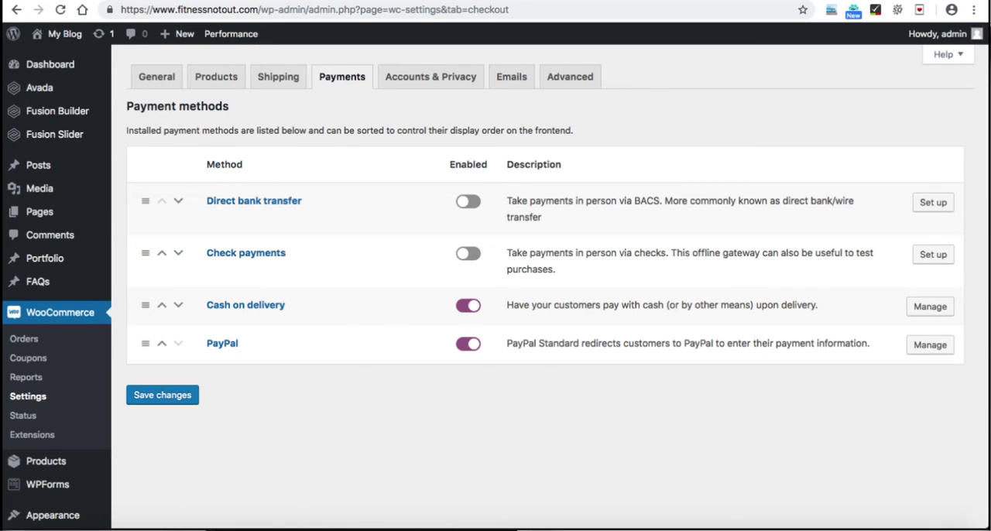
Step: Switch to the Google Forms checklist and tick "Add any 3rd party payment gateway" under Setting up Payments
{"action": "key", "text": "ctrl+Tab"}
{"action": "left_click", "coordinate": [306, 279]}
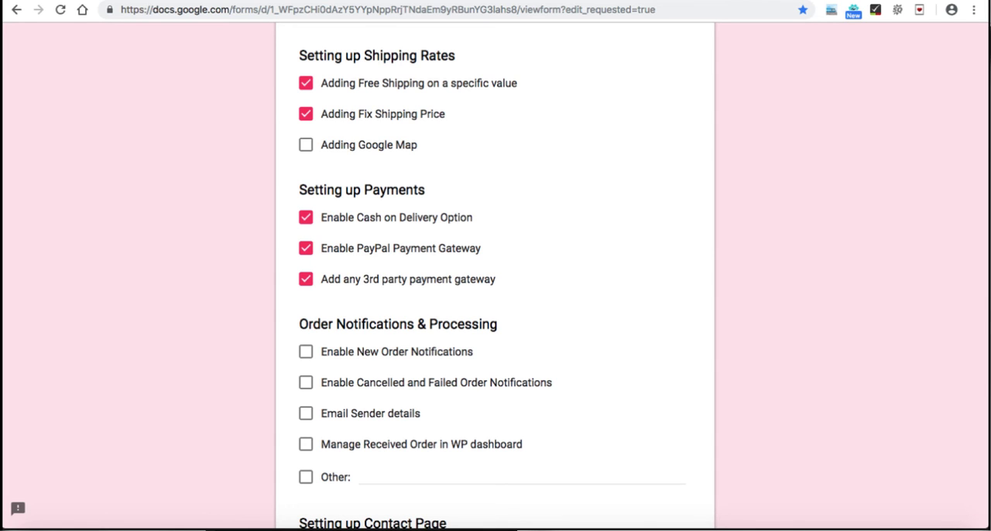
{"action": "scroll", "coordinate": [495, 279], "scroll_direction": "down", "scroll_amount": 3}
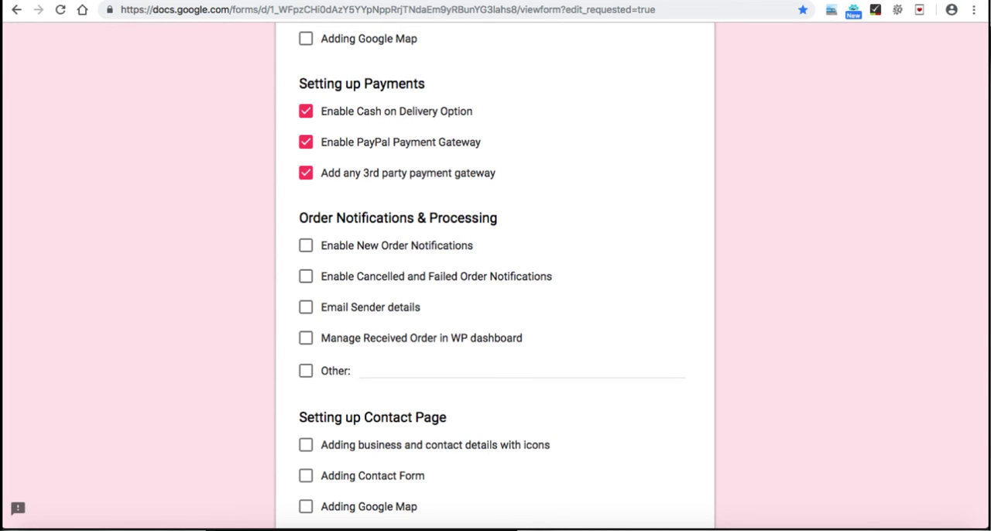
{"action": "scroll", "coordinate": [495, 271], "scroll_direction": "down", "scroll_amount": 1}
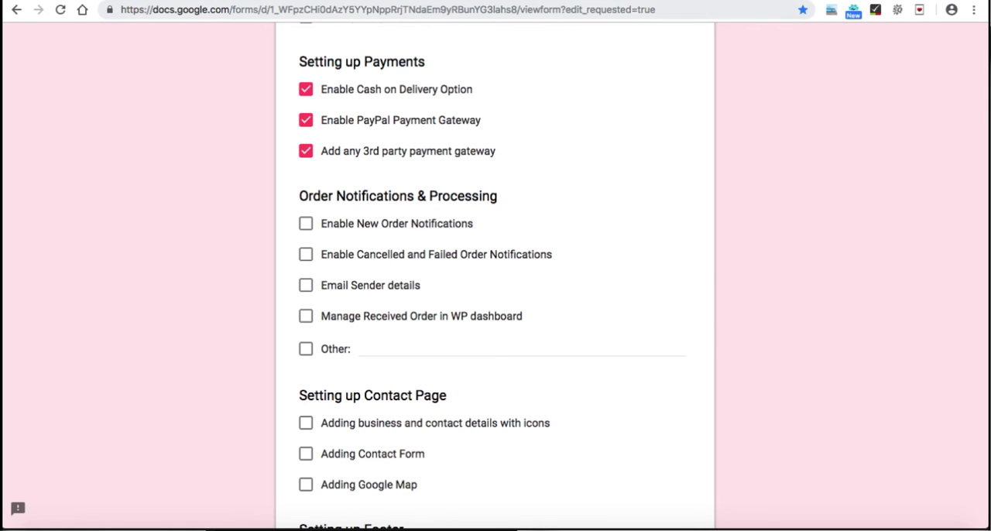
Step: Return to the WooCommerce settings, review the recipient of the New order email notification, and go back to the email notifications list
{"action": "key", "text": "ctrl+Tab"}
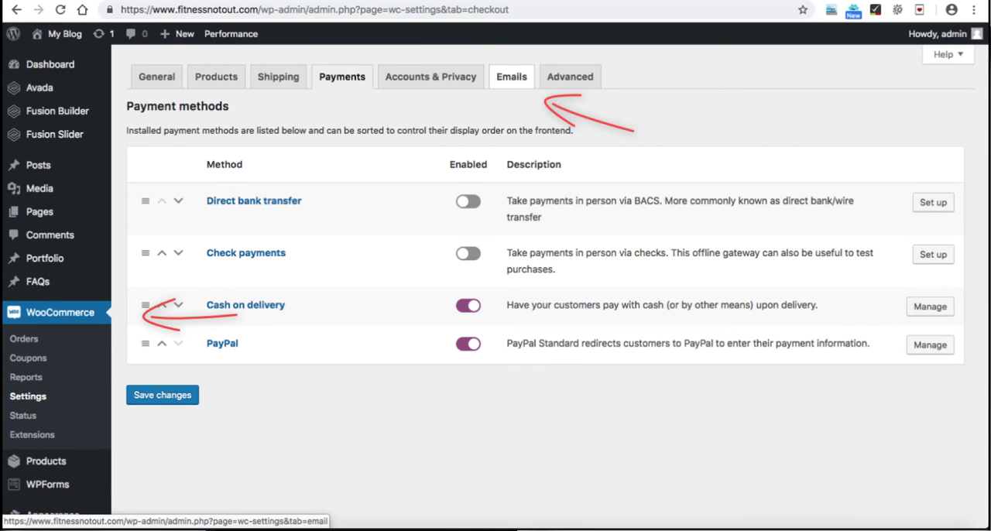
{"action": "left_click", "coordinate": [511, 76]}
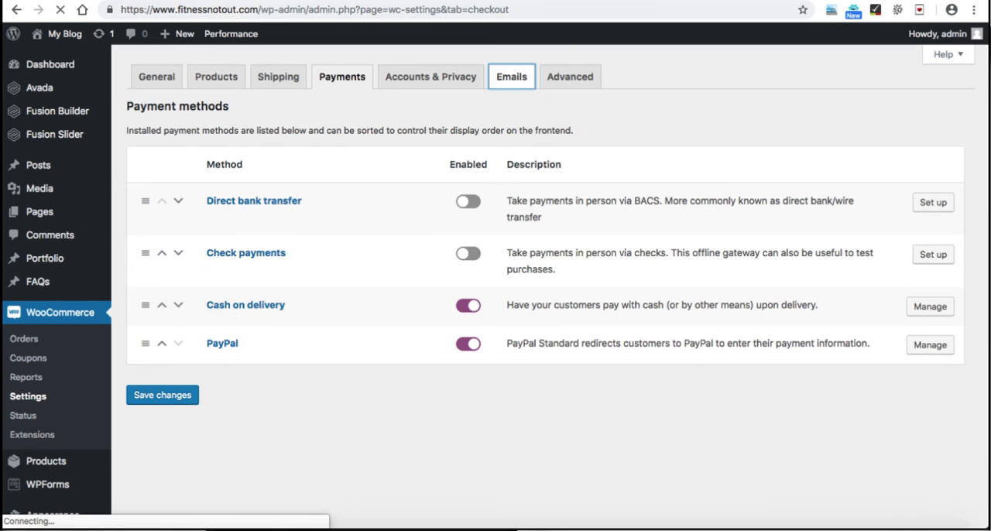
{"action": "scroll", "coordinate": [542, 310], "scroll_direction": "down", "scroll_amount": 1}
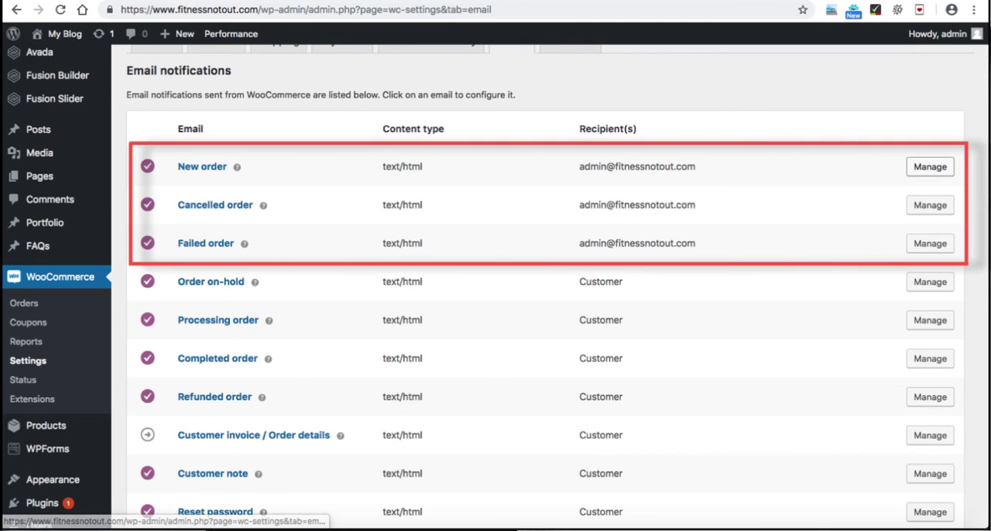
{"action": "left_click", "coordinate": [930, 167]}
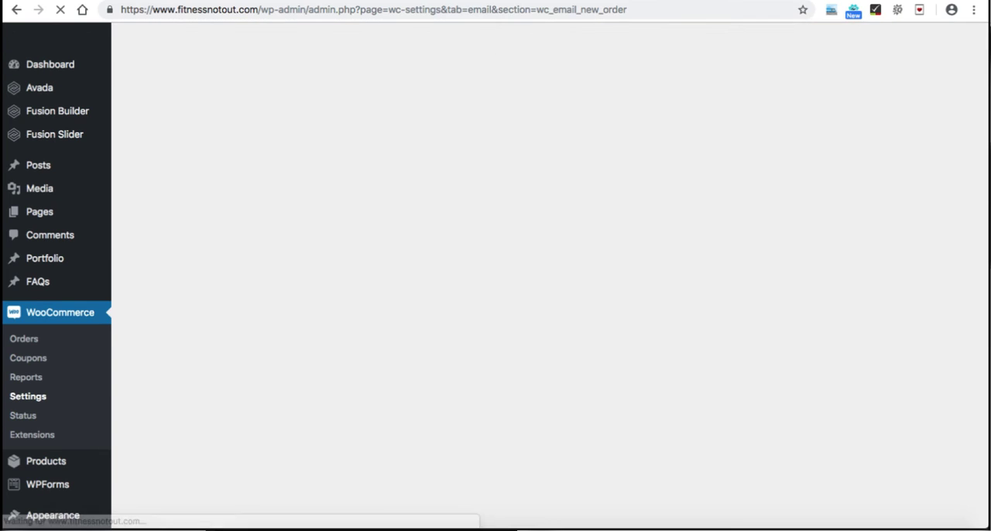
{"action": "left_click_drag", "start_coordinate": [410, 209], "coordinate": [311, 209]}
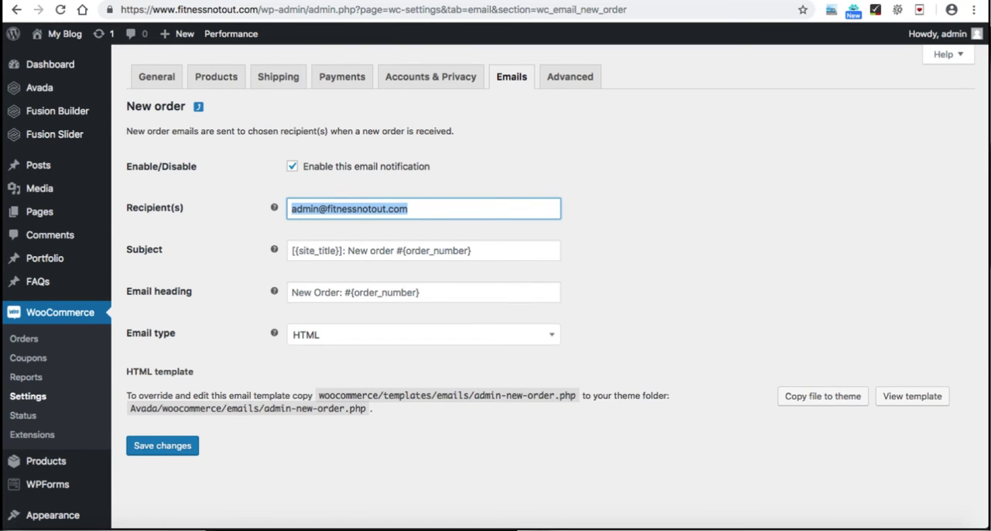
{"action": "left_click", "coordinate": [511, 77]}
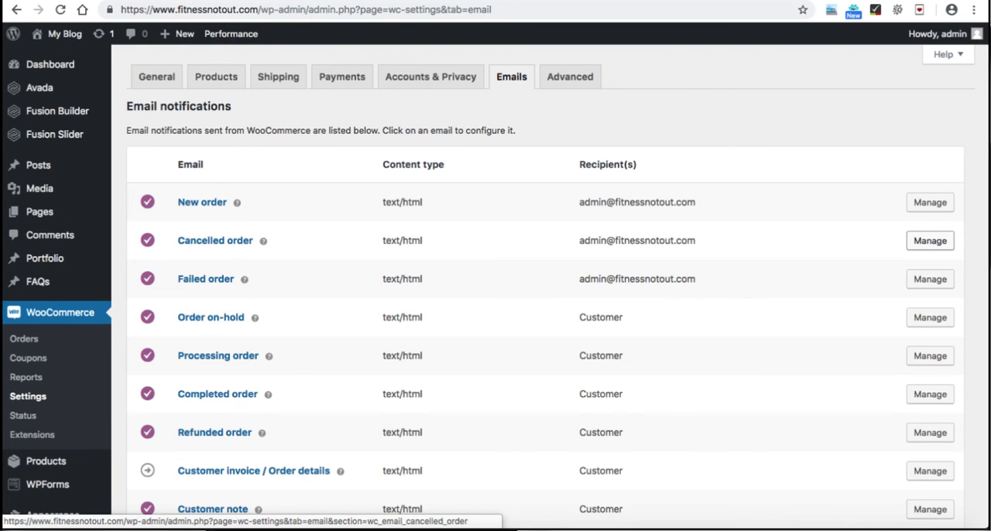
Step: Set the "From" name in the email sender options to Fitnessnotout
{"action": "scroll", "coordinate": [542, 287], "scroll_direction": "down", "scroll_amount": 5}
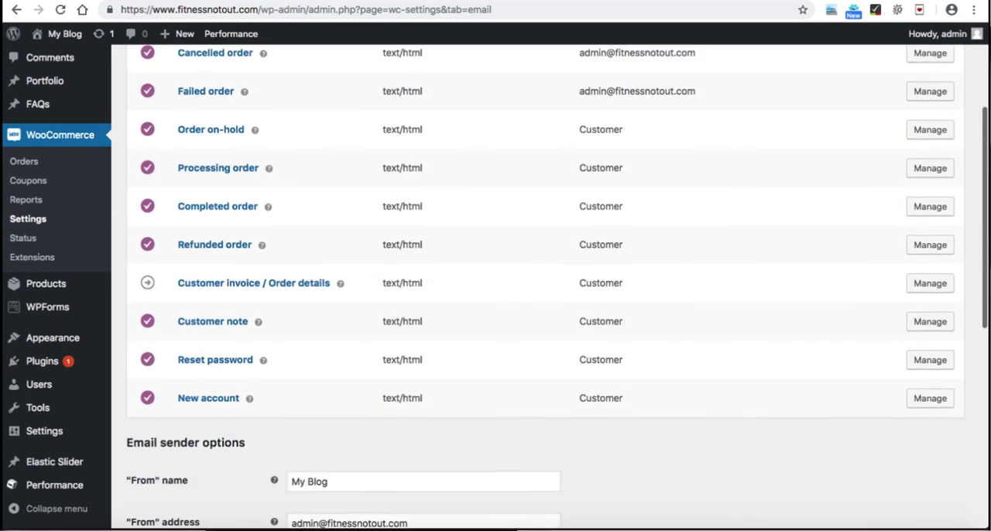
{"action": "scroll", "coordinate": [541, 286], "scroll_direction": "up", "scroll_amount": 5}
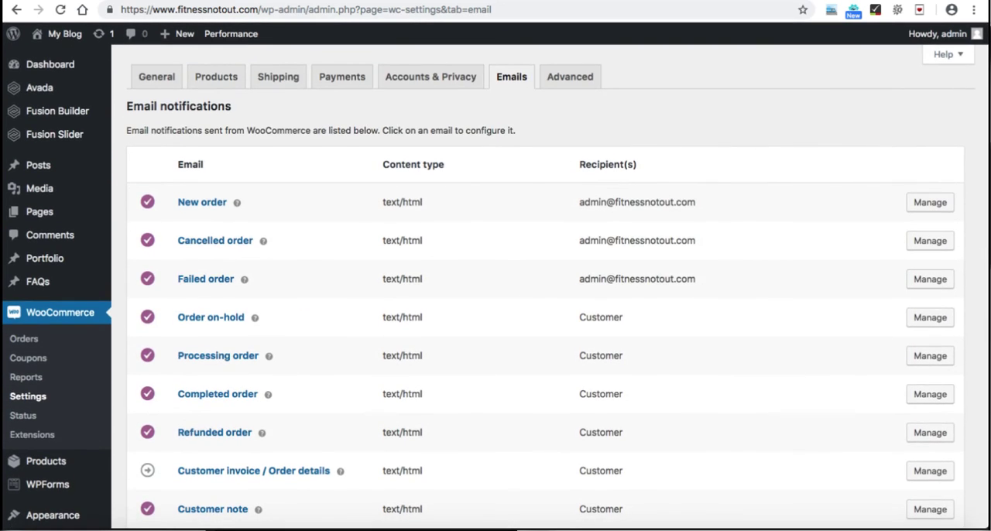
{"action": "scroll", "coordinate": [542, 287], "scroll_direction": "down", "scroll_amount": 8}
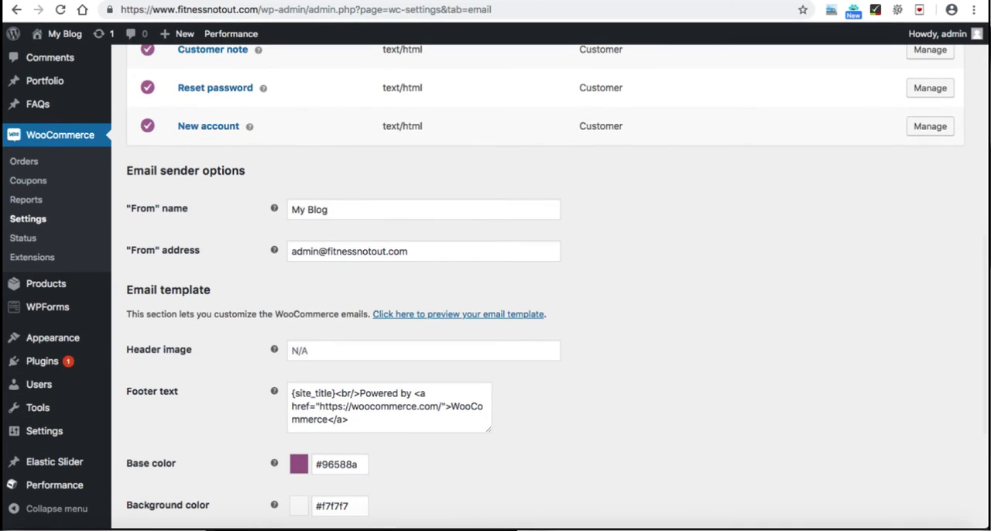
{"action": "left_click_drag", "start_coordinate": [411, 252], "coordinate": [290, 252]}
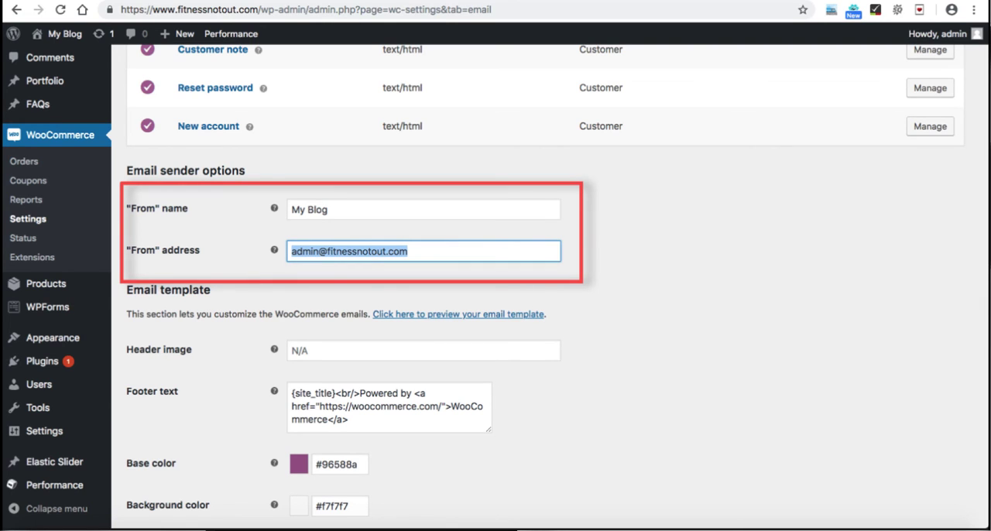
{"action": "left_click_drag", "start_coordinate": [331, 210], "coordinate": [291, 210]}
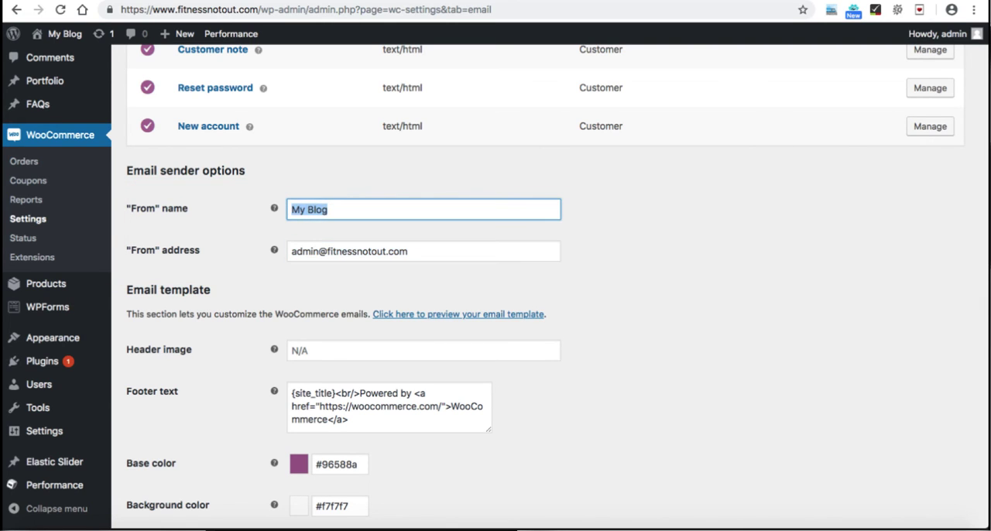
{"action": "type", "text": "Fitnessnotout"}
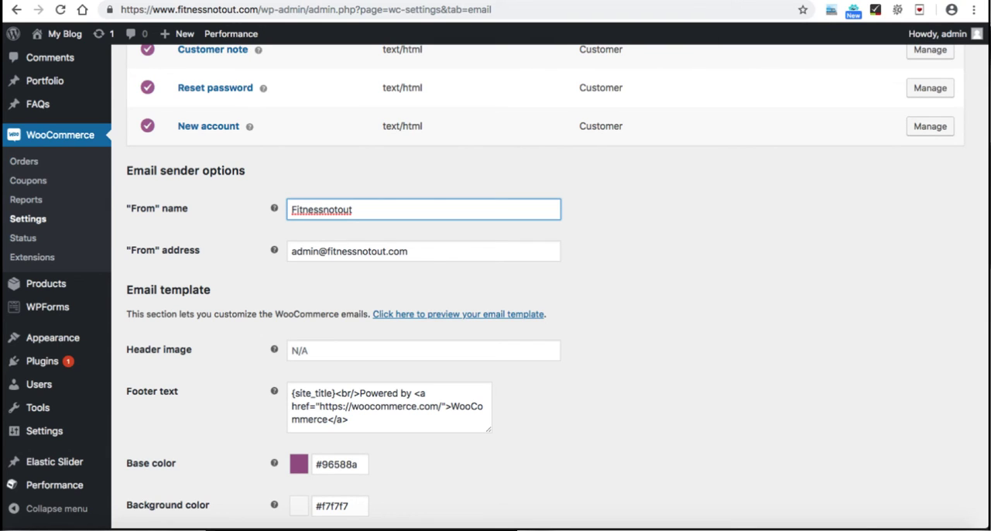
{"action": "key", "text": "shift+Left"}
{"action": "key", "text": "shift+Left"}
{"action": "key", "text": "shift+Left"}
{"action": "key", "text": "shift+Left"}
{"action": "key", "text": "shift+Left"}
{"action": "key", "text": "shift+Left"}
{"action": "key", "text": "shift+Left"}
{"action": "key", "text": "shift+Left"}
{"action": "key", "text": "shift+Left"}
{"action": "key", "text": "shift+Left"}
{"action": "key", "text": "shift+Left"}
{"action": "key", "text": "shift+Left"}
{"action": "key", "text": "shift+Left"}
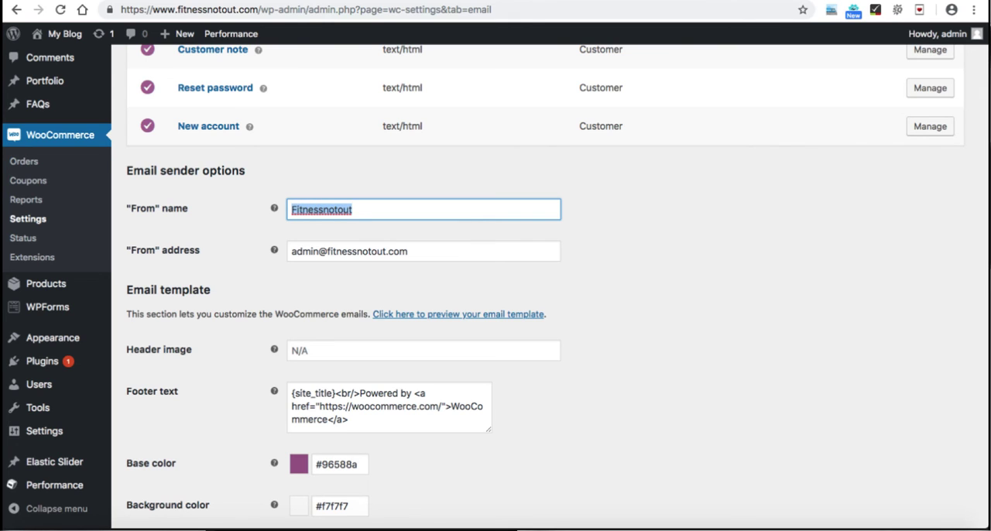
{"action": "left_click_drag", "start_coordinate": [409, 251], "coordinate": [289, 251]}
Step: Reduce the email template's footer text to {site_title} and save the email settings
{"action": "scroll", "coordinate": [289, 251], "scroll_direction": "down", "scroll_amount": 1}
{"action": "scroll", "coordinate": [542, 310], "scroll_direction": "down", "scroll_amount": 2}
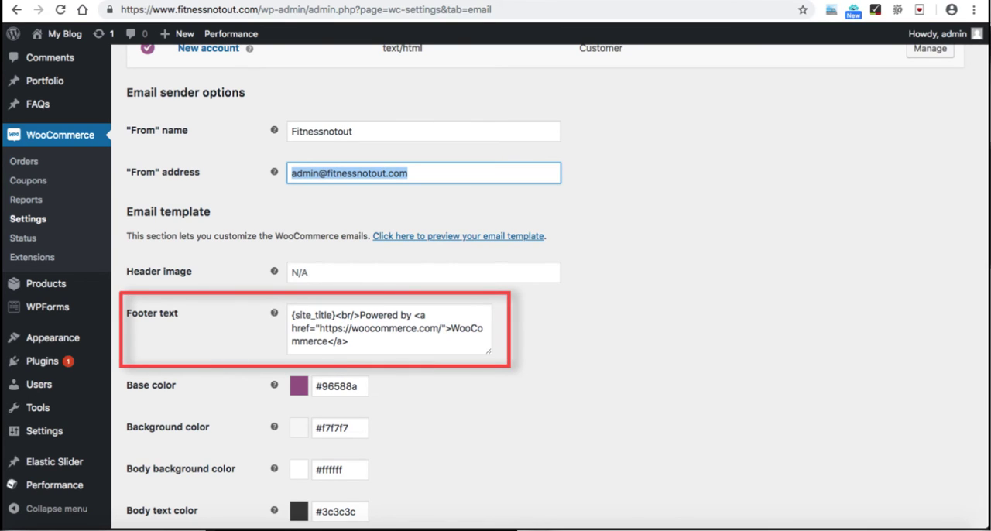
{"action": "left_click_drag", "start_coordinate": [336, 315], "coordinate": [350, 342]}
{"action": "key", "text": "BackSpace"}
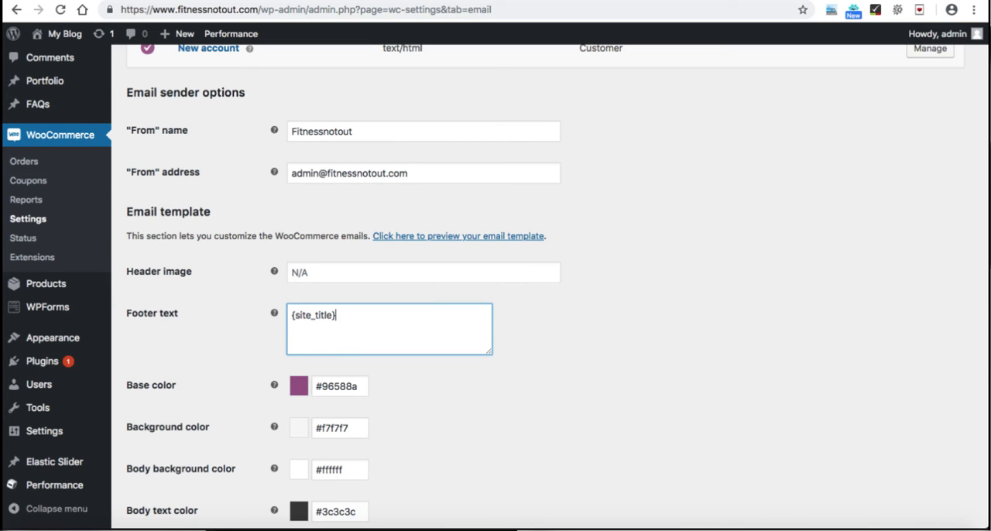
{"action": "scroll", "coordinate": [541, 282], "scroll_direction": "down", "scroll_amount": 3}
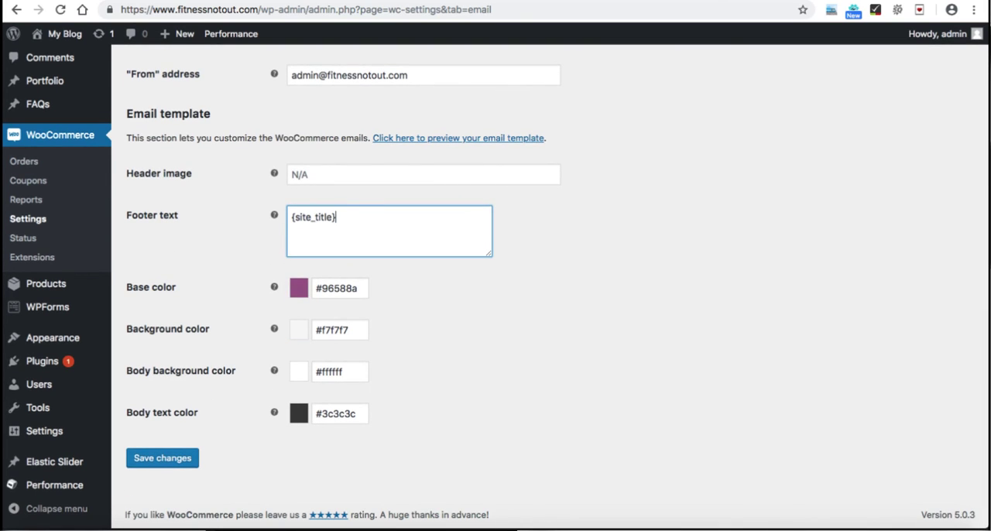
{"action": "left_click", "coordinate": [323, 288]}
{"action": "left_click", "coordinate": [541, 333]}
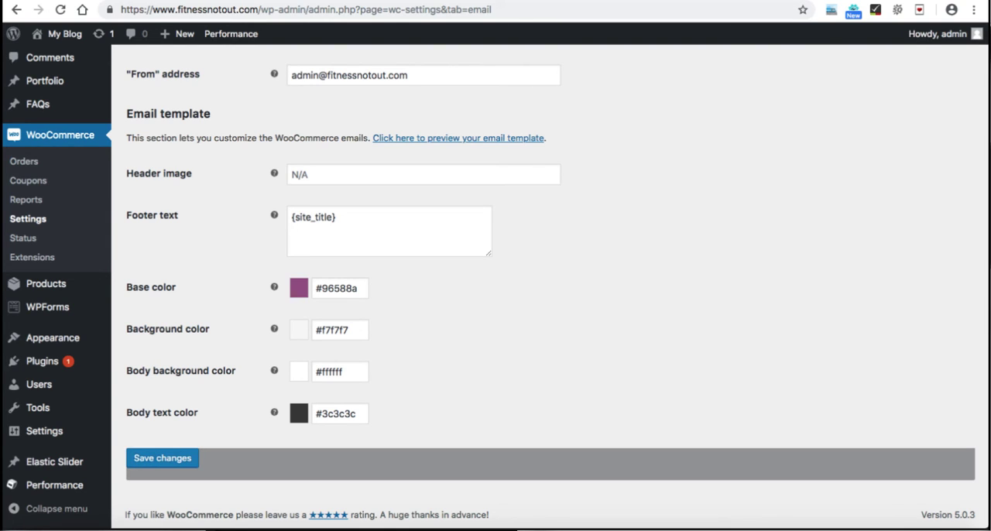
{"action": "left_click", "coordinate": [162, 458]}
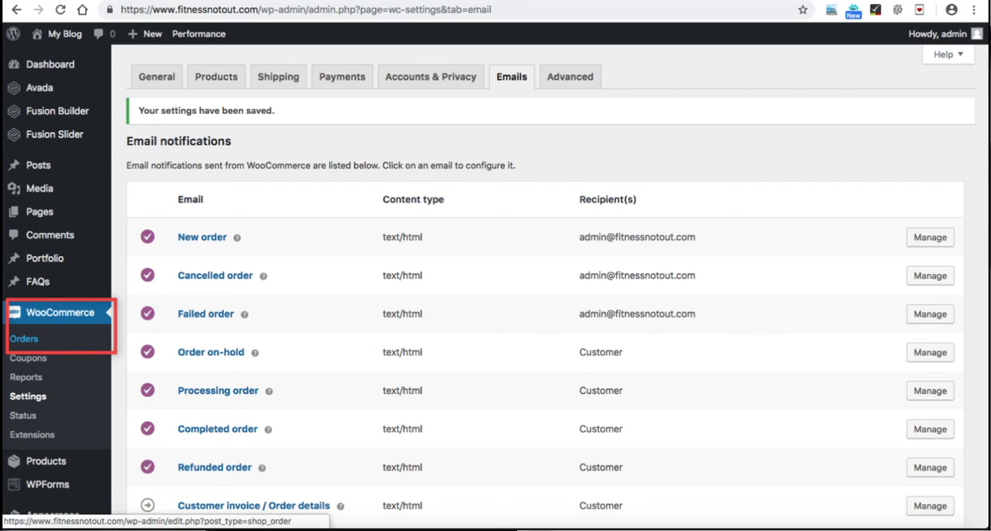
Step: Preview the processing order in the WooCommerce orders list and examine its billing, contact, payment and shipping details
{"action": "left_click", "coordinate": [24, 338]}
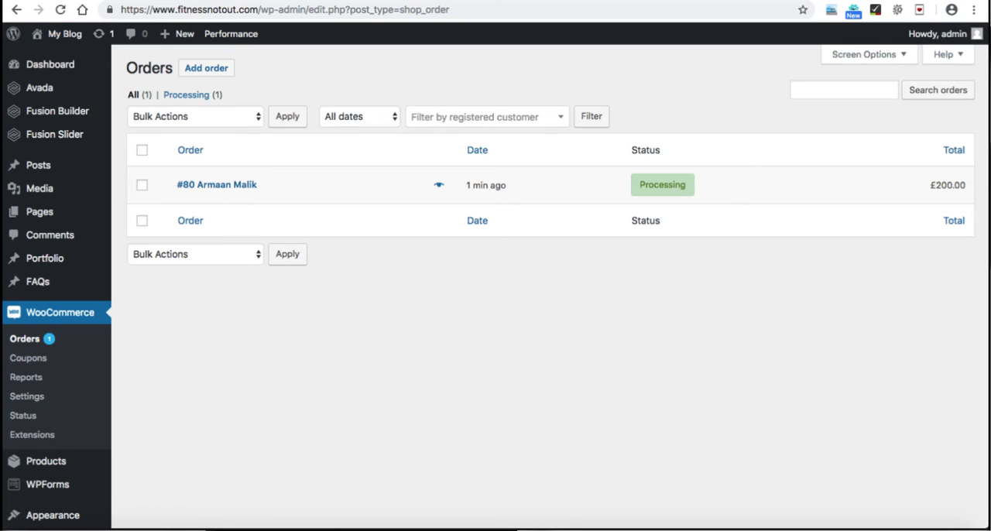
{"action": "mouse_move", "coordinate": [662, 185]}
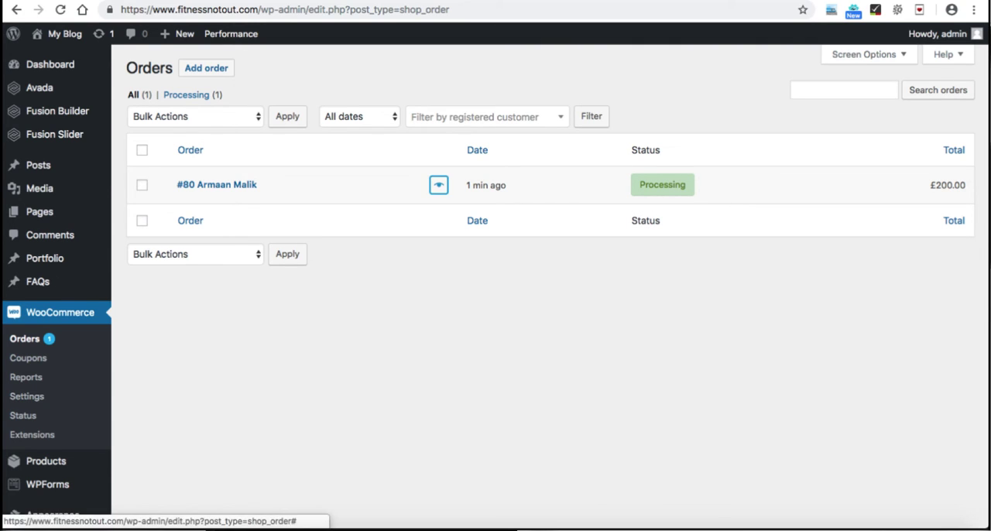
{"action": "left_click", "coordinate": [438, 184]}
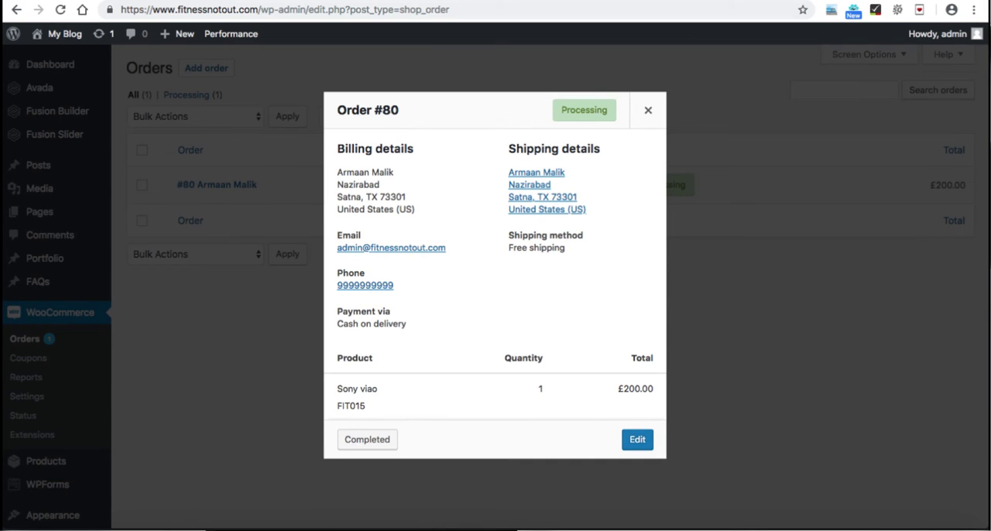
{"action": "left_click_drag", "start_coordinate": [337, 148], "coordinate": [415, 209]}
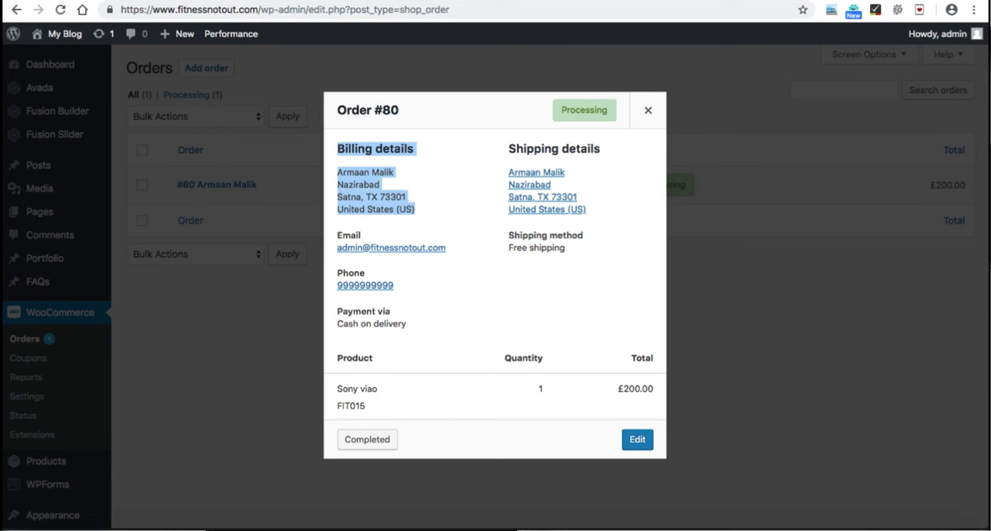
{"action": "left_click_drag", "start_coordinate": [447, 248], "coordinate": [337, 248]}
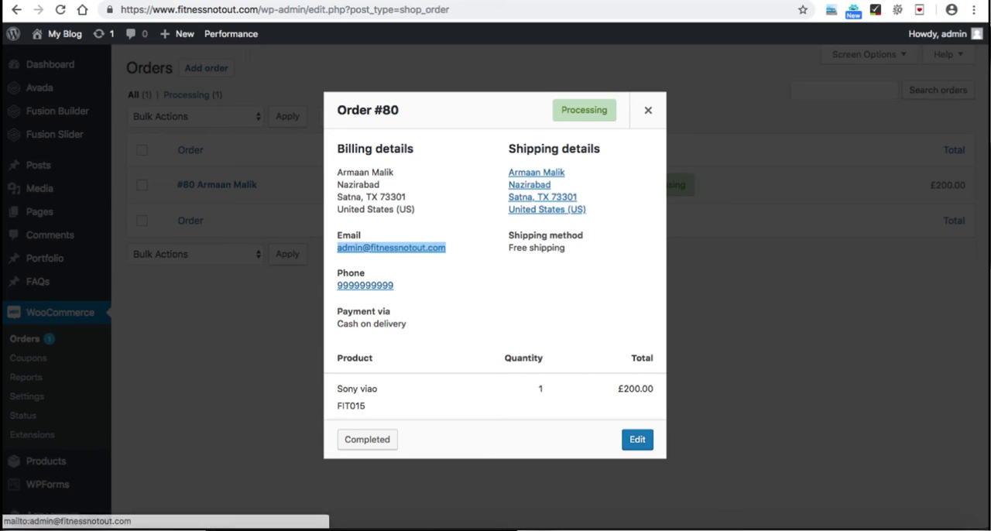
{"action": "left_click", "coordinate": [410, 285]}
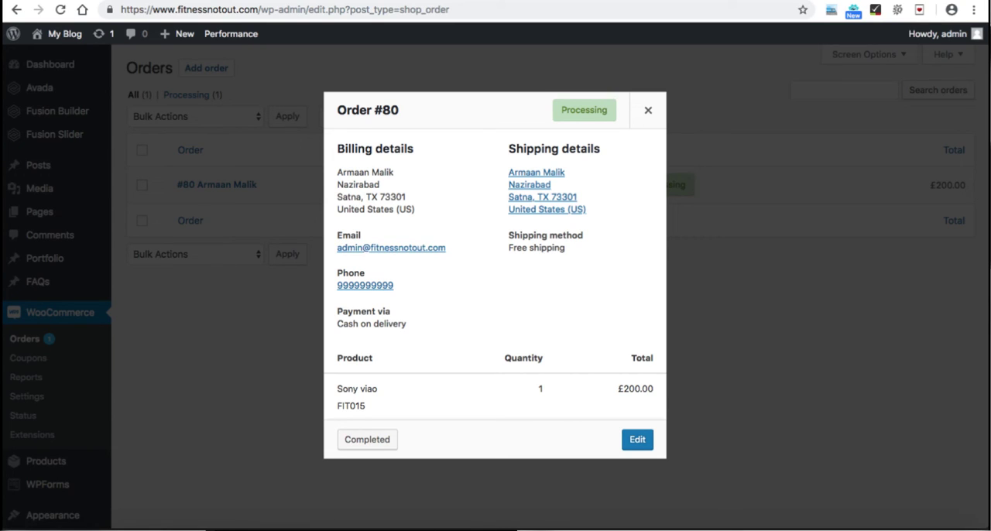
{"action": "left_click_drag", "start_coordinate": [338, 324], "coordinate": [406, 324]}
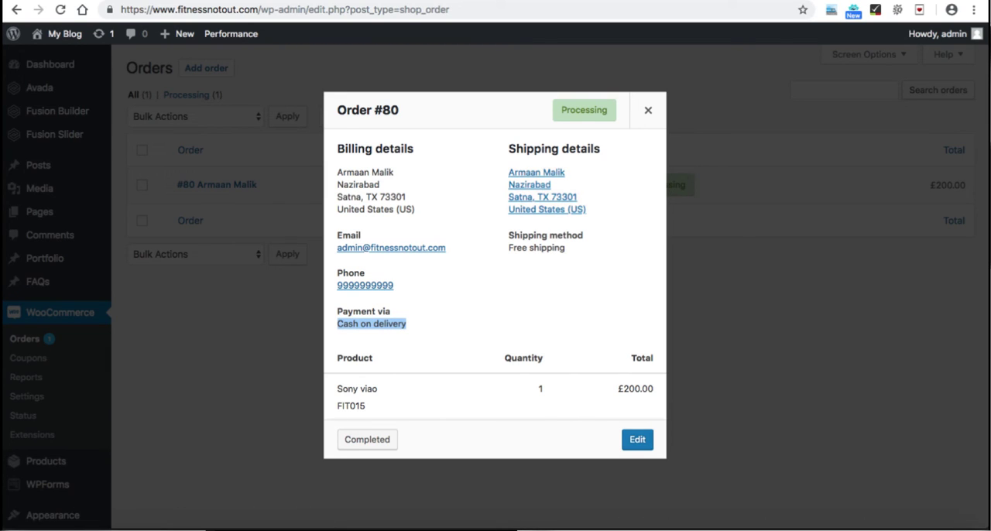
{"action": "left_click_drag", "start_coordinate": [509, 248], "coordinate": [565, 248]}
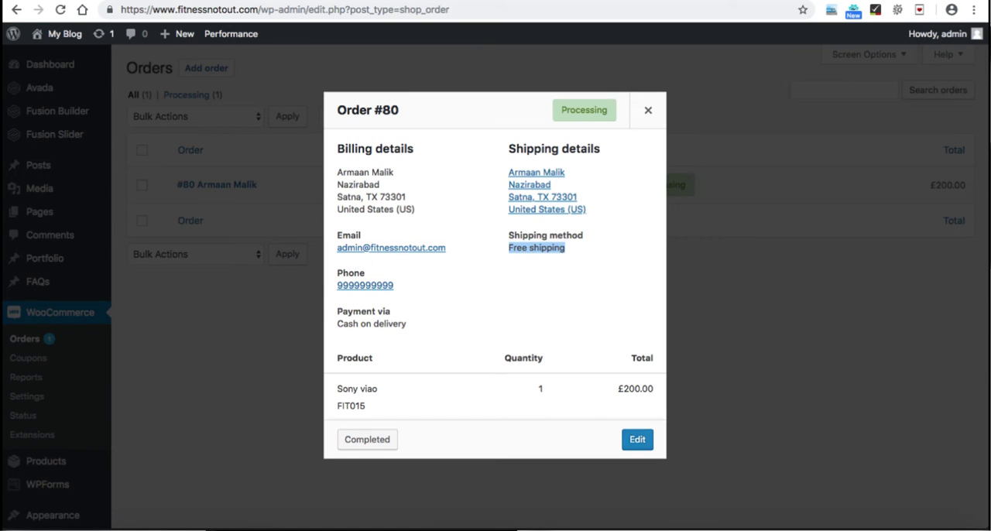
Step: Open the previewed order for editing, change its status to Completed and update the order
{"action": "left_click", "coordinate": [637, 439]}
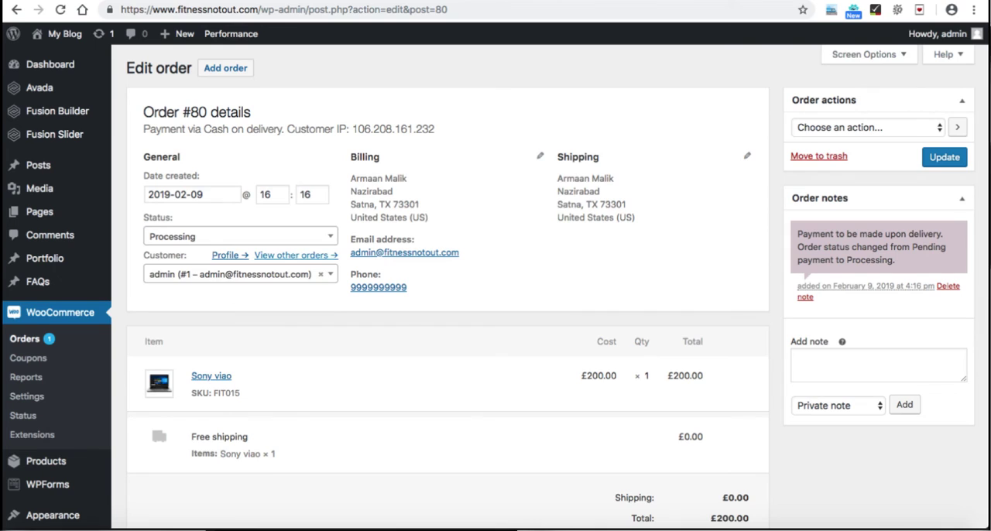
{"action": "left_click", "coordinate": [290, 236]}
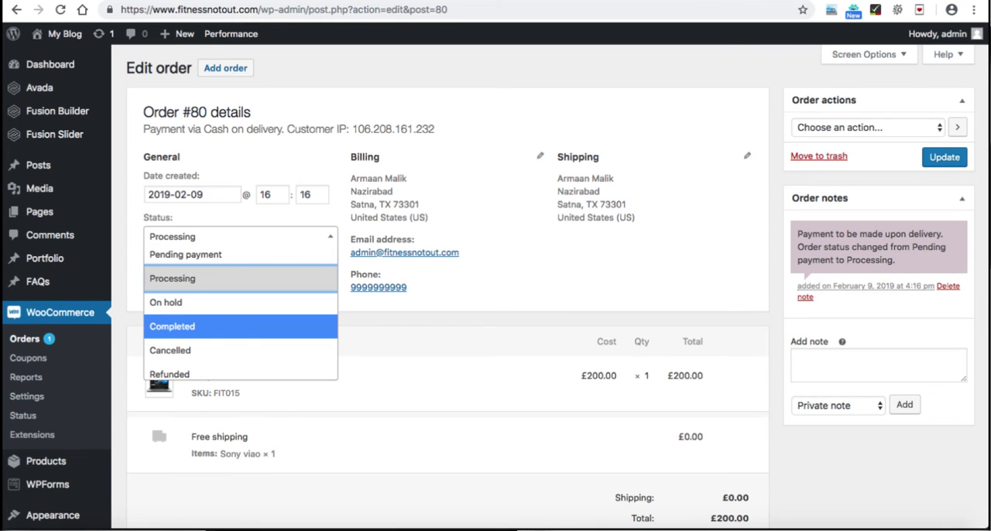
{"action": "left_click", "coordinate": [240, 326]}
{"action": "left_click", "coordinate": [944, 157]}
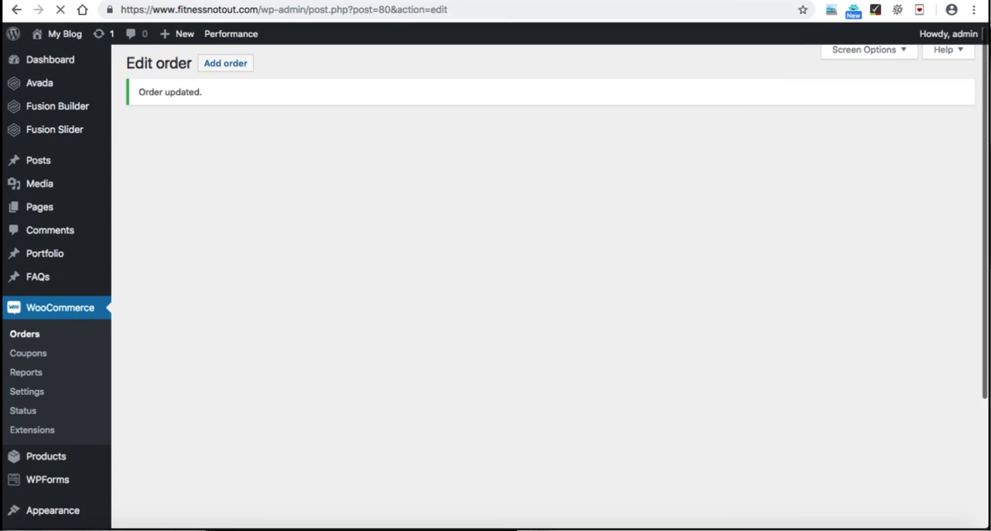
Step: Add the order note "Hi, your order is completed." as a note to the customer
{"action": "scroll", "coordinate": [496, 286], "scroll_direction": "down", "scroll_amount": 2}
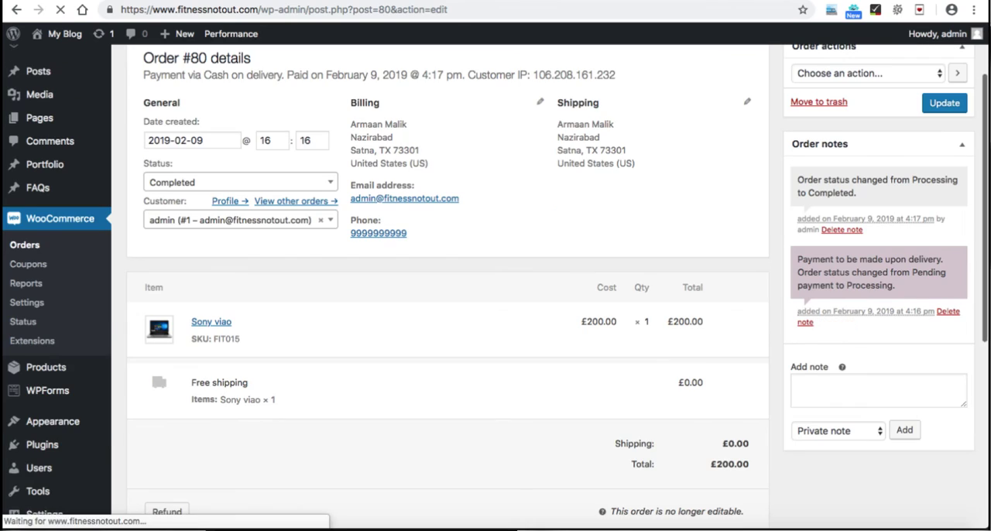
{"action": "left_click", "coordinate": [878, 391]}
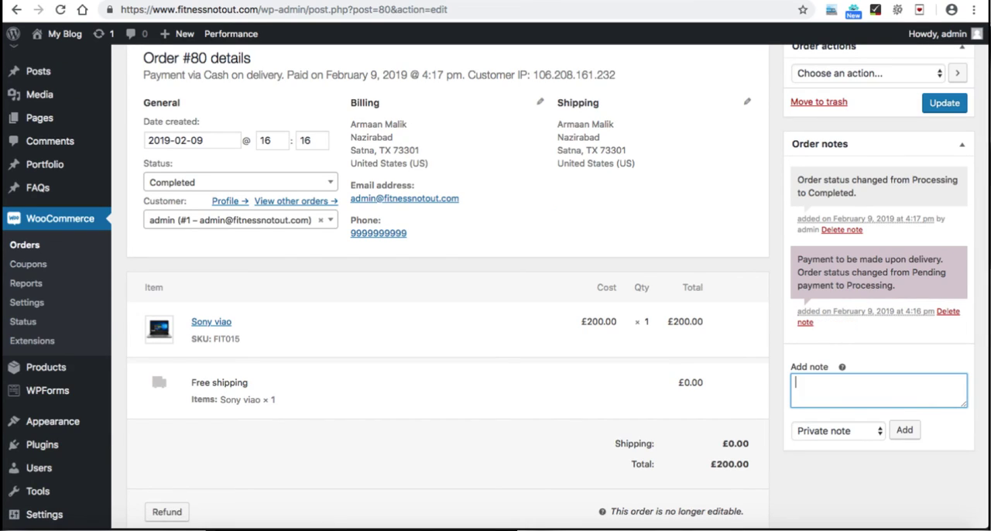
{"action": "type", "text": "Hi, your order is complete."}
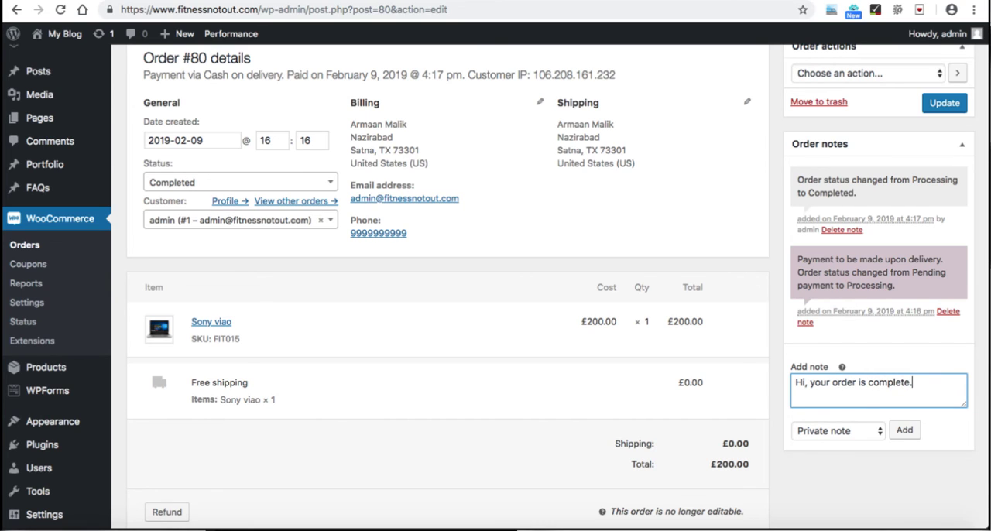
{"action": "type", "text": "d"}
{"action": "left_click", "coordinate": [838, 431]}
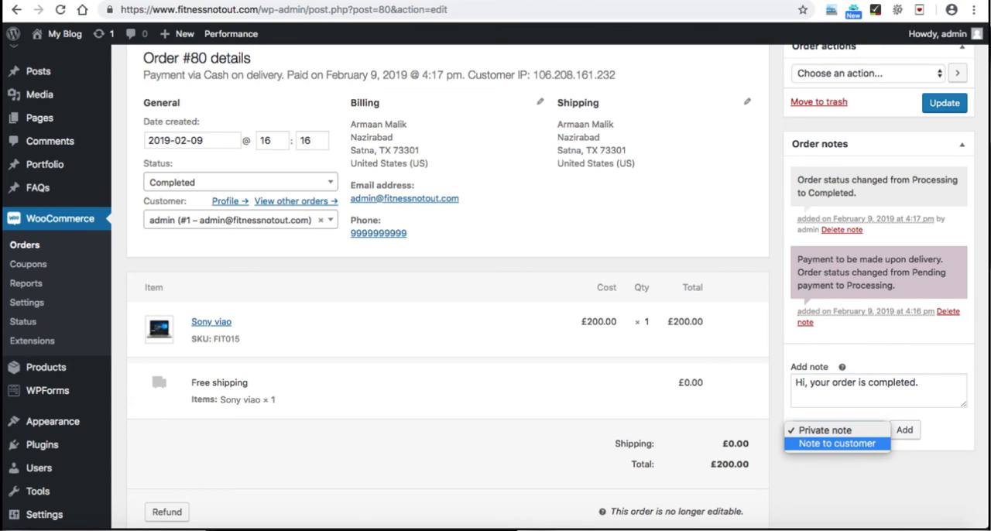
{"action": "left_click", "coordinate": [836, 443]}
{"action": "left_click", "coordinate": [904, 429]}
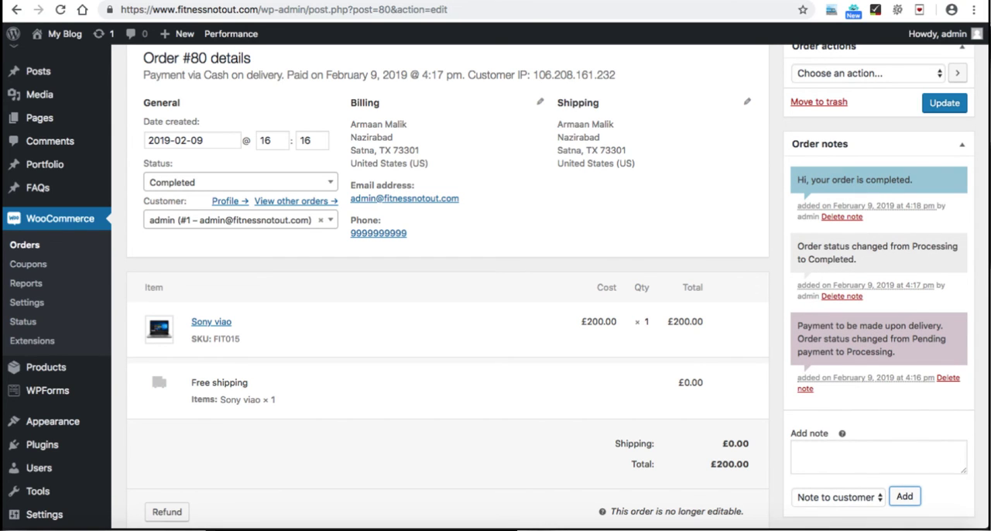
{"action": "scroll", "coordinate": [496, 287], "scroll_direction": "down", "scroll_amount": 2}
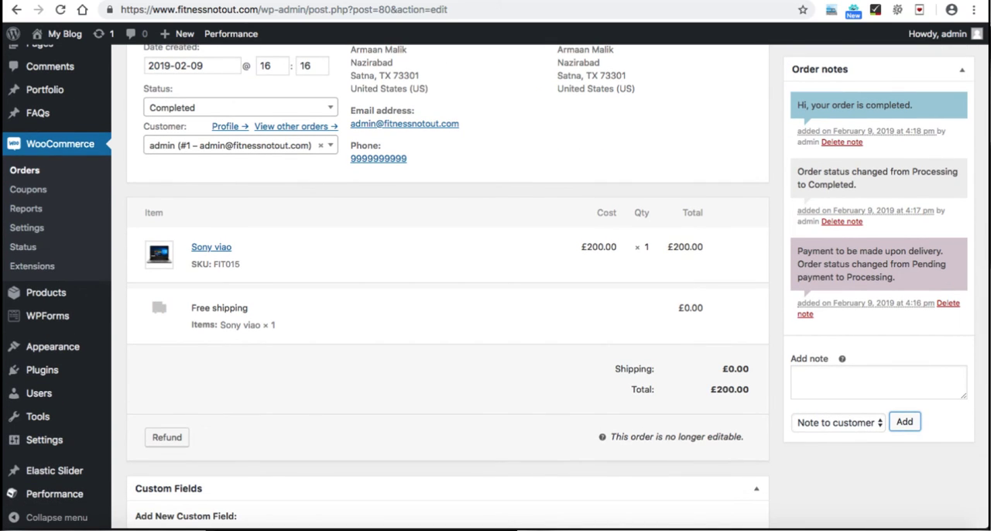
{"action": "scroll", "coordinate": [495, 286], "scroll_direction": "down", "scroll_amount": 3}
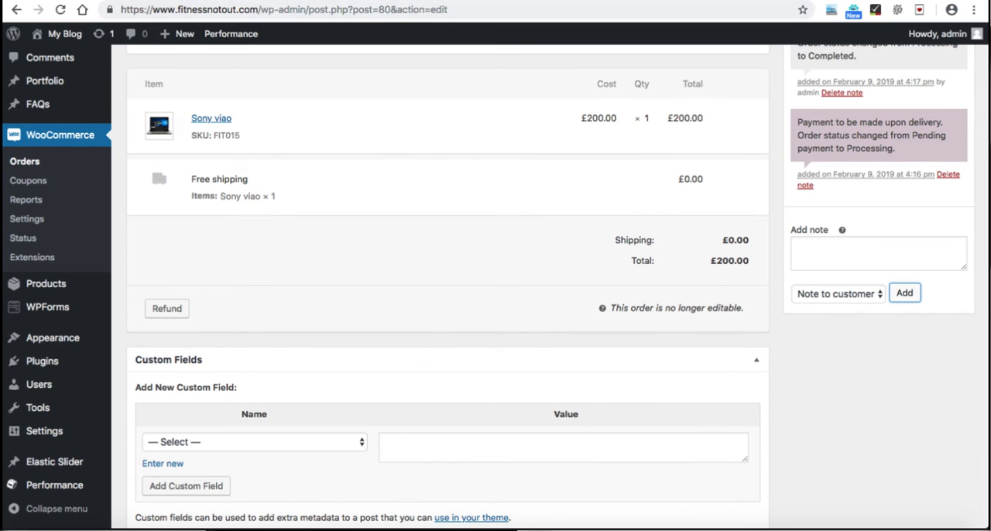
Step: Switch to the store setup checklist form and tick all four named items under Order Notifications & Processing
{"action": "key", "text": "ctrl+Tab"}
{"action": "left_click", "coordinate": [306, 224]}
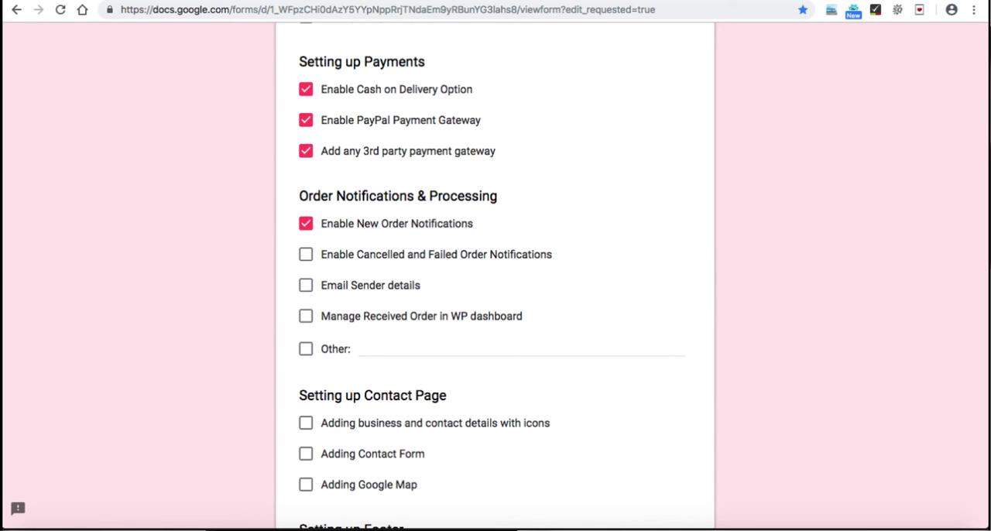
{"action": "left_click", "coordinate": [305, 253]}
{"action": "left_click", "coordinate": [306, 285]}
{"action": "left_click", "coordinate": [305, 316]}
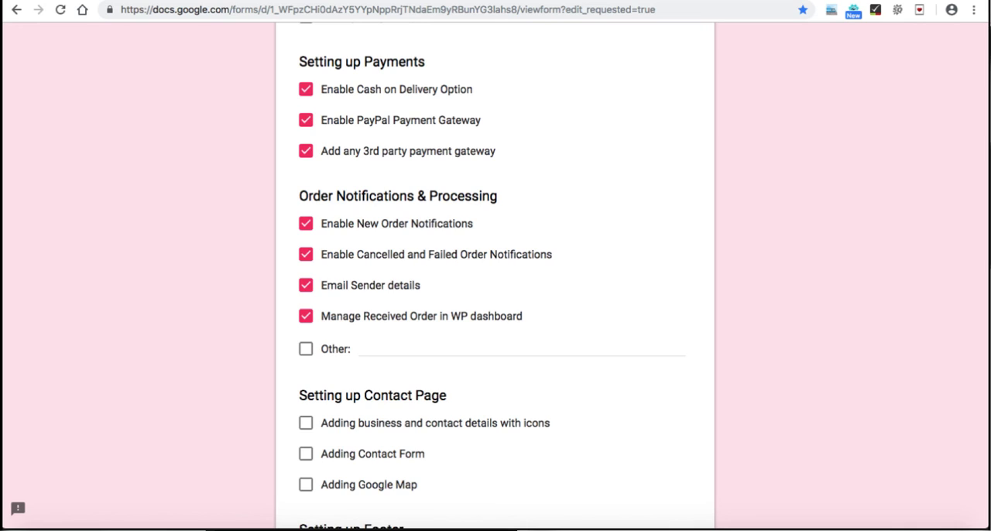
{"action": "scroll", "coordinate": [495, 271], "scroll_direction": "down", "scroll_amount": 3}
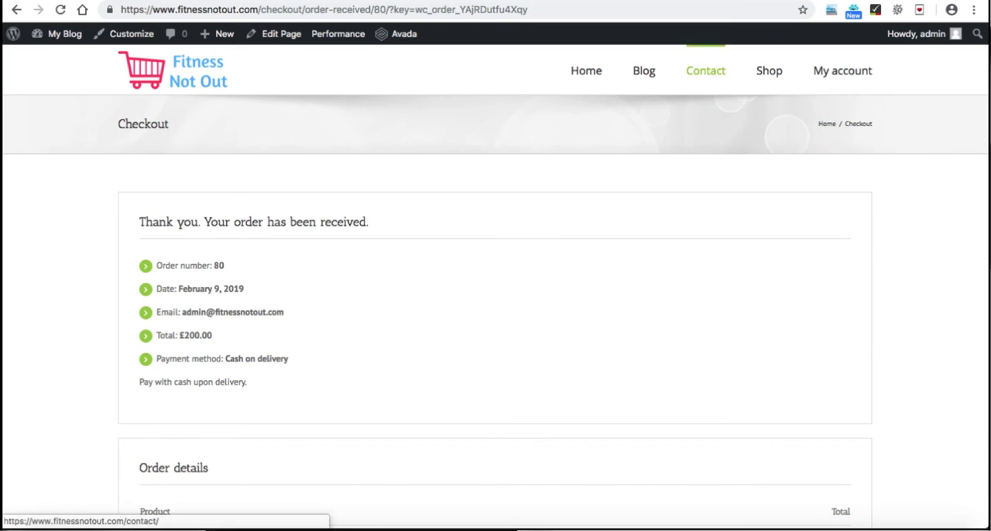
Step: Return to the WordPress dashboard and open the Contact page for editing
{"action": "left_click", "coordinate": [705, 70]}
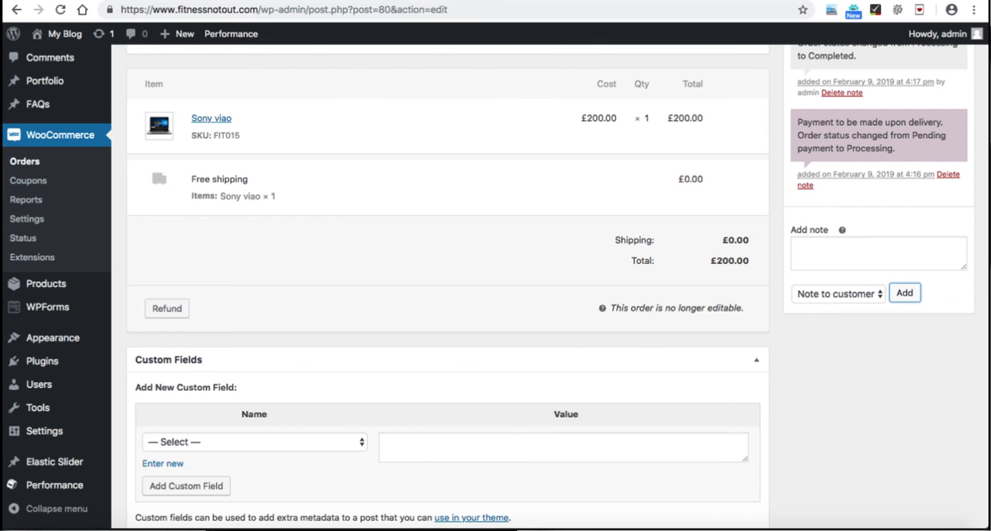
{"action": "scroll", "coordinate": [38, 233], "scroll_direction": "up", "scroll_amount": 3}
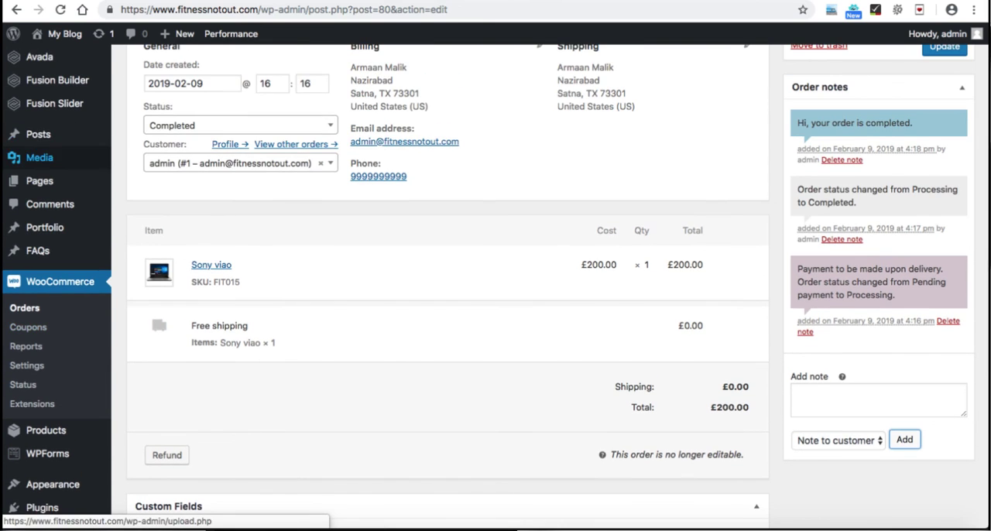
{"action": "left_click", "coordinate": [39, 180]}
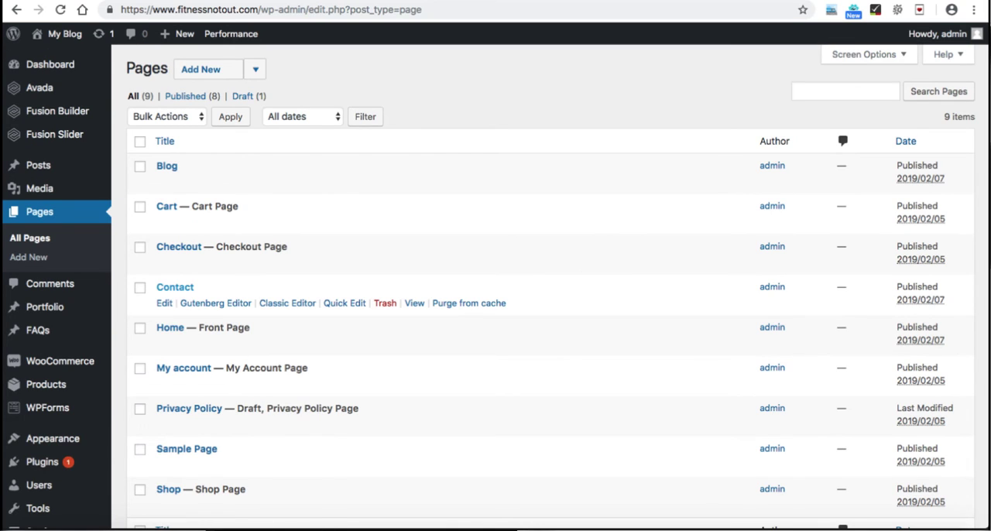
{"action": "left_click", "coordinate": [164, 302]}
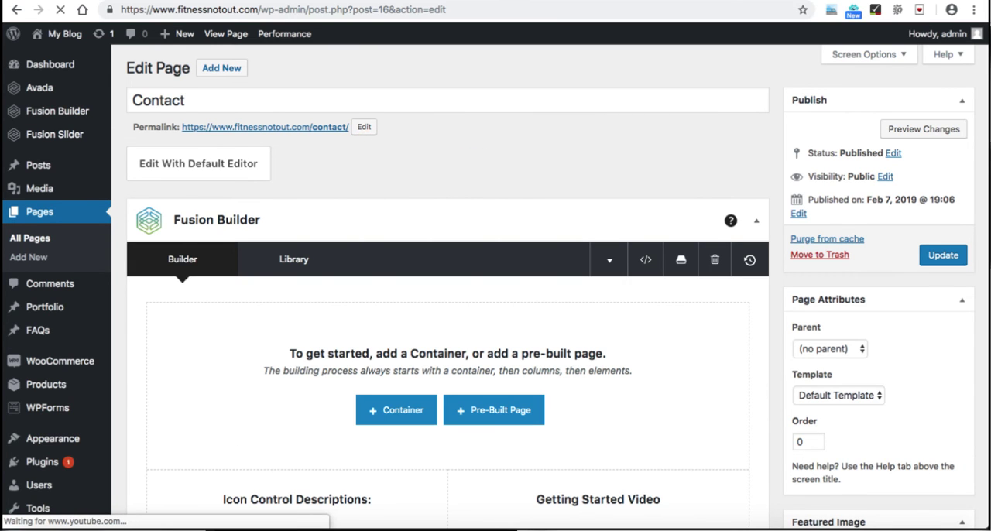
Step: Insert a container with a single 1/1 column into the Contact page's builder
{"action": "scroll", "coordinate": [448, 310], "scroll_direction": "down", "scroll_amount": 1}
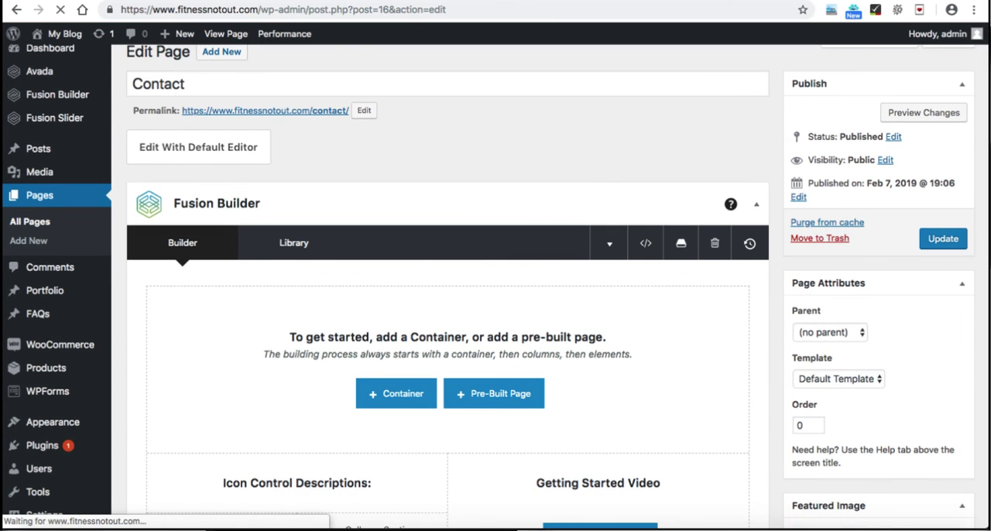
{"action": "scroll", "coordinate": [396, 345], "scroll_direction": "down", "scroll_amount": 3}
{"action": "left_click", "coordinate": [396, 346]}
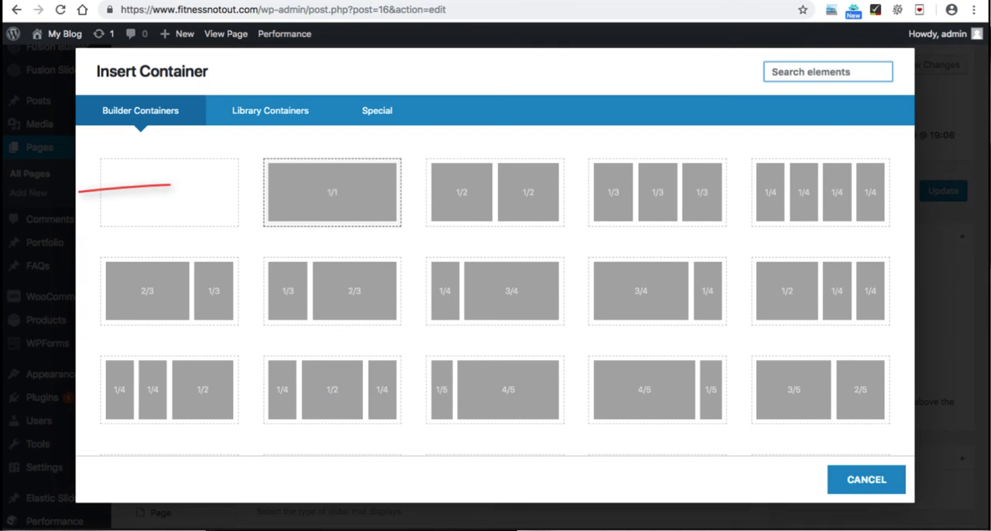
{"action": "left_click", "coordinate": [332, 192]}
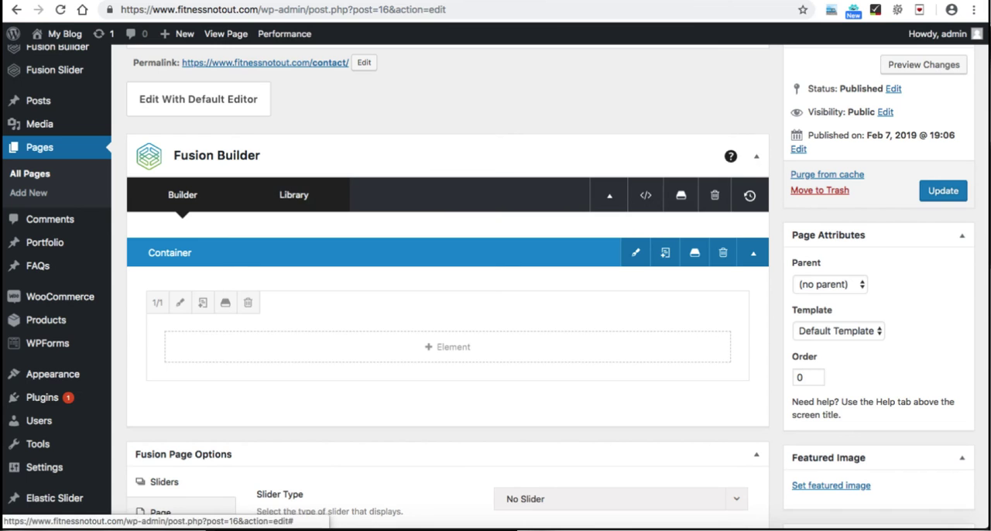
Step: Add a Content Boxes element to the 1/1 column of the new container
{"action": "scroll", "coordinate": [495, 286], "scroll_direction": "down", "scroll_amount": 1}
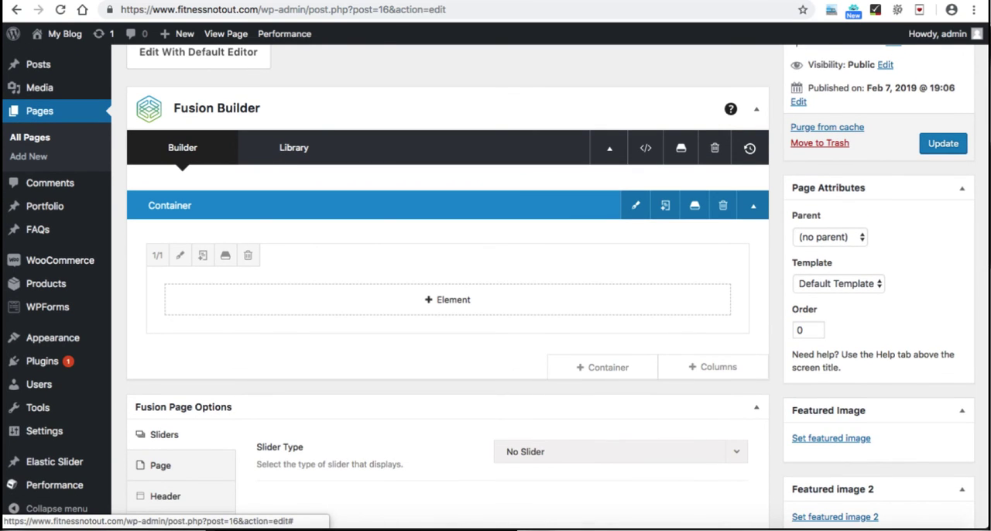
{"action": "left_click", "coordinate": [447, 300]}
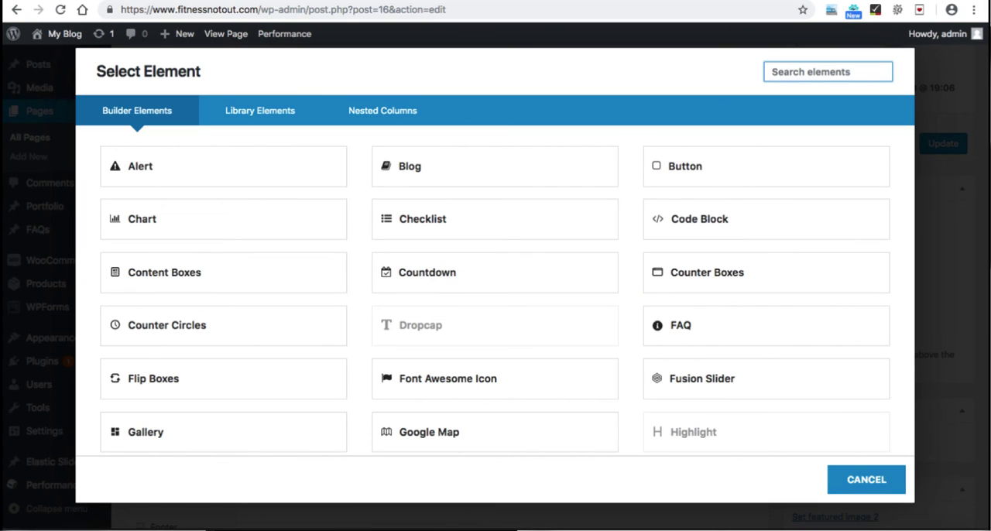
{"action": "scroll", "coordinate": [495, 294], "scroll_direction": "down", "scroll_amount": 1}
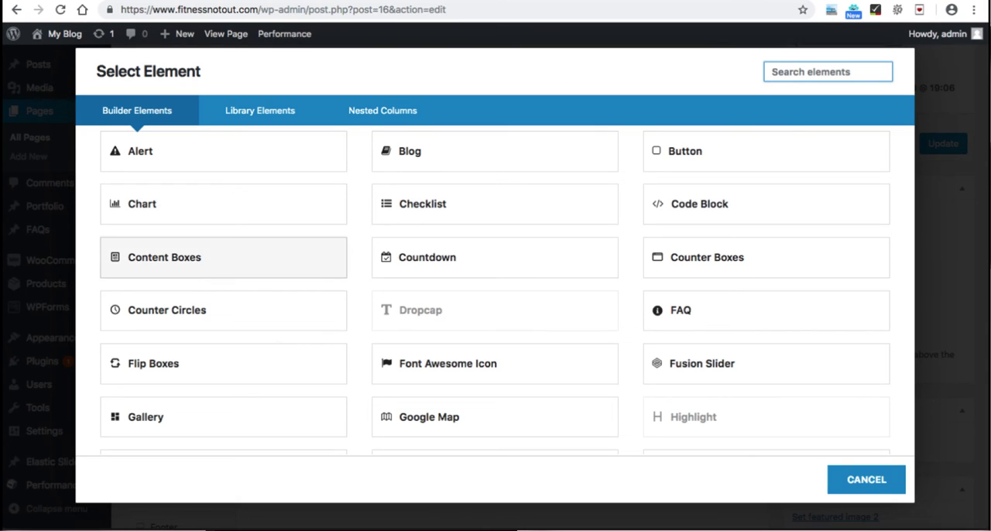
{"action": "left_click", "coordinate": [223, 257]}
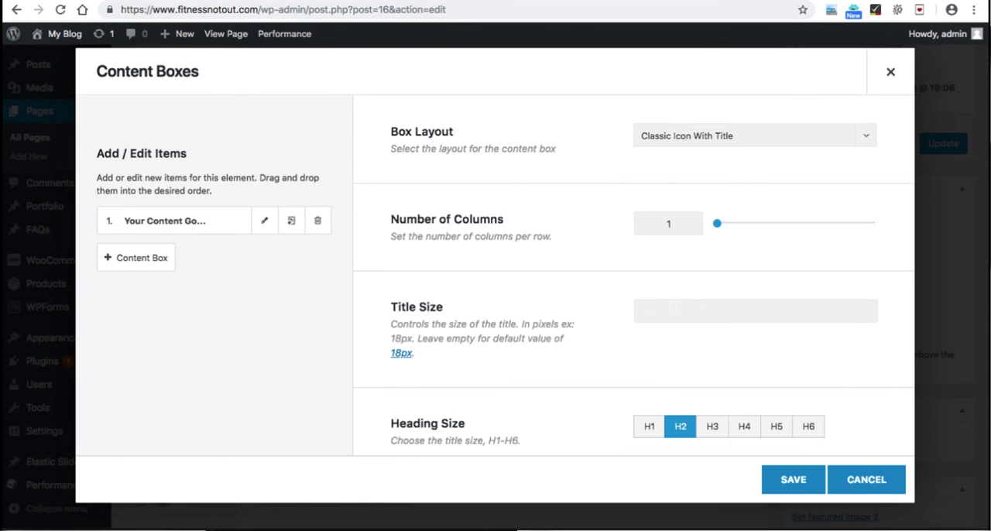
Step: Set the content boxes' layout to Classic Icon On Top with 3 columns per row
{"action": "left_click", "coordinate": [755, 136]}
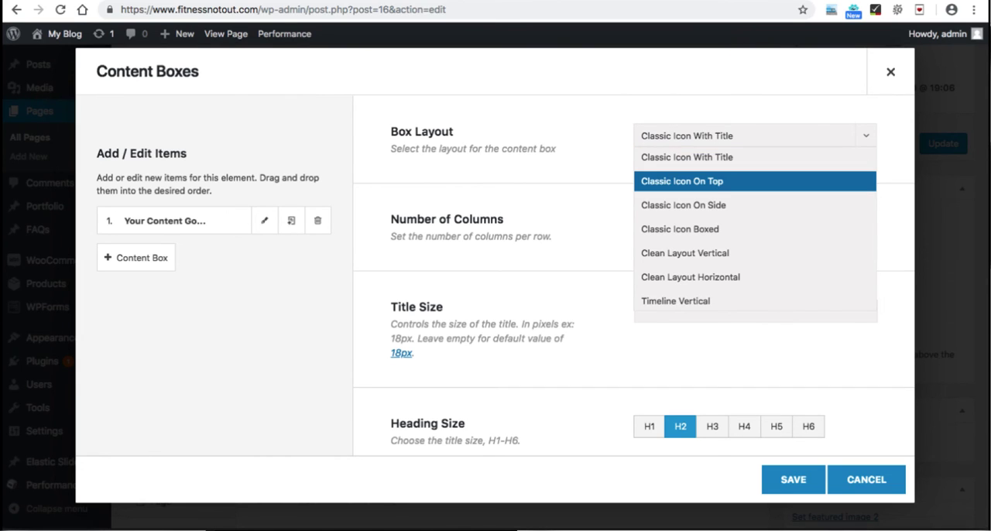
{"action": "left_click", "coordinate": [682, 181]}
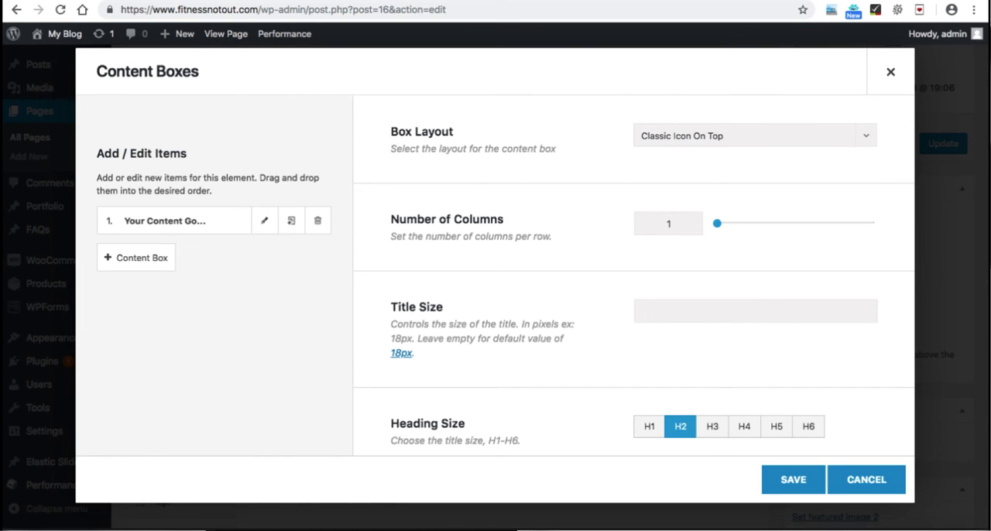
{"action": "left_click_drag", "start_coordinate": [716, 223], "coordinate": [779, 223]}
Step: Set the icon color of the content boxes to a dark blue
{"action": "scroll", "coordinate": [634, 271], "scroll_direction": "down", "scroll_amount": 3}
{"action": "scroll", "coordinate": [634, 275], "scroll_direction": "down", "scroll_amount": 10}
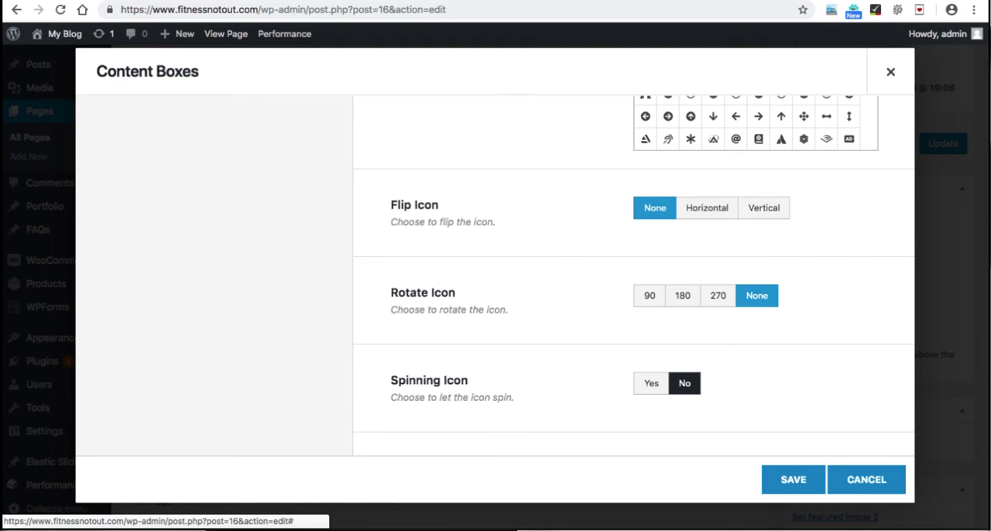
{"action": "scroll", "coordinate": [634, 276], "scroll_direction": "down", "scroll_amount": 2}
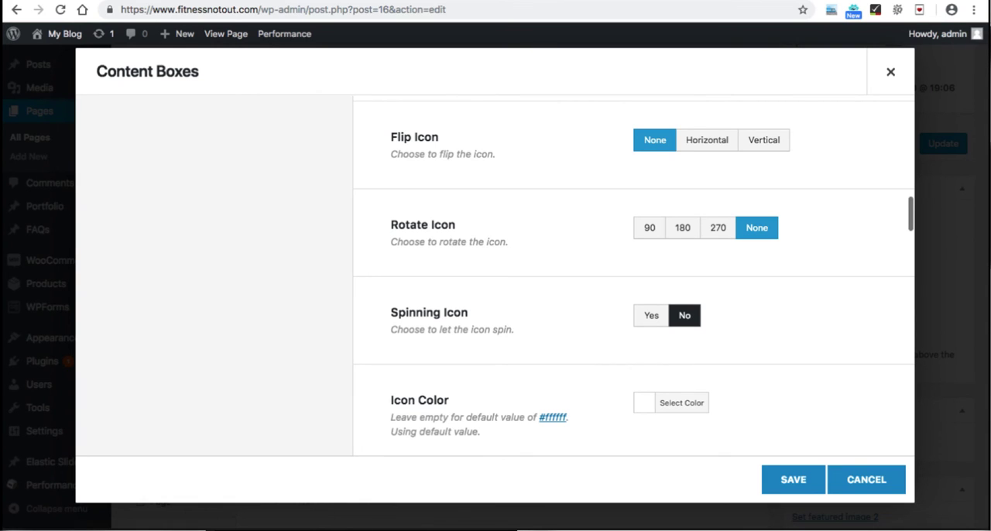
{"action": "scroll", "coordinate": [633, 281], "scroll_direction": "down", "scroll_amount": 3}
{"action": "left_click", "coordinate": [670, 292]}
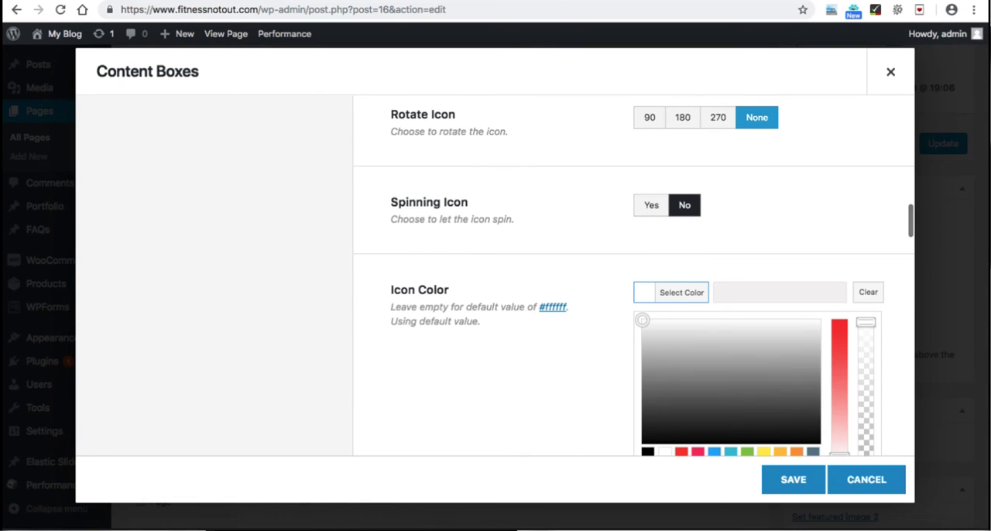
{"action": "scroll", "coordinate": [671, 271], "scroll_direction": "down", "scroll_amount": 1}
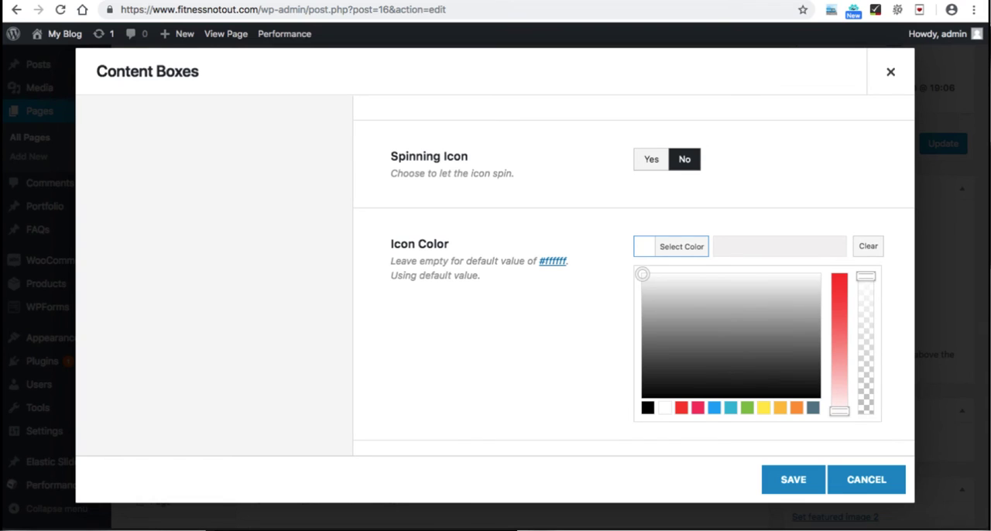
{"action": "left_click", "coordinate": [813, 408]}
{"action": "left_click_drag", "start_coordinate": [839, 369], "coordinate": [839, 276]}
{"action": "left_click", "coordinate": [672, 246]}
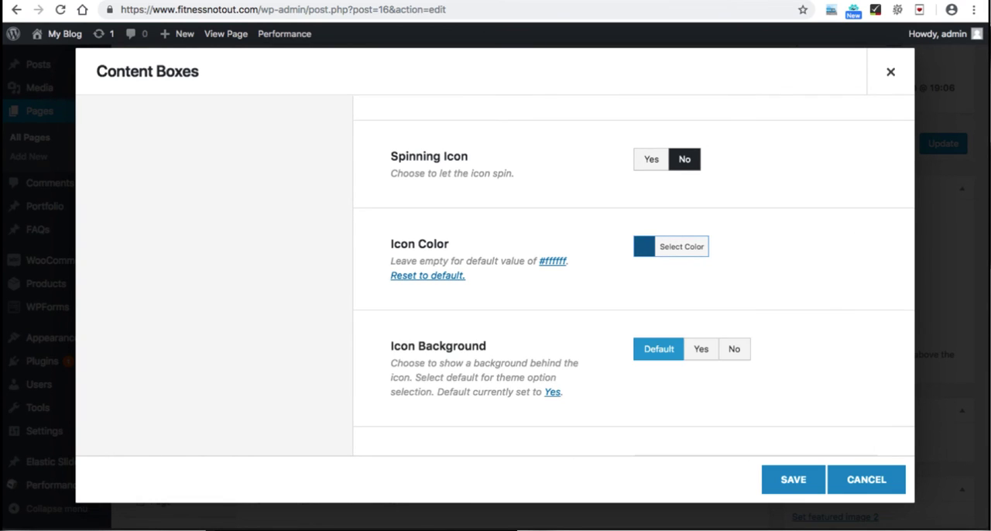
Step: Turn the icon background off and set the icon size to 57 pixels for the content boxes
{"action": "scroll", "coordinate": [672, 255], "scroll_direction": "down", "scroll_amount": 2}
{"action": "left_click", "coordinate": [734, 278]}
{"action": "scroll", "coordinate": [734, 277], "scroll_direction": "down", "scroll_amount": 2}
{"action": "scroll", "coordinate": [633, 277], "scroll_direction": "down", "scroll_amount": 2}
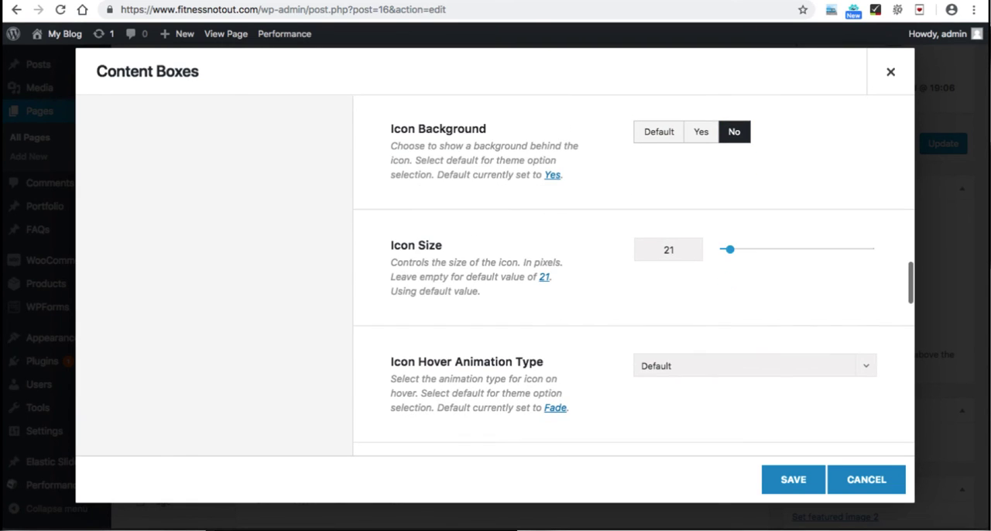
{"action": "left_click_drag", "start_coordinate": [729, 248], "coordinate": [752, 248]}
Step: Open the first content box item, title it "Business Address" and choose the outlined address book icon
{"action": "scroll", "coordinate": [752, 248], "scroll_direction": "down", "scroll_amount": 4}
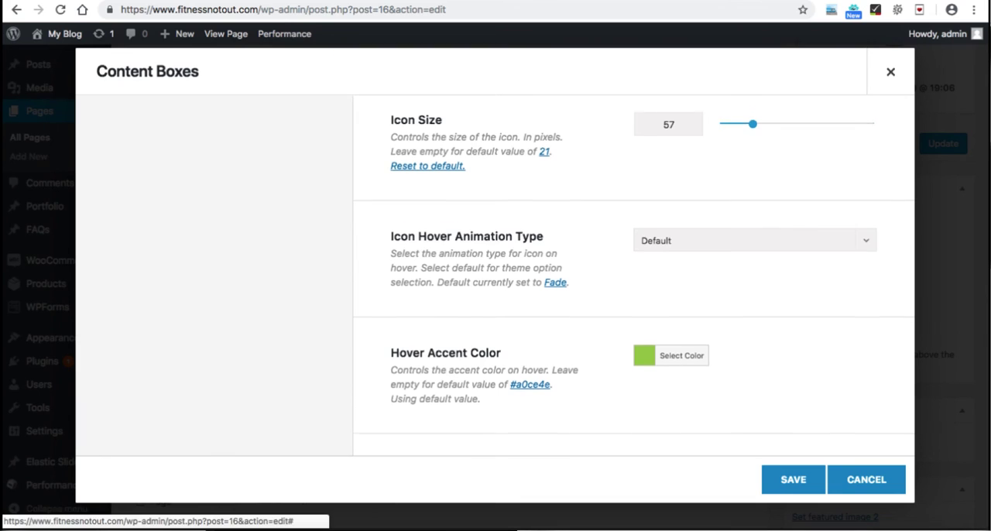
{"action": "scroll", "coordinate": [634, 277], "scroll_direction": "down", "scroll_amount": 2}
{"action": "scroll", "coordinate": [634, 276], "scroll_direction": "down", "scroll_amount": 1}
{"action": "scroll", "coordinate": [634, 276], "scroll_direction": "down", "scroll_amount": 2}
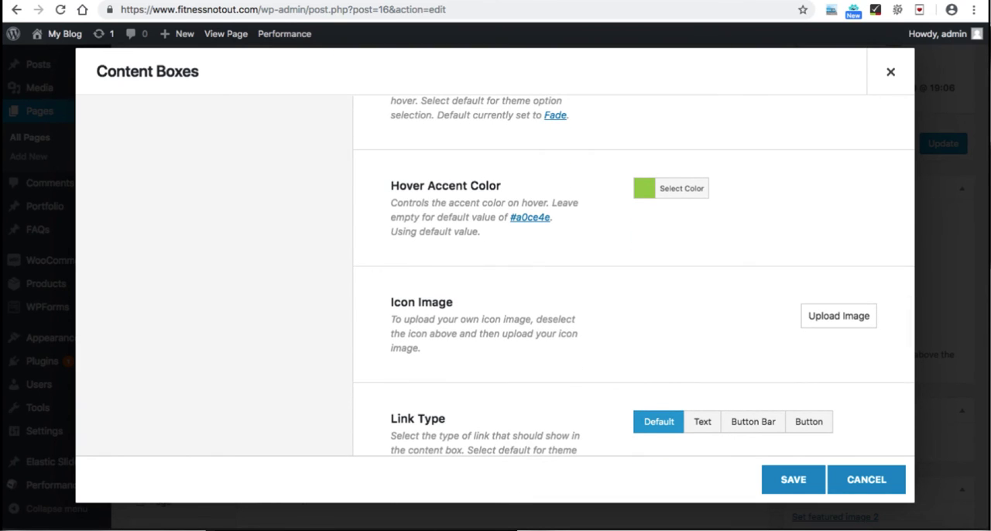
{"action": "scroll", "coordinate": [634, 277], "scroll_direction": "up", "scroll_amount": 15}
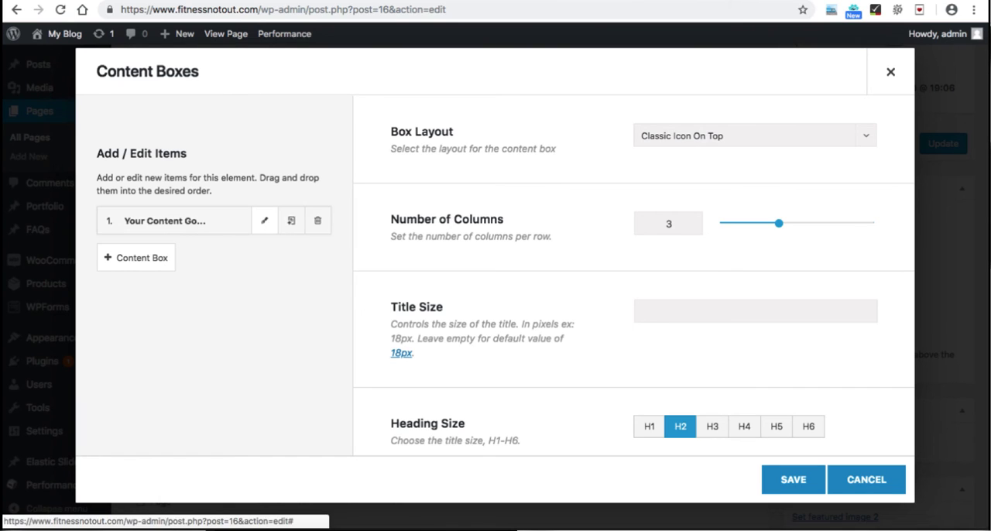
{"action": "left_click", "coordinate": [264, 221]}
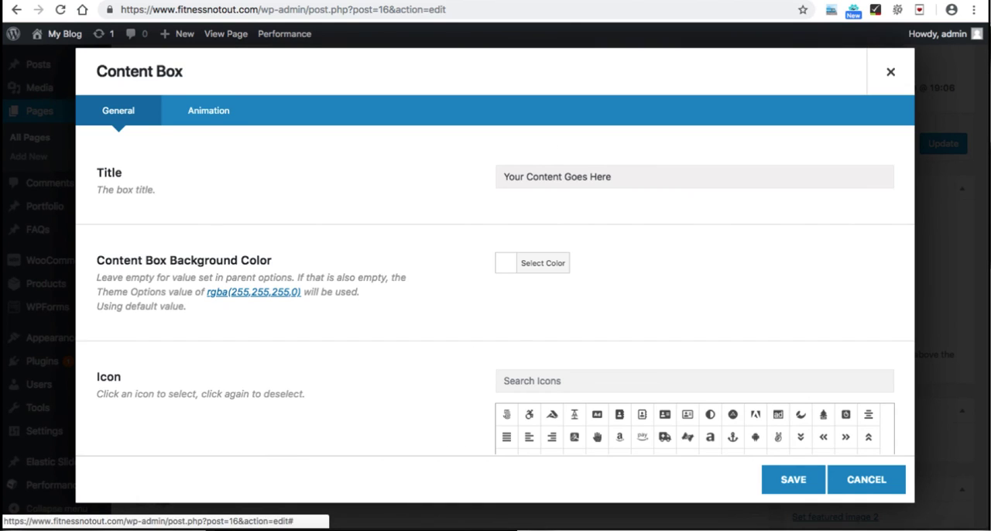
{"action": "left_click", "coordinate": [558, 177]}
{"action": "type", "text": "Business Address"}
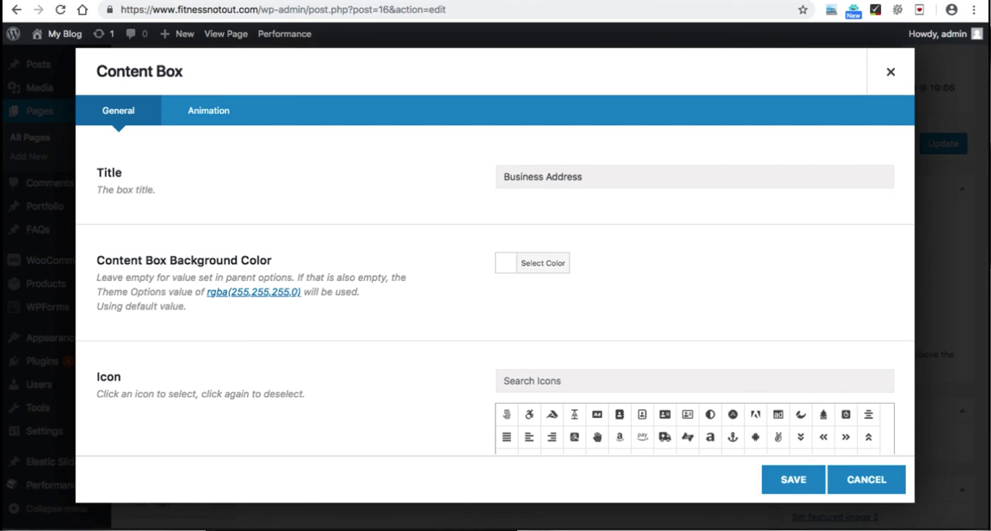
{"action": "scroll", "coordinate": [496, 310], "scroll_direction": "down", "scroll_amount": 3}
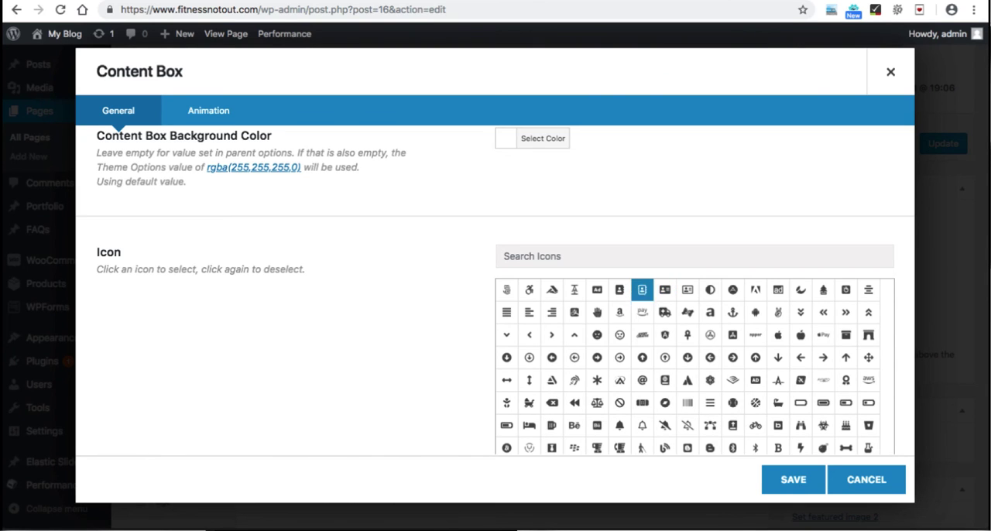
Step: Replace the Business Address box's placeholder content with the business's street, state and country, and zip code on three separate lines
{"action": "scroll", "coordinate": [642, 290], "scroll_direction": "down", "scroll_amount": 4}
{"action": "scroll", "coordinate": [495, 310], "scroll_direction": "down", "scroll_amount": 10}
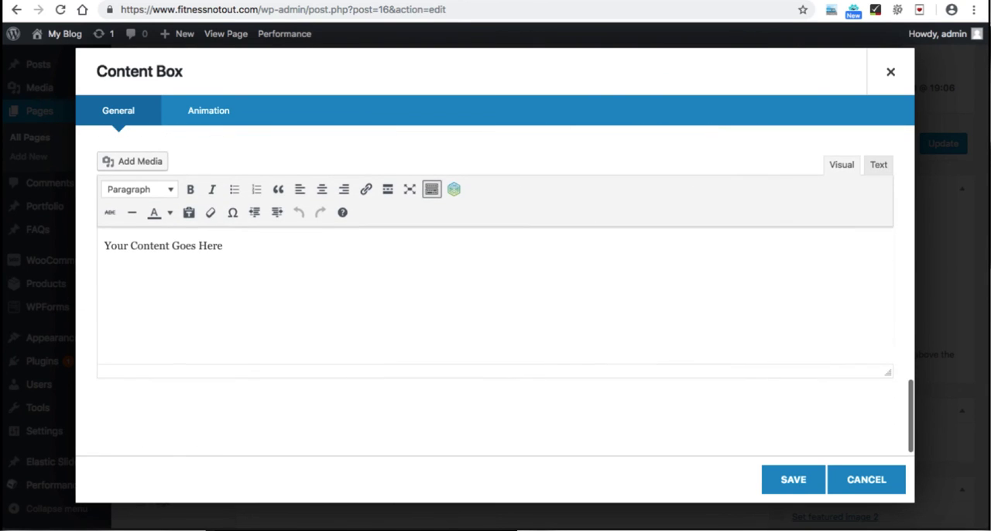
{"action": "left_click", "coordinate": [164, 246]}
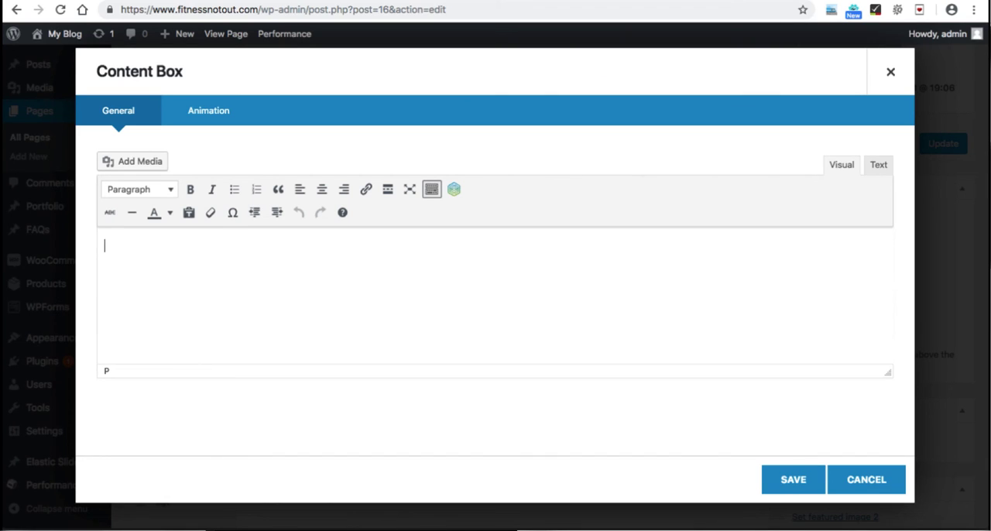
{"action": "type", "text": "123, Nelgarde "}
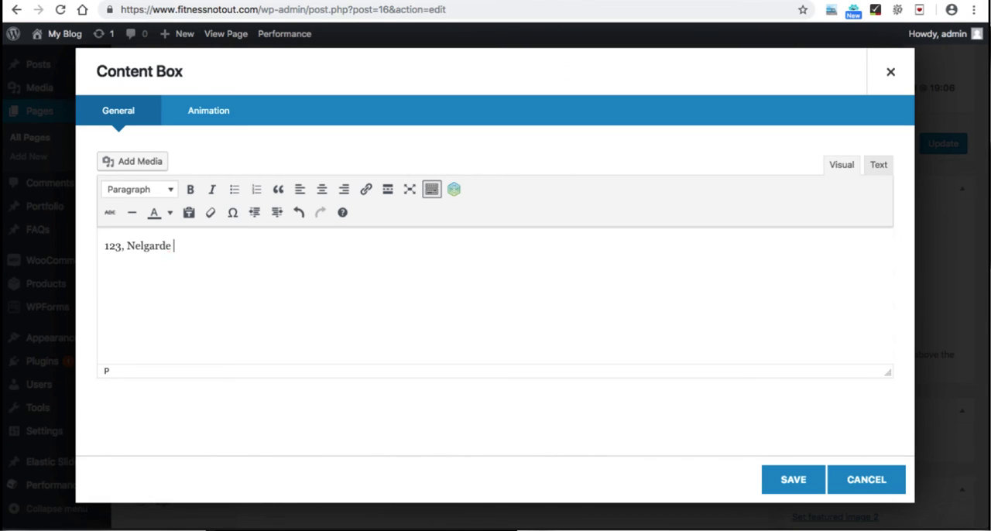
{"action": "type", "text": "Road,"}
{"action": "key", "text": "Return"}
{"action": "type", "text": "Tex"}
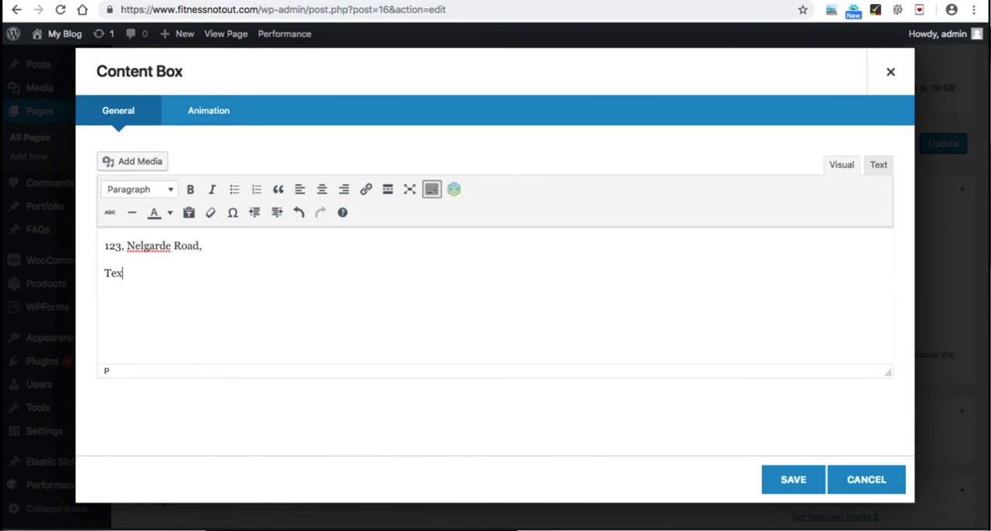
{"action": "type", "text": "as, United States"}
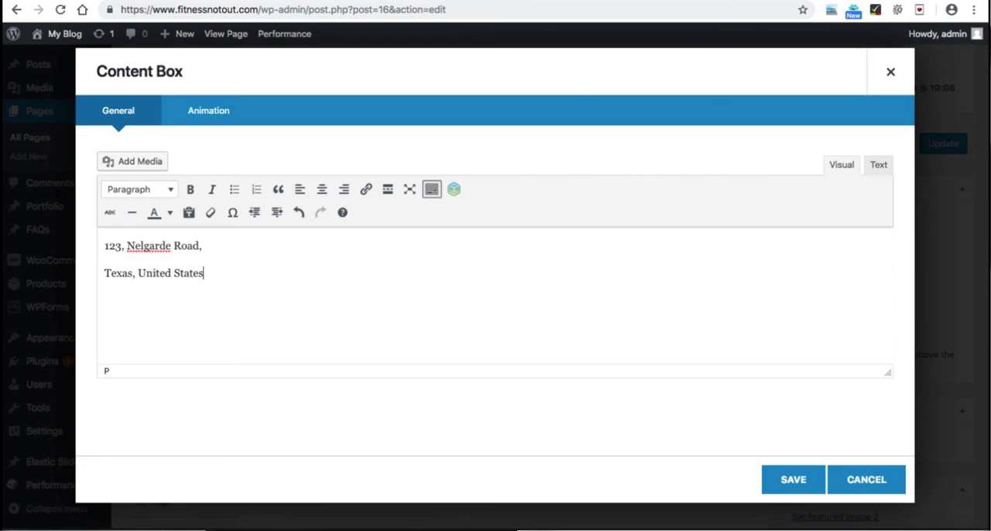
{"action": "type", "text": ","}
{"action": "key", "text": "Return"}
{"action": "type", "text": "Zip: 73301"}
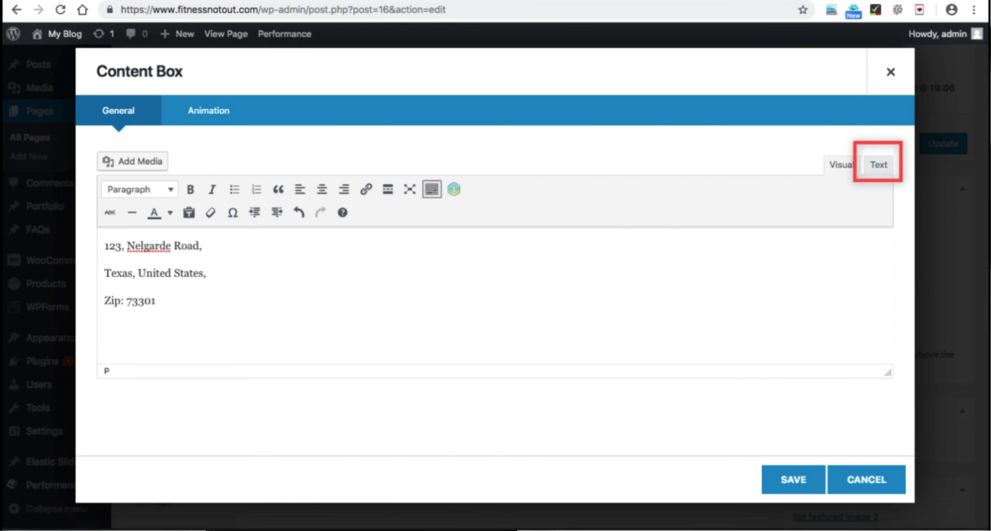
Step: Remove the blank lines between the three address lines in the content's text source, and return to the visual view
{"action": "left_click", "coordinate": [878, 165]}
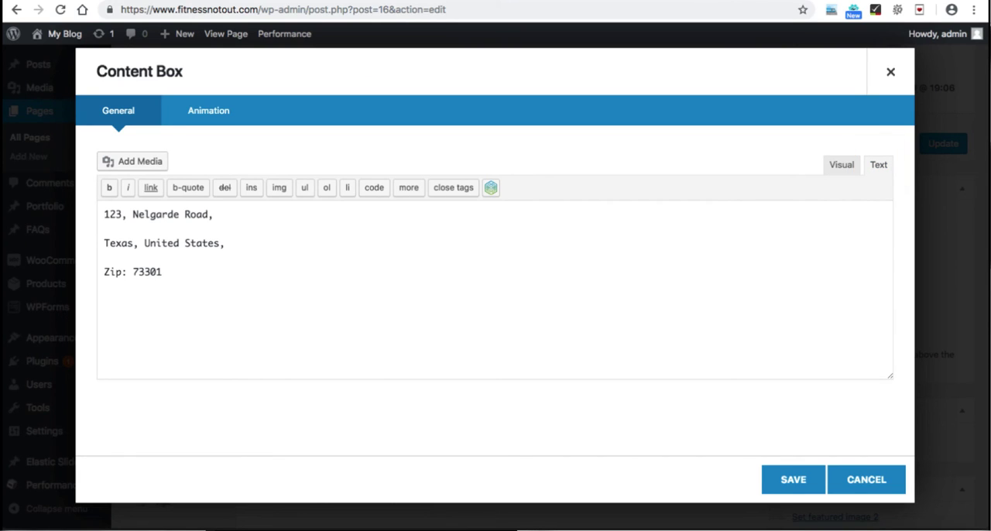
{"action": "key", "text": "BackSpace"}
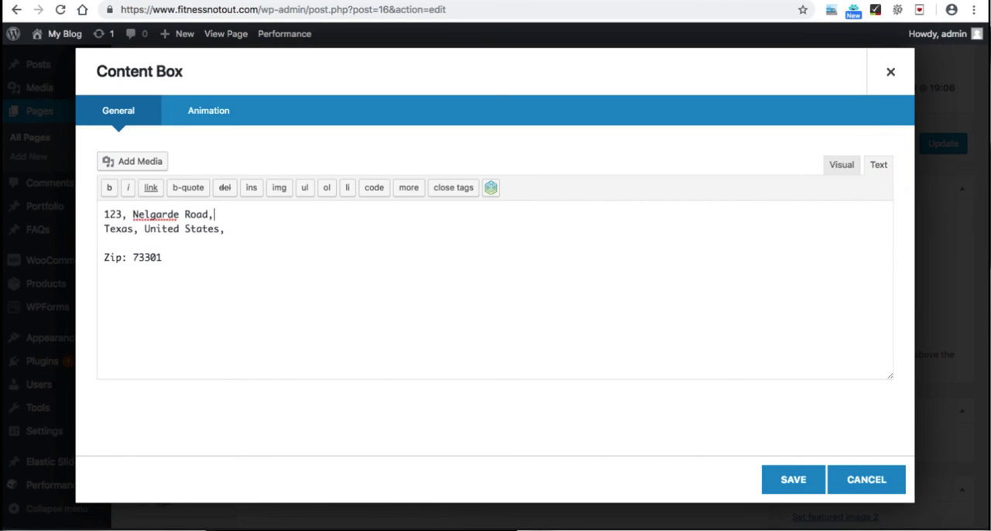
{"action": "key", "text": "BackSpace"}
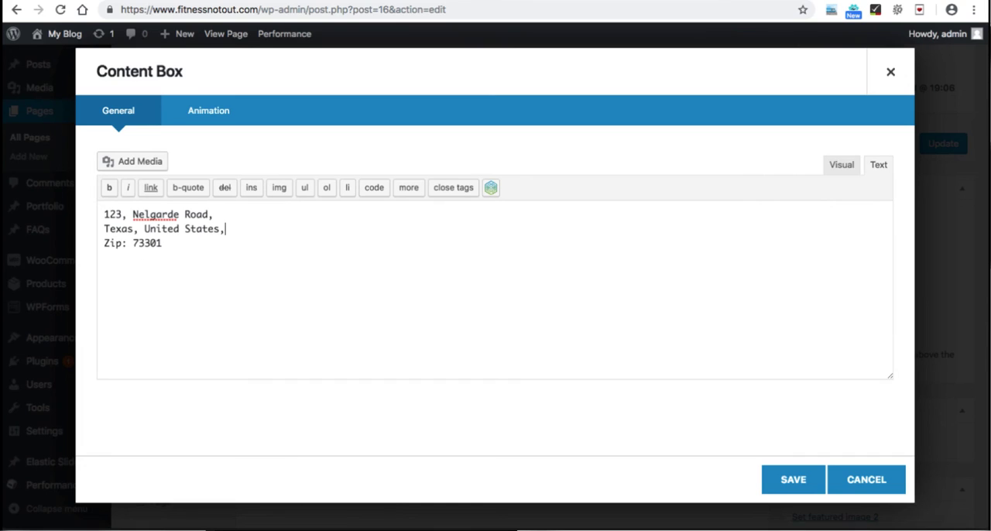
{"action": "left_click", "coordinate": [842, 165]}
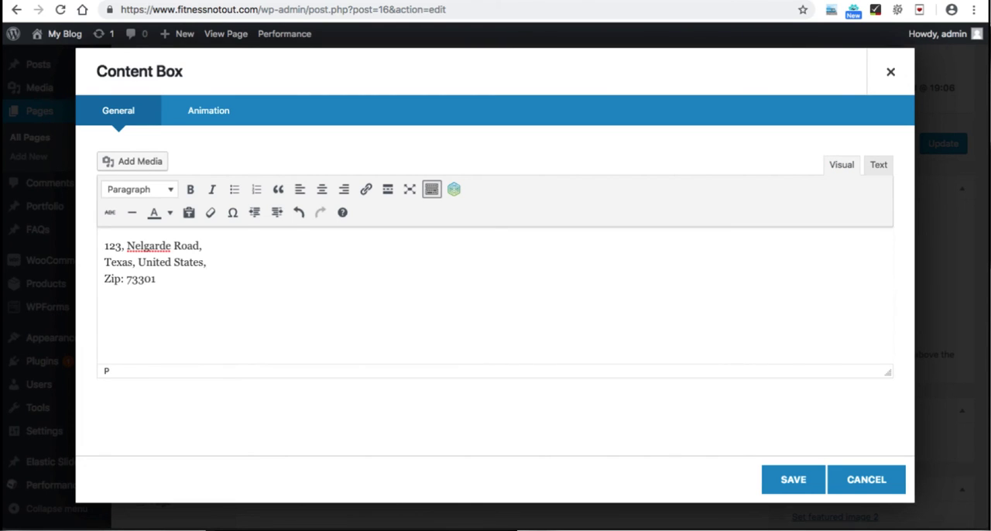
Step: Center the whole address text and save the Business Address content box
{"action": "key", "text": "ctrl+a"}
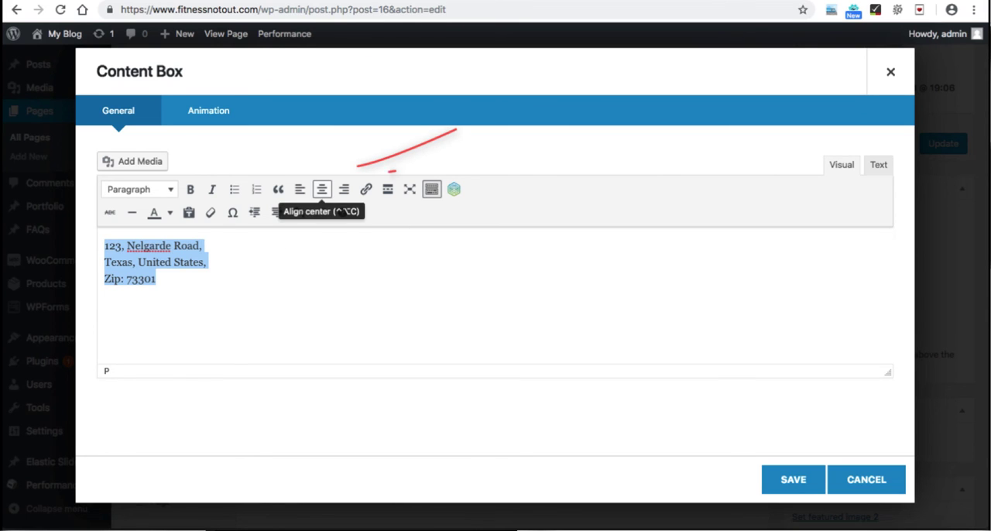
{"action": "left_click", "coordinate": [321, 189]}
{"action": "left_click", "coordinate": [523, 280]}
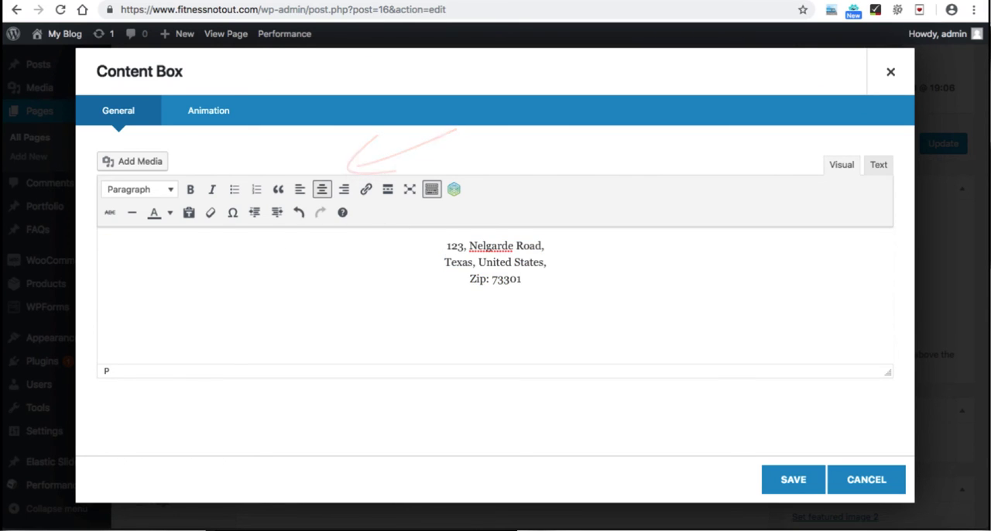
{"action": "left_click", "coordinate": [793, 479]}
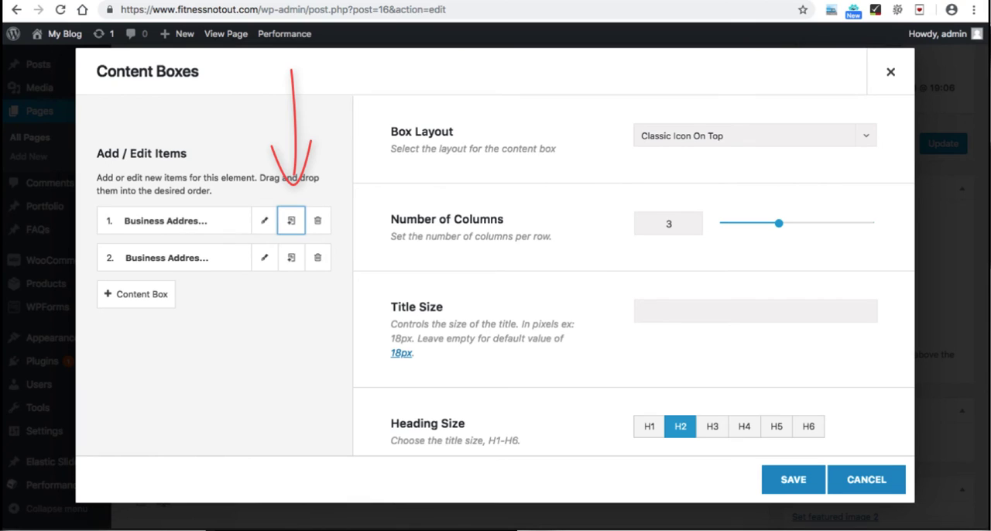
Step: Duplicate the Business Address item and title the copy "Phone Number"
{"action": "left_click", "coordinate": [264, 258]}
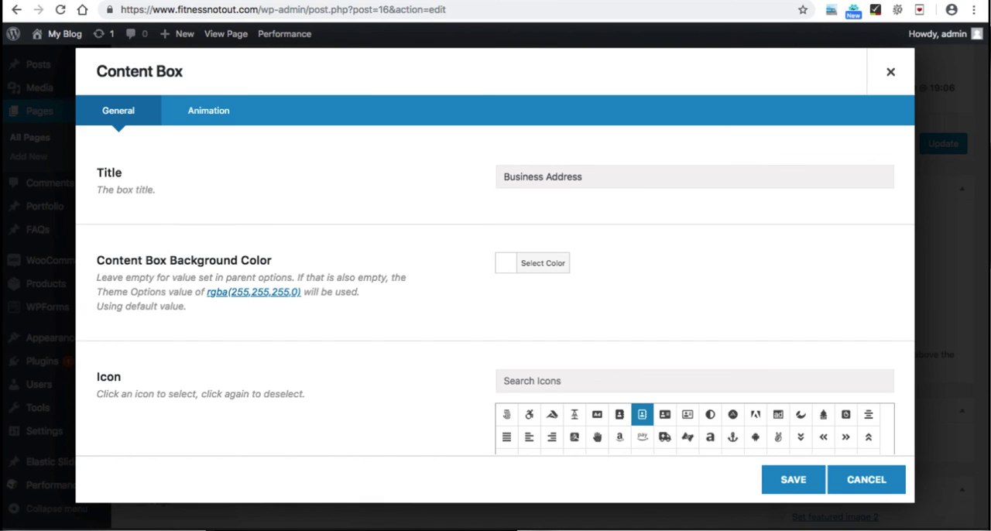
{"action": "left_click_drag", "start_coordinate": [583, 178], "coordinate": [502, 177]}
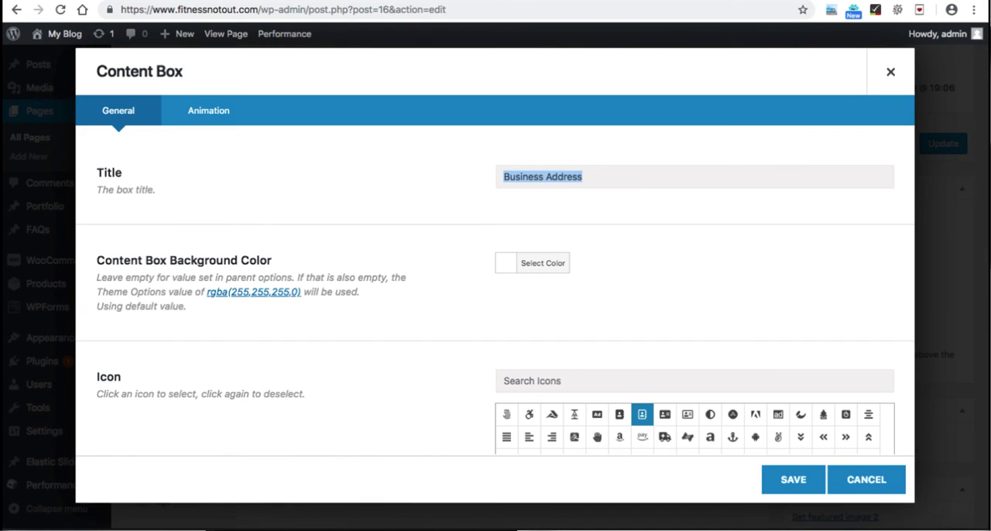
{"action": "type", "text": "Phone nU"}
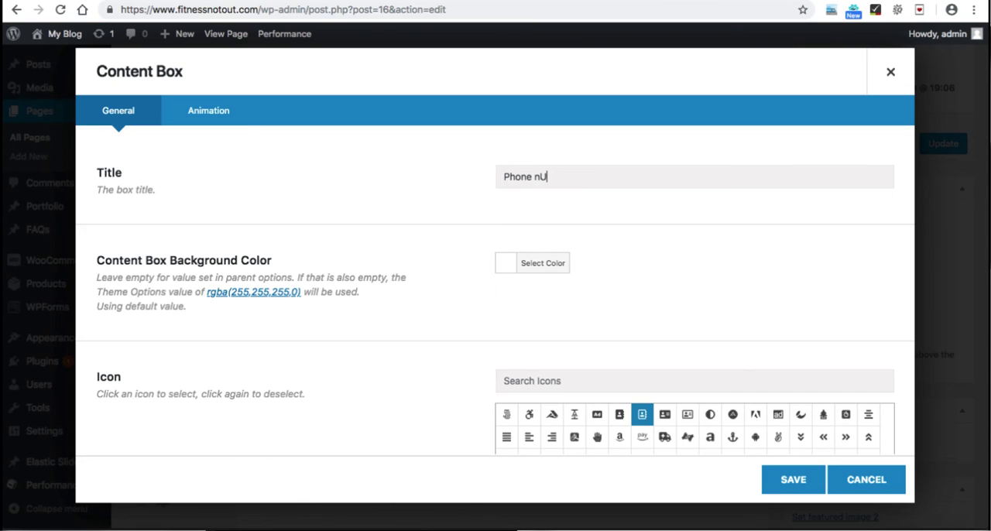
{"action": "key", "text": "BackSpace"}
{"action": "key", "text": "BackSpace"}
{"action": "type", "text": "Number"}
Step: Search the icons for "phone" and choose the handset icon with sound waves for the Phone Number box
{"action": "scroll", "coordinate": [495, 288], "scroll_direction": "down", "scroll_amount": 2}
{"action": "left_click", "coordinate": [552, 286]}
{"action": "type", "text": "phone"}
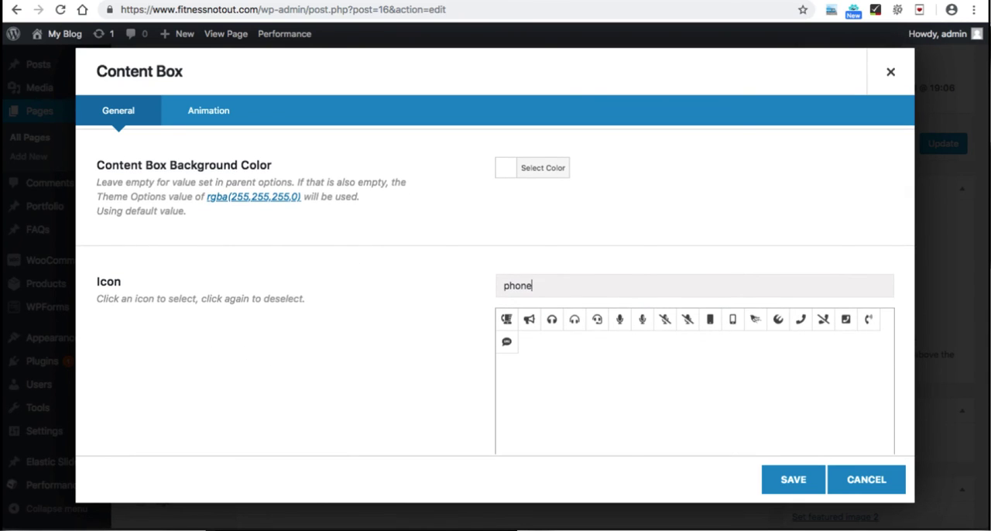
{"action": "left_click", "coordinate": [868, 319]}
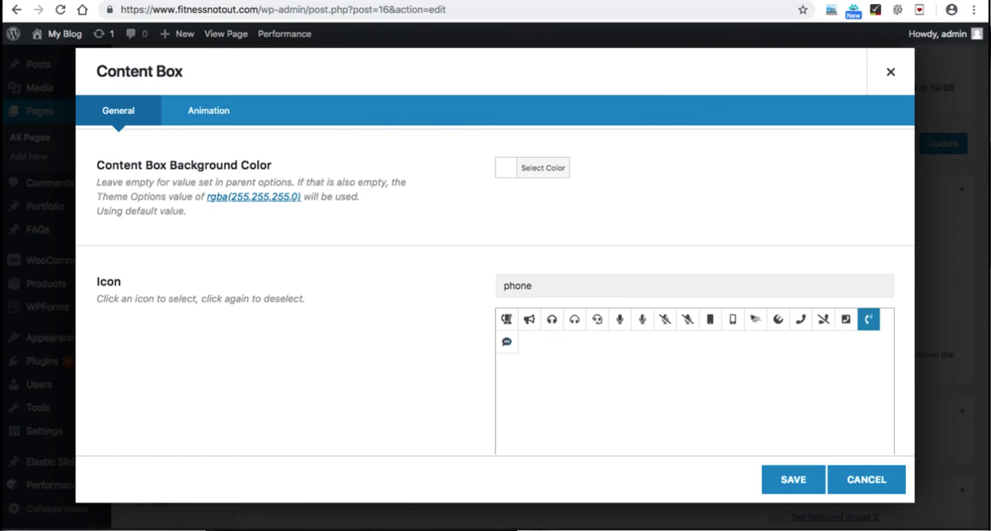
Step: Replace the Phone Number box's content with two business phone numbers on separate lines and center them
{"action": "scroll", "coordinate": [867, 319], "scroll_direction": "down", "scroll_amount": 1}
{"action": "scroll", "coordinate": [867, 319], "scroll_direction": "down", "scroll_amount": 10}
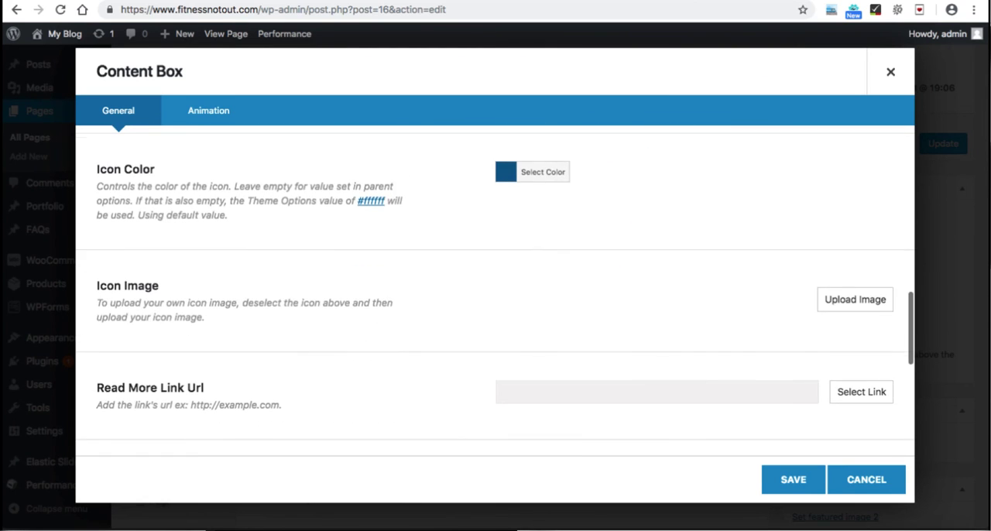
{"action": "scroll", "coordinate": [496, 310], "scroll_direction": "down", "scroll_amount": 1}
{"action": "left_click", "coordinate": [469, 323]}
{"action": "key", "text": "super+a"}
{"action": "key", "text": "BackSpace"}
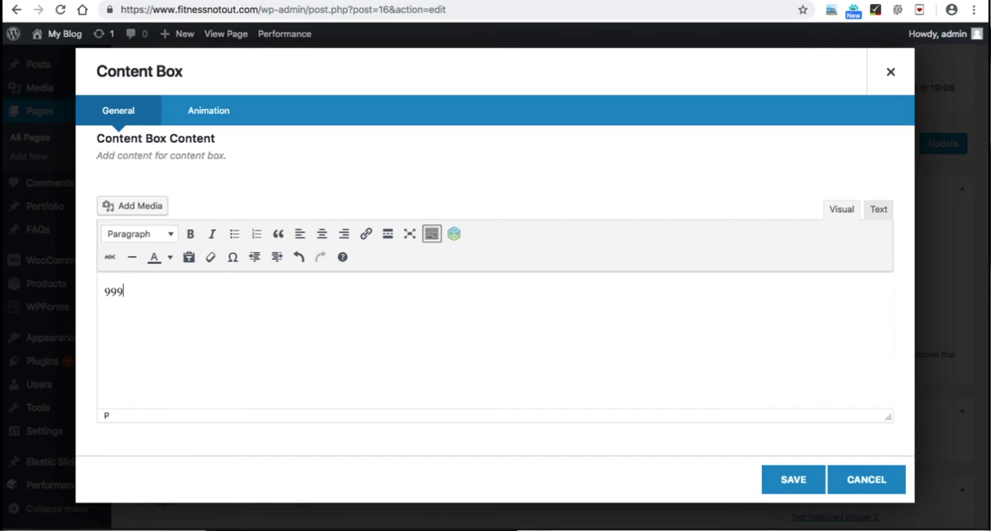
{"action": "key", "text": "Return"}
{"action": "type", "text": "123-9897"}
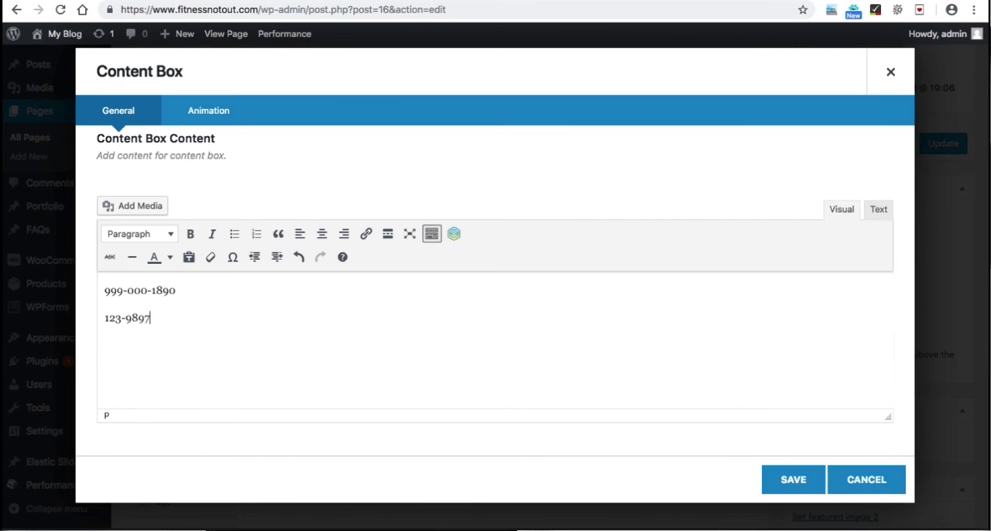
{"action": "type", "text": "-384"}
{"action": "key", "text": "ctrl+a"}
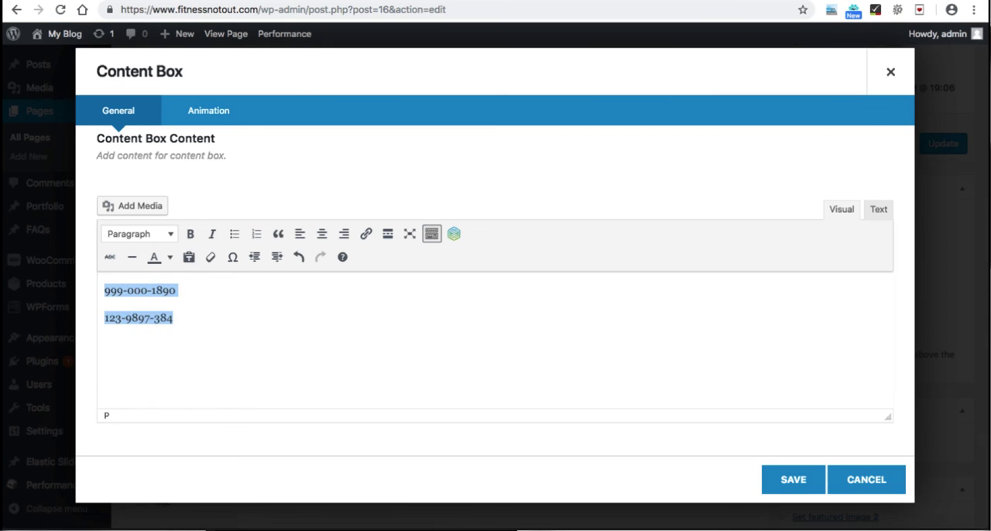
{"action": "left_click", "coordinate": [322, 234]}
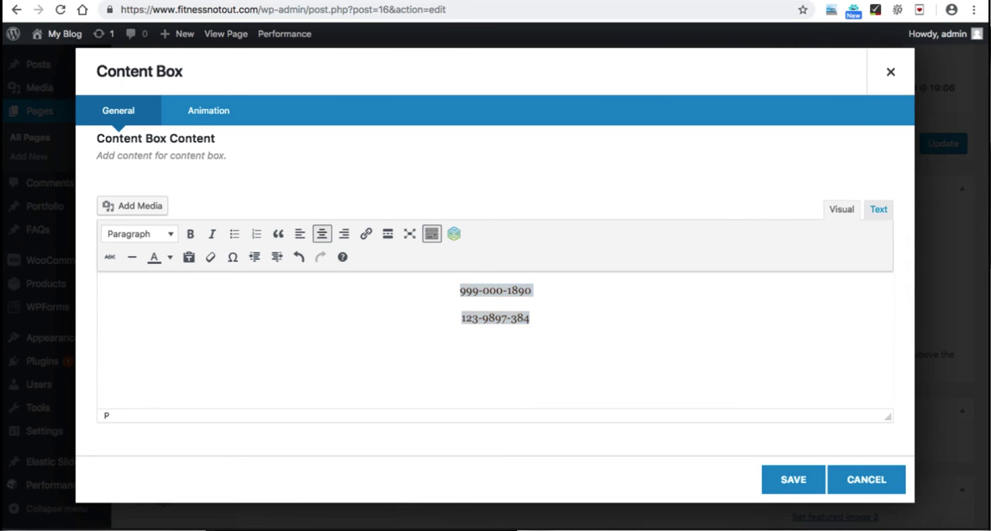
Step: Merge both phone numbers into one centered paragraph separated by <br/> in the text source, delete the second paragraph, and save the box
{"action": "left_click", "coordinate": [878, 209]}
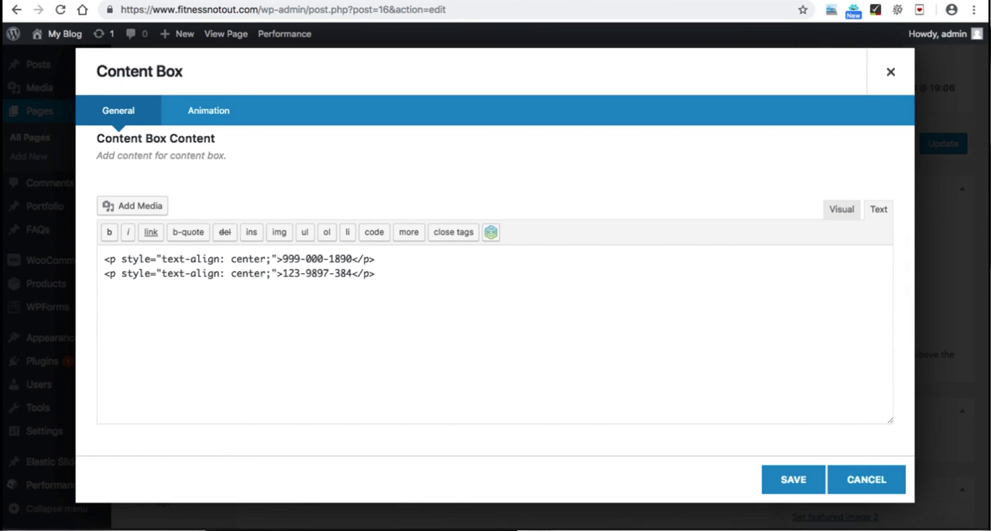
{"action": "type", "text": "<br/>"}
{"action": "type", "text": "123"}
{"action": "type", "text": "-98"}
{"action": "type", "text": "97-"}
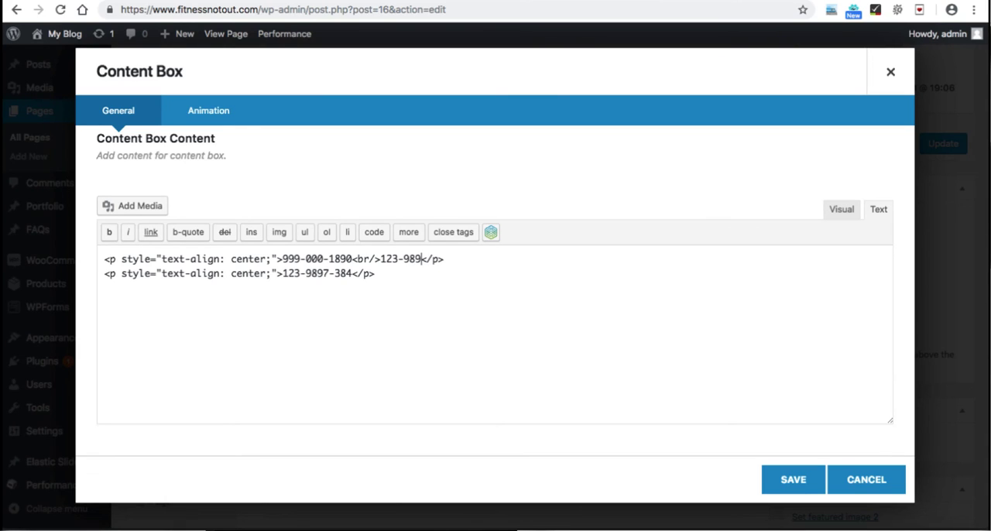
{"action": "type", "text": "384"}
{"action": "left_click_drag", "start_coordinate": [376, 274], "coordinate": [476, 260]}
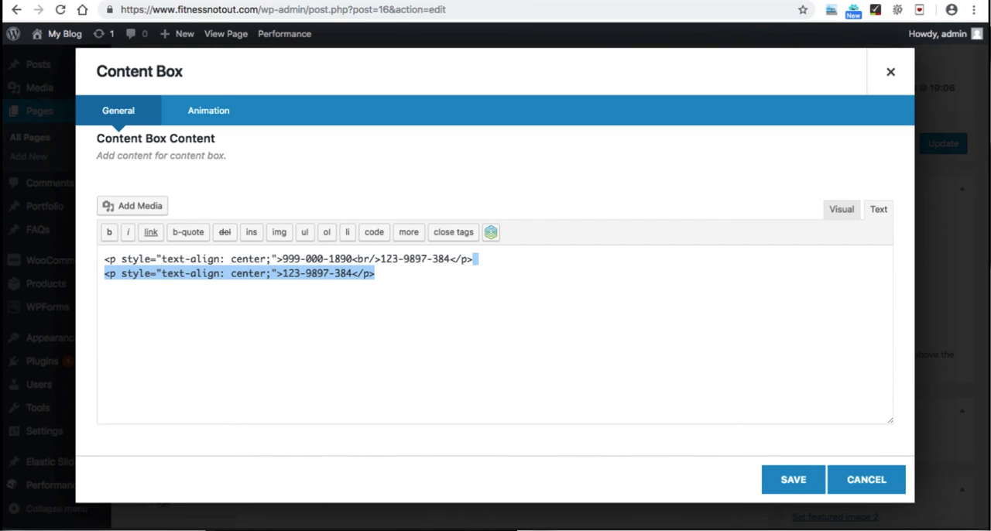
{"action": "key", "text": "BackSpace"}
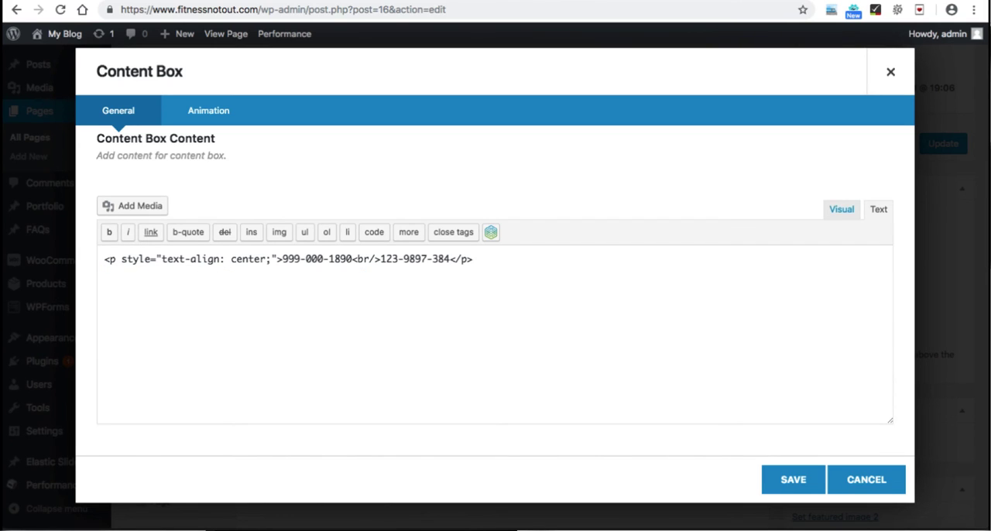
{"action": "left_click", "coordinate": [842, 209]}
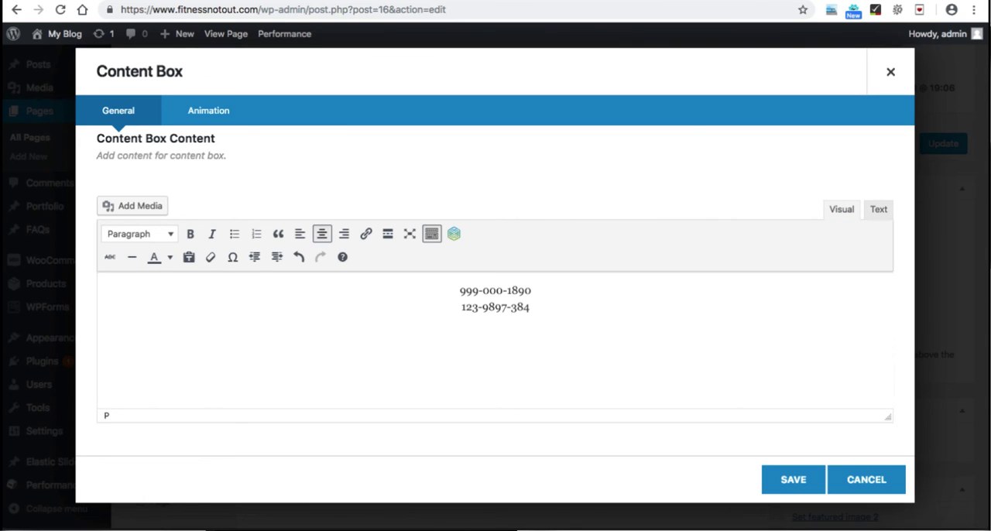
{"action": "left_click", "coordinate": [793, 480]}
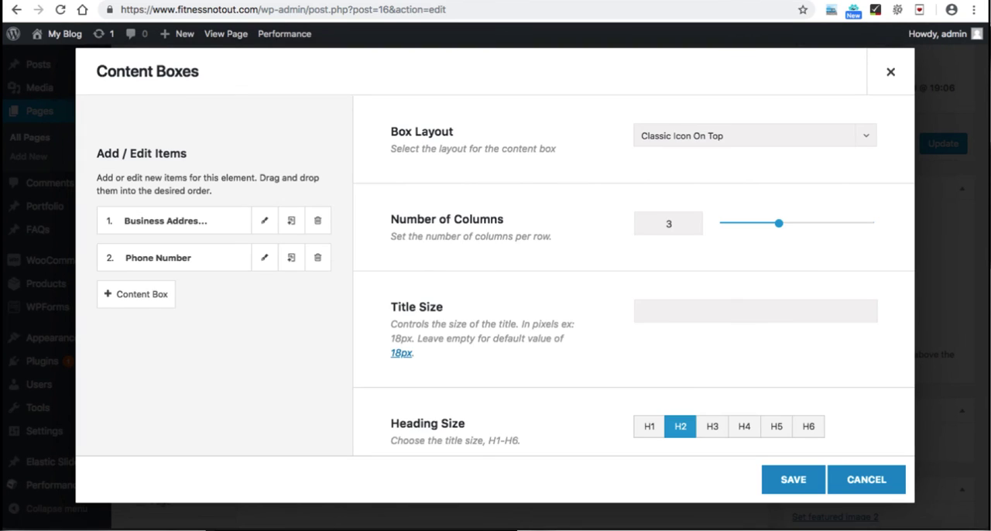
Step: Duplicate the Phone Number item and title the copy "Email Address"
{"action": "left_click", "coordinate": [291, 258]}
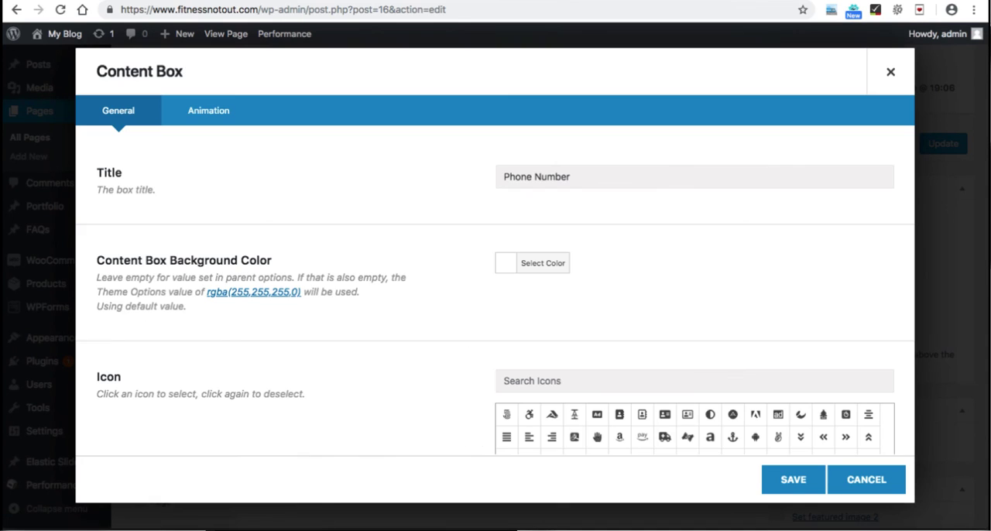
{"action": "left_click", "coordinate": [571, 177]}
{"action": "key", "text": "super+a"}
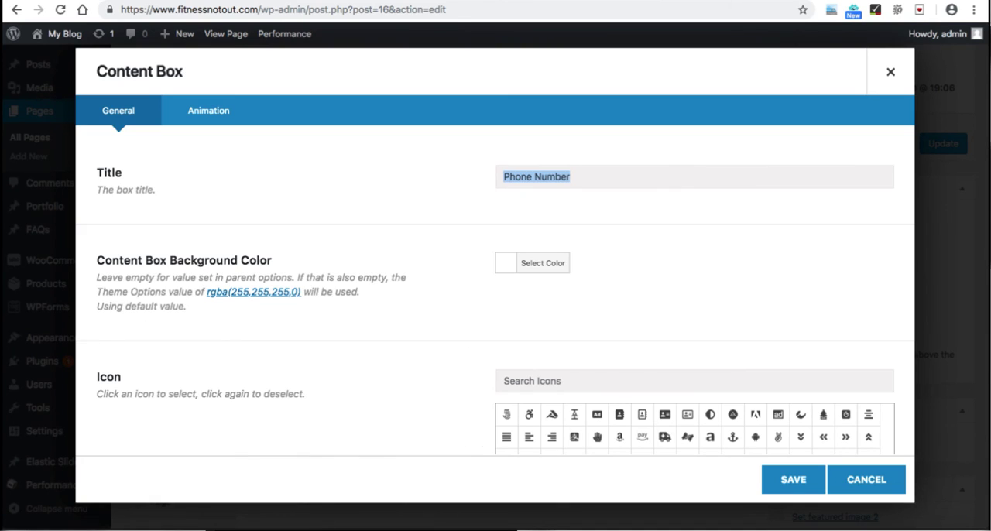
{"action": "type", "text": "Email A"}
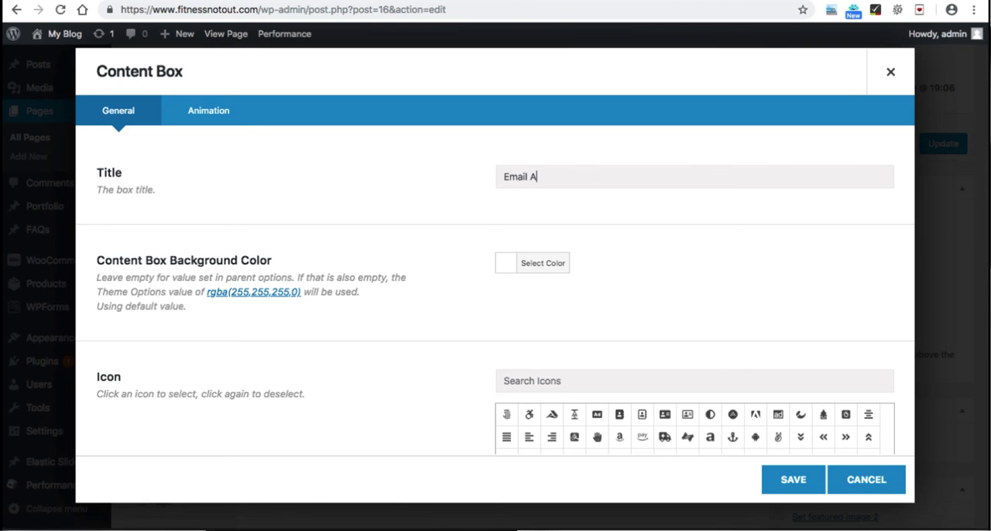
{"action": "type", "text": "ddress"}
Step: Replace the Email Address box's content with the business's support e-mail address and center it
{"action": "scroll", "coordinate": [496, 291], "scroll_direction": "down", "scroll_amount": 15}
{"action": "left_click", "coordinate": [526, 262]}
{"action": "key", "text": "super+a"}
{"action": "key", "text": "BackSpace"}
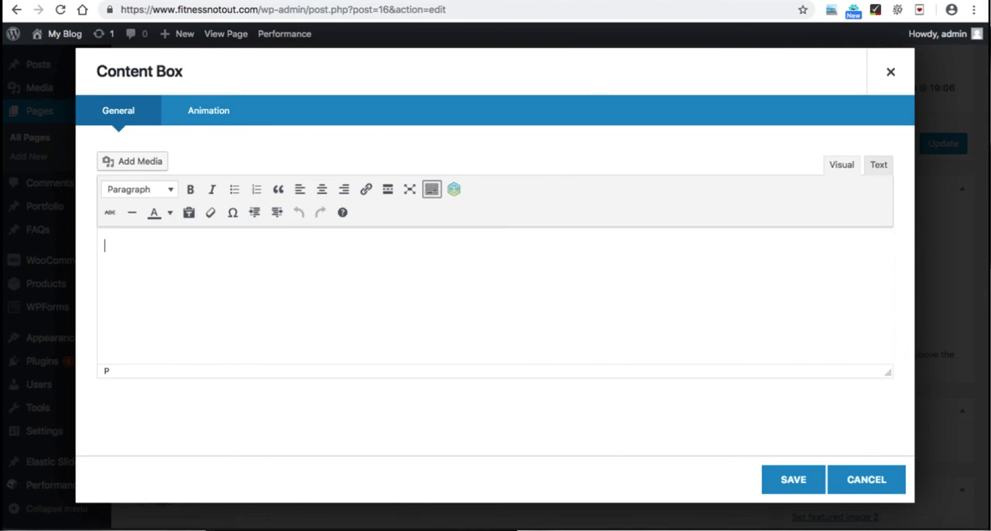
{"action": "key", "text": "super+a"}
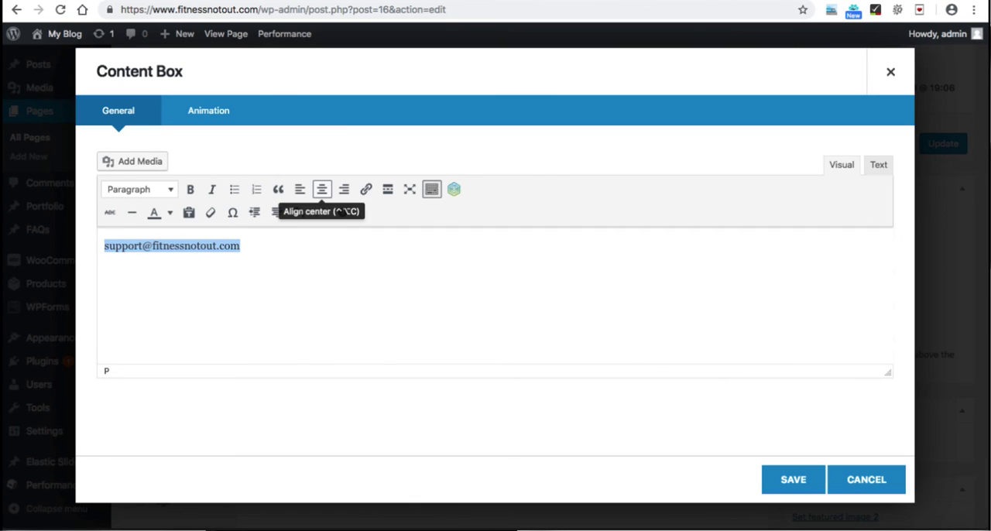
{"action": "left_click", "coordinate": [322, 189]}
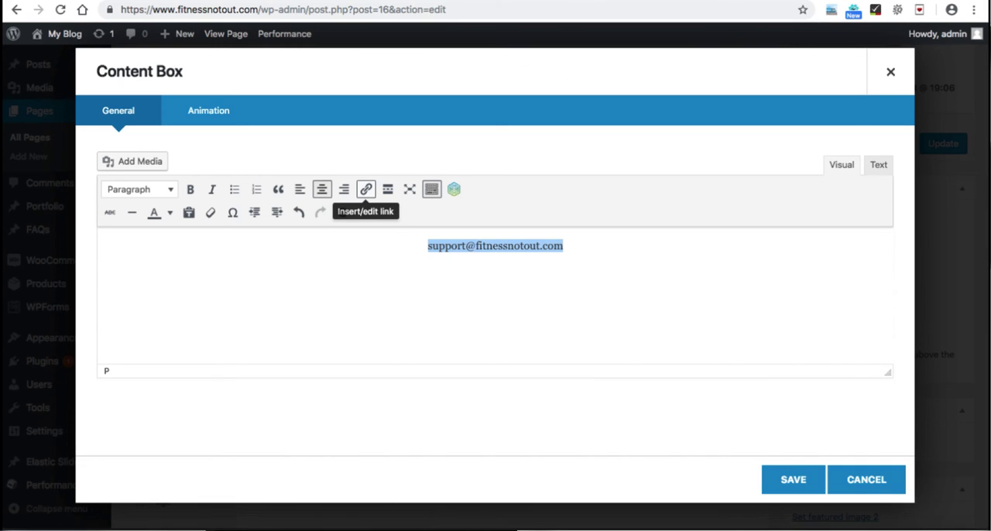
Step: Link the support e-mail address with a mailto: URL and save both the Email Address box and the Content Boxes element
{"action": "left_click", "coordinate": [365, 189]}
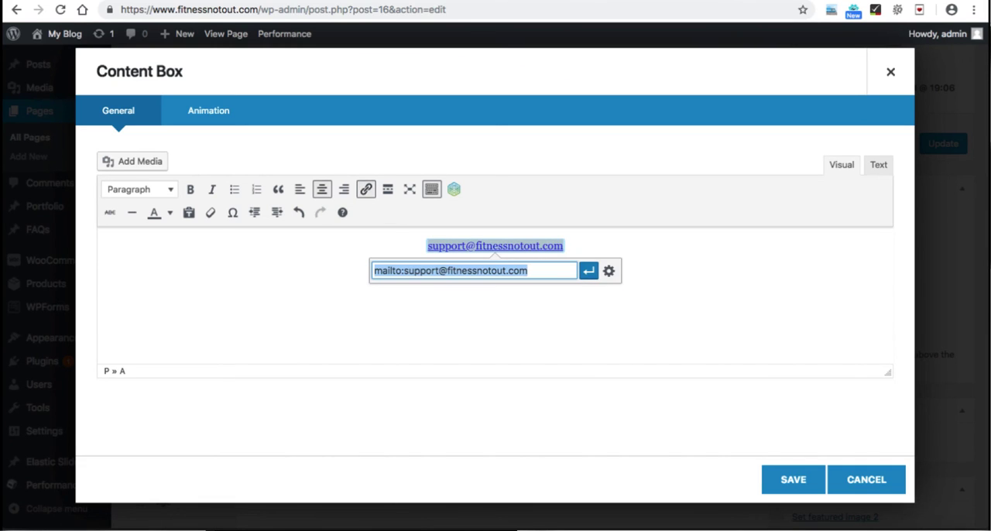
{"action": "left_click", "coordinate": [426, 270]}
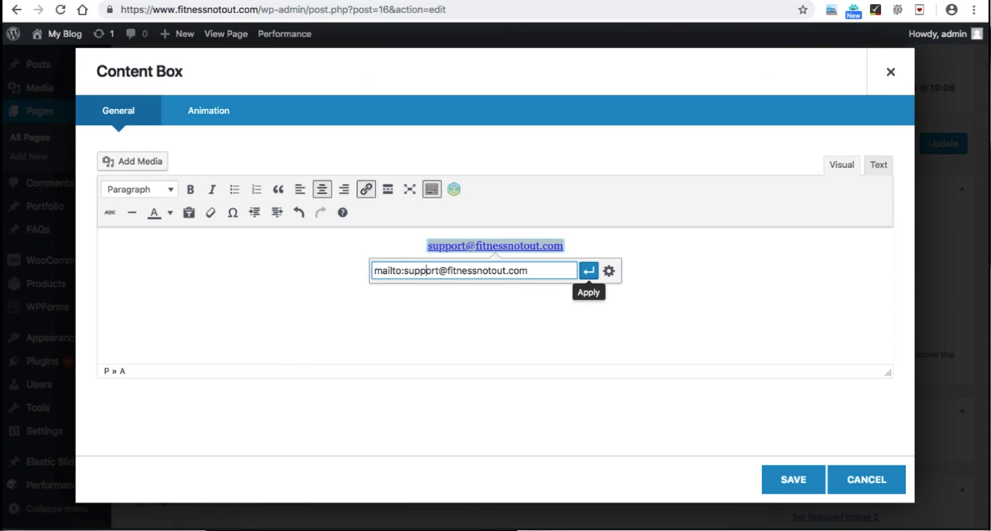
{"action": "left_click", "coordinate": [588, 270]}
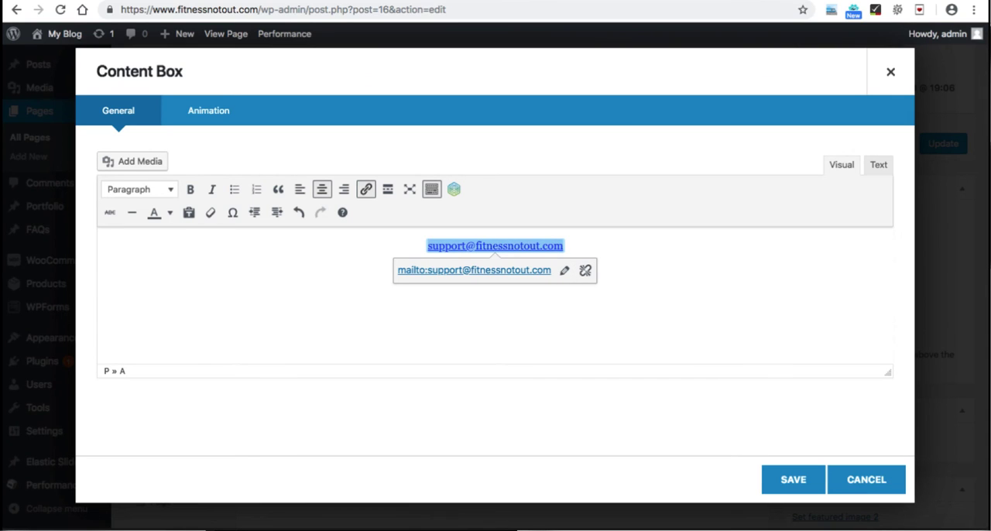
{"action": "left_click", "coordinate": [794, 480]}
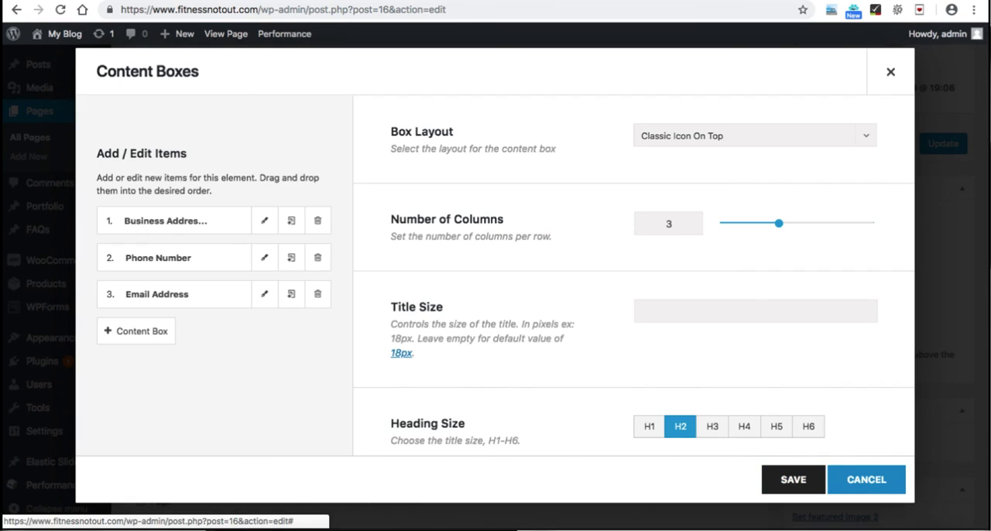
{"action": "left_click", "coordinate": [794, 480]}
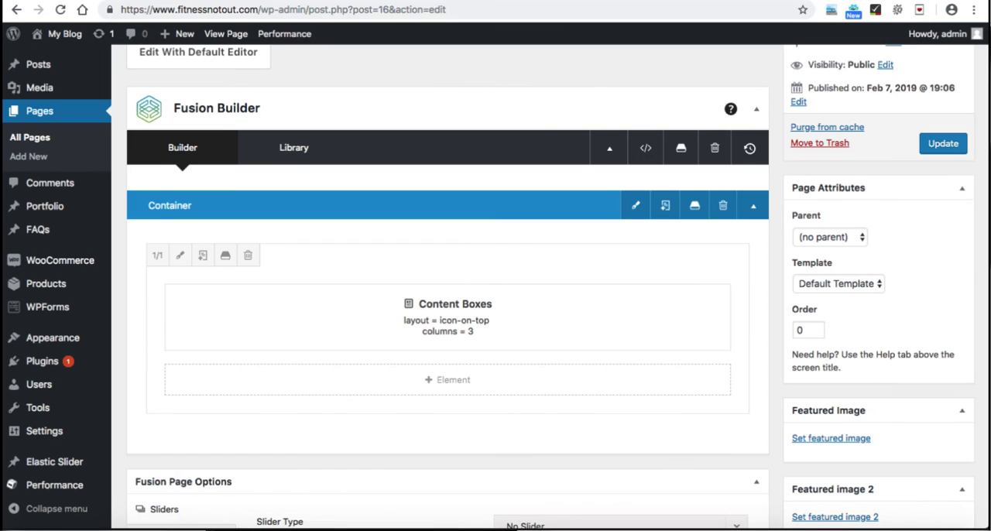
Step: Update the page and check the three content boxes on the live Contact page
{"action": "left_click", "coordinate": [943, 143]}
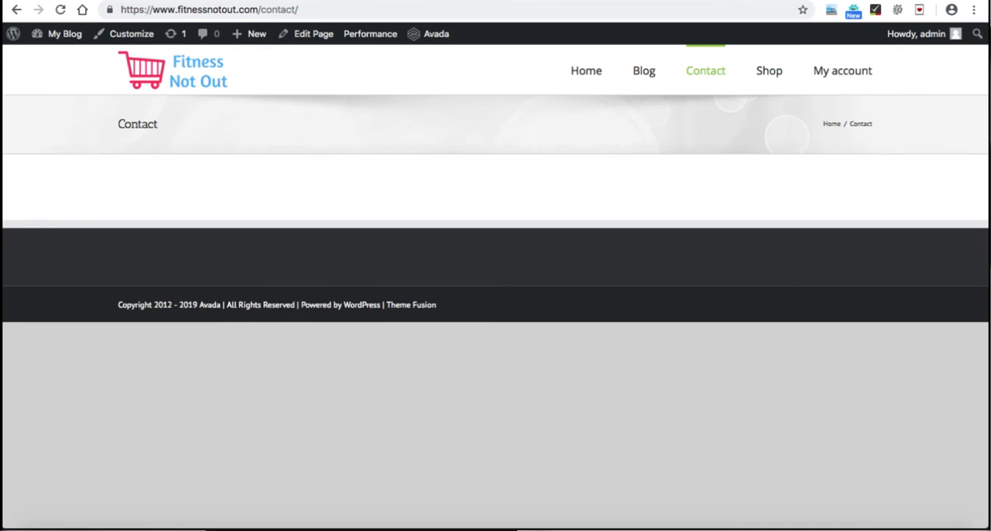
{"action": "left_click", "coordinate": [706, 71]}
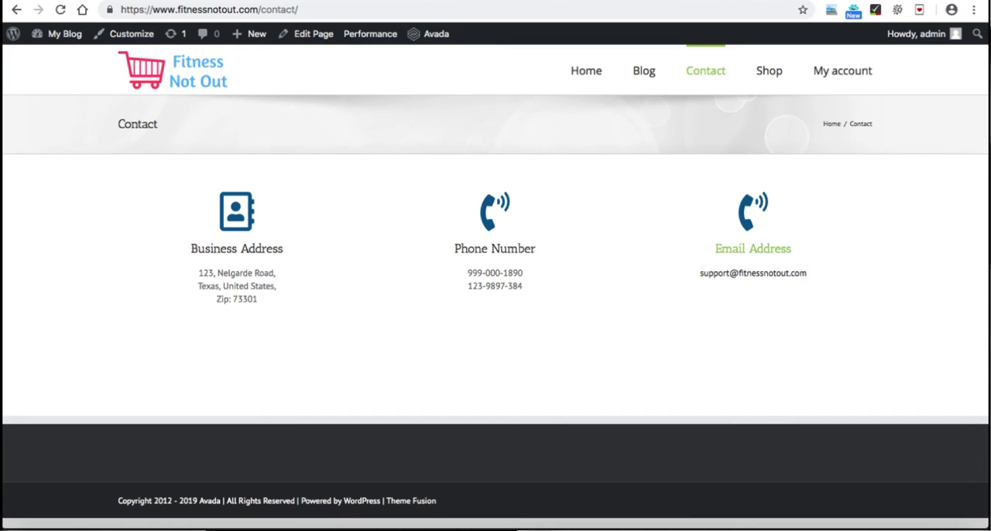
{"action": "left_click", "coordinate": [310, 33]}
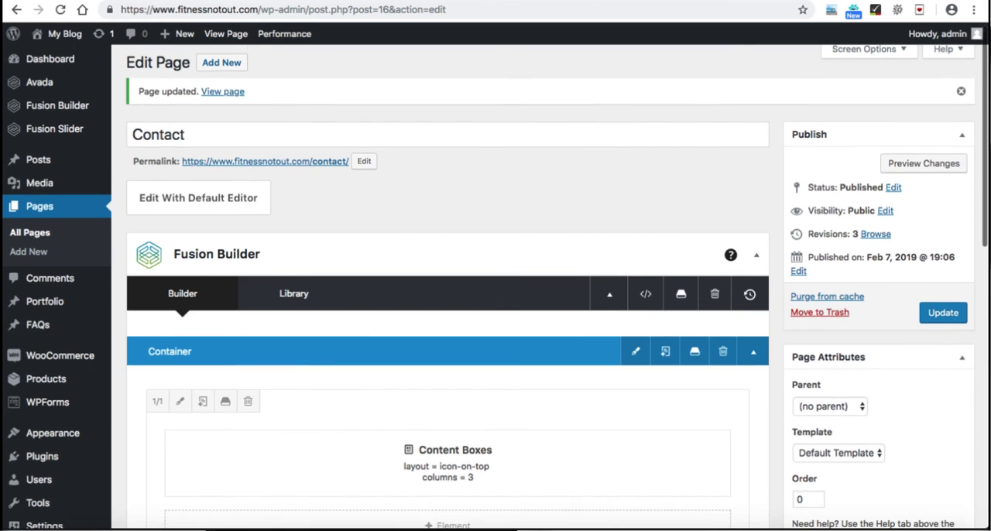
Step: Change the Email Address box's icon to the outlined envelope using the icon search "envelop", save the element and update the page
{"action": "scroll", "coordinate": [496, 279], "scroll_direction": "down", "scroll_amount": 5}
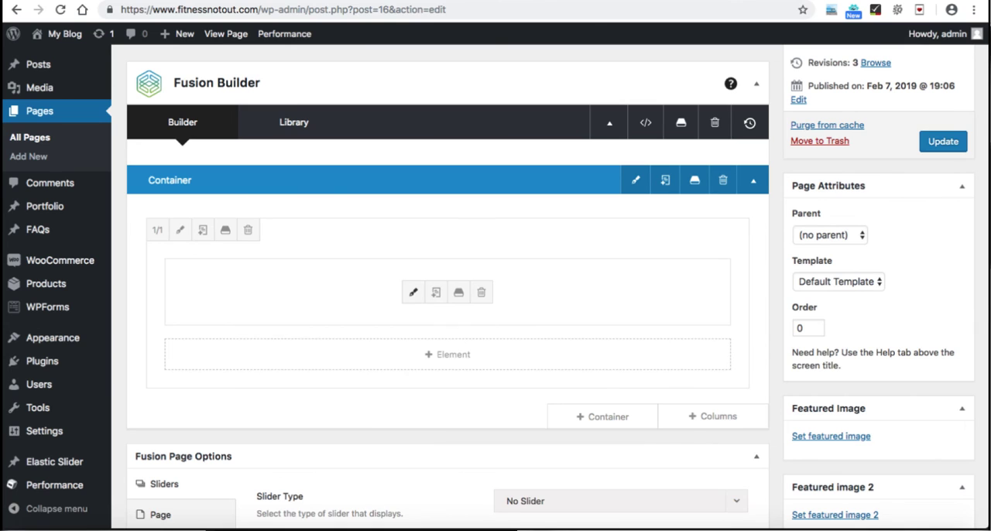
{"action": "left_click", "coordinate": [413, 293]}
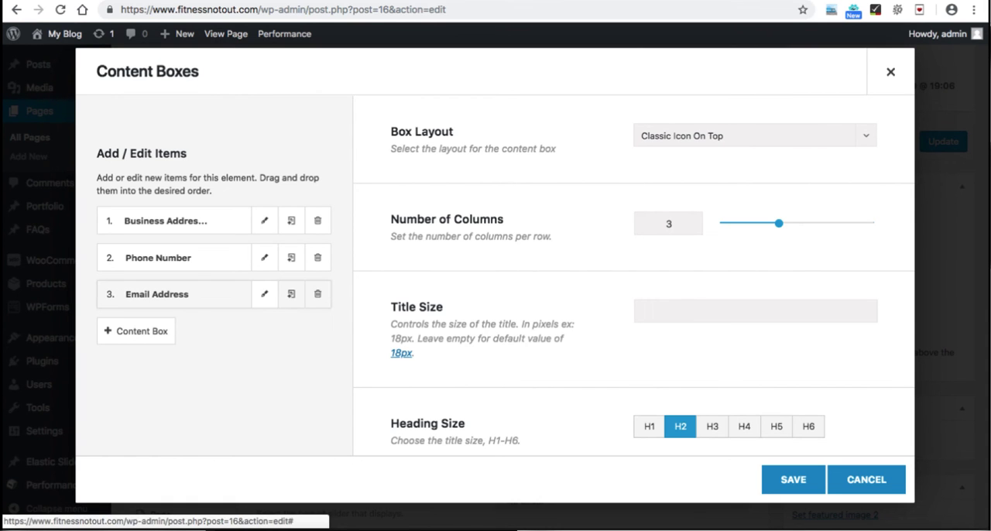
{"action": "left_click", "coordinate": [264, 294]}
{"action": "scroll", "coordinate": [265, 294], "scroll_direction": "down", "scroll_amount": 1}
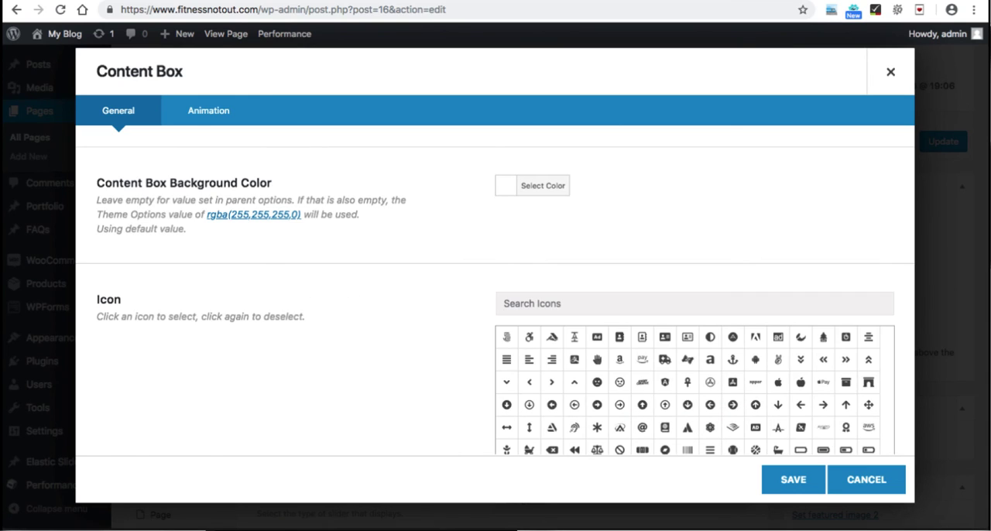
{"action": "type", "text": "envelop"}
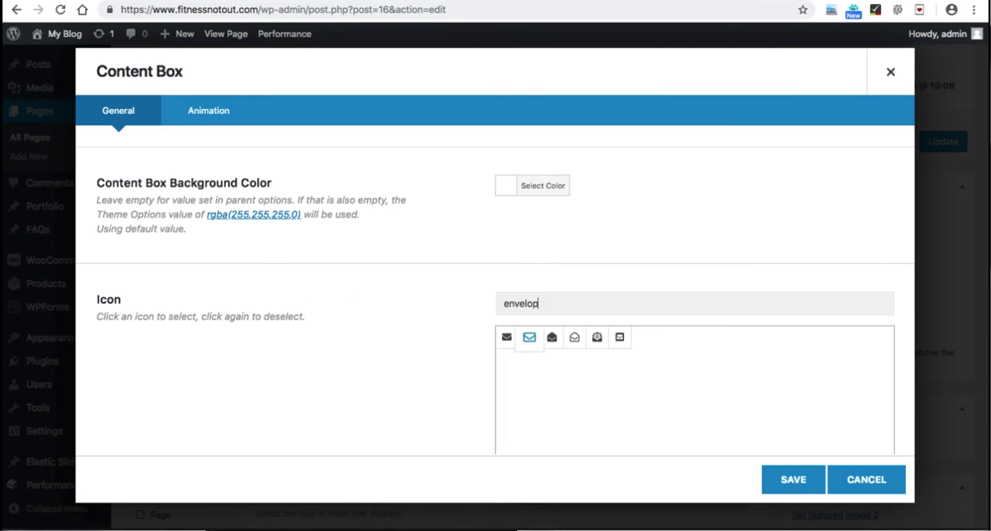
{"action": "left_click", "coordinate": [529, 337]}
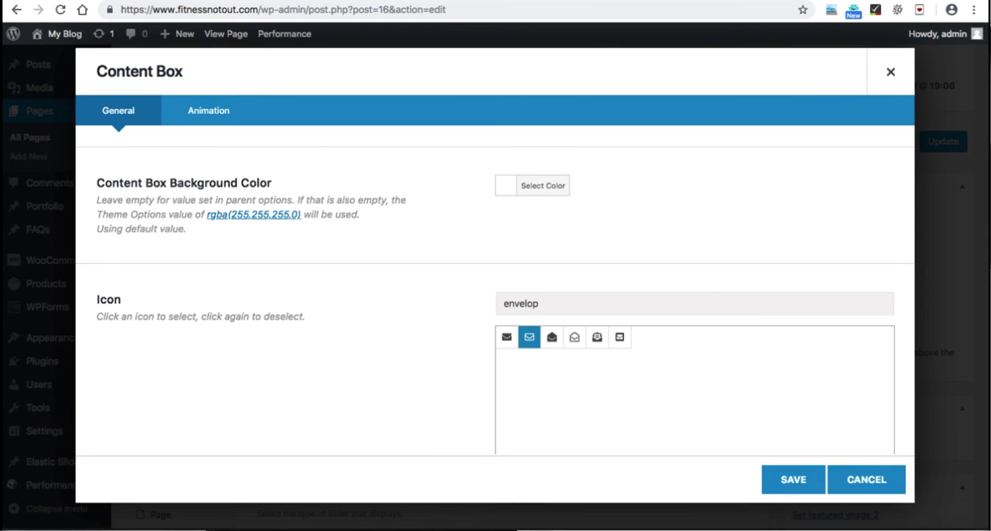
{"action": "left_click", "coordinate": [793, 480]}
{"action": "left_click", "coordinate": [794, 480]}
{"action": "left_click", "coordinate": [943, 142]}
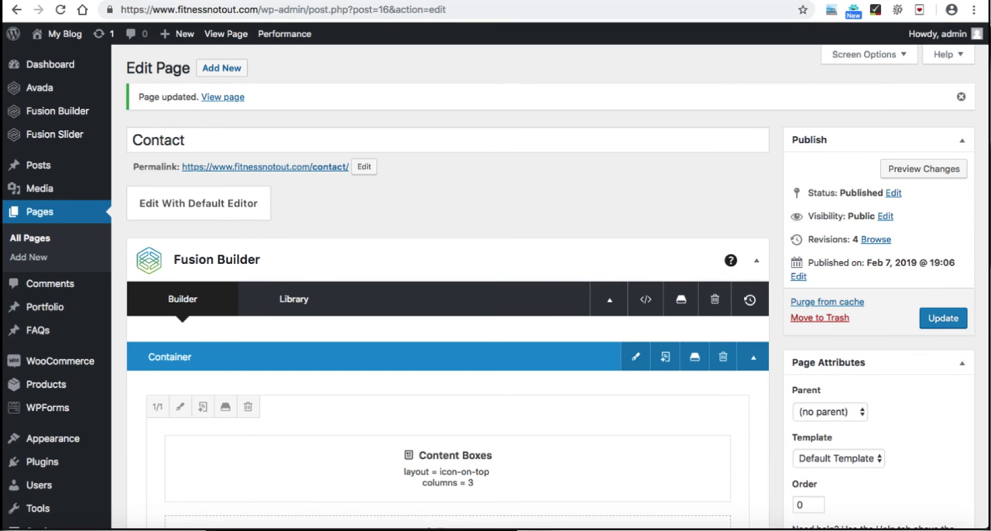
Step: Create a new blank WPForms form named "Contact"
{"action": "scroll", "coordinate": [495, 286], "scroll_direction": "down", "scroll_amount": 3}
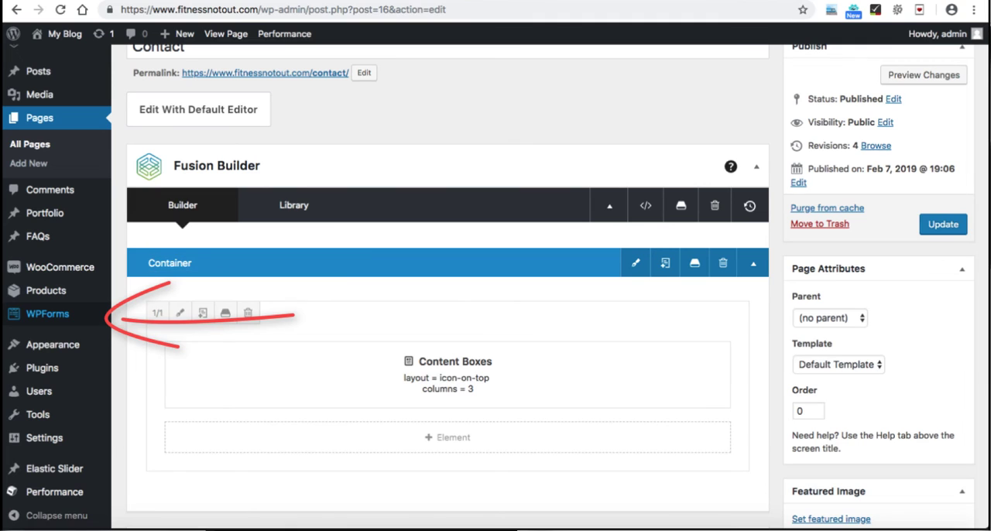
{"action": "left_click", "coordinate": [48, 314]}
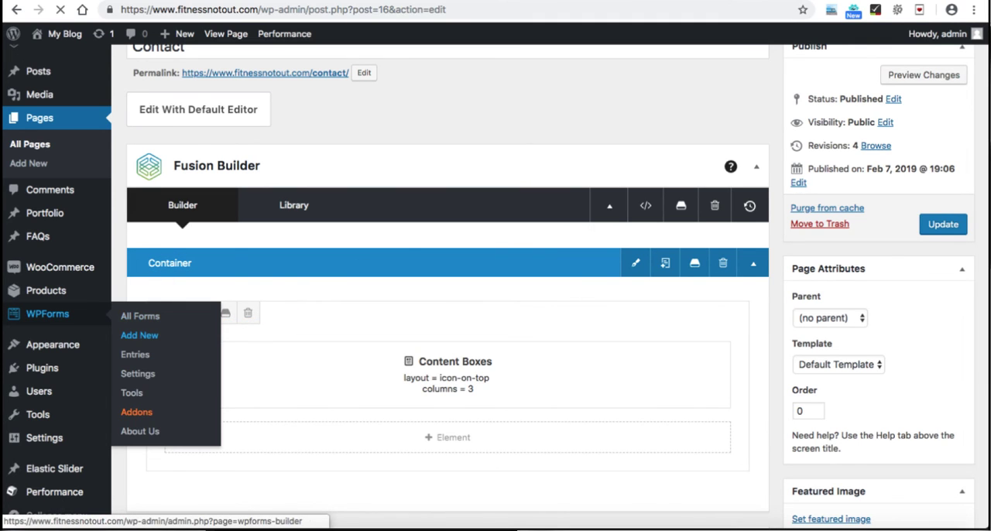
{"action": "left_click", "coordinate": [140, 335]}
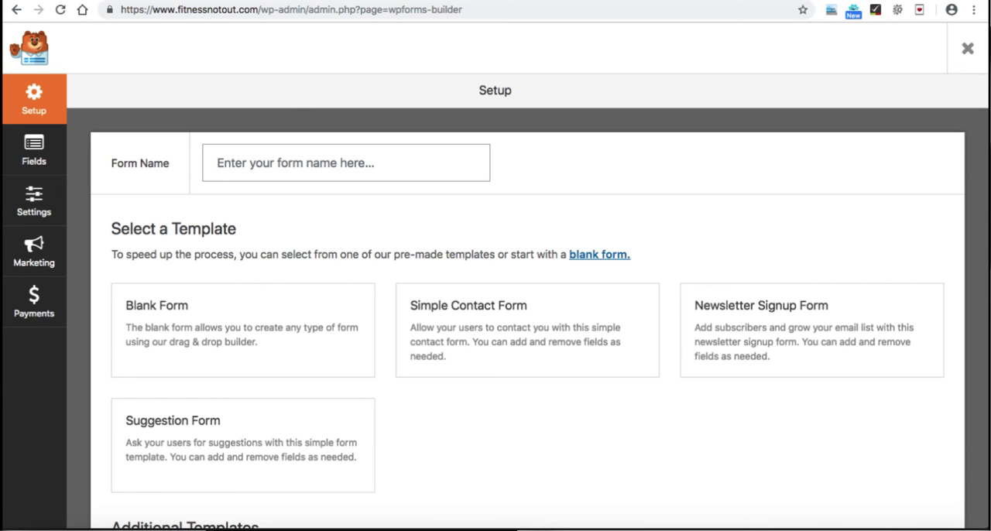
{"action": "type", "text": "Contact"}
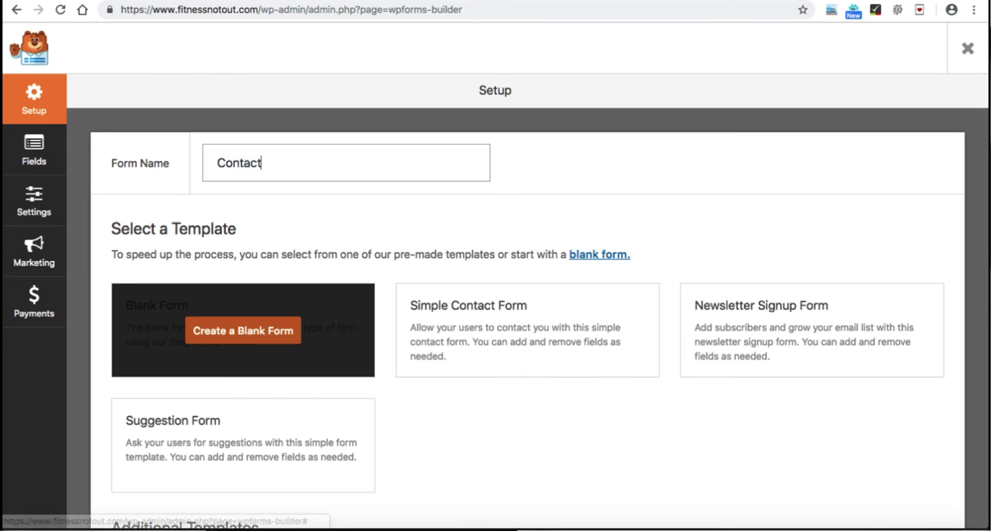
{"action": "left_click", "coordinate": [242, 331]}
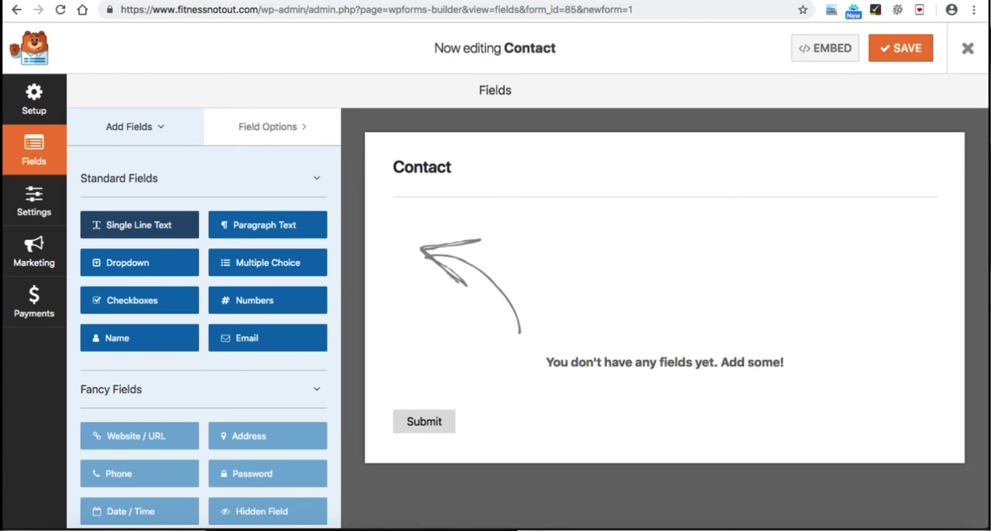
Step: Add a Single Line Text, an Email, another Single Line Text and a Paragraph Text field to the form, in that order
{"action": "left_click_drag", "start_coordinate": [131, 225], "coordinate": [534, 266]}
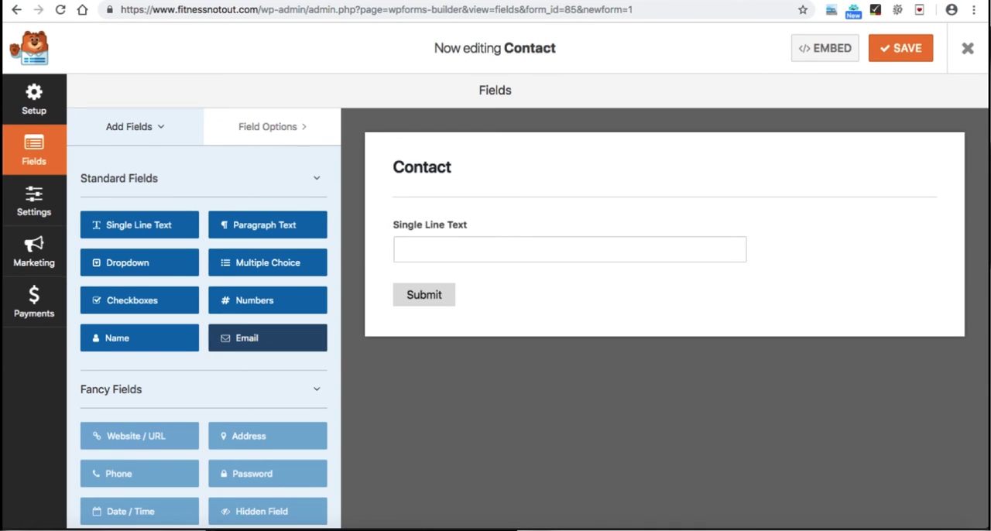
{"action": "left_click_drag", "start_coordinate": [267, 337], "coordinate": [678, 302]}
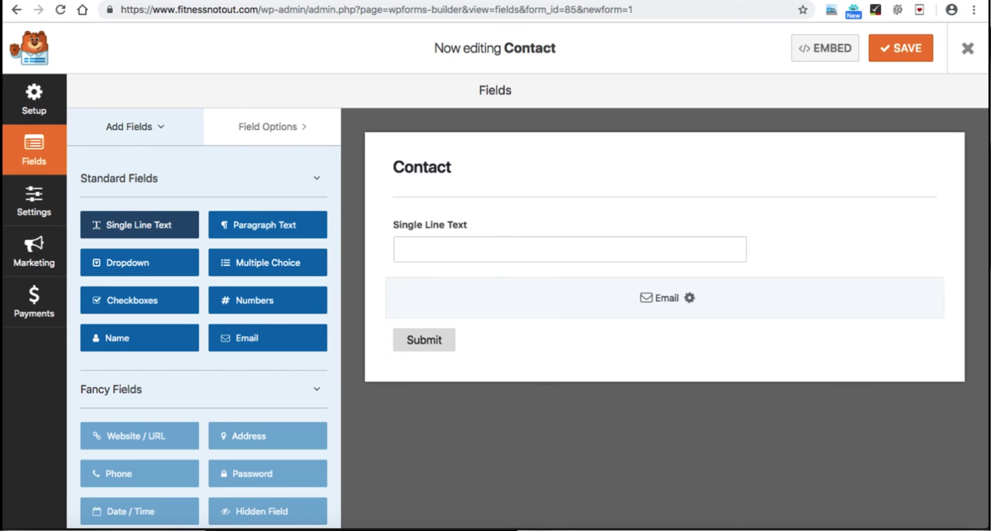
{"action": "left_click_drag", "start_coordinate": [140, 225], "coordinate": [666, 362]}
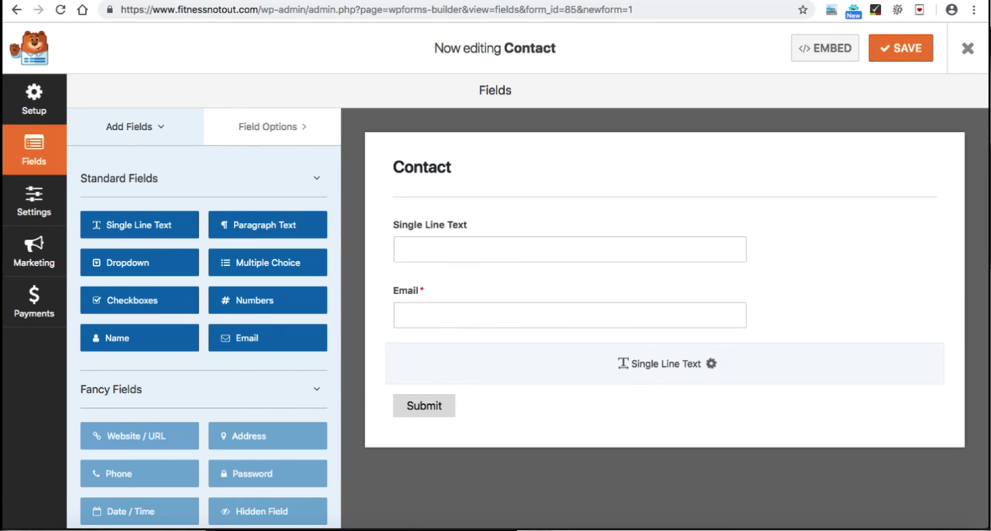
{"action": "left_click_drag", "start_coordinate": [268, 224], "coordinate": [663, 424]}
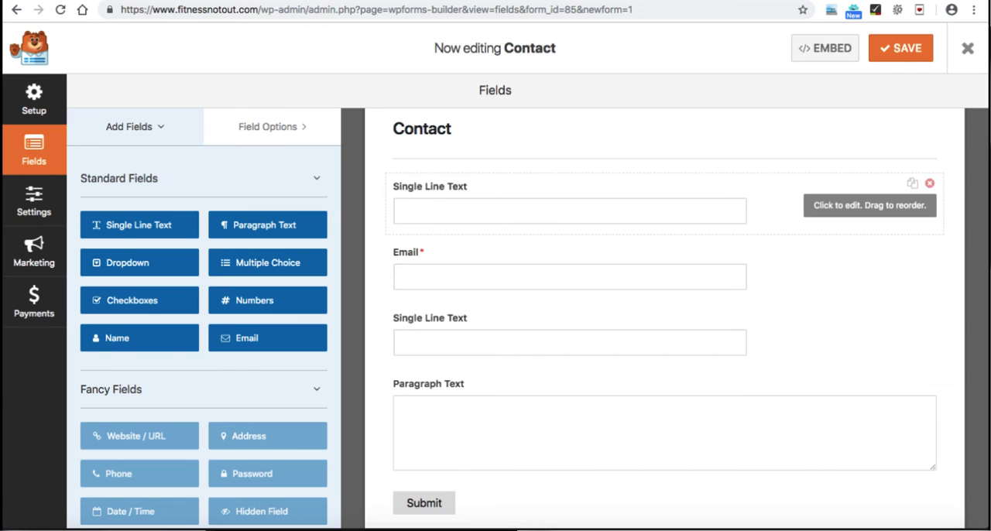
Step: Label the first Single Line Text field "Name" and set its field size to Large
{"action": "left_click", "coordinate": [535, 211]}
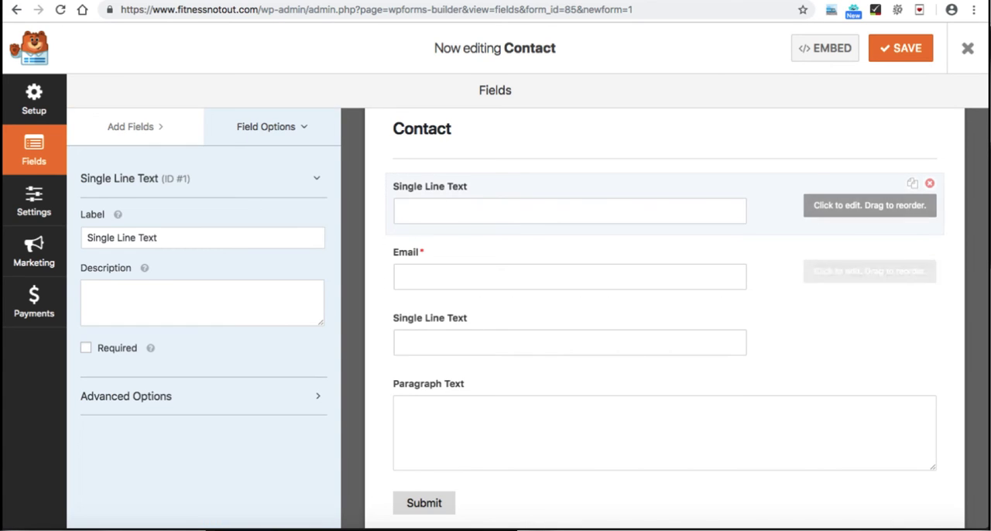
{"action": "left_click_drag", "start_coordinate": [158, 238], "coordinate": [86, 238]}
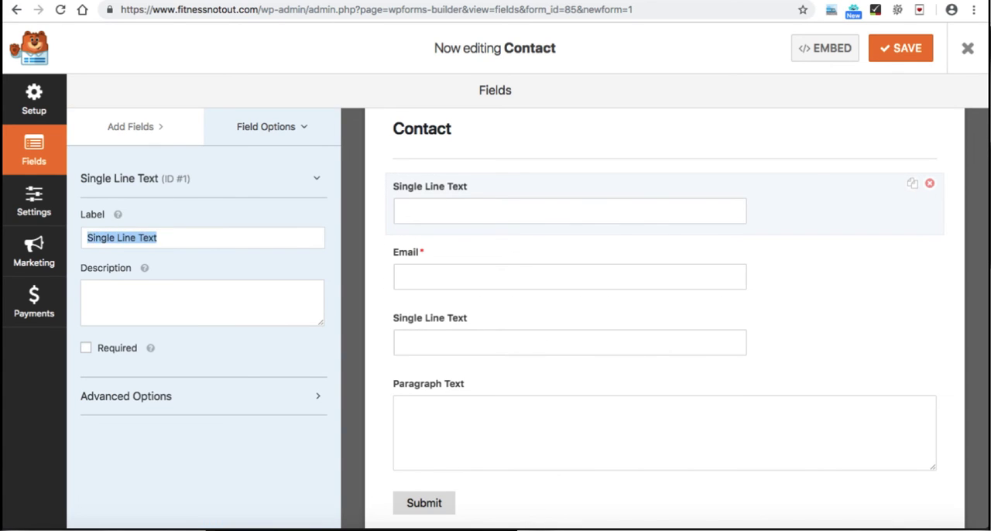
{"action": "type", "text": "Name"}
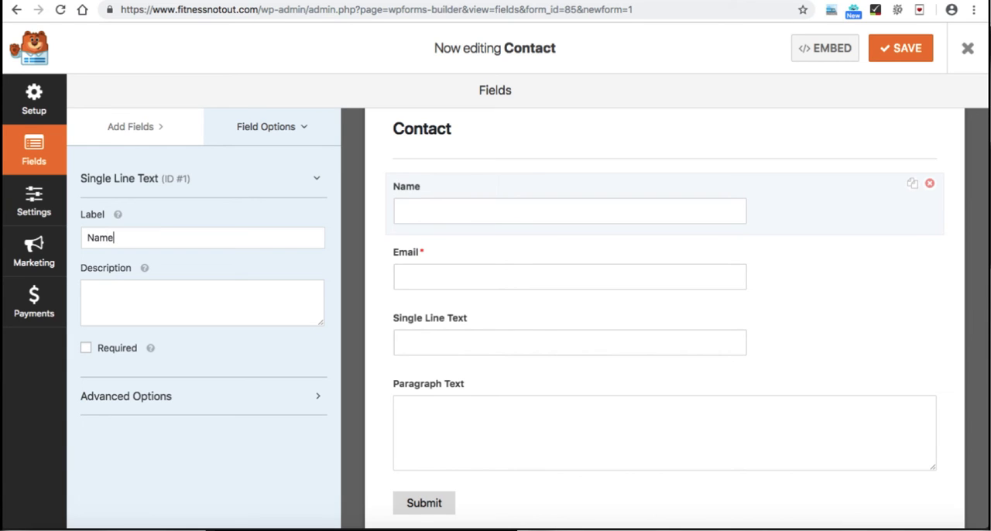
{"action": "left_click", "coordinate": [316, 178]}
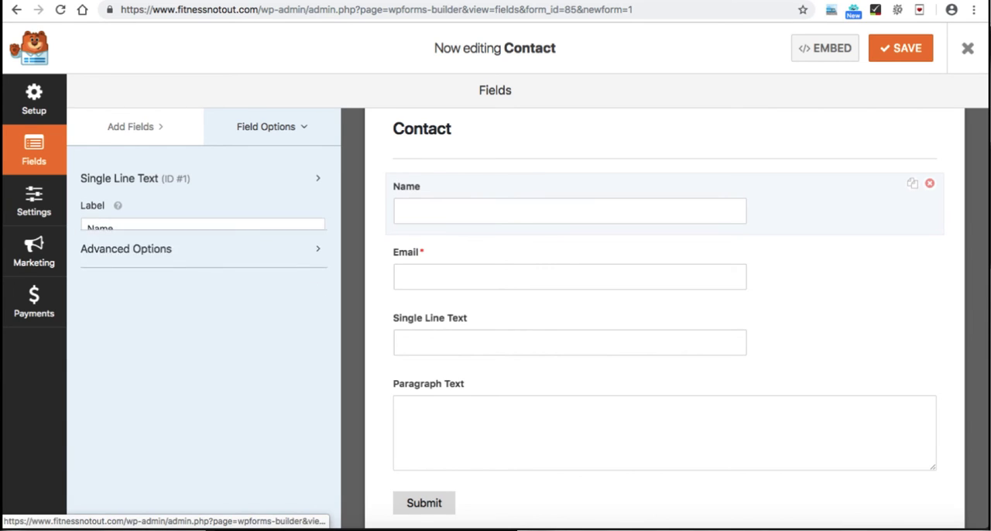
{"action": "left_click", "coordinate": [317, 217]}
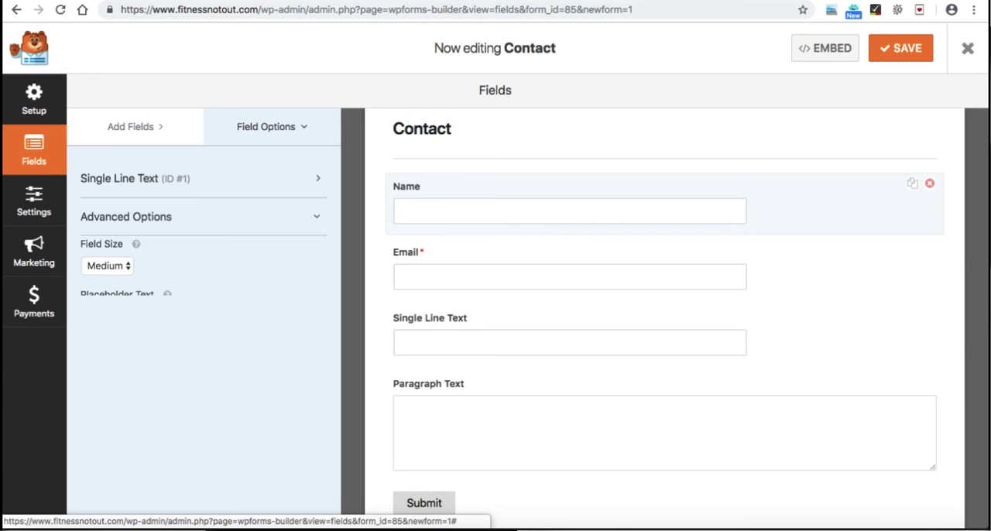
{"action": "left_click", "coordinate": [108, 274]}
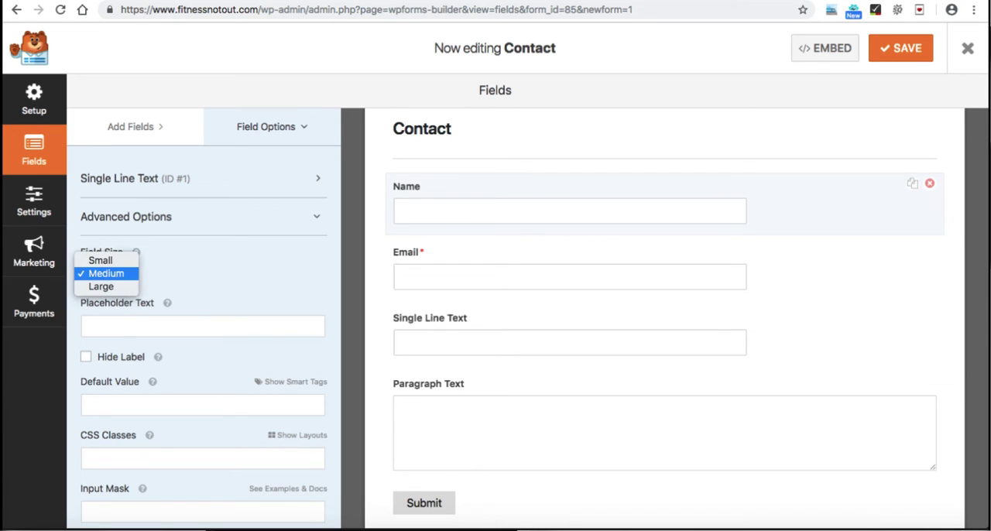
{"action": "left_click", "coordinate": [101, 287]}
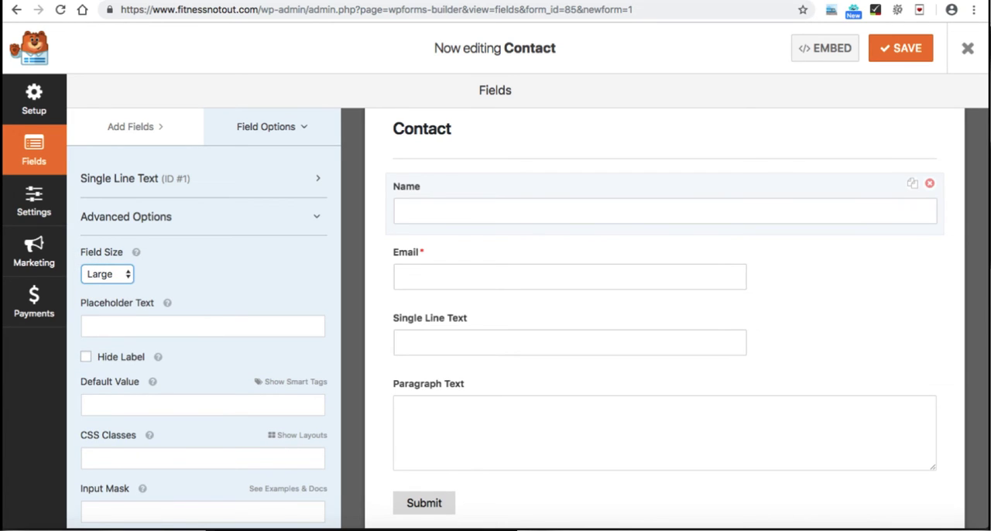
Step: Set the Email field's size to Large, and label the remaining Single Line Text field "Phone" with size Large
{"action": "left_click", "coordinate": [569, 277]}
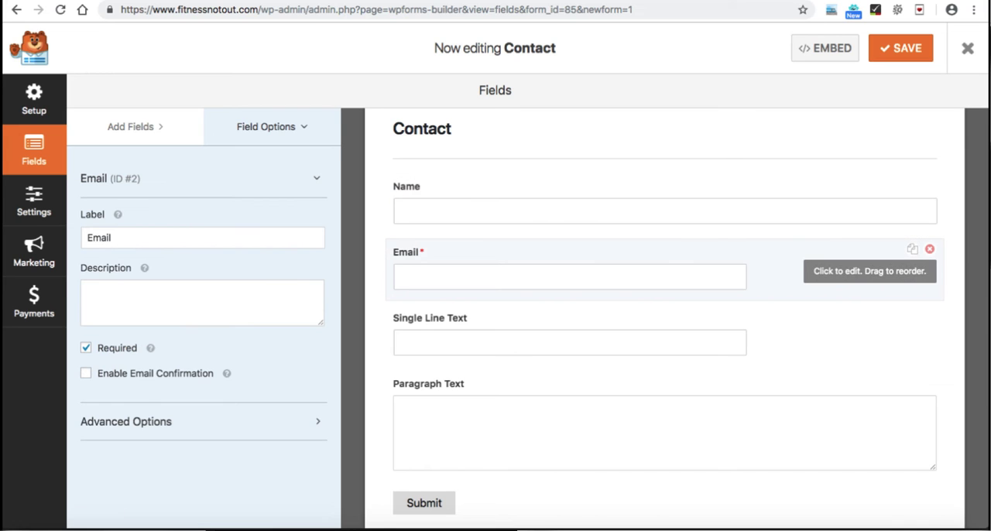
{"action": "left_click", "coordinate": [127, 421]}
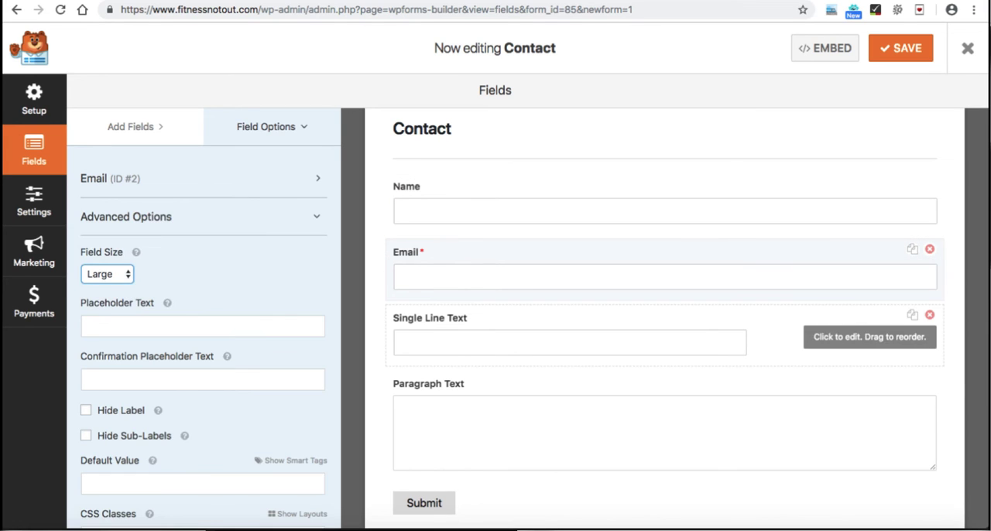
{"action": "left_click", "coordinate": [570, 342]}
{"action": "triple_click", "coordinate": [203, 237]}
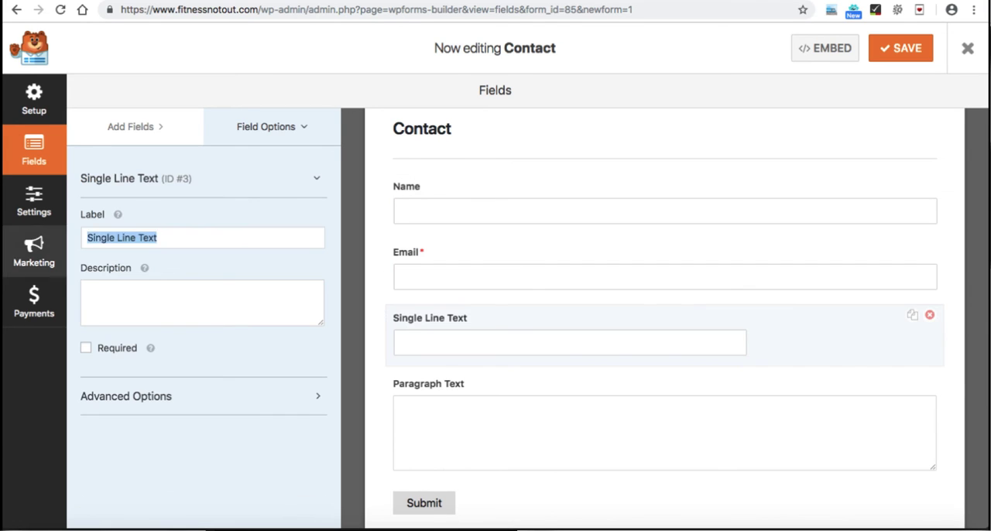
{"action": "type", "text": "Phone"}
{"action": "left_click", "coordinate": [125, 396]}
{"action": "left_click", "coordinate": [106, 274]}
Step: Label the Paragraph Text field "Message"
{"action": "left_click", "coordinate": [664, 432]}
{"action": "triple_click", "coordinate": [202, 238]}
{"action": "type", "text": "Message"}
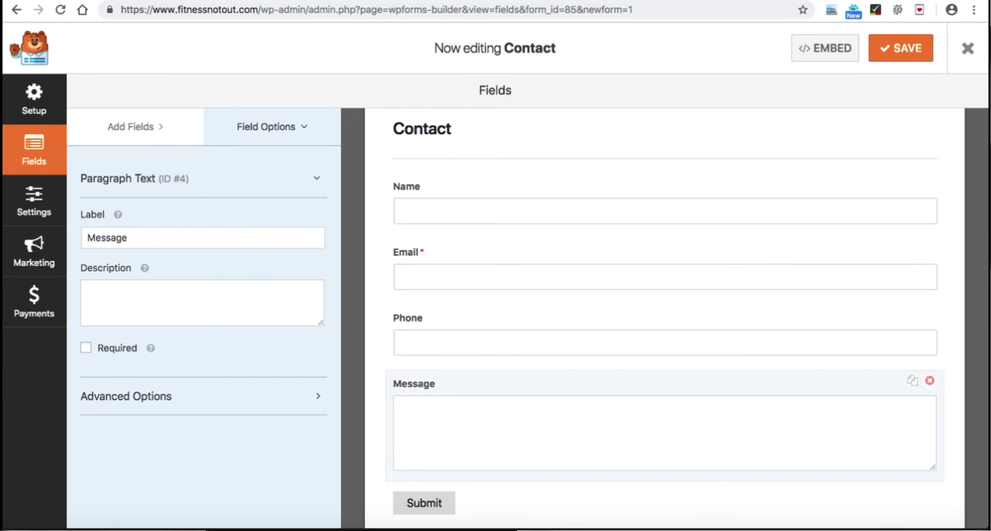
Step: In the form's notification settings, set the Send To Email Address to the site's admin e-mail address
{"action": "scroll", "coordinate": [664, 310], "scroll_direction": "down", "scroll_amount": 1}
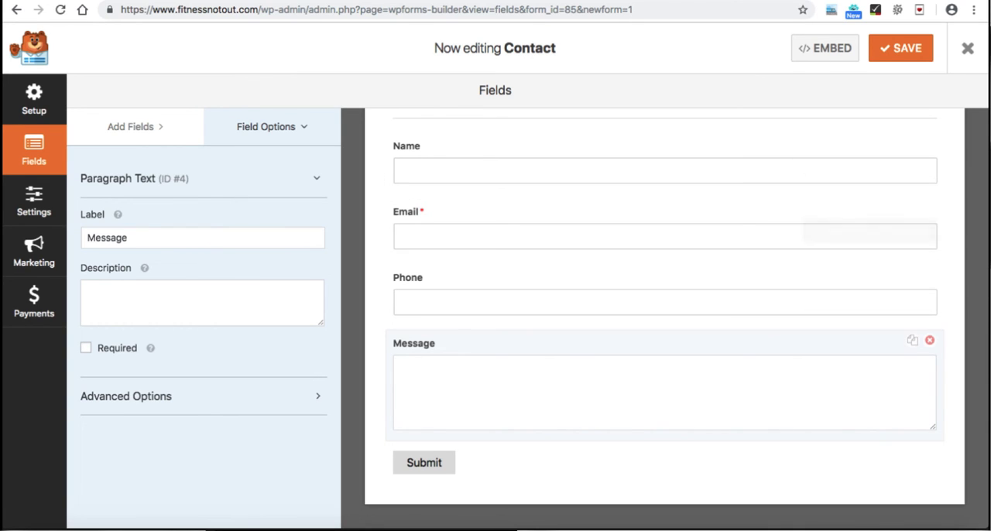
{"action": "left_click", "coordinate": [34, 202]}
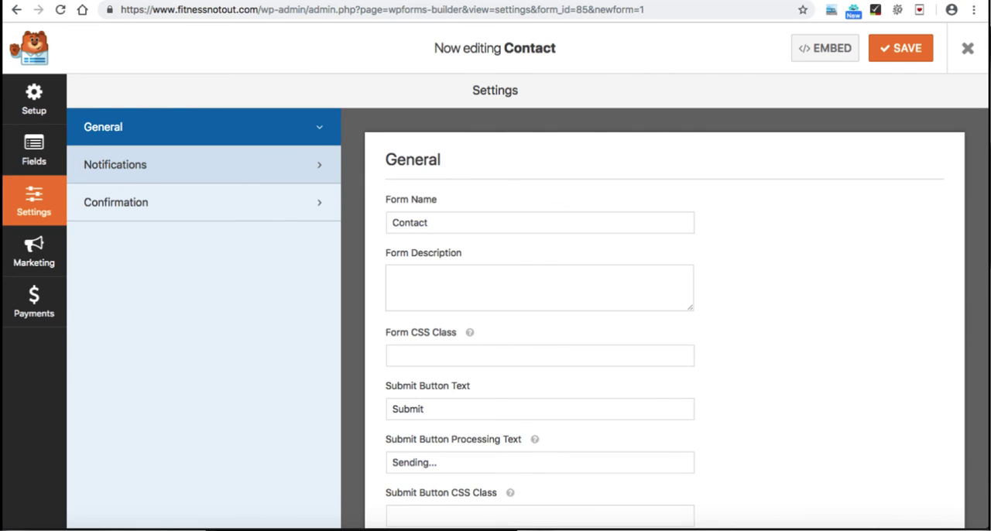
{"action": "left_click", "coordinate": [116, 164]}
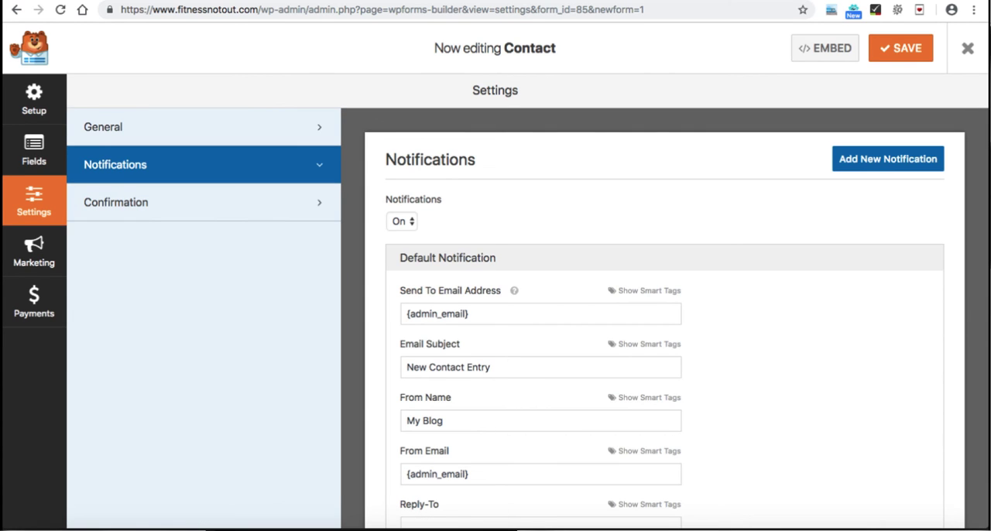
{"action": "left_click_drag", "start_coordinate": [468, 313], "coordinate": [405, 314]}
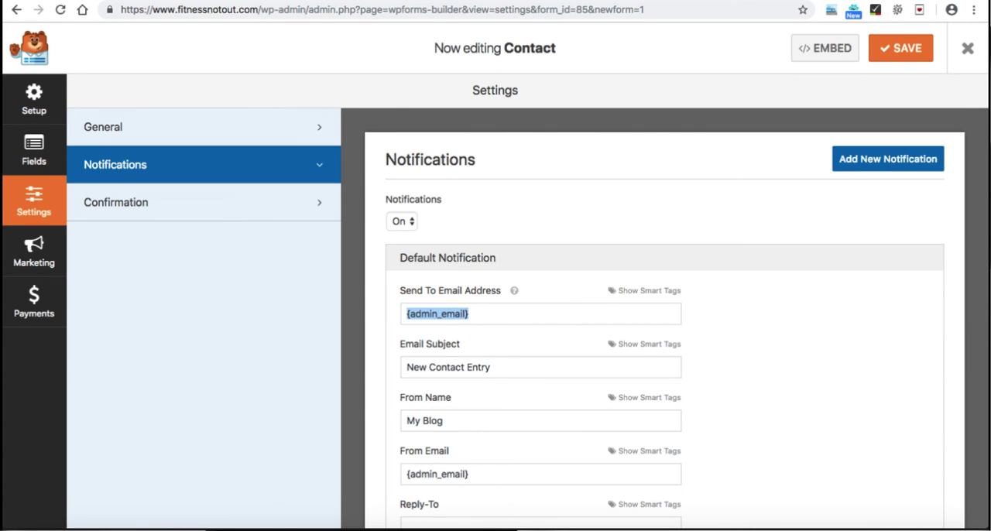
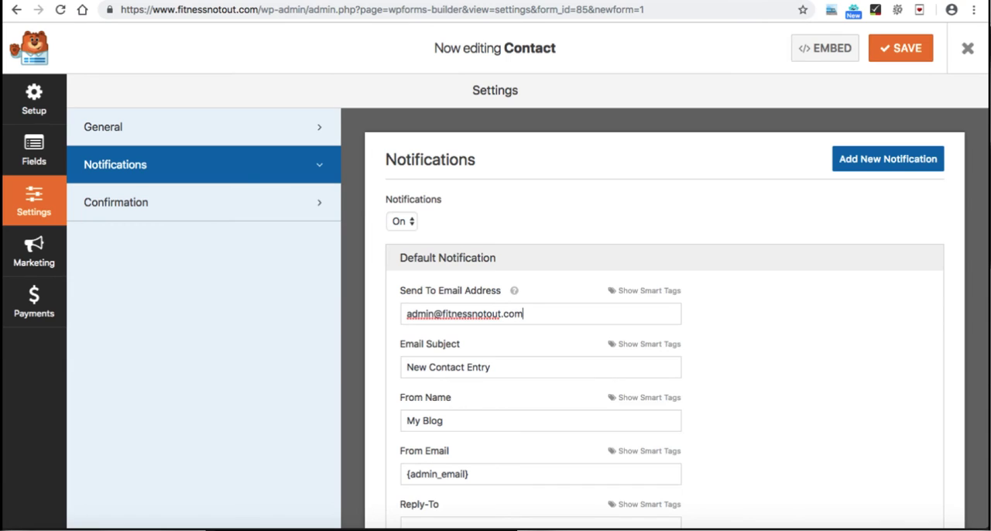
Step: Copy the Send To address into the notification's From Email field, and save and close the form
{"action": "key", "text": "ctrl+a"}
{"action": "key", "text": "ctrl+c"}
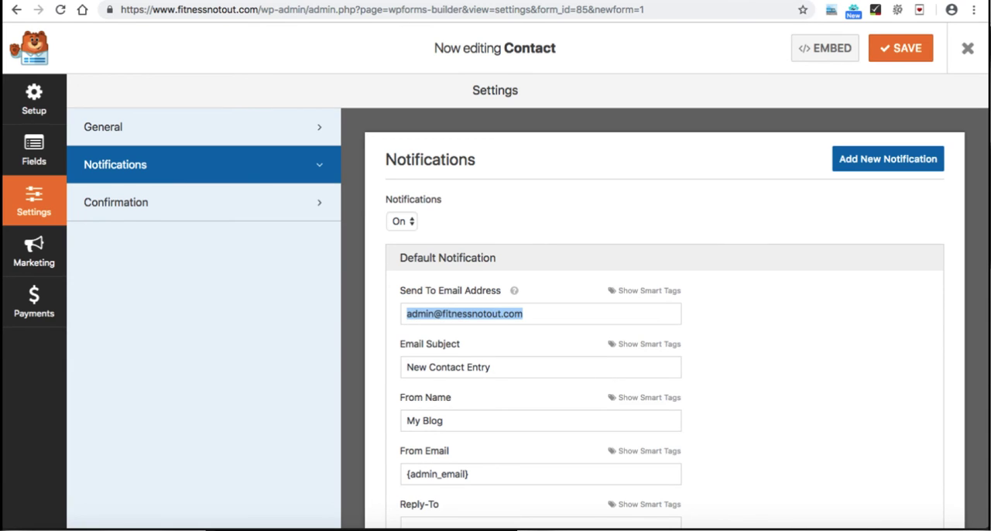
{"action": "scroll", "coordinate": [665, 325], "scroll_direction": "down", "scroll_amount": 2}
{"action": "left_click_drag", "start_coordinate": [471, 396], "coordinate": [404, 396]}
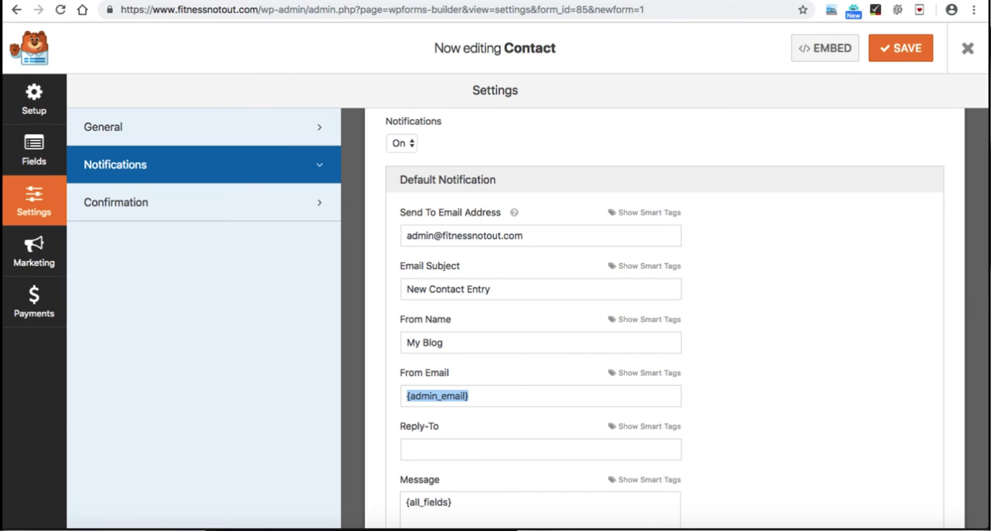
{"action": "key", "text": "ctrl+v"}
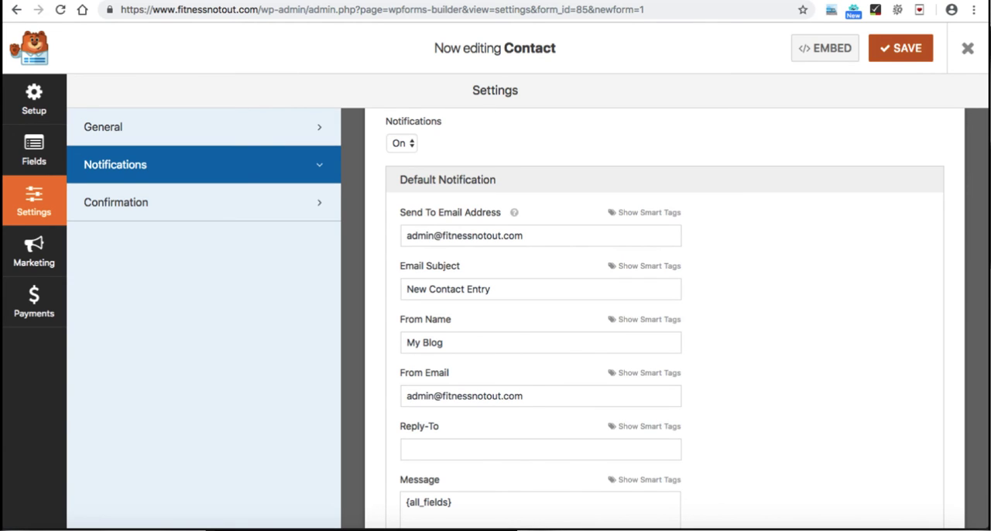
{"action": "left_click", "coordinate": [900, 48]}
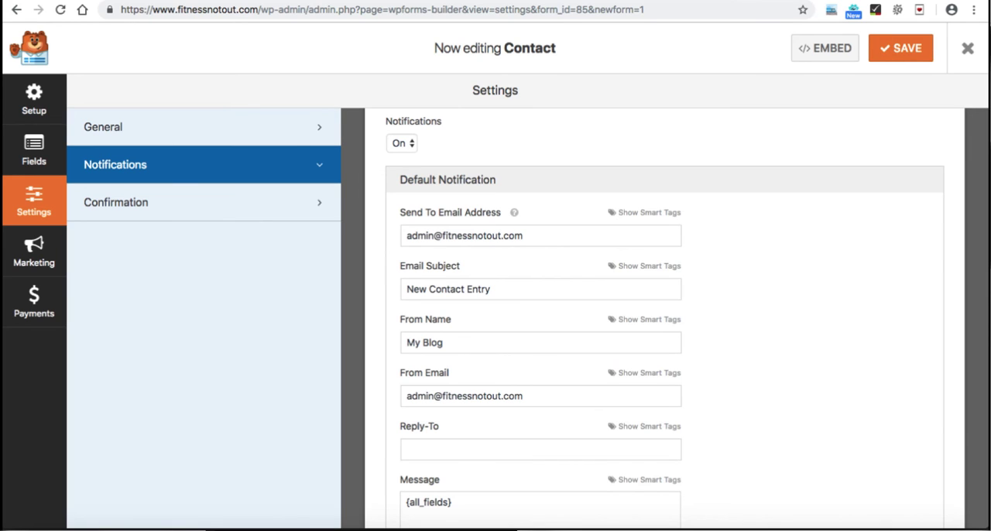
{"action": "left_click", "coordinate": [967, 48]}
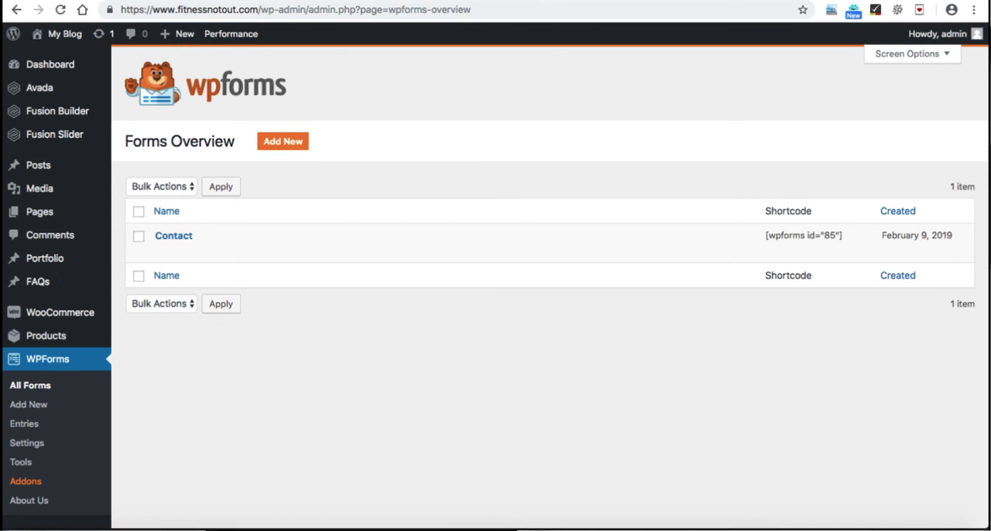
Step: Copy the Contact form's shortcode from the forms overview
{"action": "left_click_drag", "start_coordinate": [766, 236], "coordinate": [844, 235]}
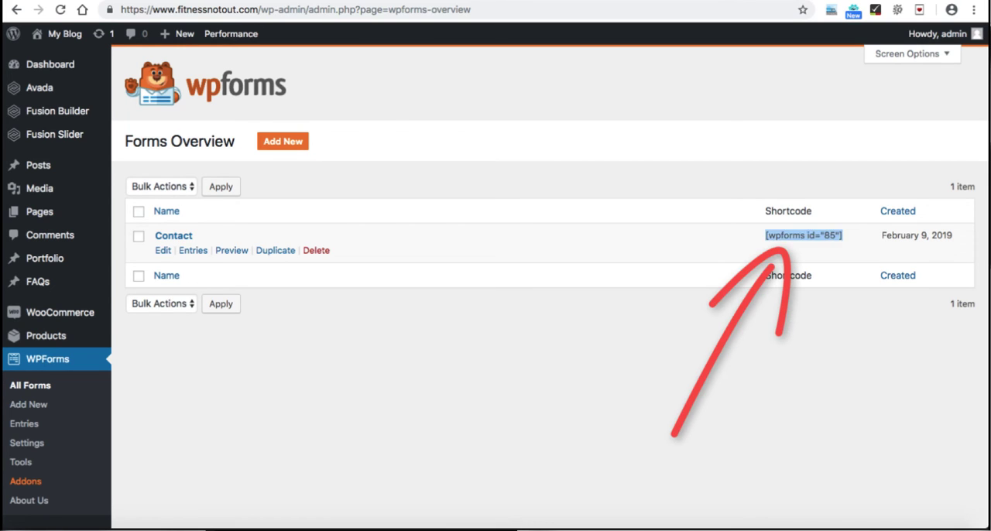
{"action": "right_click", "coordinate": [809, 235]}
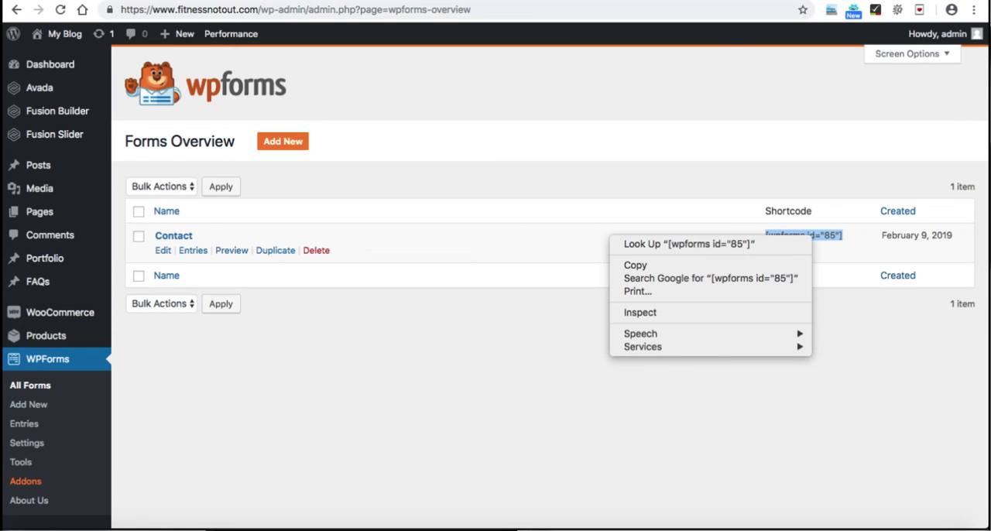
{"action": "left_click", "coordinate": [635, 265]}
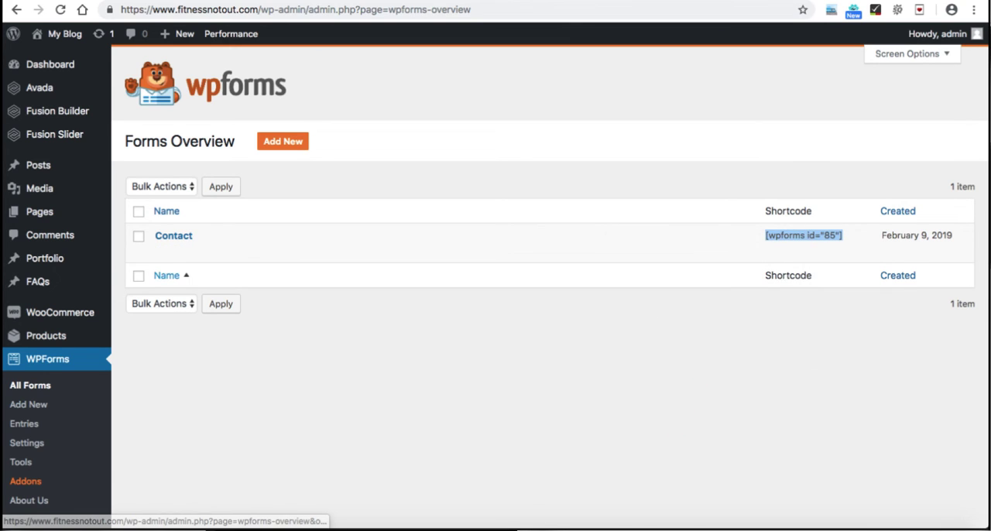
Step: Open the Contact page for editing and add a container with two 1/2 columns below the content boxes
{"action": "left_click", "coordinate": [39, 211]}
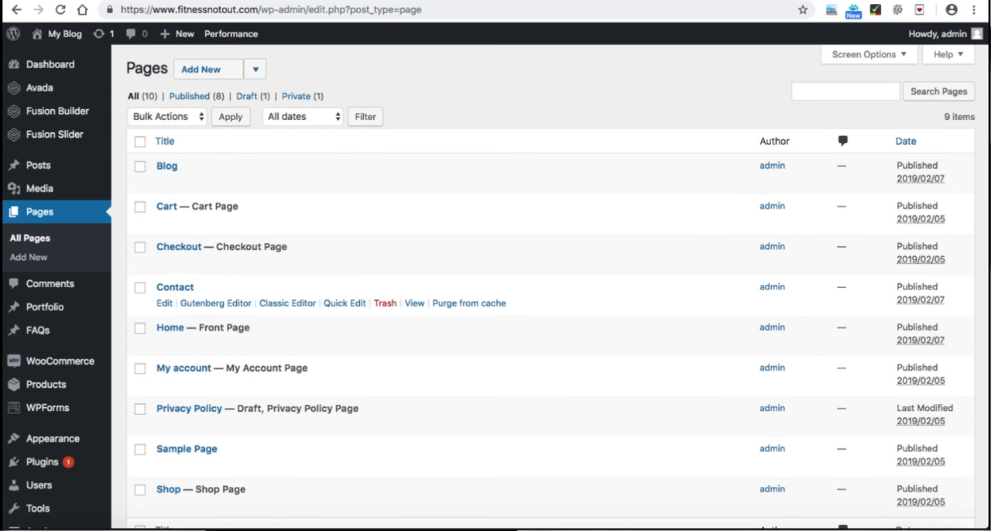
{"action": "left_click", "coordinate": [175, 287]}
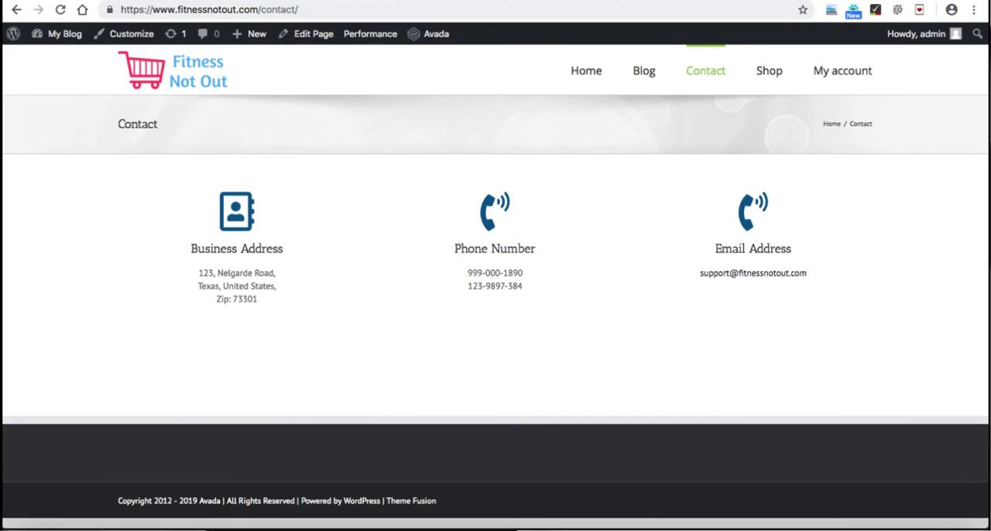
{"action": "left_click", "coordinate": [312, 34]}
{"action": "scroll", "coordinate": [448, 287], "scroll_direction": "down", "scroll_amount": 1}
{"action": "scroll", "coordinate": [447, 287], "scroll_direction": "down", "scroll_amount": 3}
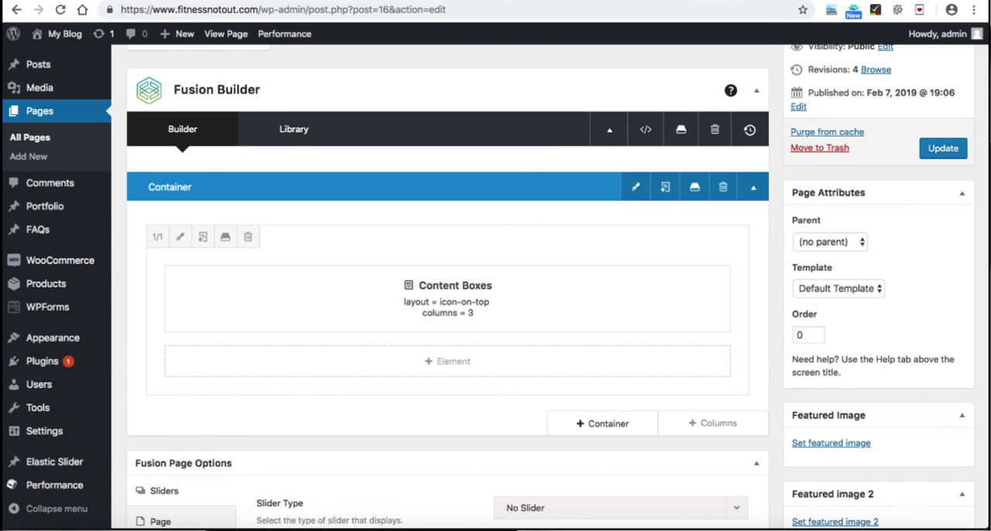
{"action": "left_click", "coordinate": [602, 423]}
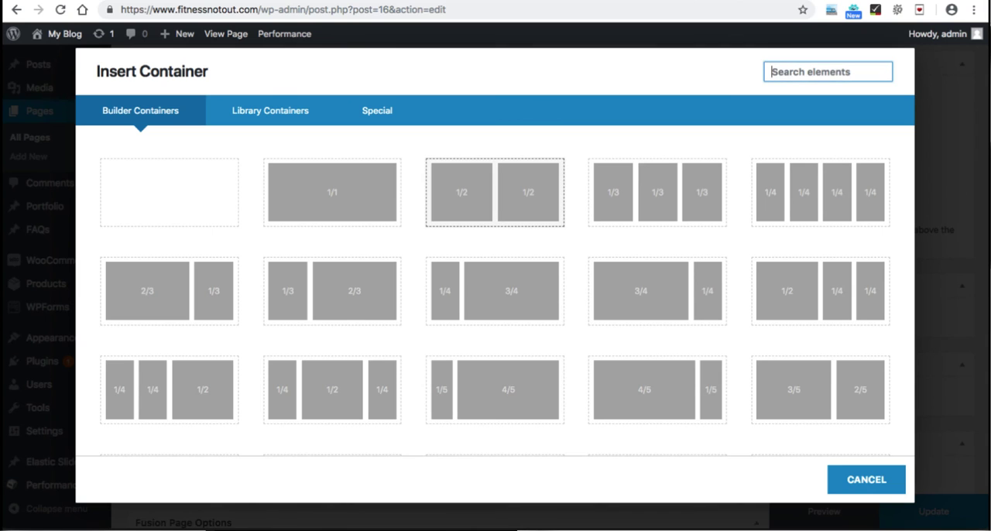
{"action": "left_click", "coordinate": [495, 192]}
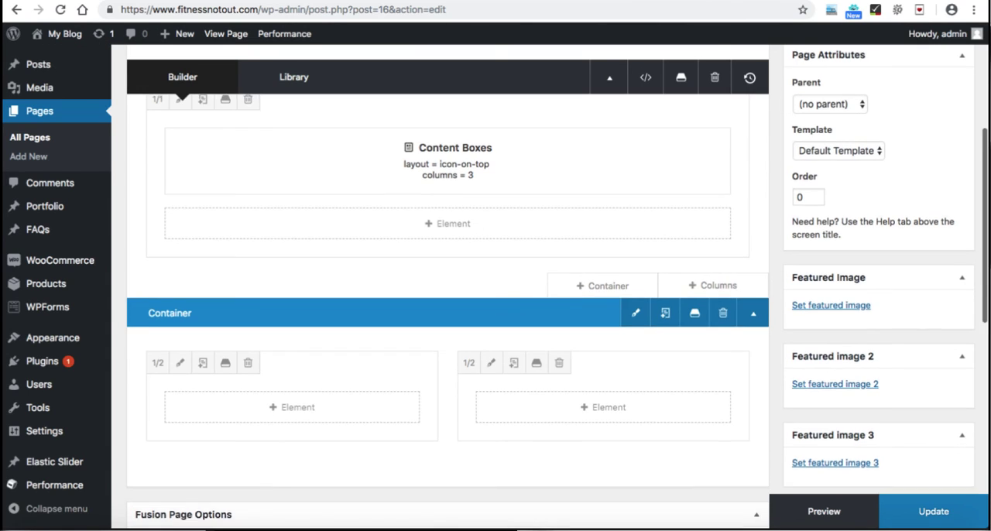
Step: Add a Text Block containing the shortcode [wpforms id="85"] to the new container's first 1/2 column and save it
{"action": "scroll", "coordinate": [448, 310], "scroll_direction": "down", "scroll_amount": 1}
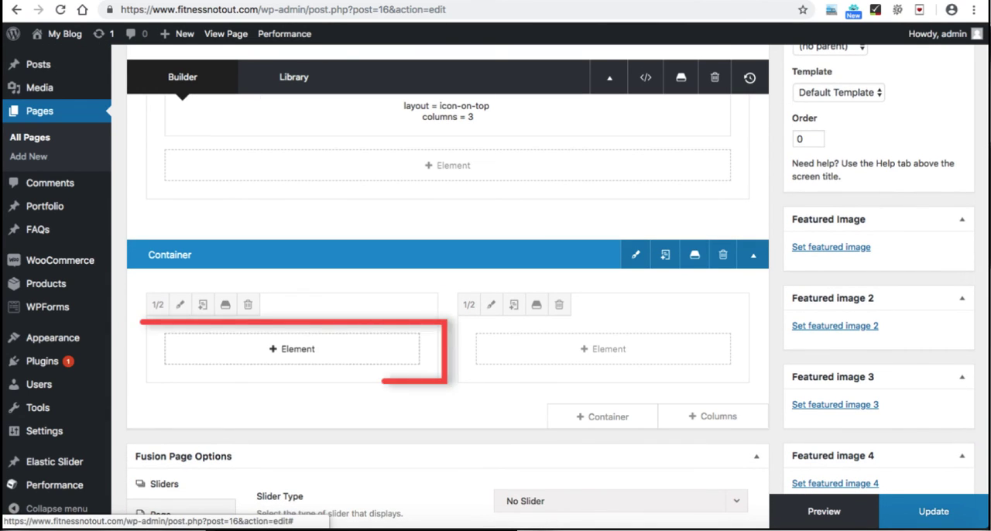
{"action": "left_click", "coordinate": [292, 349]}
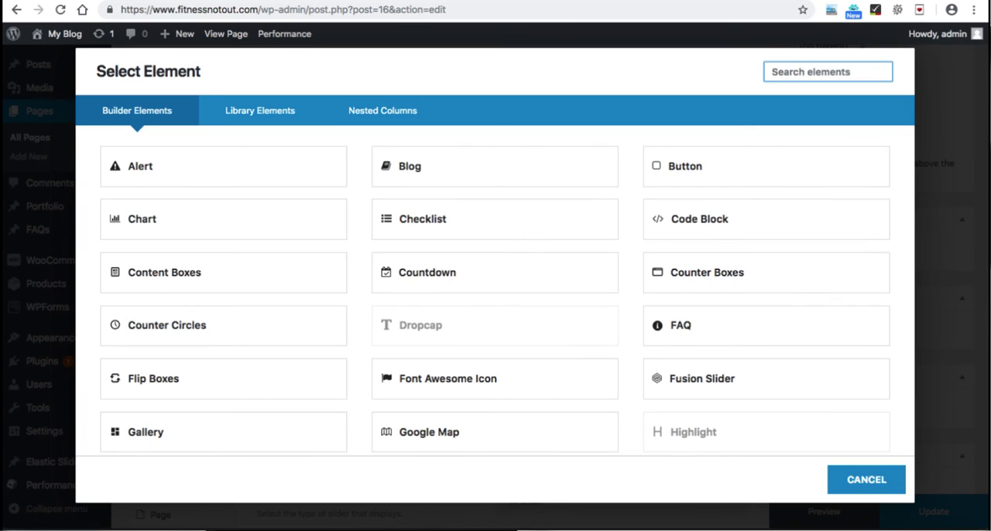
{"action": "scroll", "coordinate": [507, 290], "scroll_direction": "down", "scroll_amount": 7}
{"action": "scroll", "coordinate": [507, 290], "scroll_direction": "down", "scroll_amount": 2}
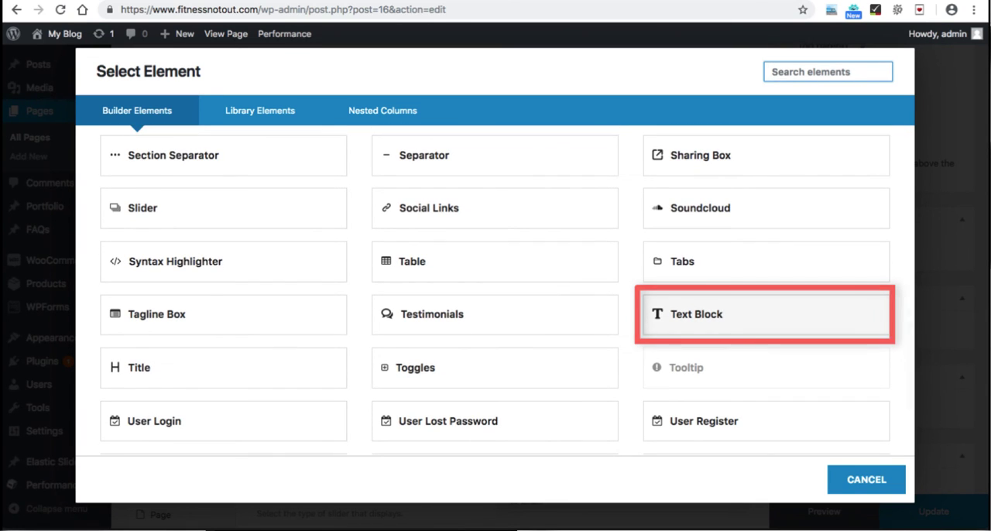
{"action": "left_click", "coordinate": [766, 314]}
{"action": "scroll", "coordinate": [494, 275], "scroll_direction": "down", "scroll_amount": 1}
{"action": "scroll", "coordinate": [495, 275], "scroll_direction": "down", "scroll_amount": 1}
{"action": "left_click", "coordinate": [191, 349]}
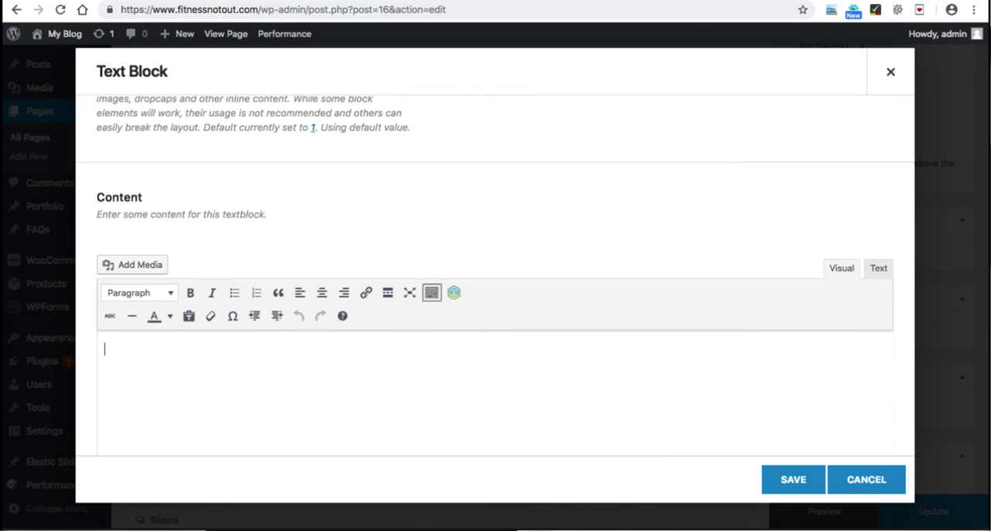
{"action": "right_click", "coordinate": [478, 345]}
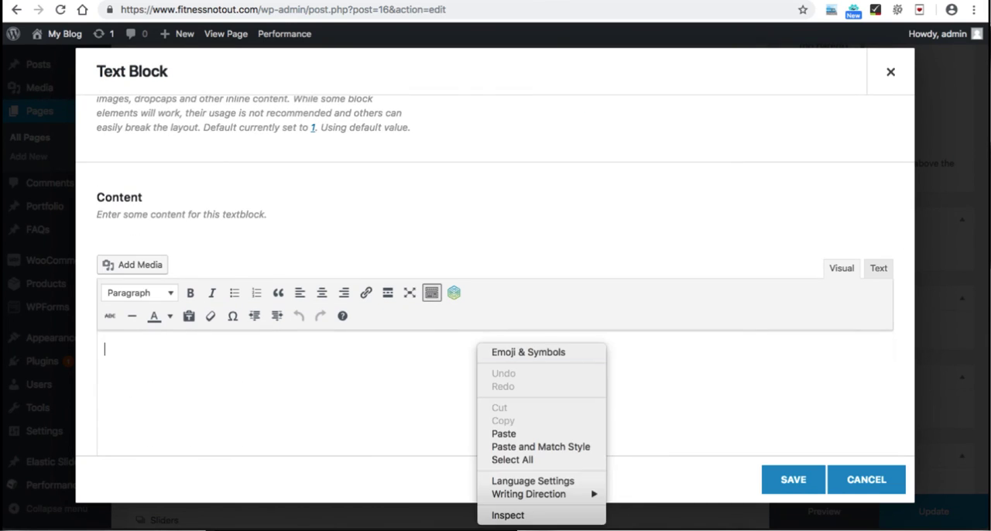
{"action": "left_click", "coordinate": [503, 433]}
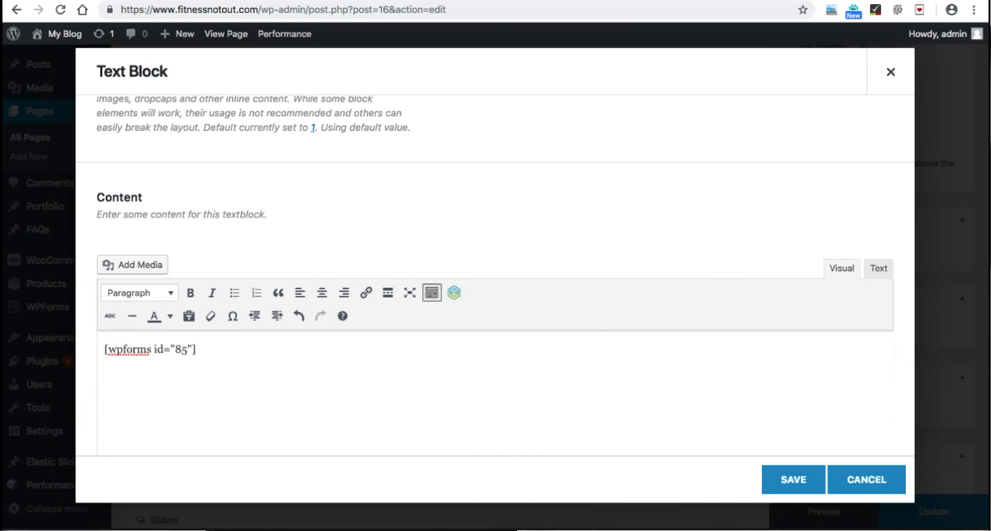
{"action": "left_click", "coordinate": [793, 480]}
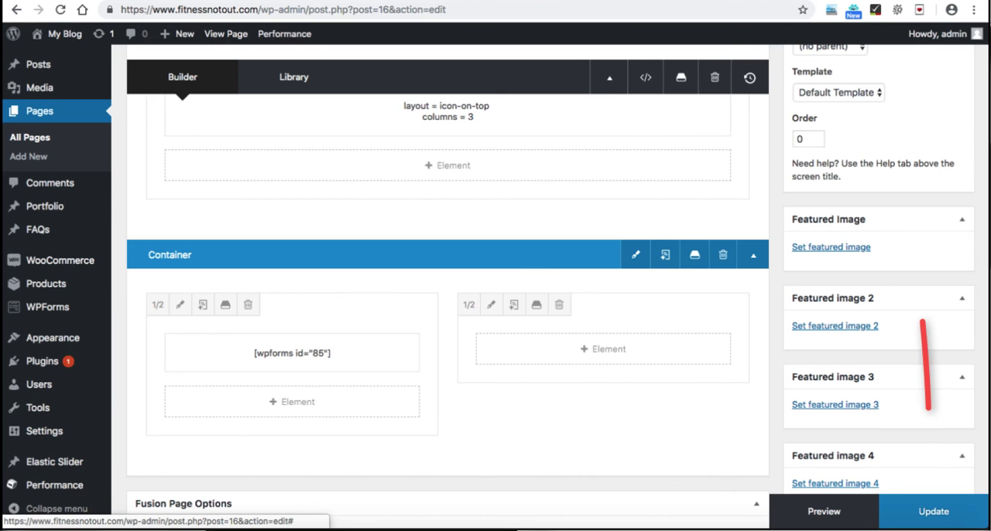
Step: Update the Contact page and reload its live version to check the contact form
{"action": "left_click", "coordinate": [933, 511]}
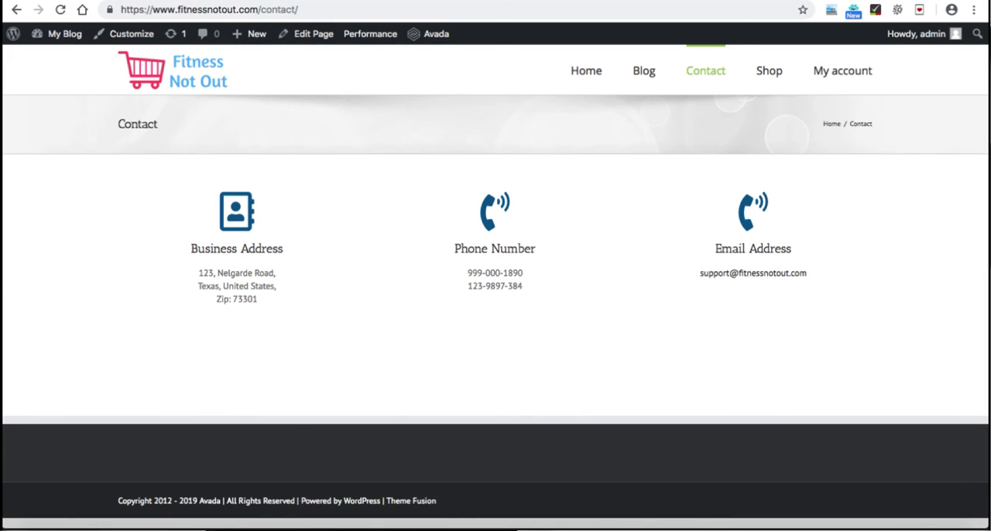
{"action": "key", "text": "super+r"}
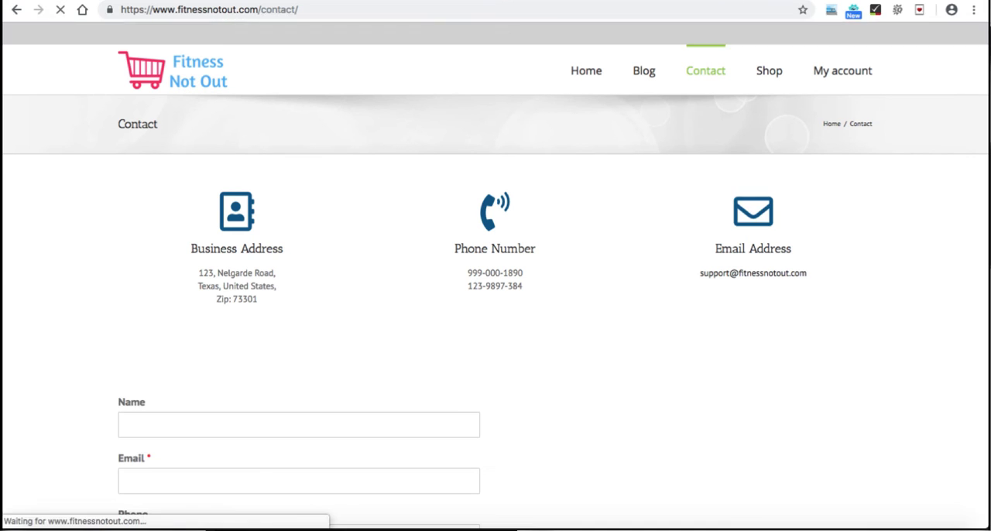
{"action": "scroll", "coordinate": [495, 286], "scroll_direction": "down", "scroll_amount": 1}
{"action": "scroll", "coordinate": [496, 287], "scroll_direction": "down", "scroll_amount": 3}
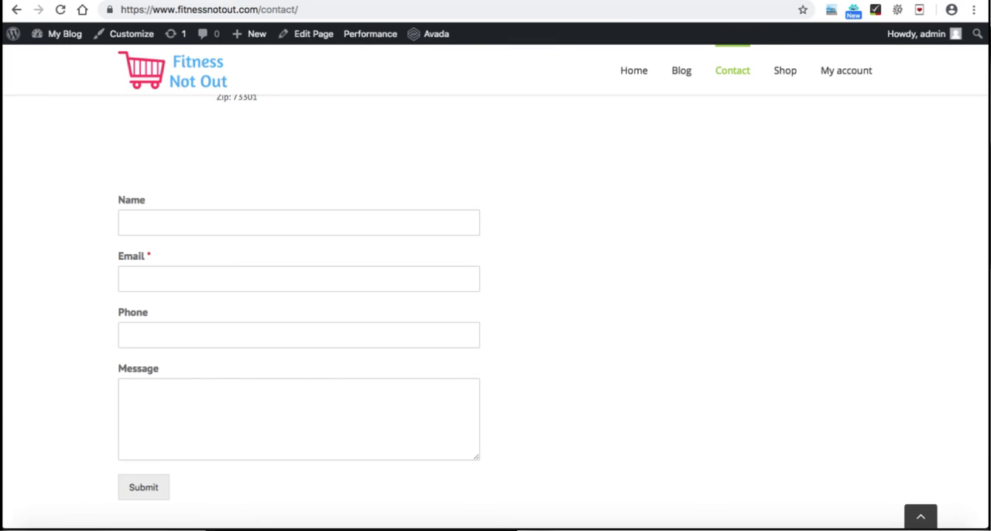
Step: Test the live form's Name field with the sample text "jaosidjf" and clear it
{"action": "left_click", "coordinate": [299, 223]}
{"action": "type", "text": "jaosidjf"}
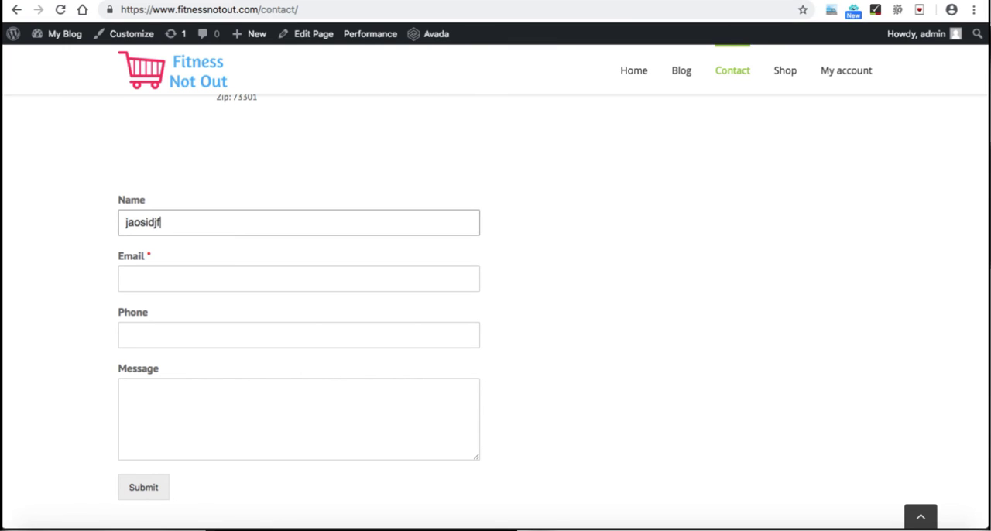
{"action": "key", "text": "BackSpace"}
{"action": "key", "text": "BackSpace"}
{"action": "key", "text": "BackSpace"}
{"action": "key", "text": "BackSpace"}
{"action": "key", "text": "BackSpace"}
{"action": "key", "text": "BackSpace"}
{"action": "key", "text": "BackSpace"}
{"action": "key", "text": "BackSpace"}
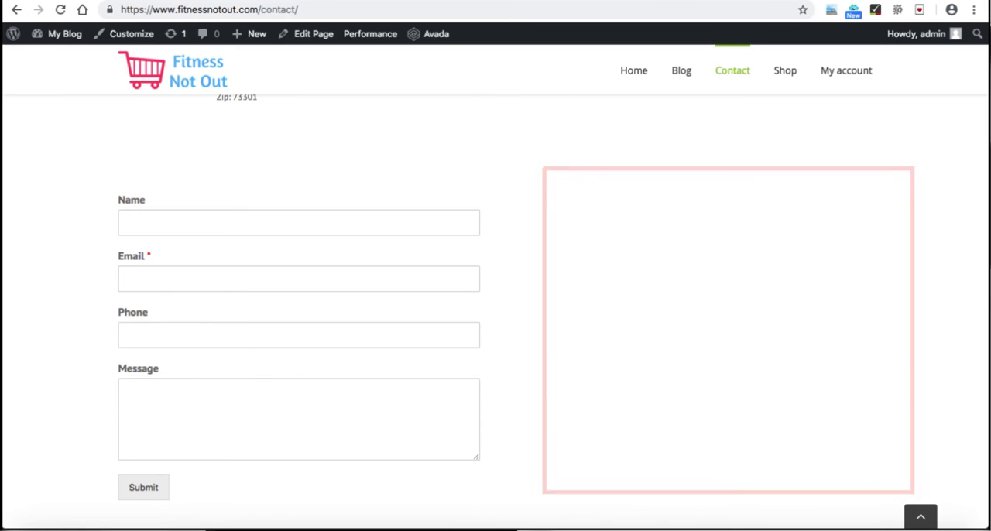
Step: Open Google Maps at maps.google.com in a new browser tab
{"action": "key", "text": "super+t"}
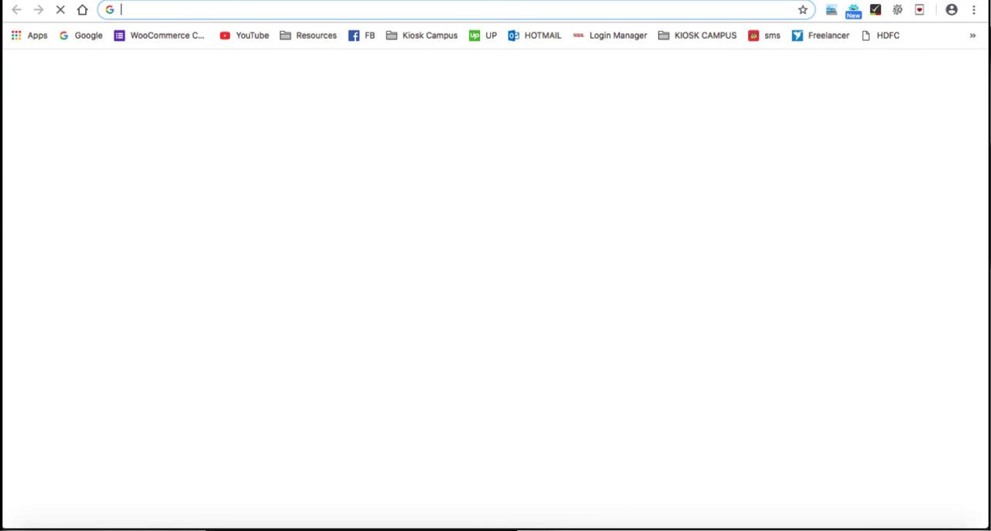
{"action": "type", "text": "maps.g"}
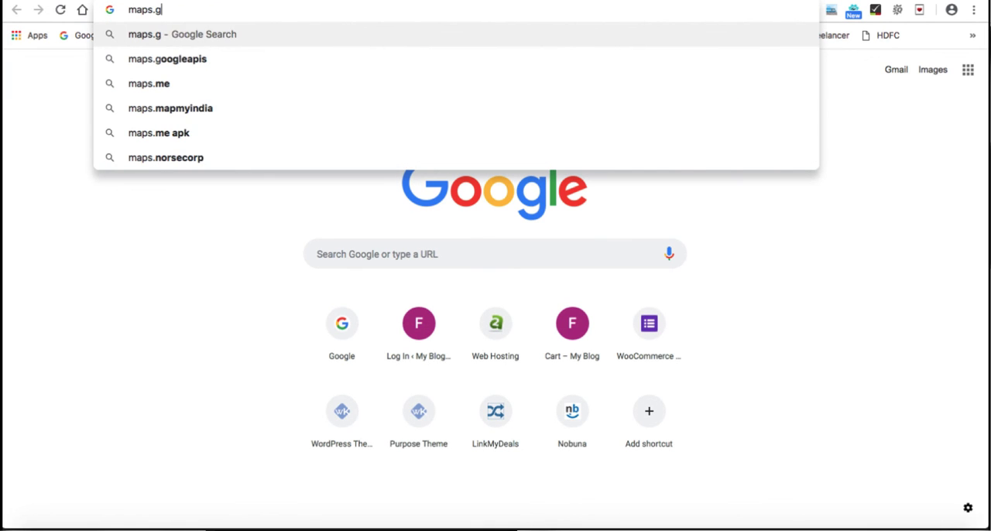
{"action": "type", "text": "oogle.com"}
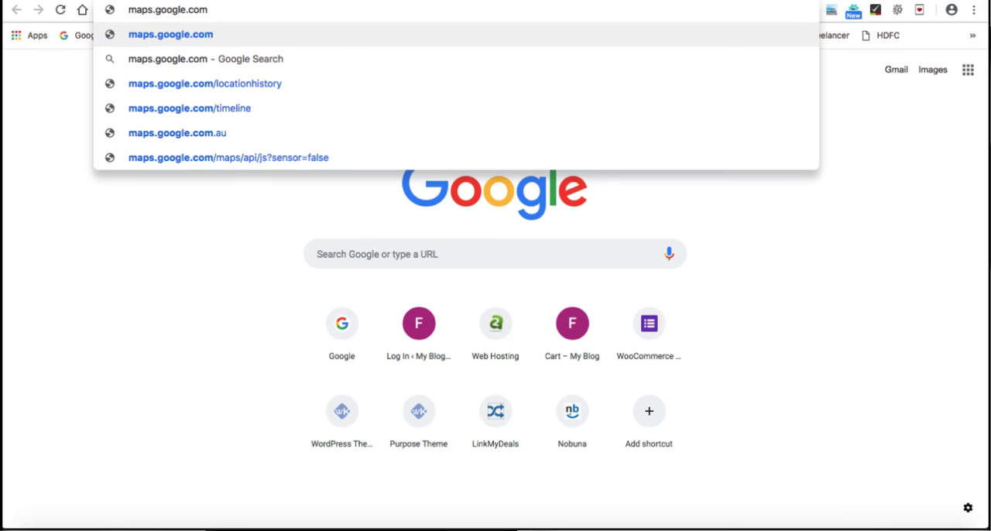
{"action": "key", "text": "Return"}
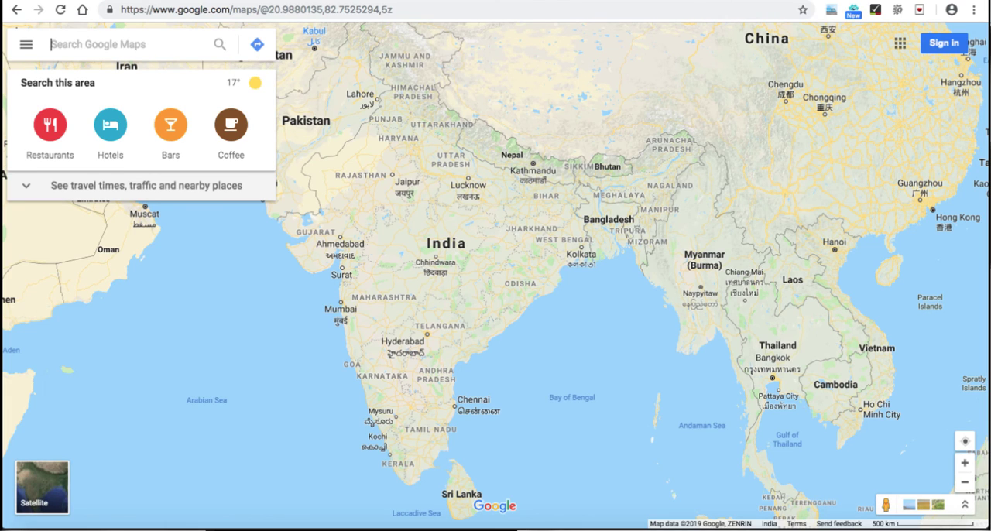
Step: Search Google Maps for "dominoes" and open the Domino's Pizza result in Itanagar
{"action": "type", "text": "dominoes"}
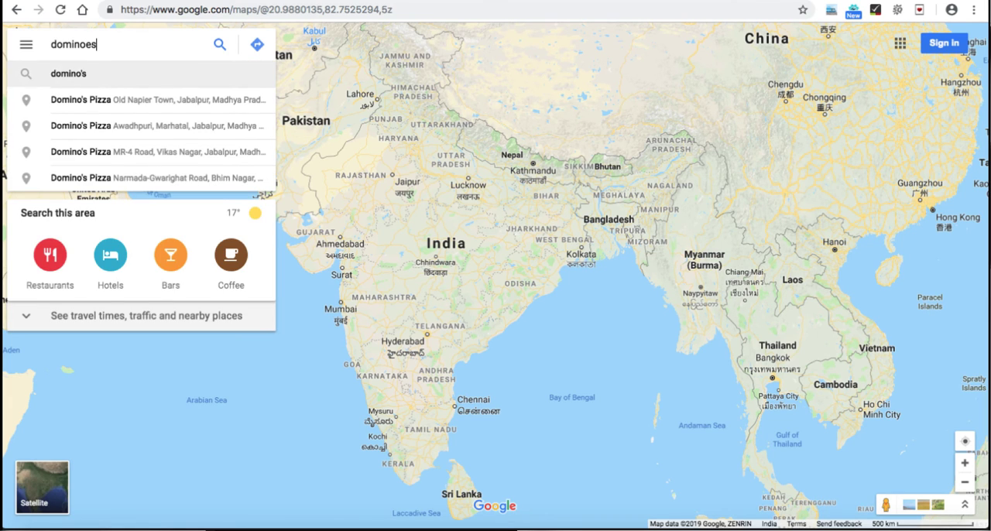
{"action": "key", "text": "Return"}
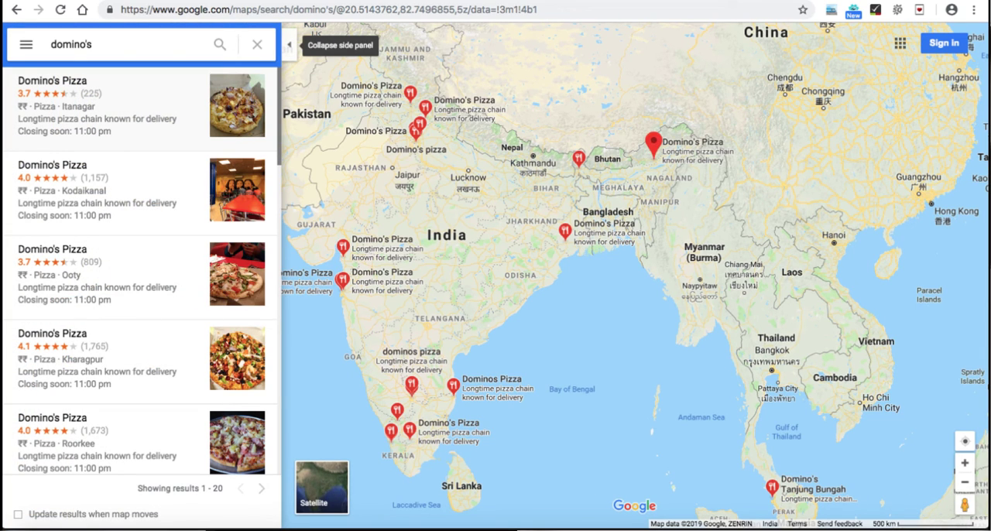
{"action": "left_click", "coordinate": [107, 107]}
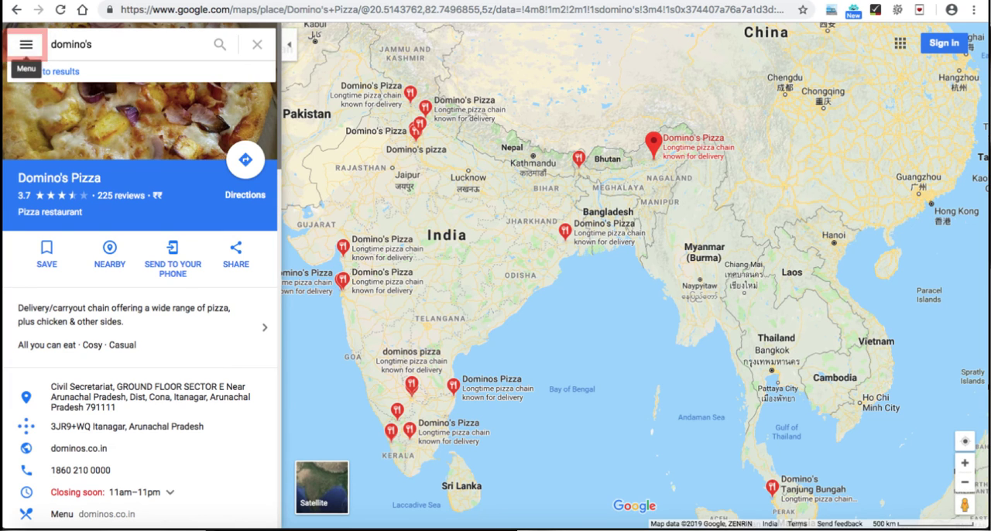
Step: Open the share options for the Domino's Pizza location and get its map embed code
{"action": "left_click", "coordinate": [27, 45]}
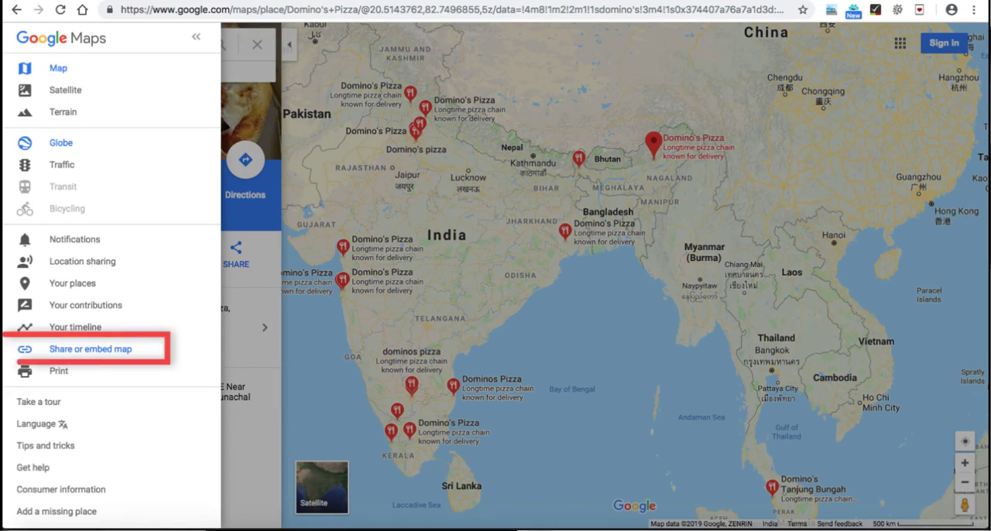
{"action": "left_click", "coordinate": [91, 348]}
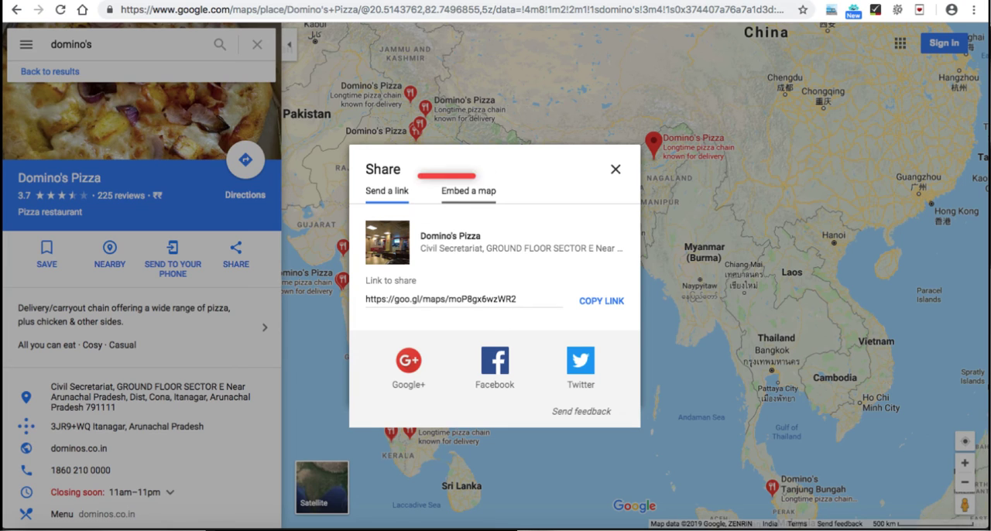
{"action": "left_click", "coordinate": [468, 191]}
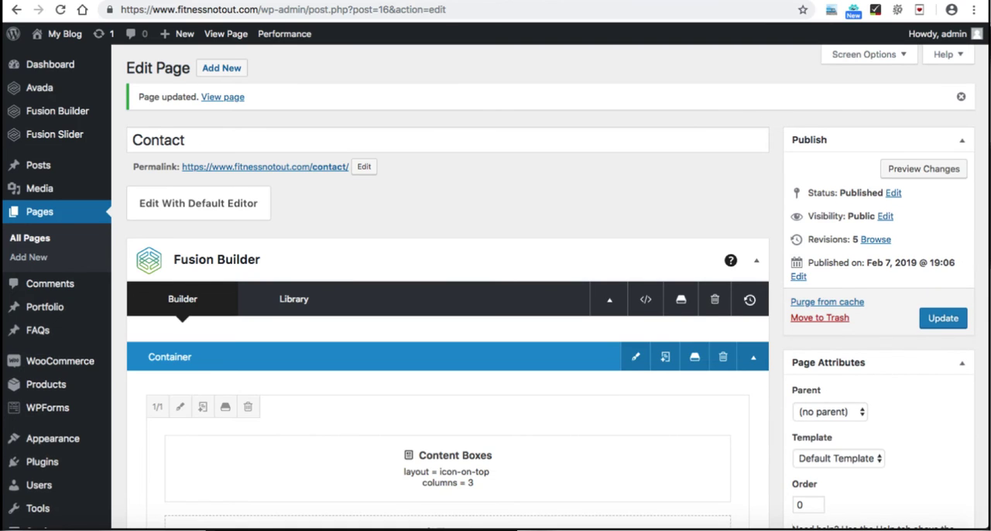
Step: Return to the Contact page editor and add a Text Block to the empty second 1/2 column beside the form shortcode
{"action": "scroll", "coordinate": [447, 309], "scroll_direction": "down", "scroll_amount": 10}
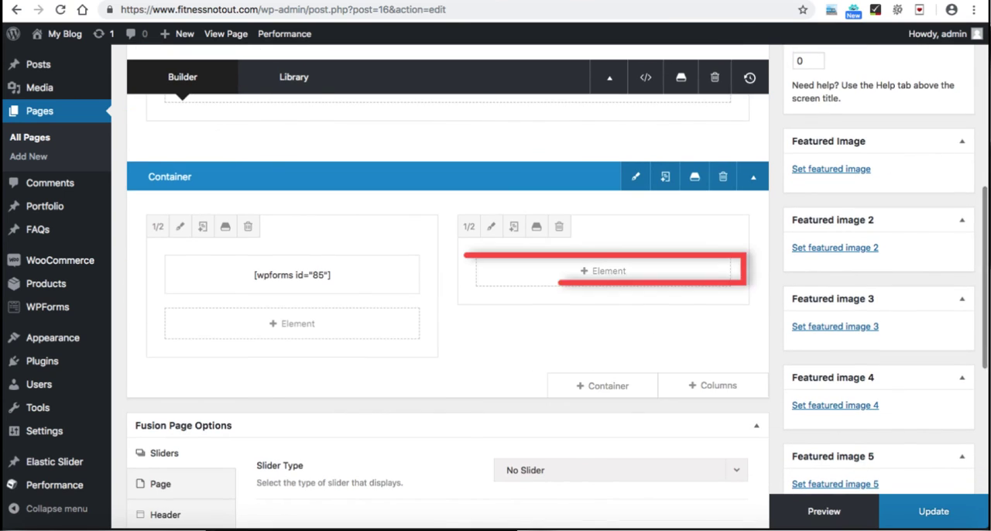
{"action": "left_click", "coordinate": [603, 271]}
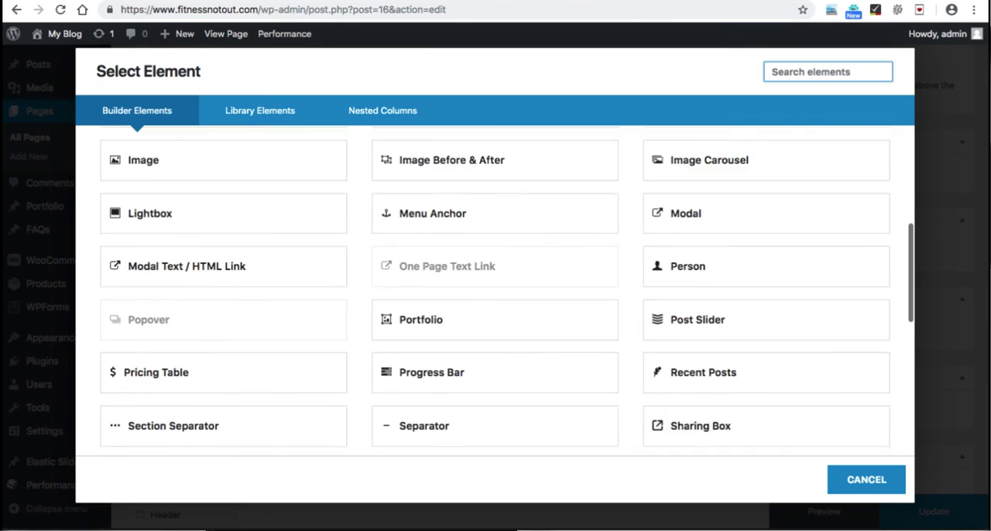
{"action": "scroll", "coordinate": [495, 291], "scroll_direction": "down", "scroll_amount": 5}
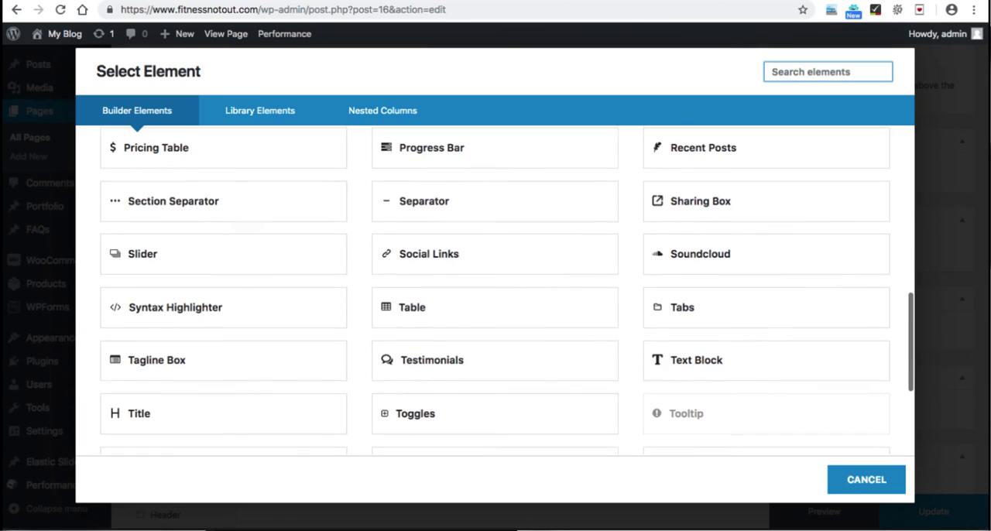
{"action": "left_click", "coordinate": [696, 360]}
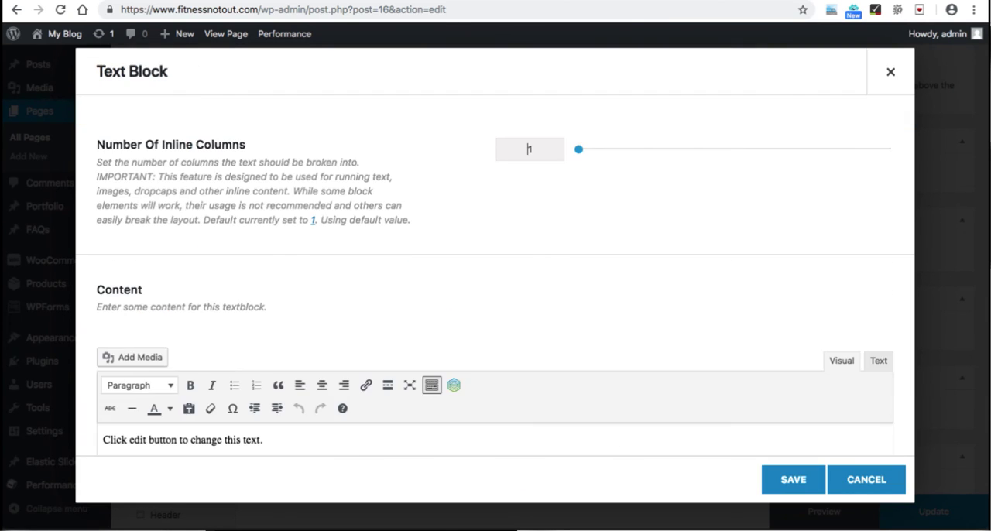
Step: Switch the Text Block's content to Text mode and replace the placeholder with the copied Google Maps iframe code
{"action": "scroll", "coordinate": [530, 149], "scroll_direction": "down", "scroll_amount": 2}
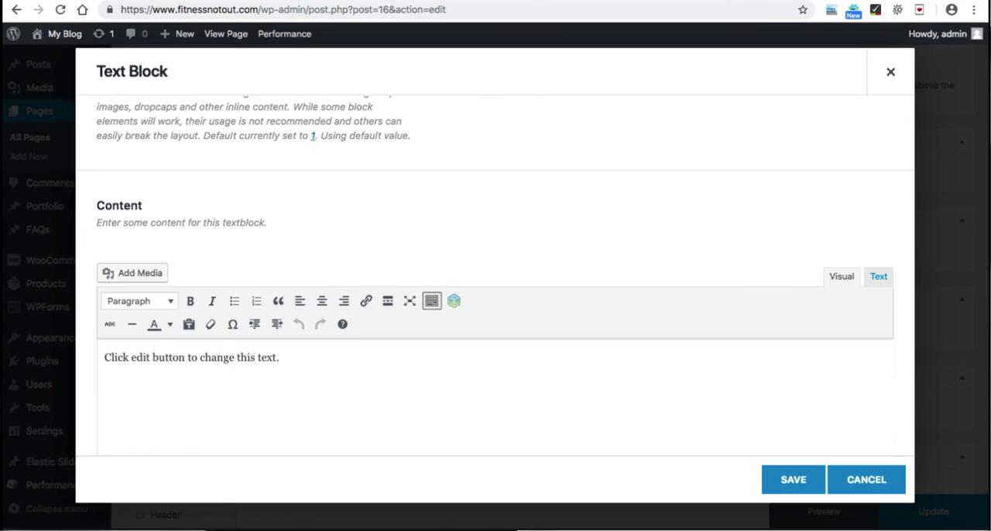
{"action": "scroll", "coordinate": [495, 271], "scroll_direction": "down", "scroll_amount": 1}
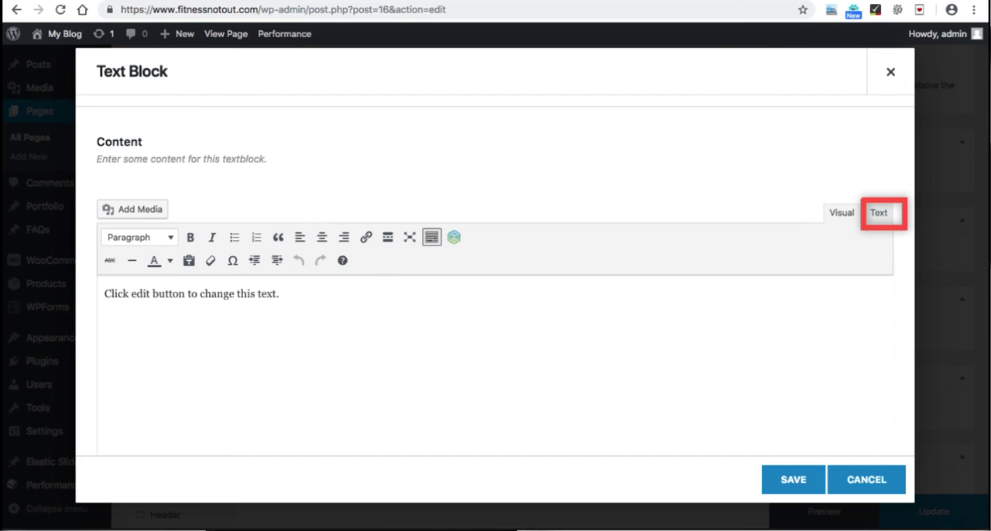
{"action": "left_click", "coordinate": [879, 213]}
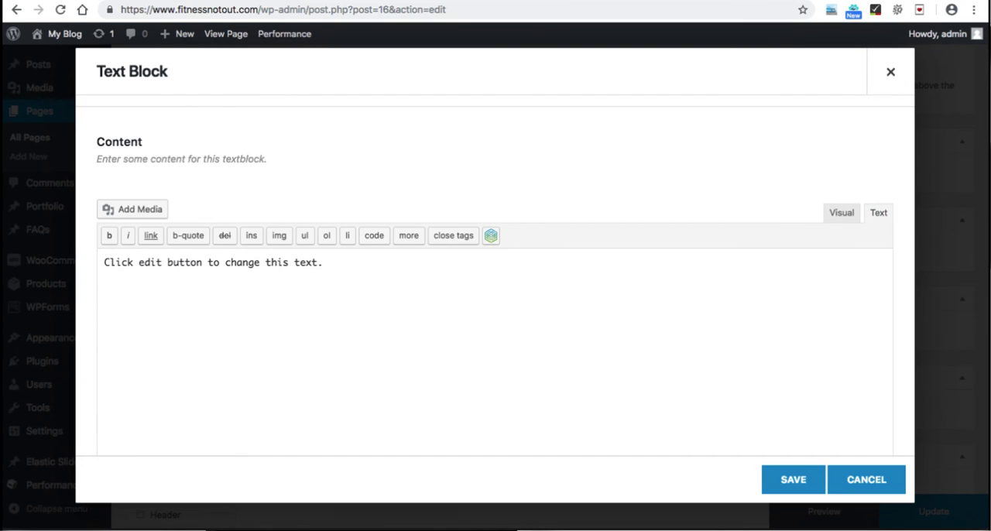
{"action": "key", "text": "super+a"}
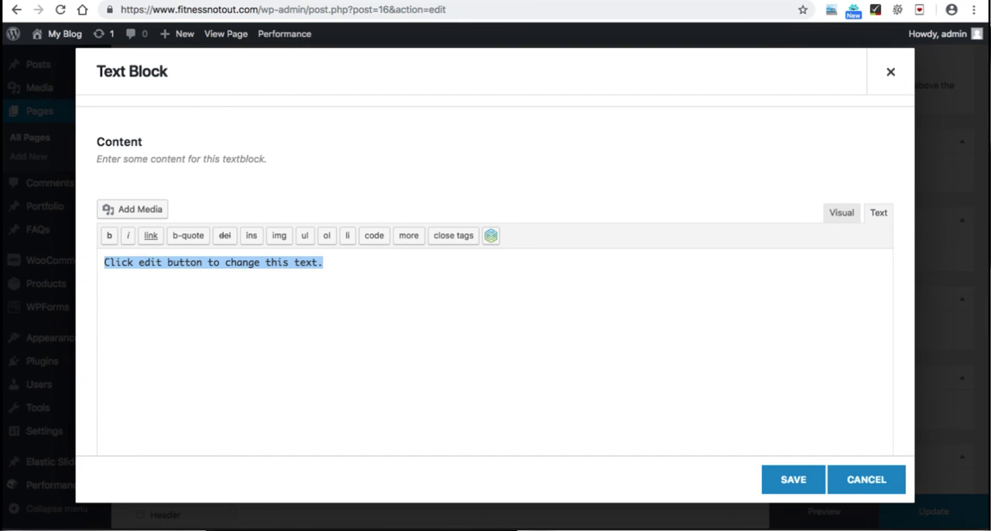
{"action": "key", "text": "super+v"}
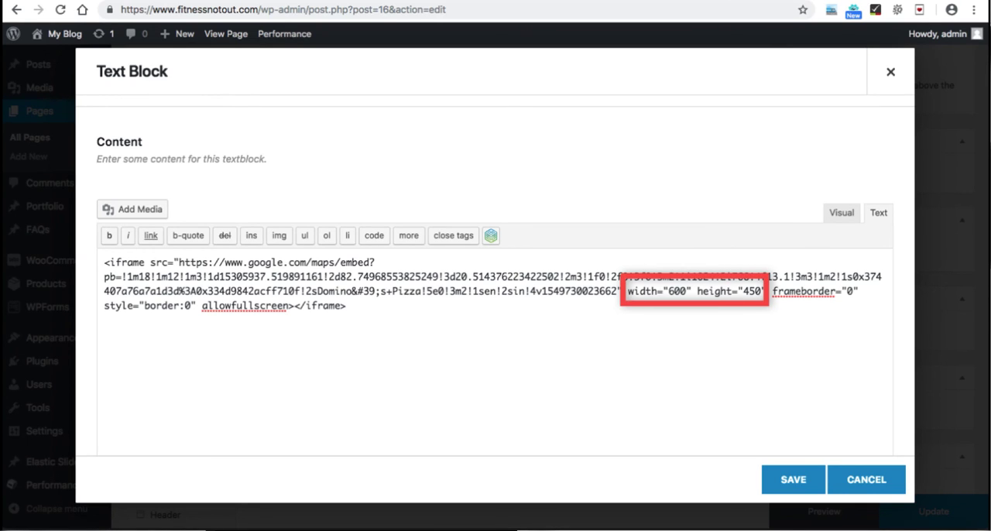
Step: Set the iframe's width attribute to 100% and remove the stray characters before the height attribute
{"action": "left_click_drag", "start_coordinate": [669, 291], "coordinate": [686, 291]}
{"action": "type", "text": "100%"}
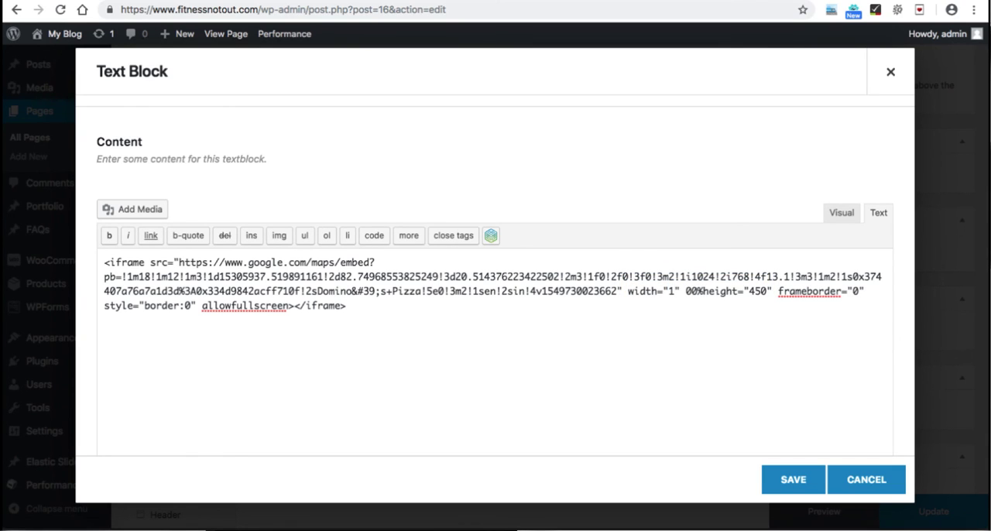
{"action": "left_click", "coordinate": [675, 292]}
{"action": "type", "text": "00%"}
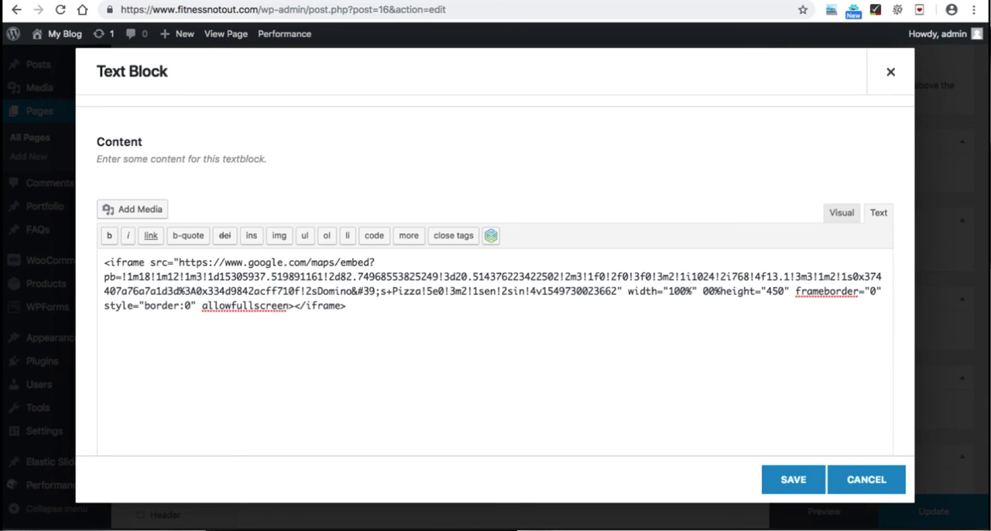
{"action": "key", "text": "BackSpace"}
{"action": "key", "text": "BackSpace"}
{"action": "key", "text": "BackSpace"}
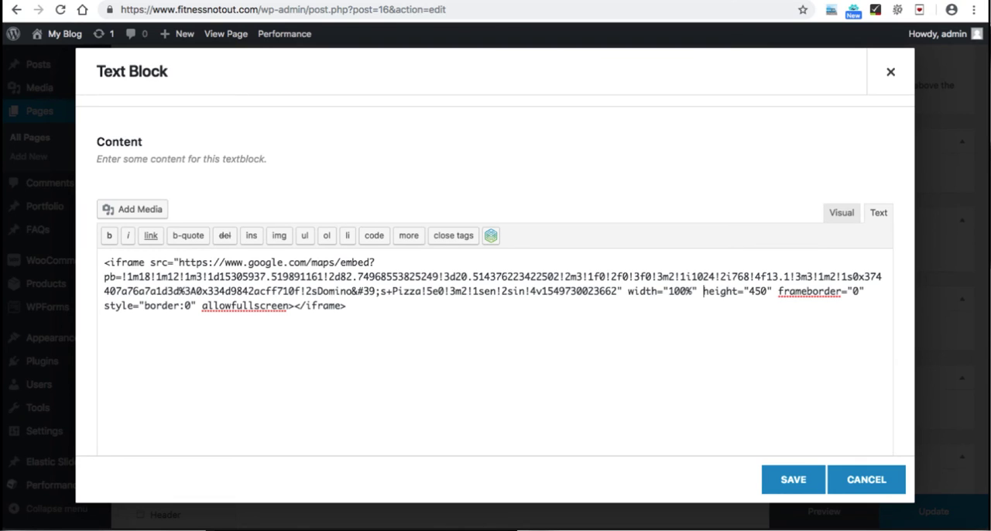
Step: Set the iframe's height attribute to 500 and save the Text Block
{"action": "key", "text": "shift+Left"}
{"action": "key", "text": "shift+Left"}
{"action": "key", "text": "shift+Left"}
{"action": "key", "text": "Right"}
{"action": "key", "text": "shift+Left"}
{"action": "key", "text": "shift+Left"}
{"action": "key", "text": "shift+Left"}
{"action": "type", "text": "500"}
{"action": "left_click", "coordinate": [792, 479]}
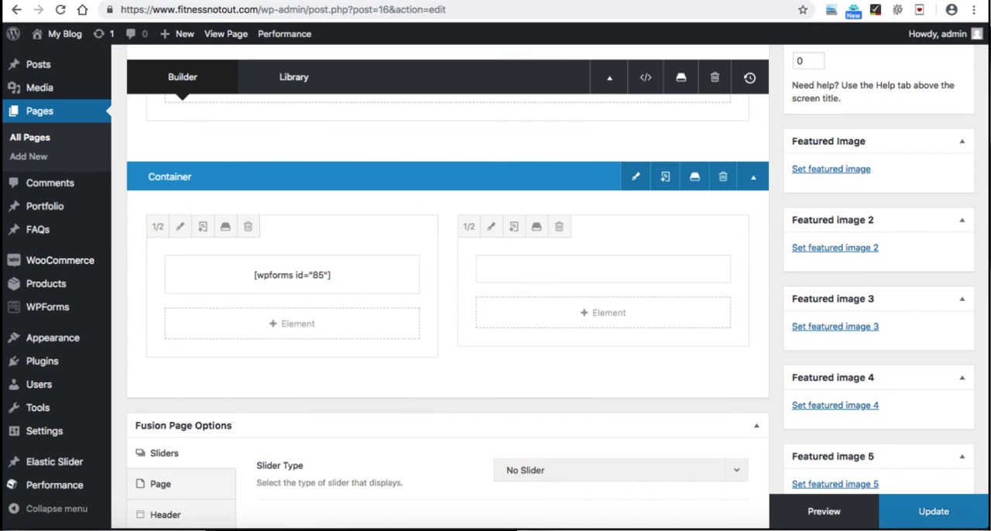
Step: Update the Contact page and reload its live version to check the map beside the form
{"action": "left_click", "coordinate": [933, 511]}
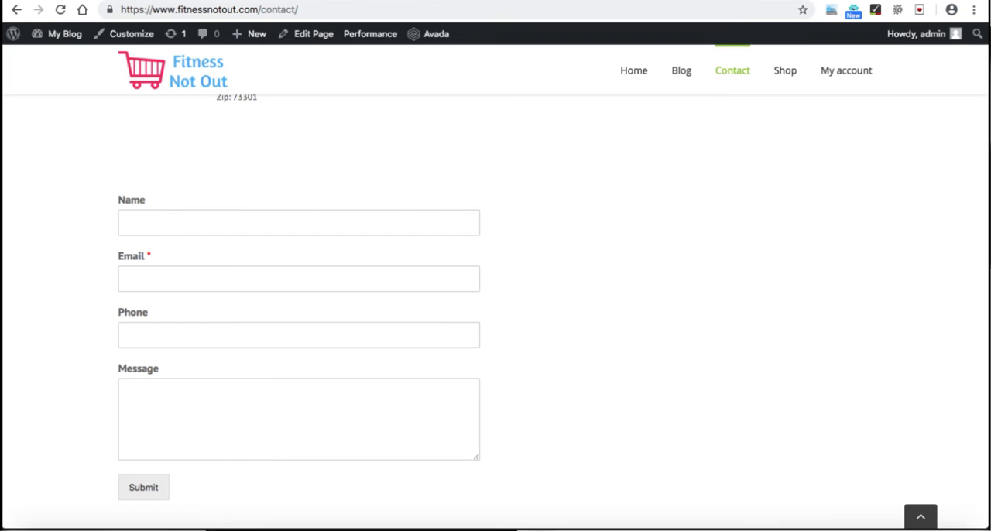
{"action": "left_click", "coordinate": [60, 10]}
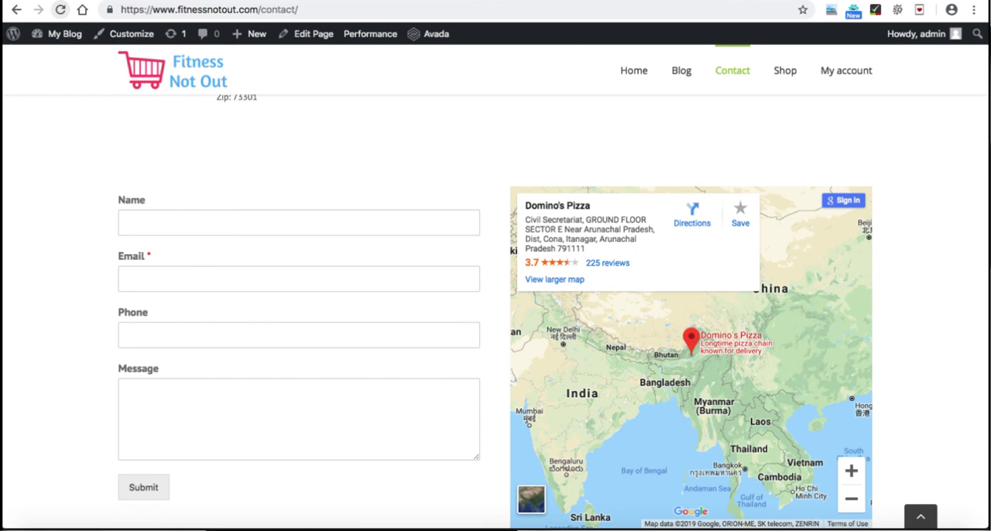
{"action": "scroll", "coordinate": [496, 310], "scroll_direction": "down", "scroll_amount": 2}
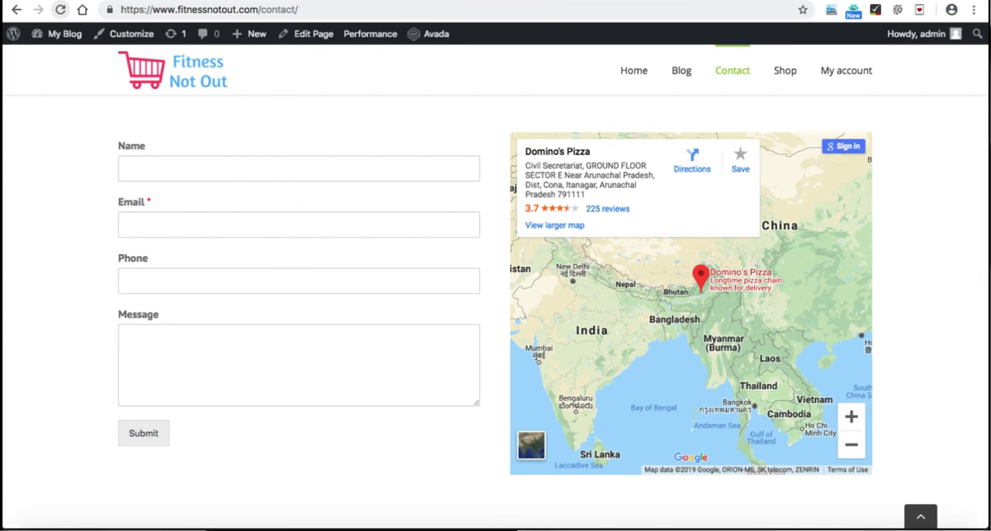
Step: Test the embedded map on the live page by zooming it out and back in
{"action": "left_click", "coordinate": [851, 445]}
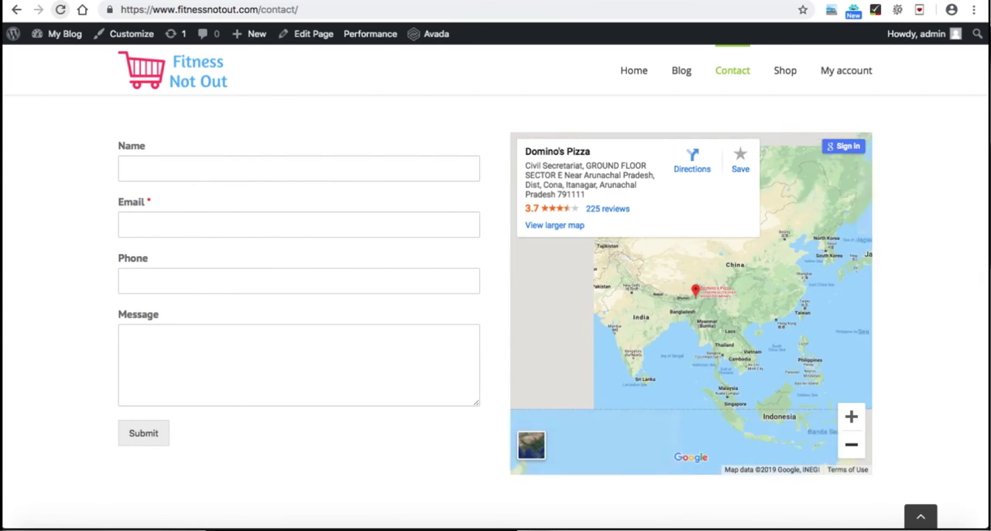
{"action": "left_click", "coordinate": [850, 445]}
{"action": "left_click", "coordinate": [851, 445]}
{"action": "left_click", "coordinate": [851, 416]}
{"action": "left_click", "coordinate": [851, 416]}
{"action": "left_click", "coordinate": [851, 416]}
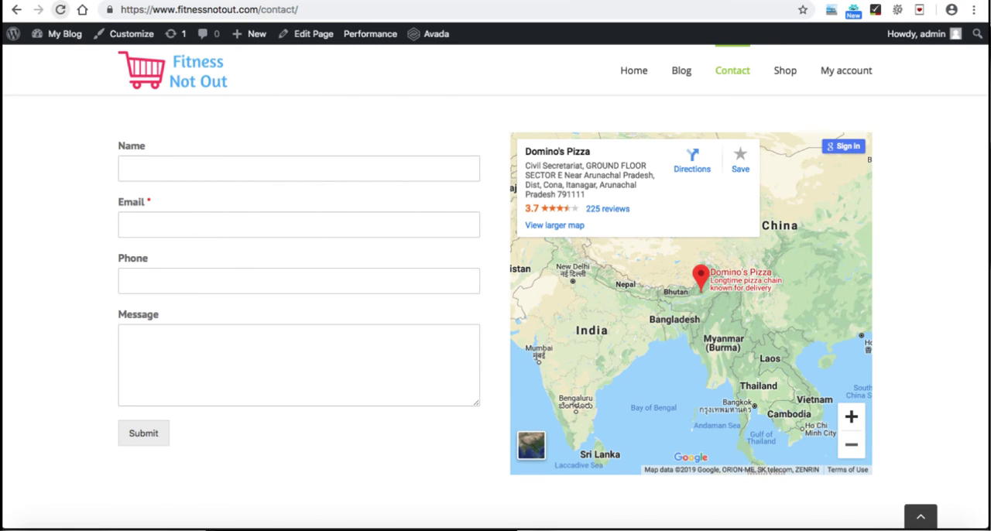
{"action": "left_click", "coordinate": [61, 9]}
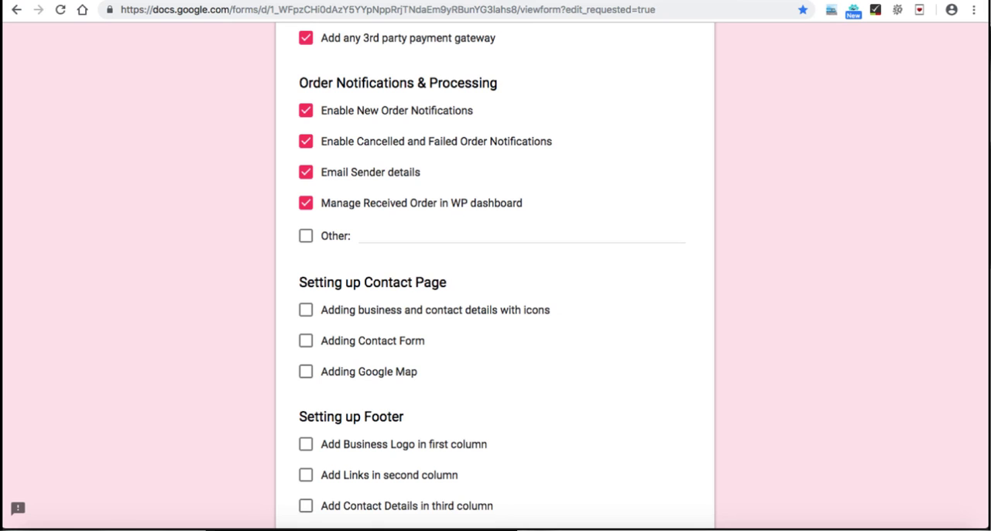
Step: In the Google Forms checklist, tick all three items under Setting up Contact Page: business and contact details, Contact Form and Google Map
{"action": "scroll", "coordinate": [496, 309], "scroll_direction": "down", "scroll_amount": 2}
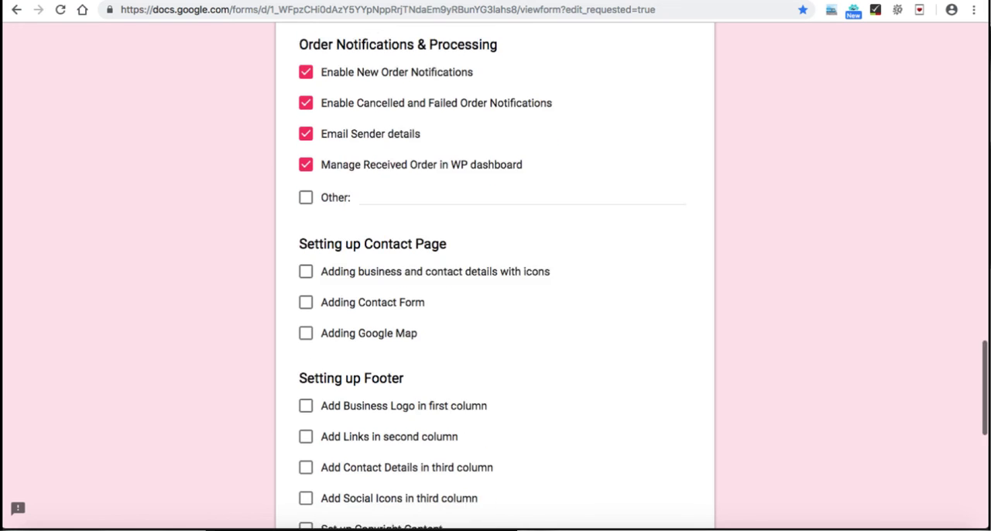
{"action": "left_click", "coordinate": [306, 224]}
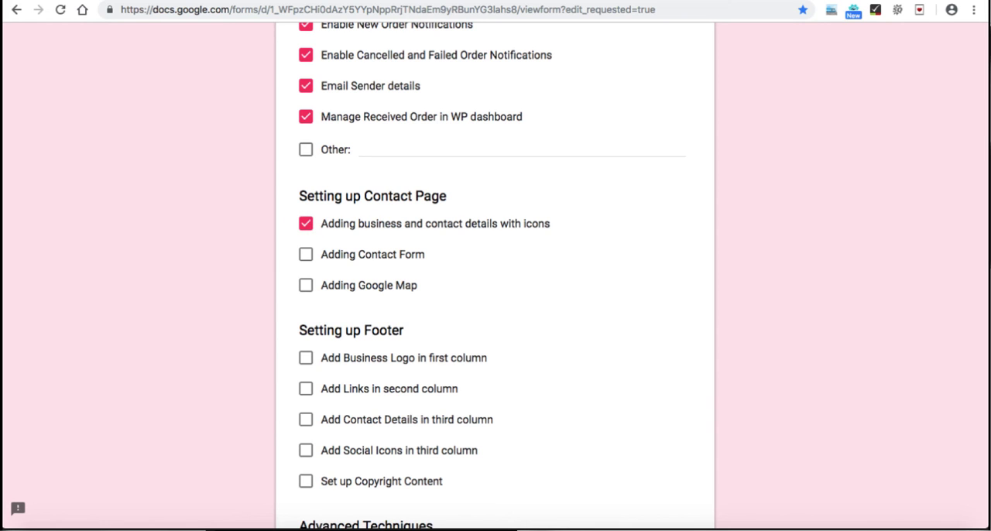
{"action": "left_click", "coordinate": [306, 255]}
{"action": "left_click", "coordinate": [306, 285]}
Step: Tick Adding Google Map under Setting up Shipping Rates and go on to the Setting up Footer items
{"action": "scroll", "coordinate": [495, 271], "scroll_direction": "up", "scroll_amount": 5}
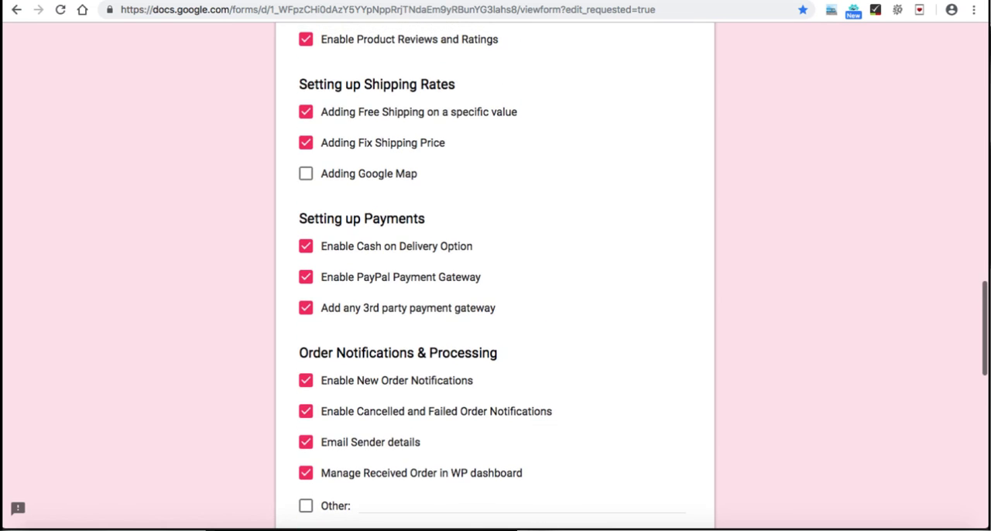
{"action": "left_click", "coordinate": [306, 174]}
{"action": "scroll", "coordinate": [495, 271], "scroll_direction": "down", "scroll_amount": 5}
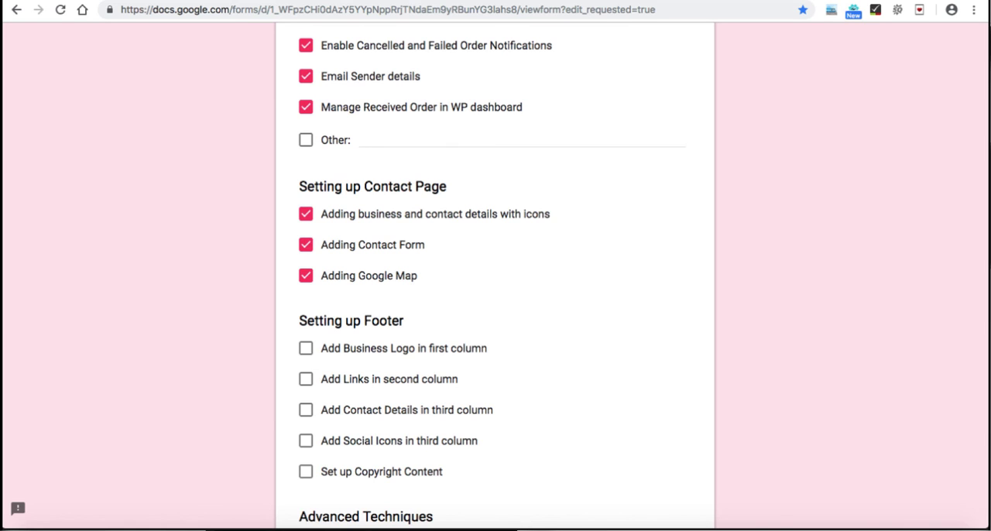
{"action": "scroll", "coordinate": [496, 271], "scroll_direction": "down", "scroll_amount": 2}
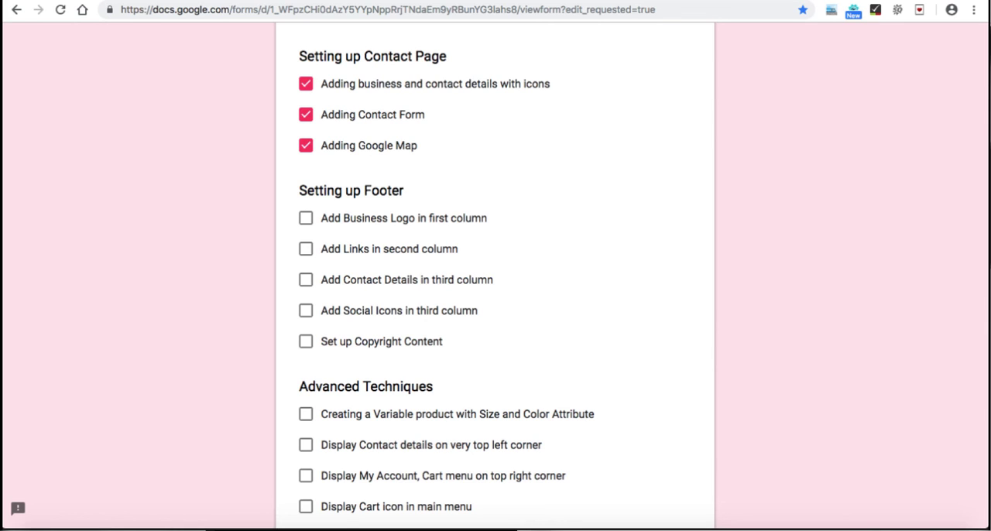
Step: Set the Number of Footer Columns to 3 in Avada's Footer Content theme options and save the changes
{"action": "key", "text": "ctrl+Tab"}
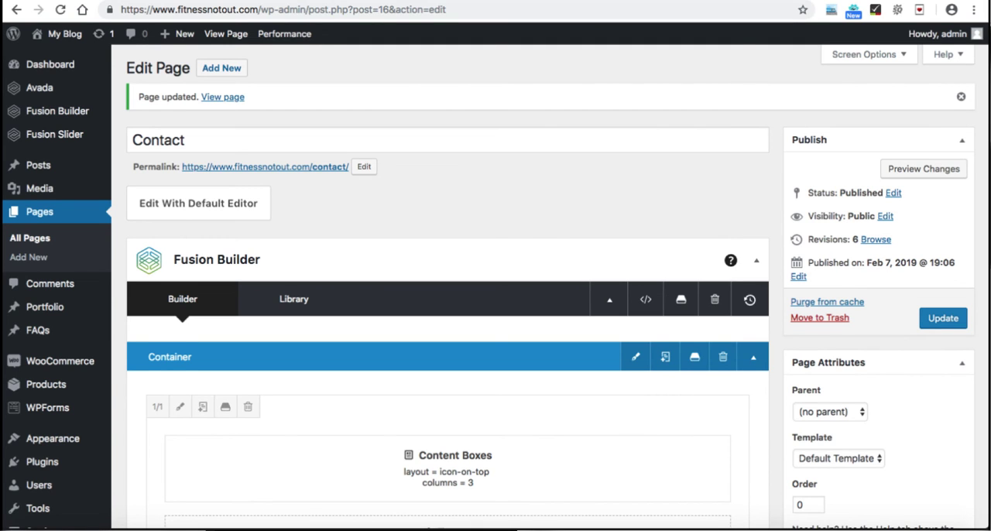
{"action": "mouse_move", "coordinate": [43, 87]}
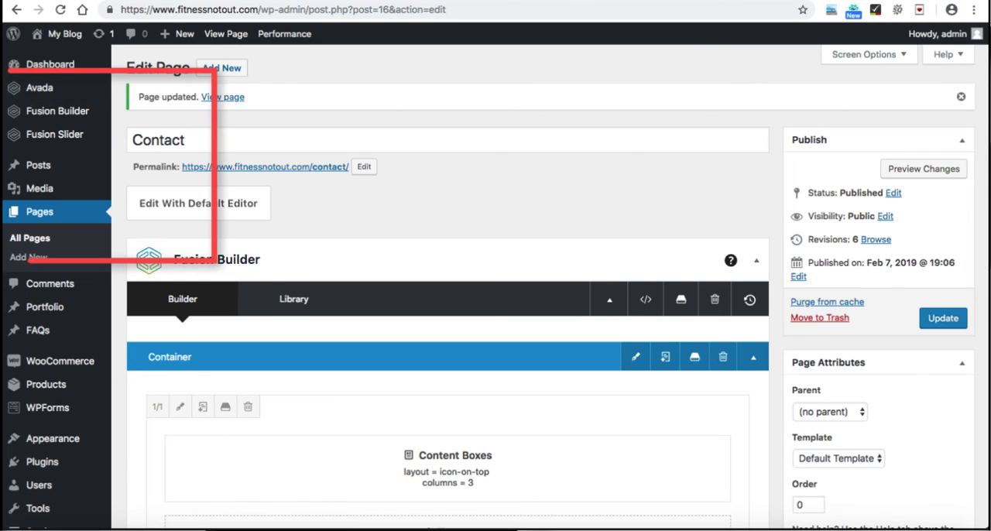
{"action": "left_click", "coordinate": [152, 243]}
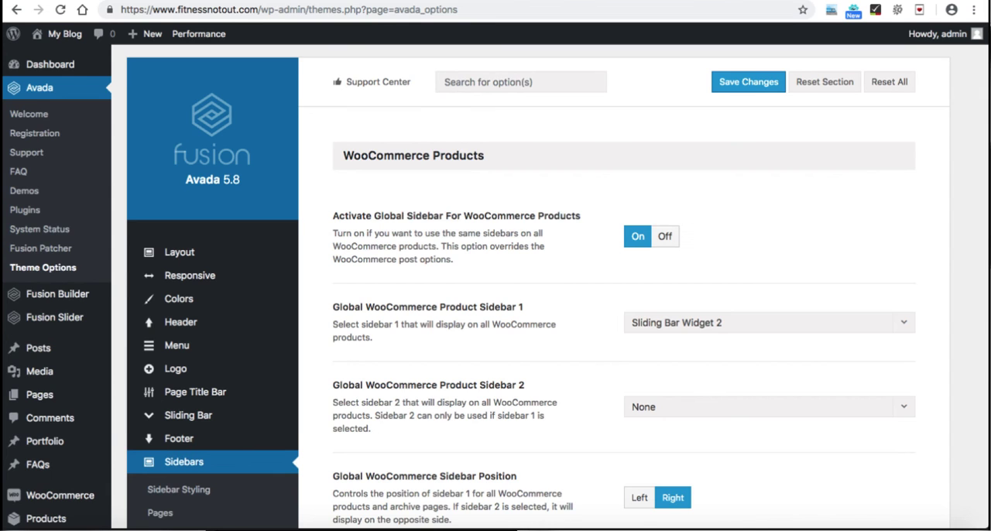
{"action": "scroll", "coordinate": [541, 287], "scroll_direction": "down", "scroll_amount": 1}
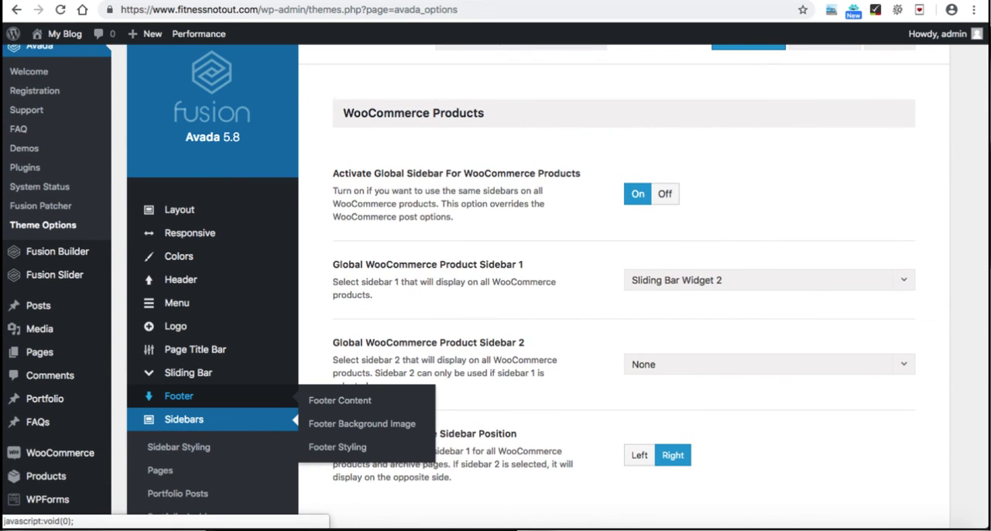
{"action": "left_click", "coordinate": [339, 400]}
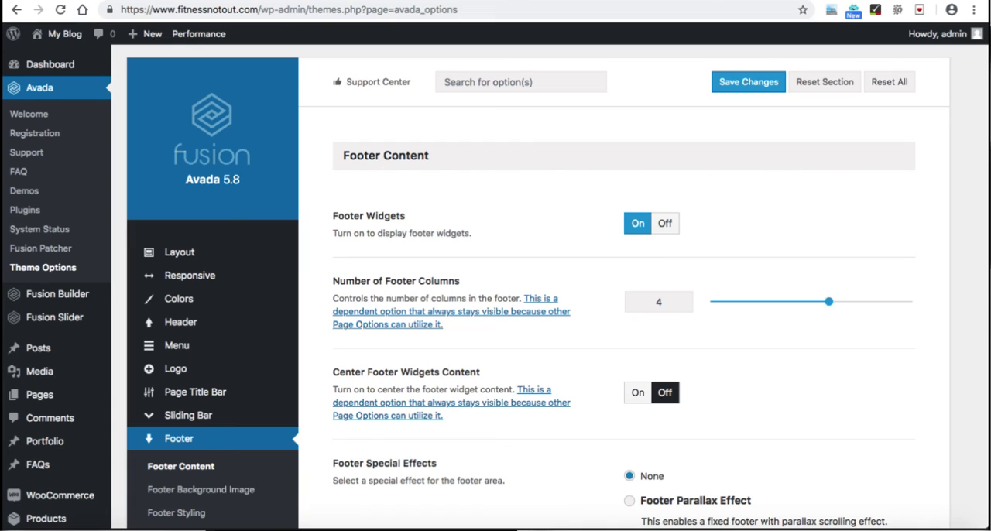
{"action": "left_click_drag", "start_coordinate": [828, 301], "coordinate": [788, 302]}
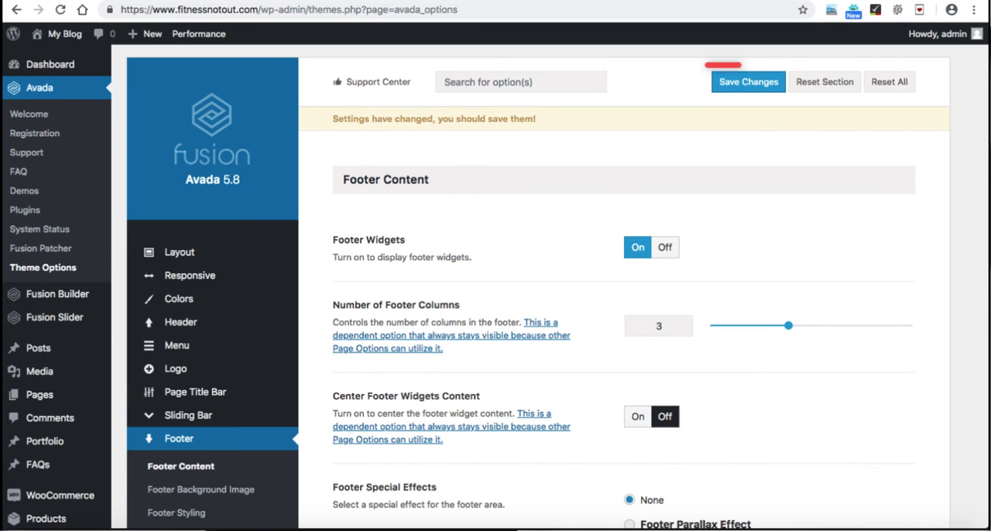
{"action": "left_click", "coordinate": [748, 82]}
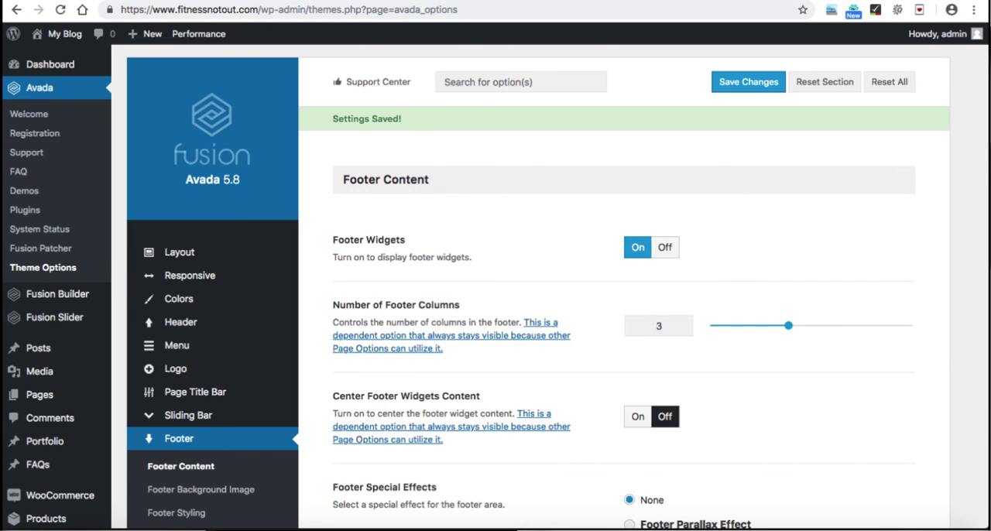
Step: Check the footer area of the live Contact page
{"action": "scroll", "coordinate": [624, 320], "scroll_direction": "down", "scroll_amount": 1}
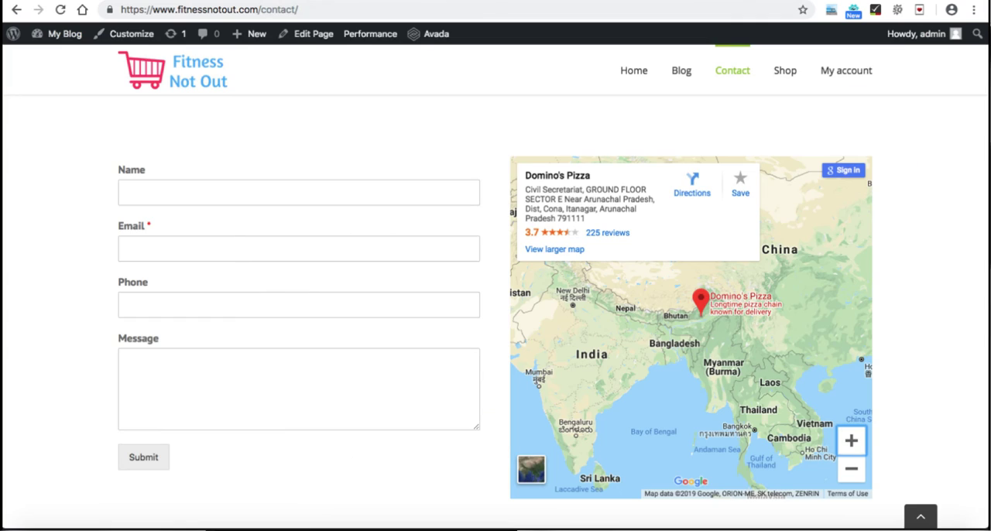
{"action": "scroll", "coordinate": [495, 309], "scroll_direction": "down", "scroll_amount": 3}
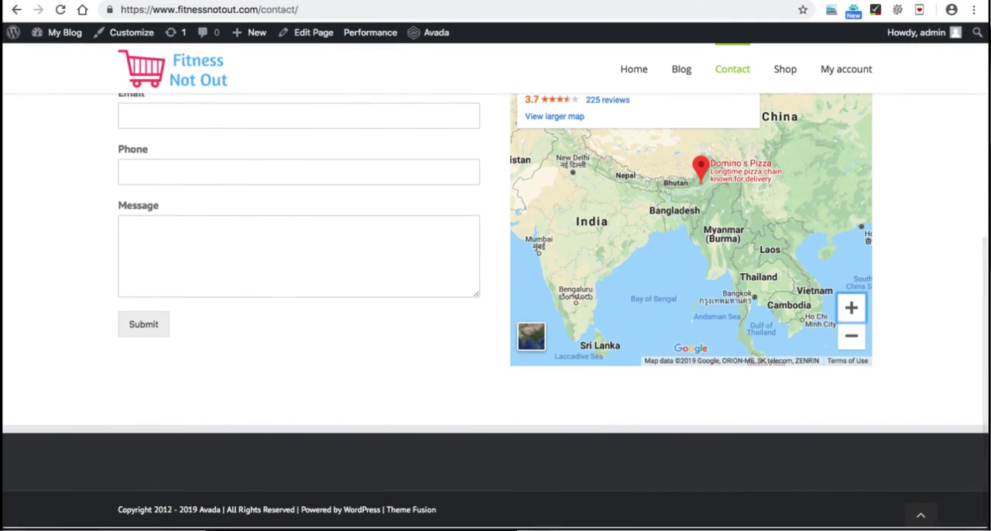
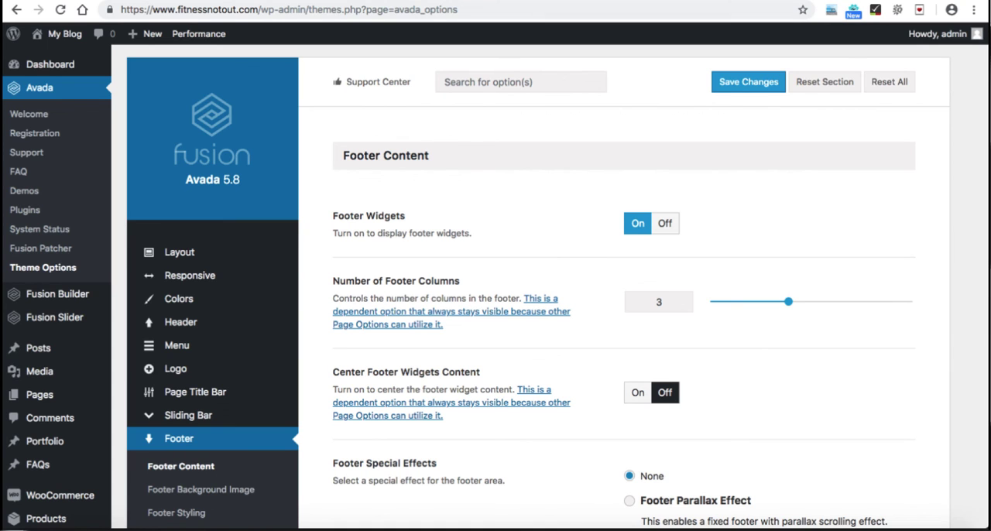
Step: Replace the Copyright Text in the Footer Content options with "Copyright 2019 | All rights reserved. Develop by XYZ company."
{"action": "scroll", "coordinate": [495, 279], "scroll_direction": "down", "scroll_amount": 3}
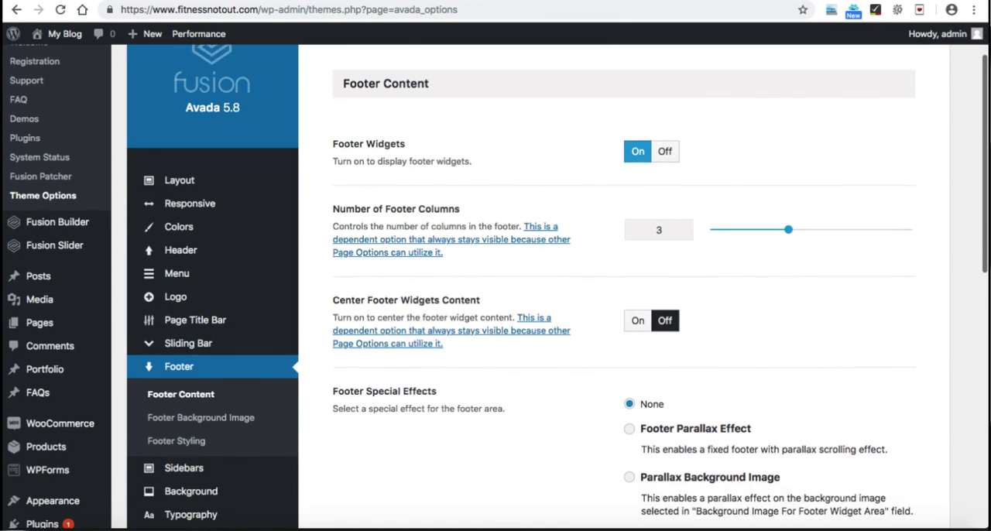
{"action": "scroll", "coordinate": [496, 286], "scroll_direction": "down", "scroll_amount": 5}
{"action": "scroll", "coordinate": [495, 287], "scroll_direction": "down", "scroll_amount": 6}
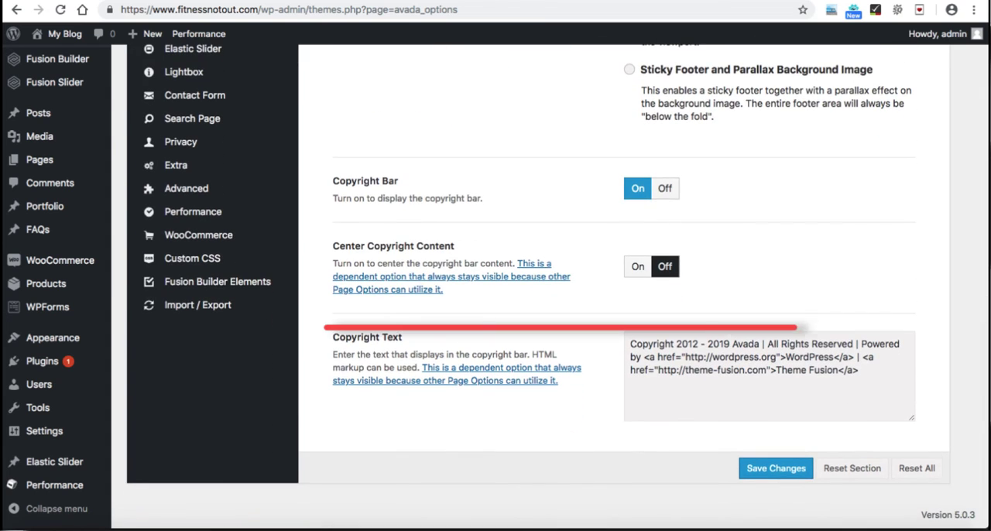
{"action": "left_click_drag", "start_coordinate": [675, 344], "coordinate": [859, 371]}
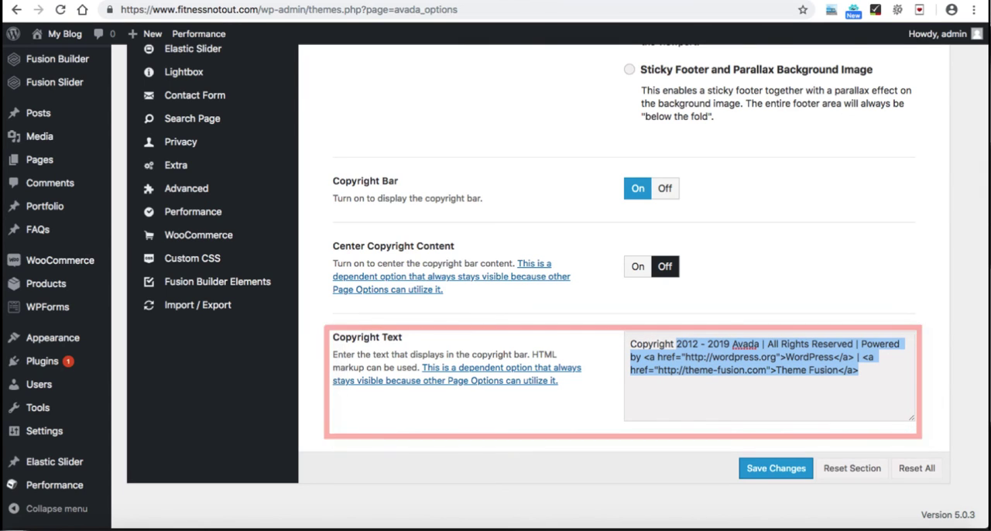
{"action": "type", "text": "2019 "}
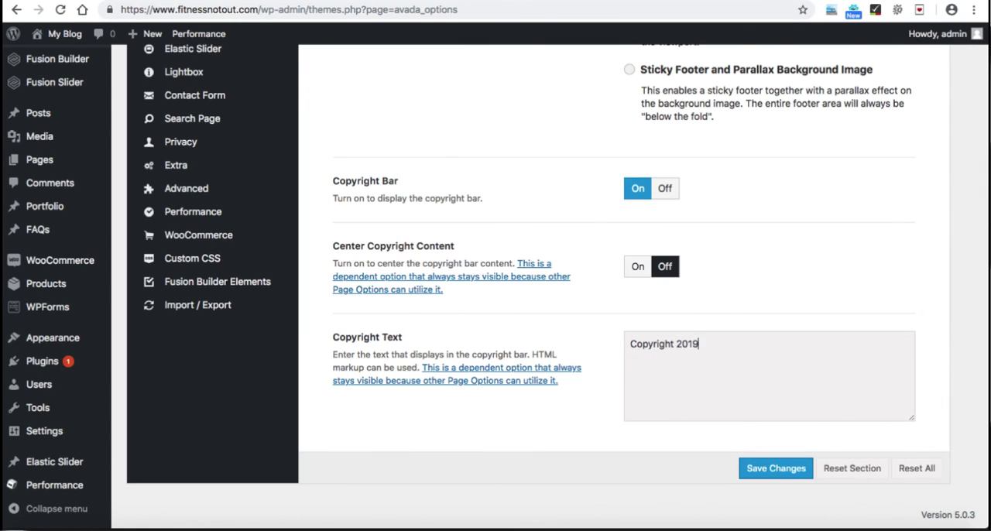
{"action": "type", "text": "| All rights reserved"}
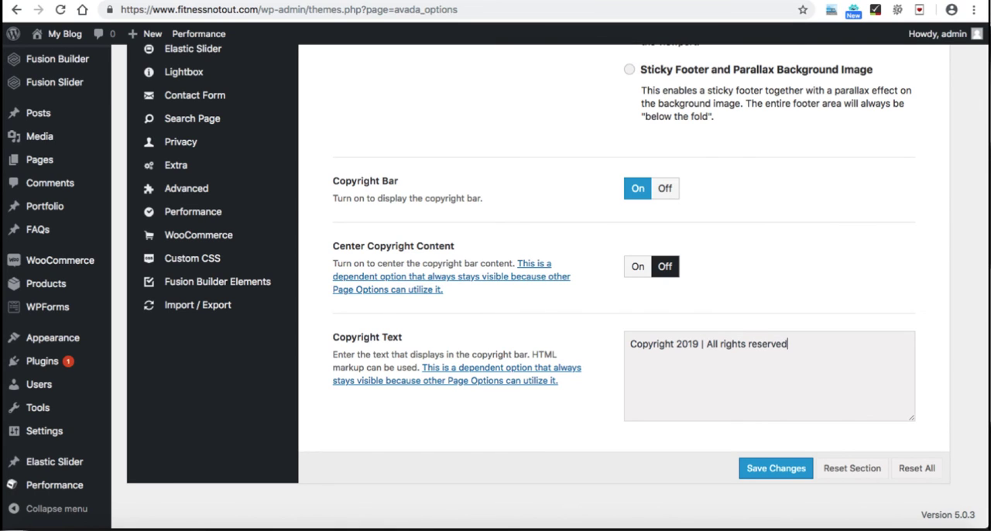
{"action": "type", "text": ". Develop by XYZ company."}
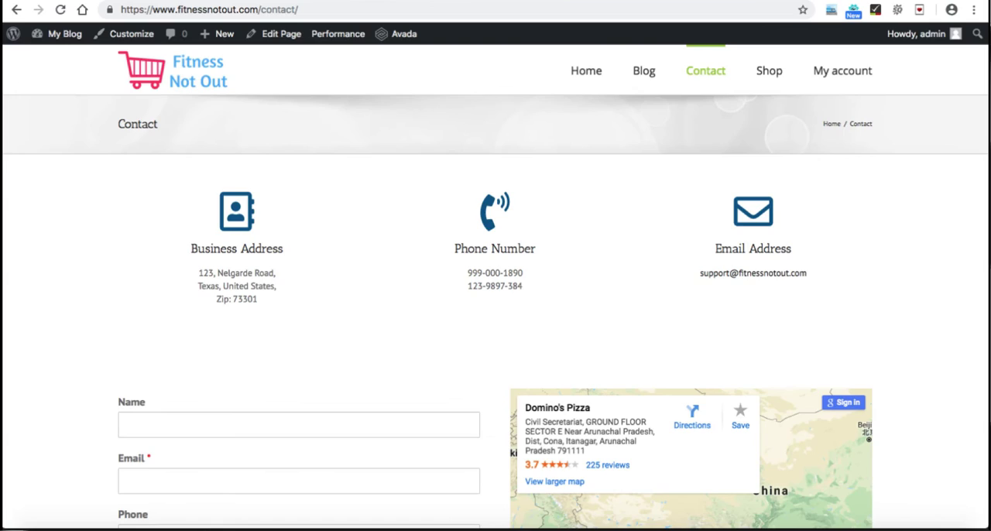
Step: Reload the live Contact page and check the copyright line in its footer
{"action": "left_click", "coordinate": [60, 10]}
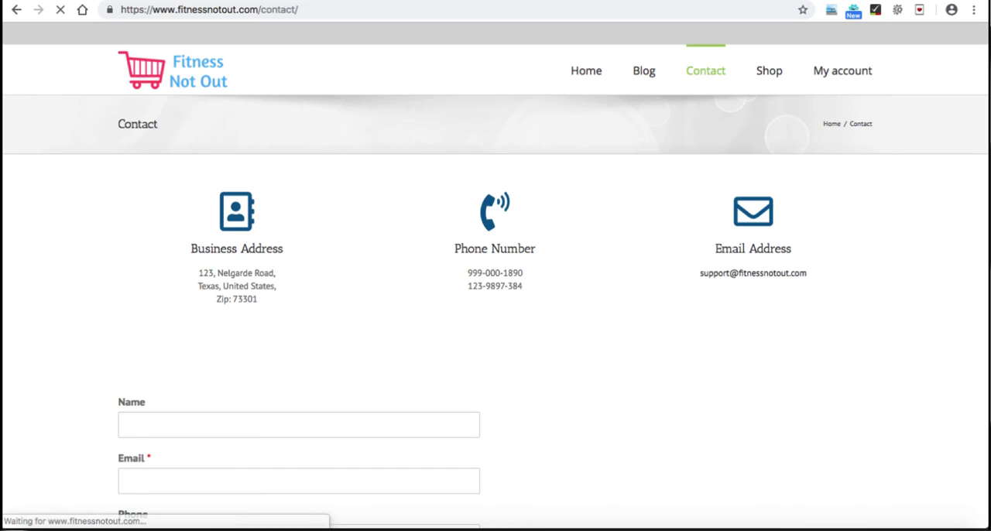
{"action": "scroll", "coordinate": [496, 310], "scroll_direction": "down", "scroll_amount": 3}
{"action": "scroll", "coordinate": [496, 309], "scroll_direction": "down", "scroll_amount": 2}
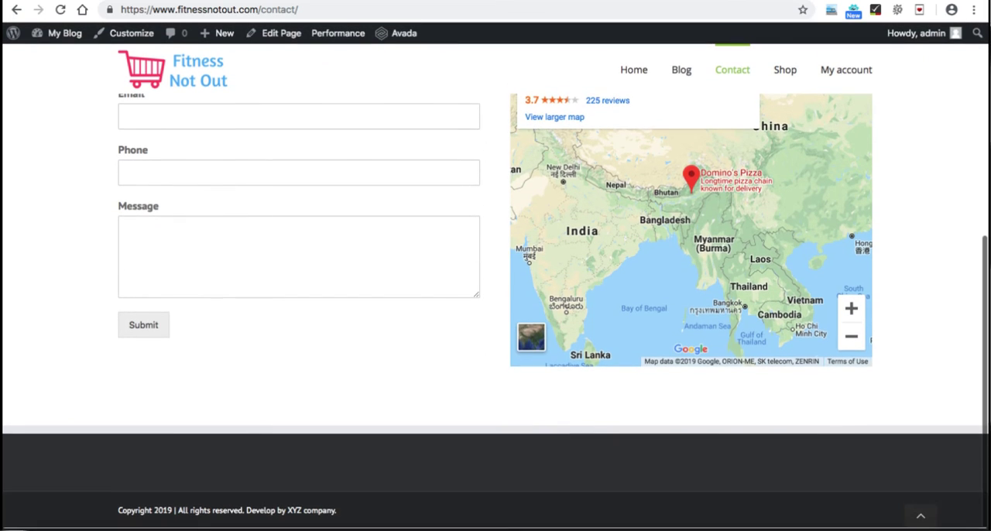
{"action": "left_click_drag", "start_coordinate": [338, 511], "coordinate": [178, 512]}
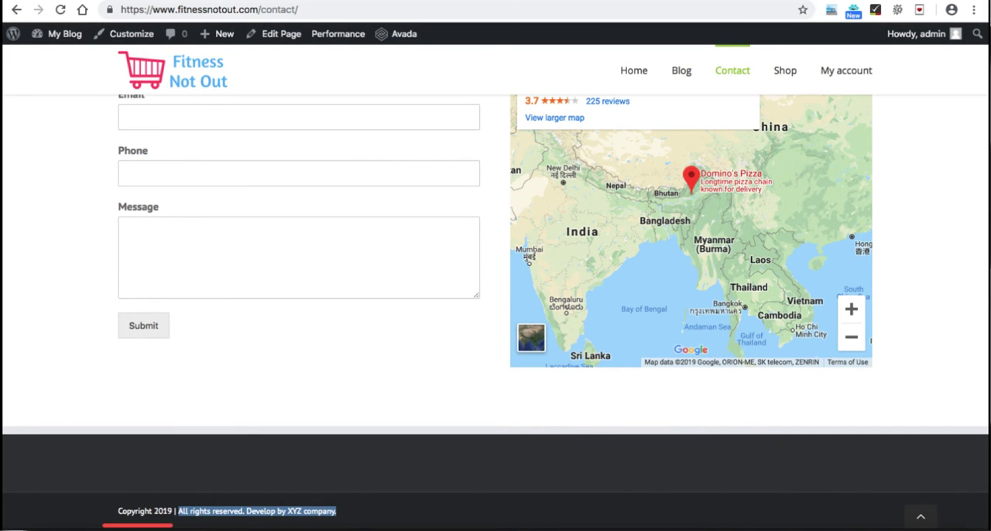
{"action": "left_click", "coordinate": [179, 512]}
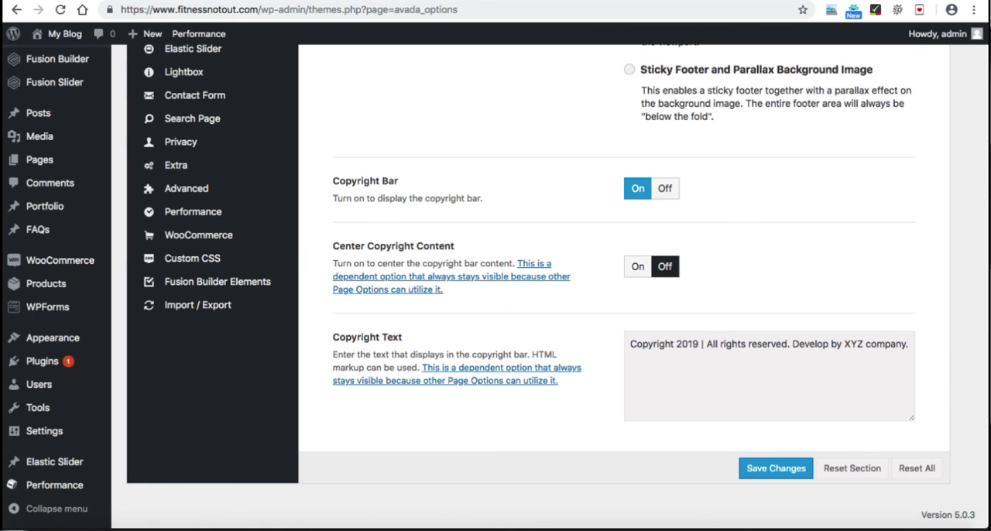
Step: Set the Footer Background Color to the light beige #f4e9e1 in the Footer Styling options
{"action": "scroll", "coordinate": [496, 286], "scroll_direction": "up", "scroll_amount": 5}
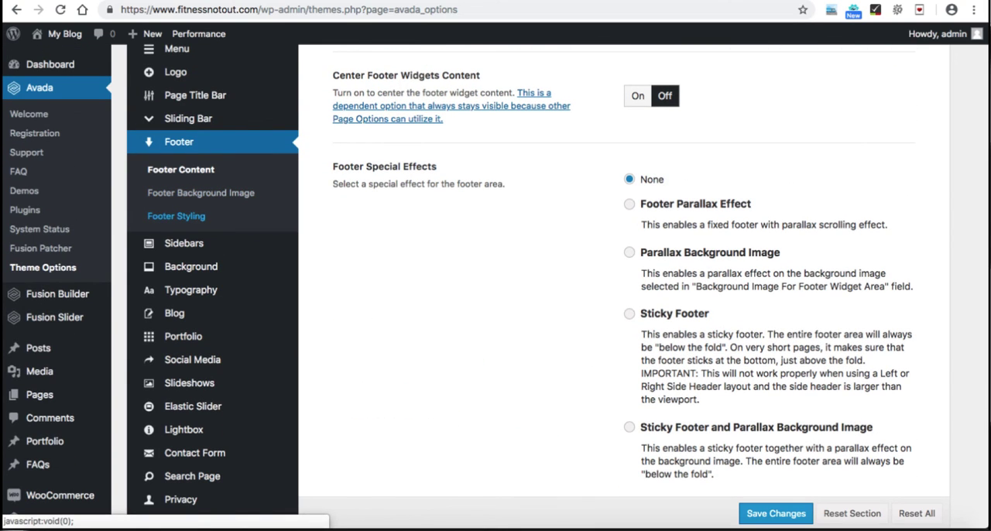
{"action": "left_click", "coordinate": [176, 216]}
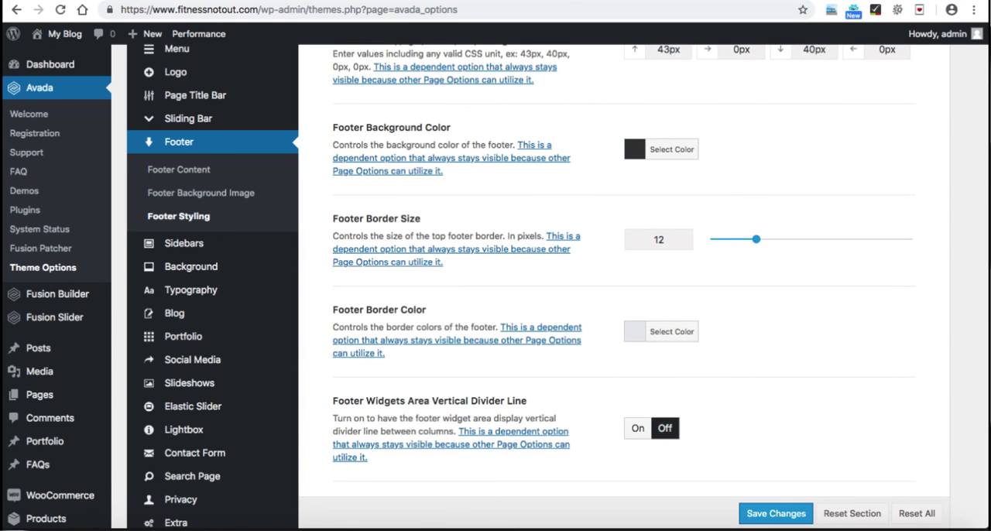
{"action": "scroll", "coordinate": [496, 286], "scroll_direction": "up", "scroll_amount": 2}
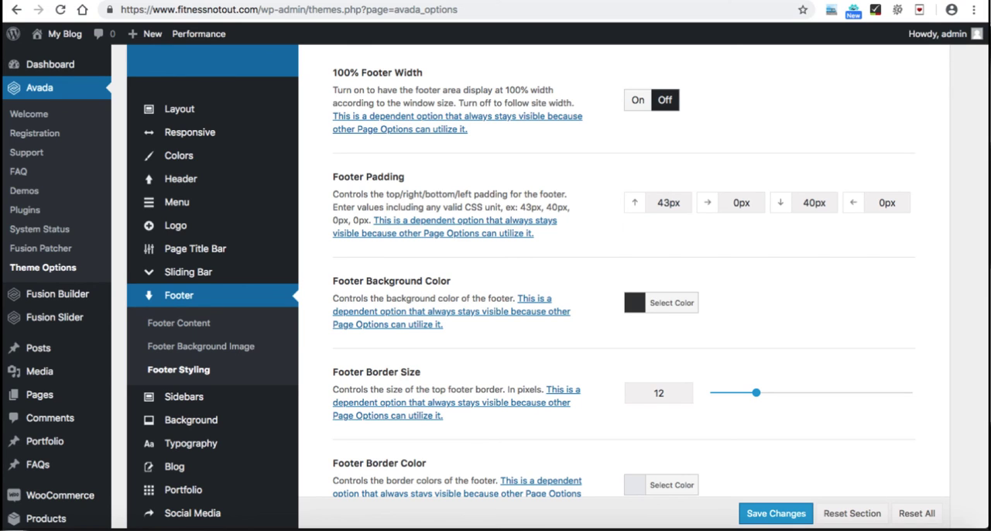
{"action": "left_click", "coordinate": [660, 303]}
{"action": "scroll", "coordinate": [660, 302], "scroll_direction": "down", "scroll_amount": 1}
{"action": "left_click_drag", "start_coordinate": [632, 391], "coordinate": [645, 299]}
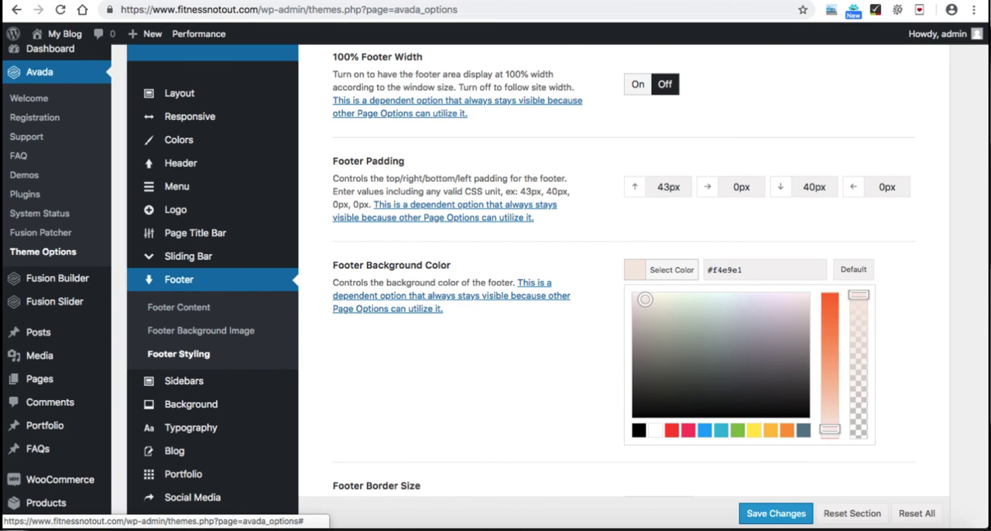
{"action": "left_click", "coordinate": [662, 270]}
Step: Reduce the Footer Border Size to 0
{"action": "scroll", "coordinate": [662, 271], "scroll_direction": "down", "scroll_amount": 2}
{"action": "scroll", "coordinate": [662, 339], "scroll_direction": "down", "scroll_amount": 2}
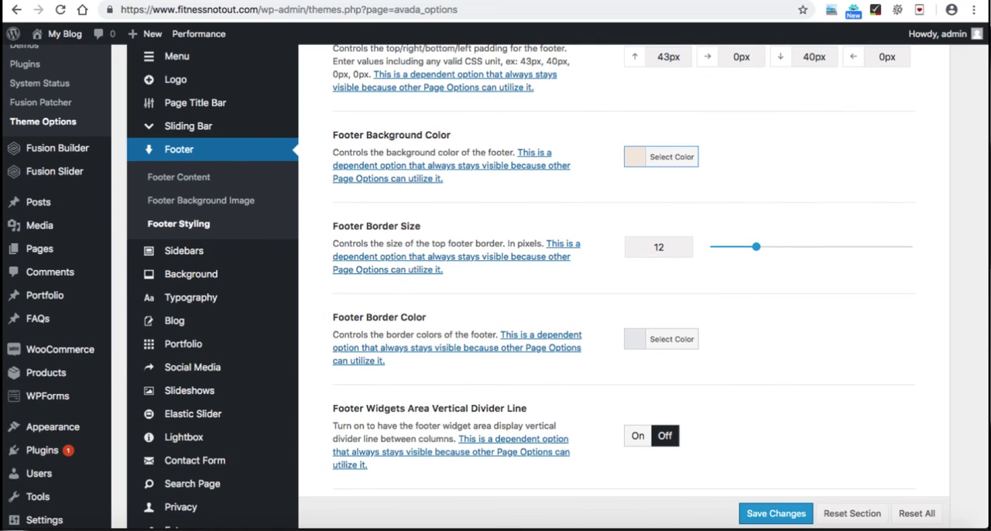
{"action": "left_click_drag", "start_coordinate": [756, 246], "coordinate": [707, 246]}
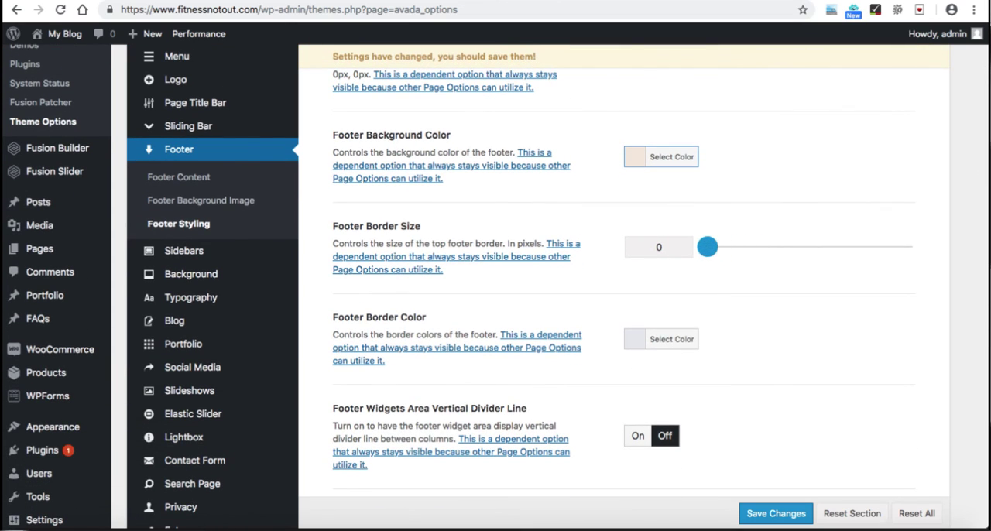
Step: Set the font color of the Footer Headings Typography to black (#000000)
{"action": "scroll", "coordinate": [642, 286], "scroll_direction": "down", "scroll_amount": 5}
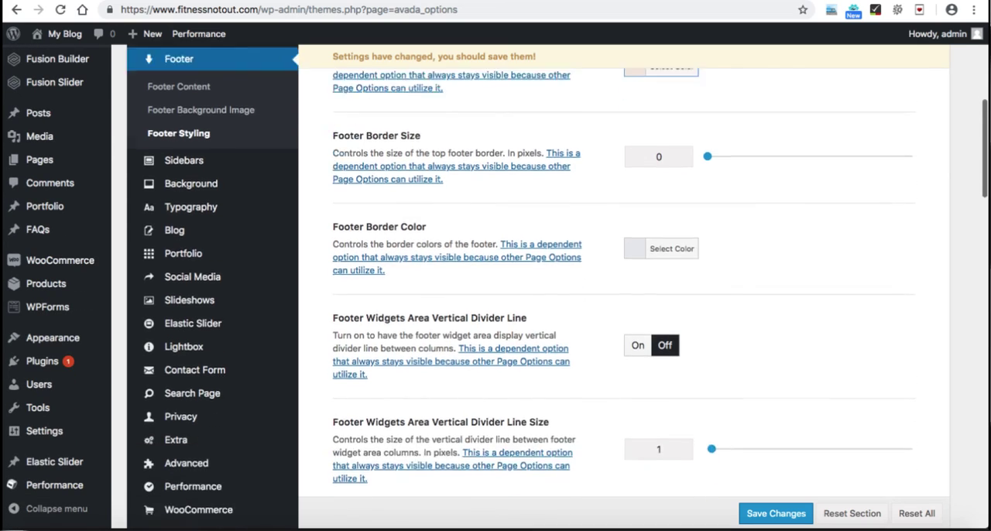
{"action": "scroll", "coordinate": [643, 287], "scroll_direction": "down", "scroll_amount": 7}
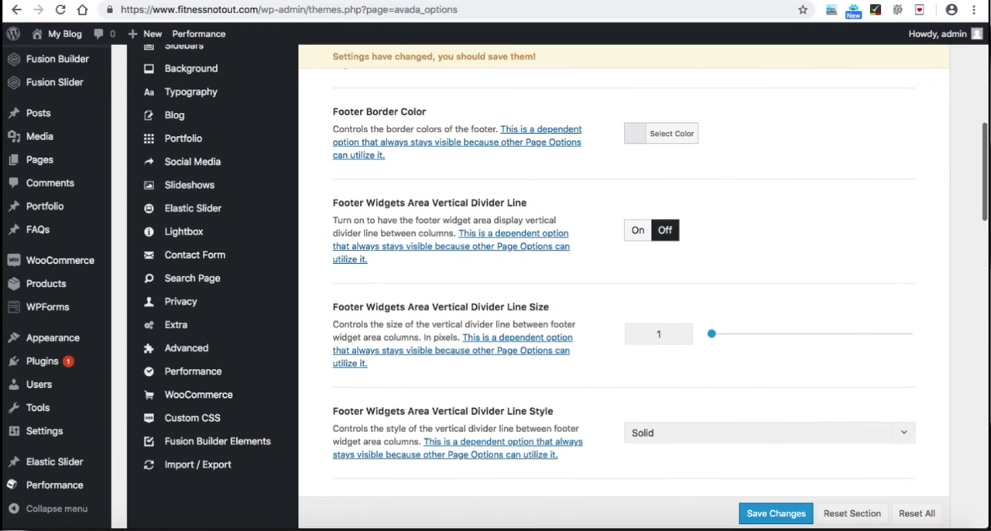
{"action": "scroll", "coordinate": [643, 286], "scroll_direction": "down", "scroll_amount": 1}
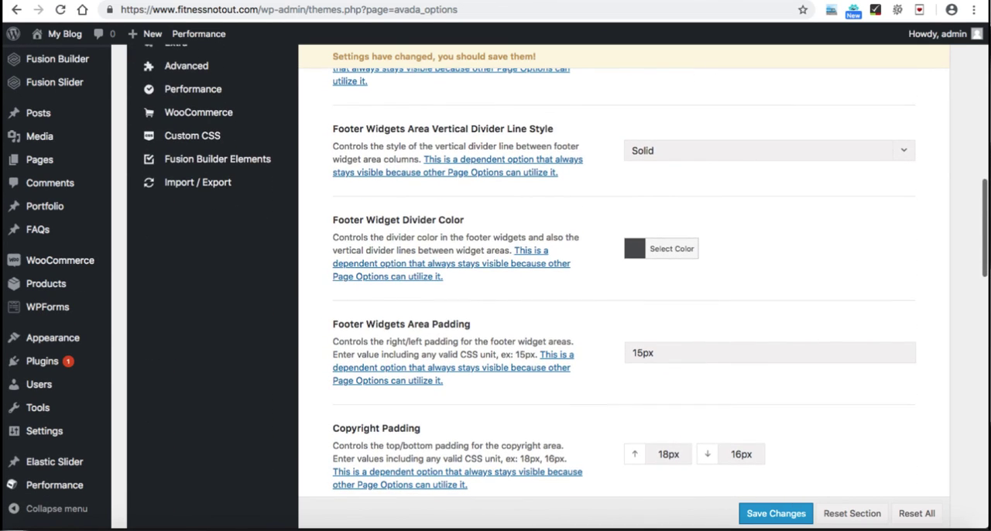
{"action": "scroll", "coordinate": [642, 287], "scroll_direction": "down", "scroll_amount": 2}
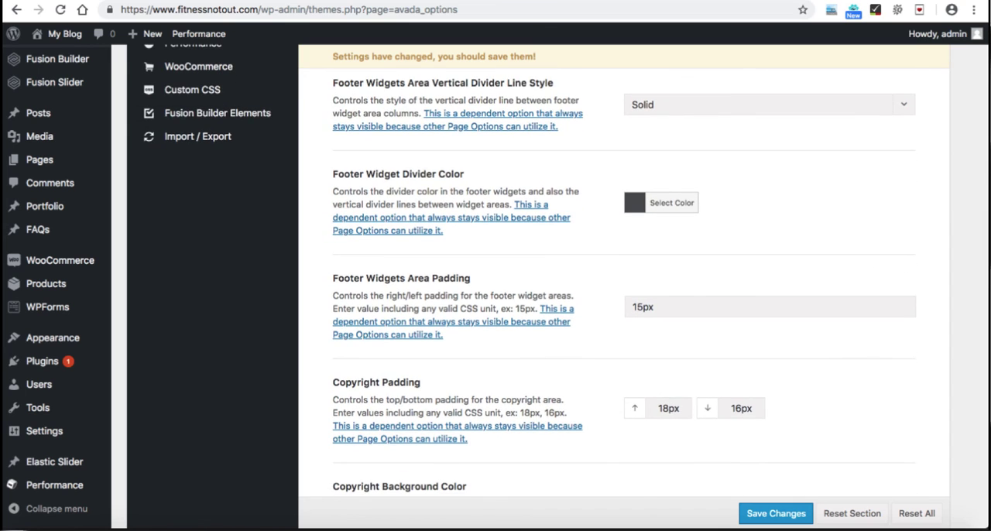
{"action": "scroll", "coordinate": [643, 286], "scroll_direction": "down", "scroll_amount": 4}
{"action": "scroll", "coordinate": [643, 287], "scroll_direction": "down", "scroll_amount": 7}
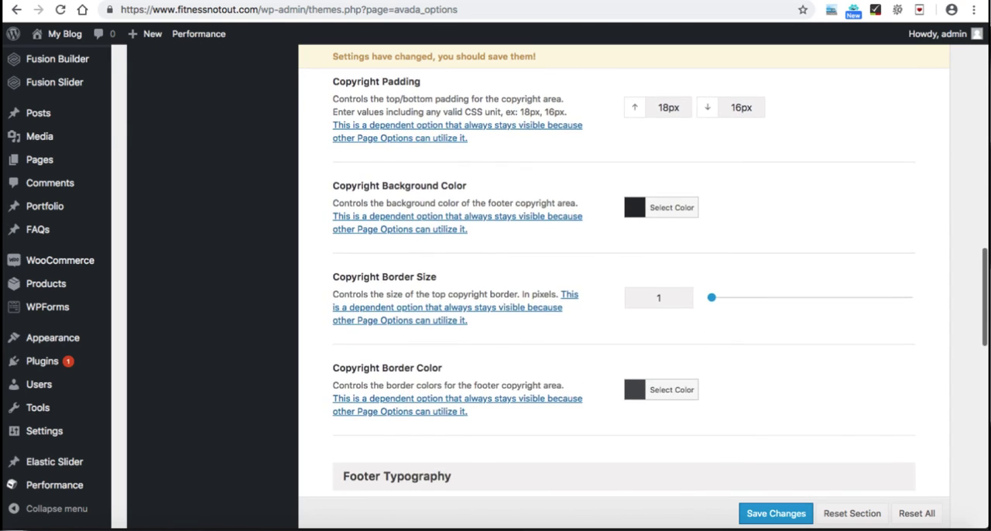
{"action": "scroll", "coordinate": [643, 287], "scroll_direction": "down", "scroll_amount": 5}
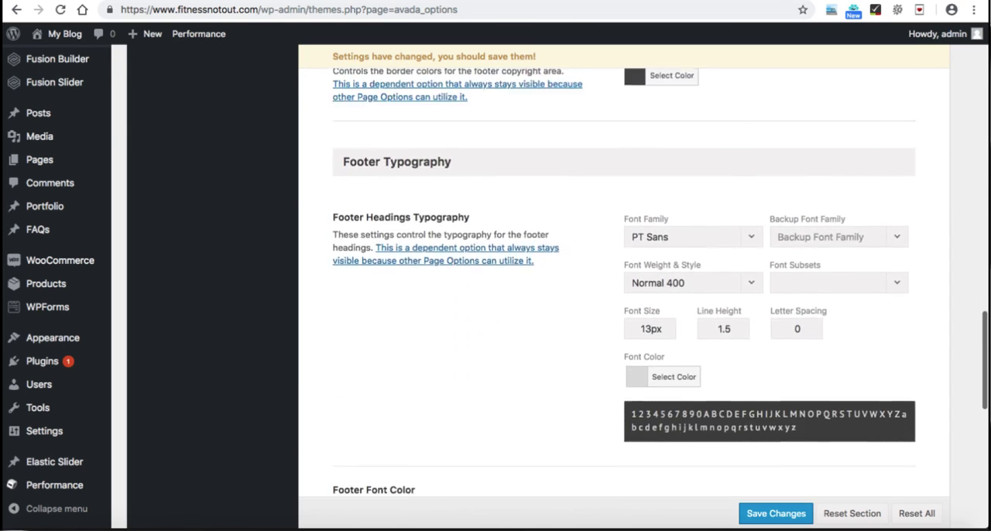
{"action": "left_click", "coordinate": [664, 313]}
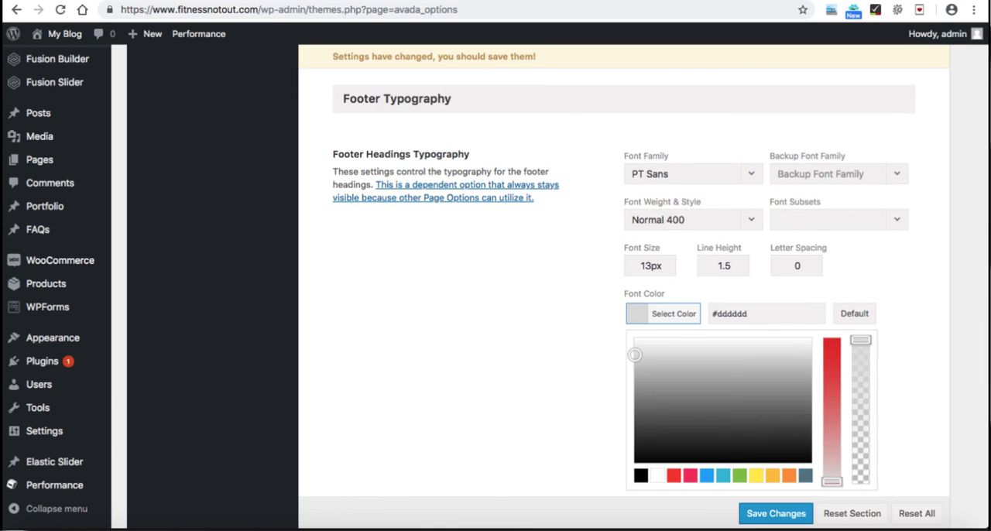
{"action": "left_click", "coordinate": [641, 475]}
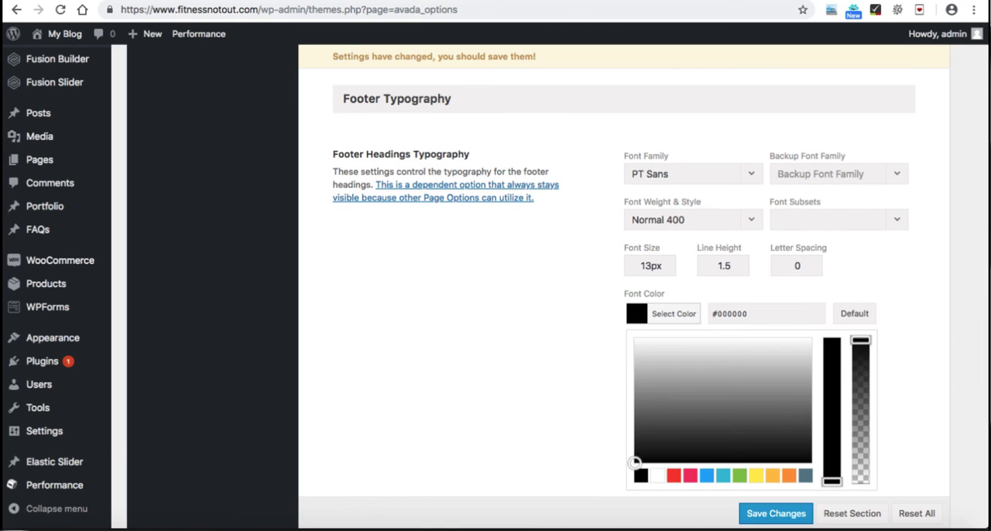
{"action": "left_click", "coordinate": [664, 313]}
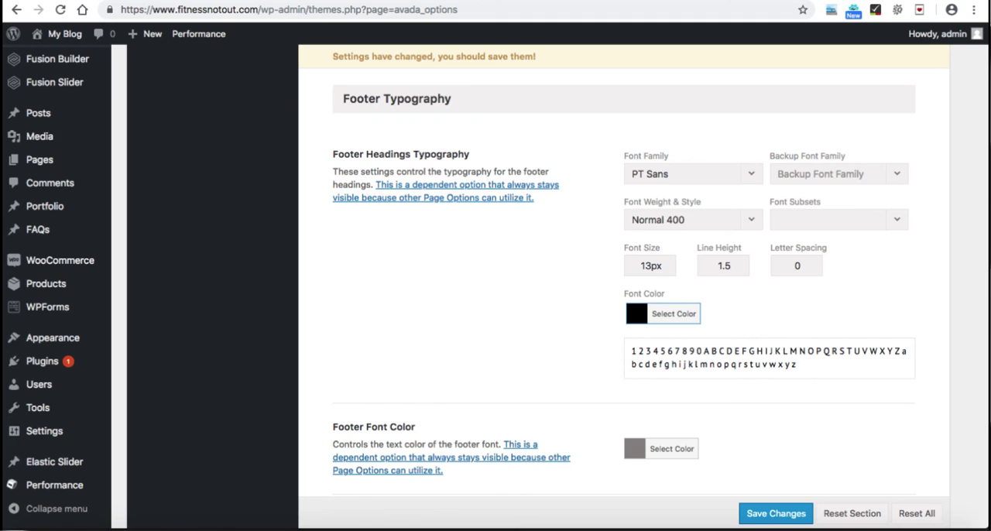
Step: Set both the Footer Font Color and the Footer Link Color to black (#000000)
{"action": "scroll", "coordinate": [623, 291], "scroll_direction": "down", "scroll_amount": 4}
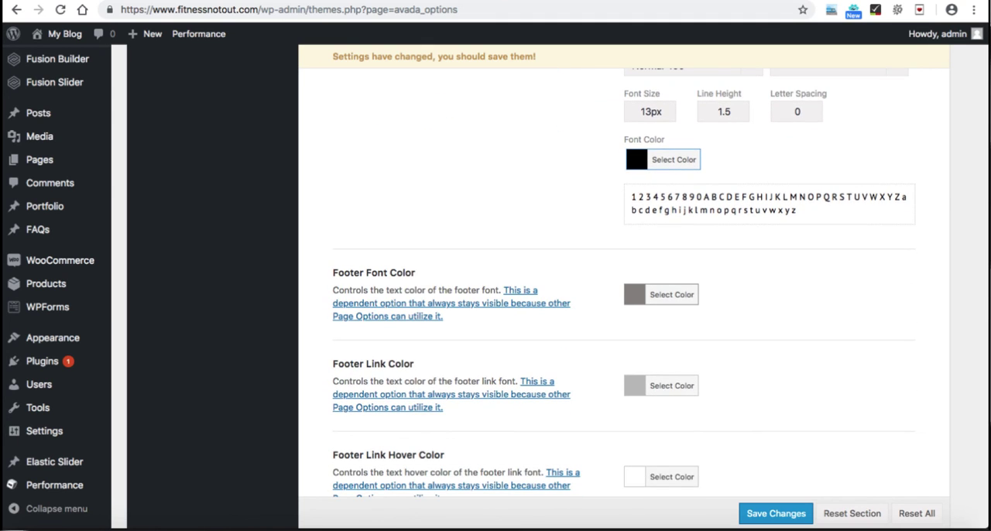
{"action": "left_click", "coordinate": [662, 295]}
{"action": "left_click_drag", "start_coordinate": [633, 357], "coordinate": [632, 425]}
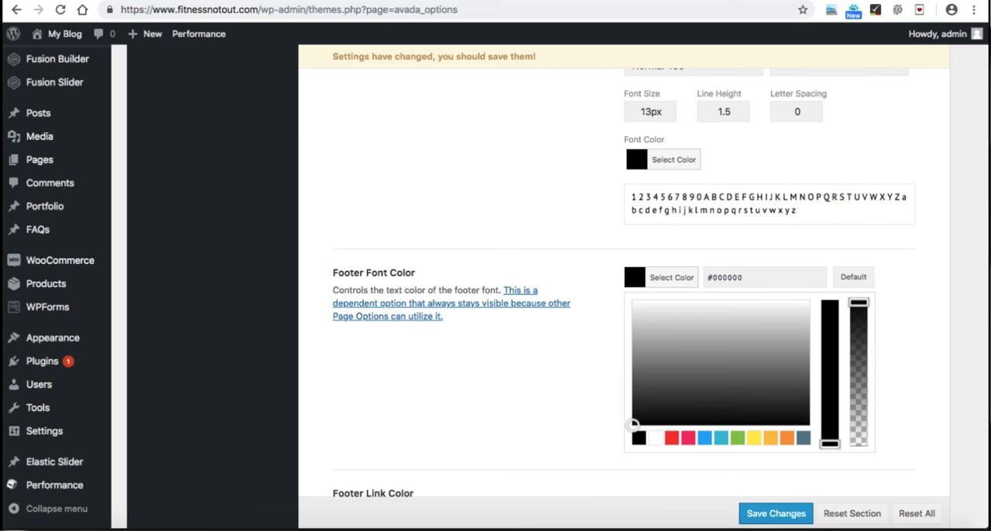
{"action": "left_click", "coordinate": [664, 277]}
{"action": "scroll", "coordinate": [664, 309], "scroll_direction": "down", "scroll_amount": 1}
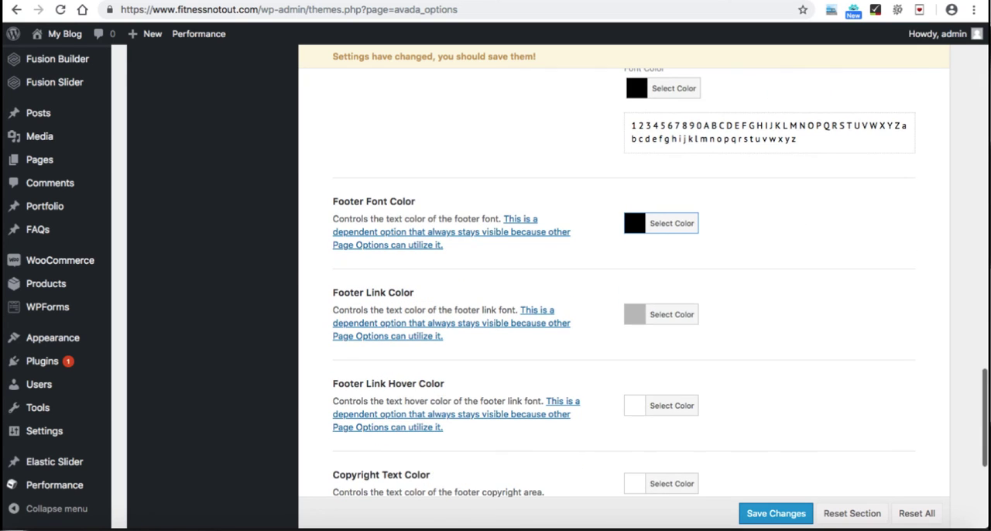
{"action": "left_click", "coordinate": [662, 314]}
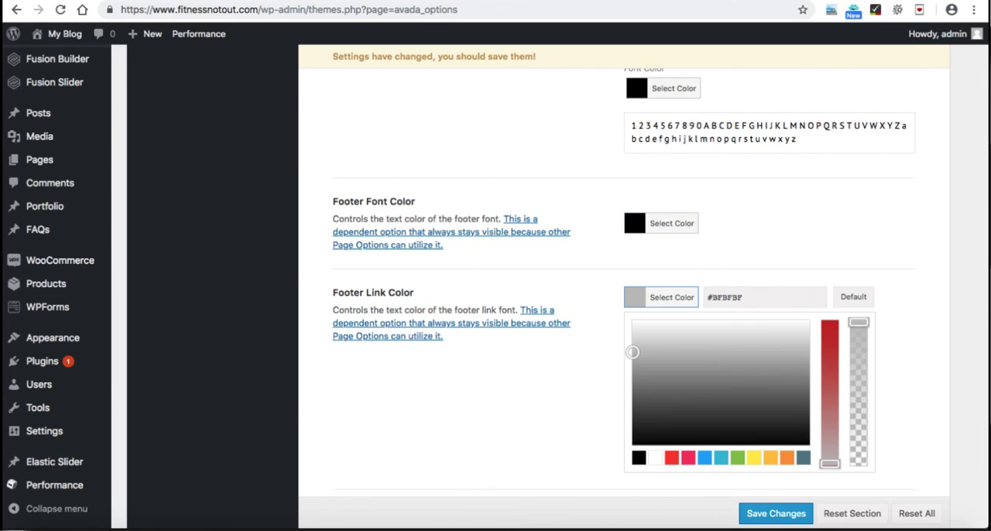
{"action": "left_click_drag", "start_coordinate": [633, 352], "coordinate": [632, 445]}
{"action": "left_click", "coordinate": [663, 298]}
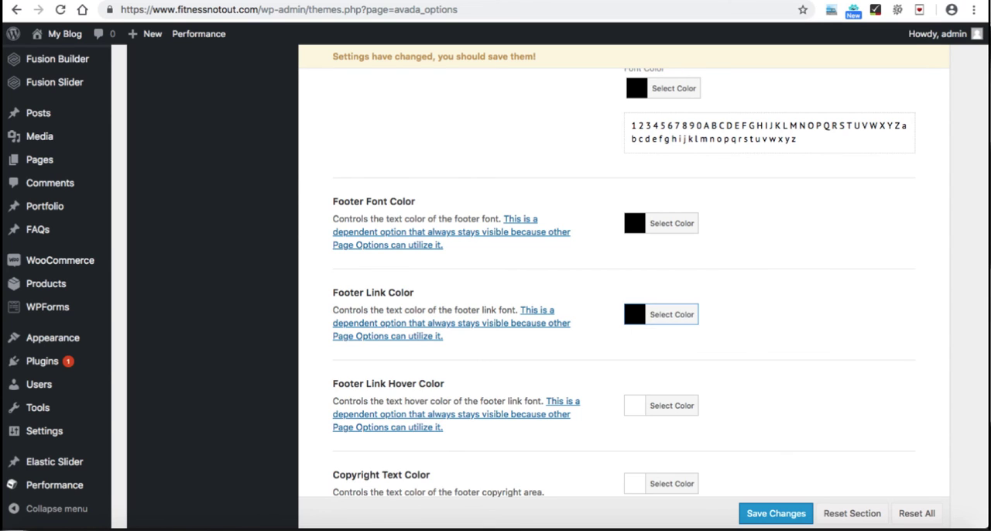
Step: Set the Footer Link Hover Color to the blue preset #03a9f4
{"action": "scroll", "coordinate": [663, 297], "scroll_direction": "down", "scroll_amount": 1}
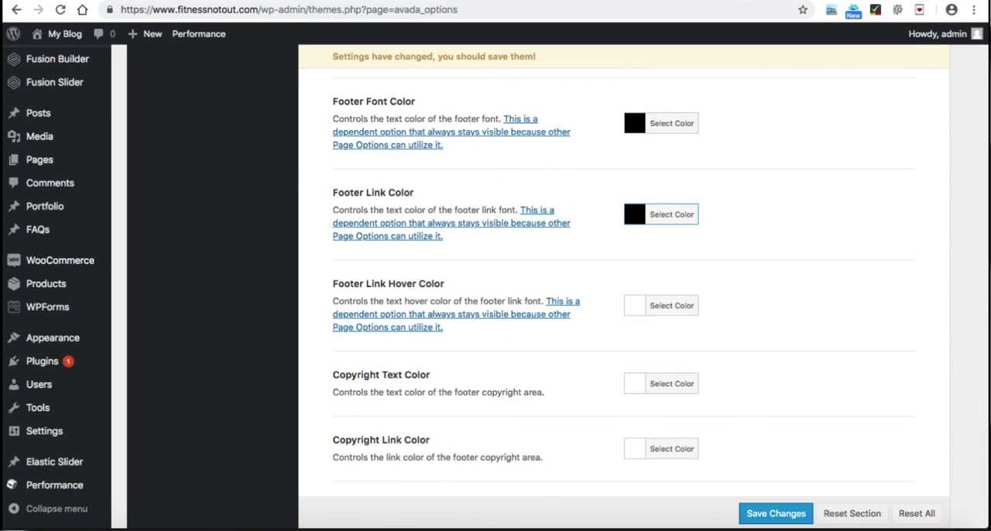
{"action": "left_click", "coordinate": [662, 305]}
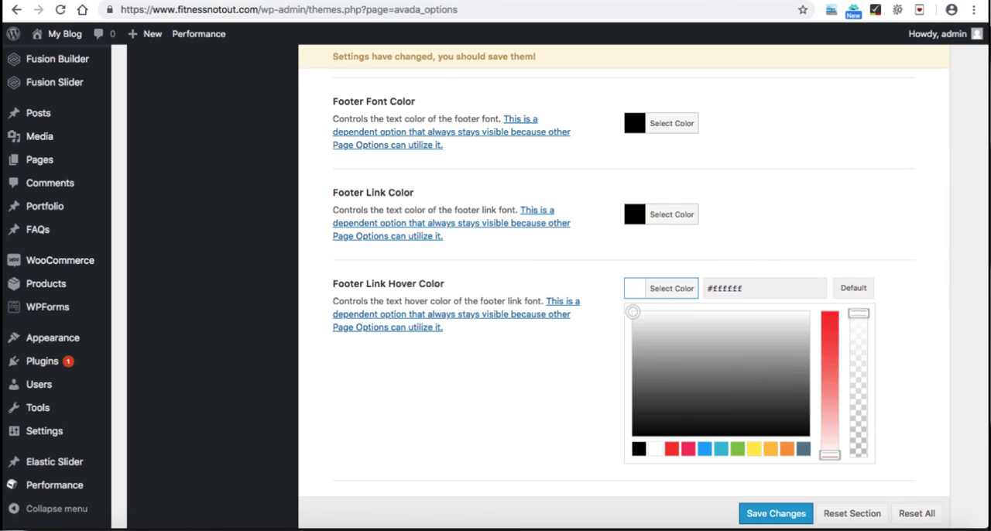
{"action": "left_click", "coordinate": [704, 449]}
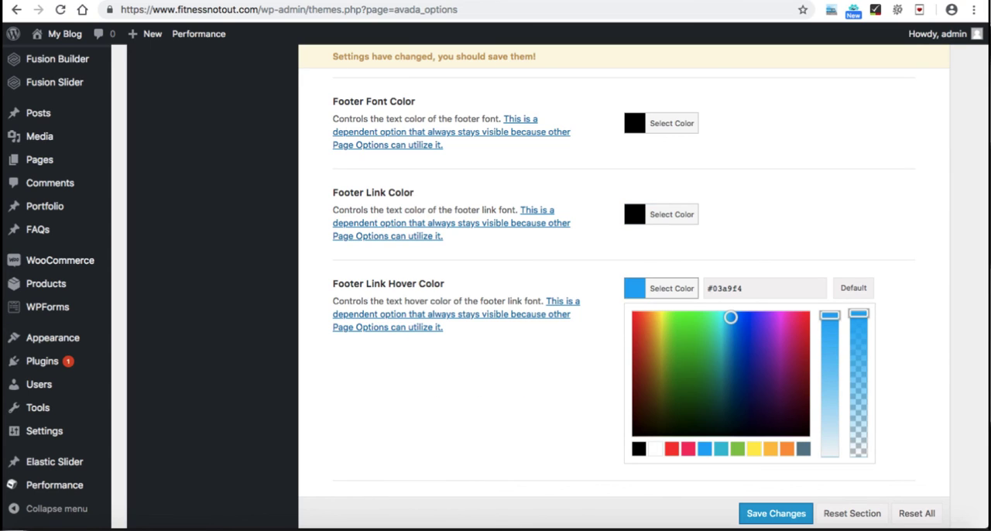
{"action": "left_click", "coordinate": [666, 289]}
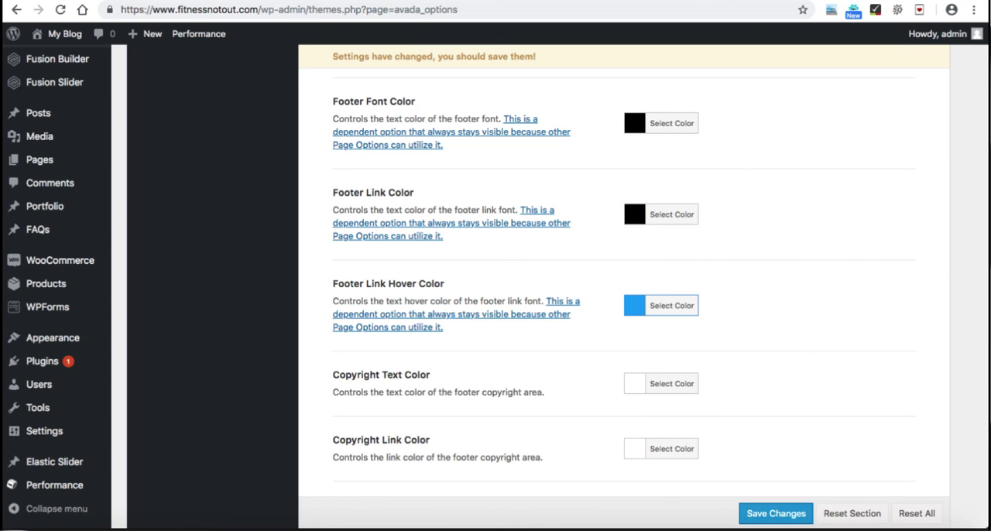
{"action": "scroll", "coordinate": [623, 286], "scroll_direction": "down", "scroll_amount": 2}
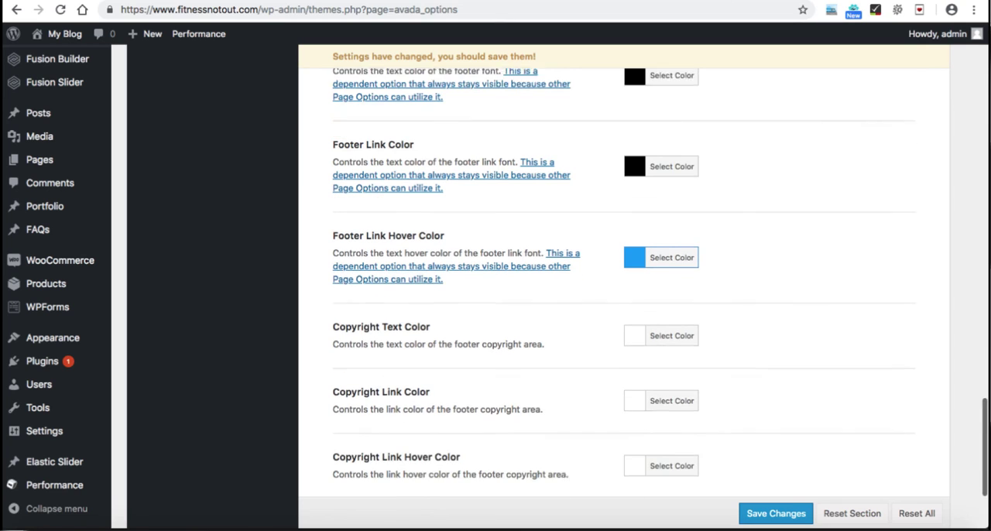
Step: Save the changed footer theme options and reload the site's Contact page to check the footer styling
{"action": "left_click", "coordinate": [667, 325]}
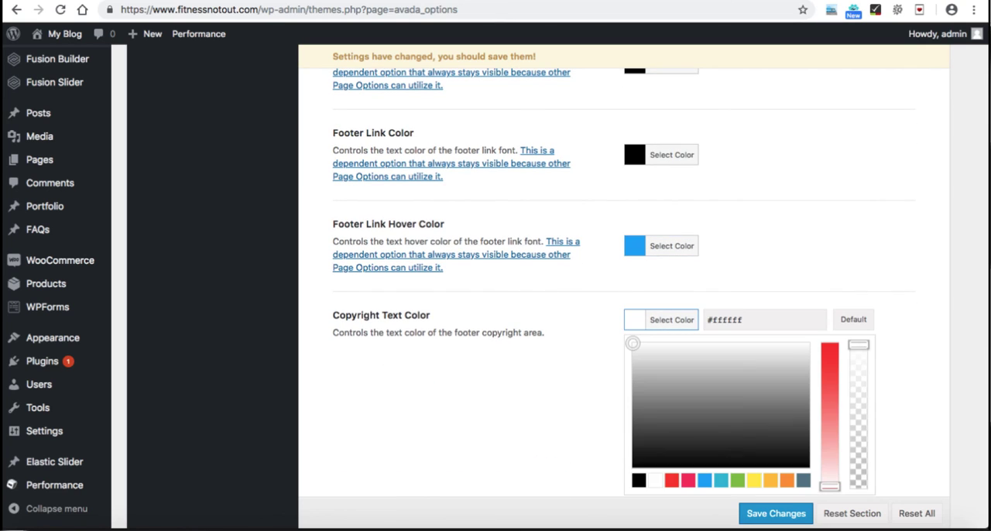
{"action": "left_click", "coordinate": [667, 323]}
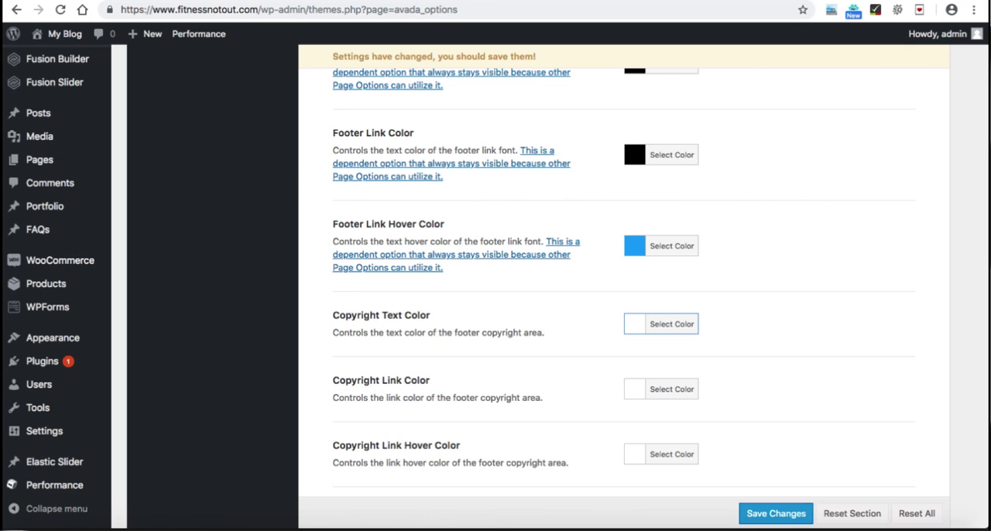
{"action": "left_click", "coordinate": [775, 513]}
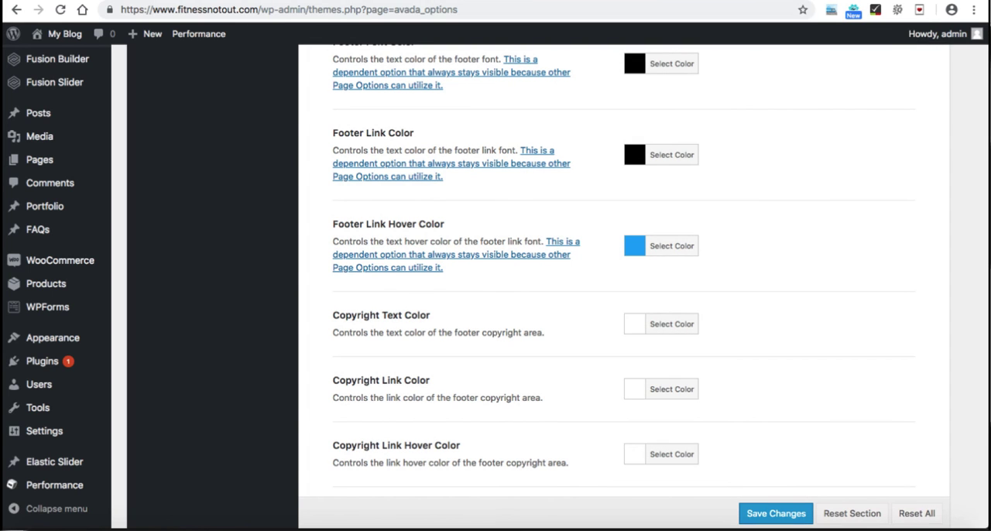
{"action": "key", "text": "ctrl+Tab"}
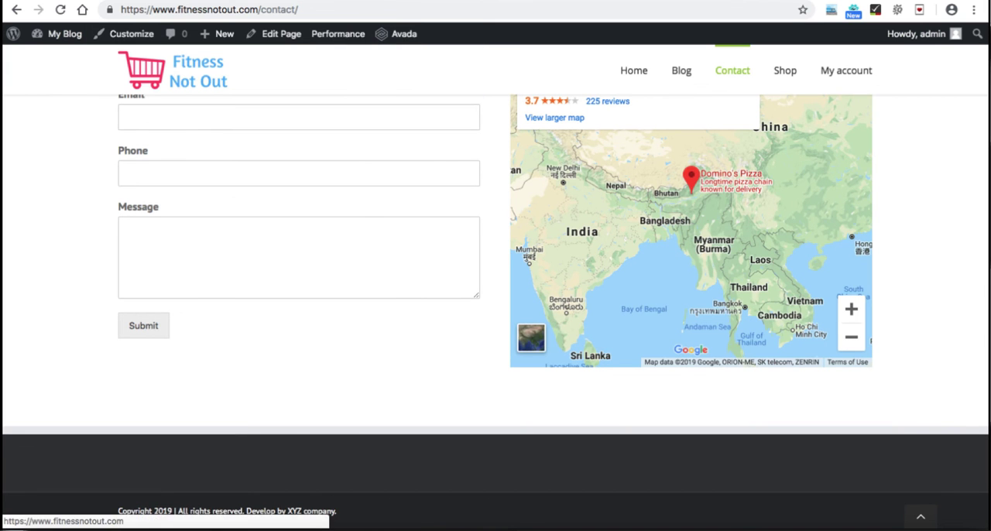
{"action": "left_click", "coordinate": [60, 10]}
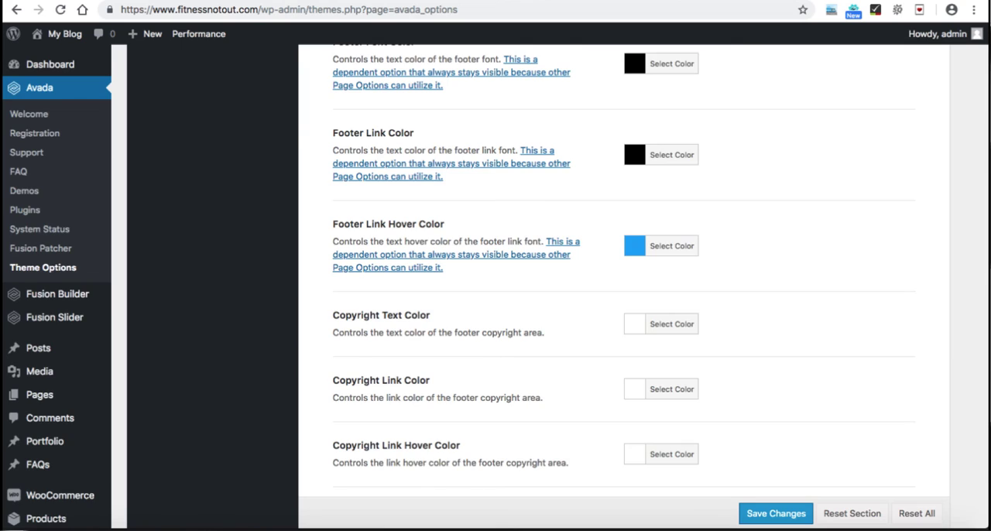
Step: Go to the WordPress Widgets page, collapse the Blog Sidebar area and expand Footer Widget 1
{"action": "scroll", "coordinate": [495, 287], "scroll_direction": "down", "scroll_amount": 5}
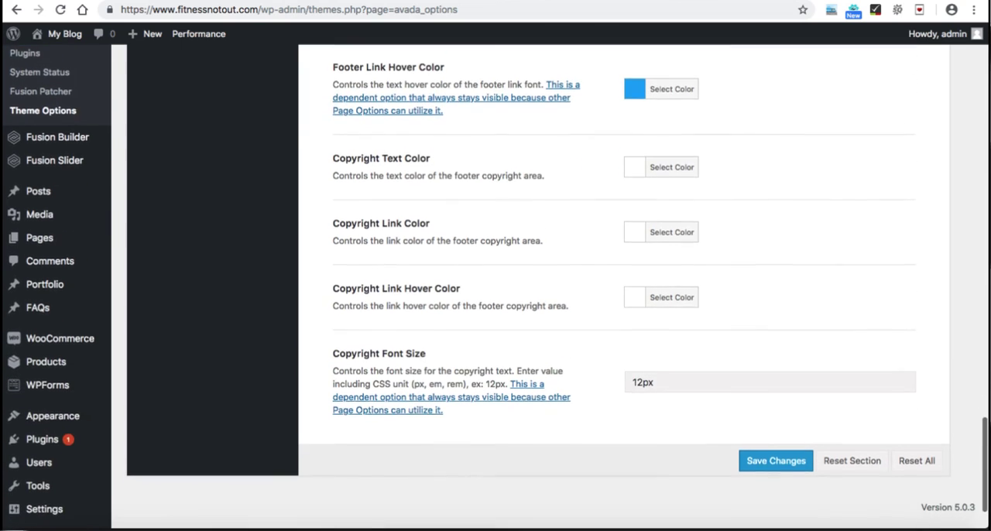
{"action": "mouse_move", "coordinate": [52, 364]}
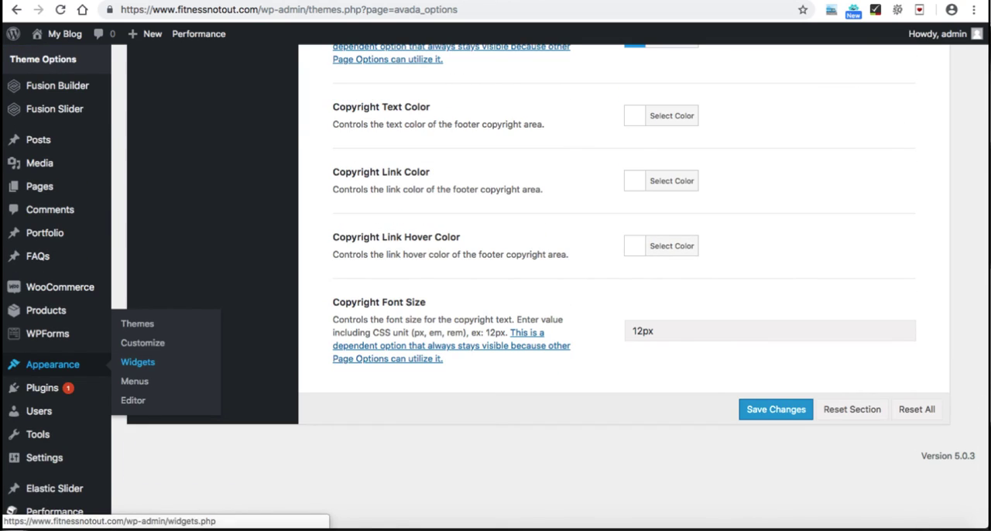
{"action": "left_click", "coordinate": [138, 361]}
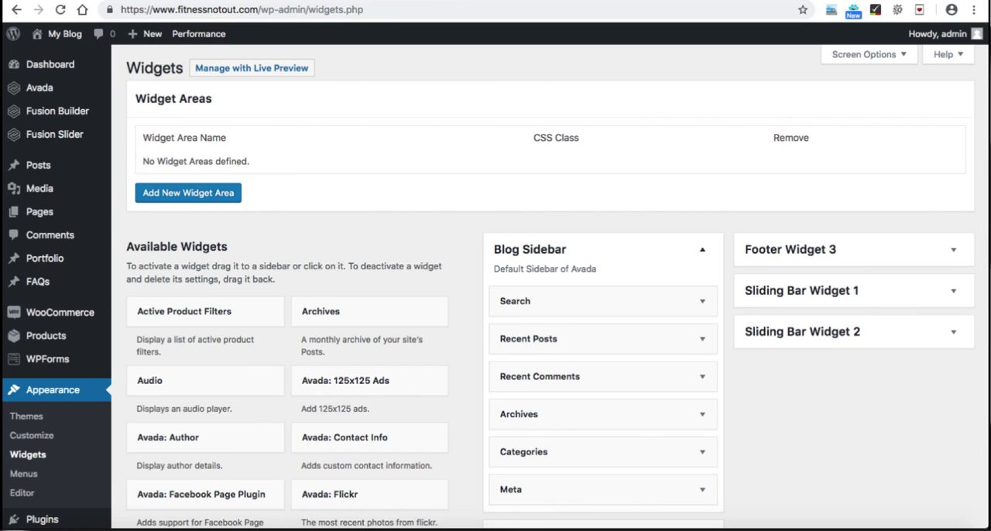
{"action": "left_click", "coordinate": [702, 249]}
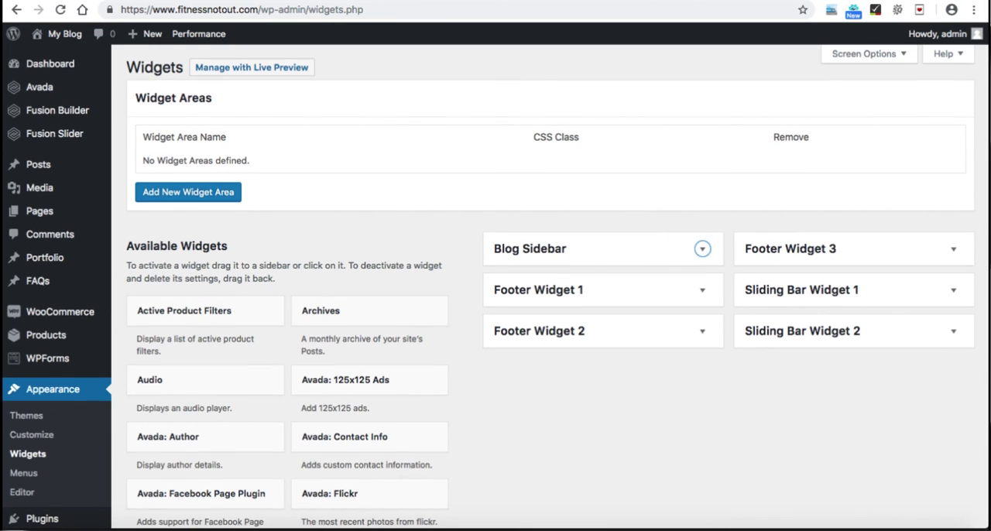
{"action": "scroll", "coordinate": [549, 287], "scroll_direction": "down", "scroll_amount": 2}
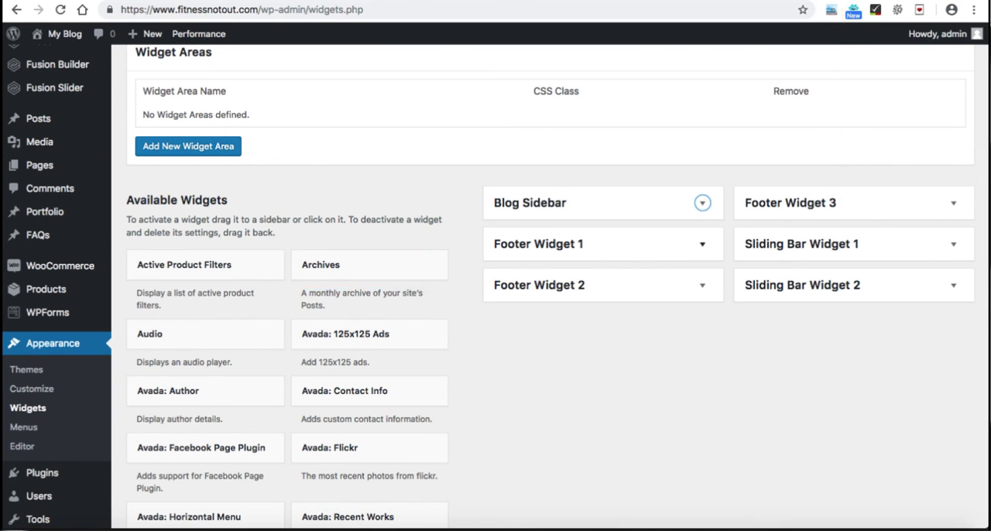
{"action": "left_click", "coordinate": [702, 244]}
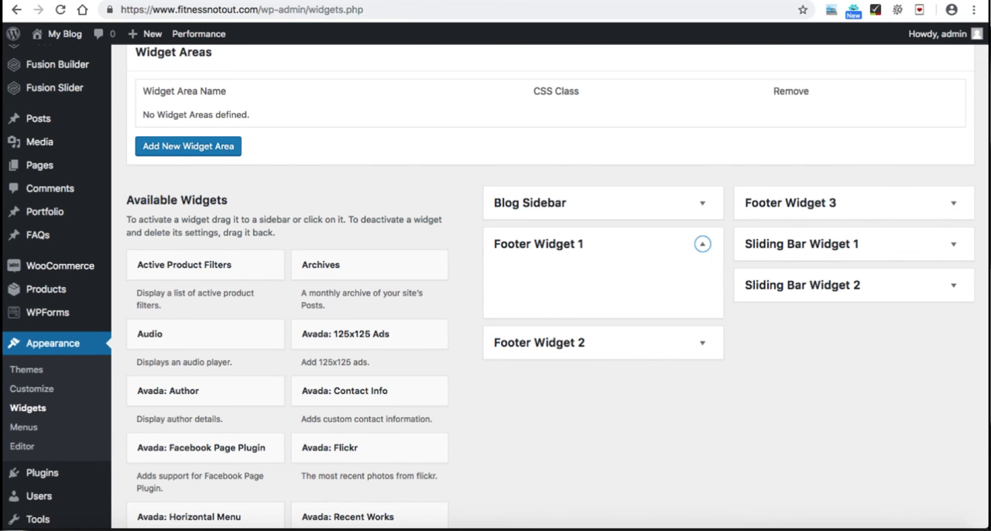
Step: Add an Image widget to the Footer Widget 1 area
{"action": "scroll", "coordinate": [550, 287], "scroll_direction": "down", "scroll_amount": 10}
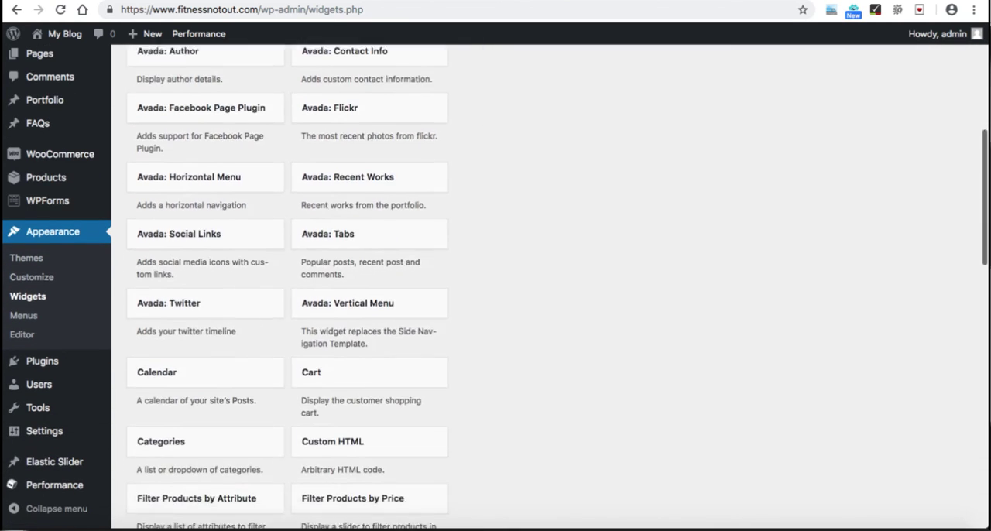
{"action": "scroll", "coordinate": [550, 287], "scroll_direction": "down", "scroll_amount": 10}
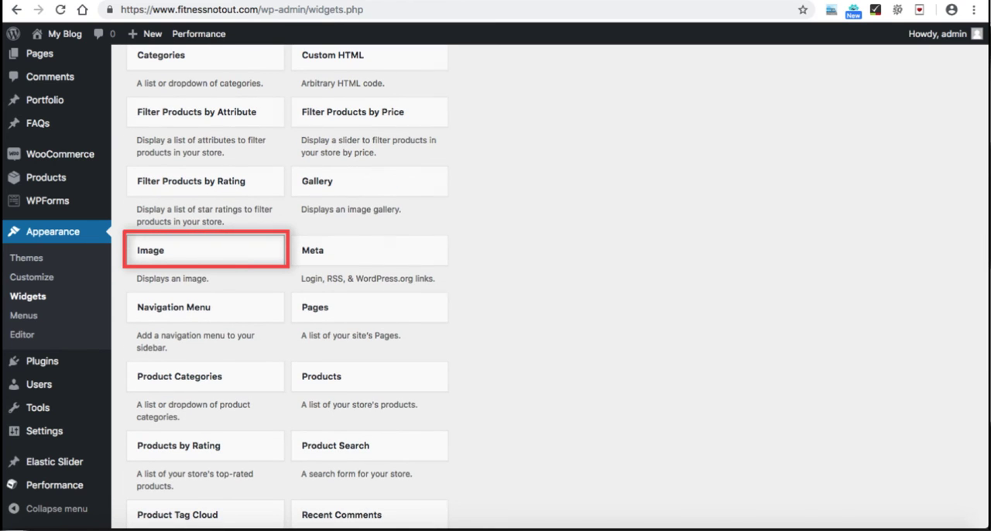
{"action": "left_click", "coordinate": [205, 250]}
{"action": "left_click", "coordinate": [185, 333]}
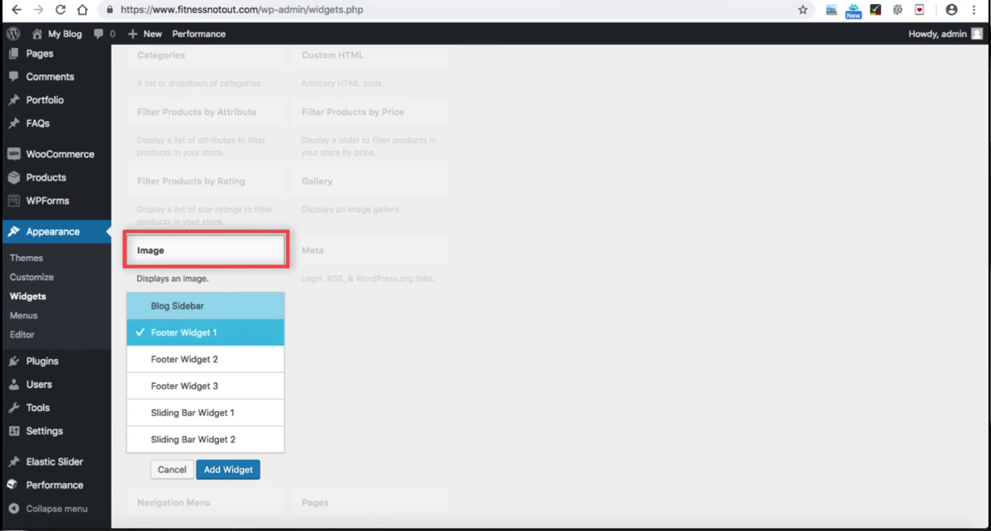
{"action": "left_click", "coordinate": [229, 470]}
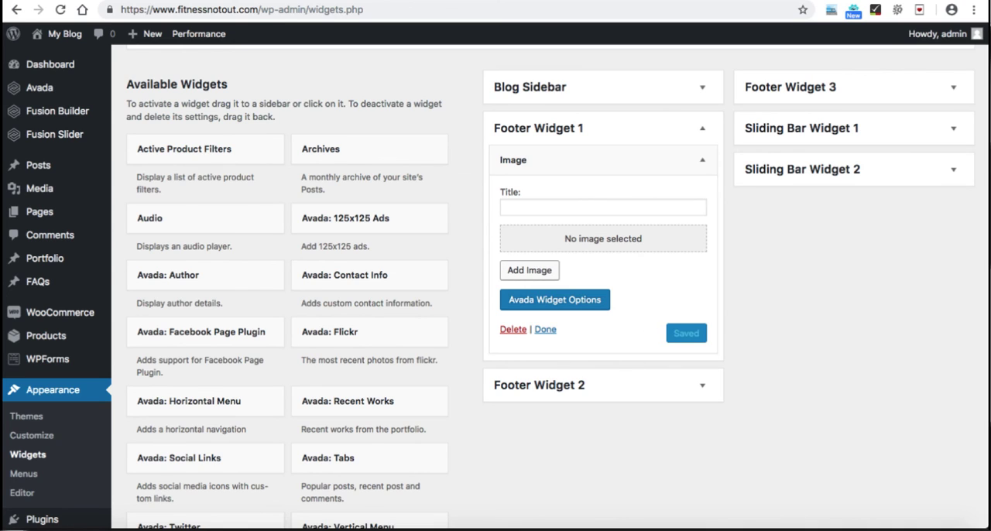
Step: Insert logo.png from the Media Library into the Image widget of Footer Widget 1
{"action": "left_click", "coordinate": [528, 269]}
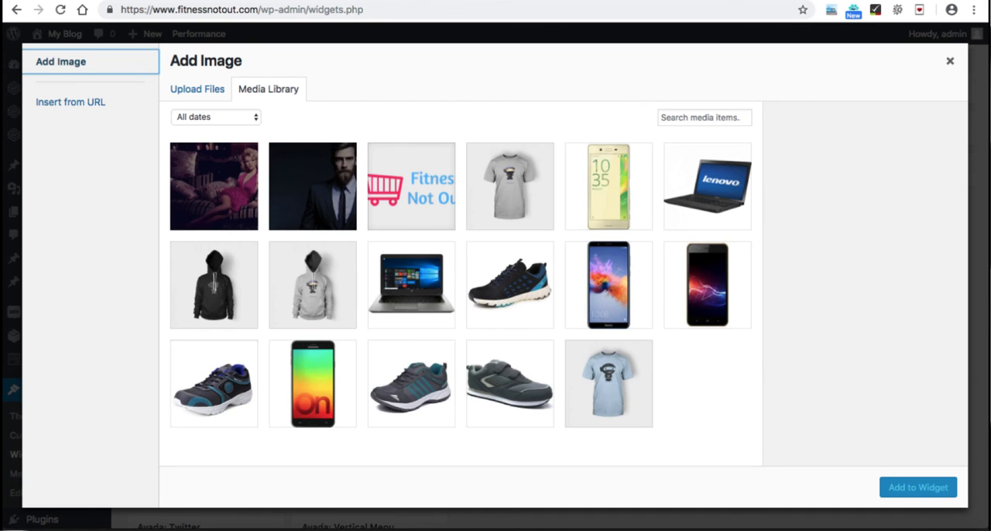
{"action": "left_click", "coordinate": [197, 89]}
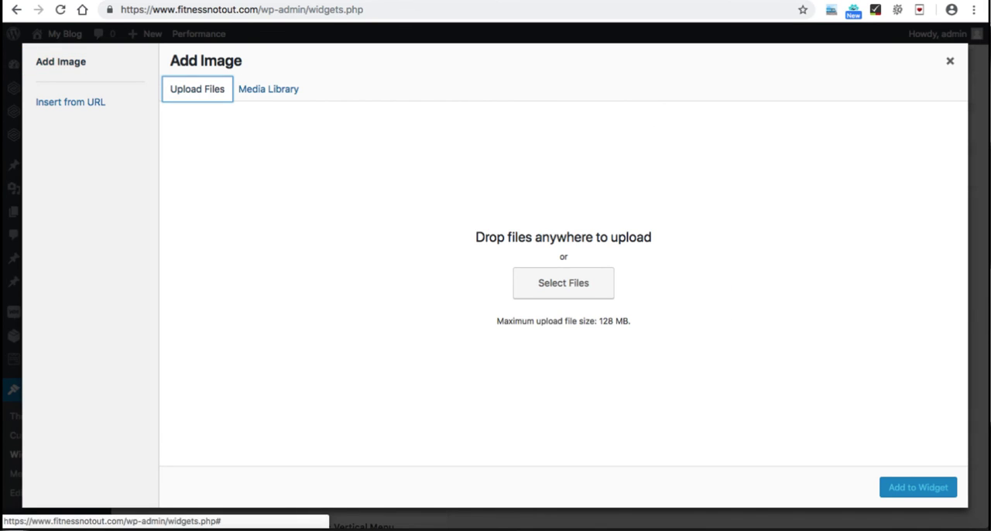
{"action": "left_click", "coordinate": [267, 89]}
{"action": "left_click", "coordinate": [411, 186]}
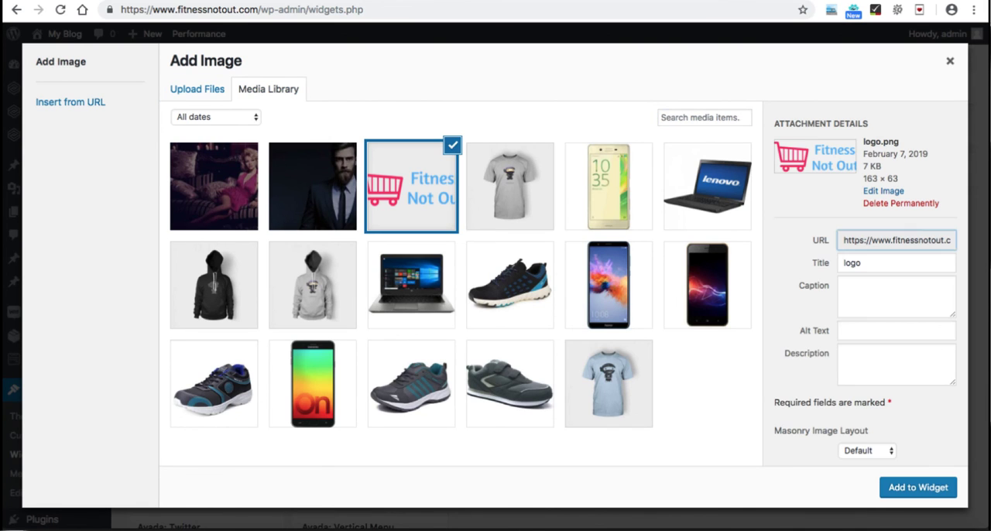
{"action": "left_click", "coordinate": [919, 487]}
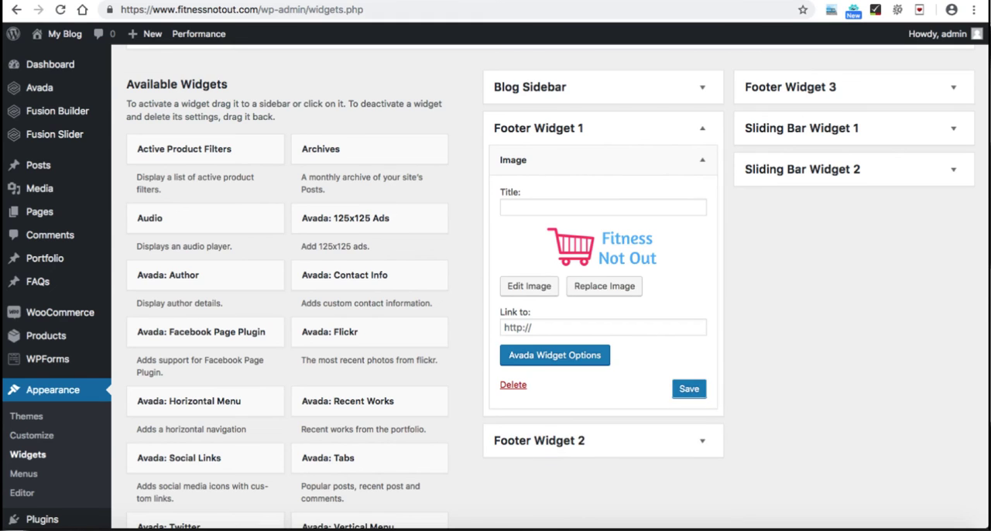
Step: Save and close the Image widget and reload the site's Contact page to check the footer
{"action": "left_click", "coordinate": [689, 389]}
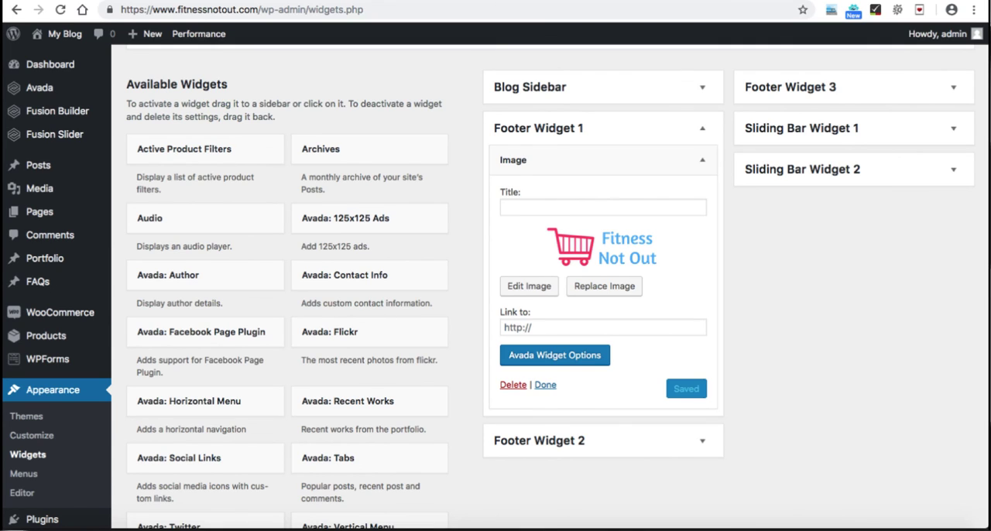
{"action": "left_click", "coordinate": [545, 386]}
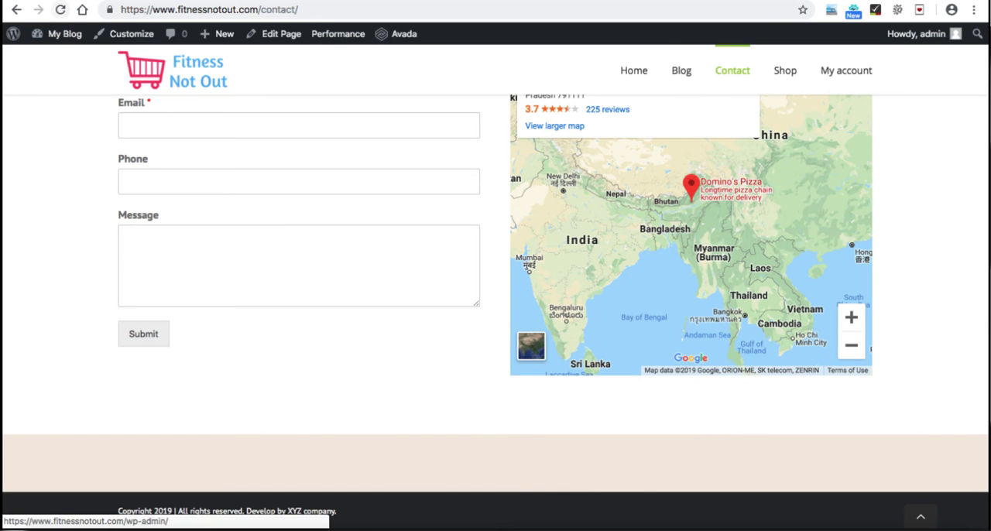
{"action": "left_click", "coordinate": [61, 9]}
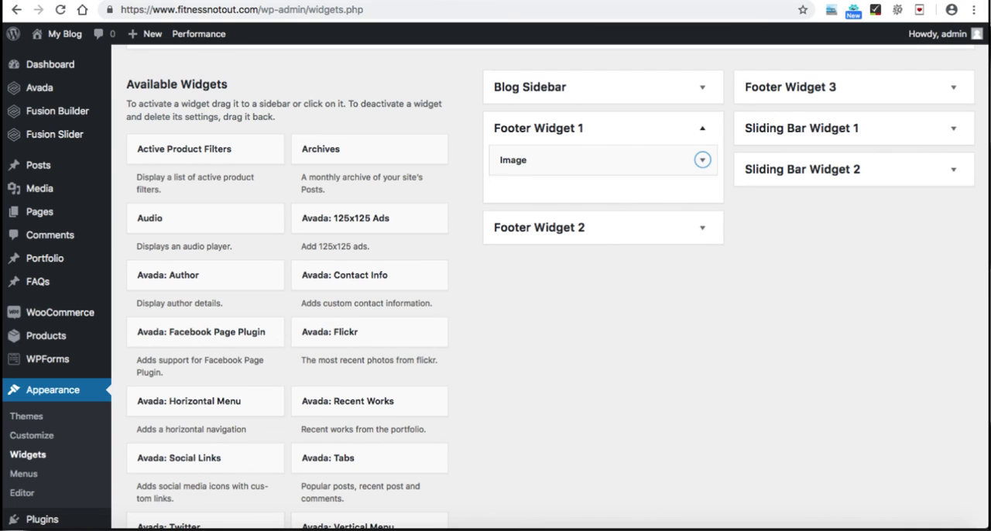
Step: Collapse Footer Widget 1 and add a Text widget to the Footer Widget 2 area
{"action": "left_click", "coordinate": [703, 128]}
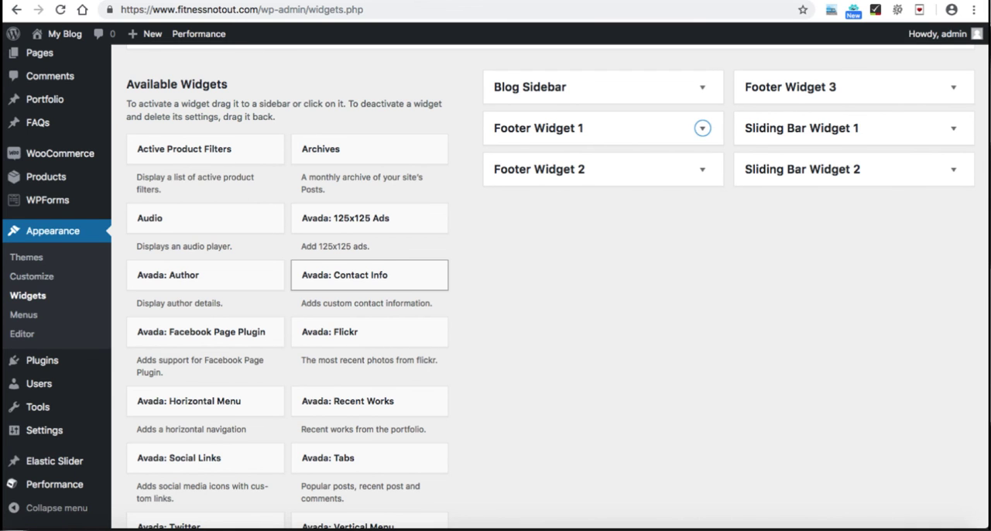
{"action": "scroll", "coordinate": [369, 279], "scroll_direction": "down", "scroll_amount": 10}
{"action": "scroll", "coordinate": [369, 286], "scroll_direction": "down", "scroll_amount": 4}
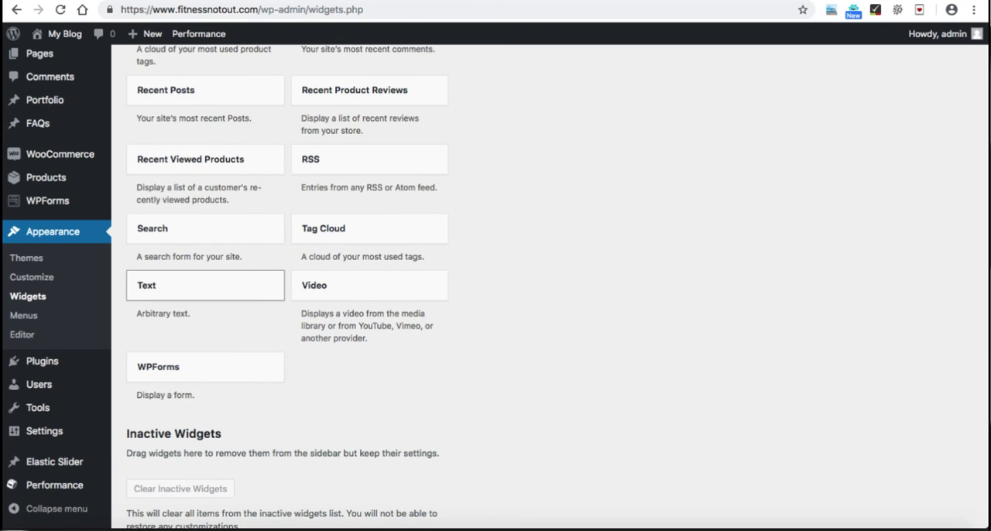
{"action": "left_click", "coordinate": [205, 285]}
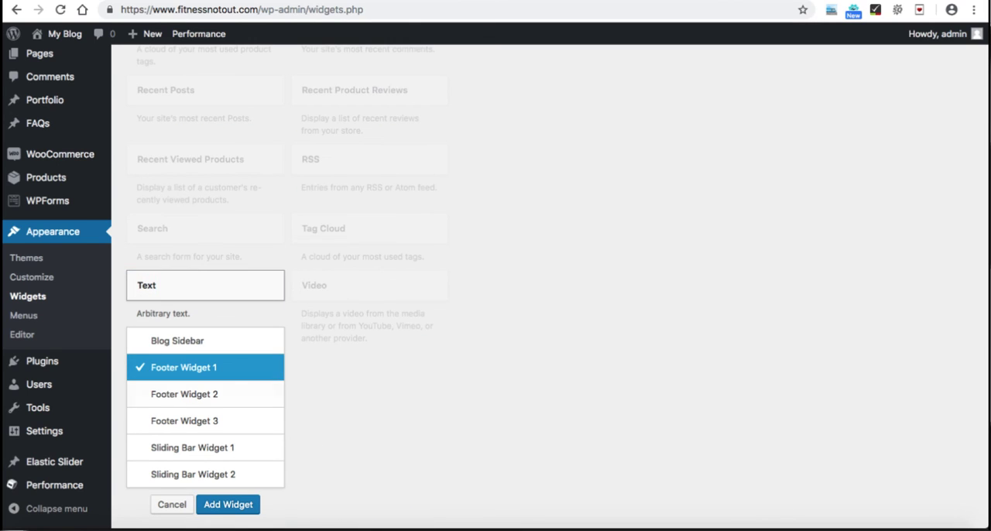
{"action": "left_click", "coordinate": [184, 394]}
{"action": "left_click", "coordinate": [227, 504]}
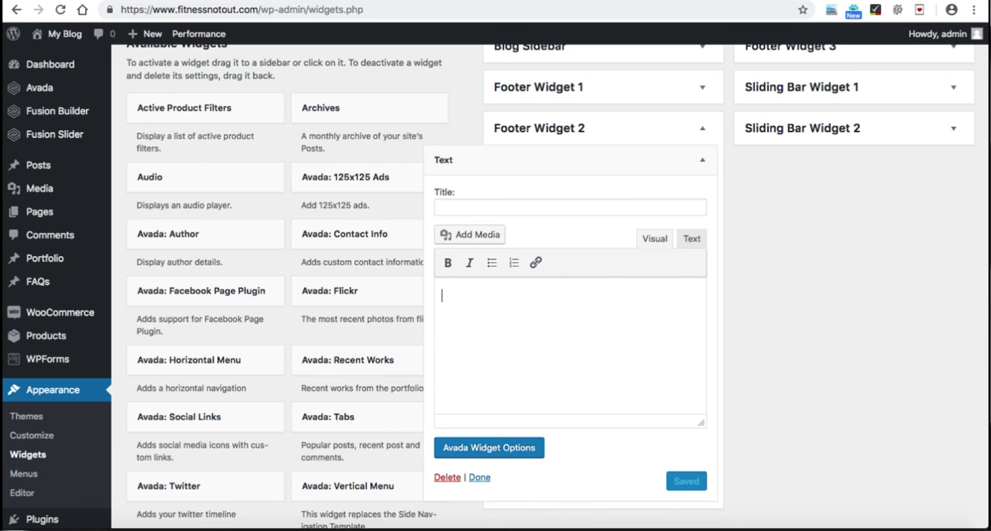
Step: Enter Home, Blog, Shop, Contact and My Account as separate lines in the Text widget's content
{"action": "type", "text": "Home Blog"}
{"action": "key", "text": "Return"}
{"action": "type", "text": "Shop "}
{"action": "type", "text": "Contact"}
{"action": "key", "text": "Return"}
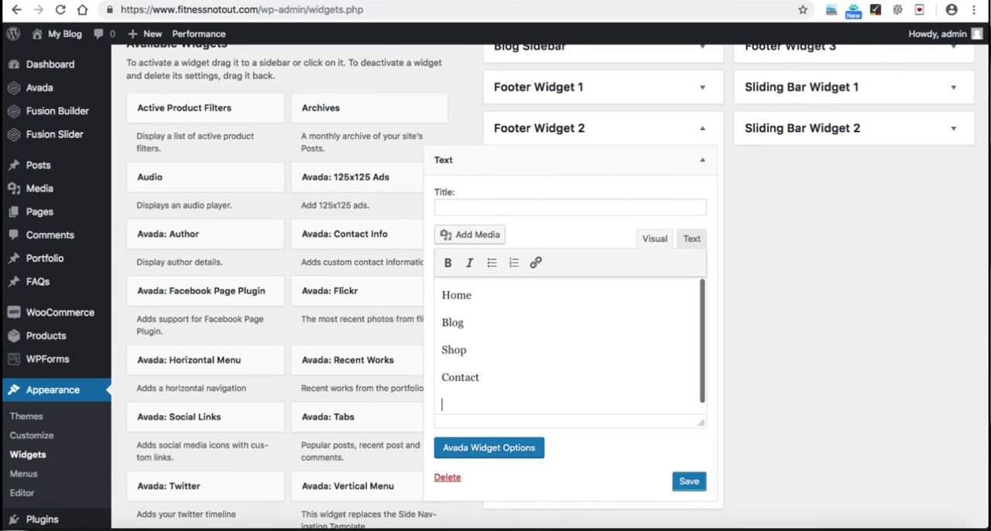
{"action": "type", "text": "My Account"}
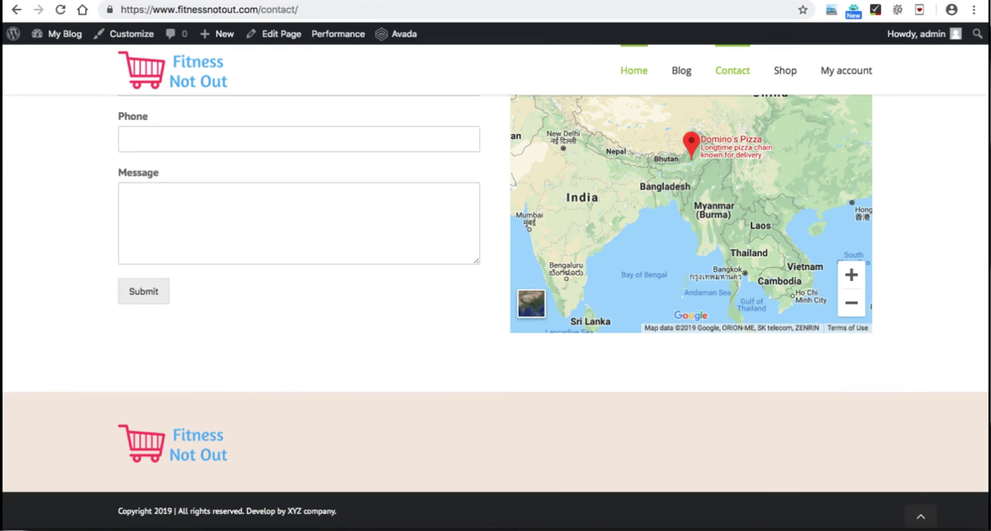
{"action": "right_click", "coordinate": [633, 71]}
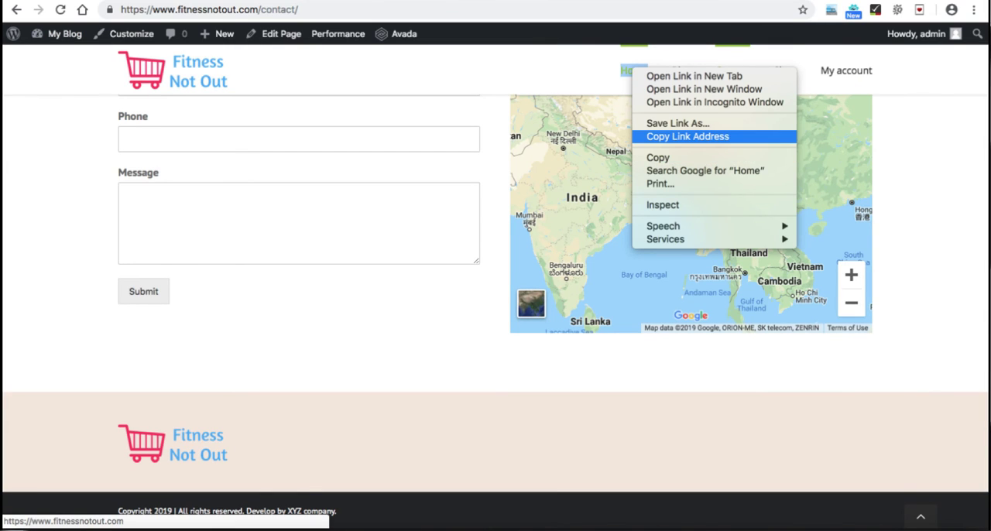
{"action": "left_click", "coordinate": [688, 137]}
{"action": "mouse_move", "coordinate": [403, 34]}
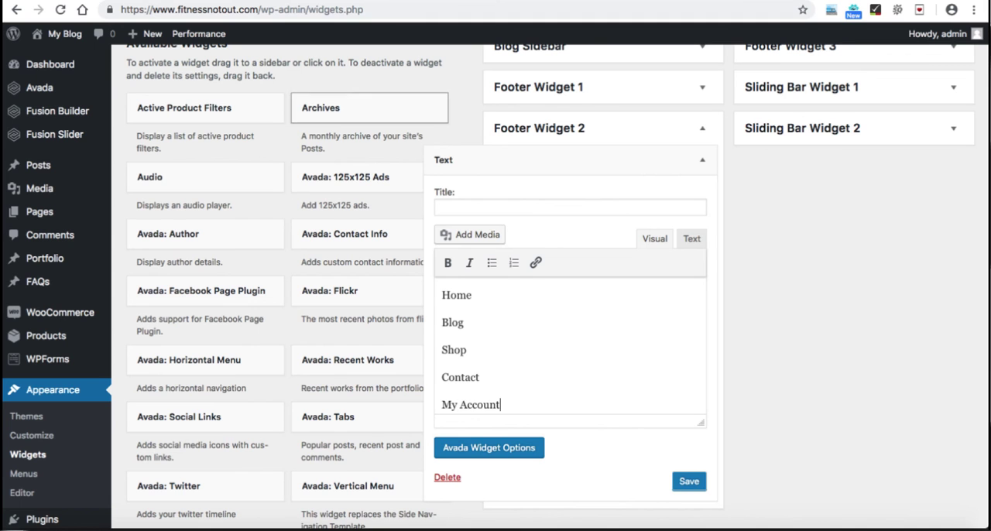
{"action": "double_click", "coordinate": [457, 295]}
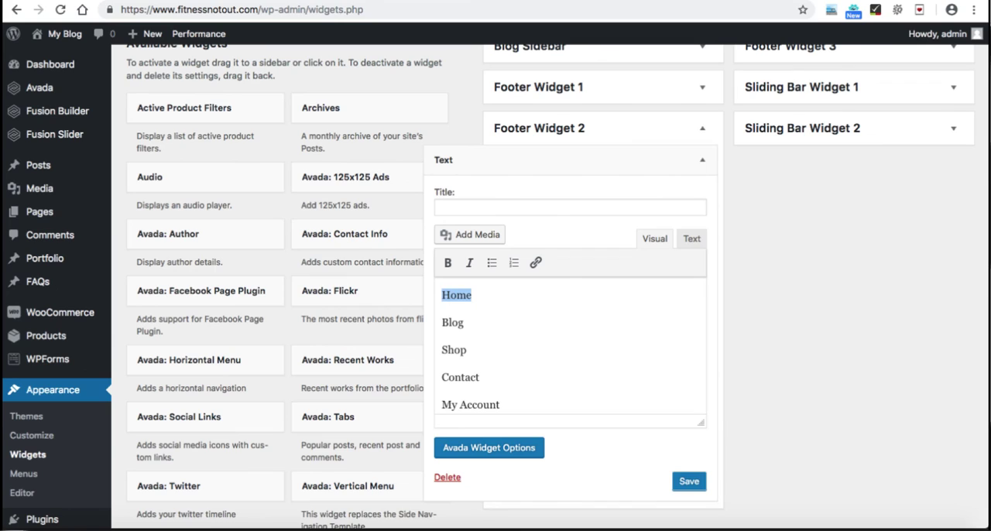
{"action": "left_click", "coordinate": [535, 263]}
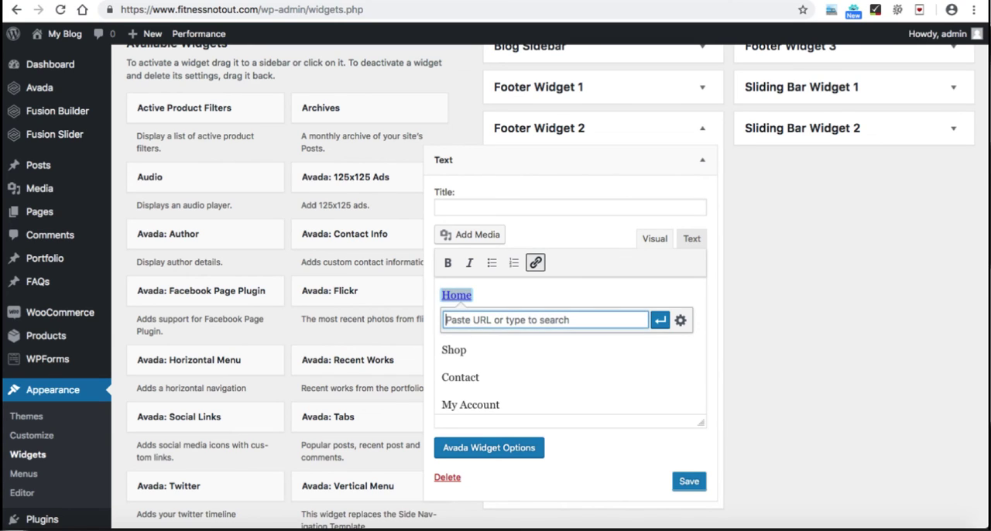
{"action": "key", "text": "ctrl+v"}
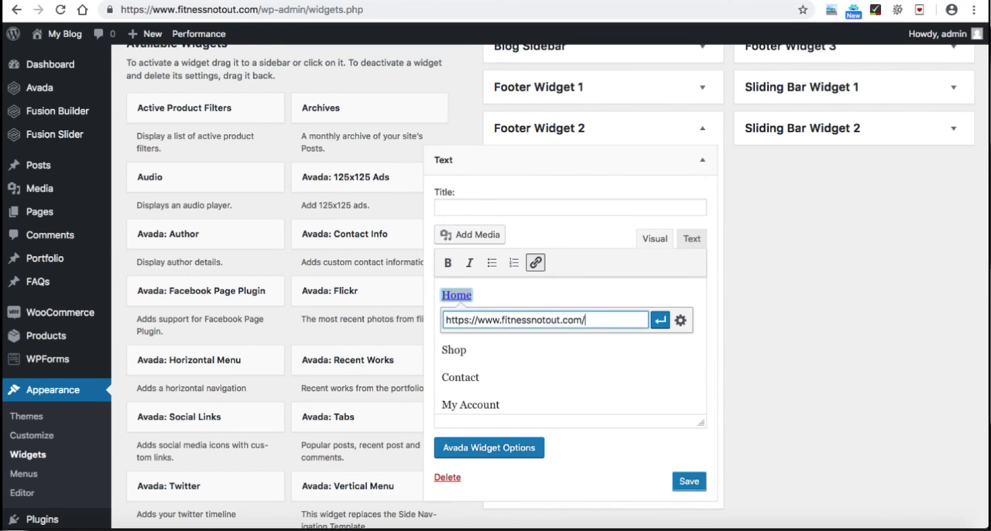
{"action": "left_click", "coordinate": [660, 319]}
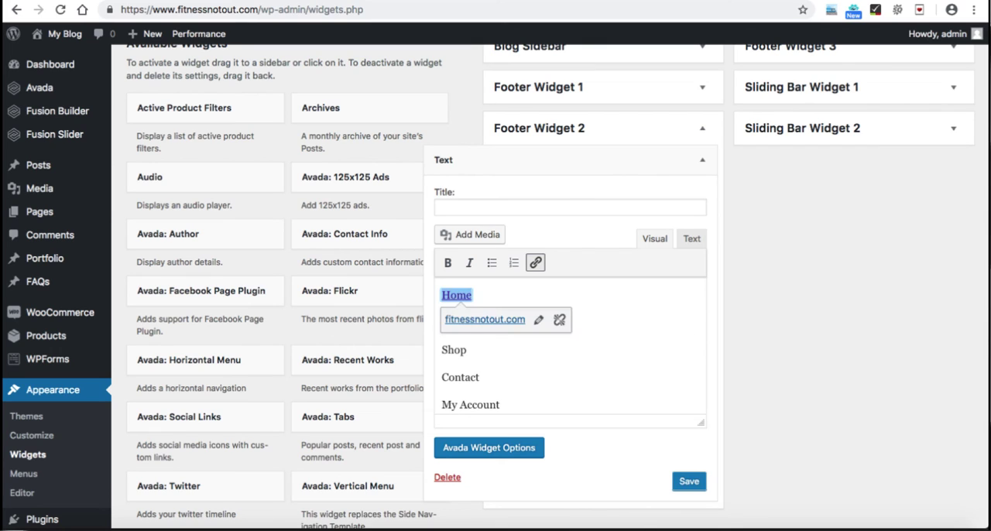
Step: Show the Text widget's HTML source and delete the blank lines between the Home, Blog and Shop links
{"action": "left_click", "coordinate": [442, 405]}
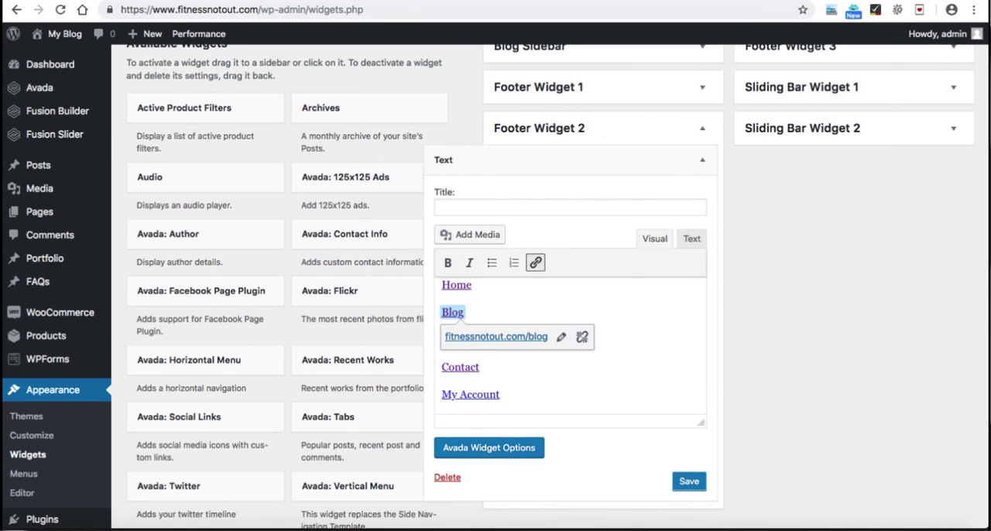
{"action": "left_click", "coordinate": [692, 238]}
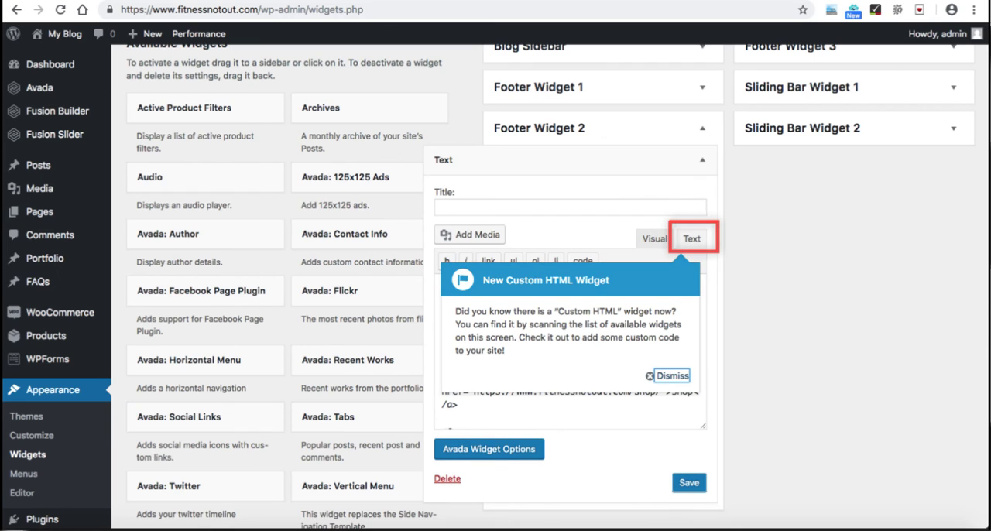
{"action": "left_click", "coordinate": [672, 375]}
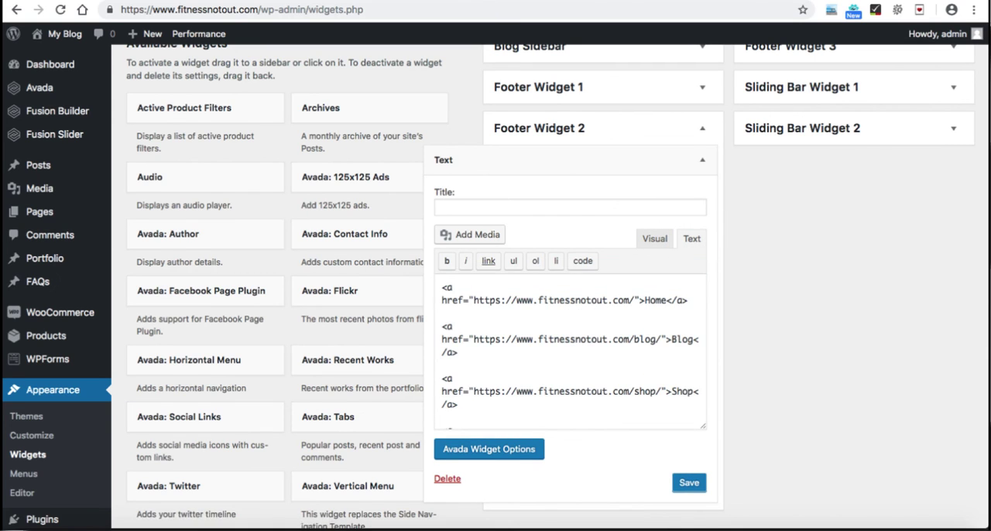
{"action": "scroll", "coordinate": [672, 376], "scroll_direction": "up", "scroll_amount": 1}
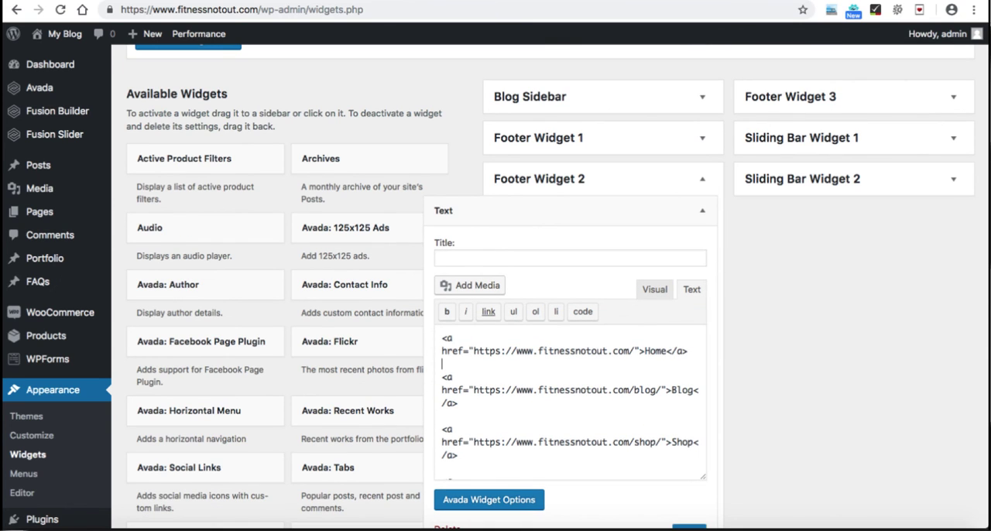
{"action": "key", "text": "BackSpace"}
{"action": "left_click", "coordinate": [442, 403]}
{"action": "key", "text": "BackSpace"}
Step: Delete the blank lines before the Contact and My Account links and return to the visual editor
{"action": "scroll", "coordinate": [570, 402], "scroll_direction": "down", "scroll_amount": 1}
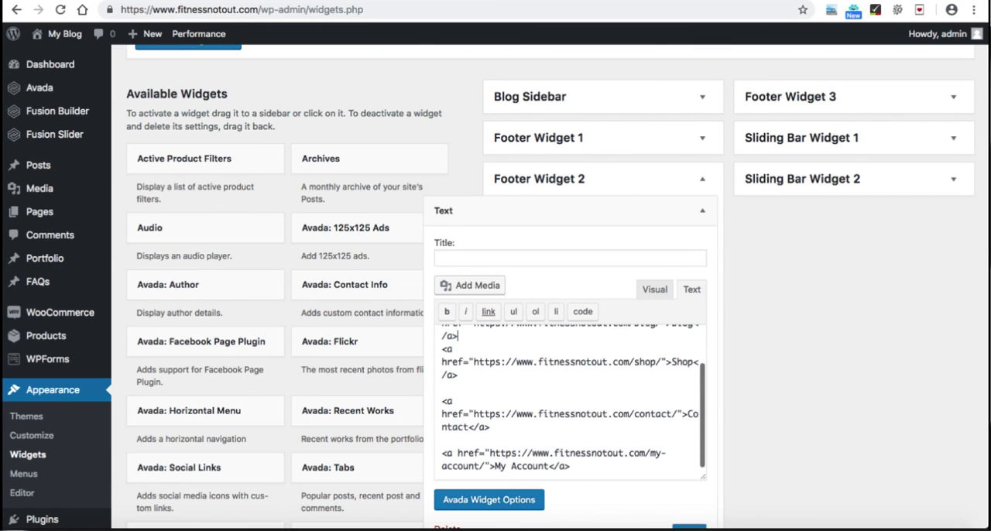
{"action": "left_click", "coordinate": [443, 387]}
{"action": "key", "text": "BackSpace"}
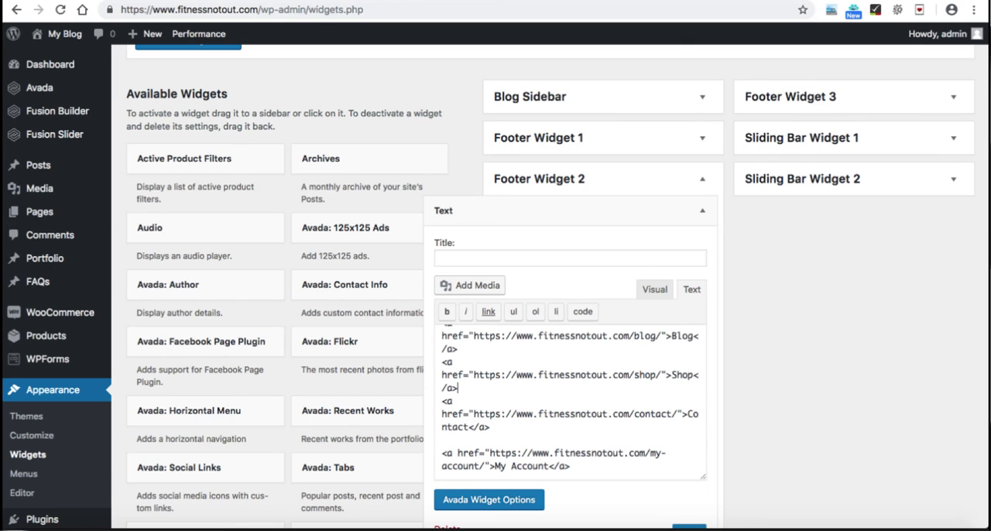
{"action": "key", "text": "BackSpace"}
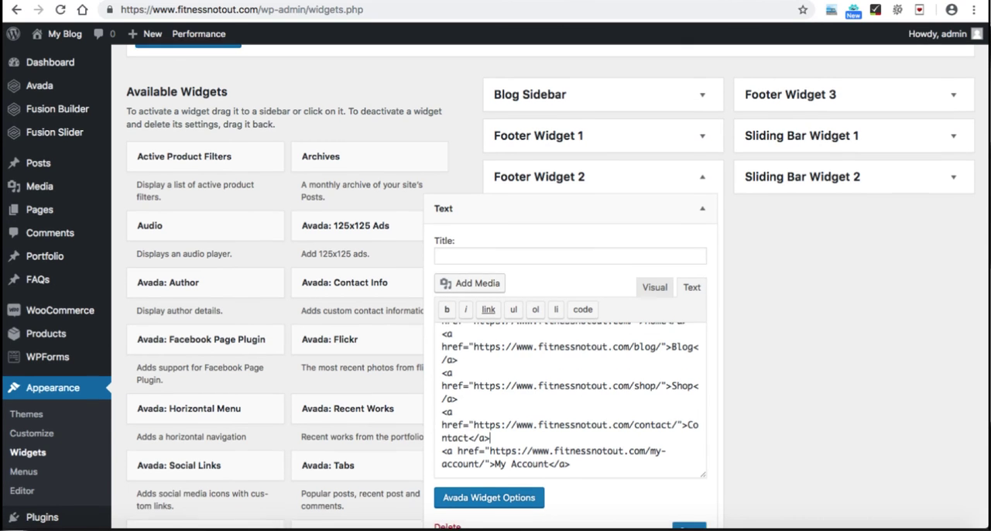
{"action": "scroll", "coordinate": [496, 310], "scroll_direction": "down", "scroll_amount": 1}
{"action": "left_click", "coordinate": [655, 253]}
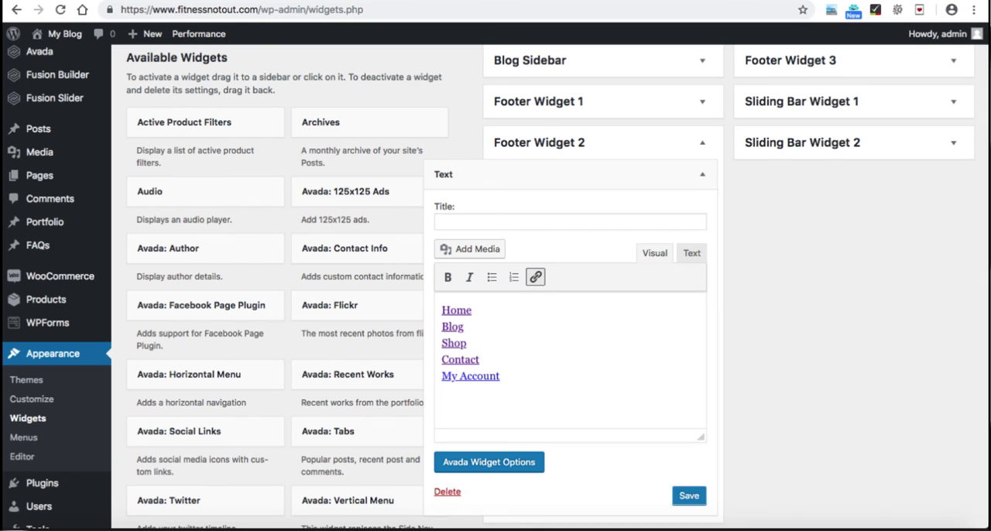
Step: Save and close the Footer Widget 2 Text widget and reload the site's Contact page to check the footer links
{"action": "left_click", "coordinate": [688, 495]}
{"action": "left_click", "coordinate": [480, 492]}
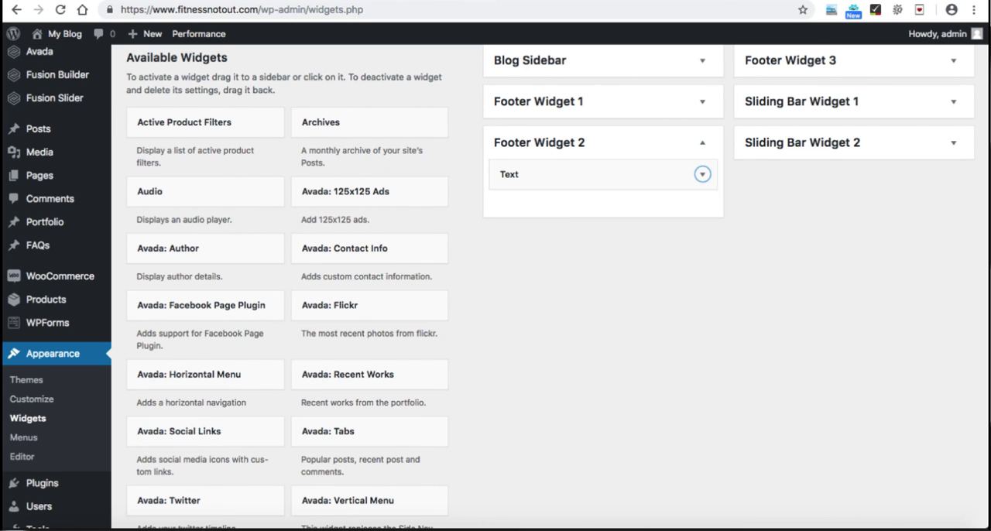
{"action": "key", "text": "ctrl+Tab"}
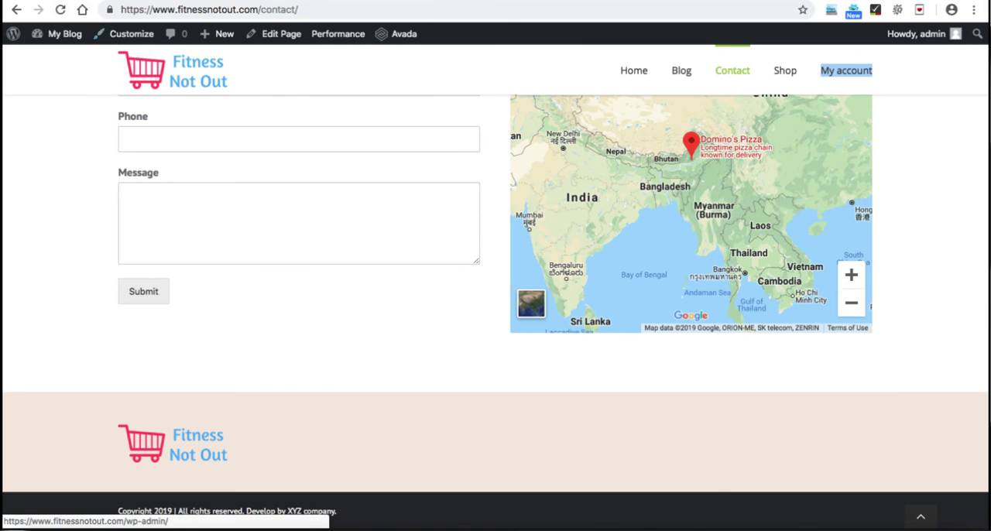
{"action": "left_click", "coordinate": [61, 9]}
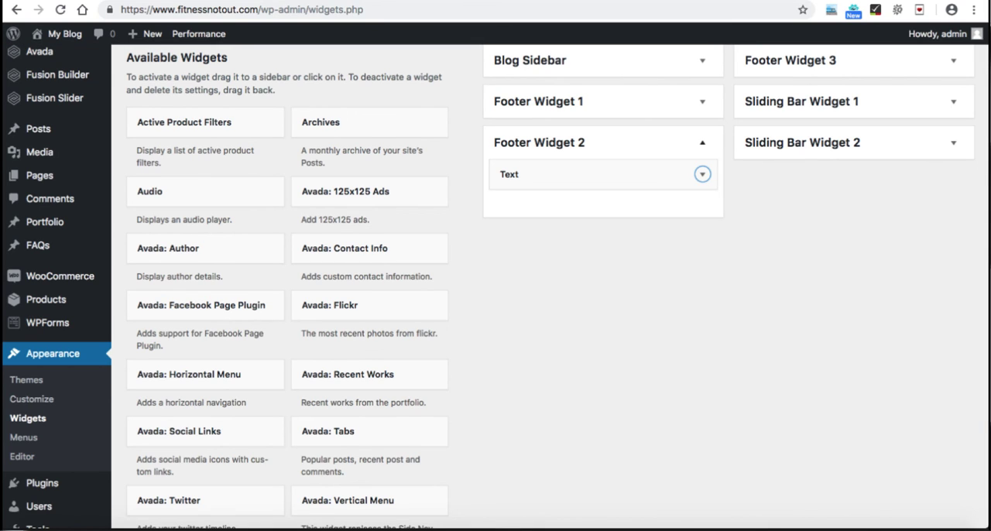
Step: Collapse Footer Widget 2 and add a Text widget to the Footer Widget 3 area
{"action": "left_click", "coordinate": [702, 142]}
{"action": "scroll", "coordinate": [702, 143], "scroll_direction": "up", "scroll_amount": 1}
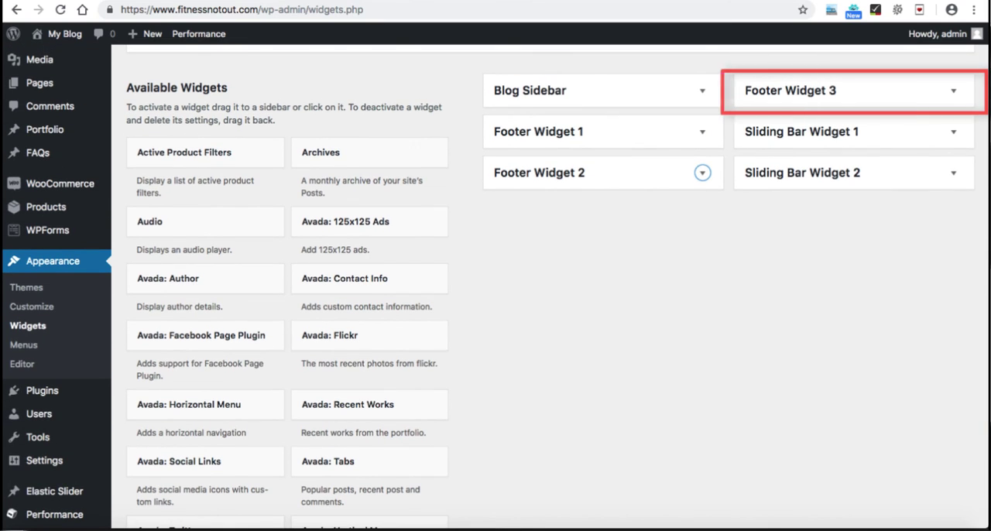
{"action": "scroll", "coordinate": [542, 287], "scroll_direction": "down", "scroll_amount": 15}
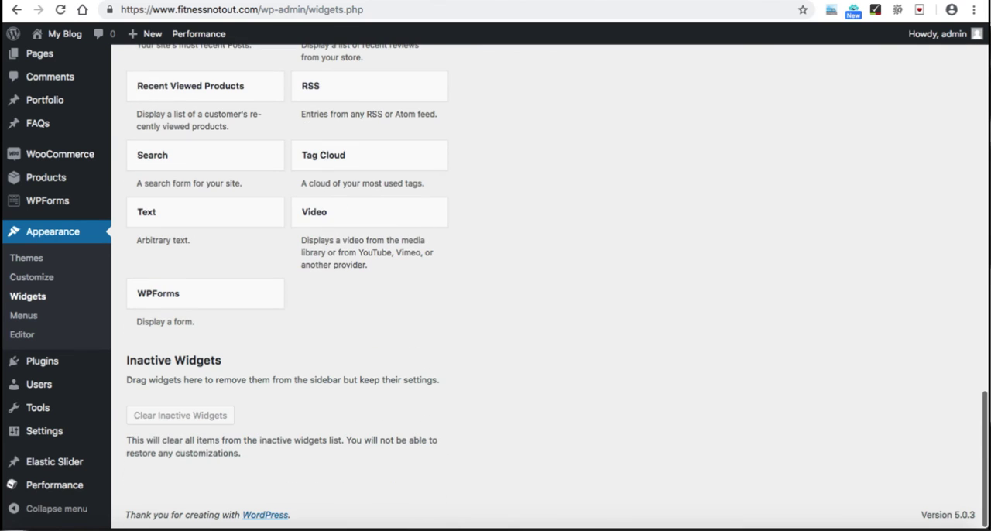
{"action": "left_click", "coordinate": [205, 212]}
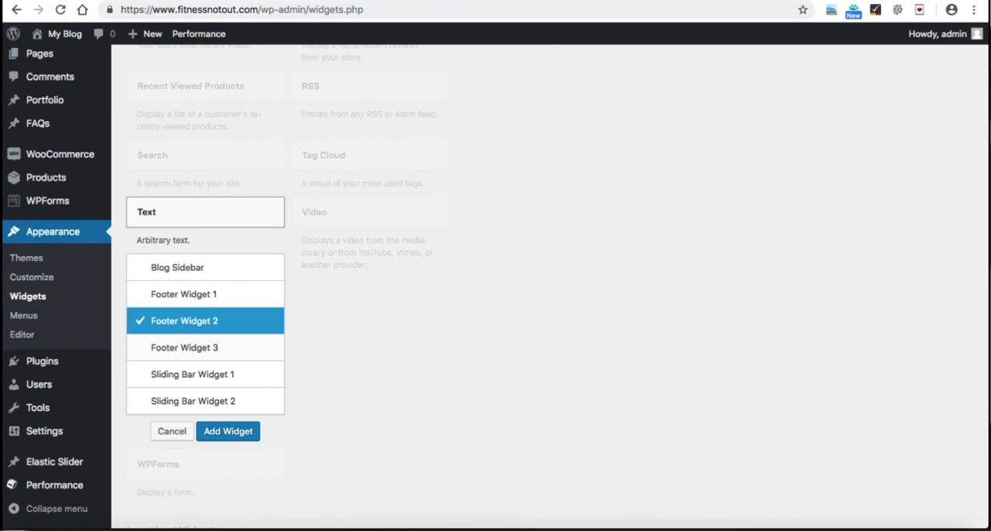
{"action": "left_click", "coordinate": [185, 348]}
{"action": "left_click", "coordinate": [228, 431]}
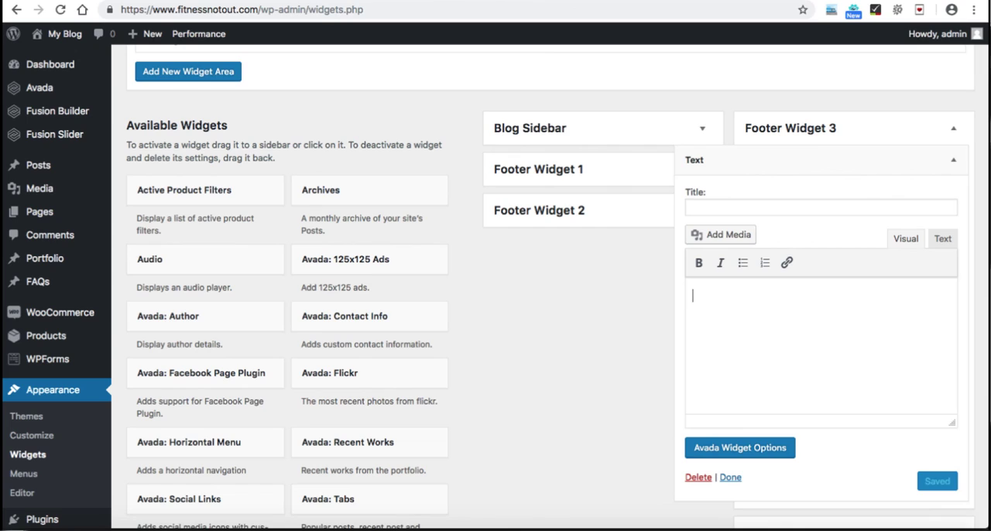
Step: Enter a Tel line with the phone number and an Email line with the support address, and save and close the Text widget
{"action": "type", "text": "Tel: 999999999"}
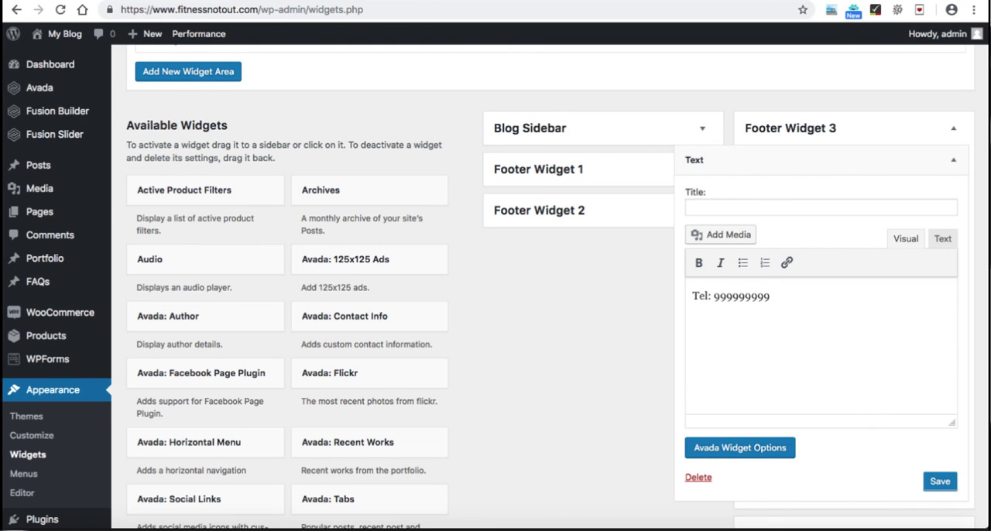
{"action": "key", "text": "Return"}
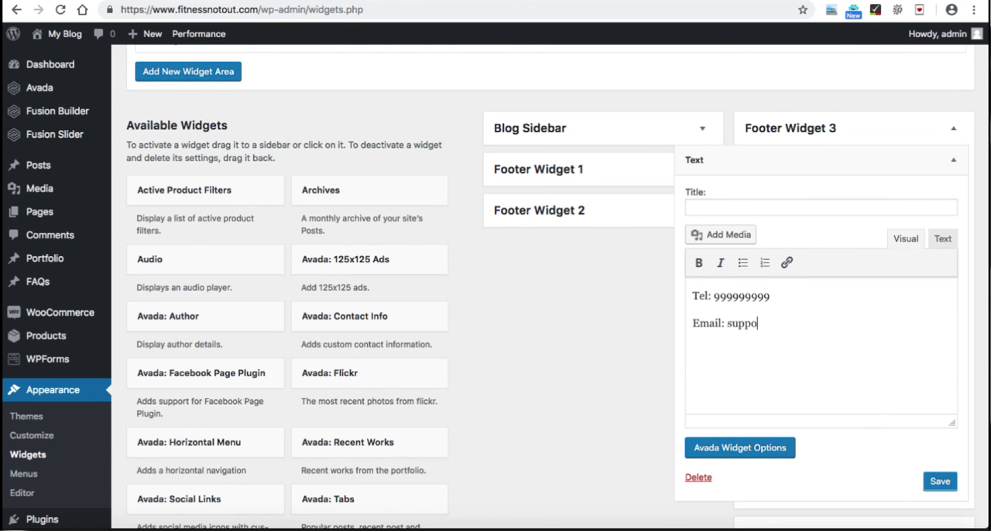
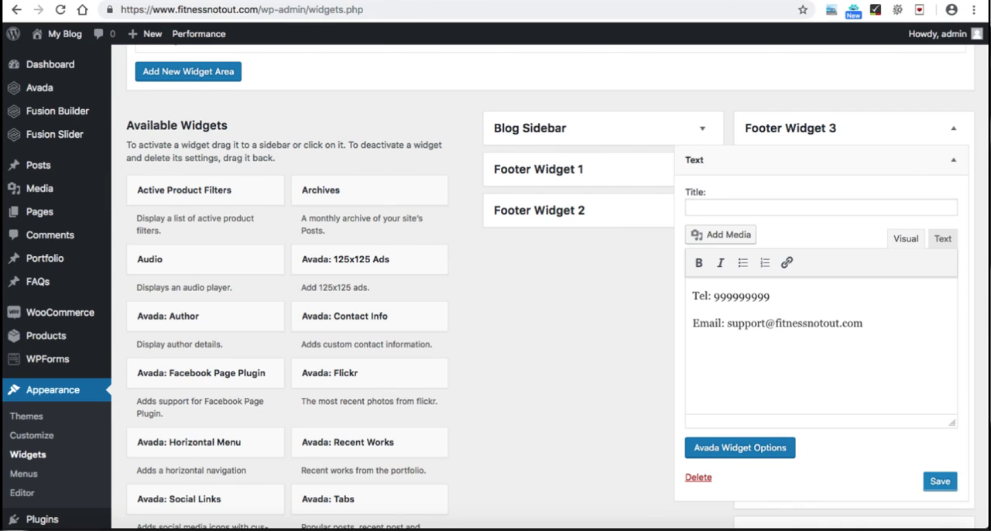
{"action": "left_click", "coordinate": [940, 481]}
{"action": "left_click", "coordinate": [731, 477]}
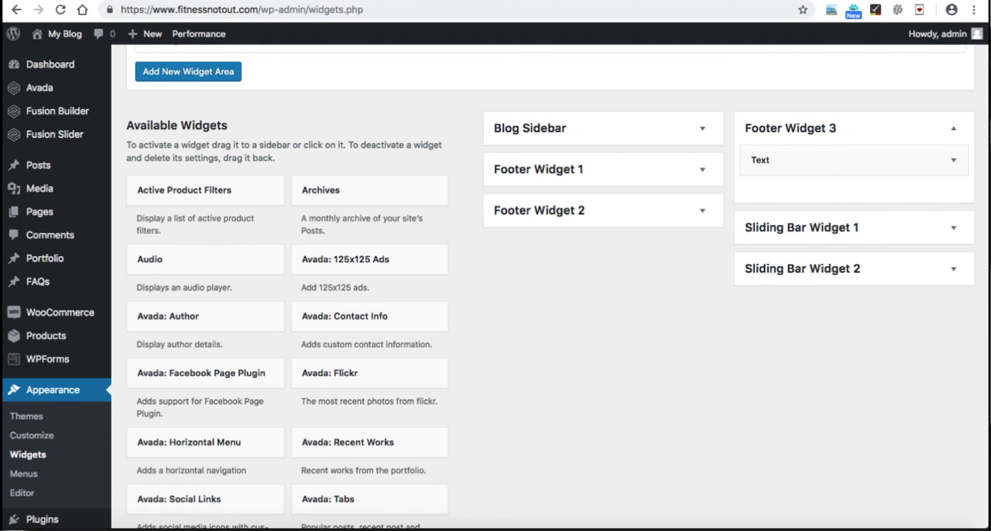
Step: Add the Avada: Social Links widget to the Footer Widget 3 area
{"action": "scroll", "coordinate": [542, 286], "scroll_direction": "down", "scroll_amount": 3}
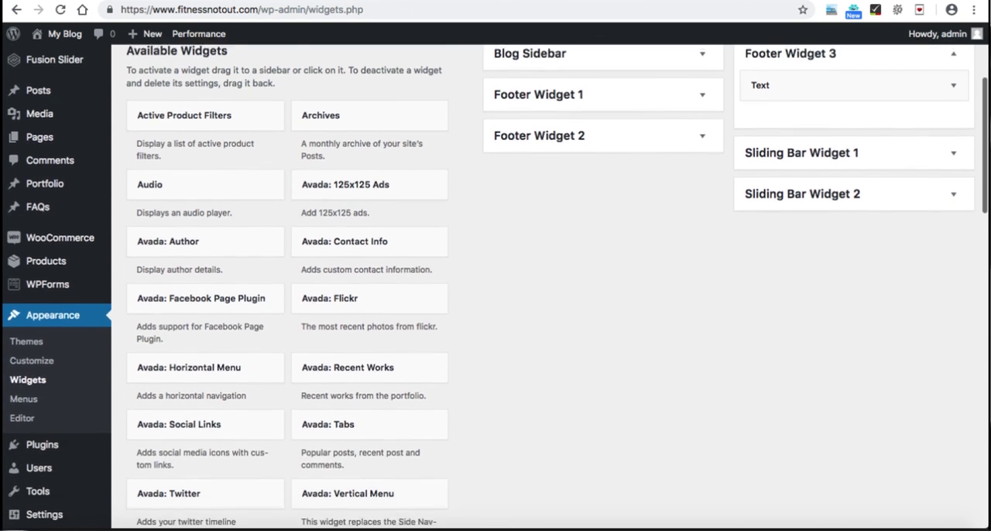
{"action": "scroll", "coordinate": [542, 286], "scroll_direction": "down", "scroll_amount": 3}
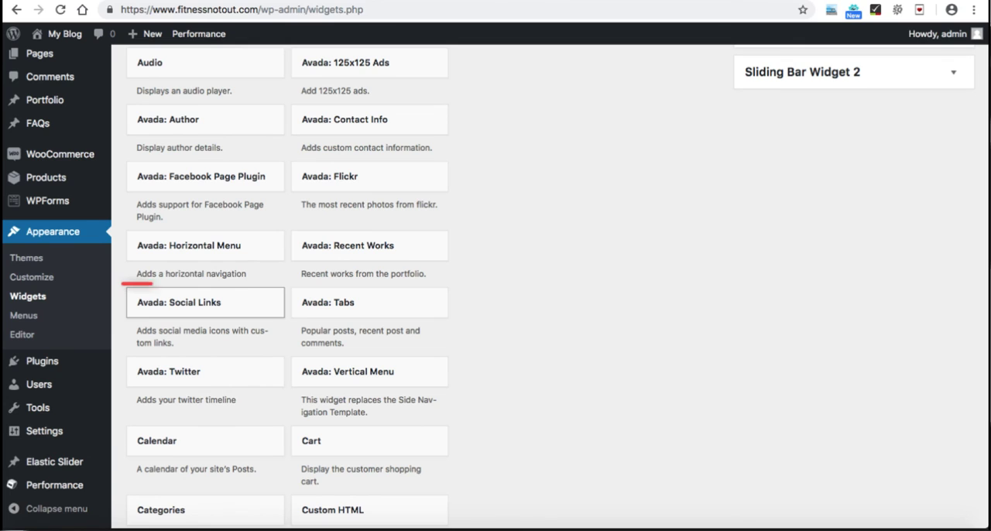
{"action": "left_click", "coordinate": [206, 302]}
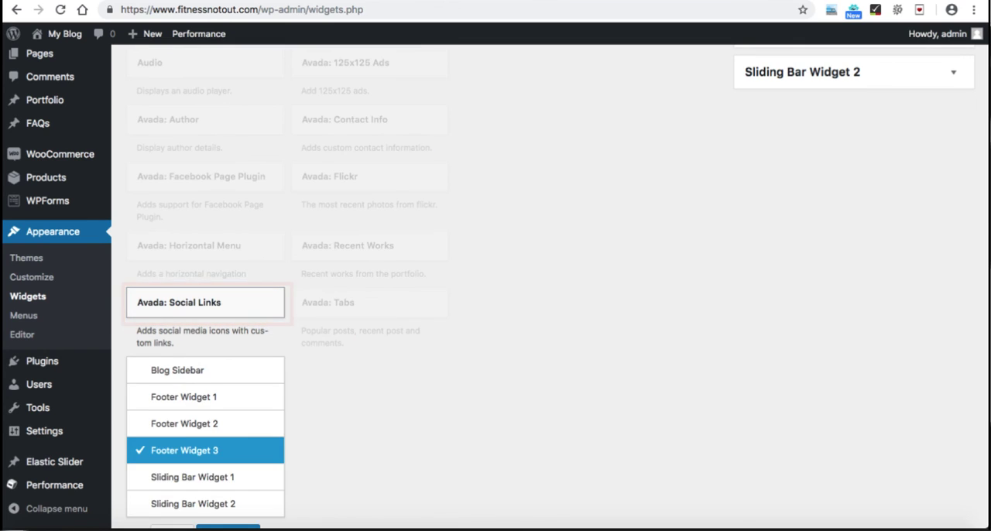
{"action": "scroll", "coordinate": [205, 303], "scroll_direction": "down", "scroll_amount": 3}
{"action": "scroll", "coordinate": [557, 286], "scroll_direction": "down", "scroll_amount": 1}
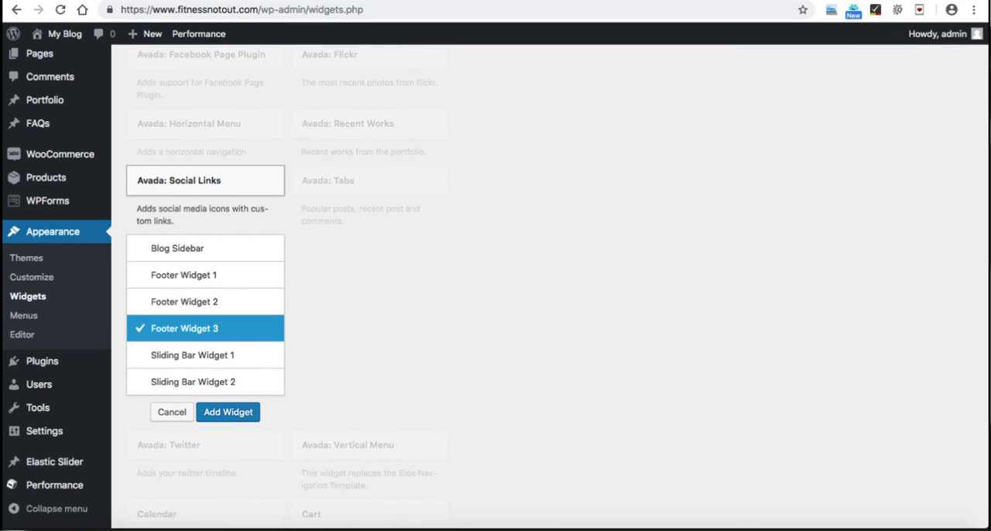
{"action": "left_click", "coordinate": [227, 411]}
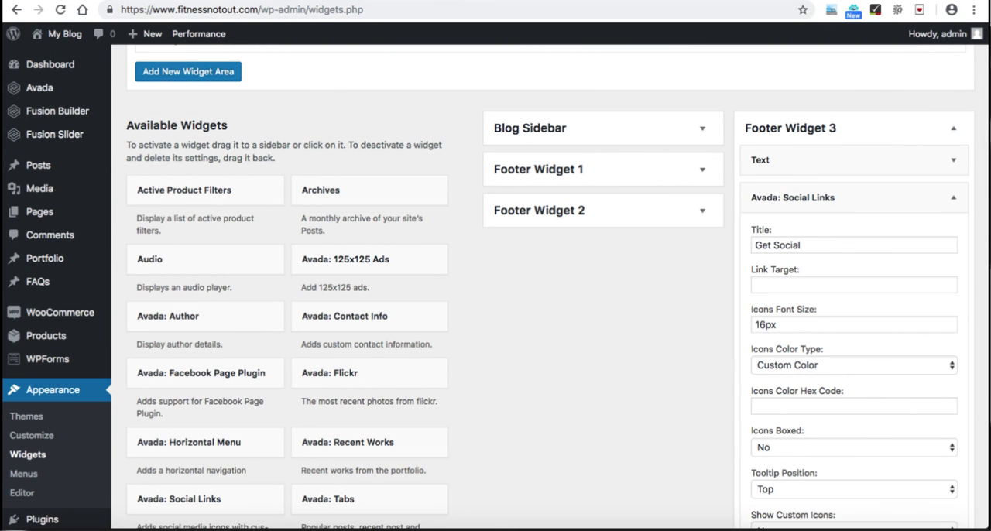
{"action": "scroll", "coordinate": [495, 287], "scroll_direction": "down", "scroll_amount": 3}
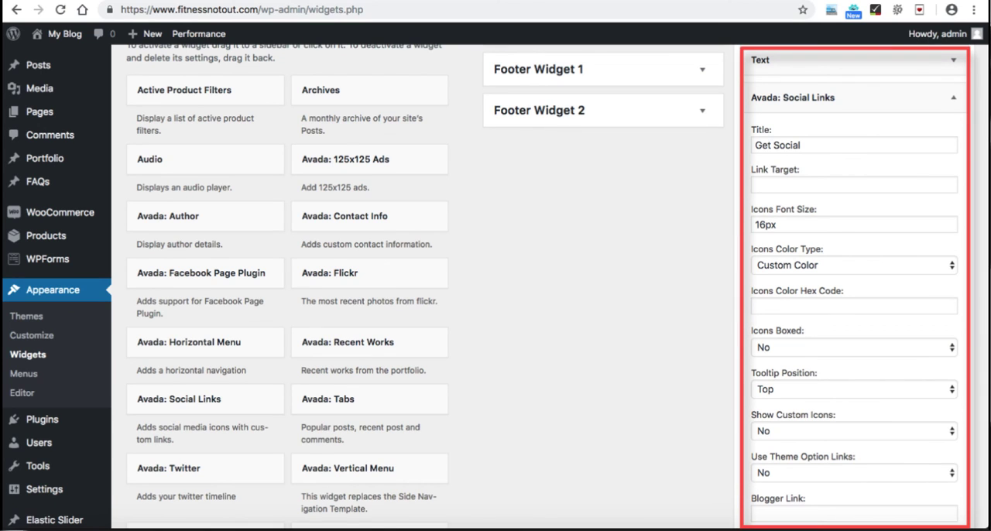
{"action": "scroll", "coordinate": [496, 287], "scroll_direction": "down", "scroll_amount": 2}
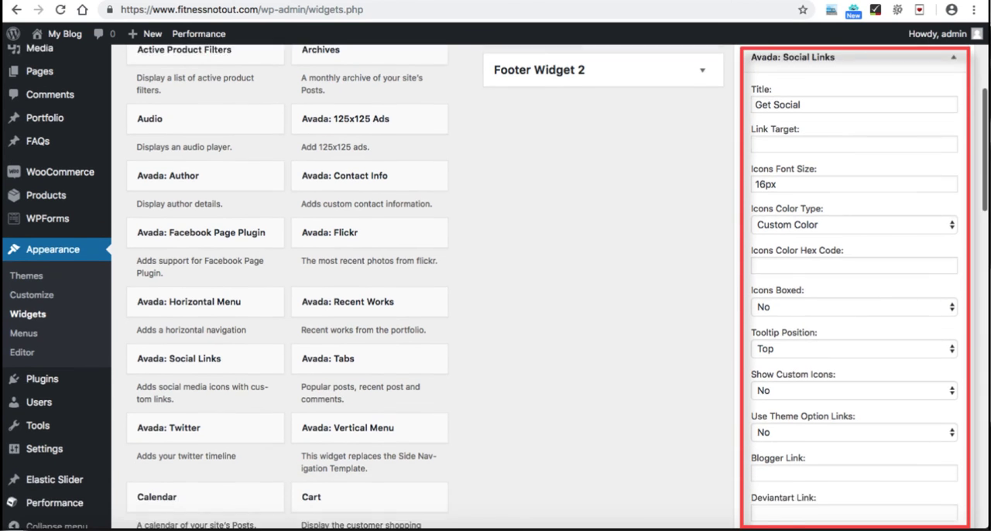
{"action": "left_click", "coordinate": [854, 208]}
{"action": "left_click", "coordinate": [786, 222]}
{"action": "scroll", "coordinate": [495, 286], "scroll_direction": "down", "scroll_amount": 1}
{"action": "scroll", "coordinate": [496, 287], "scroll_direction": "down", "scroll_amount": 5}
{"action": "scroll", "coordinate": [495, 286], "scroll_direction": "down", "scroll_amount": 3}
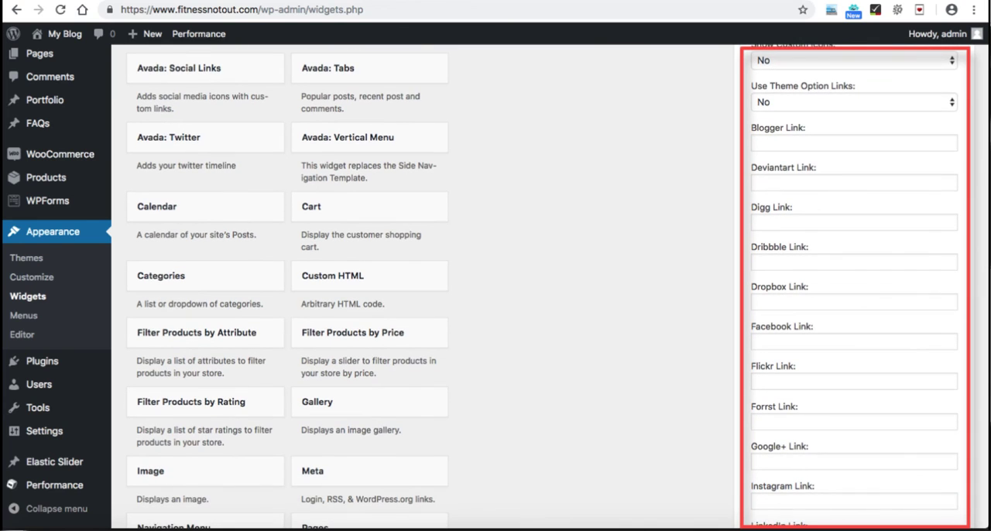
{"action": "left_click", "coordinate": [854, 342]}
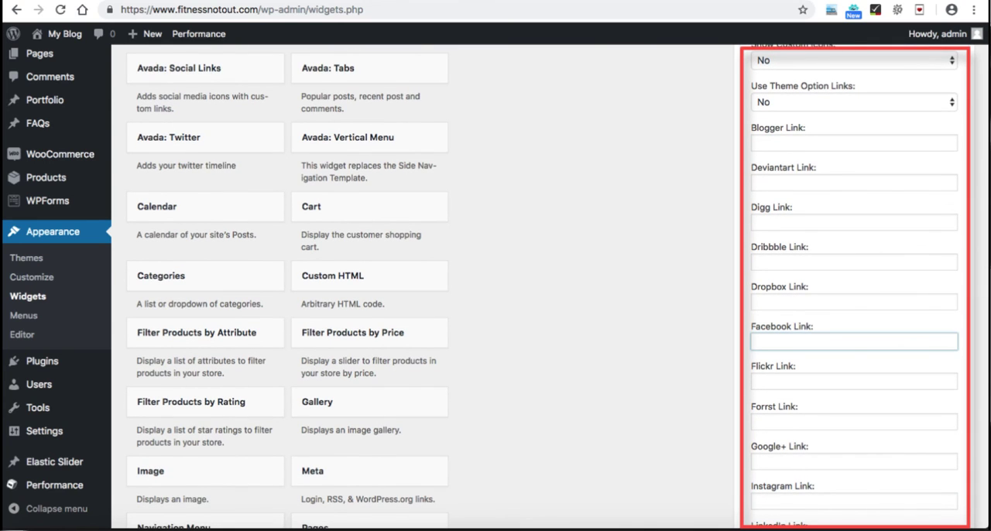
{"action": "type", "text": "www.facebook.com"}
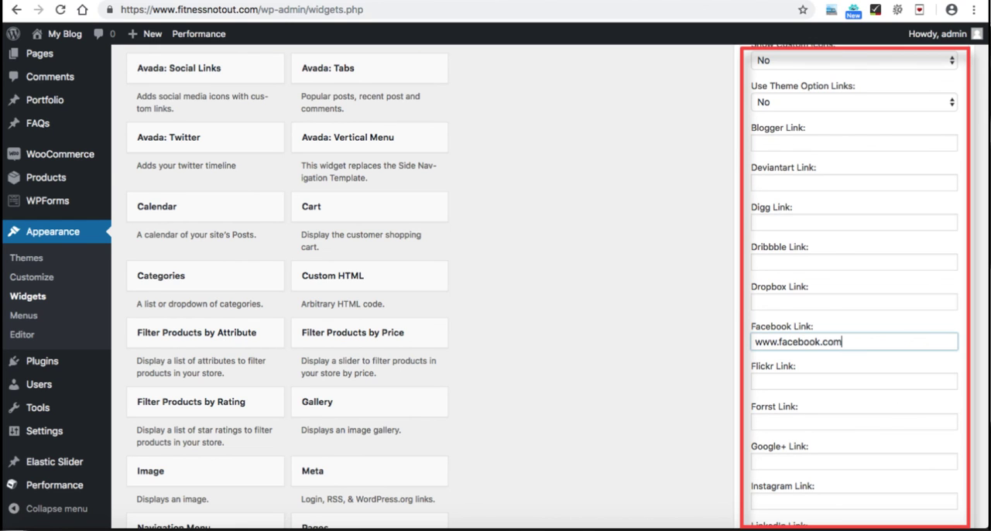
{"action": "scroll", "coordinate": [557, 286], "scroll_direction": "down", "scroll_amount": 1}
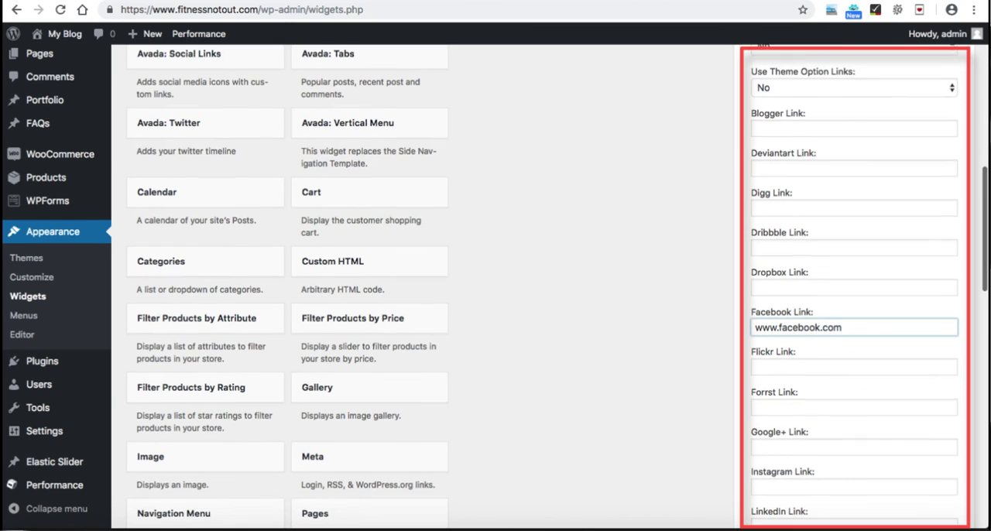
{"action": "left_click", "coordinate": [853, 281]}
{"action": "type", "text": "www.dropbox.com"}
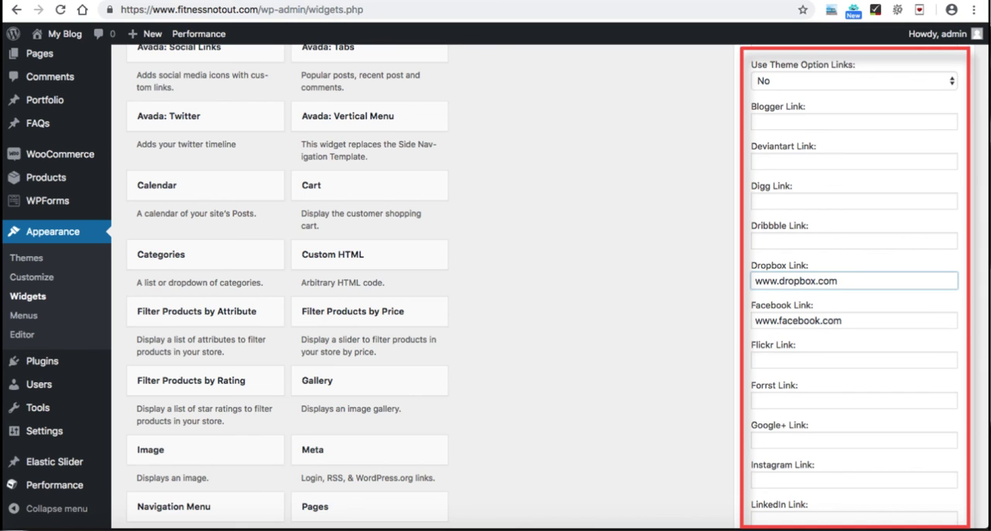
{"action": "scroll", "coordinate": [558, 286], "scroll_direction": "down", "scroll_amount": 3}
{"action": "scroll", "coordinate": [557, 286], "scroll_direction": "down", "scroll_amount": 4}
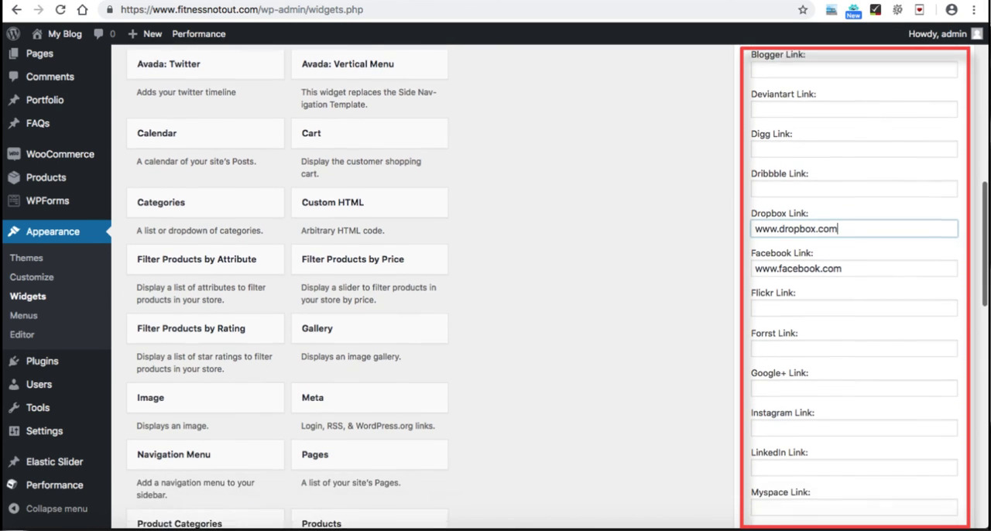
{"action": "left_click", "coordinate": [854, 313]}
{"action": "type", "text": "www.google.com"}
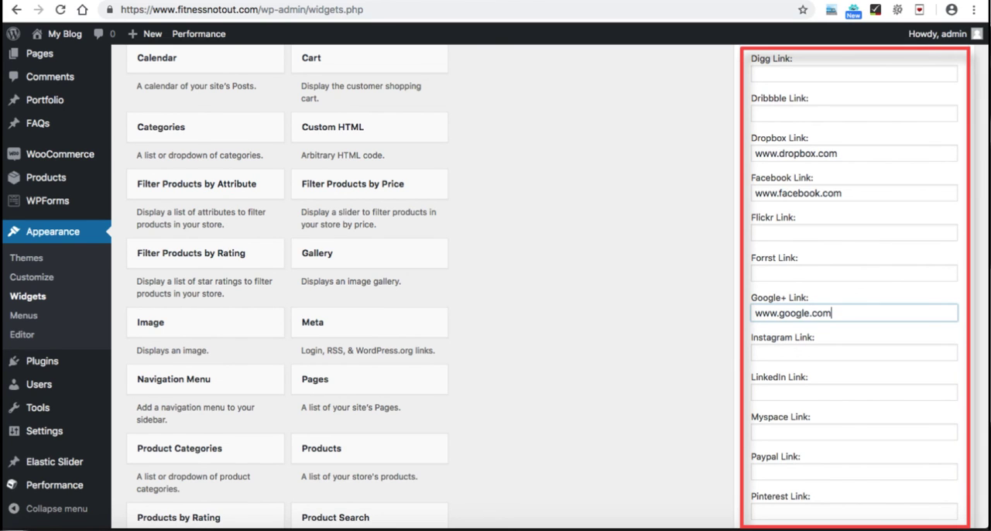
{"action": "scroll", "coordinate": [557, 286], "scroll_direction": "down", "scroll_amount": 6}
{"action": "scroll", "coordinate": [557, 287], "scroll_direction": "down", "scroll_amount": 20}
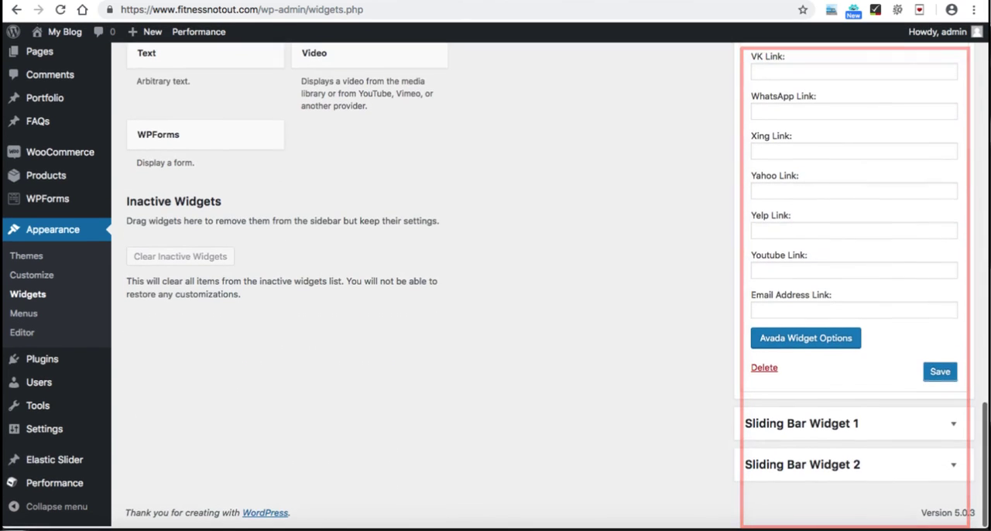
{"action": "left_click", "coordinate": [940, 373]}
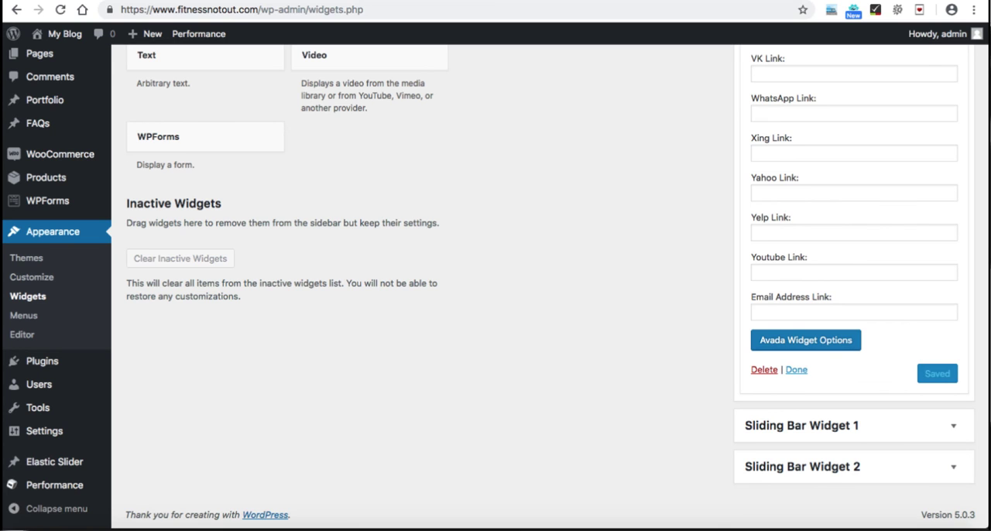
Step: Close the Social Links widget's settings and reload the site's contact page to check the footer
{"action": "left_click", "coordinate": [796, 369]}
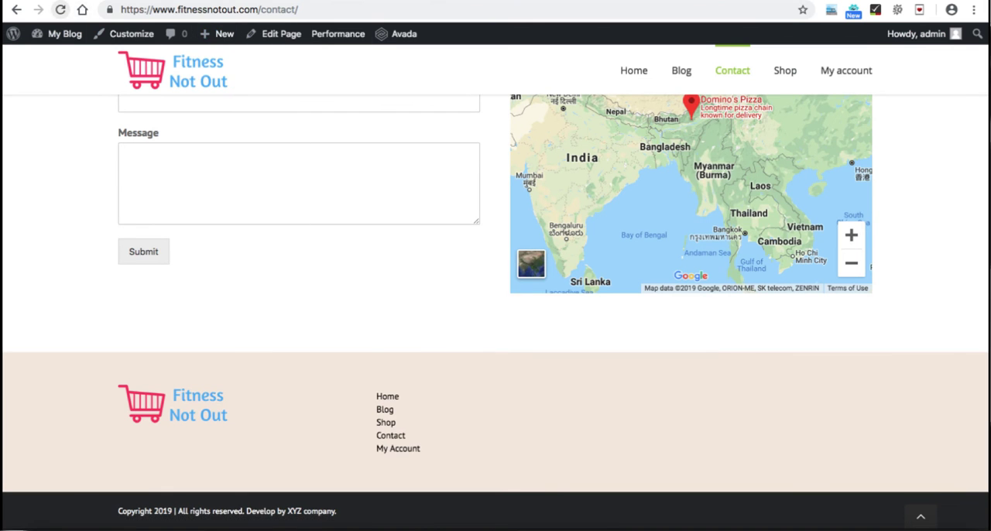
{"action": "left_click", "coordinate": [61, 9]}
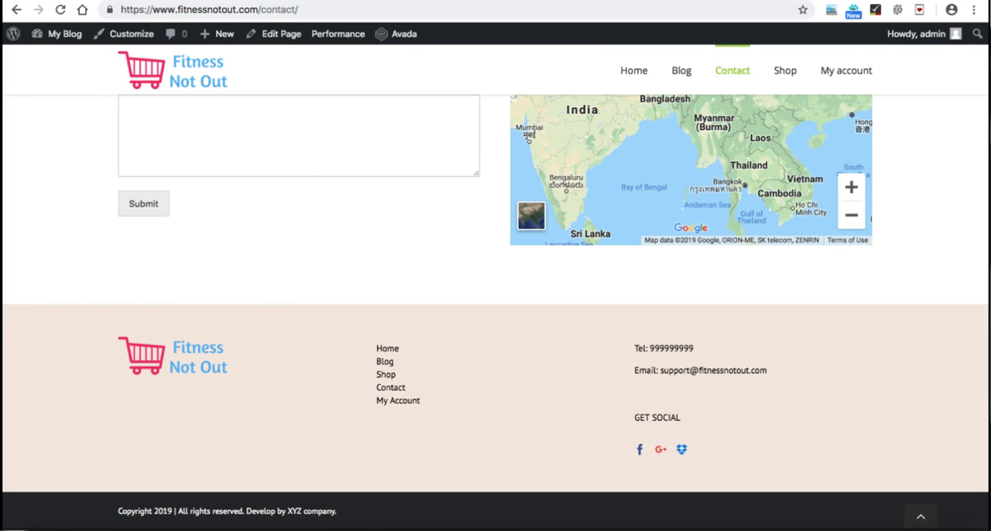
Step: Switch to the Google Forms checklist and tick all five Setting up Footer items, from Add Business Logo to Set up Copyright Content
{"action": "key", "text": "ctrl+Tab"}
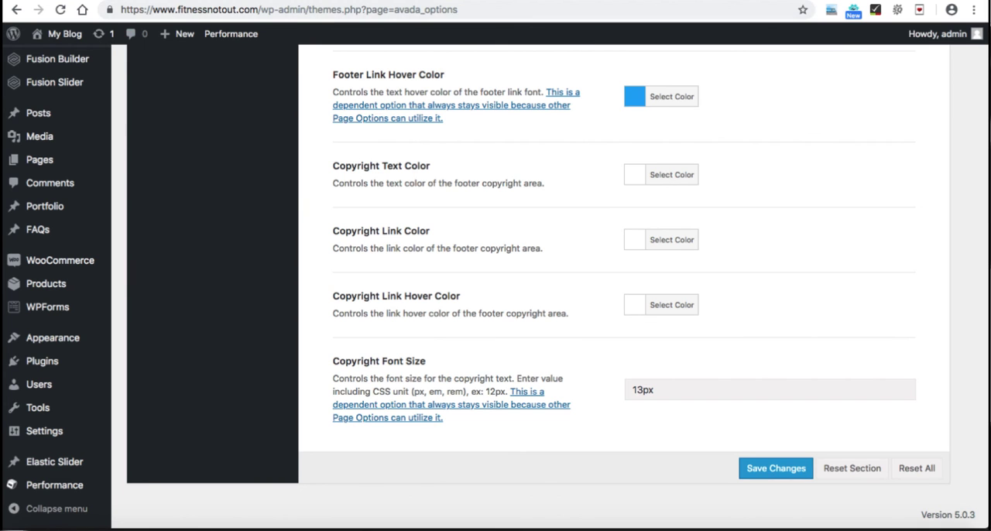
{"action": "key", "text": "ctrl+Tab"}
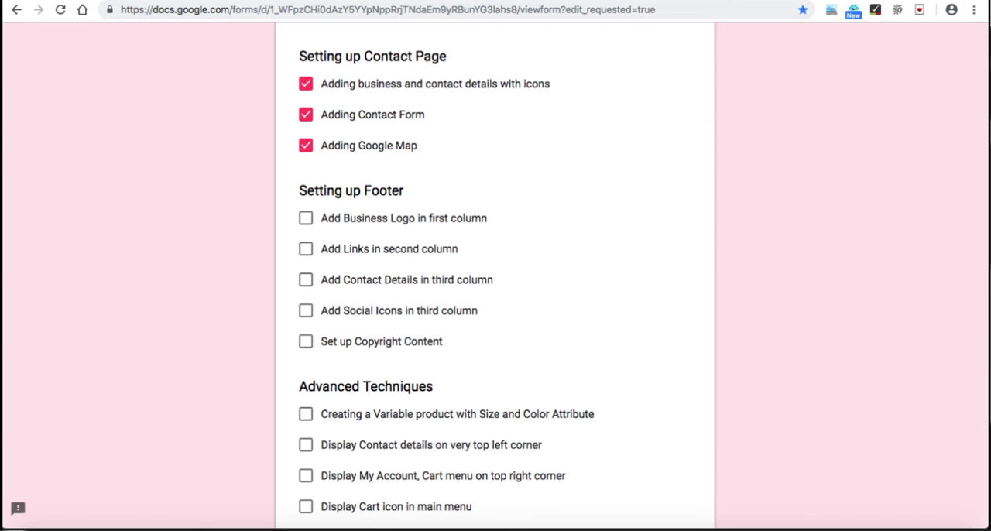
{"action": "left_click", "coordinate": [306, 218]}
{"action": "left_click", "coordinate": [306, 250]}
{"action": "left_click", "coordinate": [306, 279]}
{"action": "left_click", "coordinate": [305, 310]}
{"action": "left_click", "coordinate": [306, 341]}
{"action": "scroll", "coordinate": [496, 310], "scroll_direction": "up", "scroll_amount": 3}
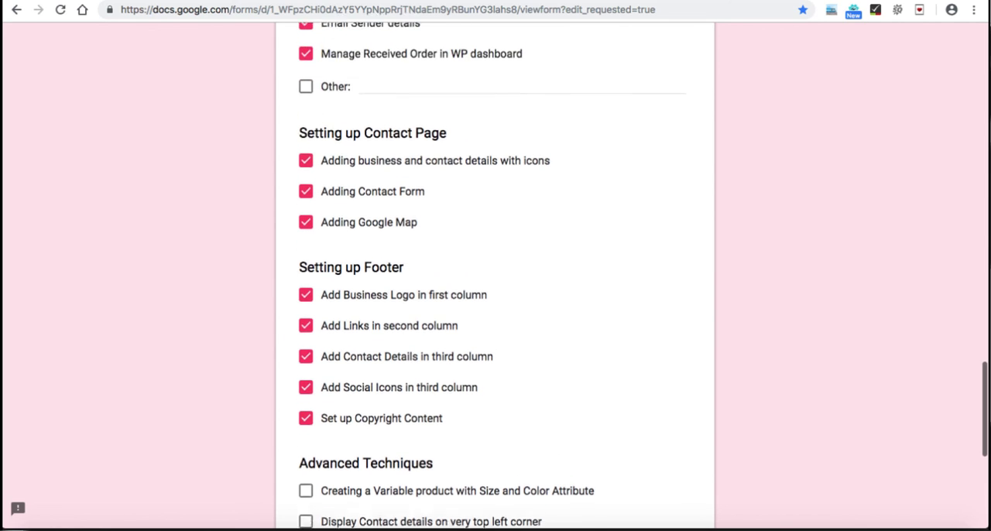
{"action": "scroll", "coordinate": [495, 310], "scroll_direction": "up", "scroll_amount": 1}
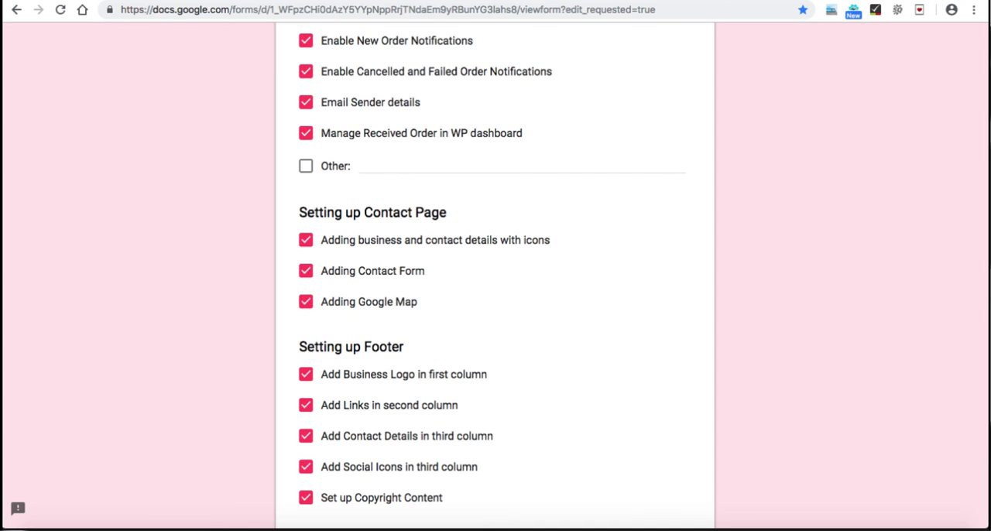
{"action": "scroll", "coordinate": [495, 310], "scroll_direction": "down", "scroll_amount": 7}
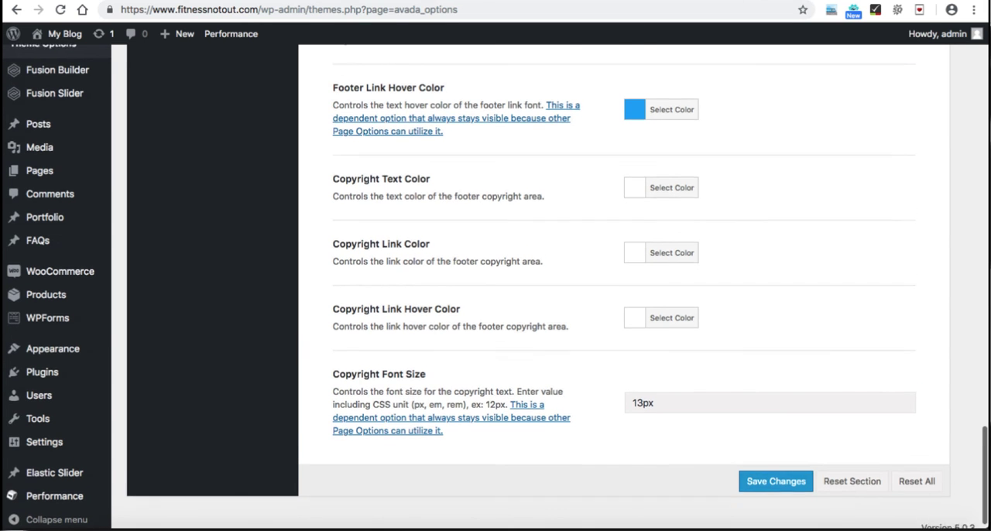
Step: Return to the WordPress dashboard and add a product attribute named Size
{"action": "scroll", "coordinate": [496, 287], "scroll_direction": "up", "scroll_amount": 1}
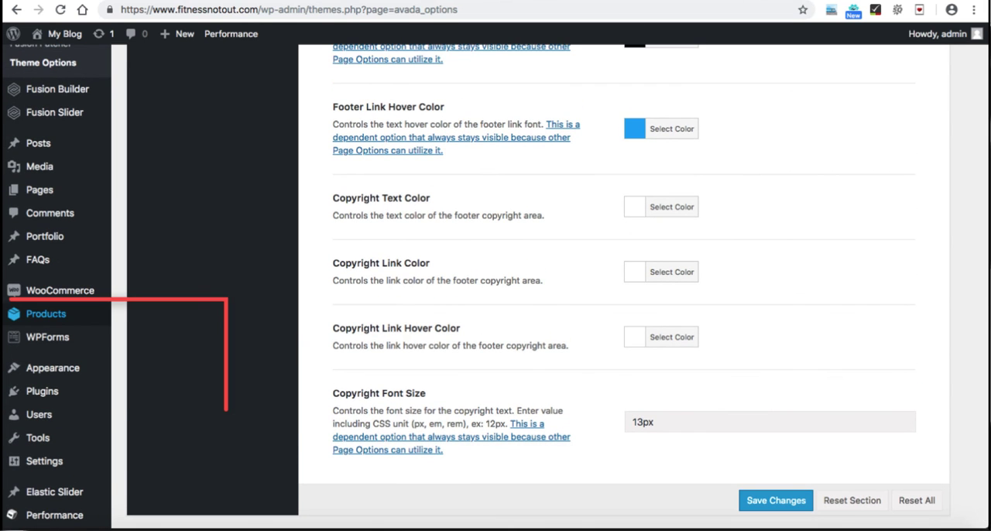
{"action": "mouse_move", "coordinate": [46, 313]}
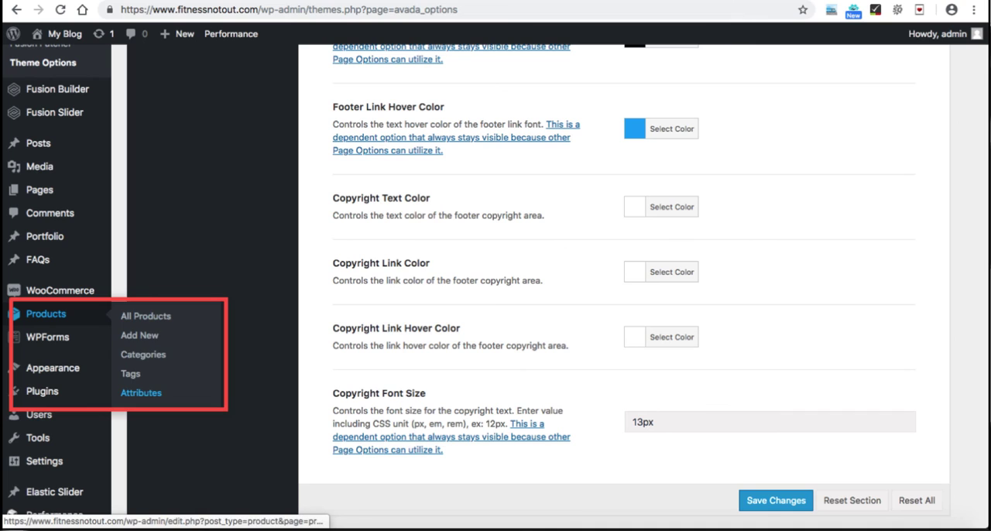
{"action": "left_click", "coordinate": [140, 392]}
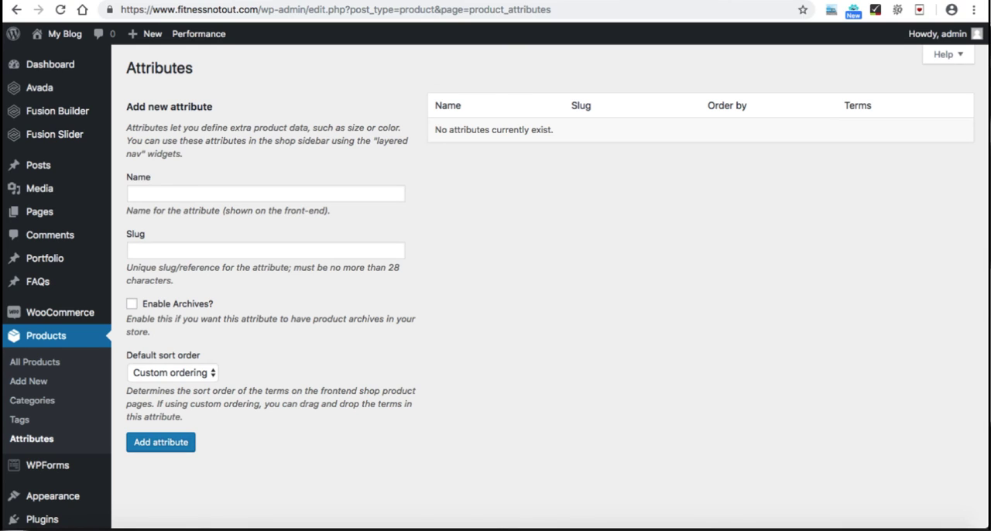
{"action": "left_click", "coordinate": [266, 193]}
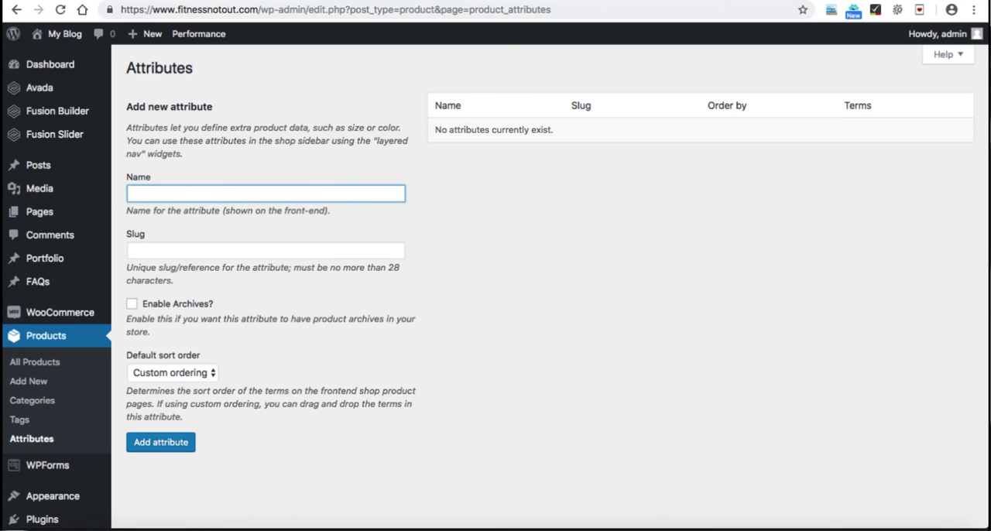
{"action": "type", "text": "Size"}
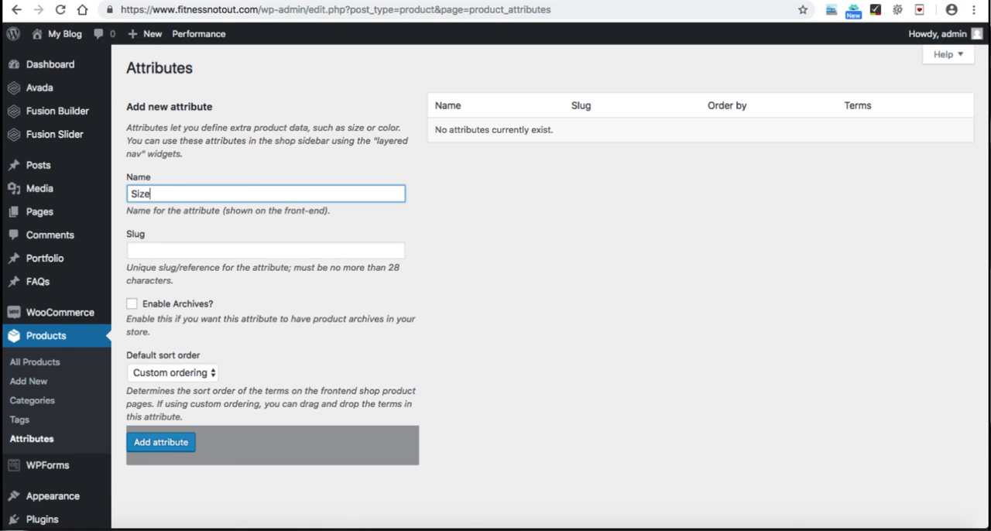
{"action": "key", "text": "Return"}
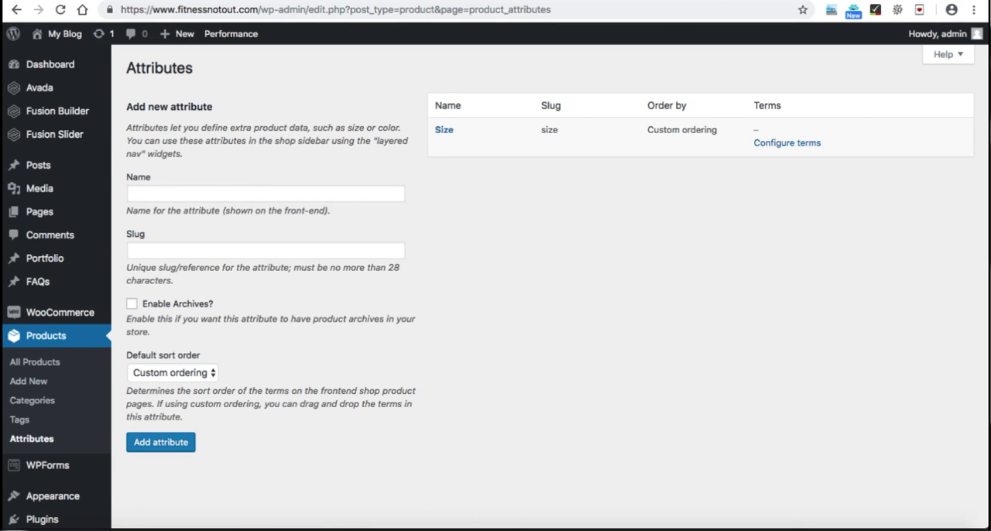
Step: Add a second product attribute named Color
{"action": "left_click", "coordinate": [265, 194]}
{"action": "type", "text": "Clo"}
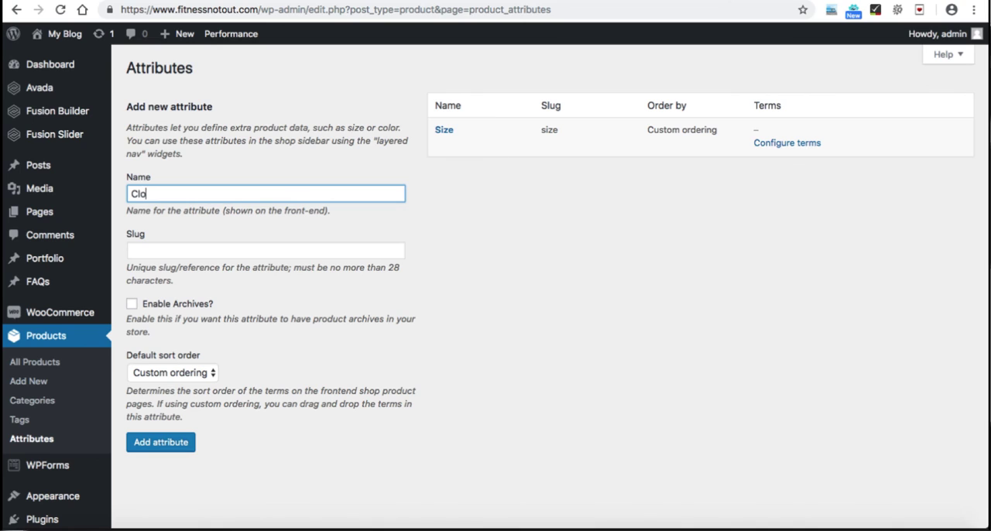
{"action": "key", "text": "BackSpace"}
{"action": "key", "text": "BackSpace"}
{"action": "type", "text": "olor"}
{"action": "left_click", "coordinate": [161, 442]}
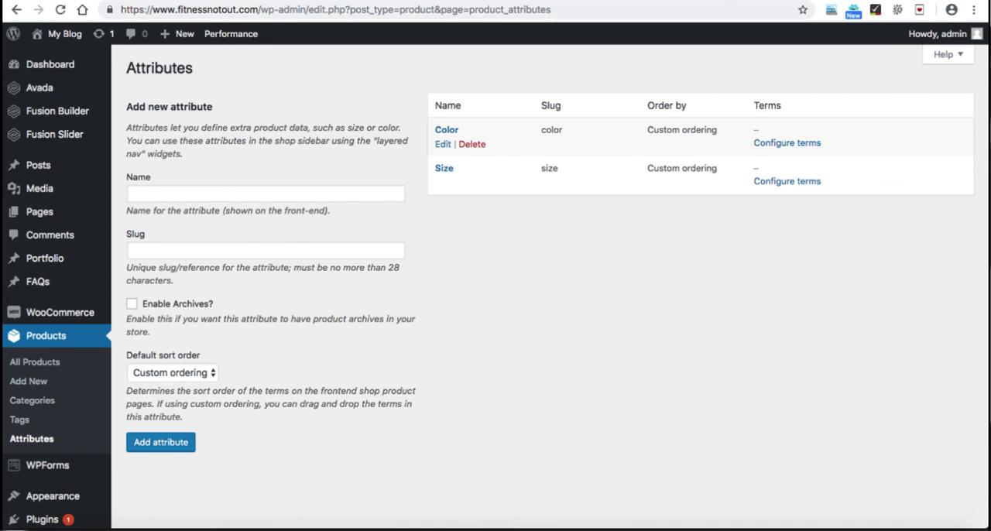
Step: Configure the terms of the Color attribute by adding Black and Red
{"action": "left_click", "coordinate": [786, 142]}
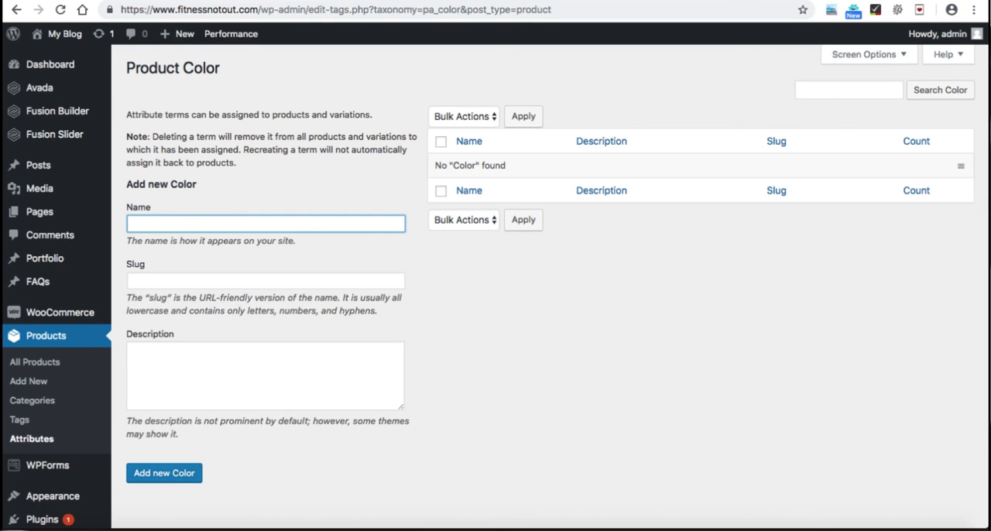
{"action": "type", "text": "Black"}
{"action": "key", "text": "Return"}
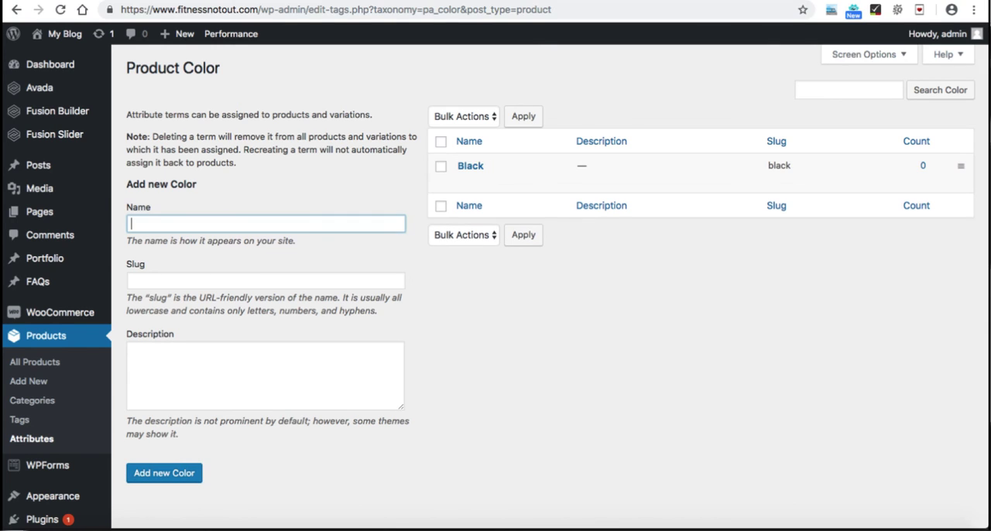
{"action": "type", "text": "Red"}
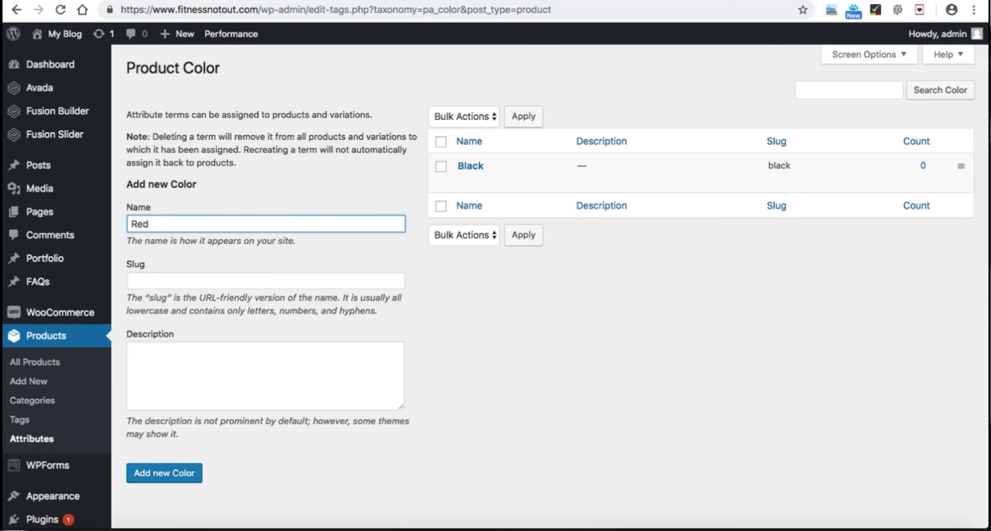
{"action": "key", "text": "Return"}
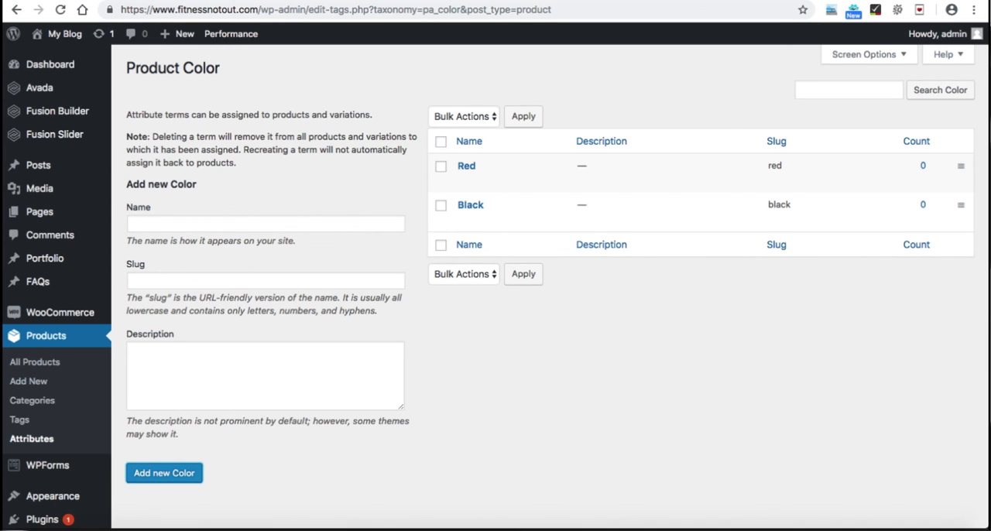
Step: Configure the terms of the Size attribute by adding Small and Large
{"action": "left_click", "coordinate": [32, 439]}
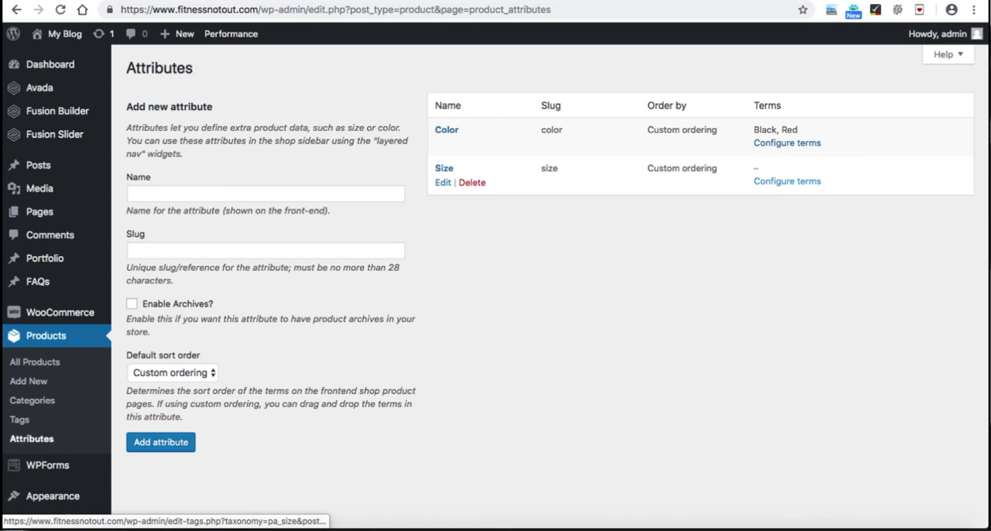
{"action": "left_click", "coordinate": [787, 181]}
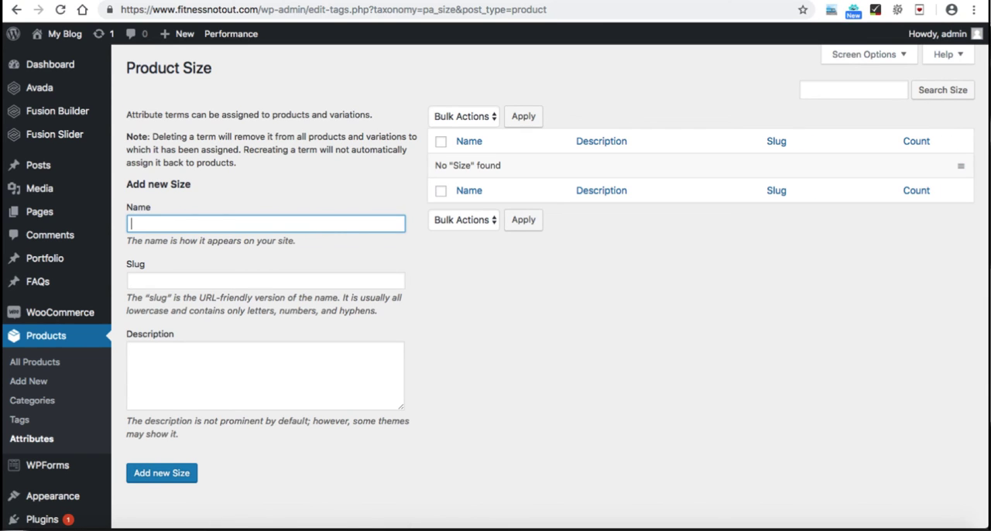
{"action": "type", "text": "Small"}
{"action": "left_click", "coordinate": [162, 473]}
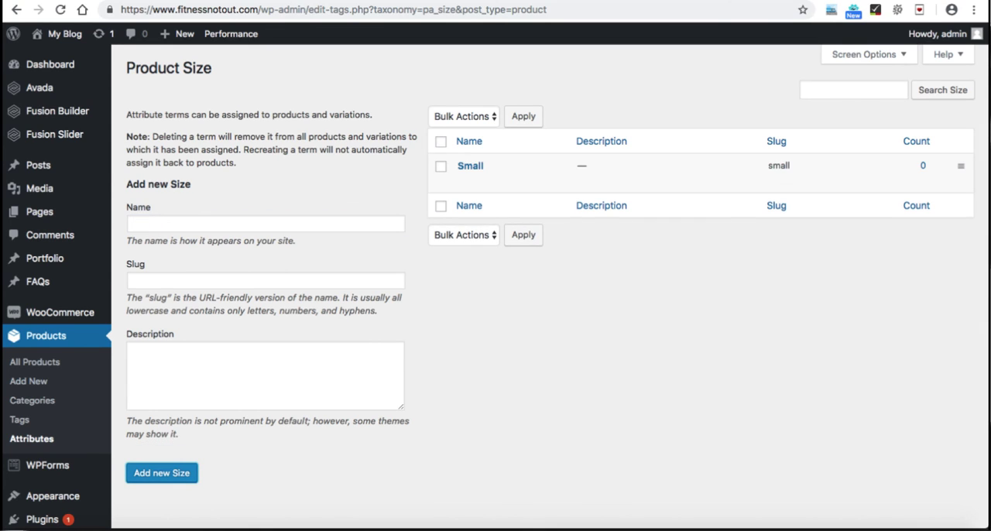
{"action": "left_click", "coordinate": [178, 224]}
{"action": "type", "text": "Large"}
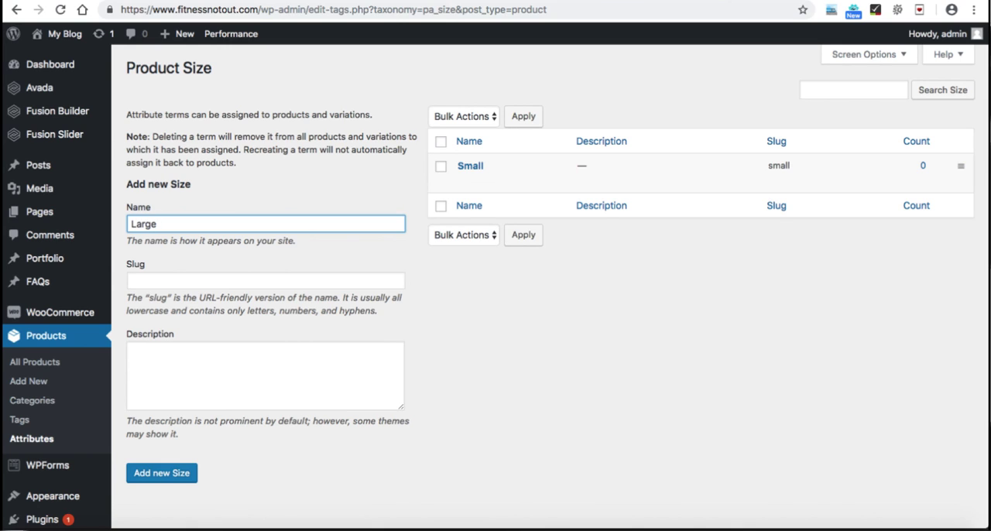
{"action": "key", "text": "Return"}
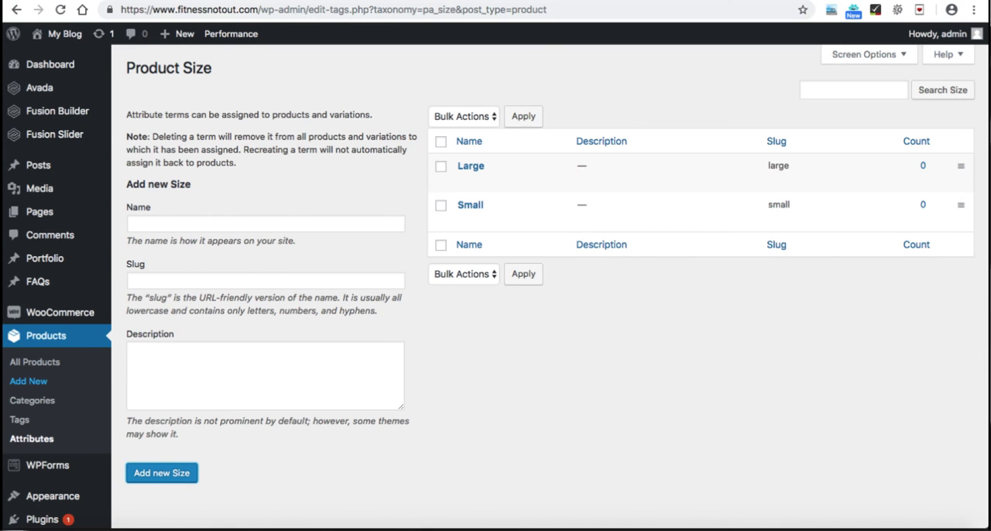
Step: Start a new product titled "Mens tshirt", leaving its description empty
{"action": "left_click", "coordinate": [29, 381]}
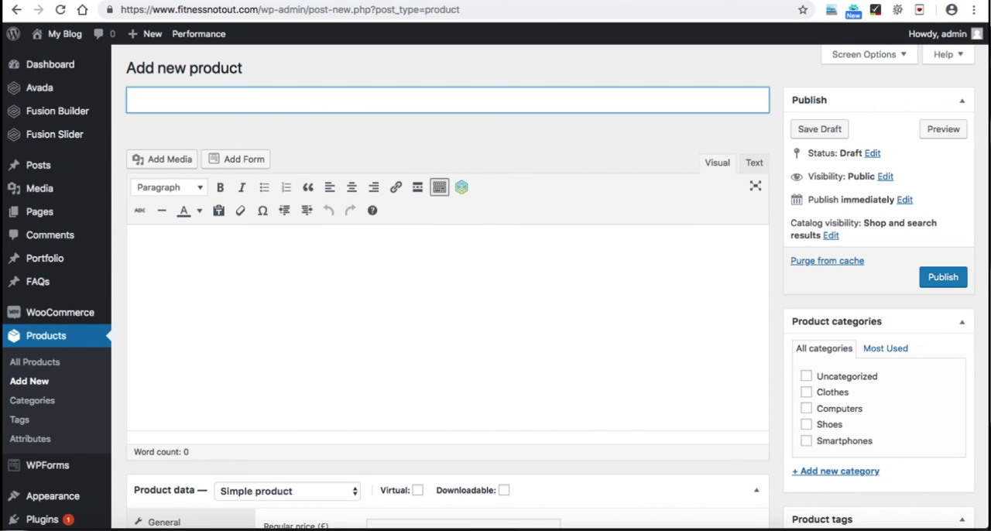
{"action": "type", "text": "Mens tshirt"}
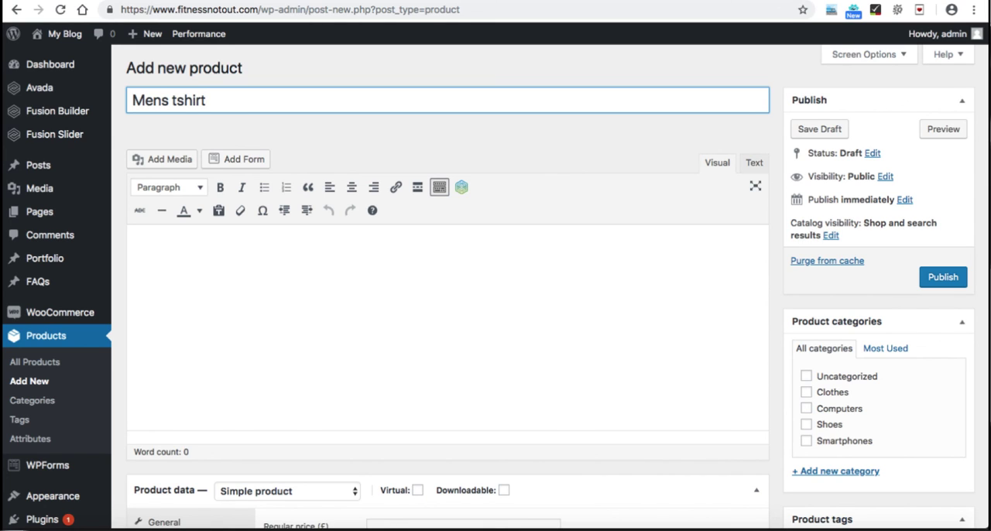
{"action": "left_click", "coordinate": [133, 250]}
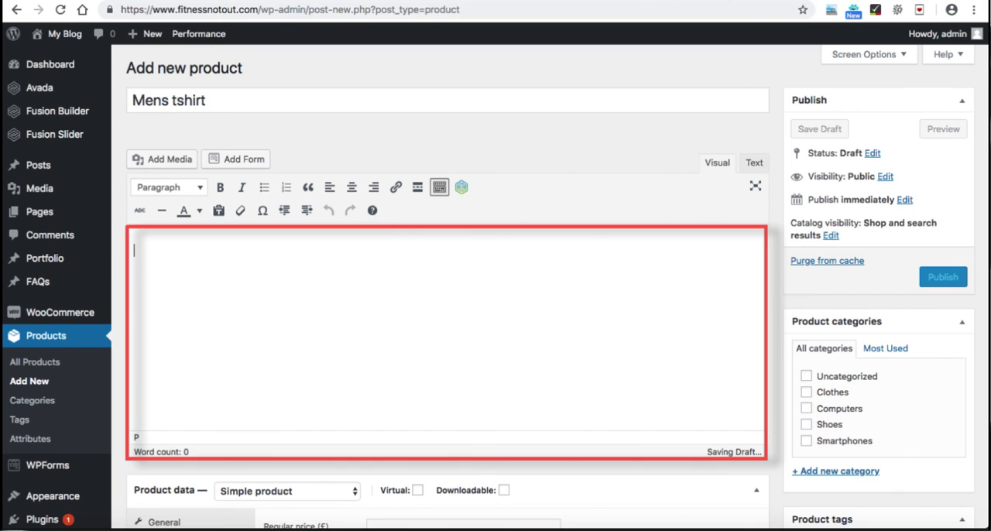
Step: Set the product type to Variable product and its SKU to FIT004
{"action": "scroll", "coordinate": [417, 289], "scroll_direction": "down", "scroll_amount": 5}
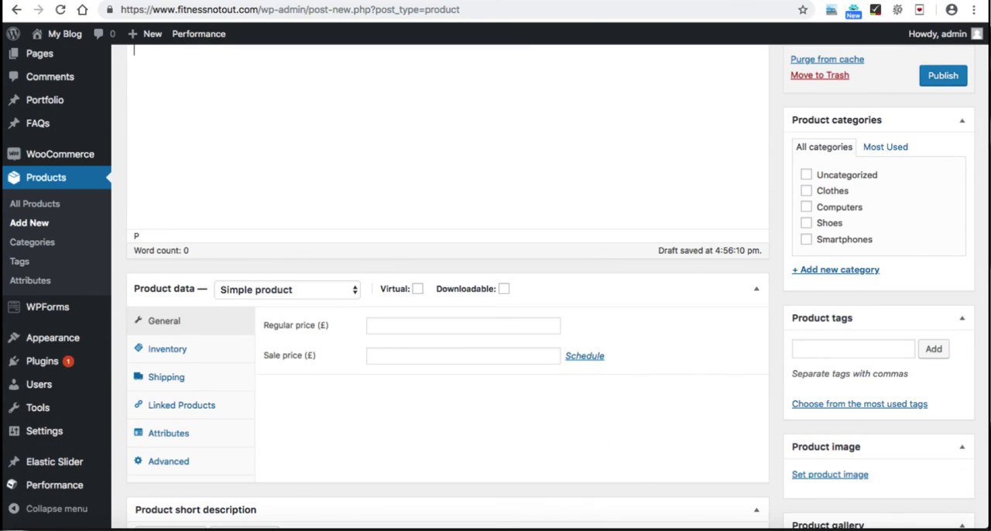
{"action": "left_click", "coordinate": [287, 290]}
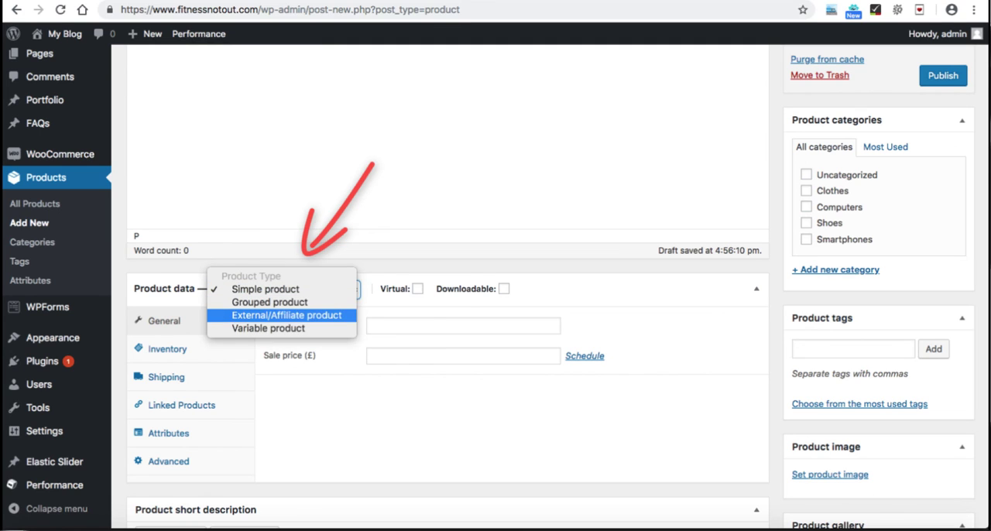
{"action": "left_click", "coordinate": [282, 328]}
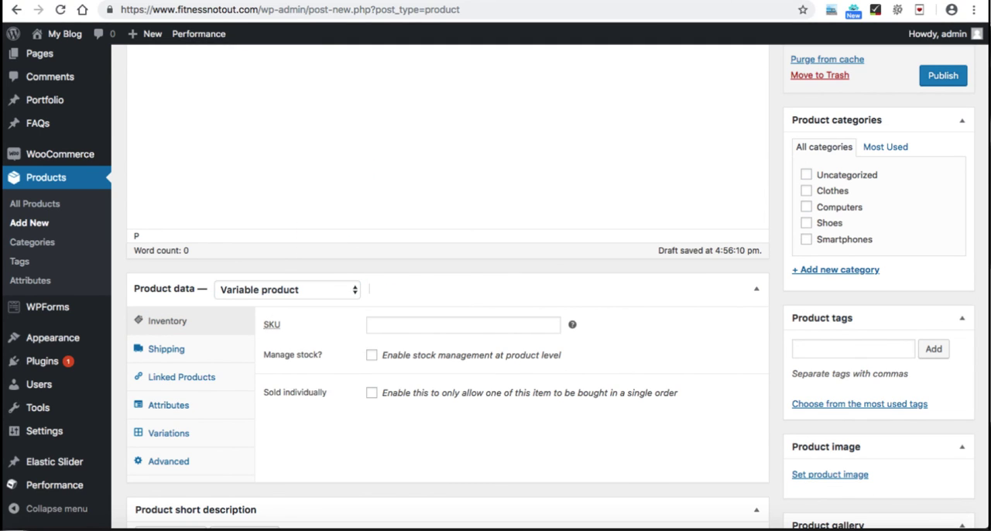
{"action": "left_click", "coordinate": [463, 325]}
{"action": "type", "text": "FIT004"}
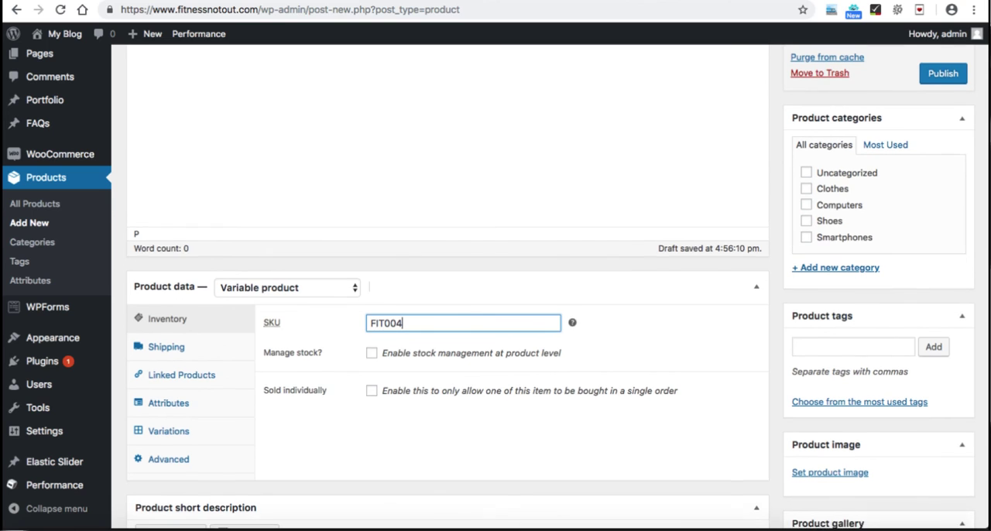
Step: Add the existing Color and Size attributes to the Mens tshirt product data
{"action": "scroll", "coordinate": [558, 287], "scroll_direction": "down", "scroll_amount": 1}
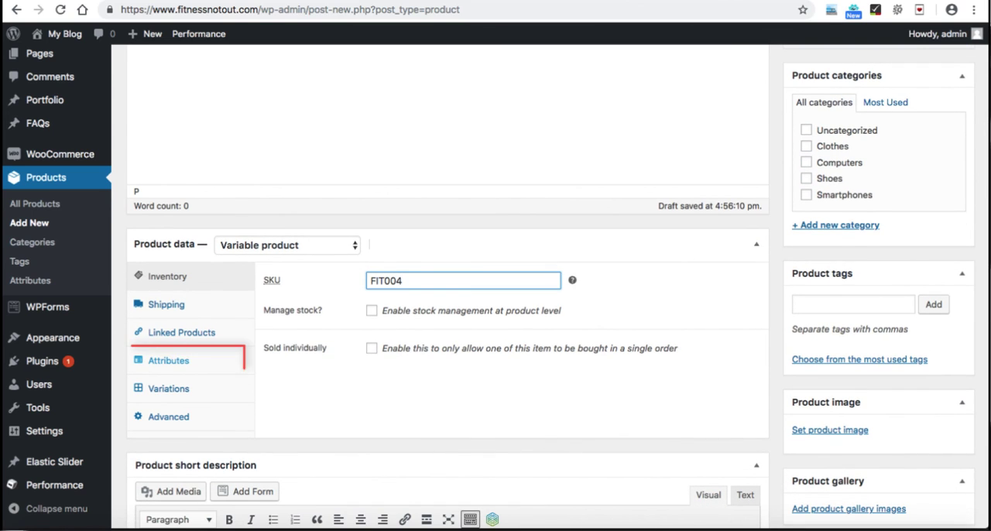
{"action": "left_click", "coordinate": [168, 360]}
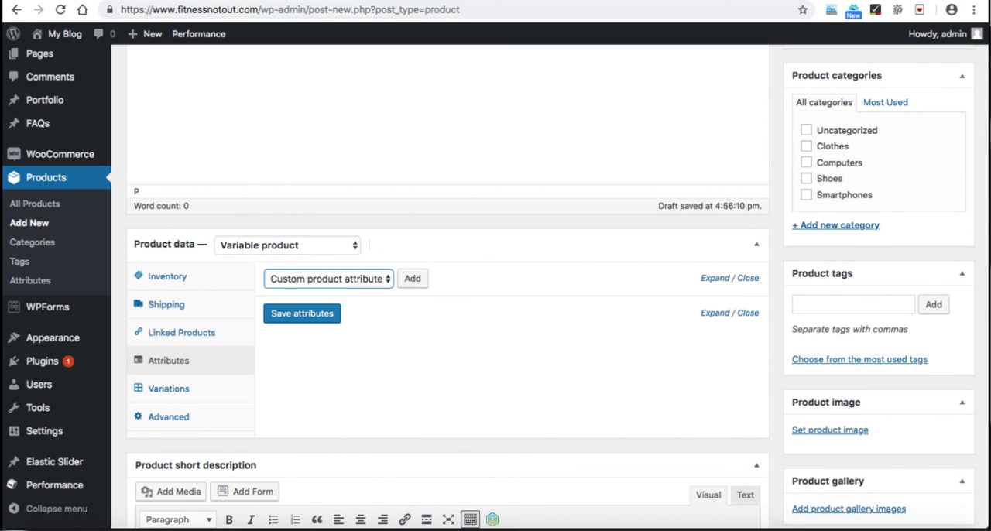
{"action": "left_click", "coordinate": [328, 278]}
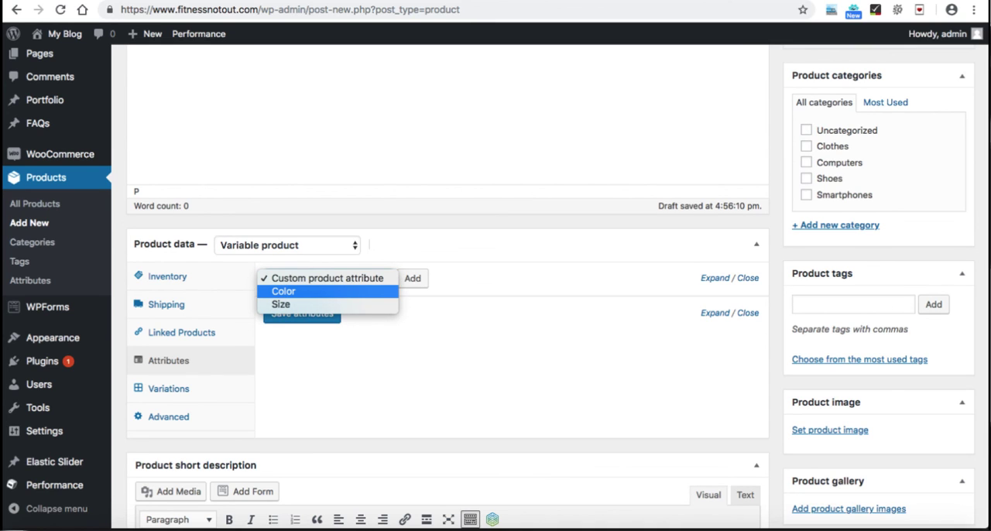
{"action": "key", "text": "Return"}
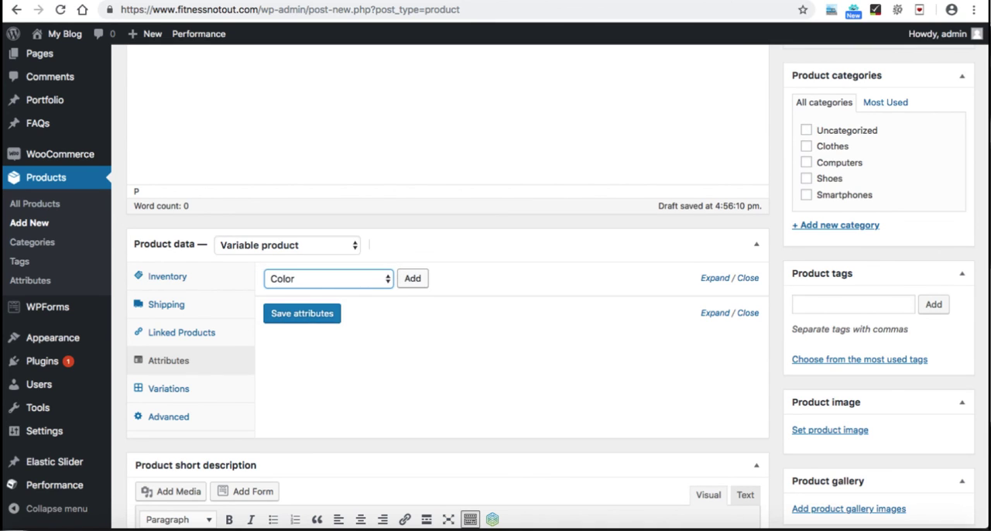
{"action": "left_click", "coordinate": [412, 279]}
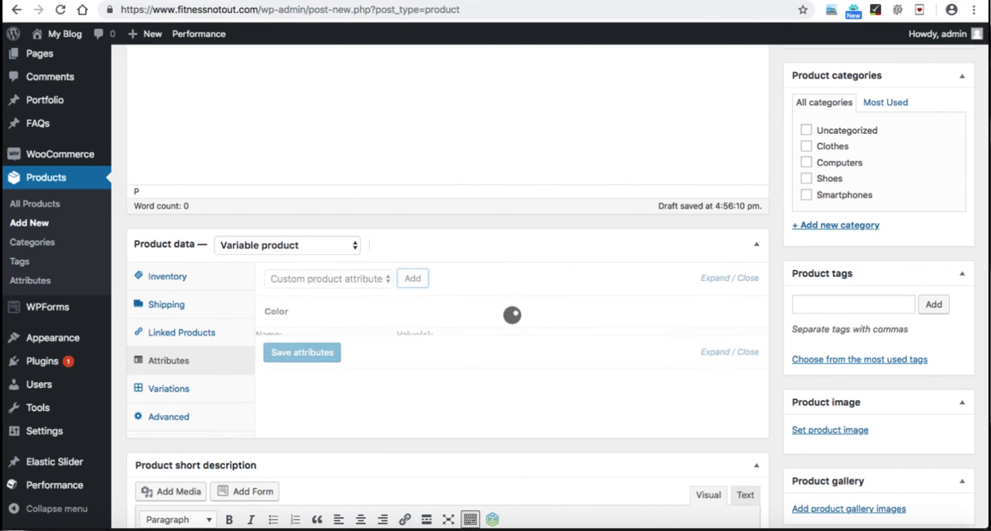
{"action": "left_click", "coordinate": [329, 279]}
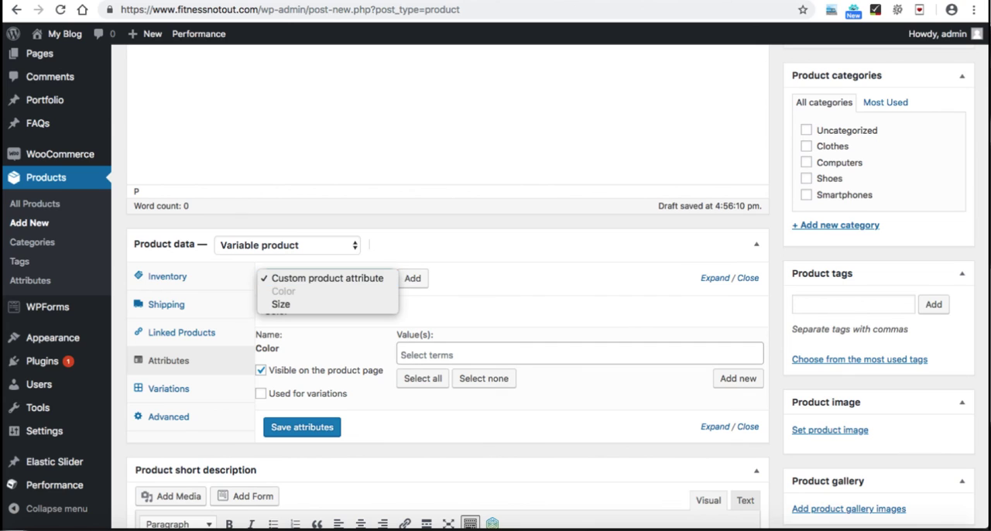
{"action": "left_click", "coordinate": [281, 304]}
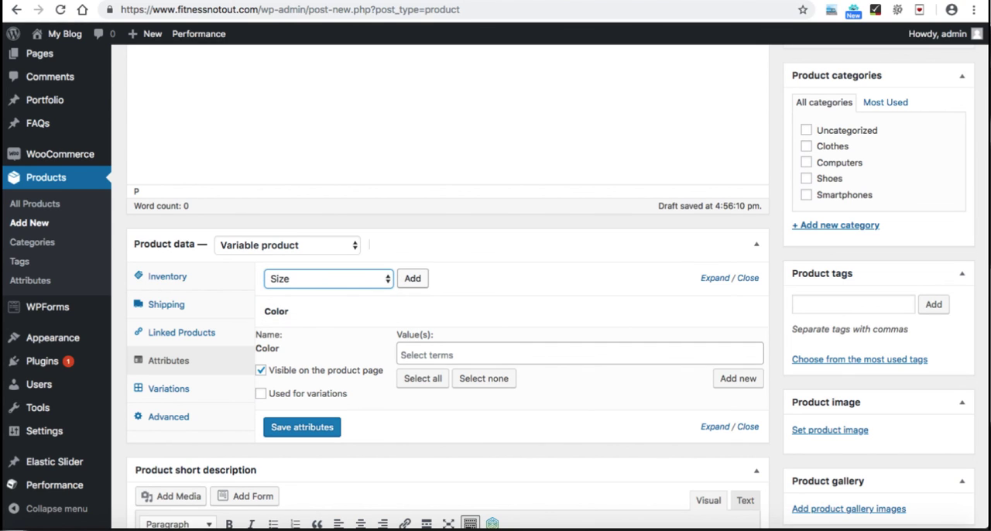
{"action": "left_click", "coordinate": [412, 278]}
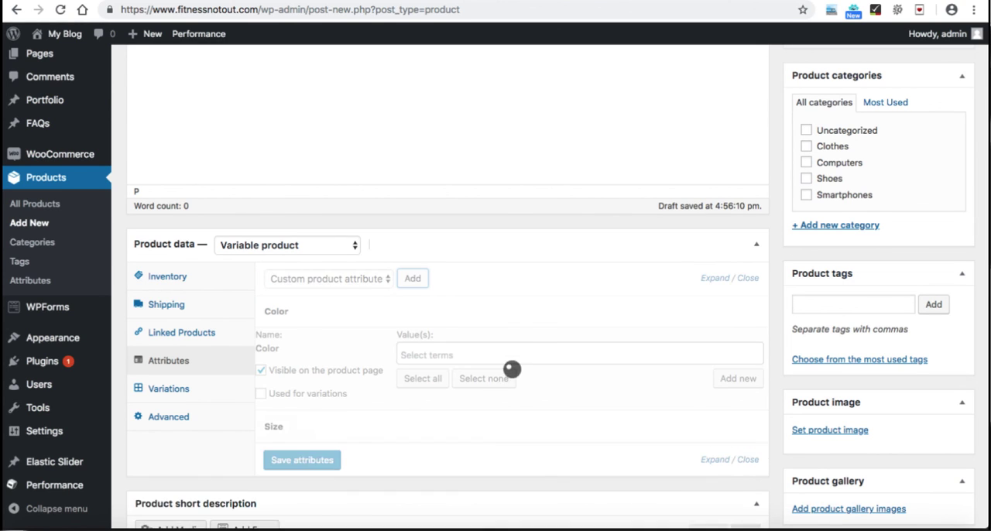
{"action": "scroll", "coordinate": [512, 369], "scroll_direction": "up", "scroll_amount": 5}
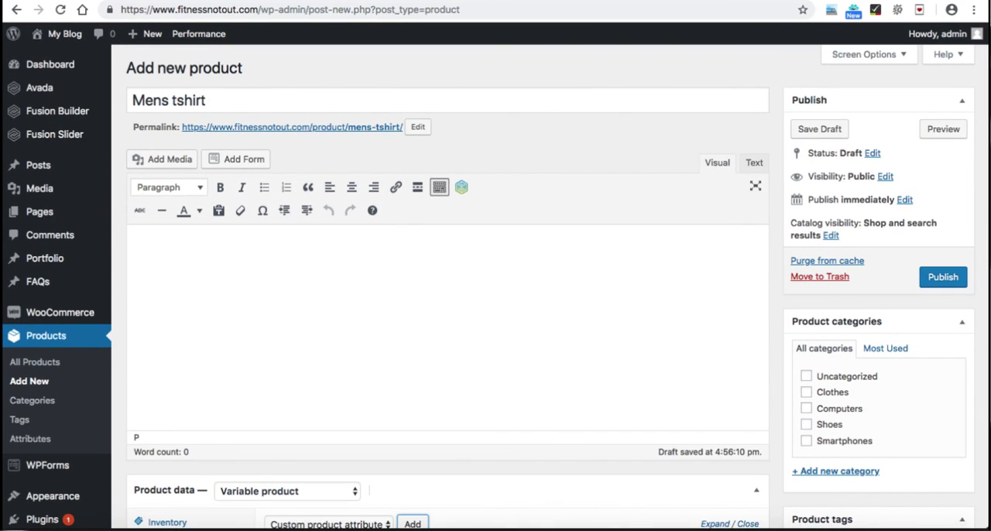
{"action": "scroll", "coordinate": [495, 310], "scroll_direction": "down", "scroll_amount": 8}
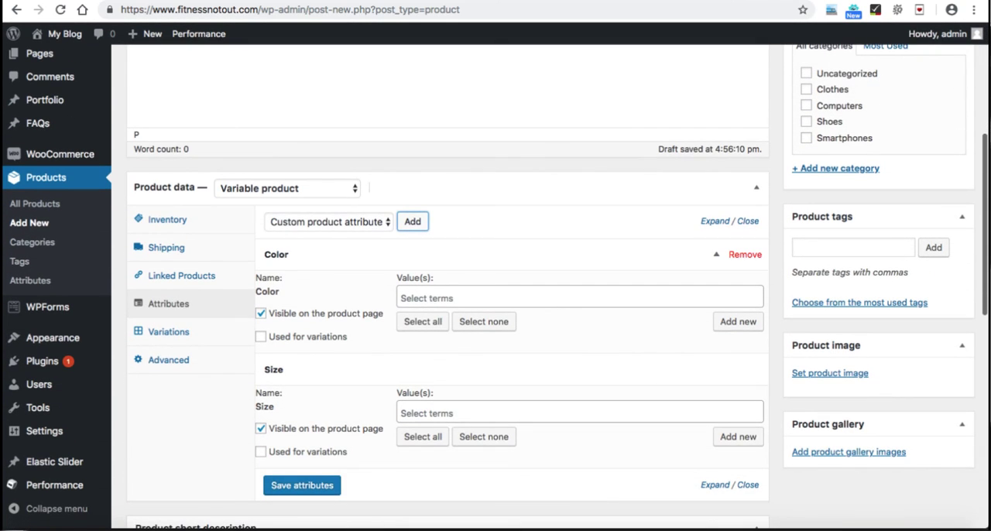
Step: Assign all terms to the Color and Size attributes, enable both for variations, and save the attributes
{"action": "left_click", "coordinate": [422, 322]}
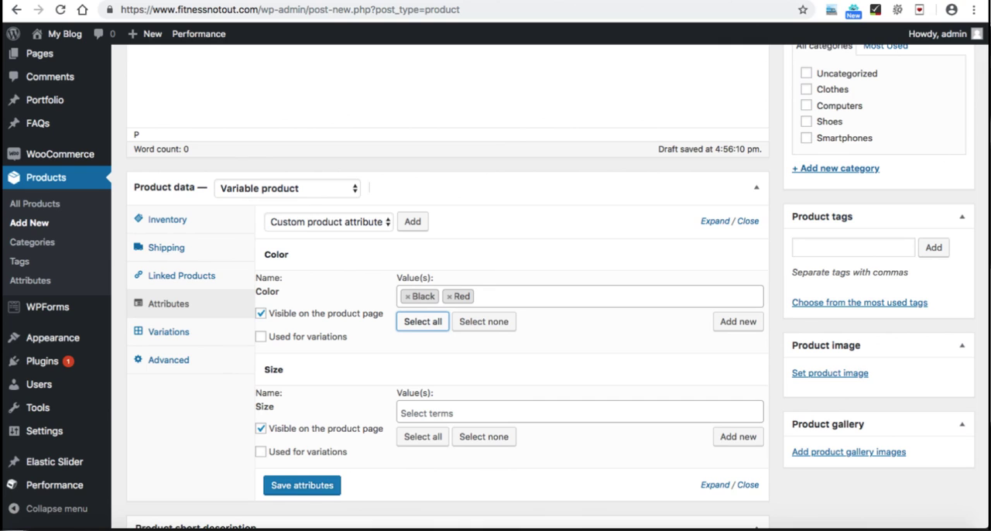
{"action": "left_click", "coordinate": [261, 337]}
{"action": "scroll", "coordinate": [558, 291], "scroll_direction": "down", "scroll_amount": 1}
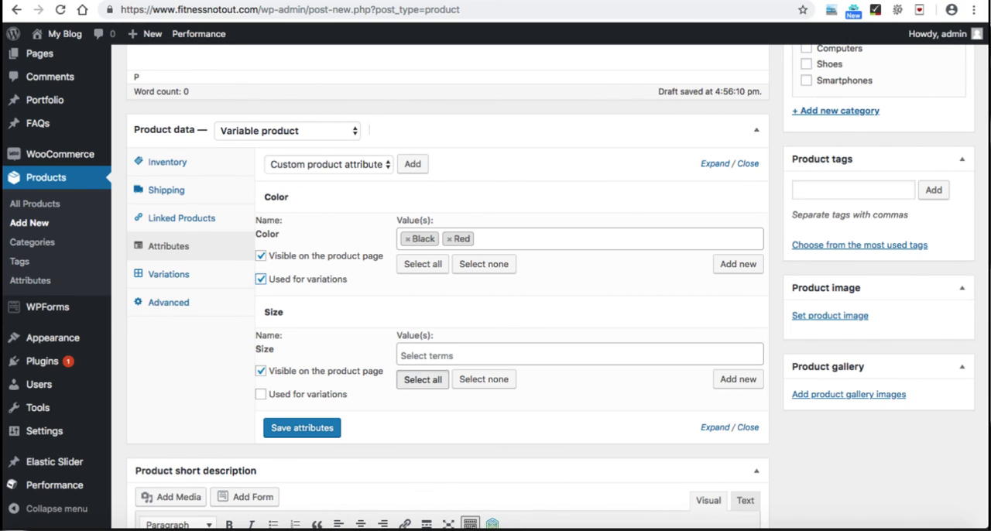
{"action": "left_click", "coordinate": [423, 378]}
{"action": "left_click", "coordinate": [261, 394]}
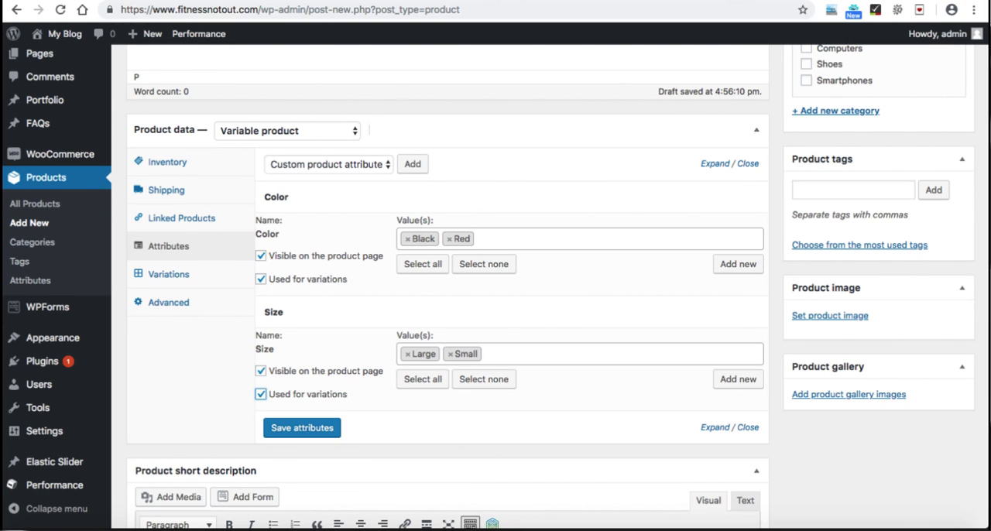
{"action": "left_click", "coordinate": [302, 428]}
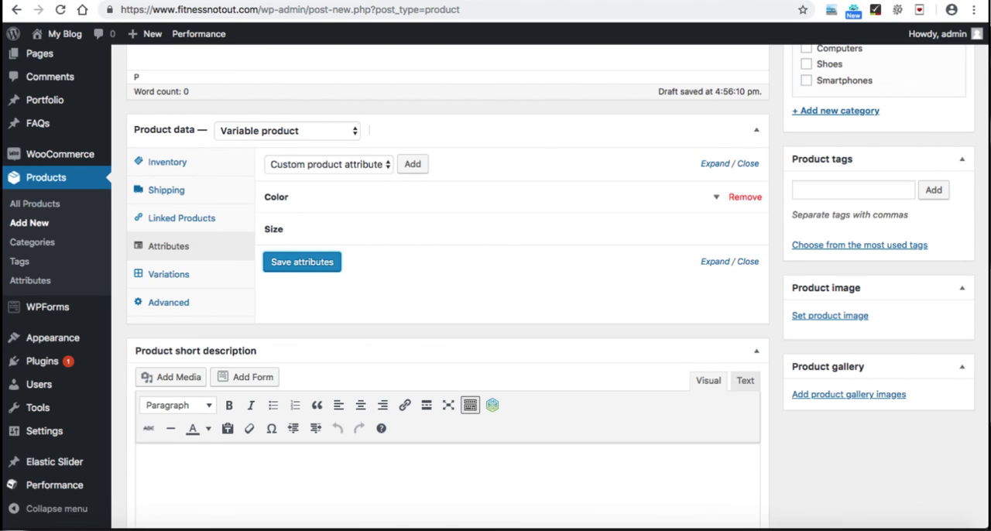
Step: Review the saved terms and variation settings of the Color and Size attributes
{"action": "left_click", "coordinate": [496, 197]}
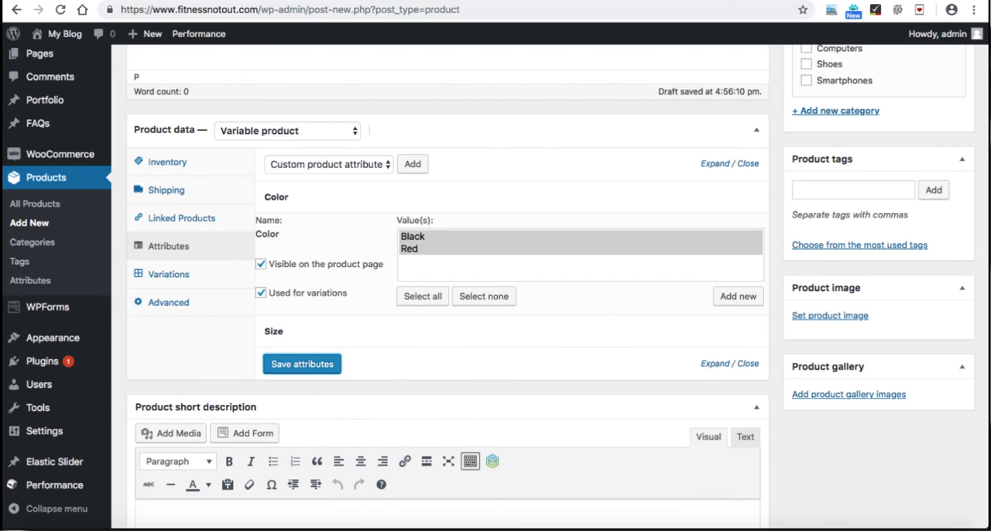
{"action": "left_click", "coordinate": [717, 196]}
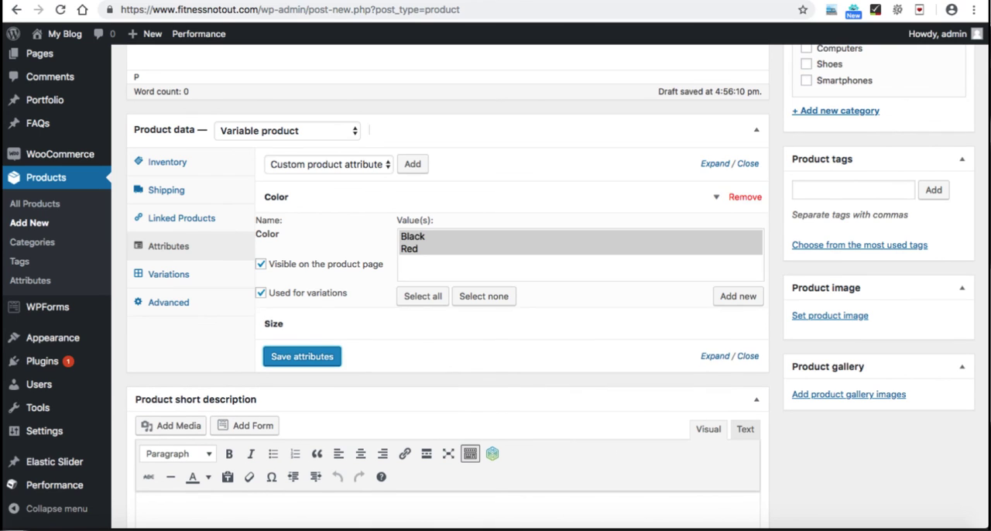
{"action": "left_click", "coordinate": [716, 229]}
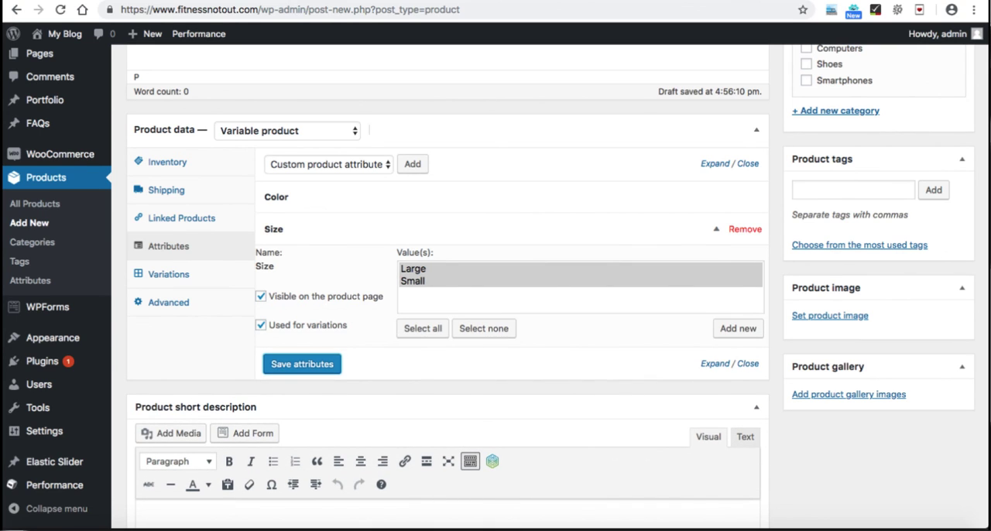
{"action": "left_click", "coordinate": [716, 229]}
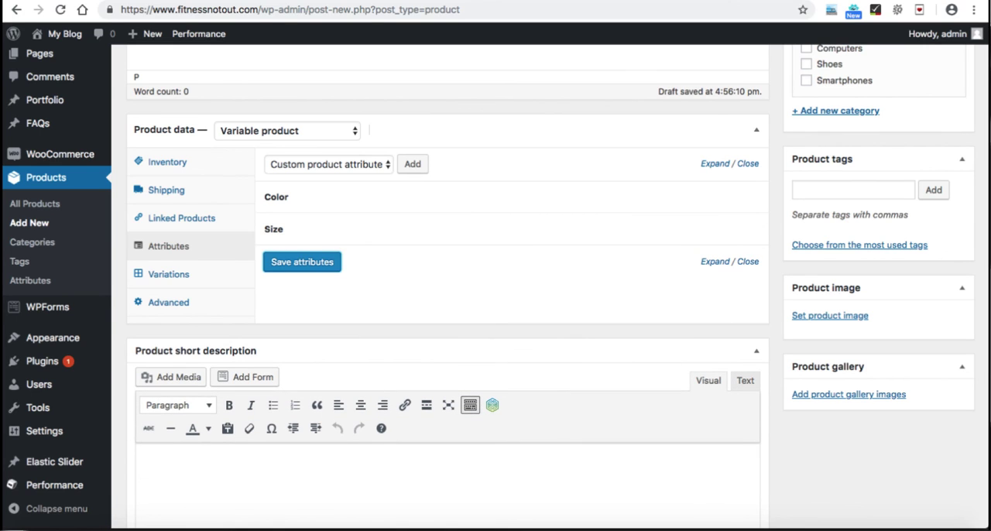
Step: Save the attributes once more and create the product's variations from all attributes
{"action": "left_click", "coordinate": [302, 263]}
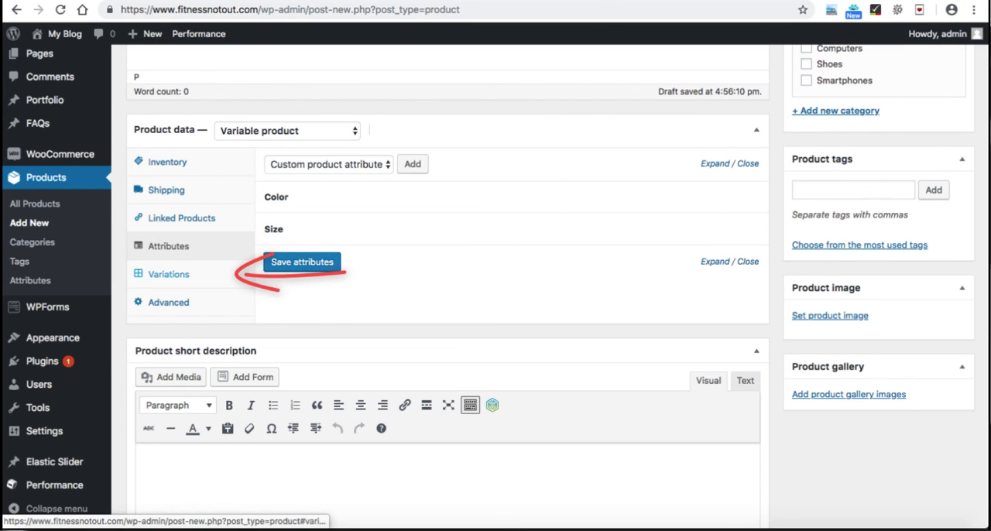
{"action": "left_click", "coordinate": [169, 275]}
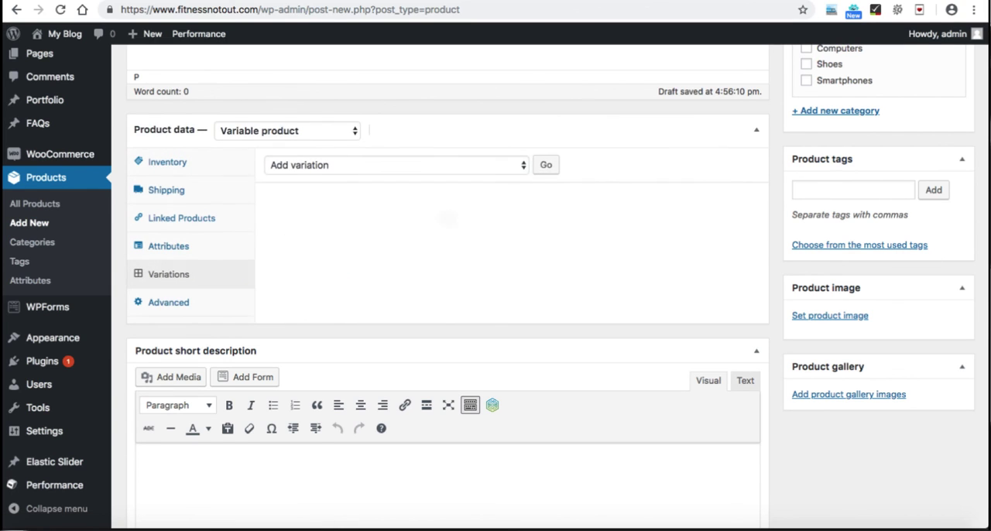
{"action": "left_click", "coordinate": [396, 165]}
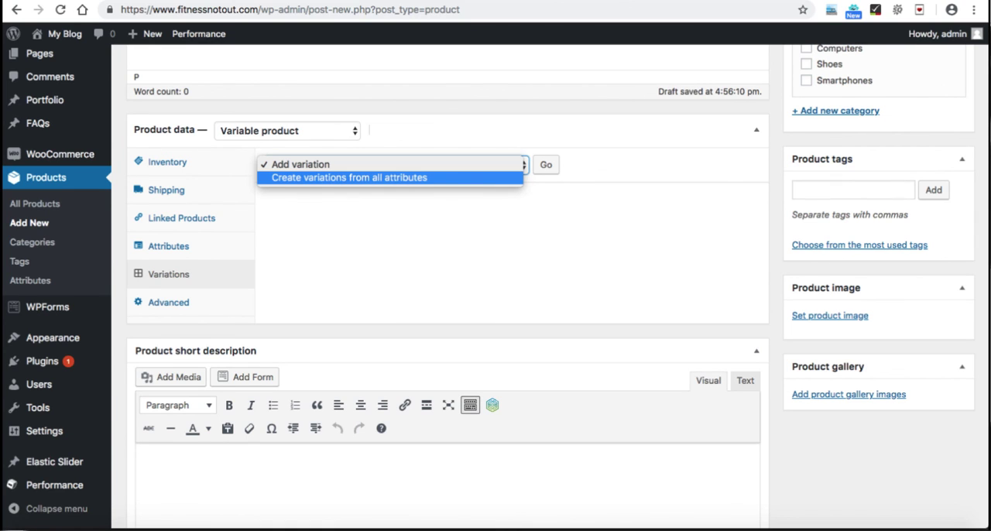
{"action": "key", "text": "Return"}
{"action": "left_click", "coordinate": [546, 165]}
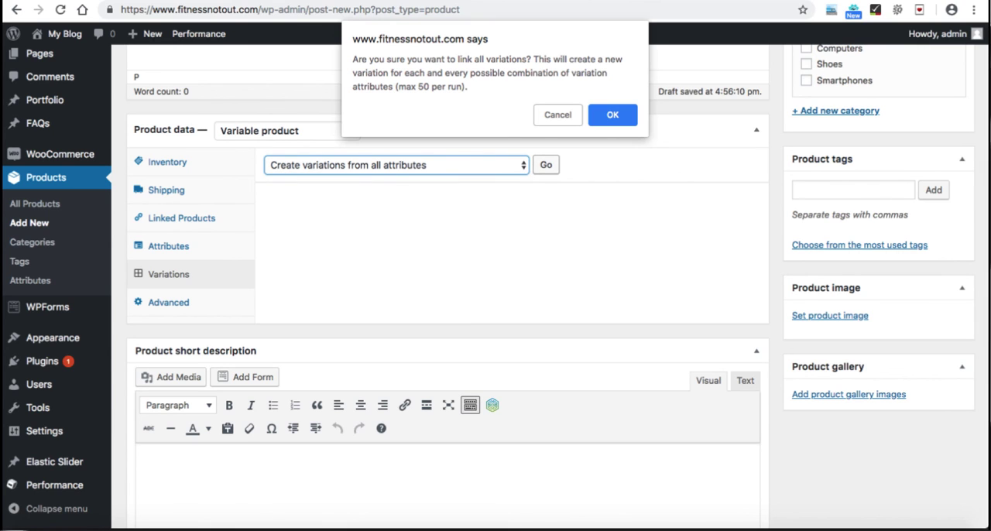
{"action": "key", "text": "Return"}
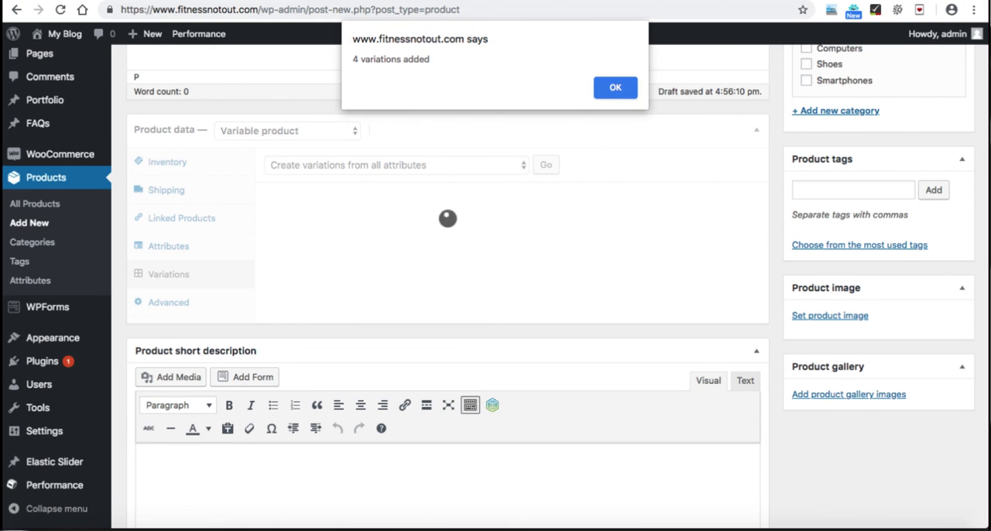
{"action": "key", "text": "Return"}
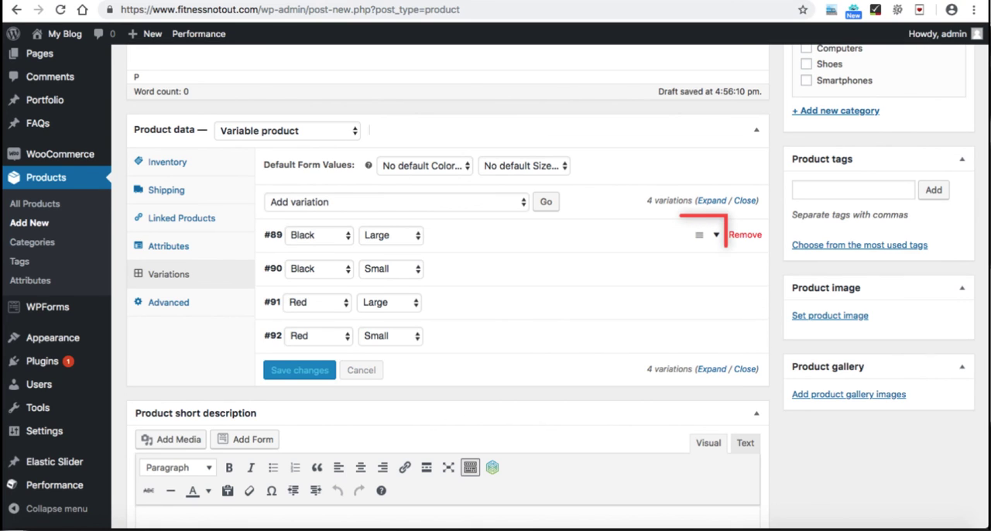
Step: Upload "black tshirt.jpg" from the products folder and set it as the image of the Black Large variation
{"action": "left_click", "coordinate": [716, 235]}
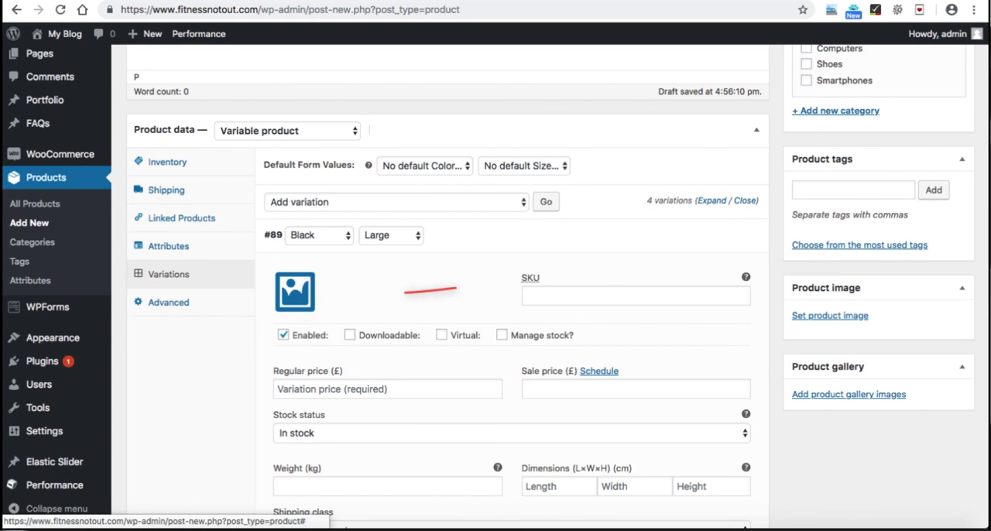
{"action": "left_click", "coordinate": [295, 291]}
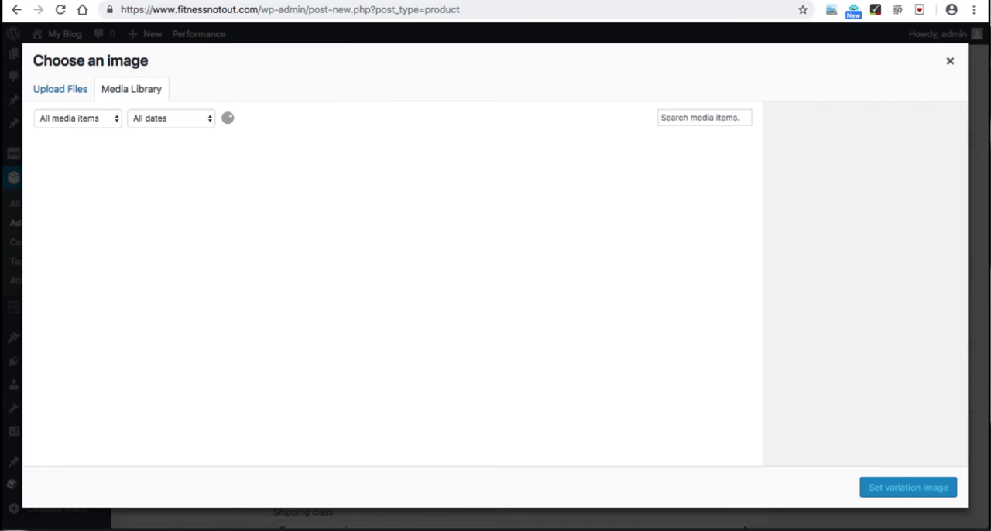
{"action": "left_click", "coordinate": [60, 88]}
{"action": "left_click", "coordinate": [495, 283]}
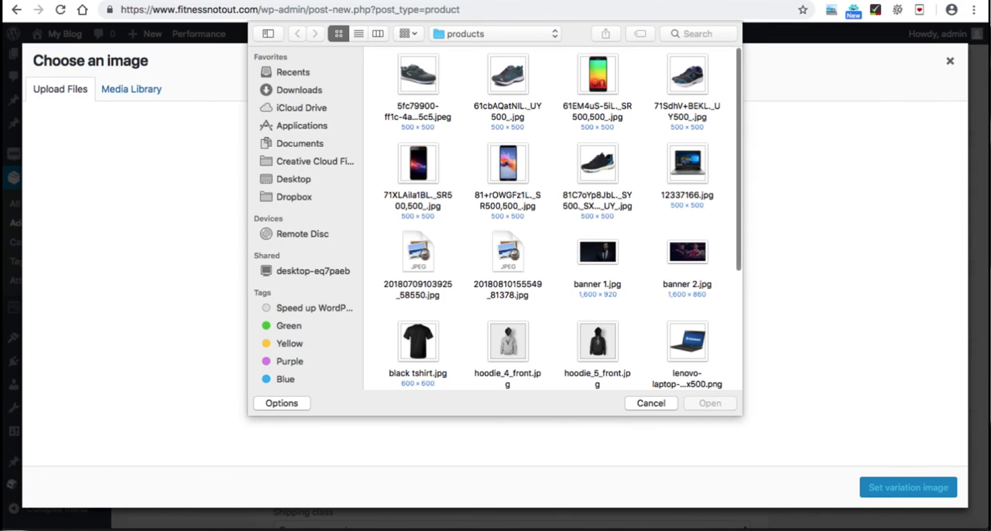
{"action": "scroll", "coordinate": [552, 218], "scroll_direction": "down", "scroll_amount": 5}
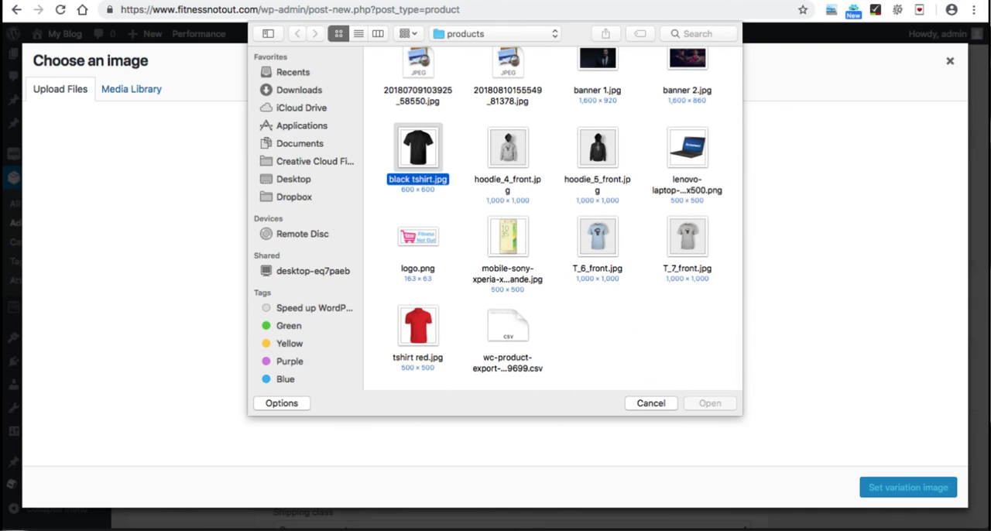
{"action": "double_click", "coordinate": [418, 148]}
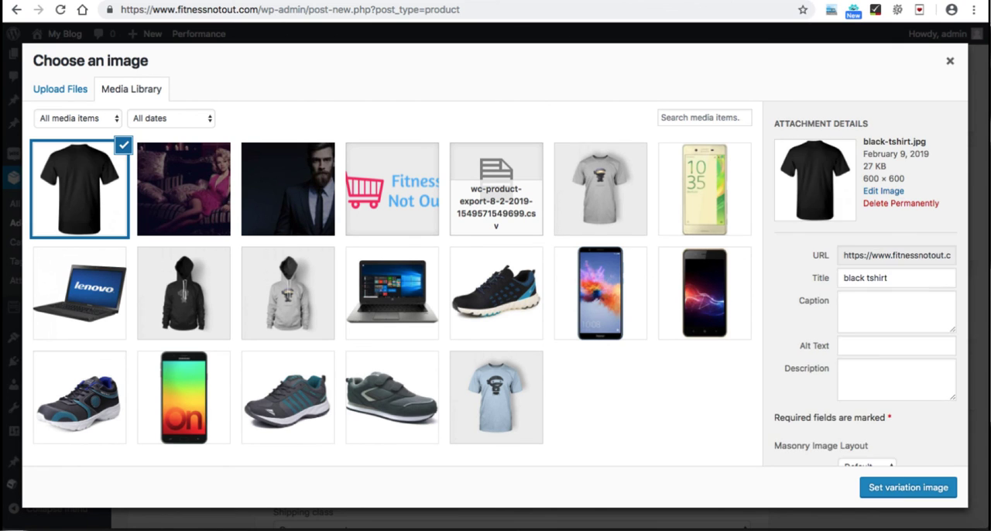
{"action": "left_click", "coordinate": [908, 488]}
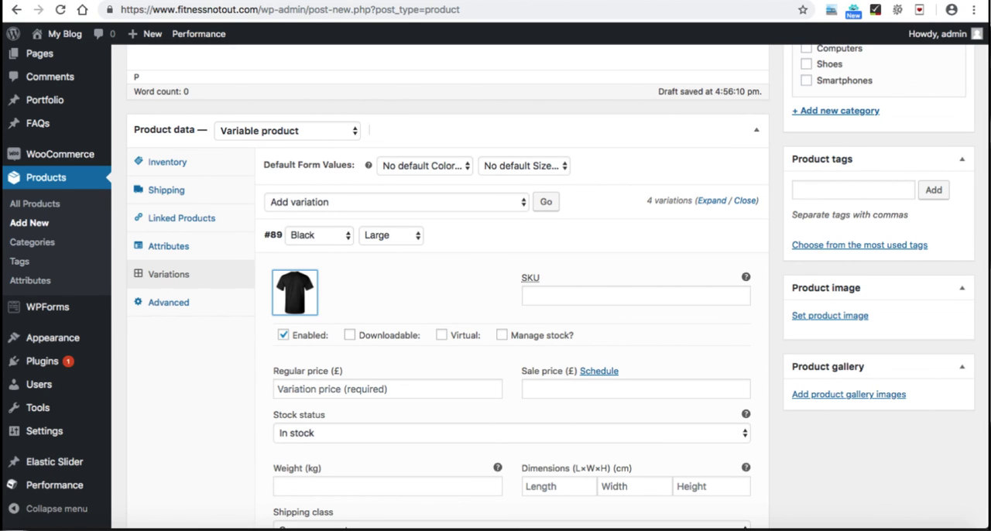
Step: Set the regular price of the Black Large variation to £40 and collapse its details
{"action": "scroll", "coordinate": [558, 287], "scroll_direction": "down", "scroll_amount": 1}
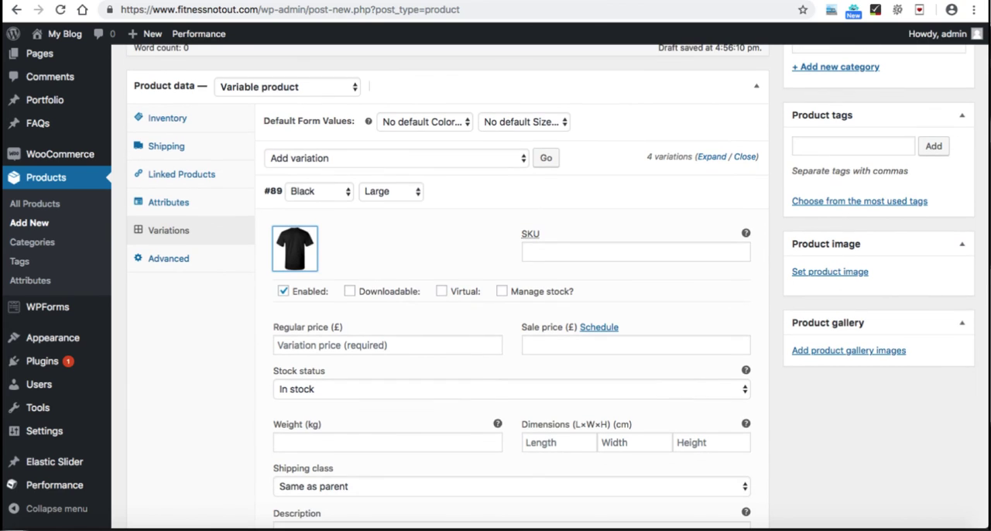
{"action": "left_click", "coordinate": [356, 346]}
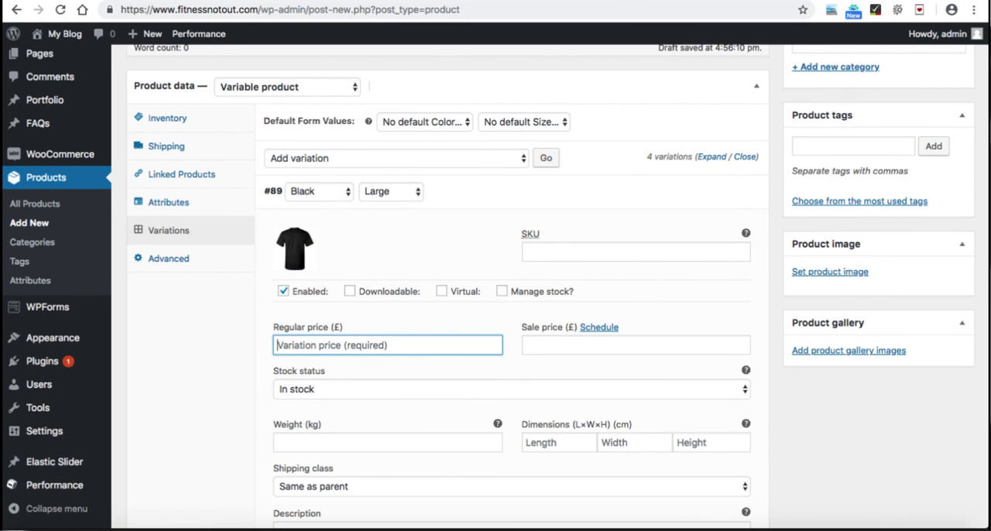
{"action": "type", "text": "40"}
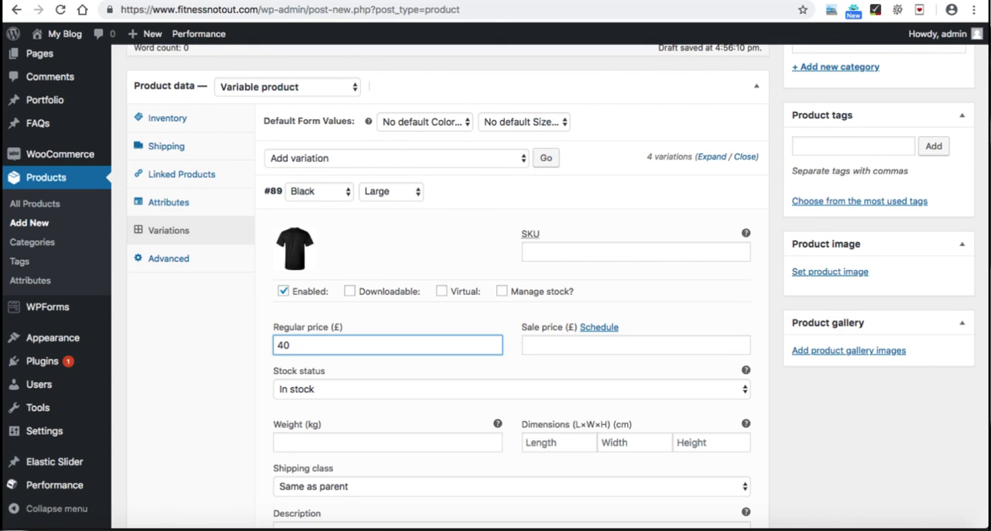
{"action": "left_click", "coordinate": [717, 192]}
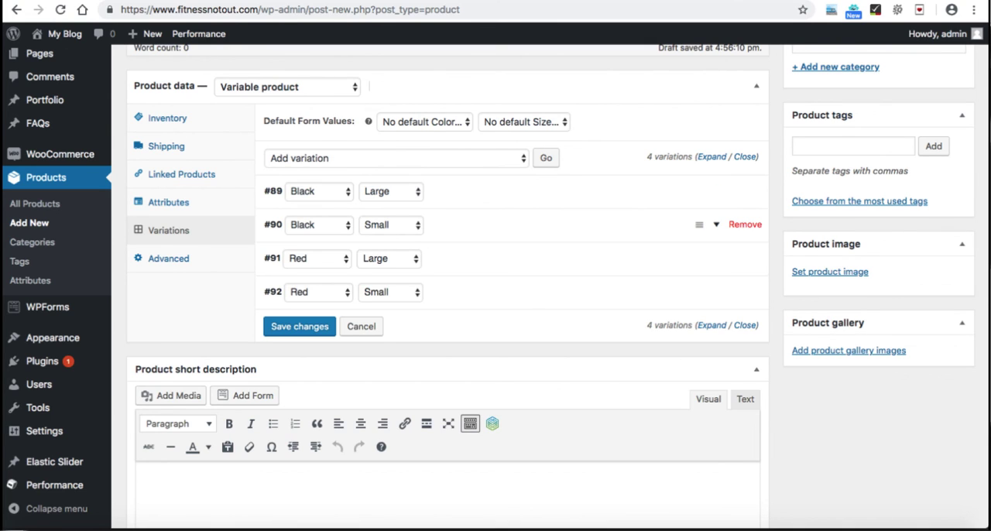
Step: Set the existing black-tshirt.jpg as the Black Small variation's image and its regular price to £42, then collapse its details
{"action": "left_click", "coordinate": [716, 225]}
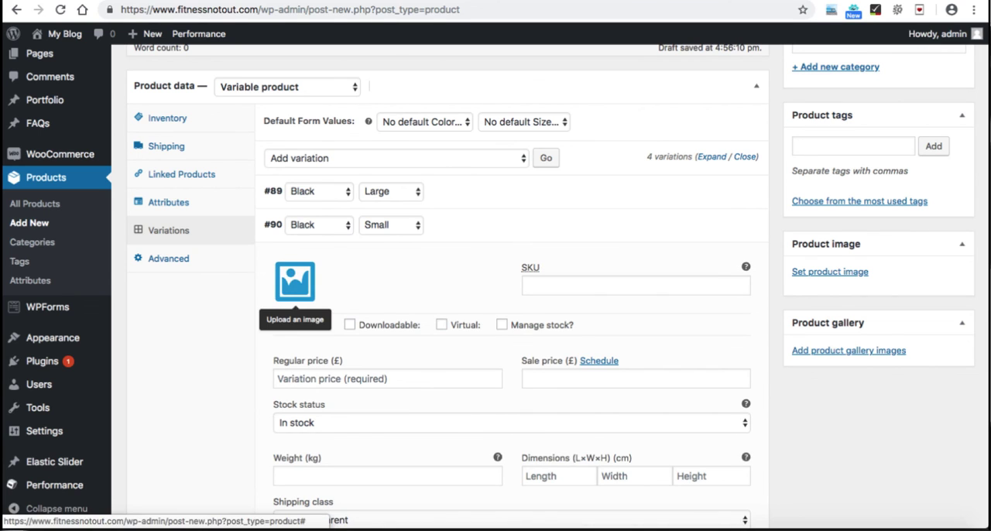
{"action": "left_click", "coordinate": [295, 281]}
{"action": "left_click", "coordinate": [80, 189]}
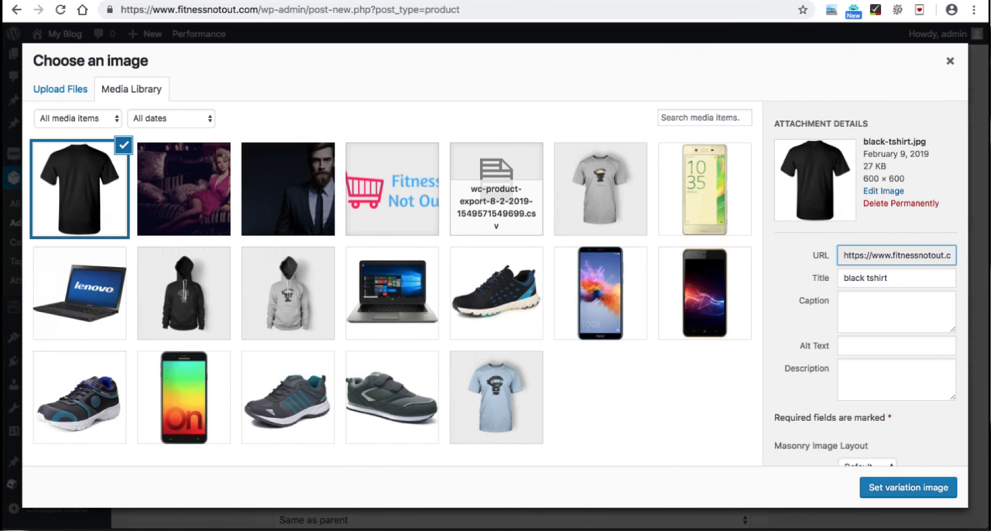
{"action": "left_click", "coordinate": [908, 488]}
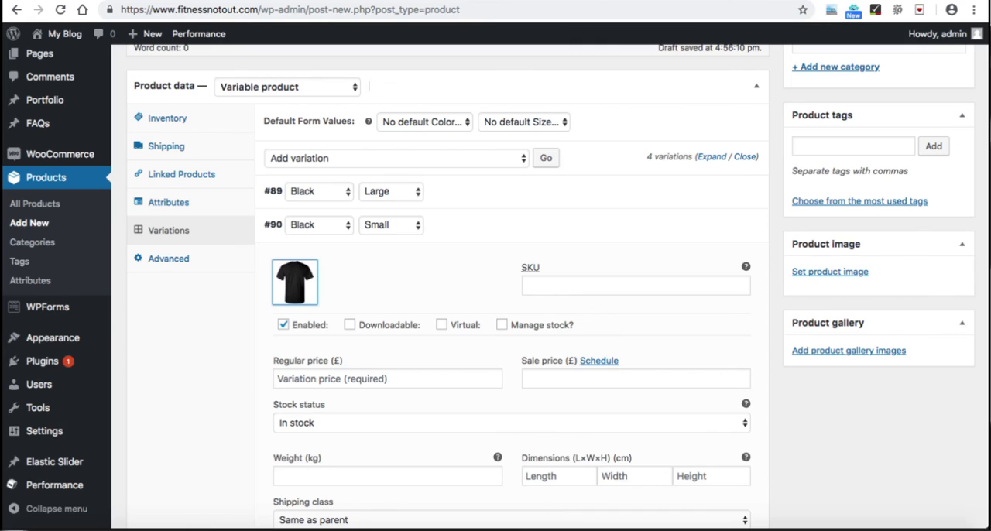
{"action": "left_click", "coordinate": [387, 378]}
{"action": "type", "text": "42"}
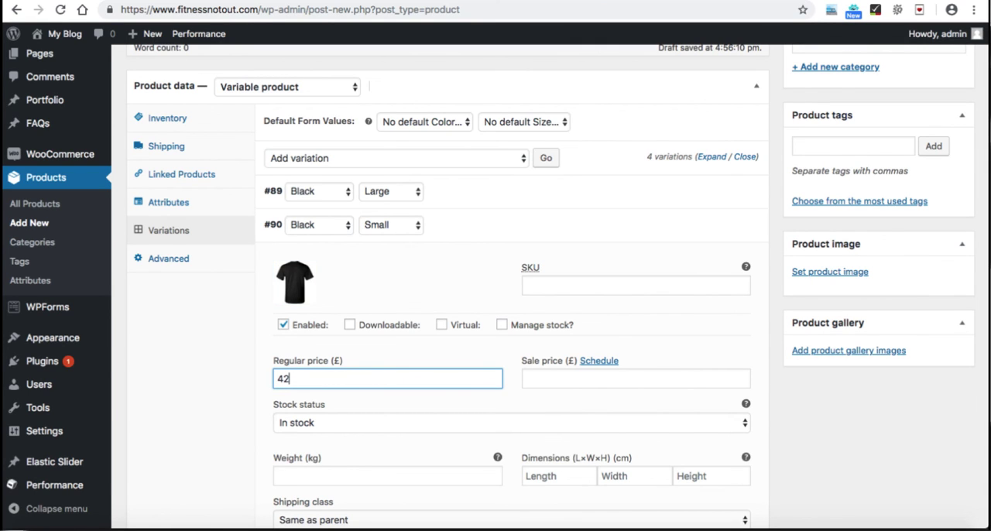
{"action": "left_click", "coordinate": [716, 226]}
Step: Give the Red Large variation the red T-shirt image and a regular price of £45, and save the variation changes
{"action": "left_click", "coordinate": [716, 259]}
{"action": "left_click", "coordinate": [295, 316]}
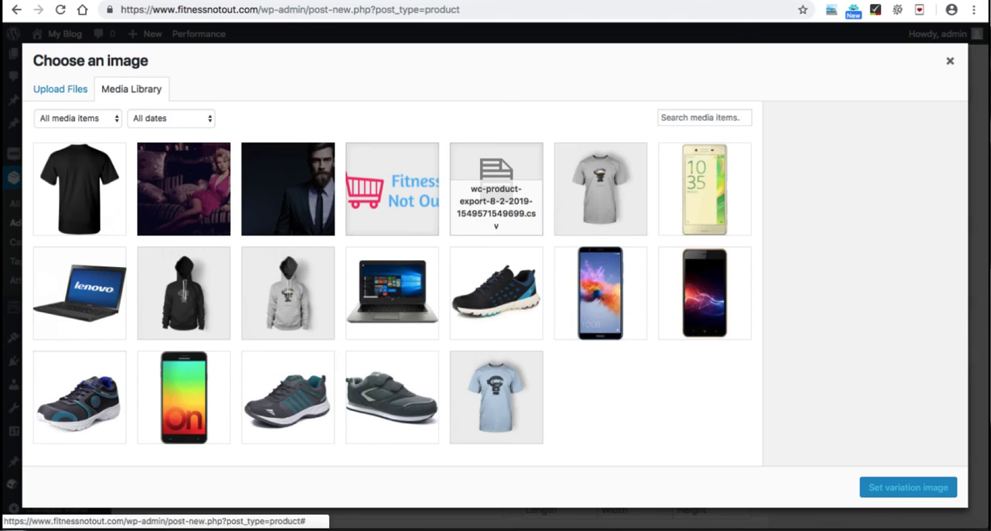
{"action": "left_click", "coordinate": [387, 412]}
{"action": "type", "text": "45"}
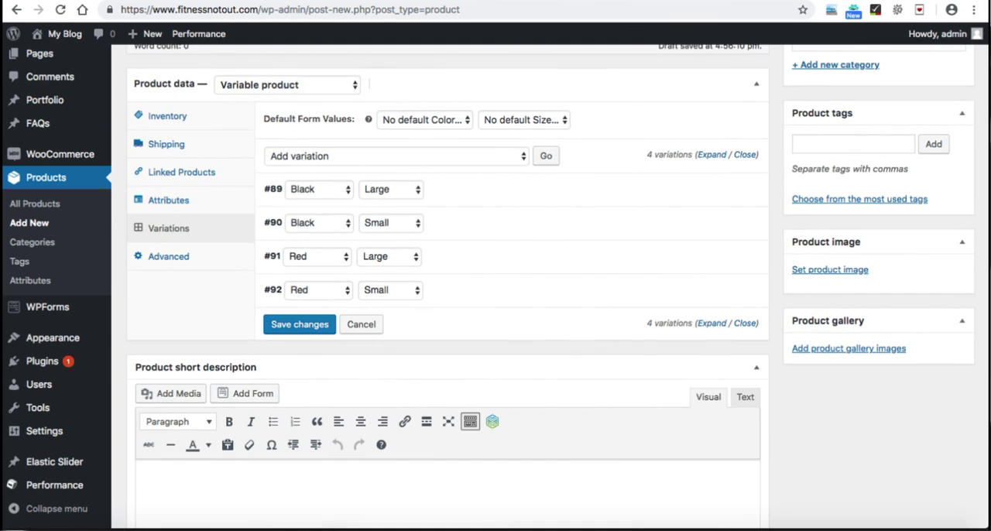
{"action": "scroll", "coordinate": [558, 252], "scroll_direction": "down", "scroll_amount": 1}
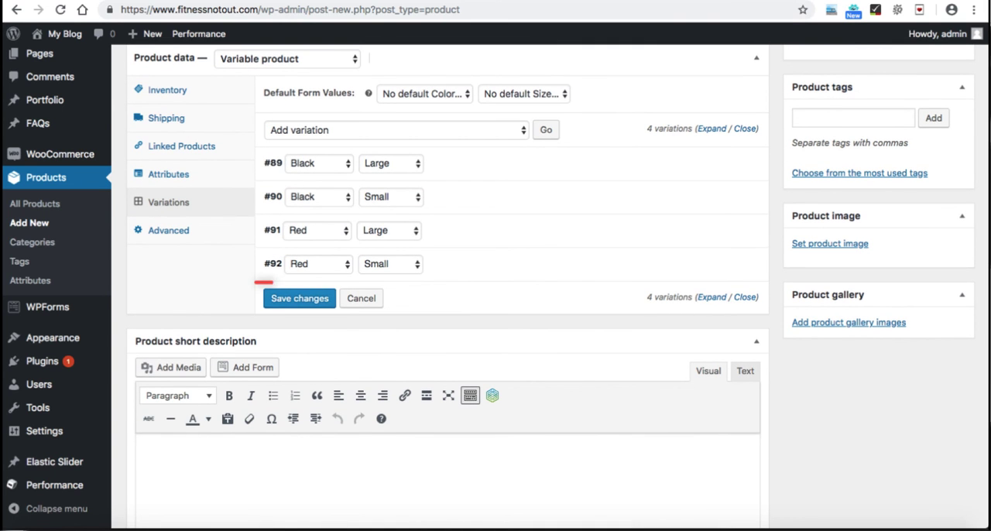
{"action": "left_click", "coordinate": [299, 298]}
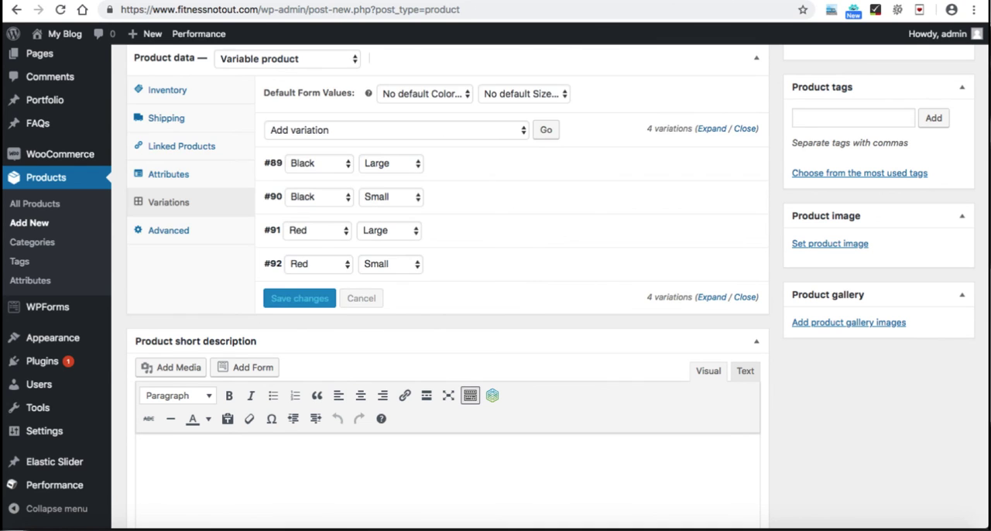
Step: Set tshirt-red.jpg from the media library as the main product image
{"action": "scroll", "coordinate": [496, 279], "scroll_direction": "down", "scroll_amount": 2}
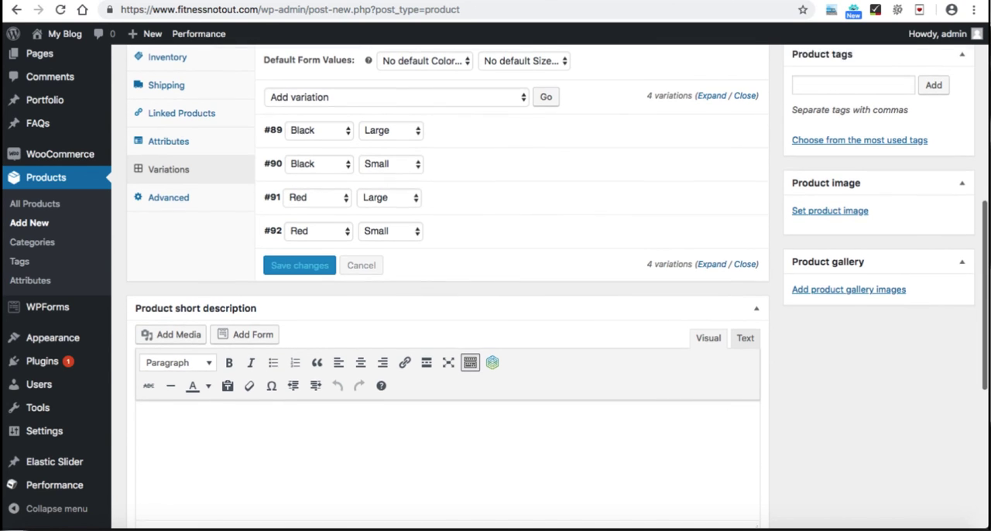
{"action": "left_click", "coordinate": [143, 393]}
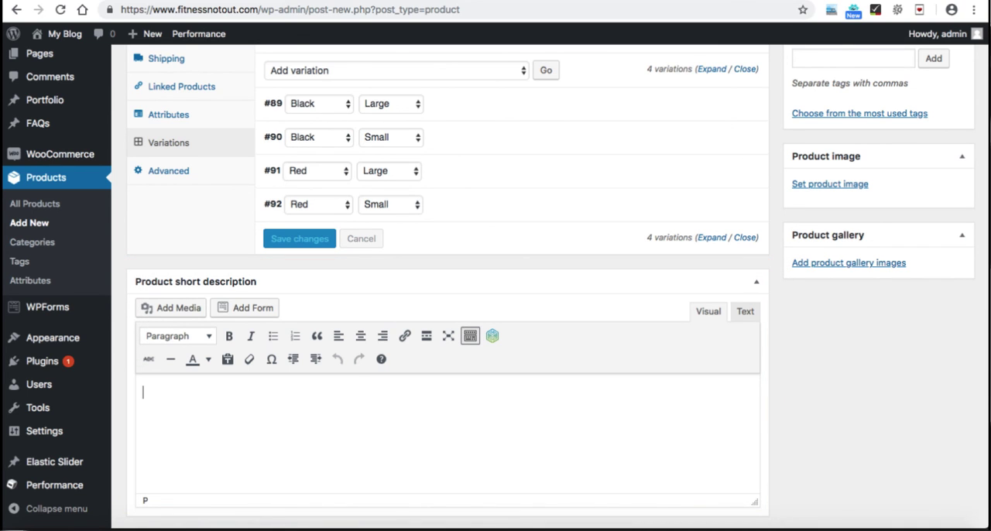
{"action": "scroll", "coordinate": [495, 279], "scroll_direction": "up", "scroll_amount": 3}
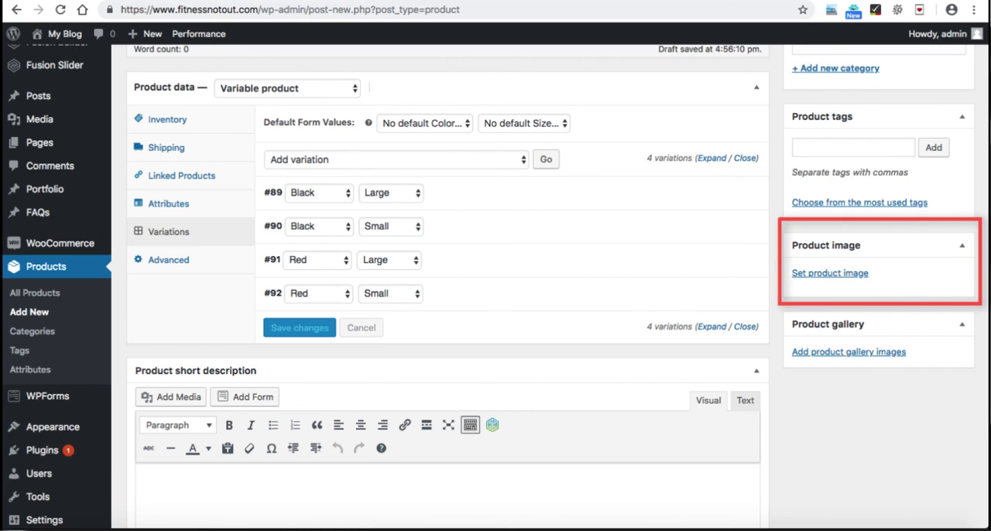
{"action": "left_click", "coordinate": [830, 273]}
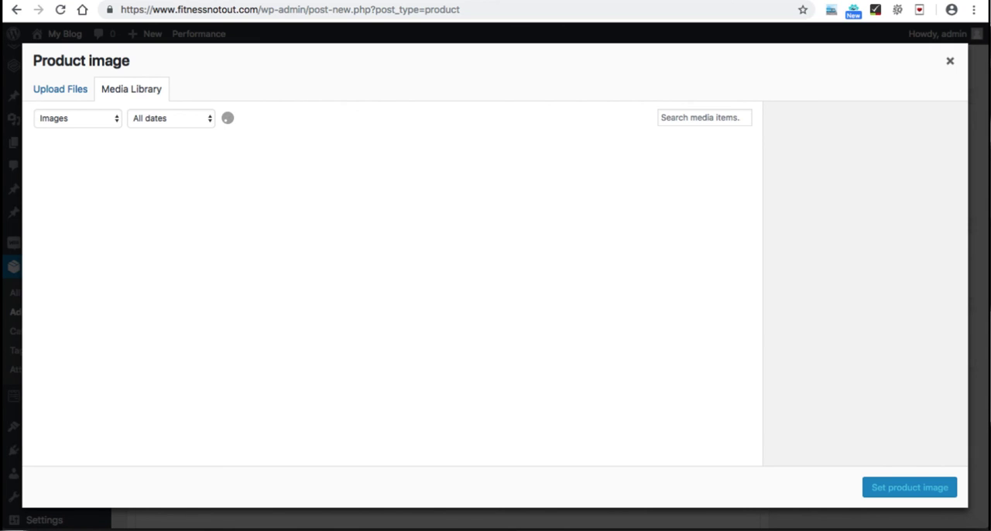
{"action": "left_click", "coordinate": [80, 189]}
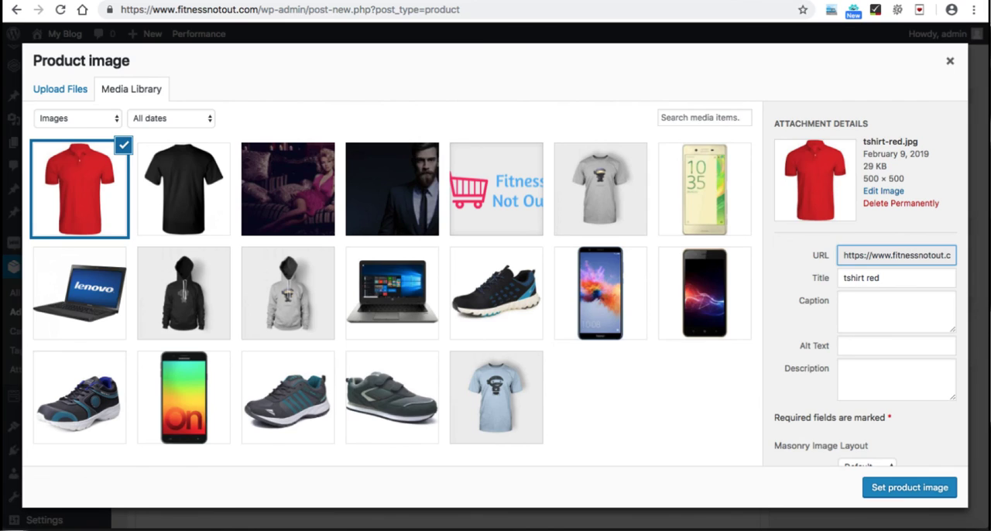
{"action": "left_click", "coordinate": [910, 488]}
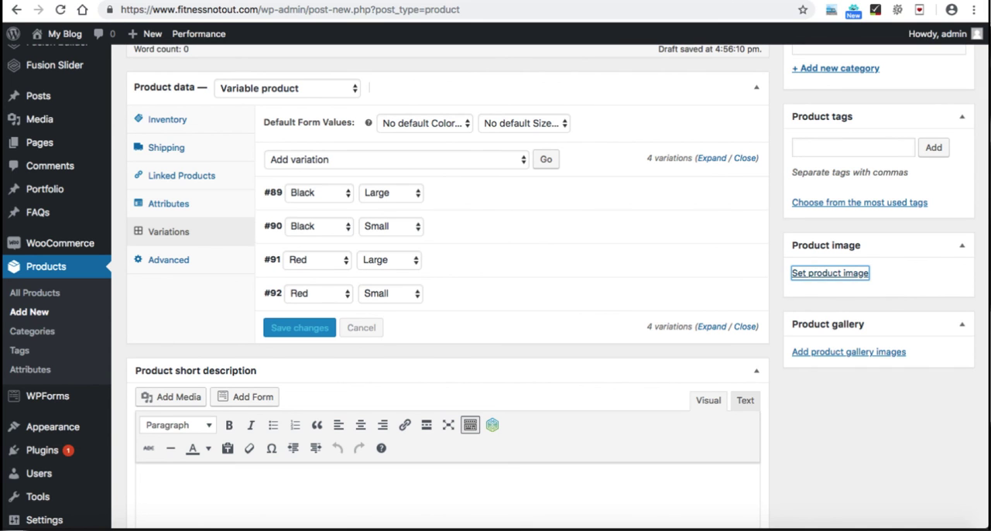
Step: Assign the product to the Clothes category and publish it
{"action": "scroll", "coordinate": [495, 286], "scroll_direction": "up", "scroll_amount": 3}
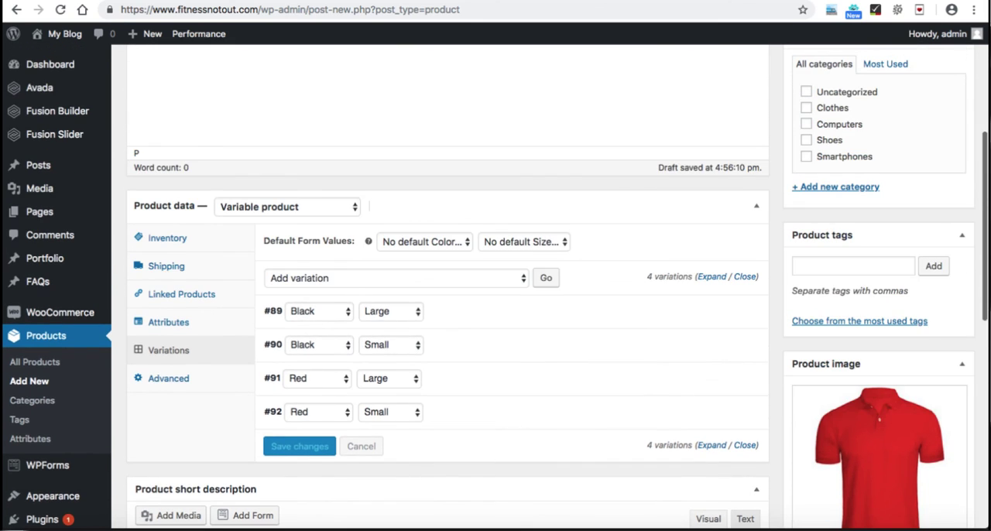
{"action": "scroll", "coordinate": [496, 286], "scroll_direction": "up", "scroll_amount": 1}
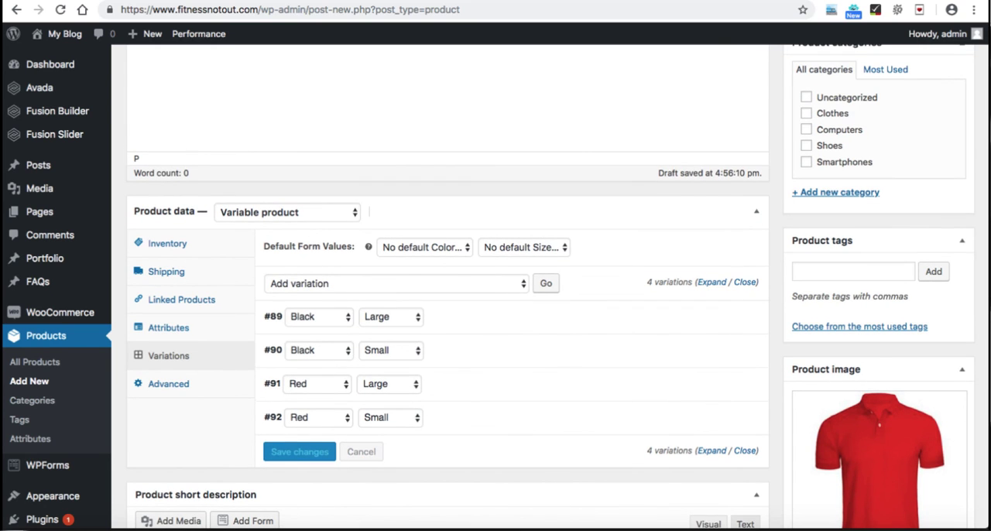
{"action": "left_click", "coordinate": [806, 113]}
{"action": "scroll", "coordinate": [495, 287], "scroll_direction": "up", "scroll_amount": 6}
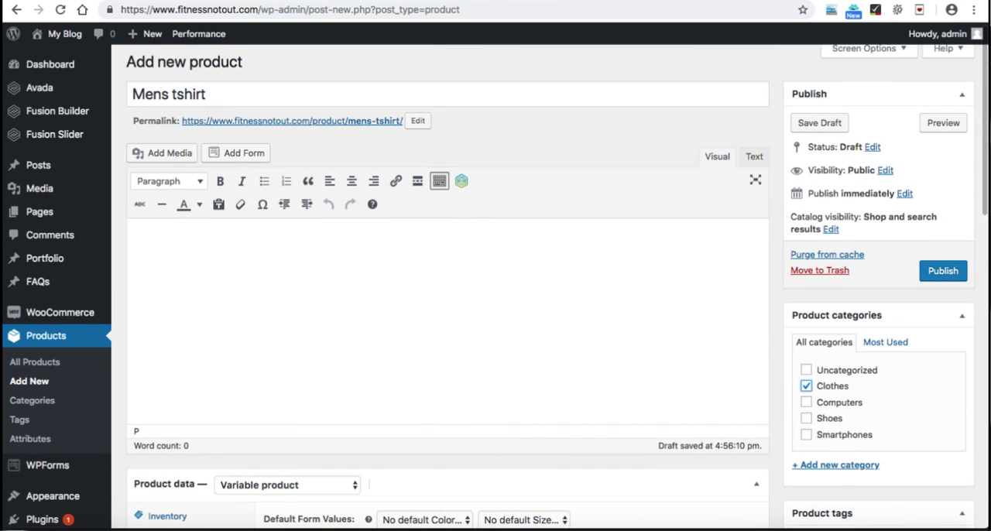
{"action": "left_click", "coordinate": [943, 270]}
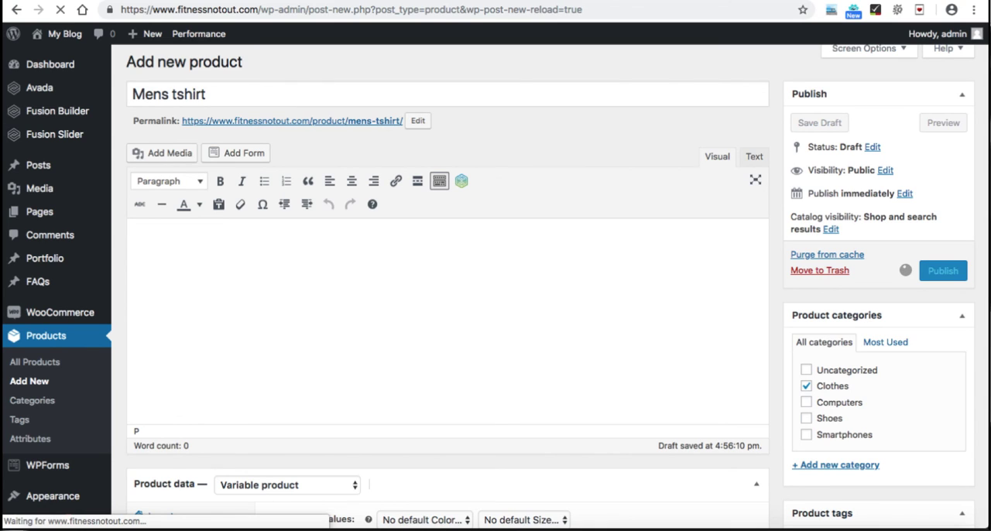
Step: Open the published product's page in a new browser tab
{"action": "right_click", "coordinate": [247, 97]}
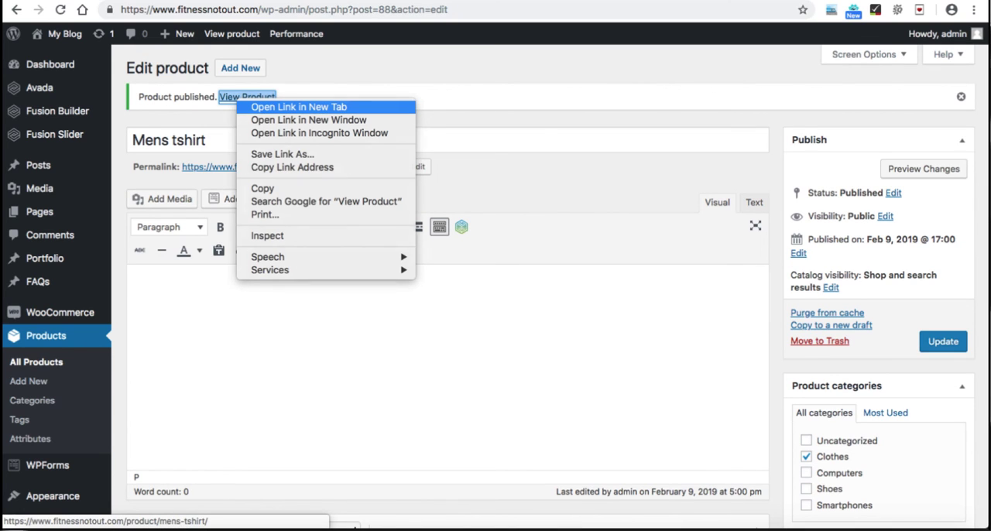
{"action": "left_click", "coordinate": [298, 108]}
{"action": "left_click", "coordinate": [597, 1]}
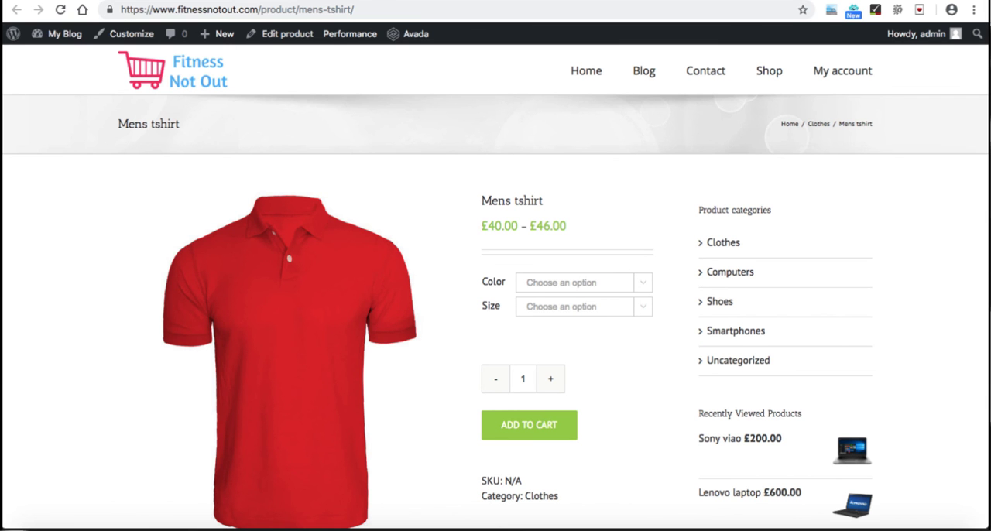
Step: Choose Black and Small on the product page and switch the color to Red to check each variation's image and price
{"action": "scroll", "coordinate": [496, 310], "scroll_direction": "down", "scroll_amount": 1}
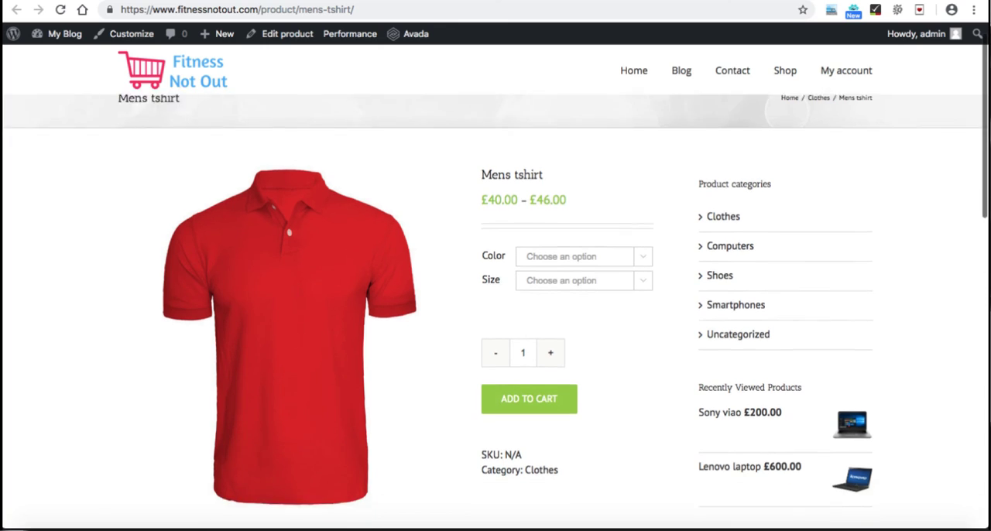
{"action": "left_click", "coordinate": [582, 245]}
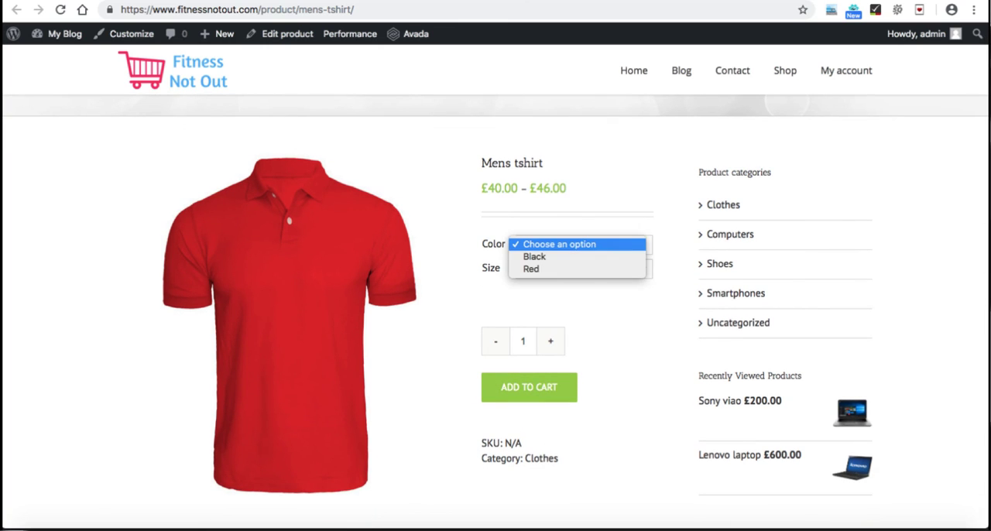
{"action": "key", "text": "Return"}
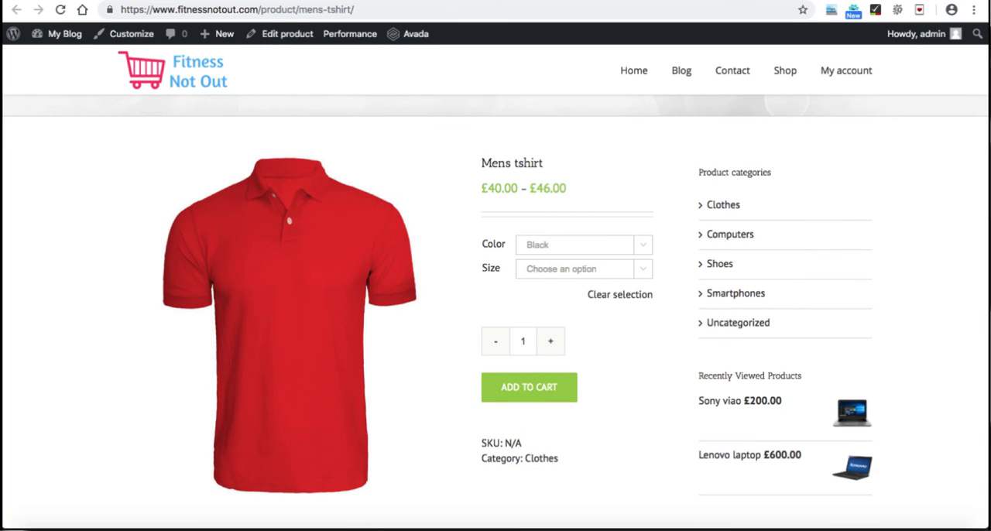
{"action": "left_click", "coordinate": [583, 268]}
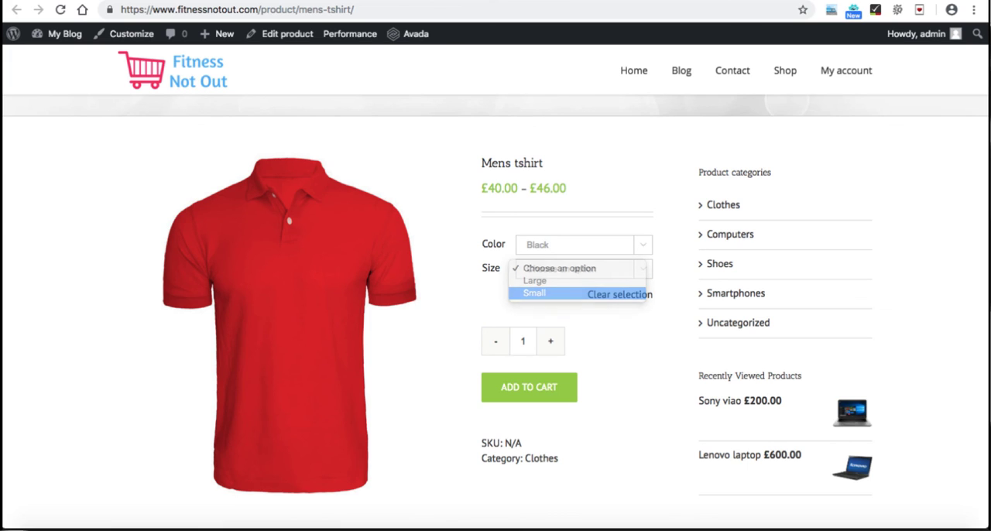
{"action": "key", "text": "Return"}
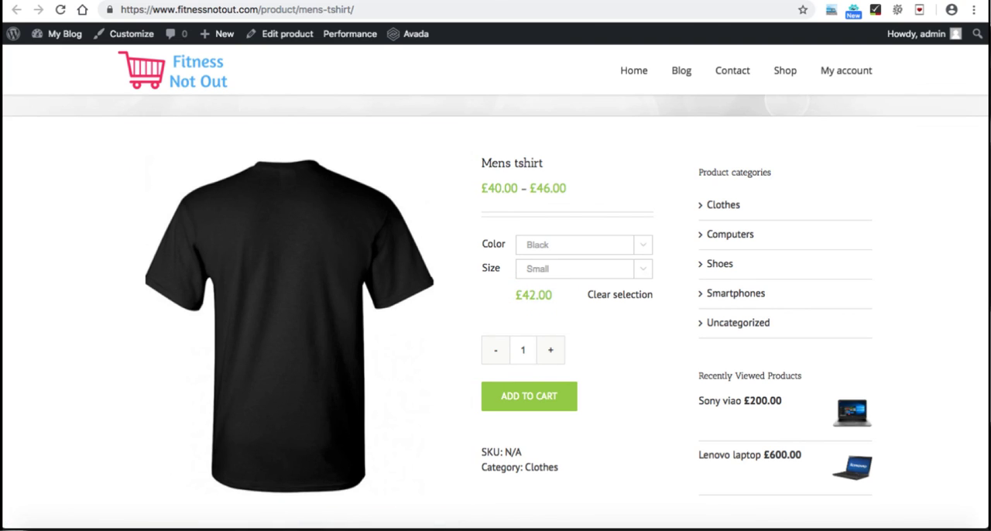
{"action": "left_click", "coordinate": [584, 245]}
{"action": "left_click", "coordinate": [542, 257]}
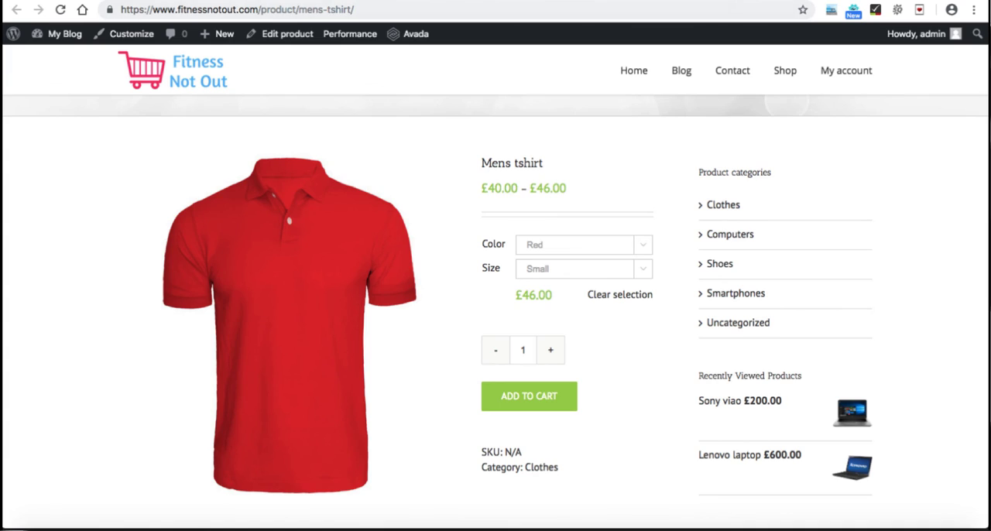
Step: Return to the product editing page and open the Header Content section of the Avada theme options
{"action": "key", "text": "ctrl+Tab"}
{"action": "left_click", "coordinate": [306, 266]}
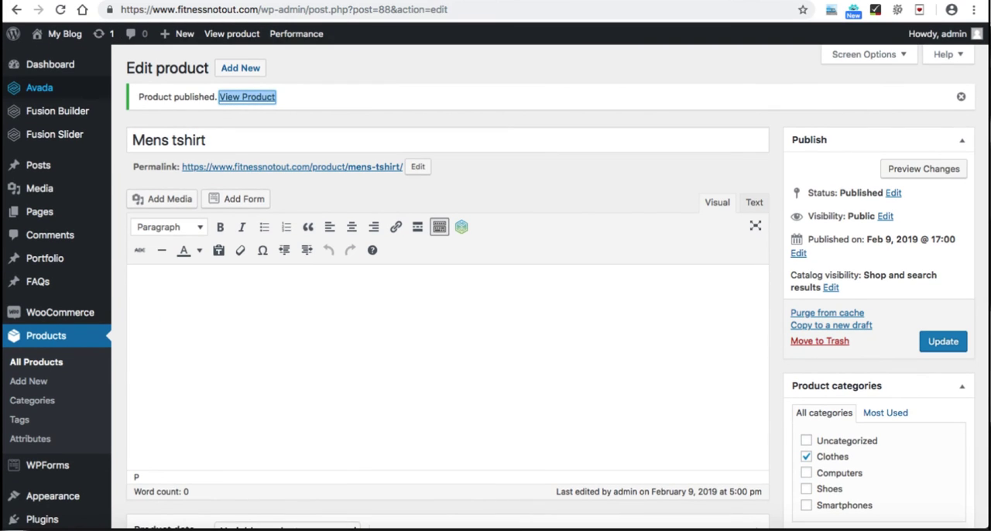
{"action": "mouse_move", "coordinate": [40, 88]}
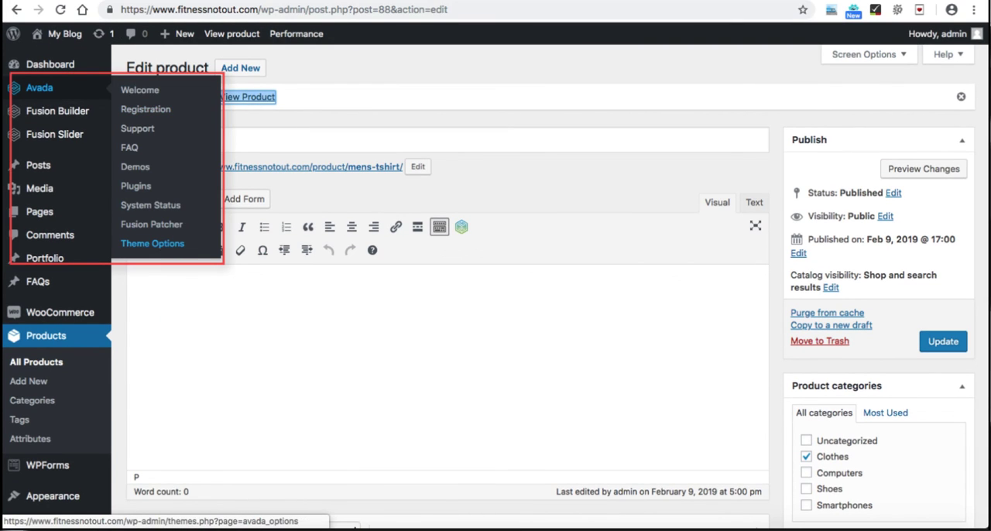
{"action": "left_click", "coordinate": [153, 243]}
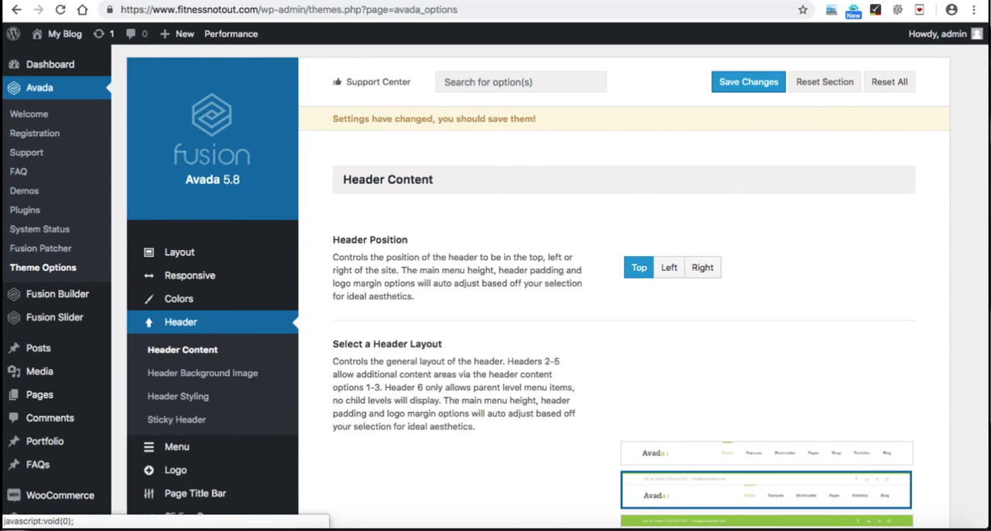
{"action": "scroll", "coordinate": [496, 287], "scroll_direction": "down", "scroll_amount": 5}
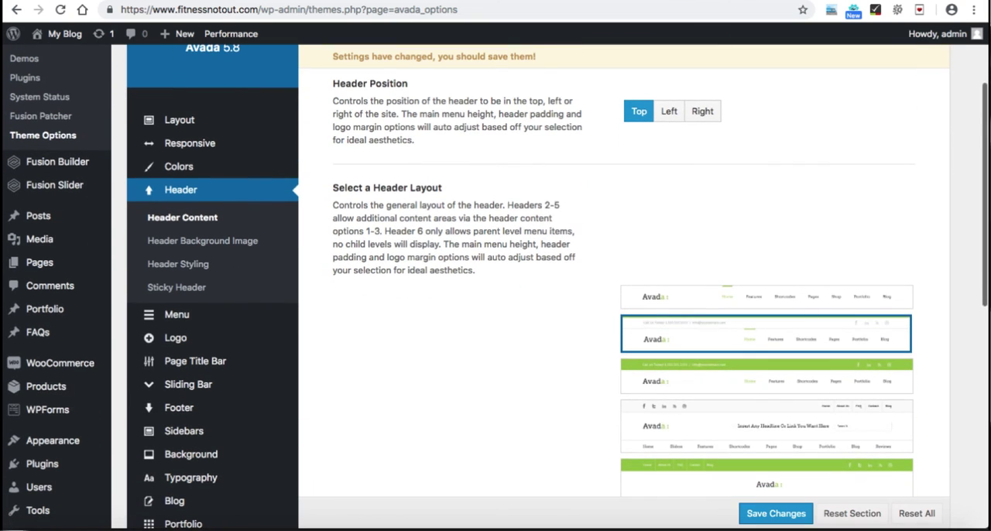
Step: Try the first header layout and select the second one, with contact info and social icons above the menu
{"action": "left_click", "coordinate": [724, 301]}
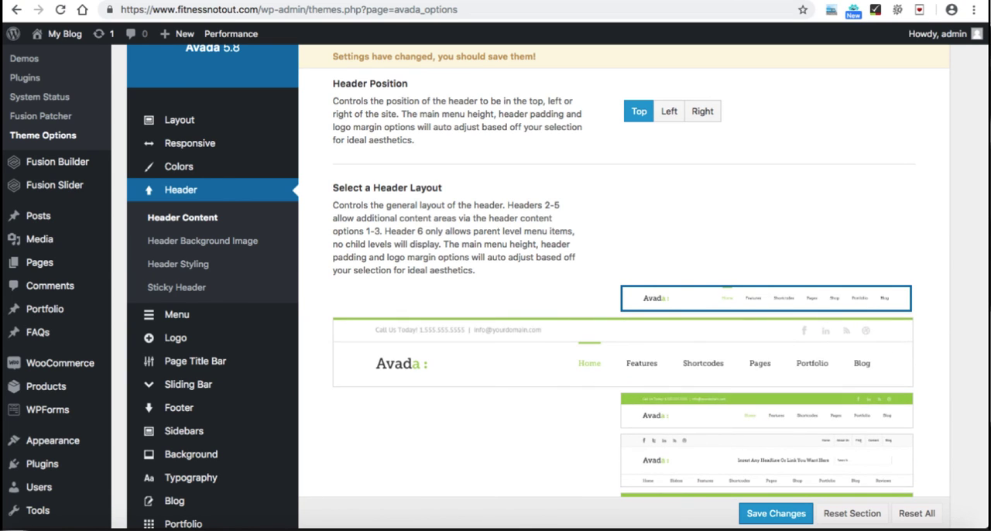
{"action": "left_click", "coordinate": [750, 352]}
{"action": "scroll", "coordinate": [619, 310], "scroll_direction": "down", "scroll_amount": 5}
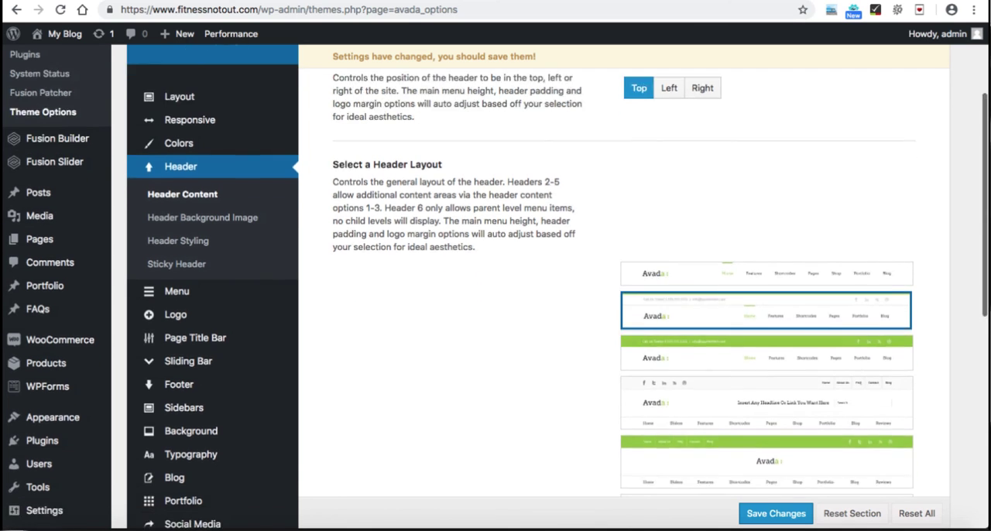
Step: Choose Contact Info for Header Content 1 and bring up the phone number and email address settings
{"action": "scroll", "coordinate": [620, 310], "scroll_direction": "down", "scroll_amount": 4}
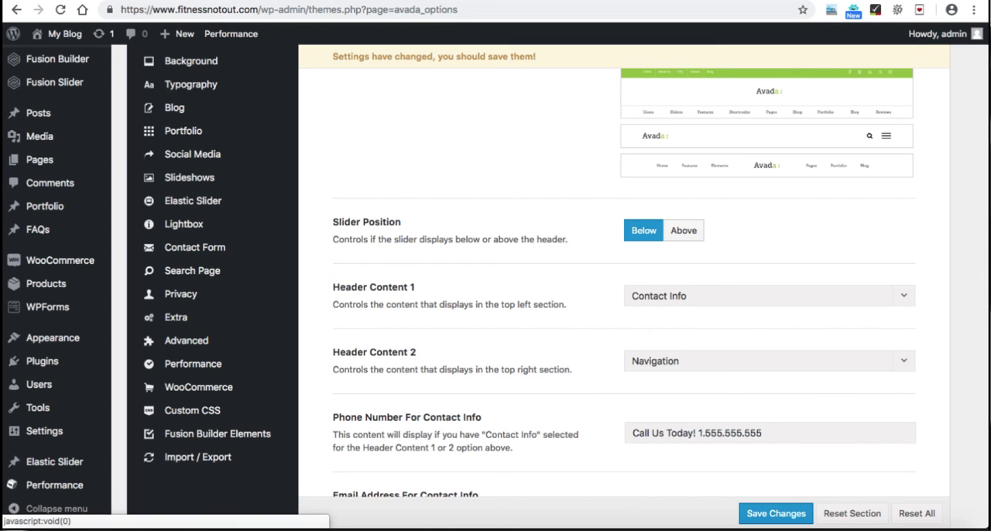
{"action": "left_click", "coordinate": [769, 296]}
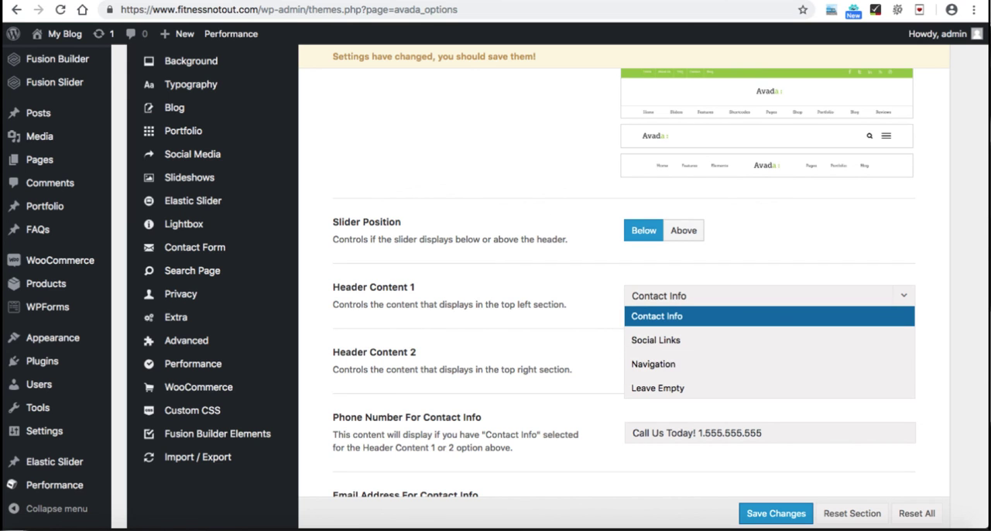
{"action": "left_click", "coordinate": [770, 316]}
{"action": "scroll", "coordinate": [620, 271], "scroll_direction": "down", "scroll_amount": 3}
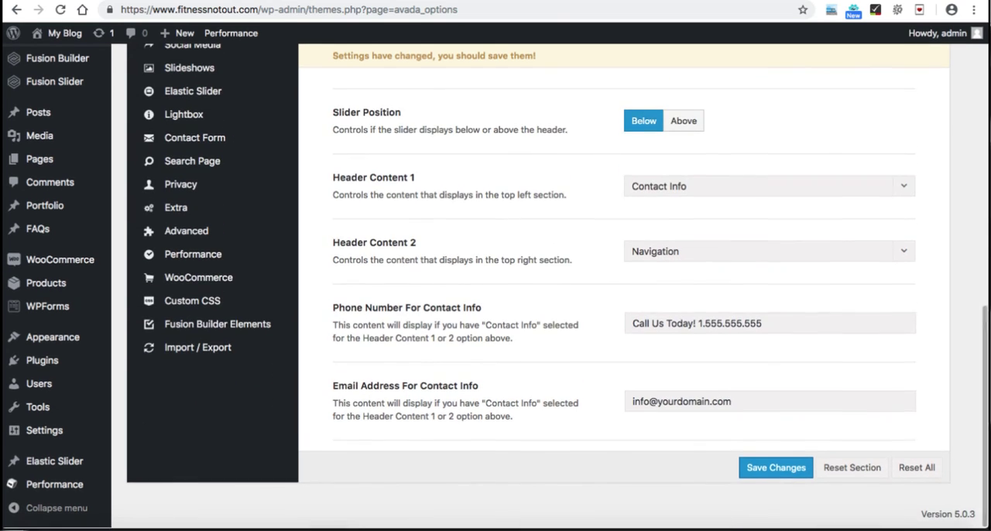
Step: Review the contact phone and email fields, save the header settings, and open the store's home page to check the header
{"action": "left_click_drag", "start_coordinate": [763, 324], "coordinate": [630, 324]}
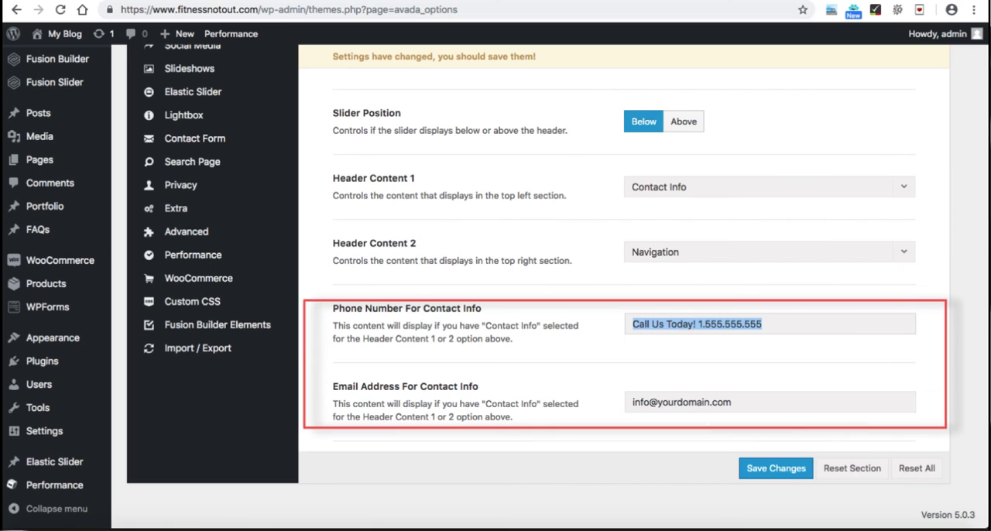
{"action": "left_click", "coordinate": [706, 325]}
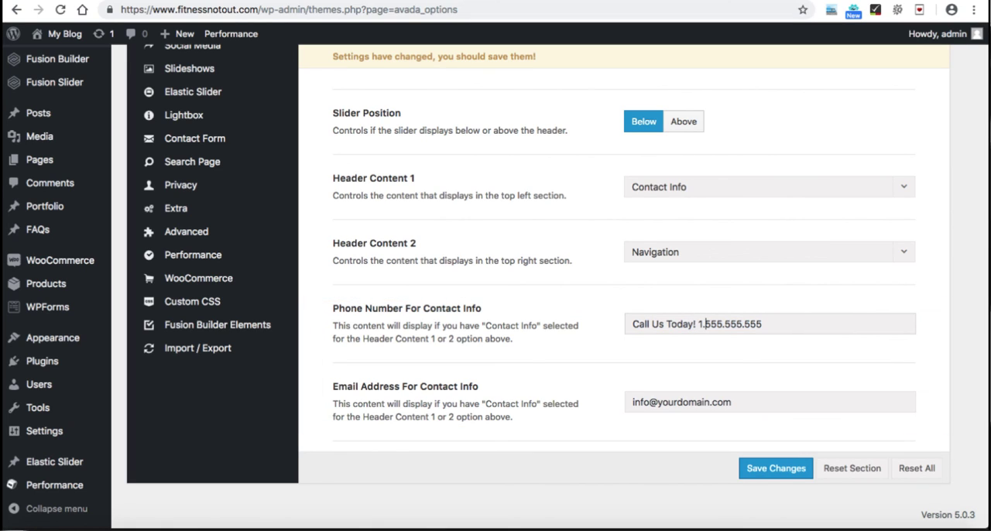
{"action": "left_click_drag", "start_coordinate": [732, 402], "coordinate": [631, 402]}
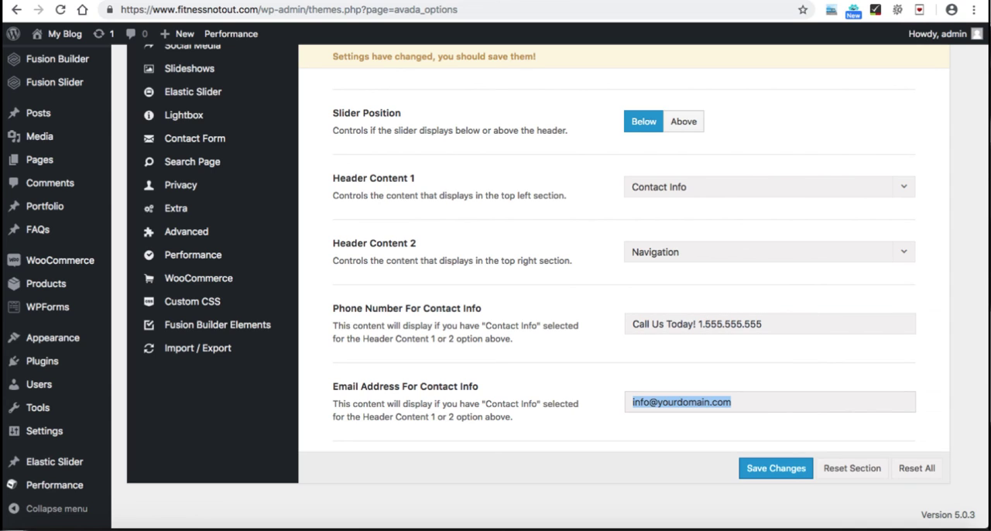
{"action": "left_click", "coordinate": [776, 468]}
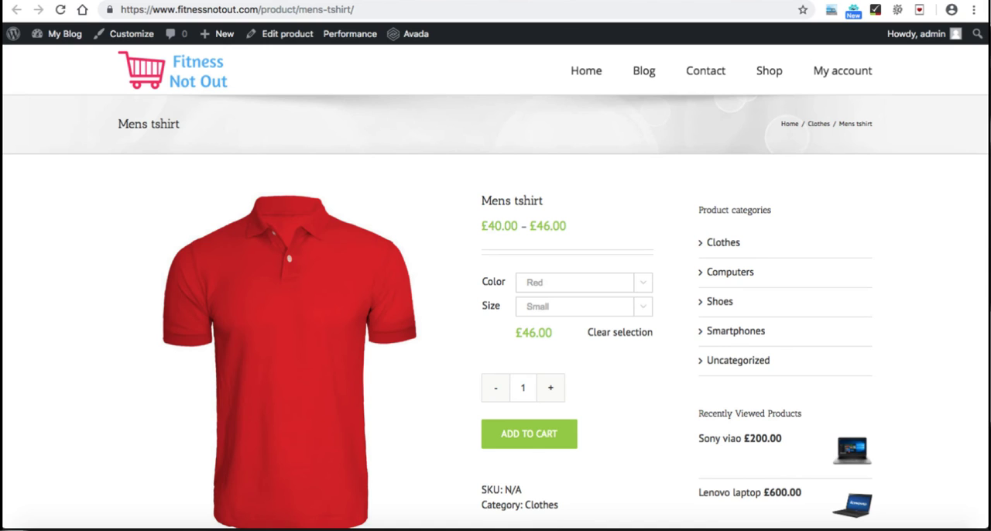
{"action": "left_click", "coordinate": [178, 71]}
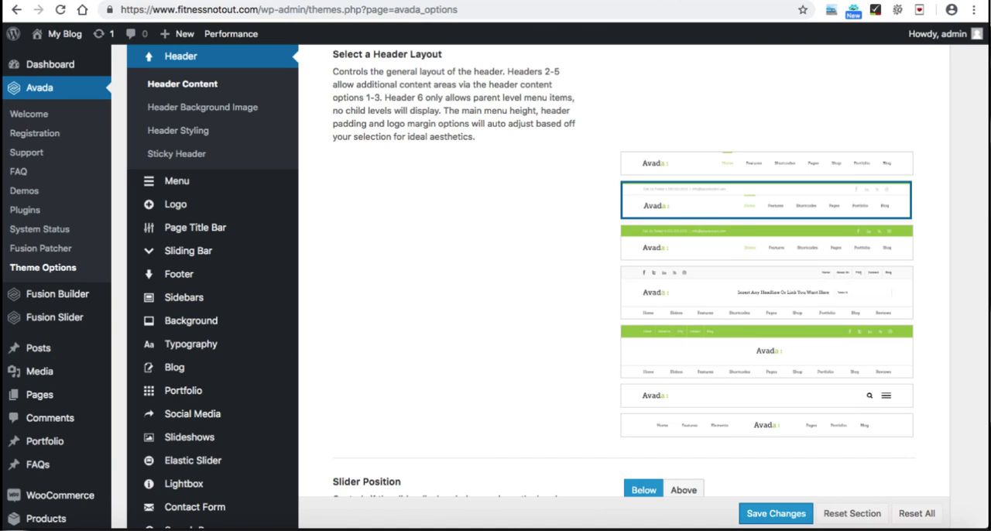
Step: Return to the Avada theme options, review the Header Content 1 and 2 choices, and open the General WooCommerce section
{"action": "scroll", "coordinate": [542, 286], "scroll_direction": "down", "scroll_amount": 5}
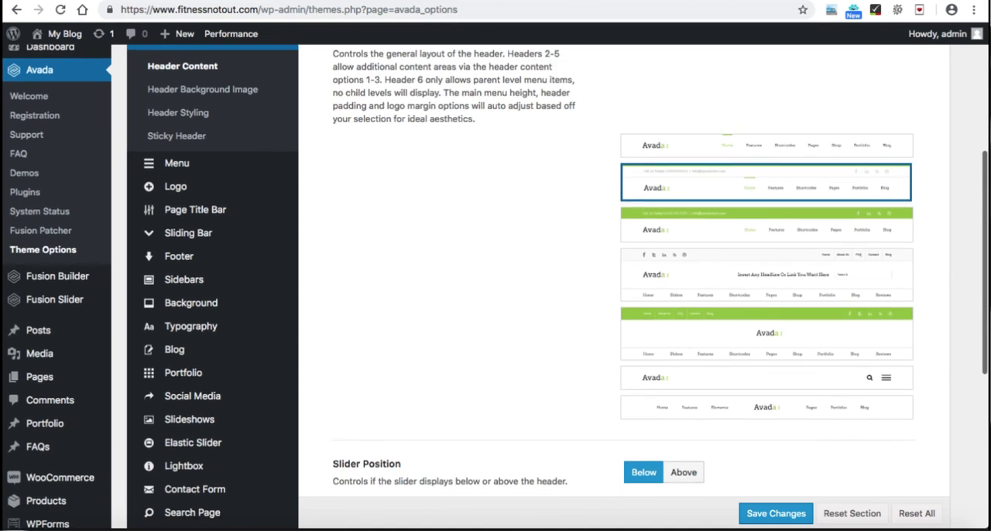
{"action": "scroll", "coordinate": [542, 286], "scroll_direction": "down", "scroll_amount": 1}
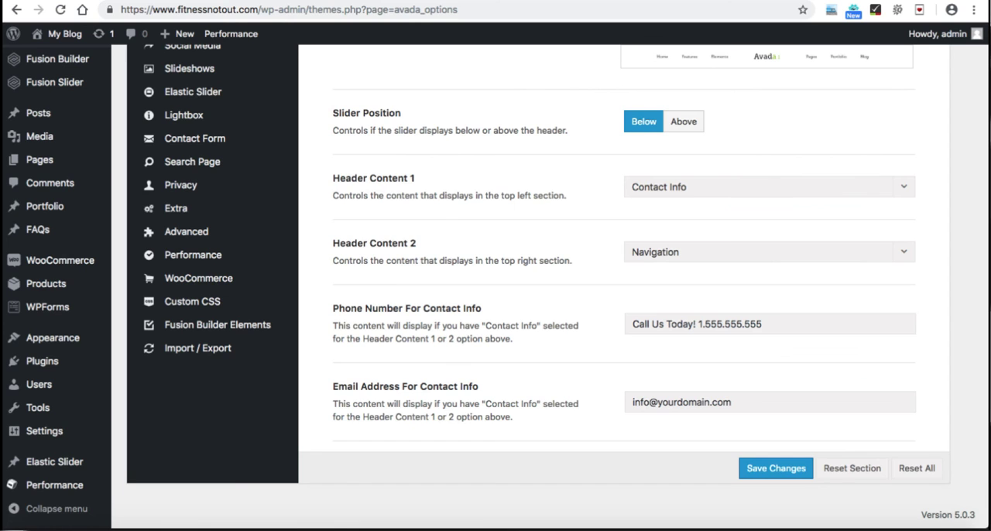
{"action": "scroll", "coordinate": [496, 279], "scroll_direction": "up", "scroll_amount": 3}
{"action": "mouse_move", "coordinate": [198, 368]}
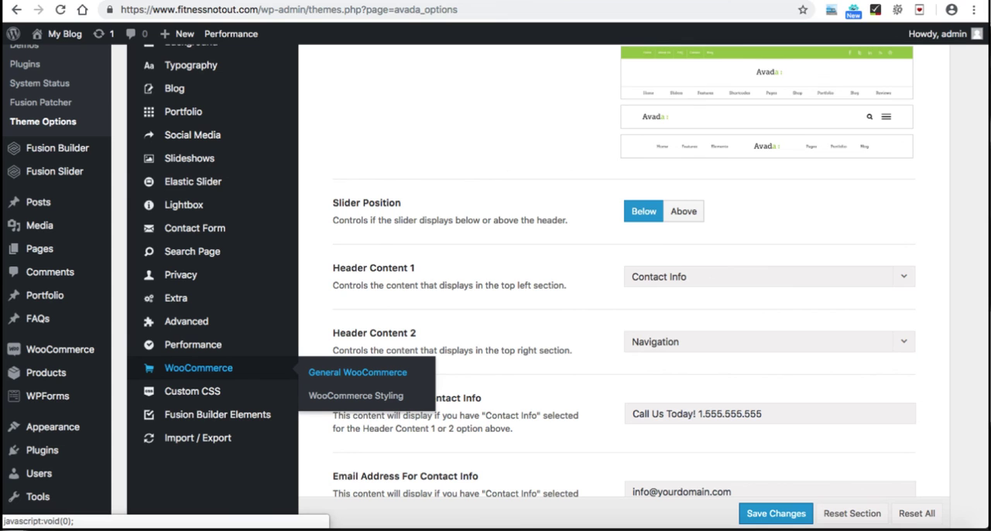
{"action": "left_click", "coordinate": [357, 372]}
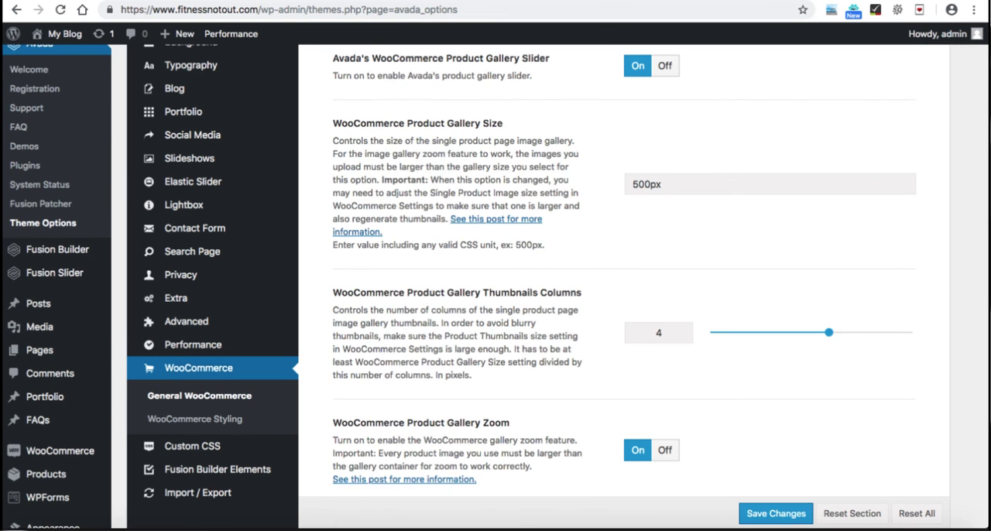
Step: Check the General WooCommerce settings for the My Account link and cart icon in the secondary menu, and save the changes
{"action": "scroll", "coordinate": [620, 278], "scroll_direction": "up", "scroll_amount": 3}
{"action": "scroll", "coordinate": [557, 286], "scroll_direction": "up", "scroll_amount": 2}
{"action": "scroll", "coordinate": [557, 286], "scroll_direction": "down", "scroll_amount": 5}
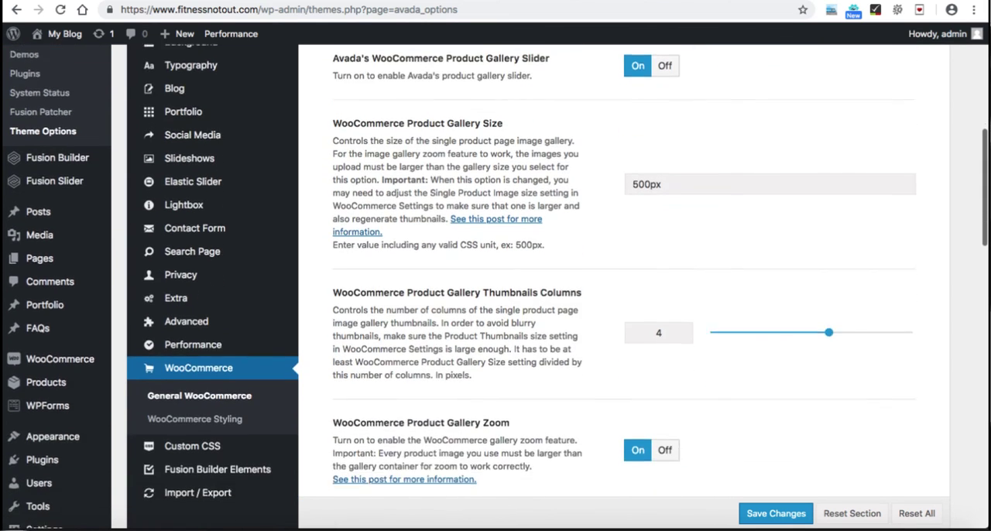
{"action": "scroll", "coordinate": [619, 287], "scroll_direction": "down", "scroll_amount": 6}
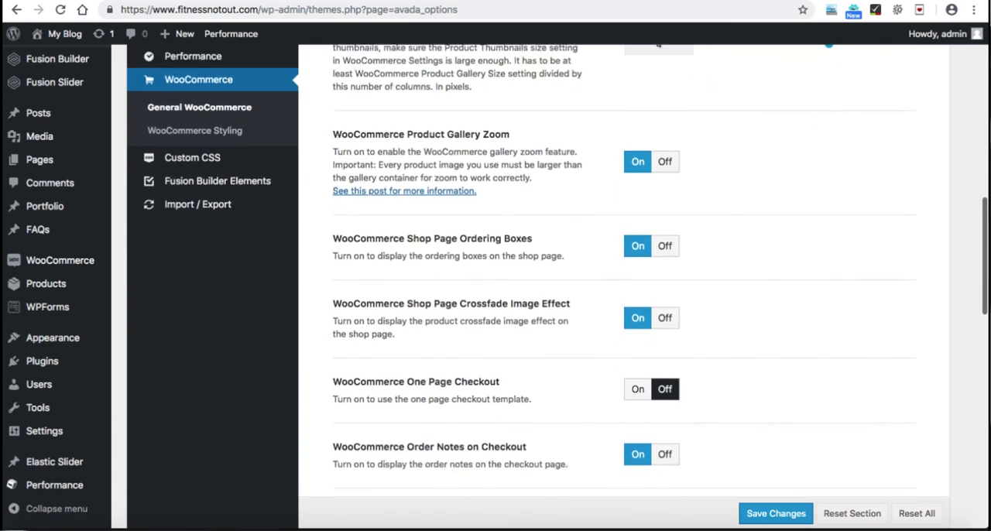
{"action": "scroll", "coordinate": [620, 287], "scroll_direction": "down", "scroll_amount": 4}
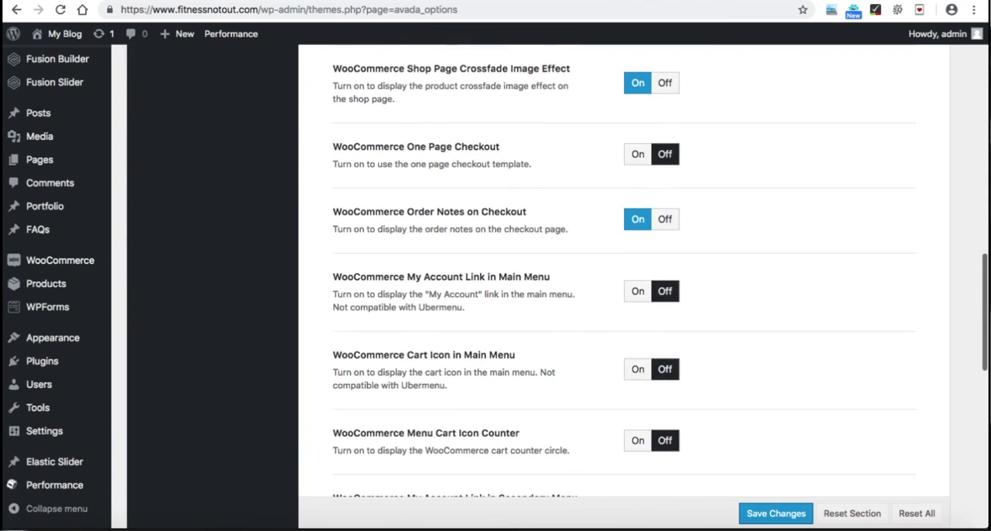
{"action": "scroll", "coordinate": [620, 286], "scroll_direction": "down", "scroll_amount": 2}
{"action": "scroll", "coordinate": [620, 286], "scroll_direction": "down", "scroll_amount": 2}
{"action": "scroll", "coordinate": [619, 286], "scroll_direction": "down", "scroll_amount": 1}
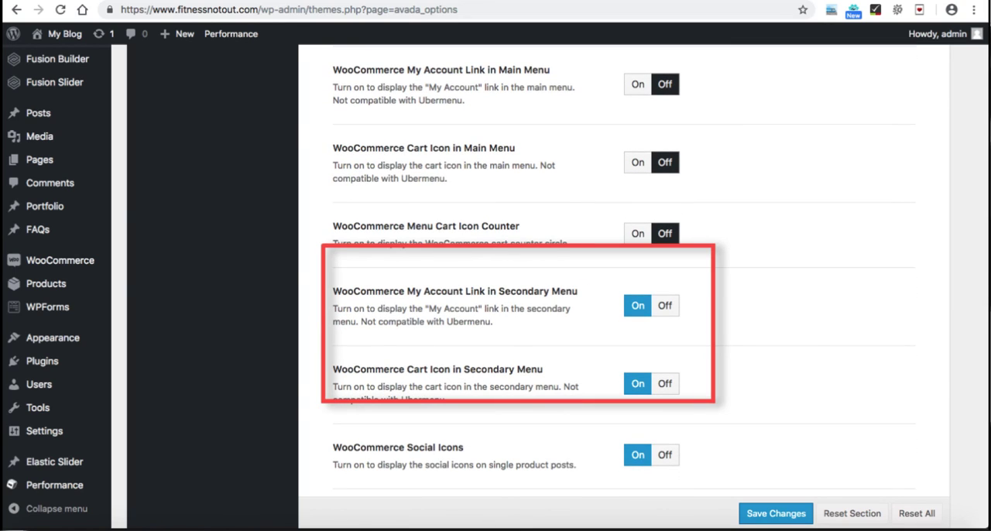
{"action": "scroll", "coordinate": [619, 286], "scroll_direction": "down", "scroll_amount": 1}
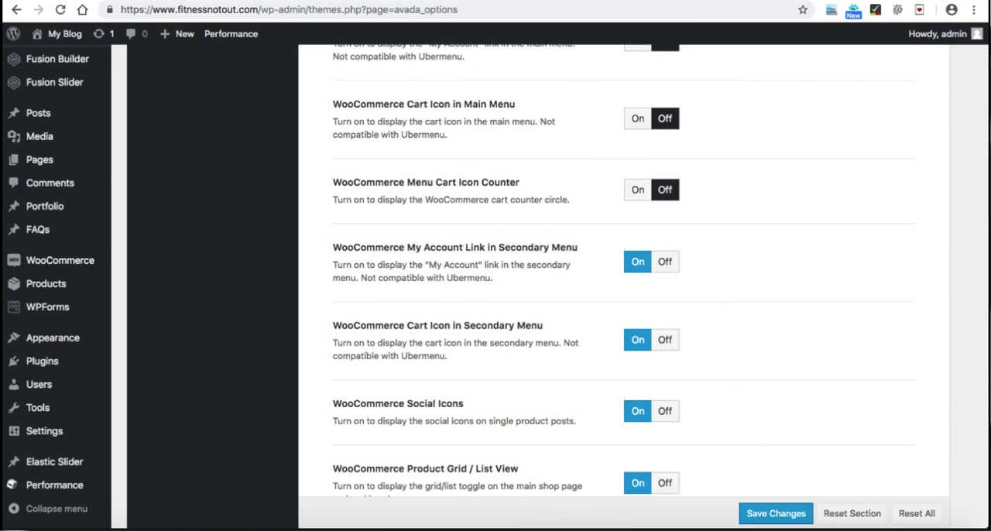
{"action": "left_click", "coordinate": [776, 514]}
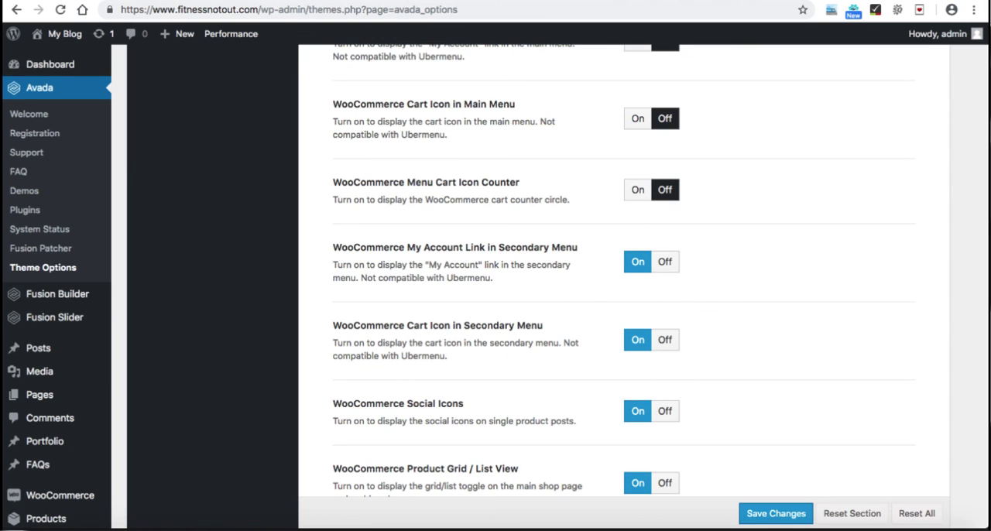
Step: Open the WordPress menu editor and create a new menu named Top menu
{"action": "scroll", "coordinate": [495, 286], "scroll_direction": "down", "scroll_amount": 5}
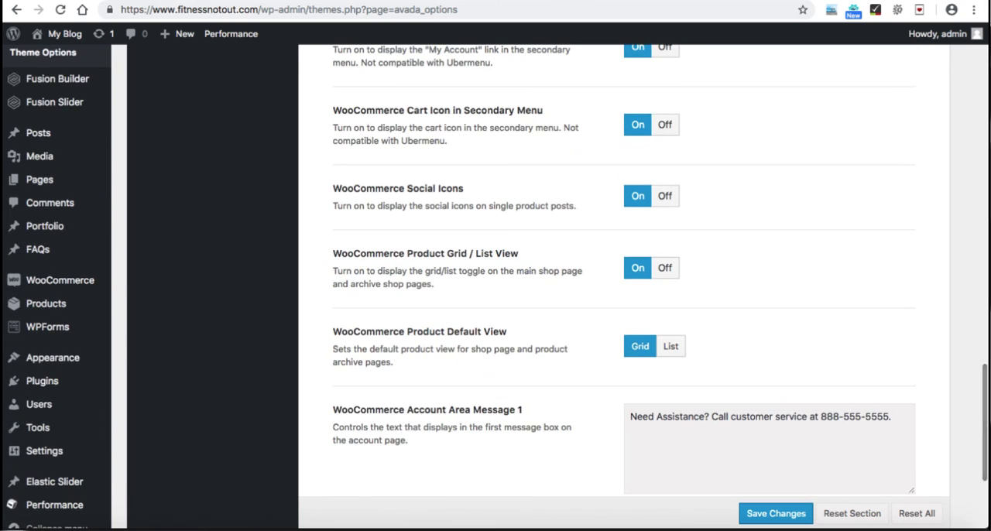
{"action": "mouse_move", "coordinate": [52, 357]}
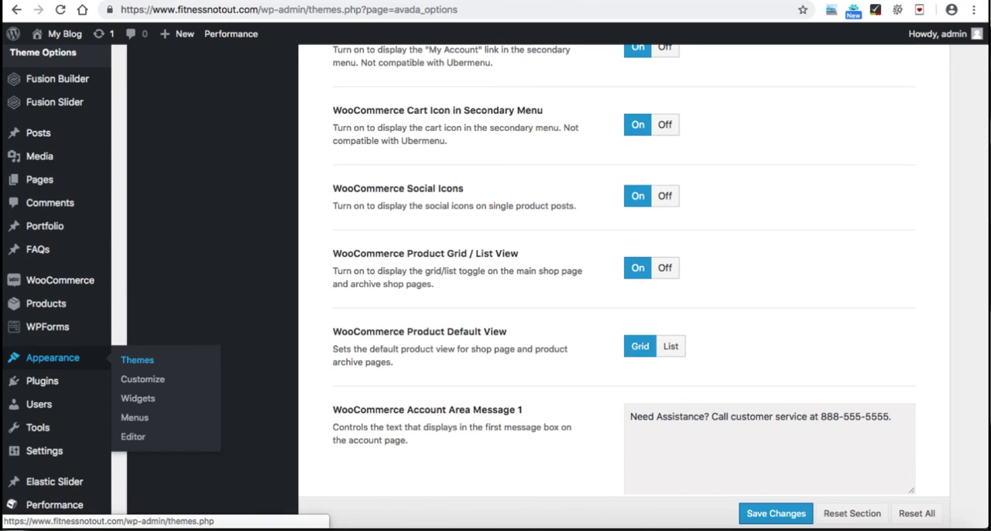
{"action": "left_click", "coordinate": [134, 418]}
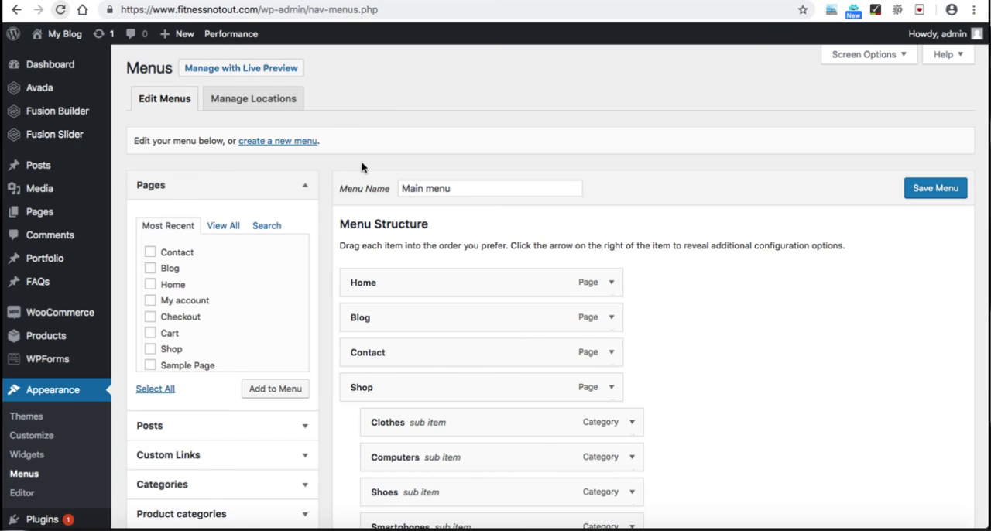
{"action": "left_click", "coordinate": [274, 141]}
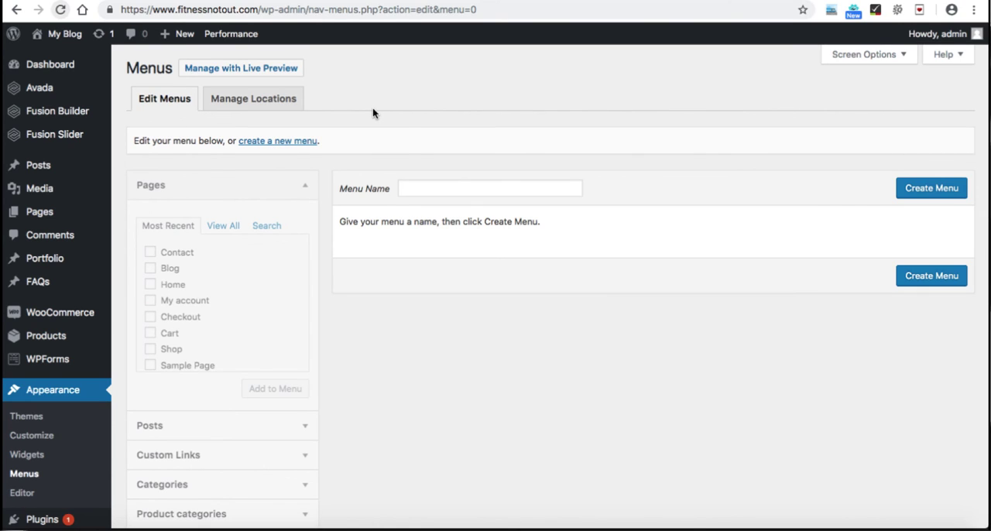
{"action": "left_click", "coordinate": [438, 182]}
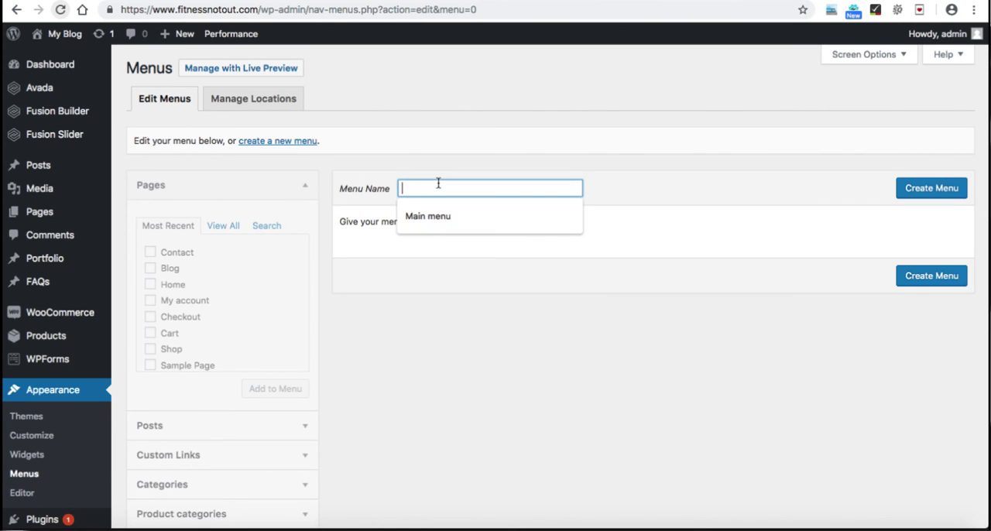
{"action": "type", "text": "Top menu"}
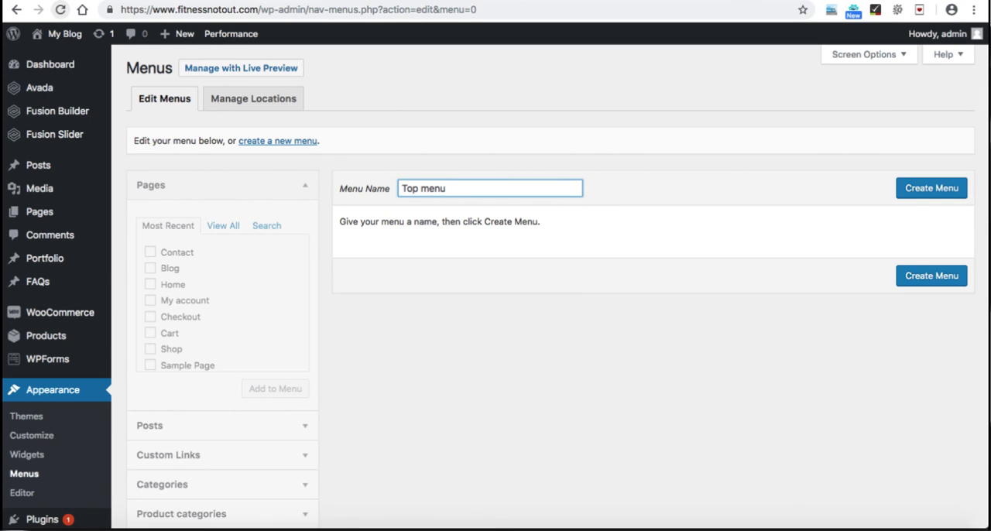
{"action": "left_click", "coordinate": [925, 194]}
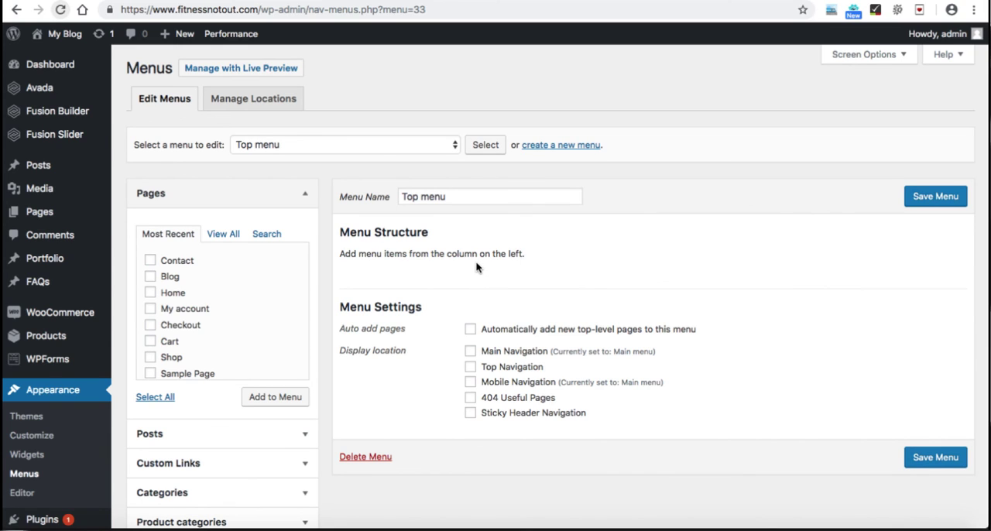
Step: Assign Top menu to the Top Navigation location, save it, and check the My Account dropdown on the store's home page
{"action": "left_click", "coordinate": [470, 369]}
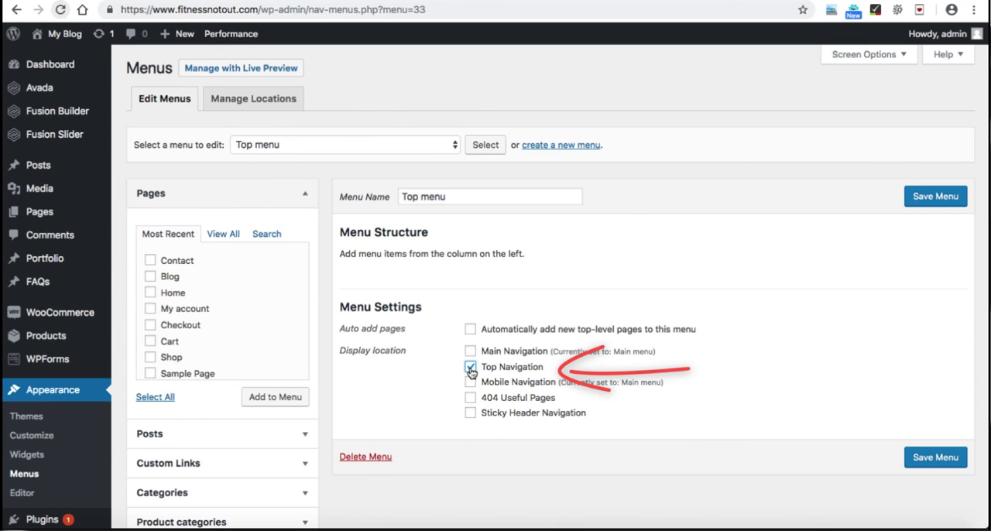
{"action": "left_click", "coordinate": [935, 195]}
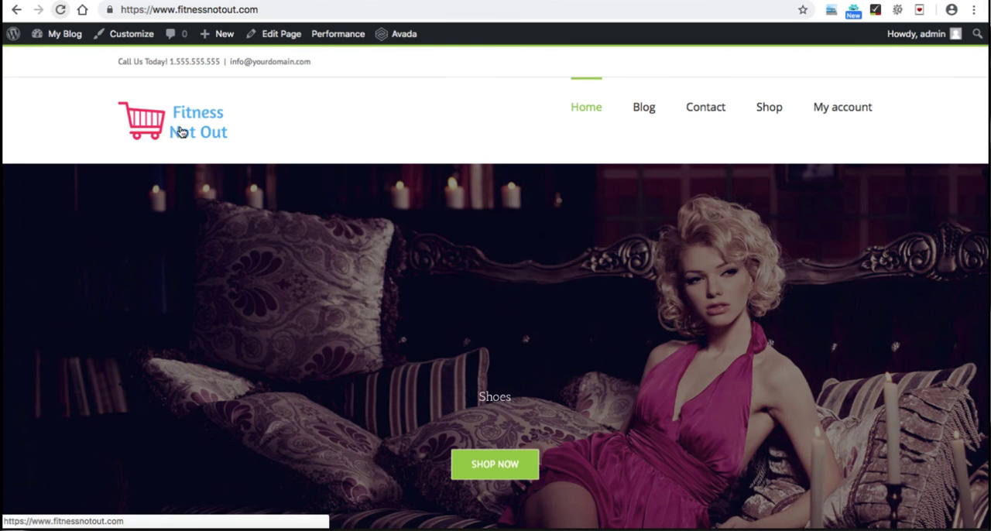
{"action": "mouse_move", "coordinate": [716, 64]}
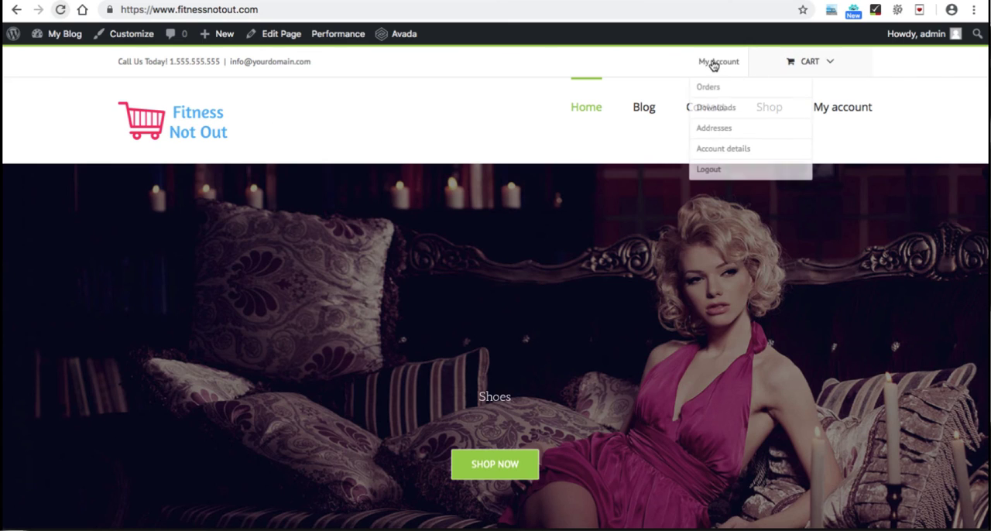
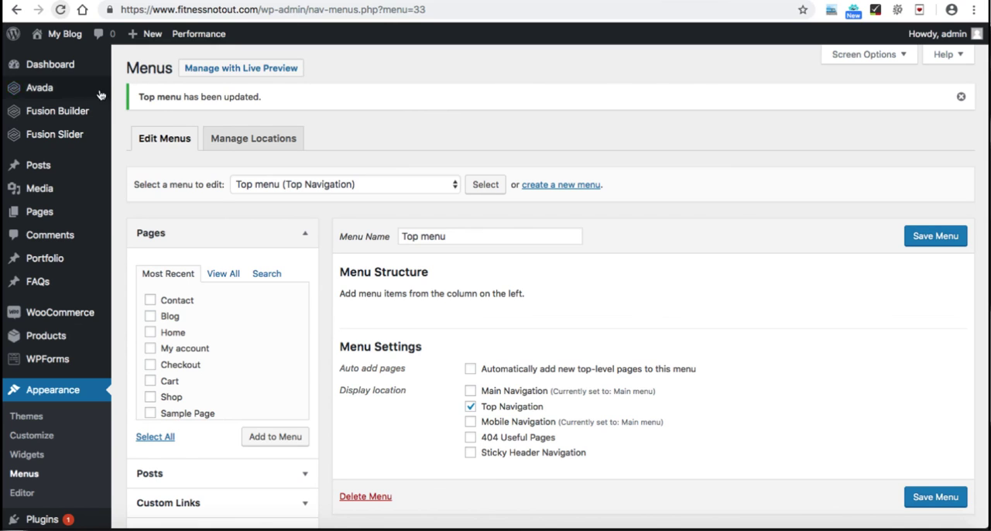
Step: Open the Logo section of the Avada theme options and set the logo's top and bottom margins to 5px
{"action": "mouse_move", "coordinate": [47, 87]}
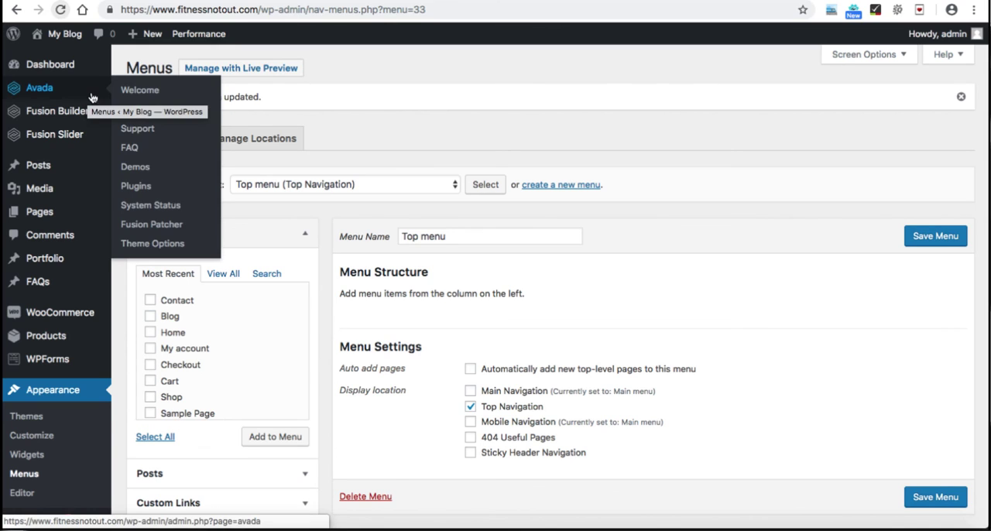
{"action": "left_click", "coordinate": [152, 245]}
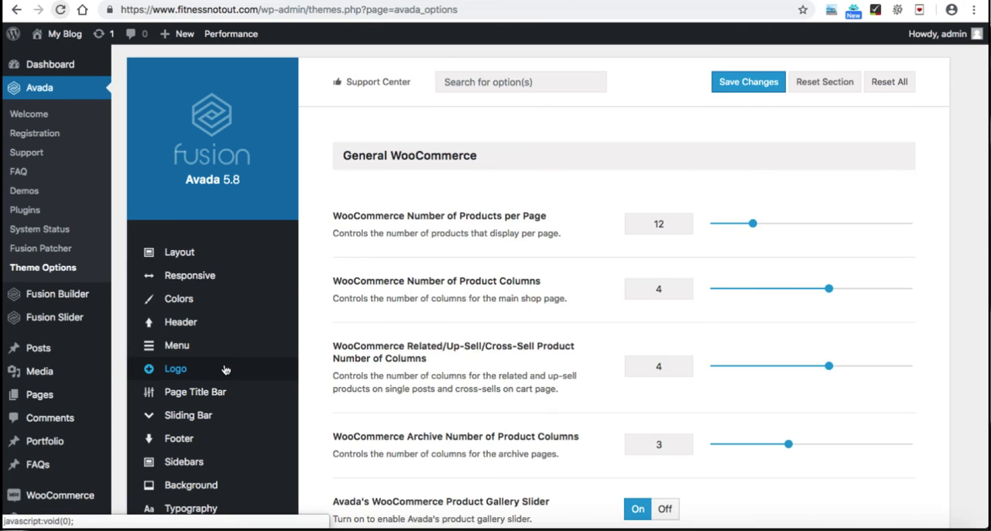
{"action": "left_click", "coordinate": [225, 369]}
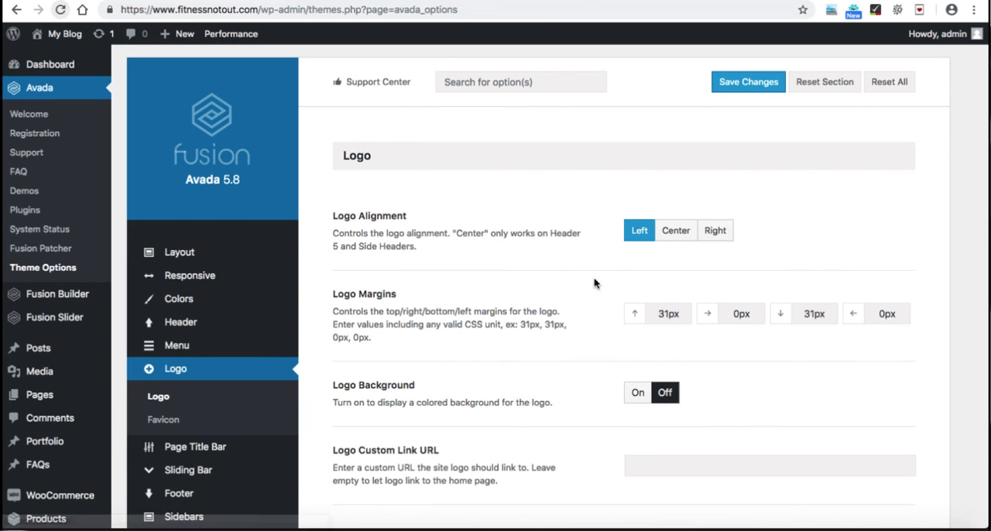
{"action": "scroll", "coordinate": [665, 314], "scroll_direction": "down", "scroll_amount": 2}
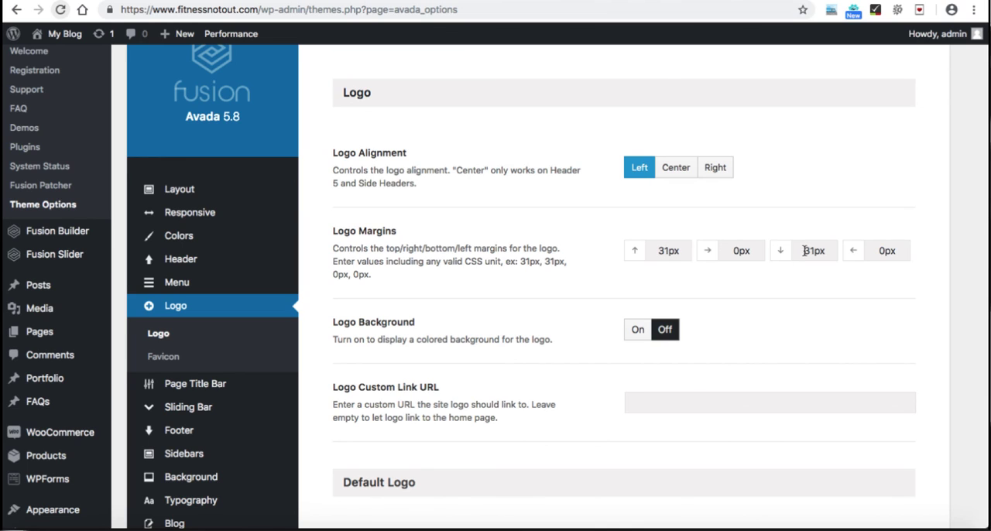
{"action": "left_click", "coordinate": [660, 250]}
{"action": "left_click", "coordinate": [654, 250], "text": "shift"}
{"action": "type", "text": "5"}
{"action": "left_click", "coordinate": [813, 248]}
{"action": "left_click", "coordinate": [797, 249], "text": "shift"}
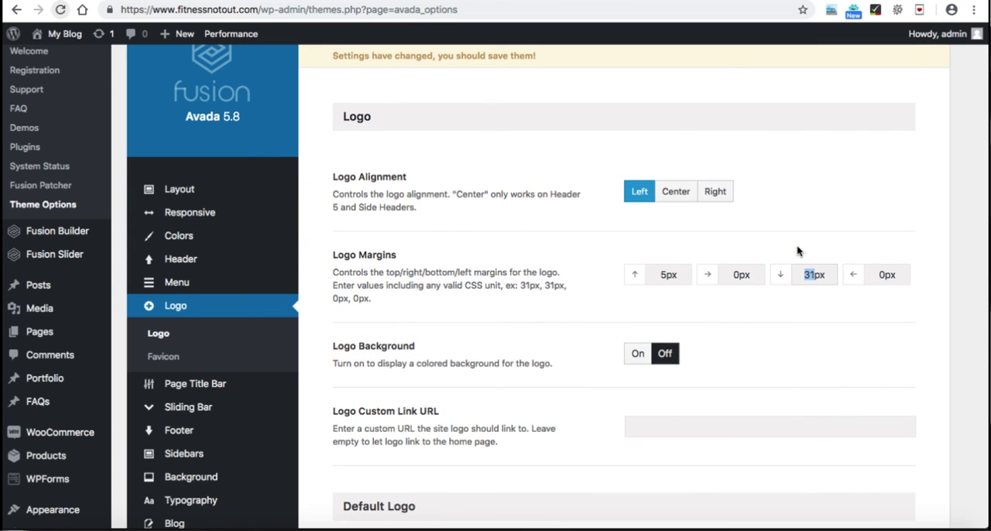
{"action": "type", "text": "5"}
Step: Open the Main Menu settings and set the Main Menu Height to 73 pixels to match the logo height
{"action": "mouse_move", "coordinate": [189, 290]}
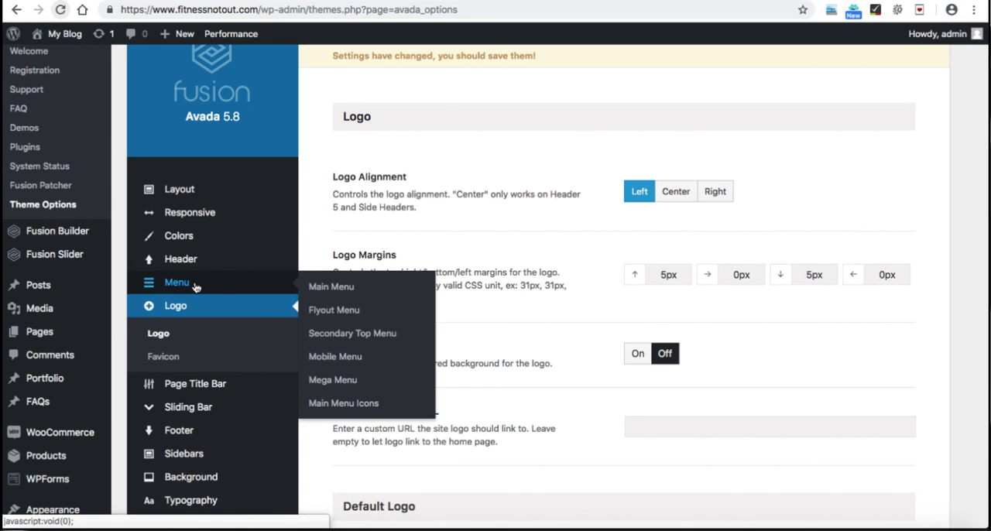
{"action": "left_click", "coordinate": [195, 285]}
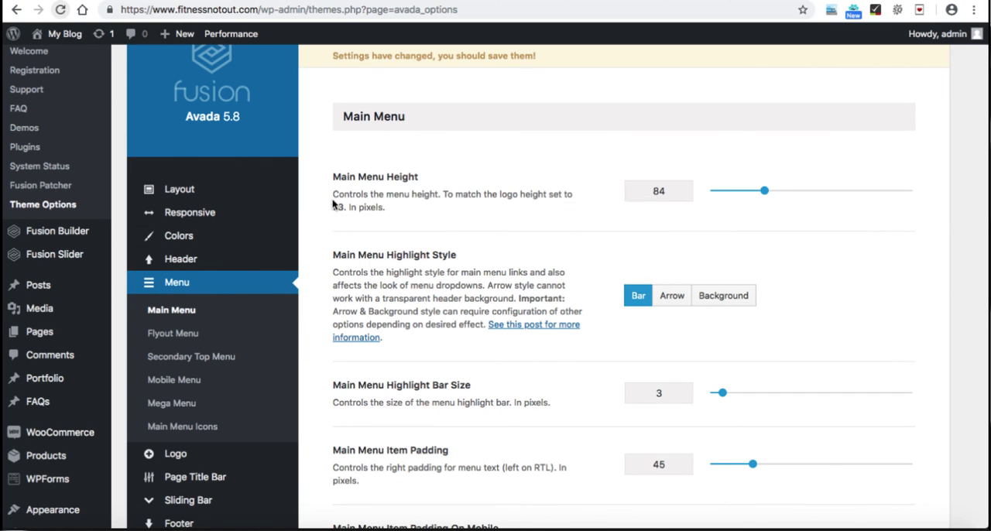
{"action": "left_click_drag", "start_coordinate": [333, 194], "coordinate": [359, 210]}
{"action": "left_click_drag", "start_coordinate": [667, 191], "coordinate": [644, 192]}
{"action": "type", "text": "73"}
{"action": "scroll", "coordinate": [770, 128], "scroll_direction": "up", "scroll_amount": 2}
Step: Save the theme option changes and check the header on the store's home page
{"action": "left_click", "coordinate": [742, 82]}
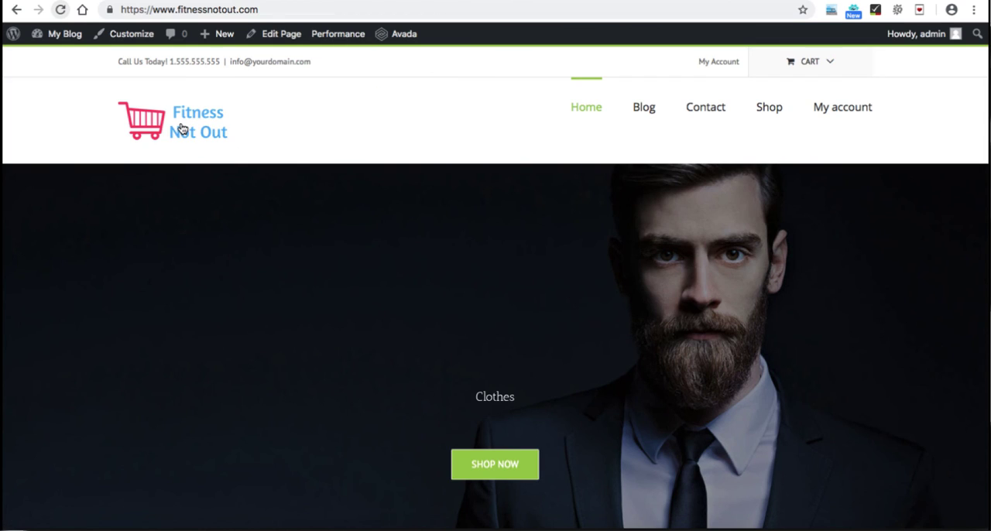
{"action": "left_click", "coordinate": [182, 128]}
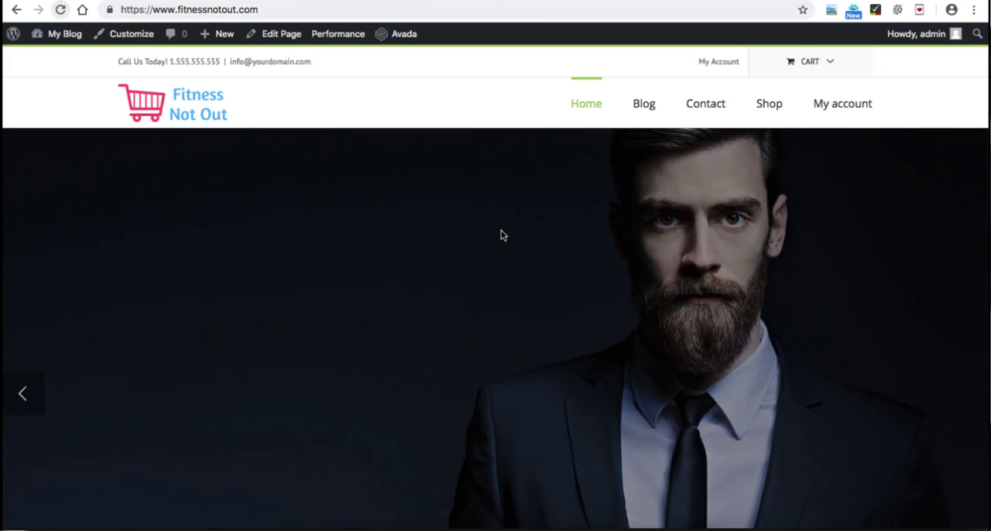
{"action": "scroll", "coordinate": [500, 235], "scroll_direction": "down", "scroll_amount": 1}
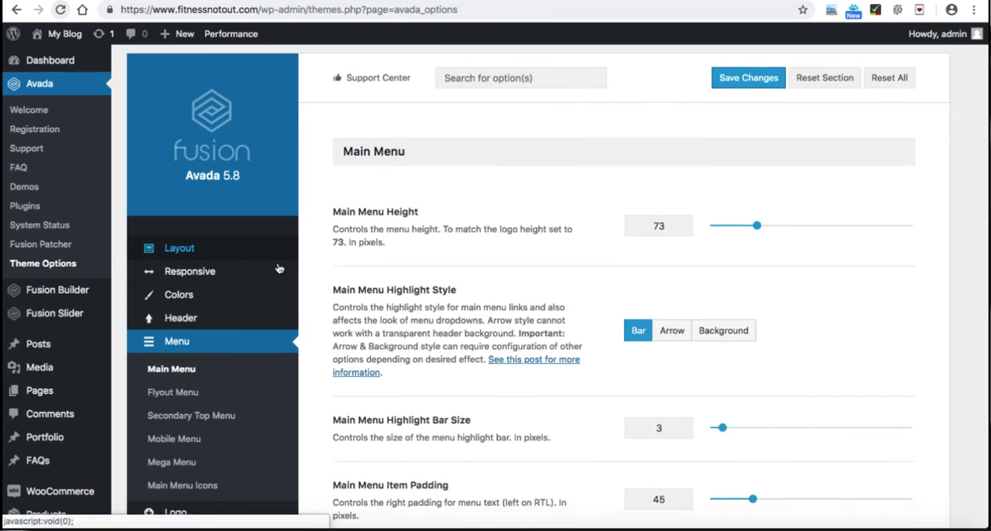
Step: Open the Headers Typography settings and review the font options for the H1 to H6 headers
{"action": "scroll", "coordinate": [279, 268], "scroll_direction": "down", "scroll_amount": 5}
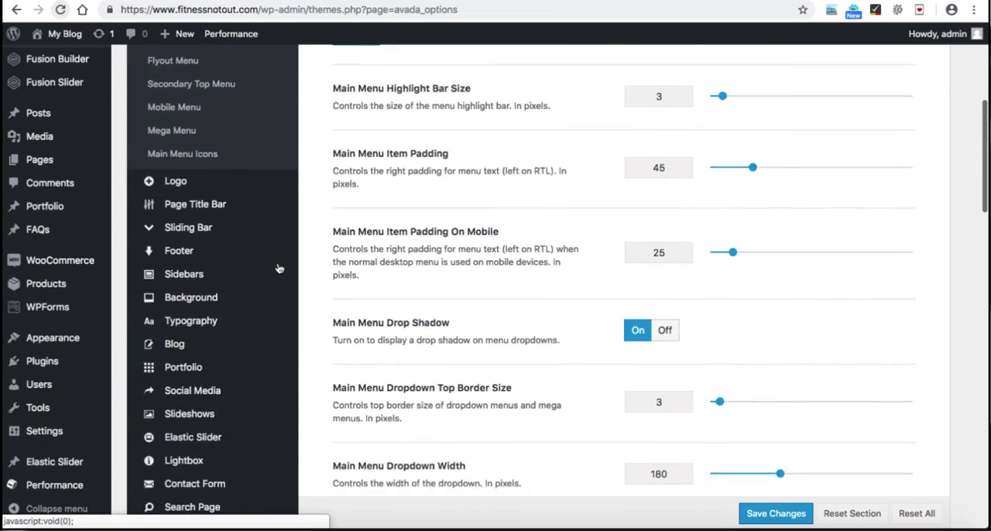
{"action": "mouse_move", "coordinate": [279, 268]}
{"action": "mouse_move", "coordinate": [207, 231]}
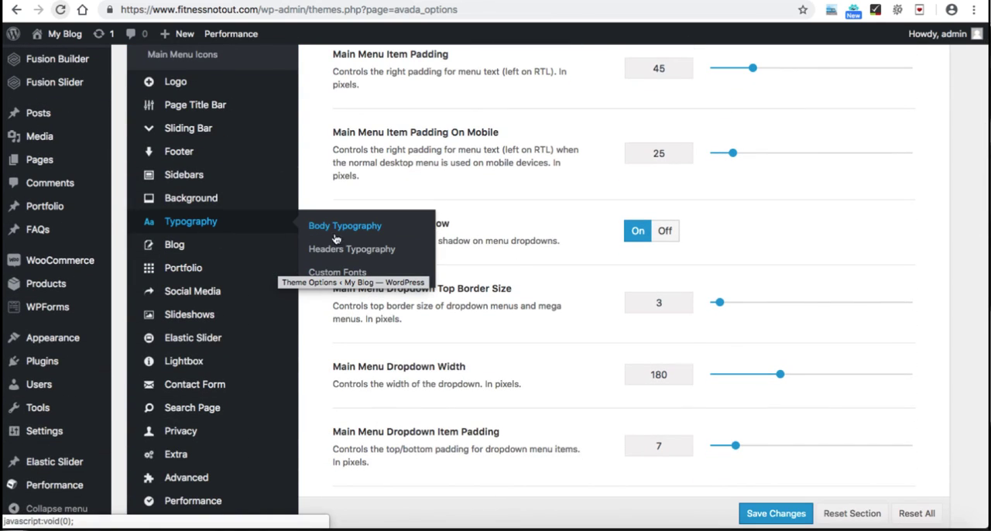
{"action": "left_click", "coordinate": [352, 254]}
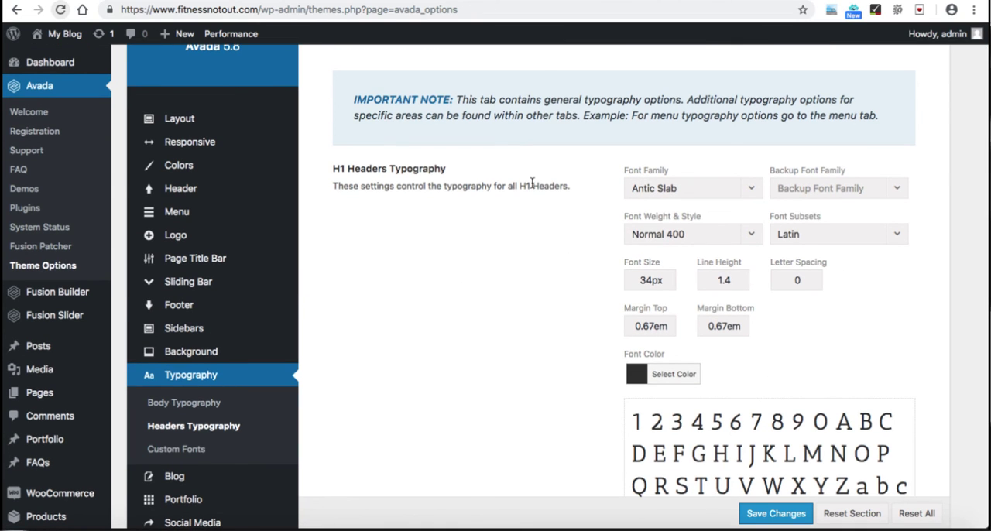
{"action": "scroll", "coordinate": [532, 183], "scroll_direction": "down", "scroll_amount": 8}
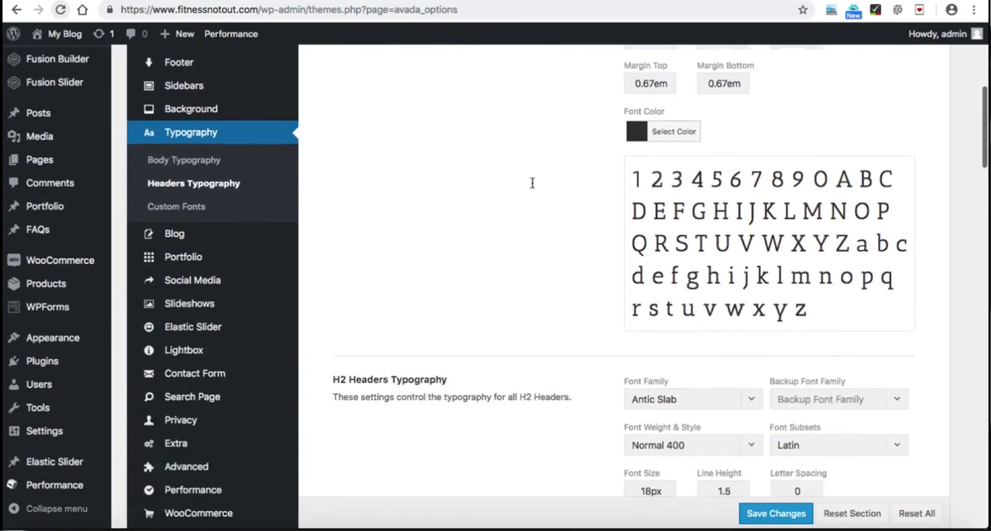
{"action": "scroll", "coordinate": [532, 183], "scroll_direction": "down", "scroll_amount": 18}
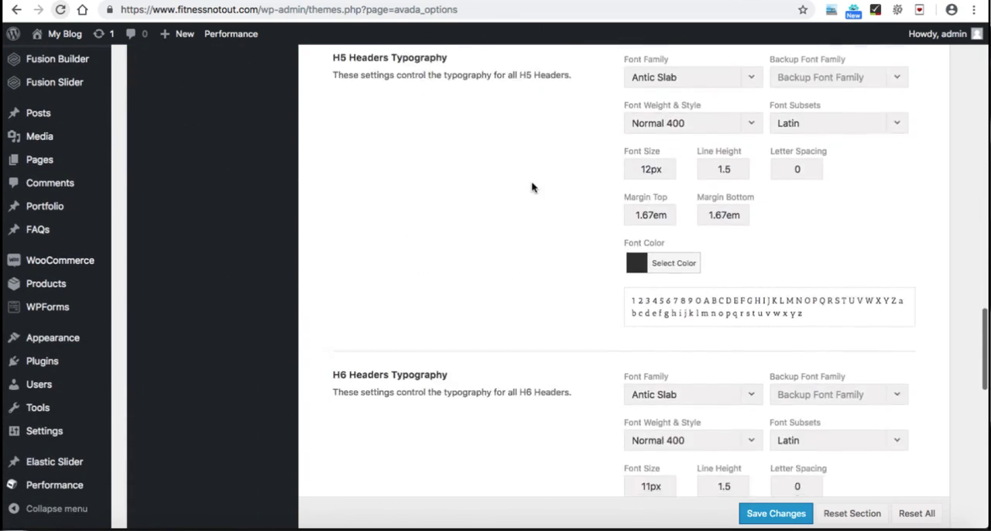
{"action": "scroll", "coordinate": [532, 187], "scroll_direction": "up", "scroll_amount": 20}
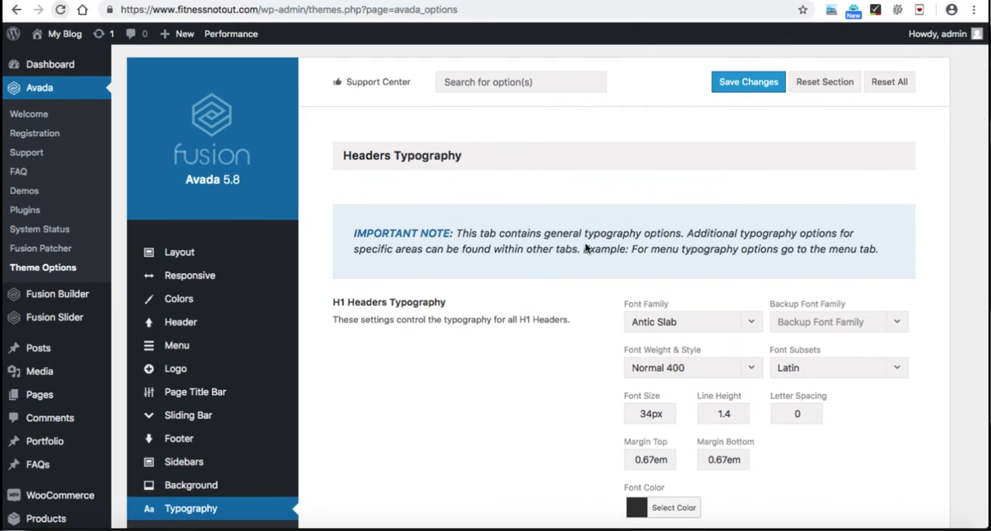
Step: Set the H1 headers to the Roboto font family, size 50px and weight Bold 700
{"action": "left_click", "coordinate": [663, 325]}
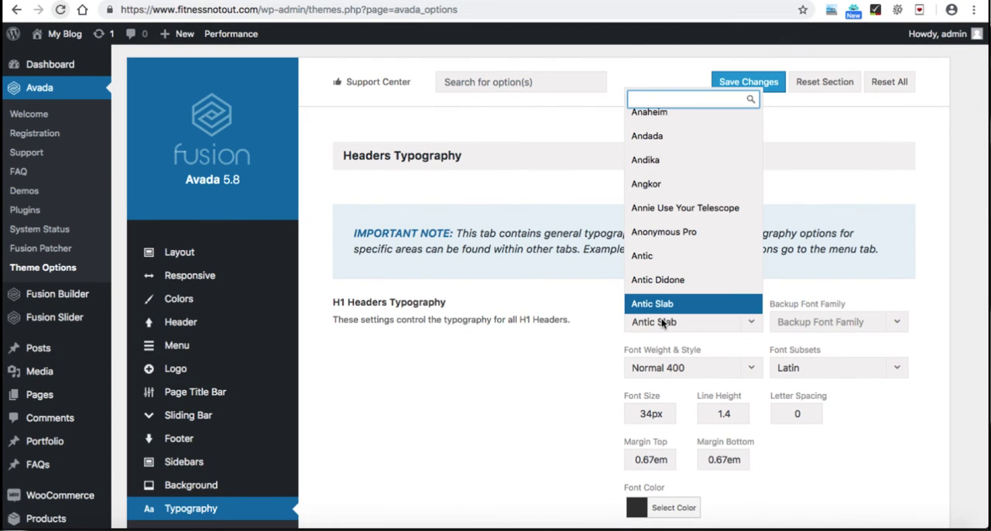
{"action": "type", "text": "roboto"}
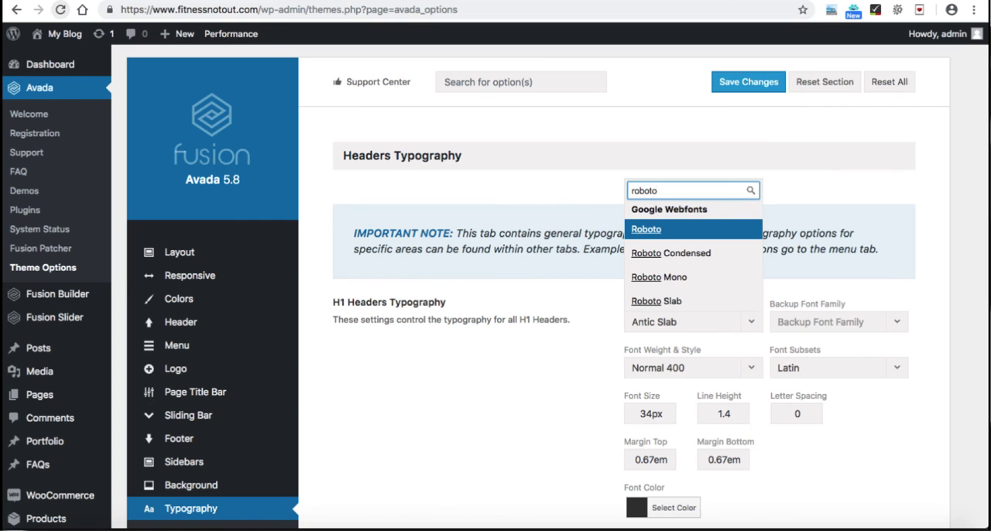
{"action": "left_click", "coordinate": [679, 229]}
{"action": "scroll", "coordinate": [578, 337], "scroll_direction": "down", "scroll_amount": 4}
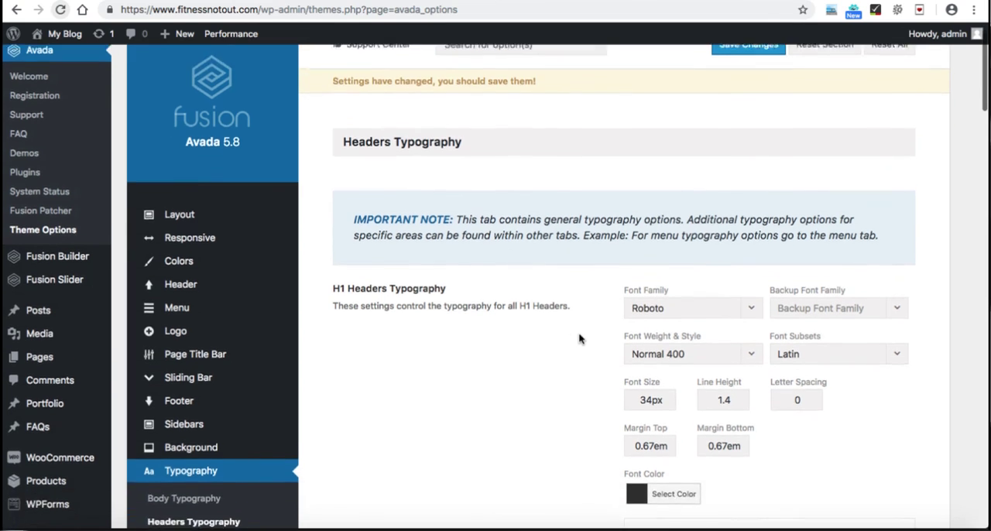
{"action": "left_click_drag", "start_coordinate": [652, 280], "coordinate": [635, 282]}
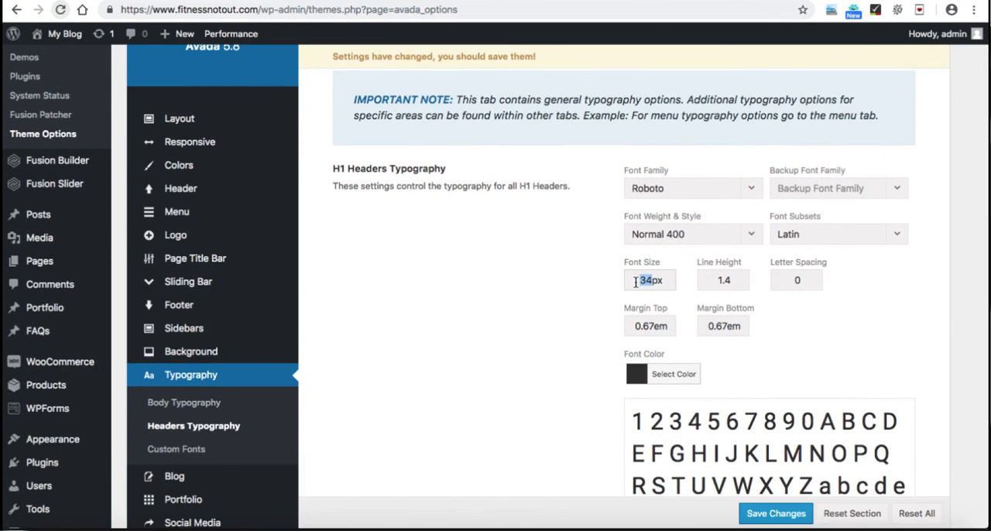
{"action": "type", "text": "50"}
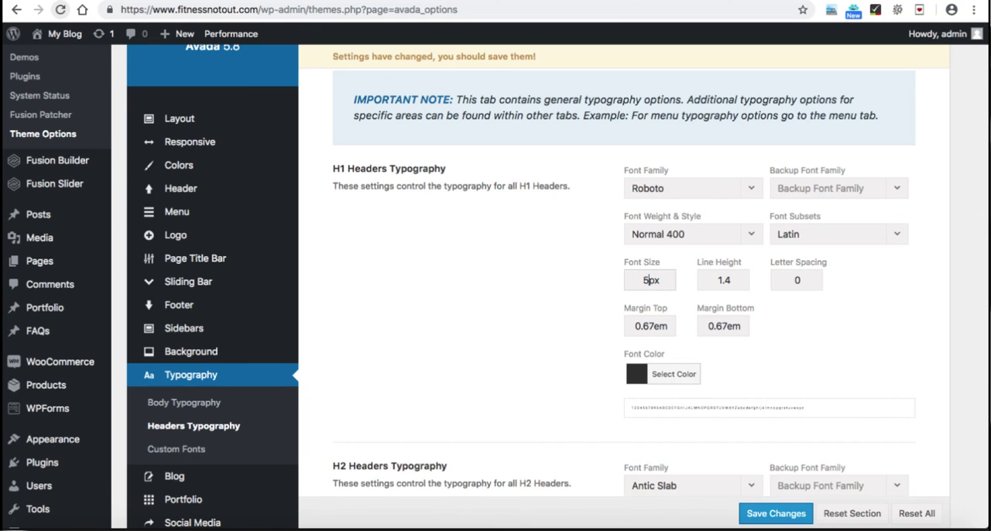
{"action": "left_click", "coordinate": [679, 235]}
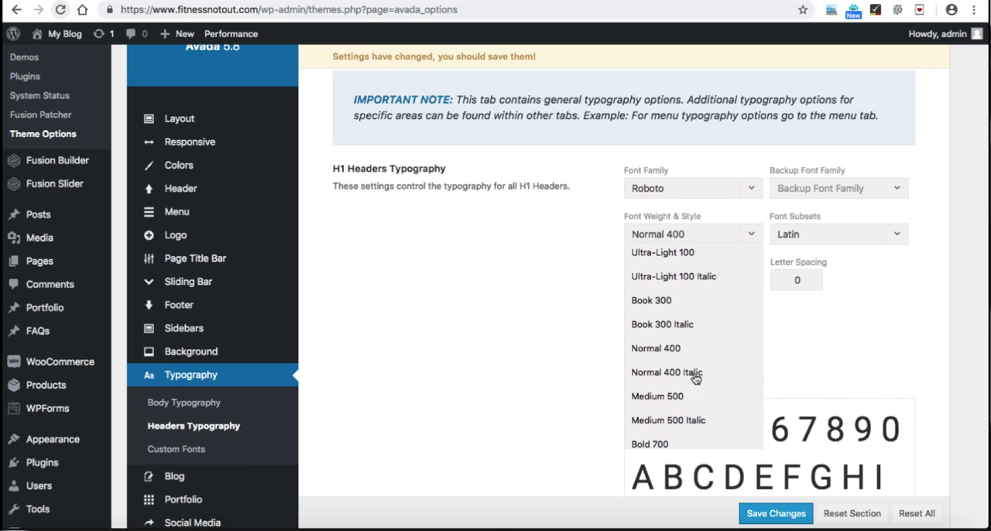
{"action": "left_click", "coordinate": [672, 441]}
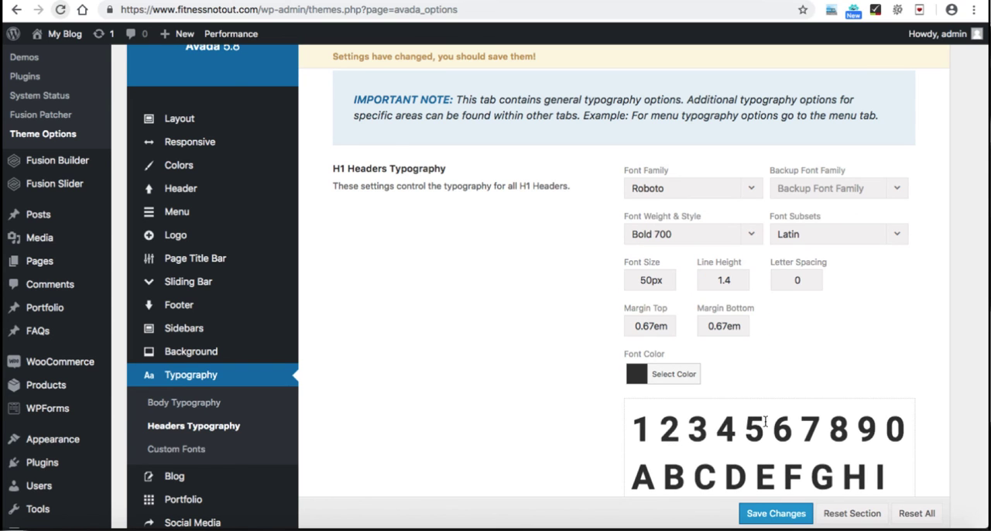
Step: Set the H2 headers to Roboto Bold 700 and the H3 headers to Roboto Medium 500 at 40px, and save the changes
{"action": "scroll", "coordinate": [561, 404], "scroll_direction": "down", "scroll_amount": 10}
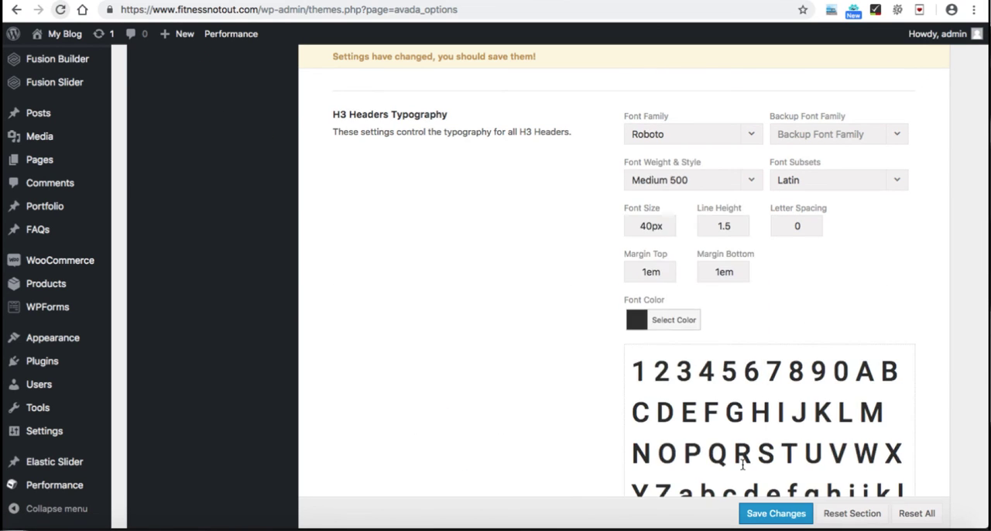
{"action": "scroll", "coordinate": [529, 183], "scroll_direction": "down", "scroll_amount": 2}
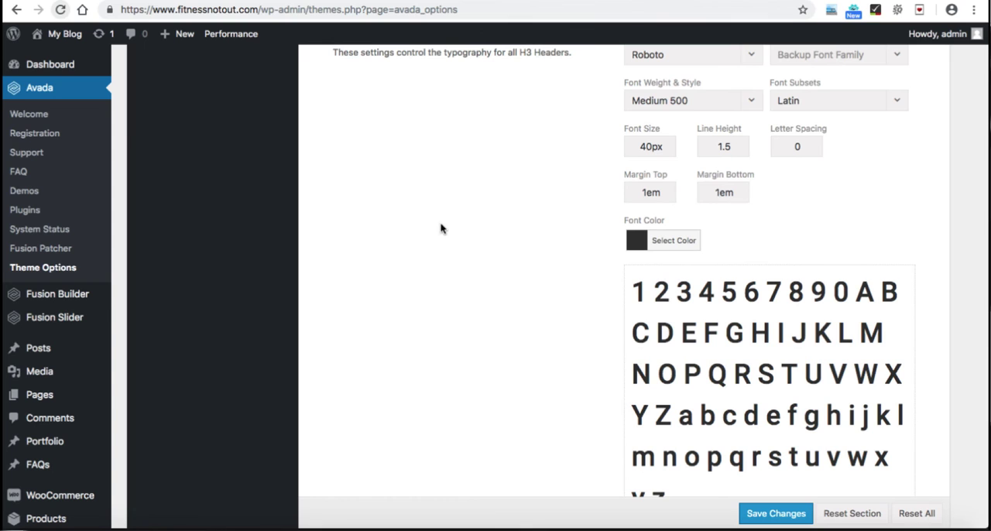
{"action": "scroll", "coordinate": [532, 228], "scroll_direction": "up", "scroll_amount": 4}
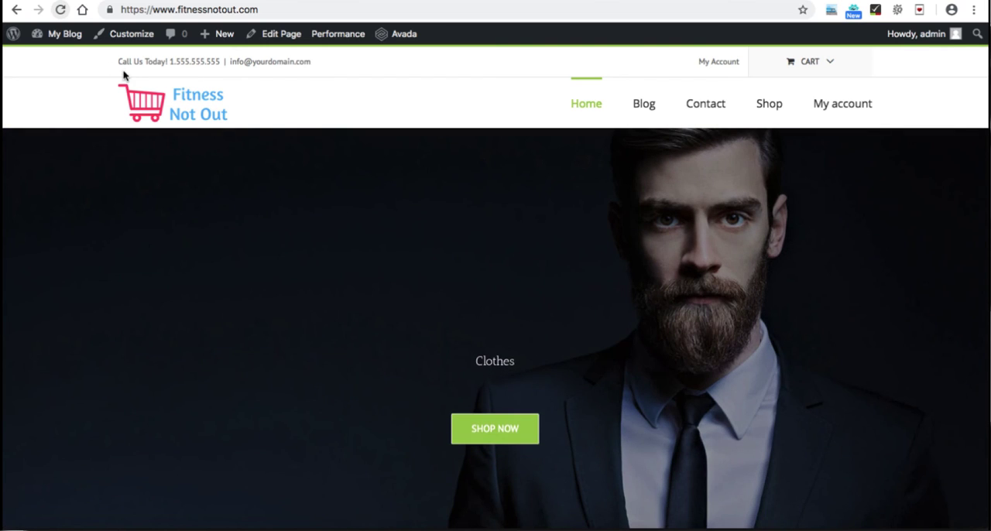
Step: Reload the store's home page and check the heading font on the slider's slides
{"action": "left_click", "coordinate": [61, 11]}
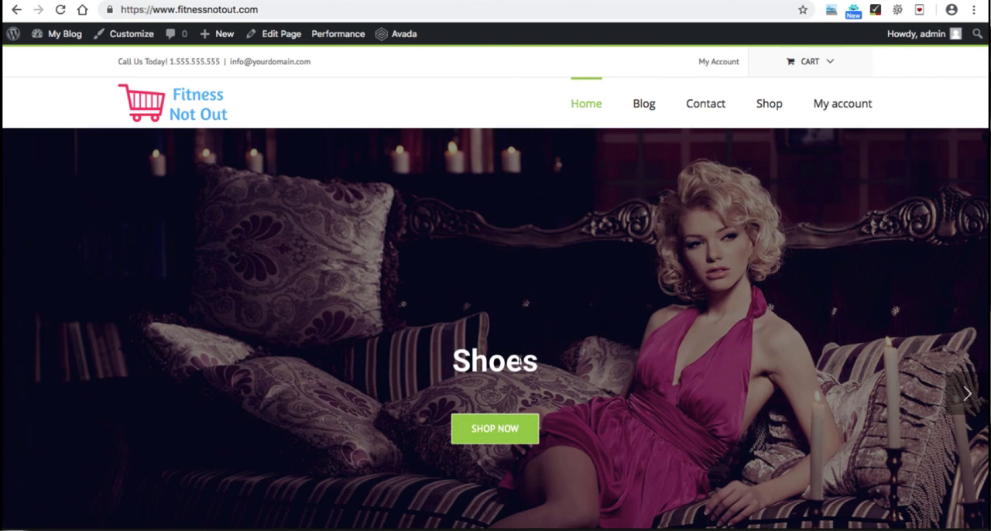
{"action": "left_click", "coordinate": [967, 394]}
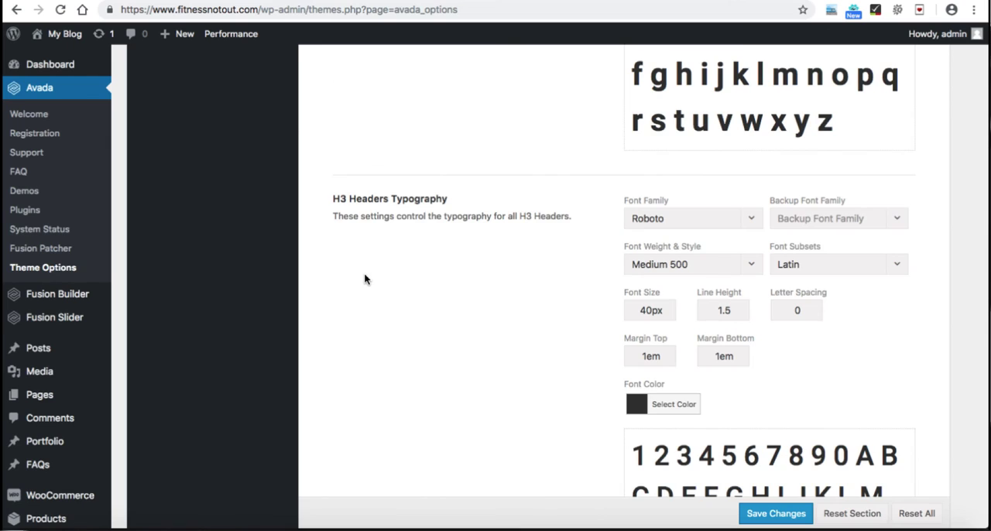
{"action": "scroll", "coordinate": [364, 273], "scroll_direction": "down", "scroll_amount": 10}
{"action": "scroll", "coordinate": [364, 277], "scroll_direction": "up", "scroll_amount": 10}
Step: Open the Fusion Builder Elements section of the theme options and expand the Button Element settings
{"action": "scroll", "coordinate": [364, 278], "scroll_direction": "down", "scroll_amount": 4}
{"action": "scroll", "coordinate": [364, 272], "scroll_direction": "down", "scroll_amount": 5}
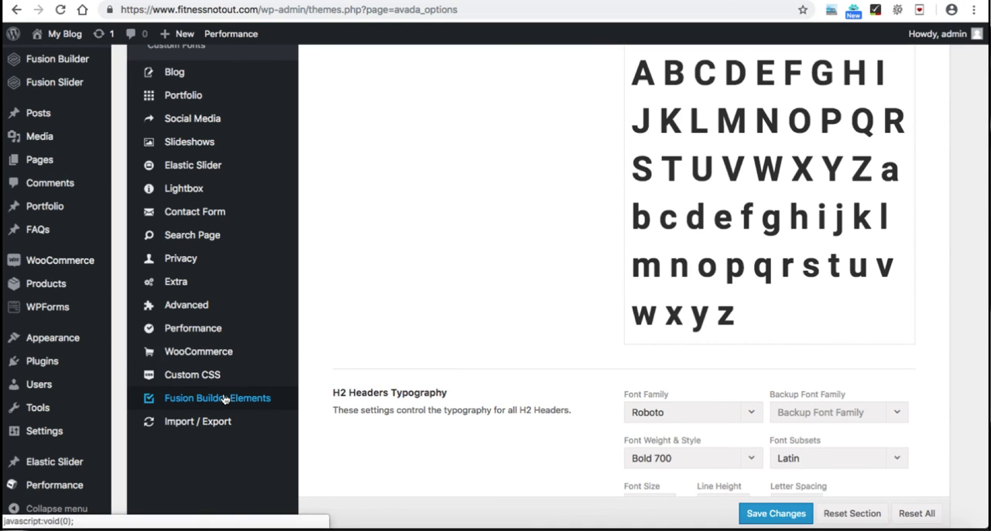
{"action": "left_click", "coordinate": [224, 398]}
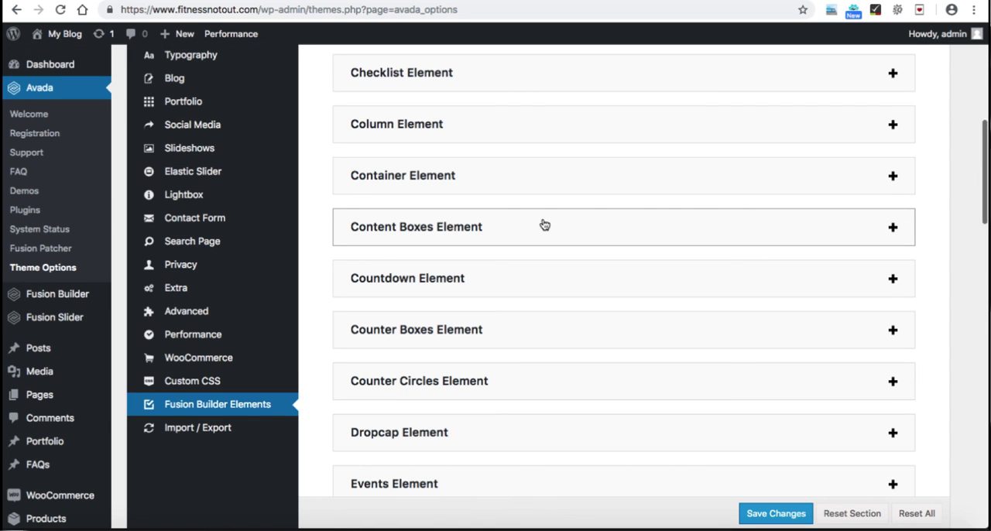
{"action": "scroll", "coordinate": [584, 143], "scroll_direction": "up", "scroll_amount": 5}
{"action": "scroll", "coordinate": [585, 143], "scroll_direction": "down", "scroll_amount": 4}
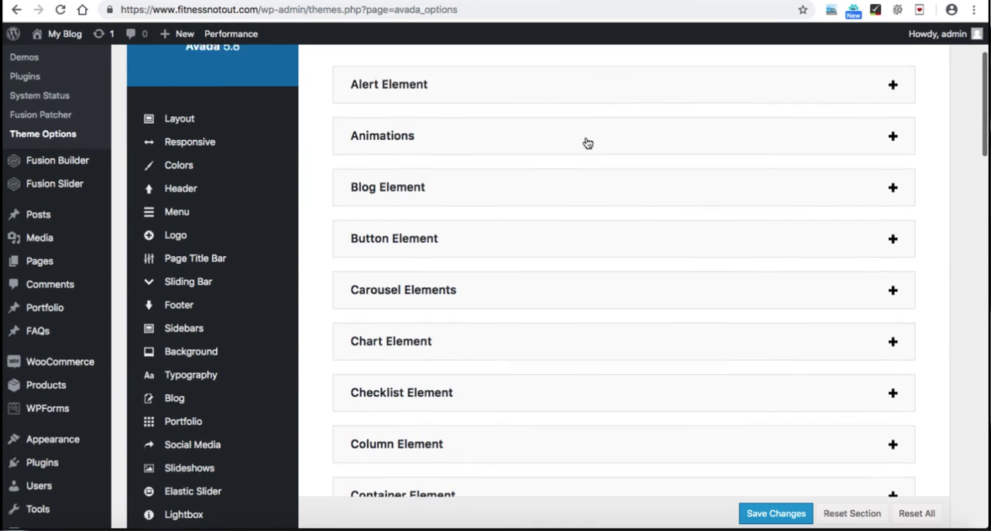
{"action": "left_click", "coordinate": [520, 228]}
Step: Set the Button Gradient Top Color to white (#ffffff) in the Button Element settings
{"action": "scroll", "coordinate": [637, 301], "scroll_direction": "down", "scroll_amount": 4}
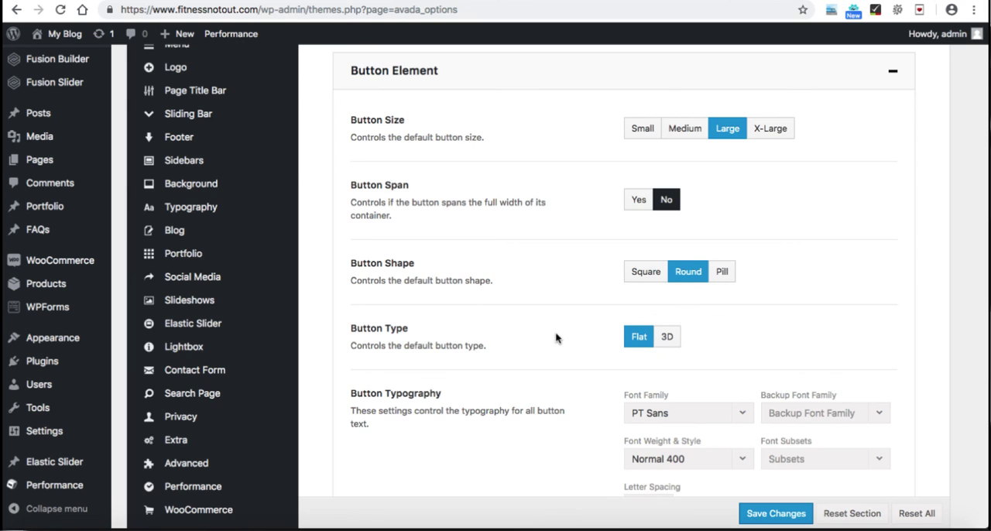
{"action": "scroll", "coordinate": [555, 338], "scroll_direction": "down", "scroll_amount": 5}
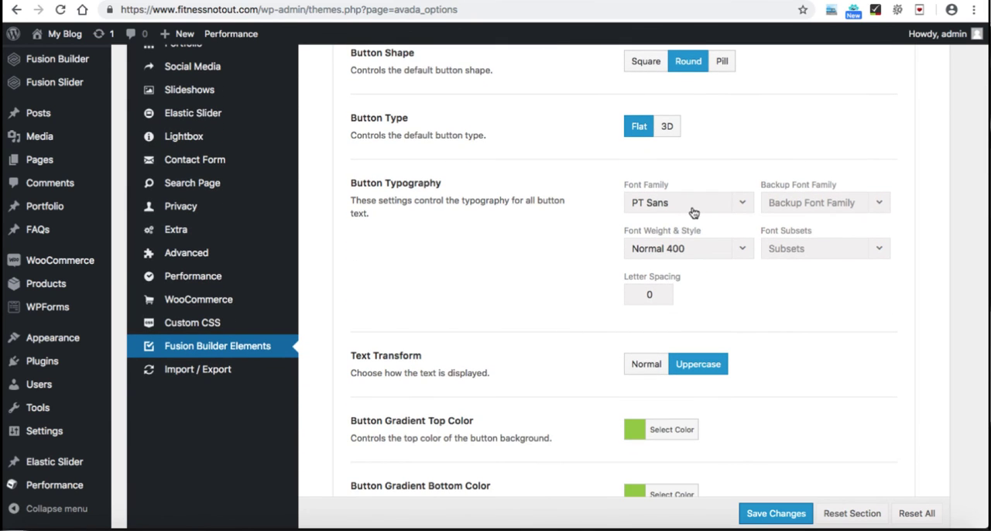
{"action": "scroll", "coordinate": [645, 361], "scroll_direction": "down", "scroll_amount": 1}
{"action": "scroll", "coordinate": [647, 365], "scroll_direction": "down", "scroll_amount": 4}
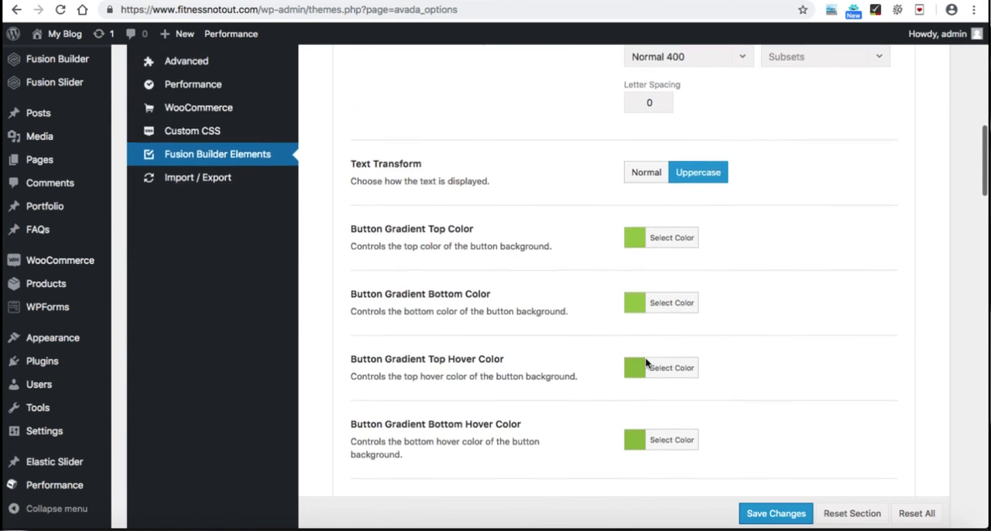
{"action": "left_click", "coordinate": [673, 217]}
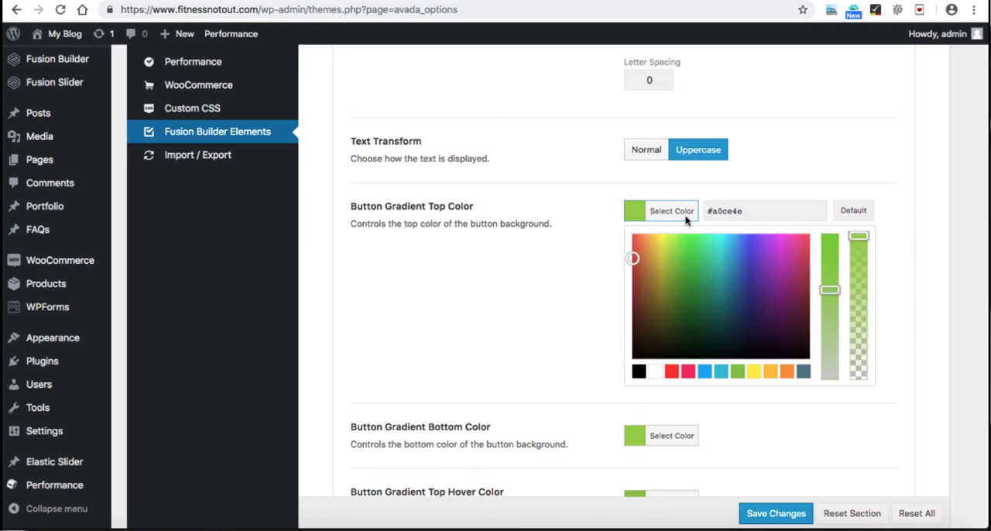
{"action": "left_click", "coordinate": [640, 372]}
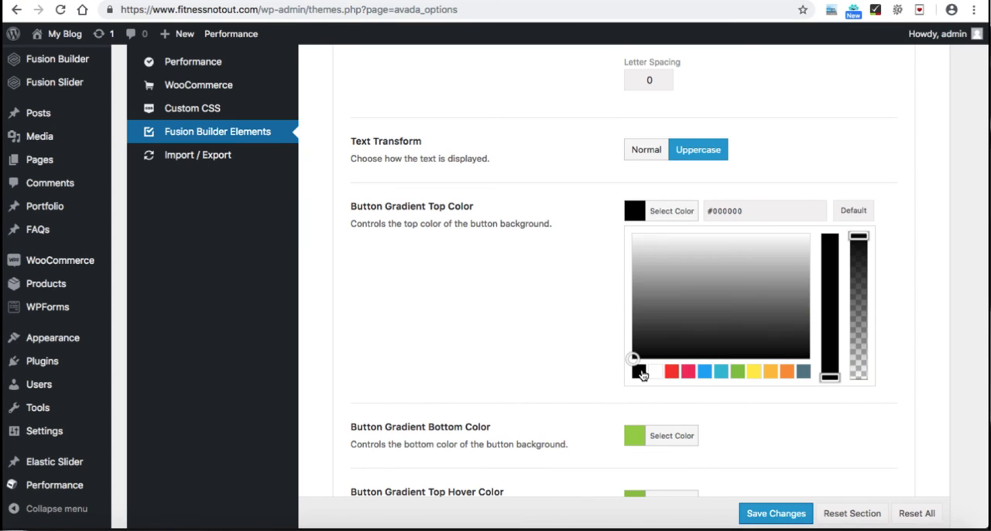
{"action": "left_click_drag", "start_coordinate": [665, 310], "coordinate": [610, 222]}
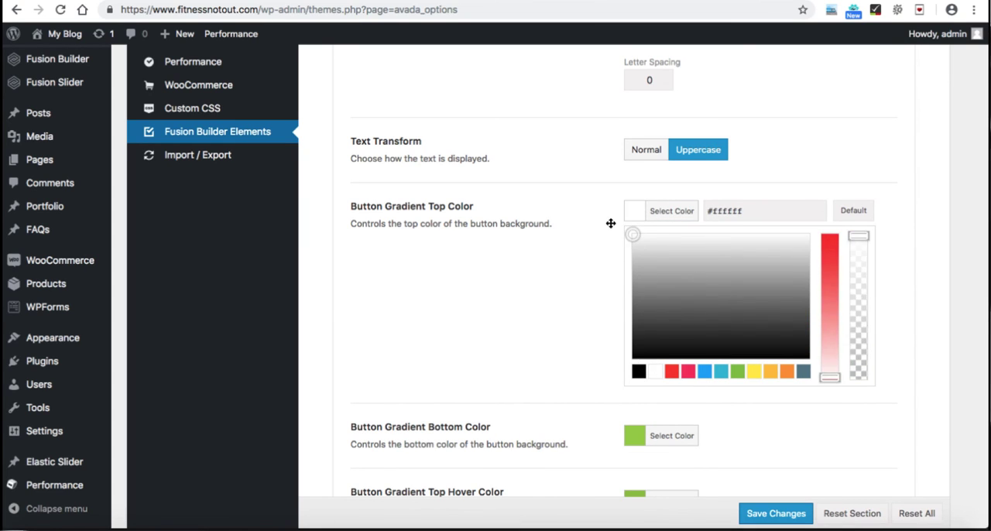
{"action": "left_click", "coordinate": [660, 211]}
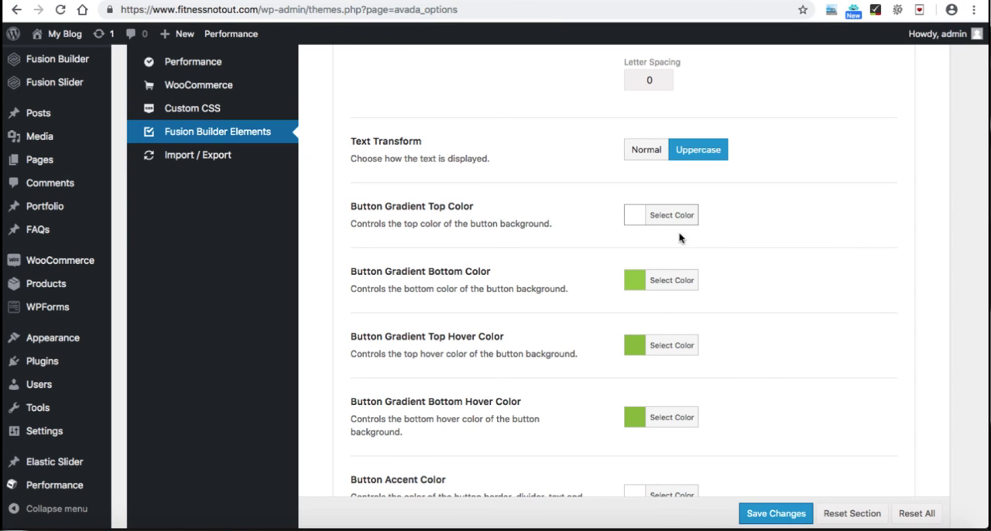
Step: Set the Button Gradient Bottom Color to white (#ffffff)
{"action": "scroll", "coordinate": [663, 350], "scroll_direction": "down", "scroll_amount": 1}
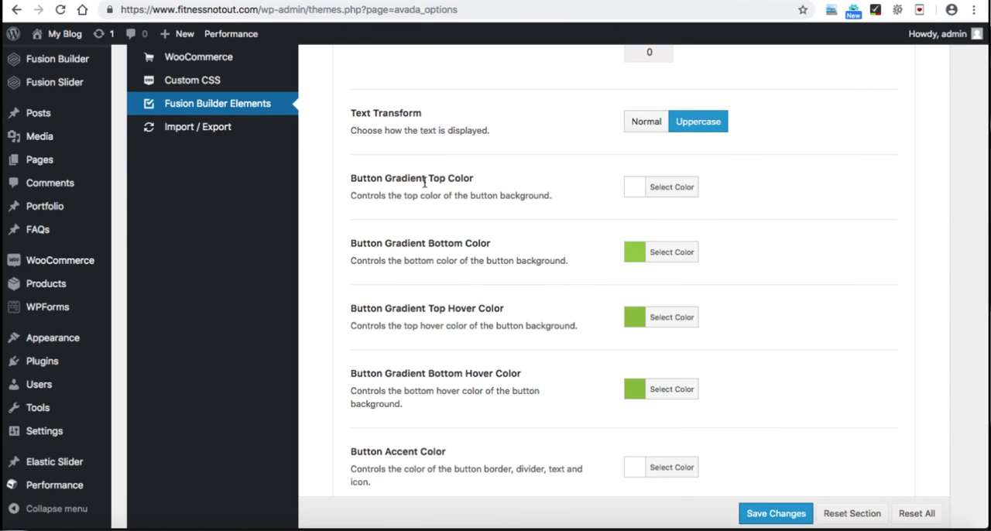
{"action": "left_click", "coordinate": [666, 254]}
{"action": "left_click", "coordinate": [655, 410]}
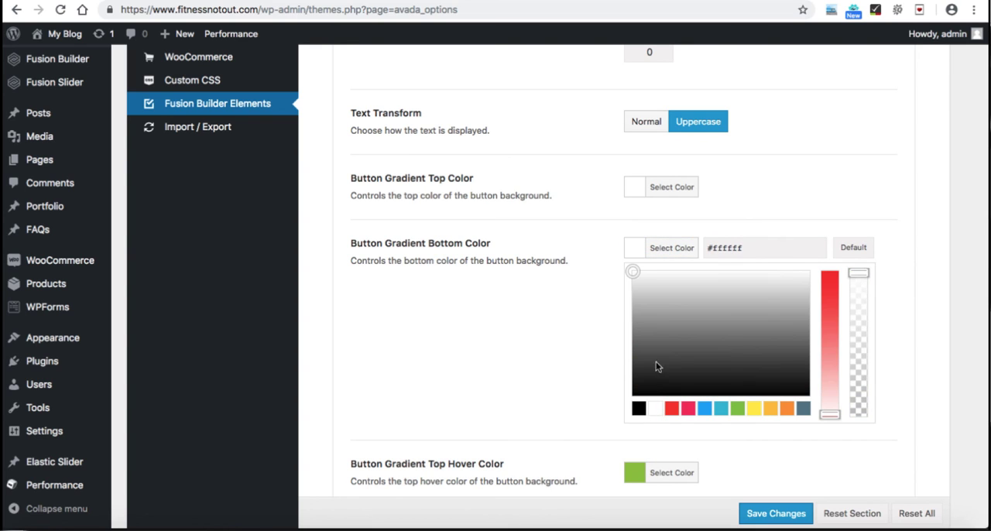
{"action": "left_click", "coordinate": [672, 248]}
Step: Set both the Button Gradient Top Hover Color and the Button Gradient Bottom Hover Color to black
{"action": "scroll", "coordinate": [592, 305], "scroll_direction": "down", "scroll_amount": 3}
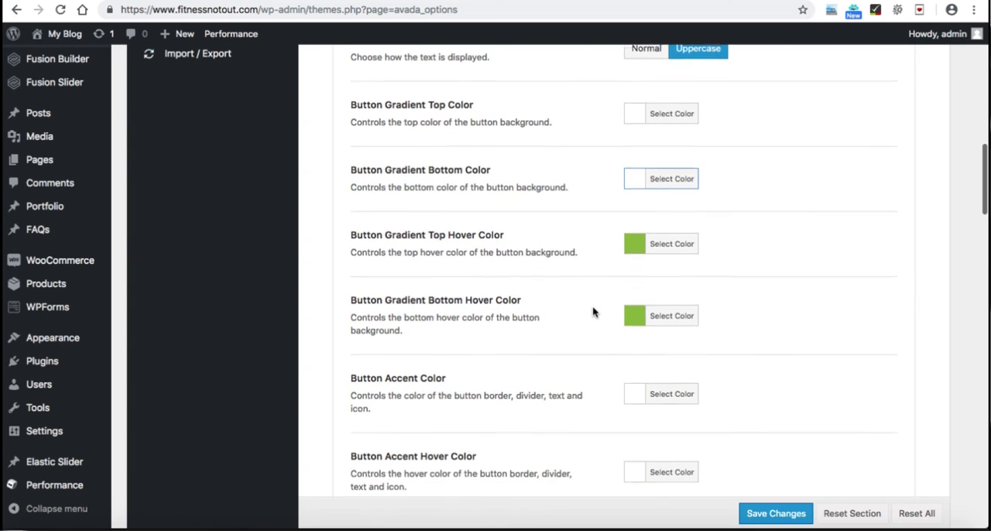
{"action": "left_click", "coordinate": [670, 245]}
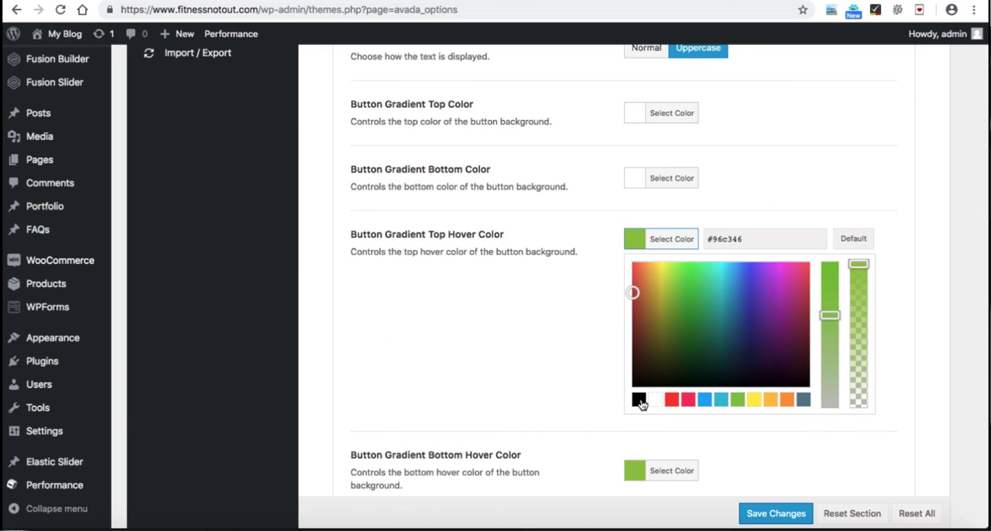
{"action": "left_click", "coordinate": [639, 399]}
{"action": "left_click", "coordinate": [664, 240]}
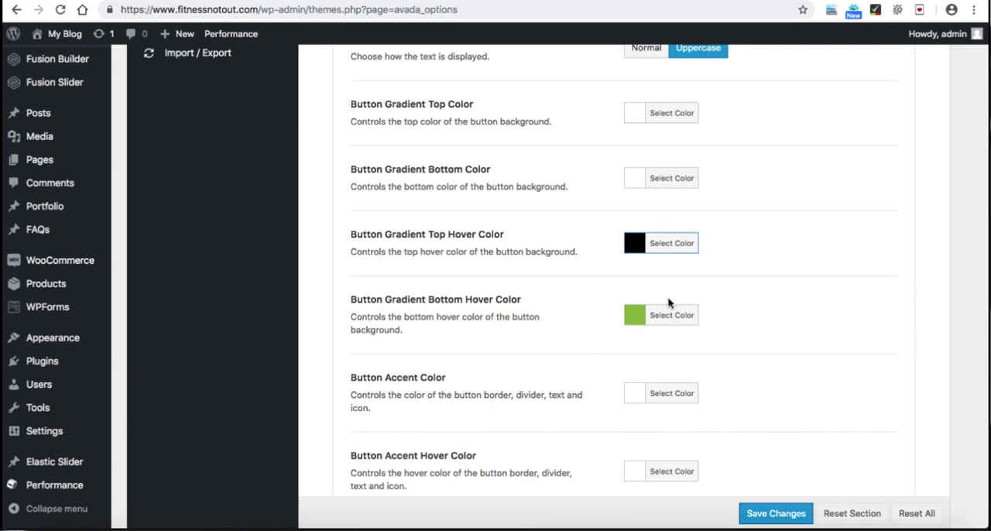
{"action": "left_click", "coordinate": [671, 316]}
{"action": "scroll", "coordinate": [670, 329], "scroll_direction": "down", "scroll_amount": 2}
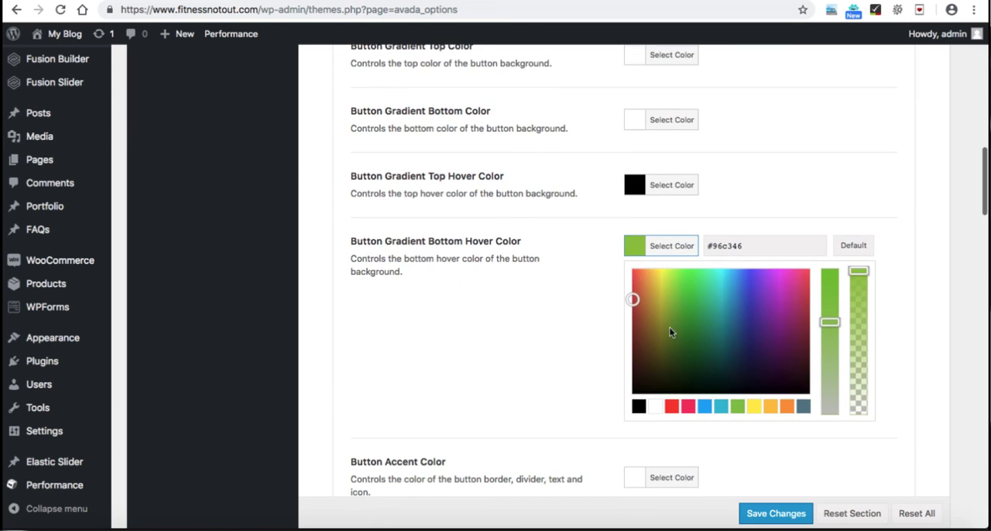
{"action": "left_click", "coordinate": [640, 406]}
{"action": "left_click", "coordinate": [668, 248]}
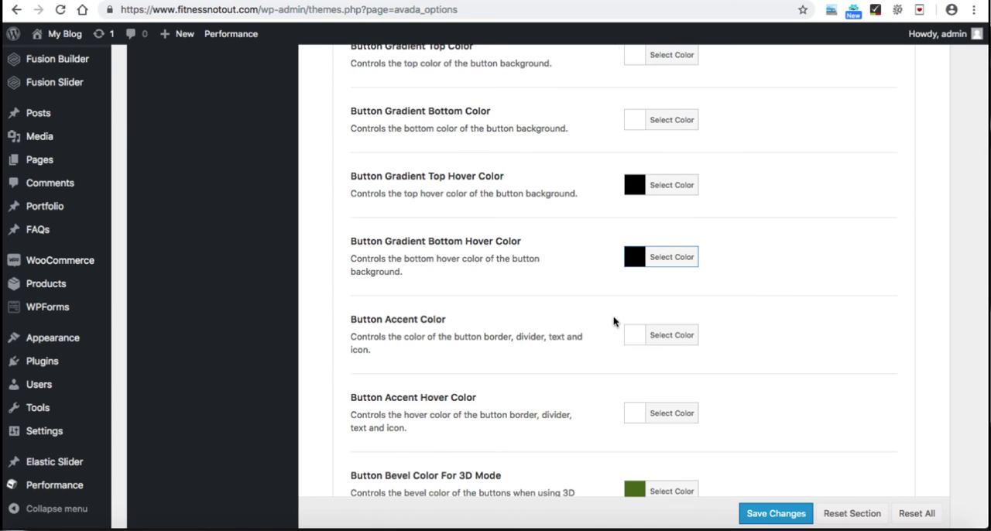
Step: Set the Button Accent Color to black for the button border, divider, text and icon
{"action": "scroll", "coordinate": [606, 336], "scroll_direction": "down", "scroll_amount": 1}
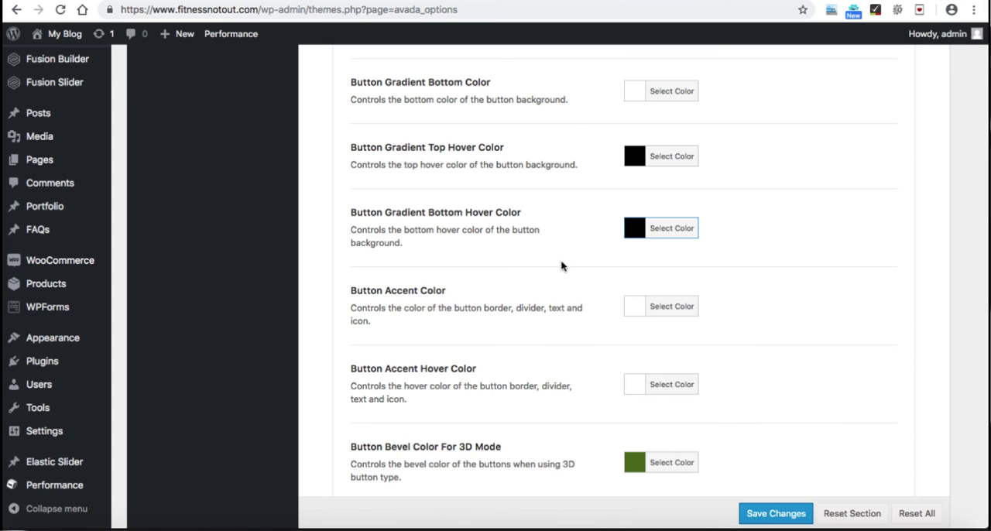
{"action": "scroll", "coordinate": [560, 140], "scroll_direction": "up", "scroll_amount": 3}
{"action": "scroll", "coordinate": [583, 244], "scroll_direction": "down", "scroll_amount": 2}
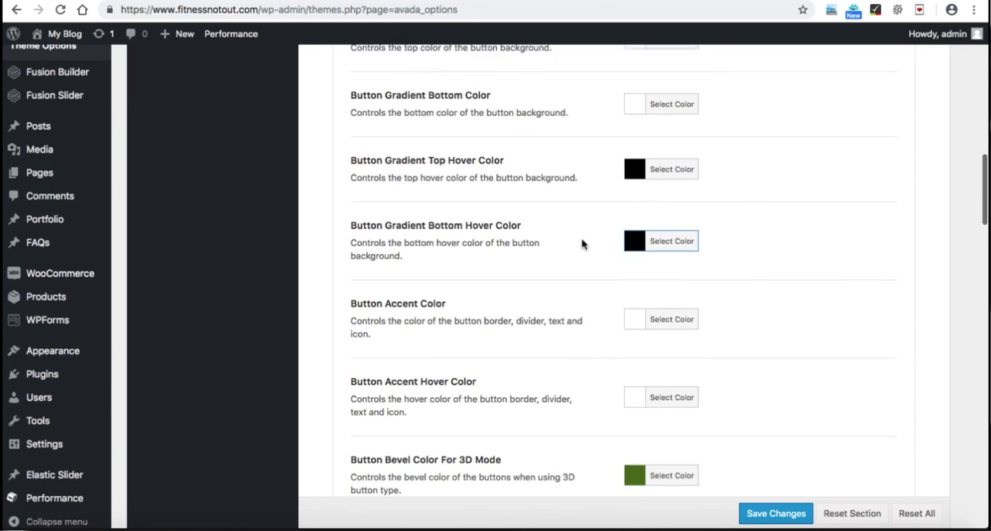
{"action": "left_click", "coordinate": [664, 315]}
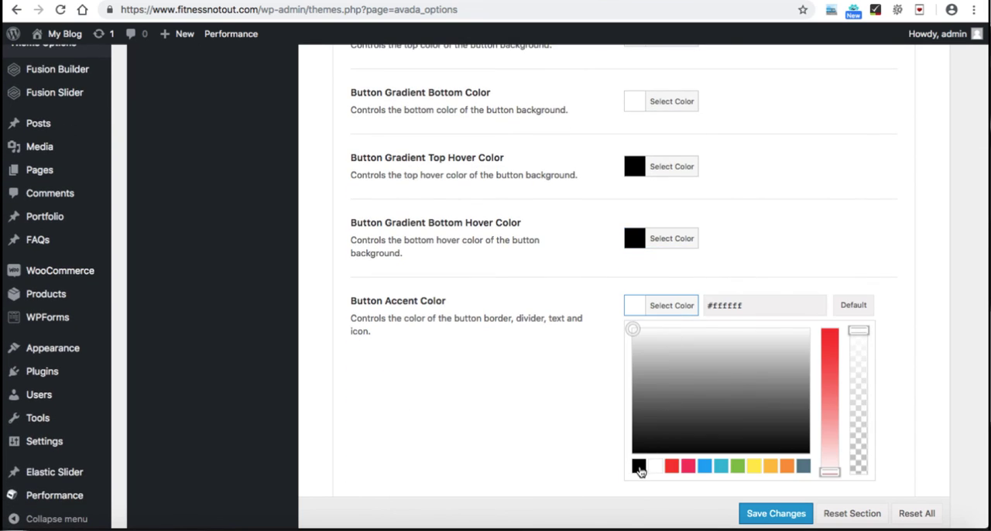
{"action": "left_click", "coordinate": [638, 466]}
{"action": "left_click", "coordinate": [668, 315]}
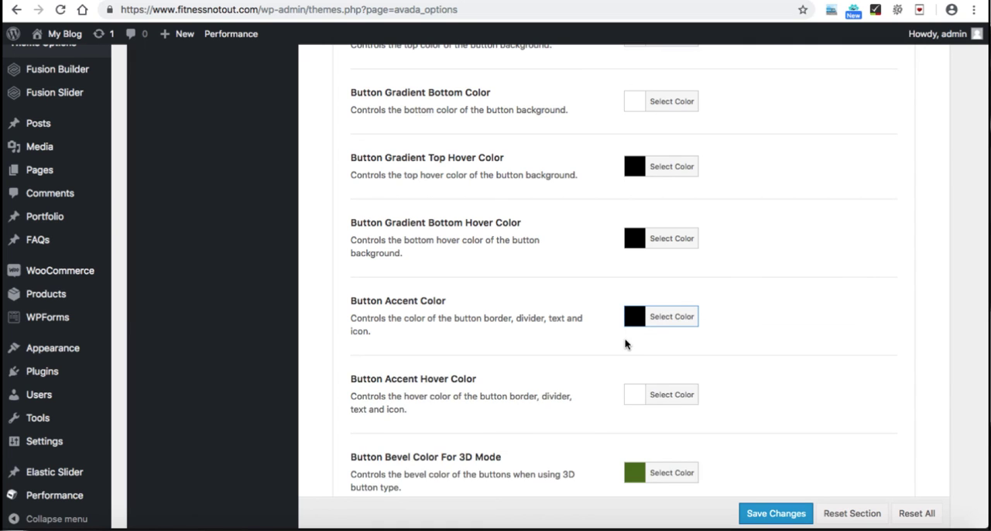
Step: Review the Button Accent Hover Color and save the button element changes
{"action": "scroll", "coordinate": [626, 344], "scroll_direction": "down", "scroll_amount": 1}
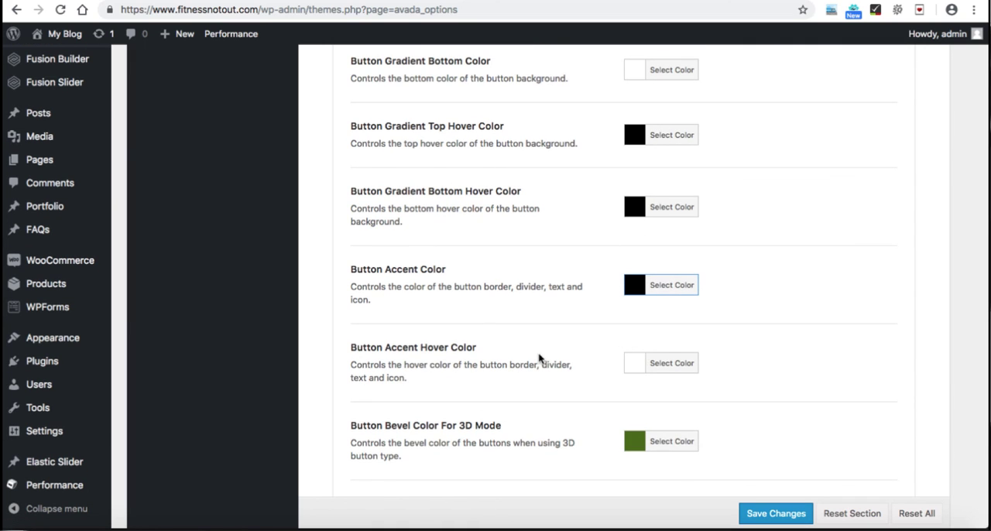
{"action": "left_click", "coordinate": [659, 368]}
{"action": "scroll", "coordinate": [660, 354], "scroll_direction": "down", "scroll_amount": 1}
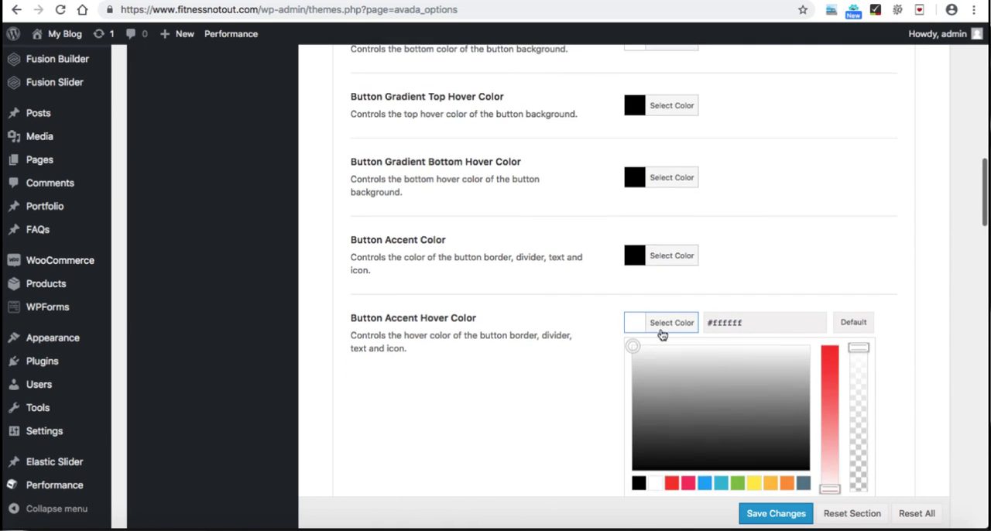
{"action": "left_click", "coordinate": [664, 324]}
{"action": "scroll", "coordinate": [663, 325], "scroll_direction": "down", "scroll_amount": 3}
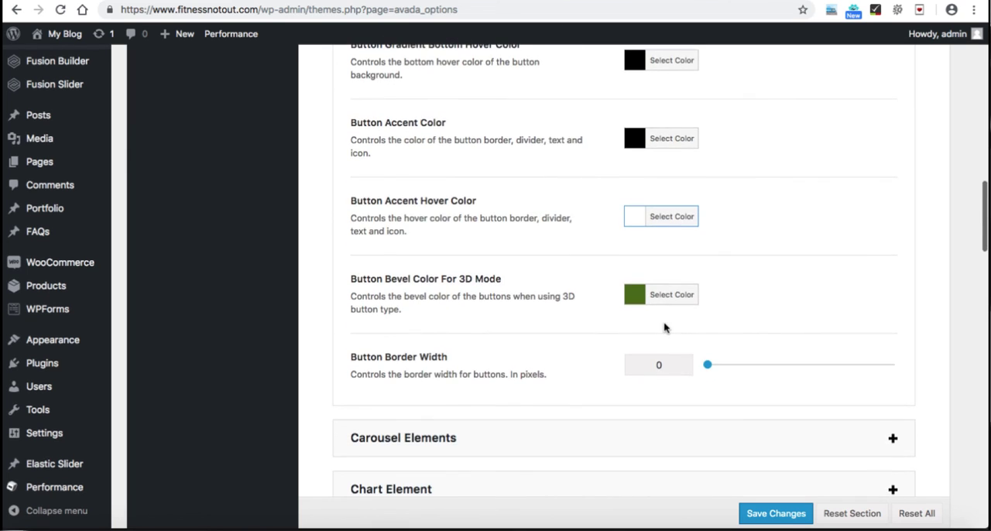
{"action": "left_click", "coordinate": [775, 514]}
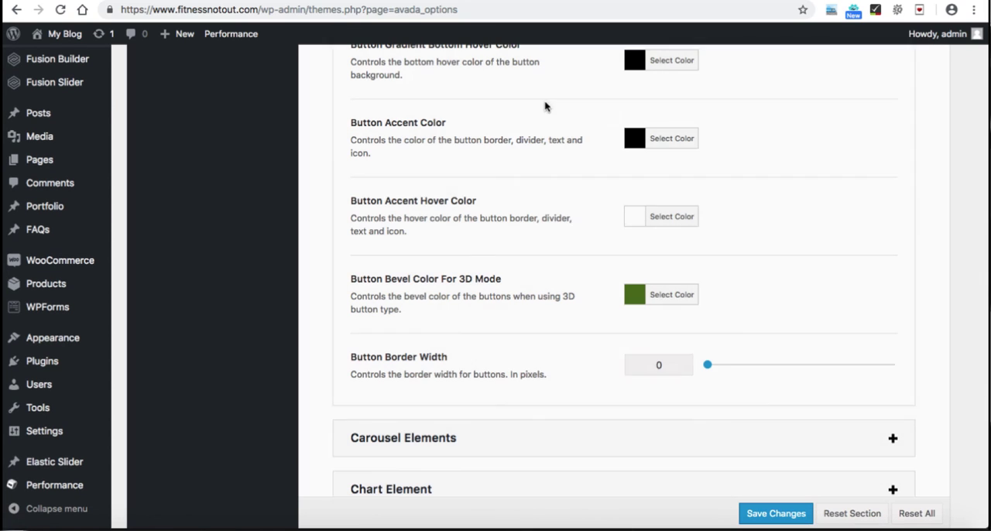
Step: Switch to the store's home page and check the look of the slider's Shop Now button
{"action": "left_click", "coordinate": [286, 0]}
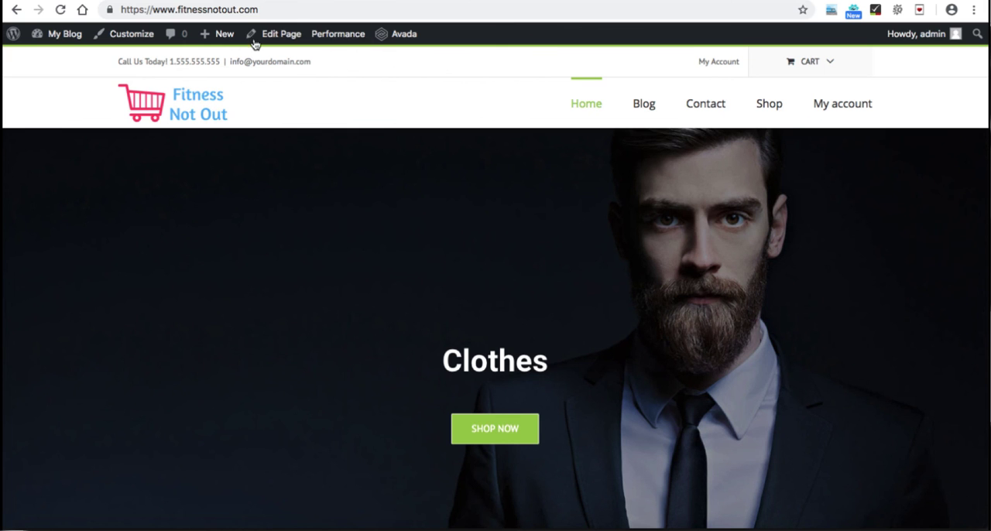
{"action": "left_click", "coordinate": [205, 115]}
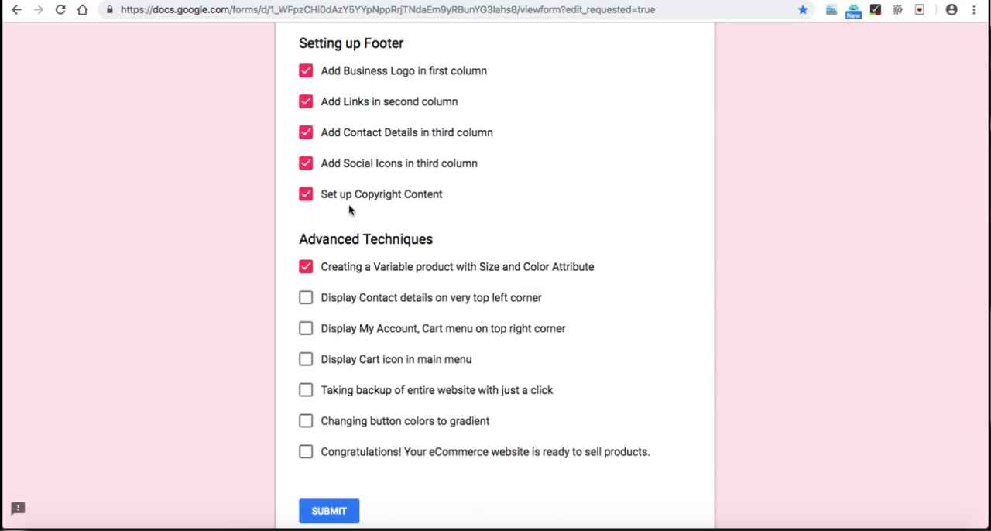
Step: Tick the contact details item and the My Account, Cart menu item under Advanced Techniques in the WooCommerce checklist form
{"action": "left_click", "coordinate": [307, 299]}
{"action": "left_click", "coordinate": [306, 331]}
Step: Turn on WooCommerce Cart Icon in Main Menu in the theme options' WooCommerce section and save the changes
{"action": "left_click", "coordinate": [480, 2]}
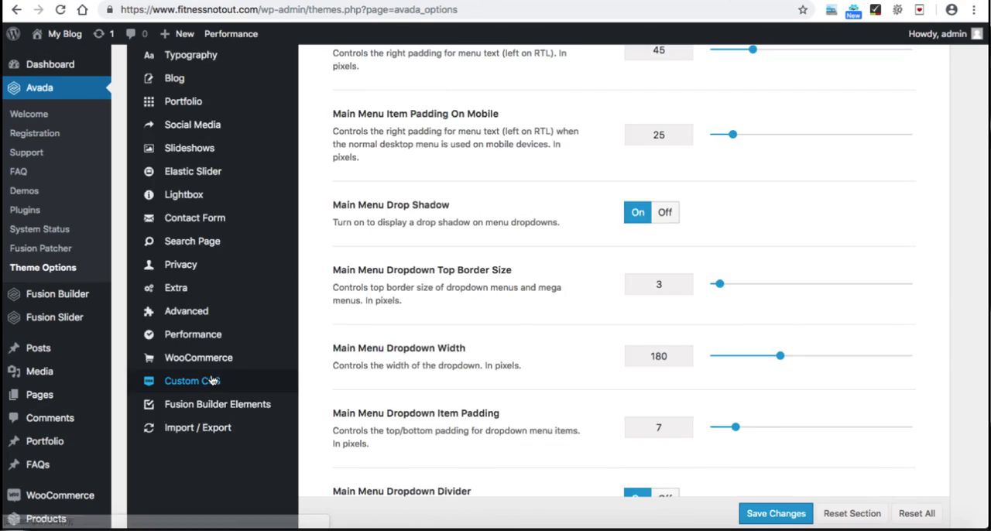
{"action": "left_click", "coordinate": [214, 362]}
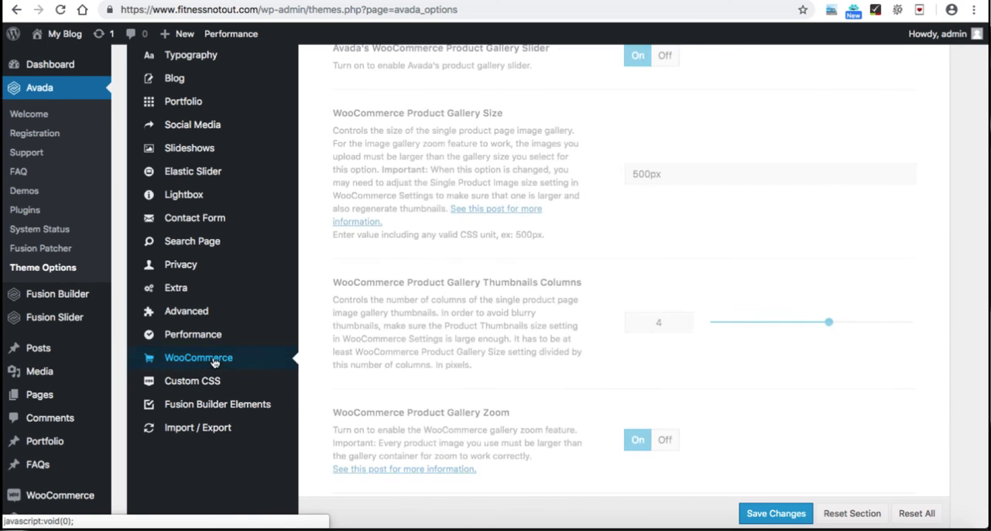
{"action": "scroll", "coordinate": [526, 291], "scroll_direction": "down", "scroll_amount": 5}
{"action": "scroll", "coordinate": [525, 292], "scroll_direction": "down", "scroll_amount": 8}
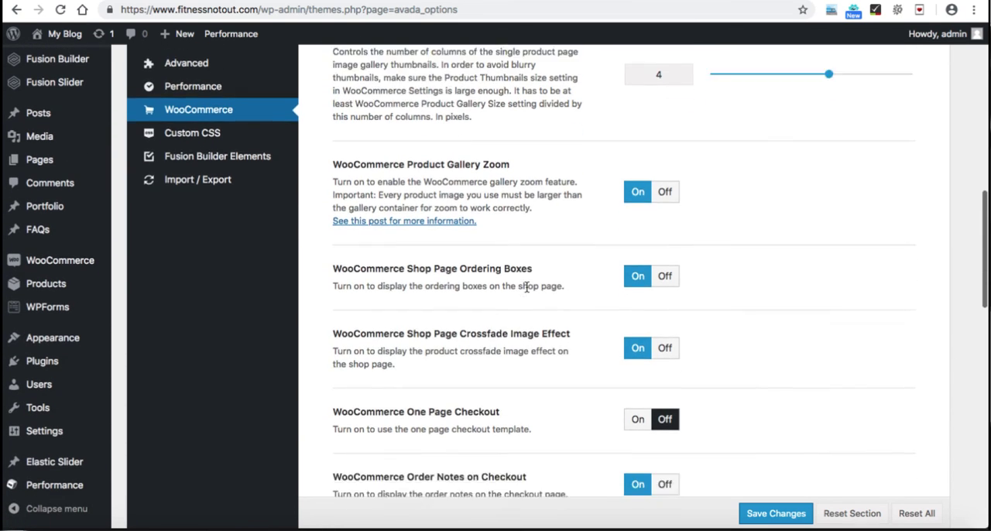
{"action": "scroll", "coordinate": [526, 287], "scroll_direction": "down", "scroll_amount": 1}
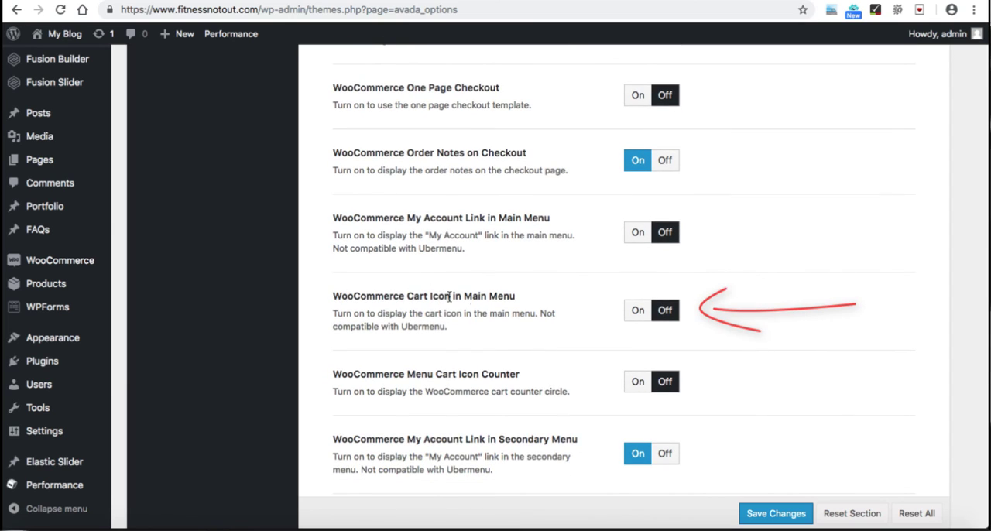
{"action": "left_click", "coordinate": [635, 310]}
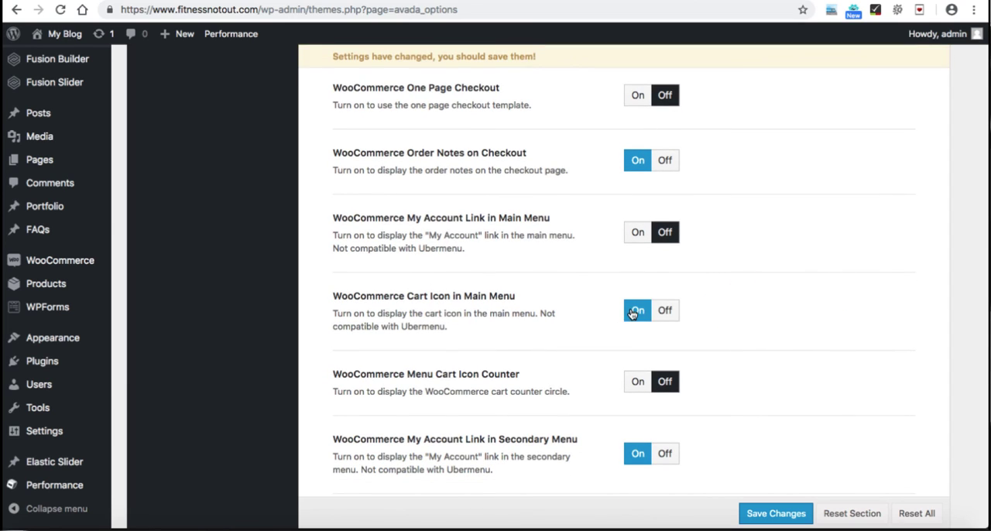
{"action": "left_click", "coordinate": [774, 514]}
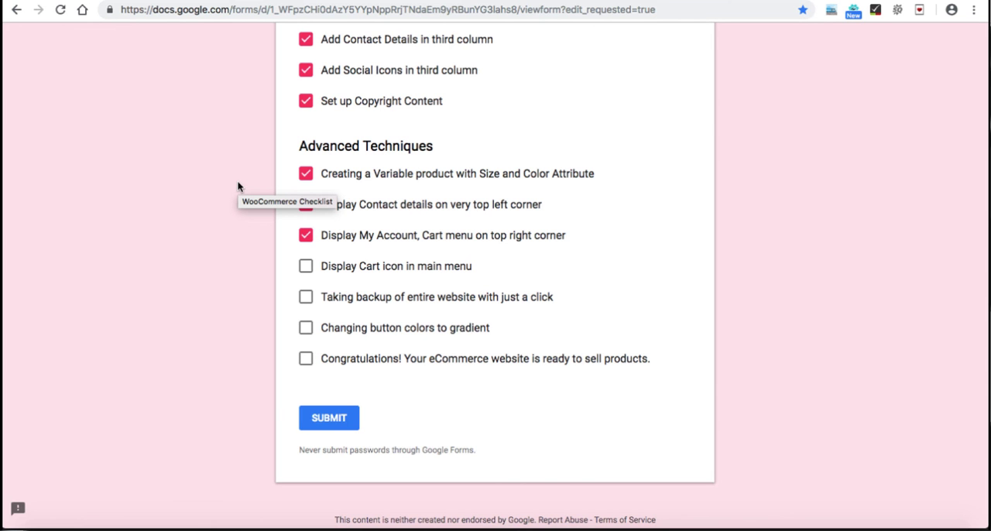
Step: Tick "Display Cart icon in main menu" and "Changing button colors to gradient" in the WooCommerce checklist form
{"action": "left_click", "coordinate": [307, 267]}
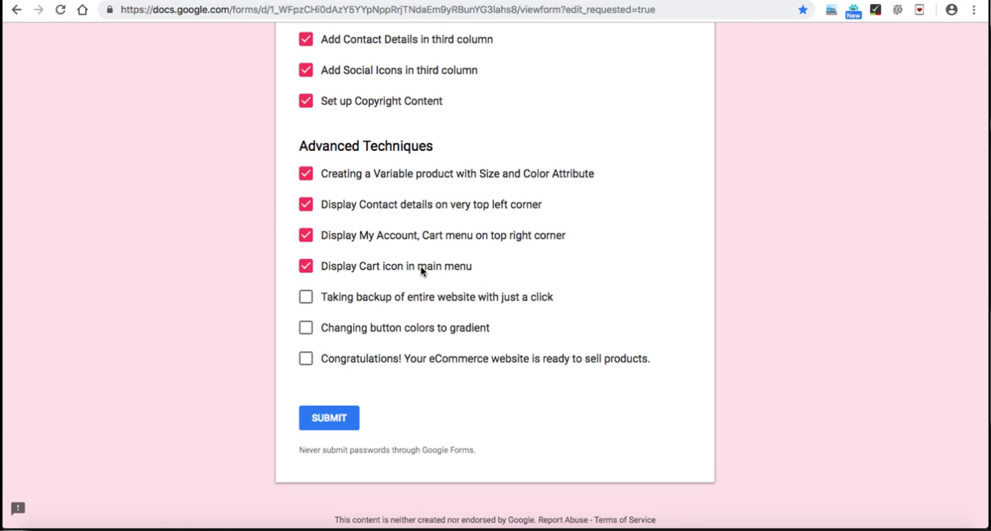
{"action": "left_click", "coordinate": [307, 329]}
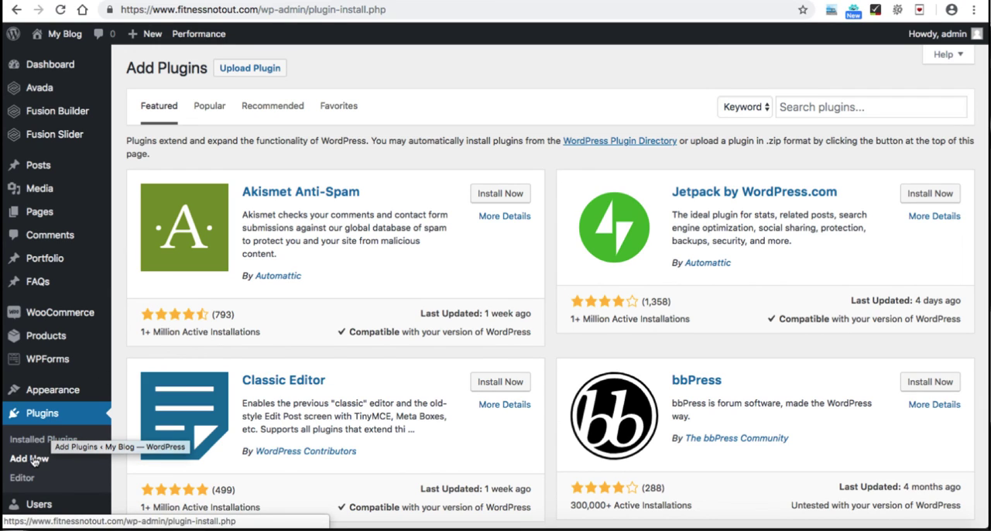
Step: Search the WordPress plugins for "updraft" and install the UpdraftPlus WordPress Backup Plugin
{"action": "left_click", "coordinate": [780, 106]}
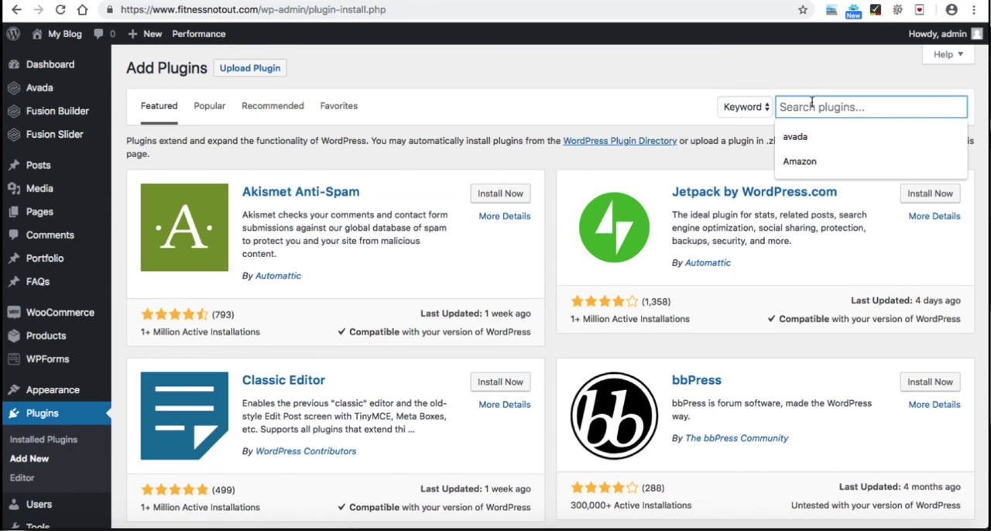
{"action": "type", "text": "updraft"}
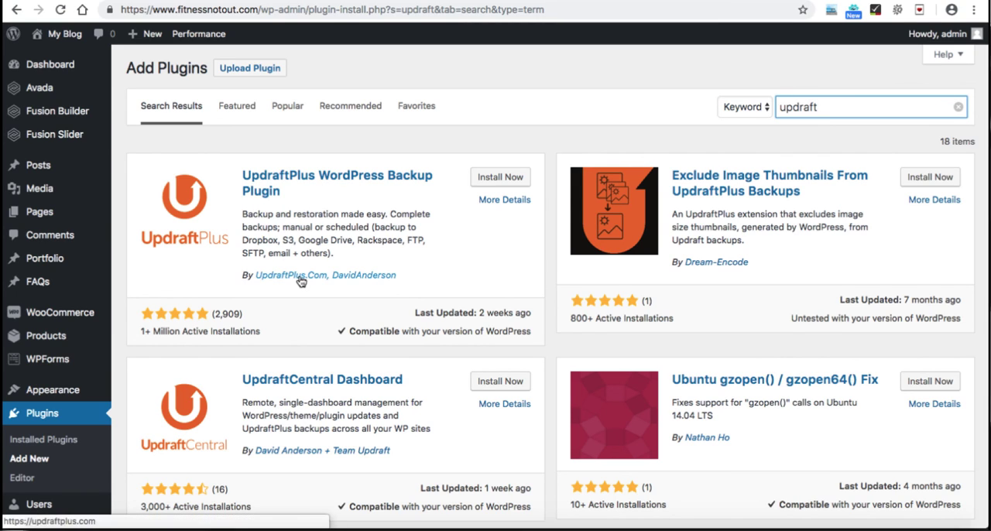
{"action": "left_click", "coordinate": [510, 177]}
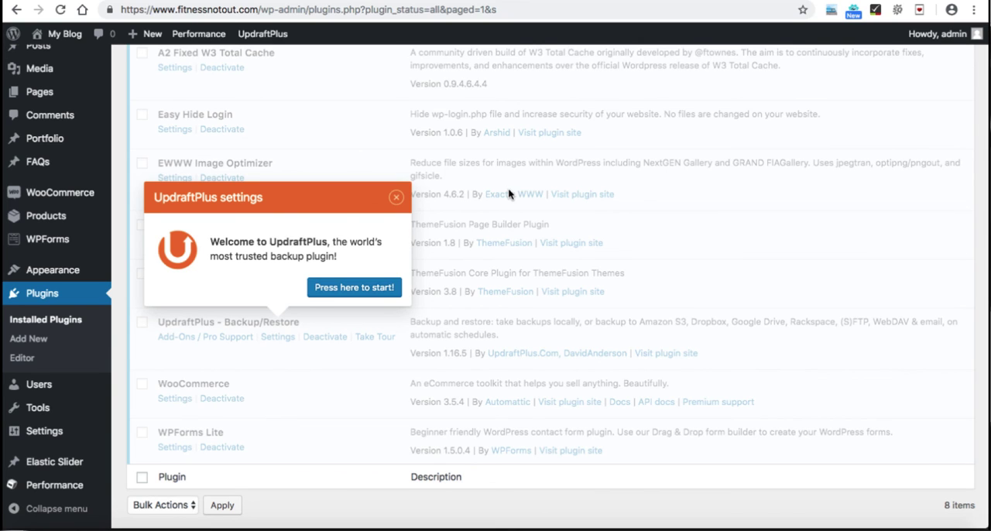
Step: Dismiss the UpdraftPlus welcome pop-up and open the UpdraftPlus Backups settings page
{"action": "left_click", "coordinate": [396, 197]}
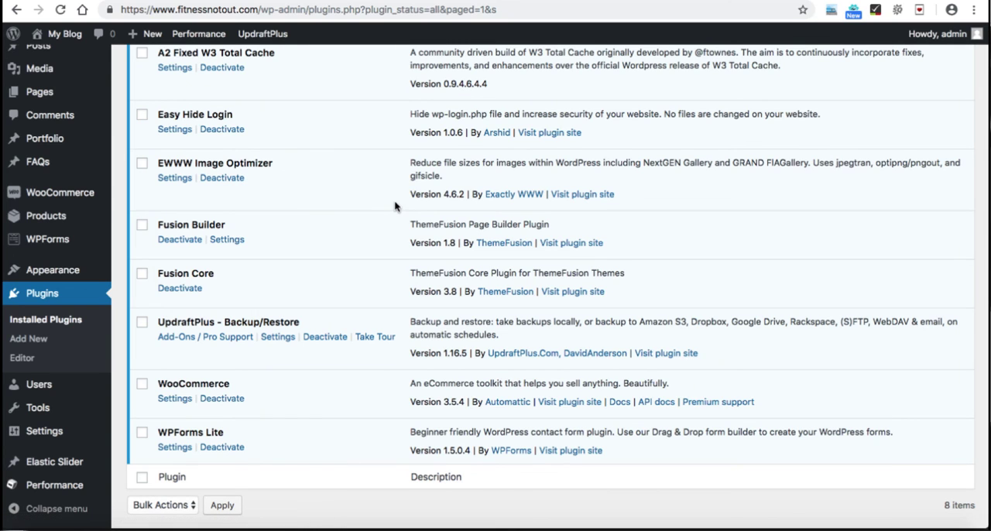
{"action": "scroll", "coordinate": [299, 271], "scroll_direction": "down", "scroll_amount": 1}
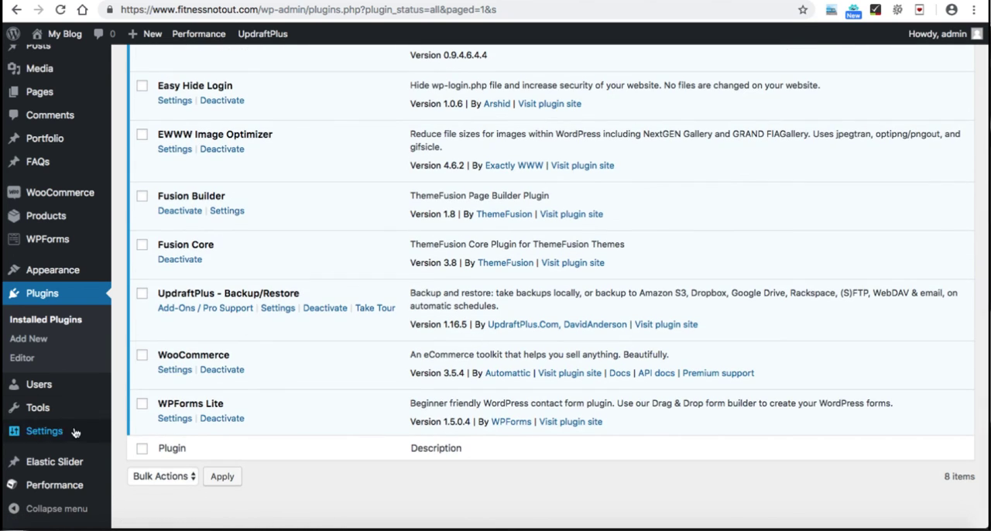
{"action": "mouse_move", "coordinate": [47, 430]}
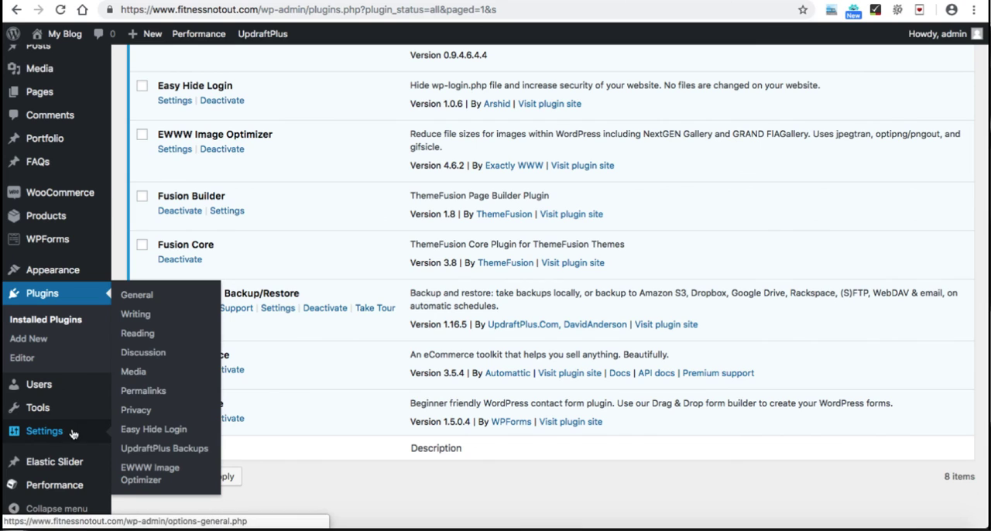
{"action": "left_click", "coordinate": [171, 454]}
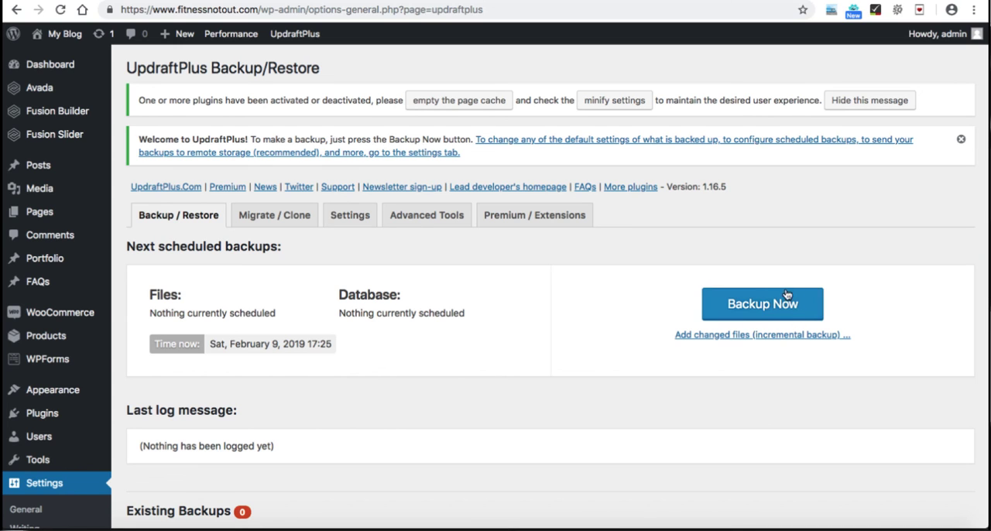
Step: Run a new UpdraftPlus backup including the database and files, allowing it to be deleted only manually
{"action": "left_click", "coordinate": [763, 304]}
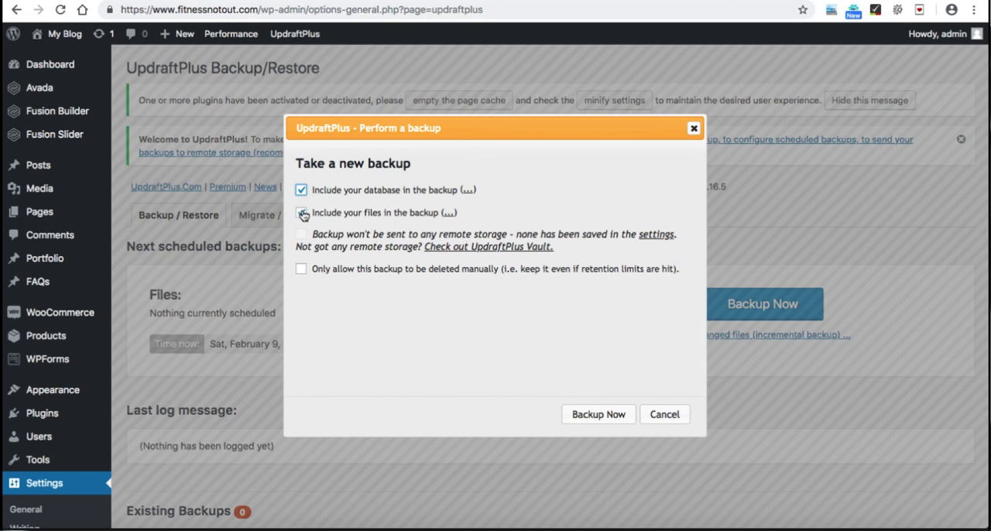
{"action": "left_click", "coordinate": [302, 270]}
{"action": "left_click", "coordinate": [595, 416]}
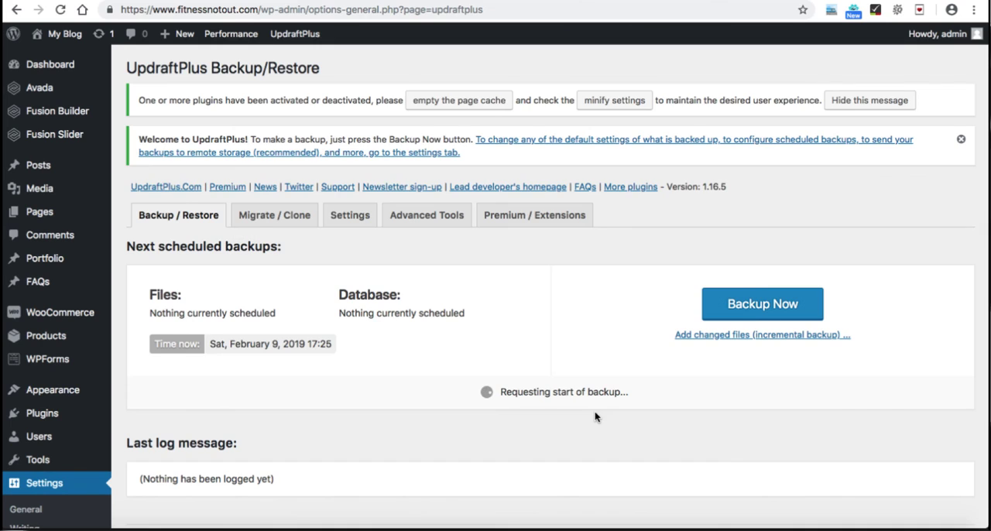
Step: Prepare the database, plugins, themes, uploads and others files of the existing backup for download
{"action": "scroll", "coordinate": [594, 417], "scroll_direction": "down", "scroll_amount": 1}
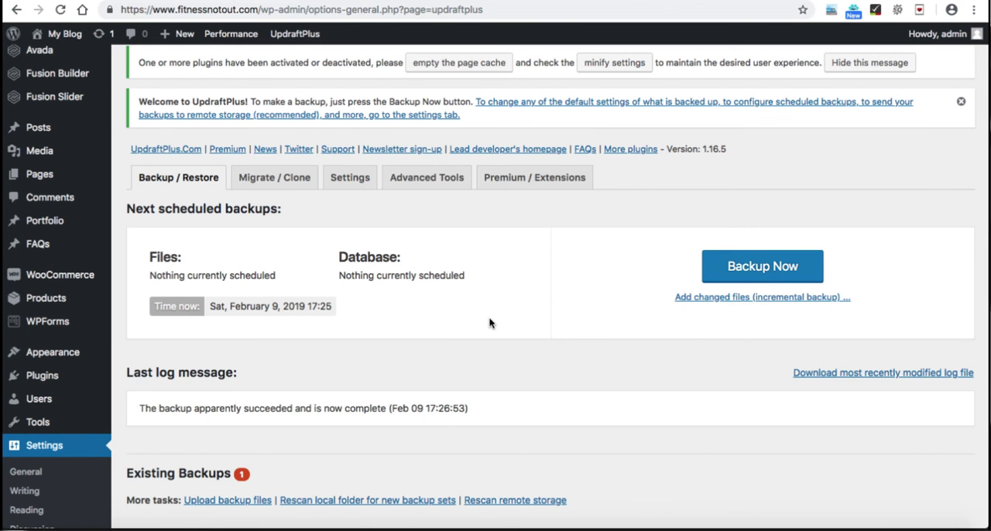
{"action": "scroll", "coordinate": [489, 318], "scroll_direction": "down", "scroll_amount": 5}
{"action": "scroll", "coordinate": [488, 317], "scroll_direction": "down", "scroll_amount": 1}
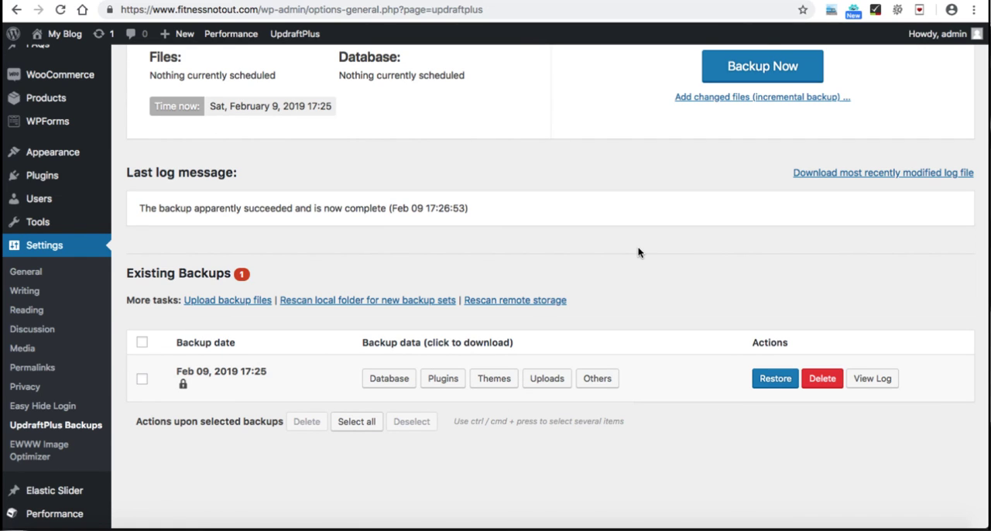
{"action": "scroll", "coordinate": [639, 250], "scroll_direction": "down", "scroll_amount": 1}
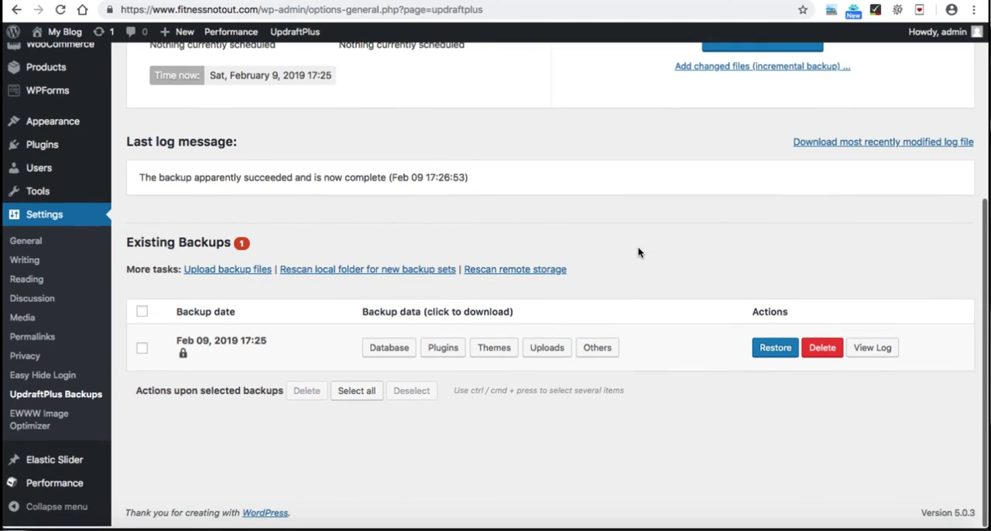
{"action": "left_click", "coordinate": [389, 350]}
{"action": "left_click", "coordinate": [441, 379]}
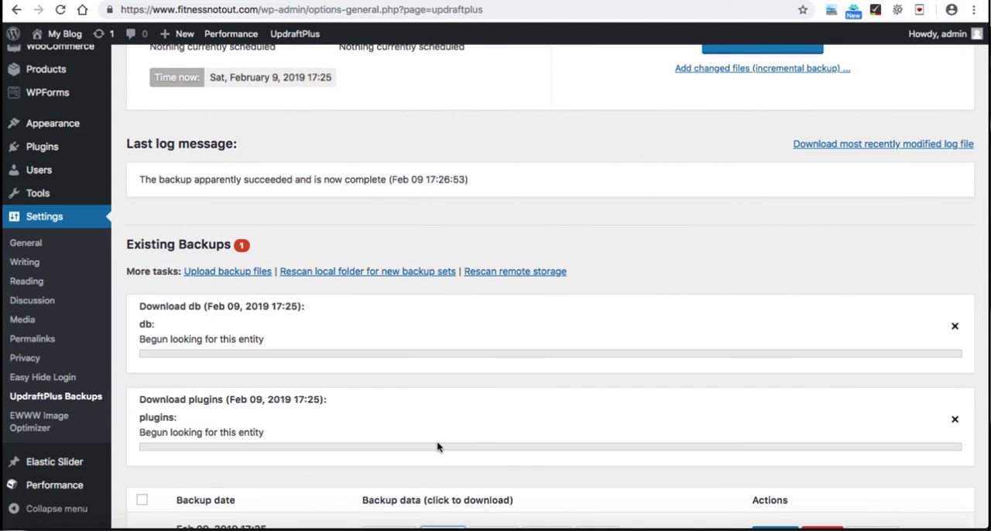
{"action": "scroll", "coordinate": [438, 447], "scroll_direction": "down", "scroll_amount": 3}
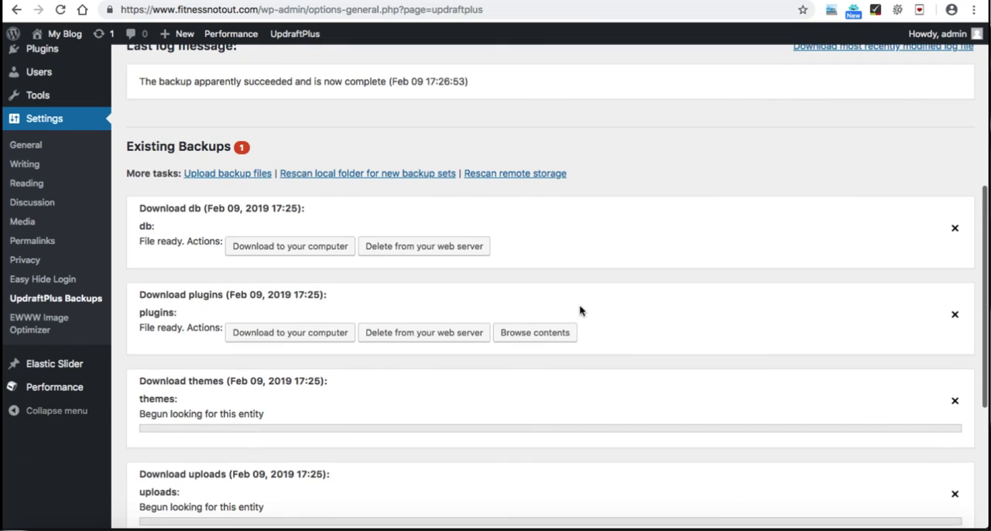
{"action": "scroll", "coordinate": [579, 306], "scroll_direction": "down", "scroll_amount": 2}
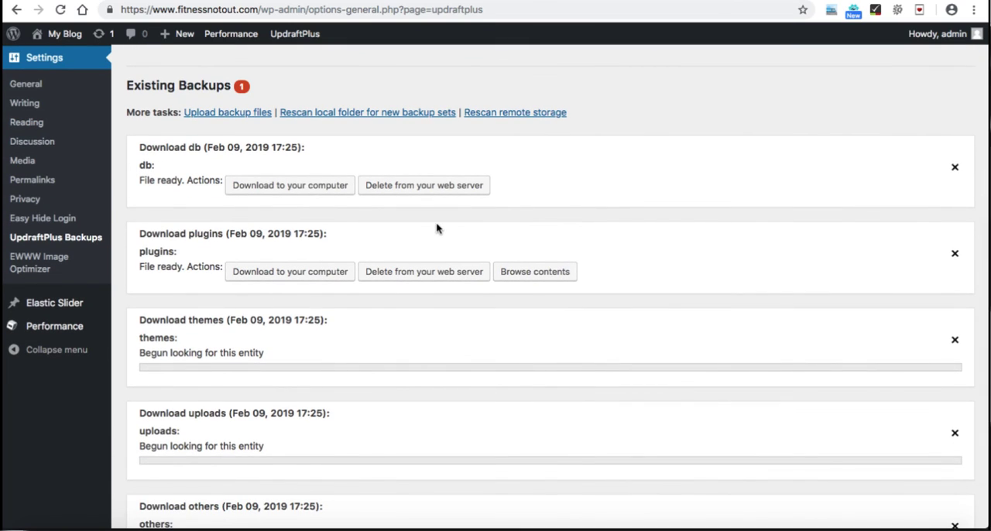
Step: Try downloading the backup's database file to the computer, then cancel the save
{"action": "left_click", "coordinate": [286, 185]}
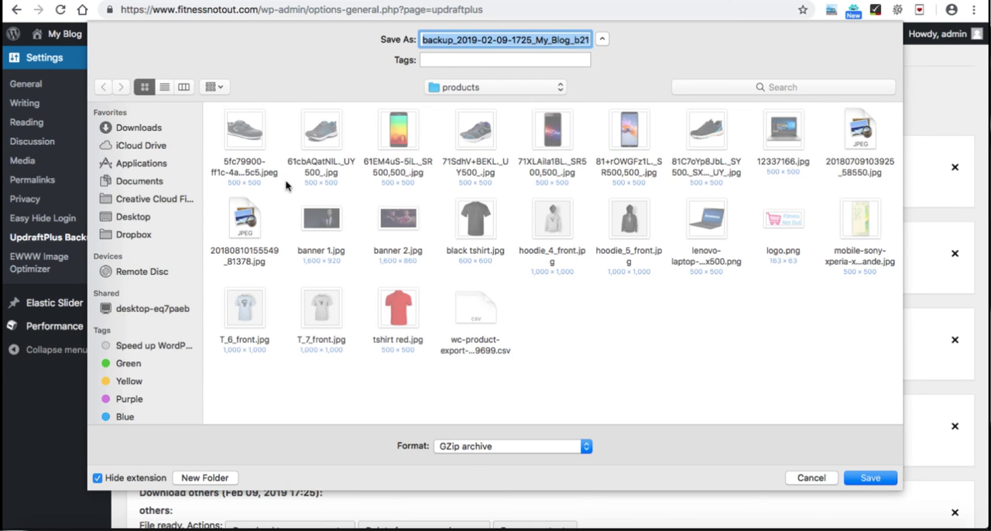
{"action": "left_click", "coordinate": [810, 478]}
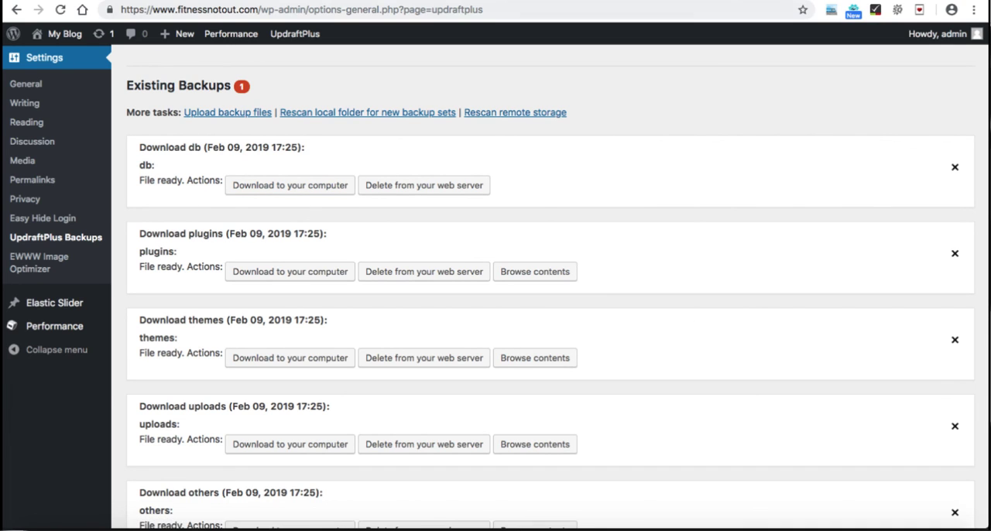
Step: Switch to the WooCommerce checklist form and tick "Taking backup of entire website with just a click" and the final "Congratulations!" item
{"action": "left_click", "coordinate": [248, 1]}
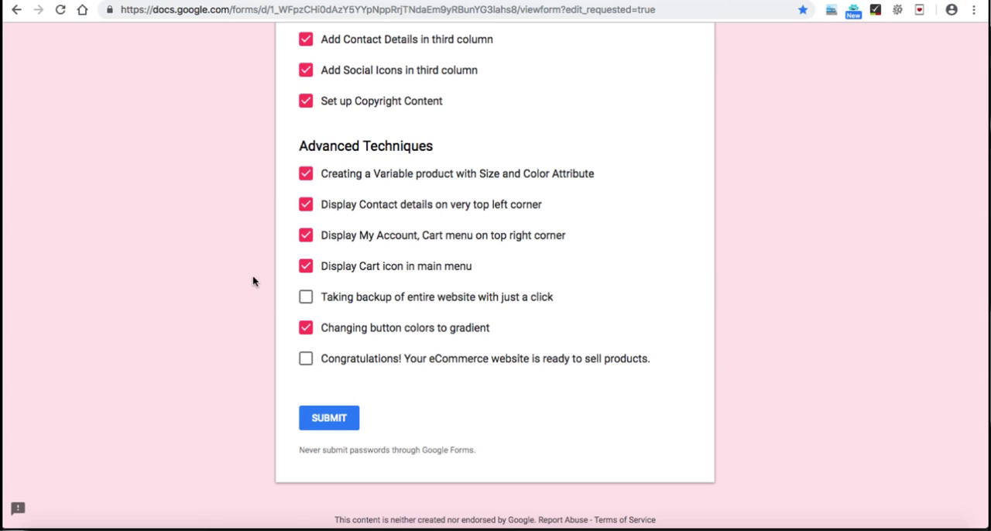
{"action": "left_click", "coordinate": [306, 300]}
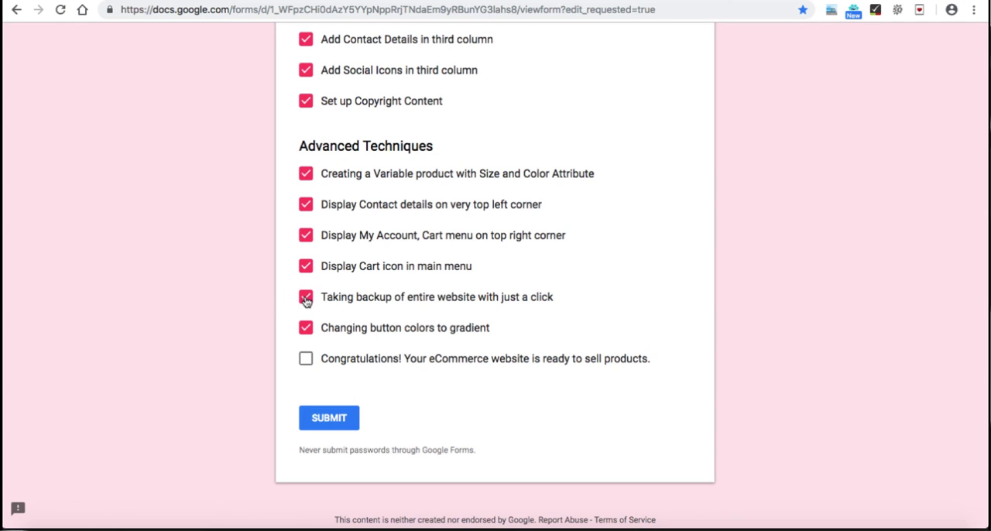
{"action": "left_click", "coordinate": [307, 363]}
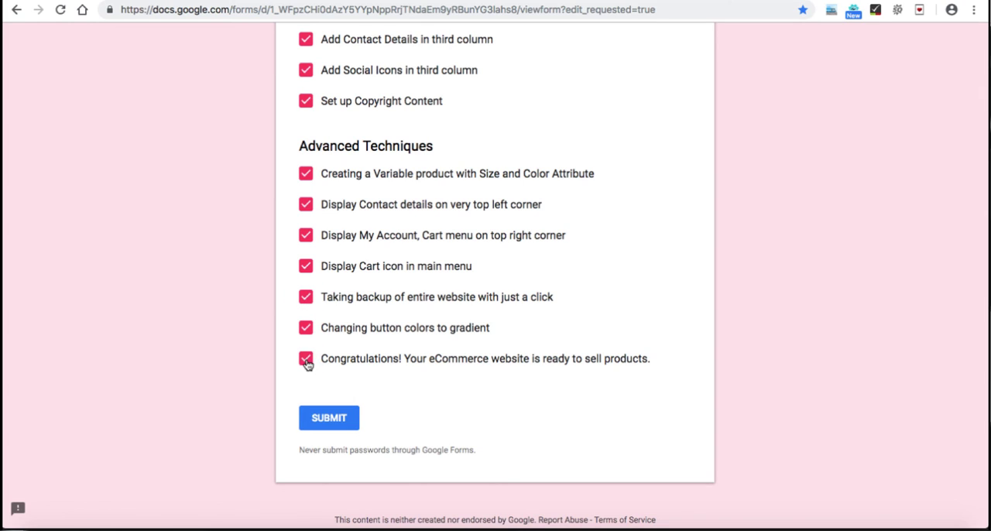